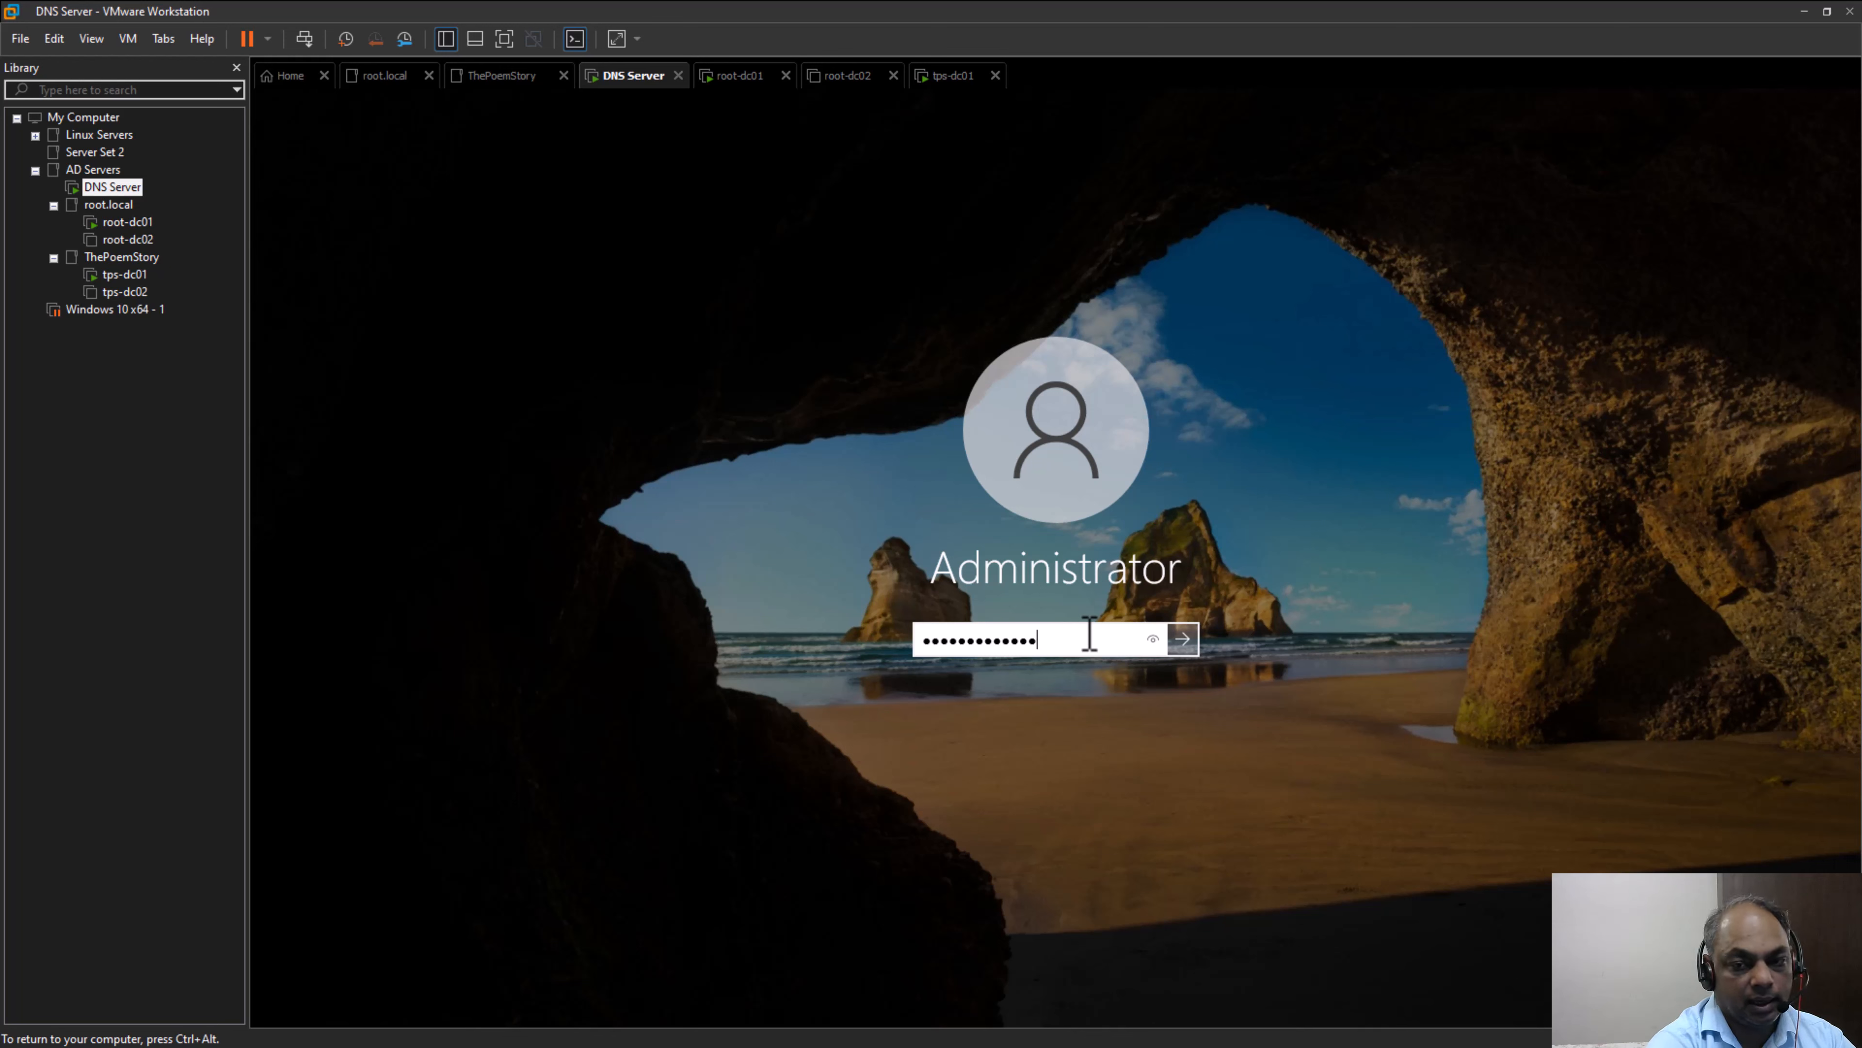
Sign in to the DNS Server virtual machine as Administrator, re-entering the account password
key("Return")
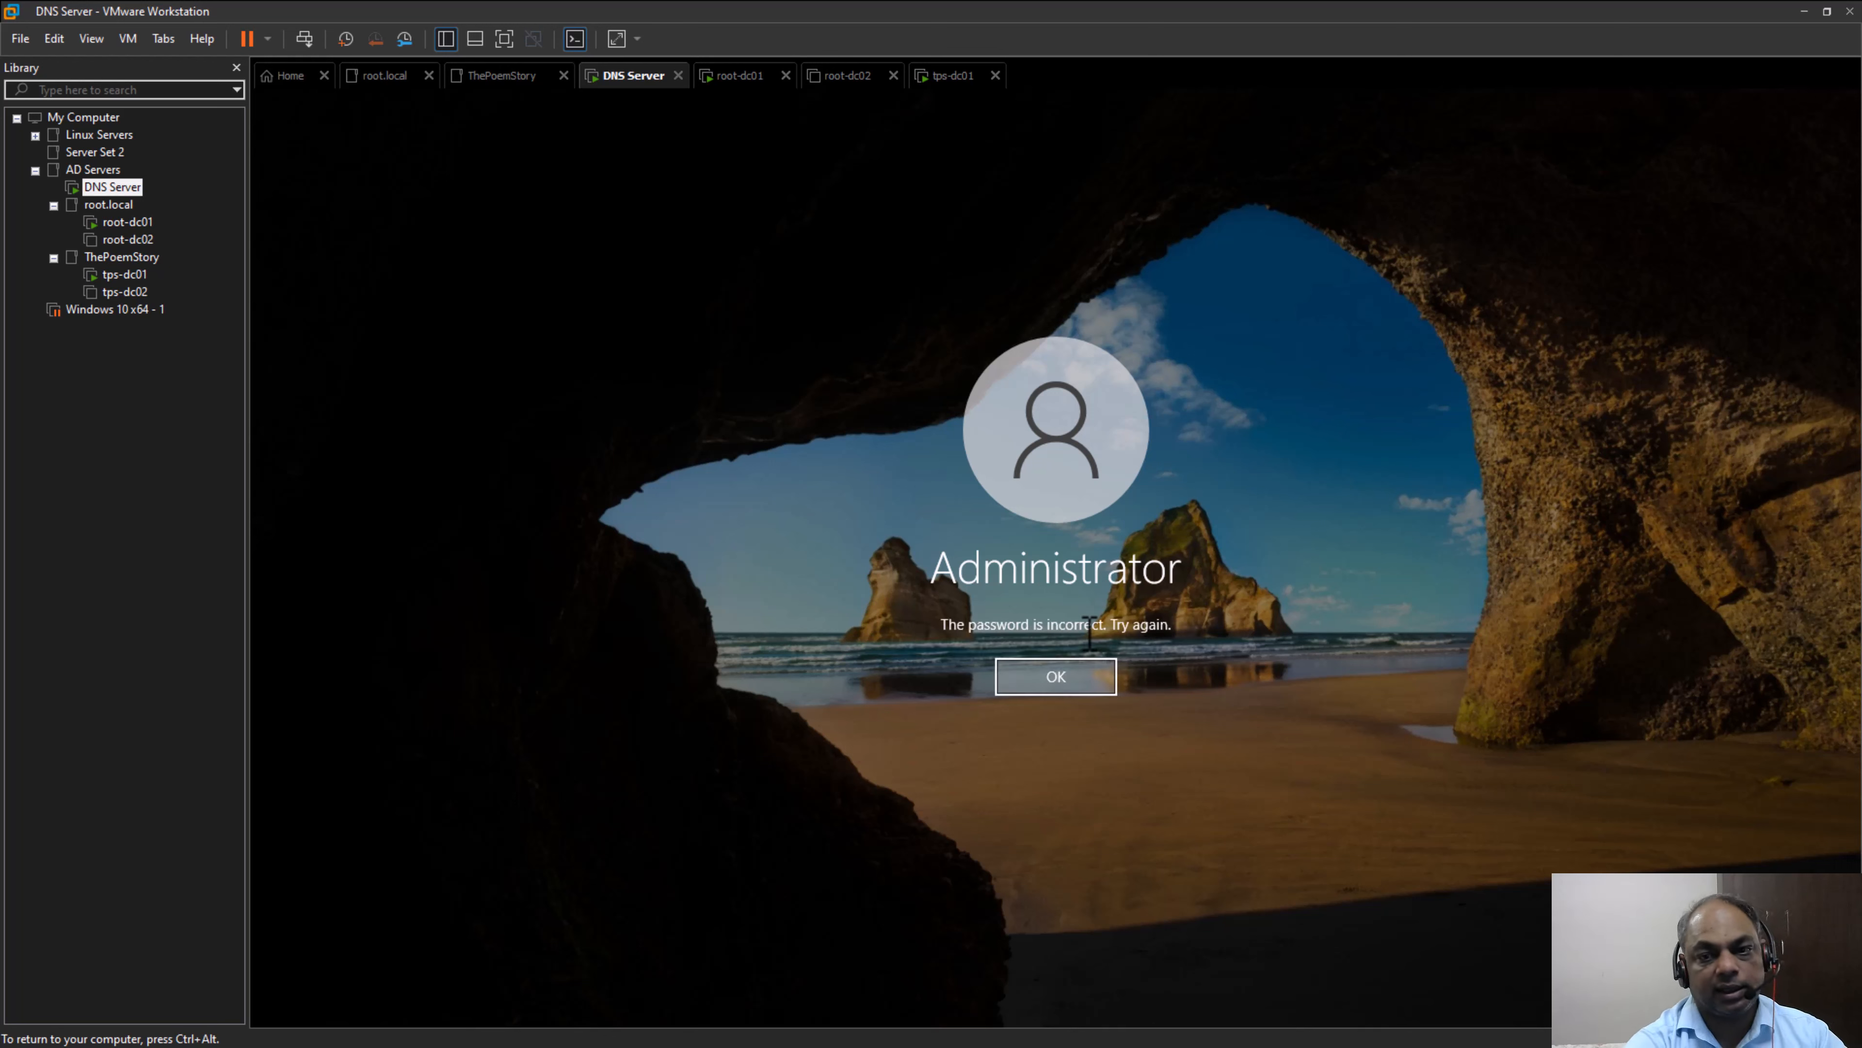
left_click(1054, 686)
type("••••••••")
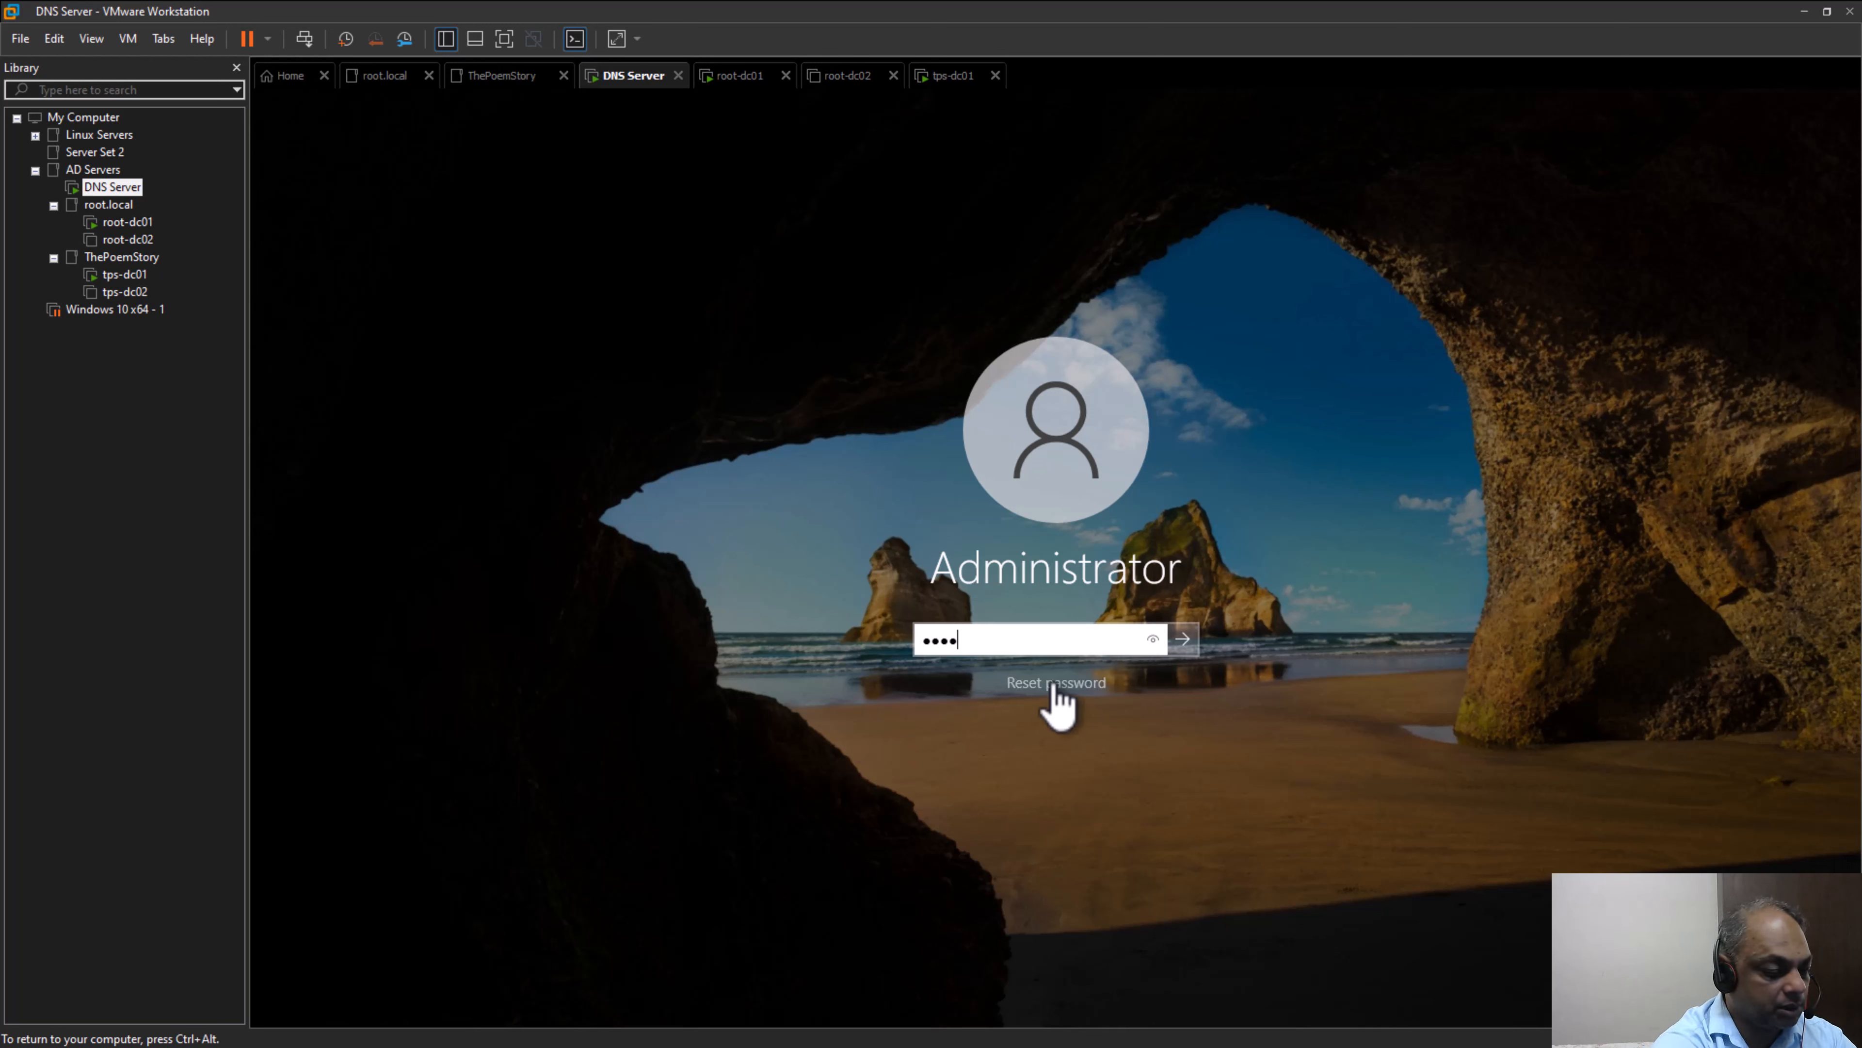
type("•••••")
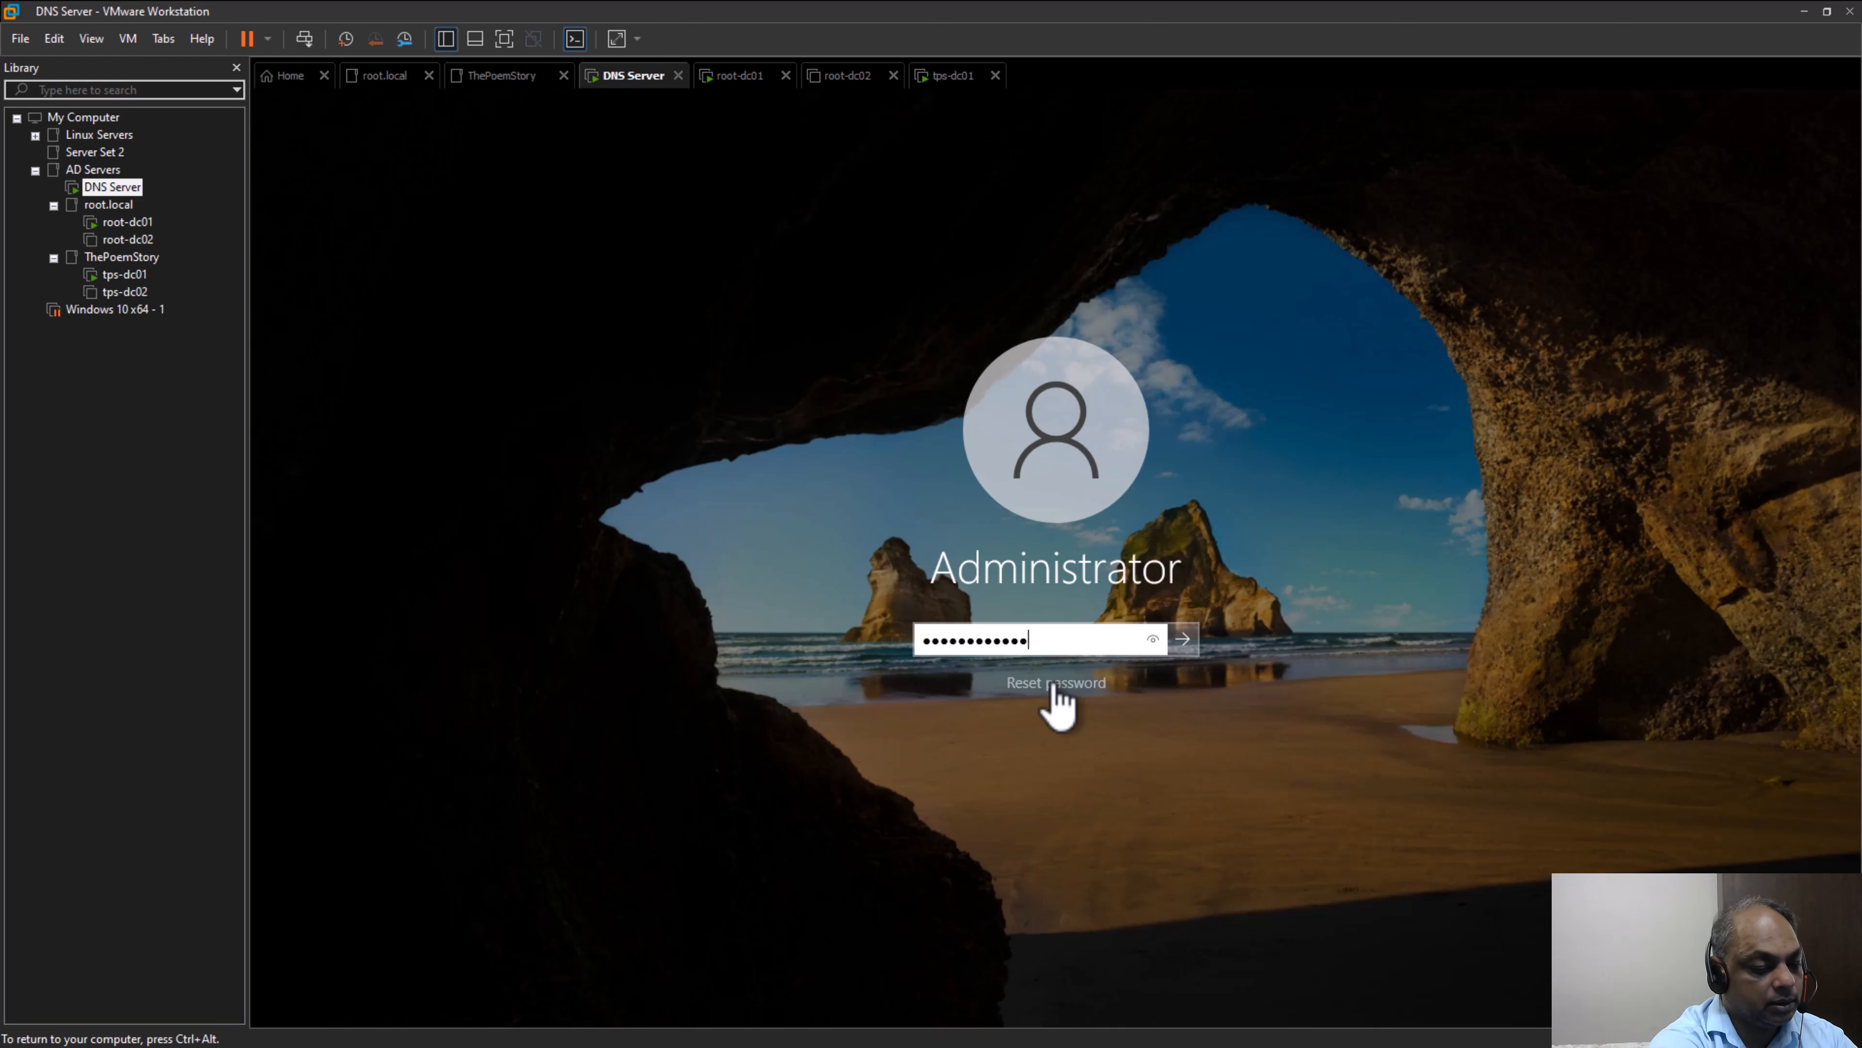
key("Return")
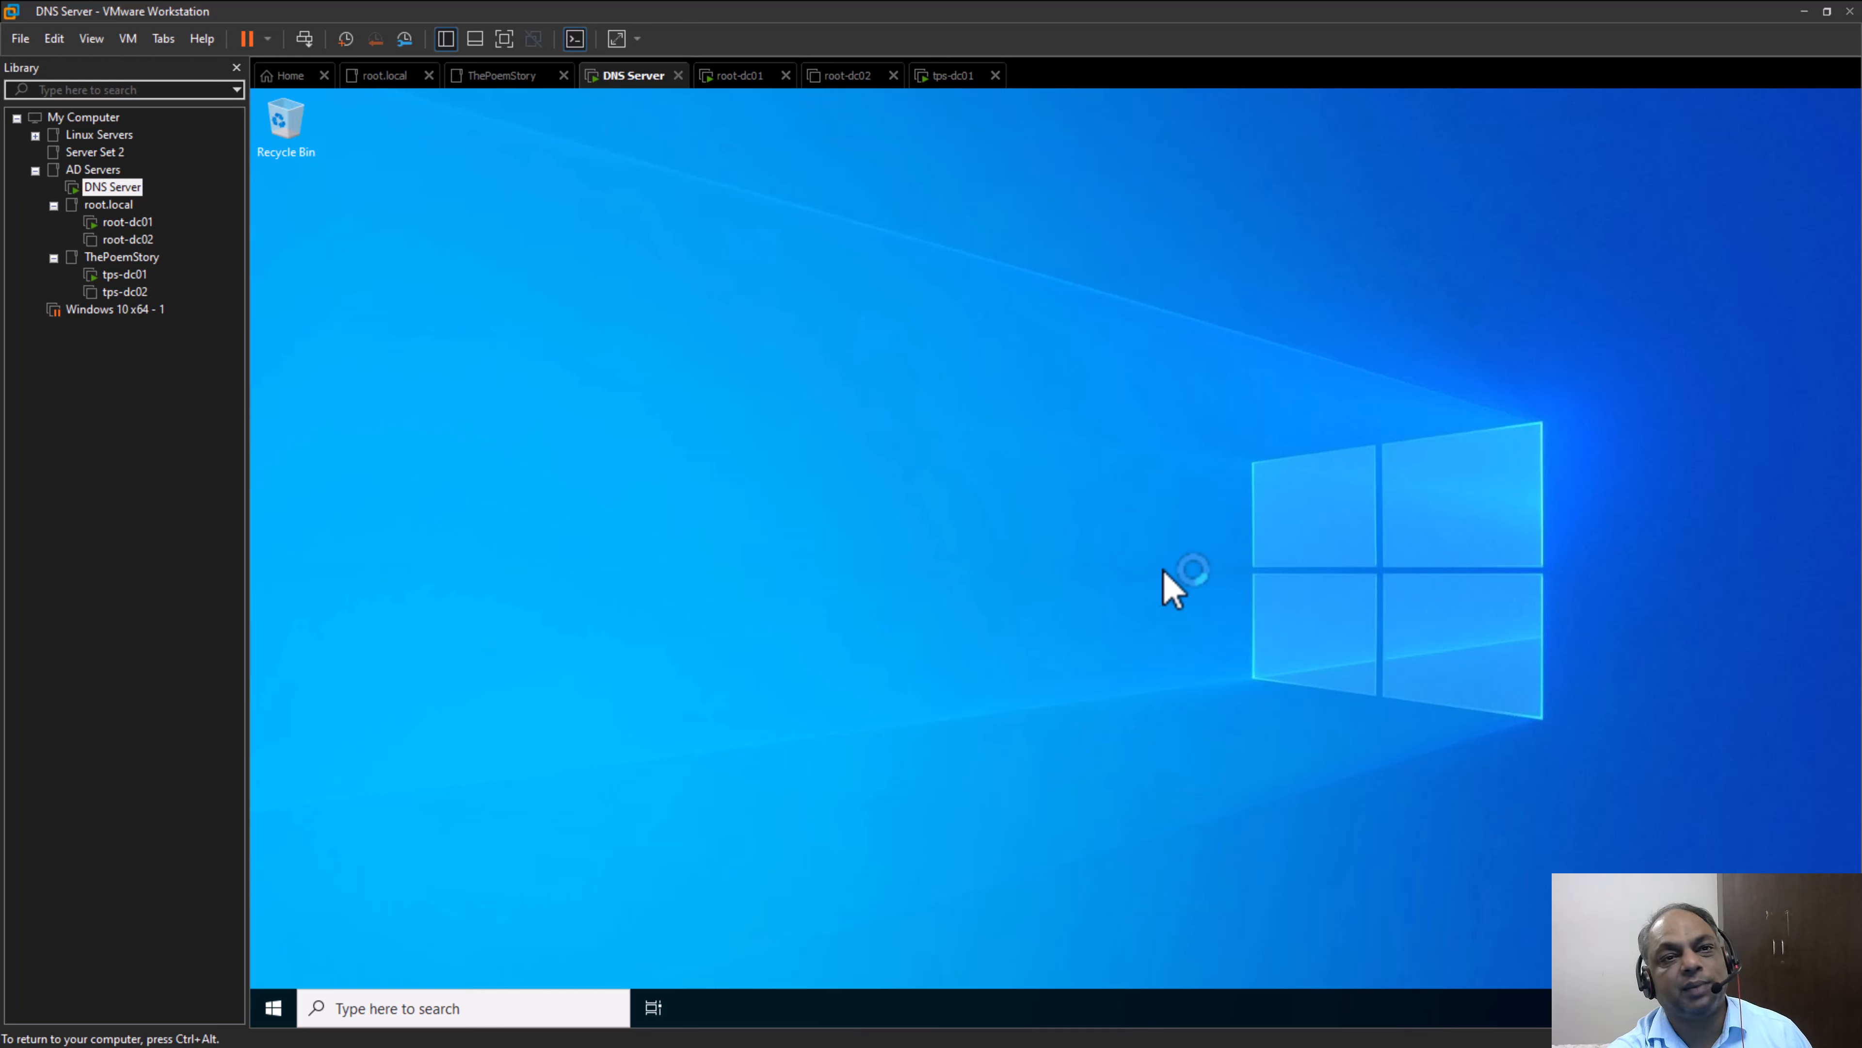
Switch to the root-dc01 virtual machine and sign in as ROOT\Administrator with the account password
left_click(110, 223)
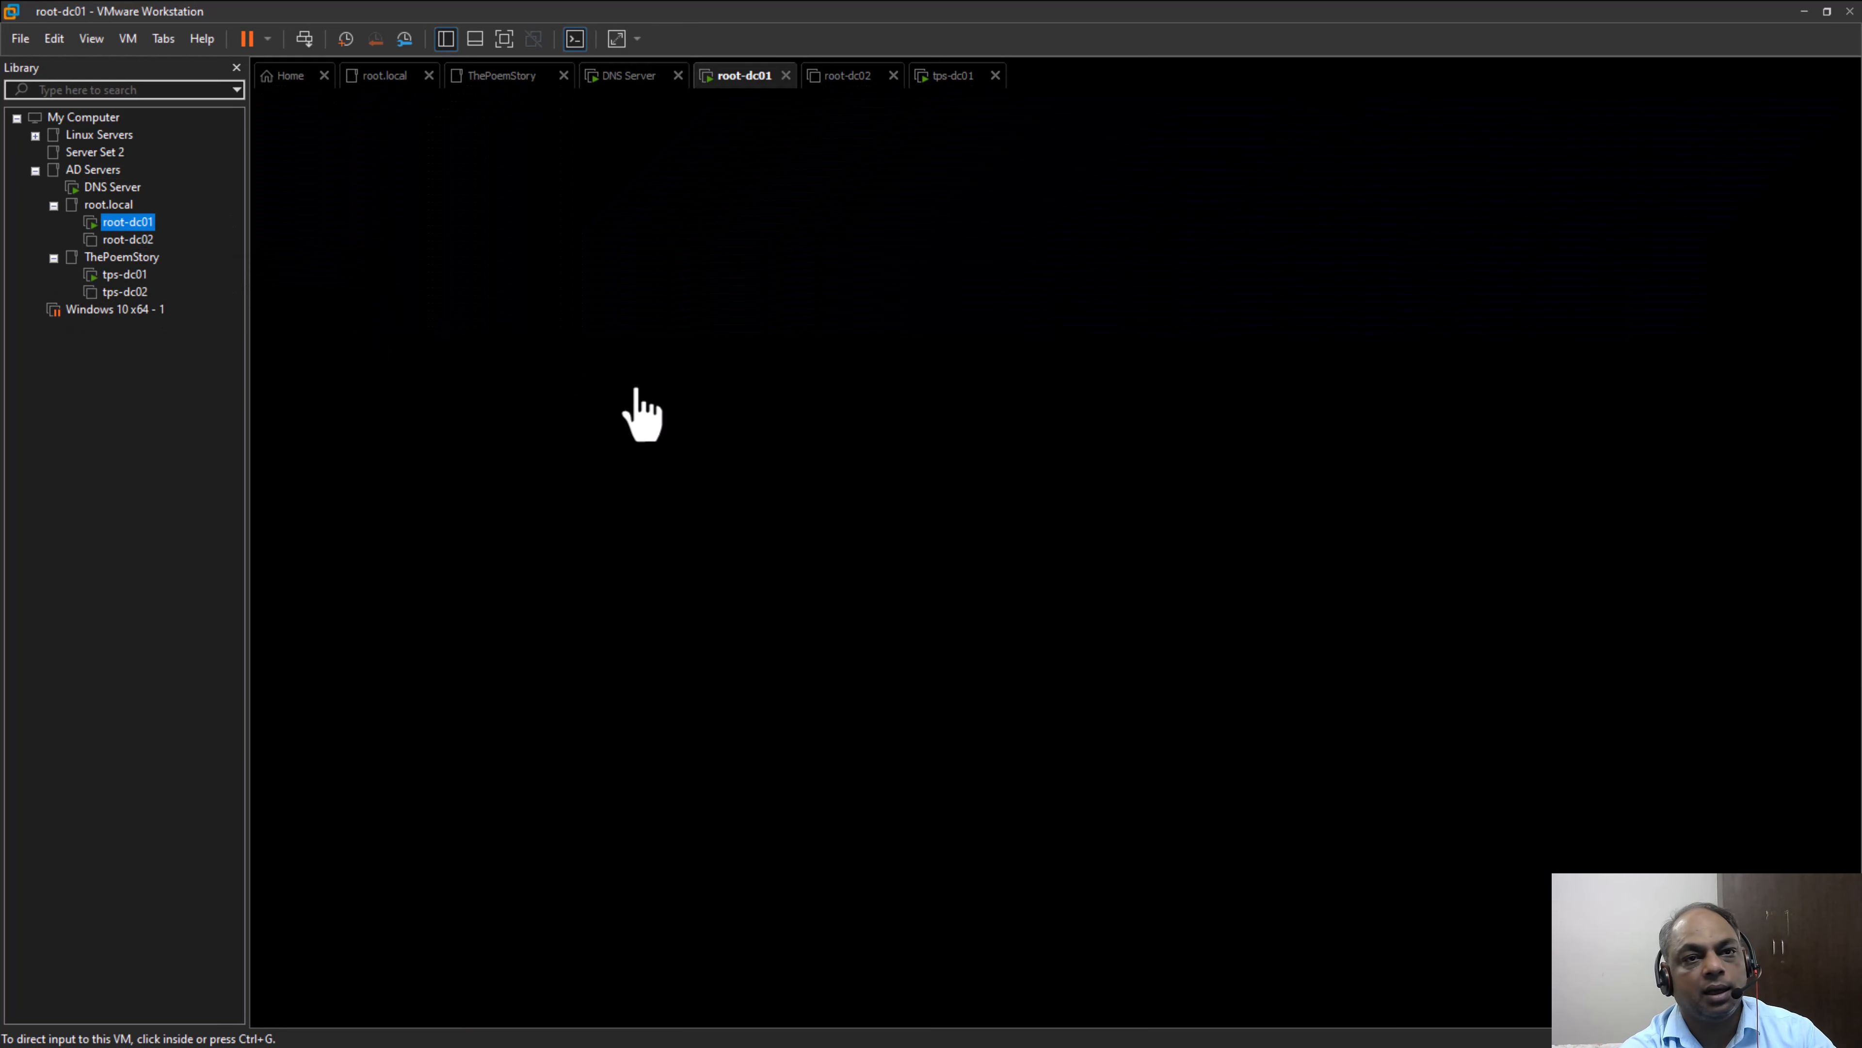
left_click(305, 38)
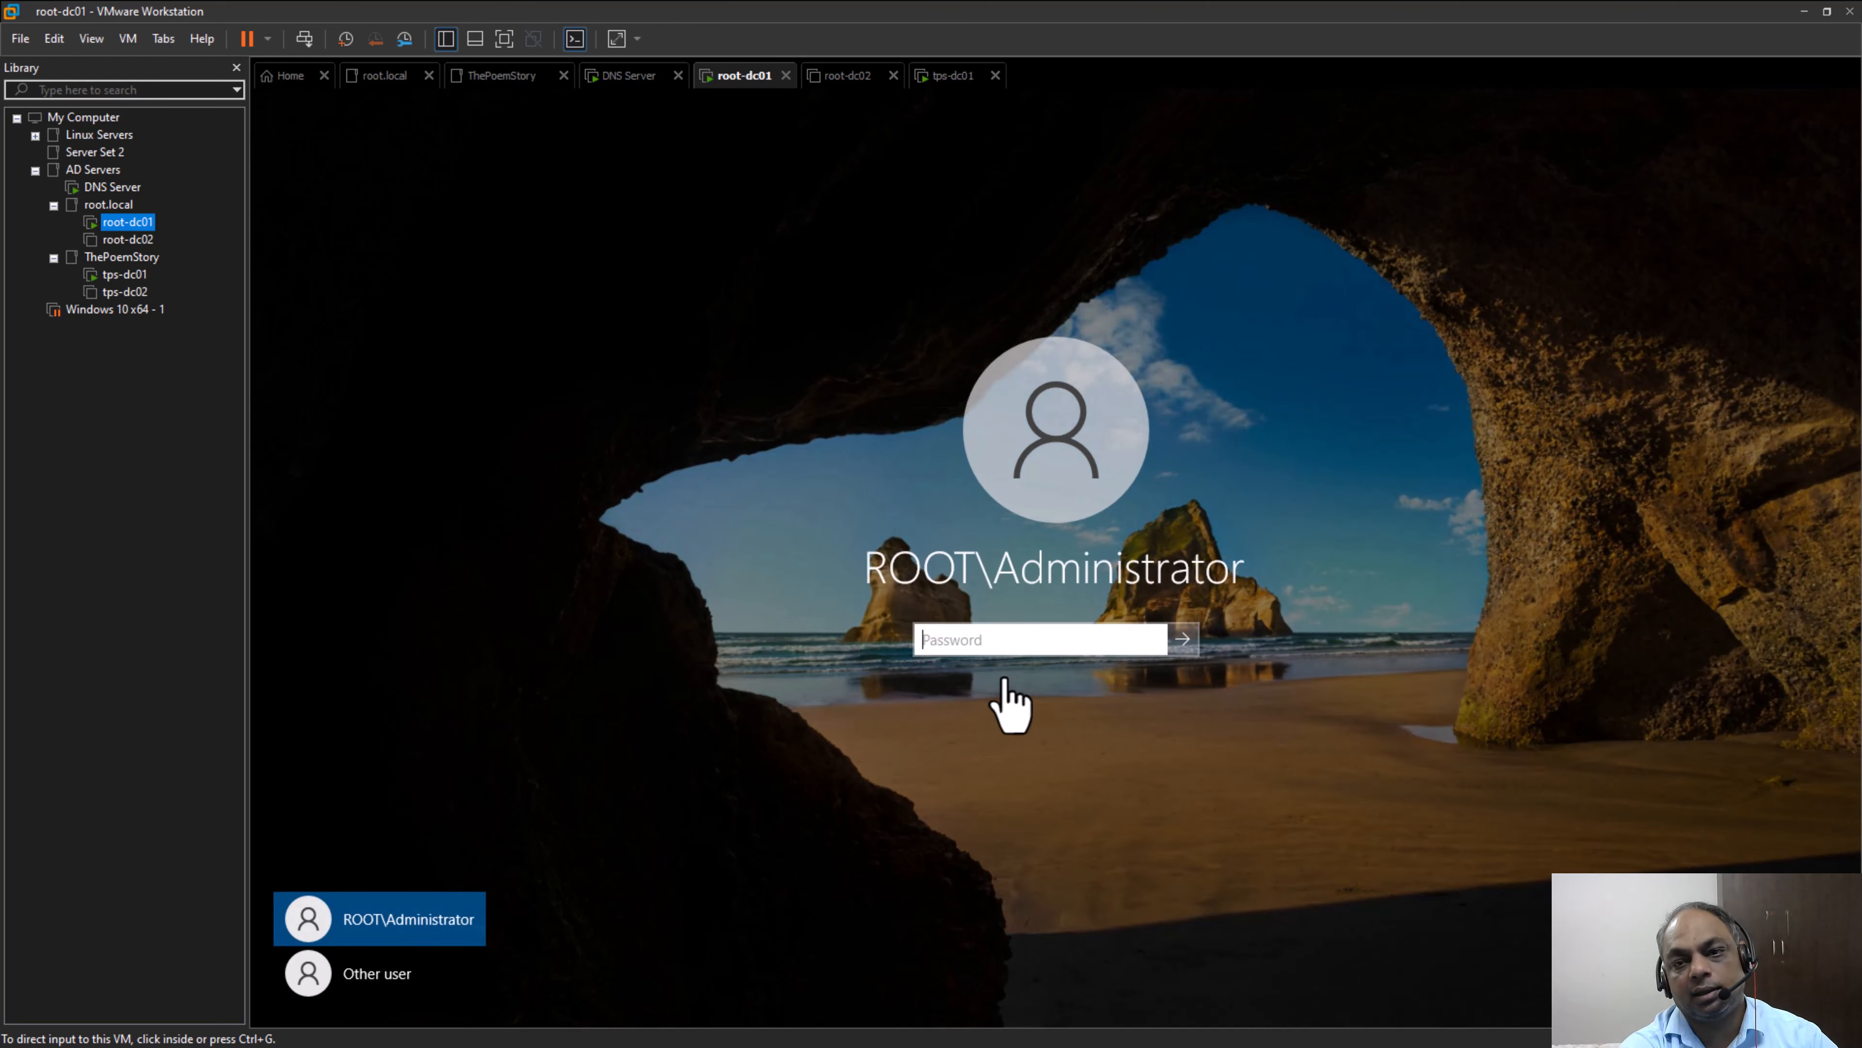
left_click(1036, 641)
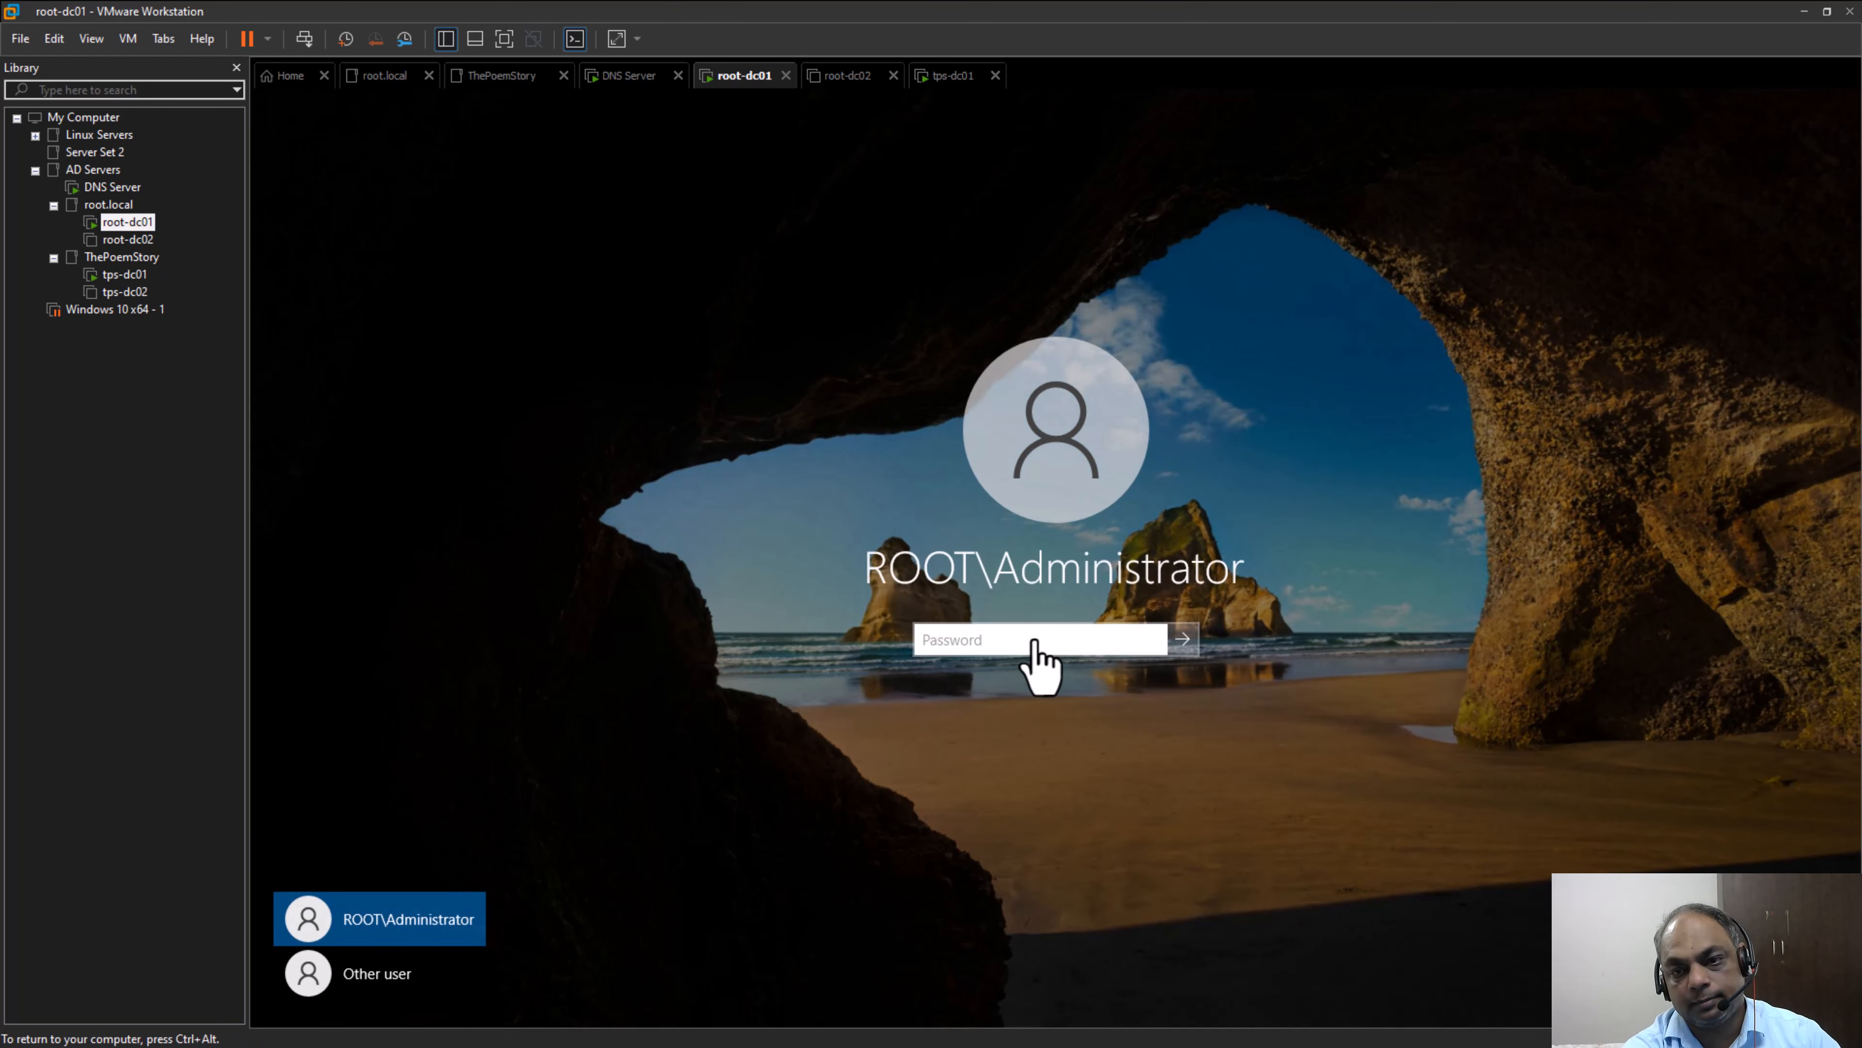
type("P@ssw0rd@123")
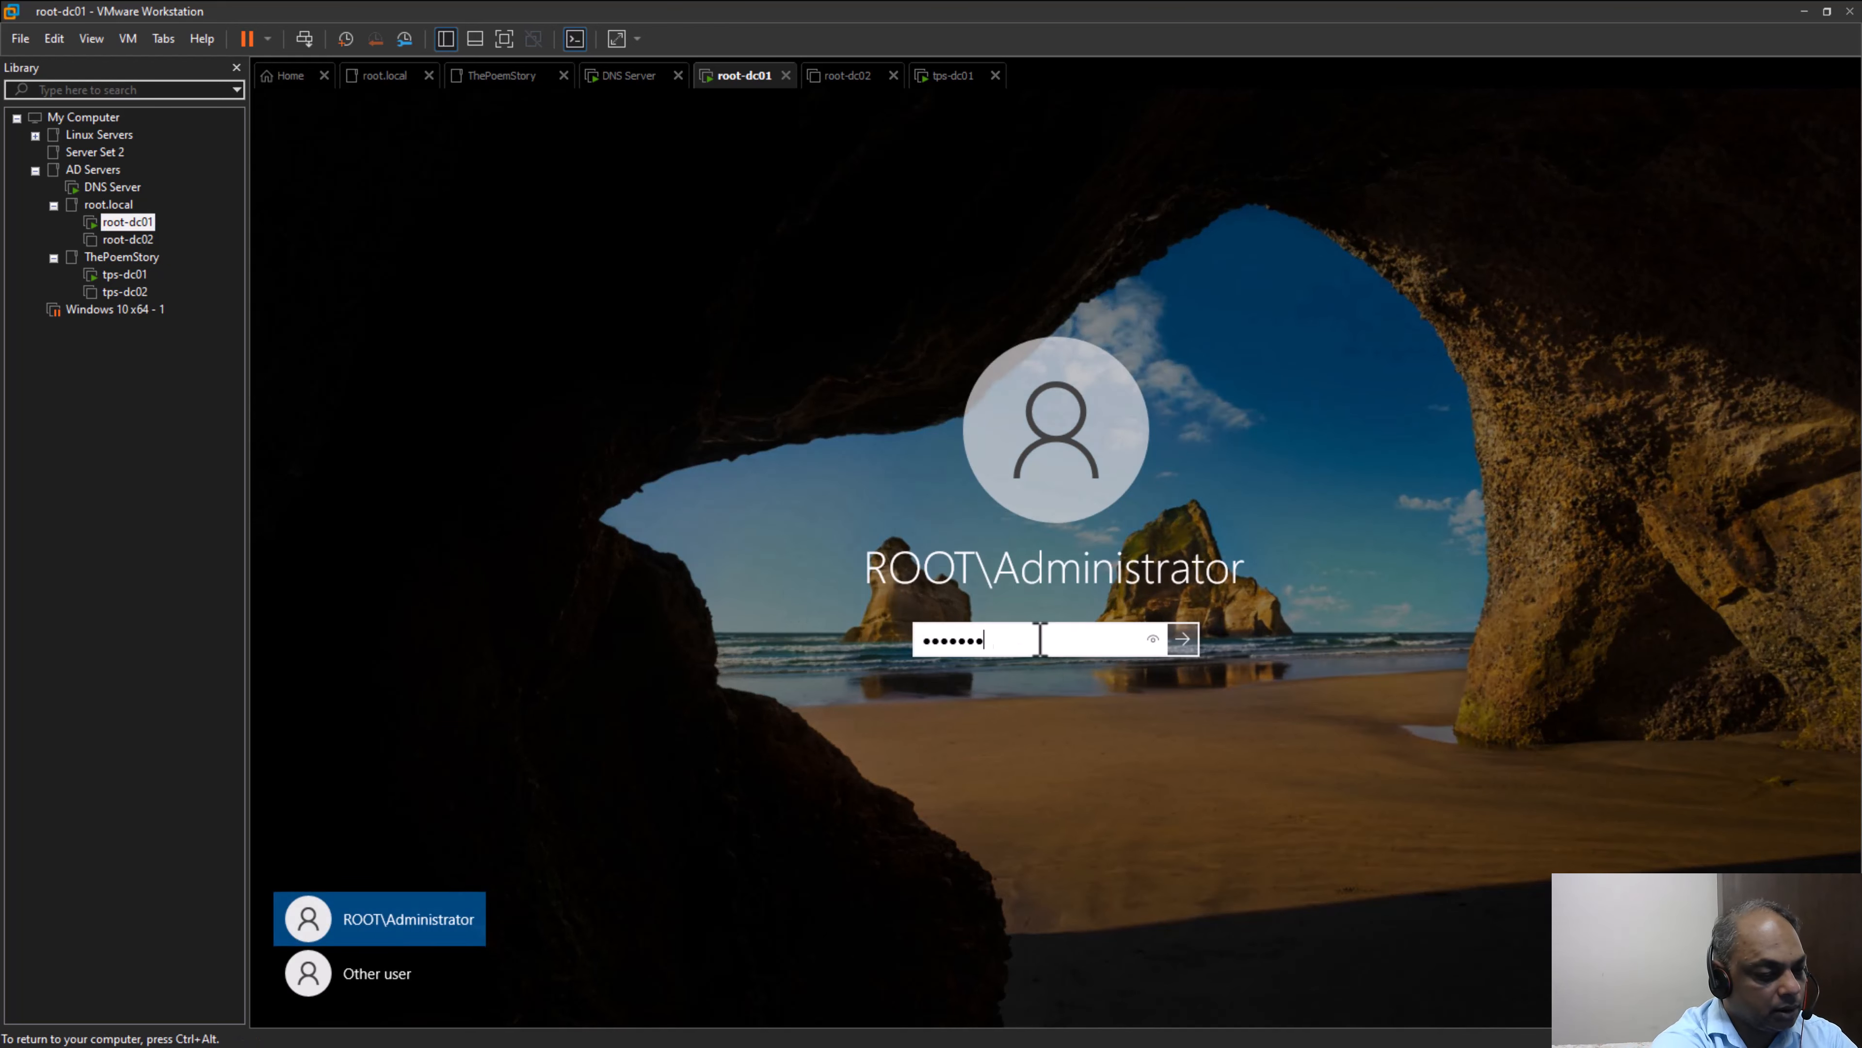
key("Return")
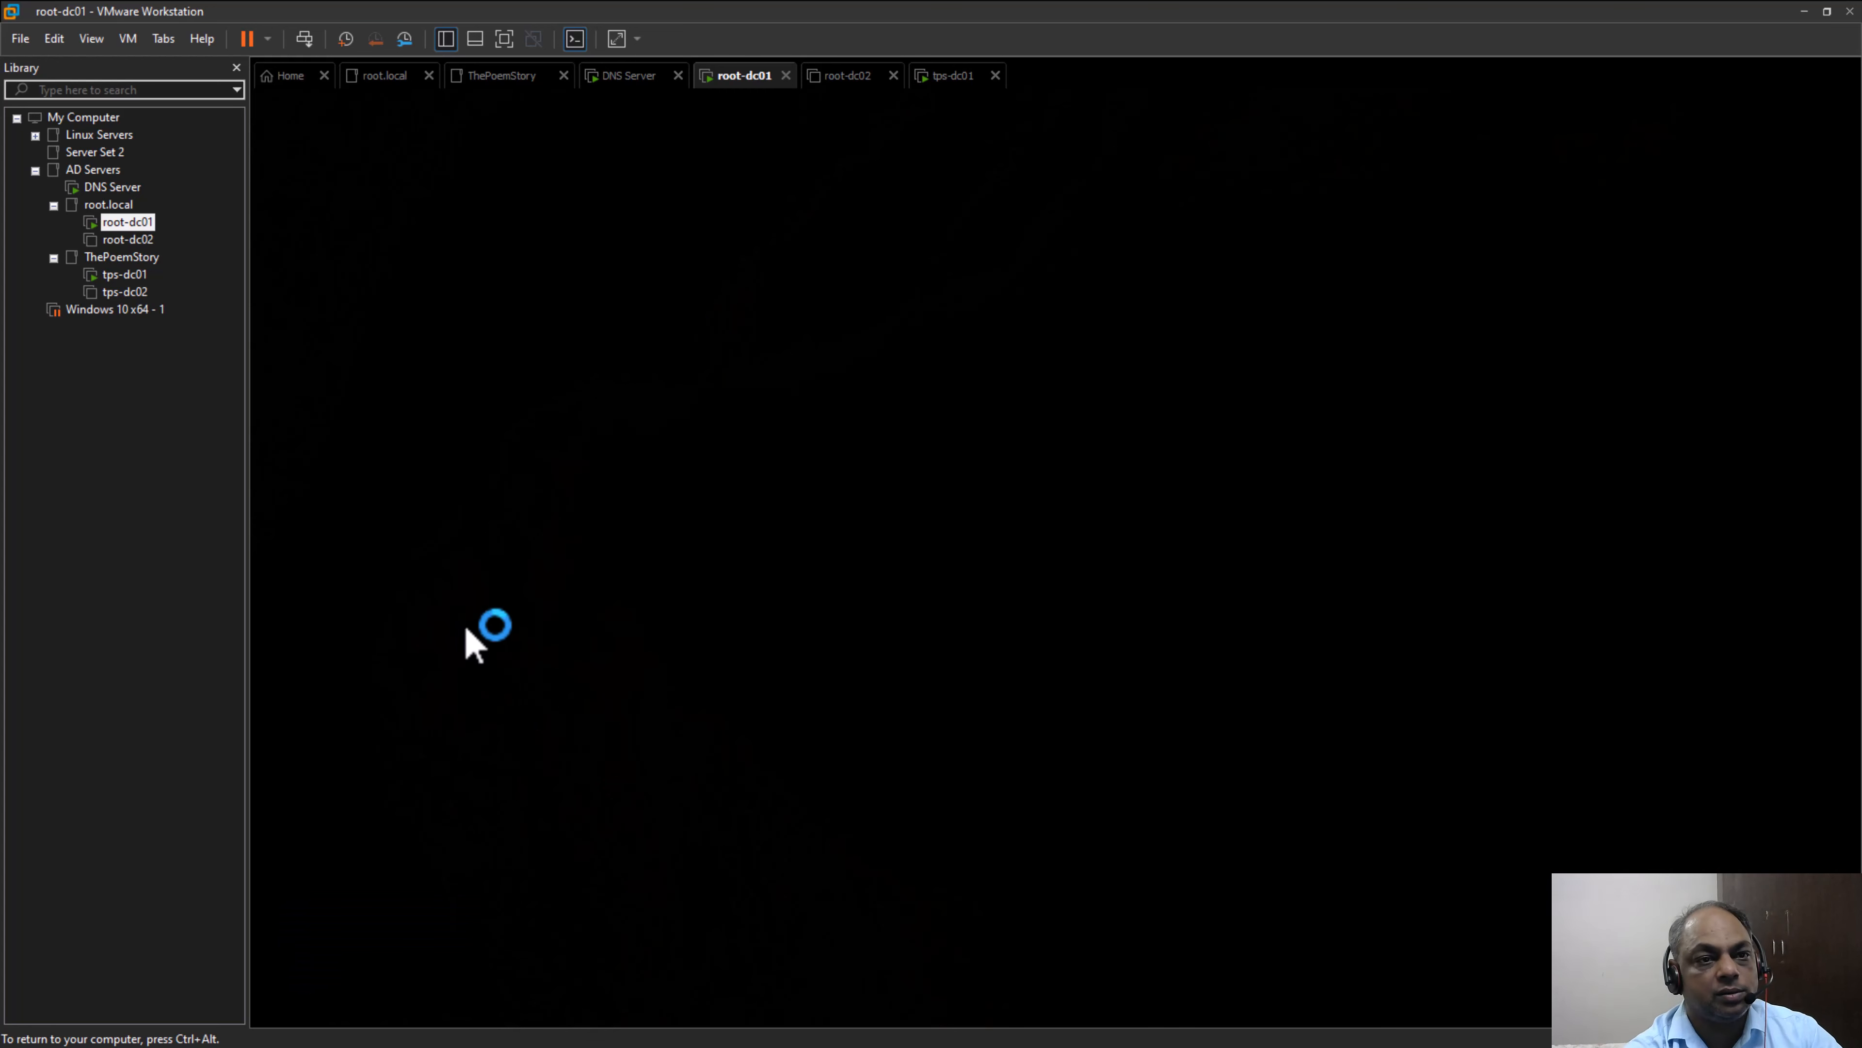
Check the startup progress of the tps-dc01, DNS Server and root-dc01 virtual machines
left_click(124, 275)
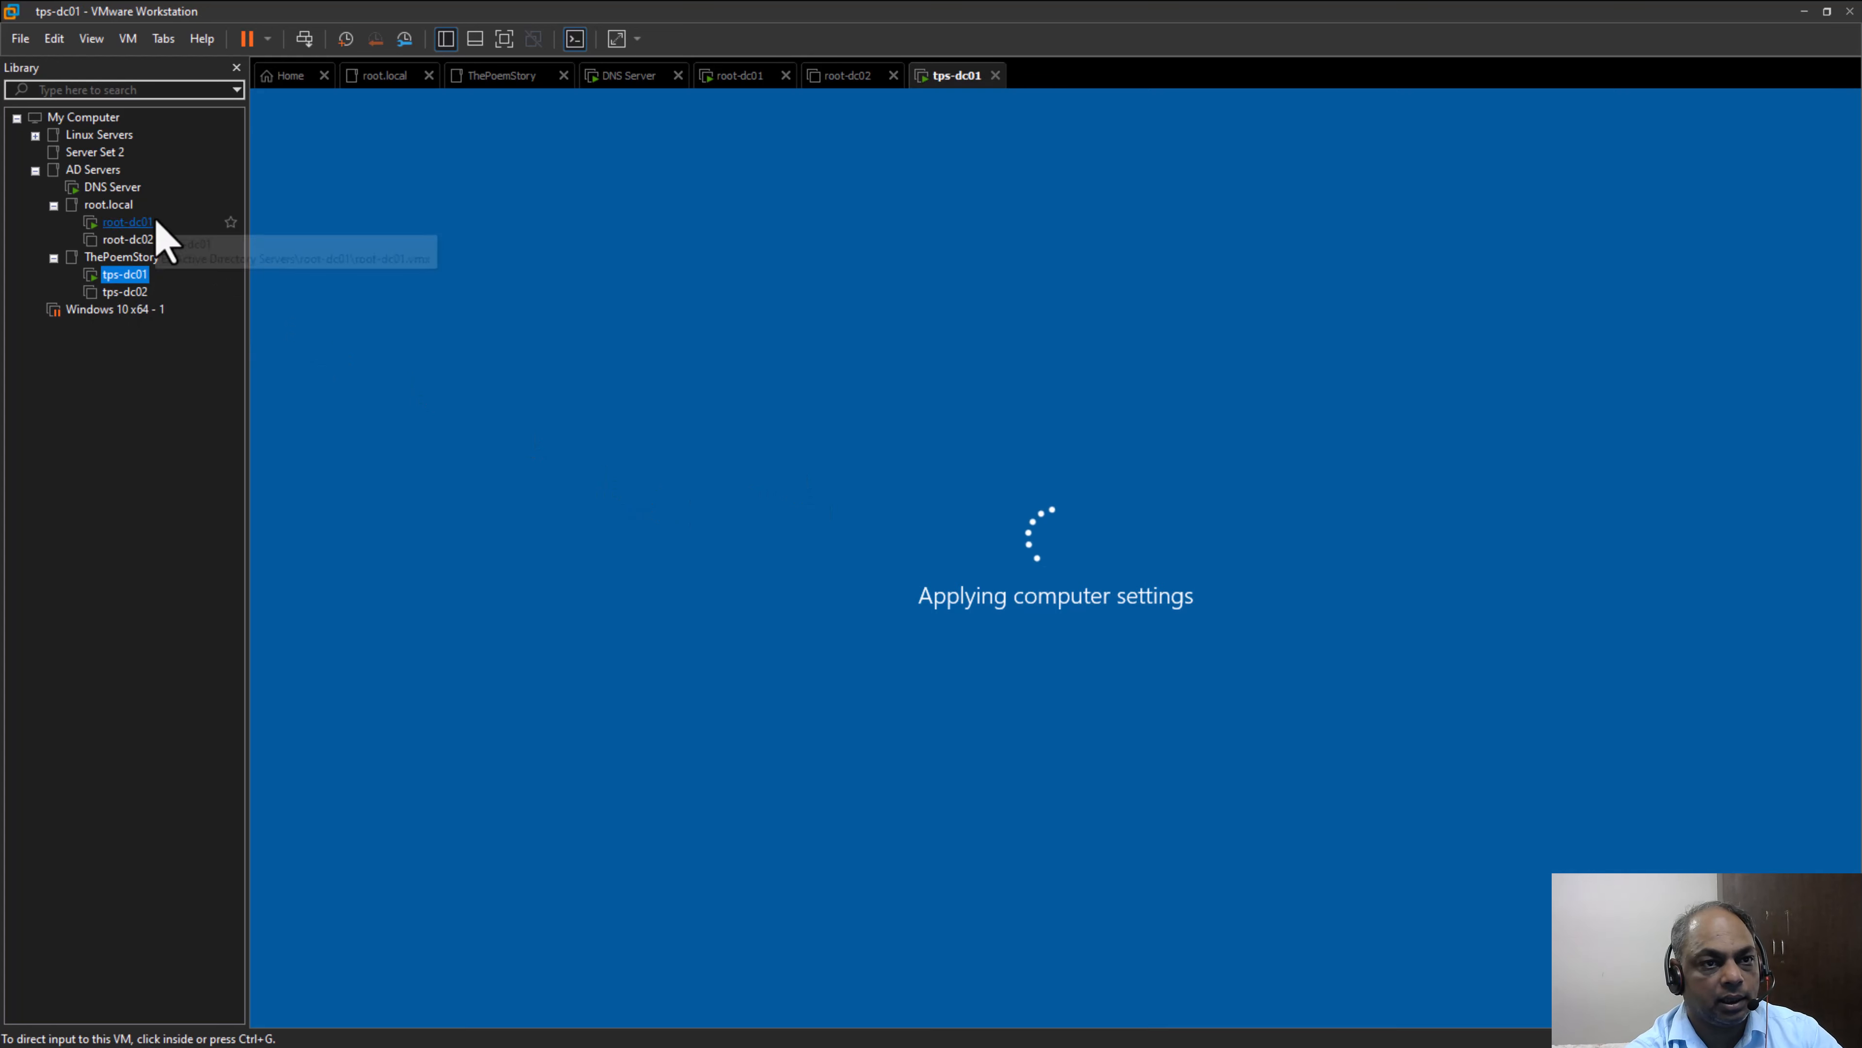
left_click(133, 189)
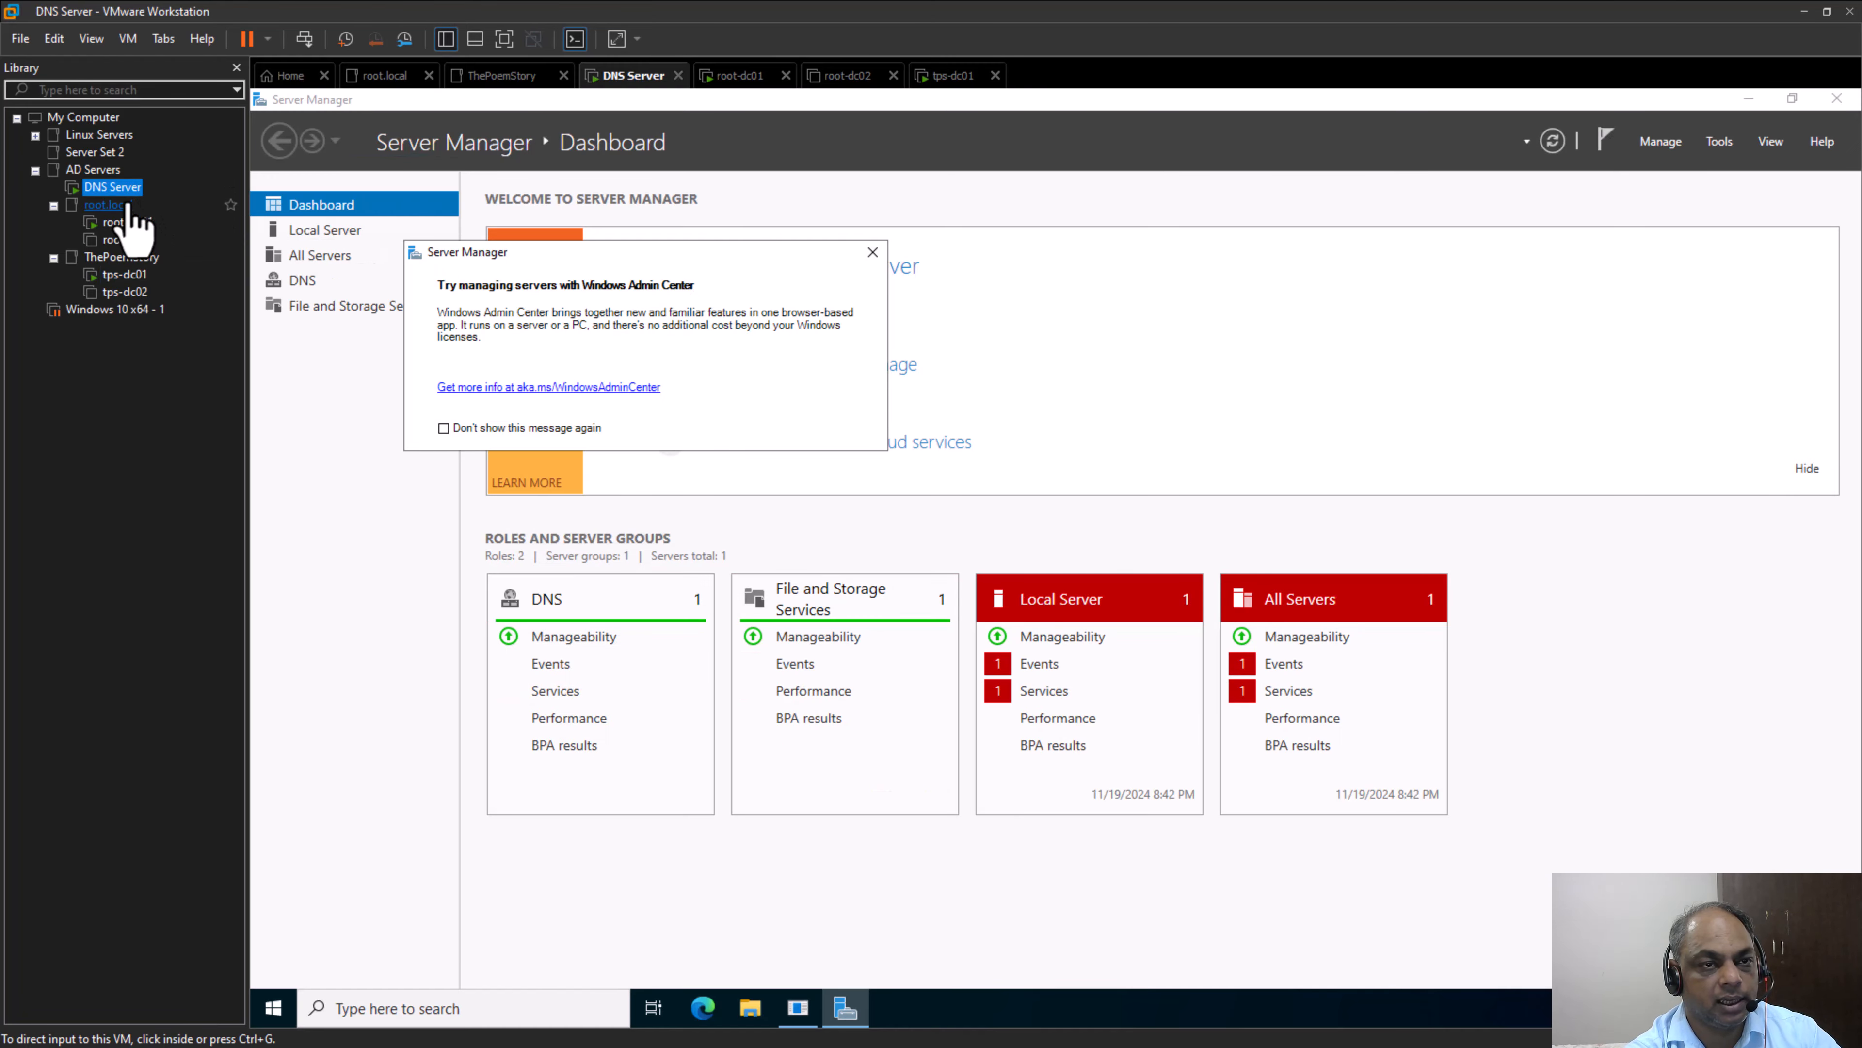
left_click(126, 222)
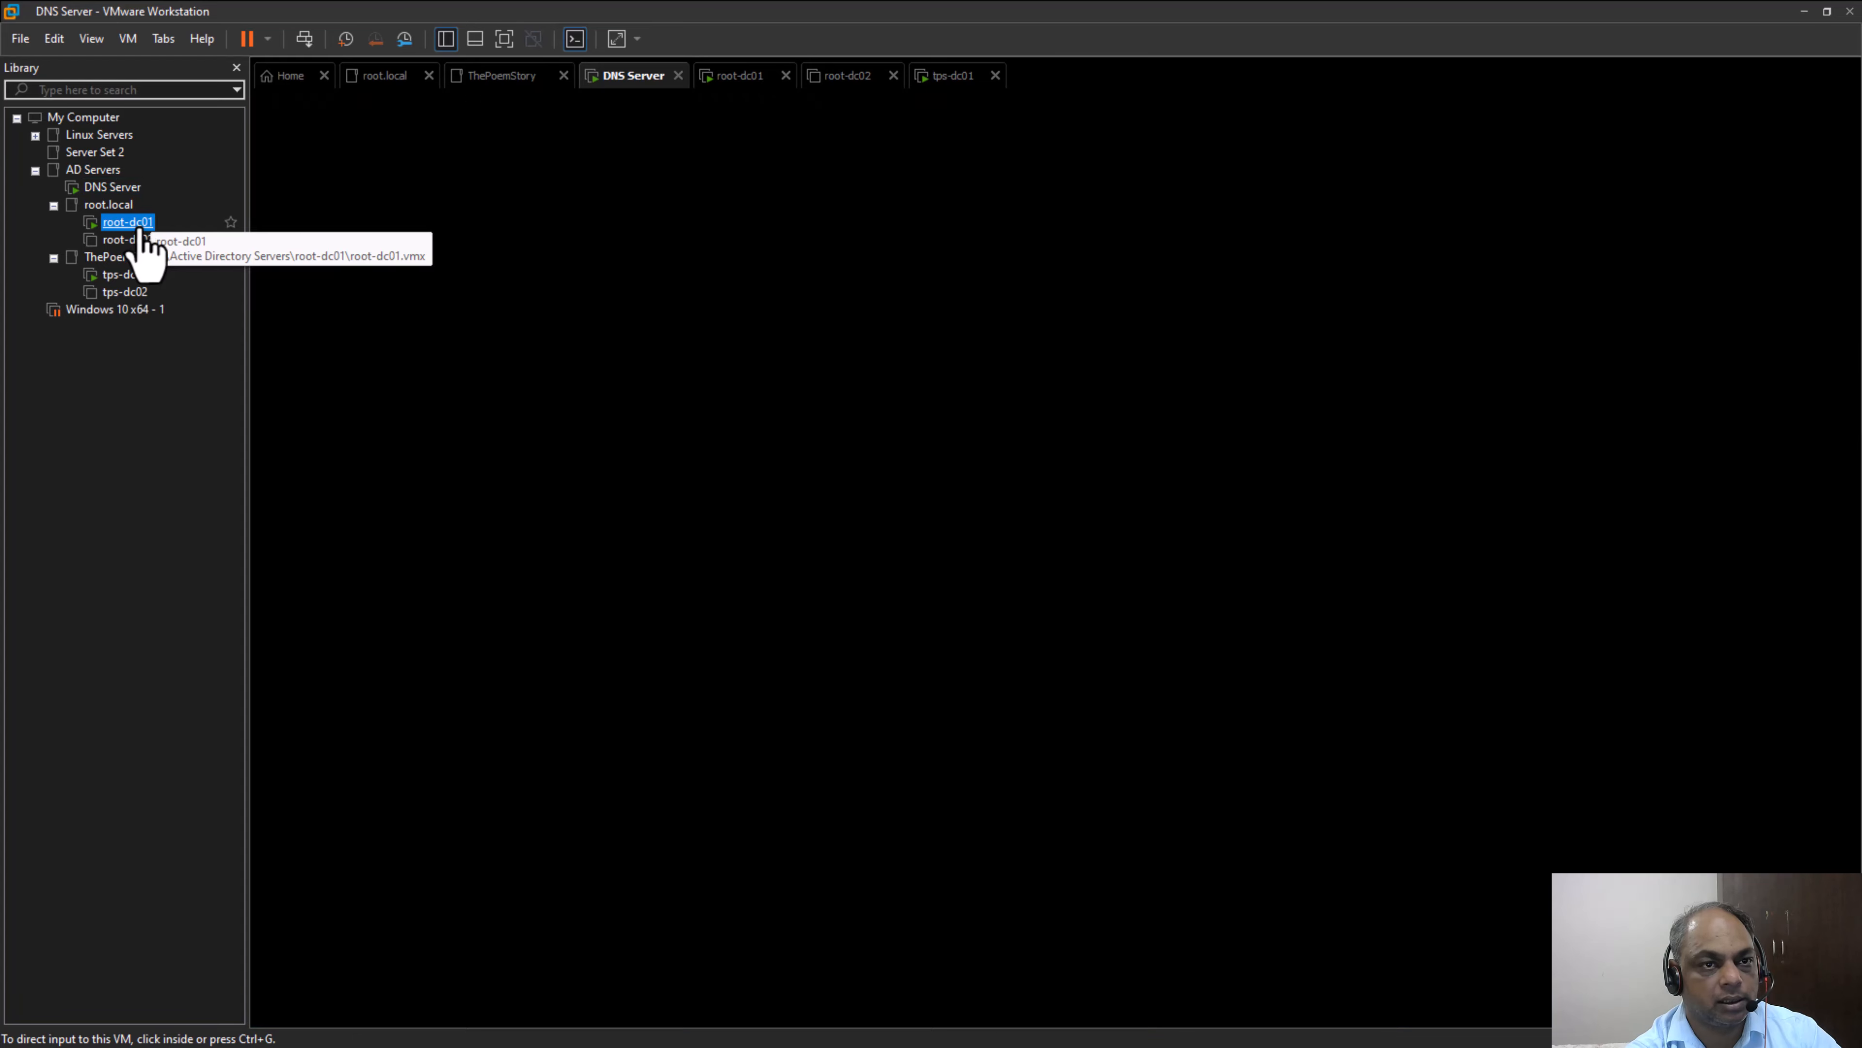
left_click(139, 276)
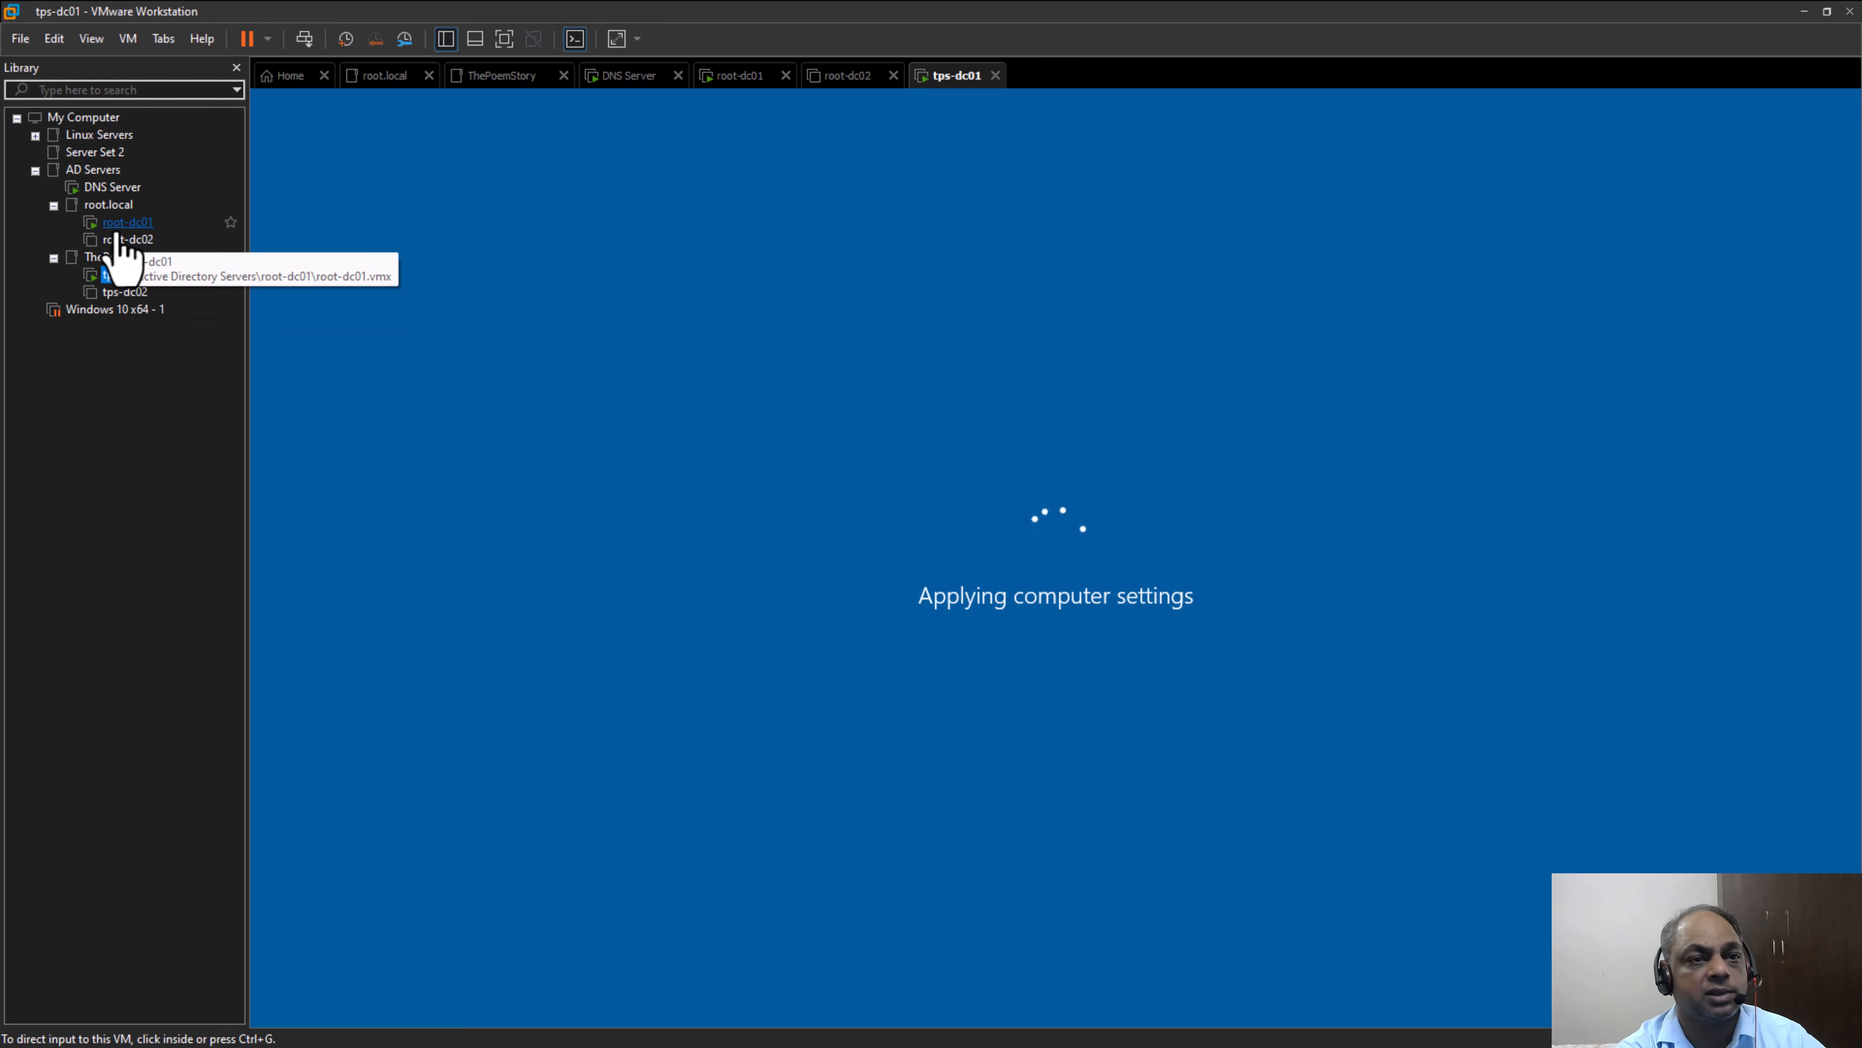
left_click(110, 192)
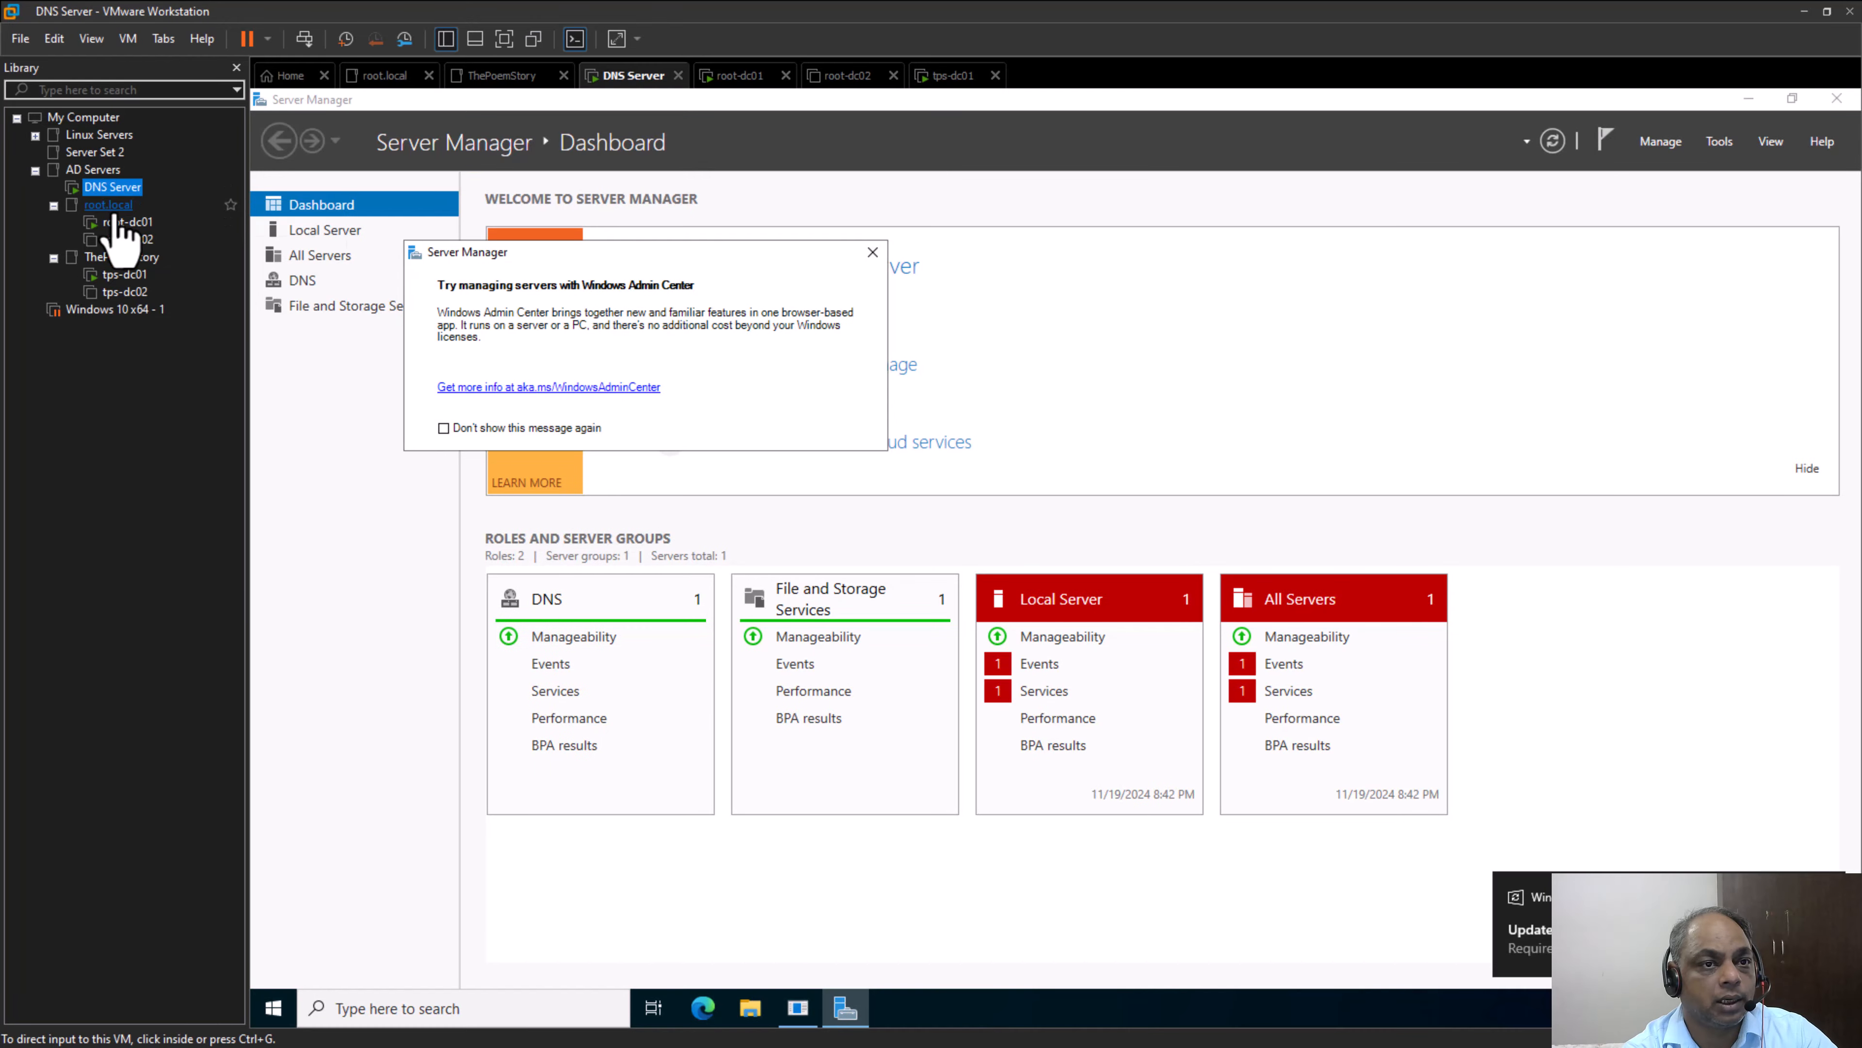
left_click(125, 221)
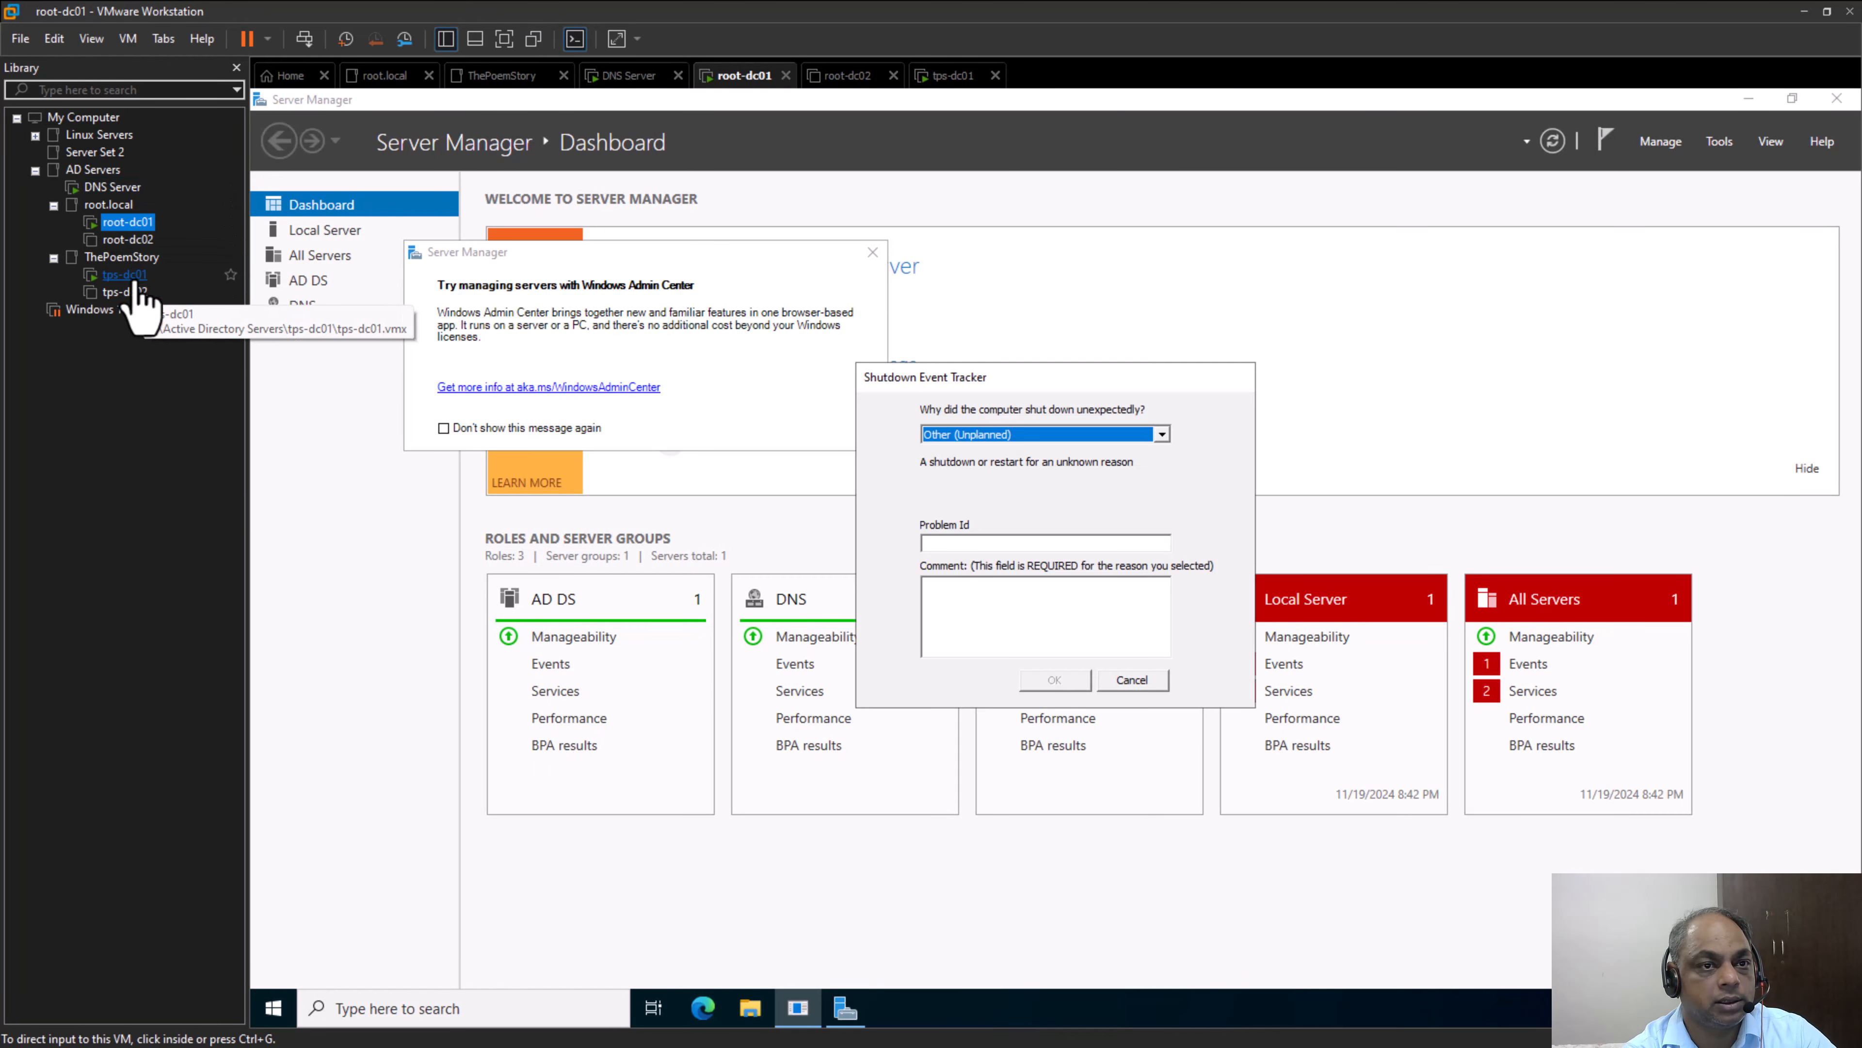
left_click(125, 275)
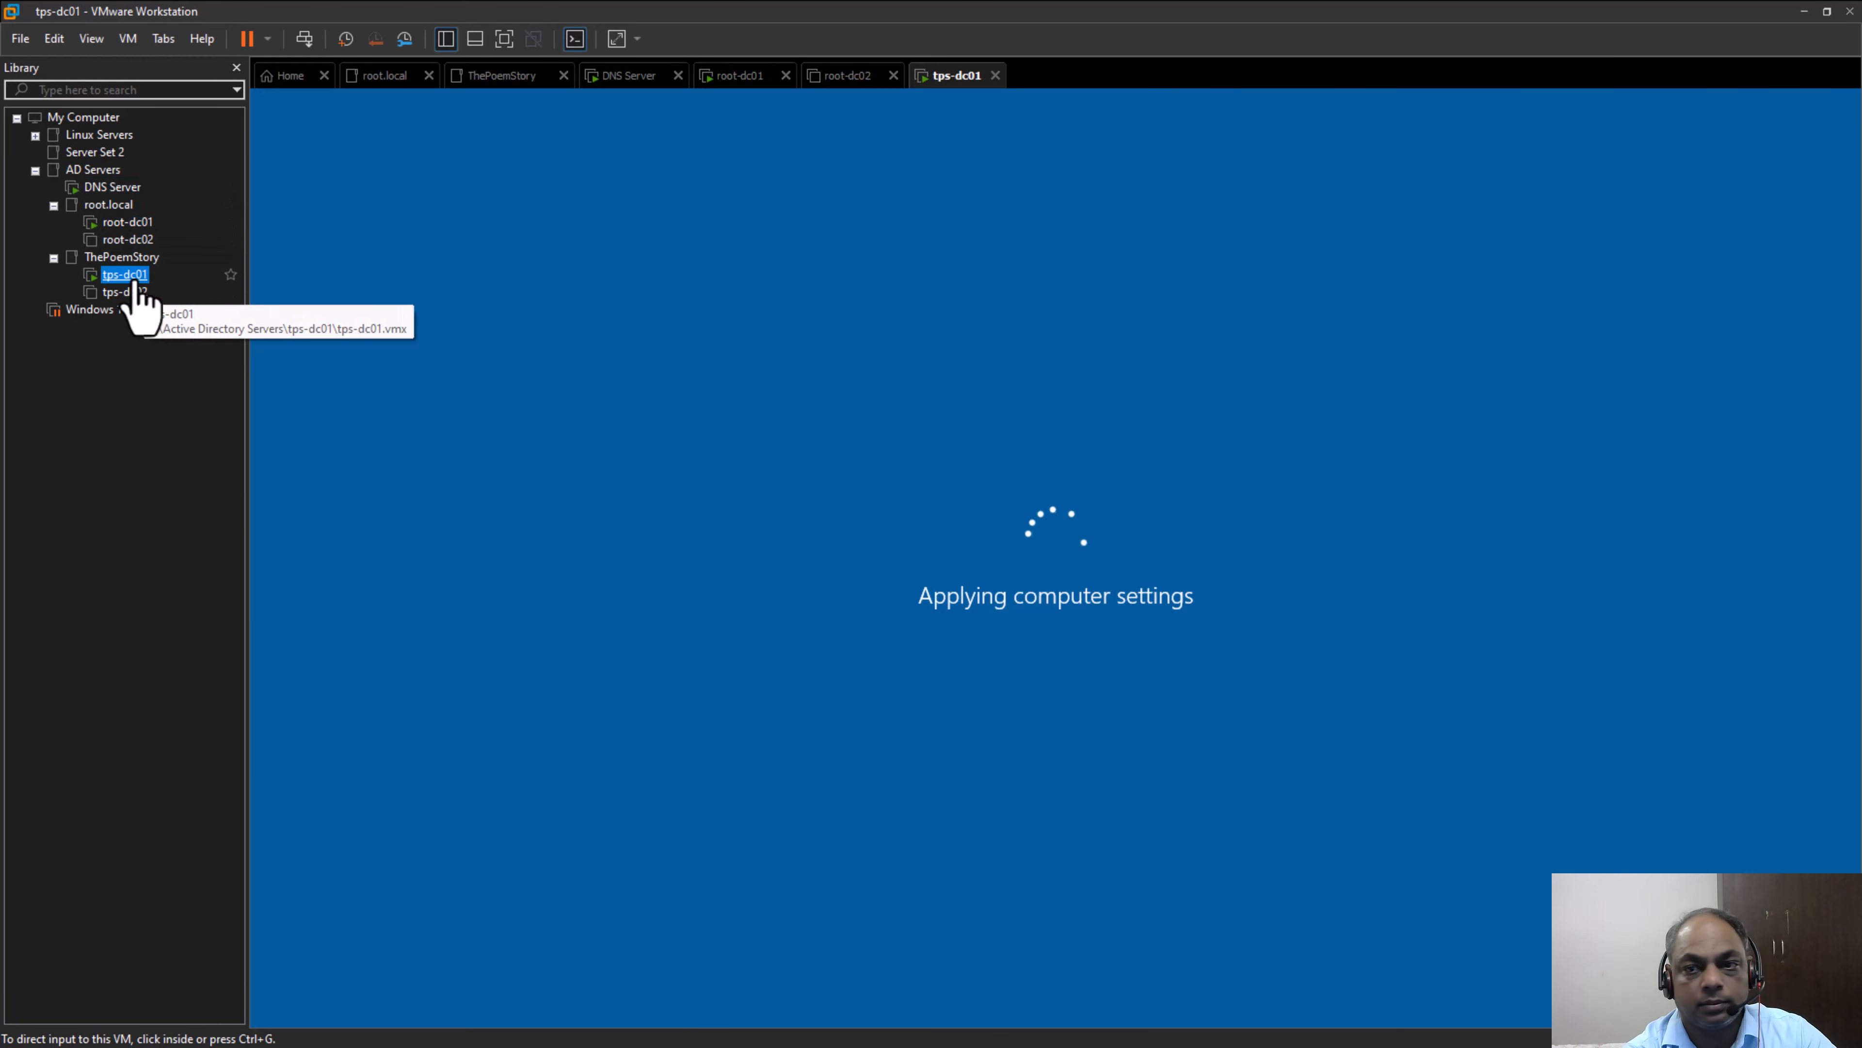
Dismiss the Shutdown Event Tracker and the Windows Admin Center notice on root-dc01, and recheck tps-dc01
left_click(126, 222)
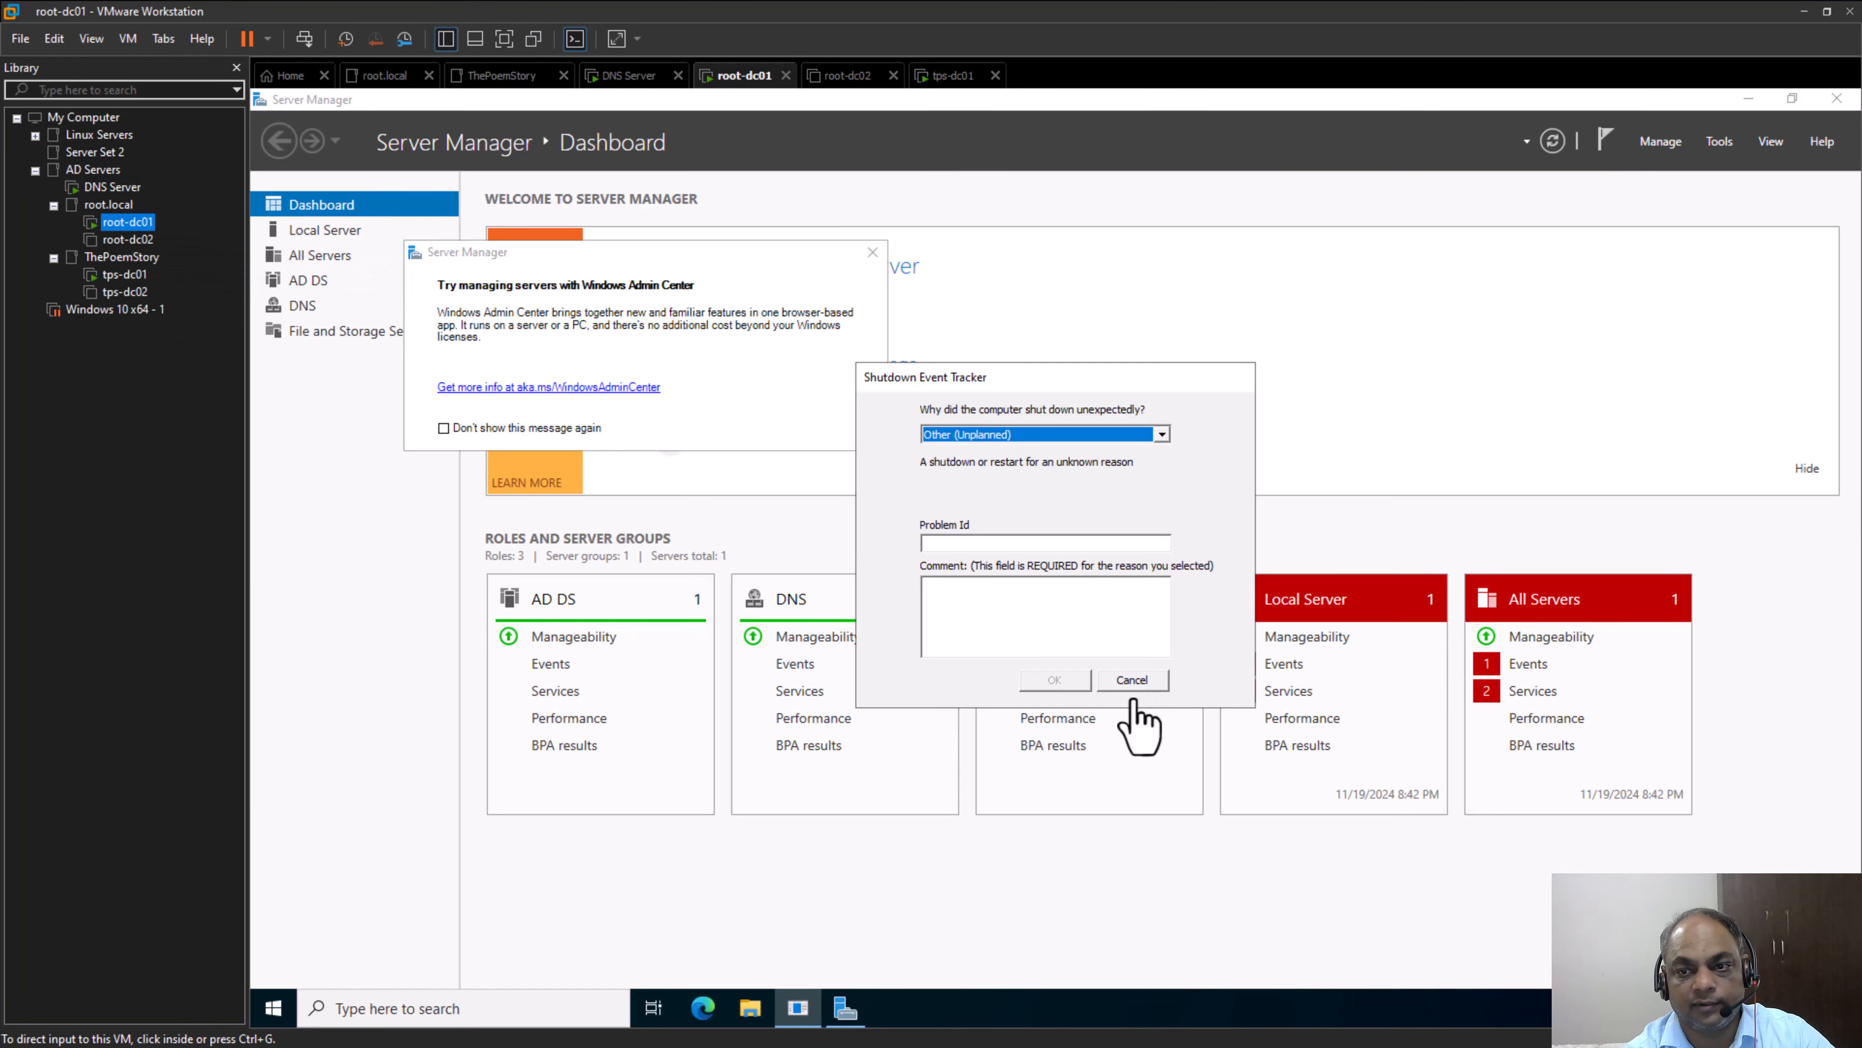
left_click(1142, 681)
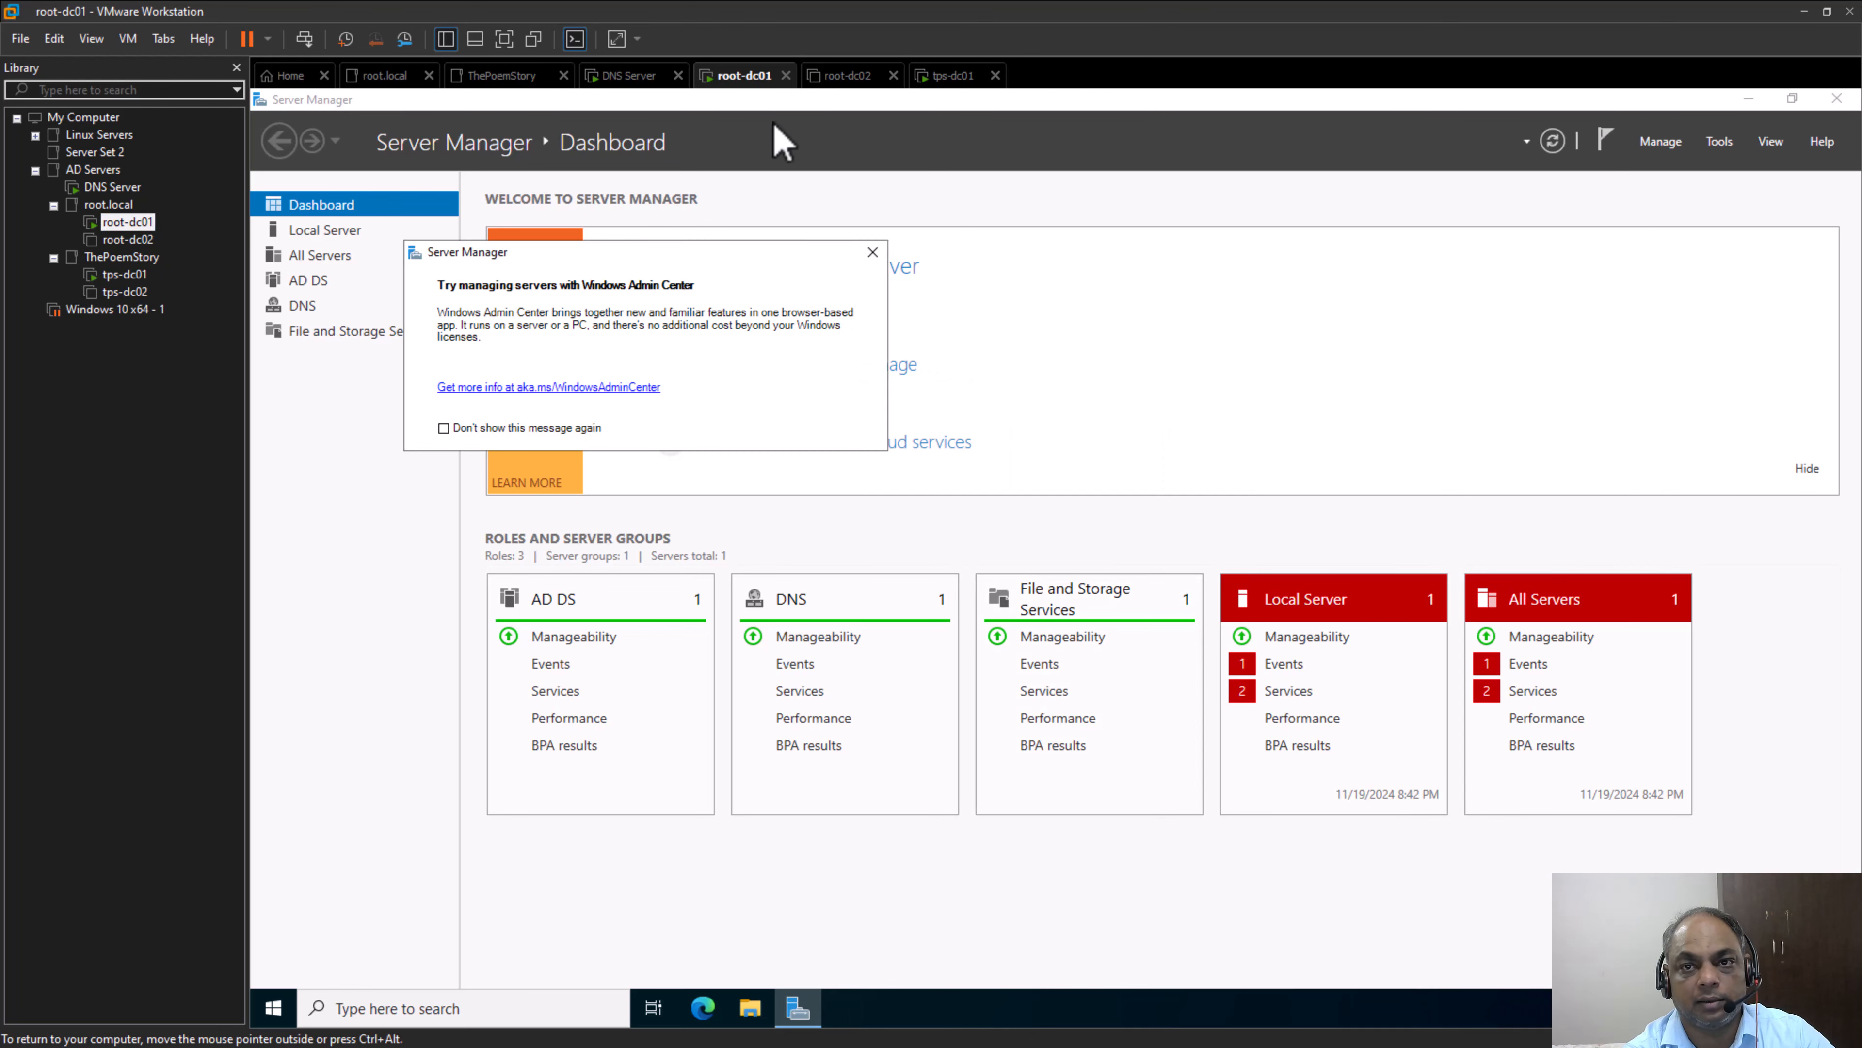
left_click(872, 252)
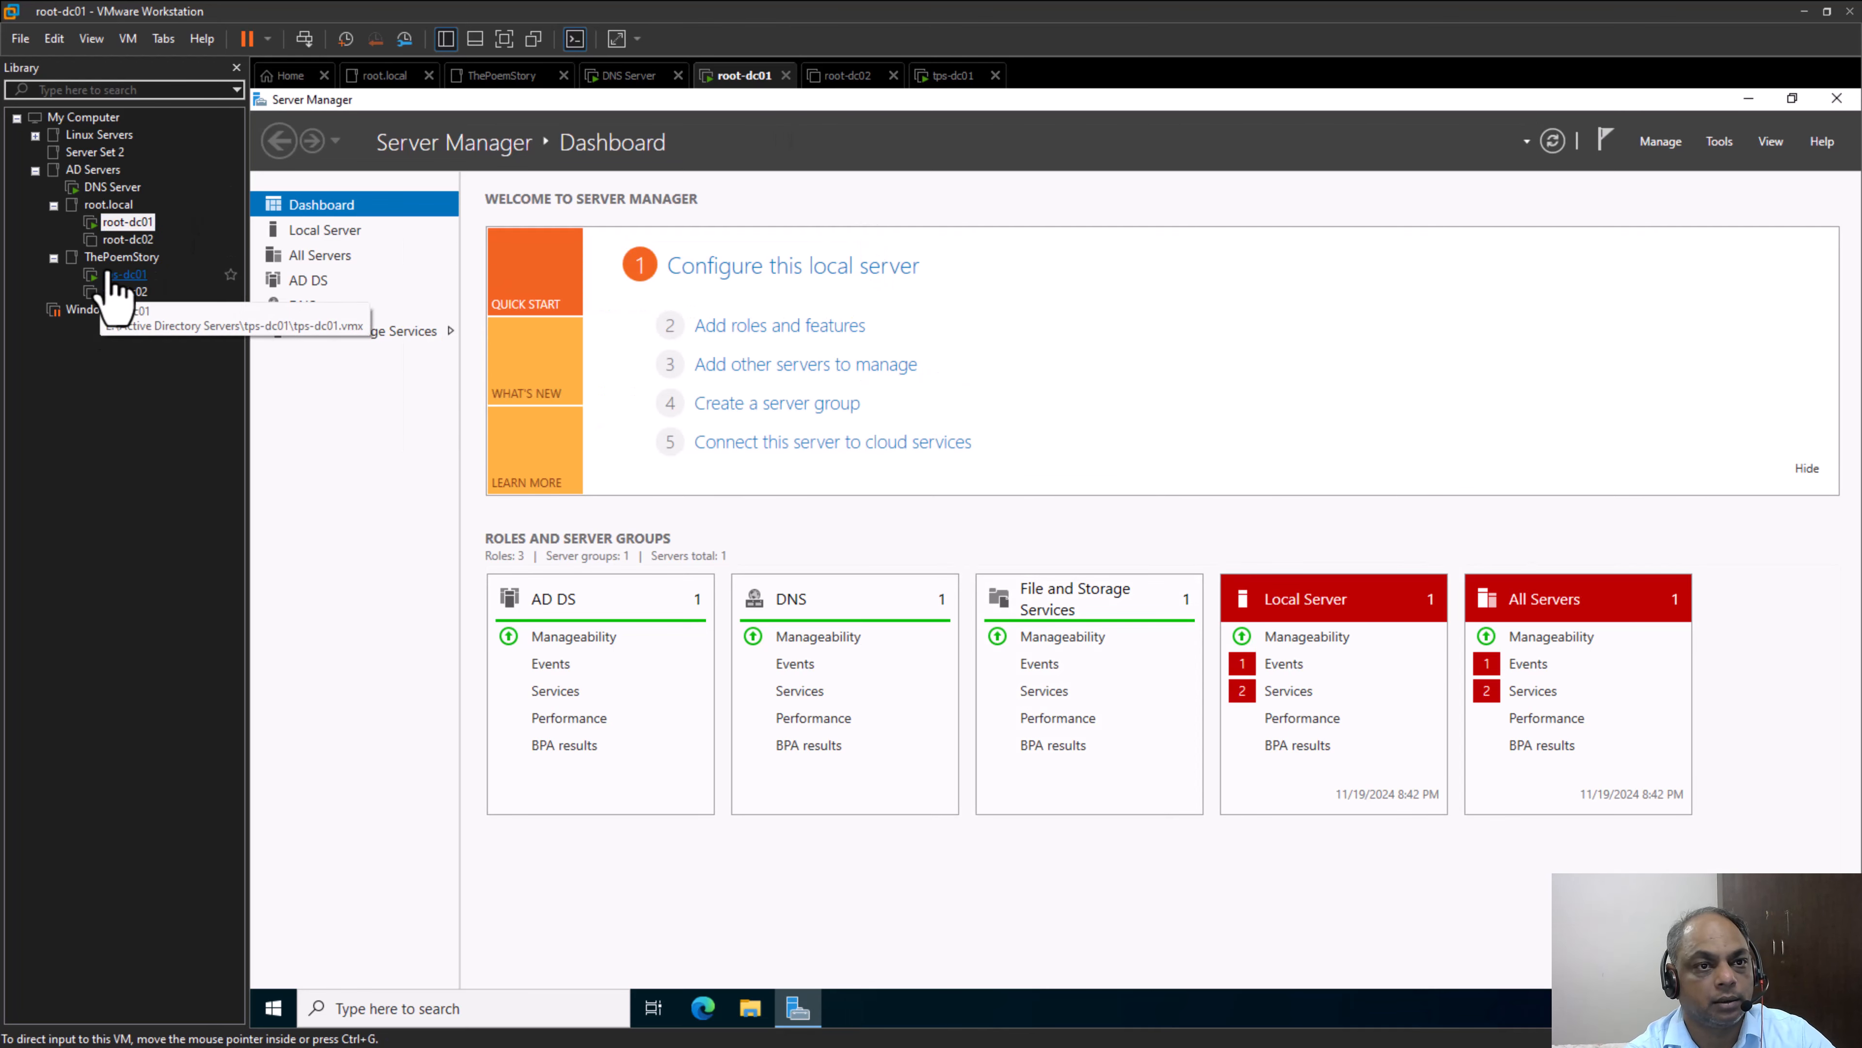
left_click(124, 274)
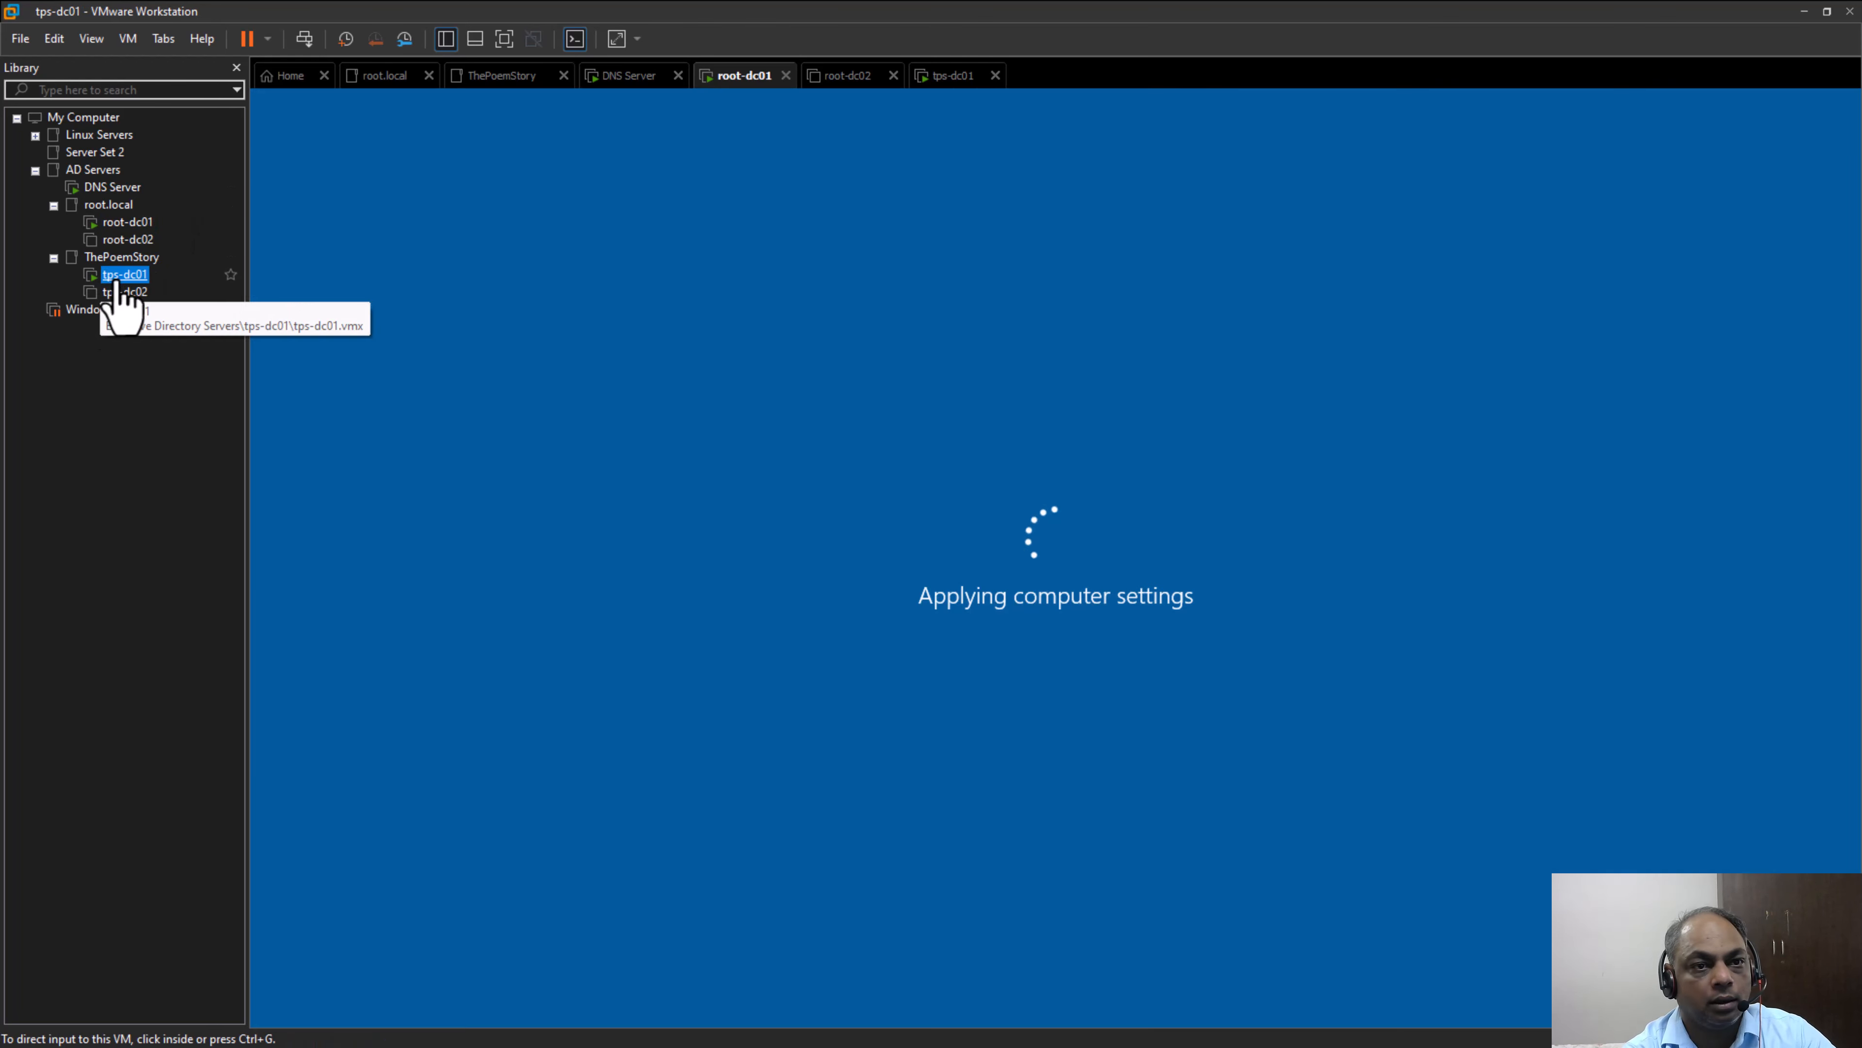
On root-dc01, search for dsa.msc and open Active Directory Users and Computers from Server Manager
left_click(126, 222)
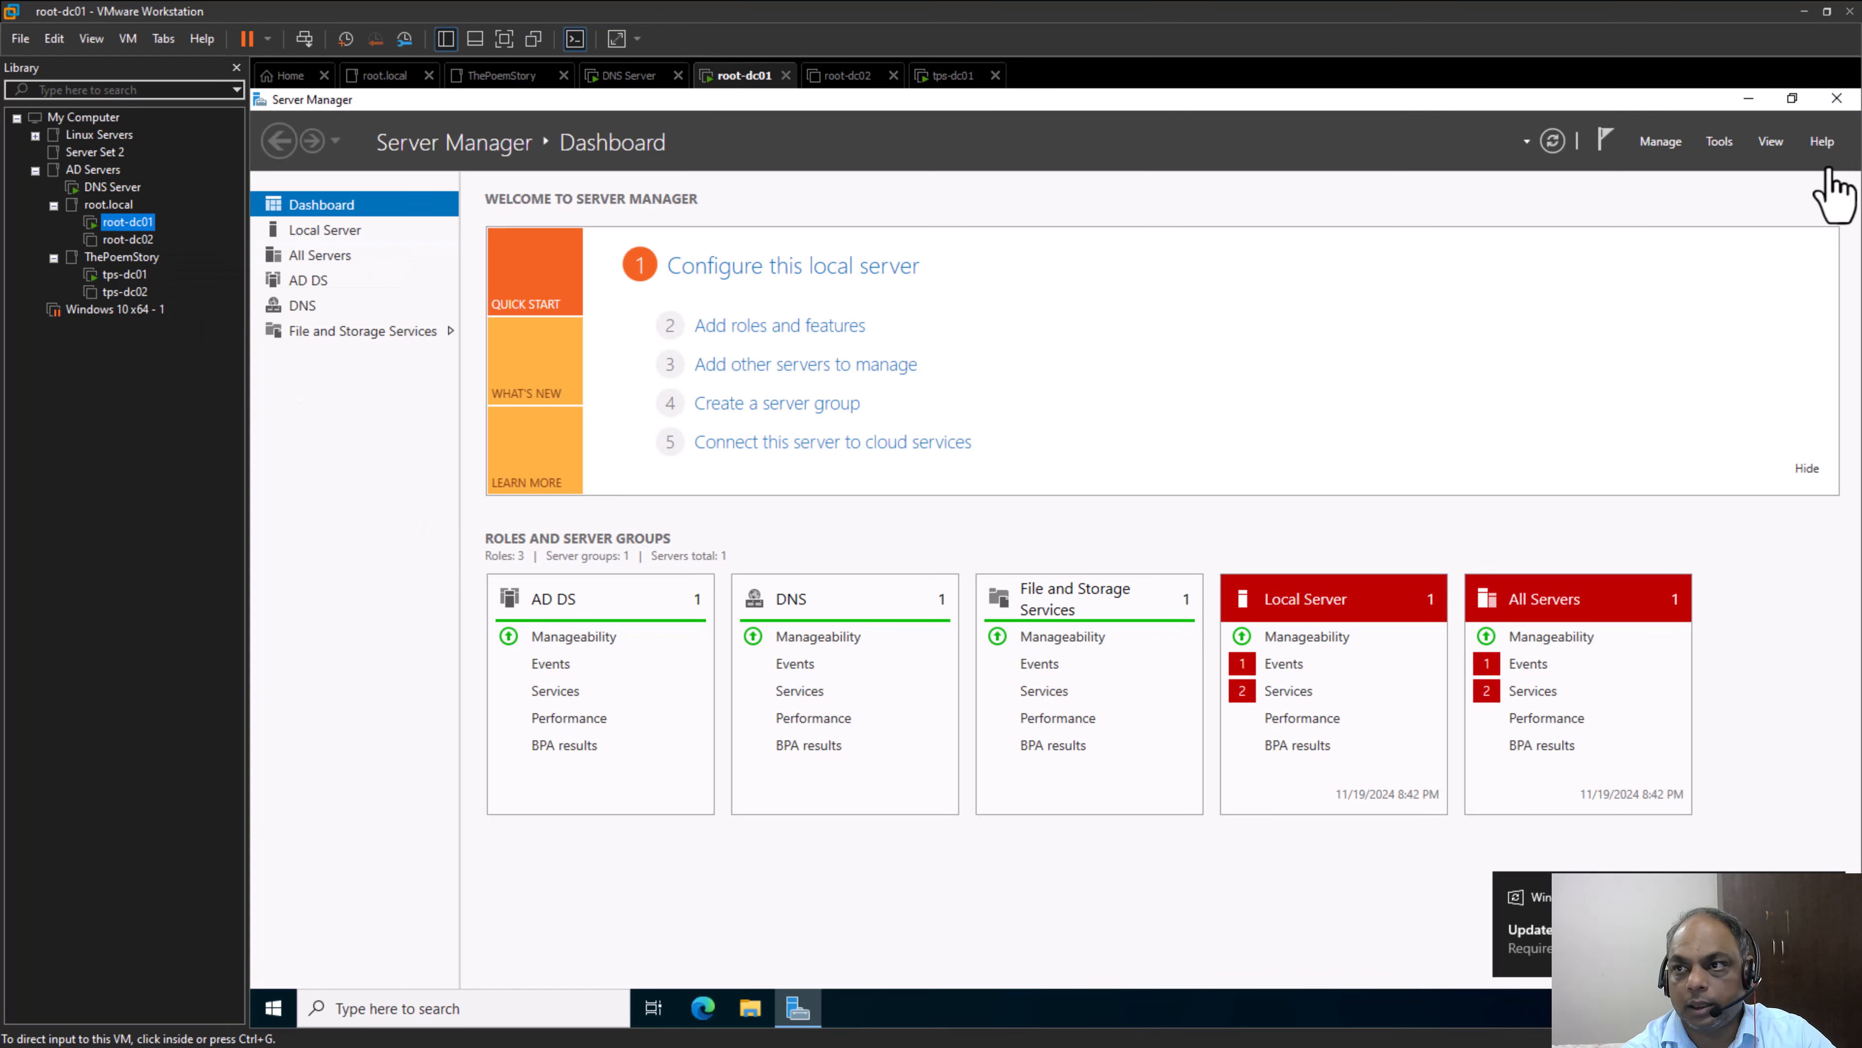
left_click(433, 1008)
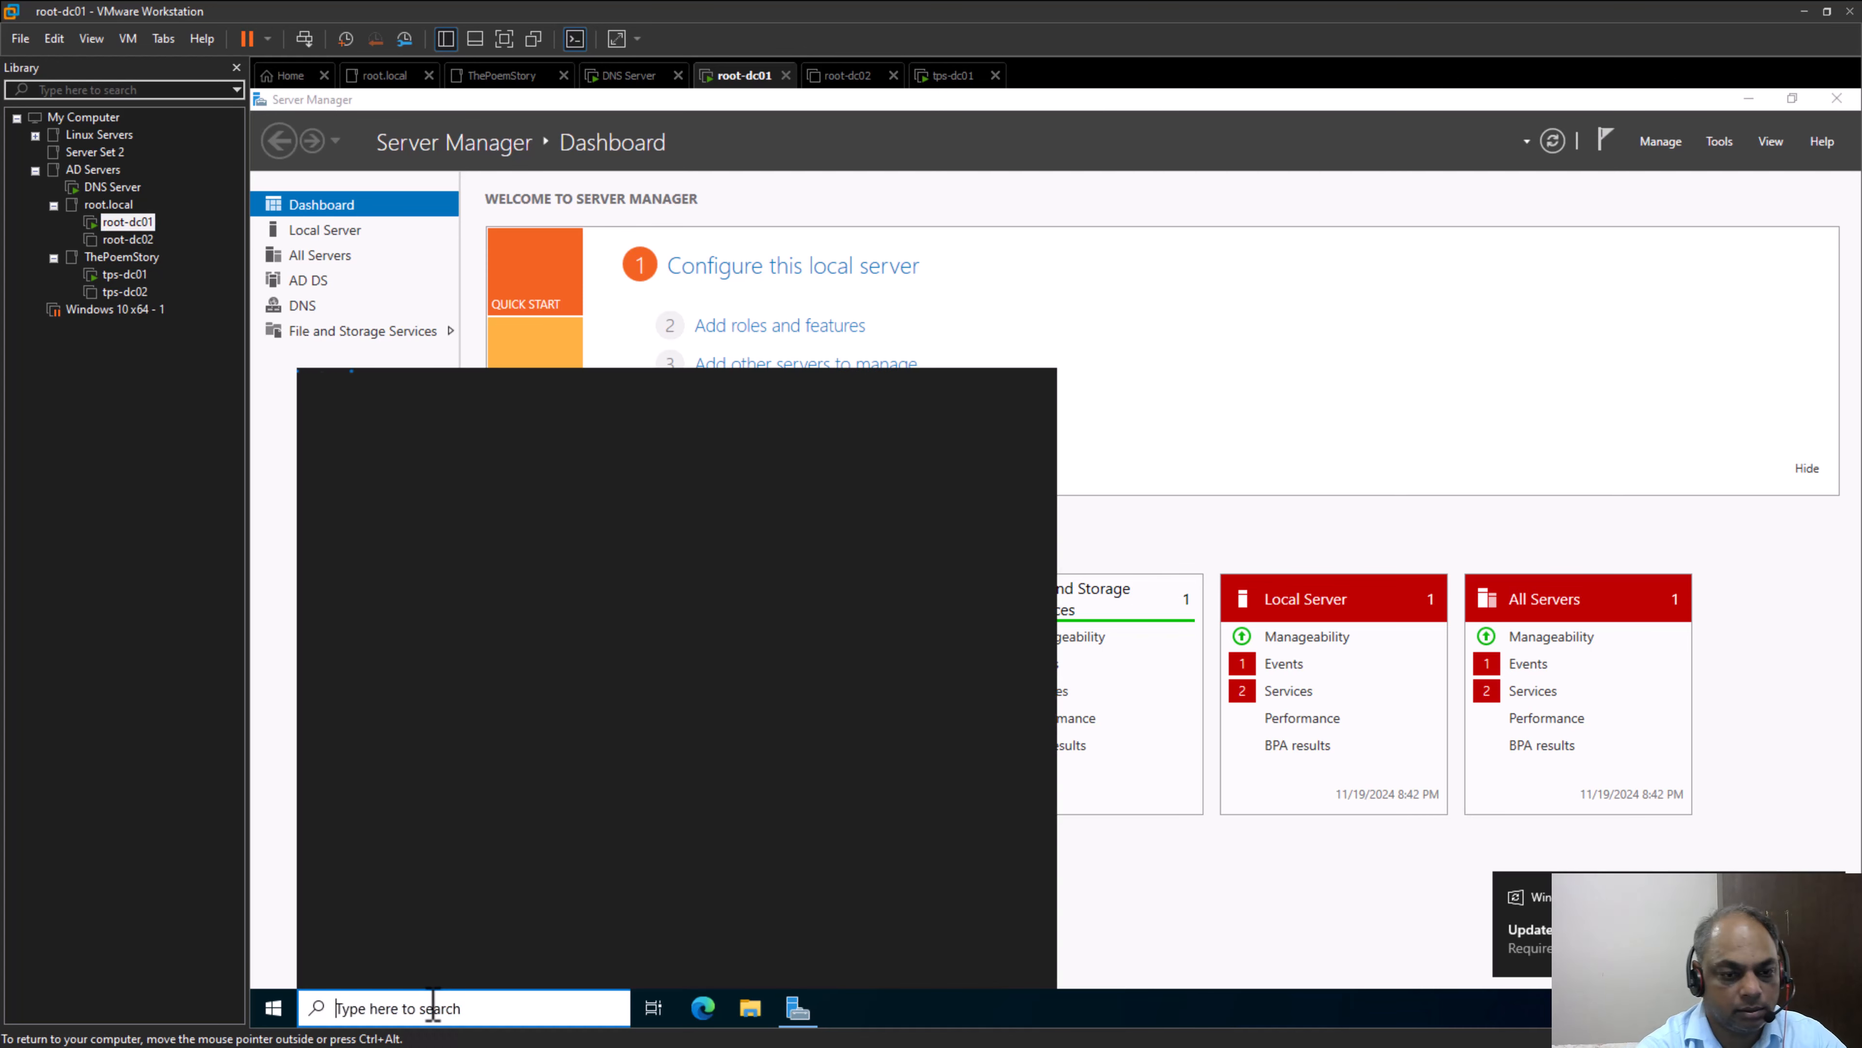
type("dsa.msc")
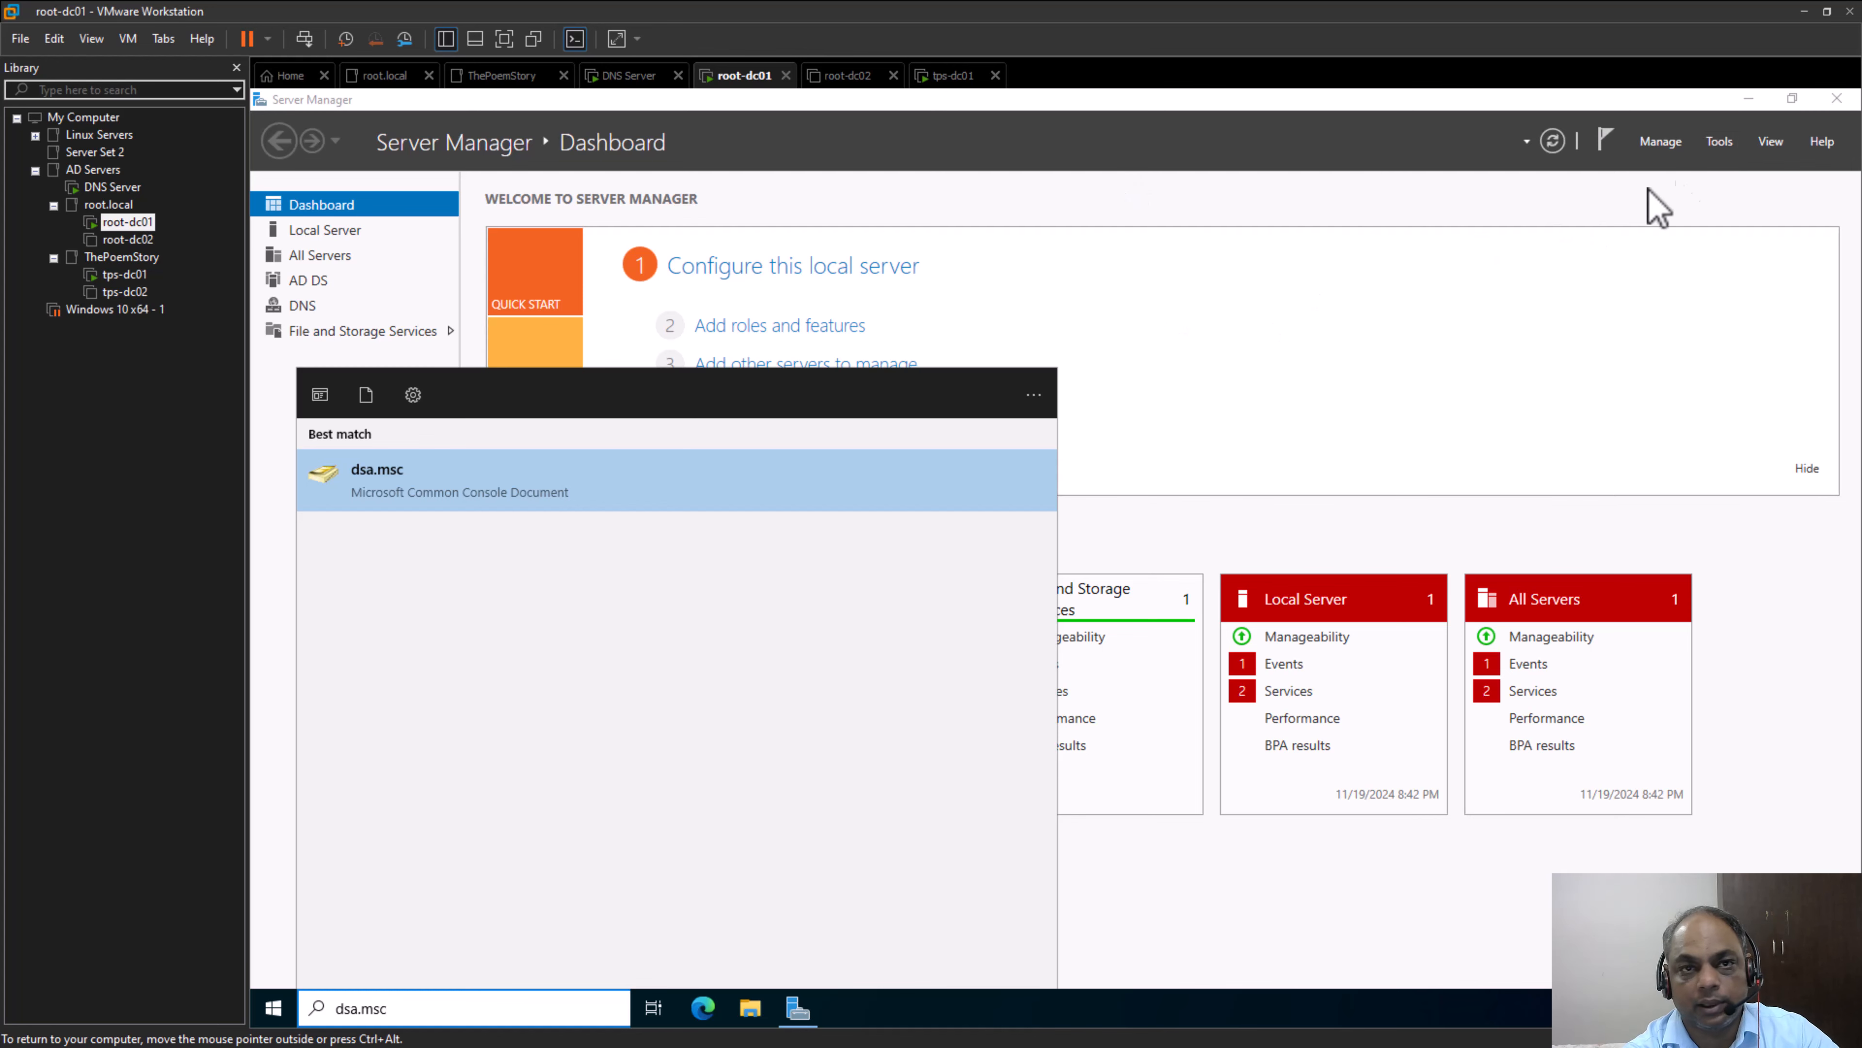
left_click(1720, 144)
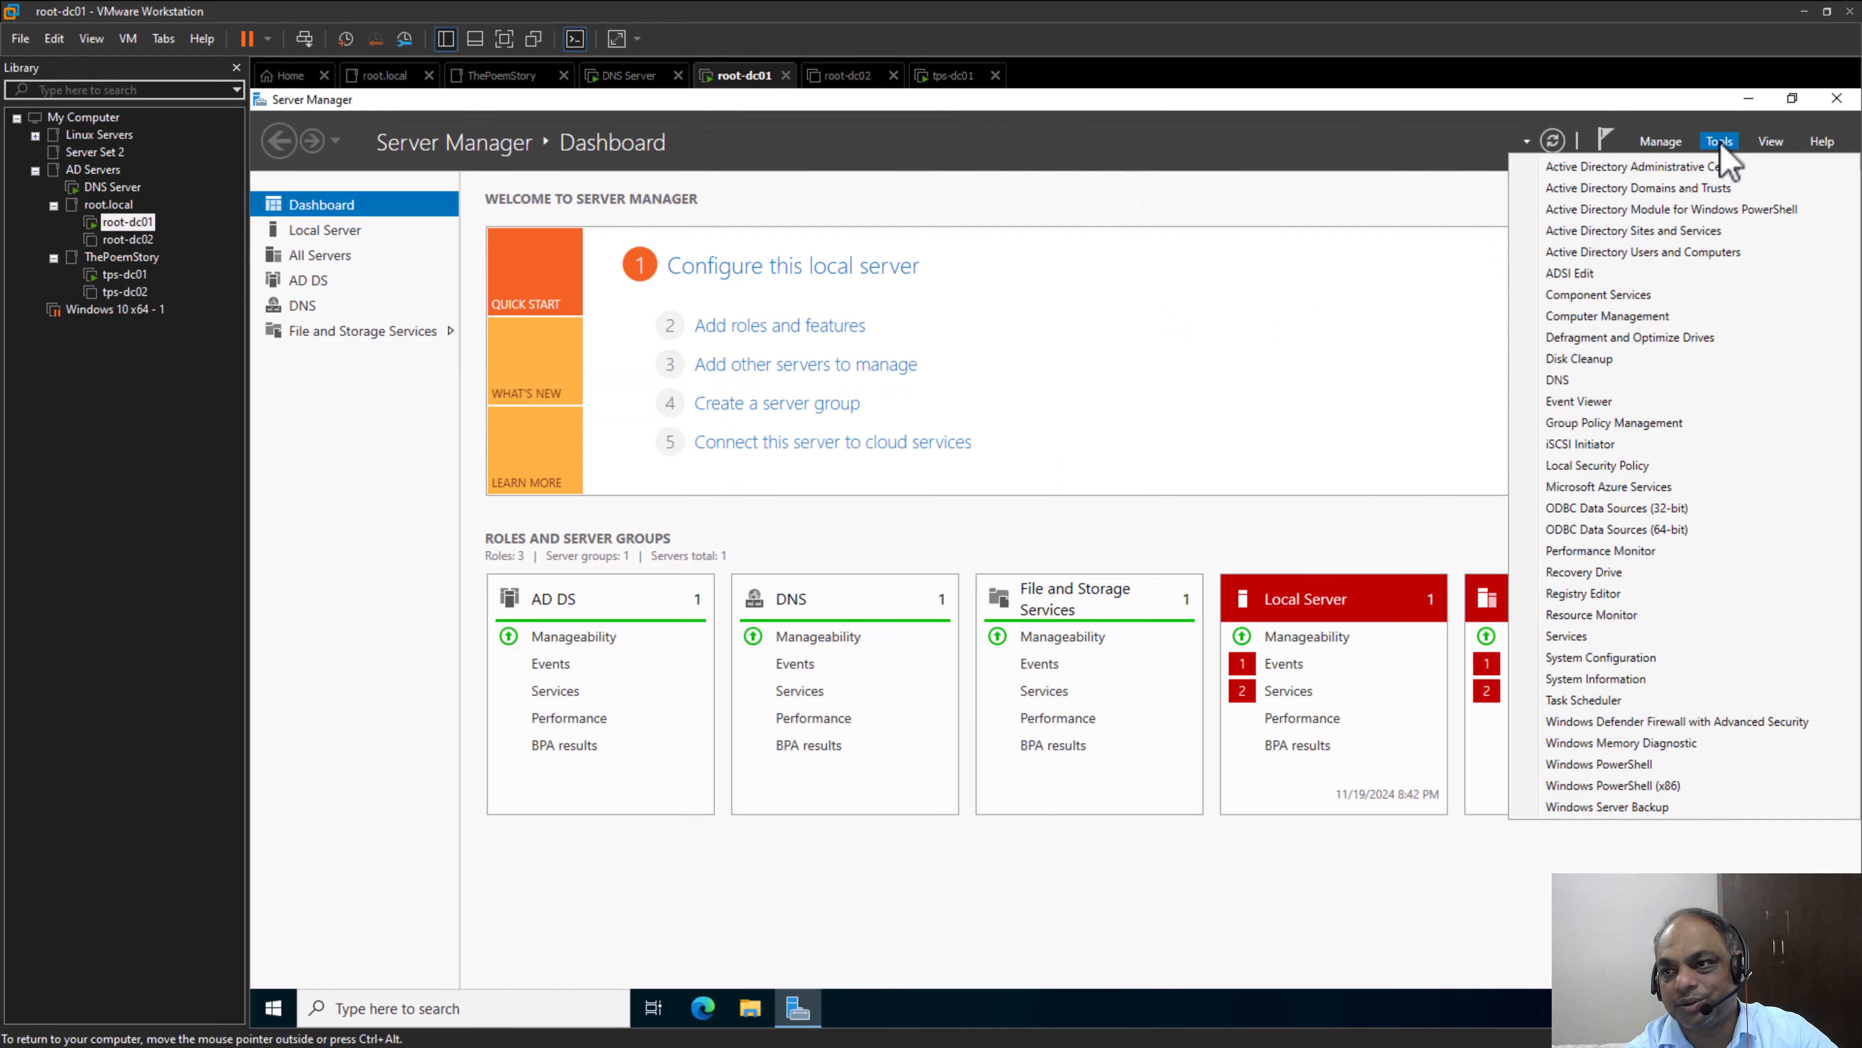
left_click(1691, 255)
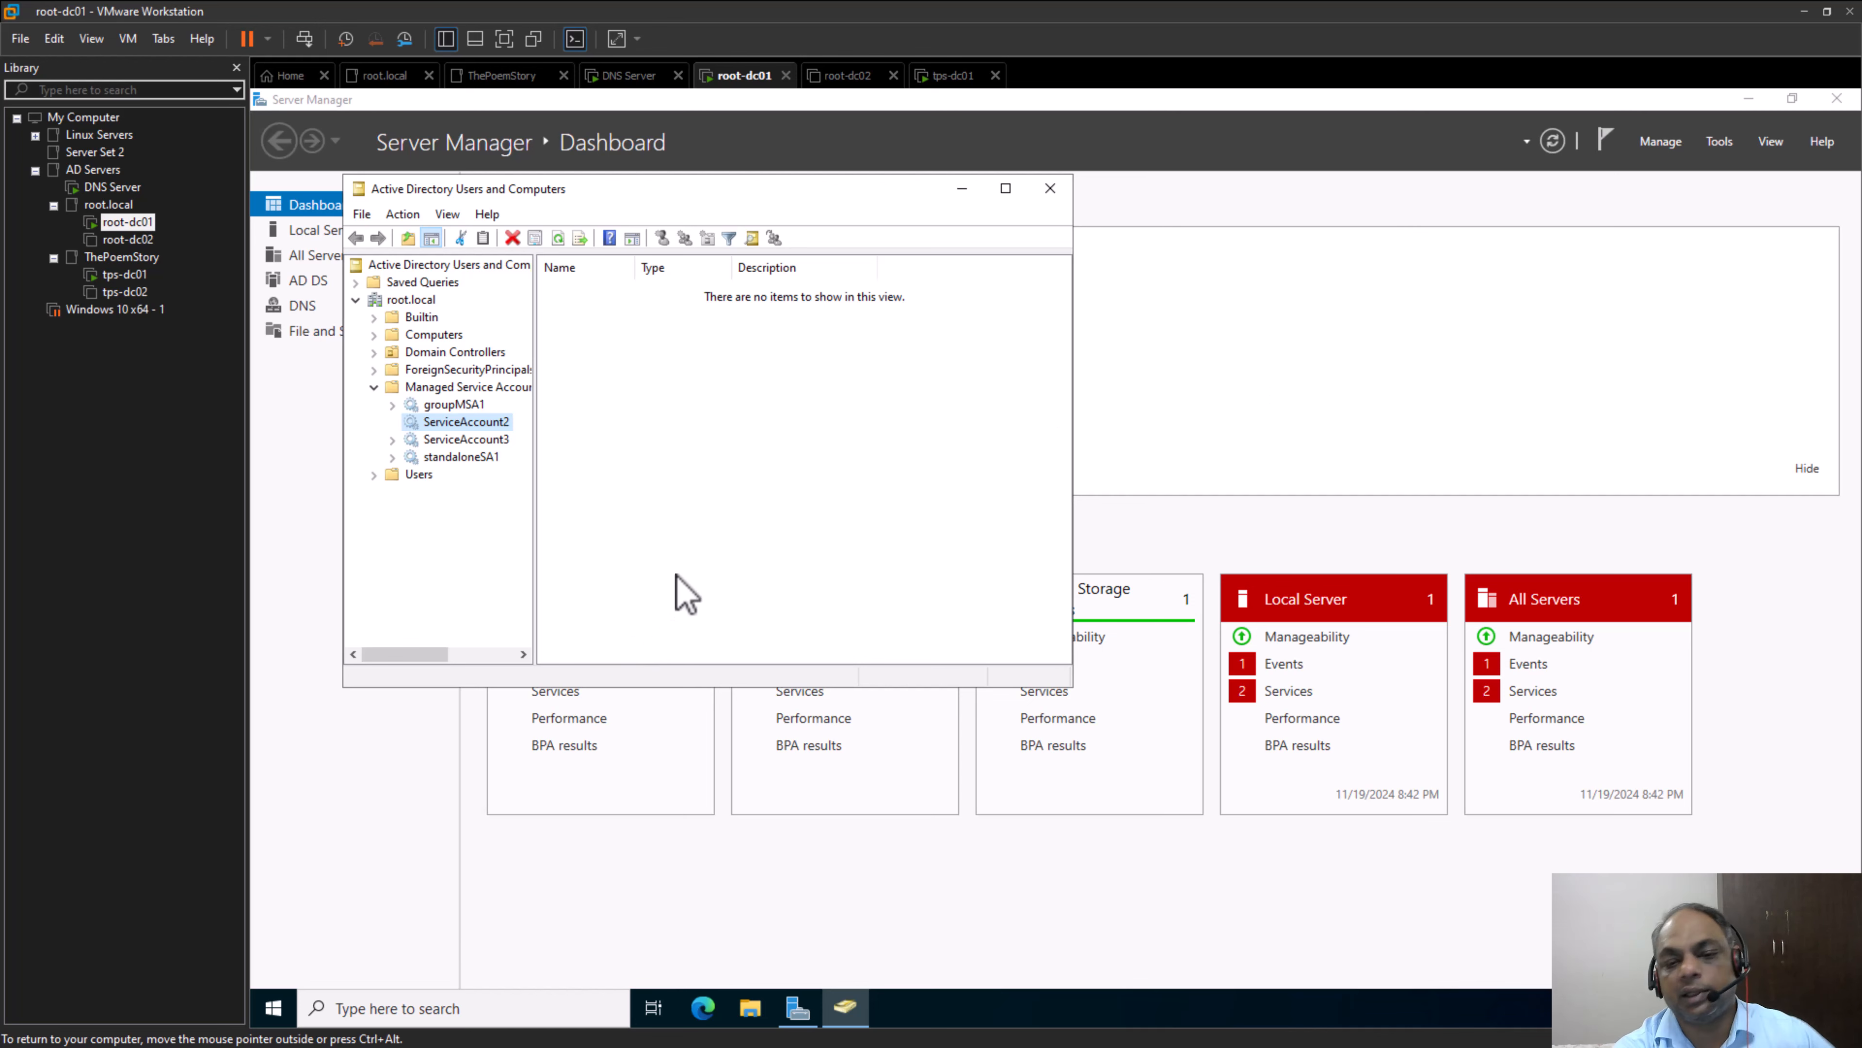
Search for Active Directory, open Active Directory Administrative Center and view the containers of the root (local) domain
left_click(408, 1012)
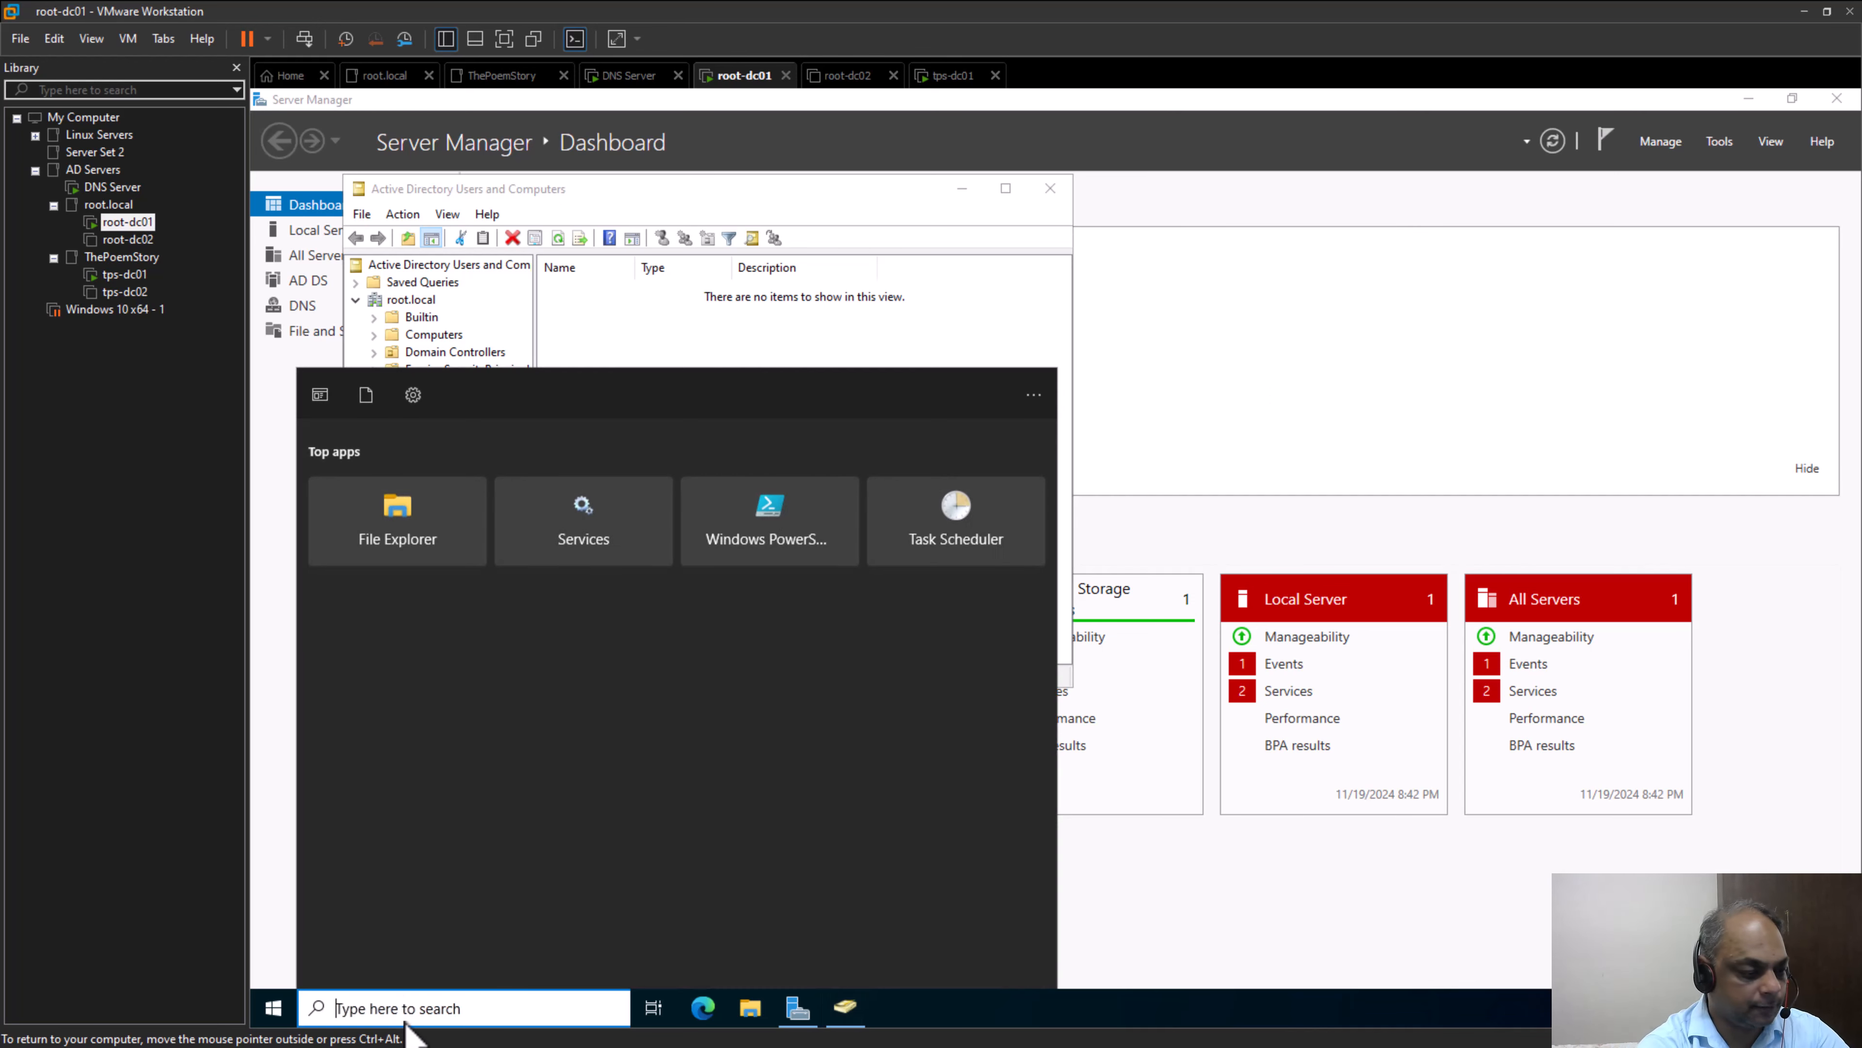
type("Active D")
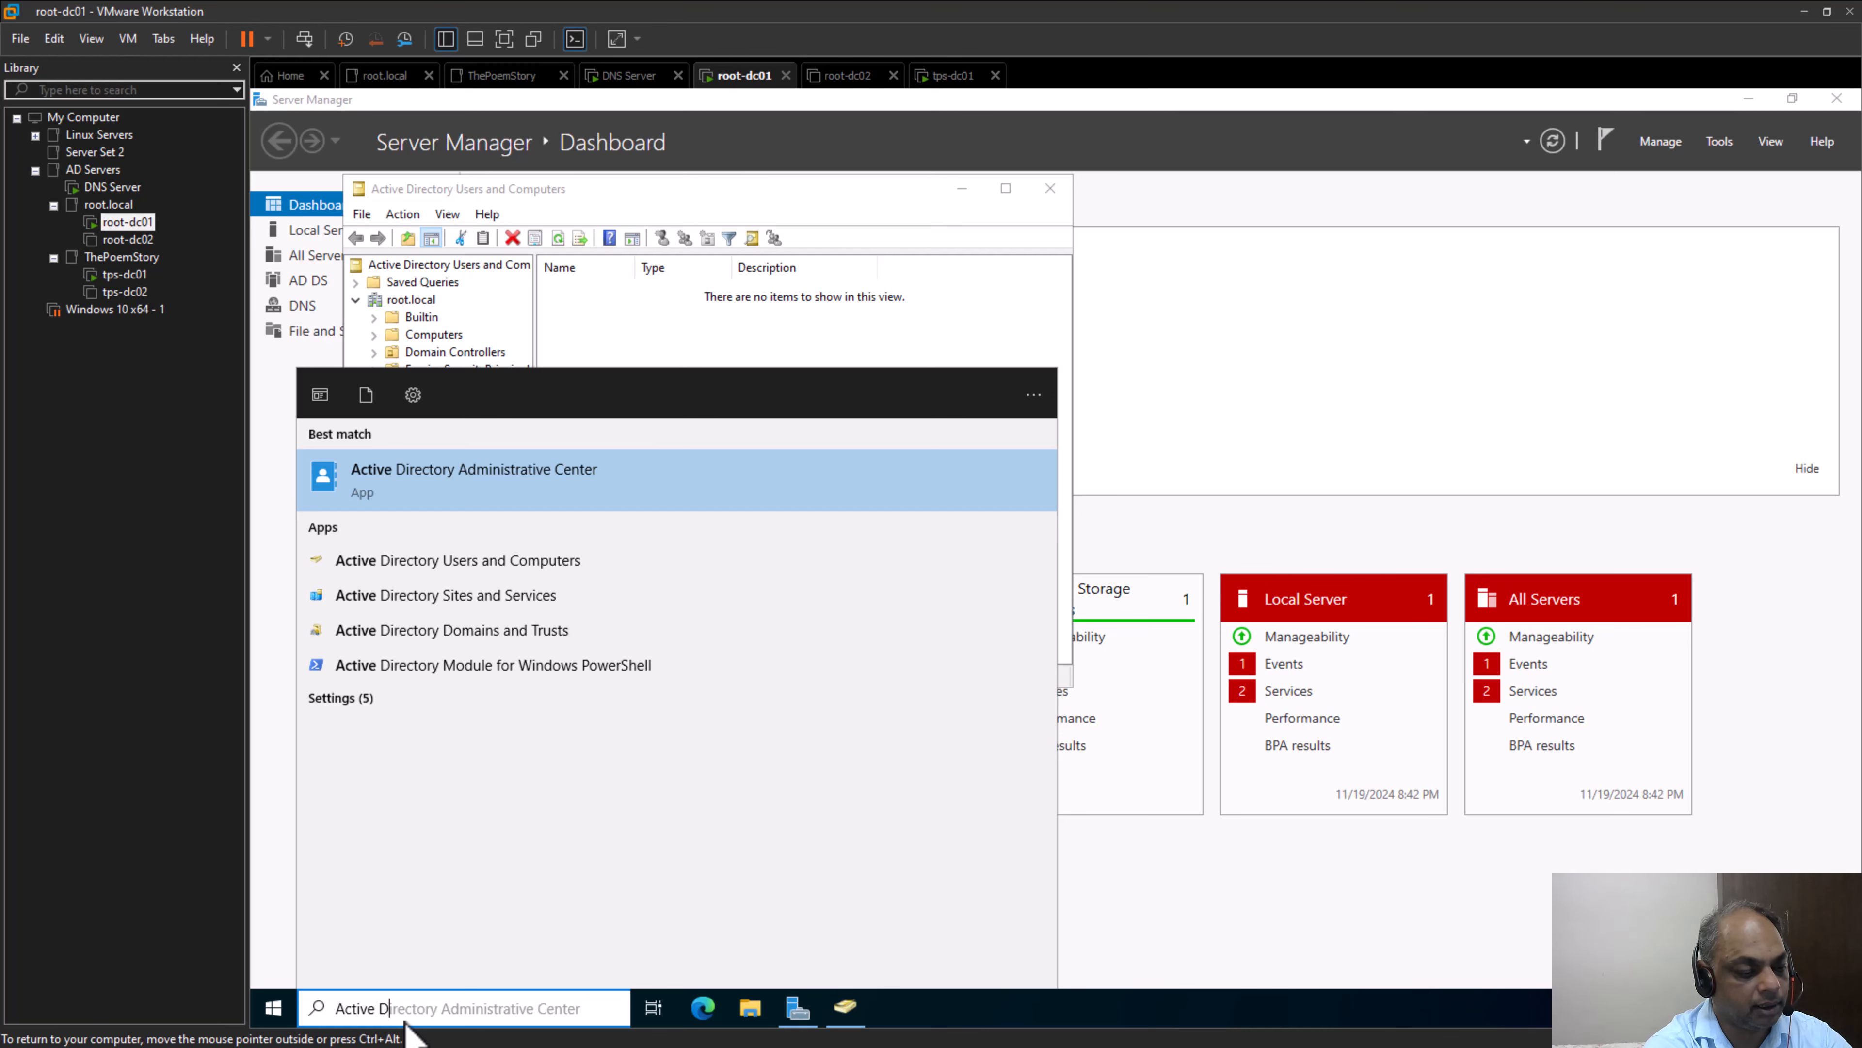
type("irectory")
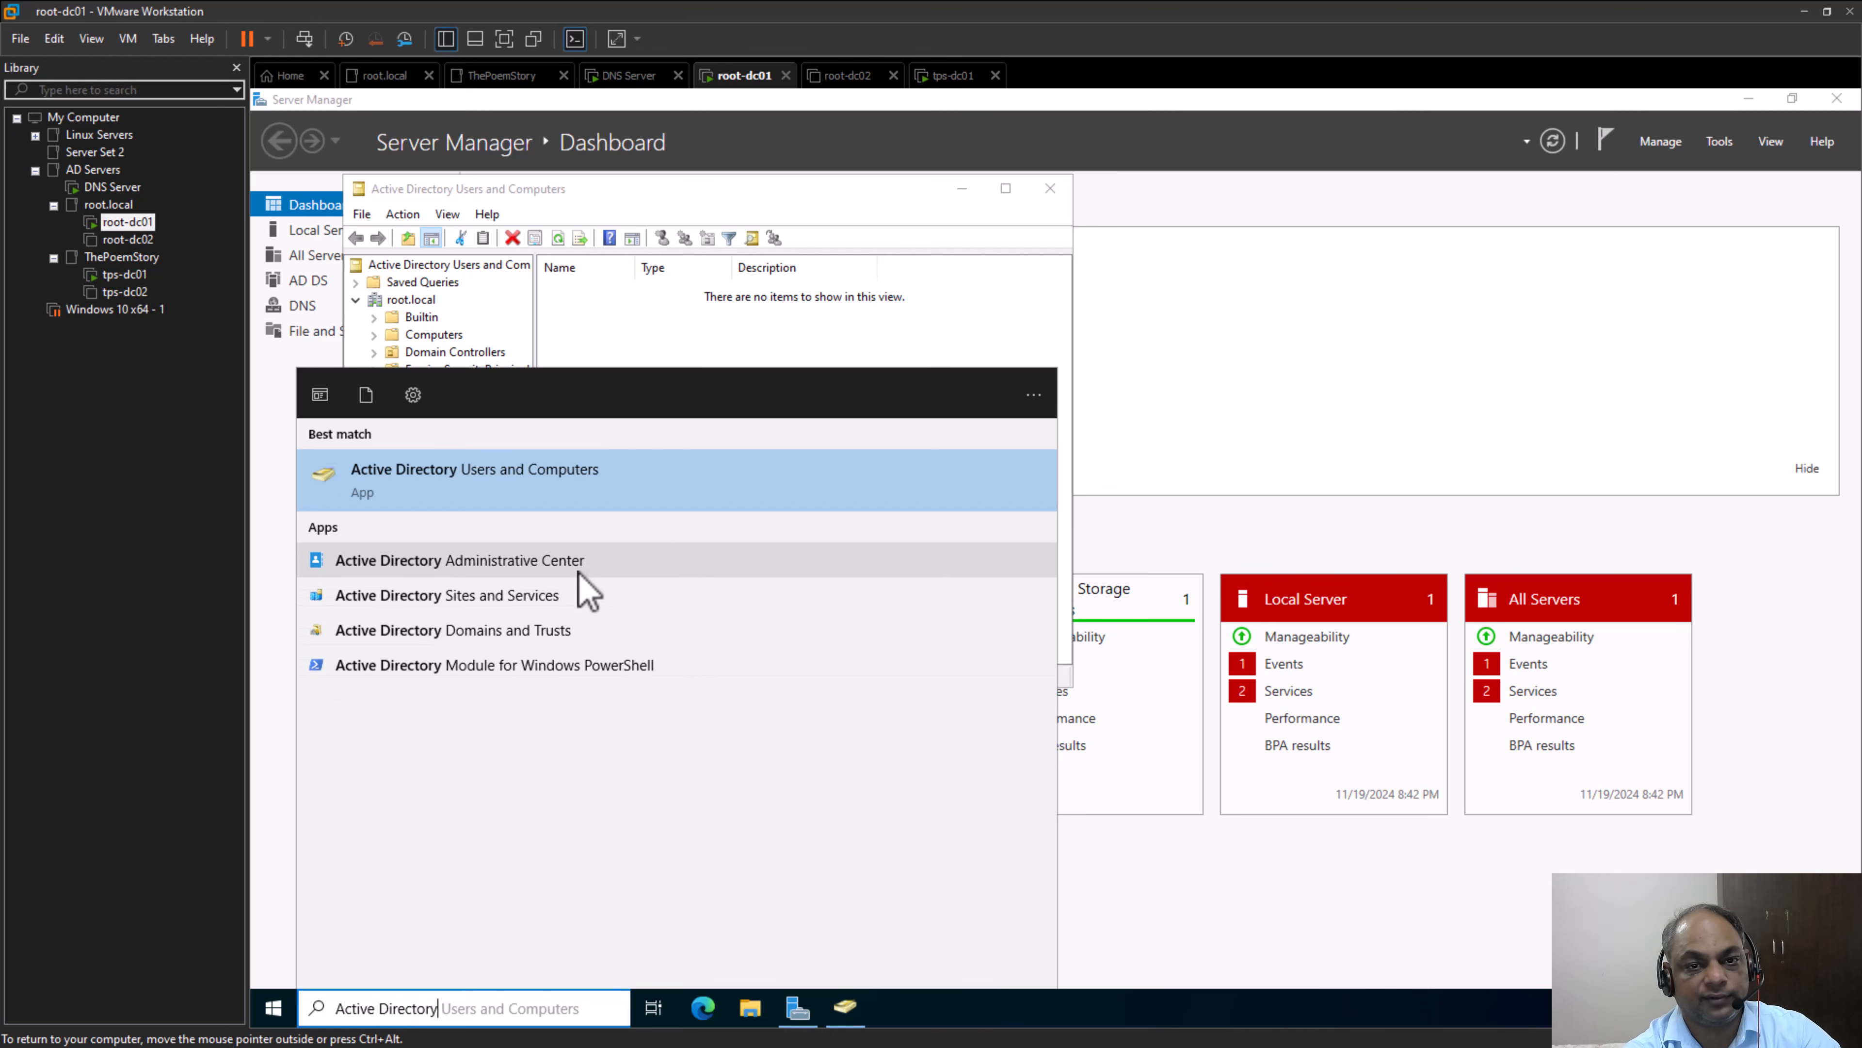
left_click(460, 560)
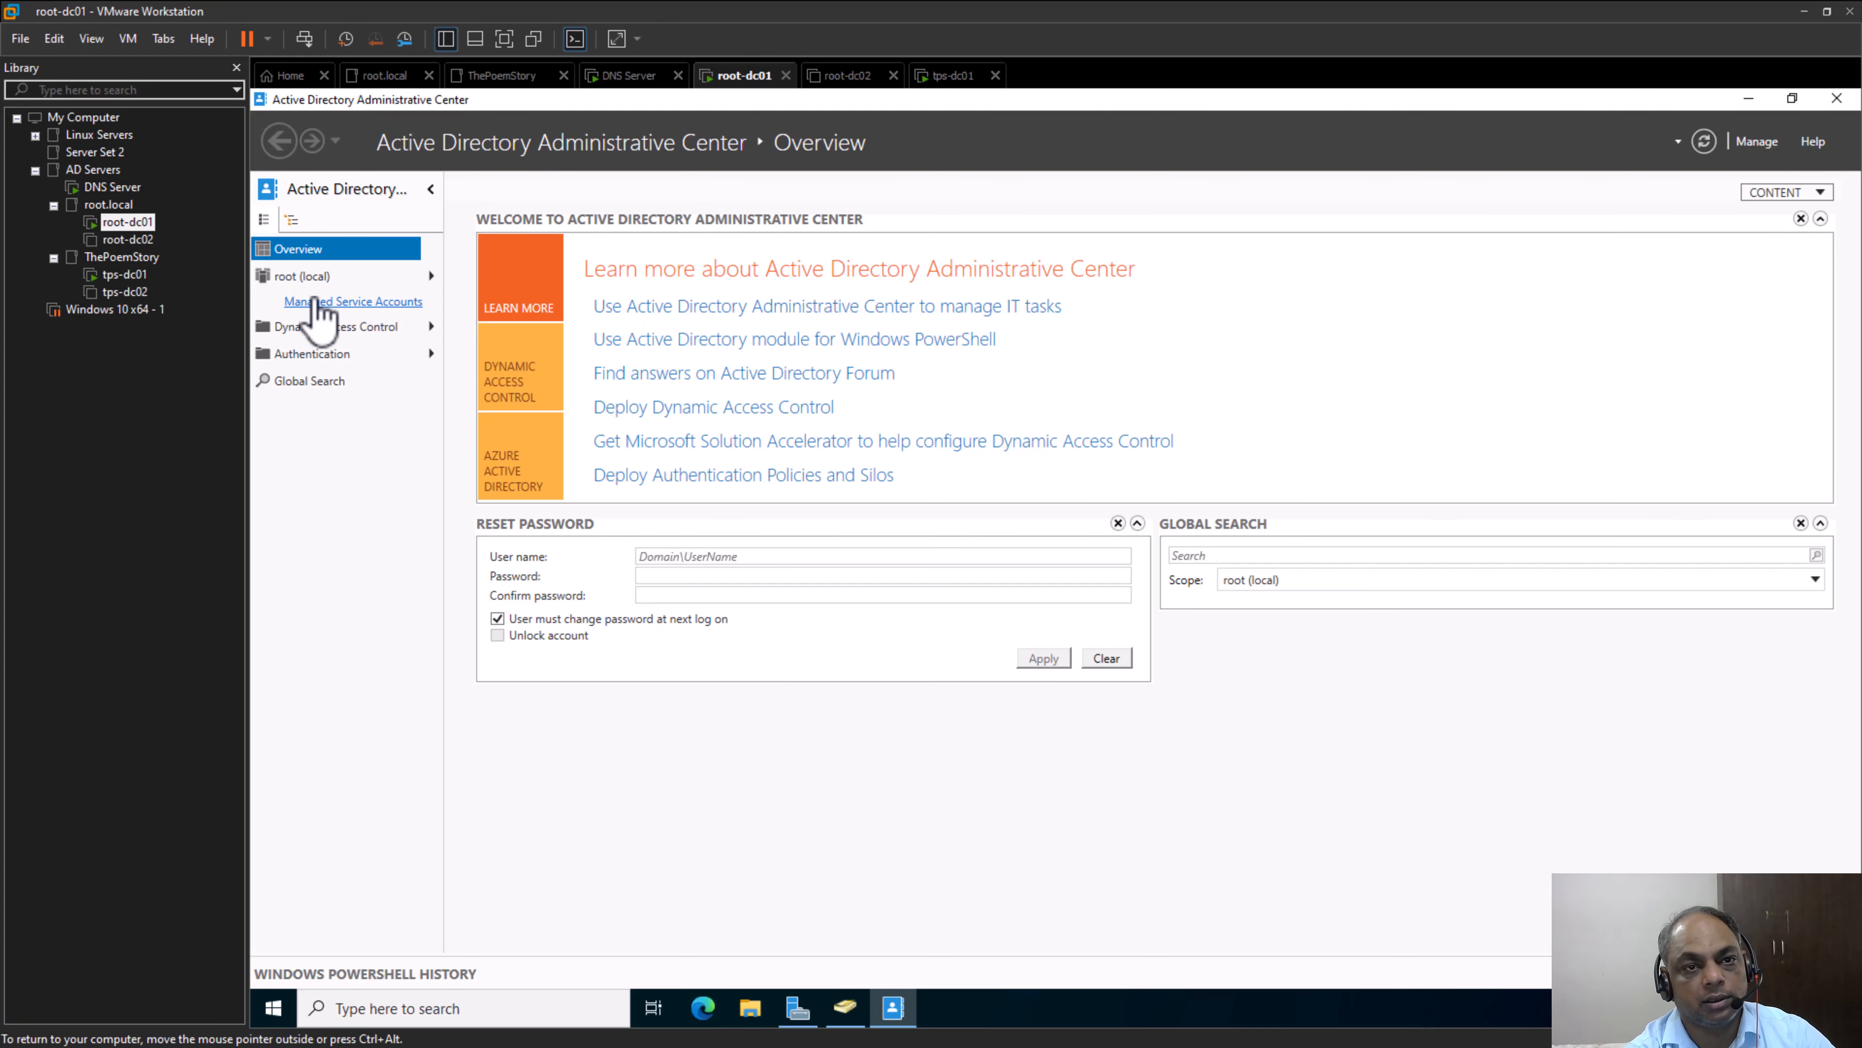
left_click(300, 276)
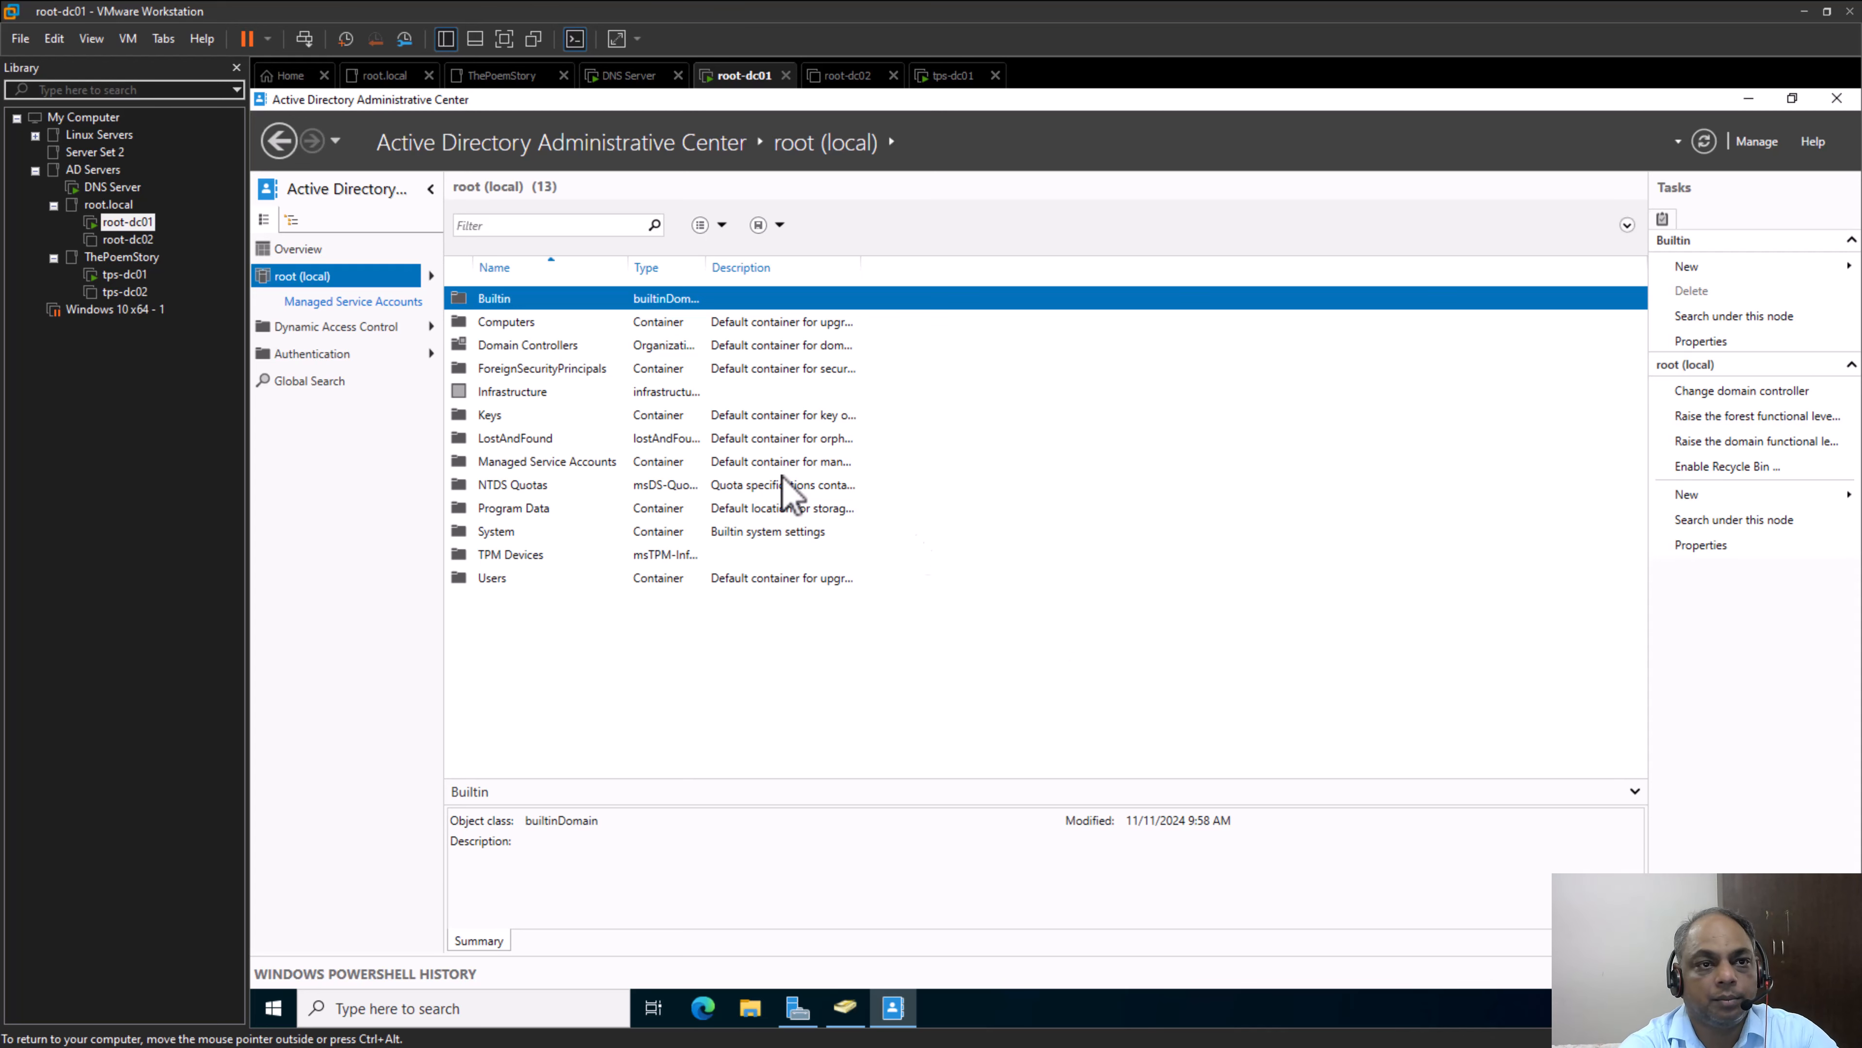
Return to Active Directory Users and Computers, maximize it, collapse Managed Service Accounts and select the root.local domain
left_click(123, 223)
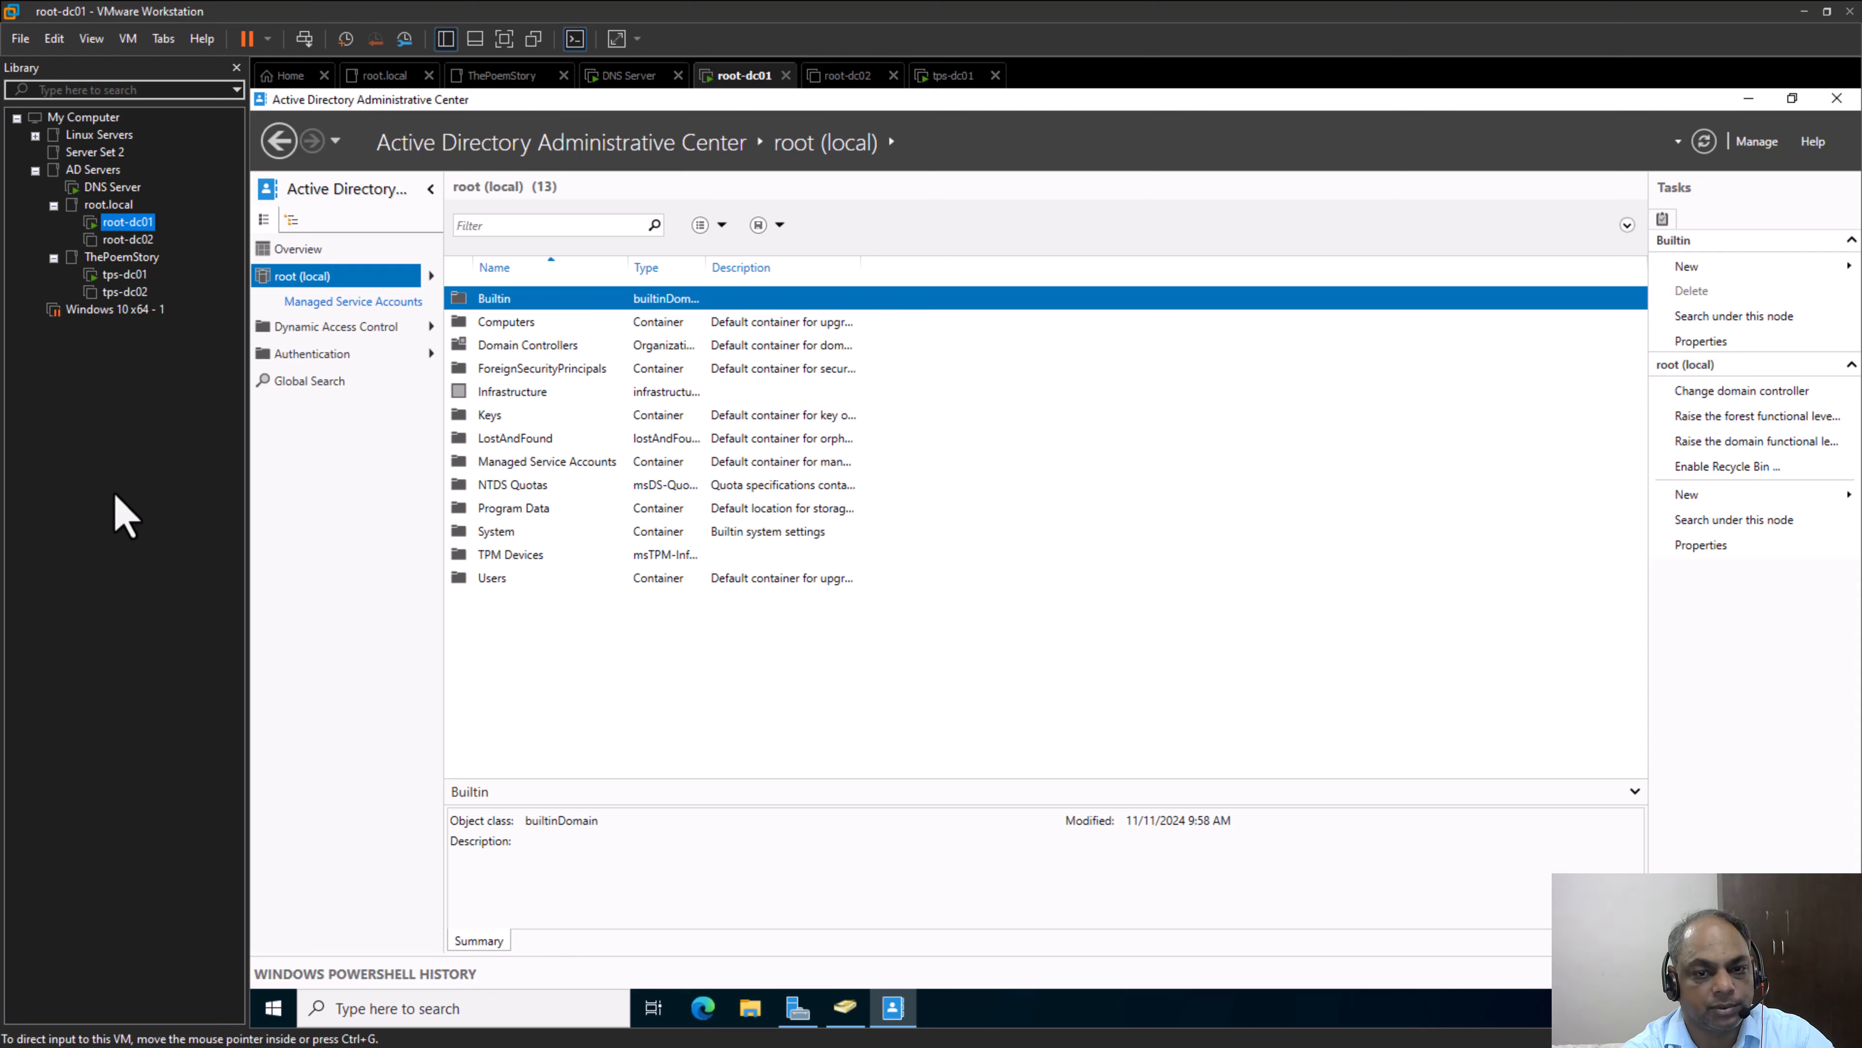
left_click(845, 1013)
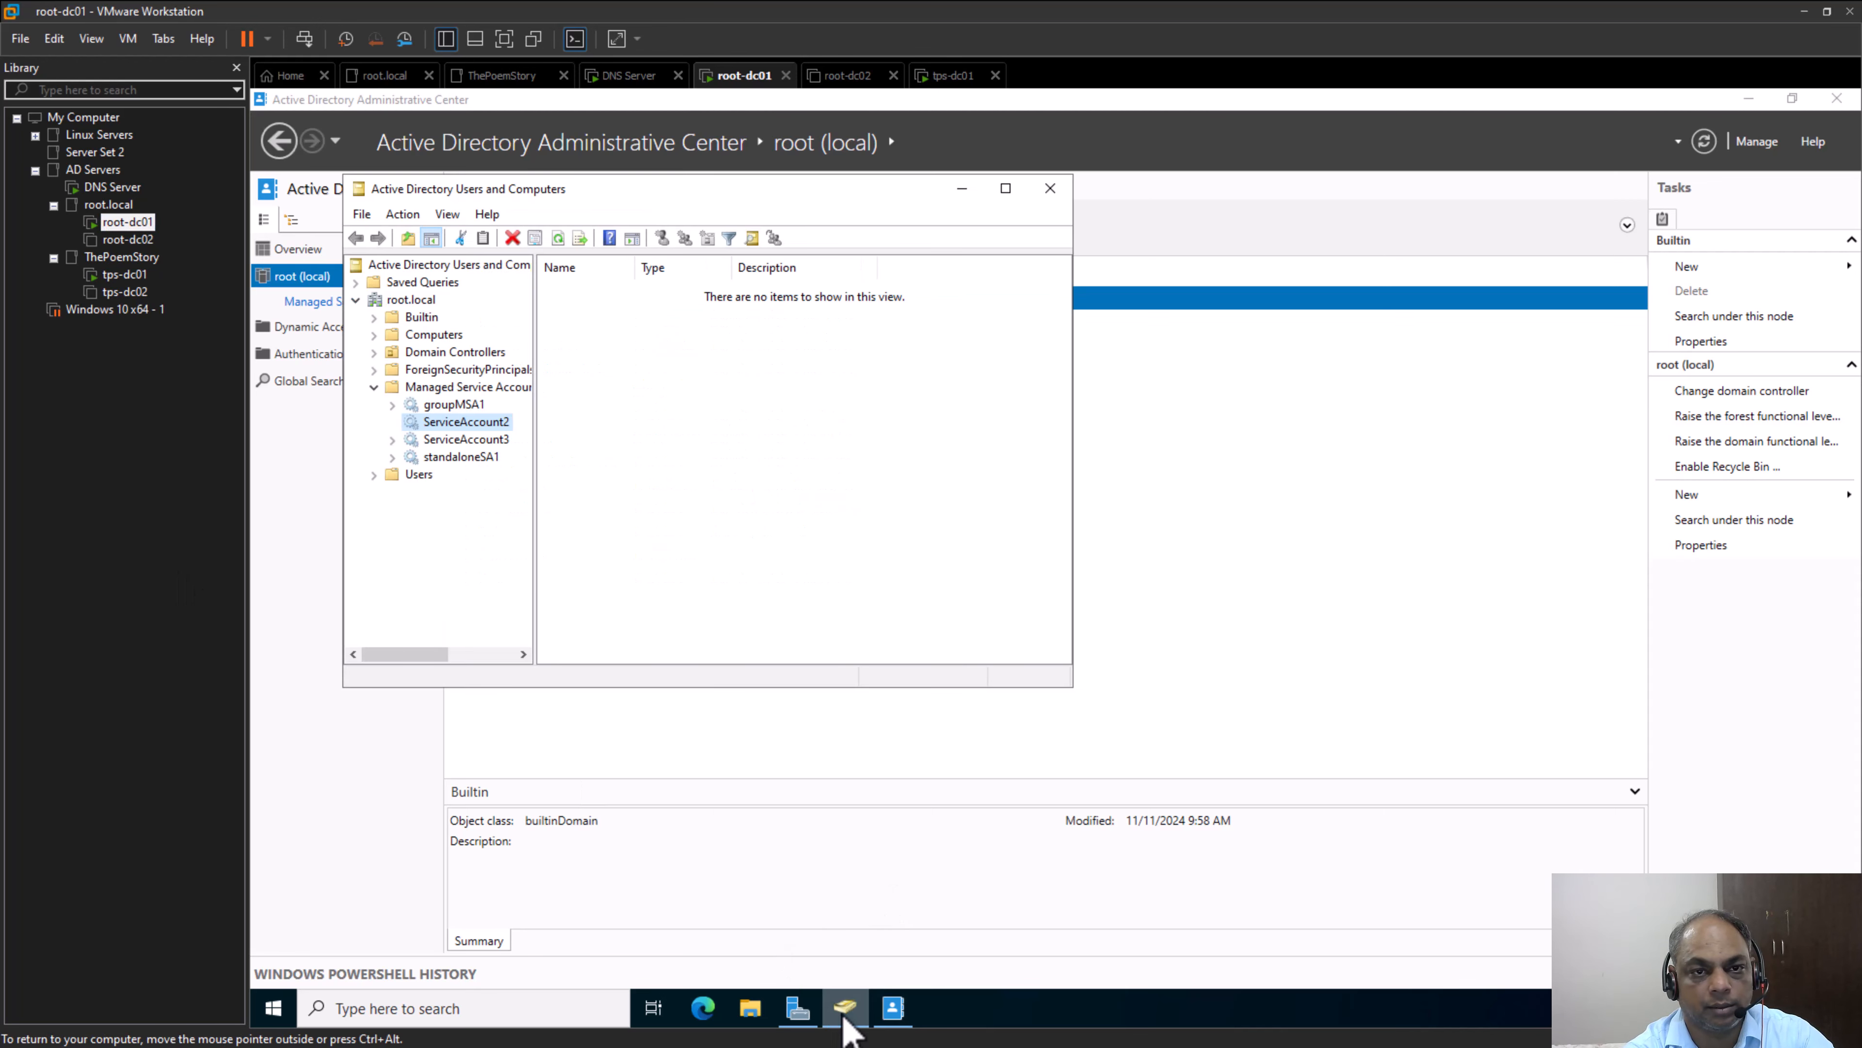
left_click(1006, 189)
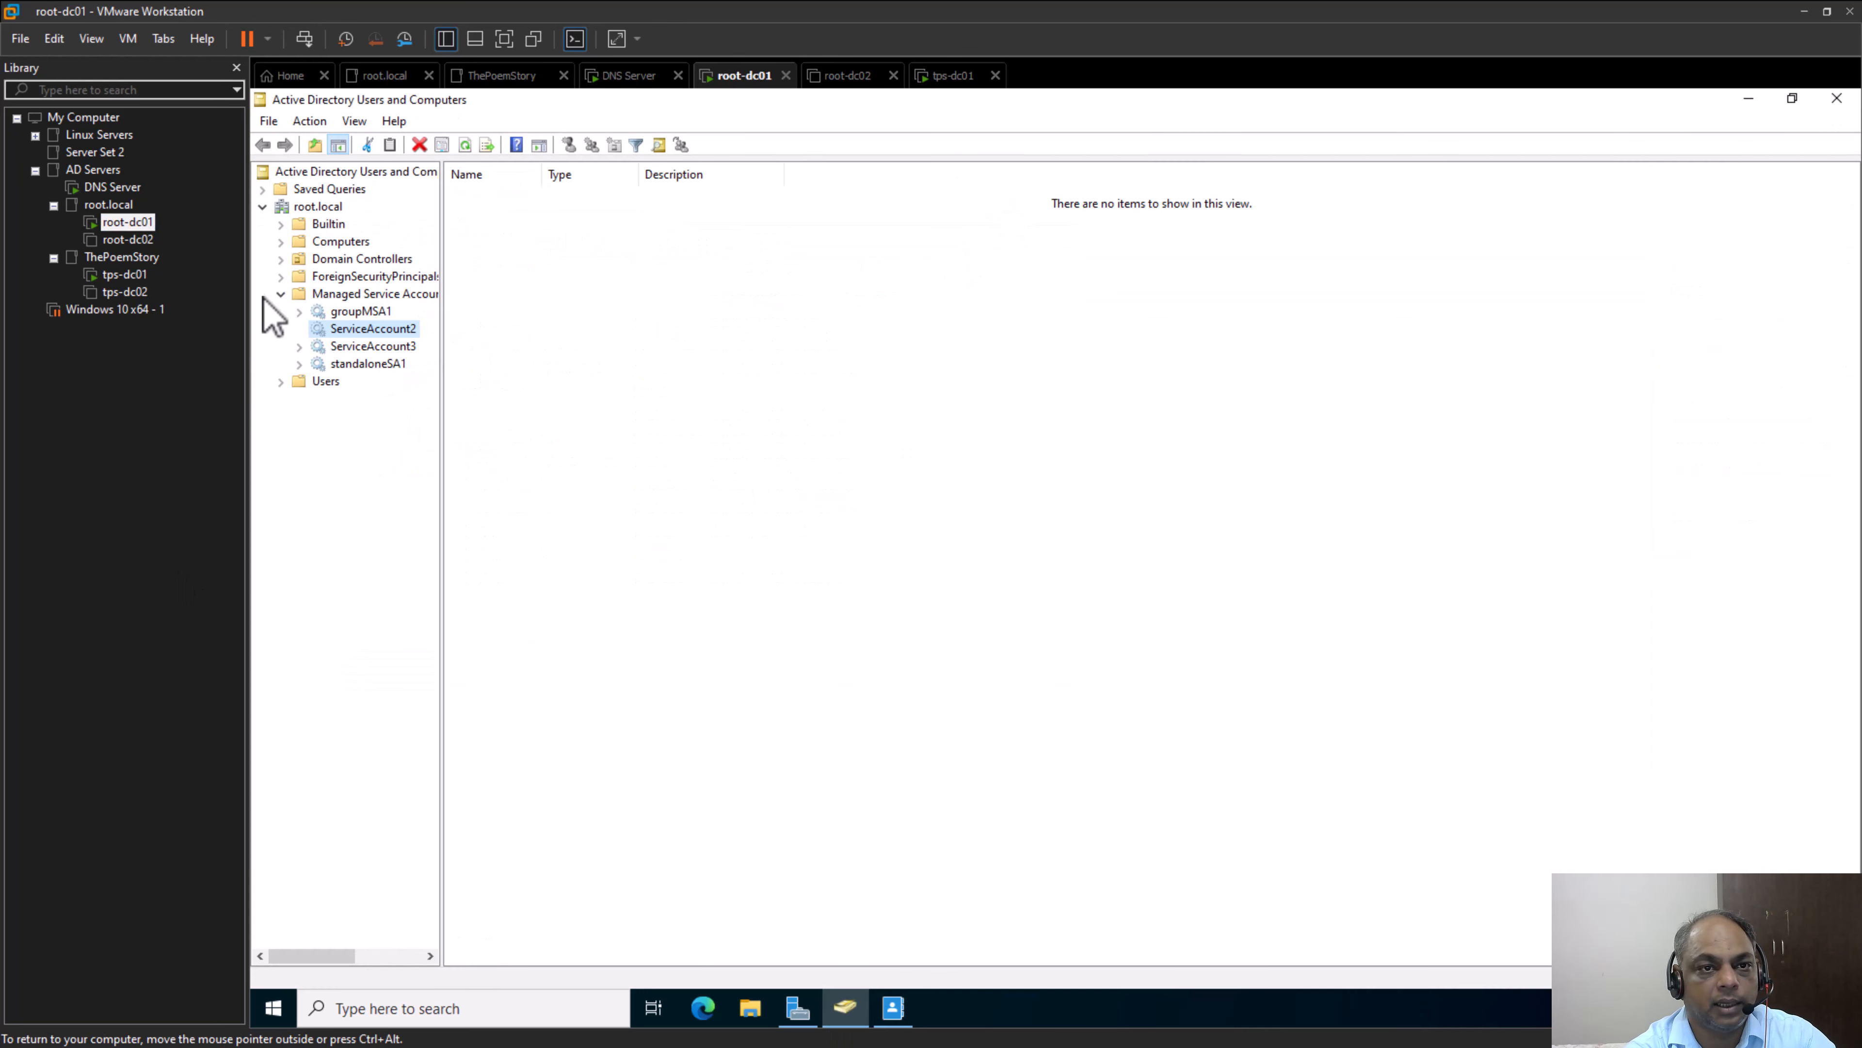
left_click(281, 295)
left_click(326, 210)
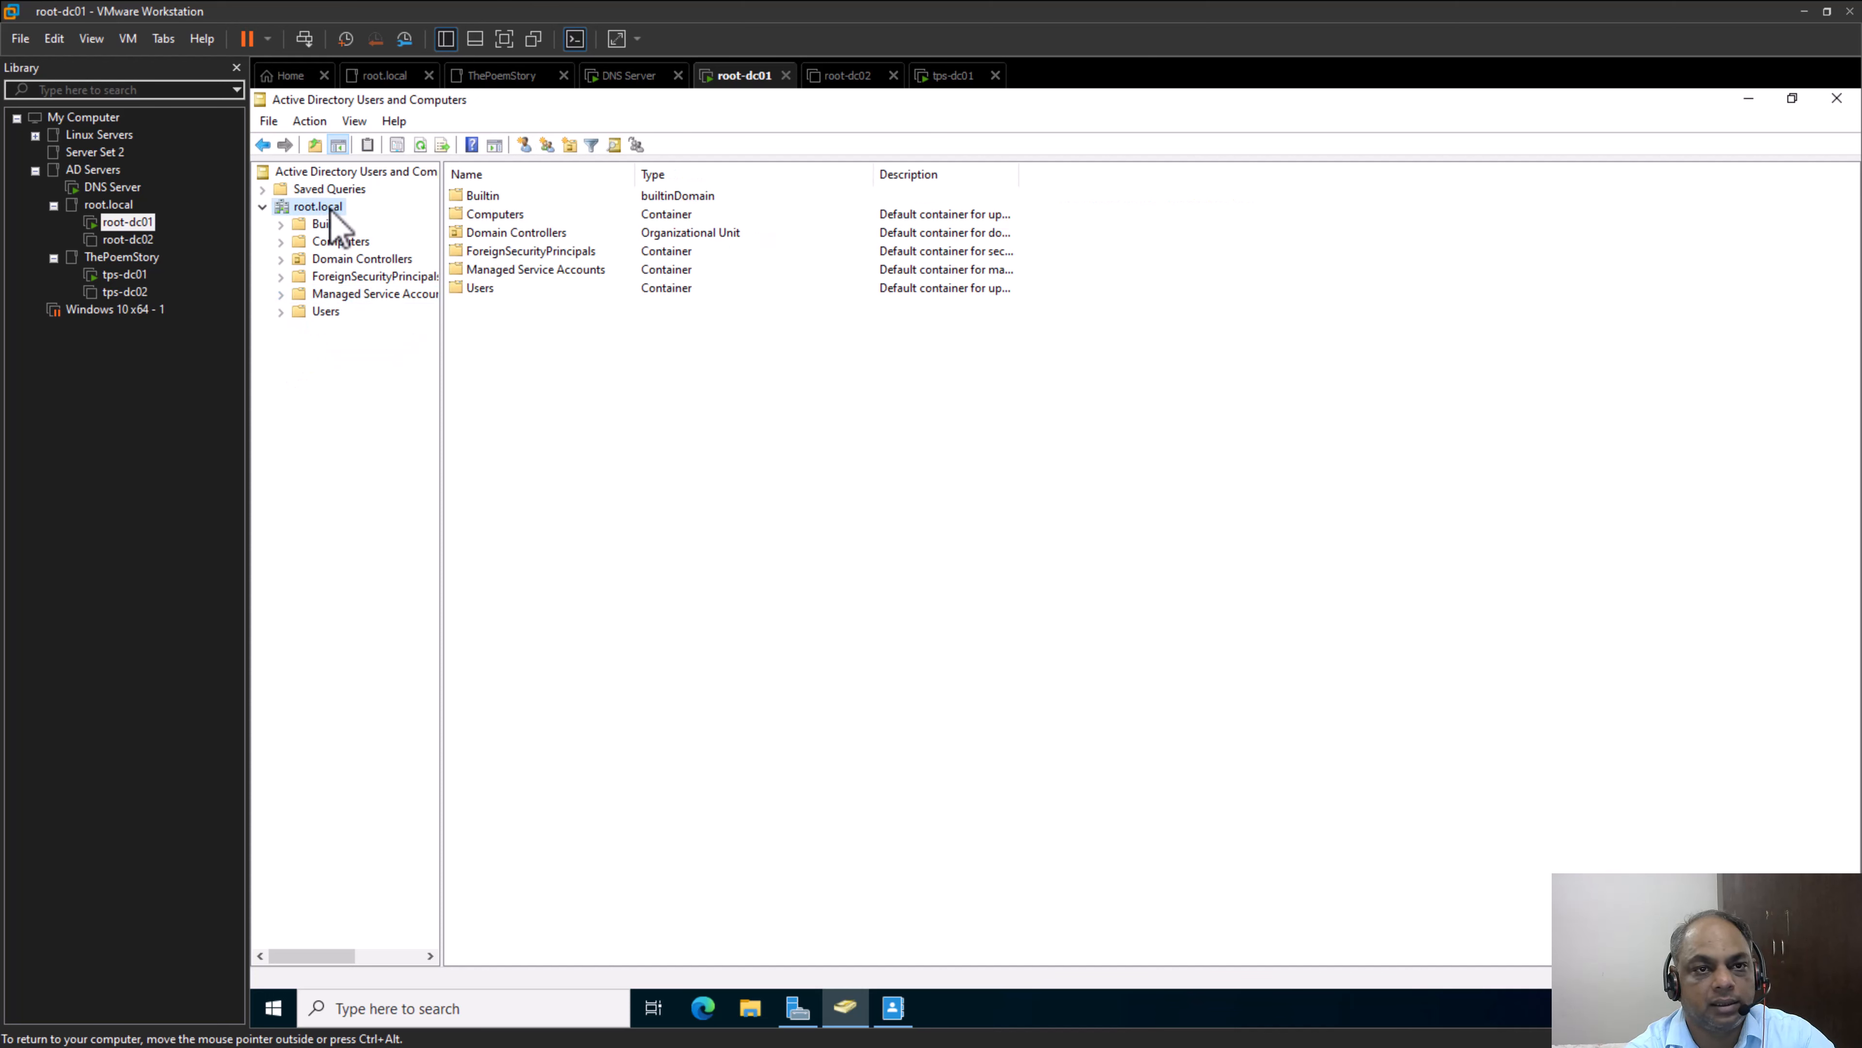
Create a security group named TestGroup with global scope directly under the root.local domain
right_click(331, 213)
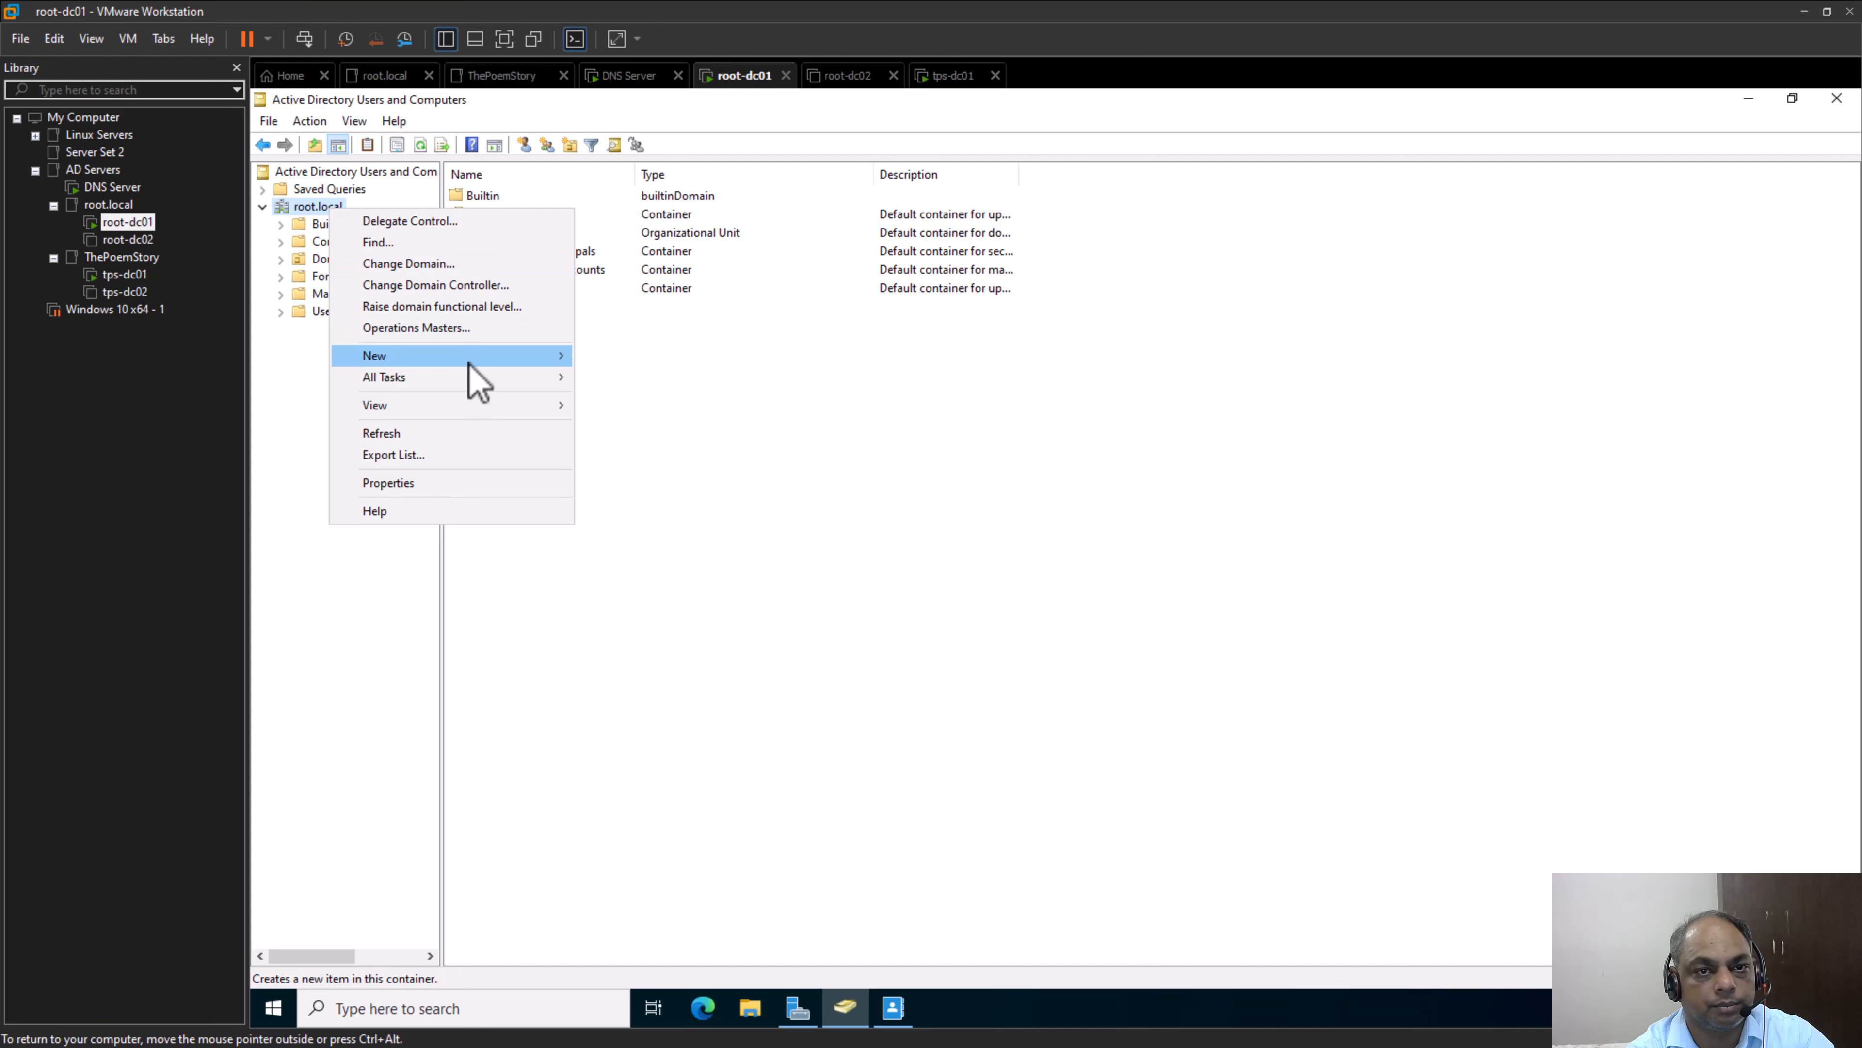
mouse_move(467, 362)
left_click(675, 402)
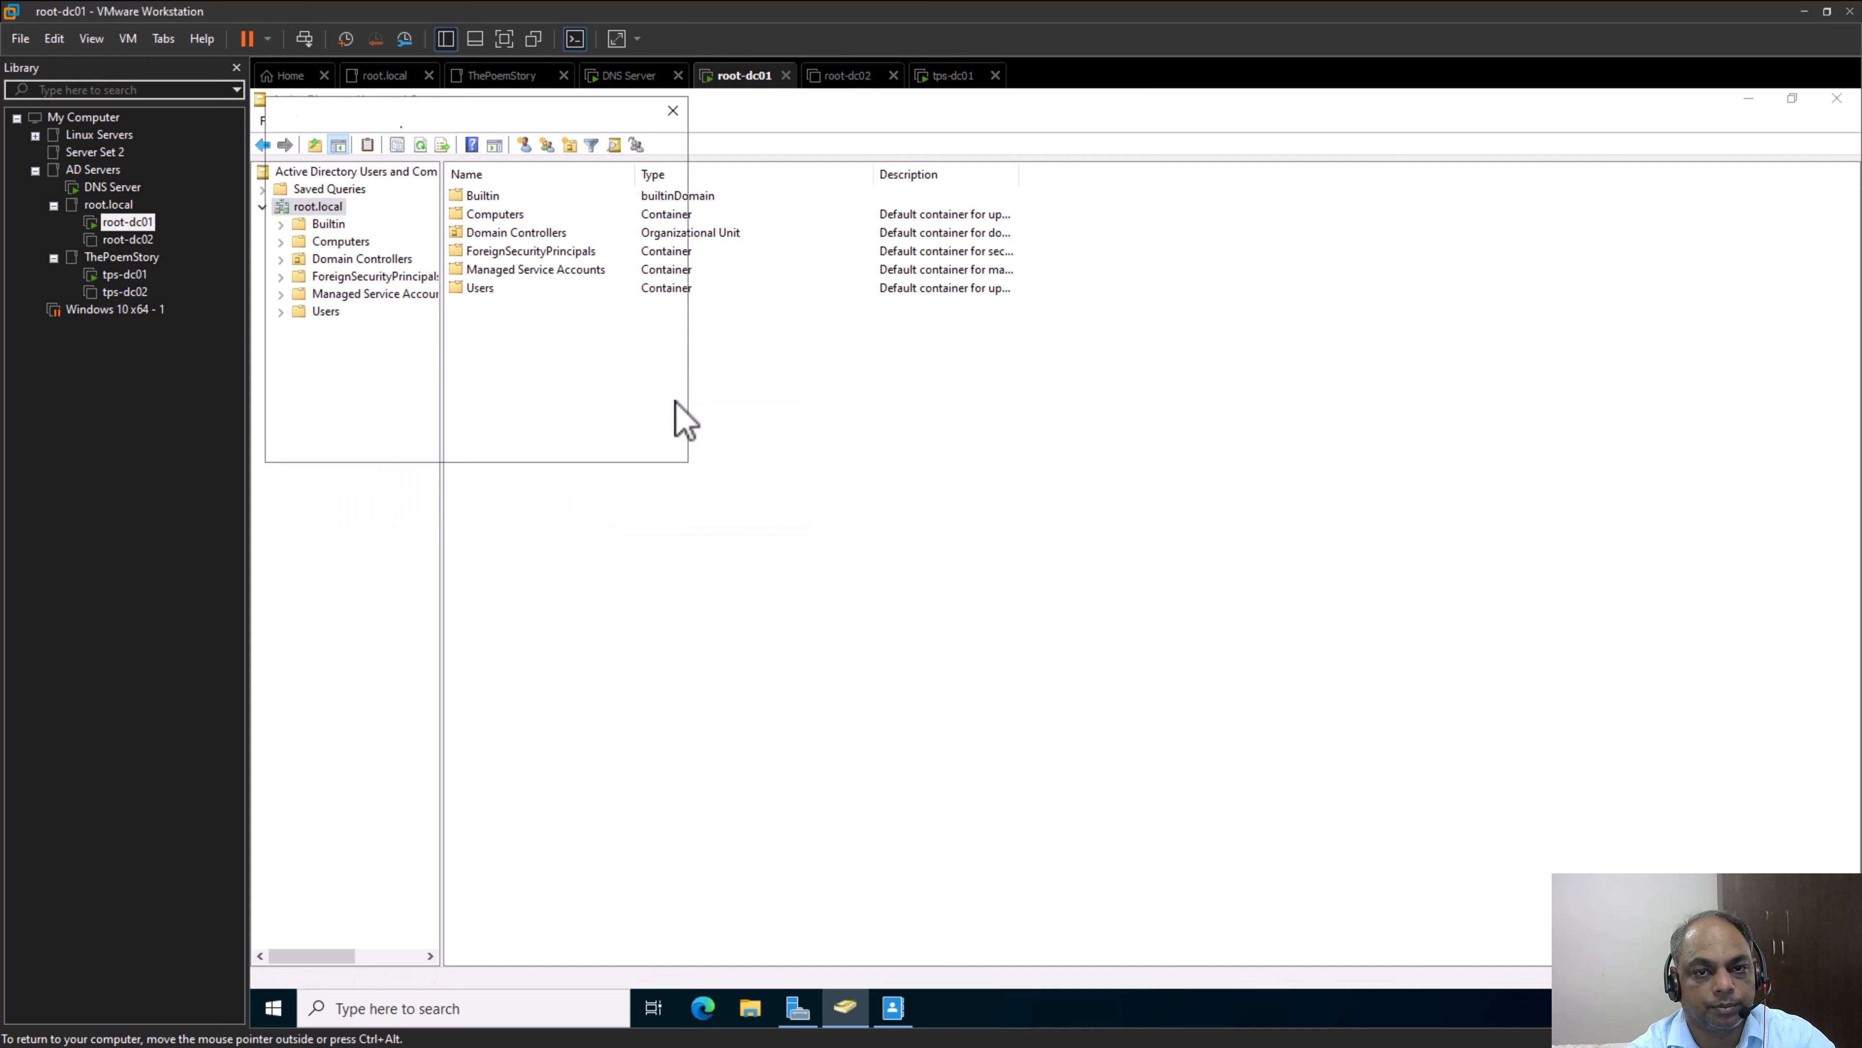
left_click_drag(1067, 298, 1136, 313)
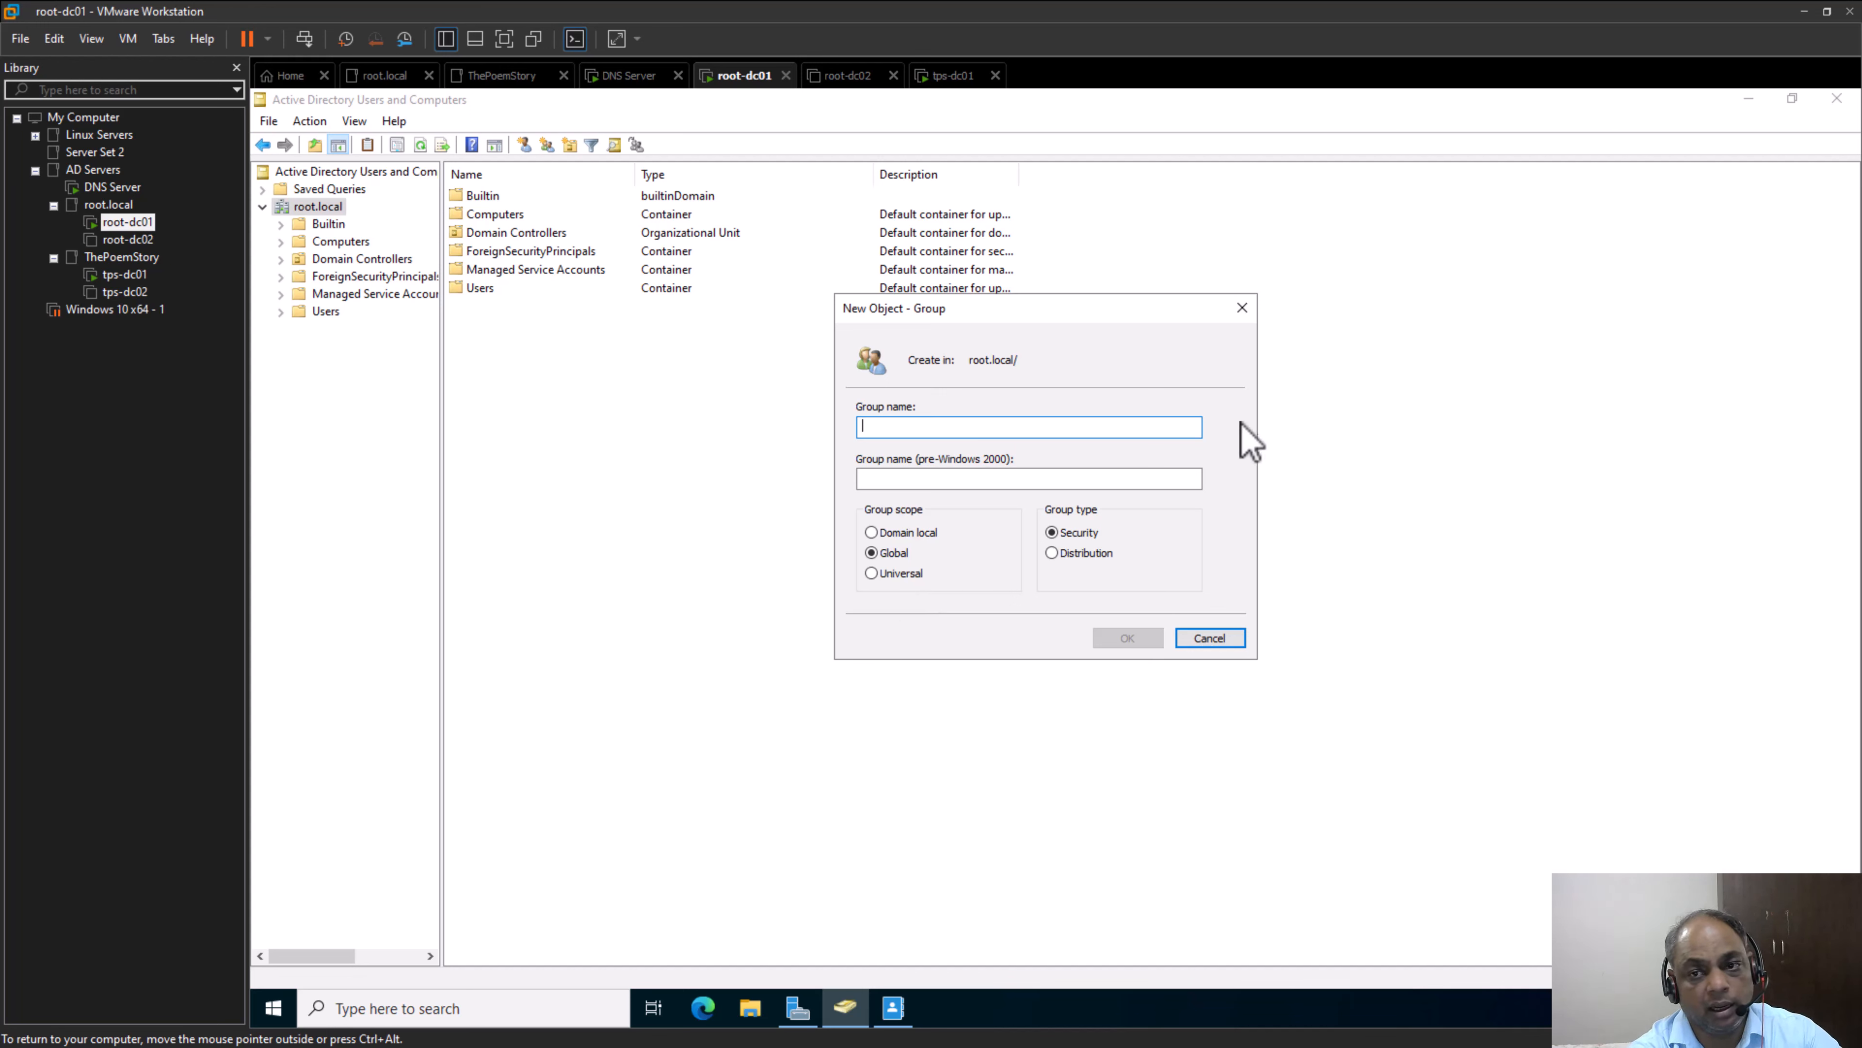
left_click(1072, 547)
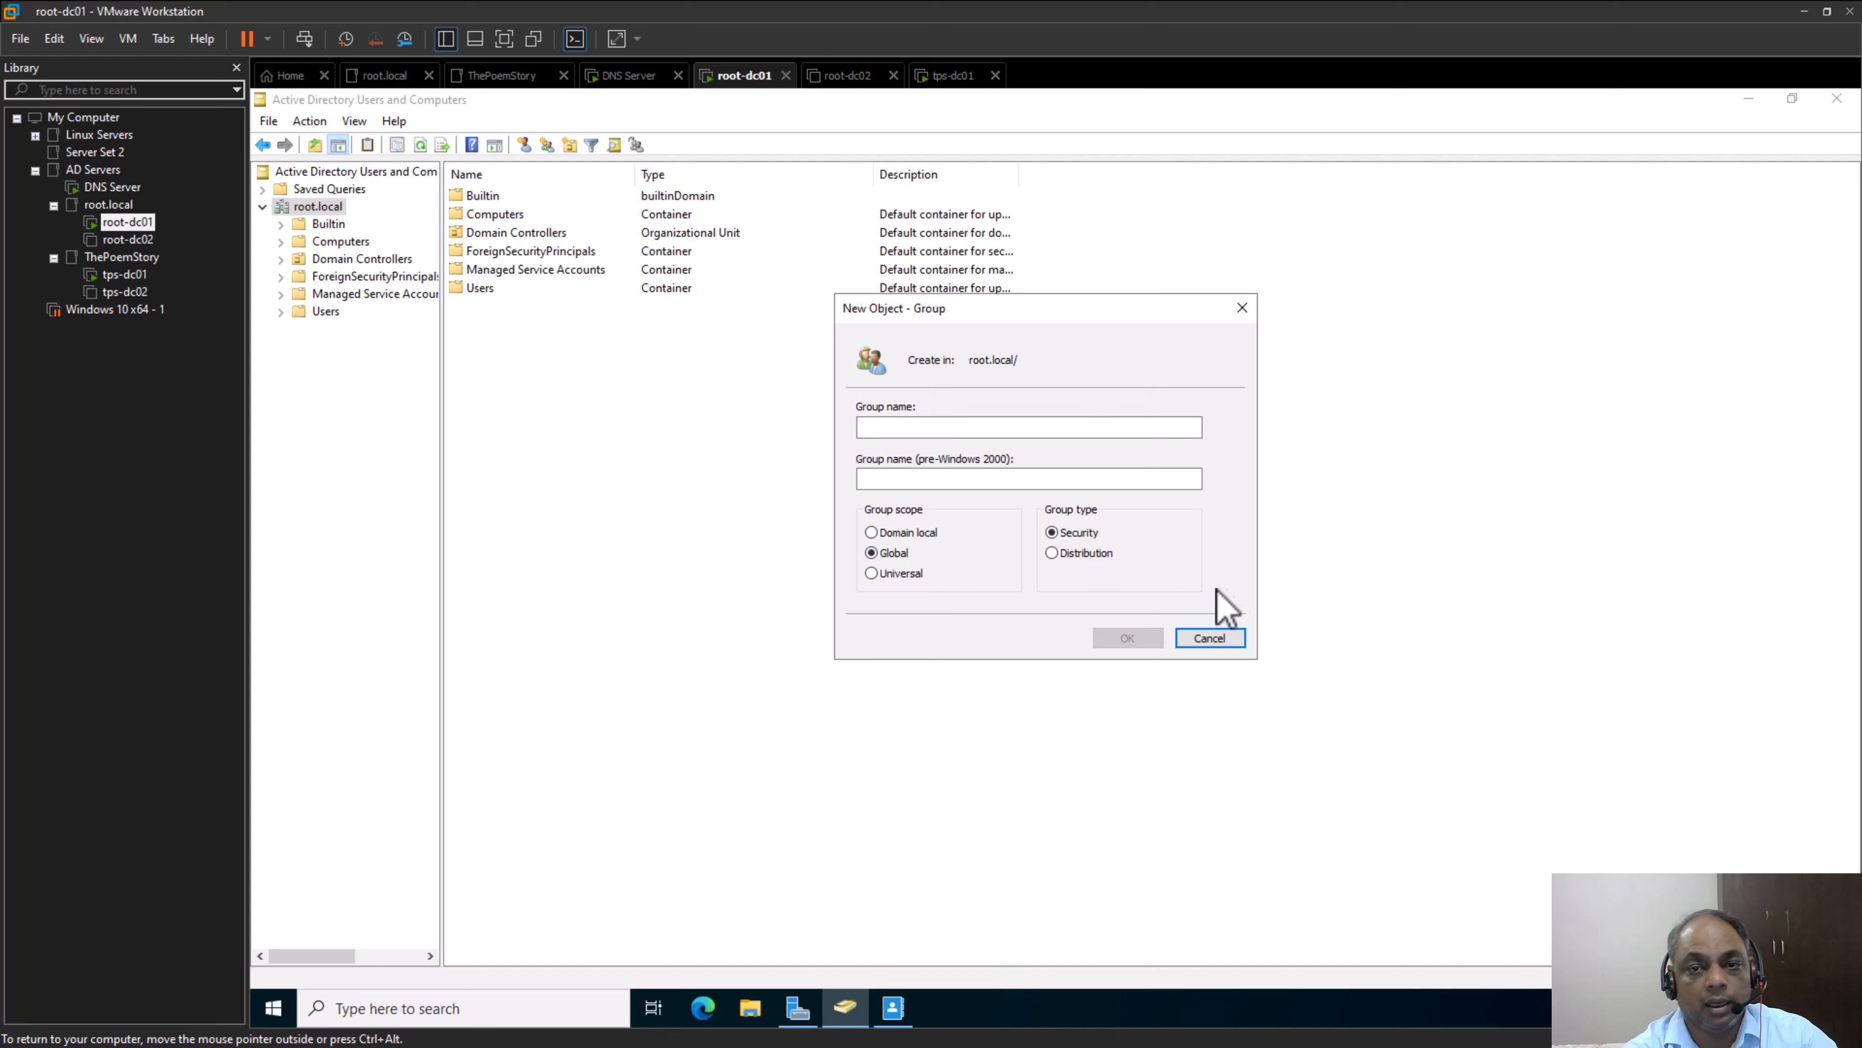
left_click(1052, 431)
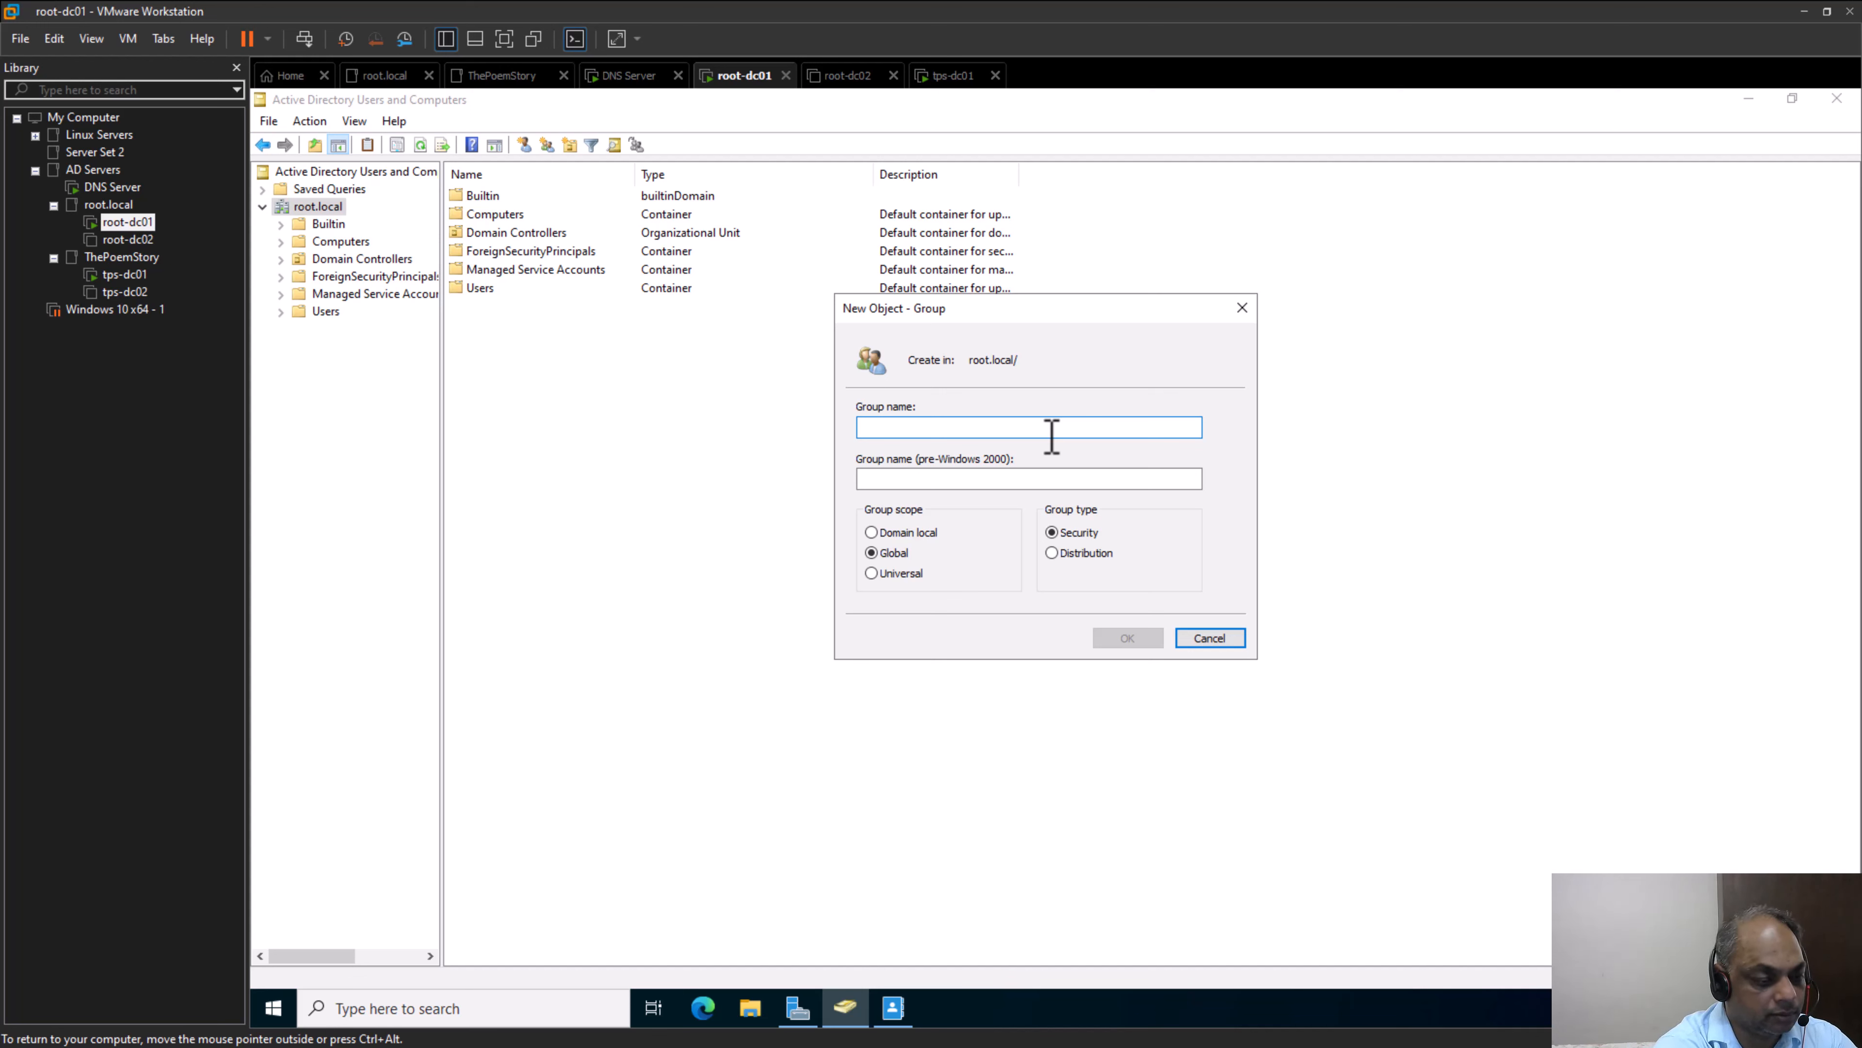
type("Test")
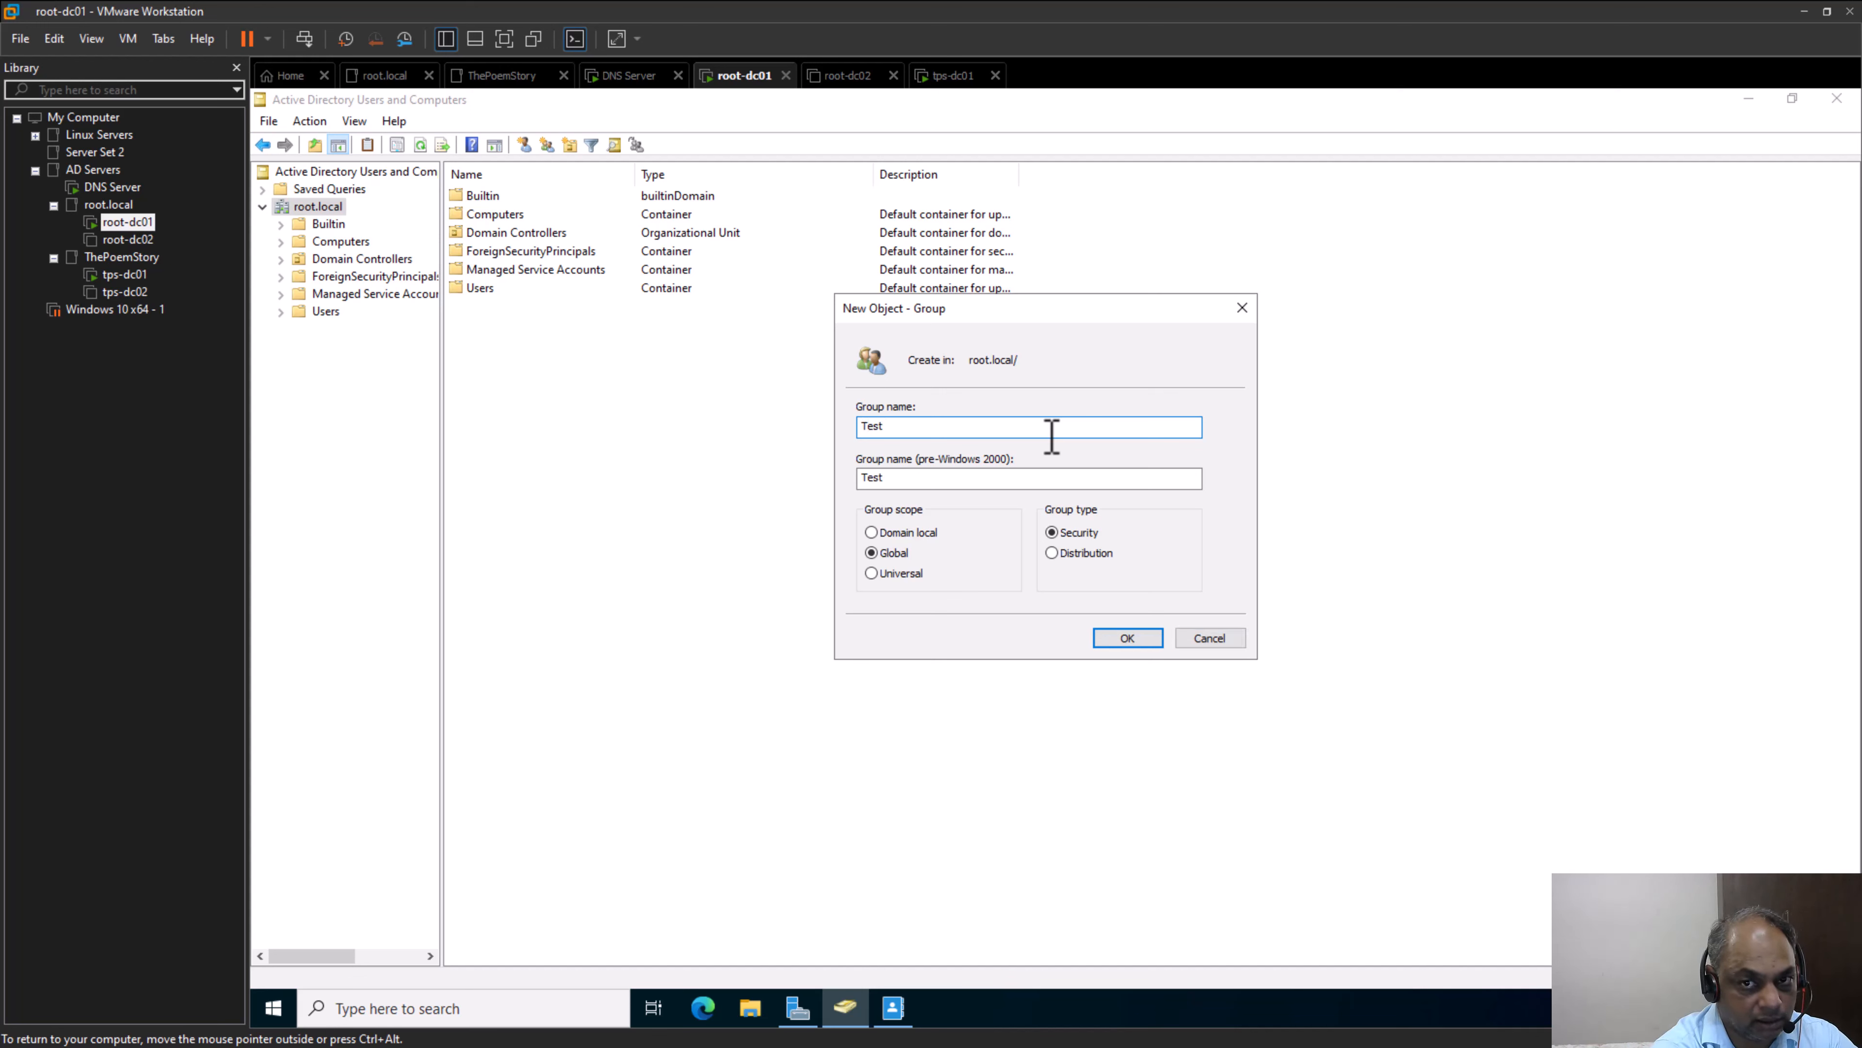
type("Group")
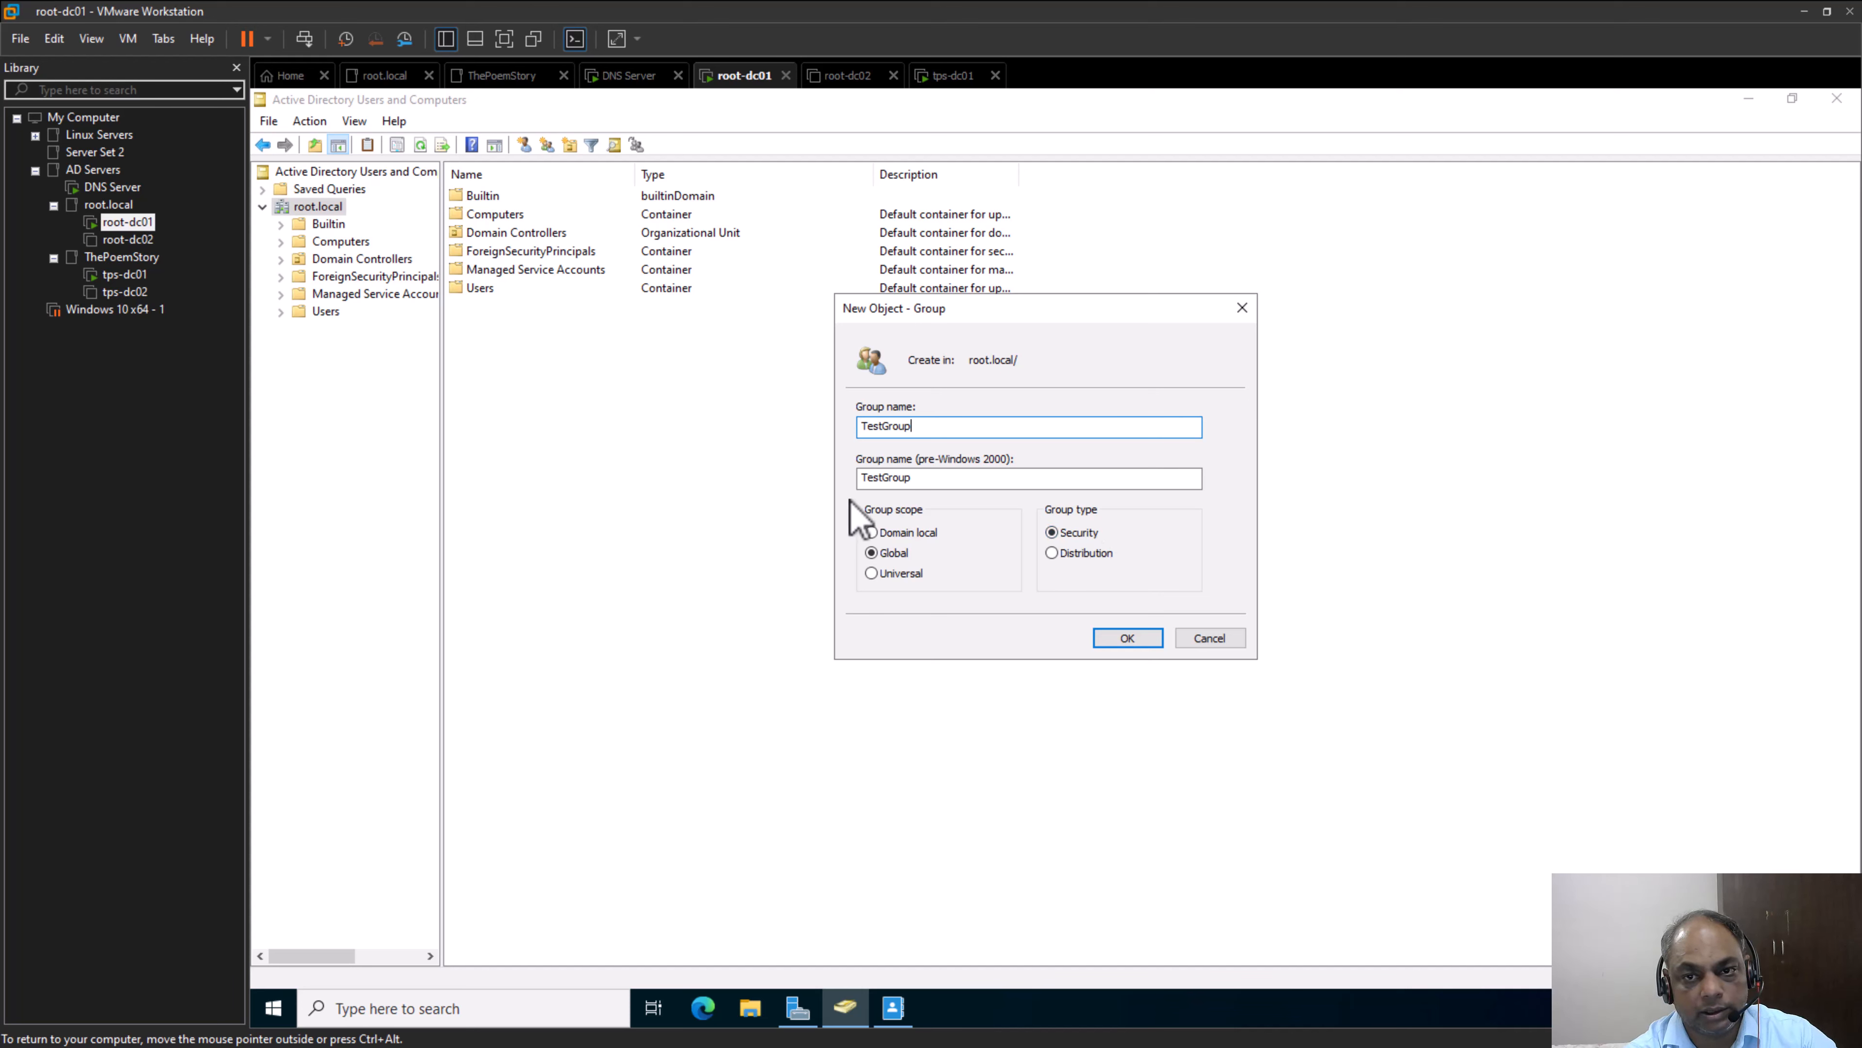
left_click(1137, 638)
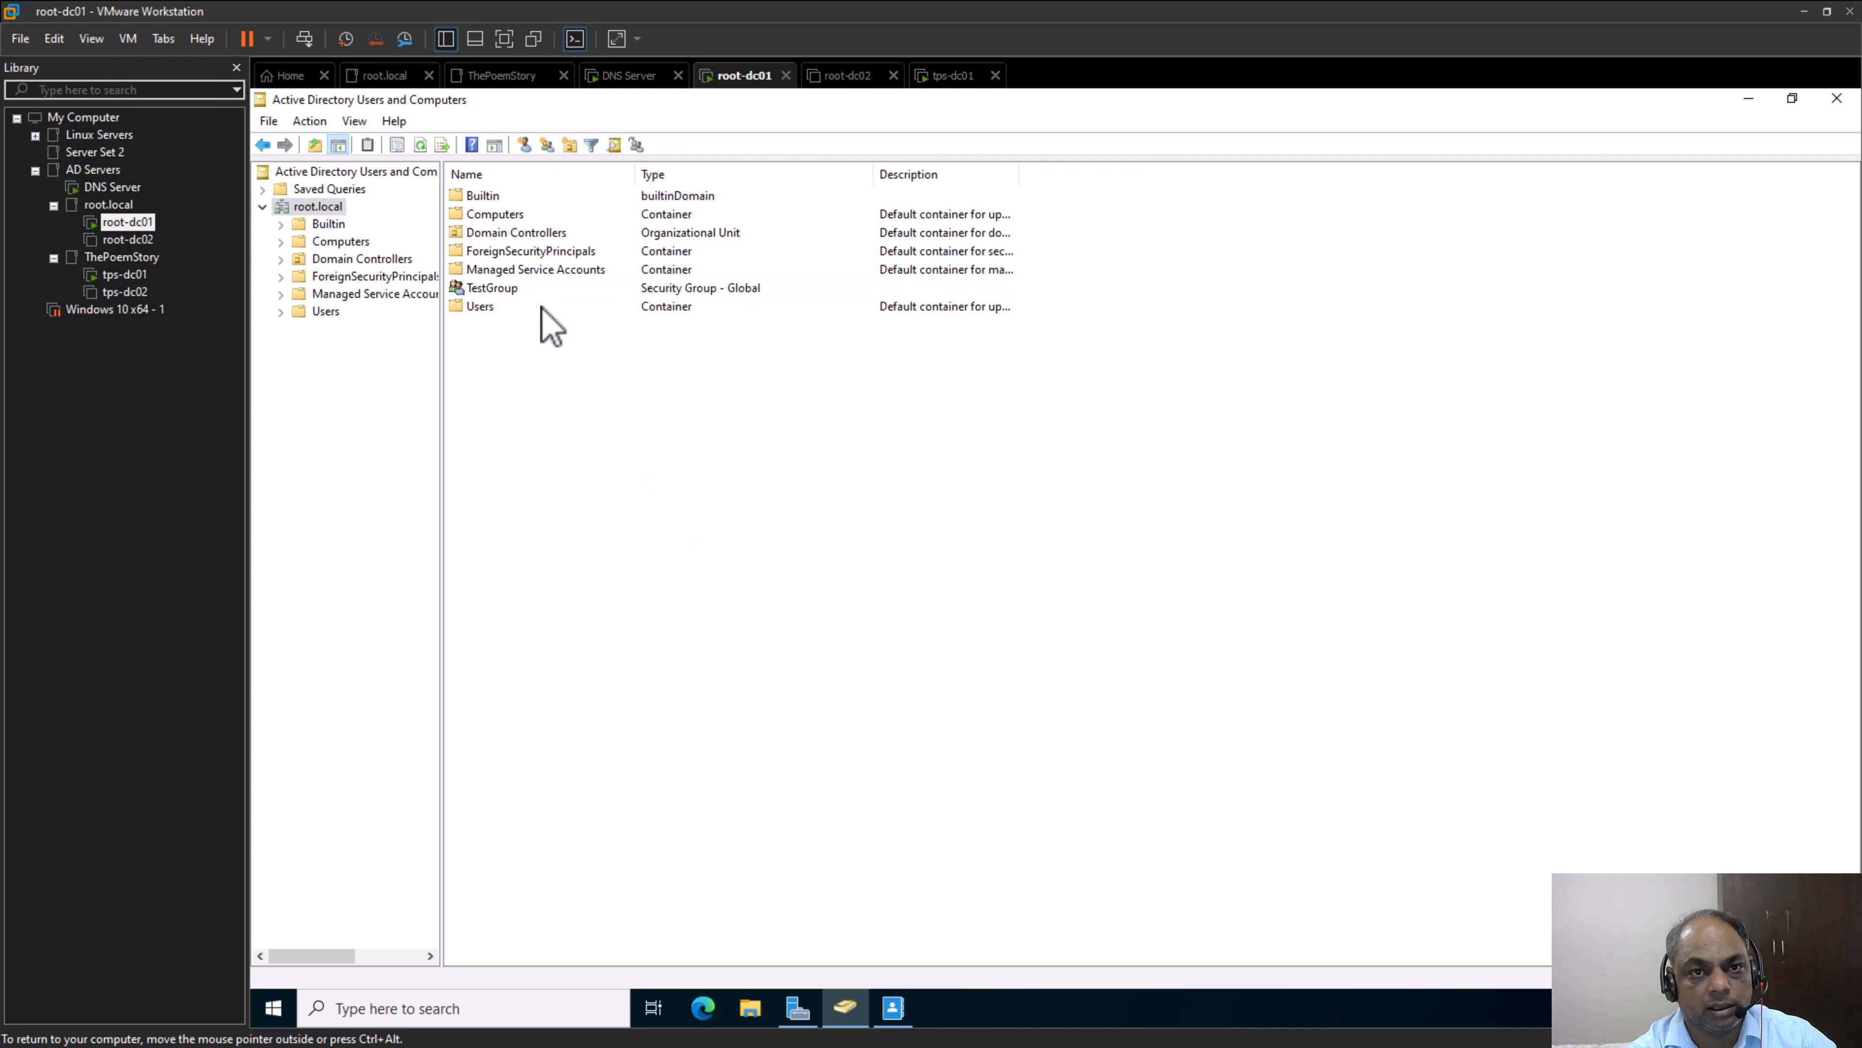
left_click(529, 290)
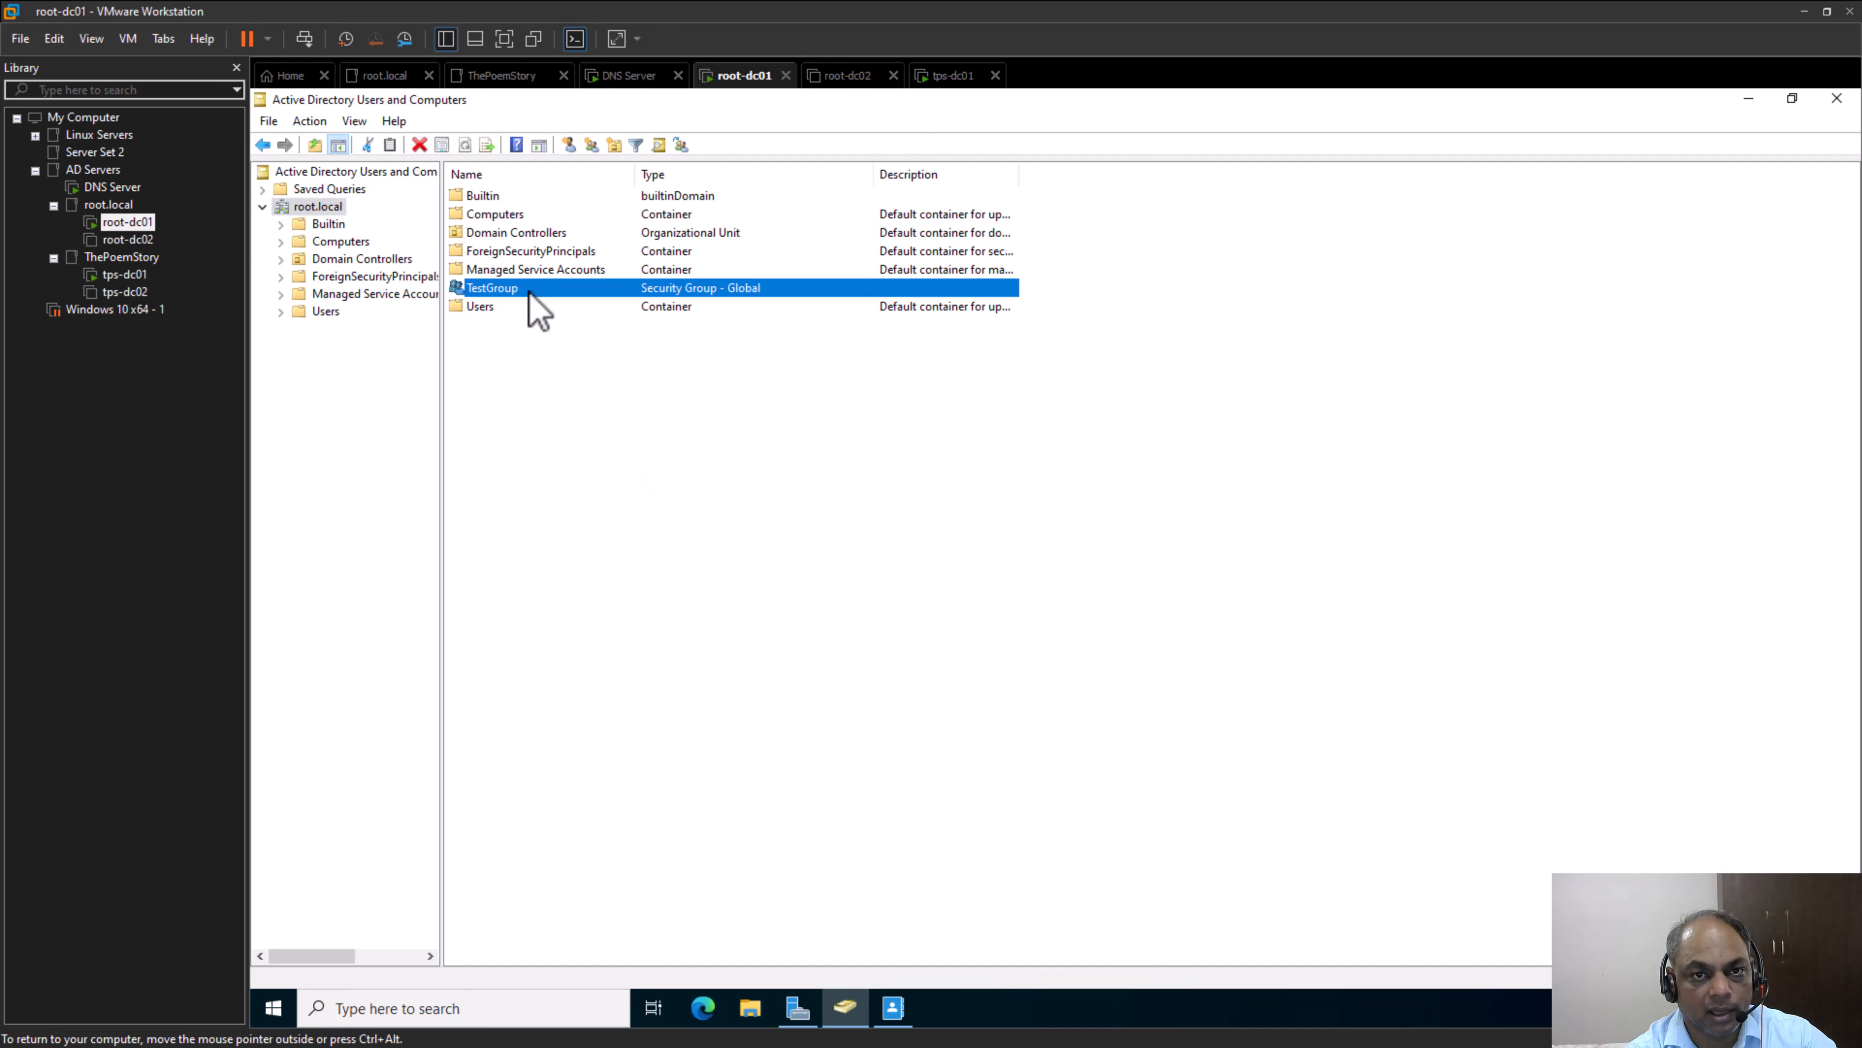
right_click(530, 293)
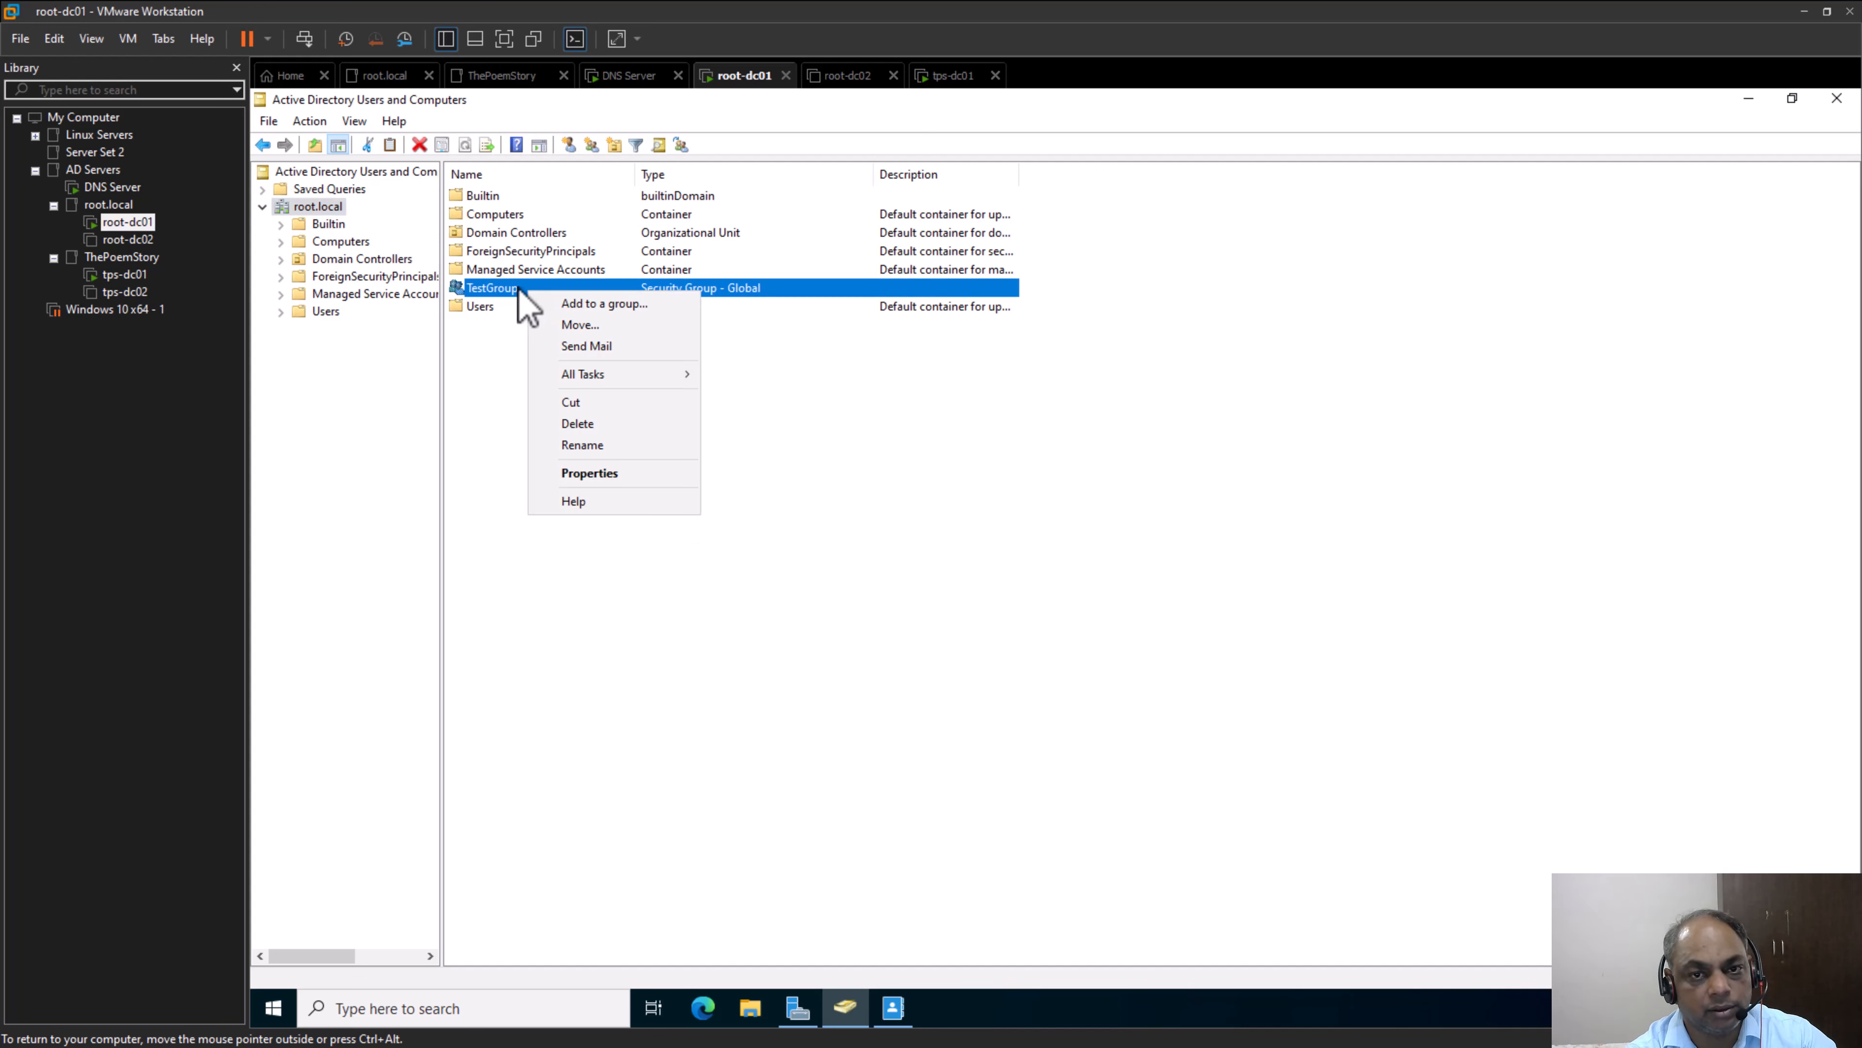
left_click(1076, 579)
left_click(1093, 576)
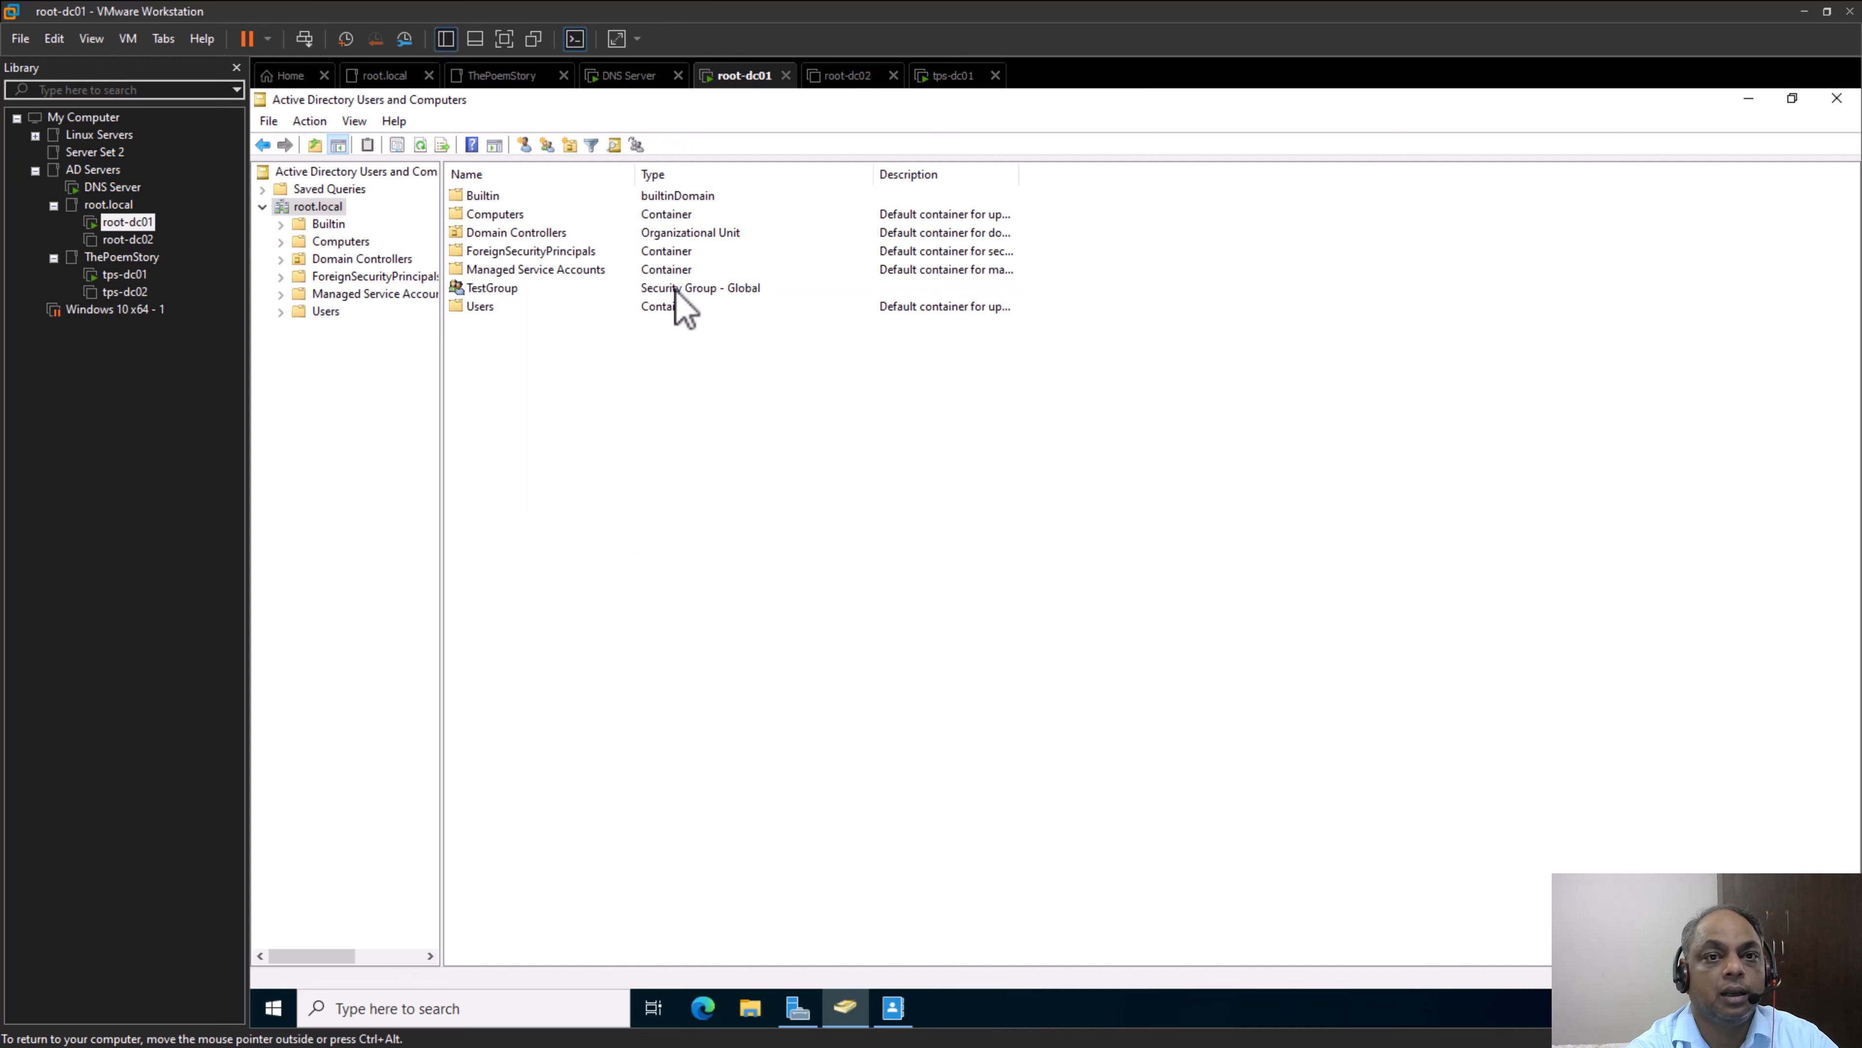
Add testuser1 as a member of TestGroup through the group's properties, and apply the change
left_click(501, 289)
right_click(502, 289)
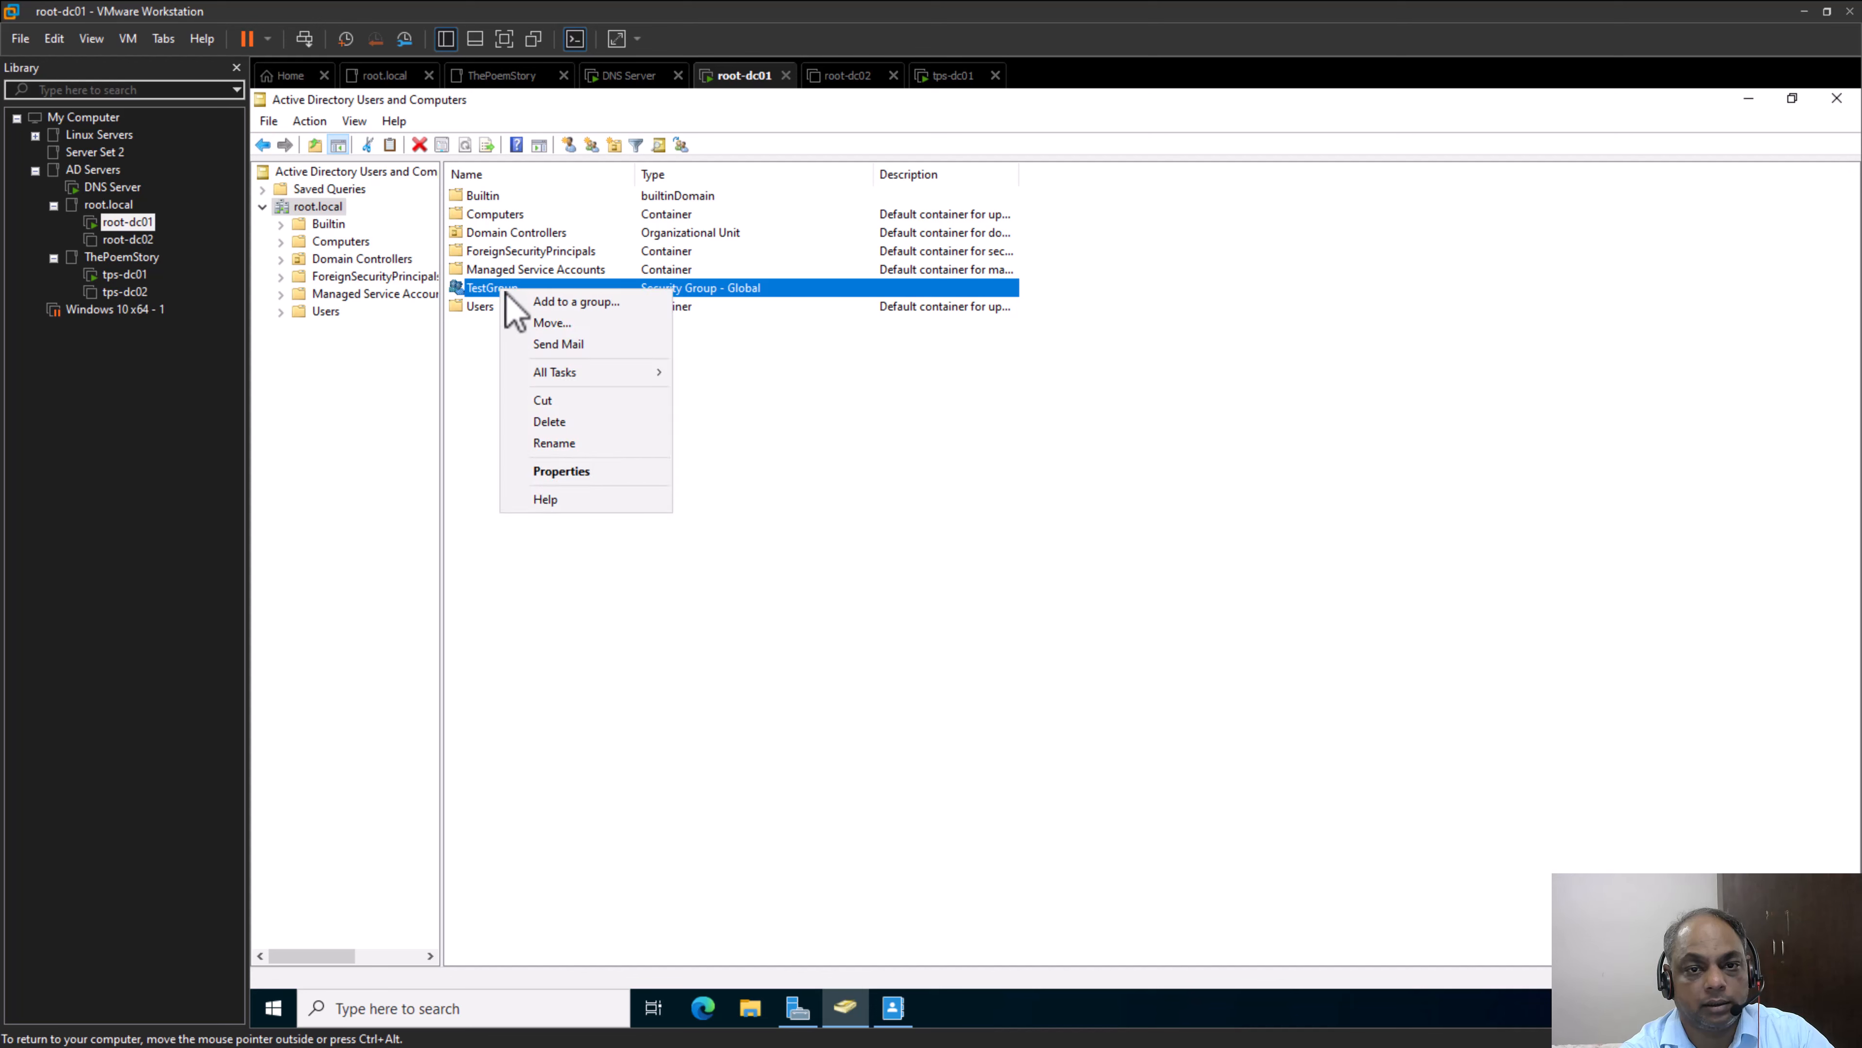
left_click(627, 477)
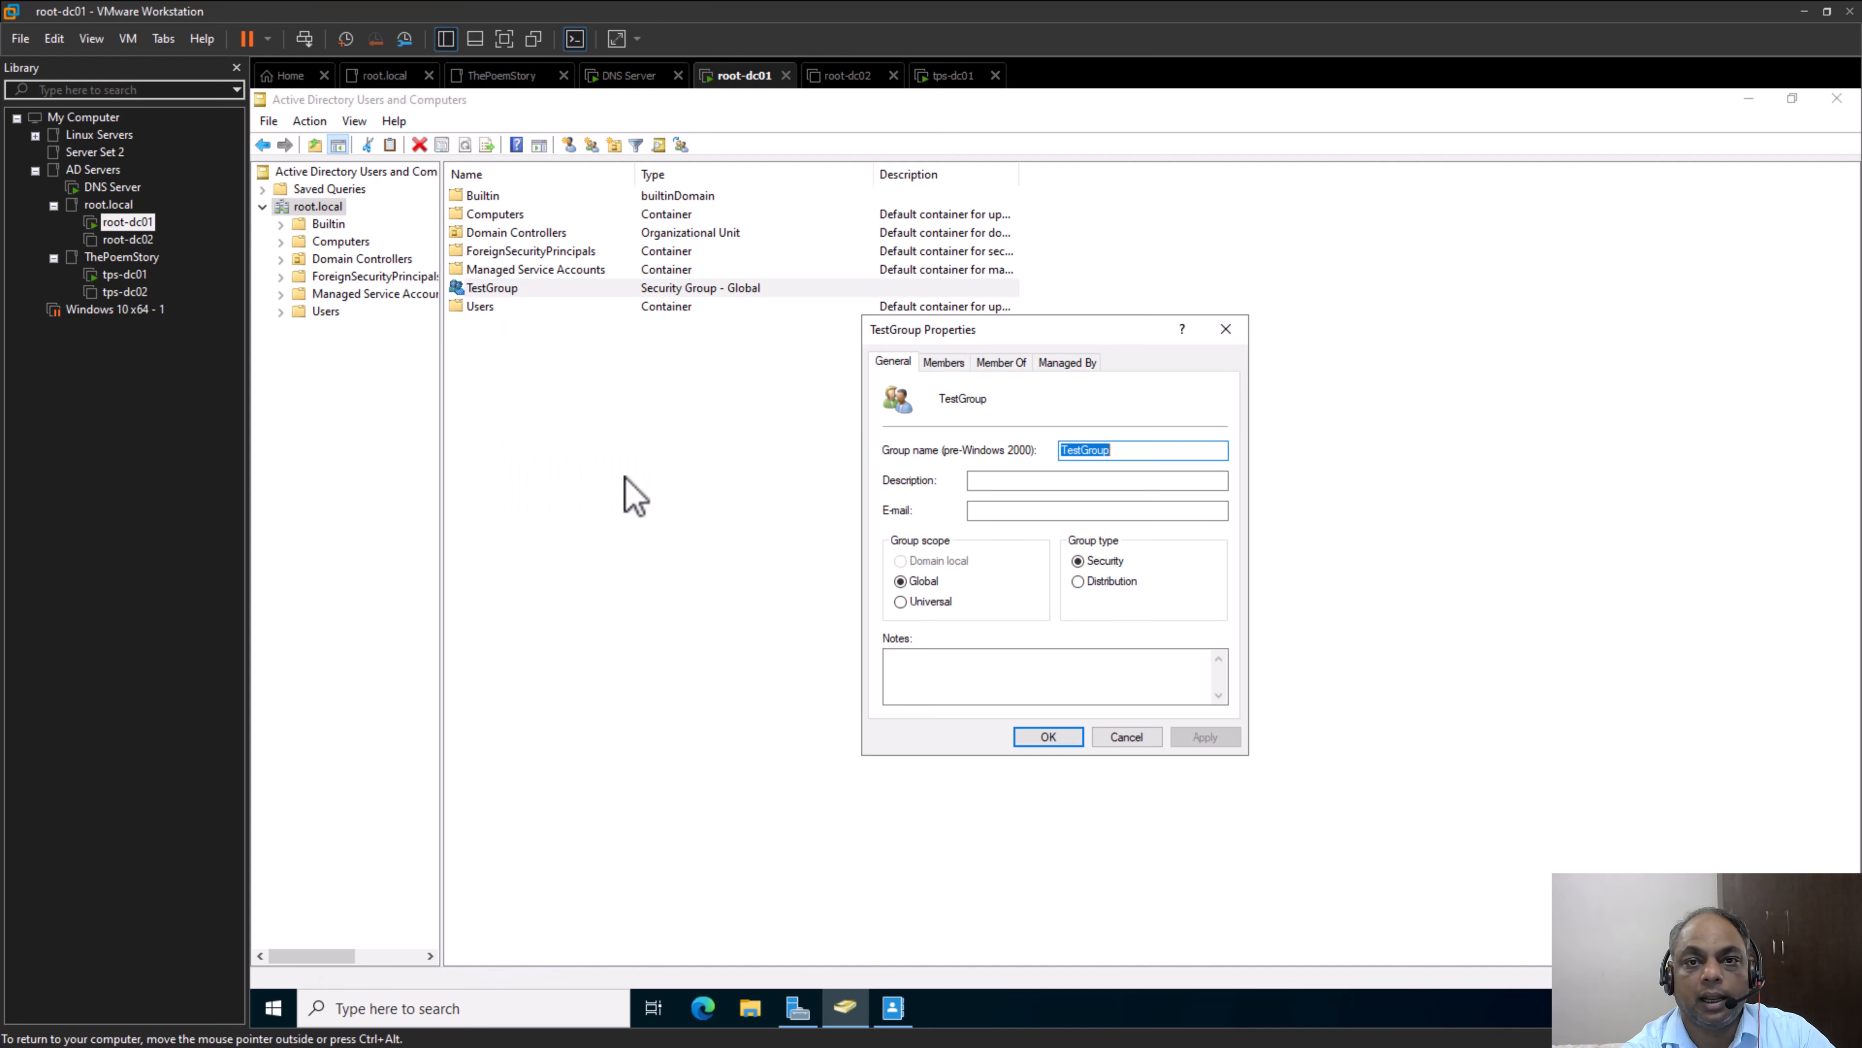
left_click(953, 364)
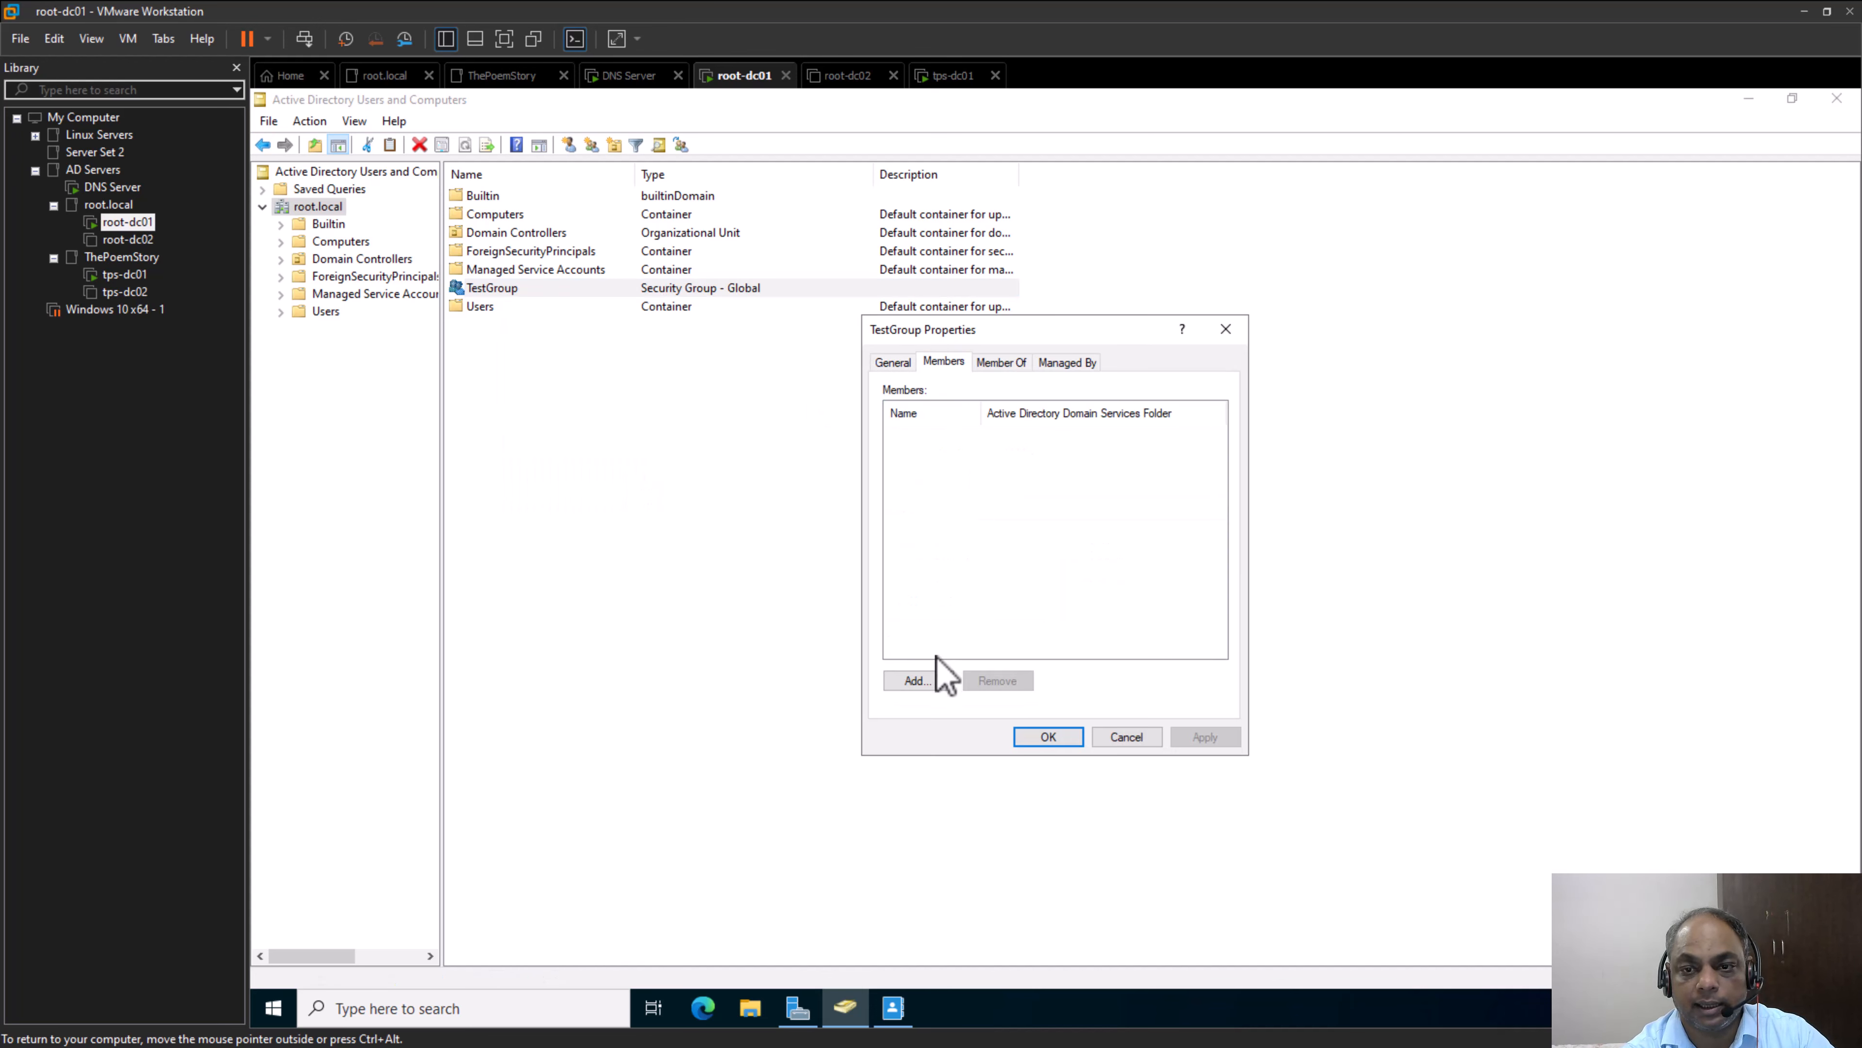
left_click(935, 680)
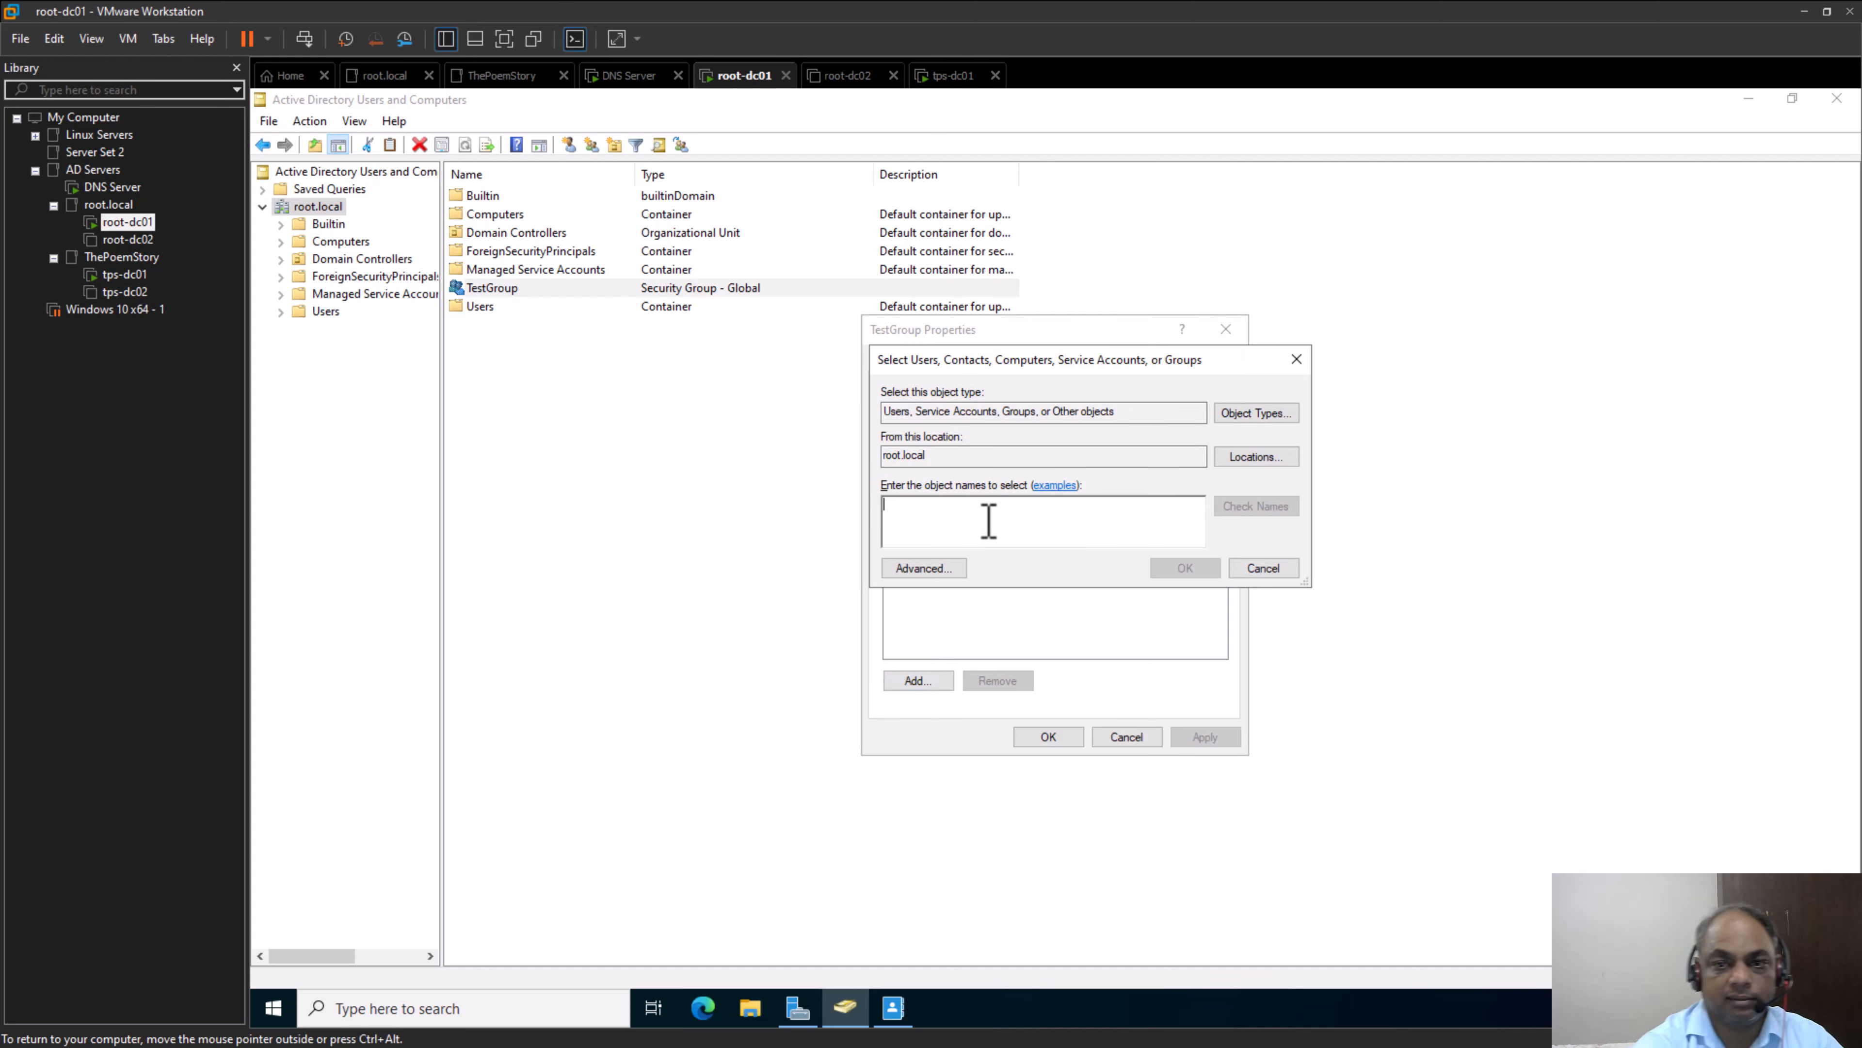
type("test")
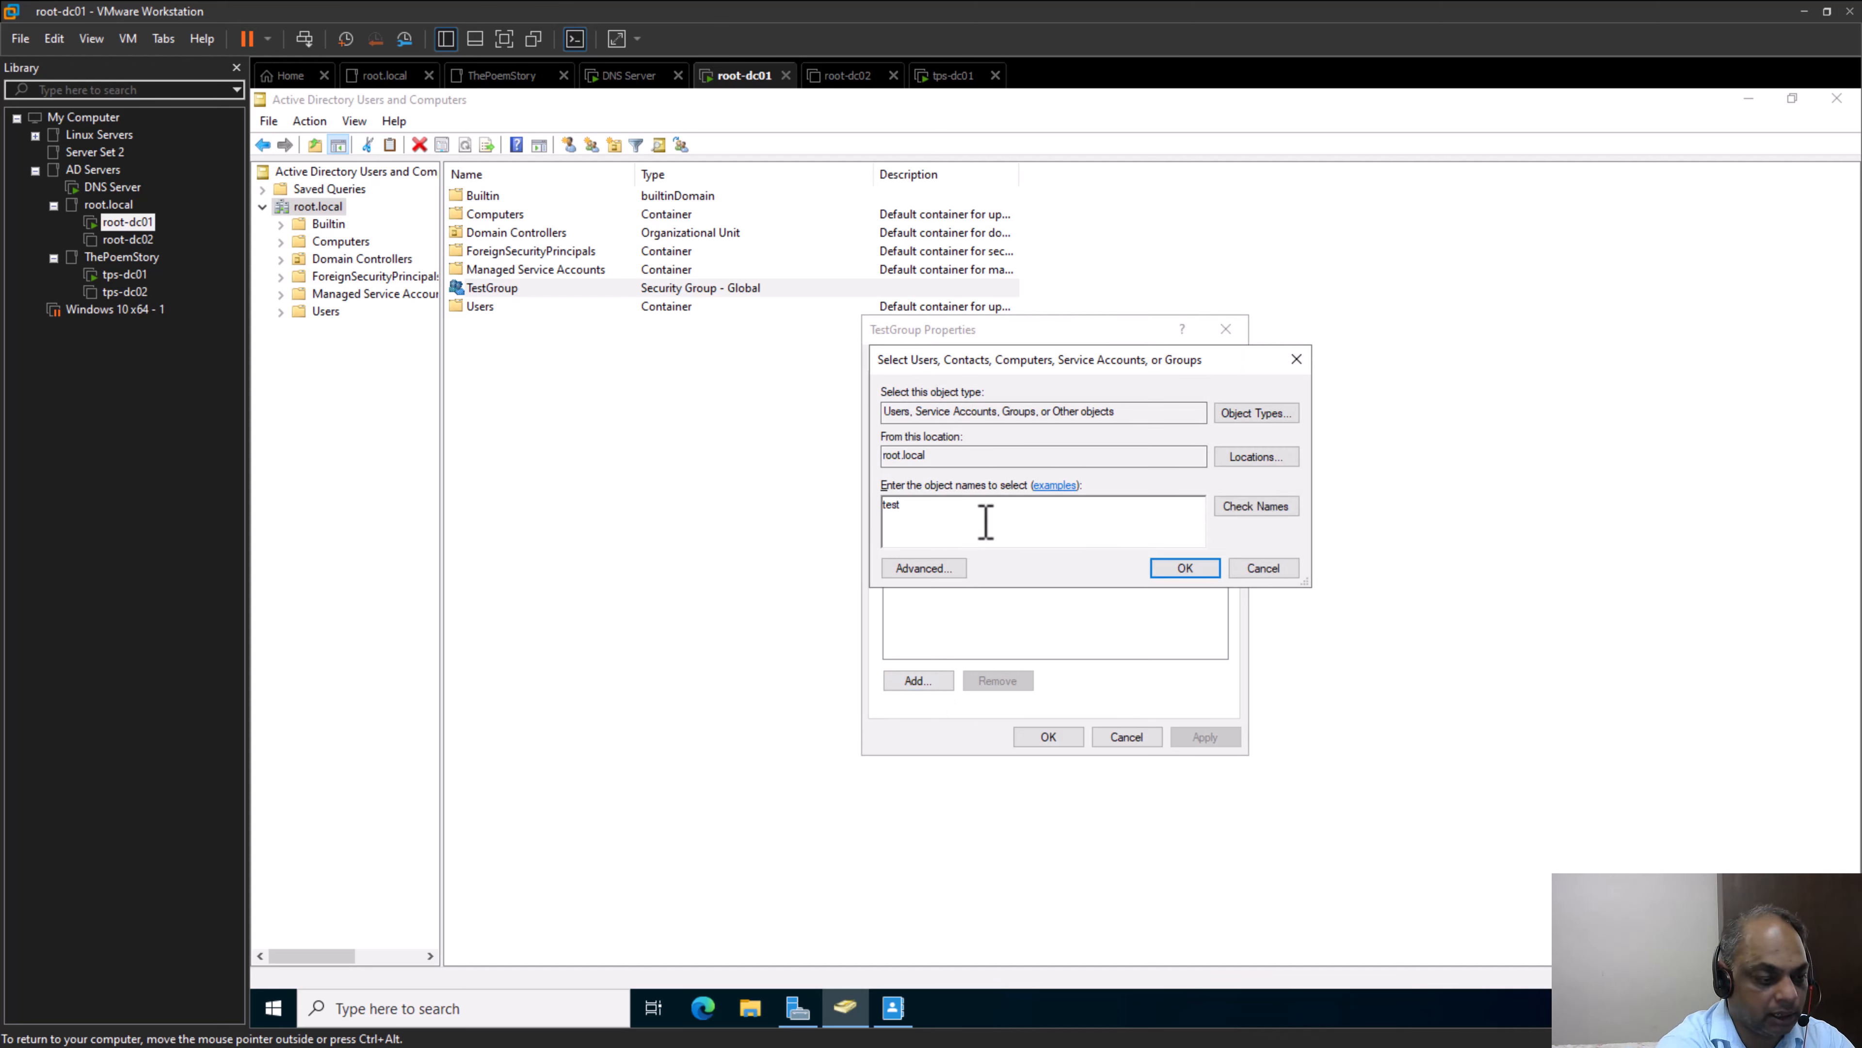
type("user")
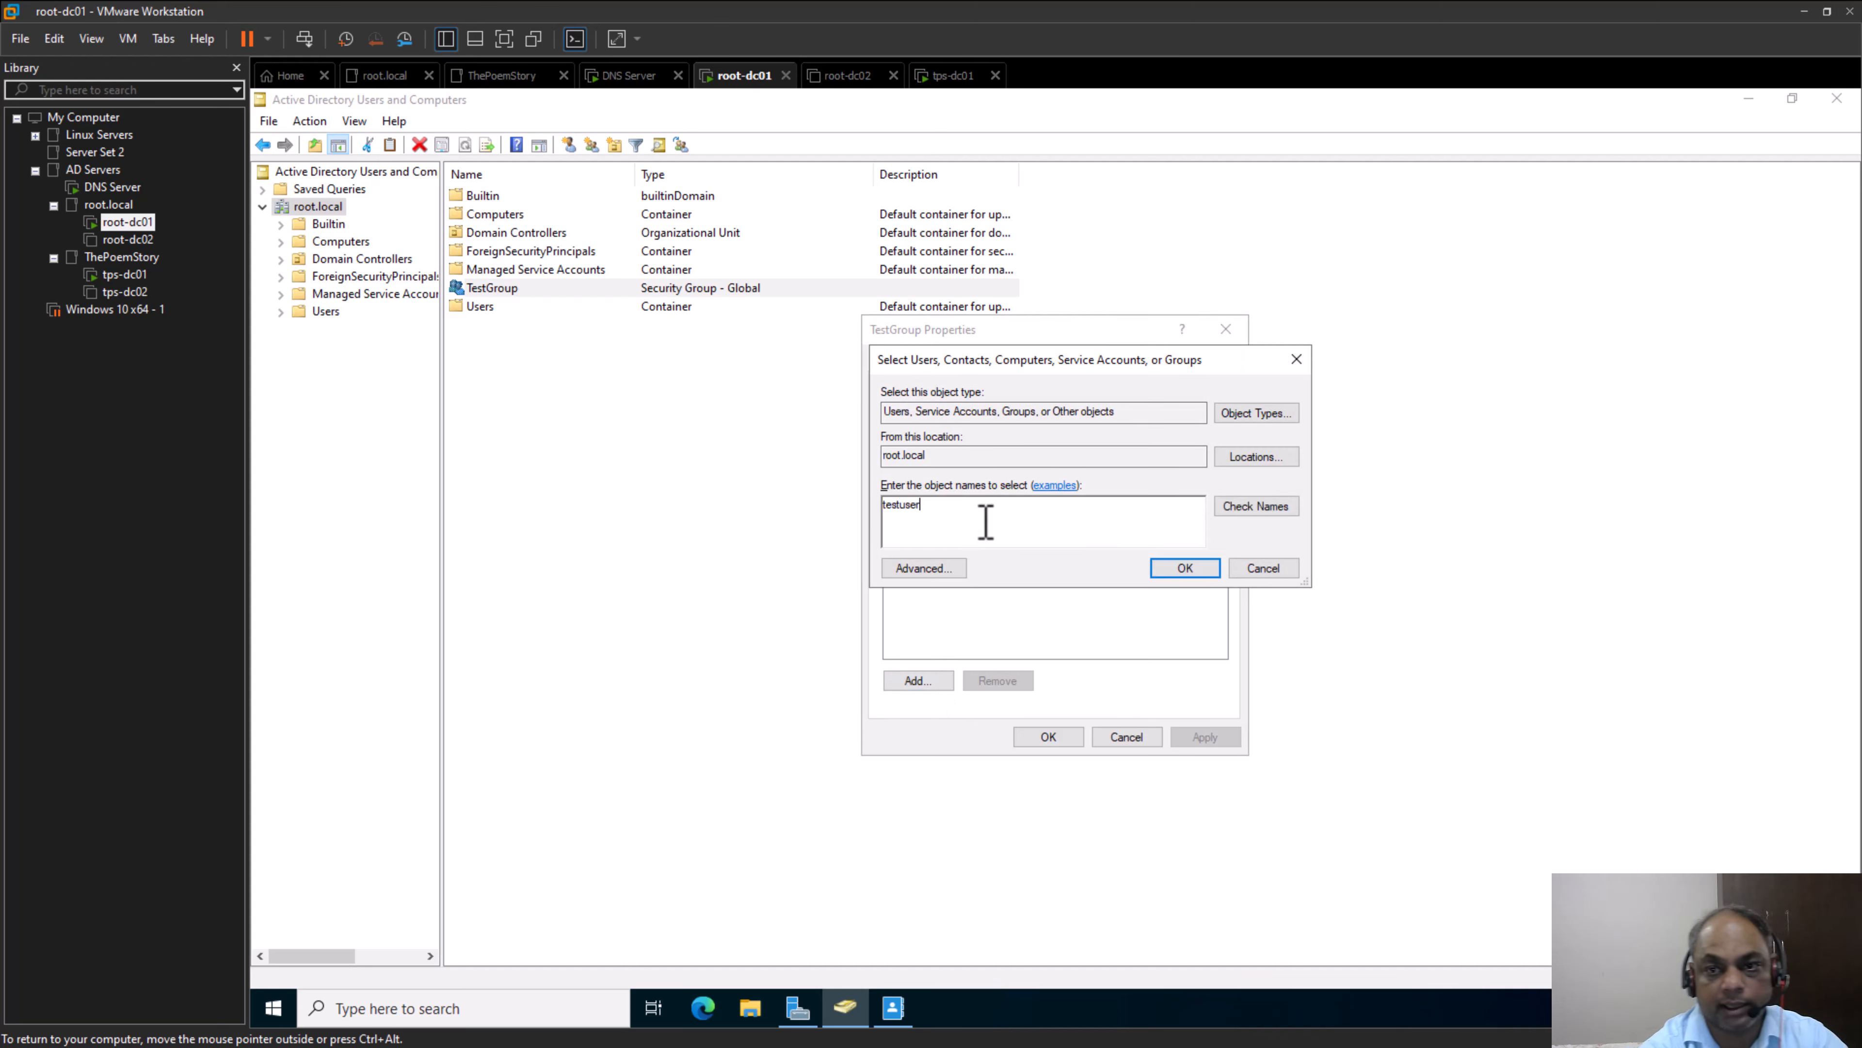
left_click(1258, 512)
left_click(1219, 567)
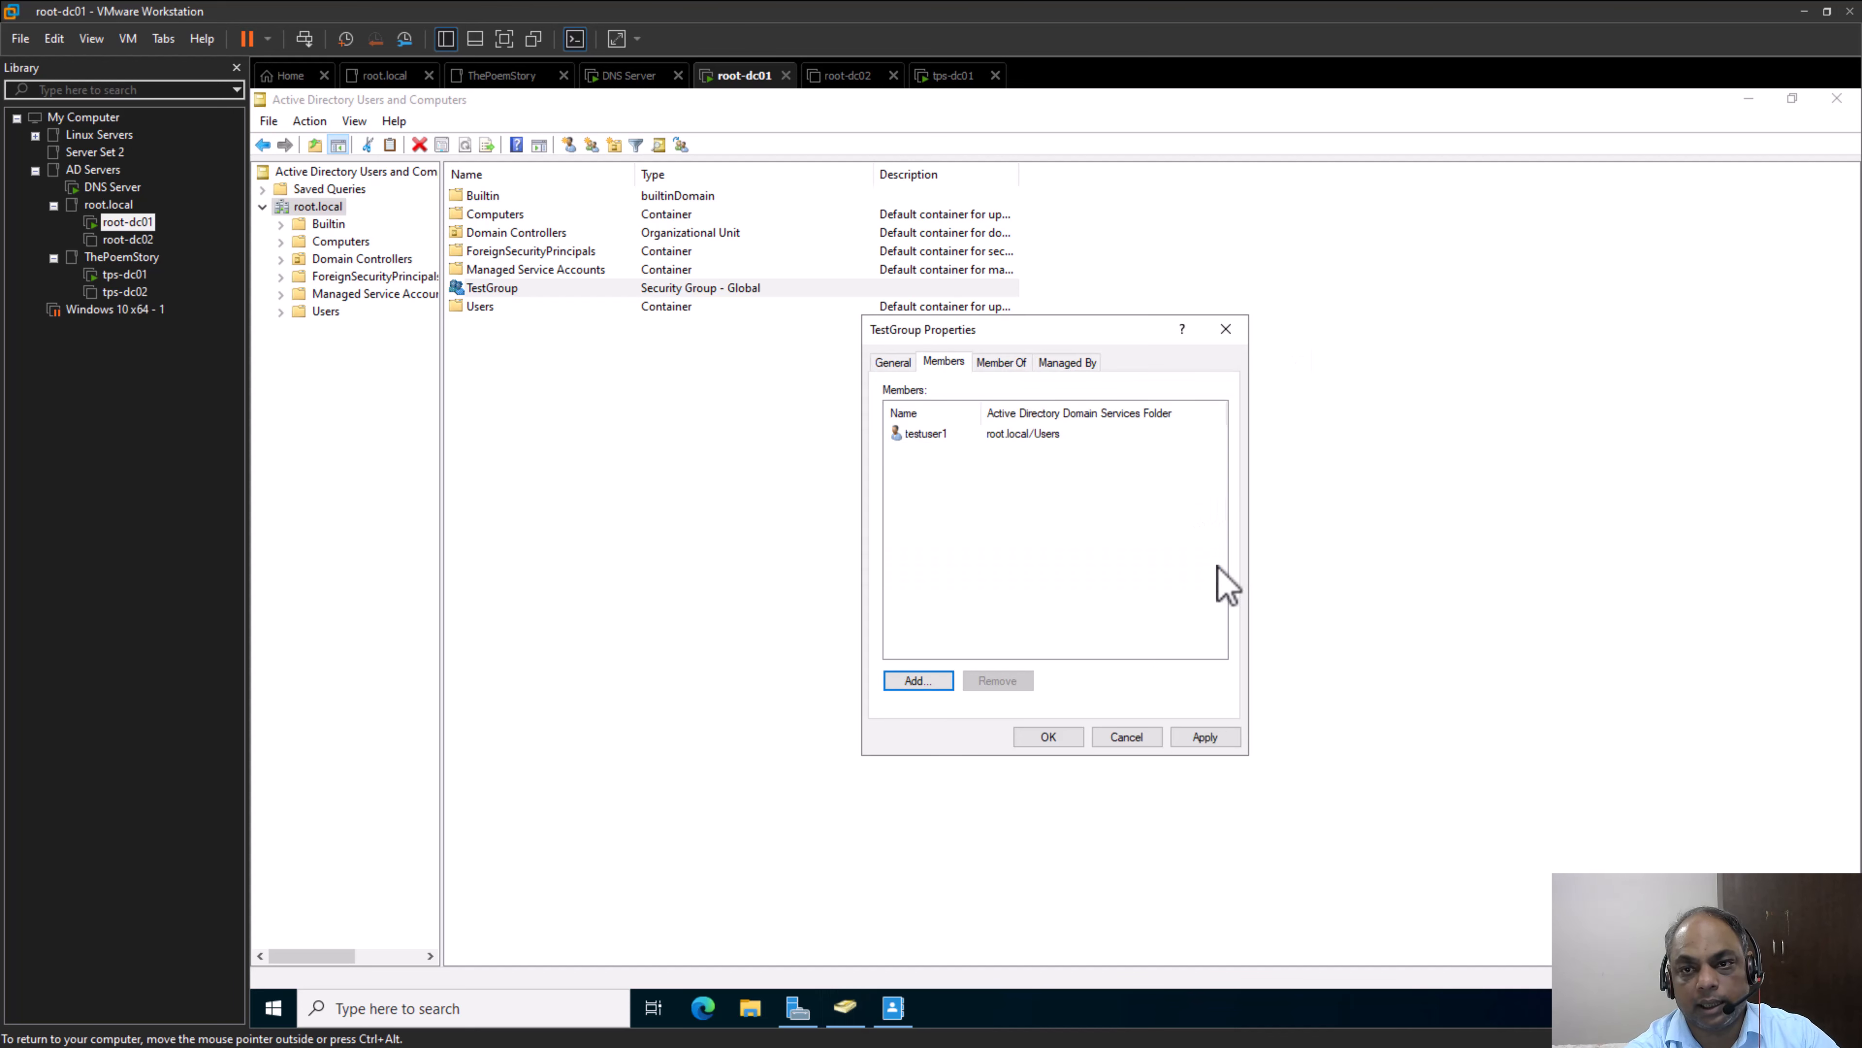
left_click(1225, 742)
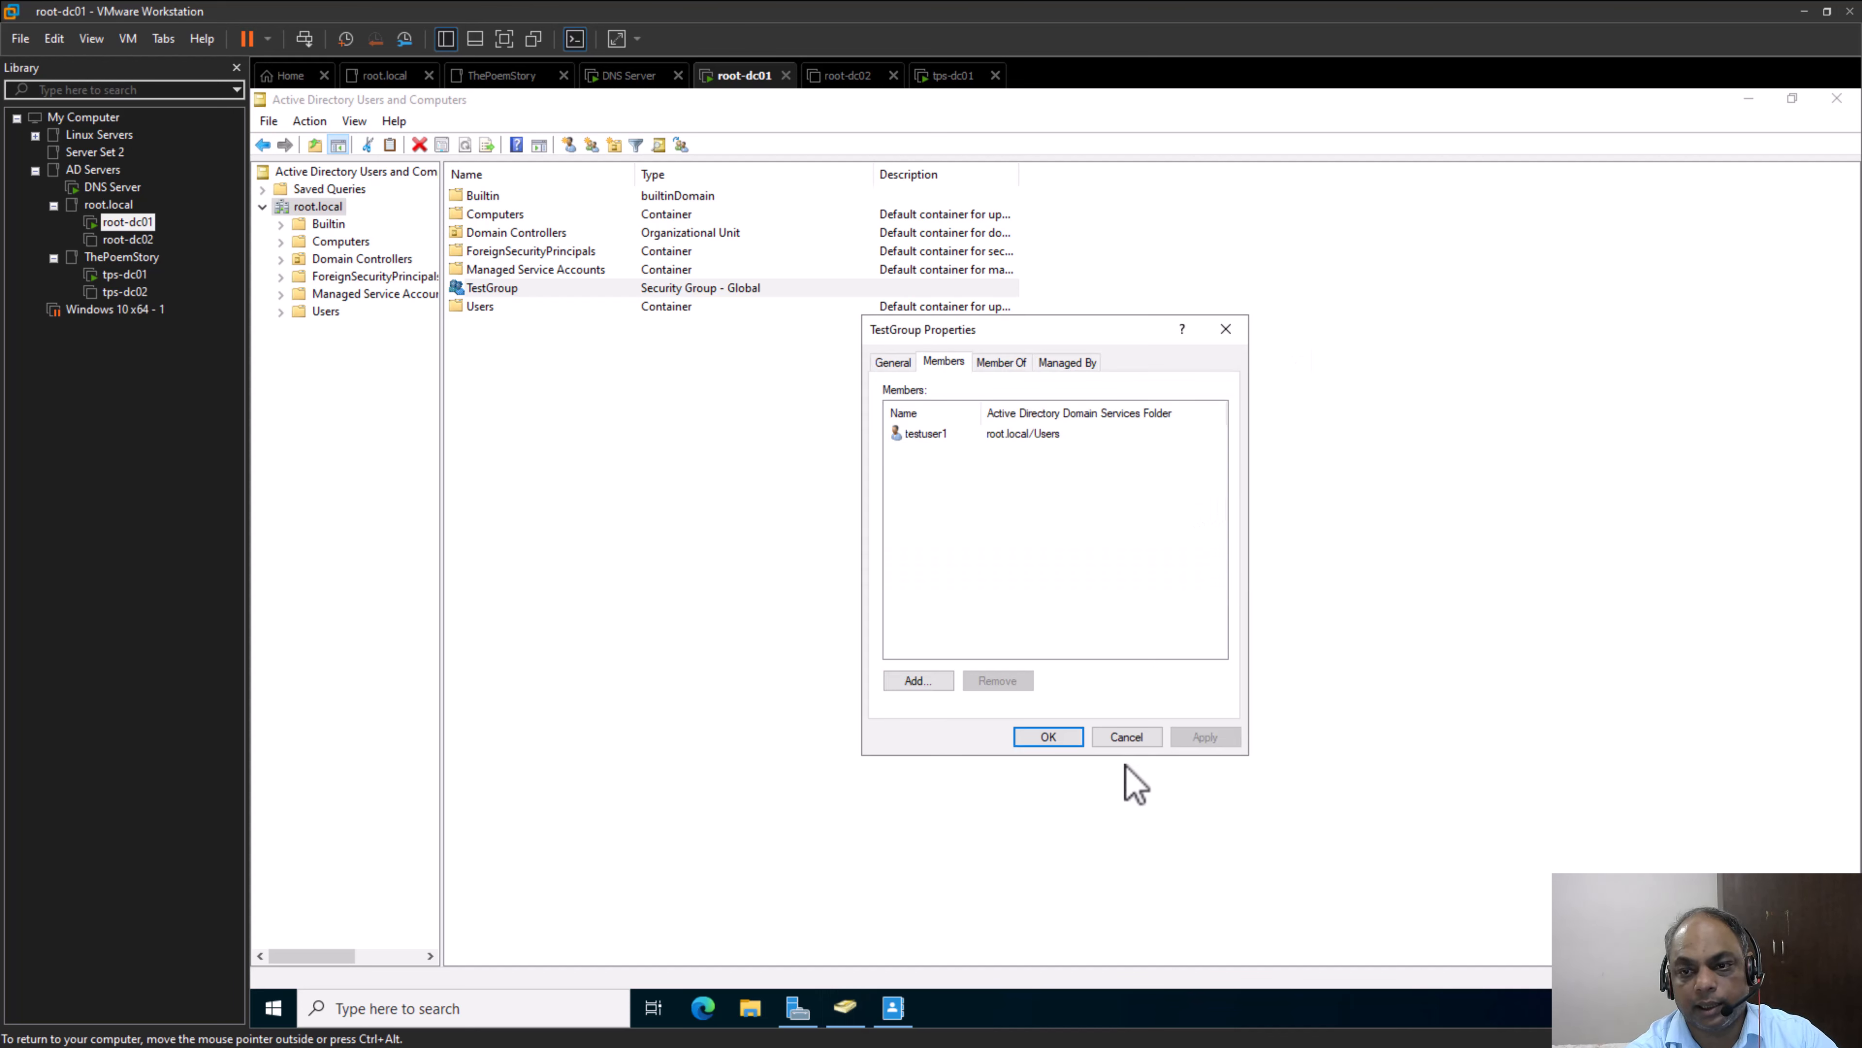
left_click(1045, 738)
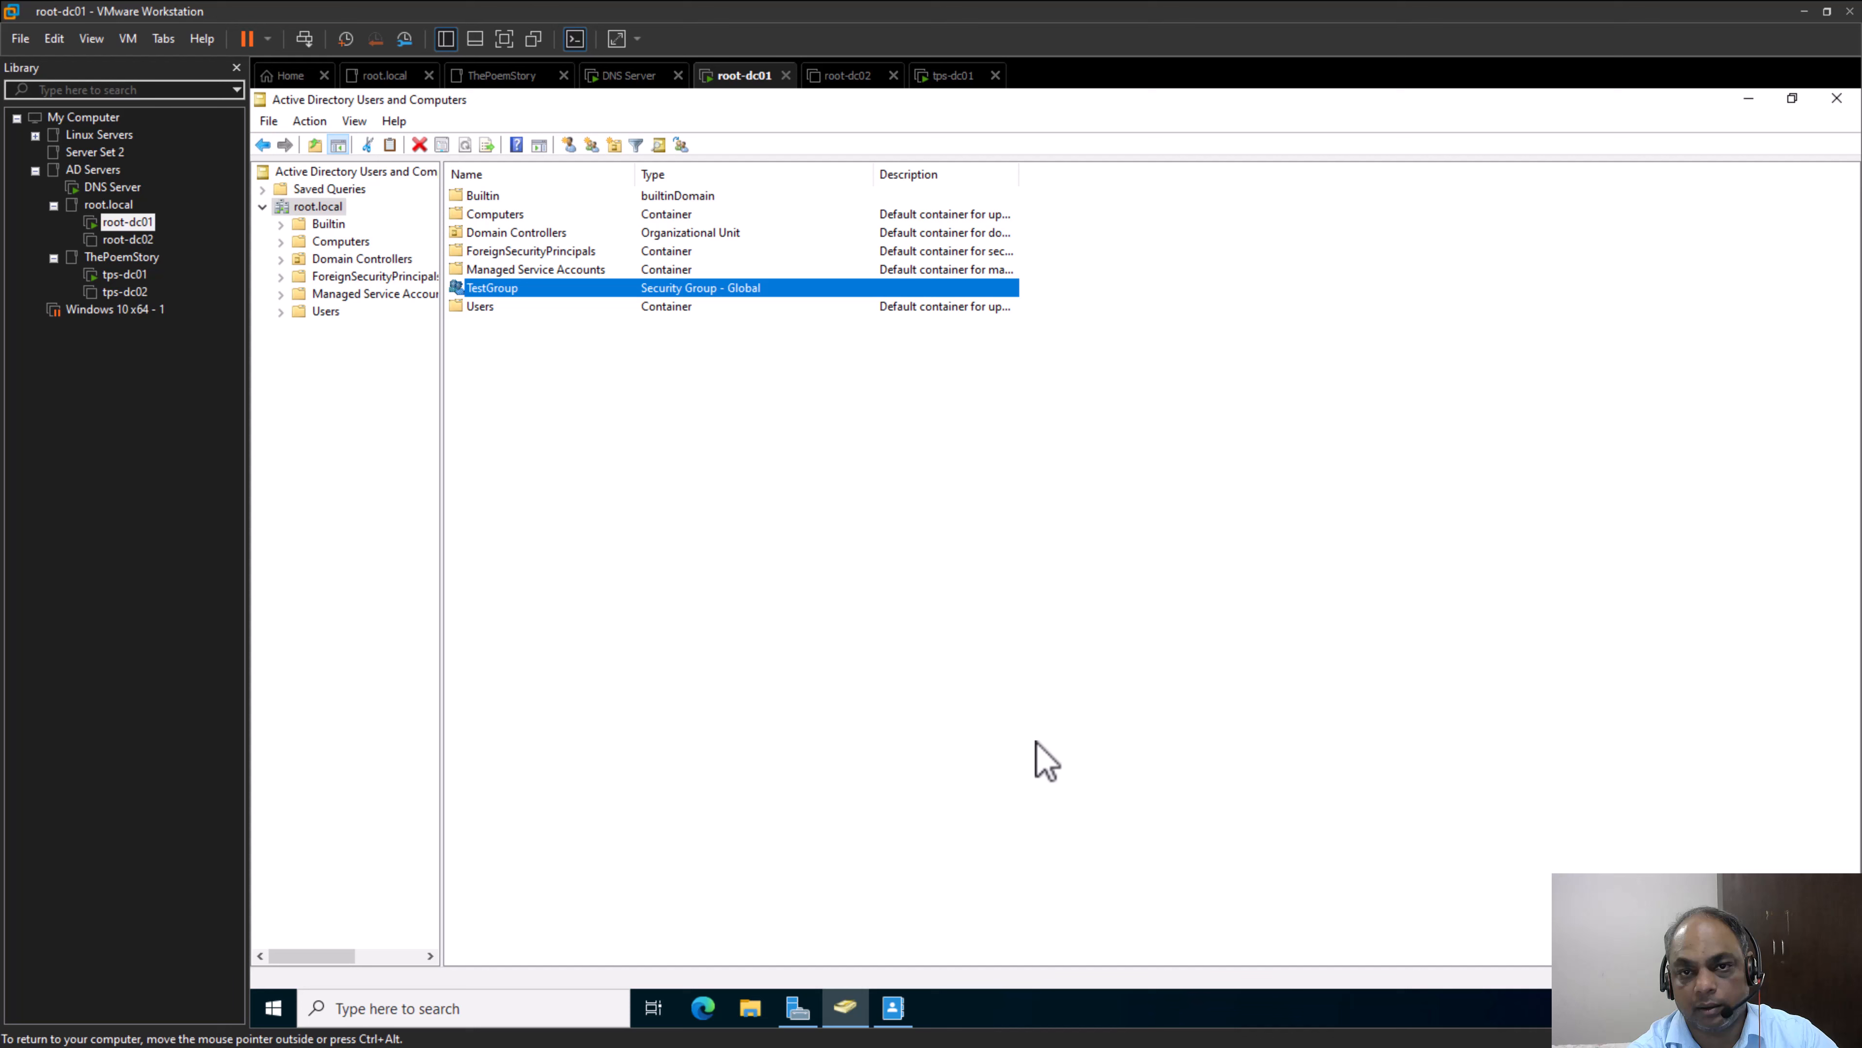
View the contents of the Users and Managed Service Accounts containers, then return to the root.local domain
left_click(507, 292)
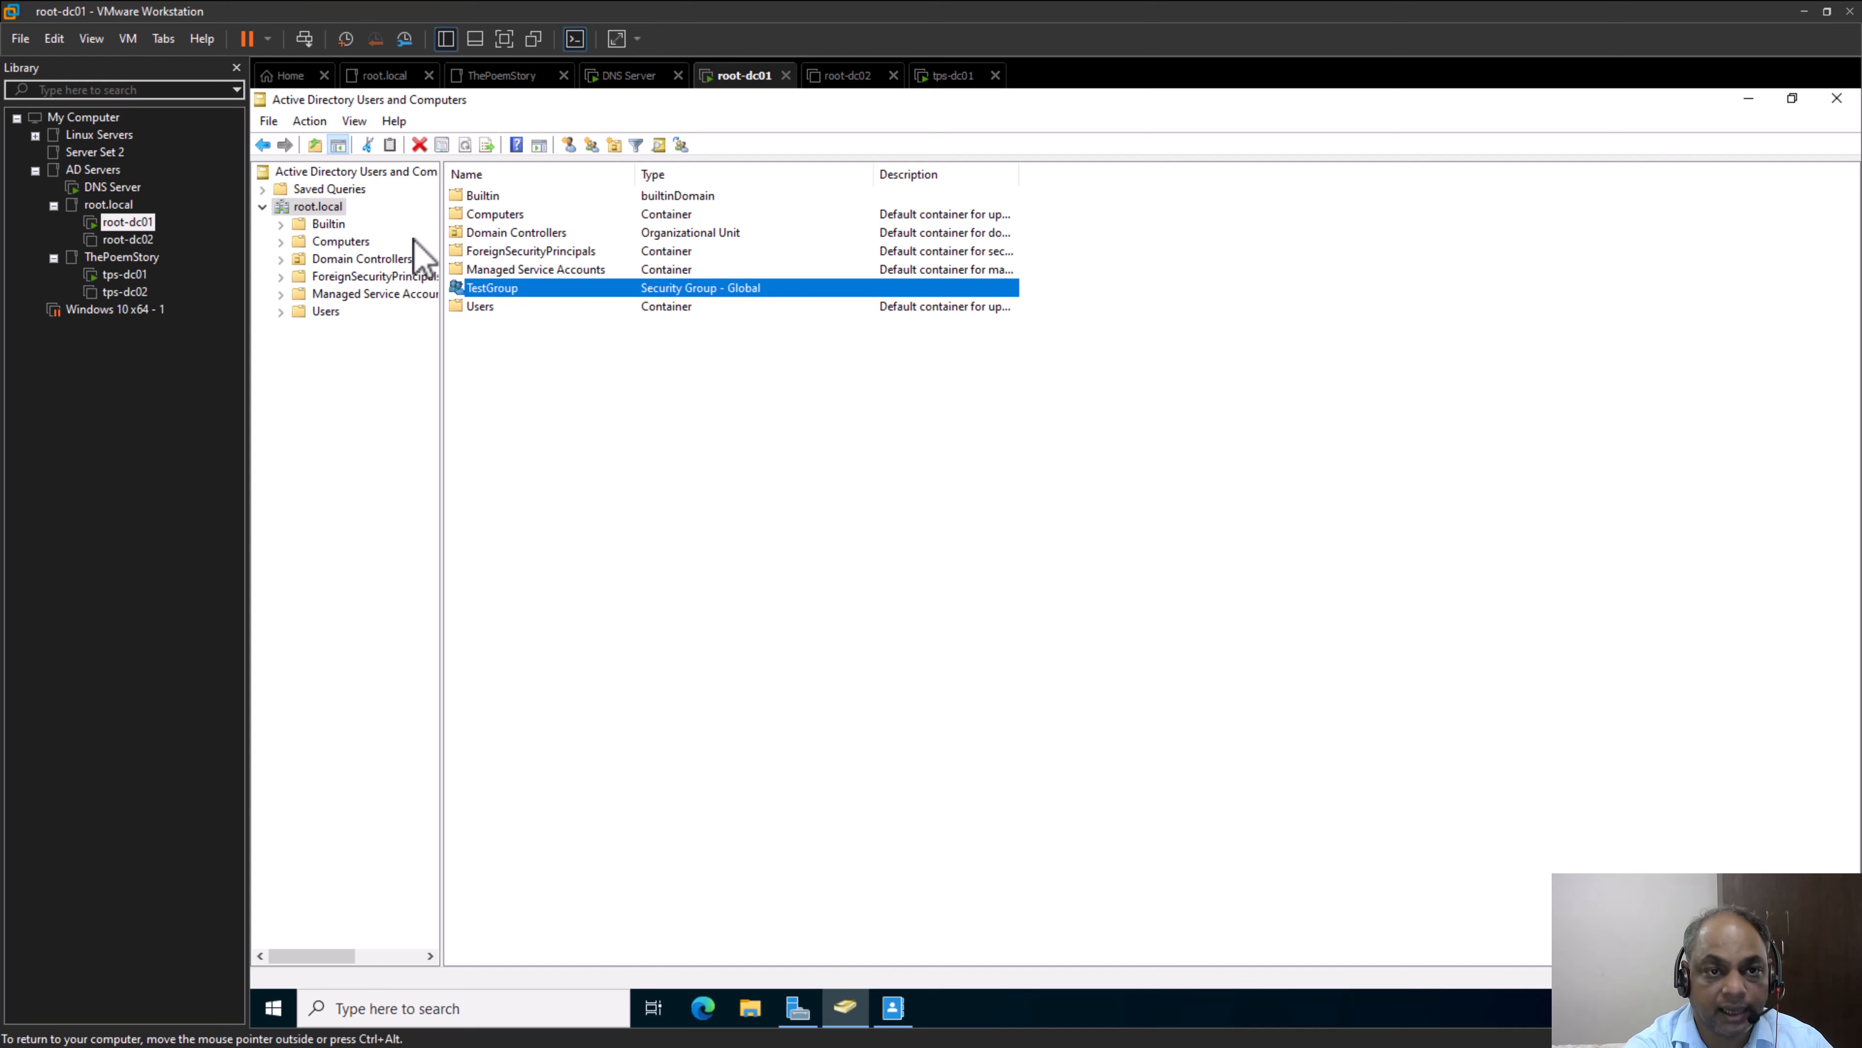
left_click(281, 318)
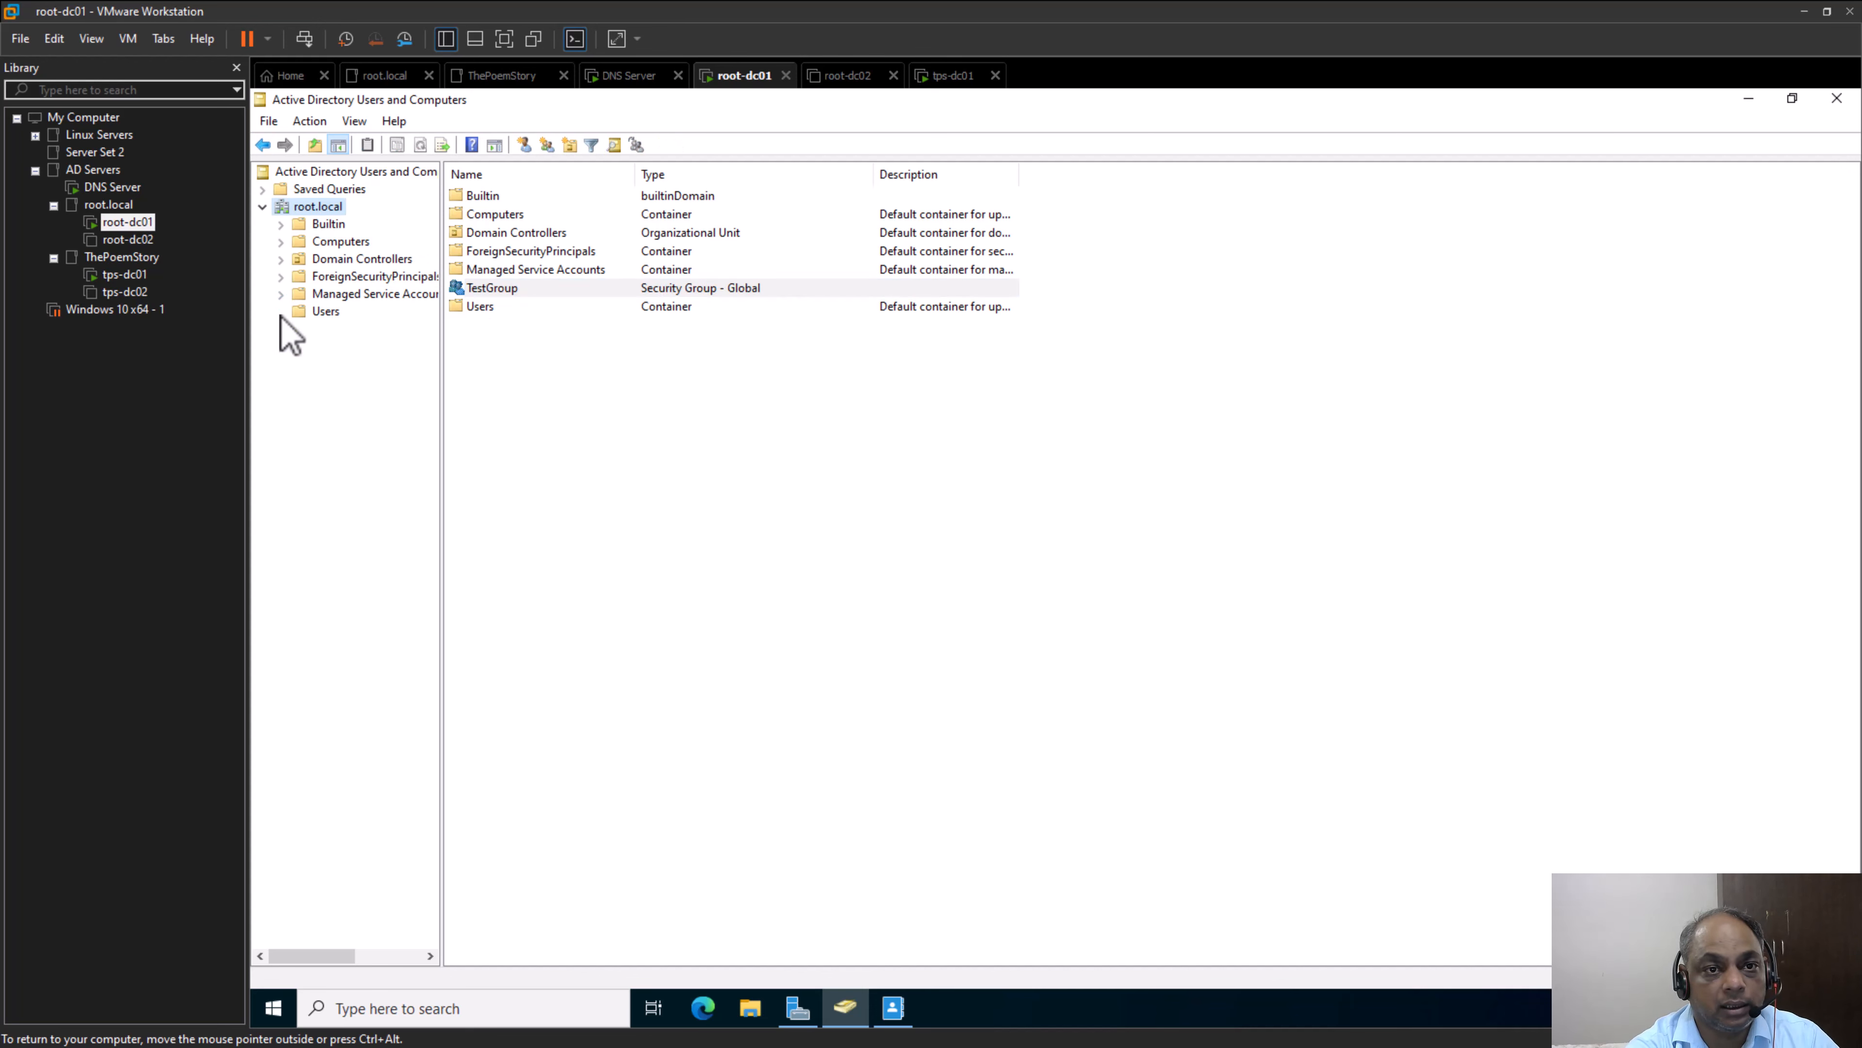
left_click(314, 312)
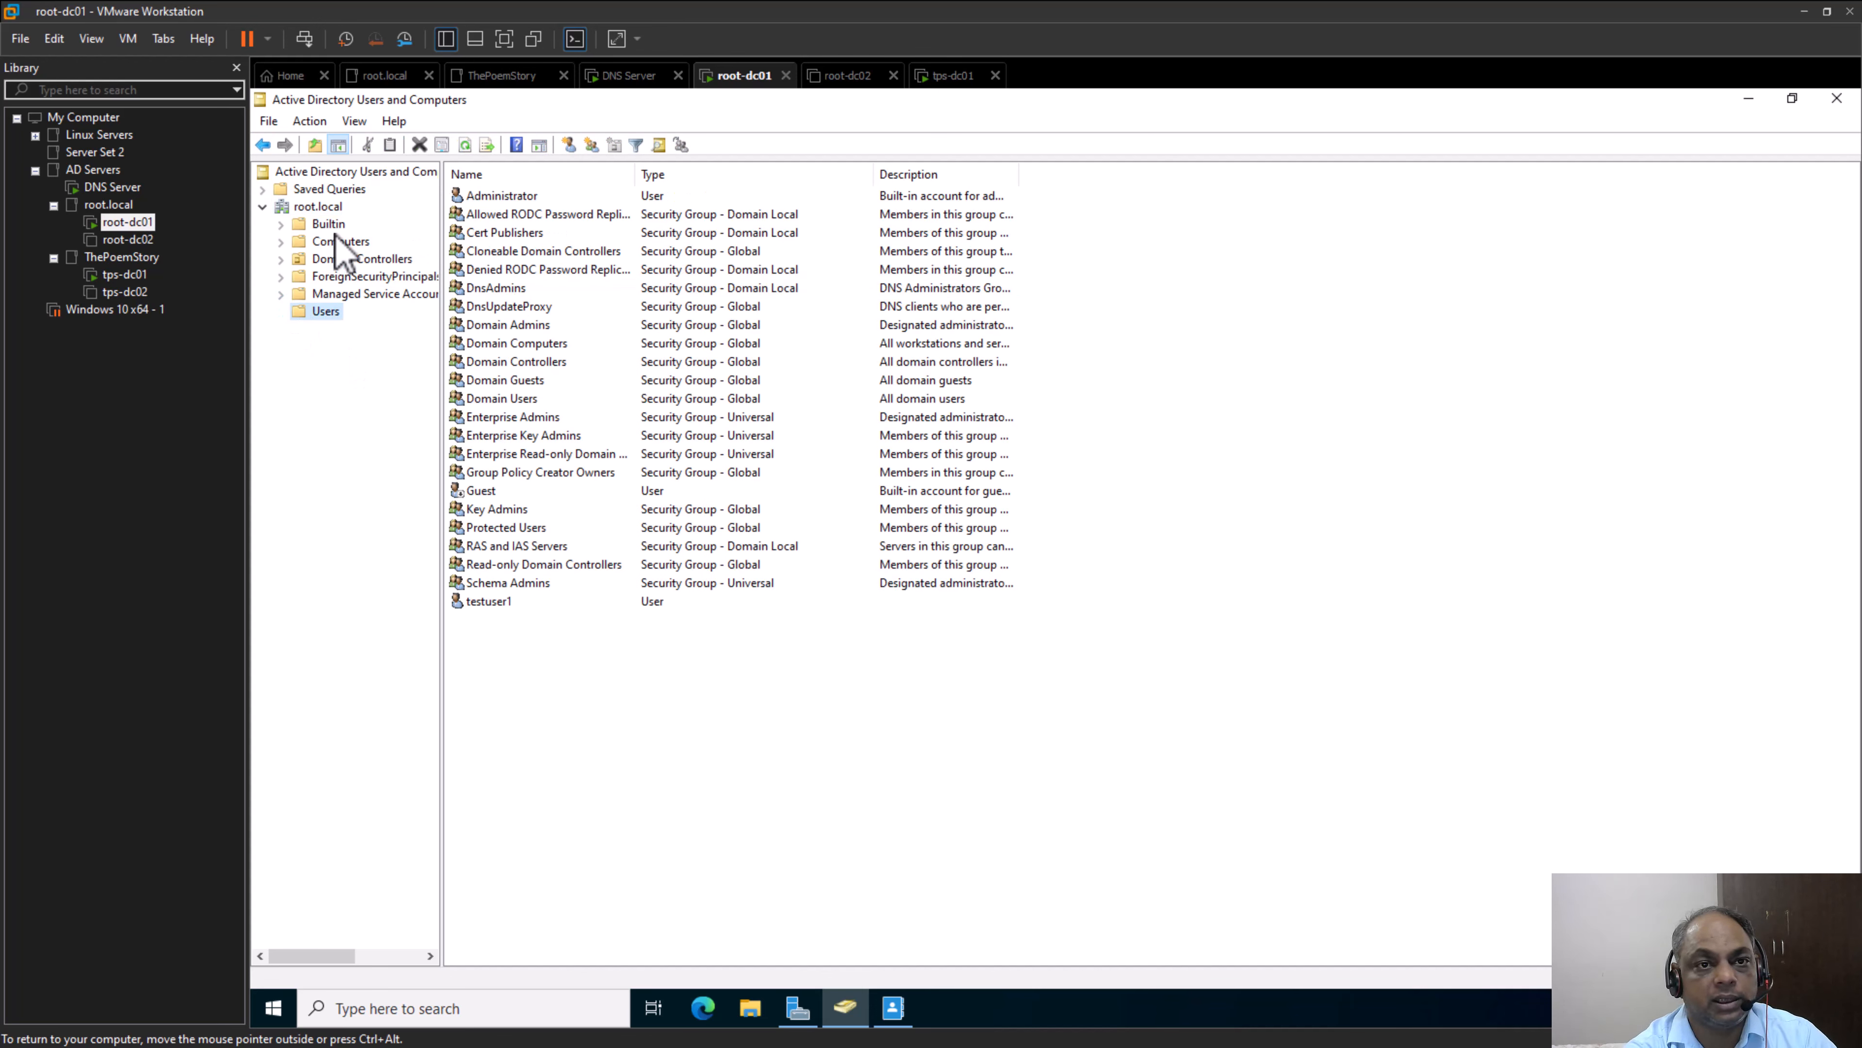
left_click(281, 294)
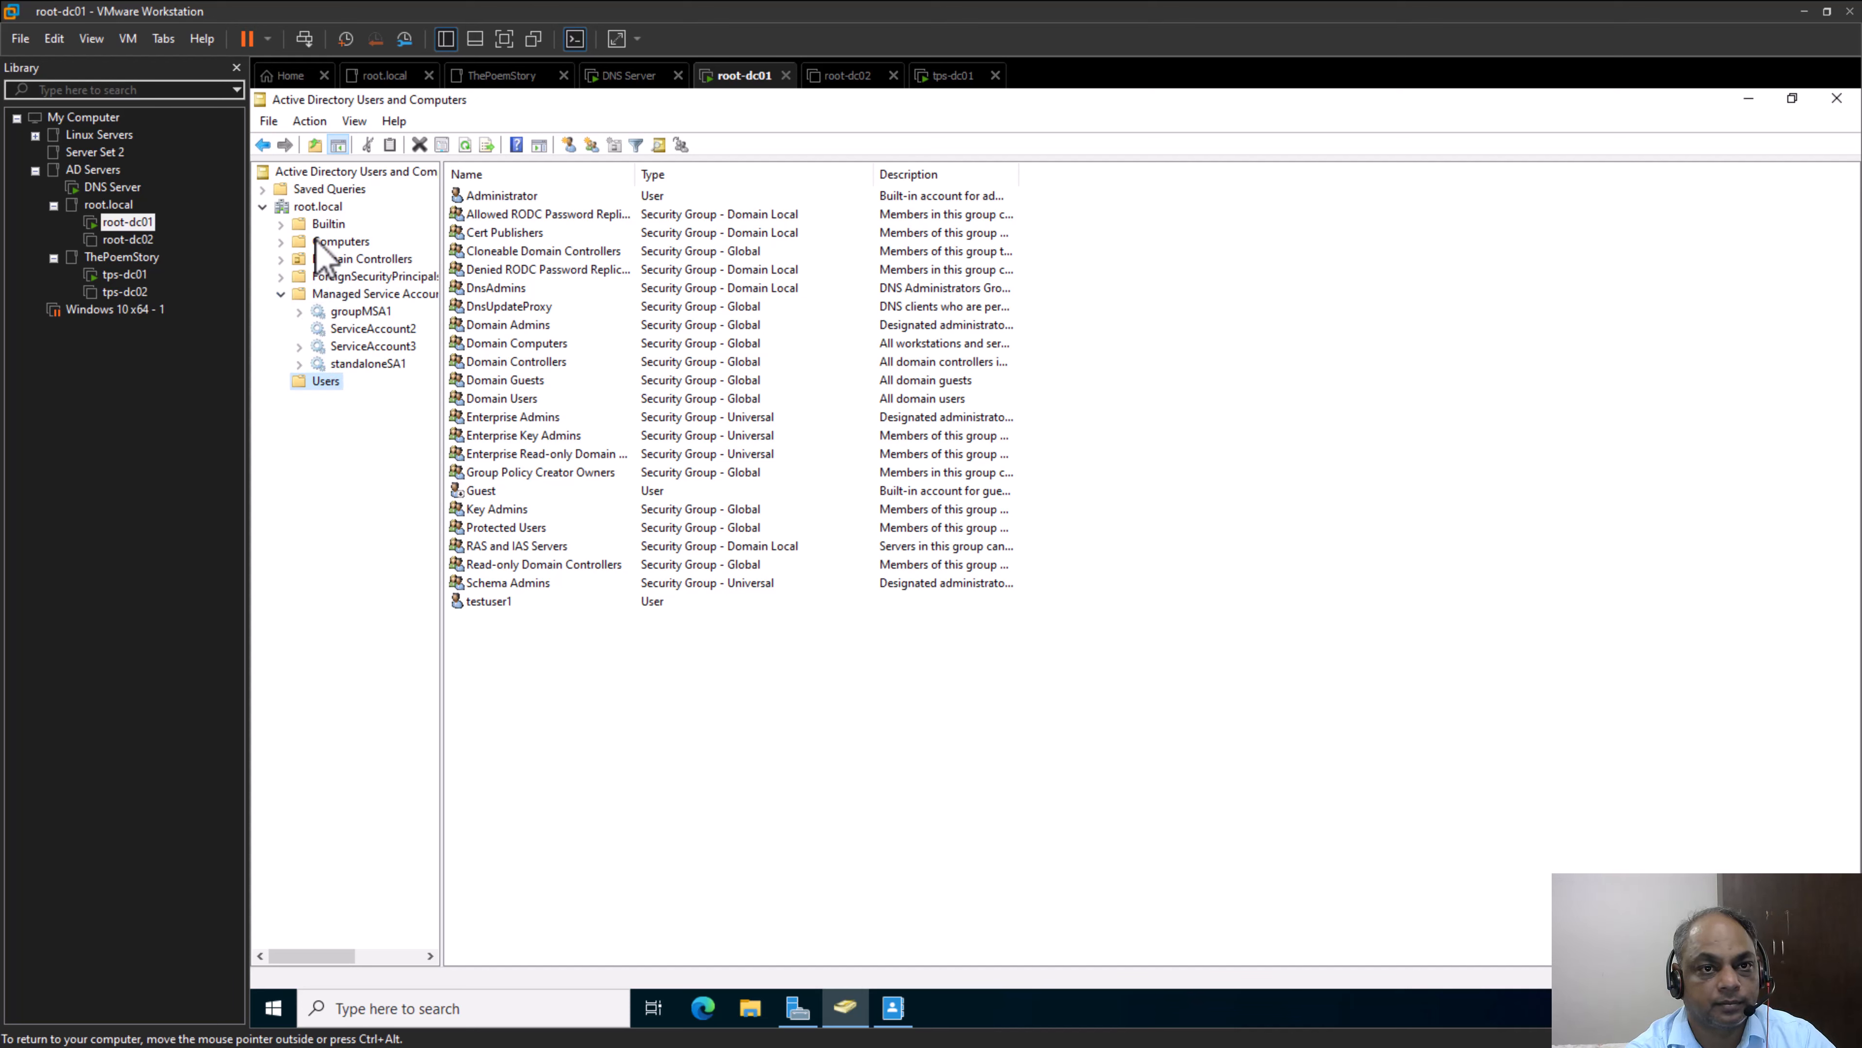
left_click(281, 294)
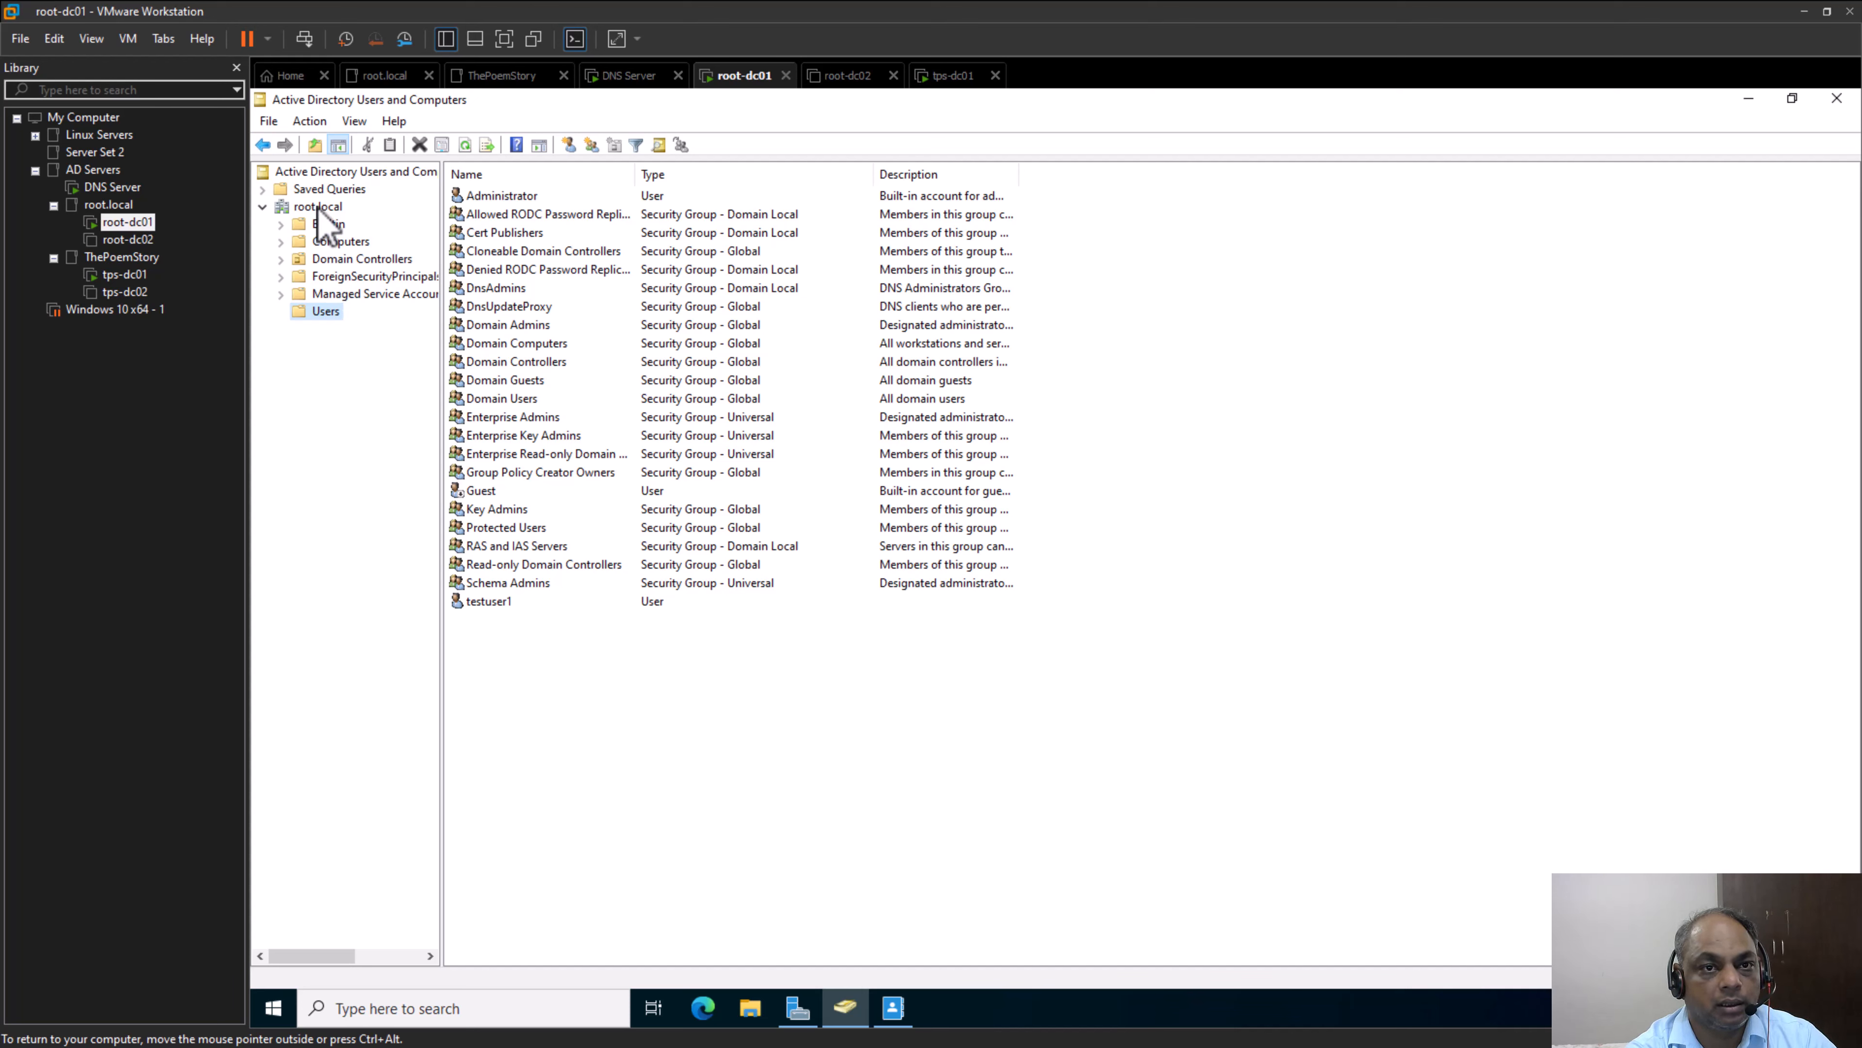
left_click(318, 207)
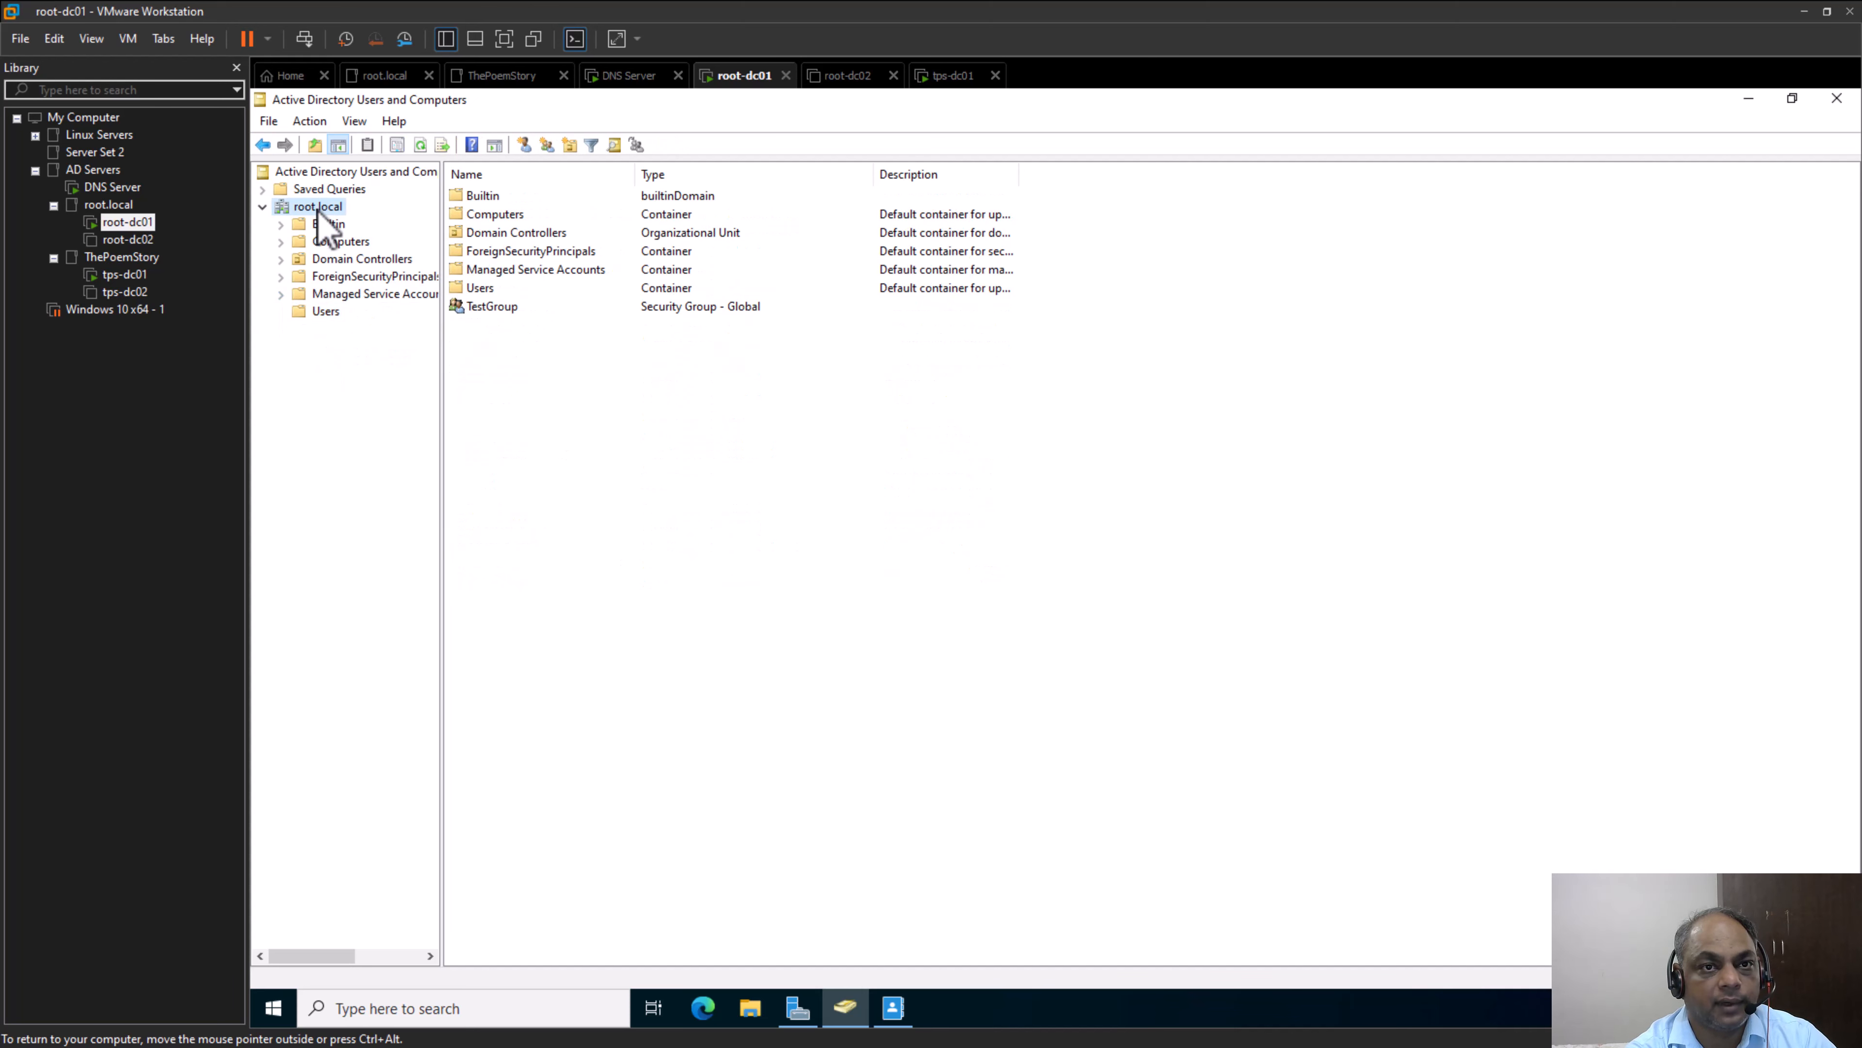
Review TestGroup's member list and the dialog for adding members, leaving the group as it is
left_click(484, 306)
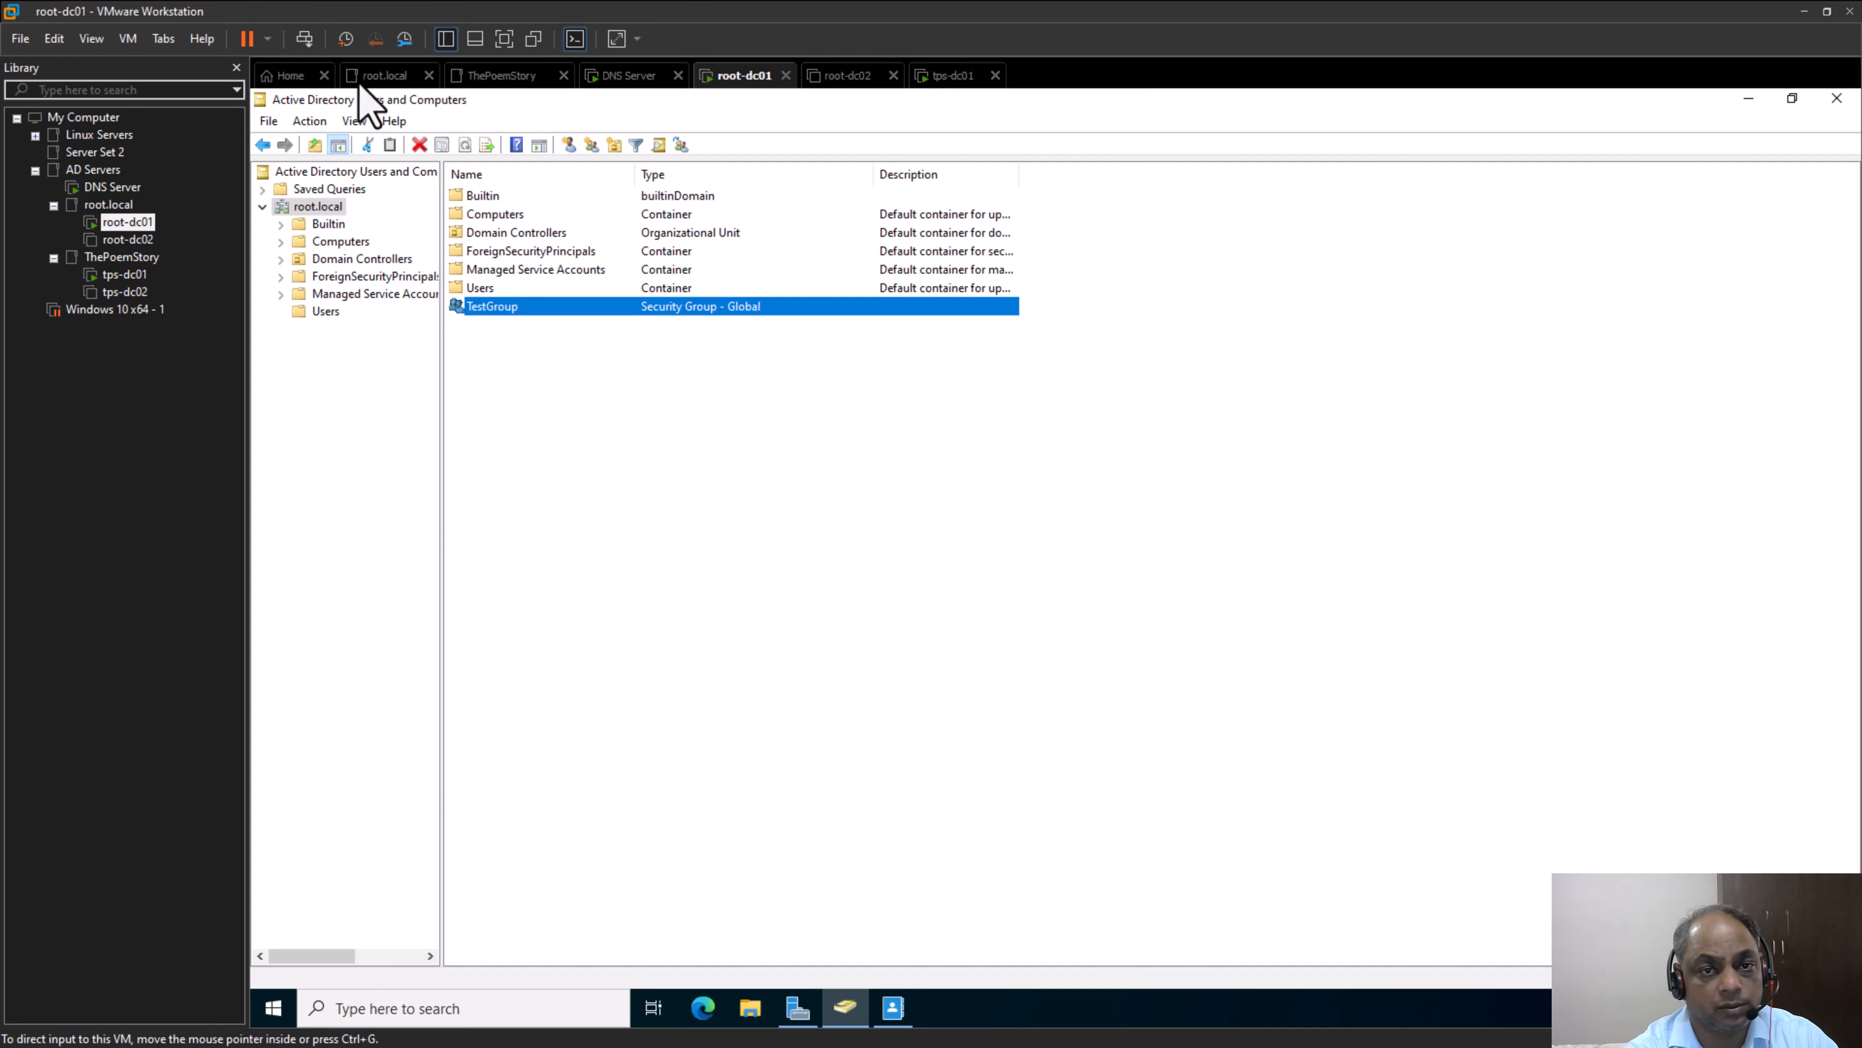
right_click(522, 309)
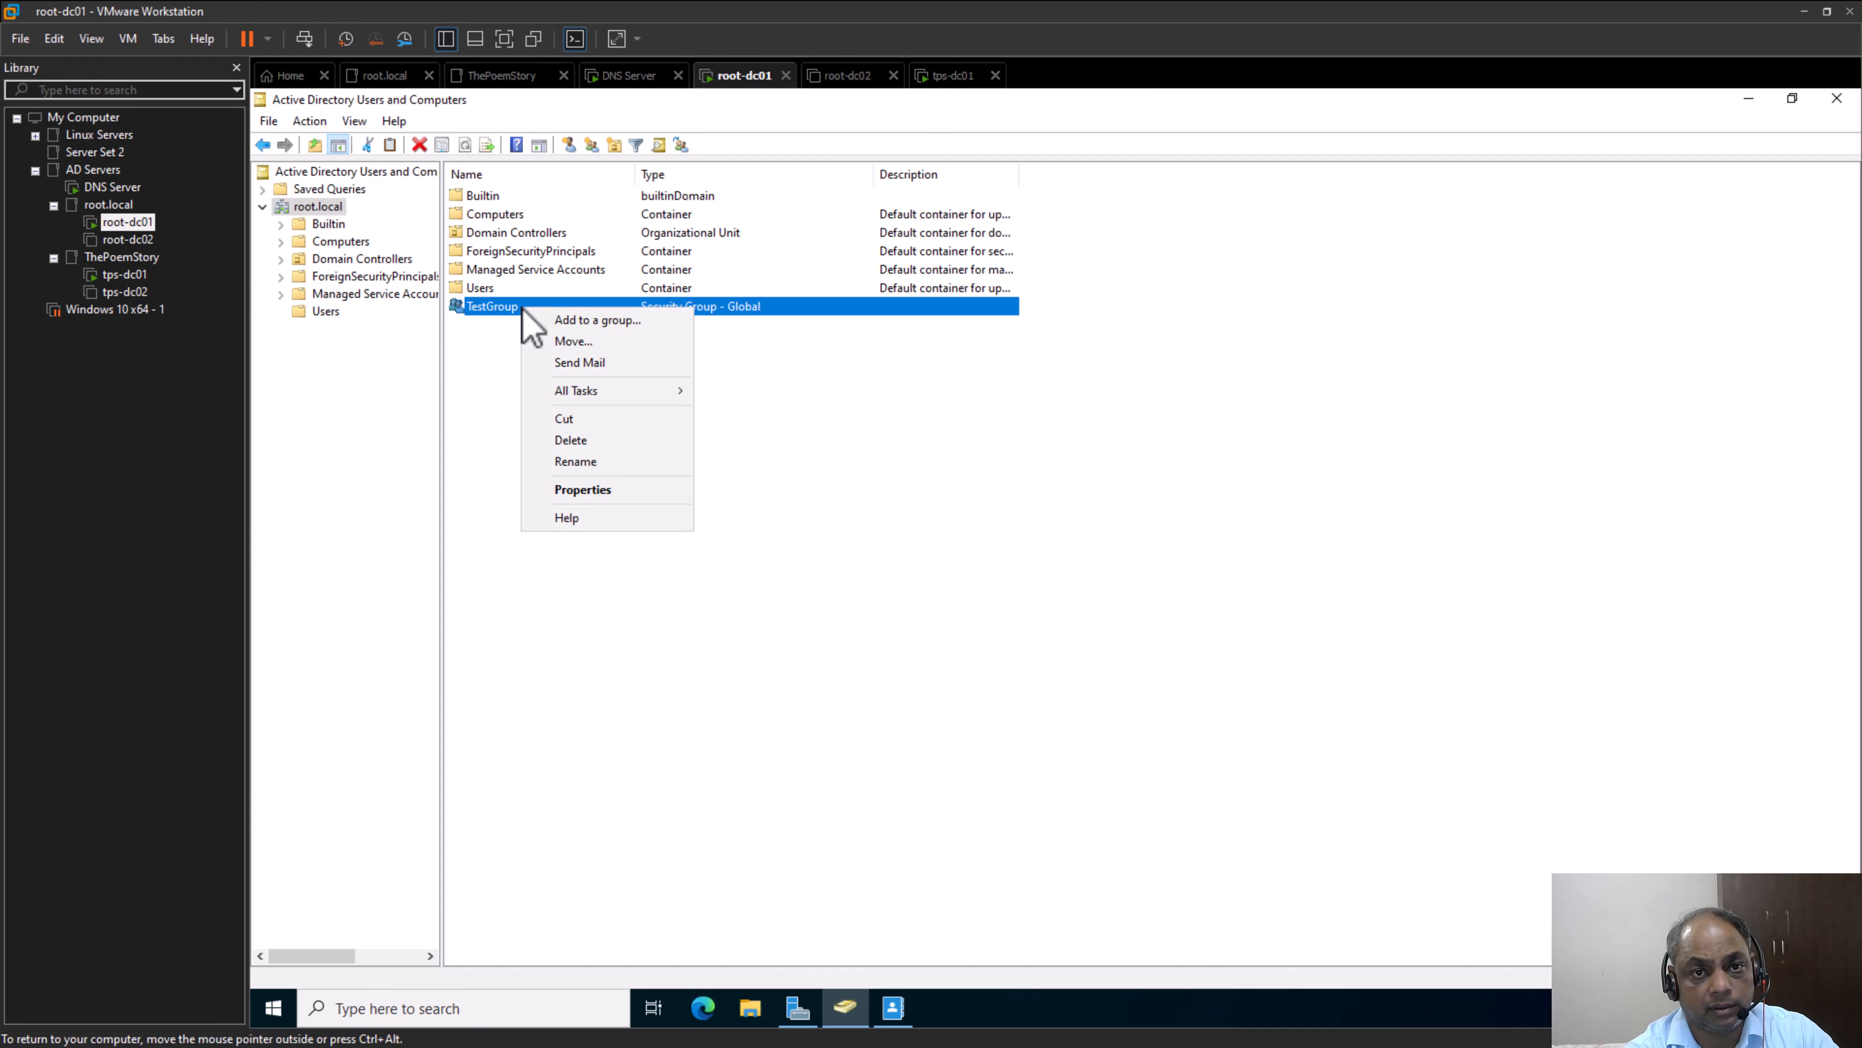
left_click(603, 490)
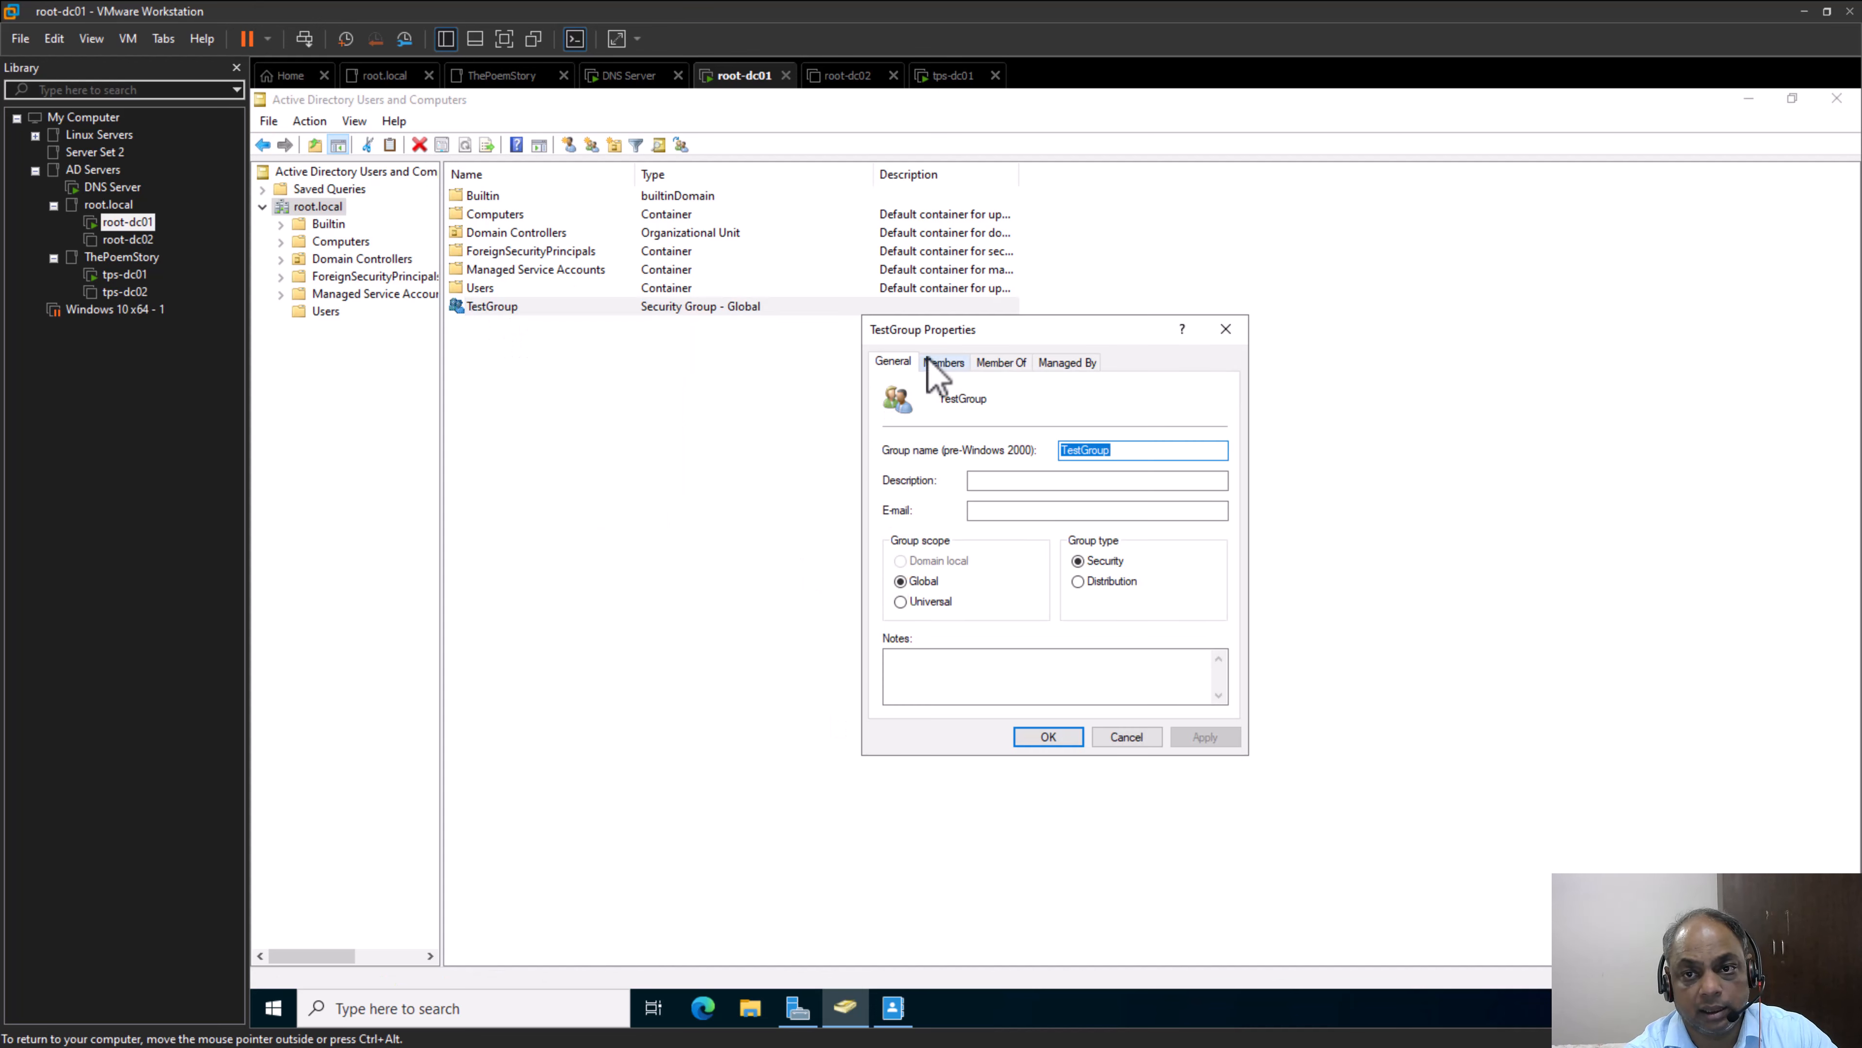
left_click(941, 362)
left_click(941, 681)
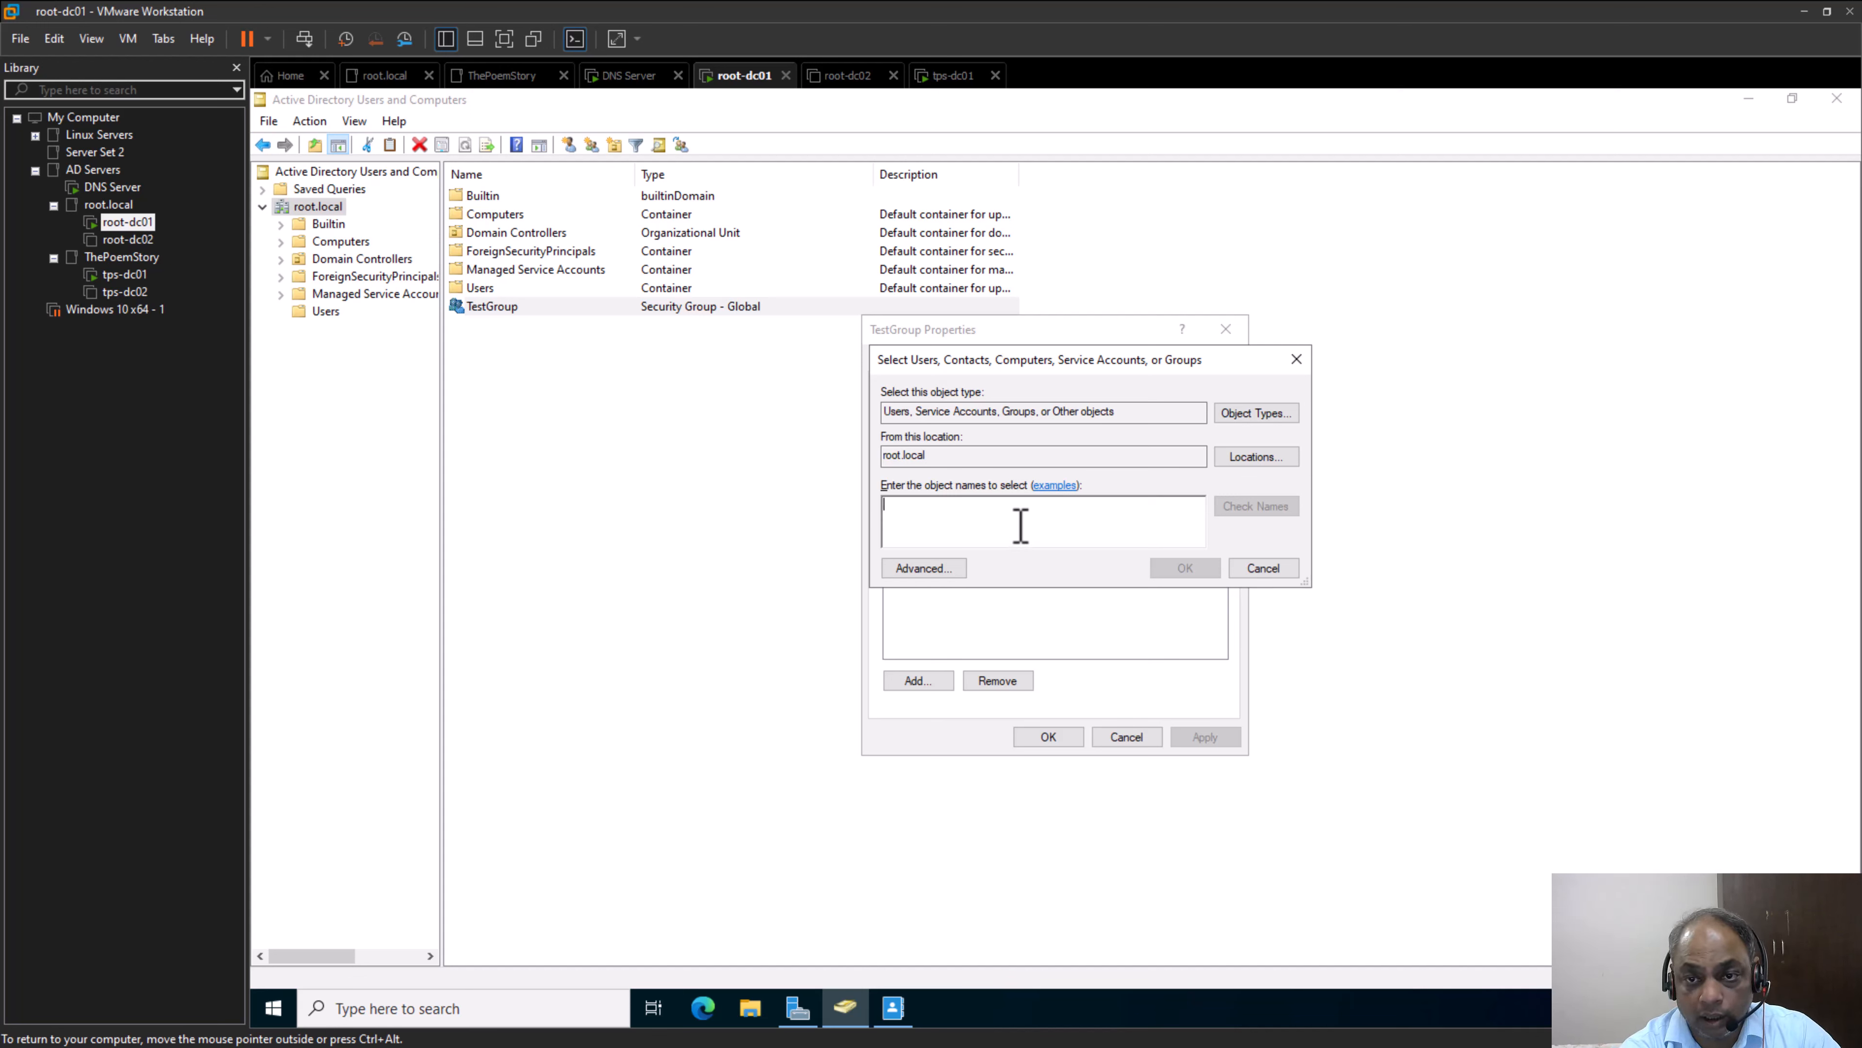
left_click(1286, 568)
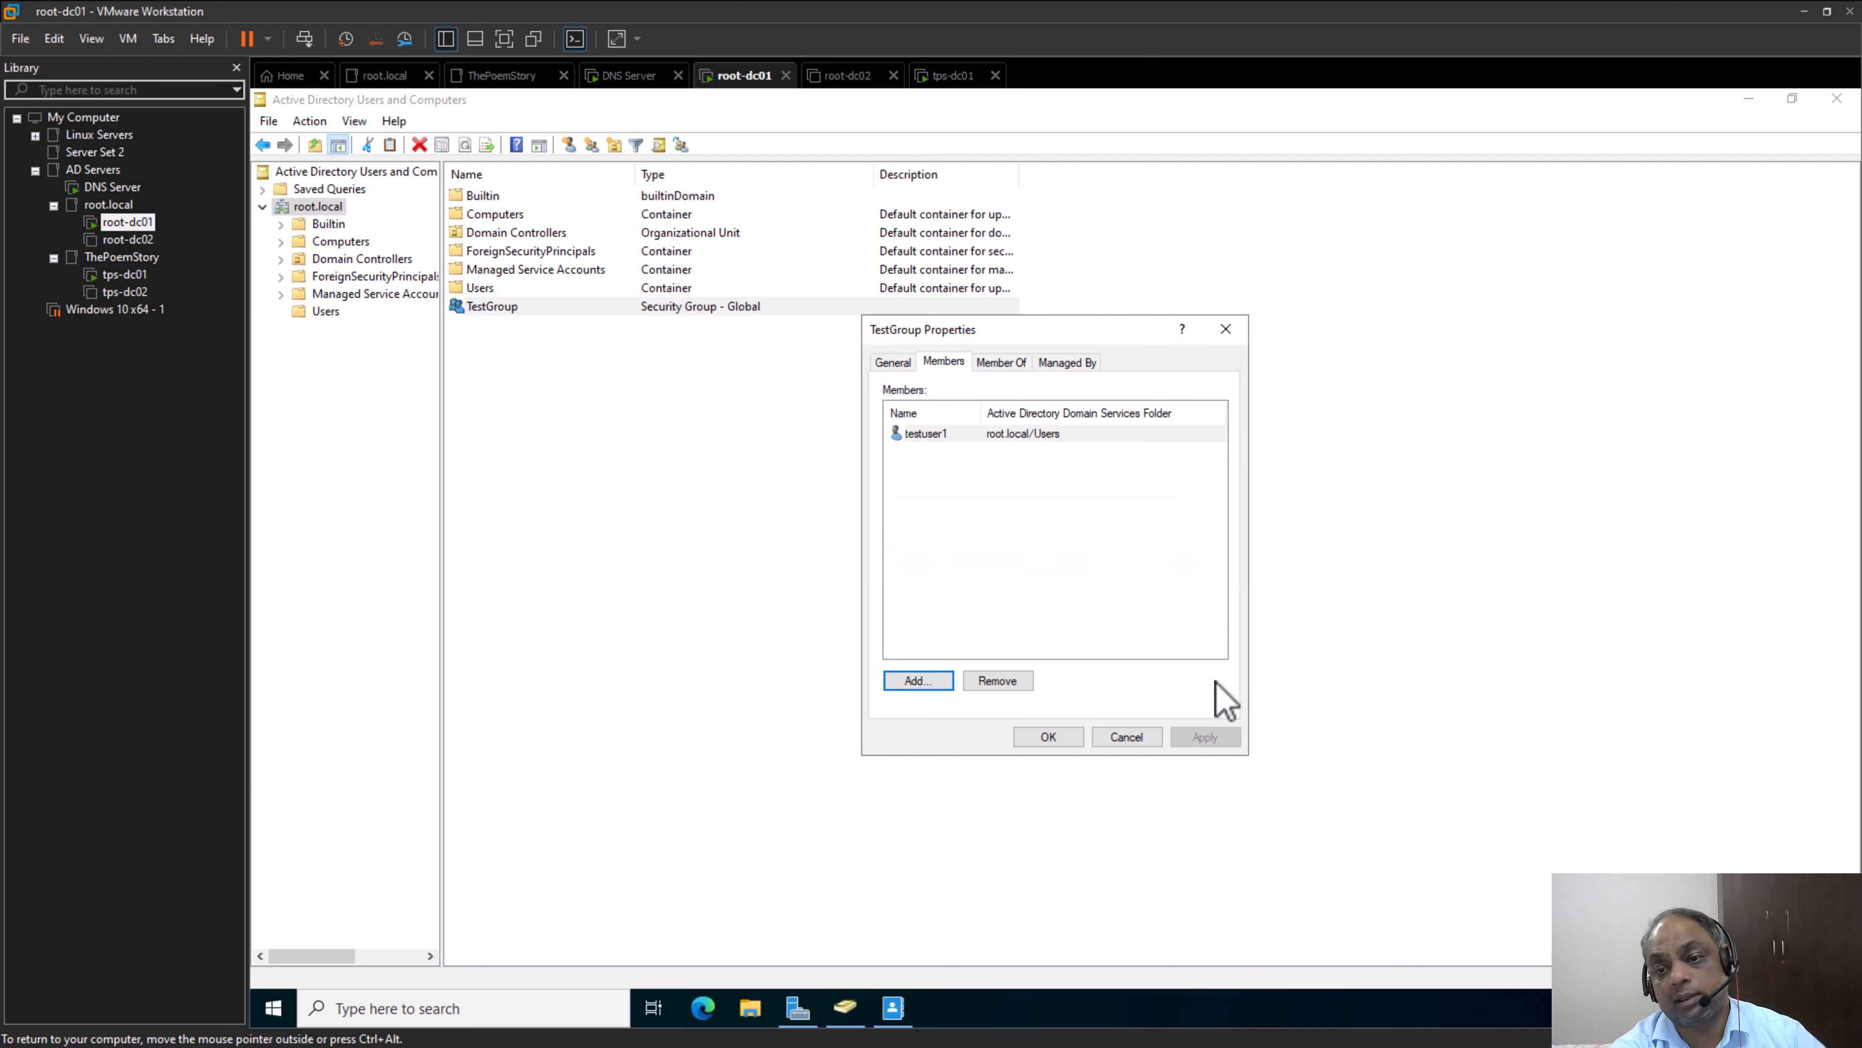
left_click(1070, 736)
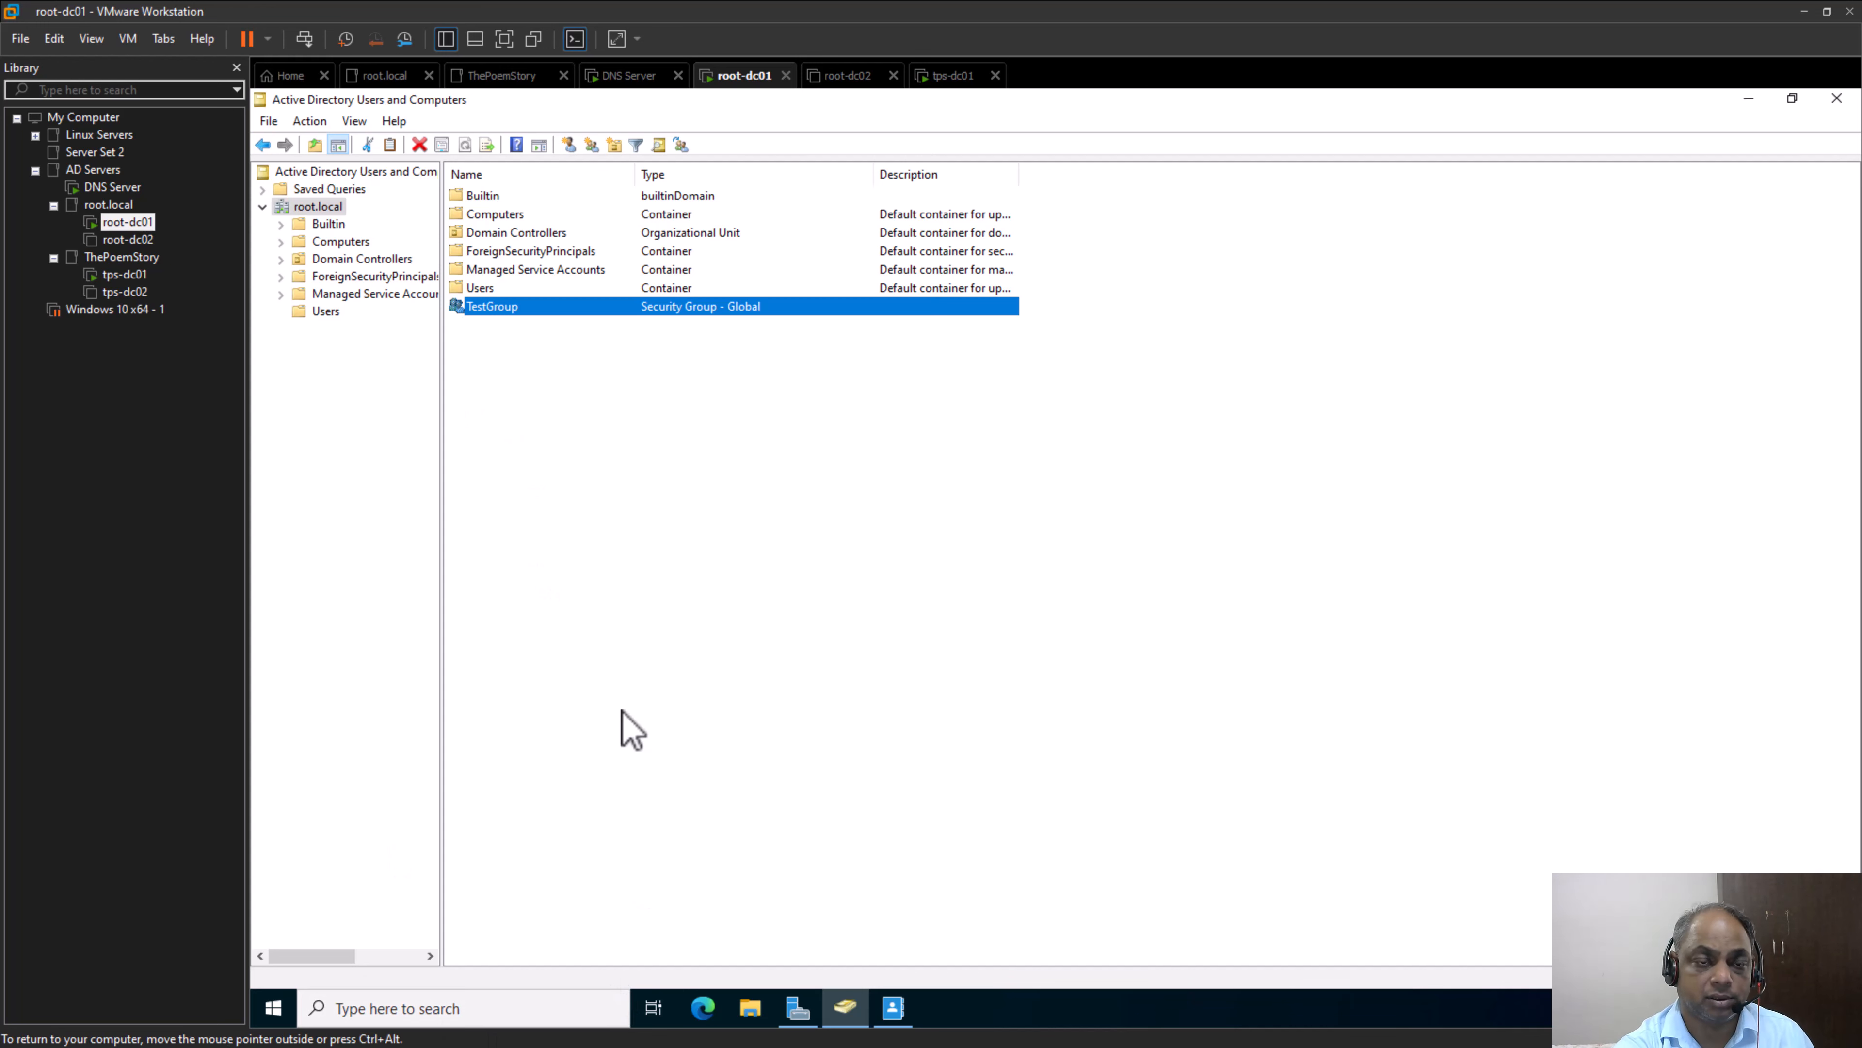
Review the group memberships of testuser1, located in the Users container, through the account's properties
left_click(325, 313)
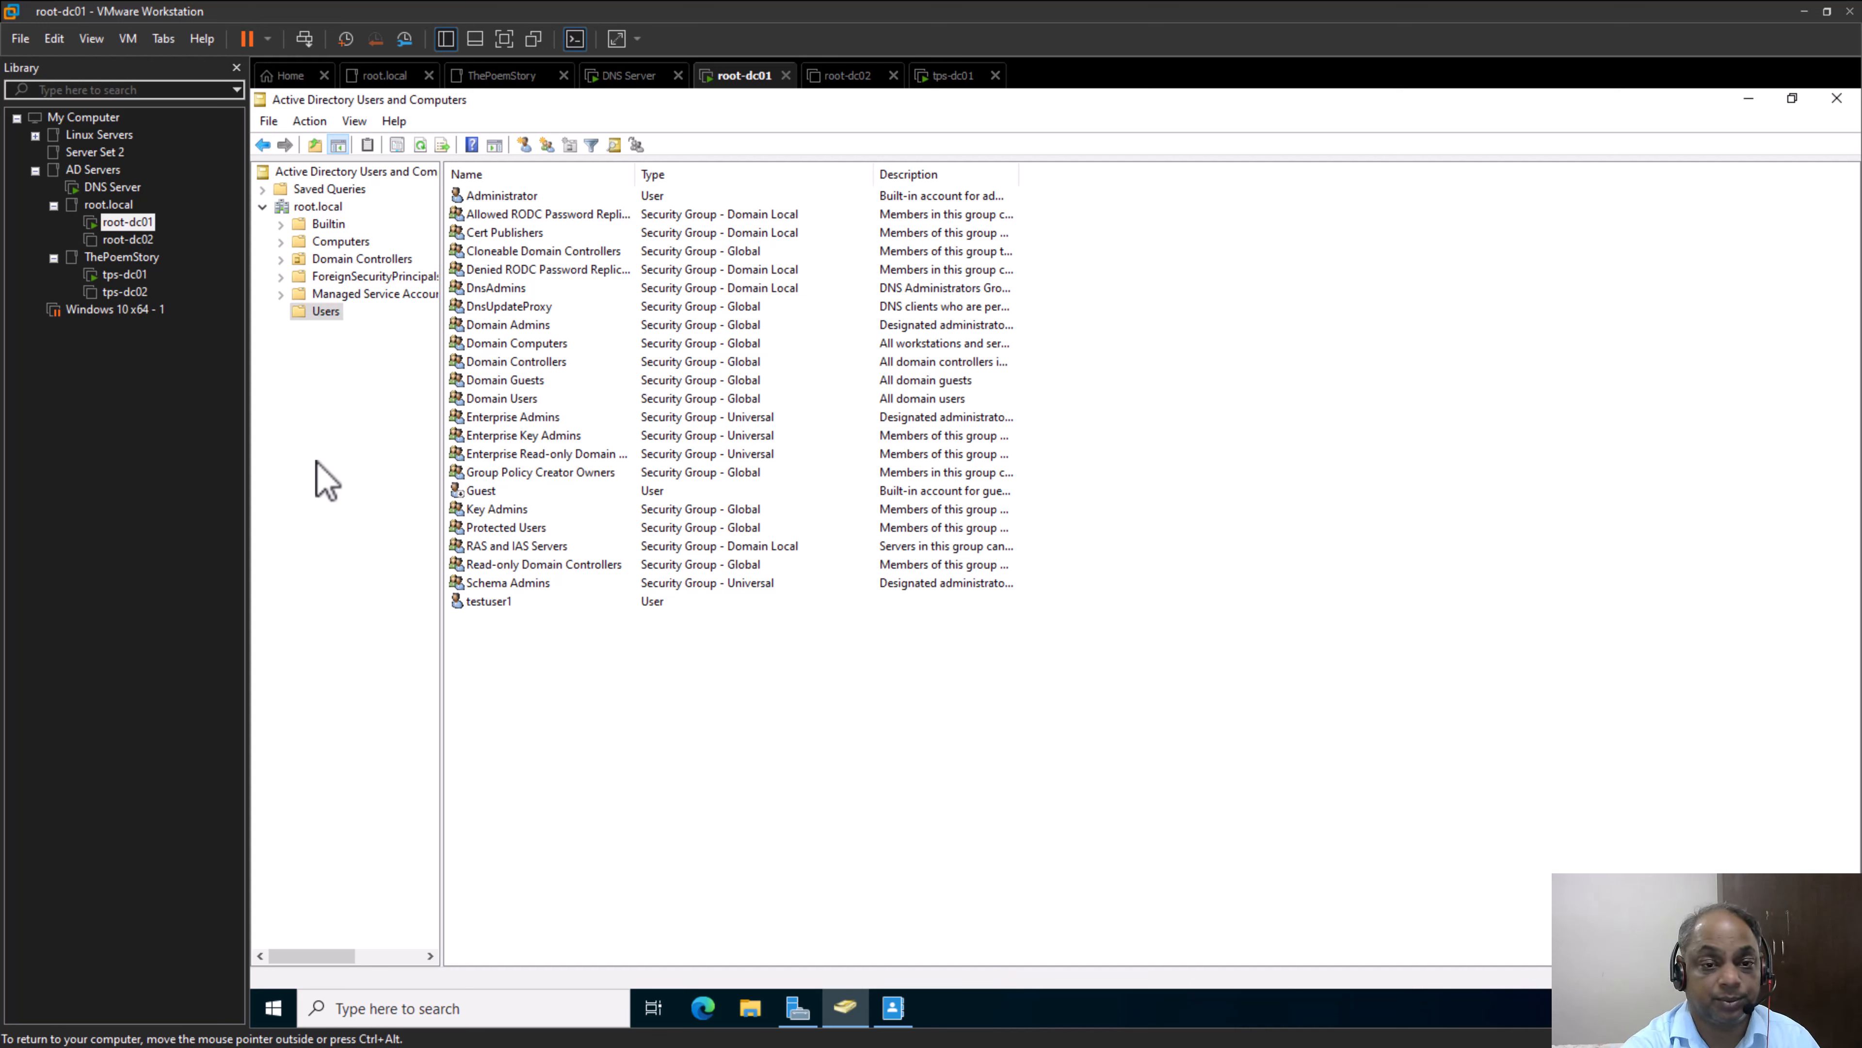
left_click(506, 603)
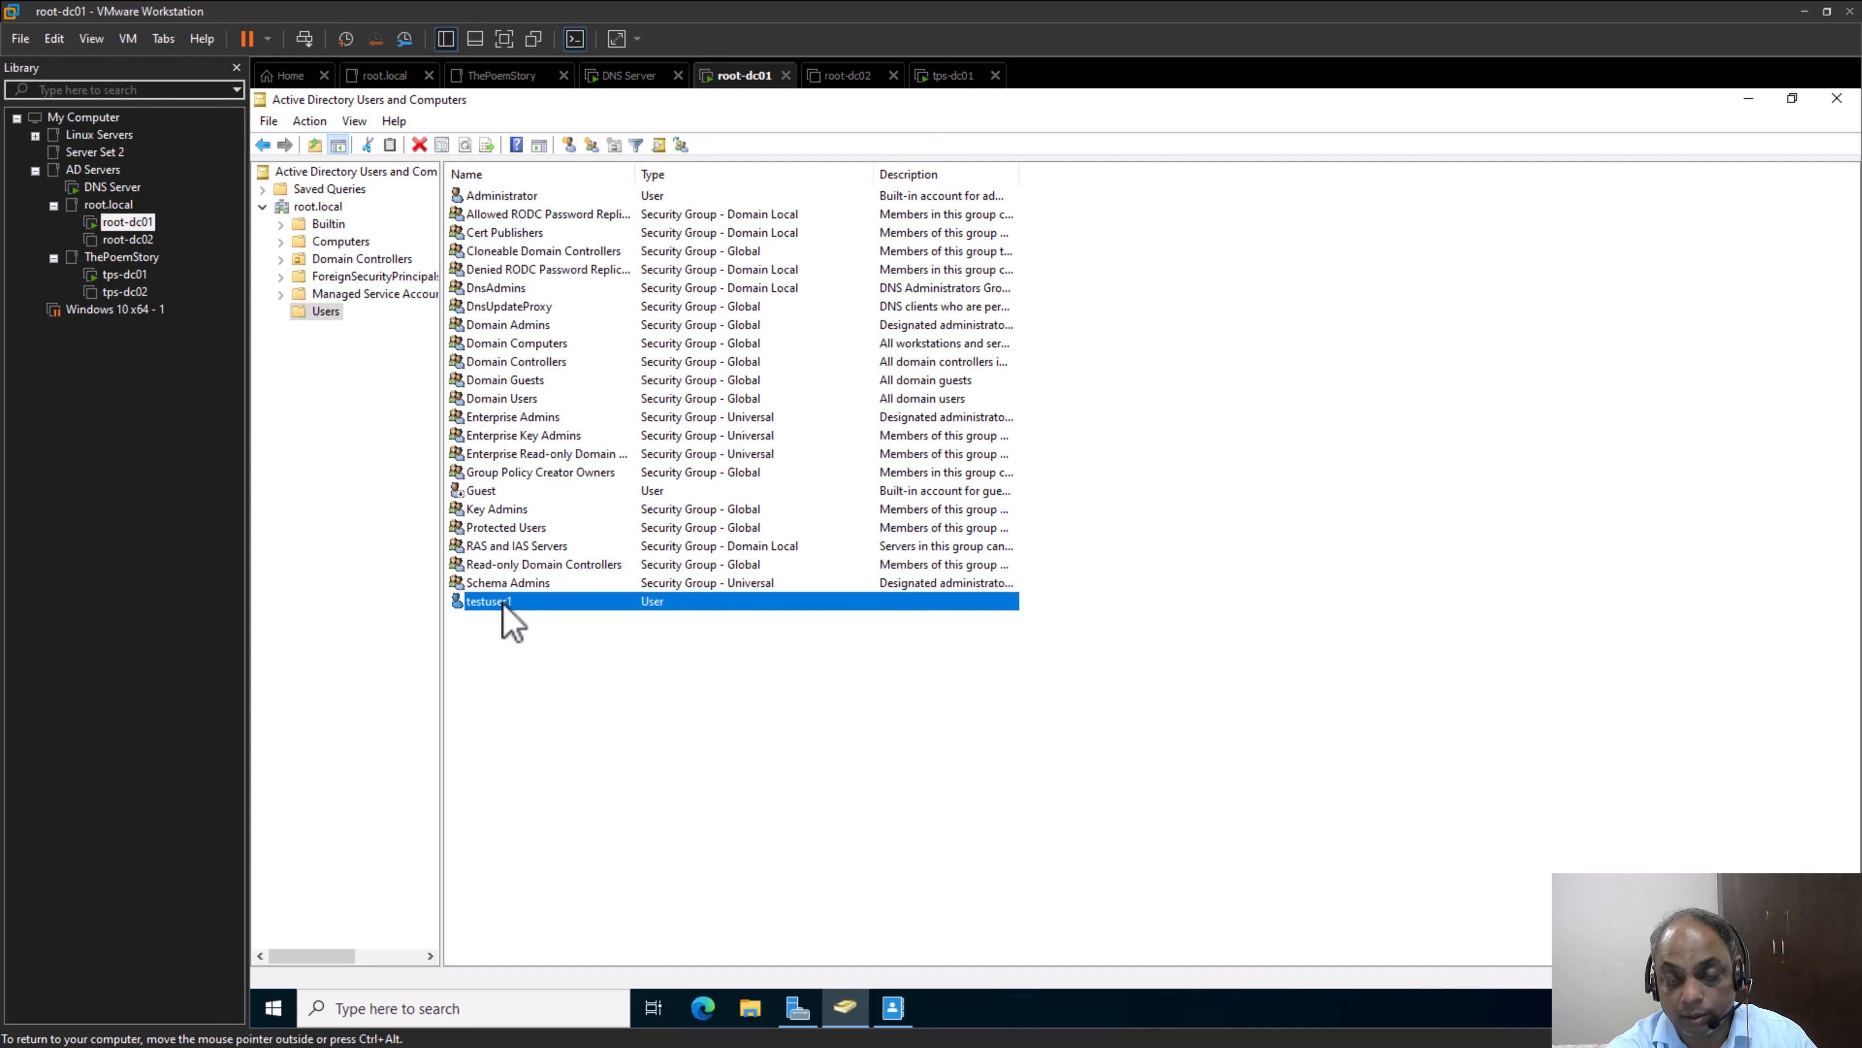
right_click(504, 606)
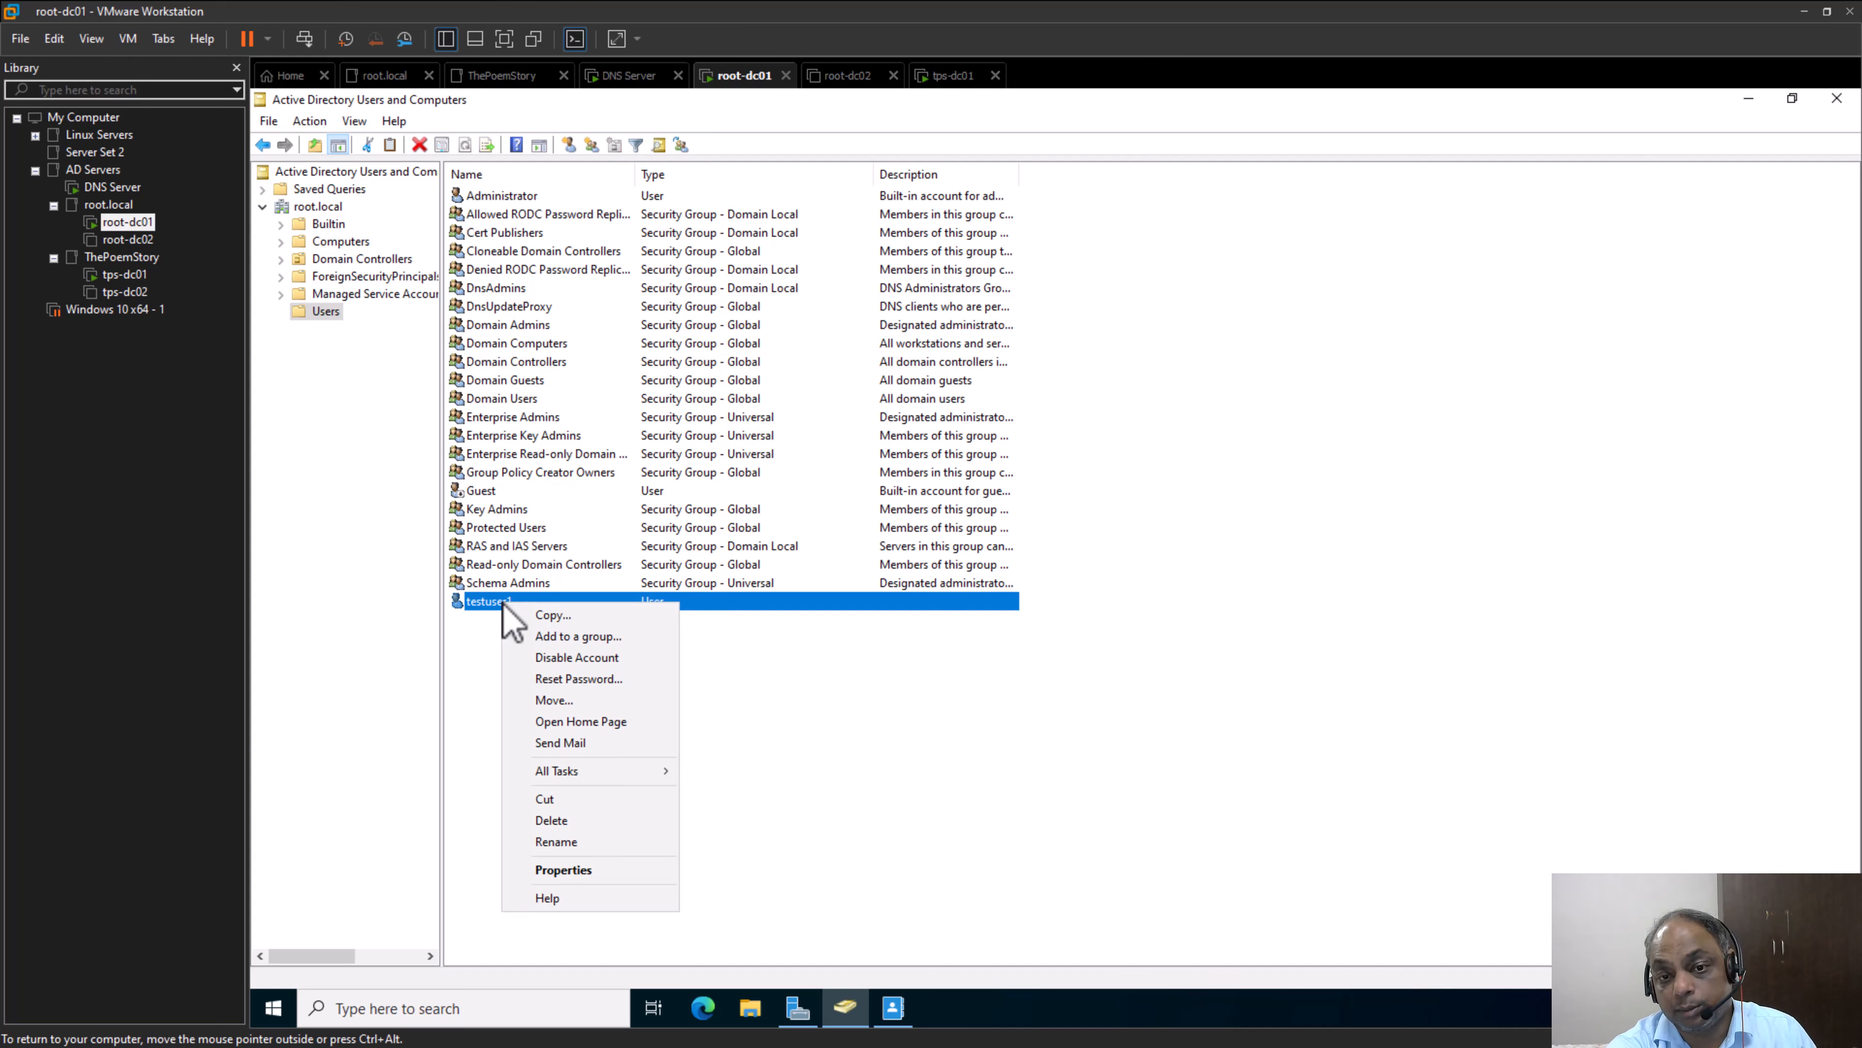
left_click(619, 871)
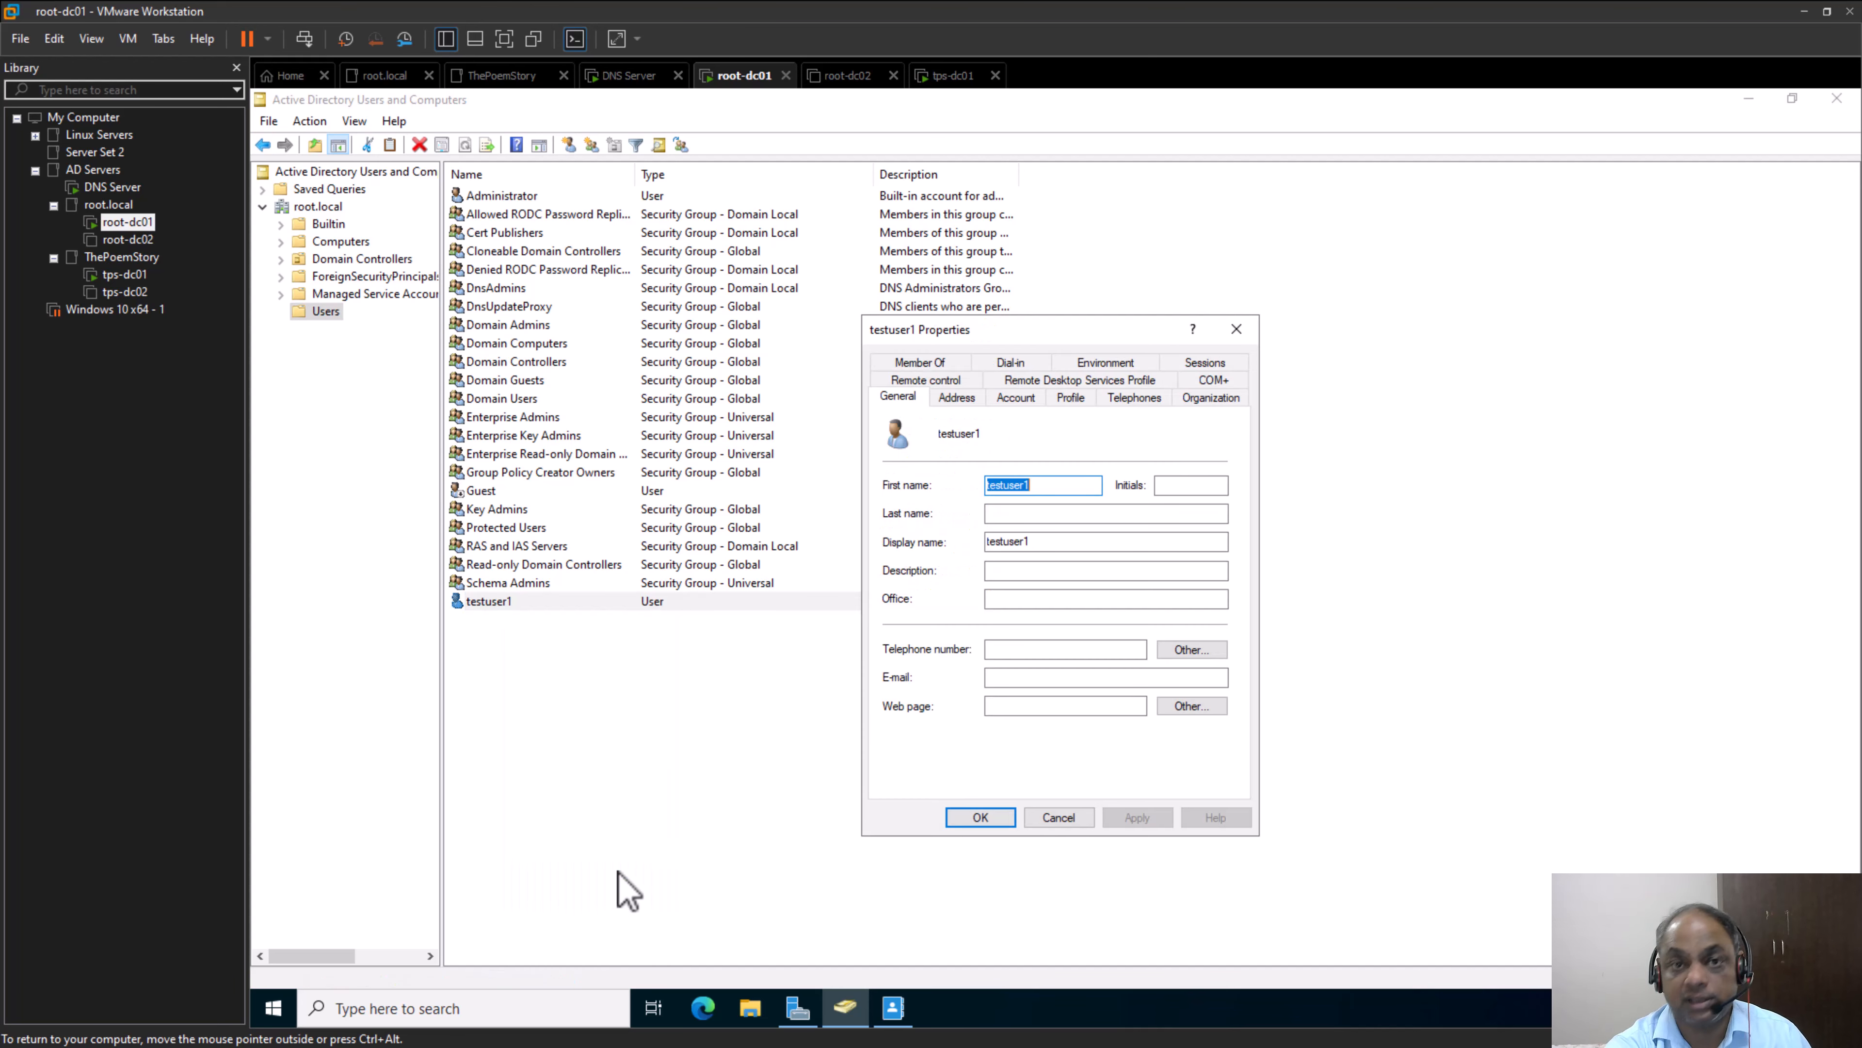
left_click(944, 365)
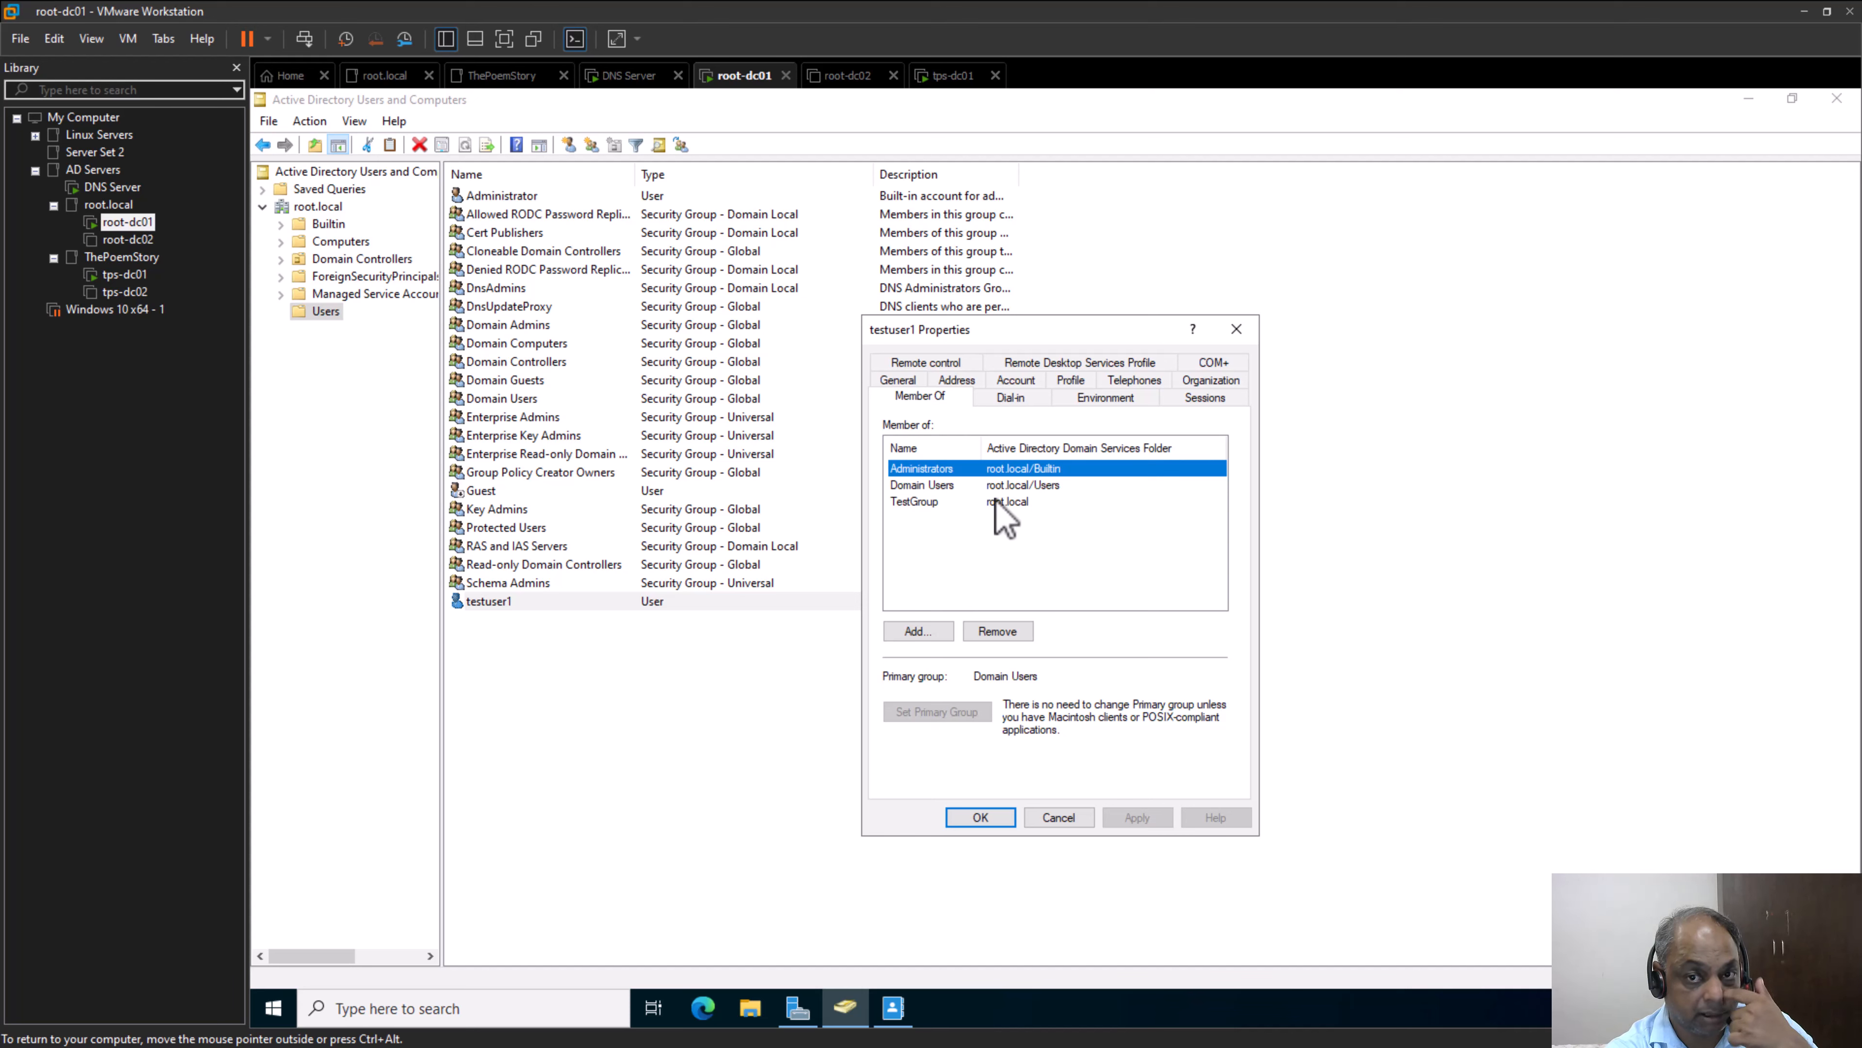
Try to add the Administrators group to testuser1's group memberships, resolving the name from "admi"
left_click(929, 631)
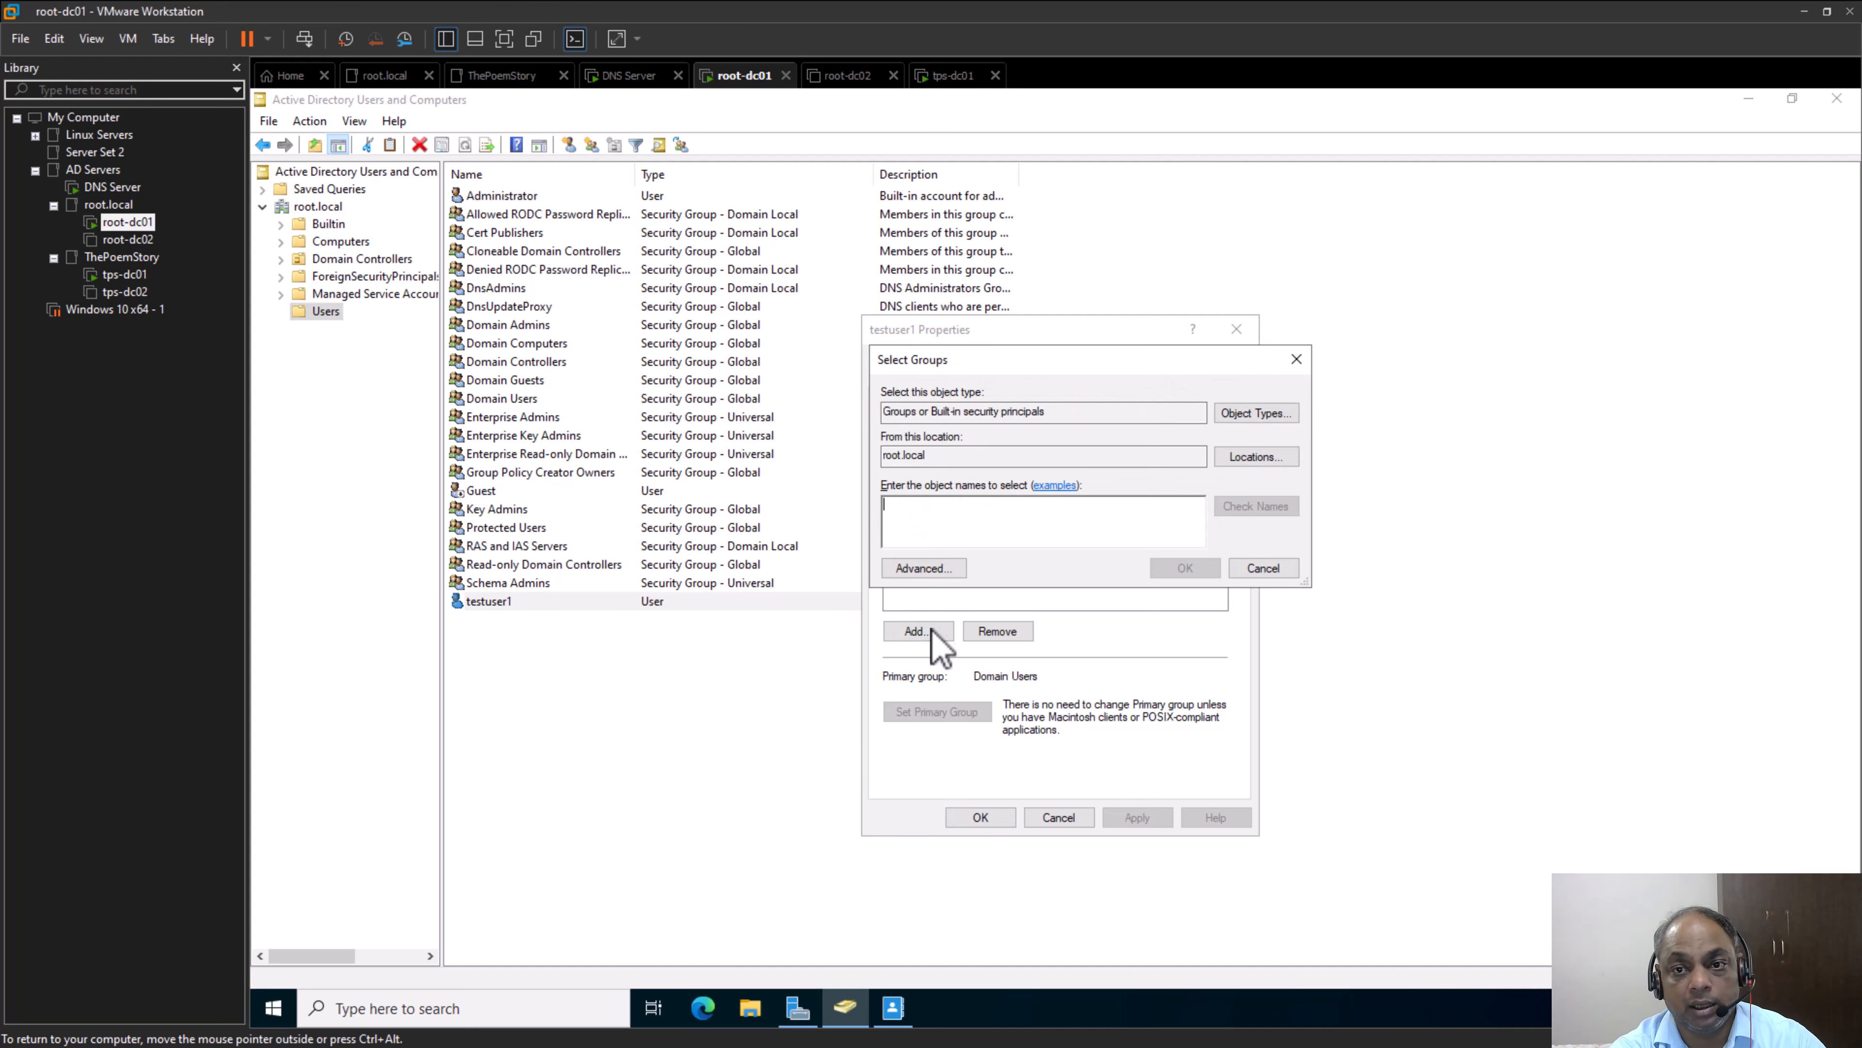
type("admini")
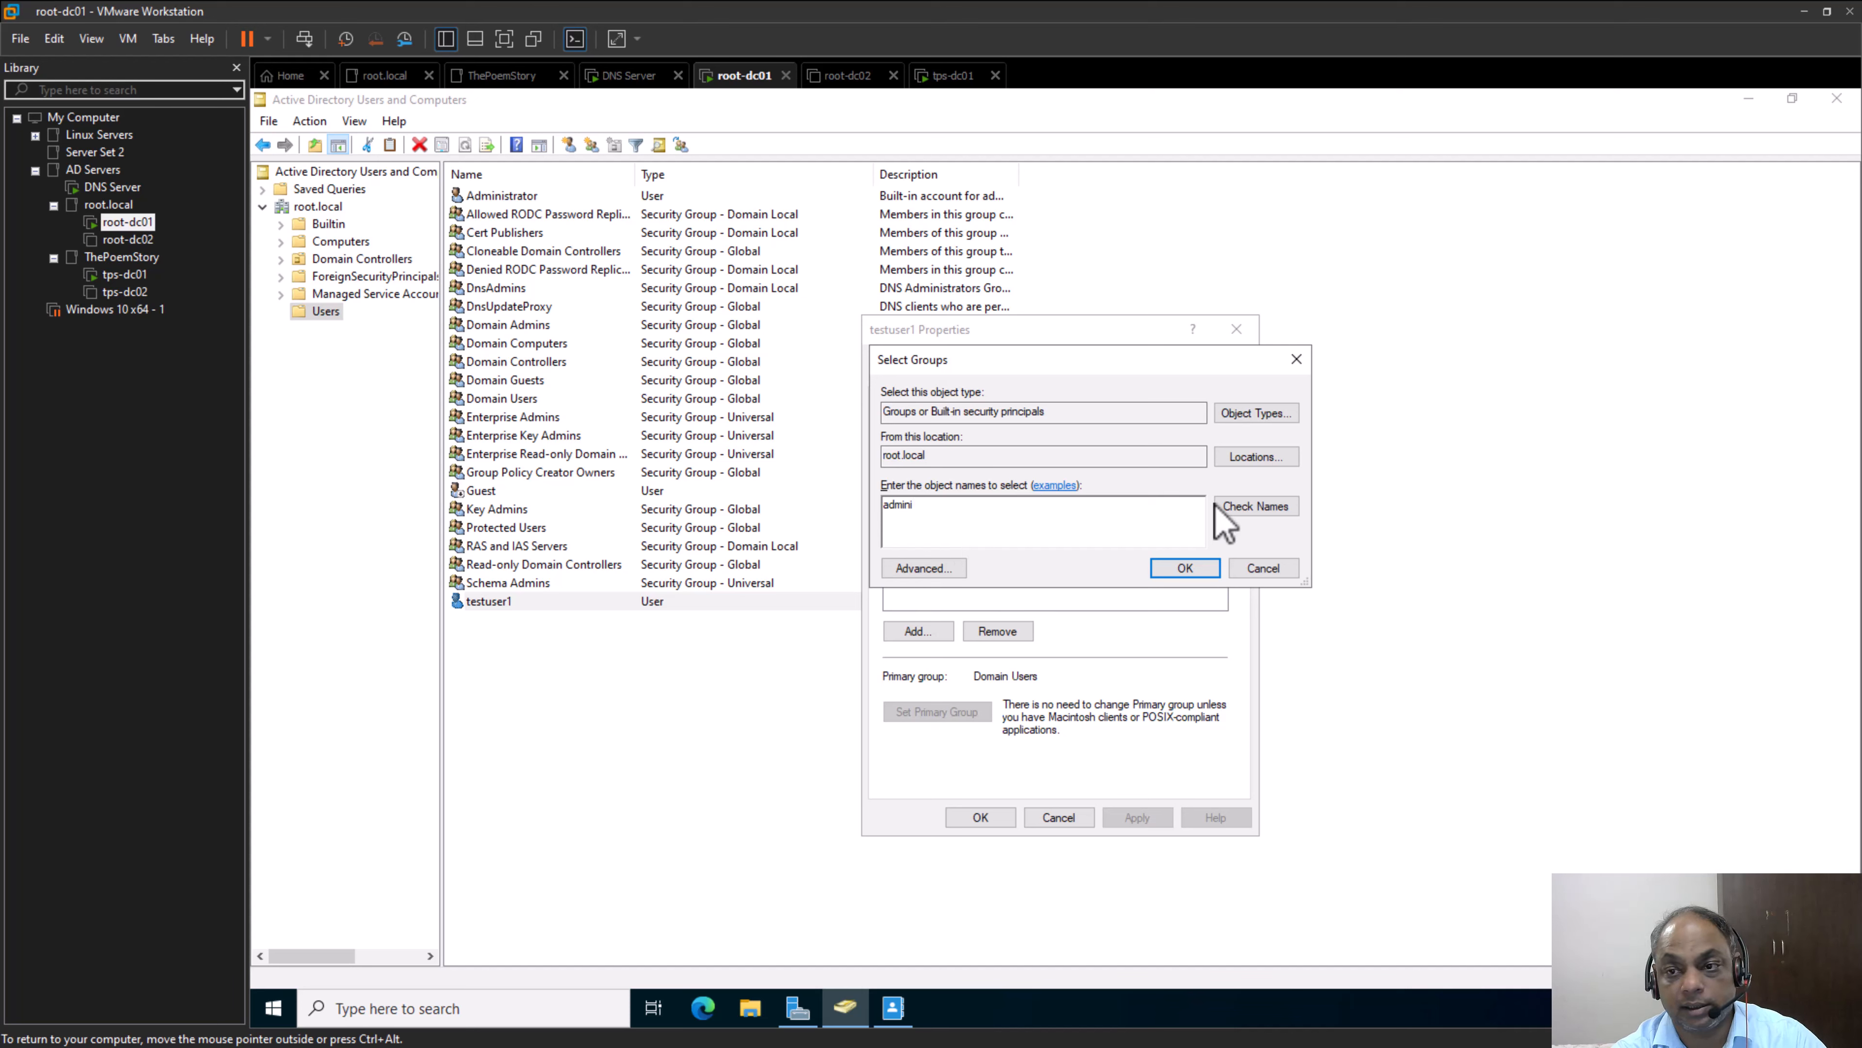
left_click(1246, 508)
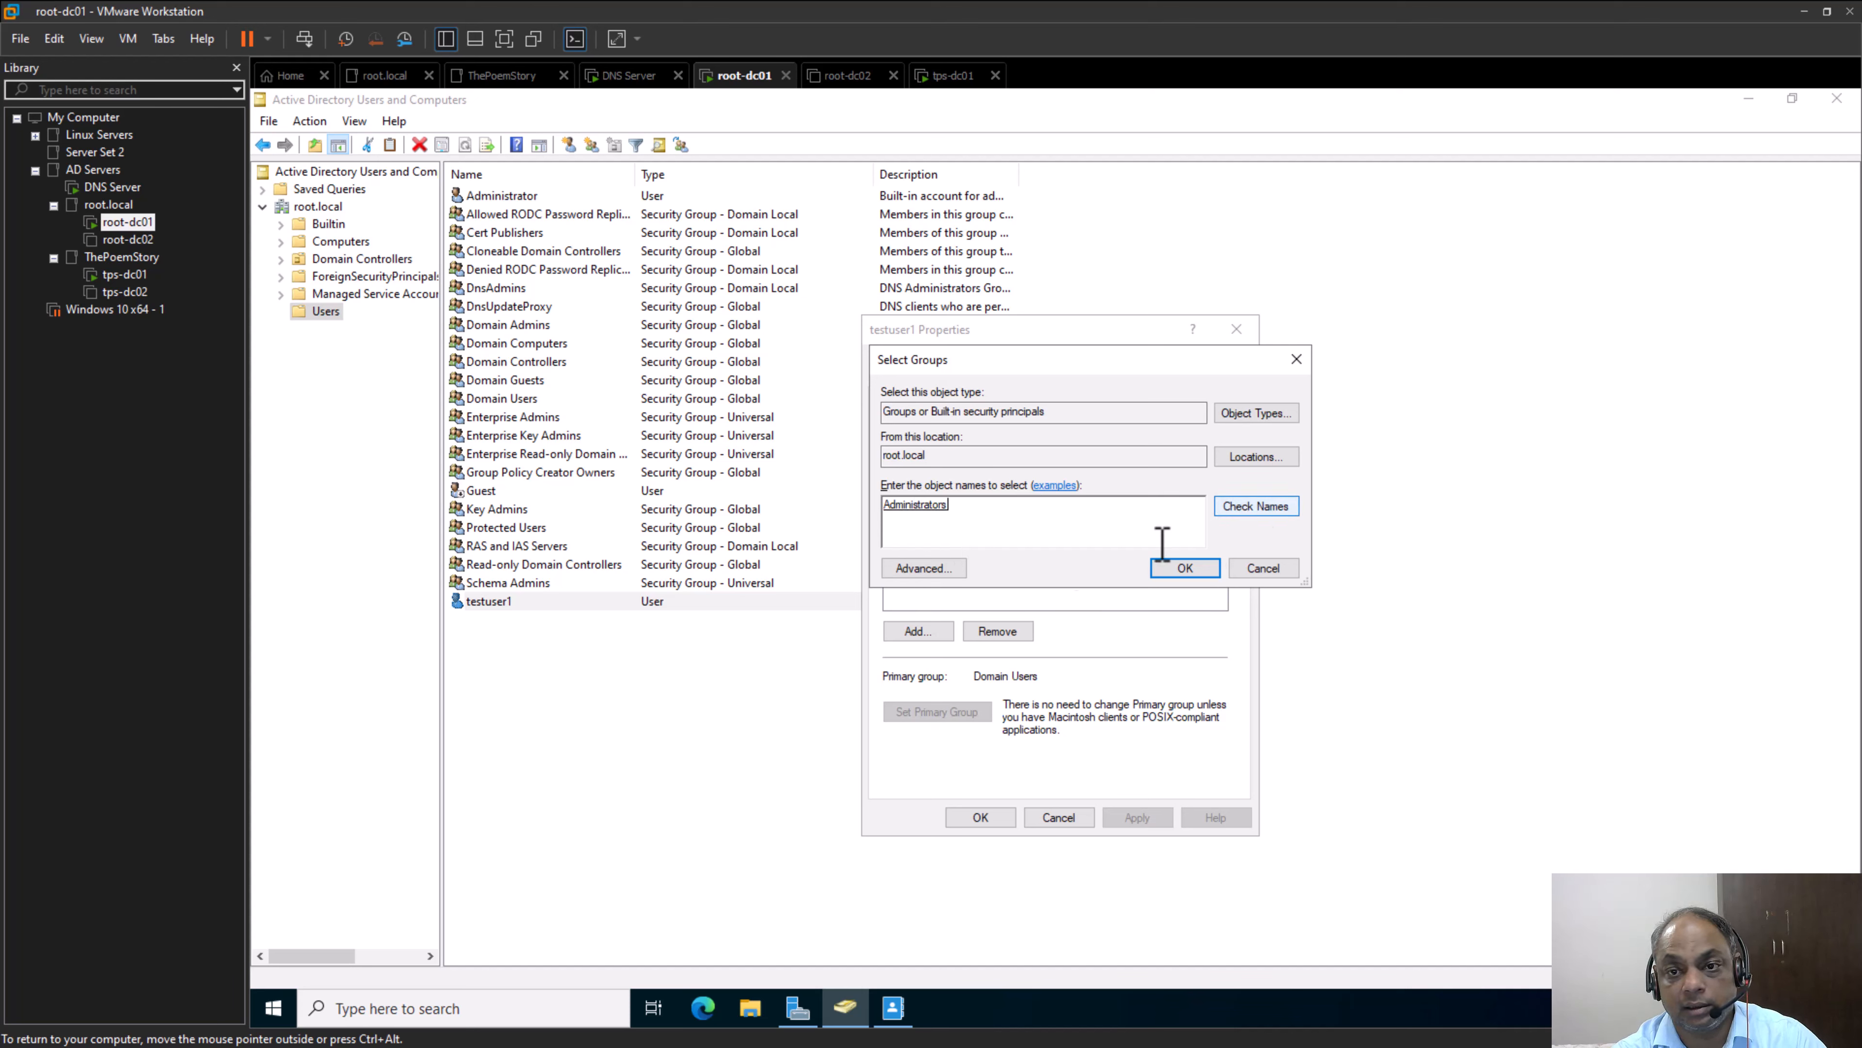
left_click(1185, 568)
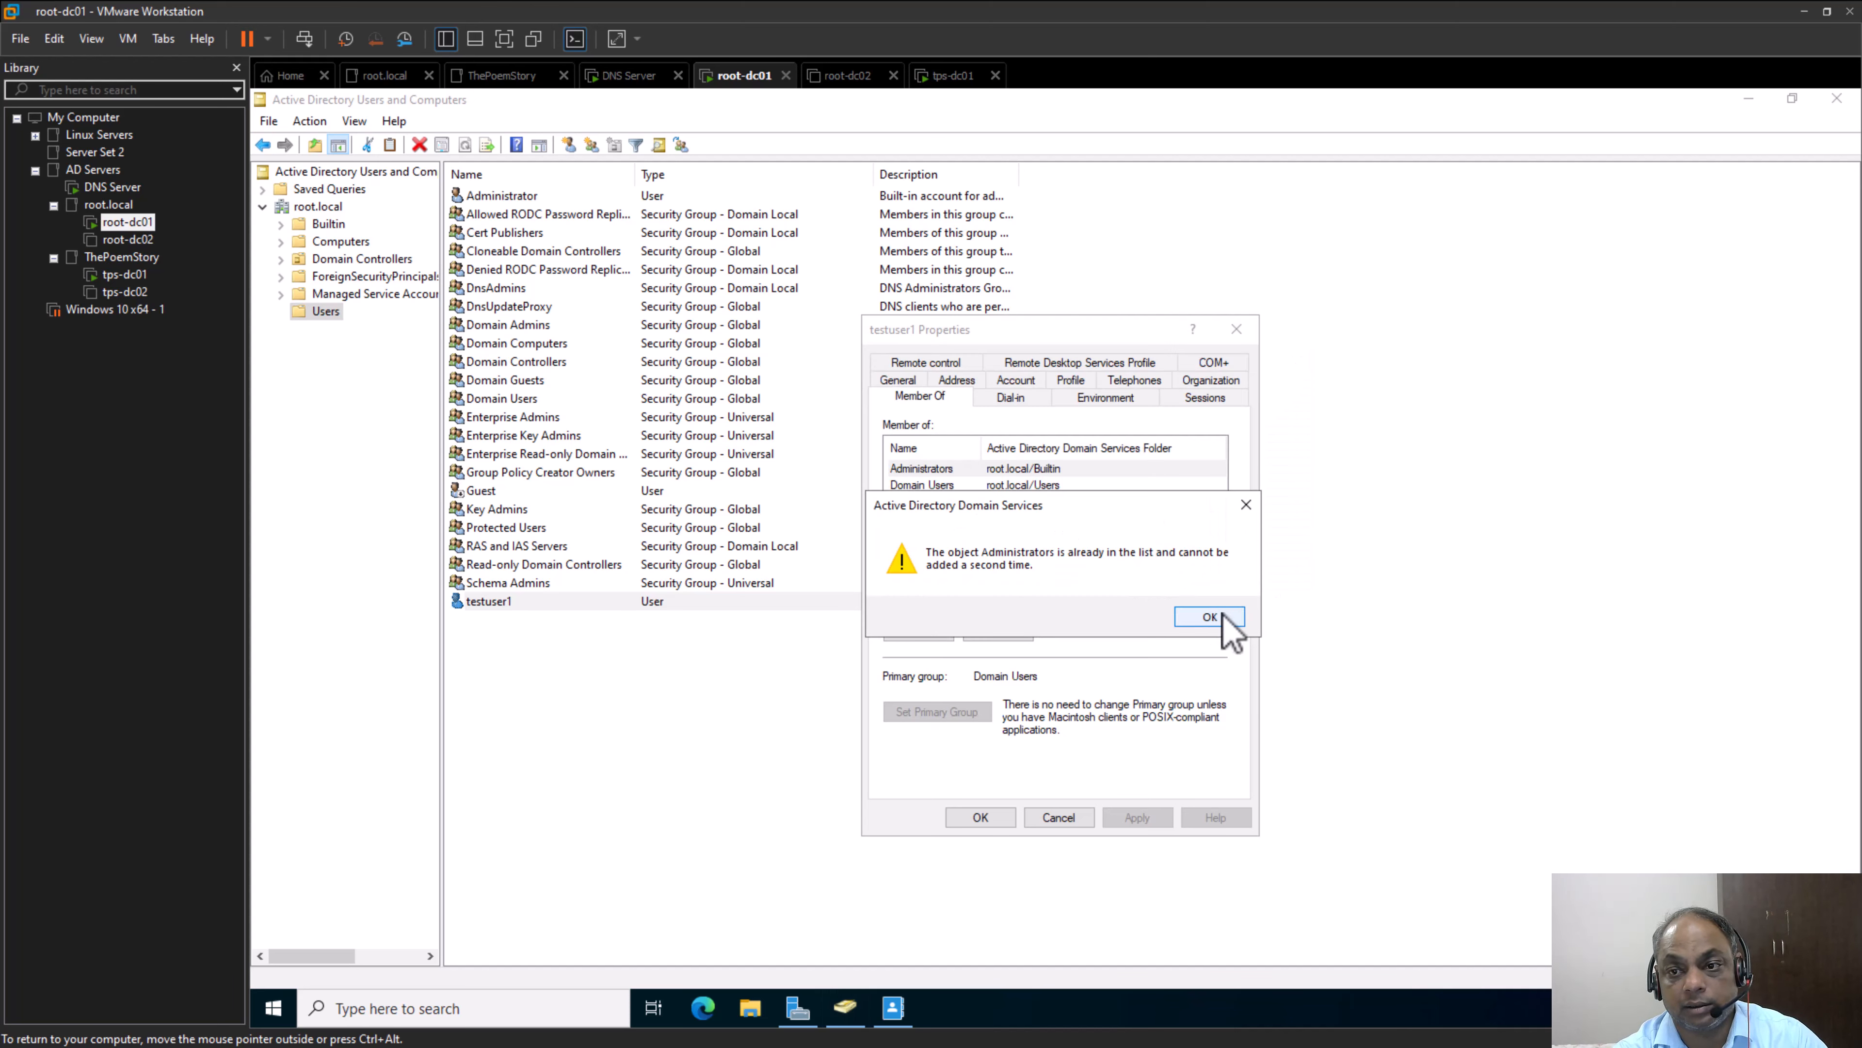
left_click(1220, 617)
Try to add TestGroup to testuser1's group memberships, then apply and close the account's properties
left_click(924, 632)
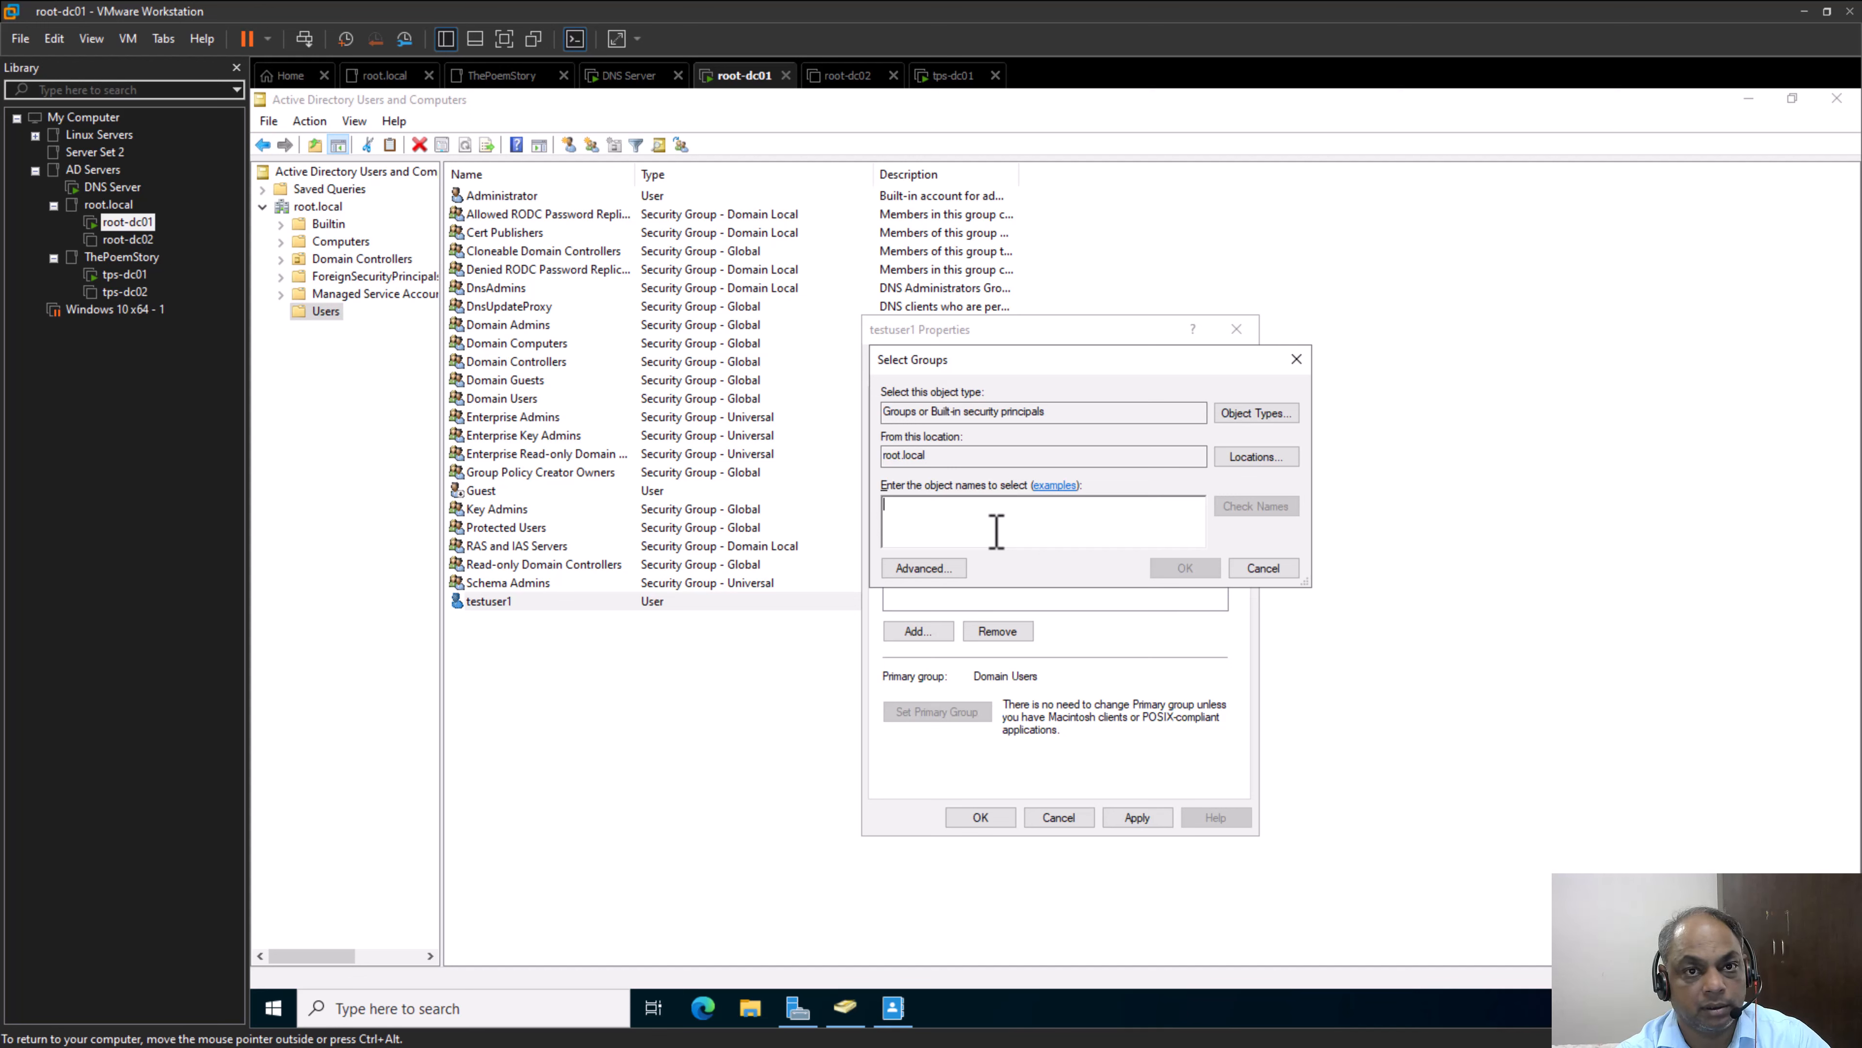
type("test")
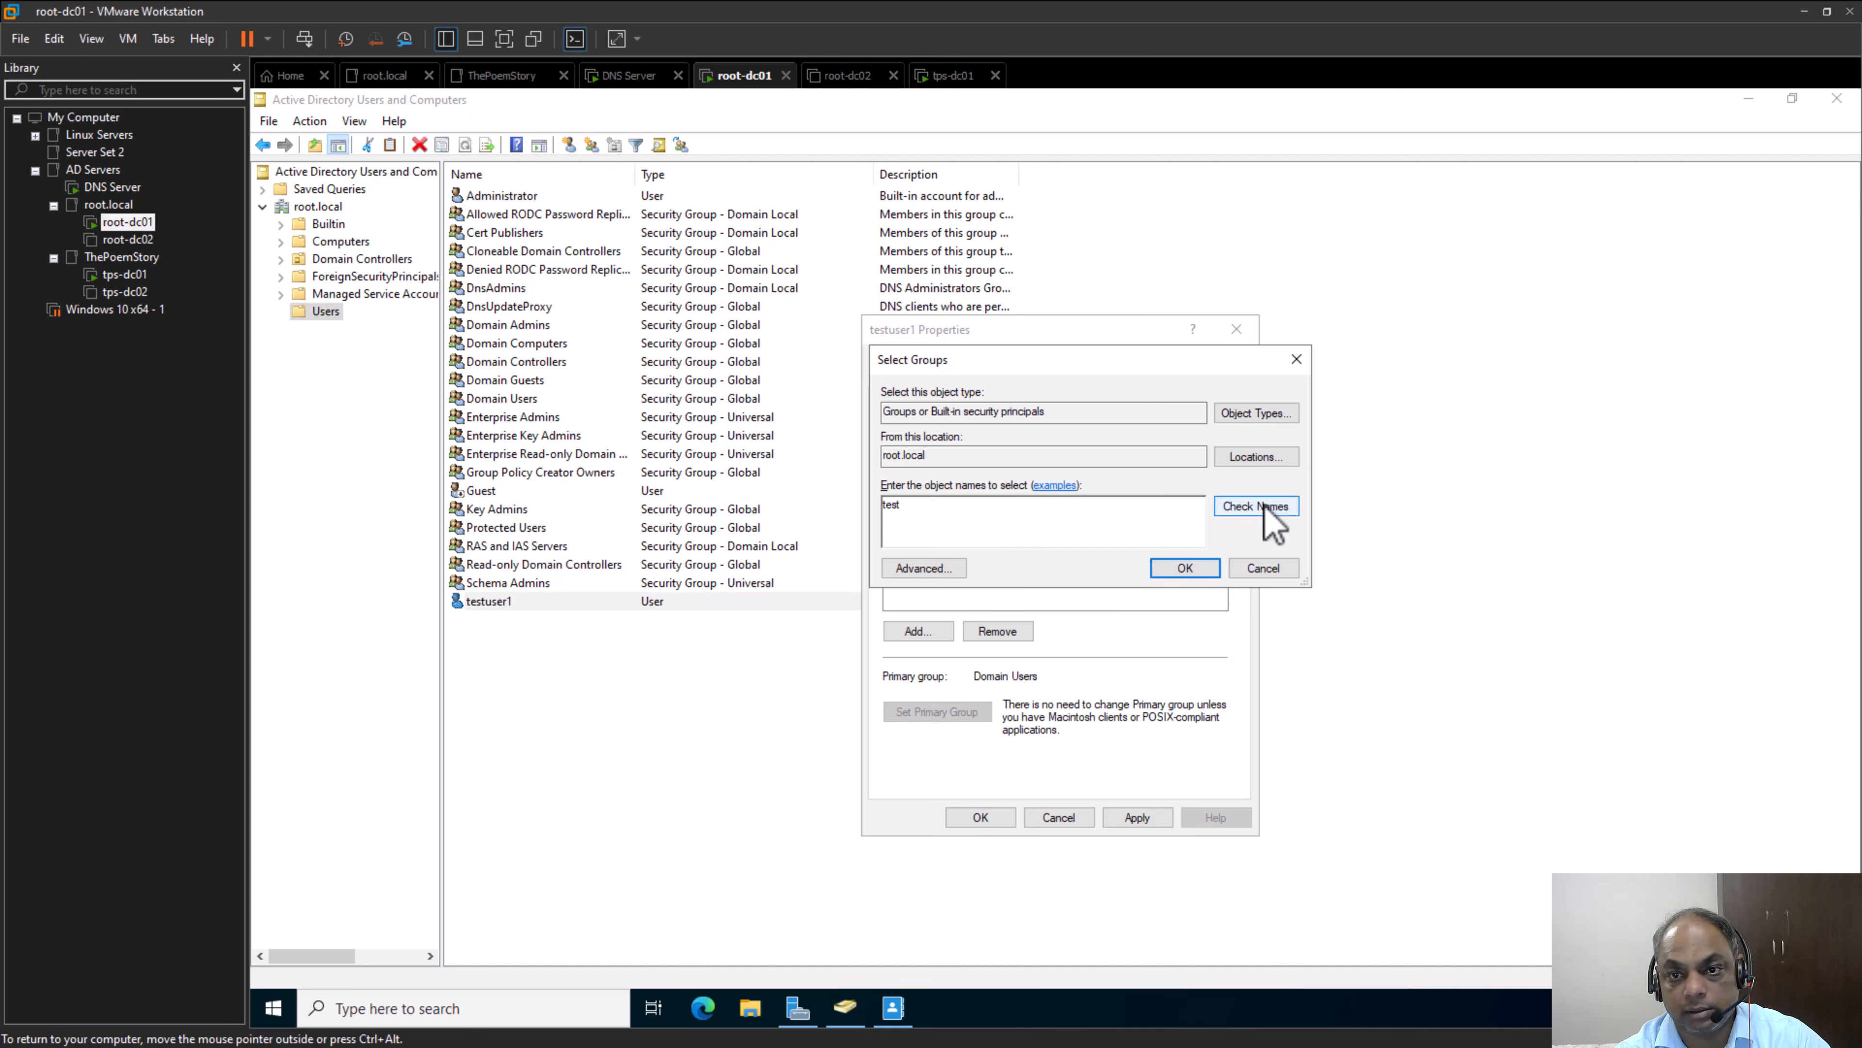
left_click(1265, 512)
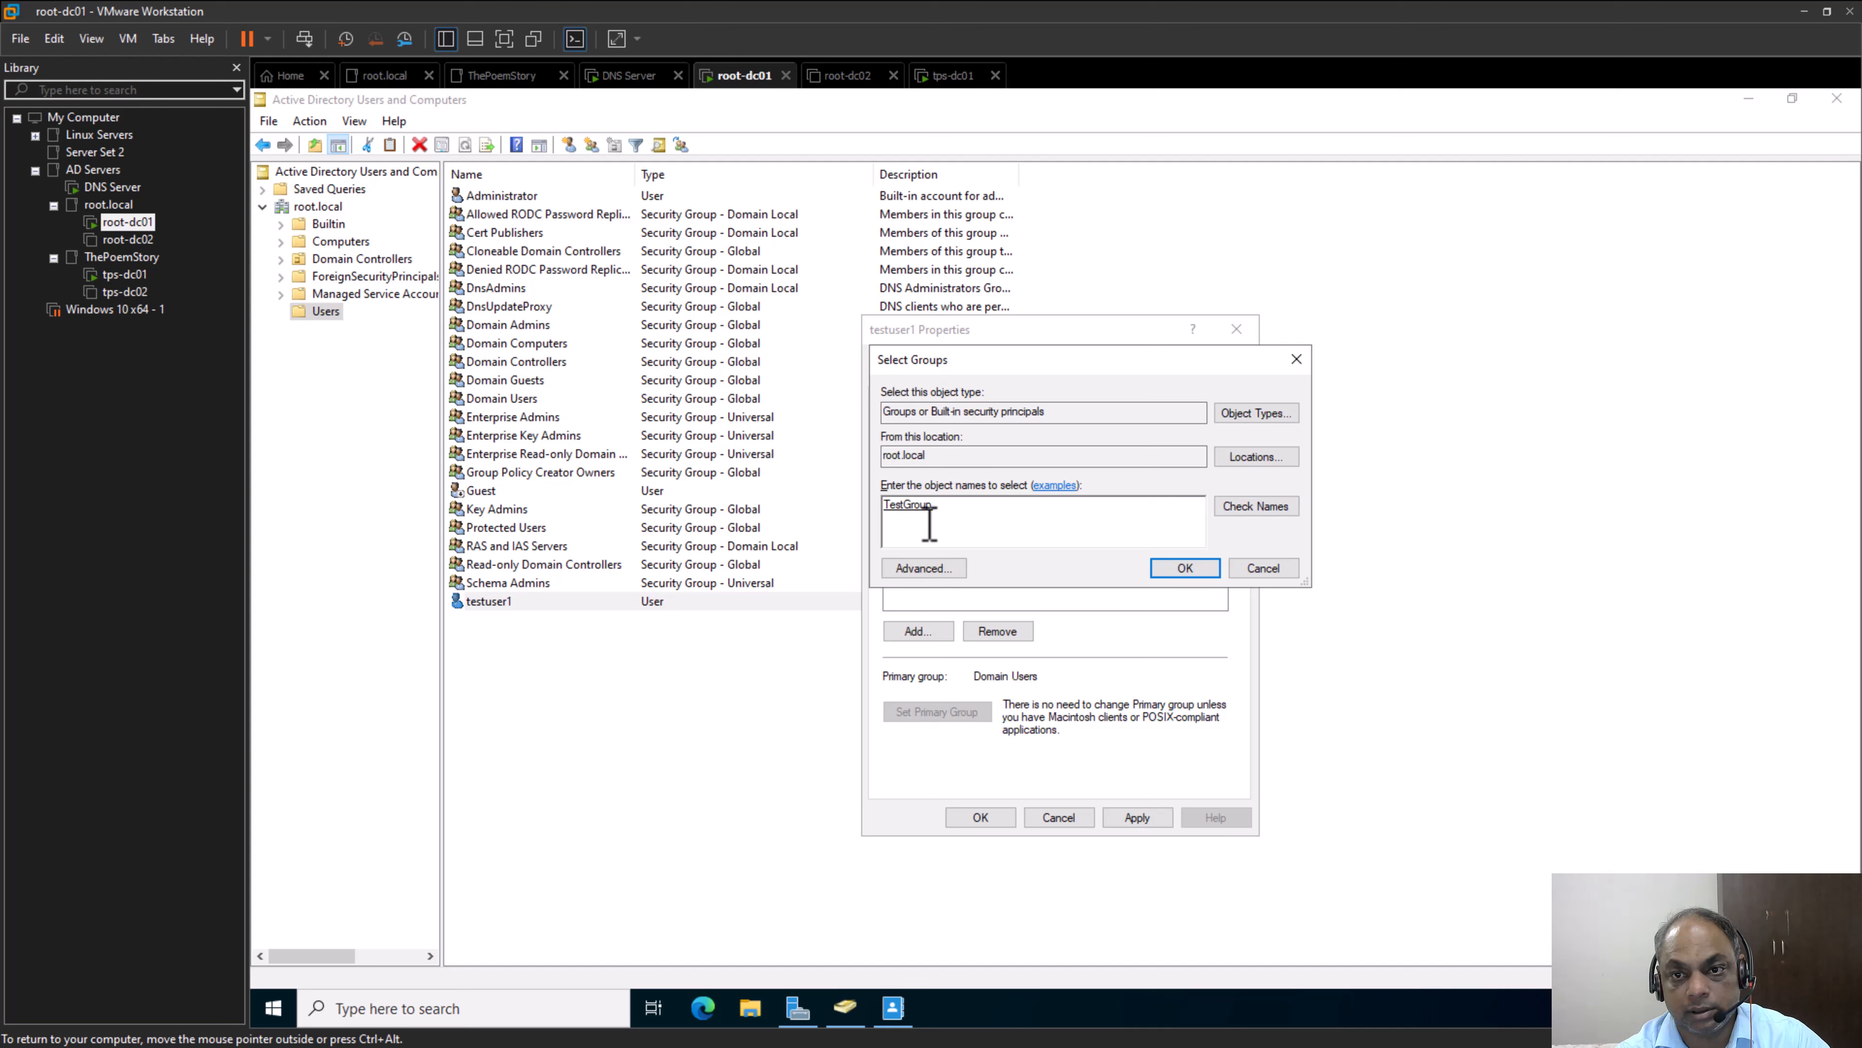
left_click(1211, 573)
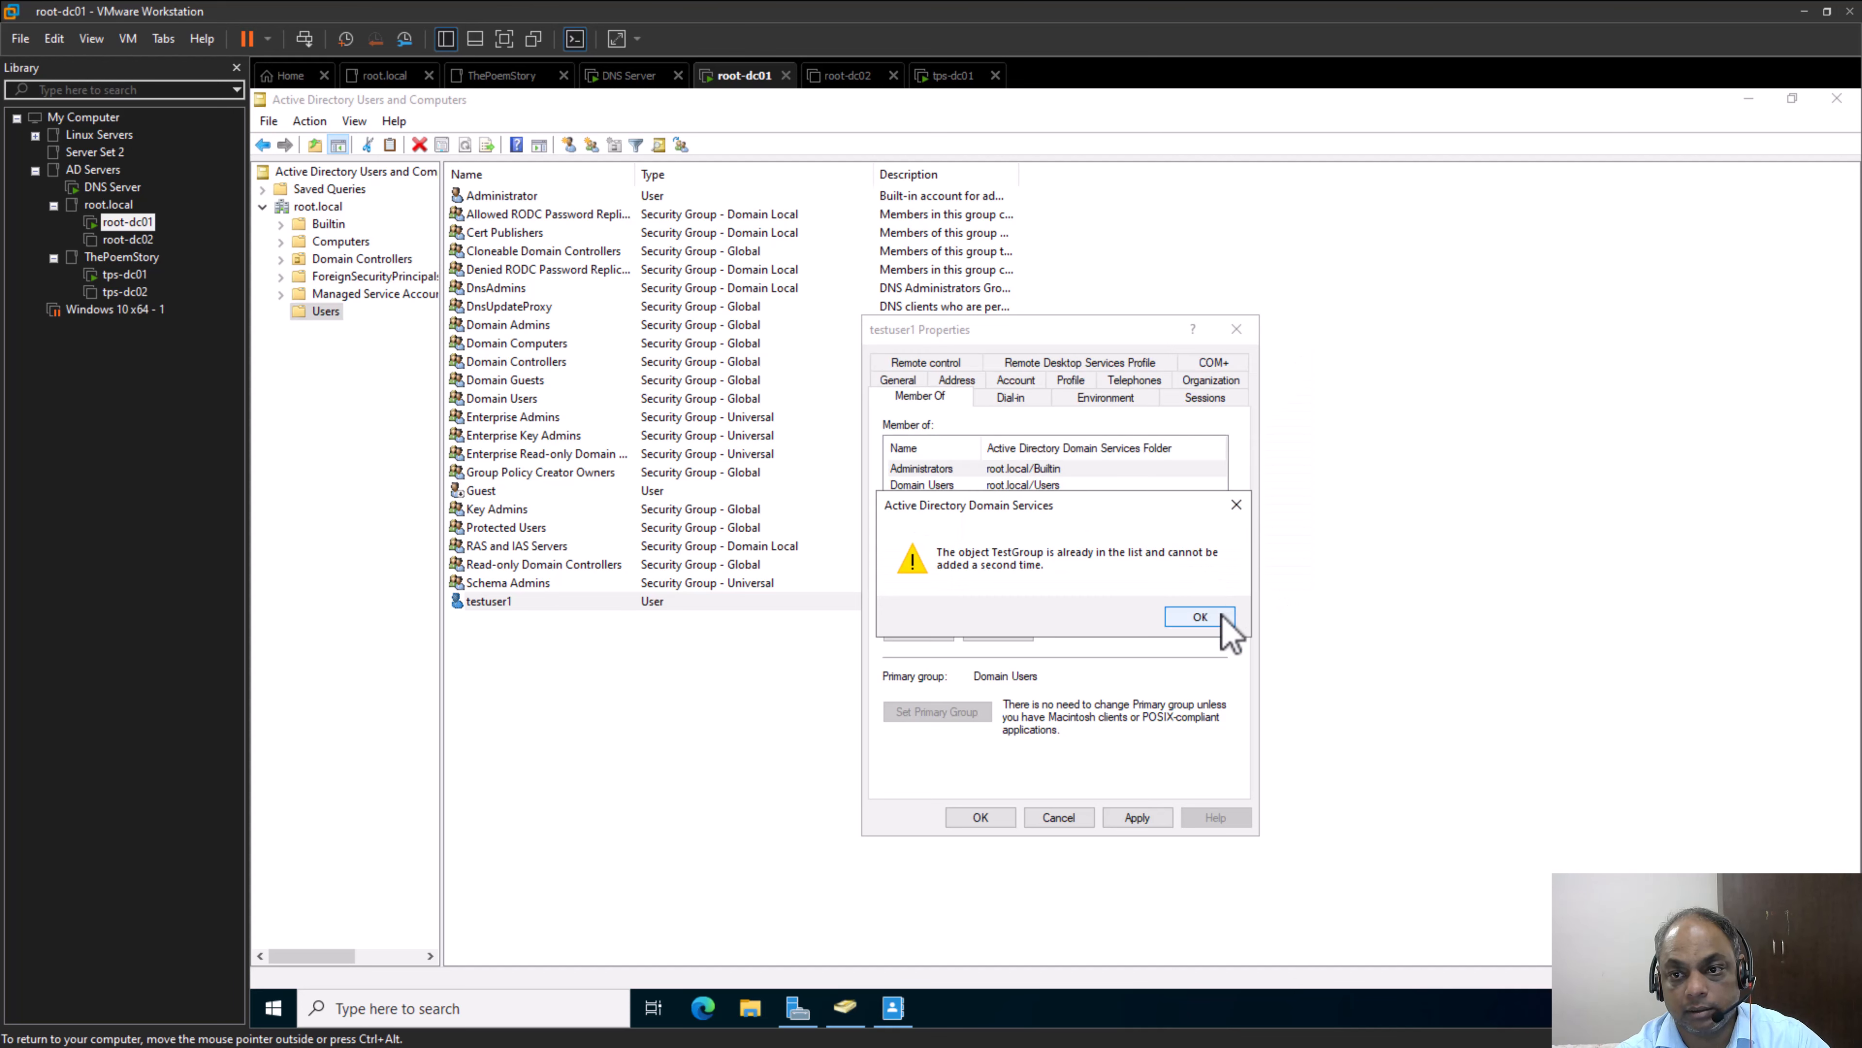
left_click(1221, 615)
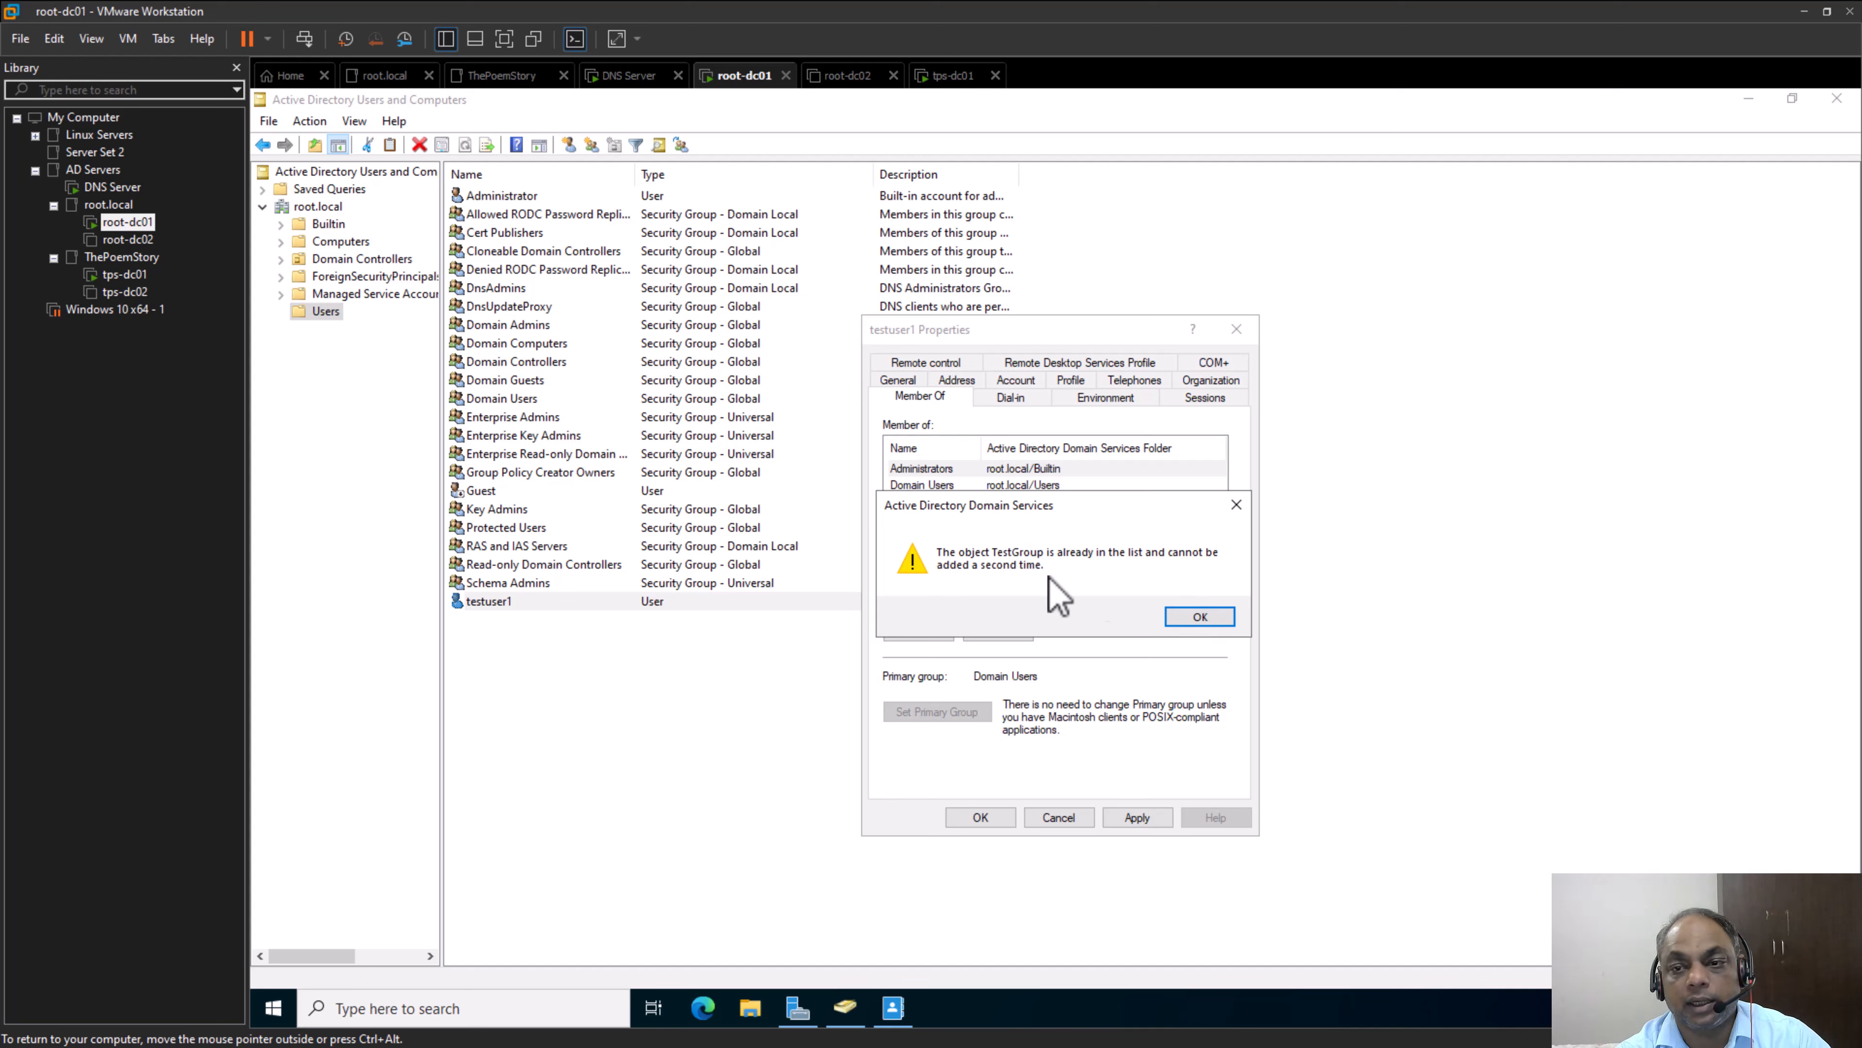
left_click(1217, 618)
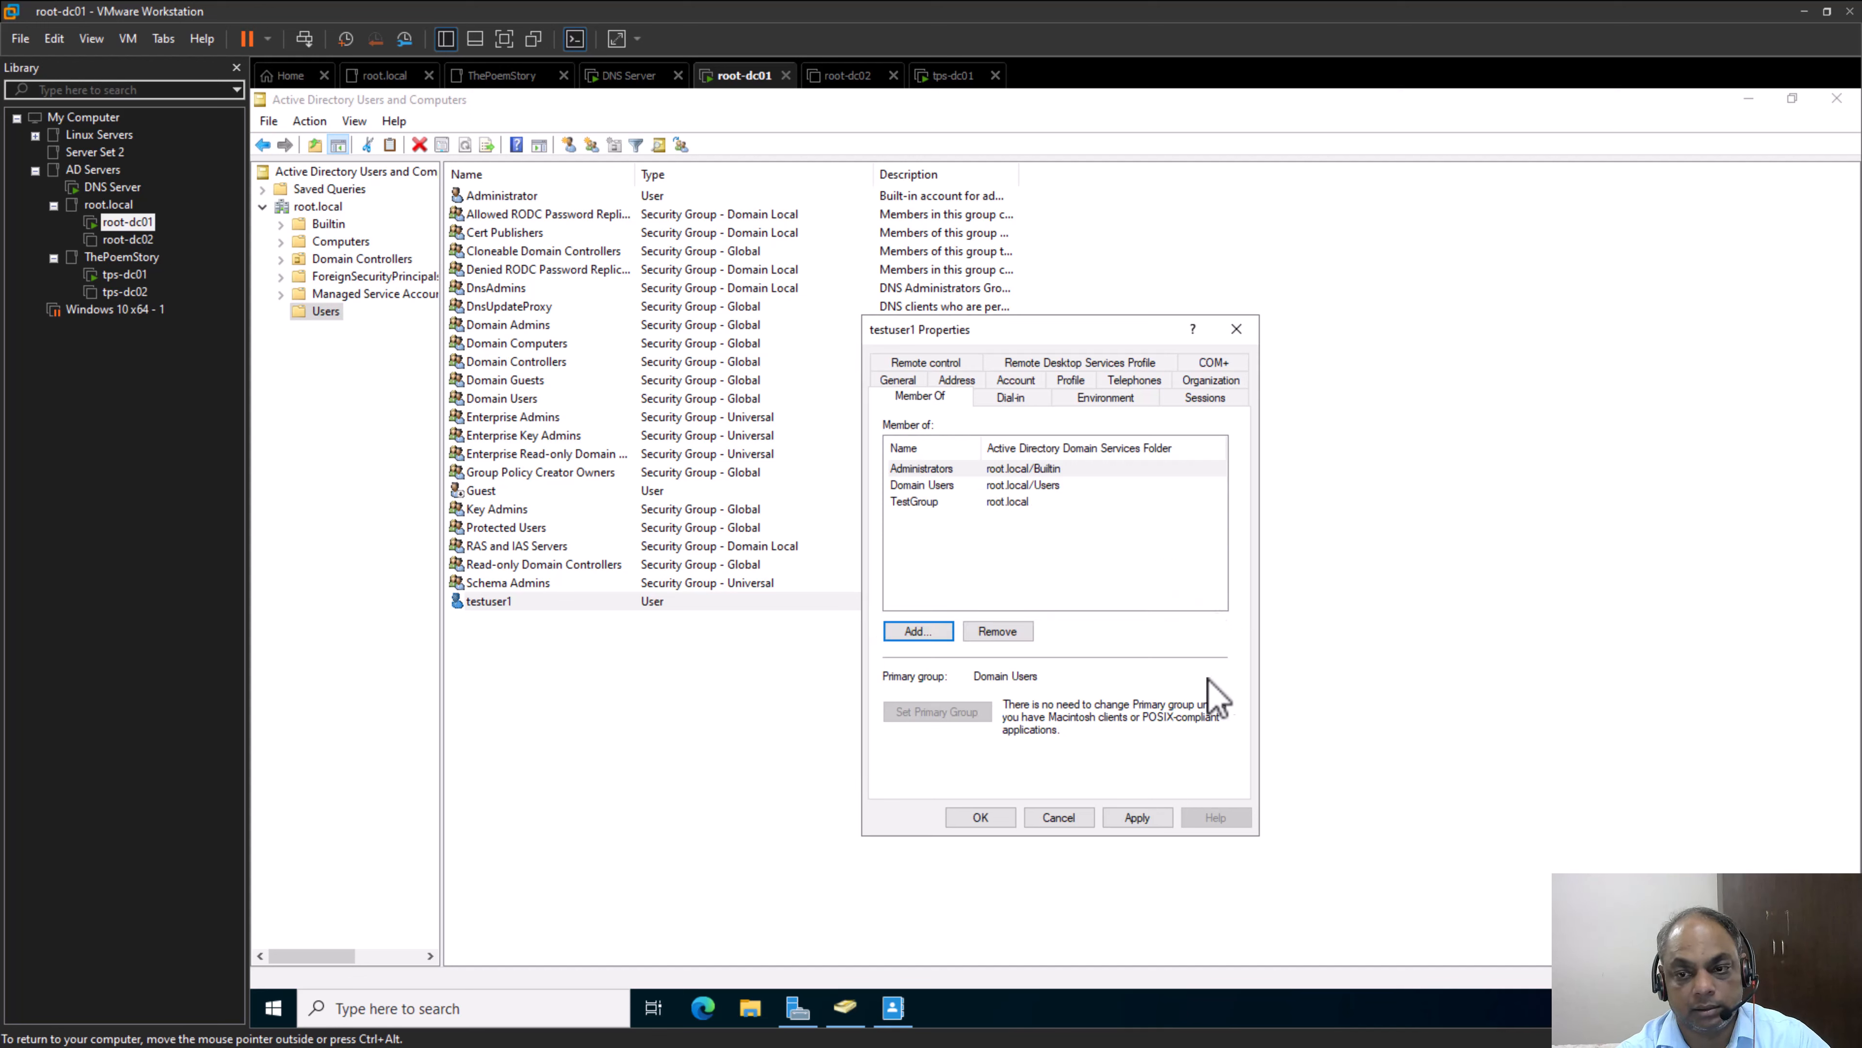
left_click(1136, 818)
left_click(990, 818)
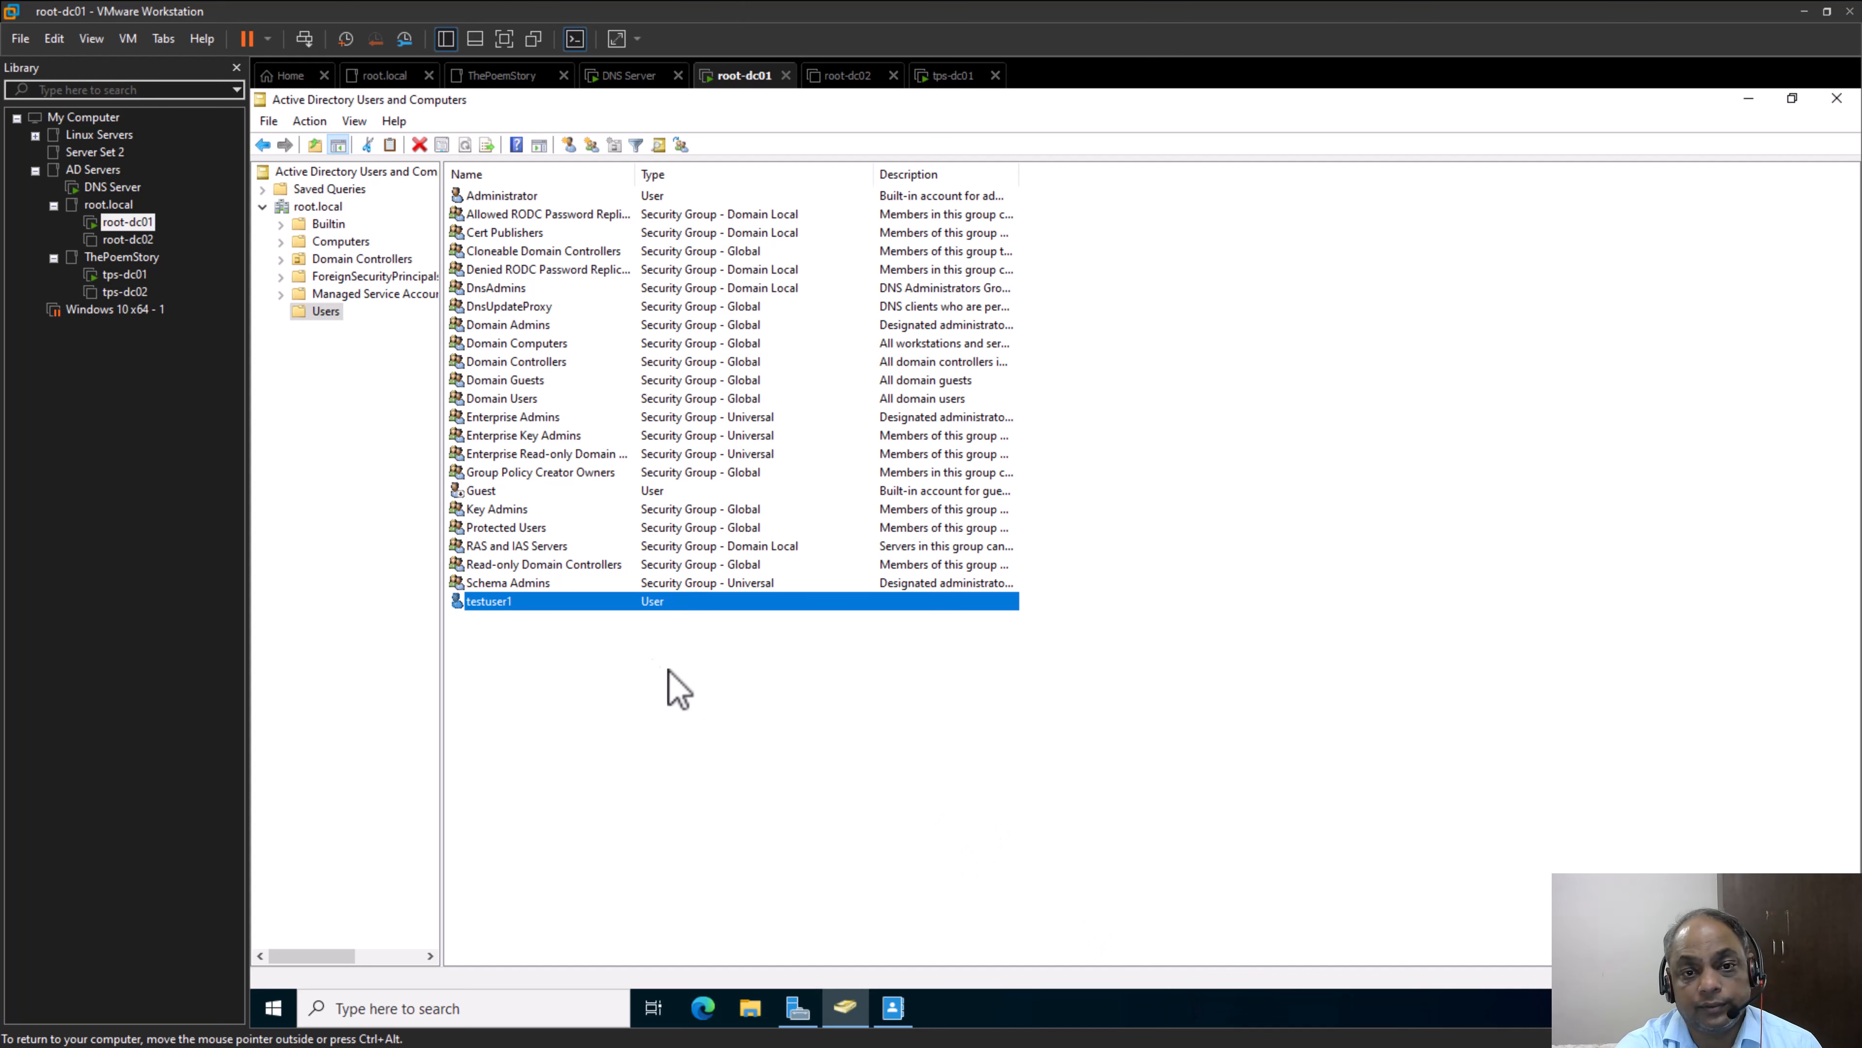
Create a distribution group named Test-DL with global scope directly under the root.local domain
right_click(322, 206)
mouse_move(445, 356)
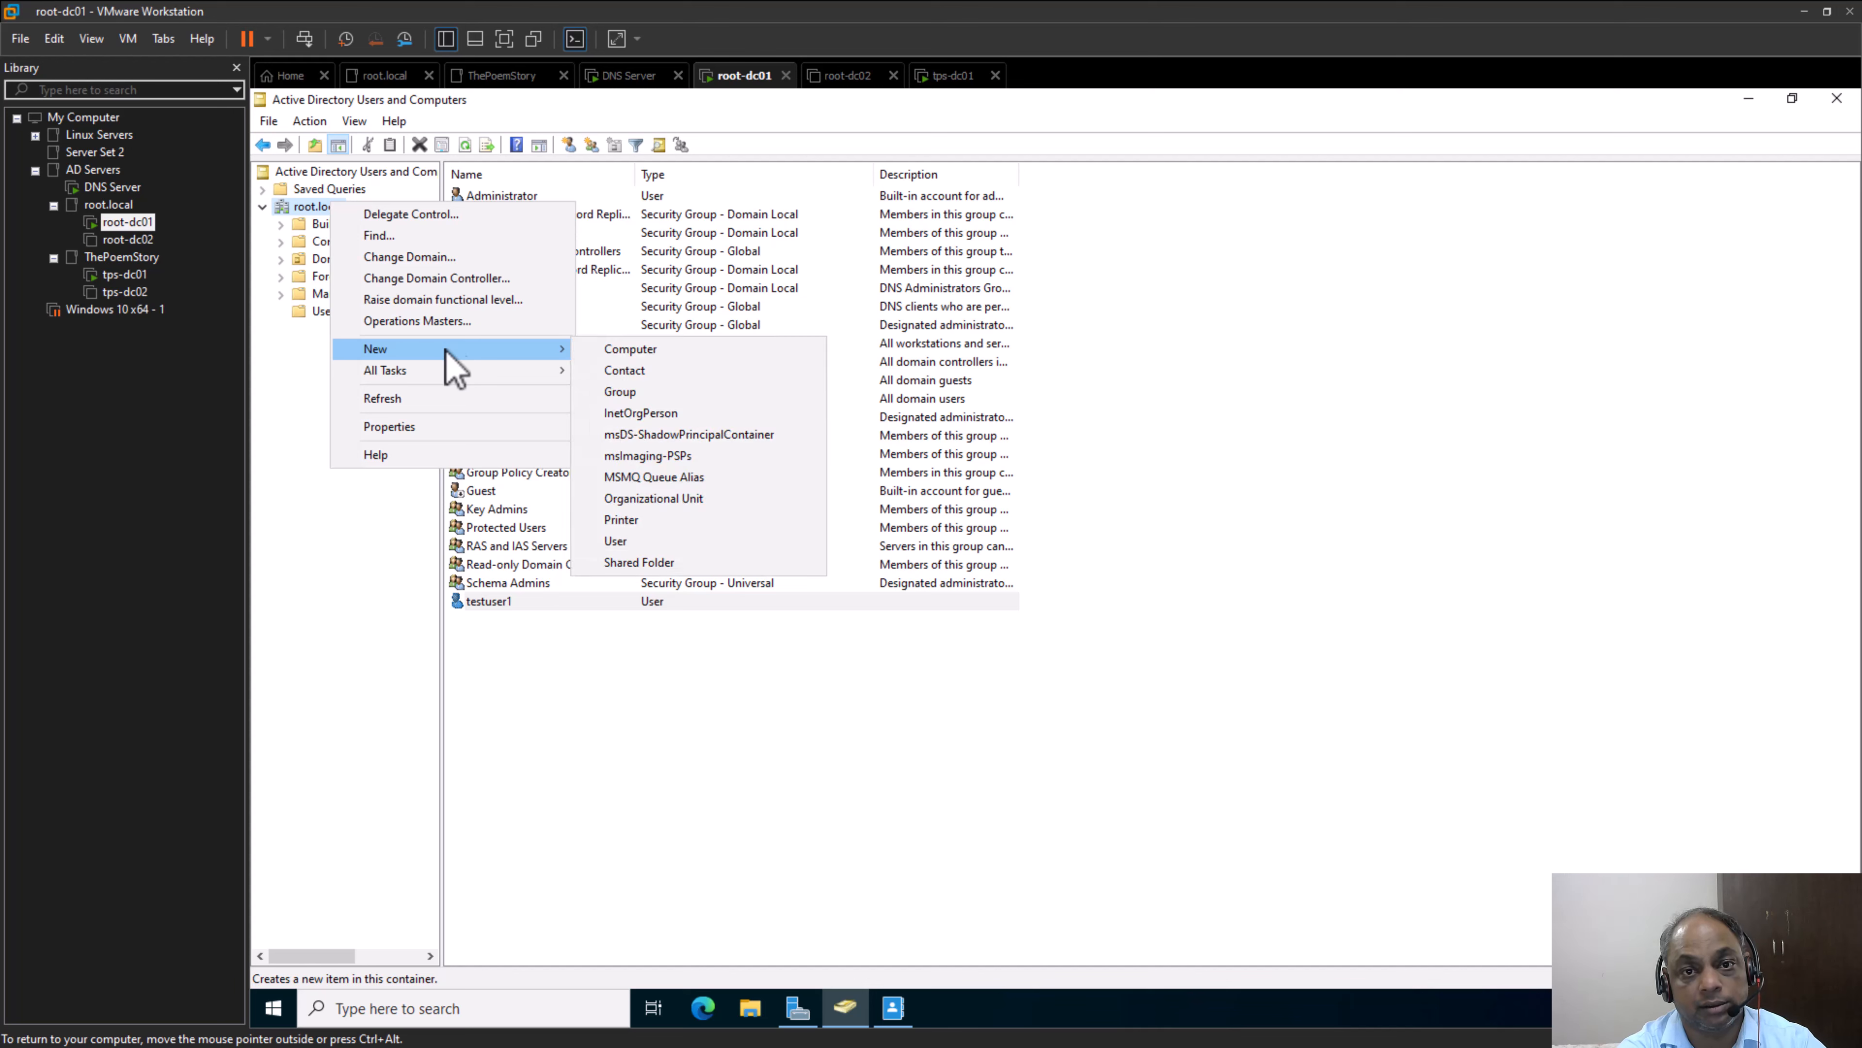
left_click(669, 396)
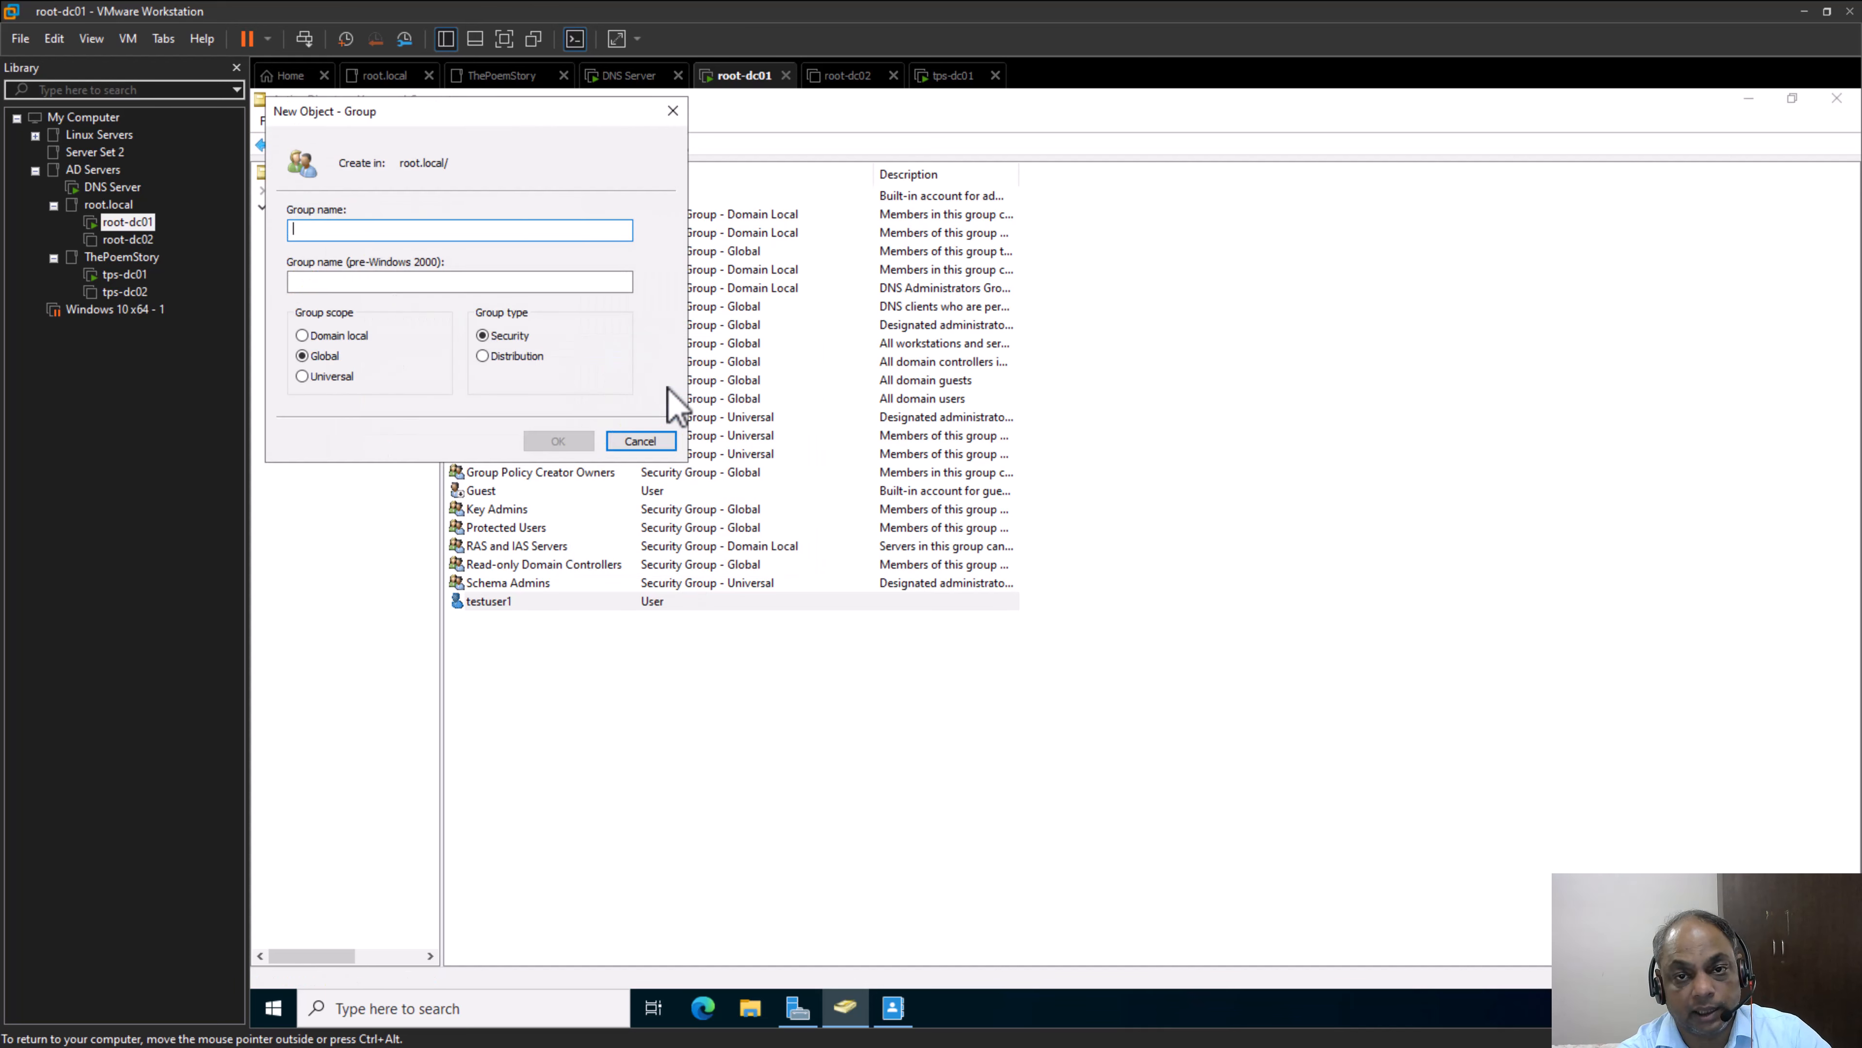
left_click(522, 358)
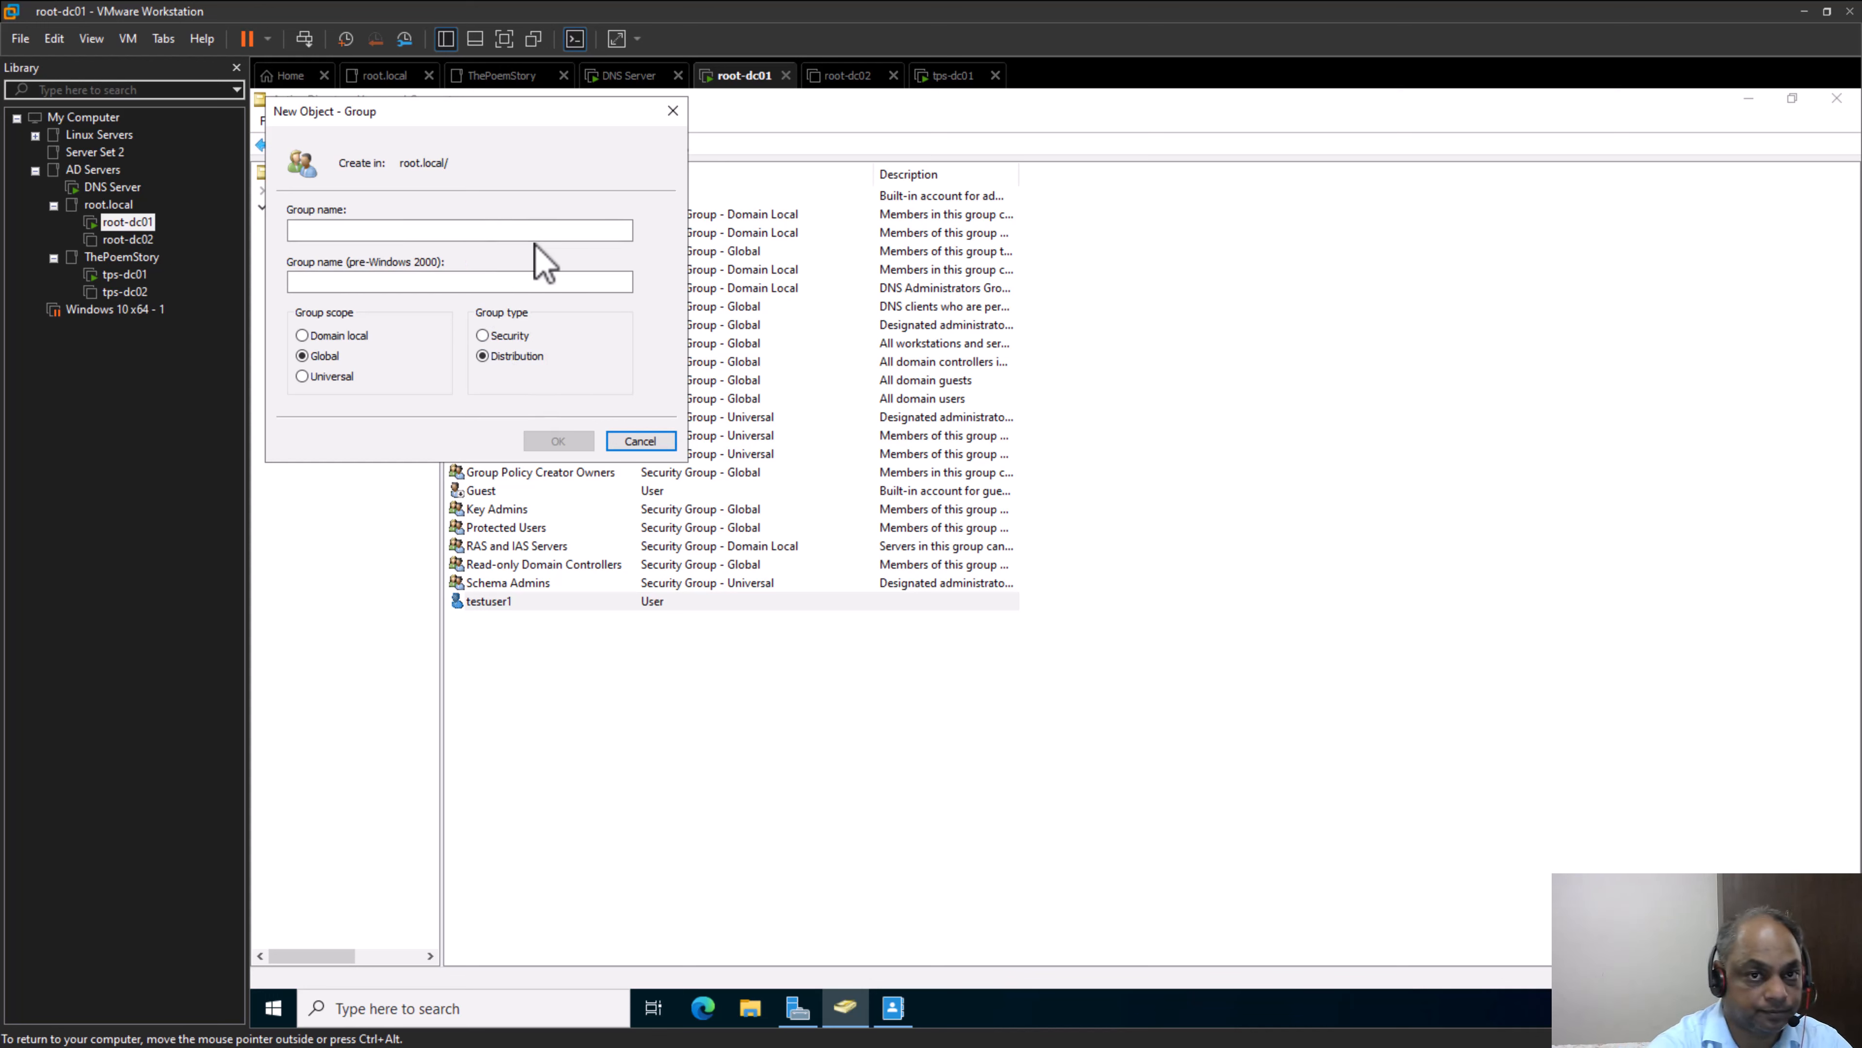
left_click(546, 230)
type("Tes")
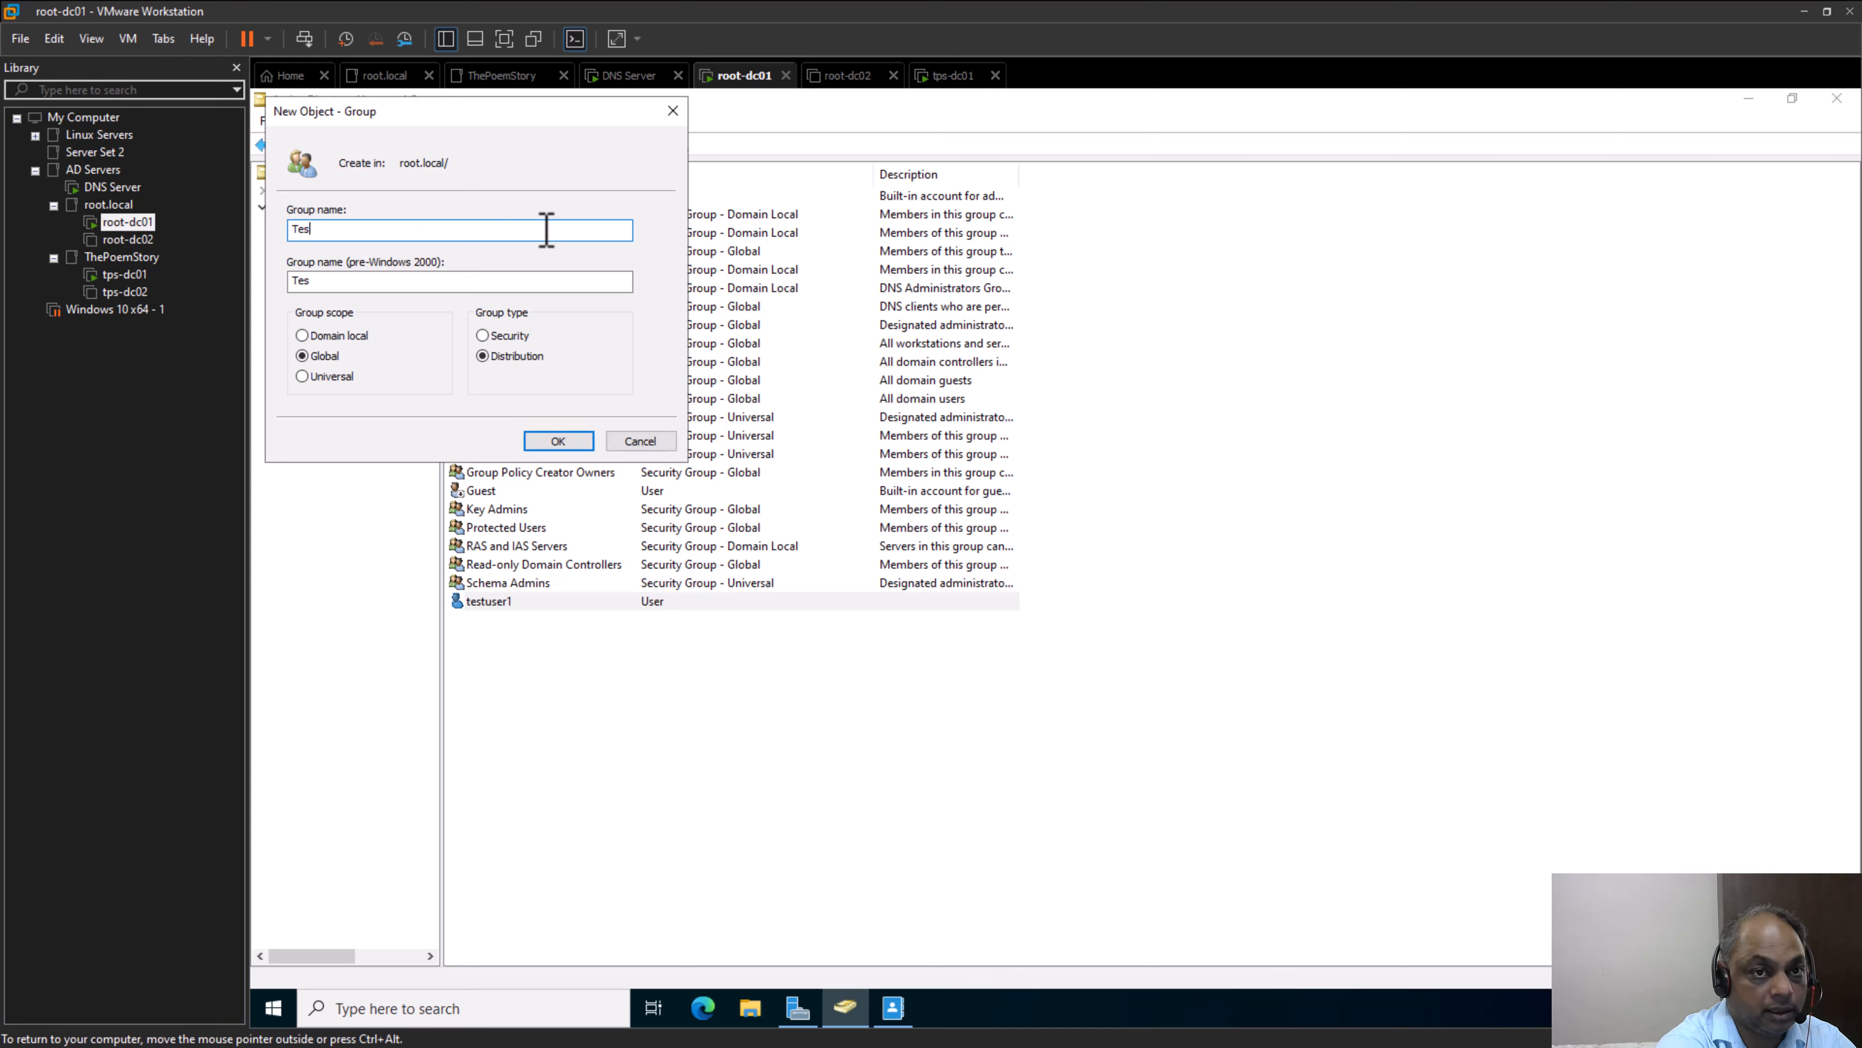
type("t-DL")
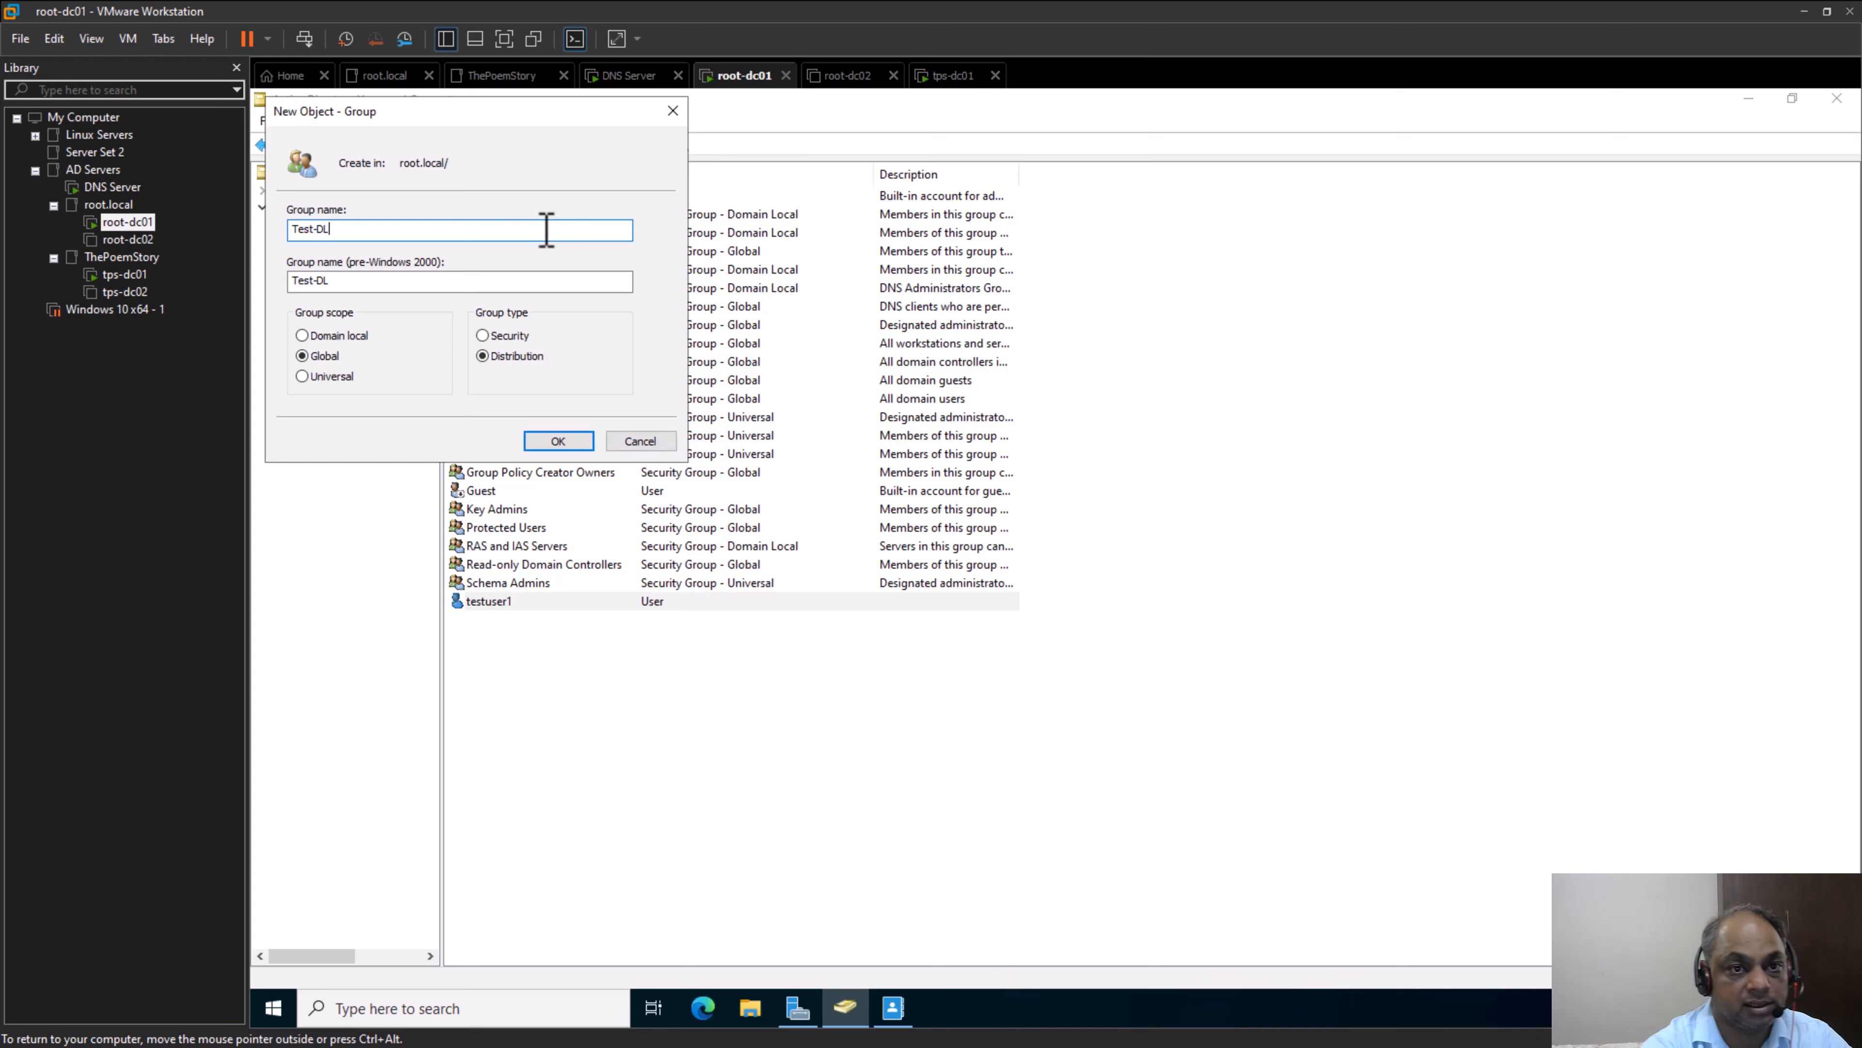
left_click(552, 440)
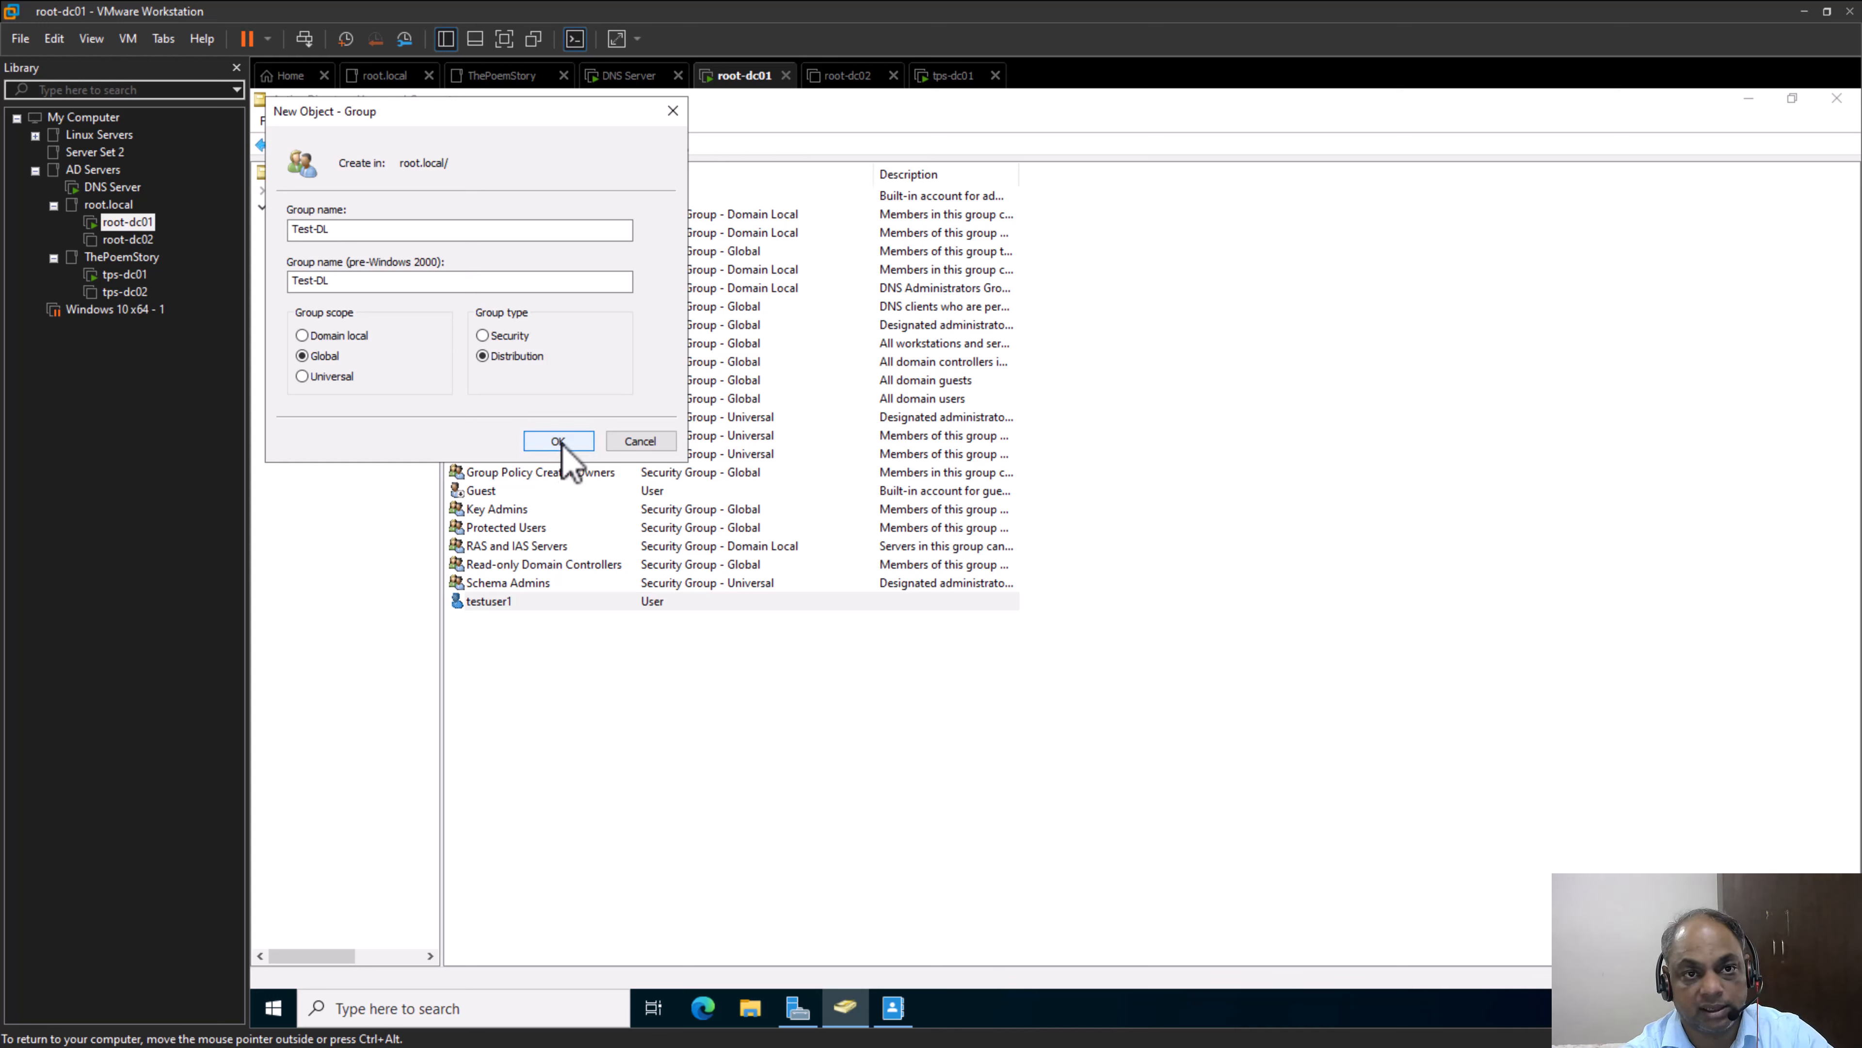
left_click(559, 441)
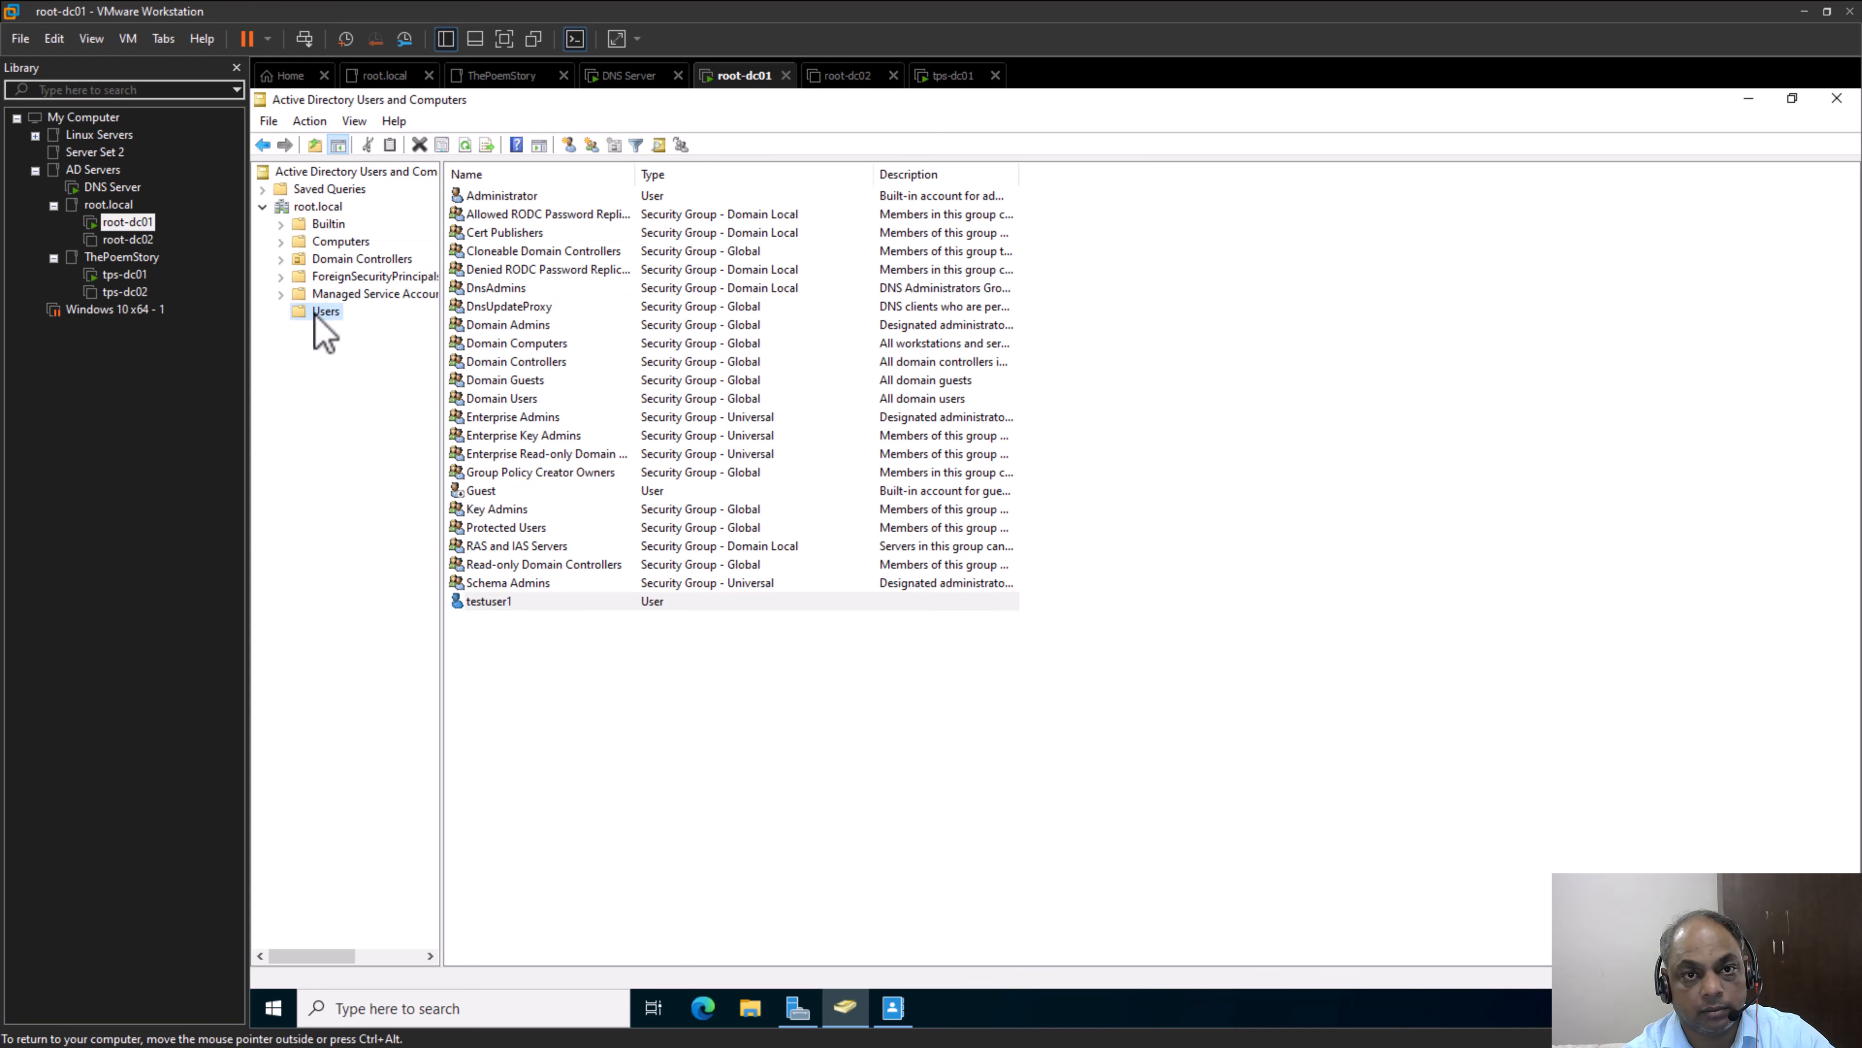
Find Test-DL under root.local and examine its general properties, including the e-mail field, without changing anything
left_click(323, 207)
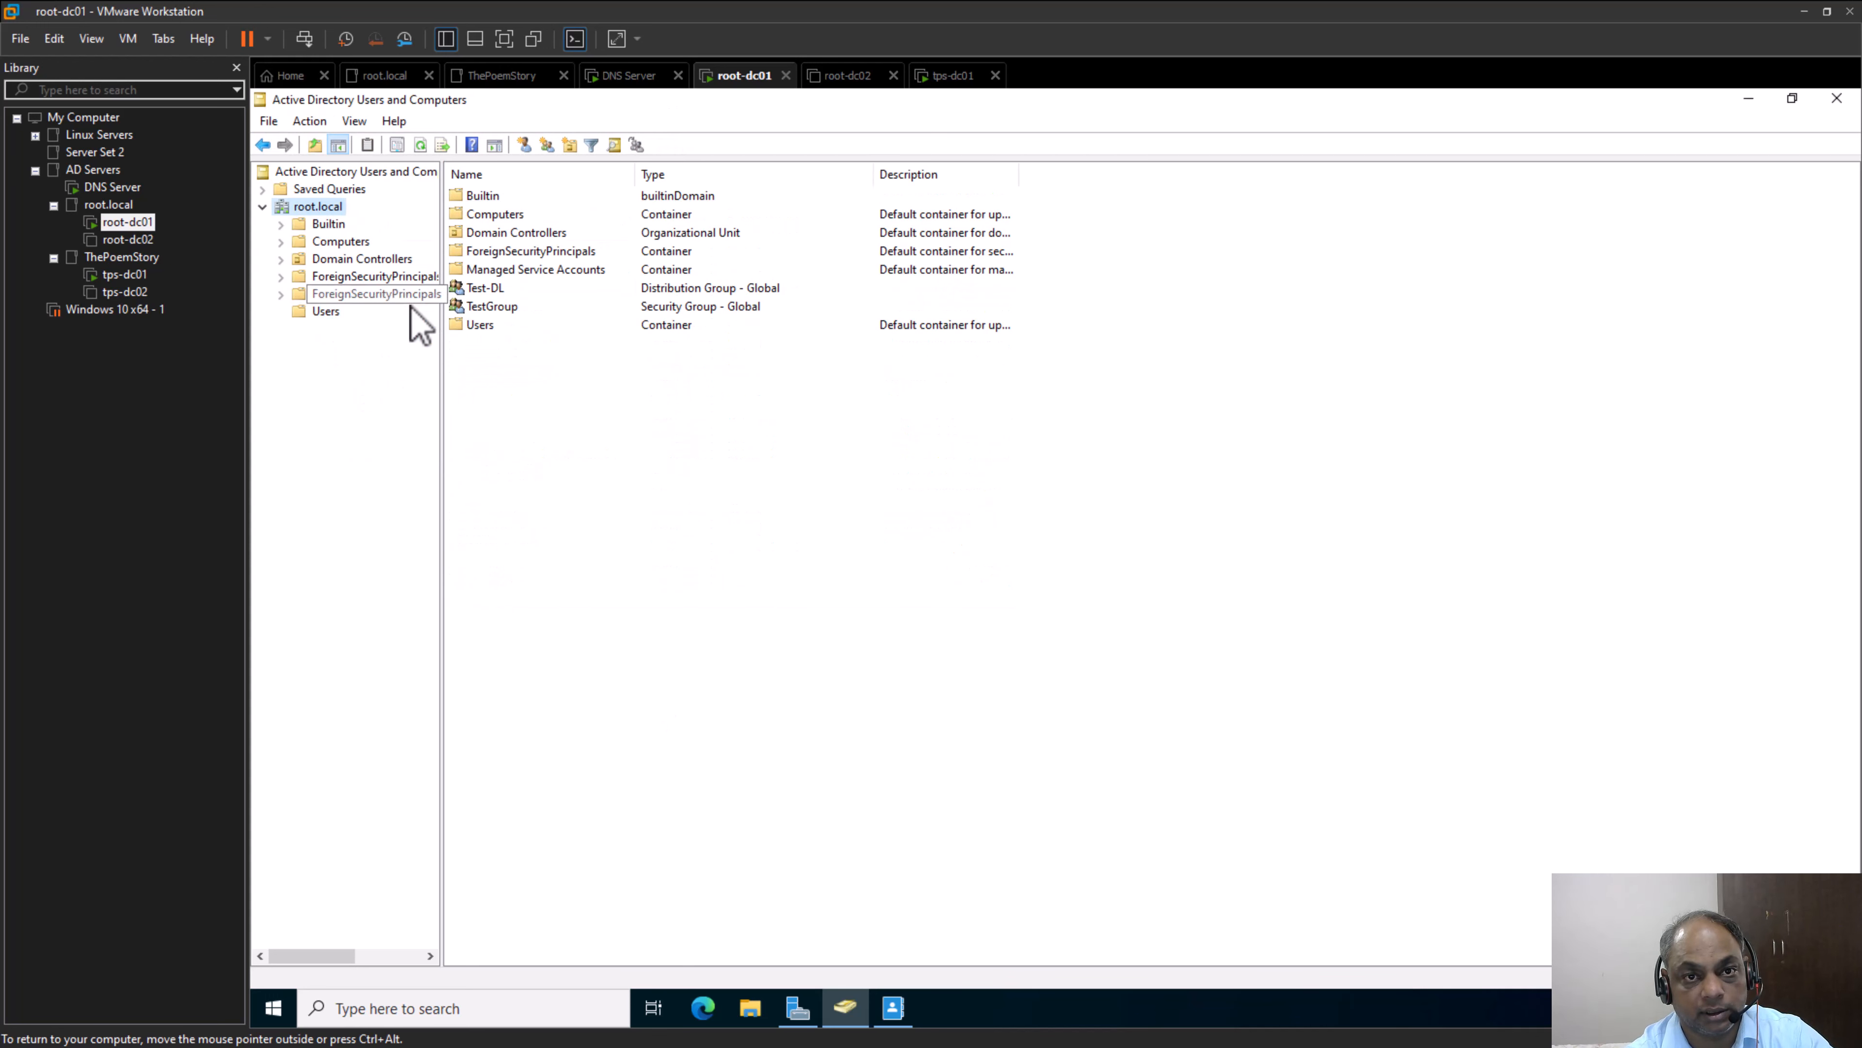
left_click(490, 289)
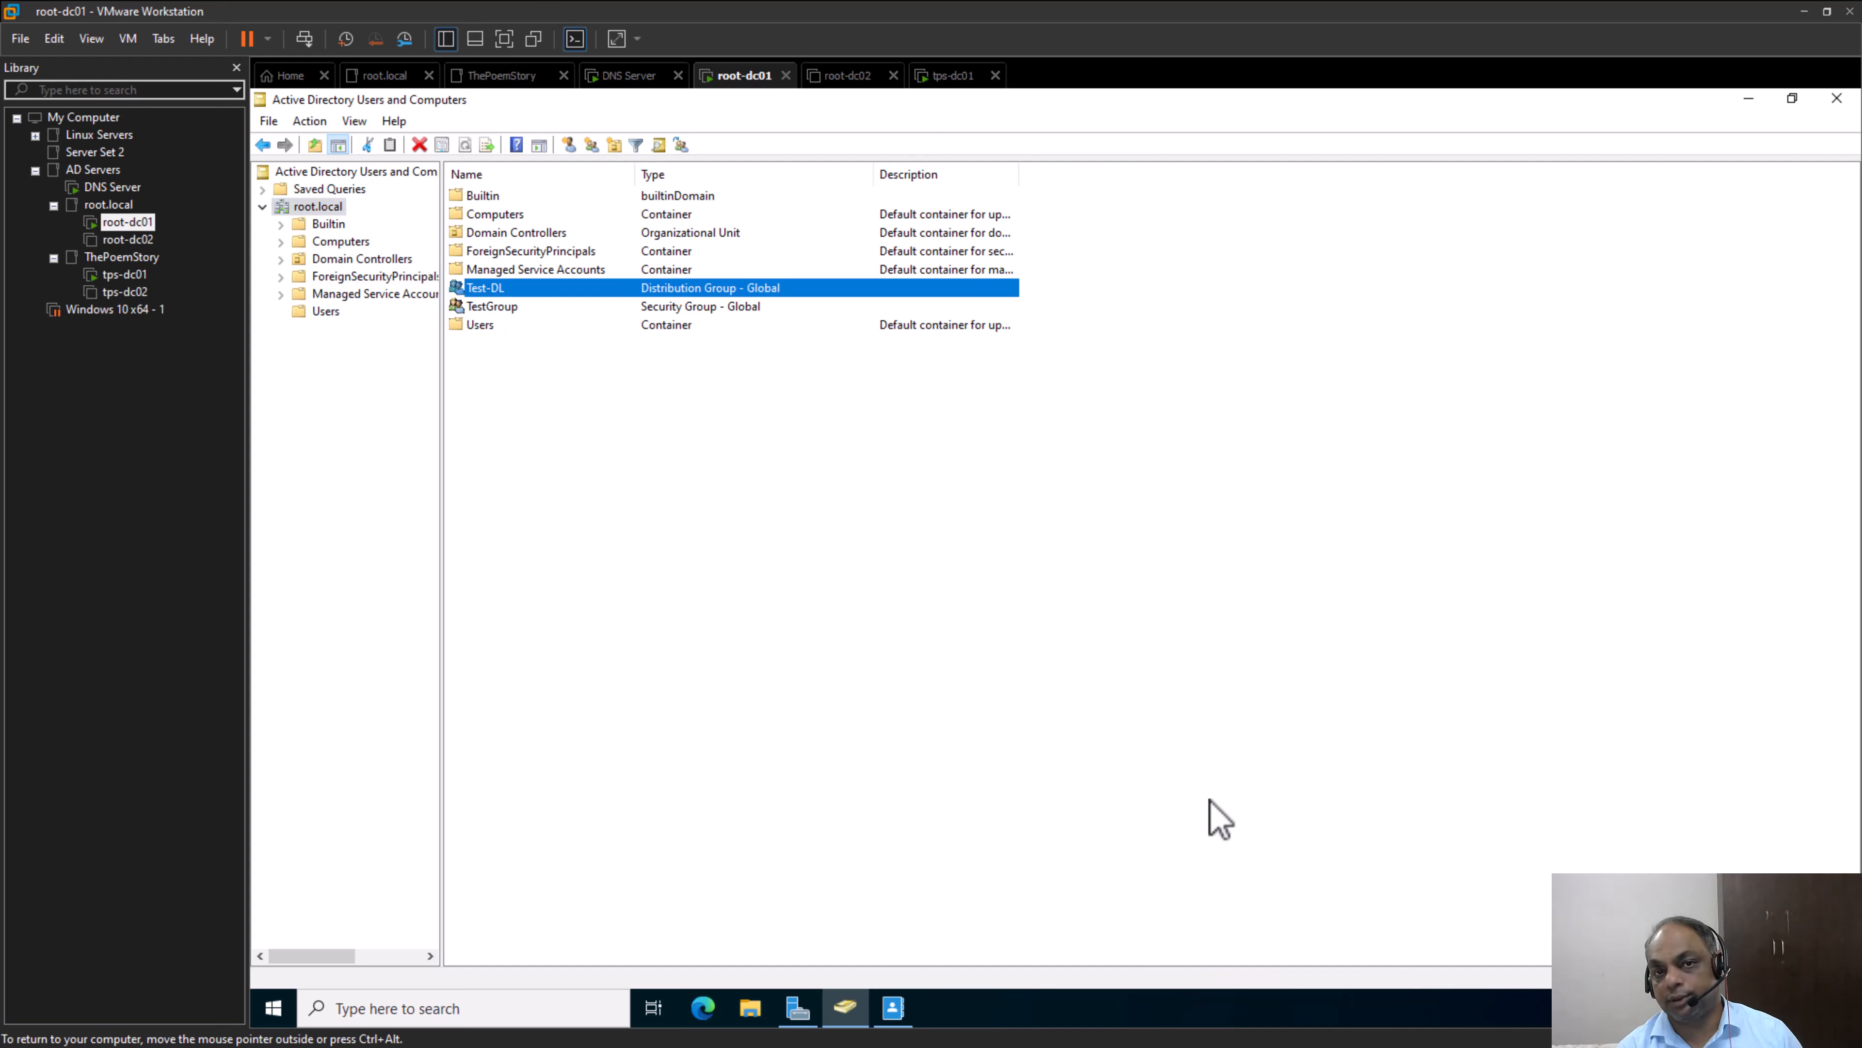
right_click(536, 287)
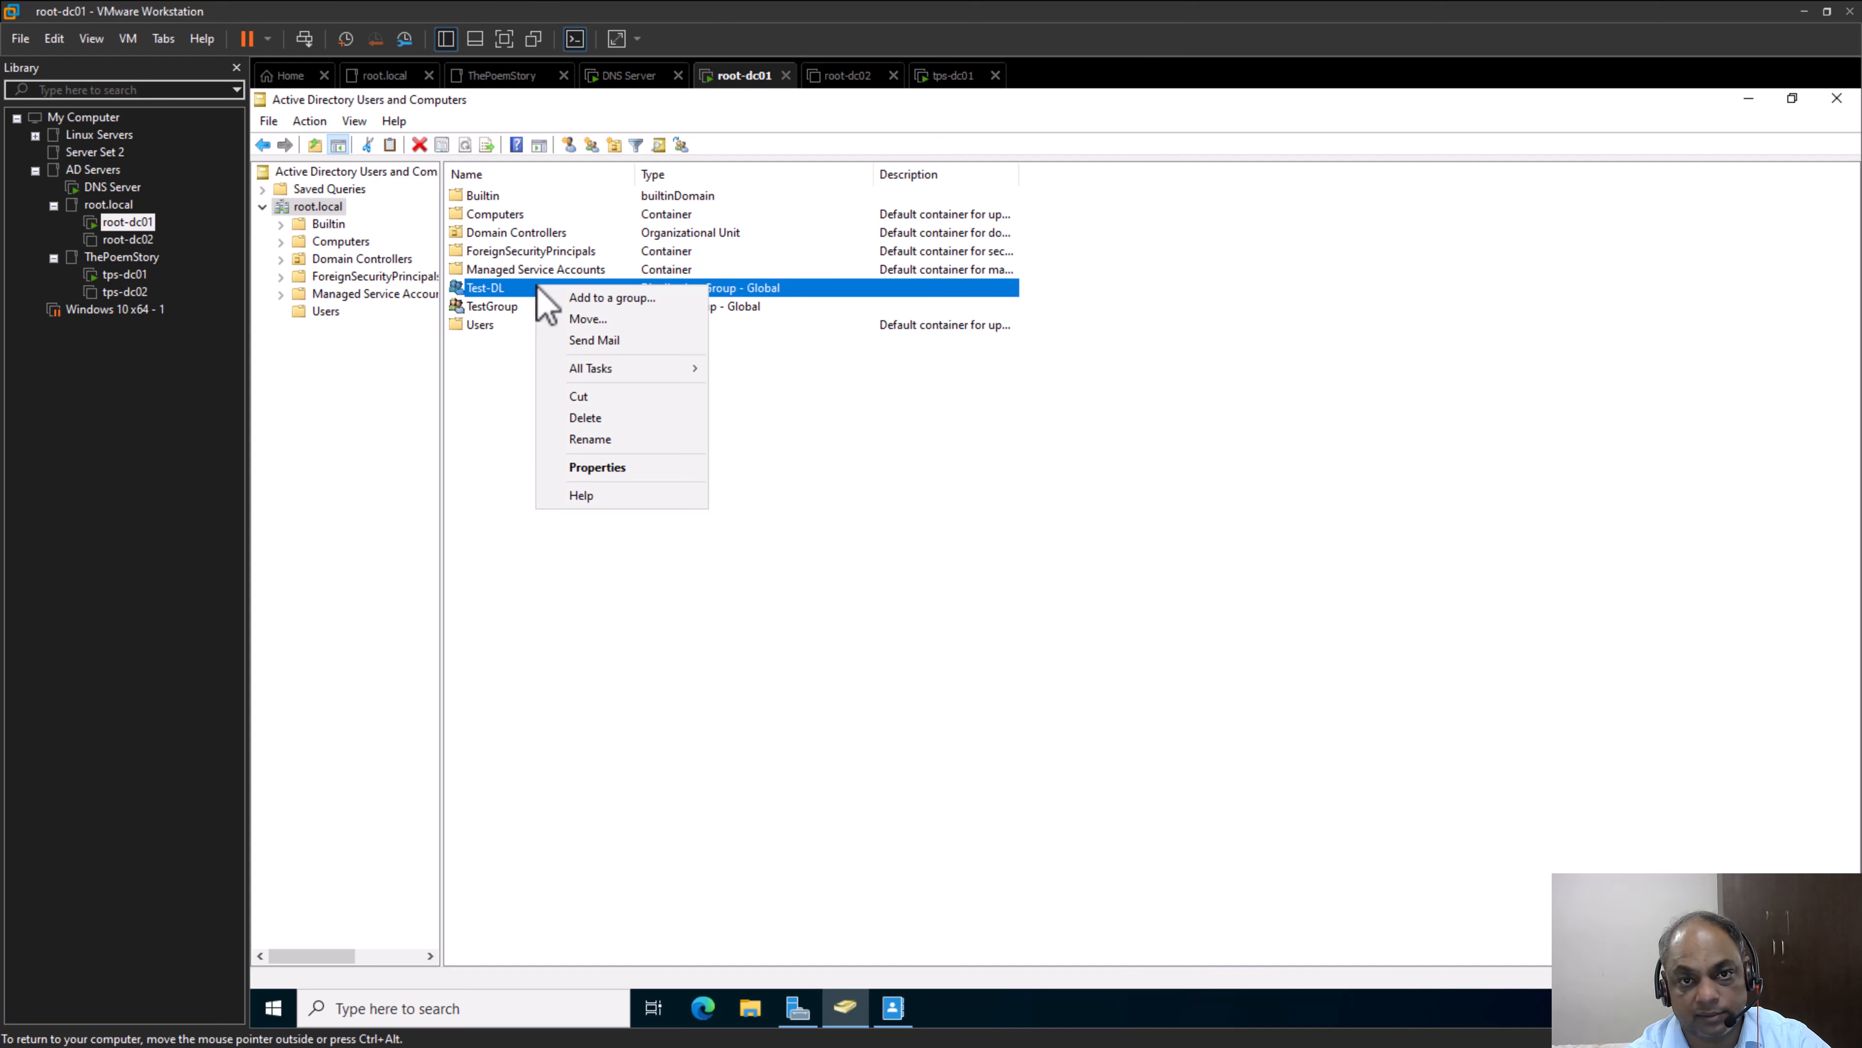
left_click(600, 467)
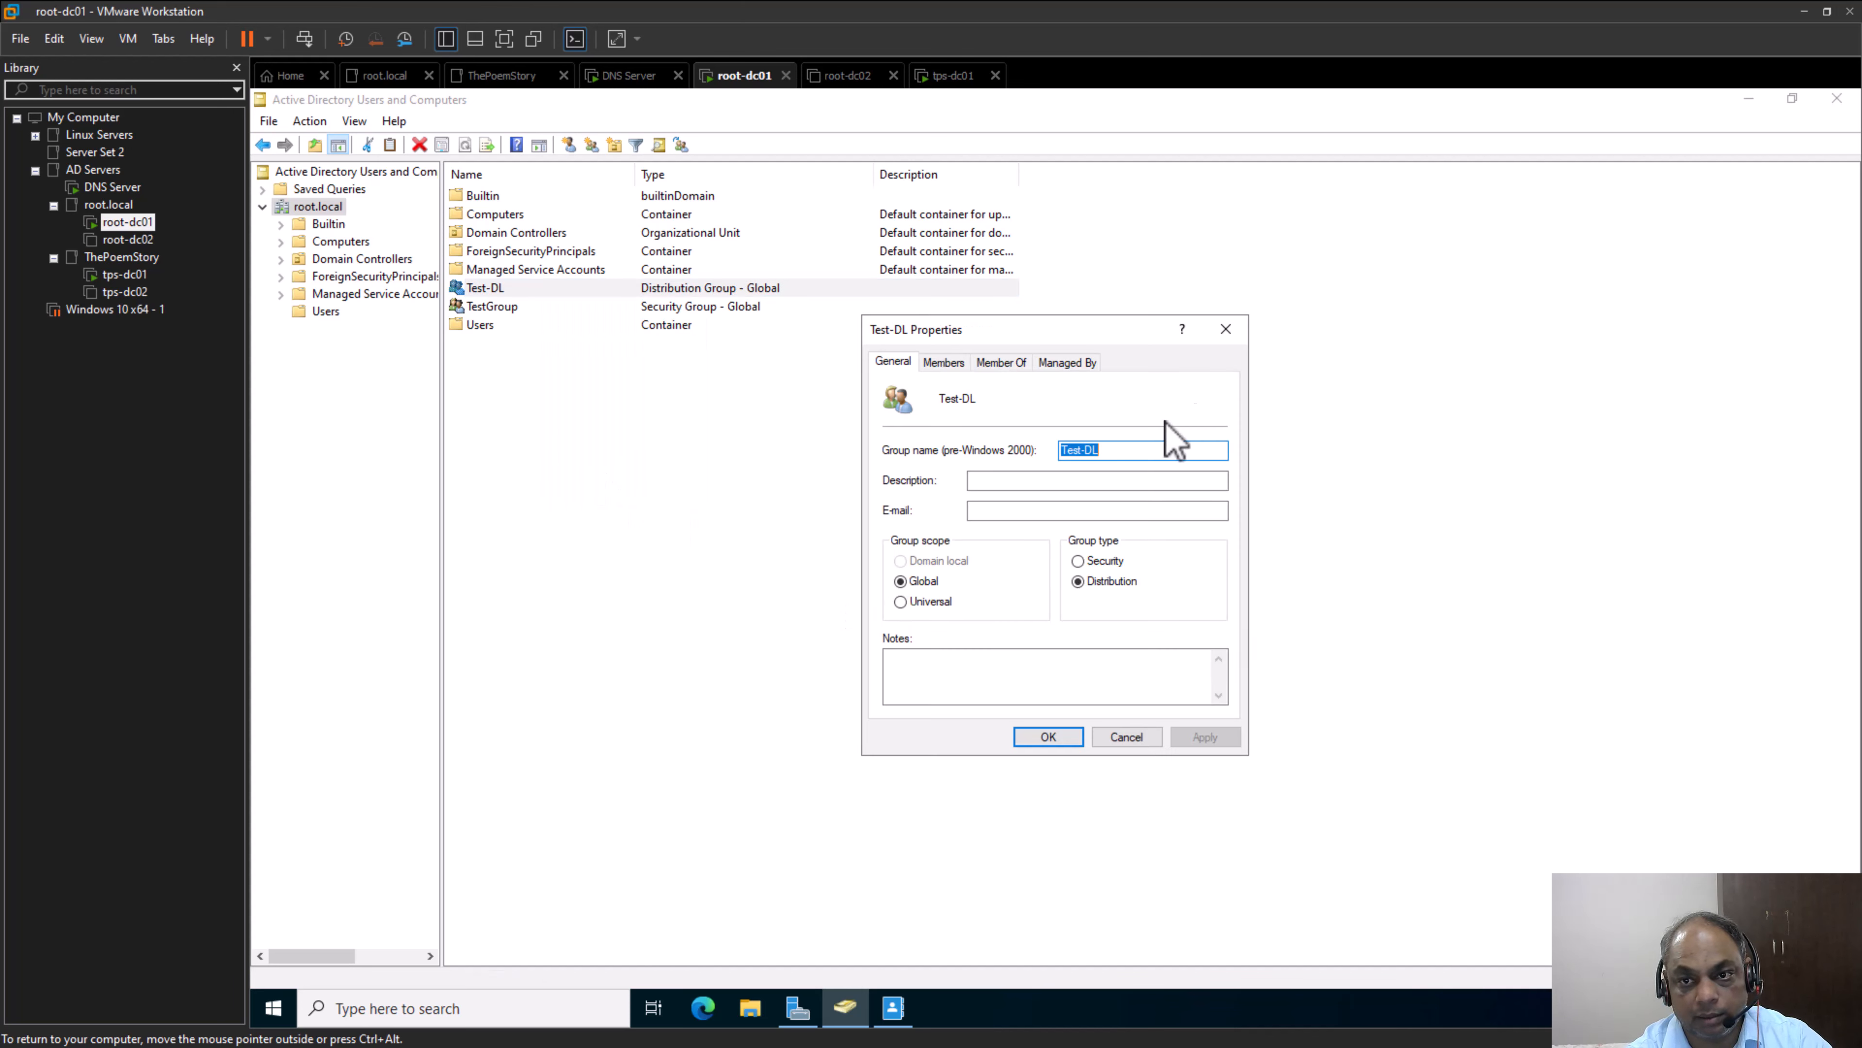
left_click(1019, 510)
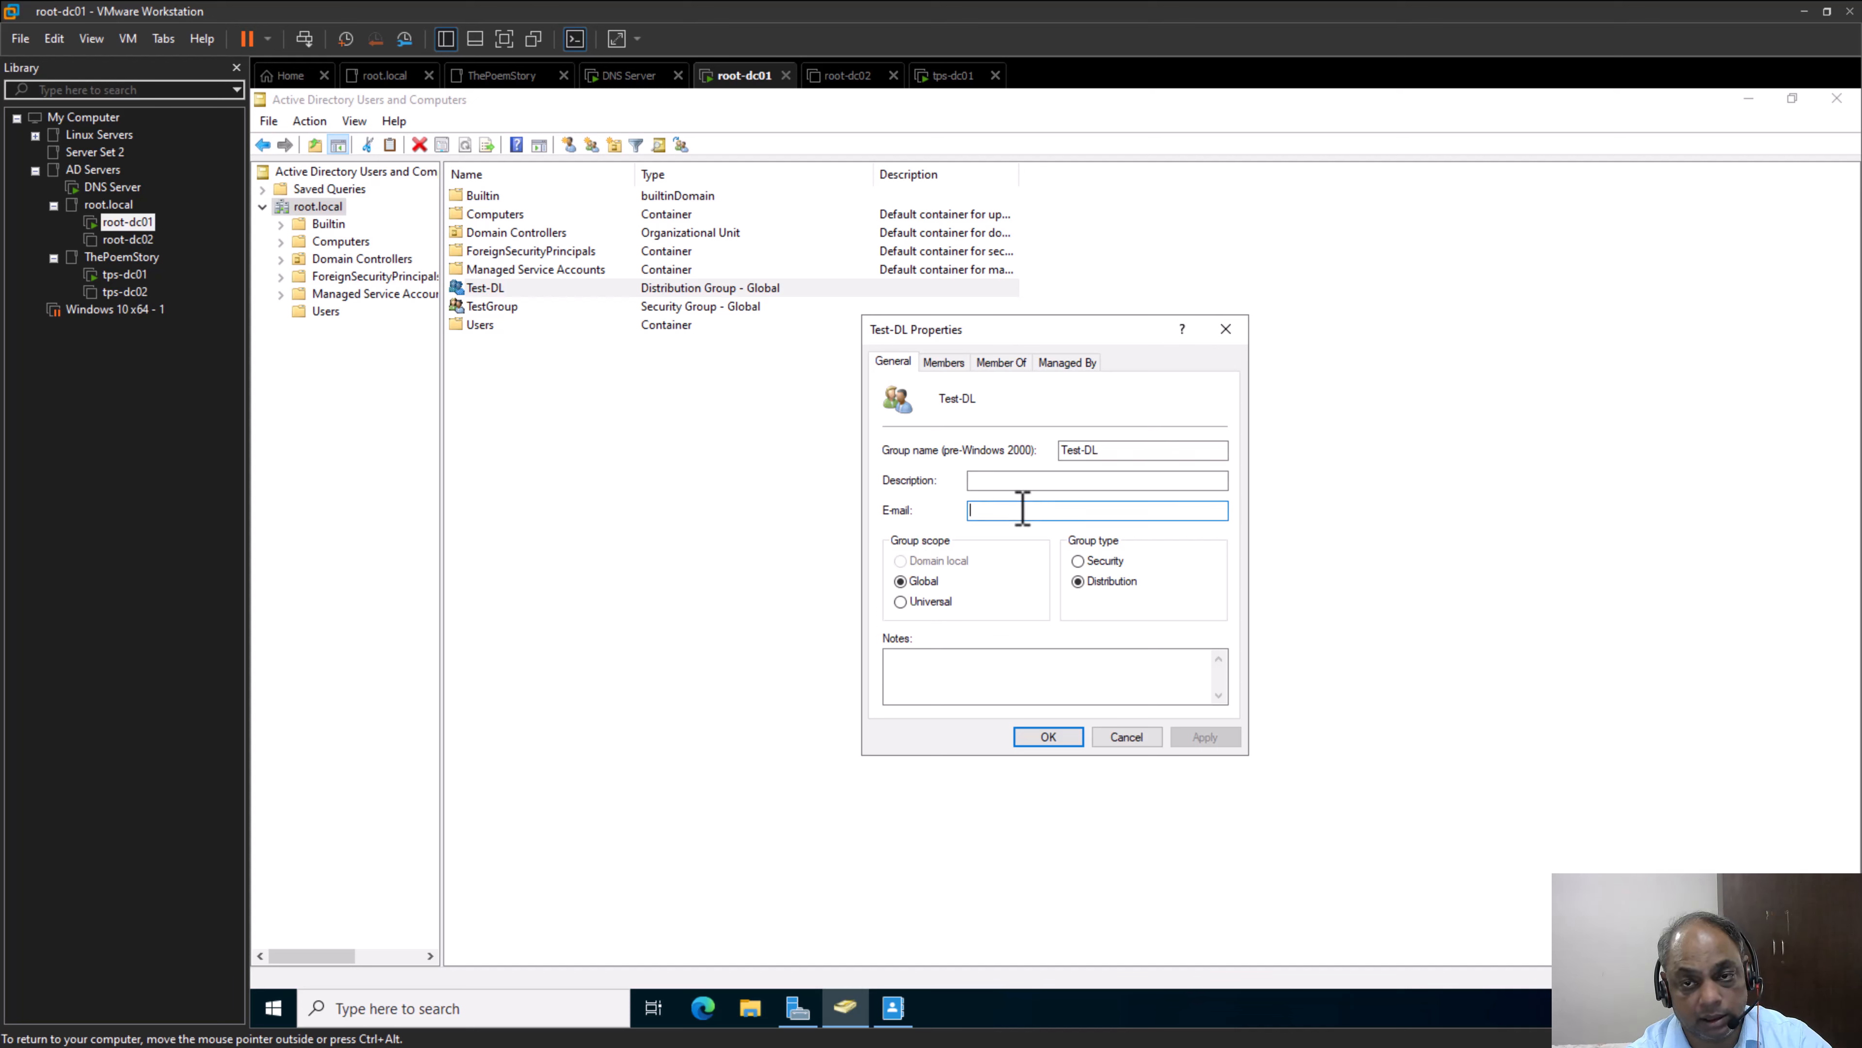
left_click(1133, 742)
Examine TestGroup's general properties, including its e-mail field, group scope and group type, then close them unchanged
right_click(493, 306)
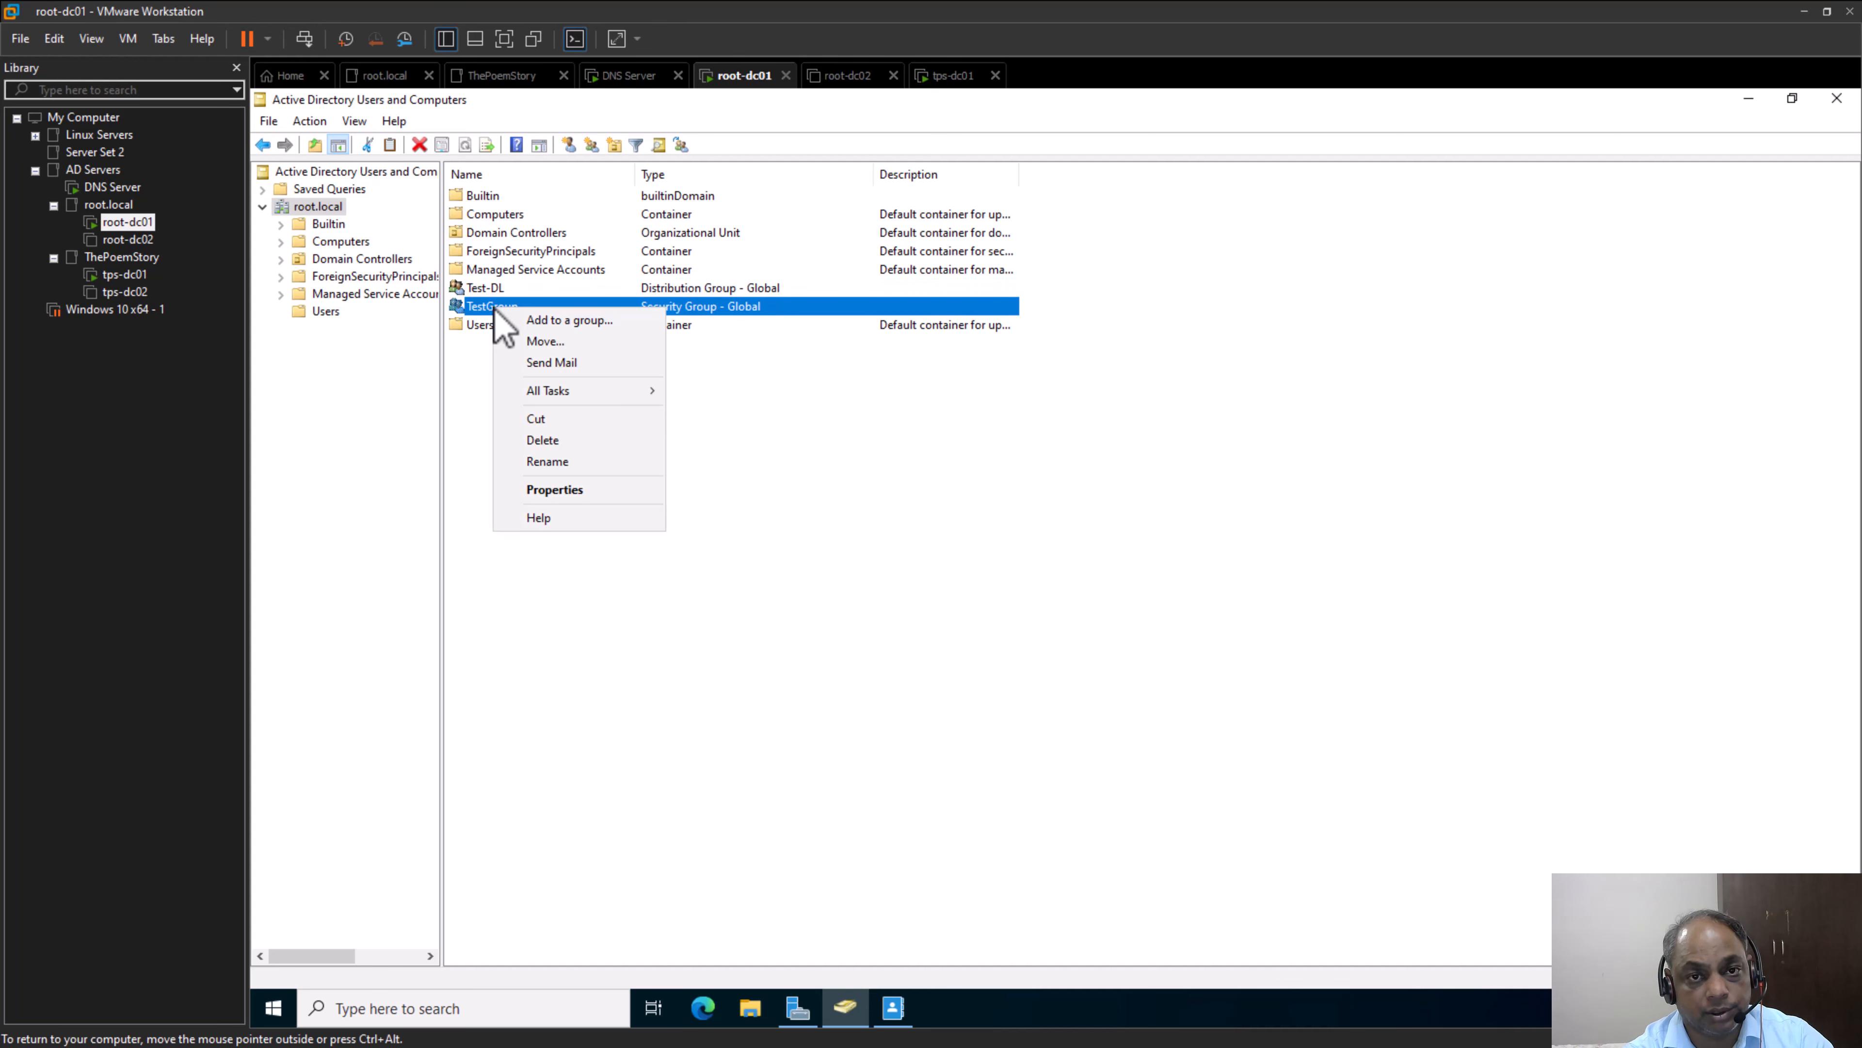
left_click(555, 490)
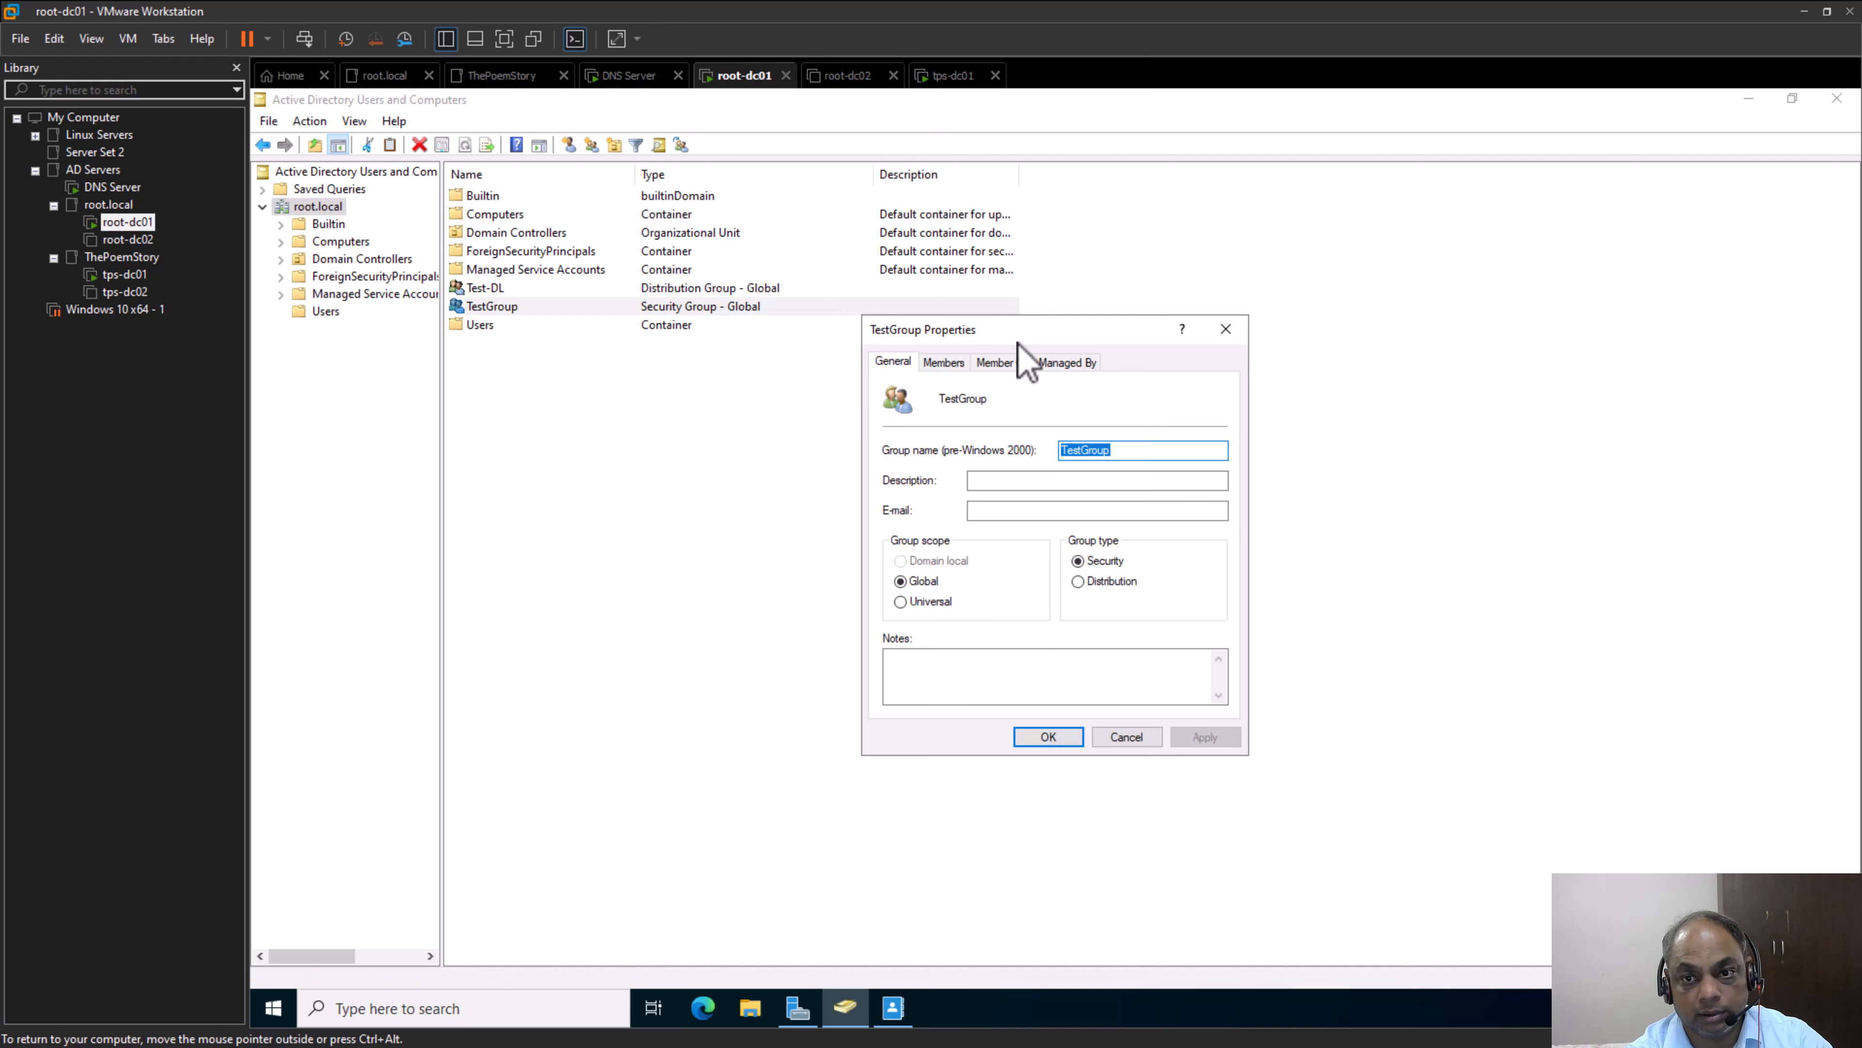
left_click_drag(1014, 346, 665, 415)
left_click(698, 579)
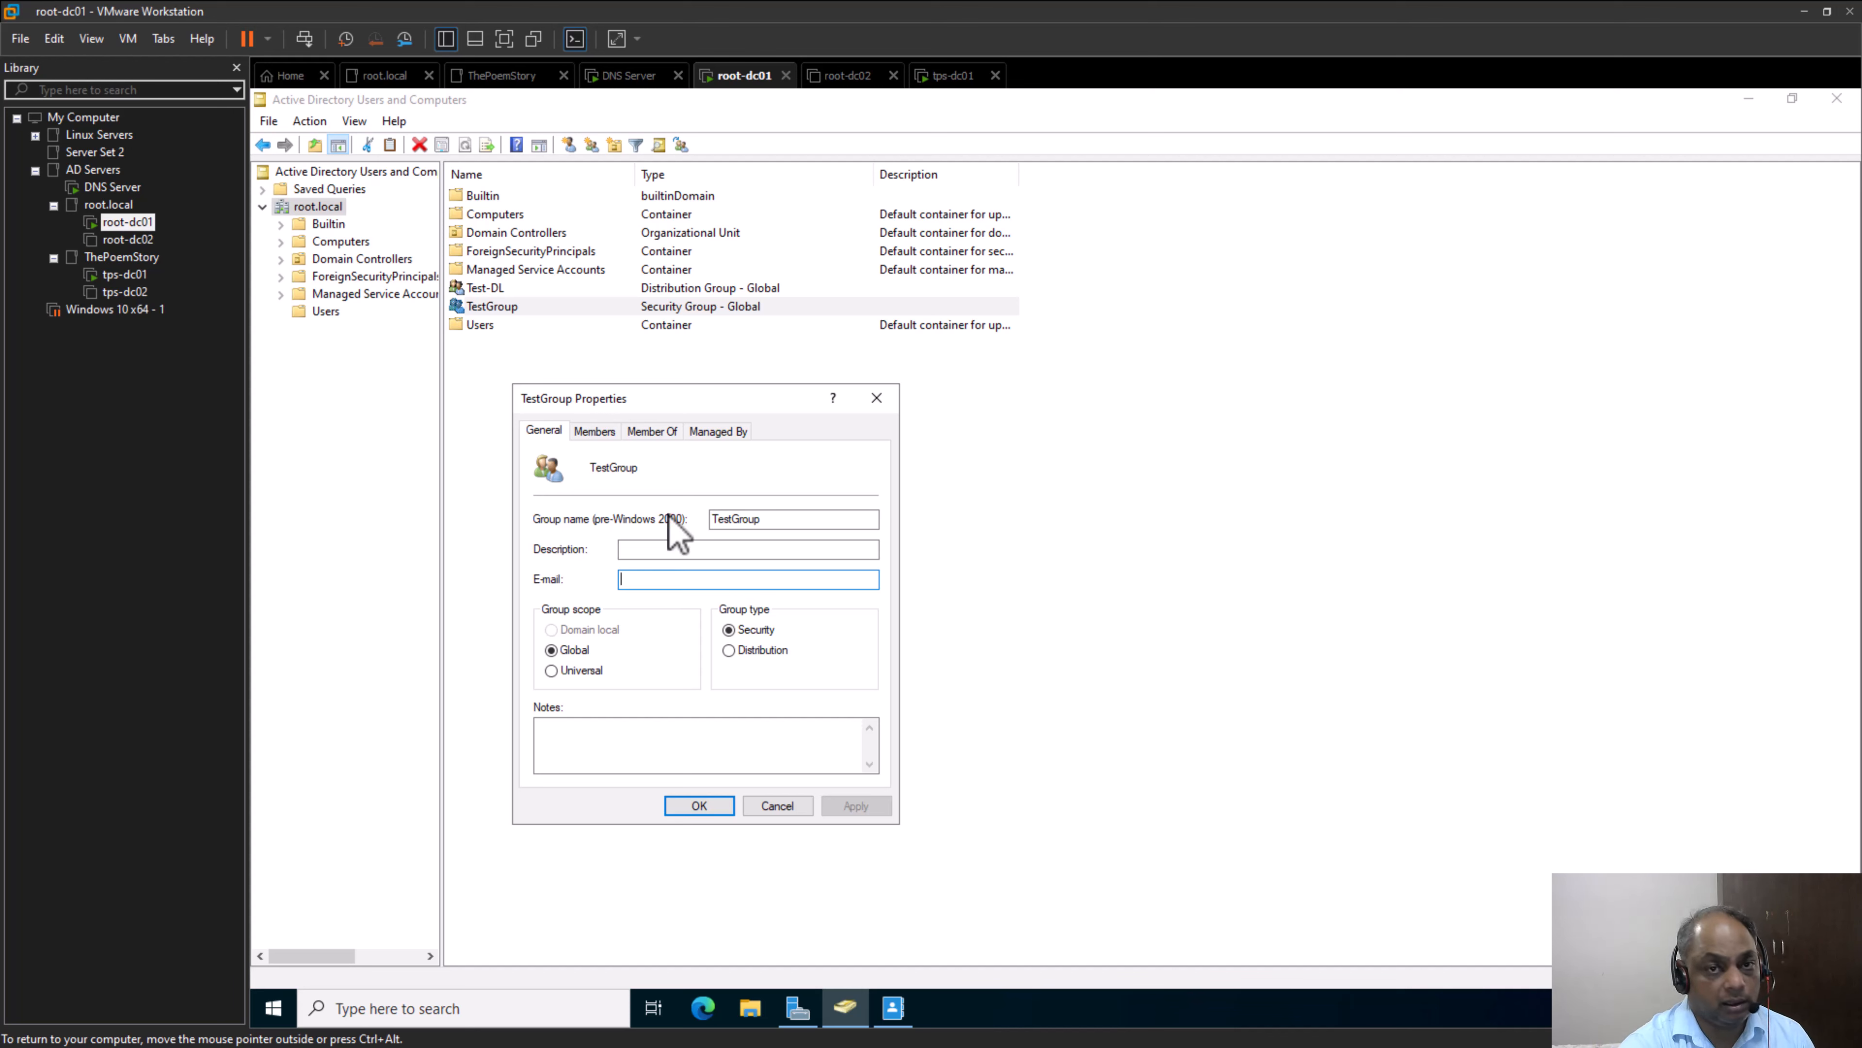
left_click(805, 804)
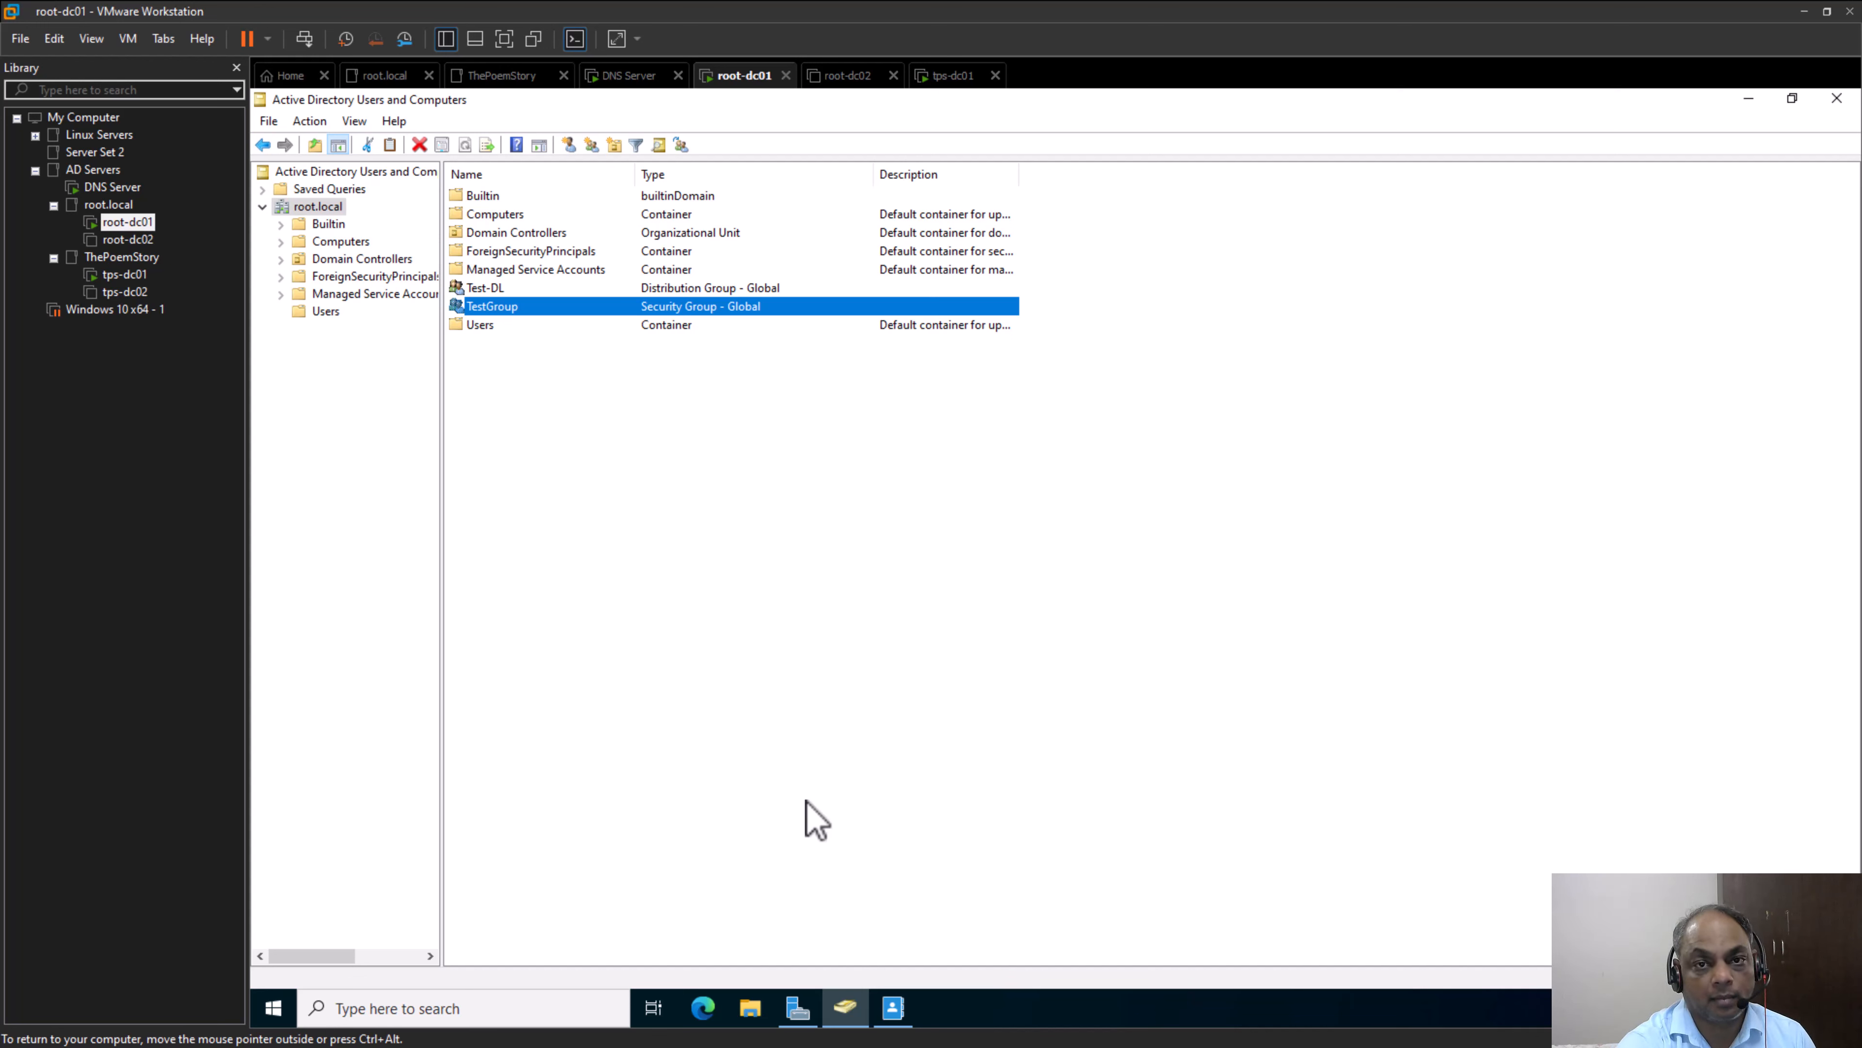
Compare the general properties of Test-DL with those of TestGroup, viewing one group after the other
double_click(490, 288)
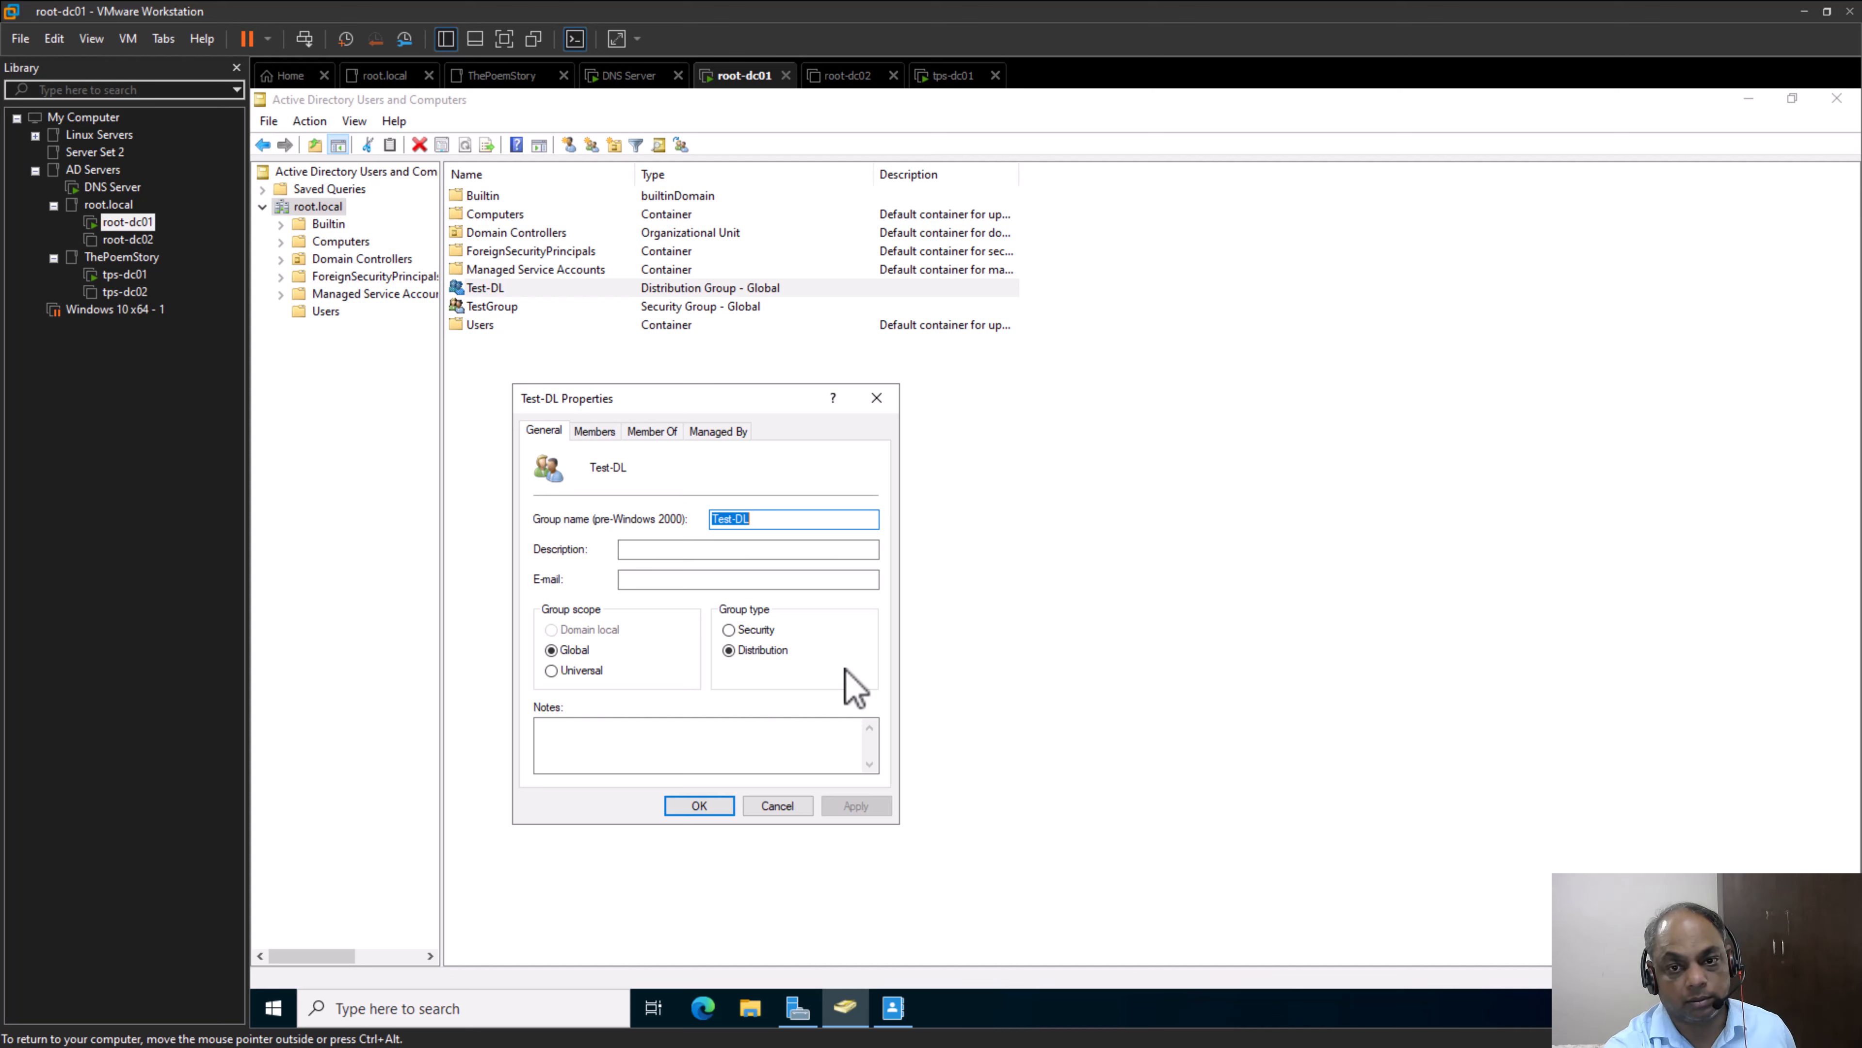
left_click(773, 806)
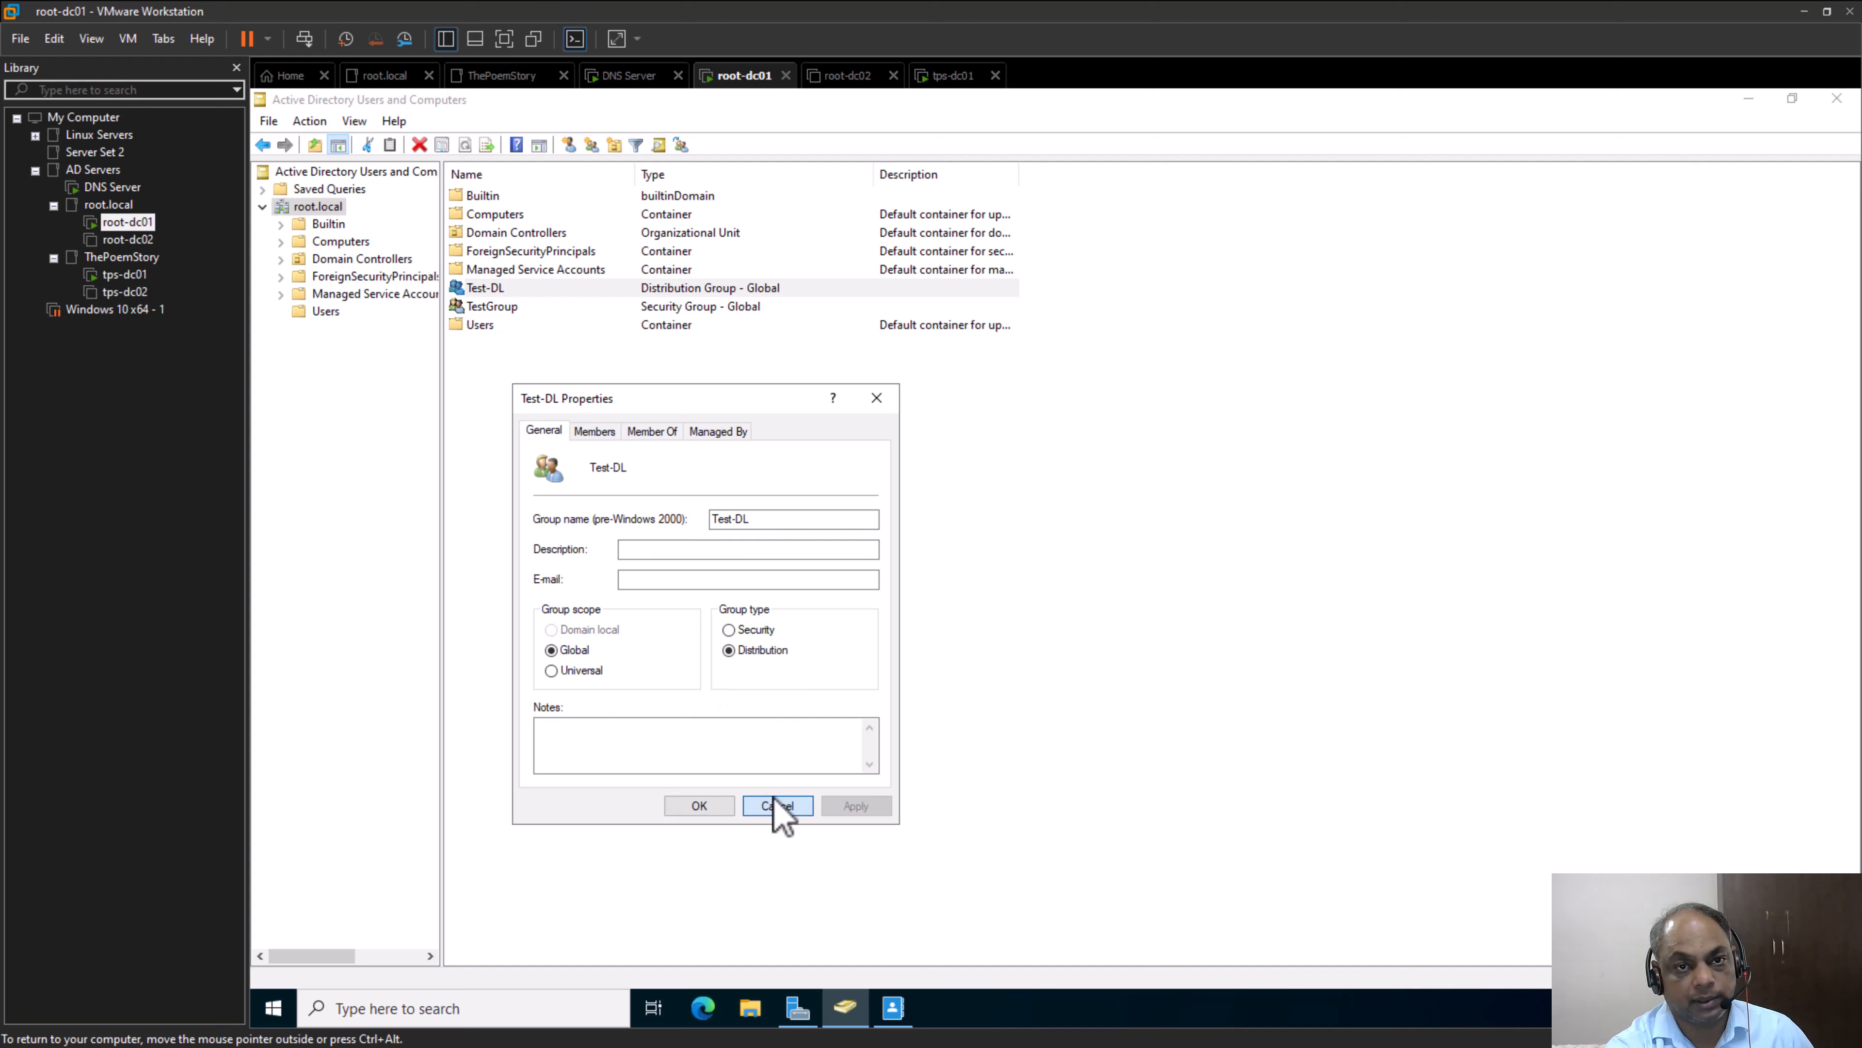
left_click(527, 308)
double_click(528, 312)
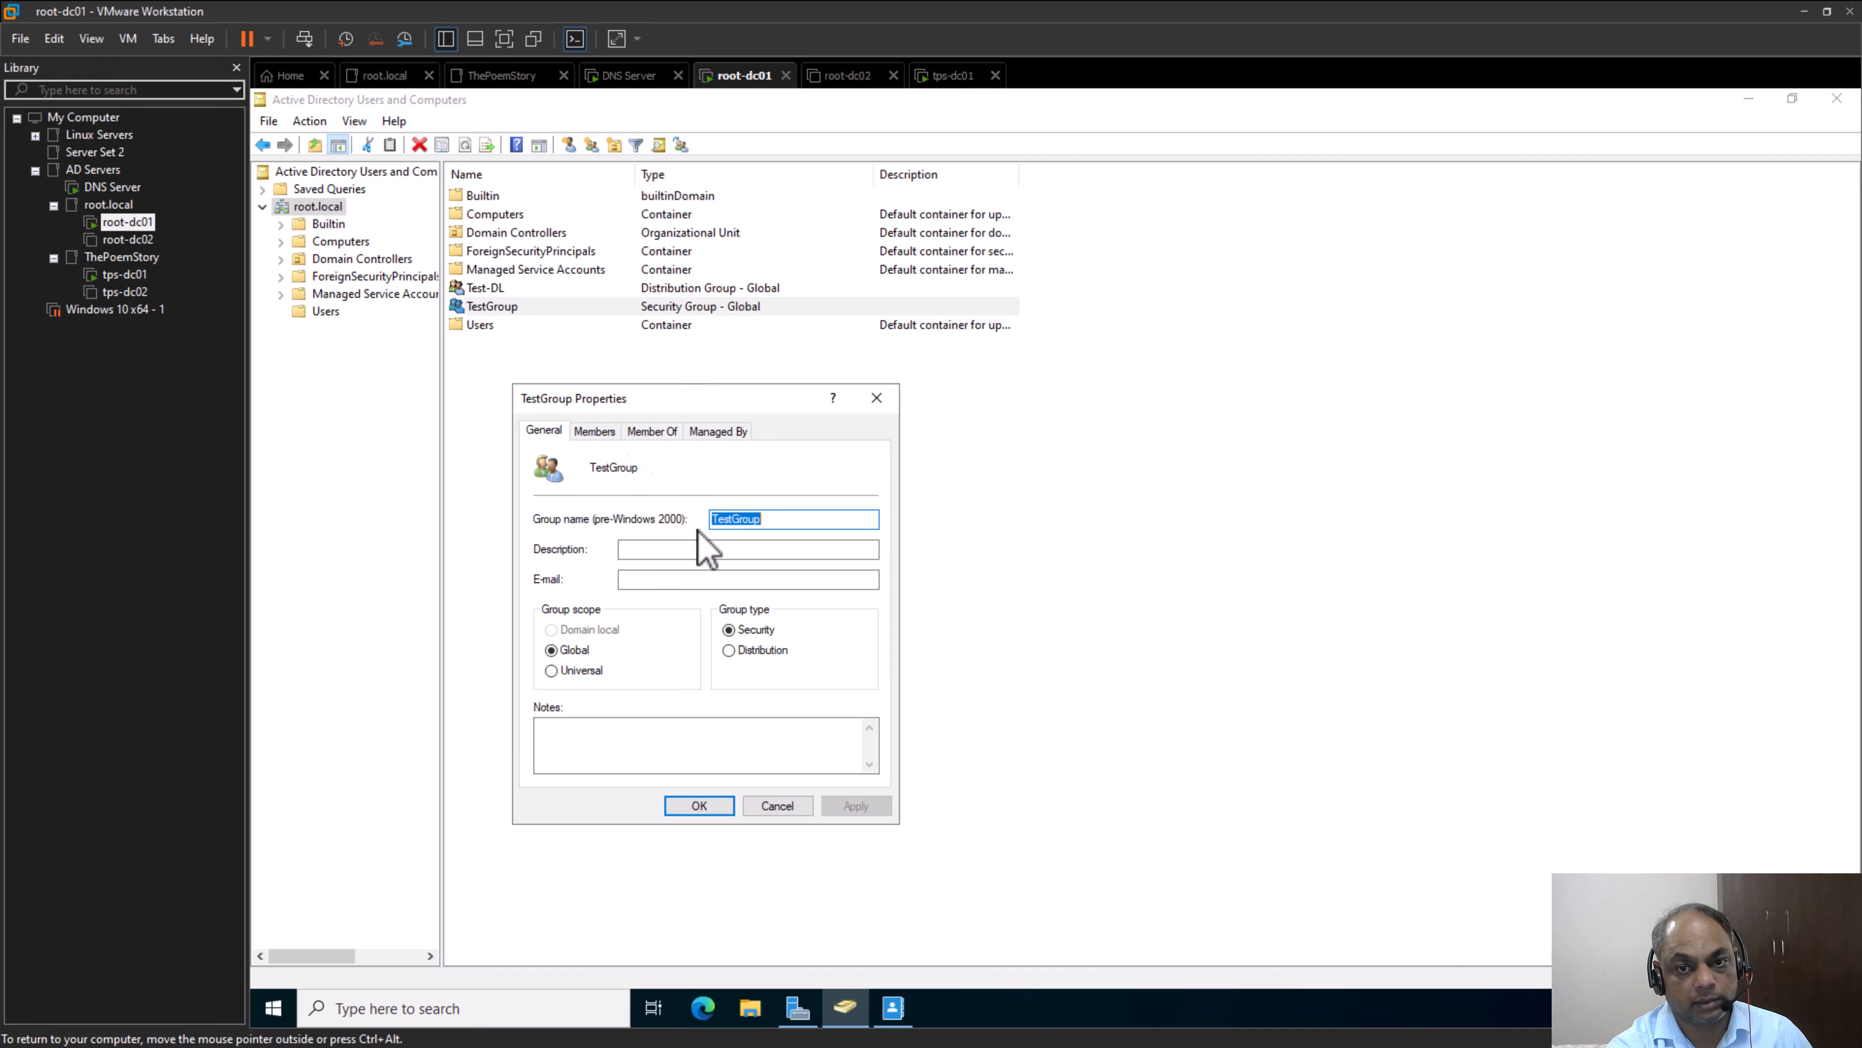
Close TestGroup's properties unchanged, switch to PowerPoint and review the slides on creating group objects and group scopes, including Computer Local Groups
left_click(794, 804)
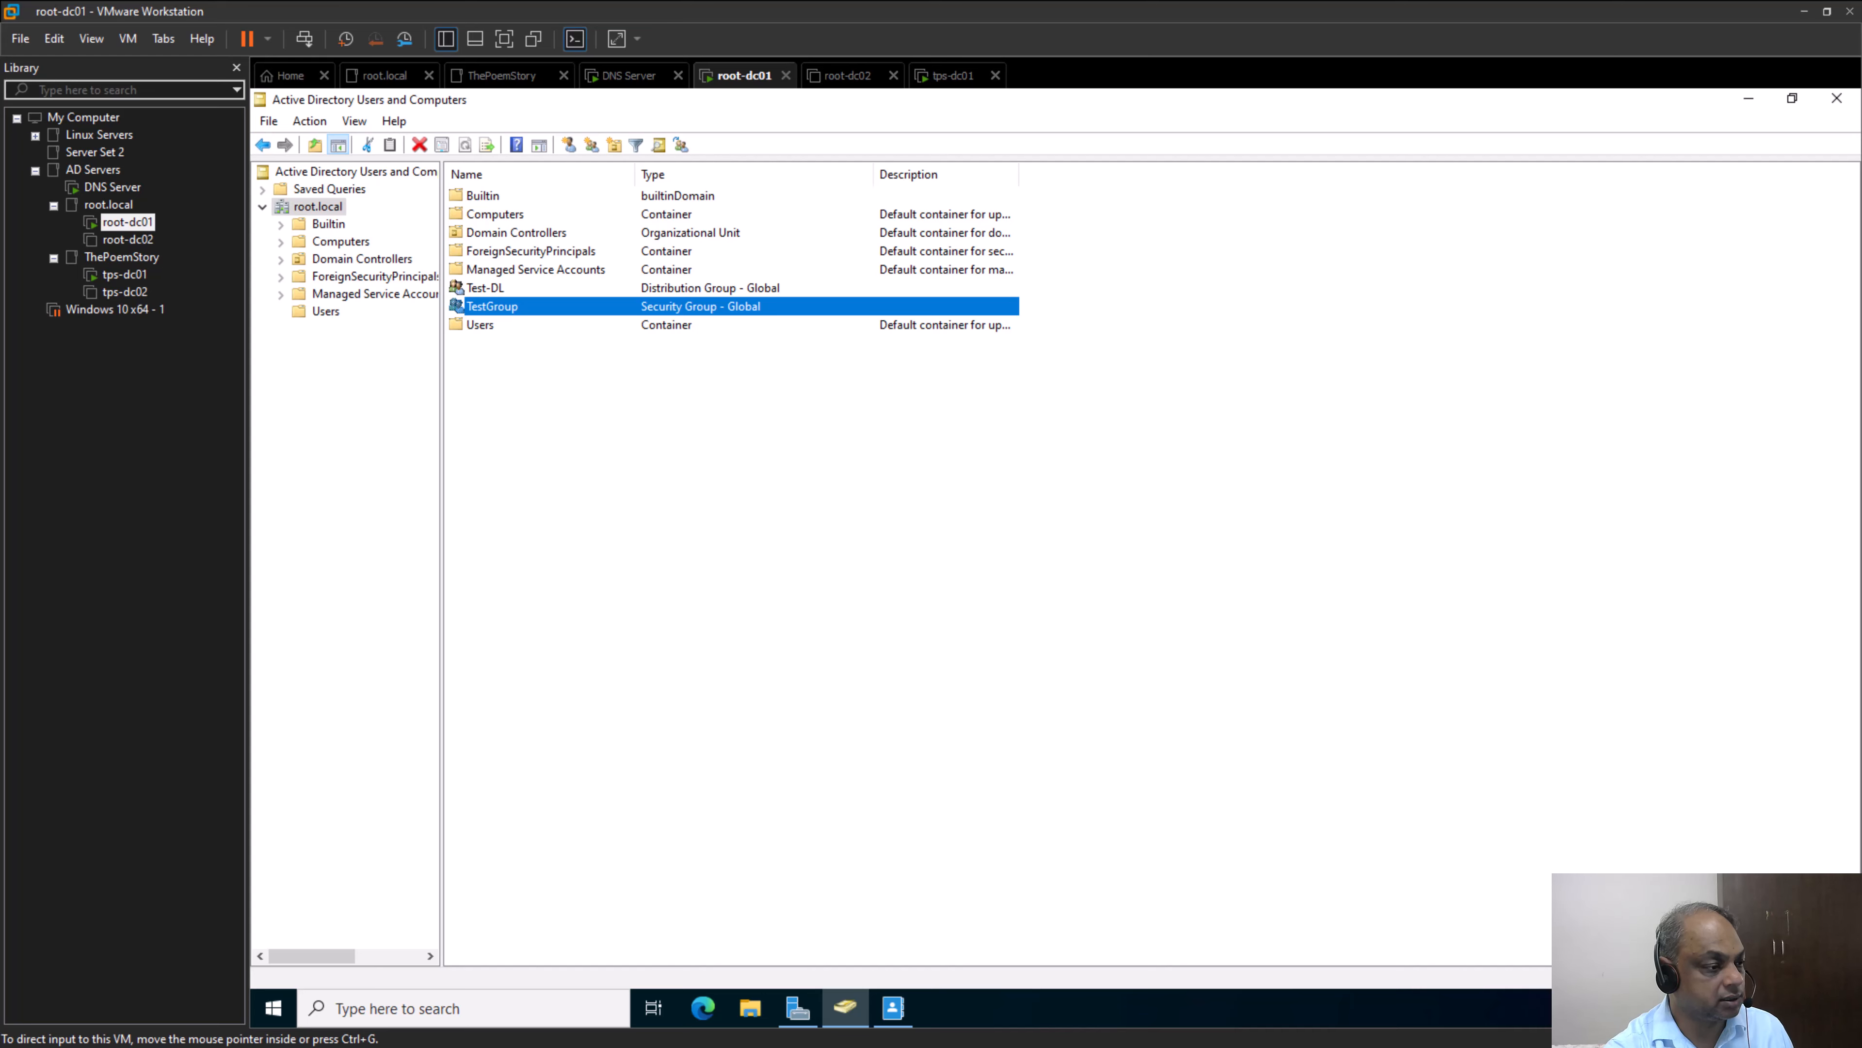
key("alt+Tab")
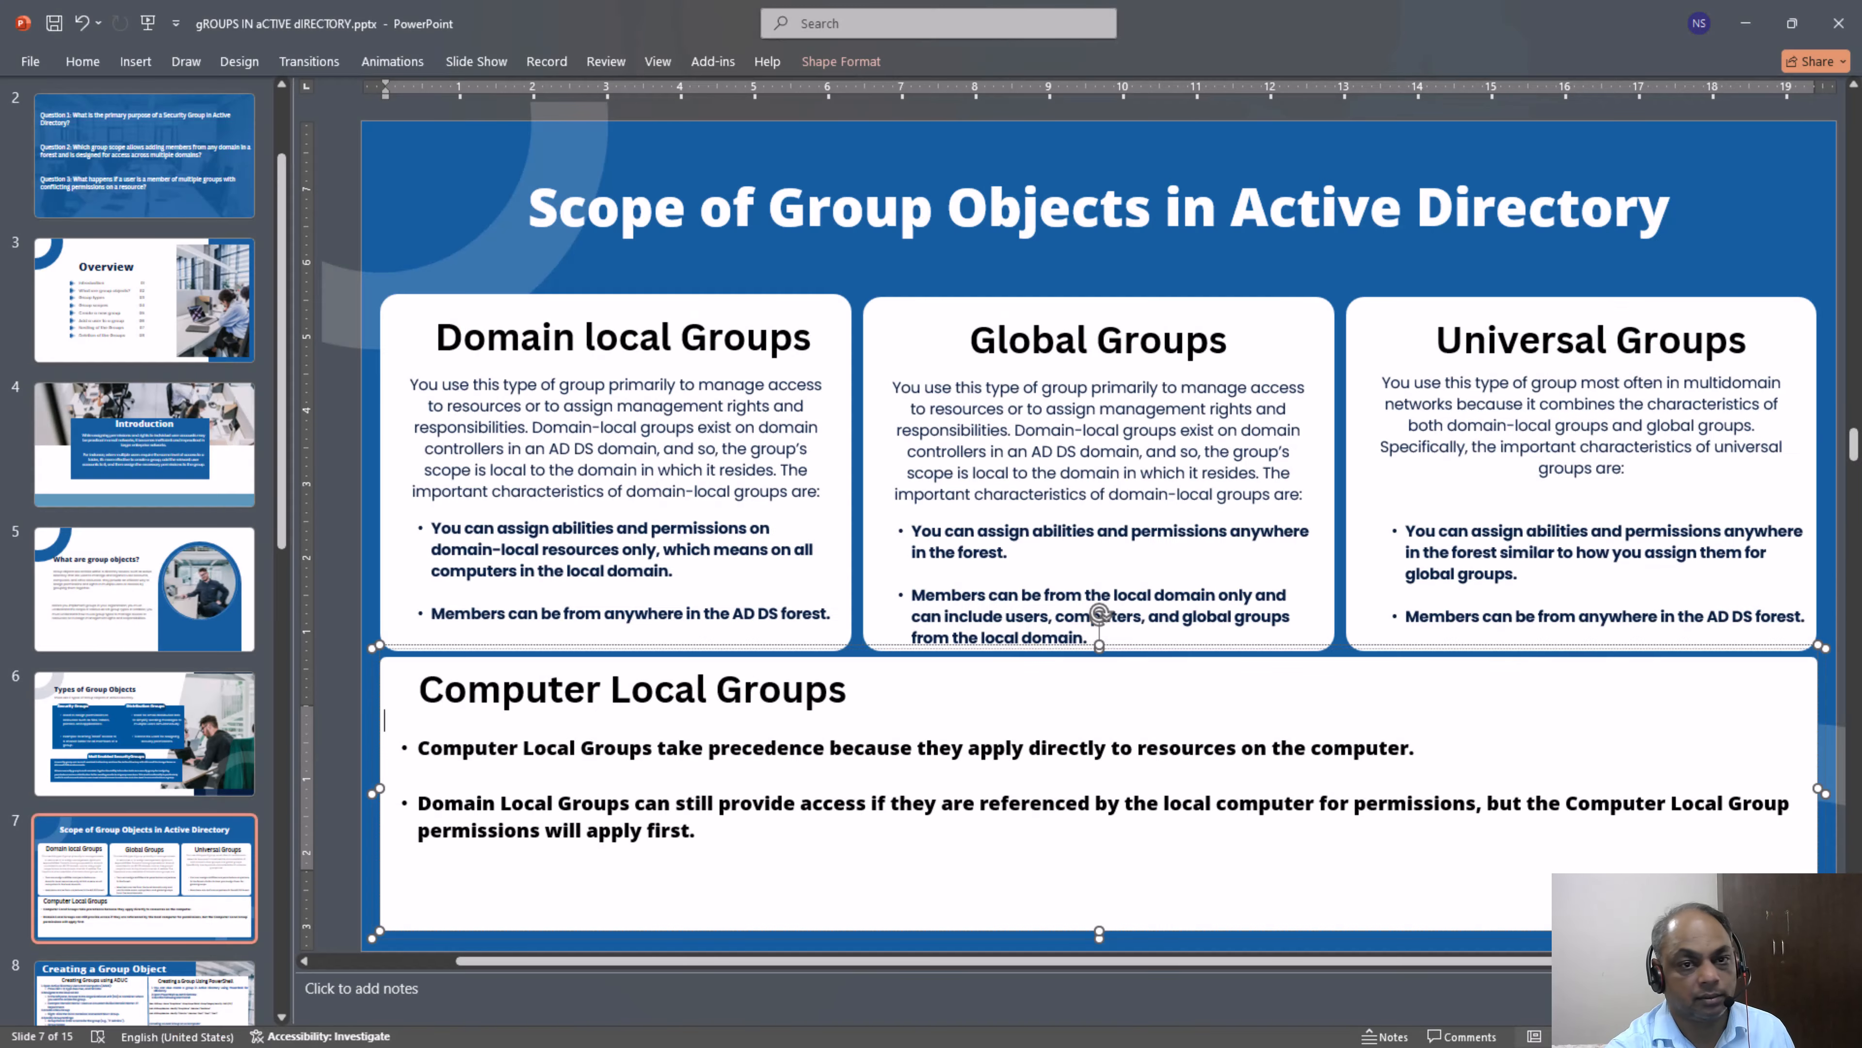
scroll(89, 766, "down", 1)
scroll(92, 777, "down", 1)
left_click(92, 778)
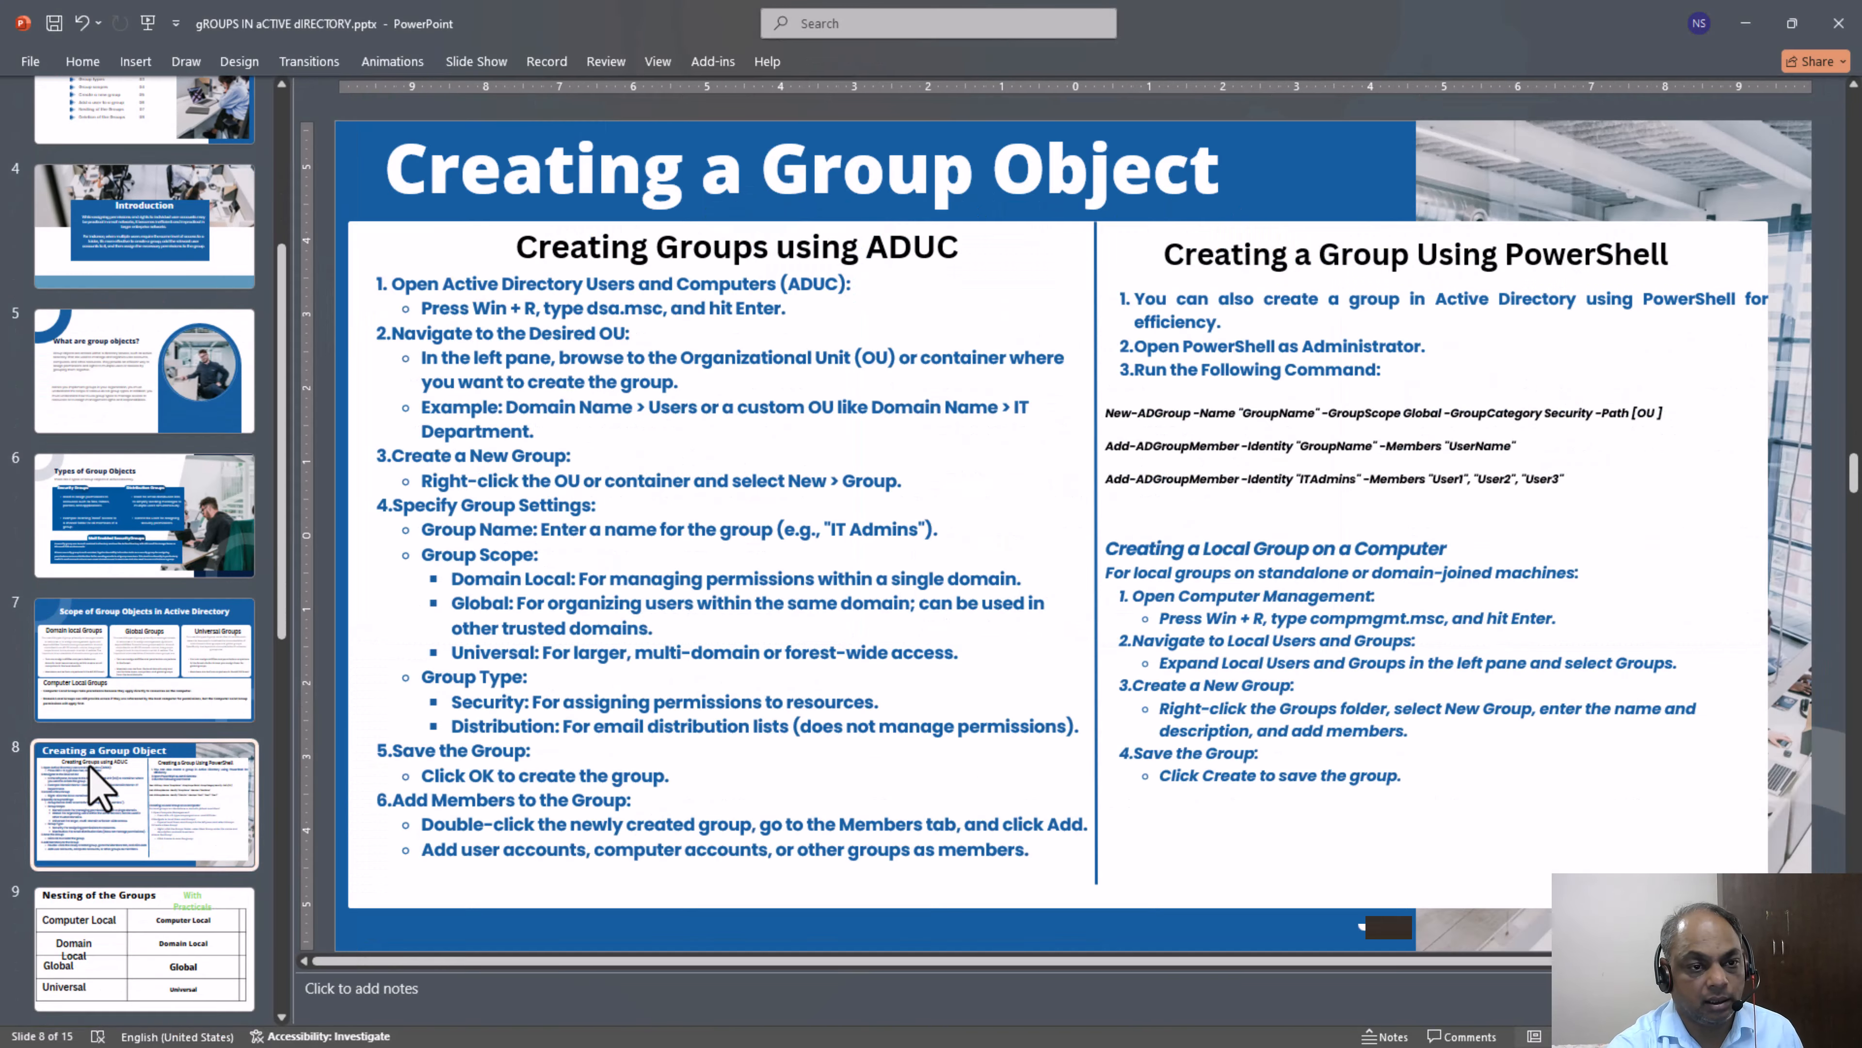
left_click(136, 715)
left_click(174, 843)
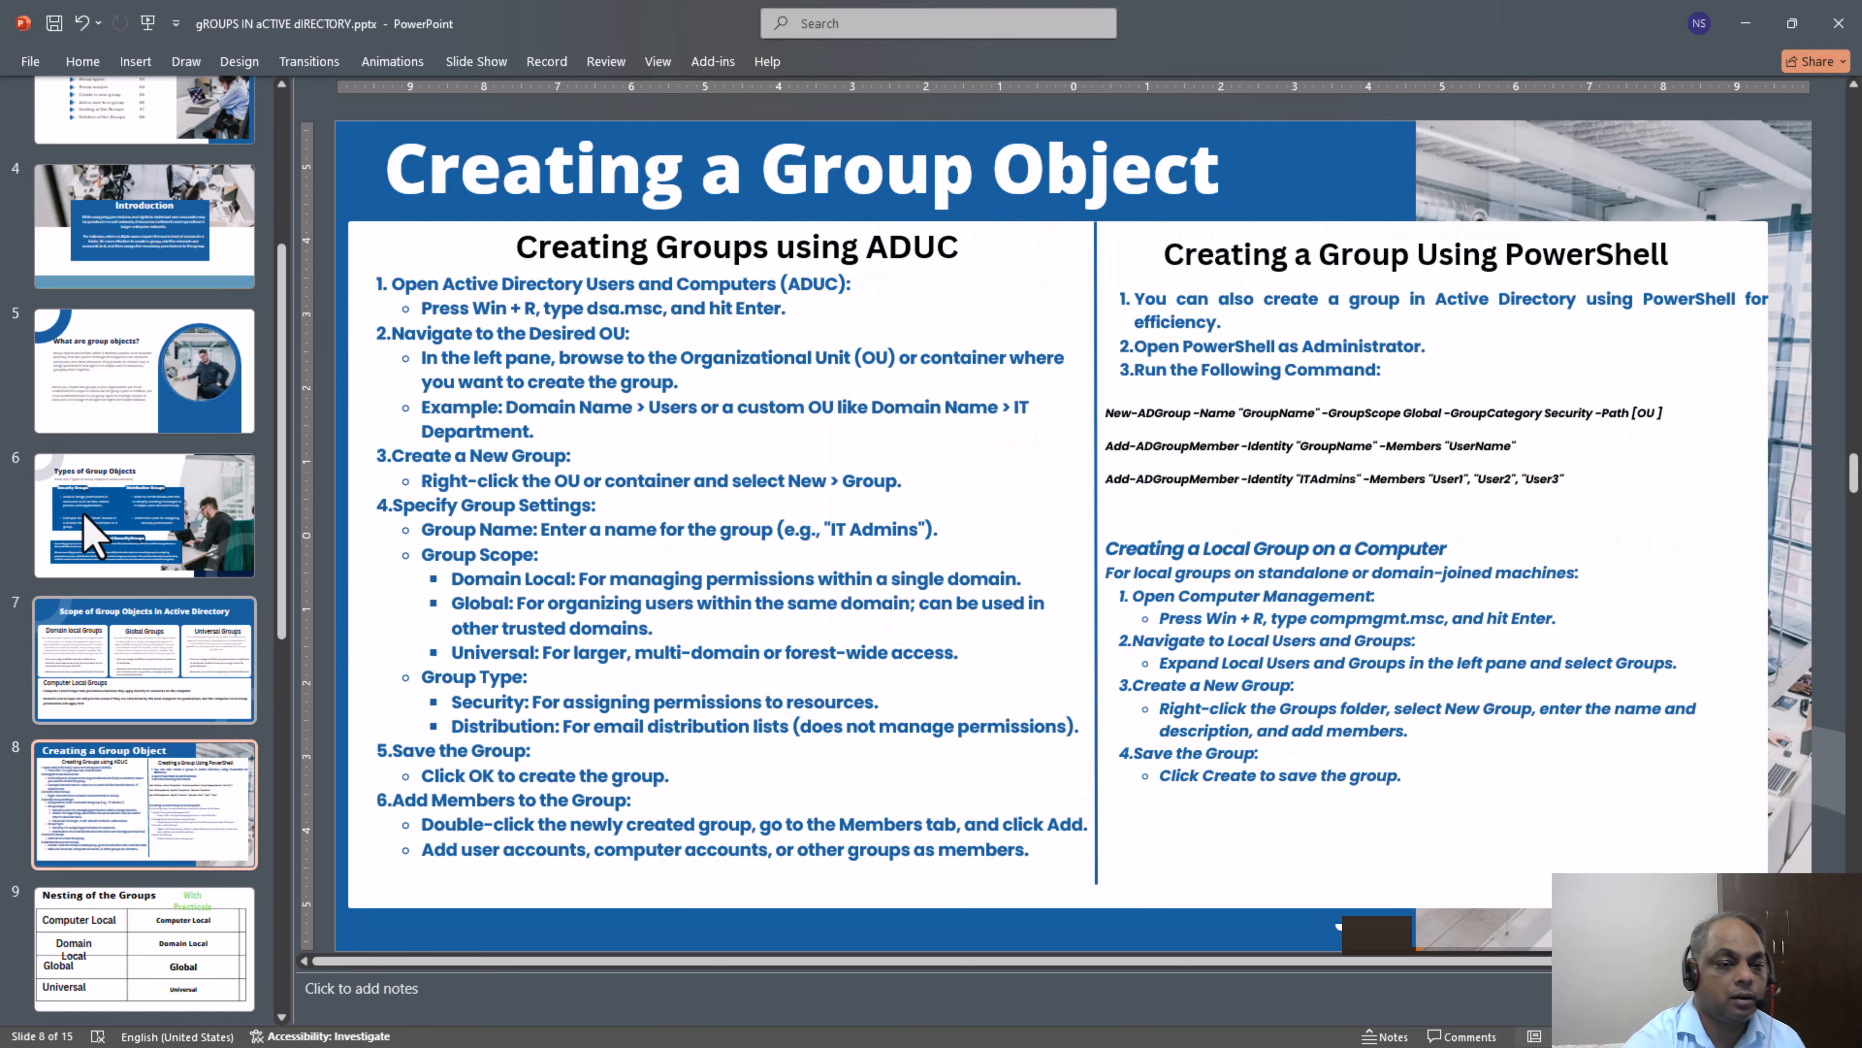
left_click(135, 660)
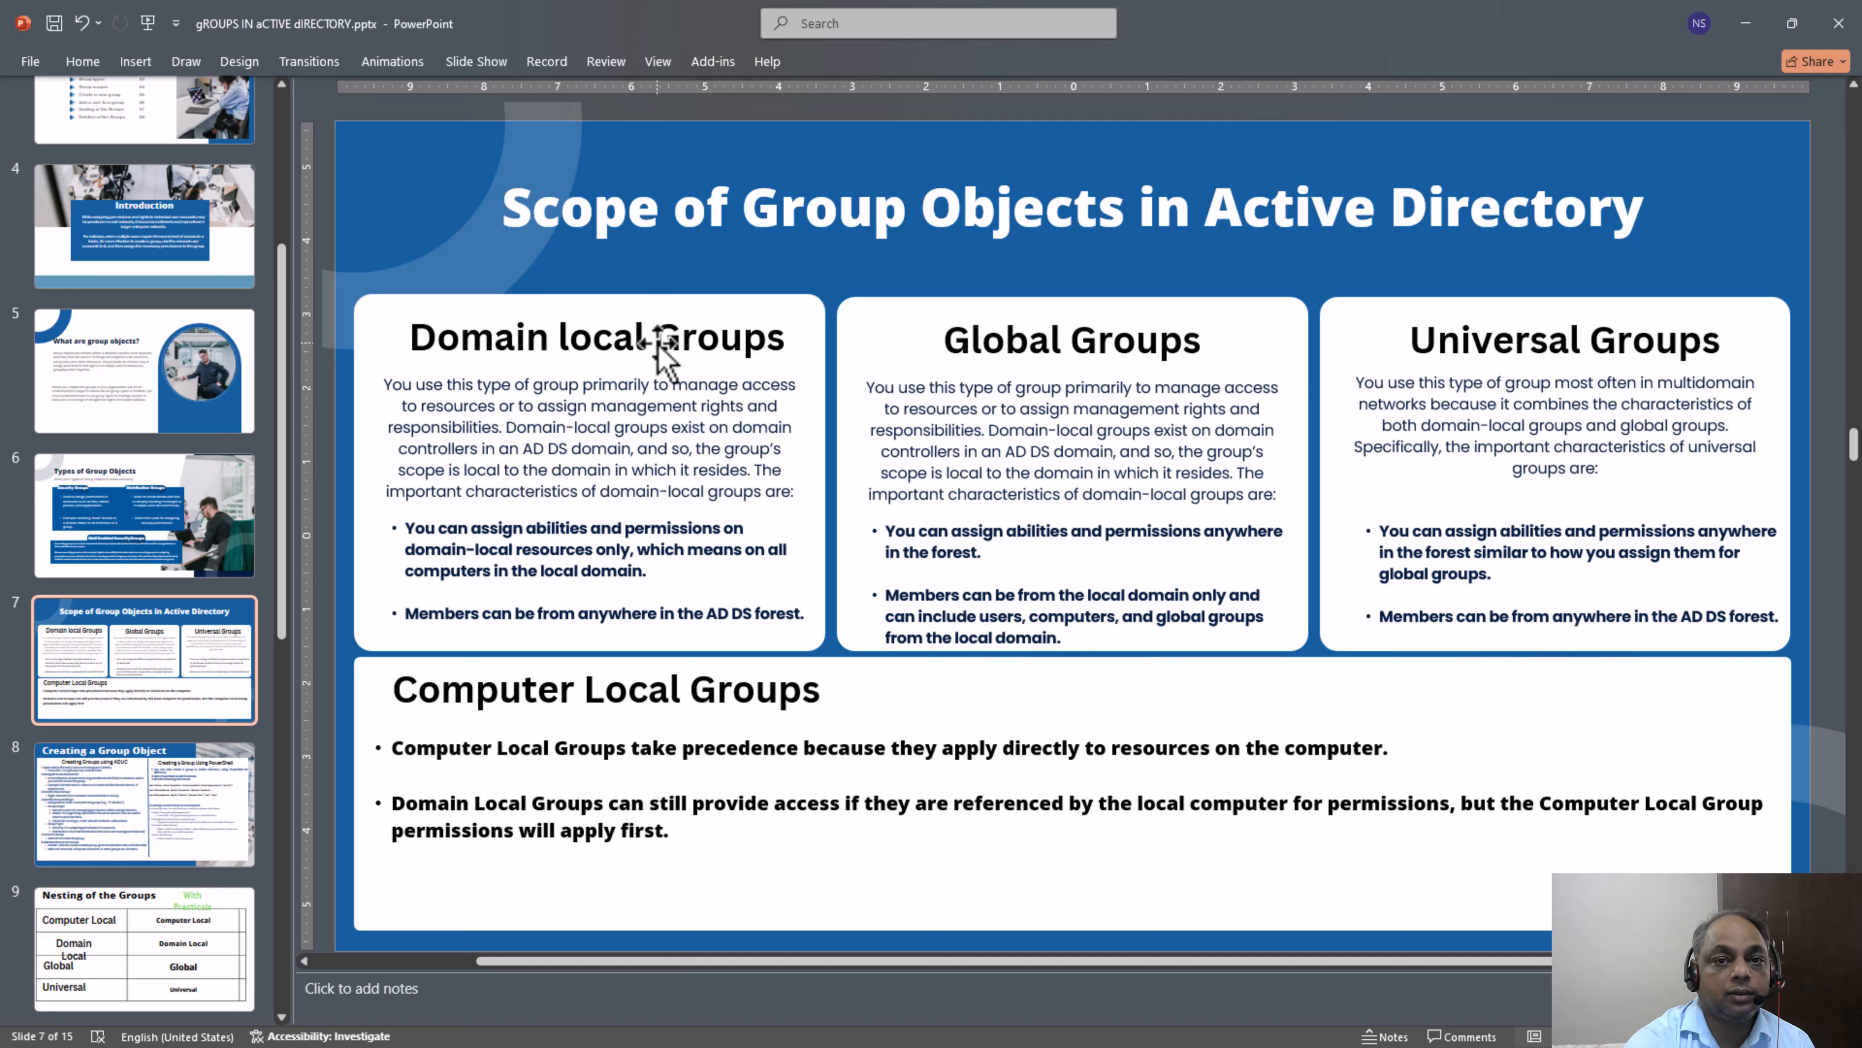
left_click(660, 339)
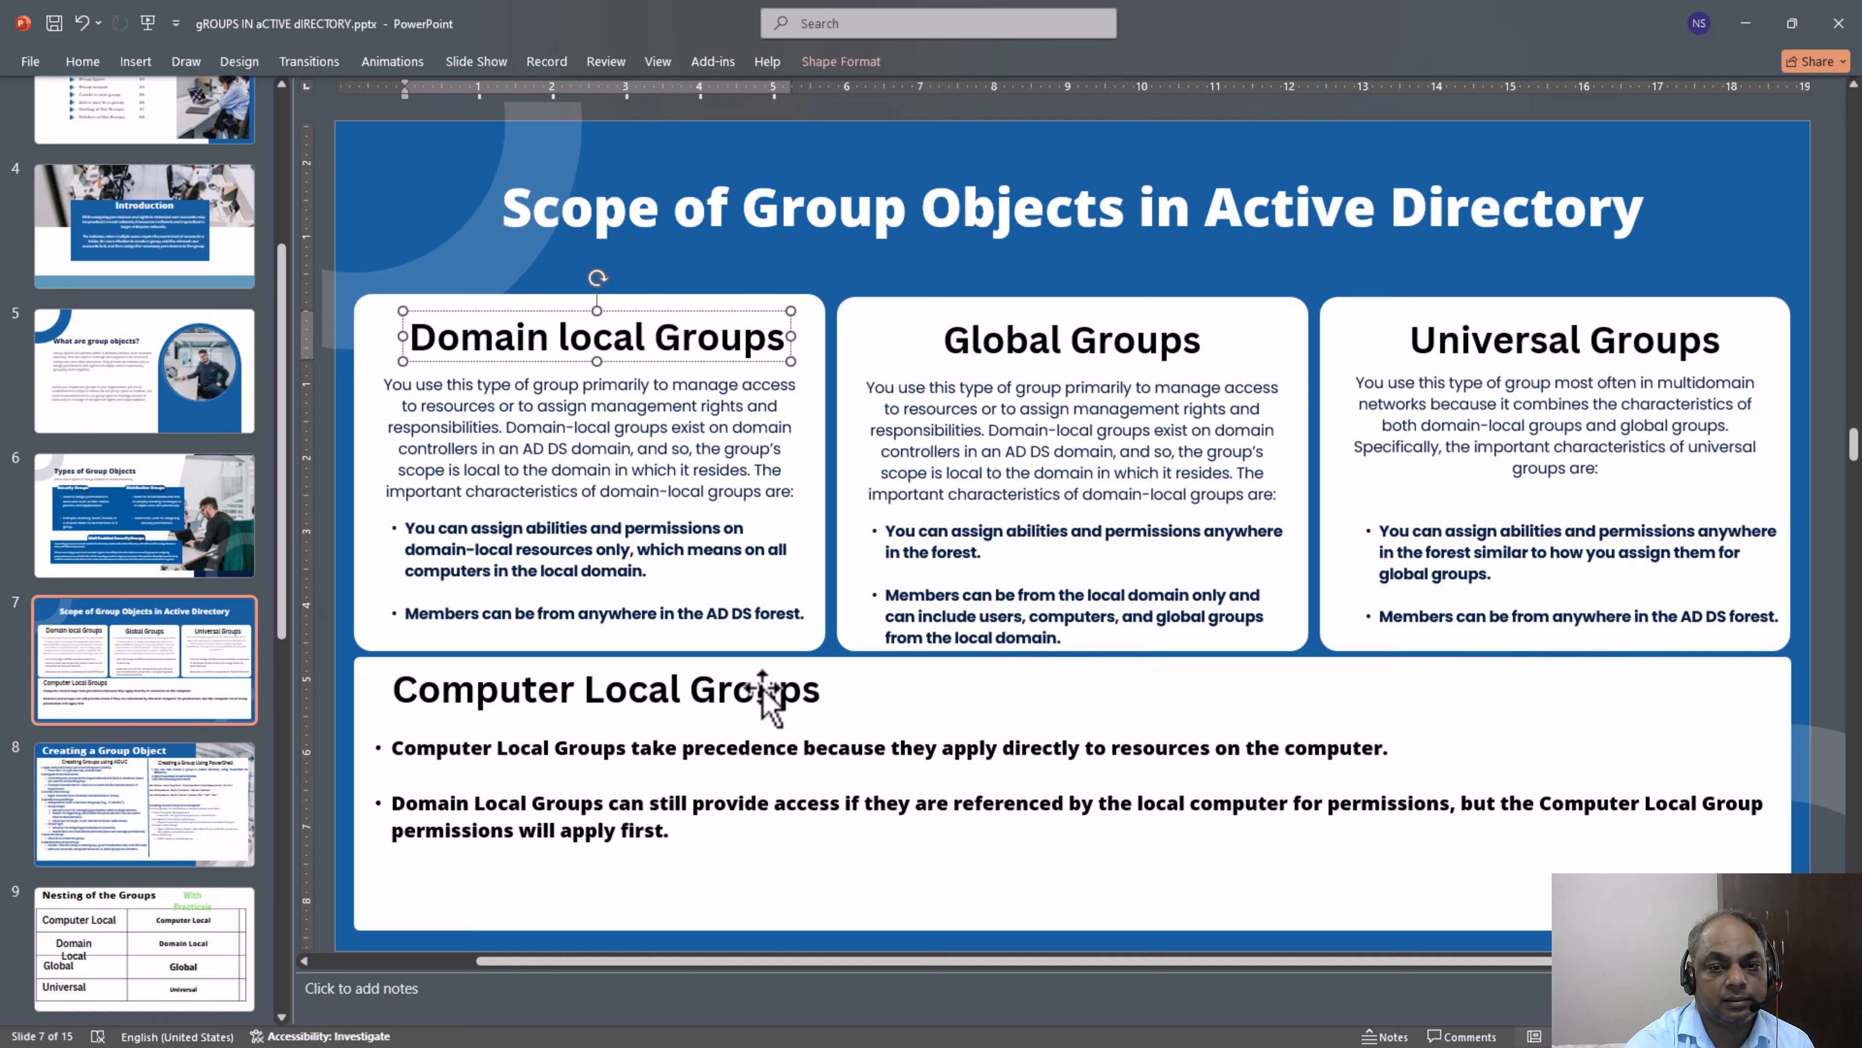
triple_click(788, 703)
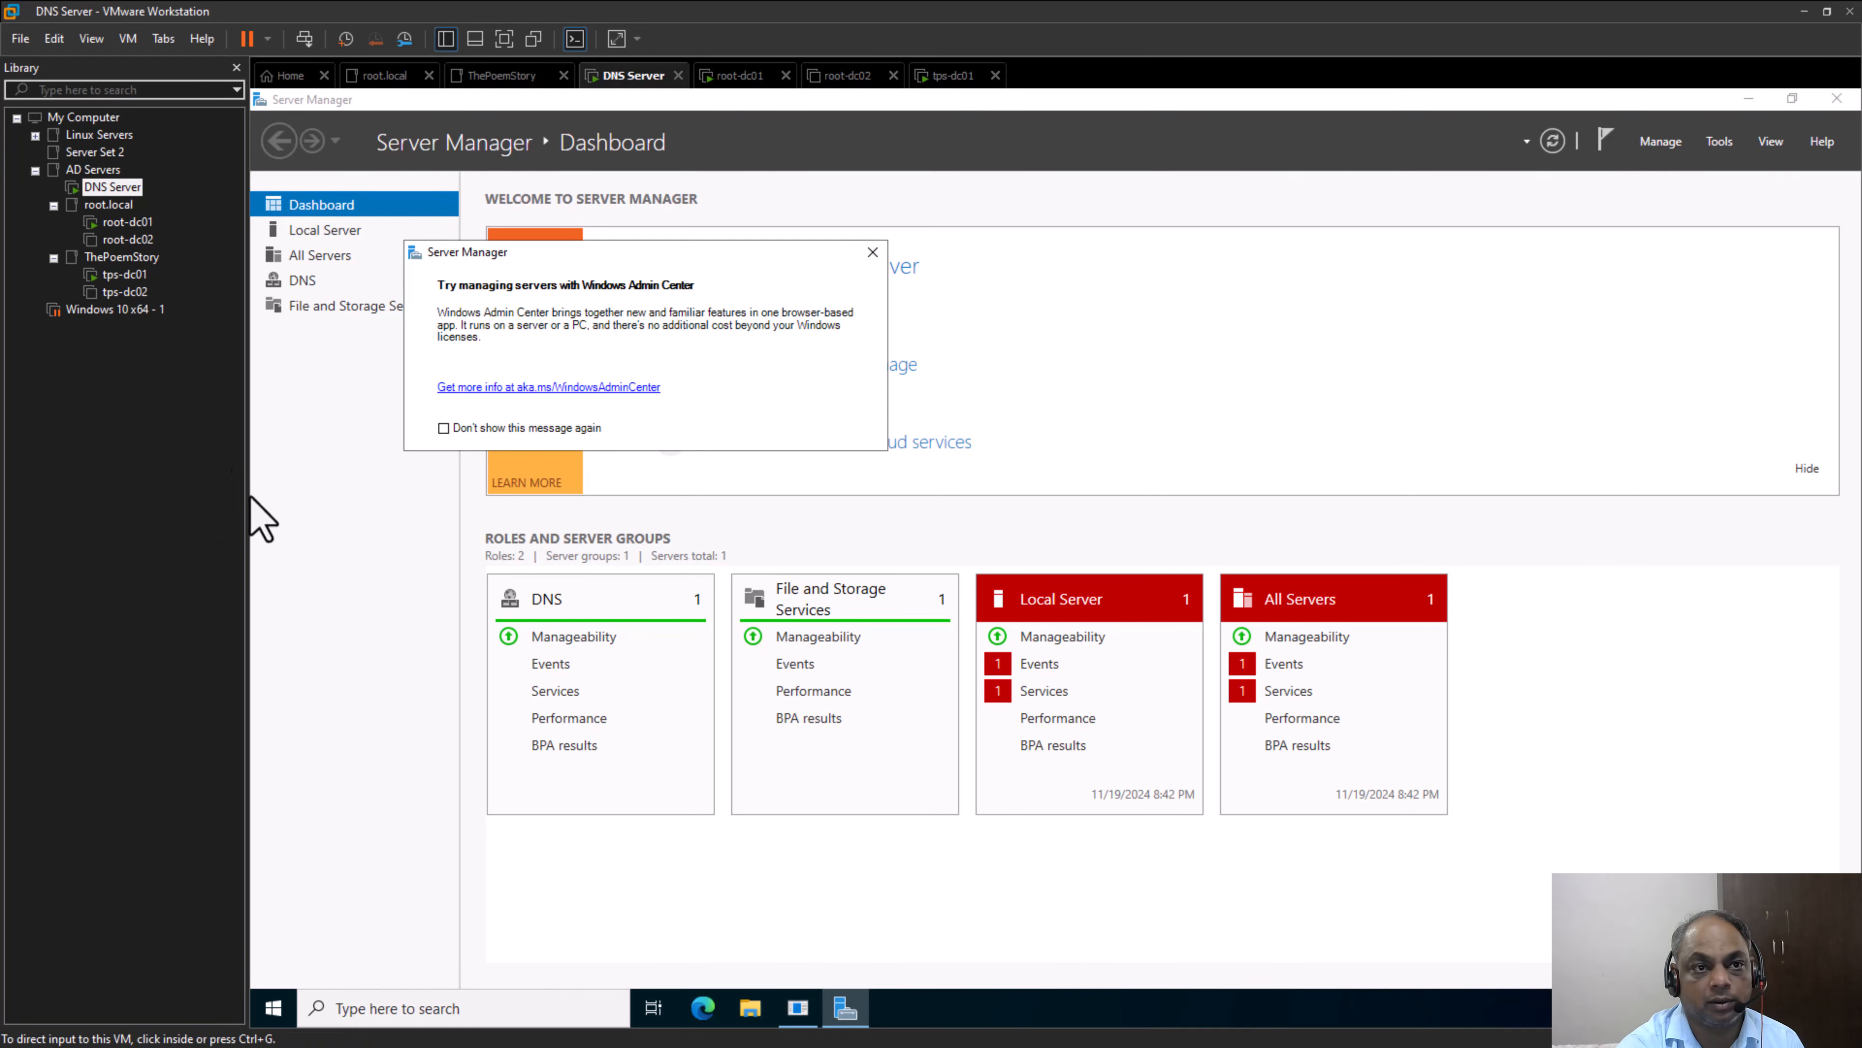
Switch to the root-dc01 virtual machine in VMware Workstation, minimize all its open windows and refresh the desktop
left_click(131, 222)
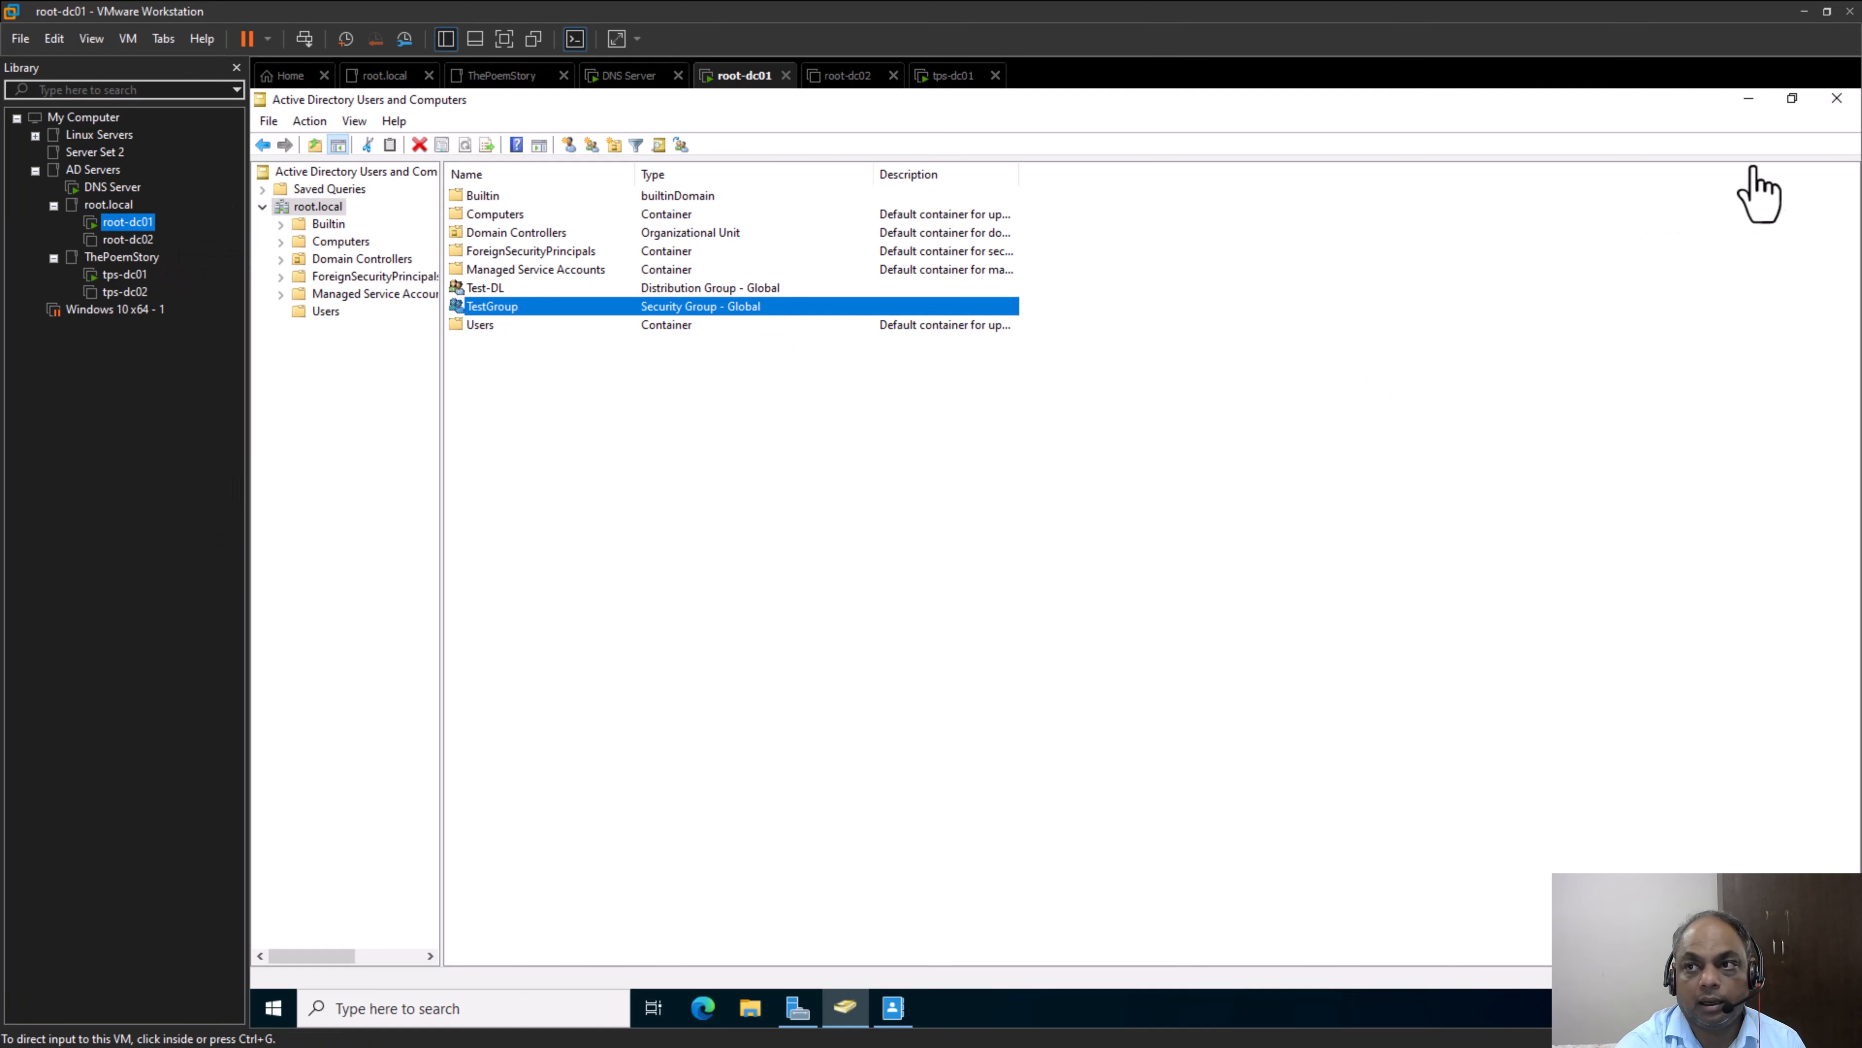
left_click(1751, 100)
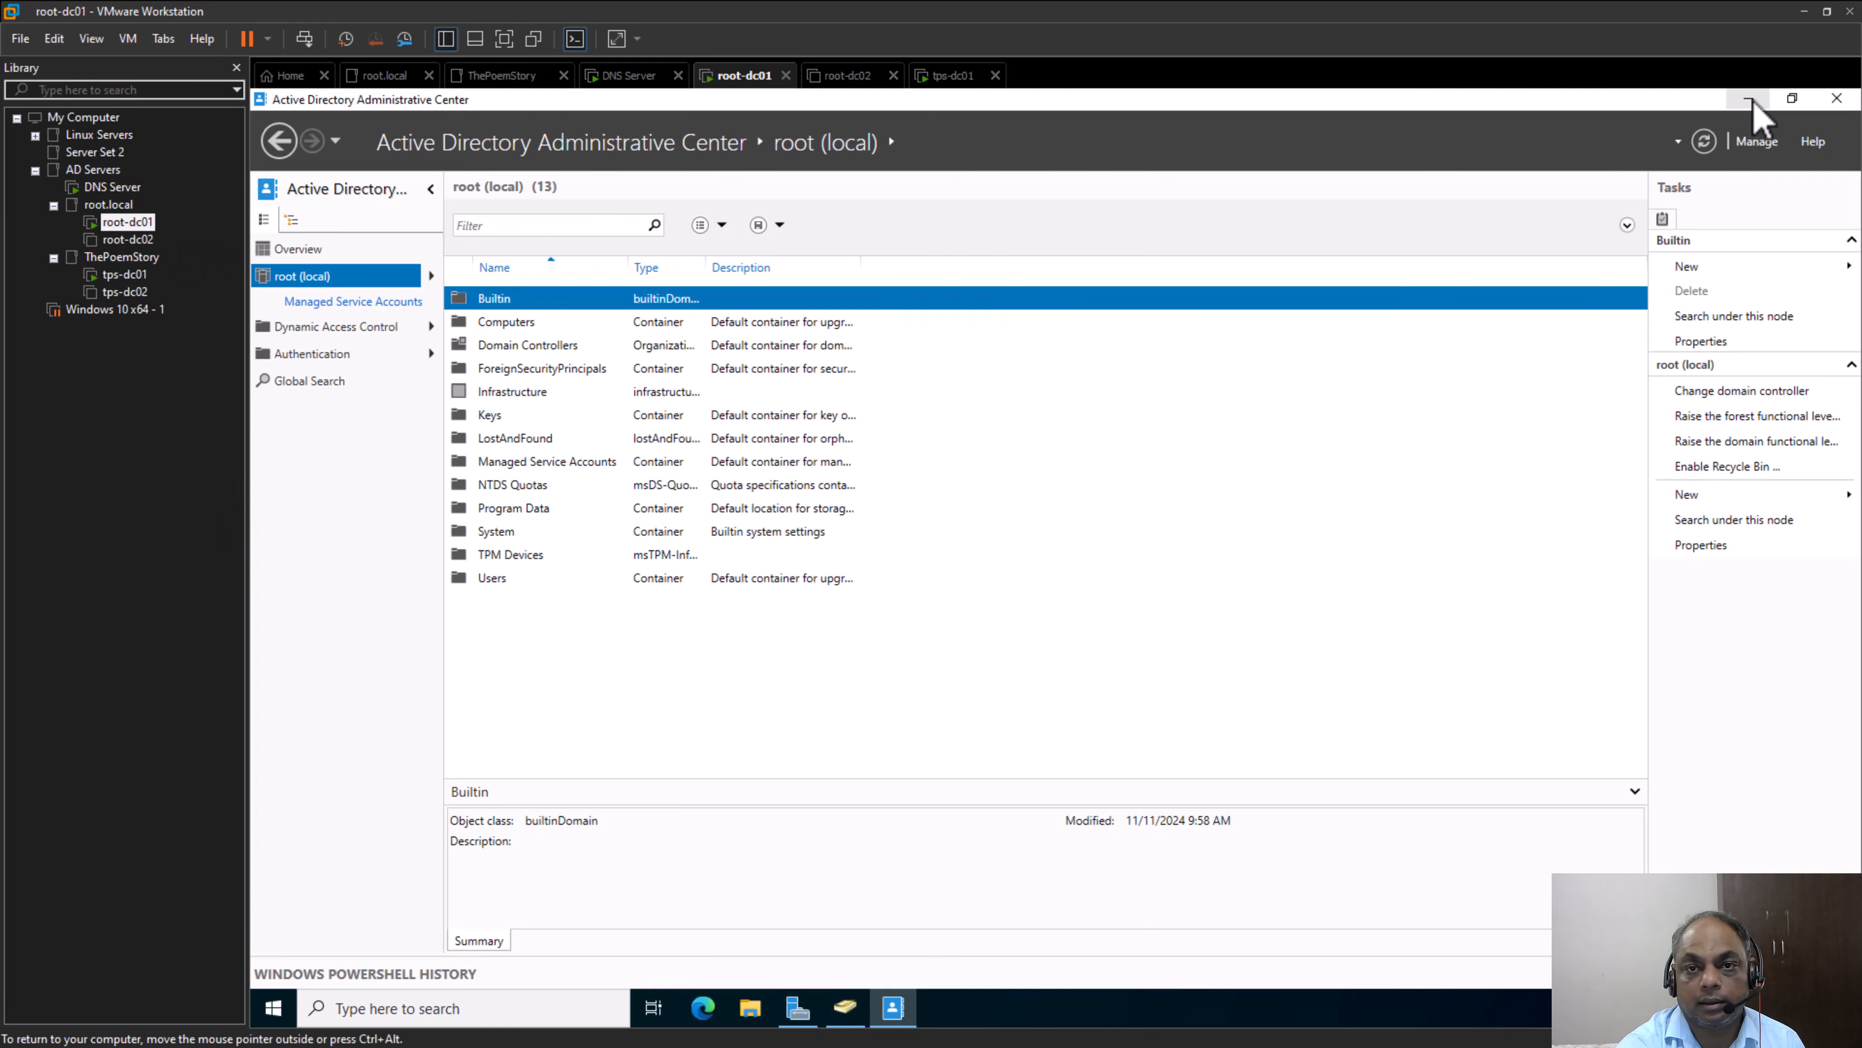
left_click(1752, 100)
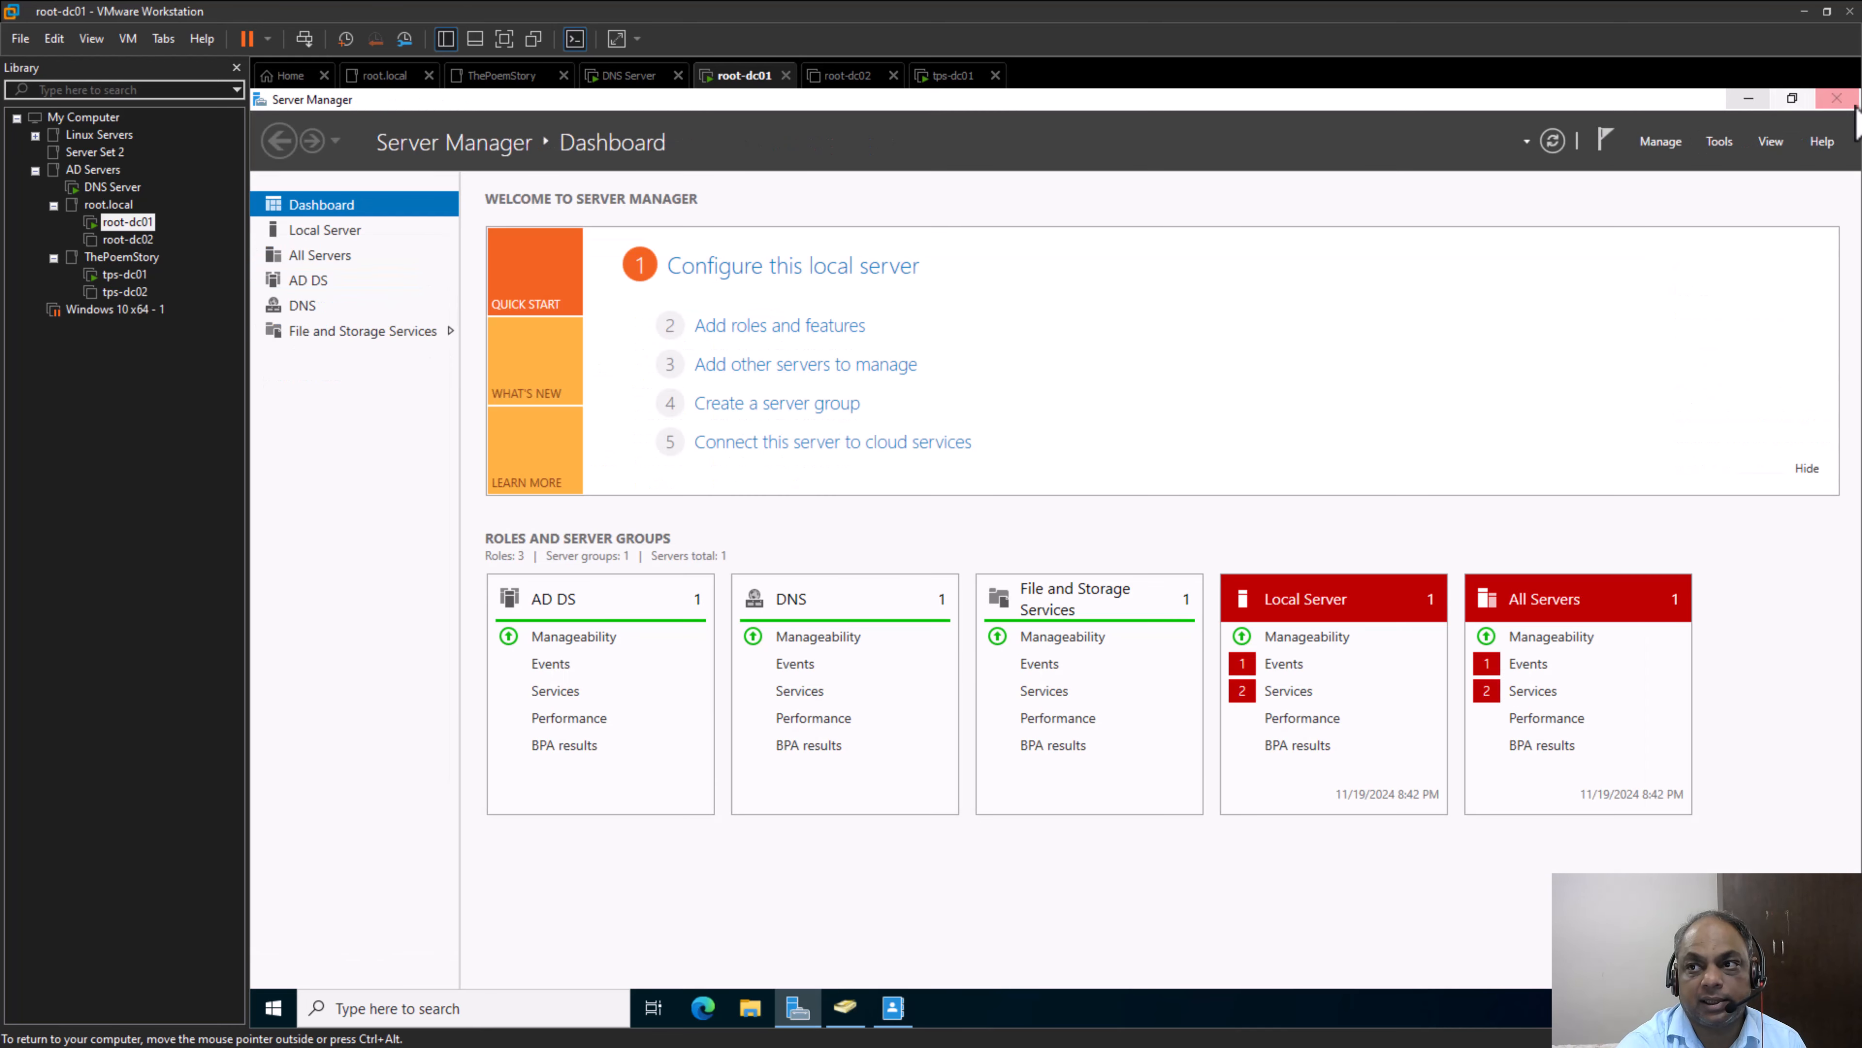
left_click(1754, 101)
right_click(768, 394)
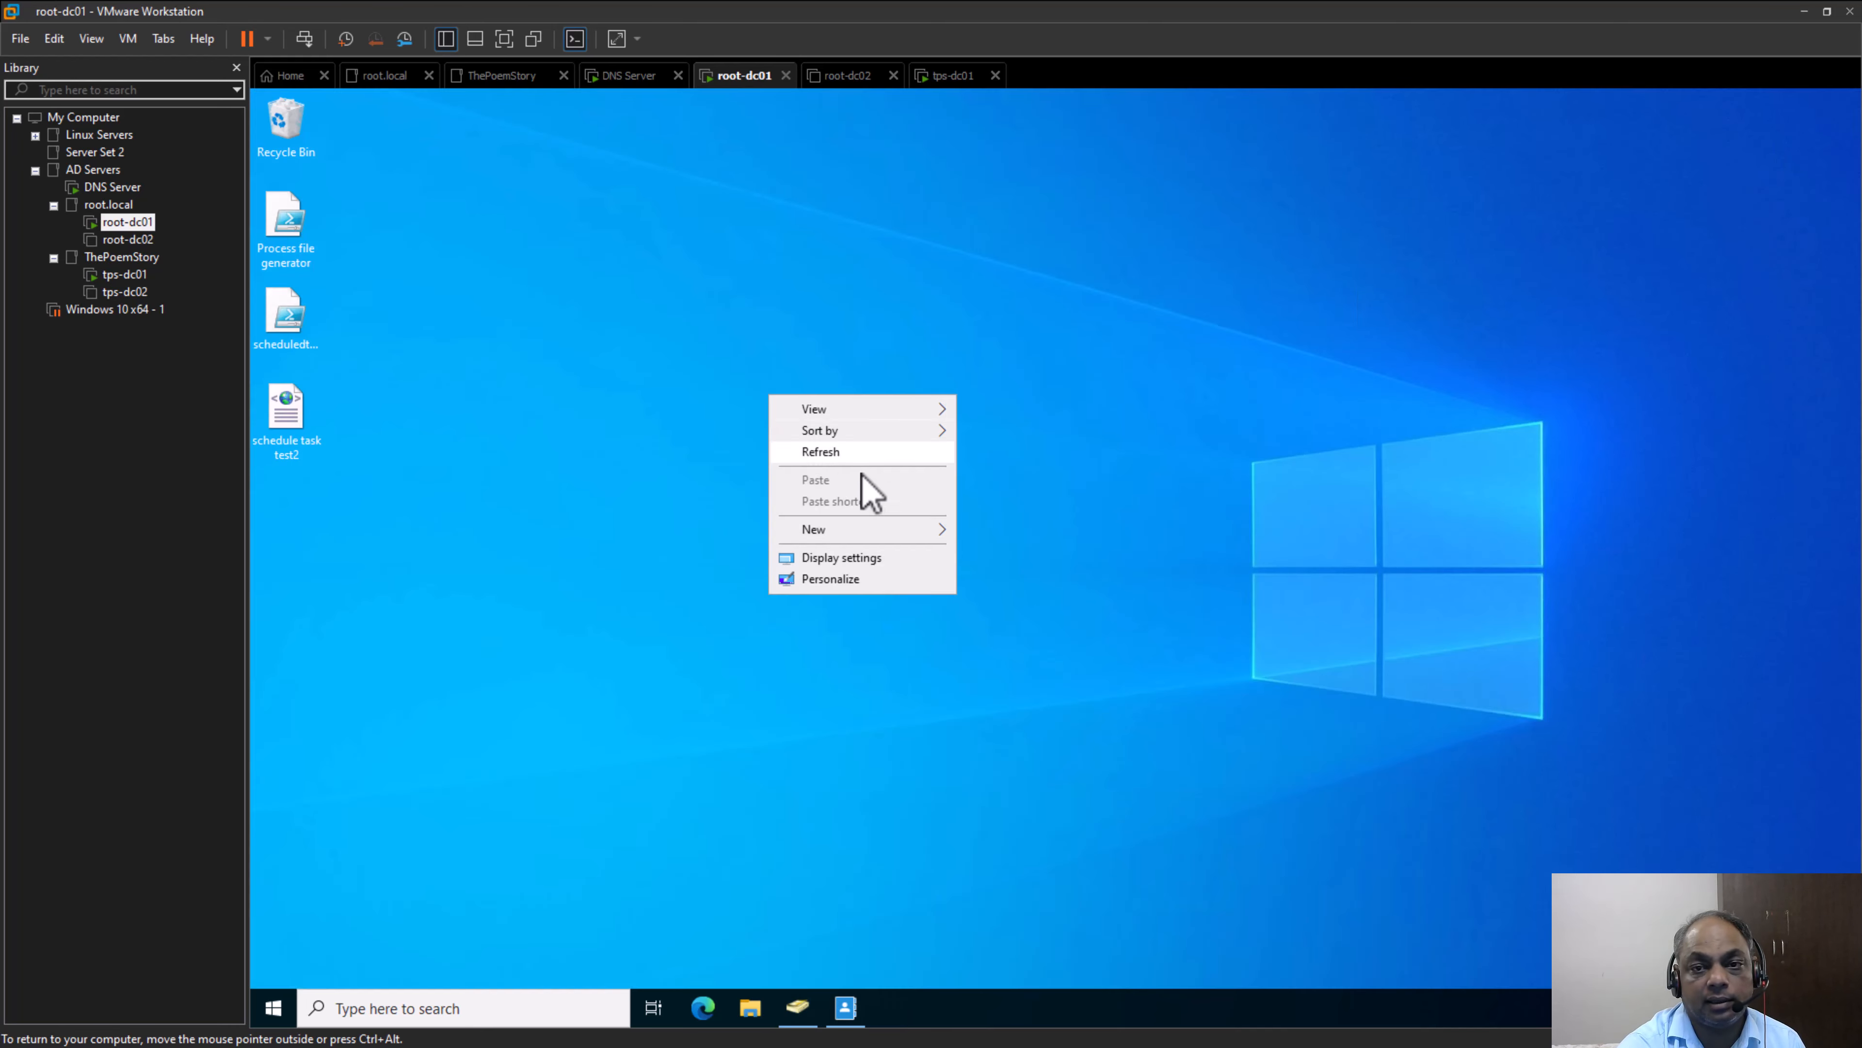
left_click(861, 455)
Search Windows for "groups" on root-dc01, open Edit local users and groups, and view it maximized
left_click(447, 1004)
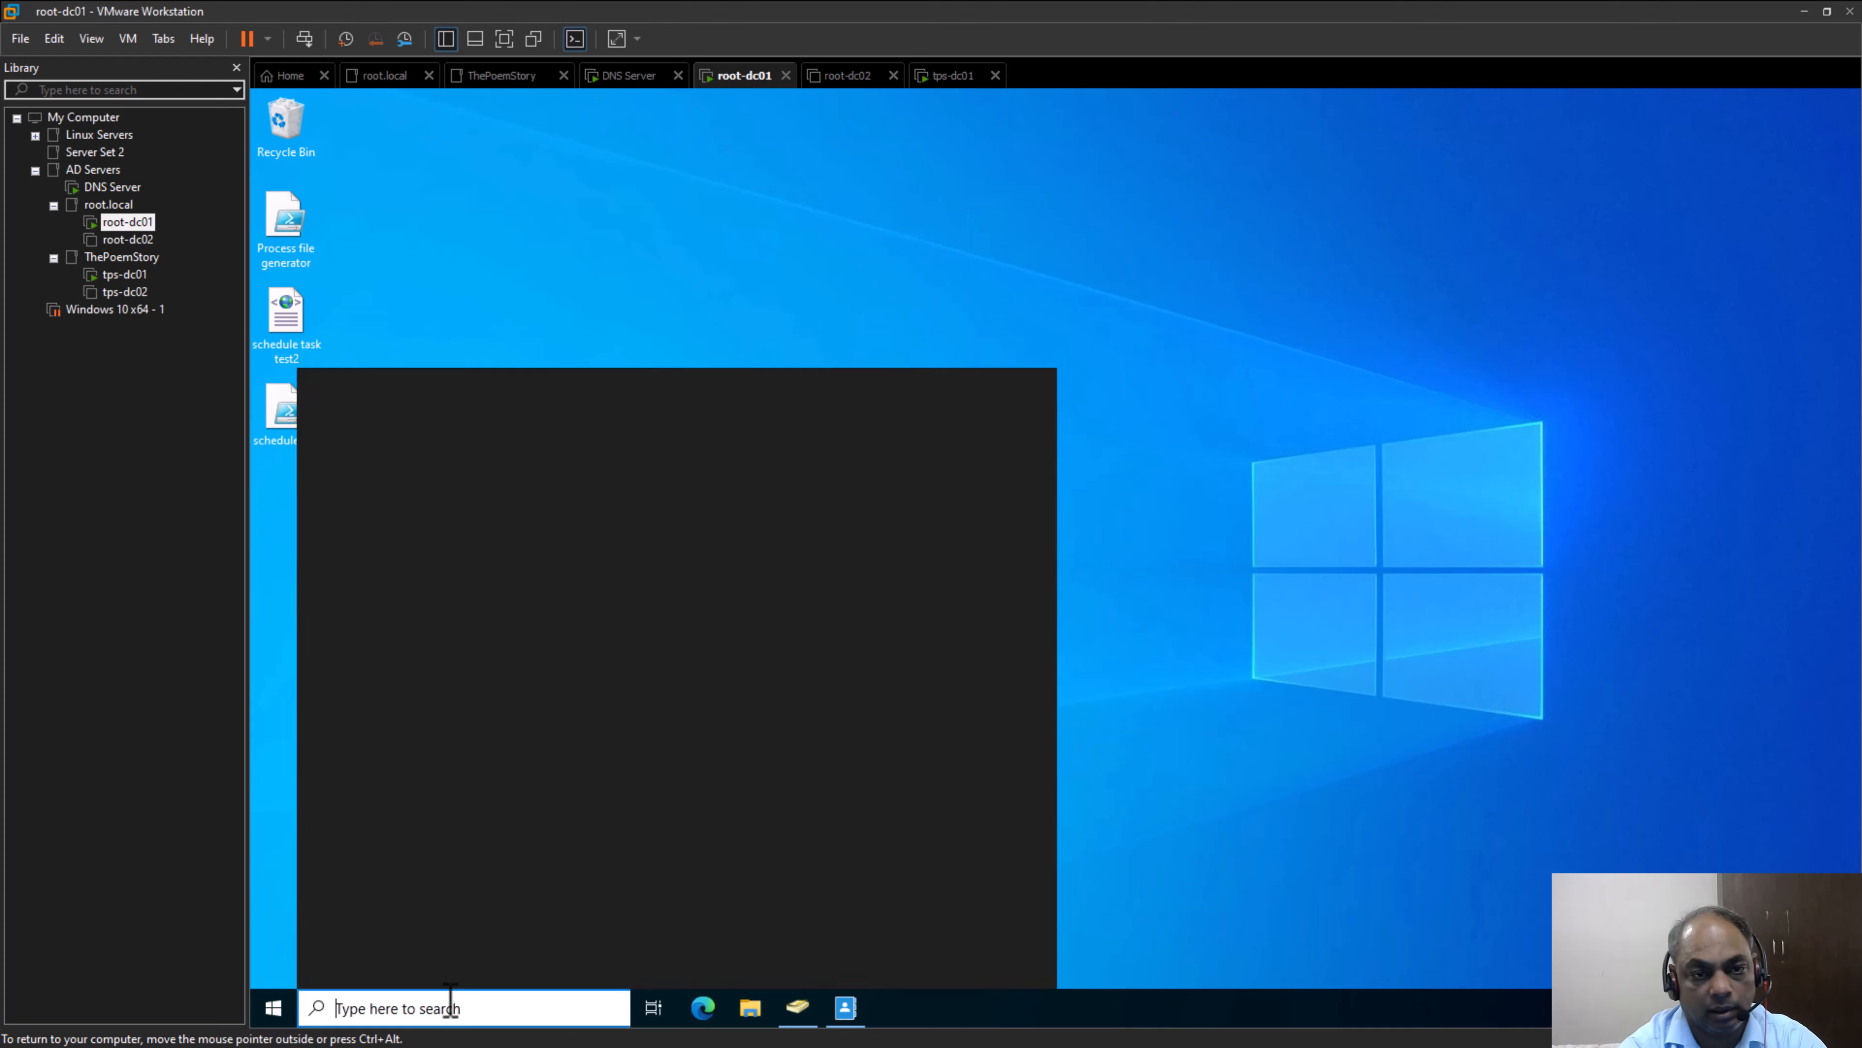
type("g")
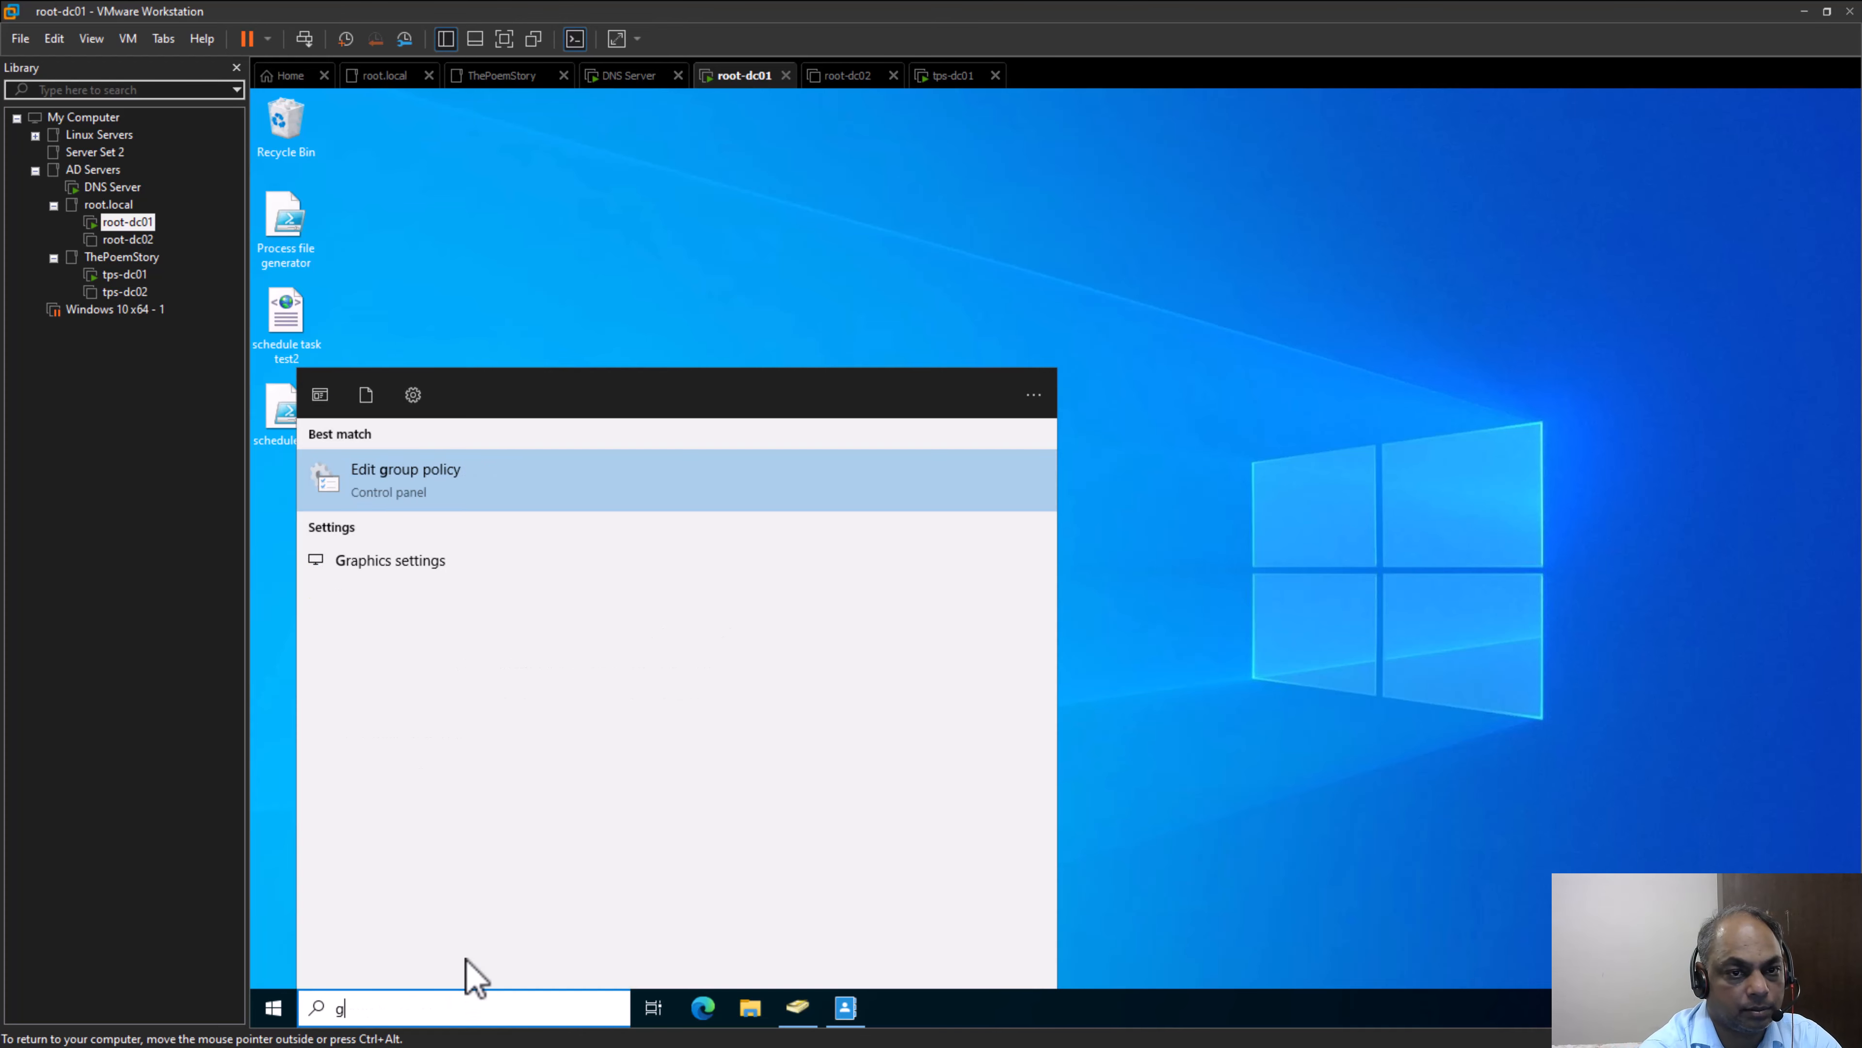
key("BackSpace")
type("groups")
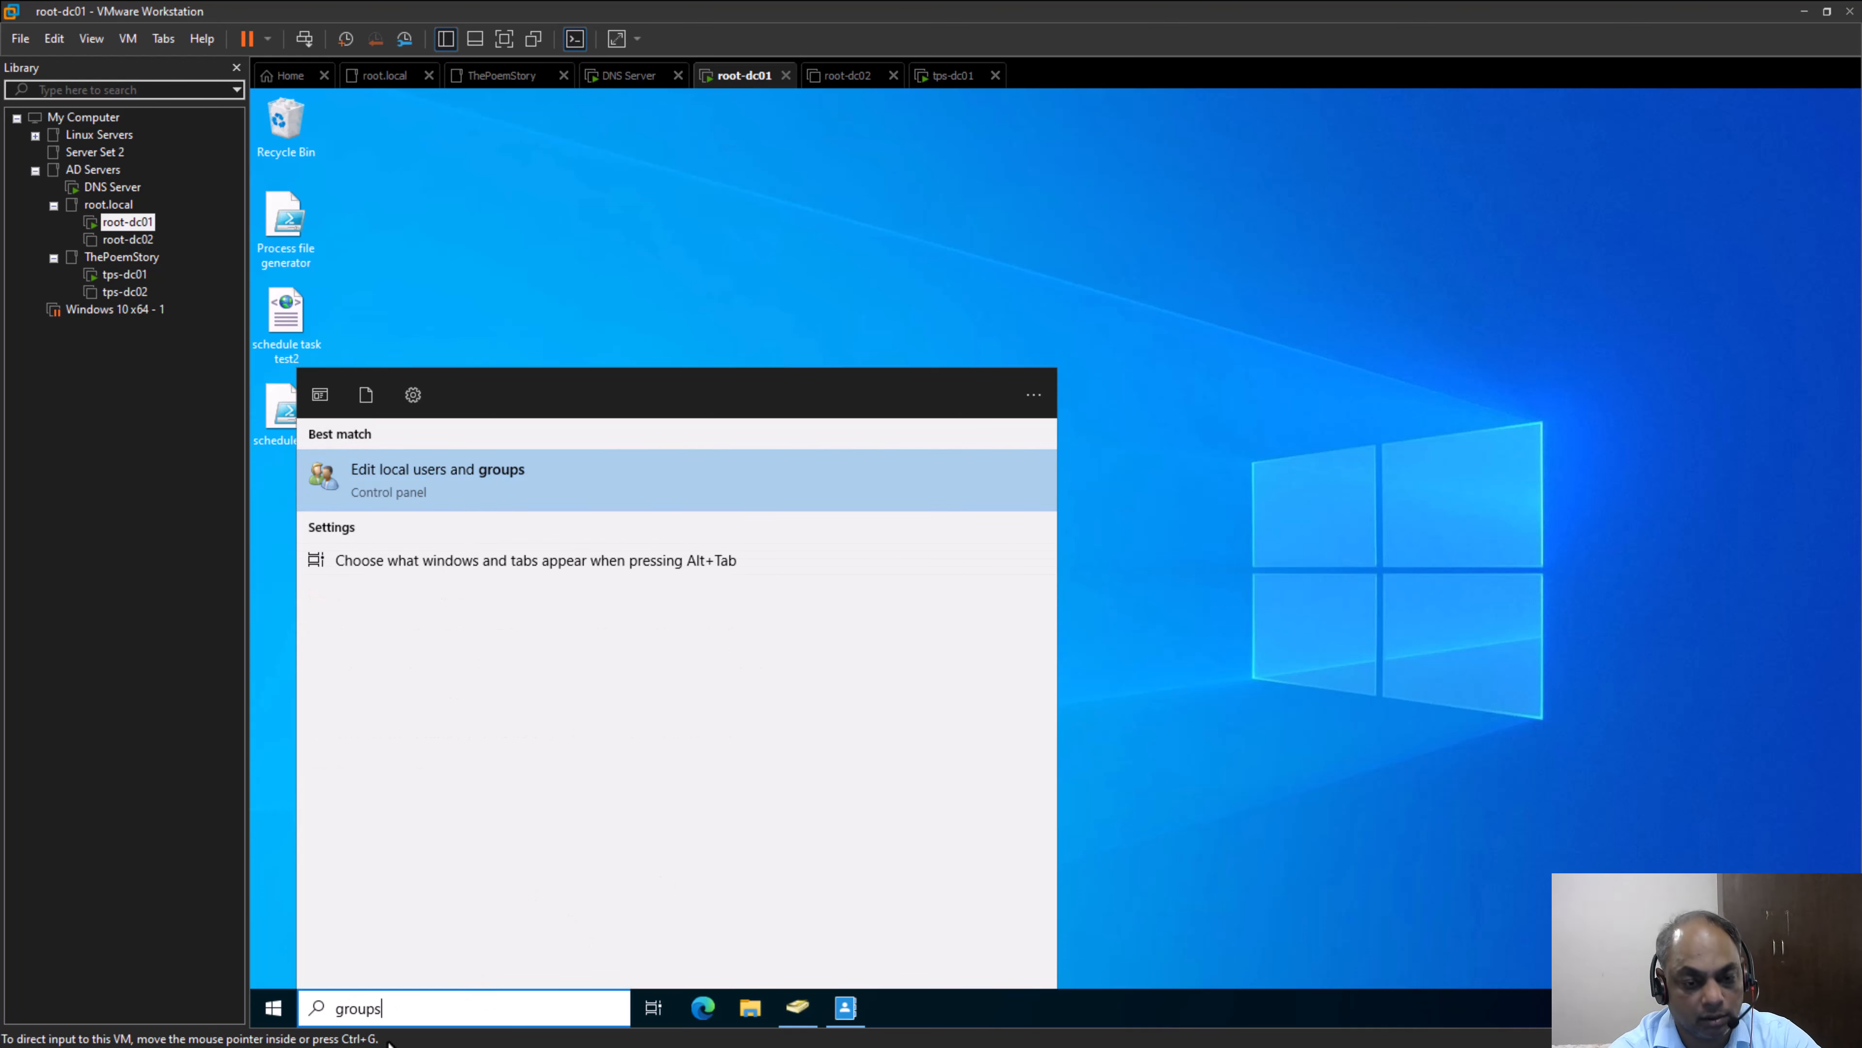
left_click_drag(399, 1011, 335, 1014)
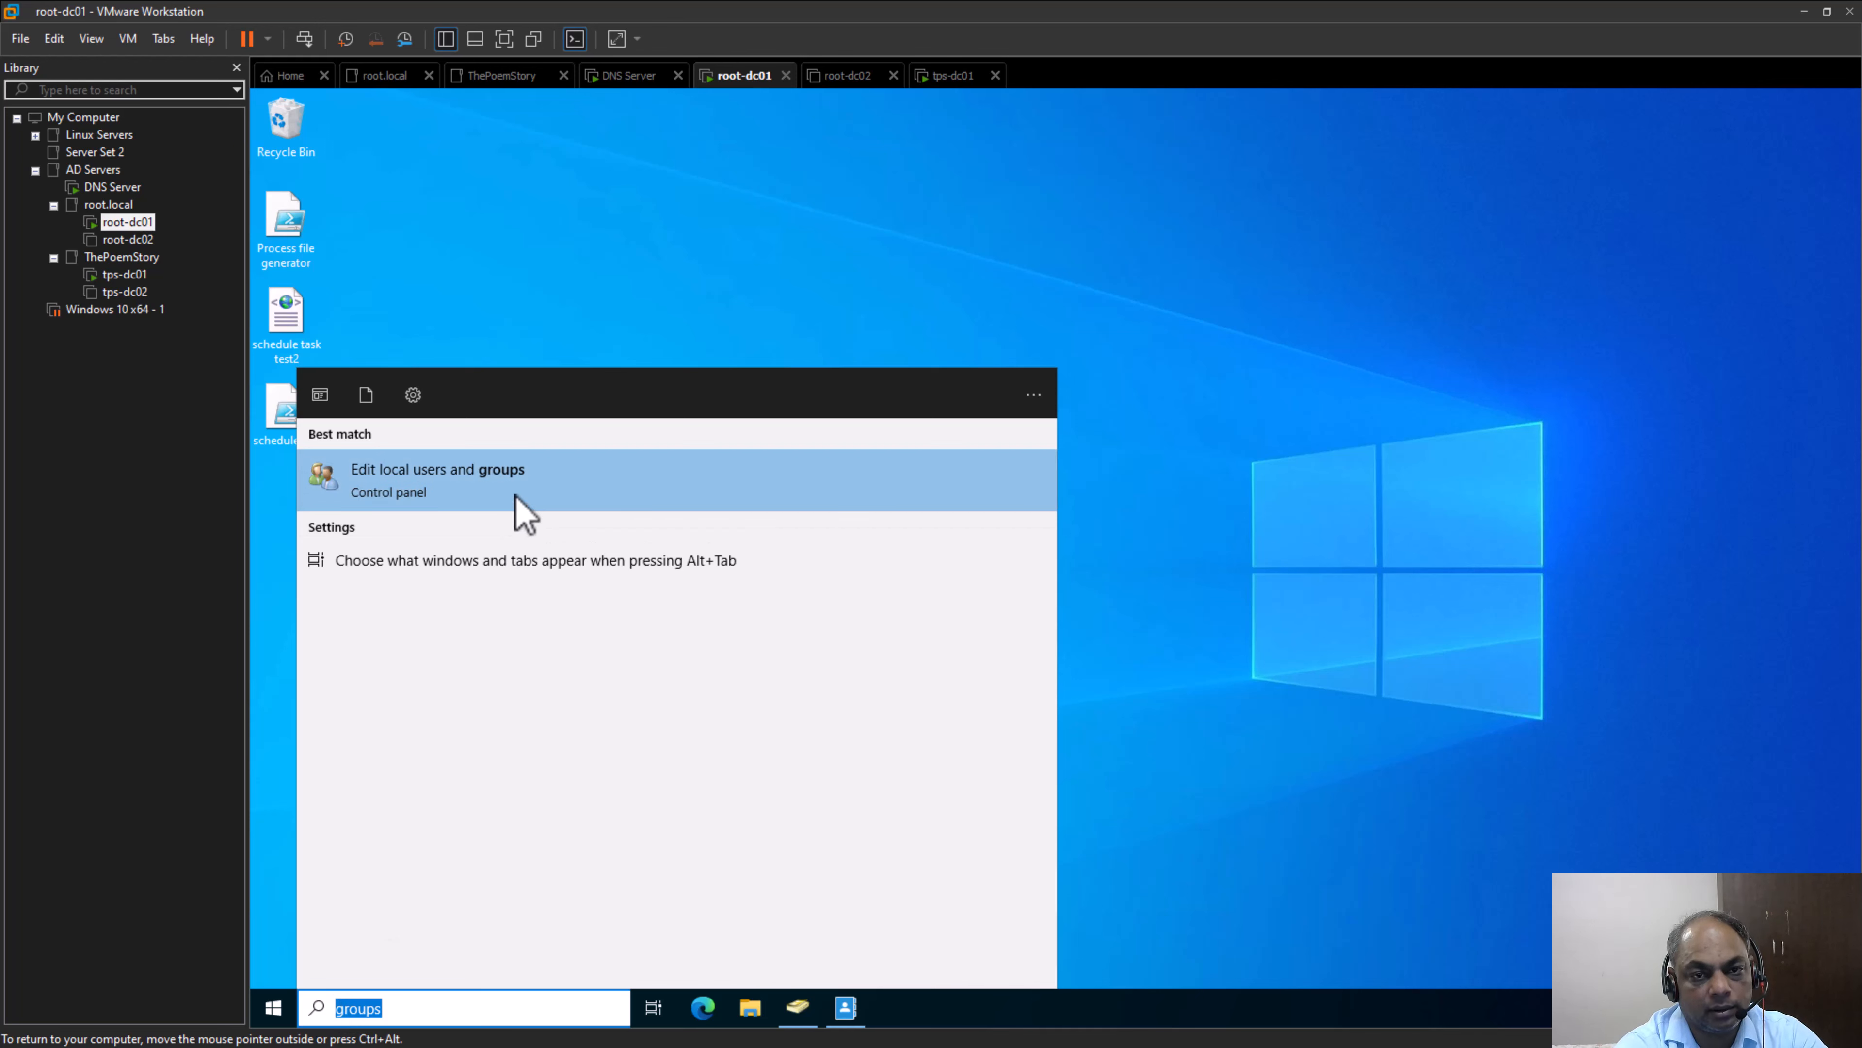
left_click(446, 1004)
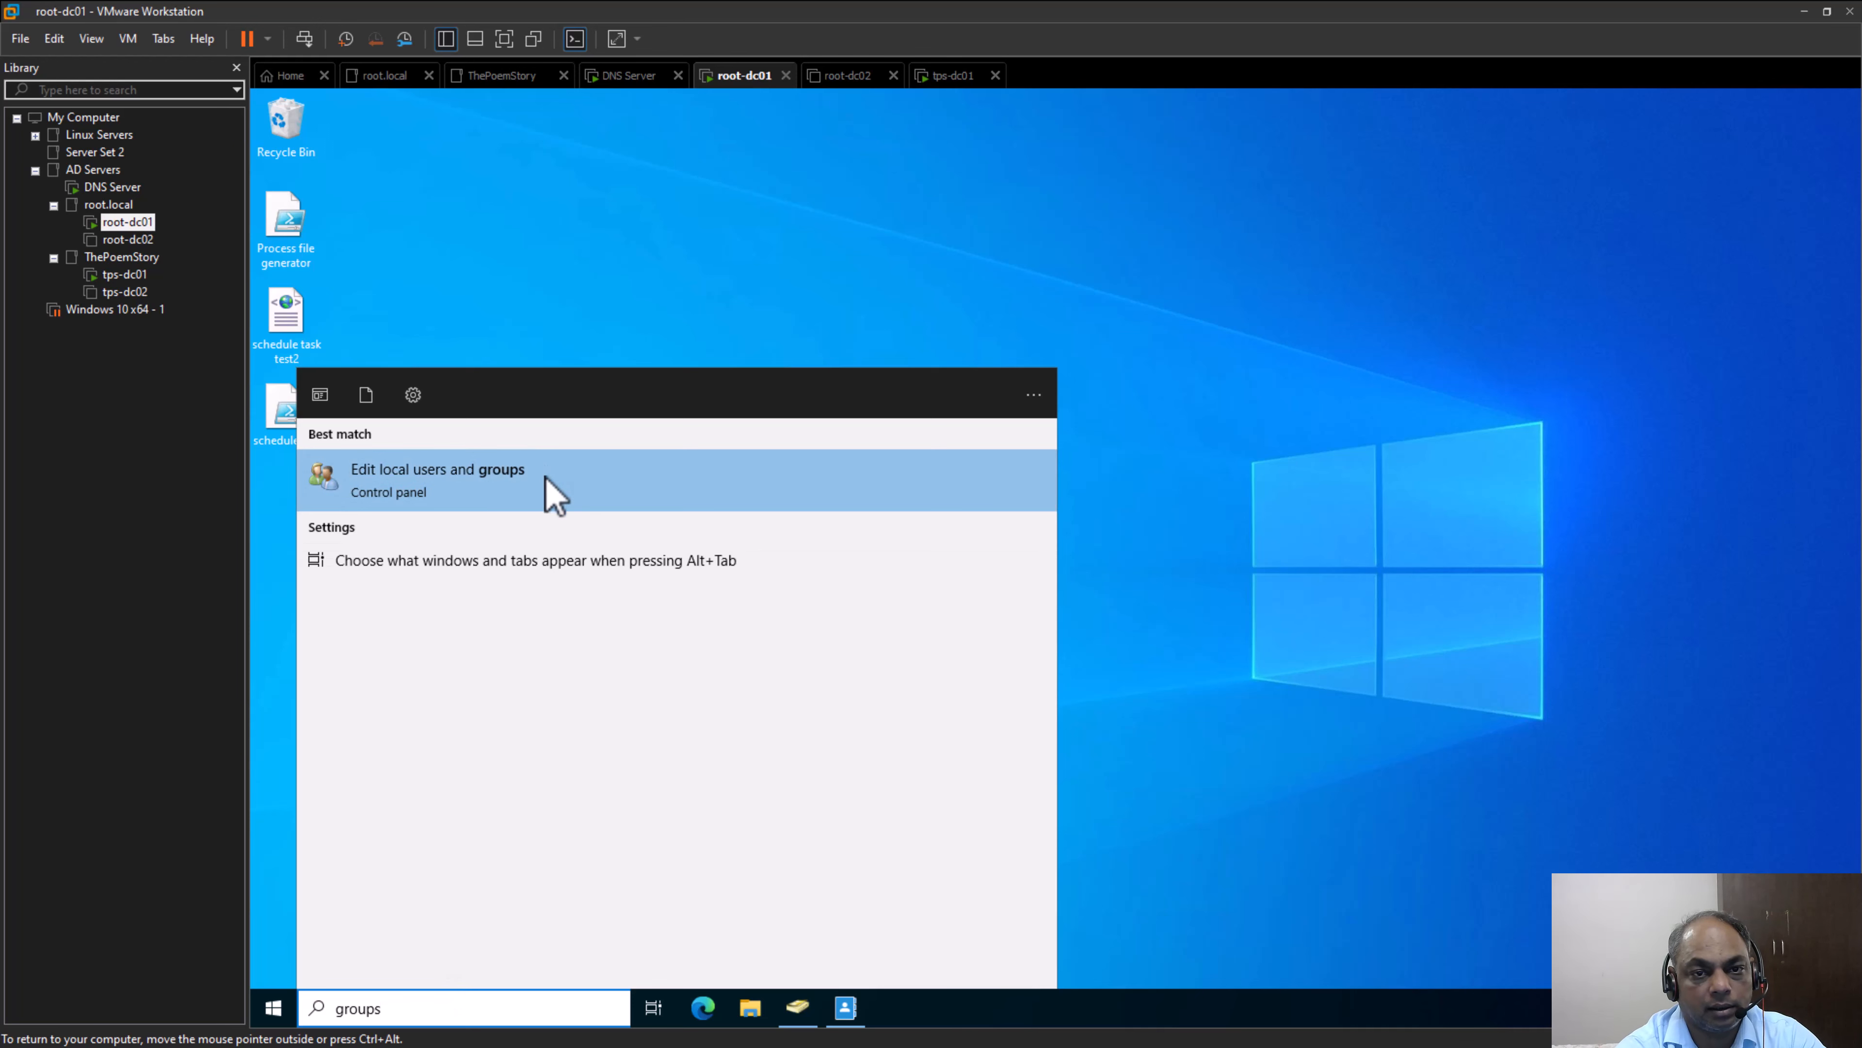
left_click(554, 493)
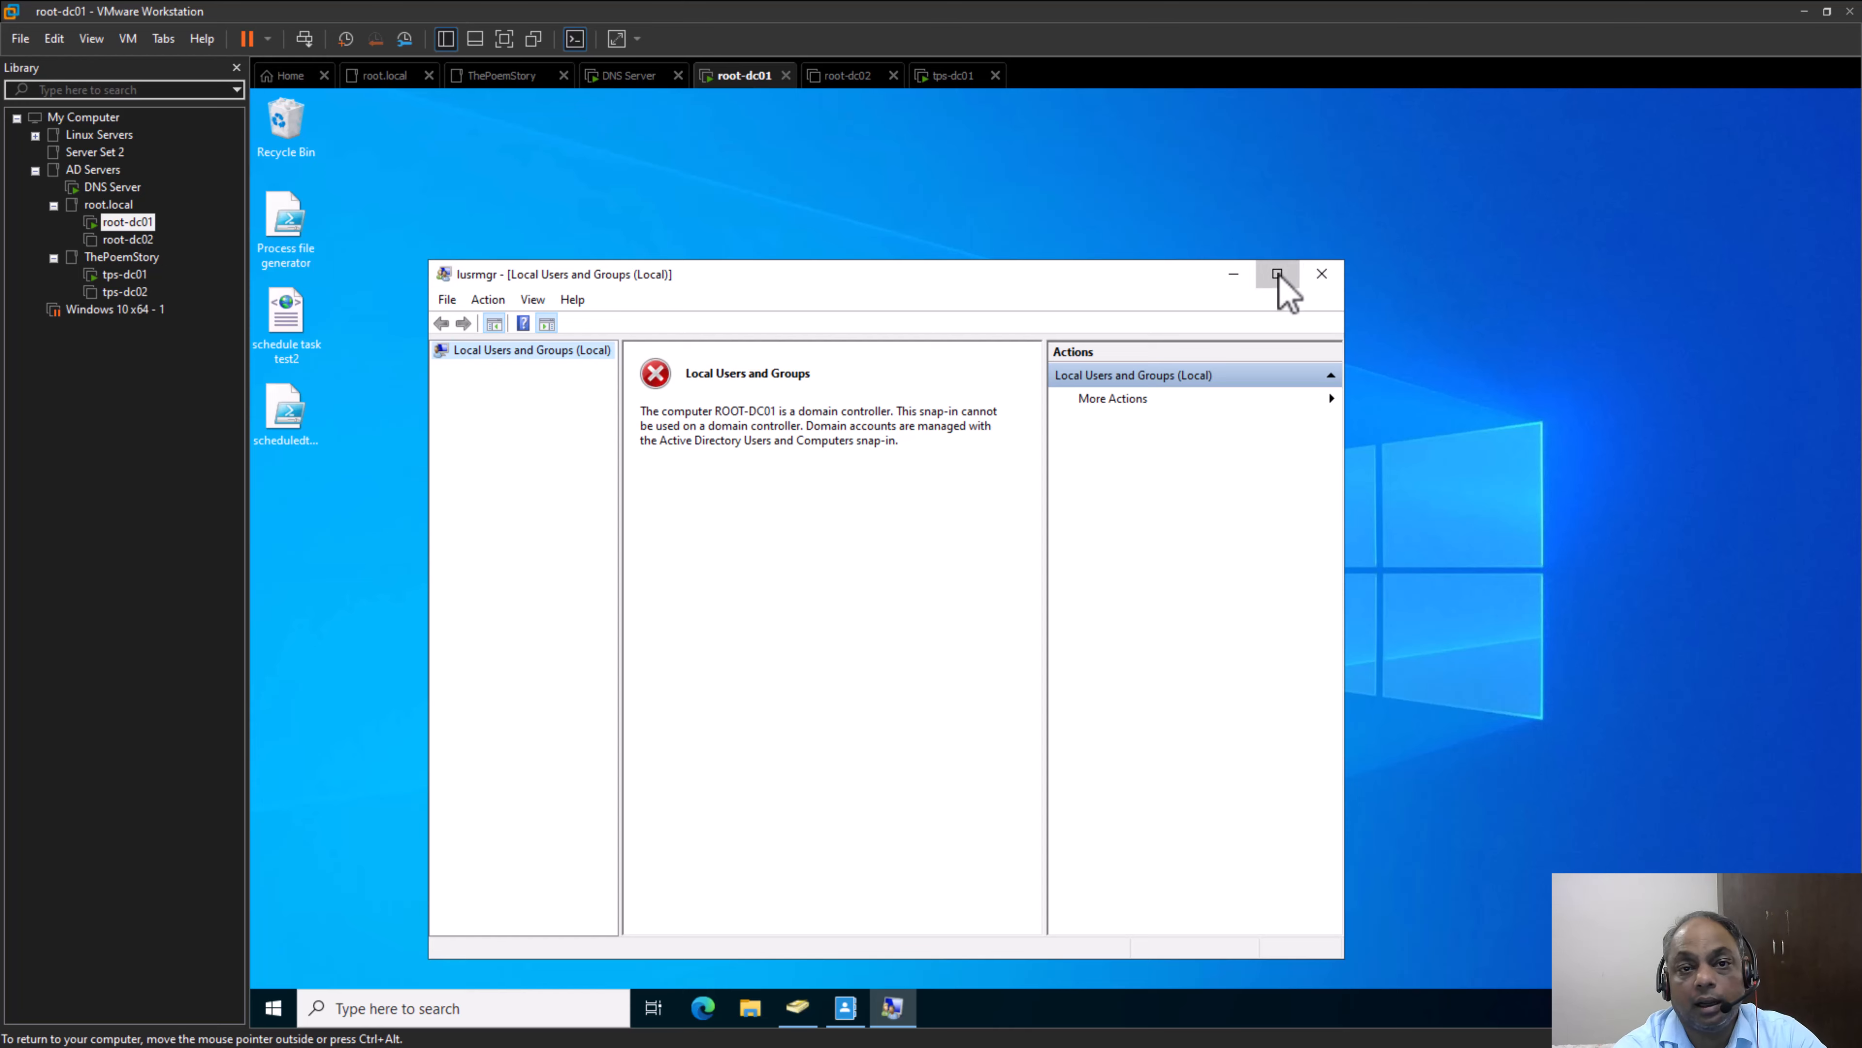
left_click(1278, 273)
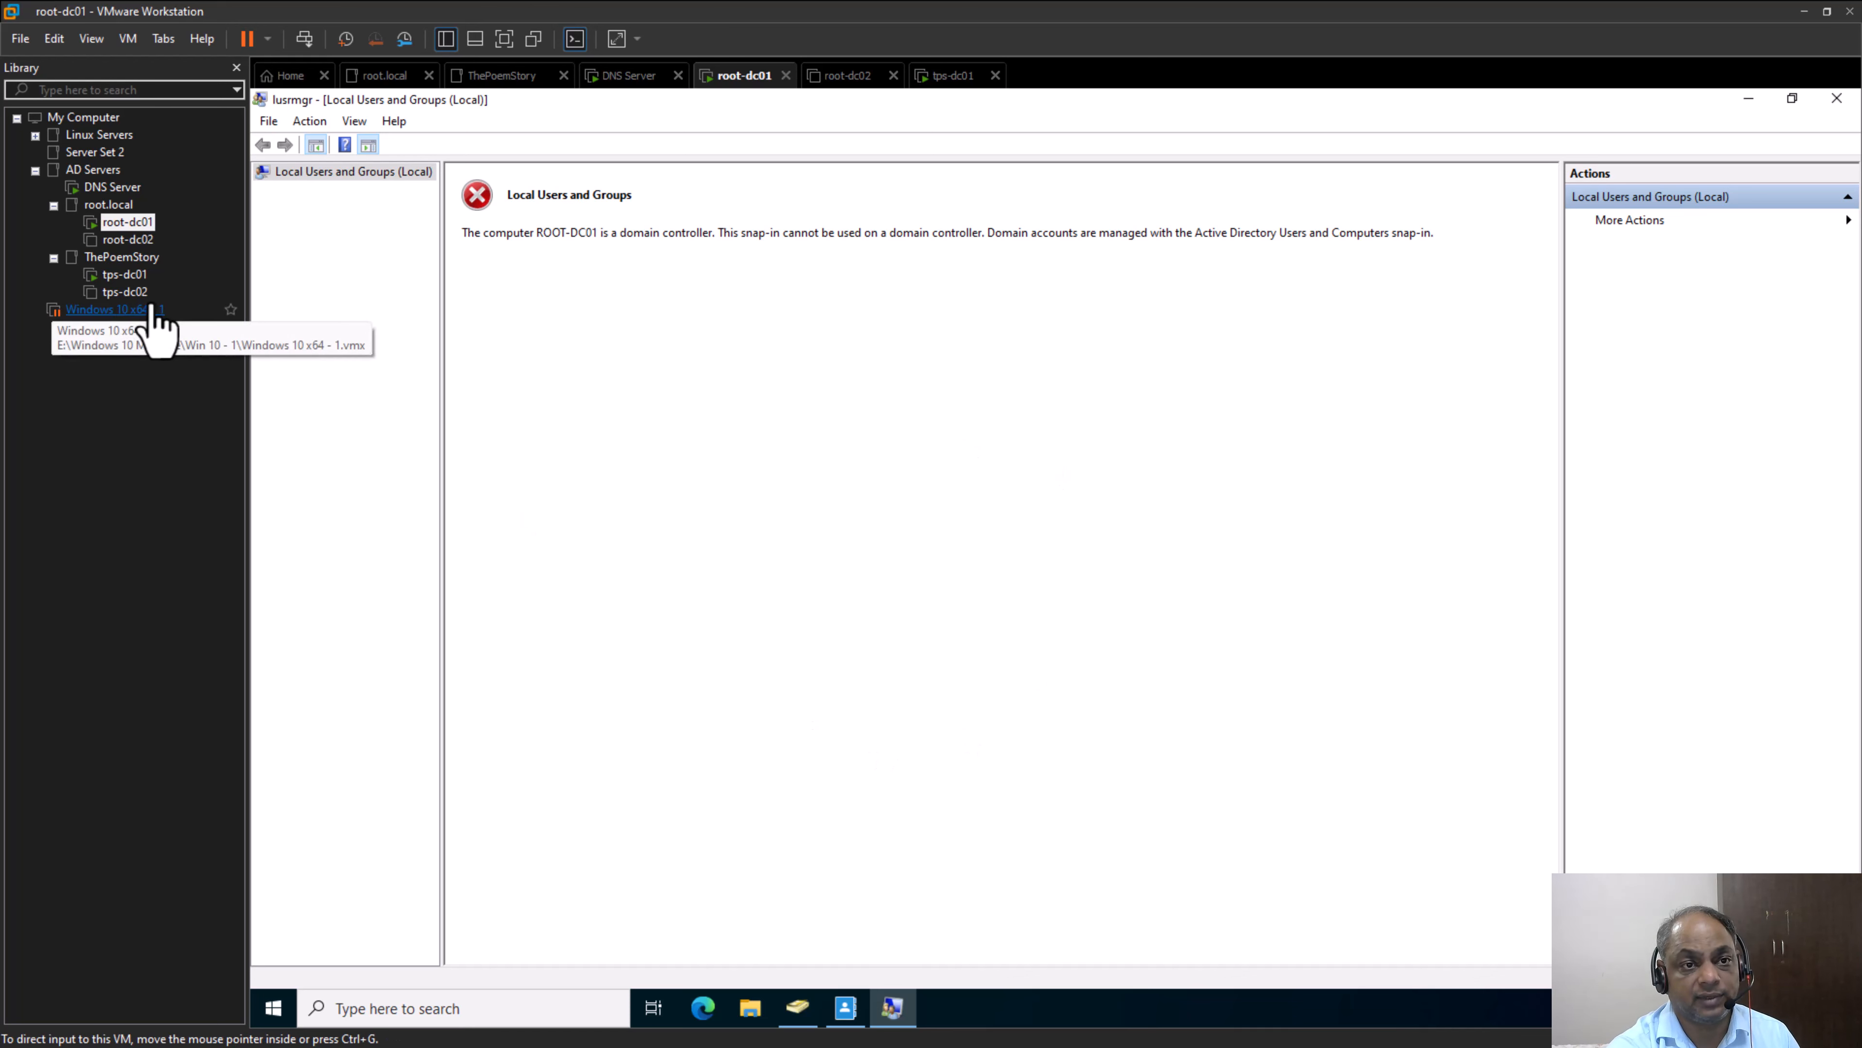
Open the suspended Windows 10 x64 - 1 virtual machine and resume it
left_click(130, 312)
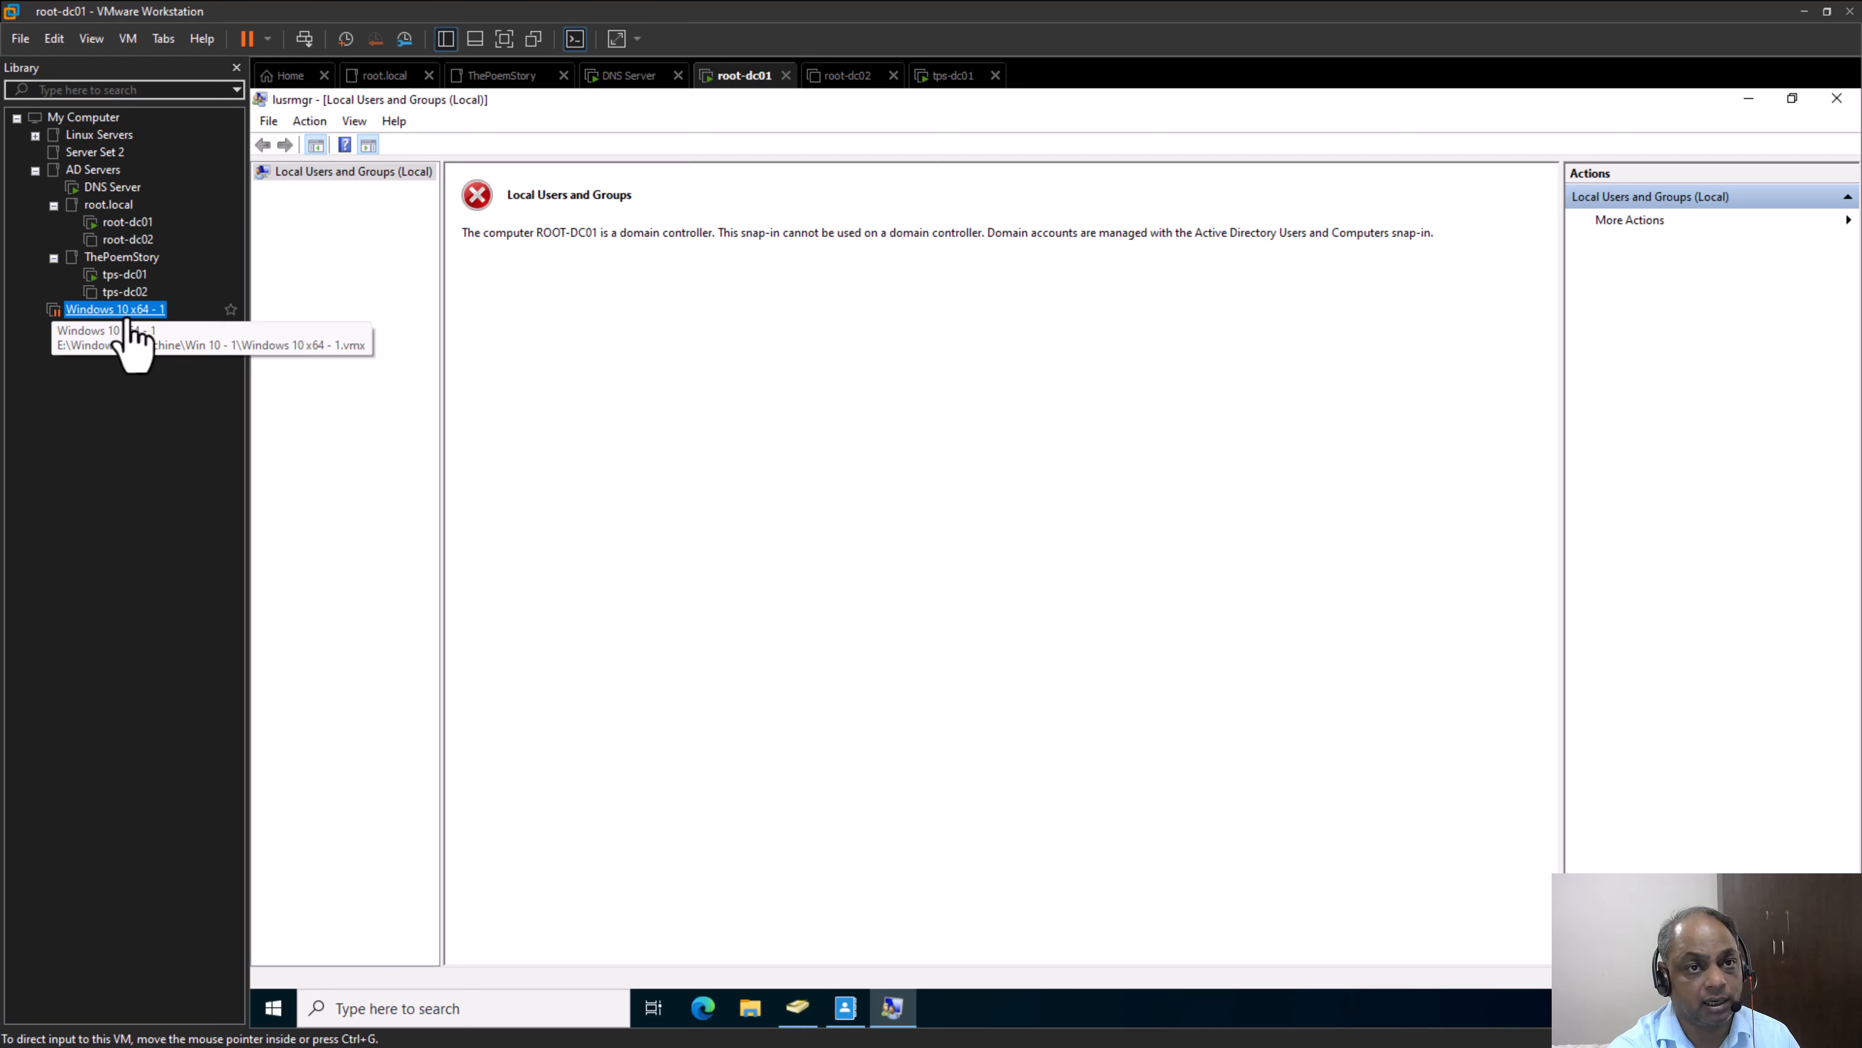
double_click(131, 317)
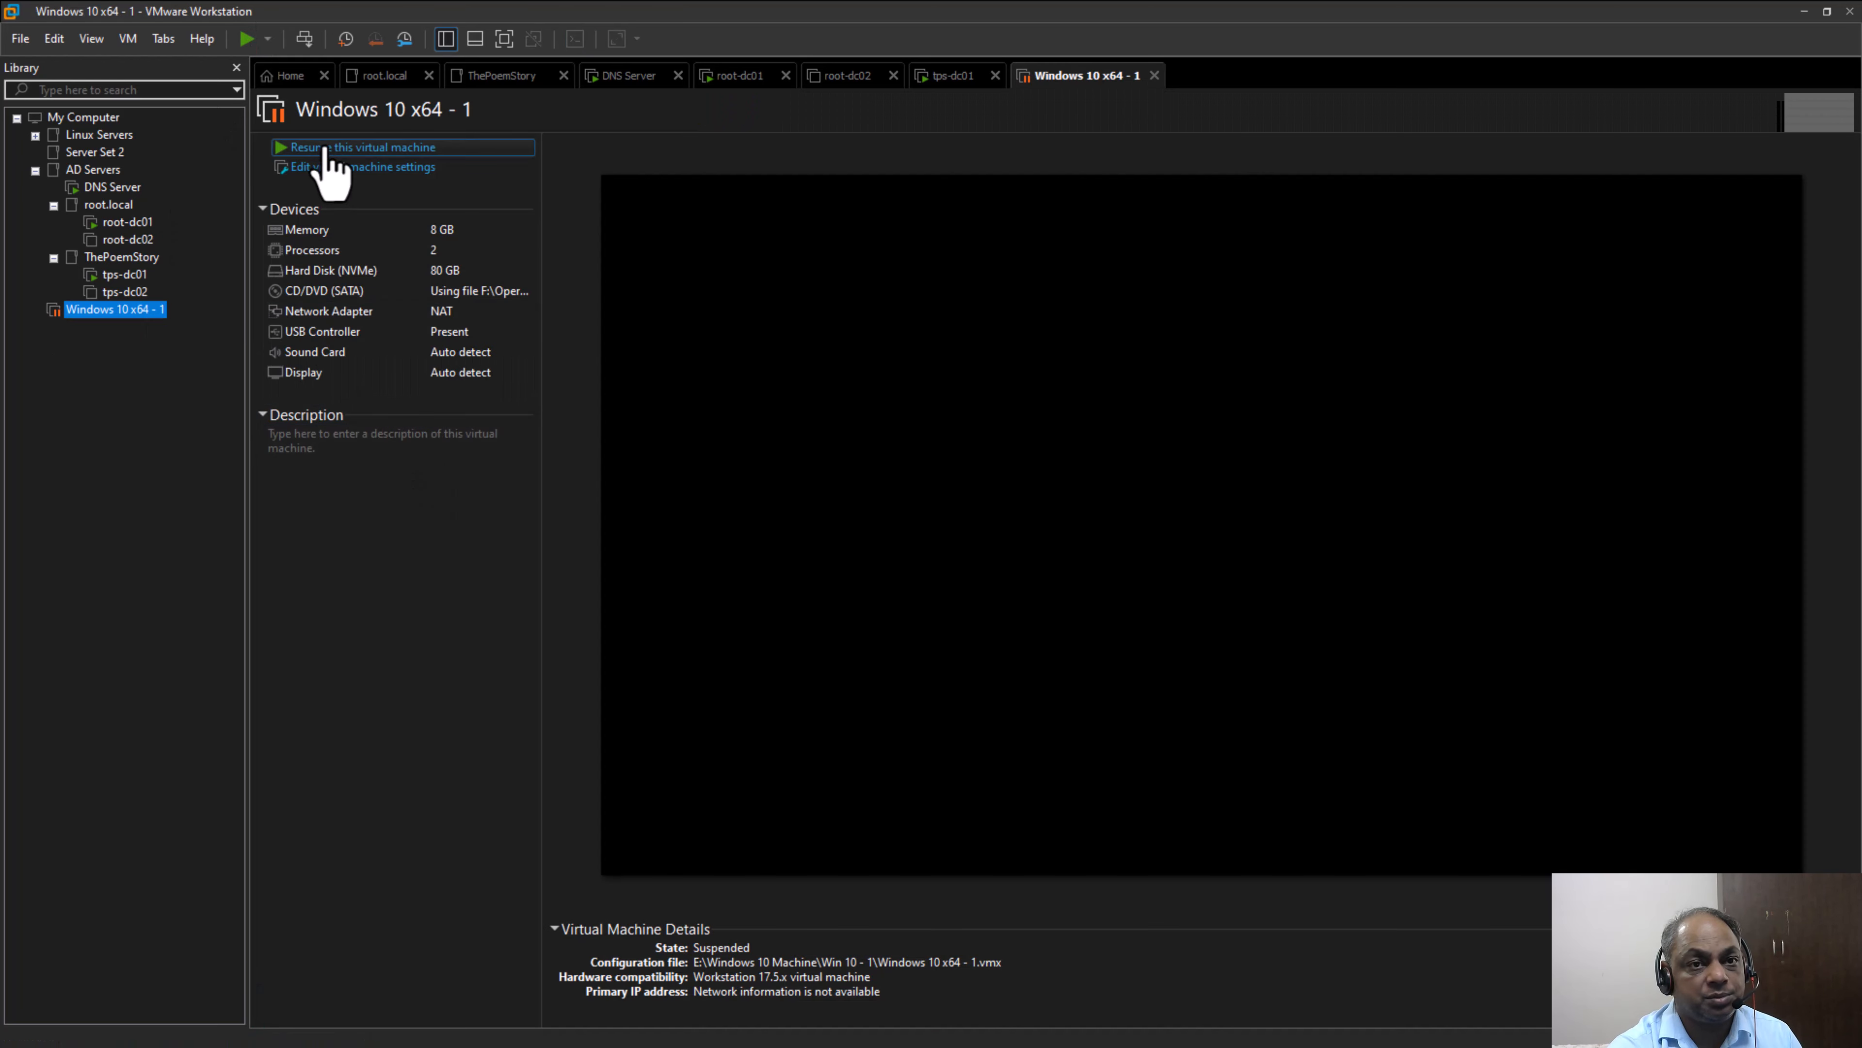
left_click(325, 147)
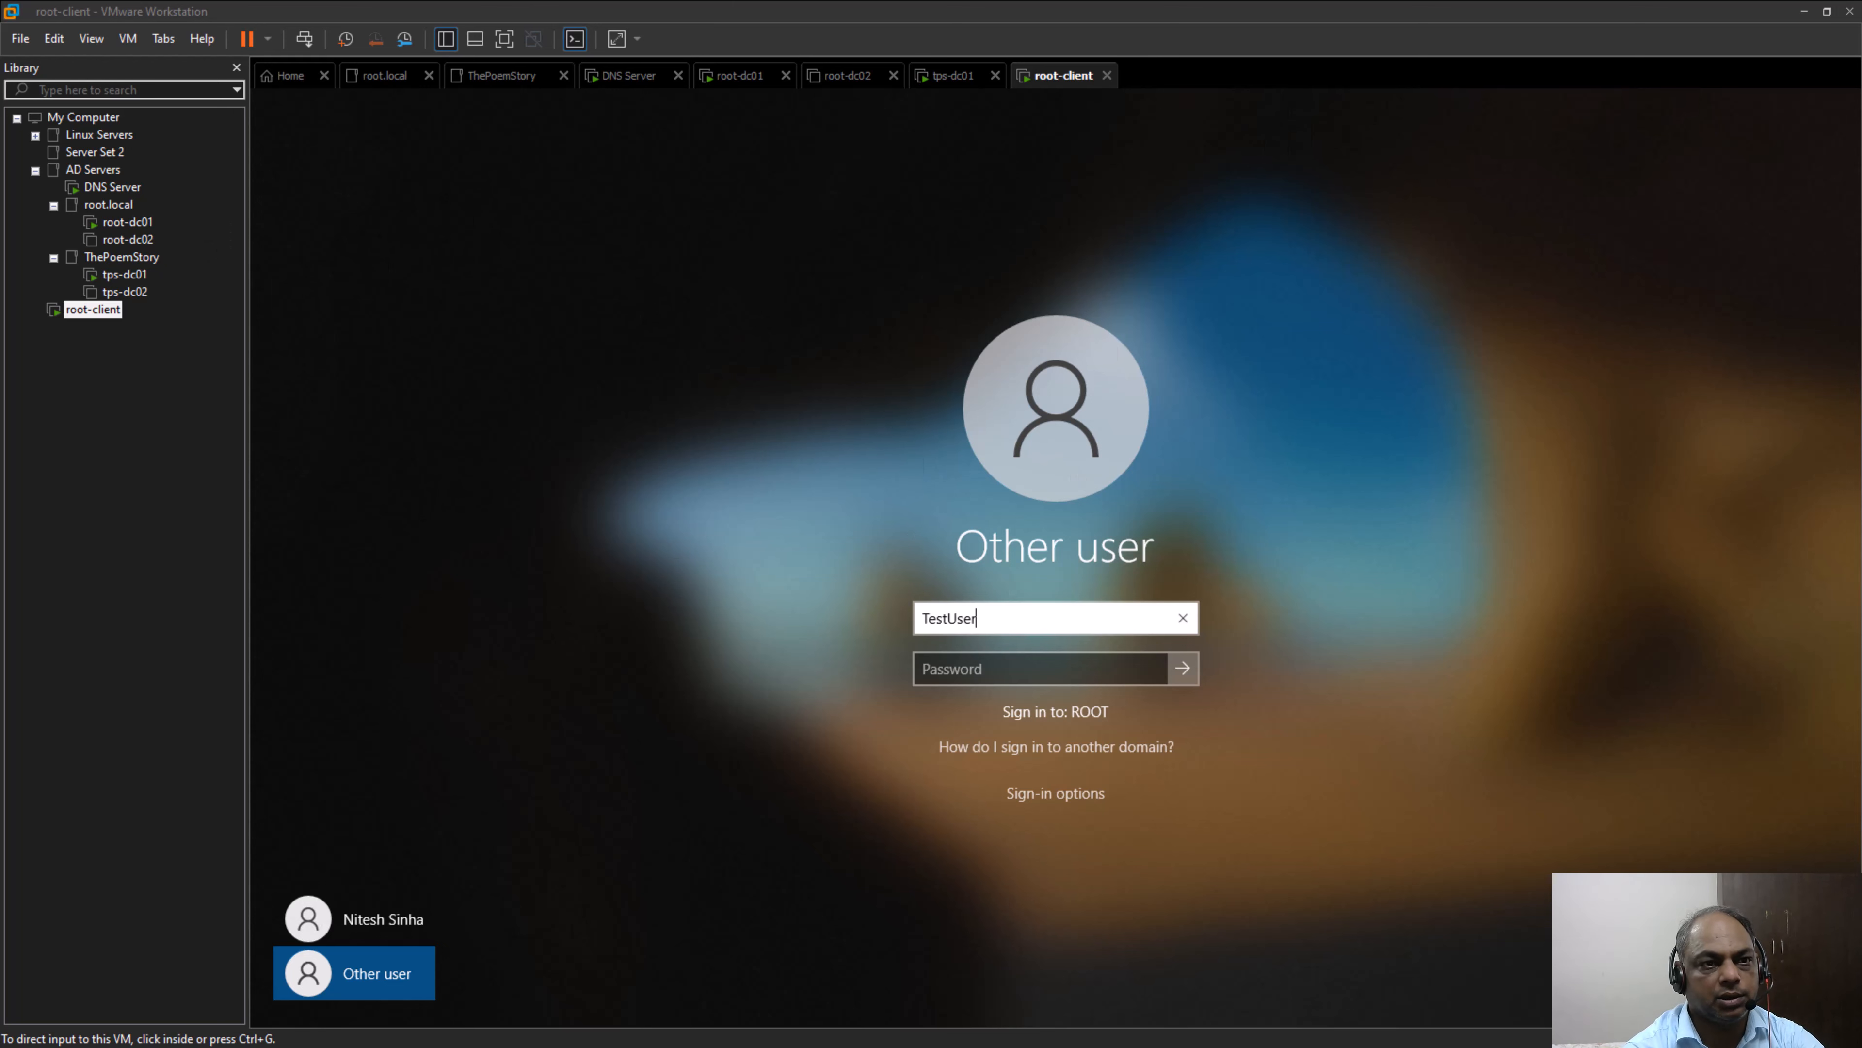
Sign in to root-client as TestUser1 with the account password and dismiss the Microsoft Edge welcome screen
left_click(96, 310)
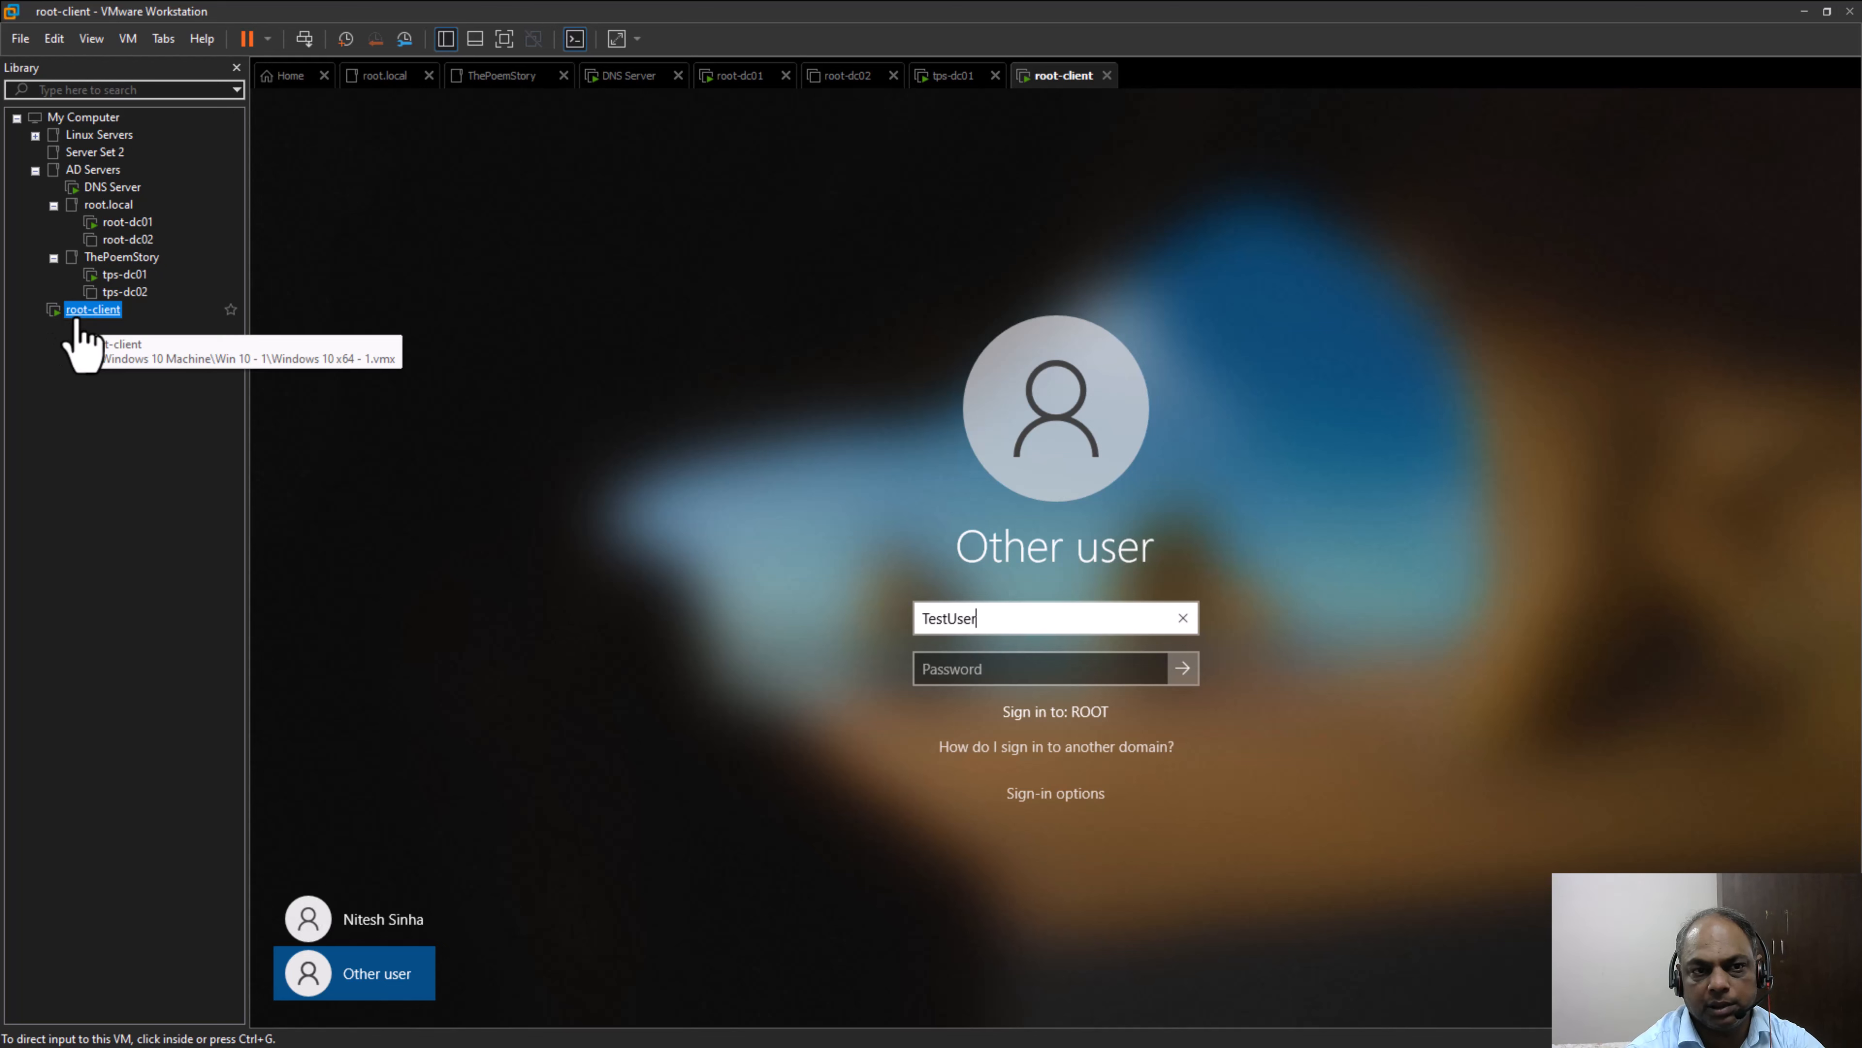
left_click(999, 629)
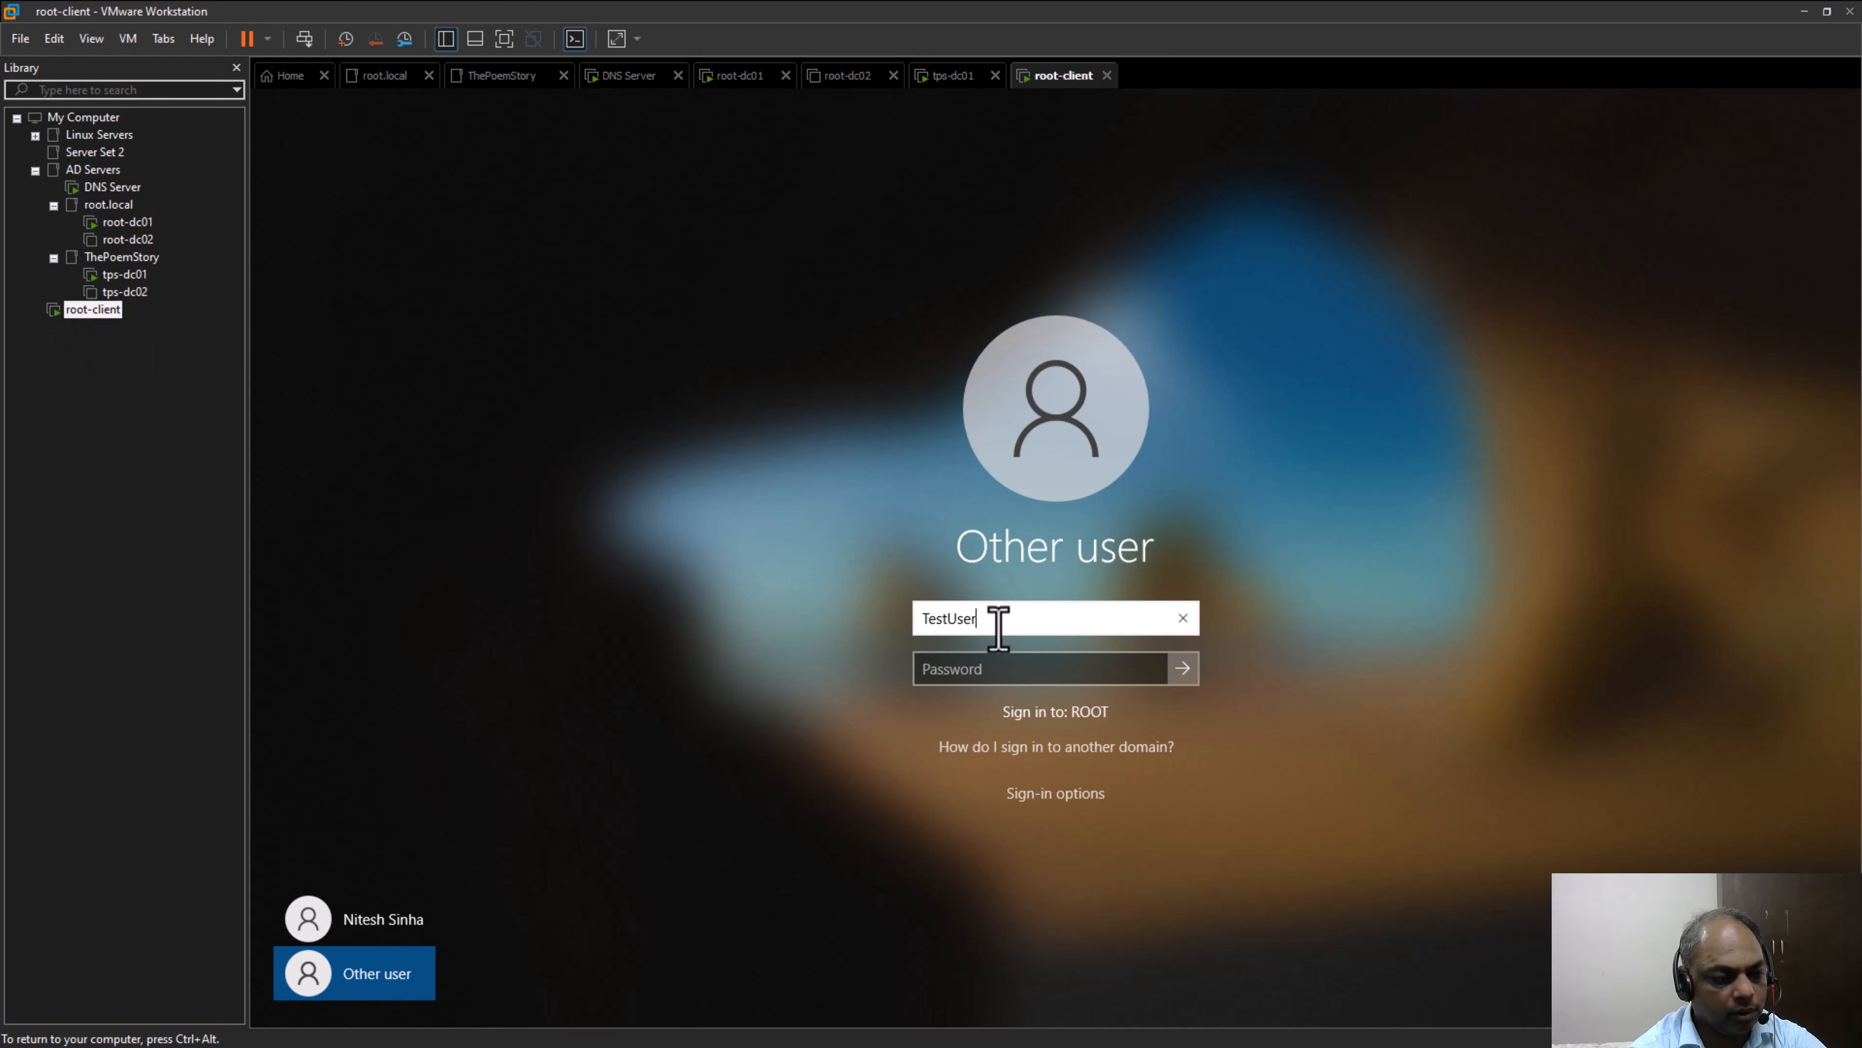
type("TestUser1")
left_click(1023, 661)
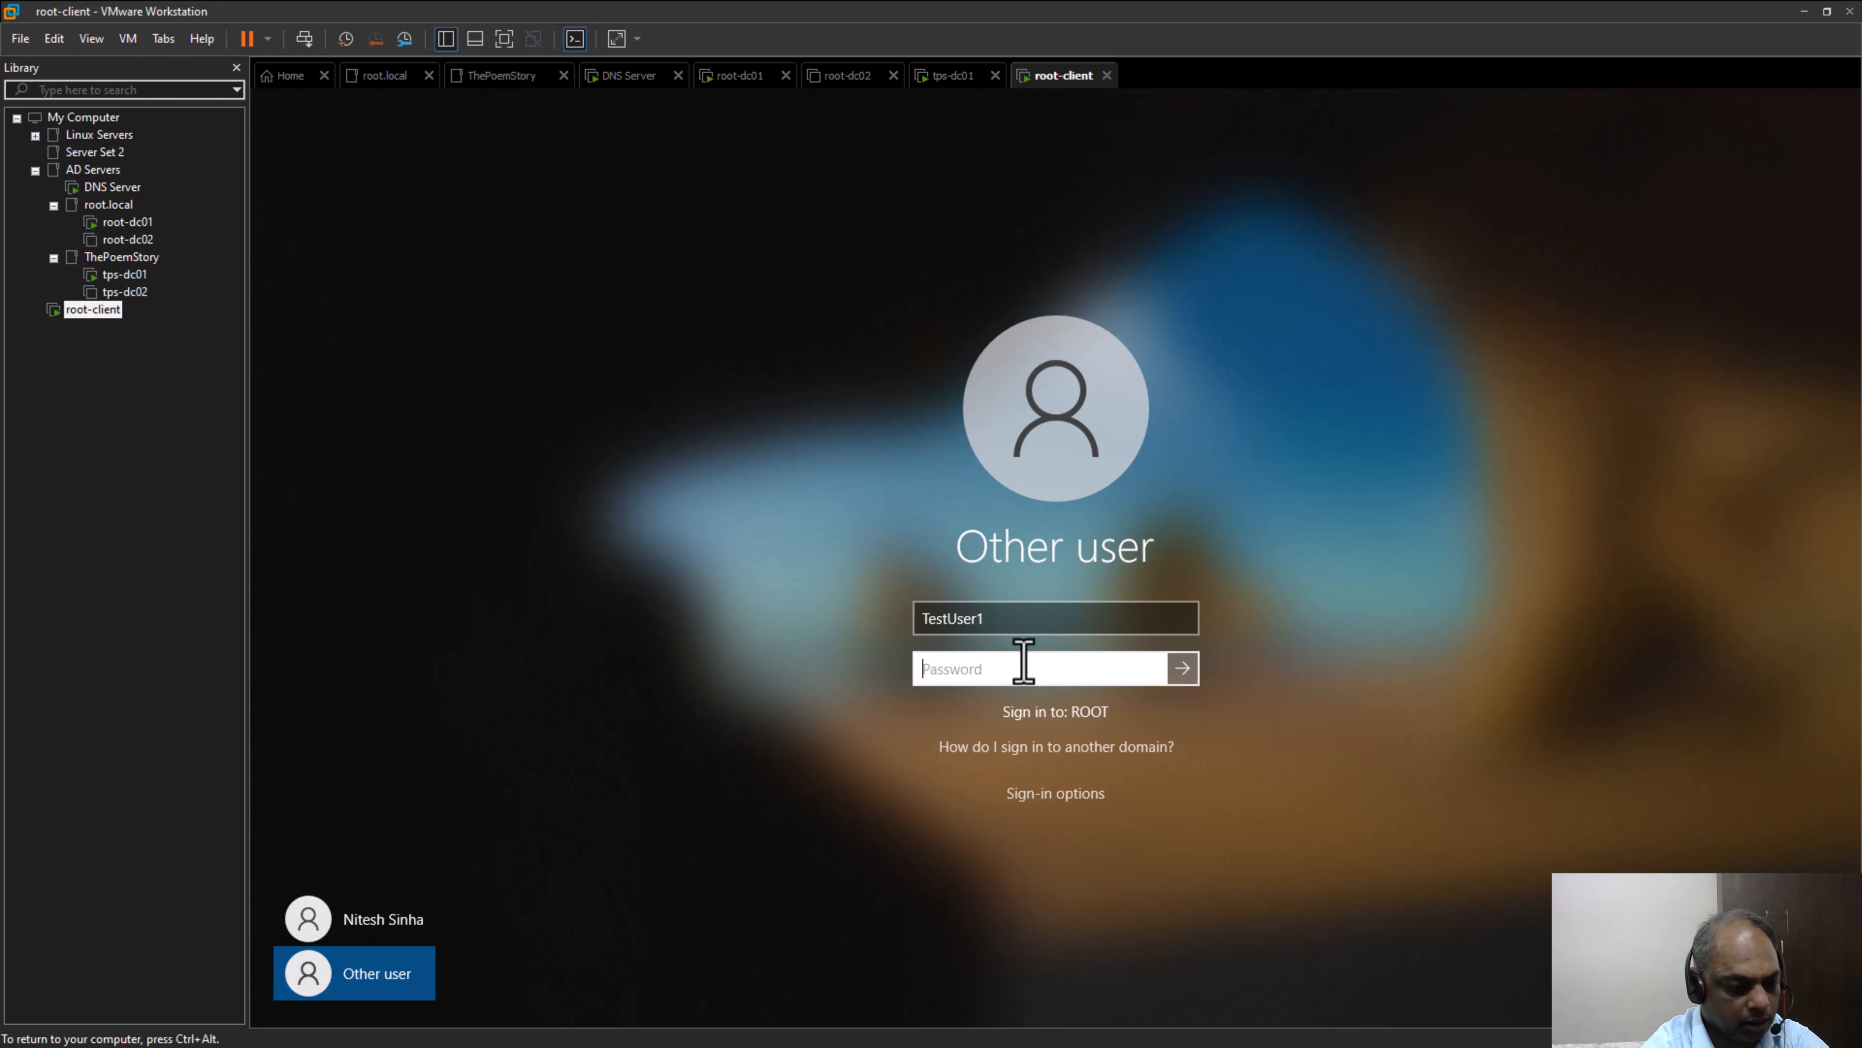
type("Pa••••••••")
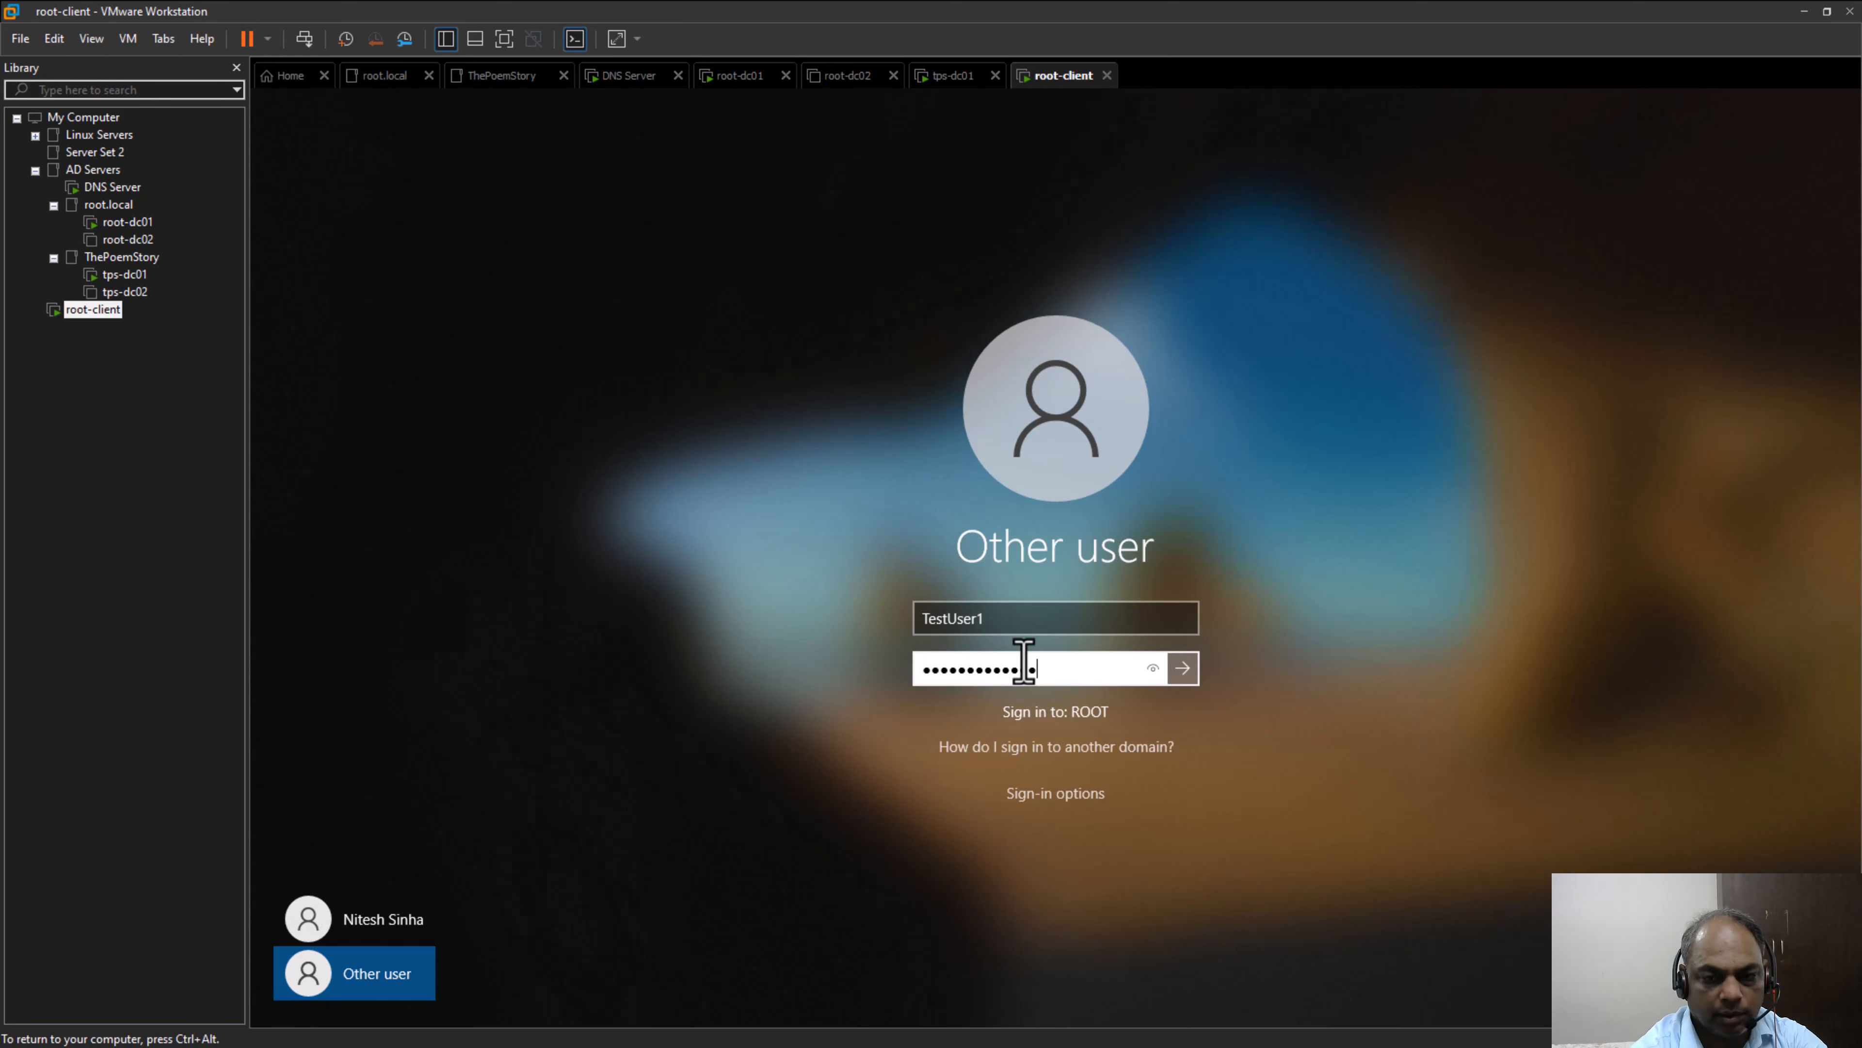
key("Return")
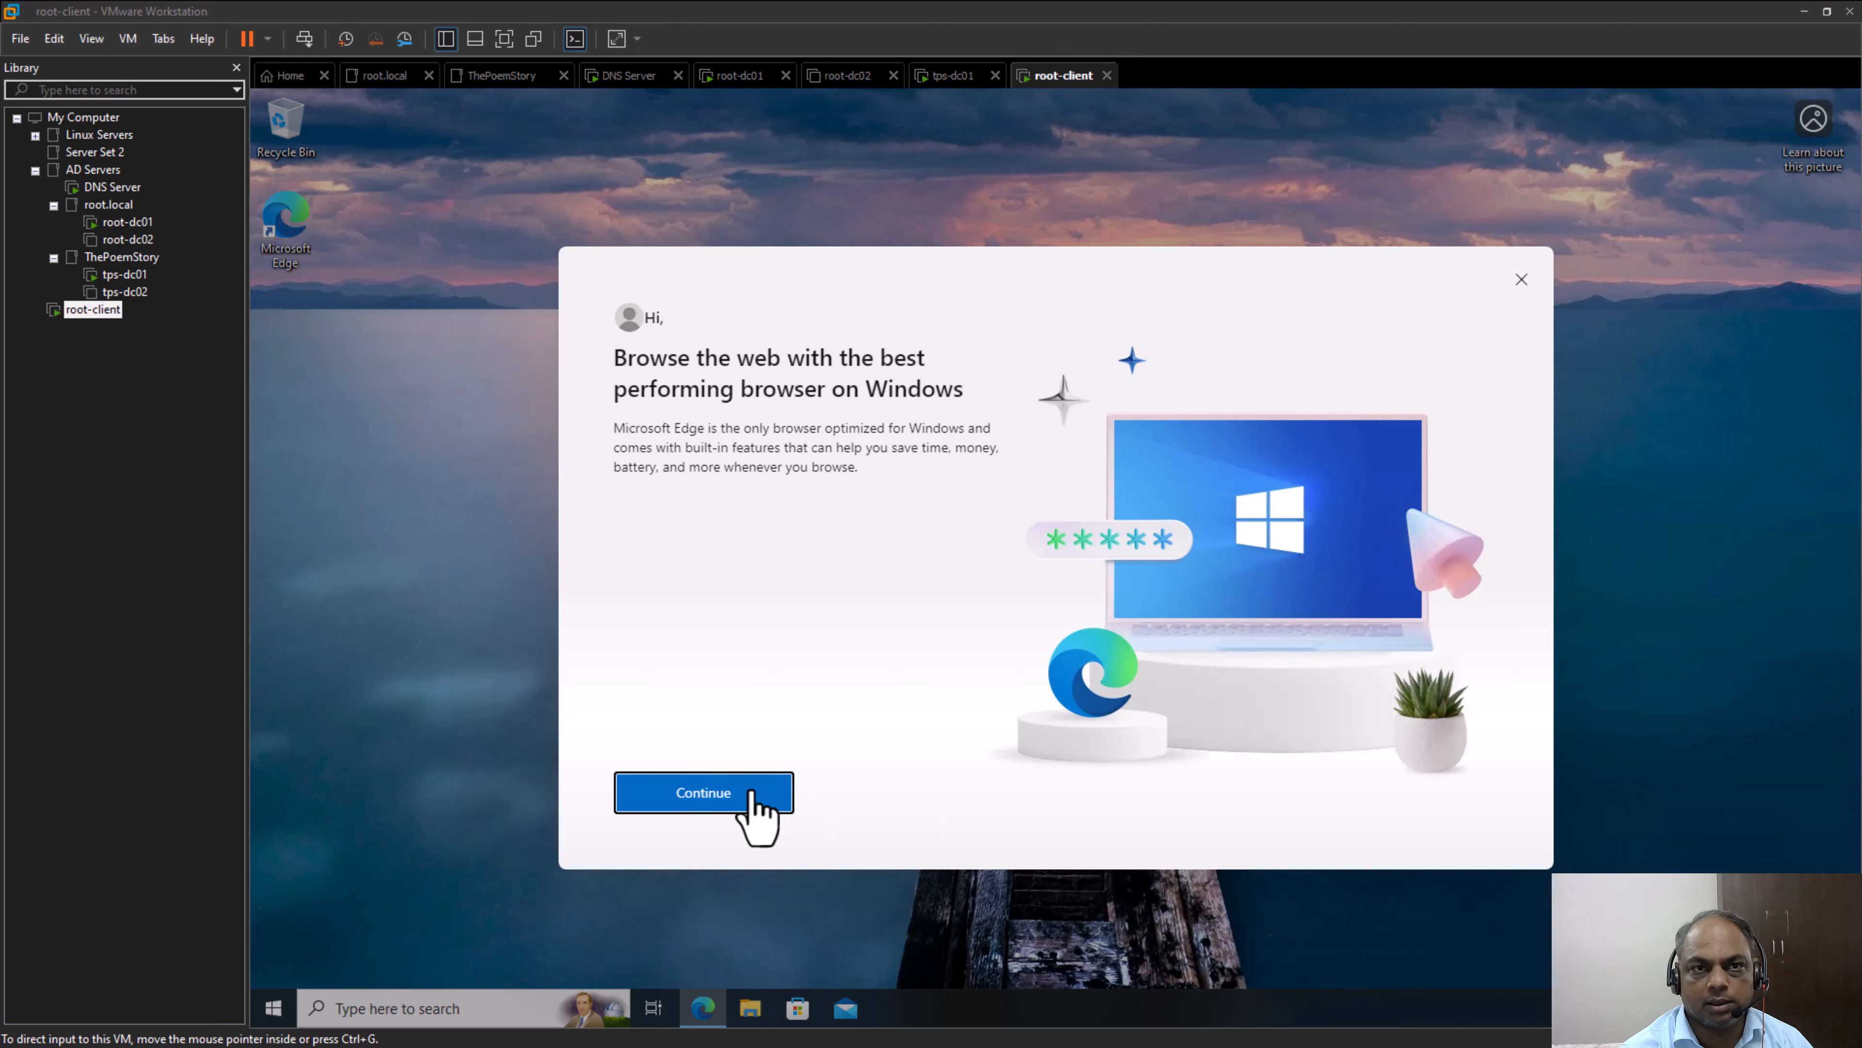
left_click(1522, 280)
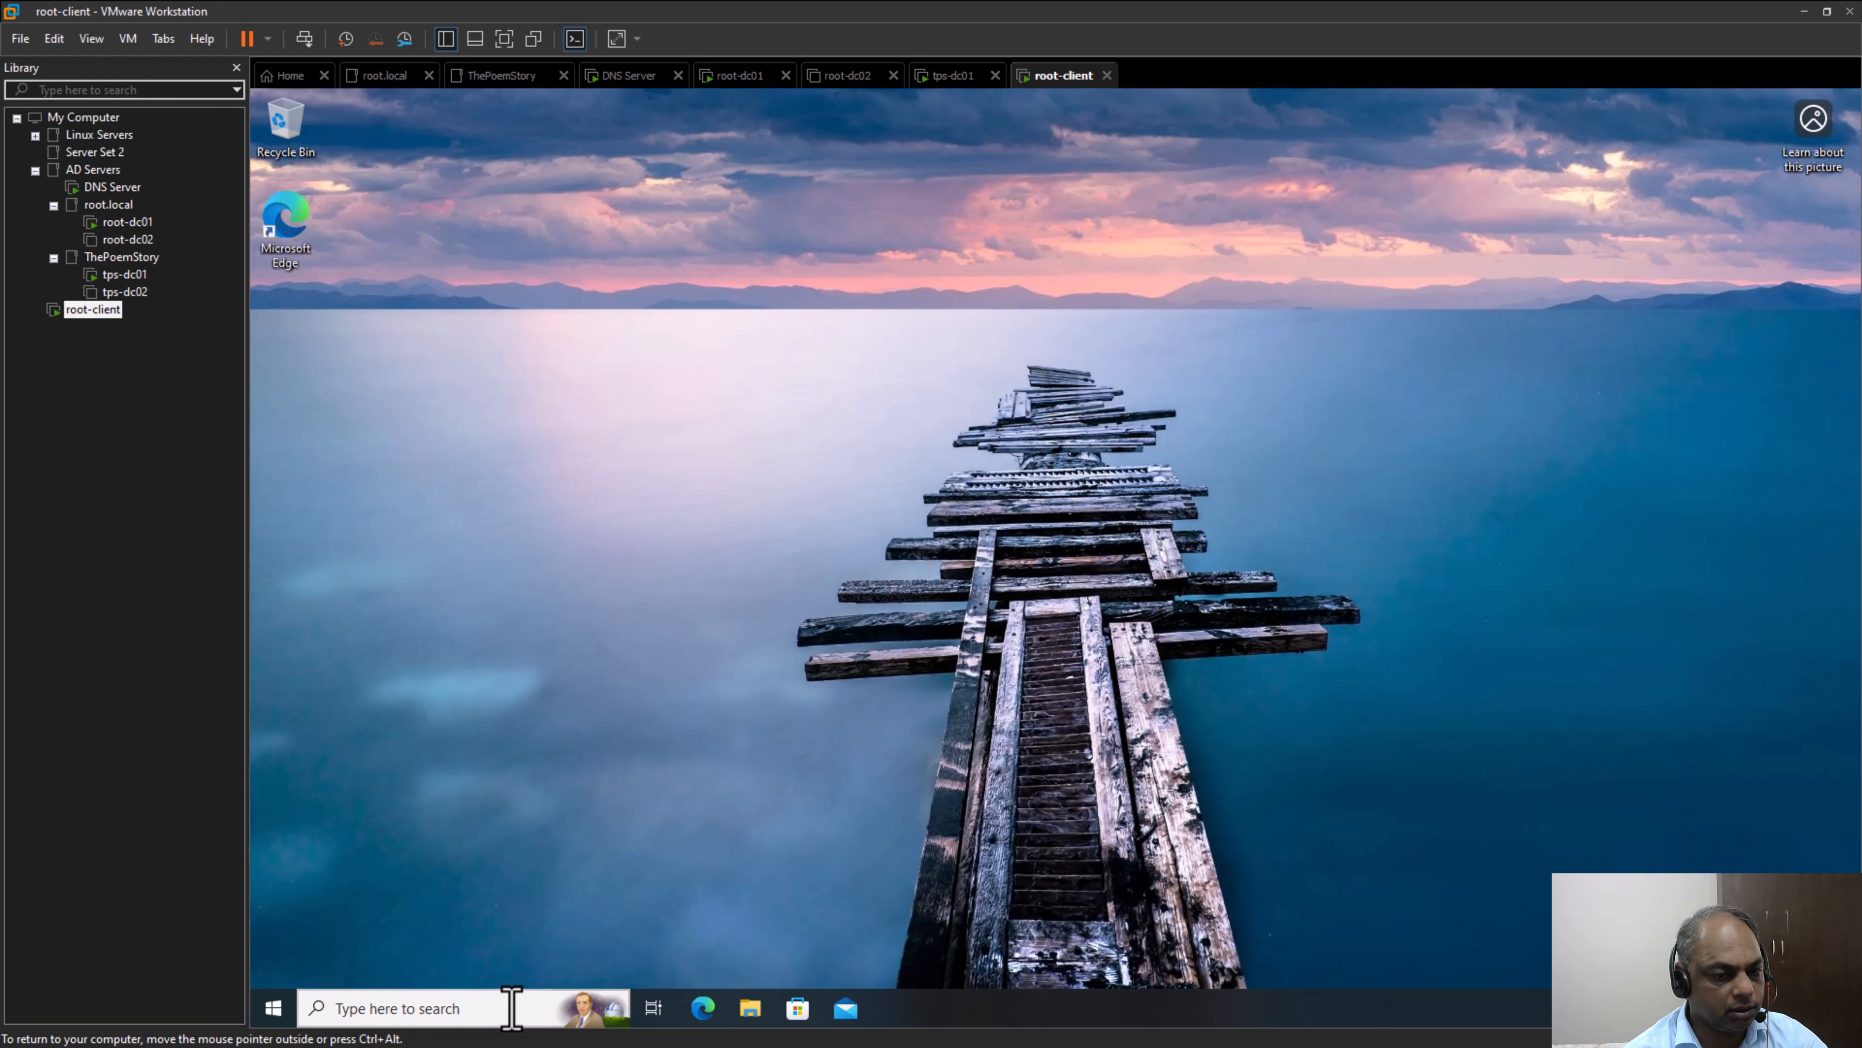
Check the full device name of root-client in the system's About settings, then close Settings
left_click(492, 1008)
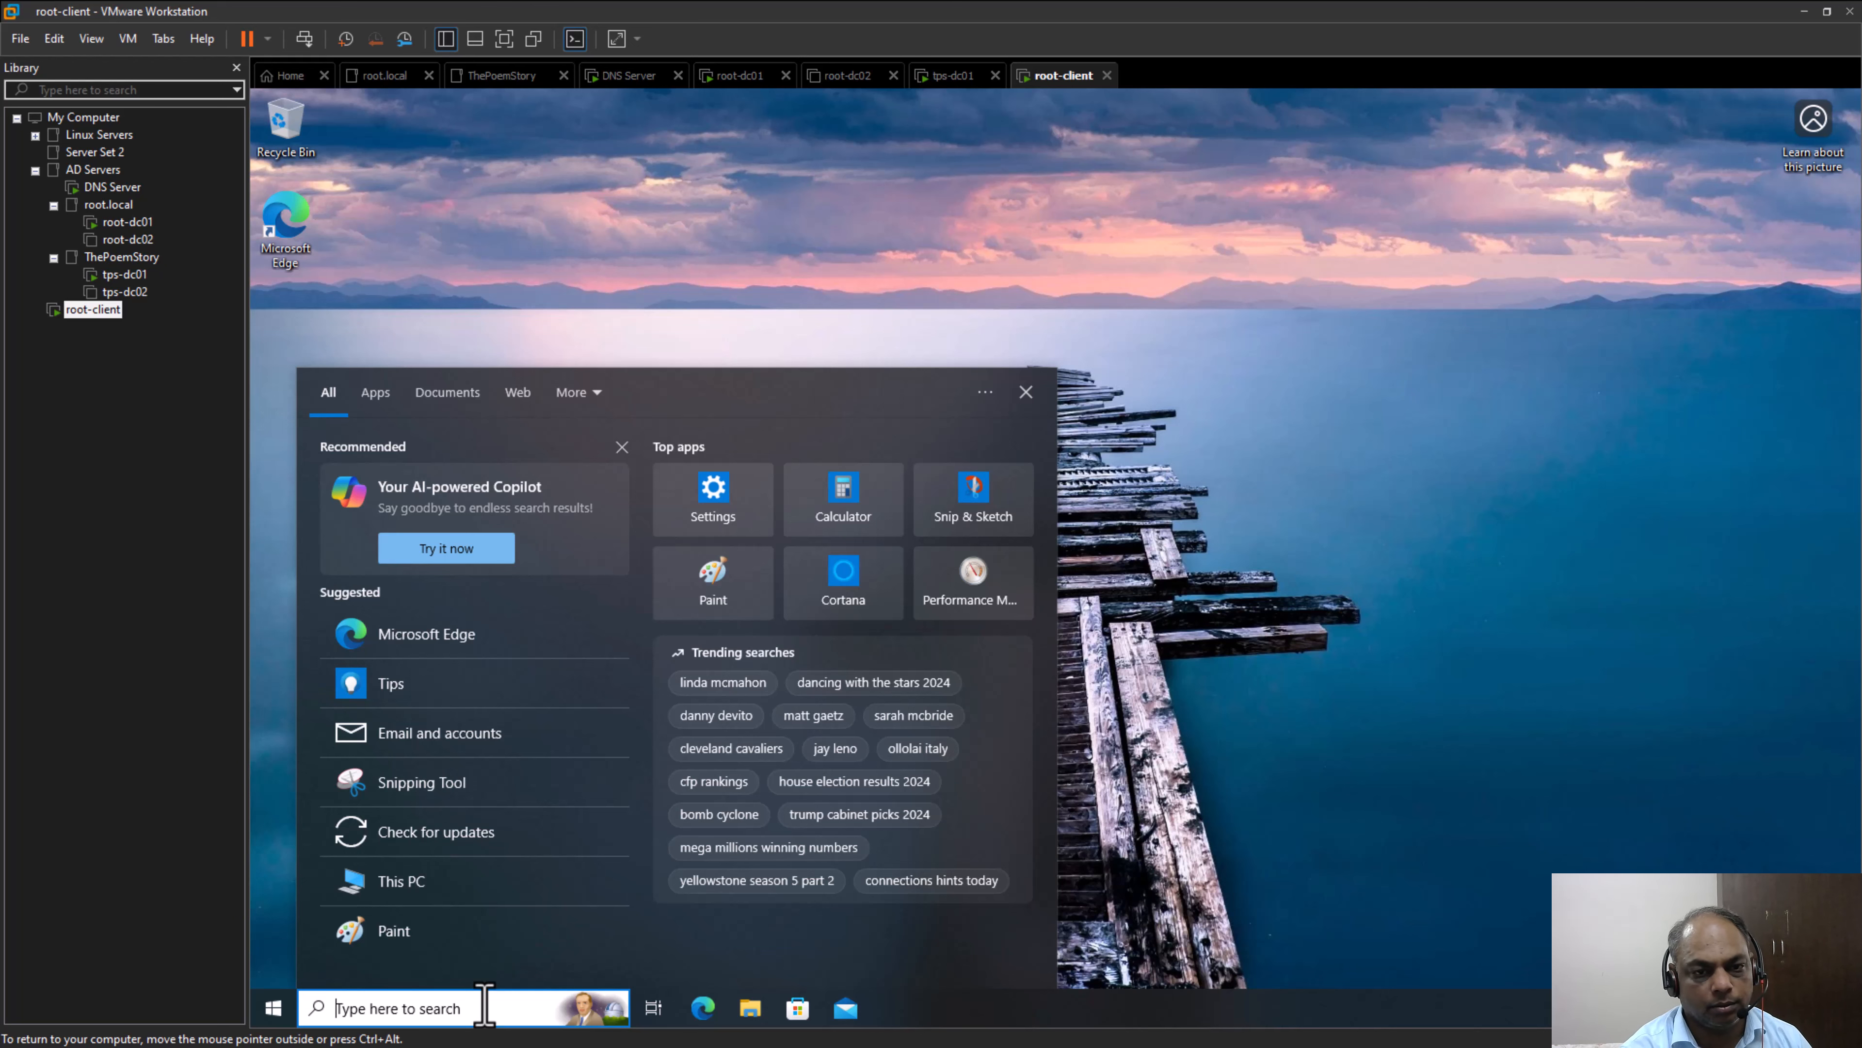
left_click(271, 1006)
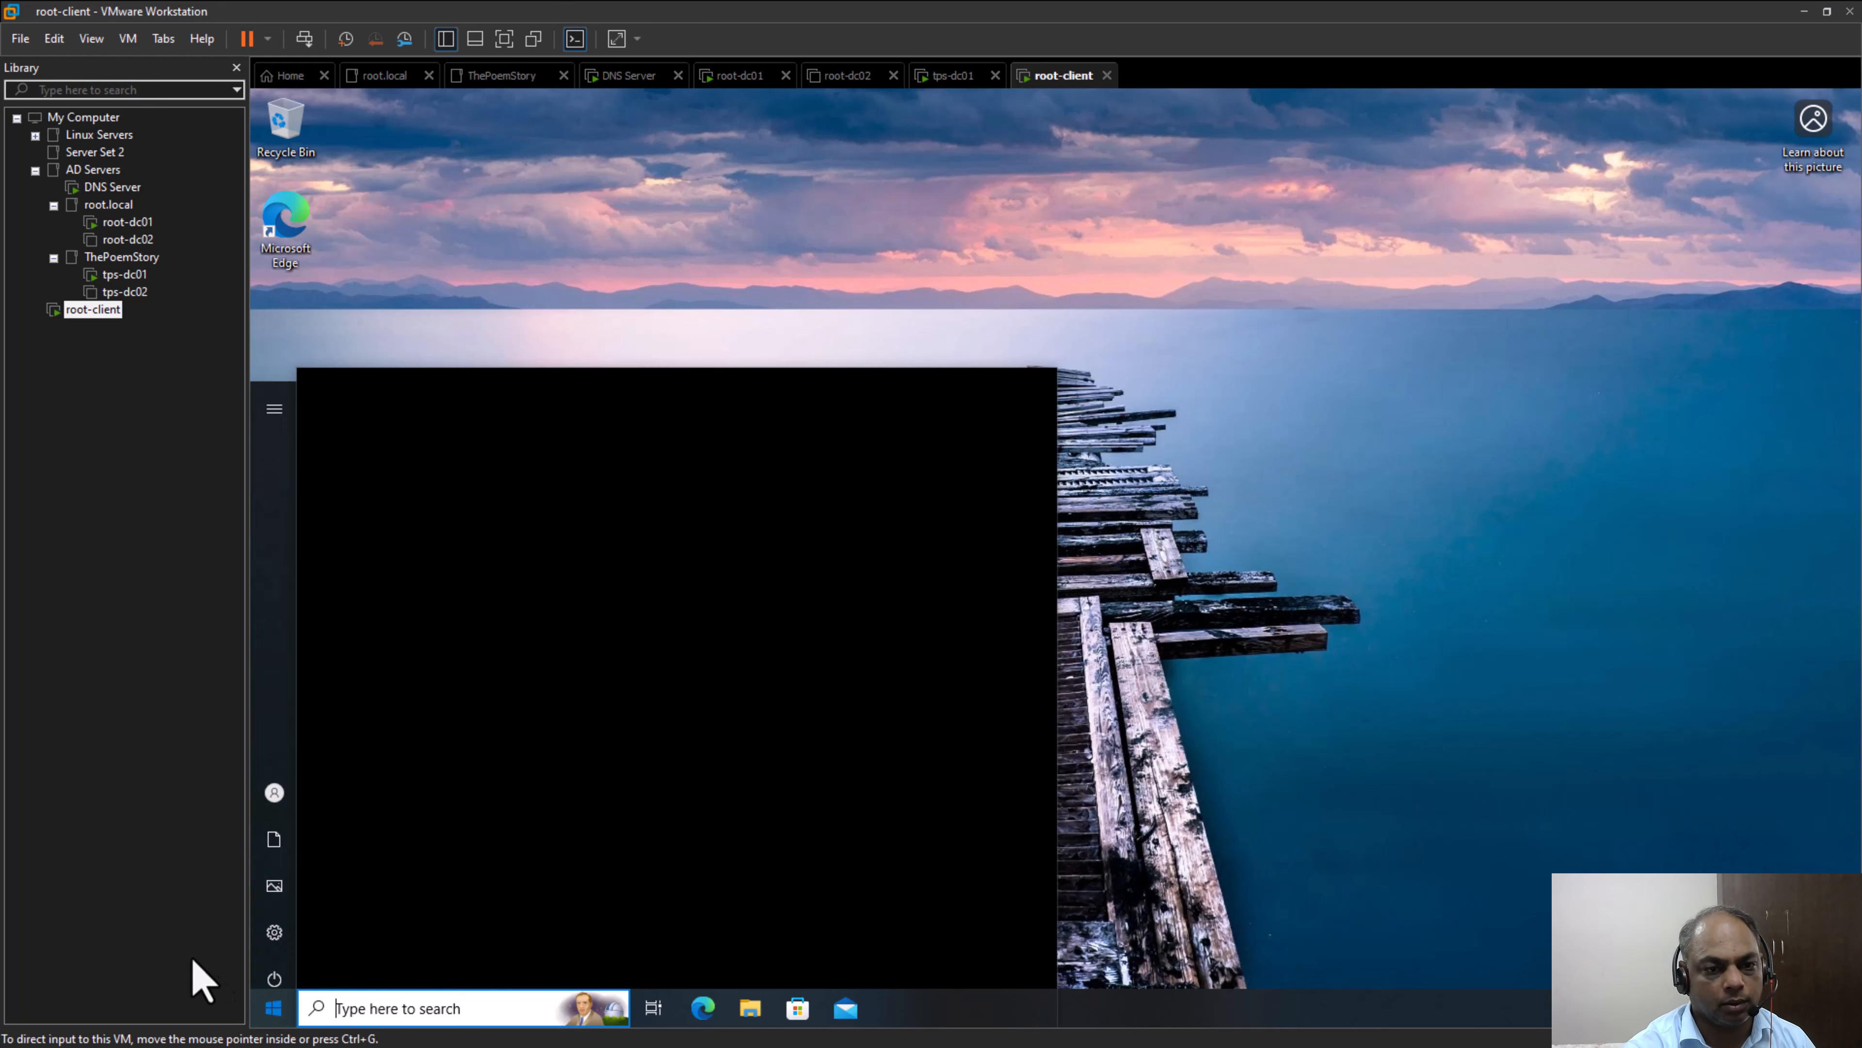
scroll(342, 784, "down", 3)
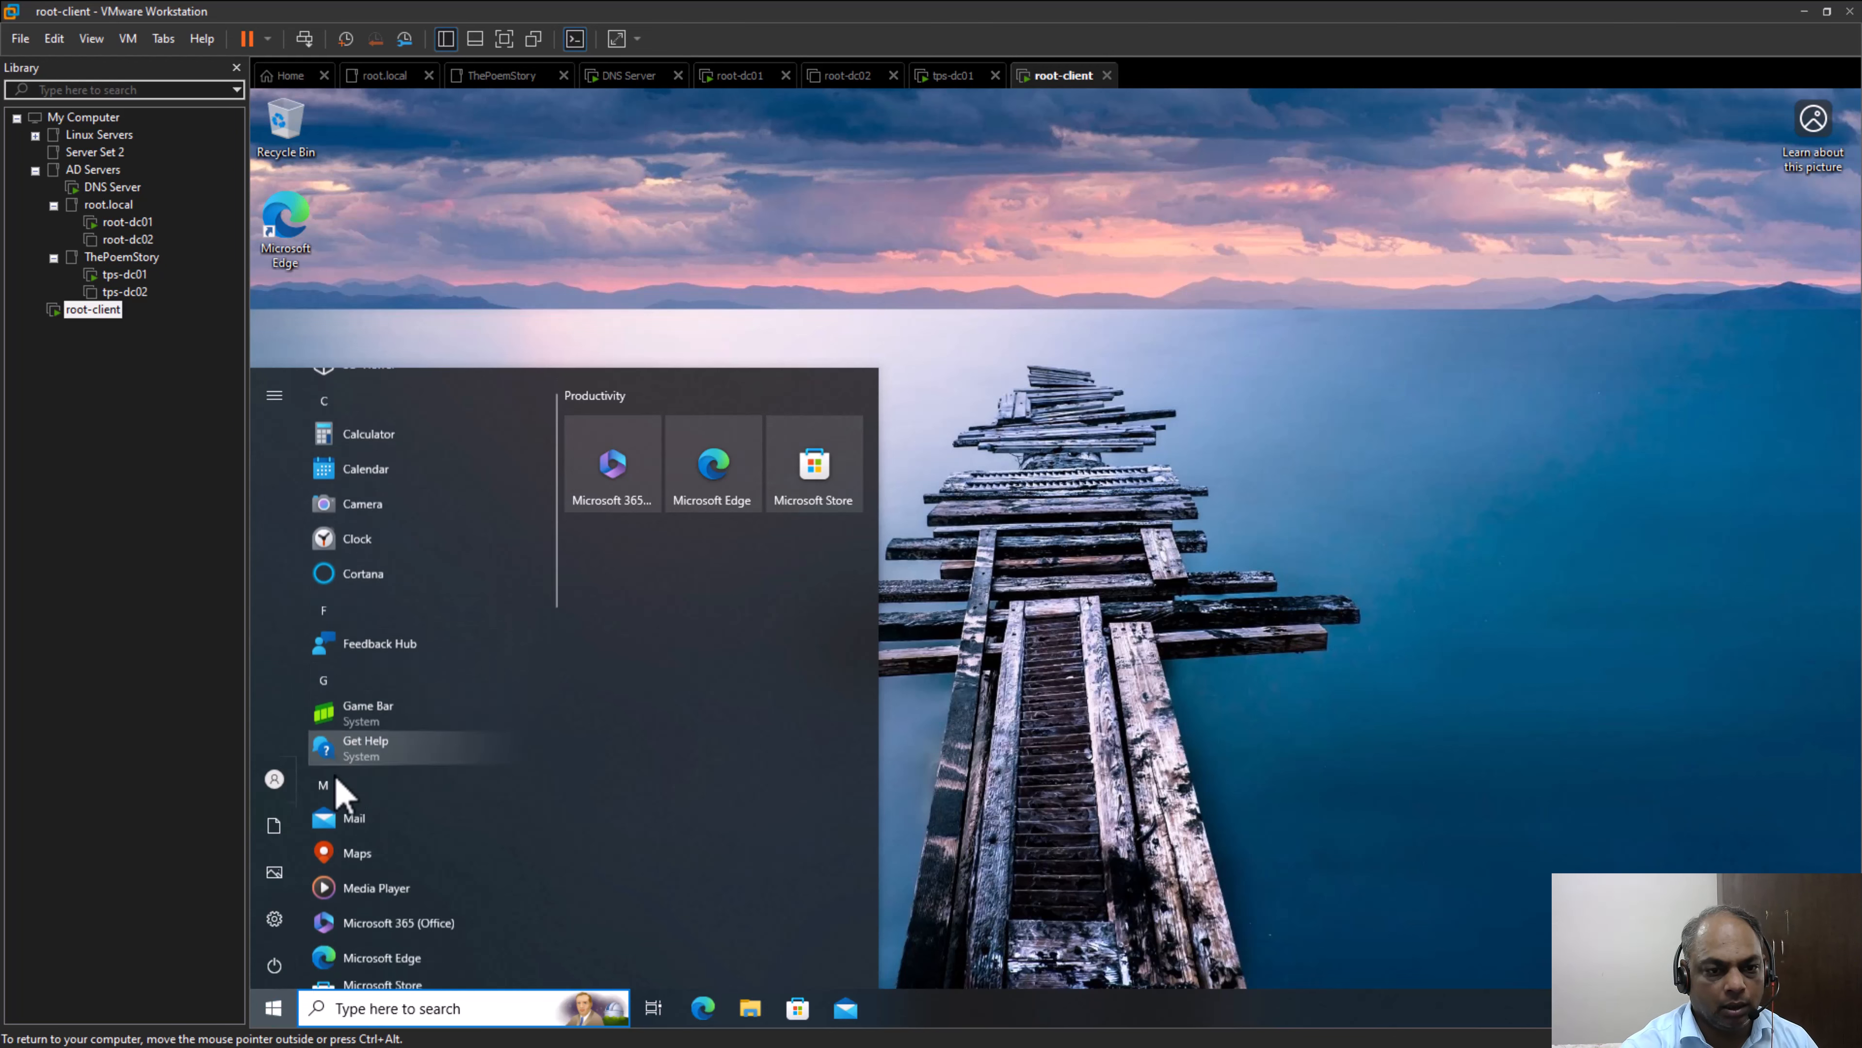
left_click(284, 924)
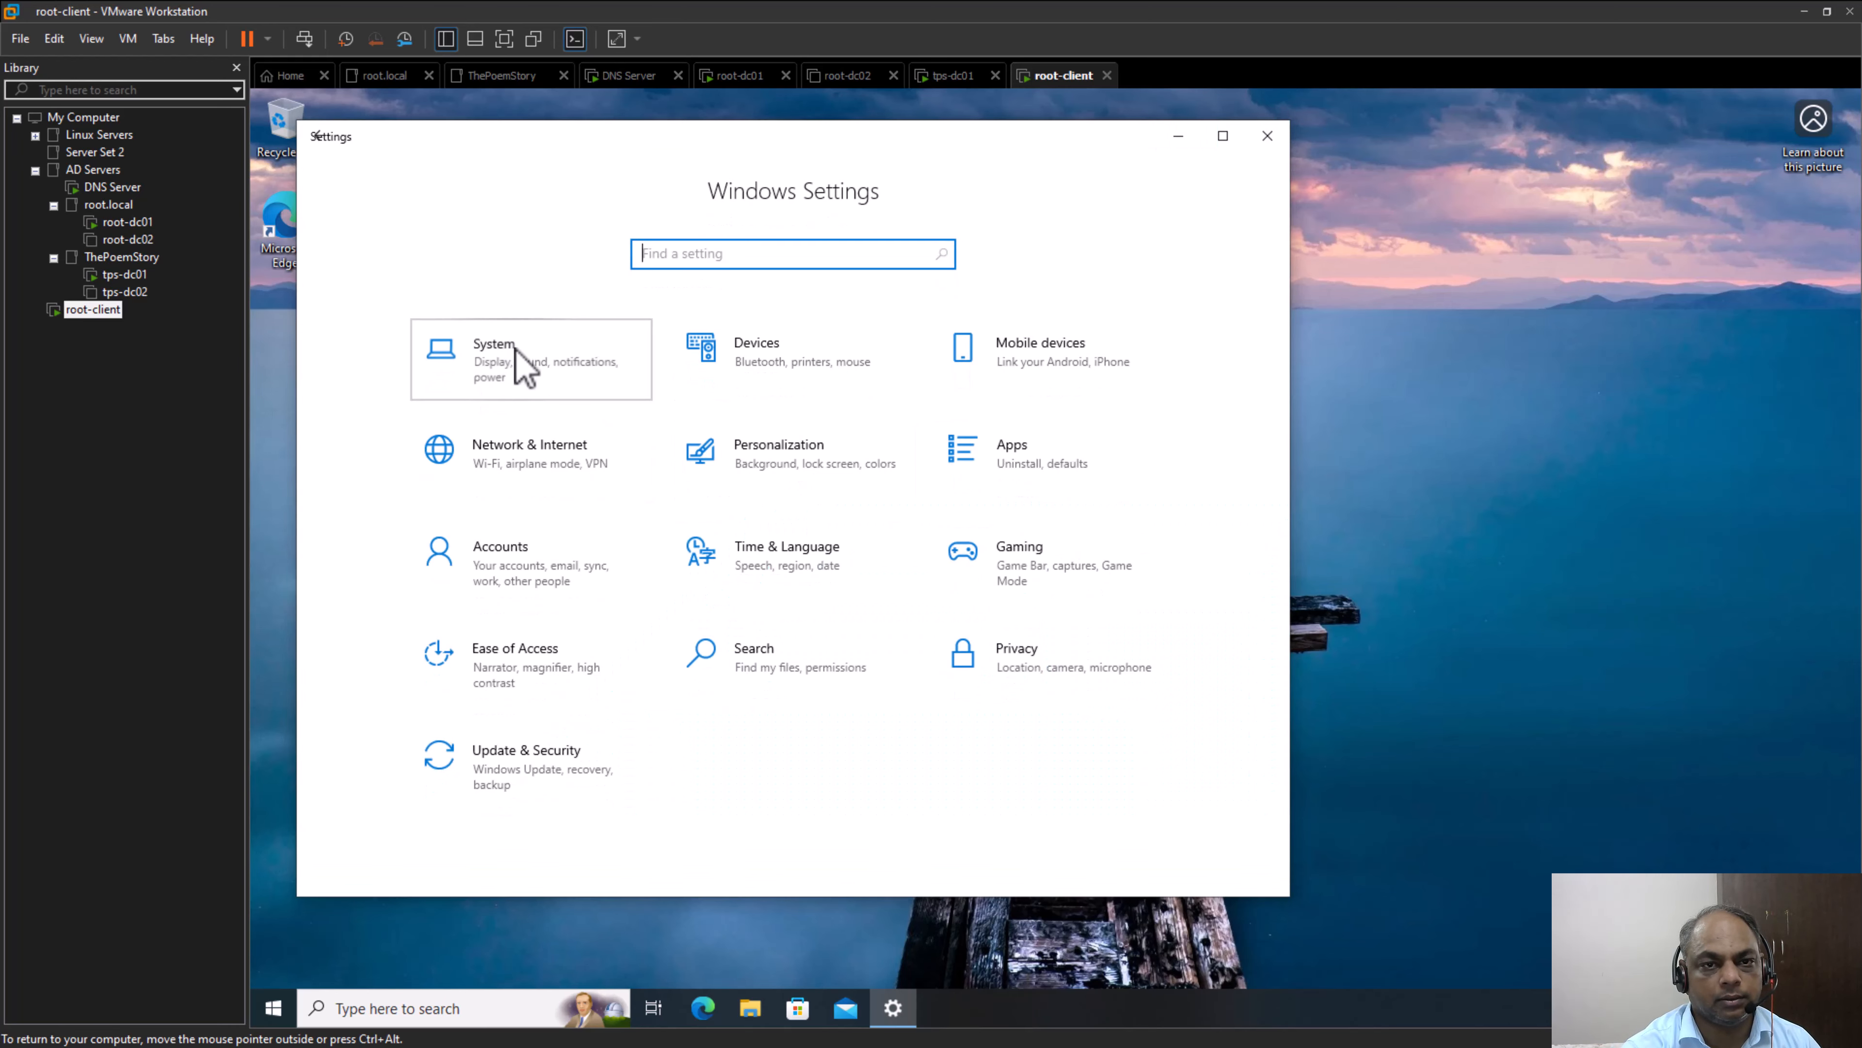
left_click(519, 363)
scroll(498, 815, "down", 3)
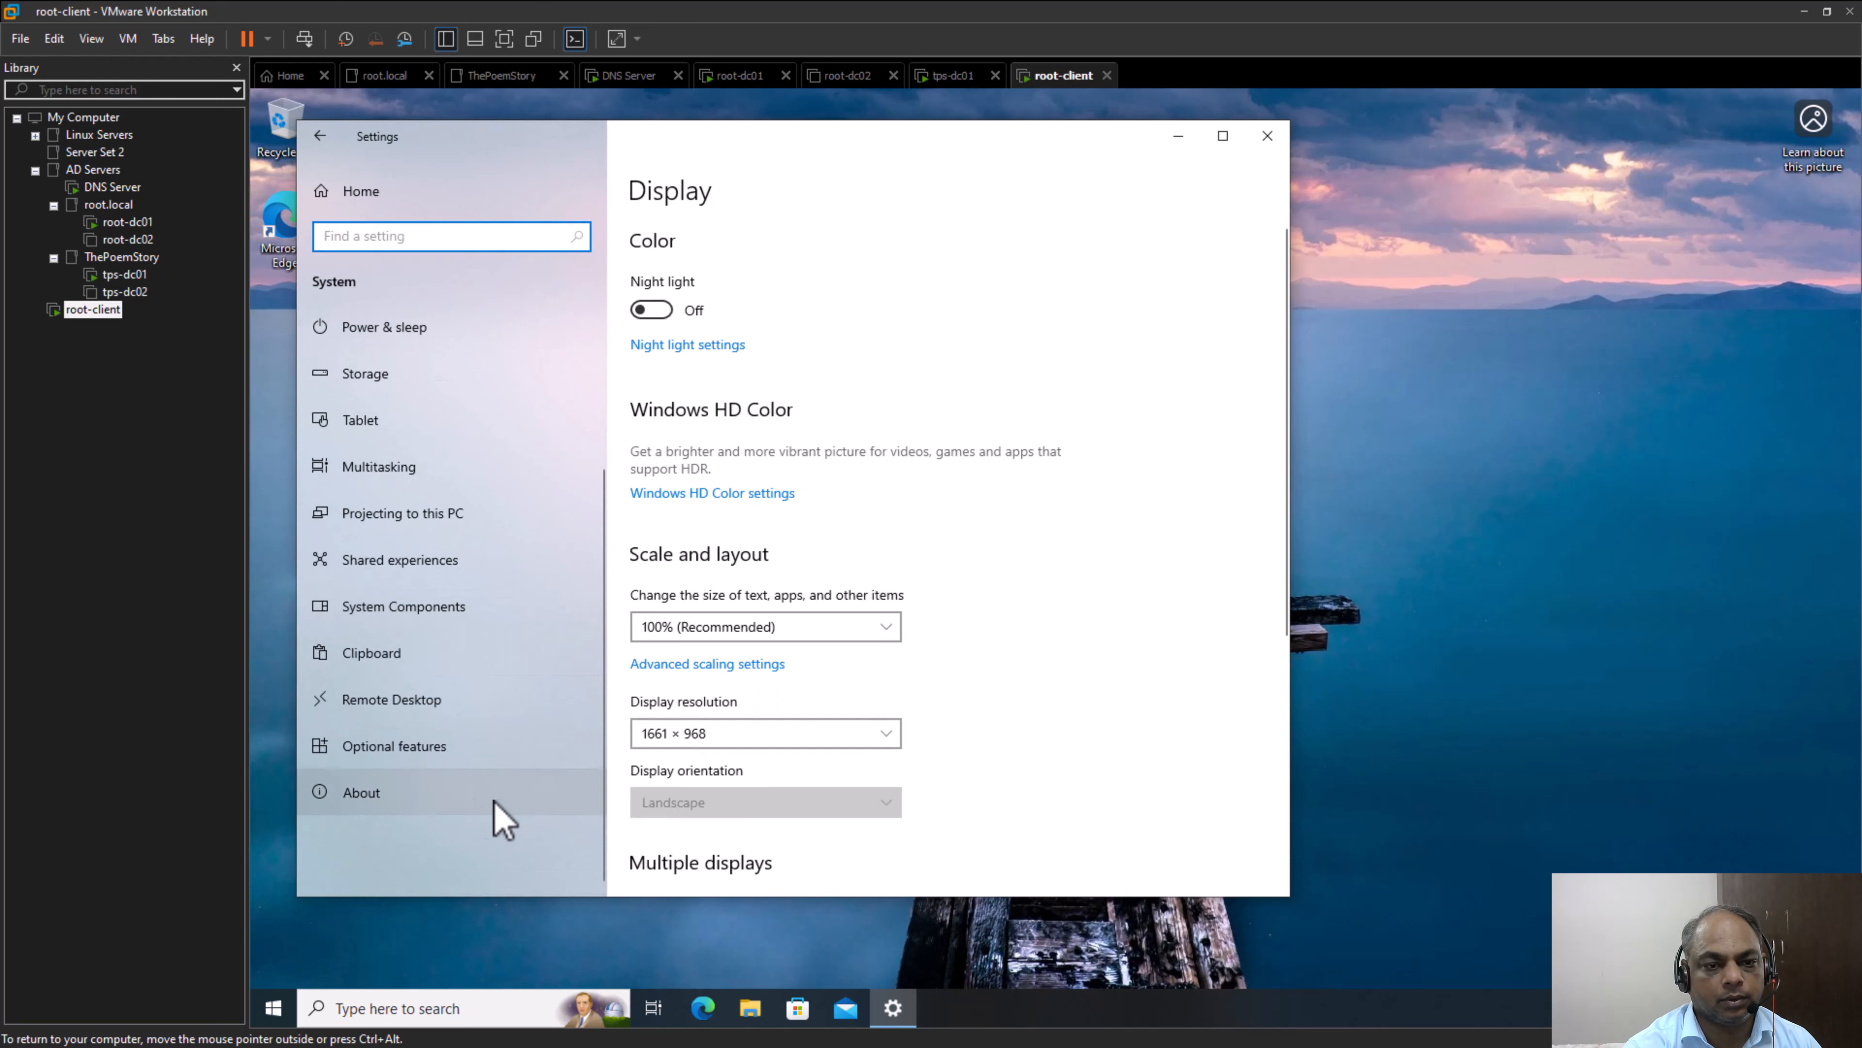
left_click(436, 799)
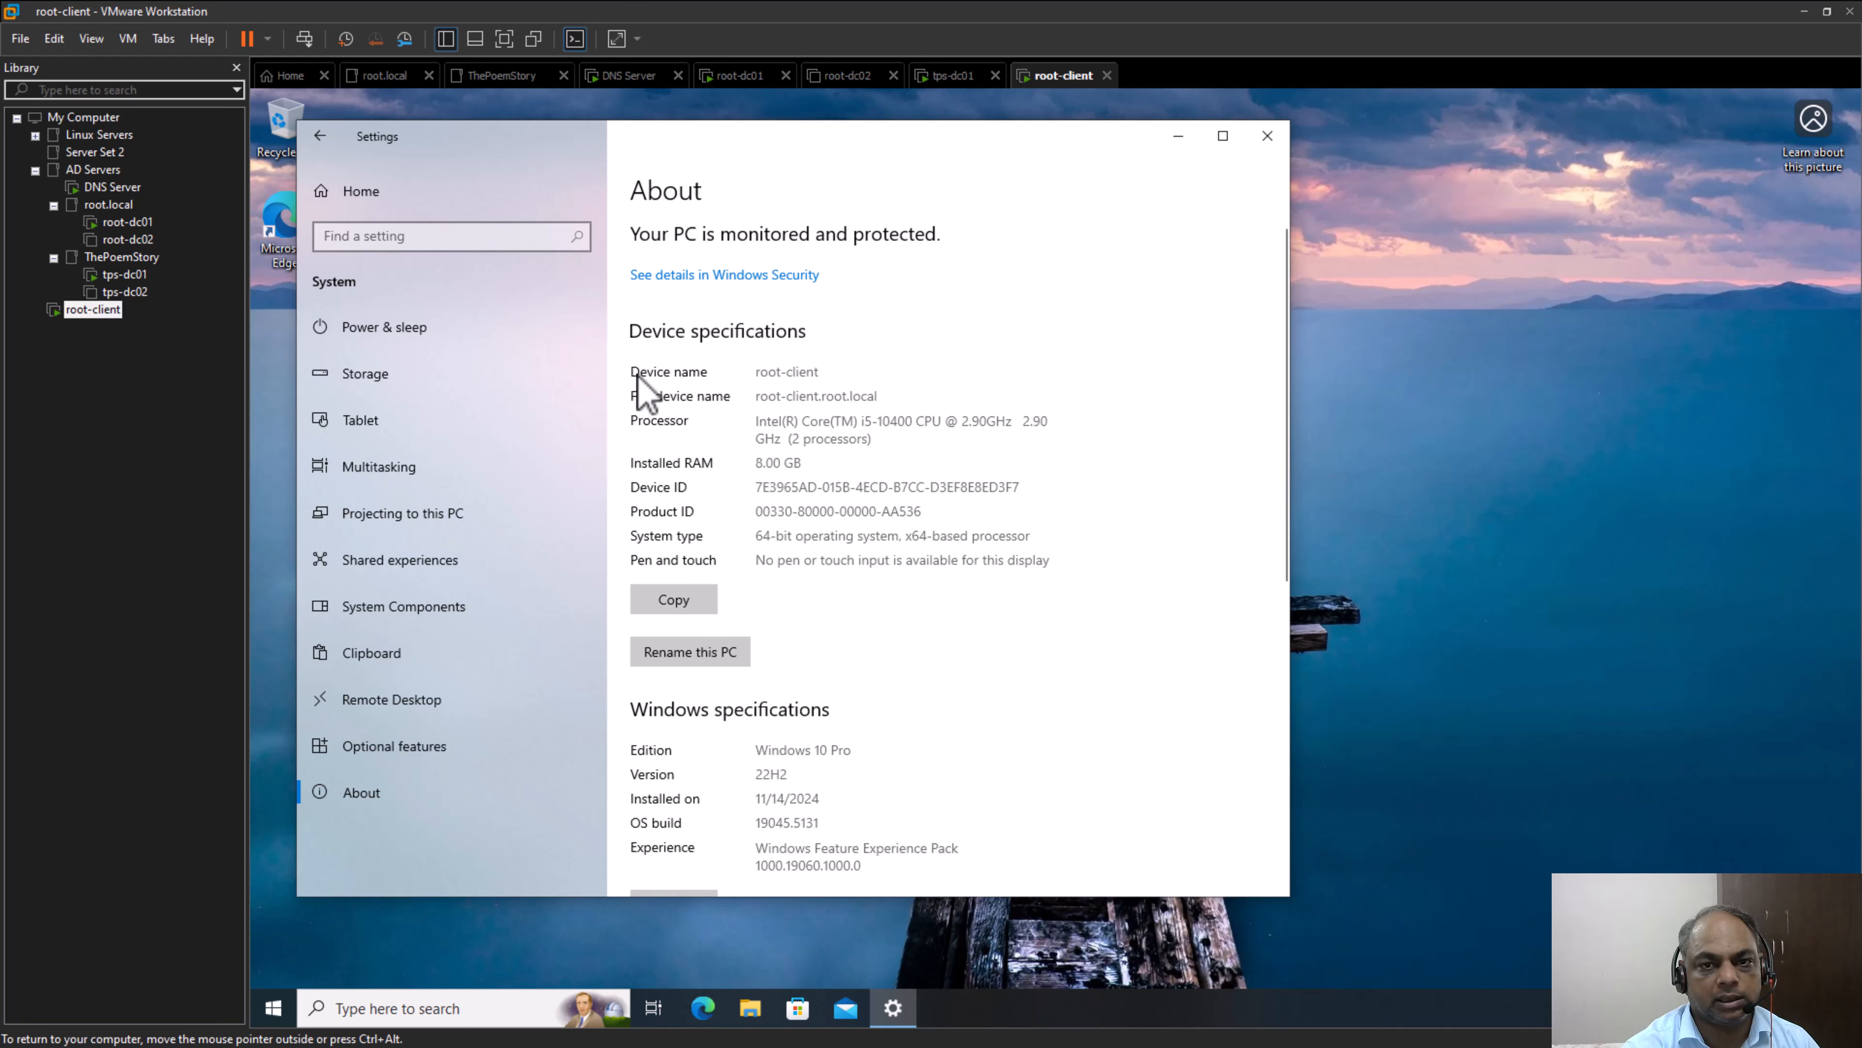
left_click_drag(880, 396, 748, 400)
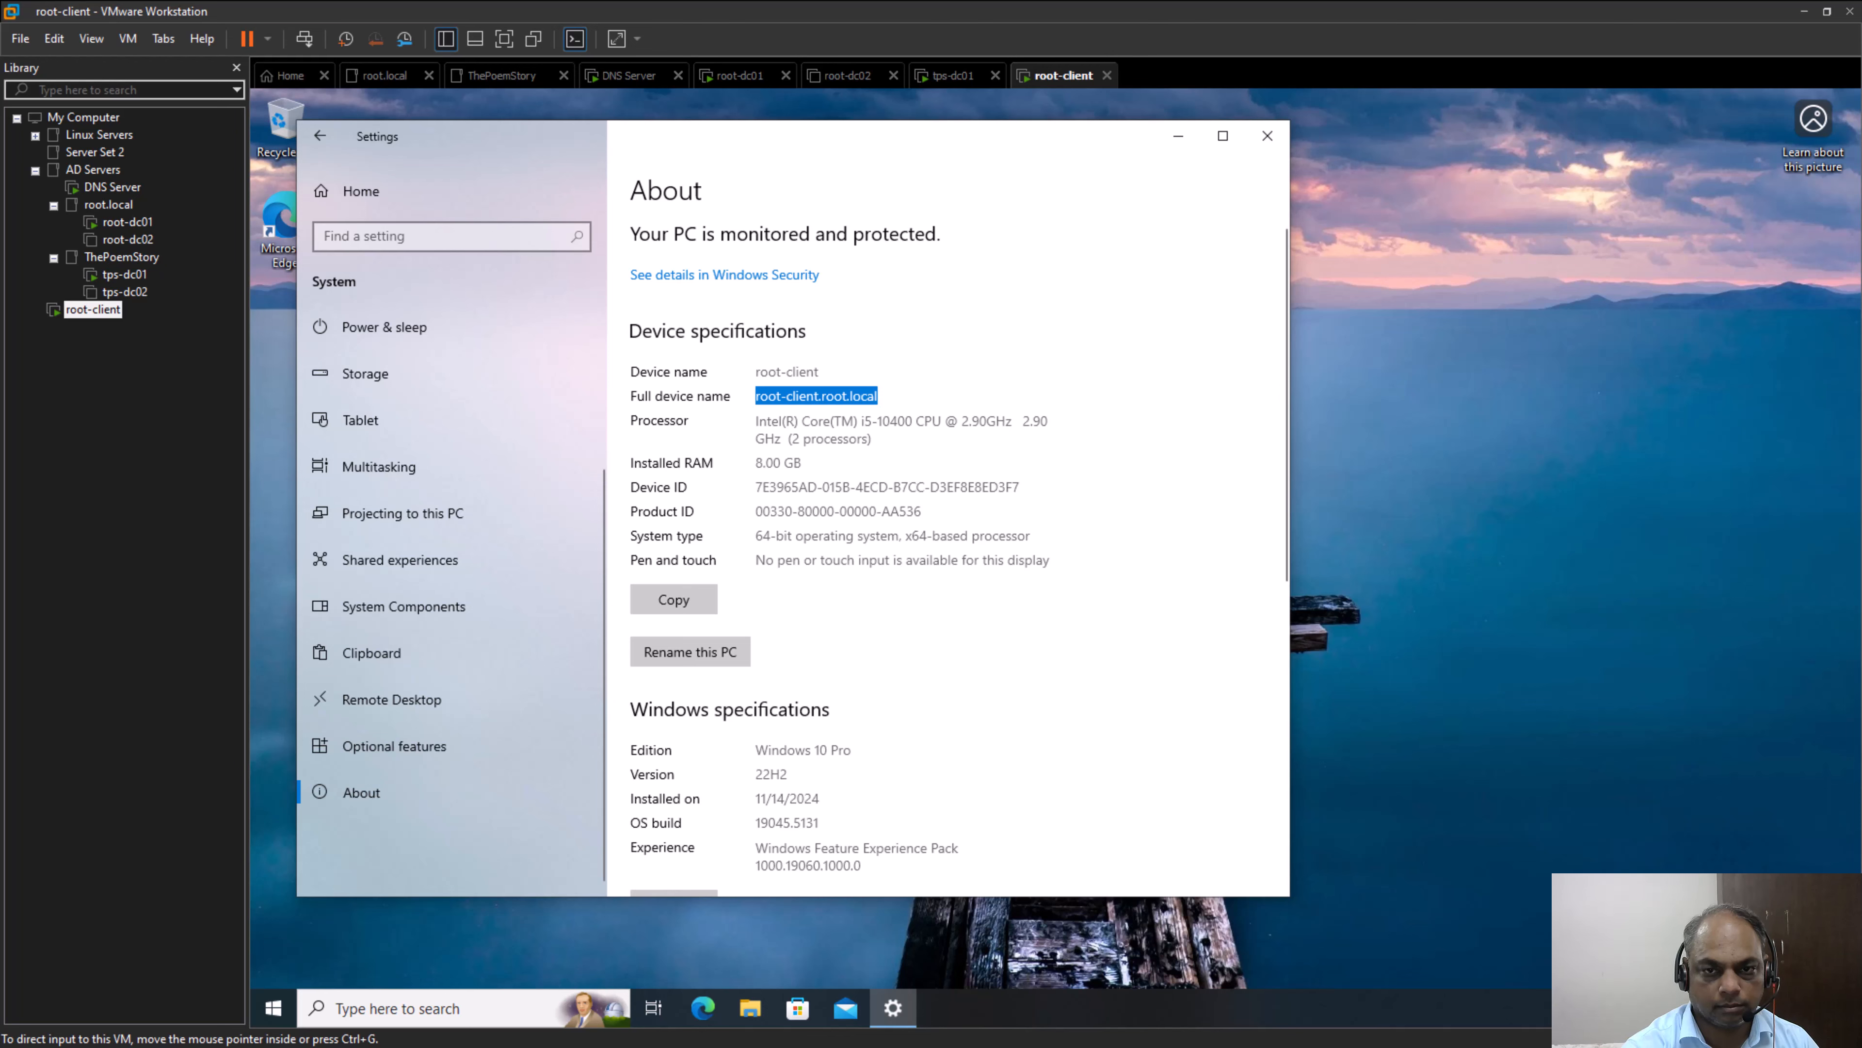
left_click(1269, 141)
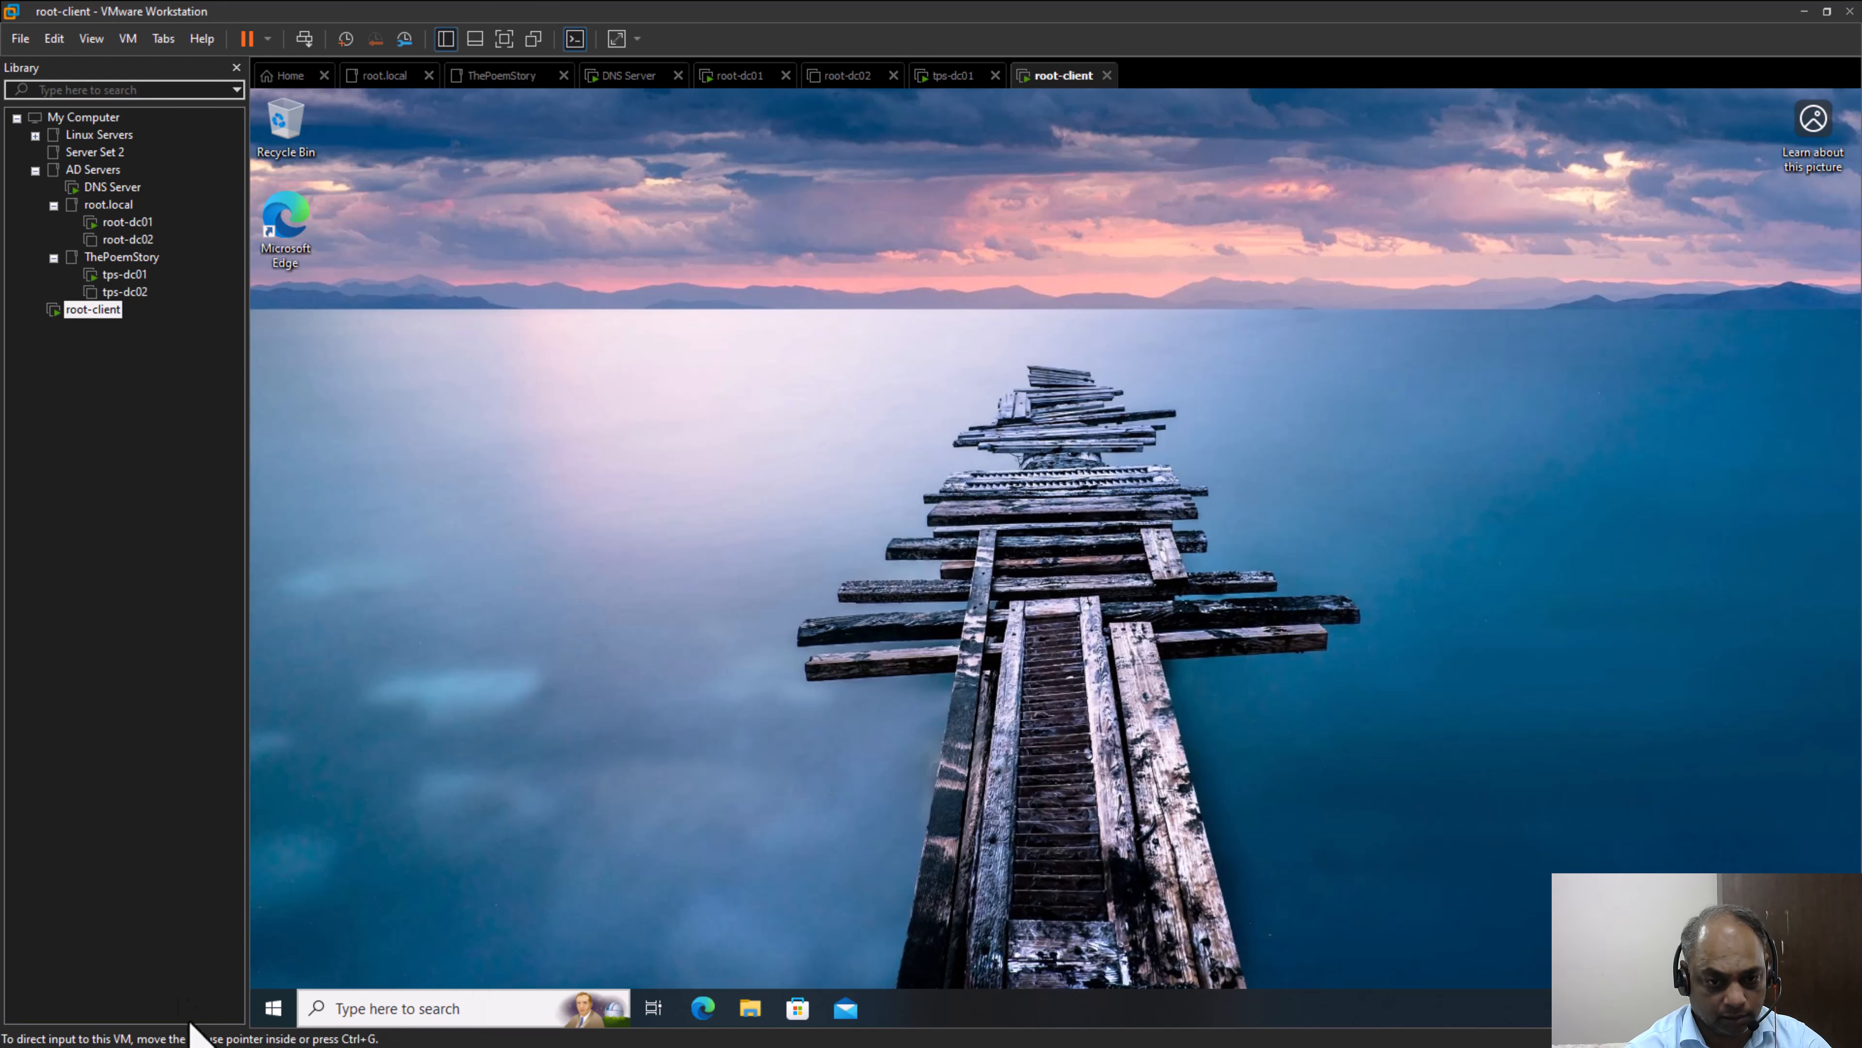
Search Windows for "dsa.msc" on root-client, dismiss the results and refresh the desktop
left_click(354, 1005)
type("ds")
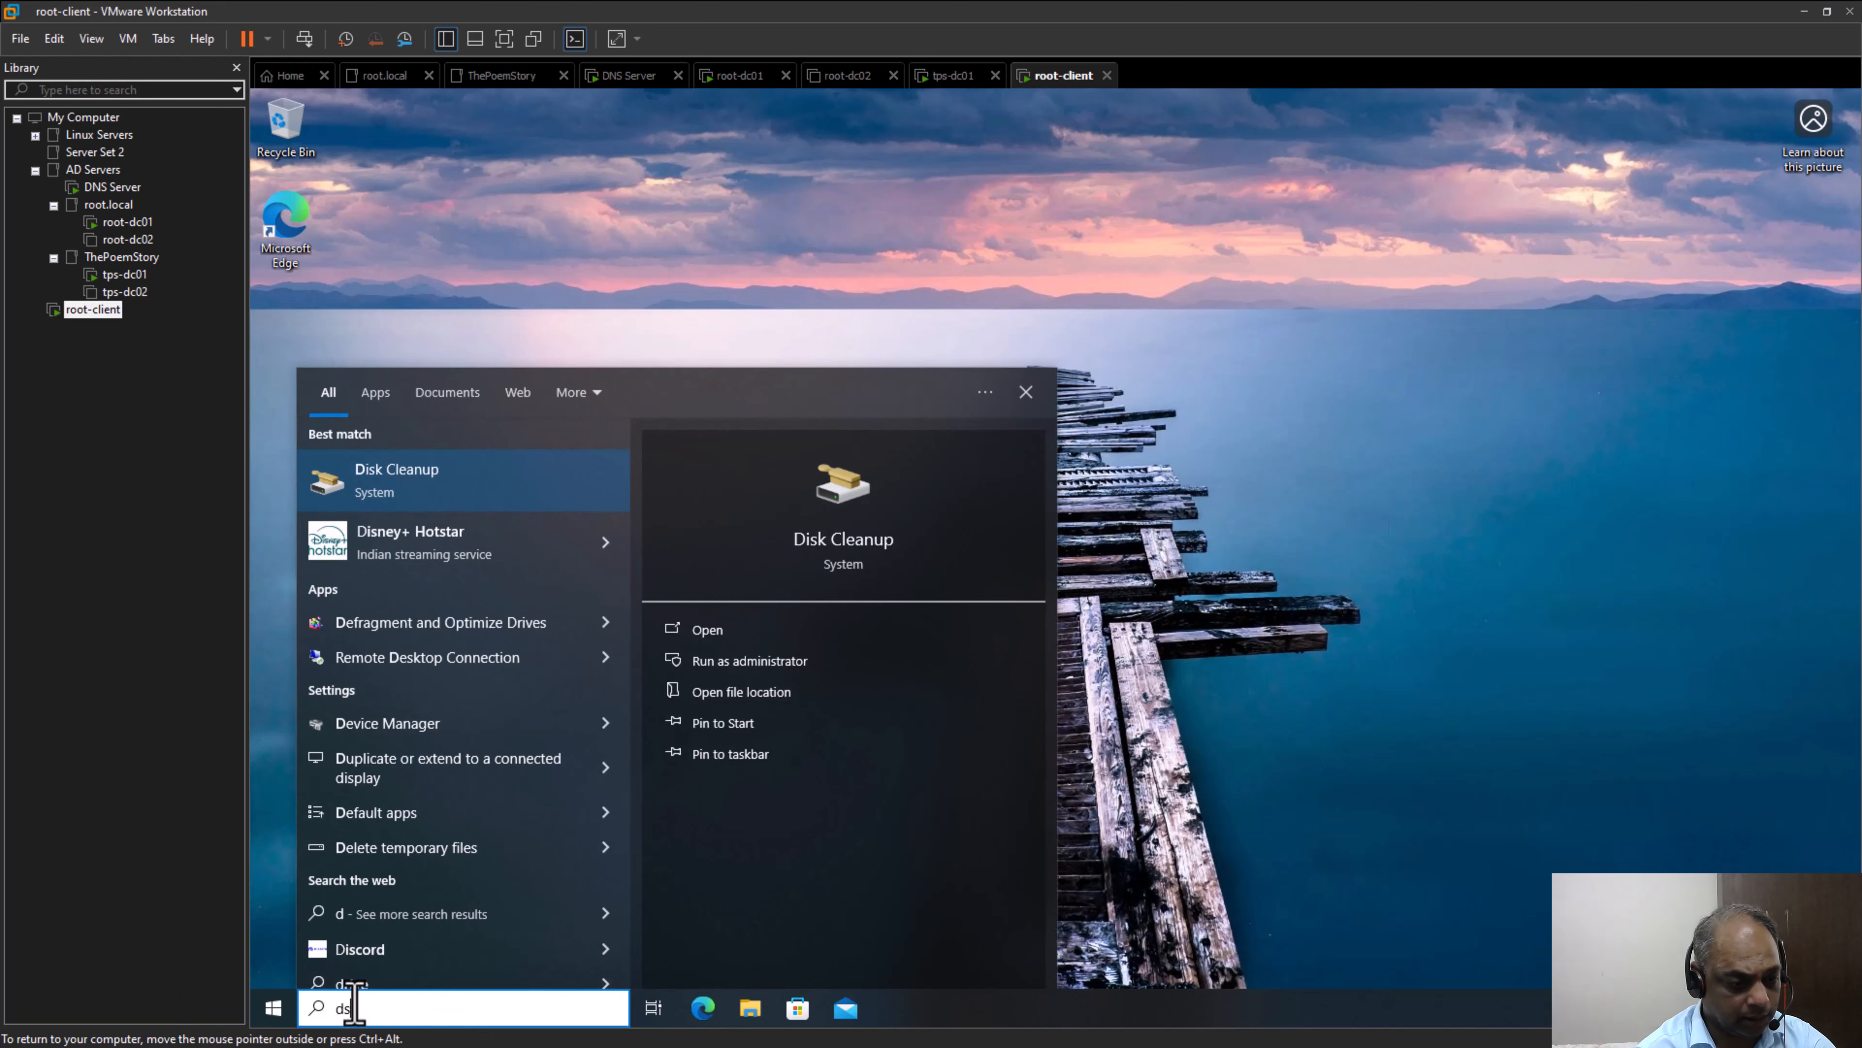
type("a.msc")
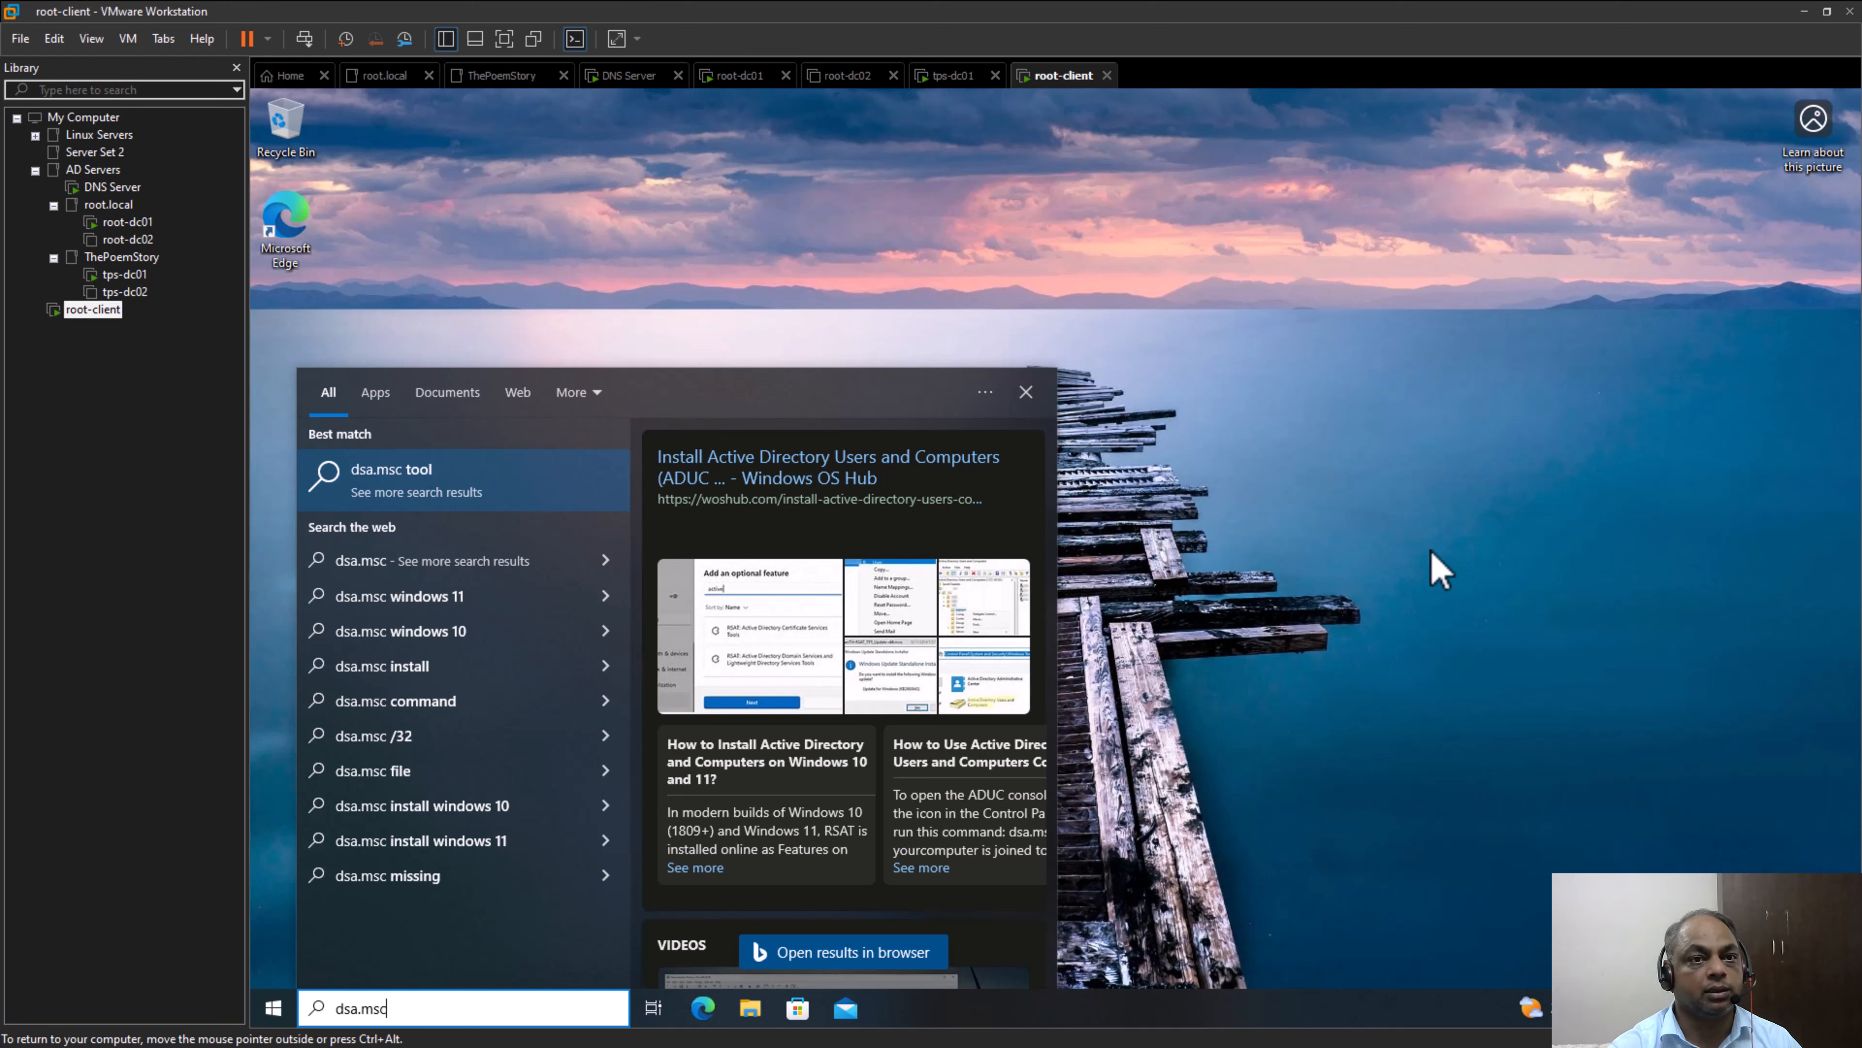
left_click(1366, 559)
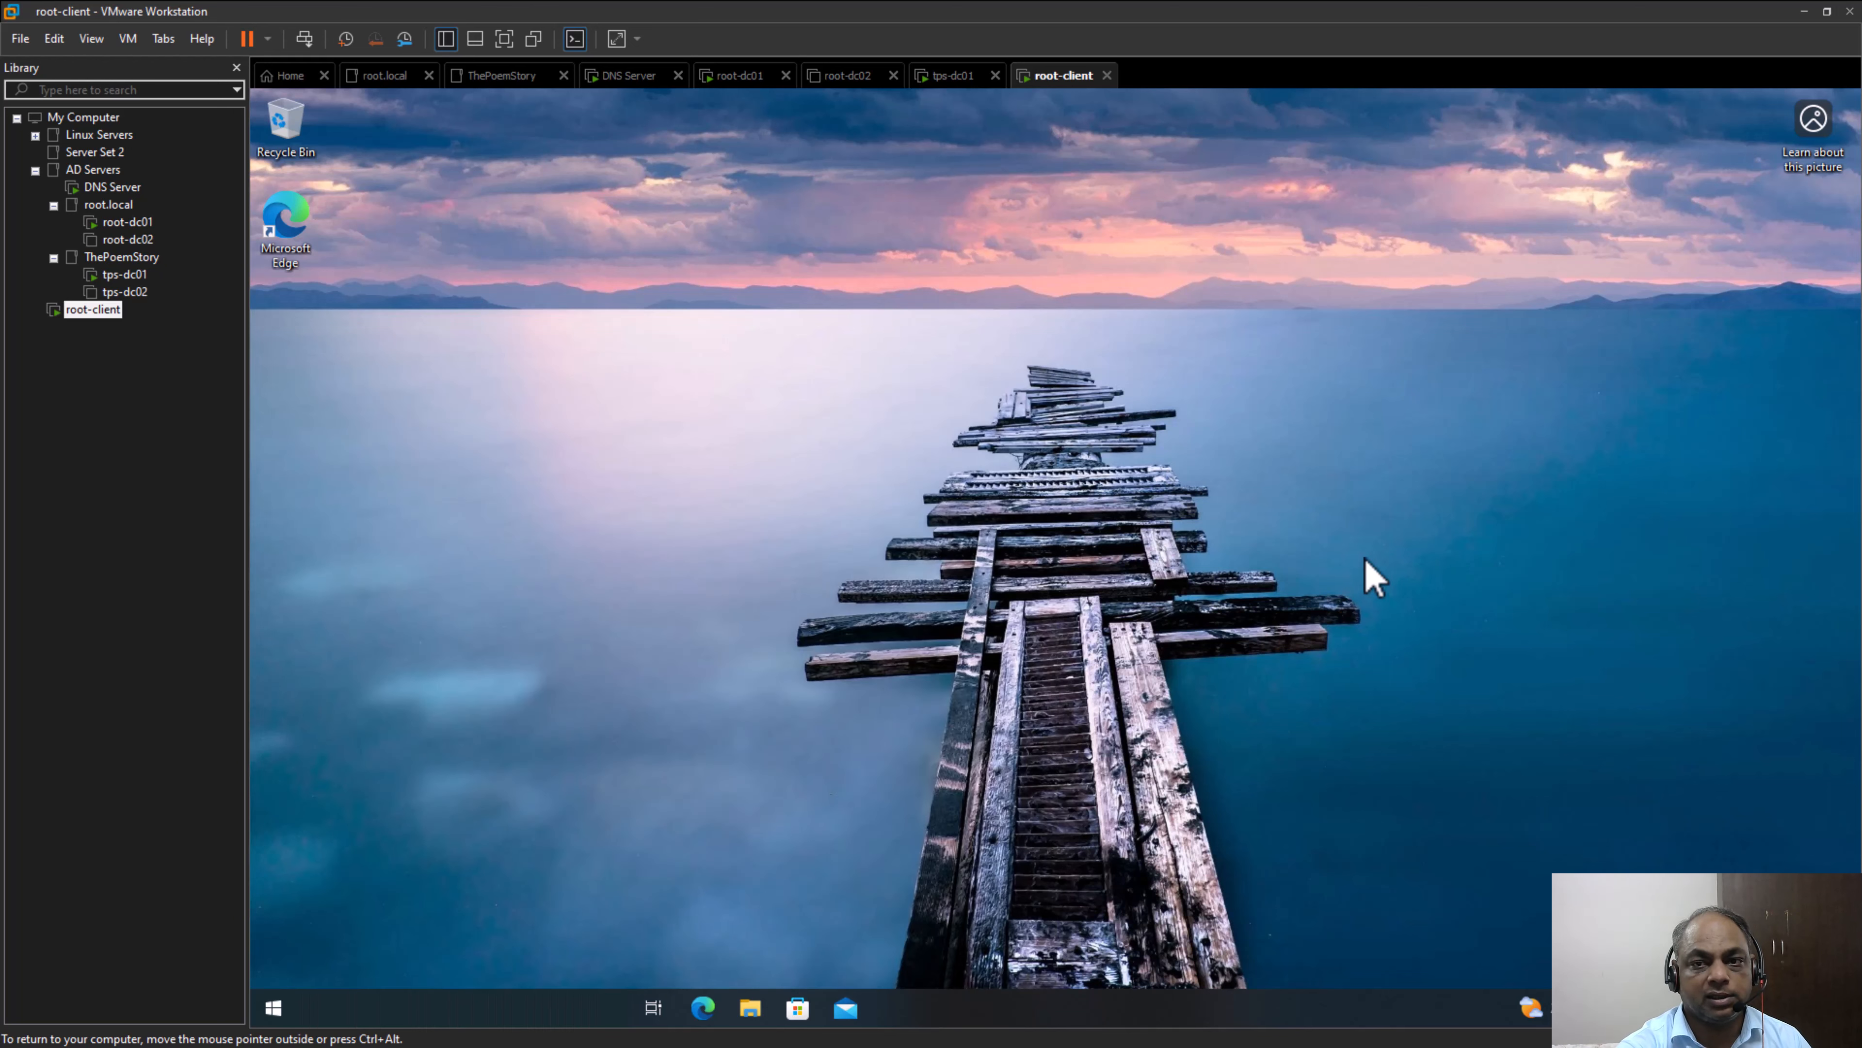
right_click(656, 389)
left_click(709, 449)
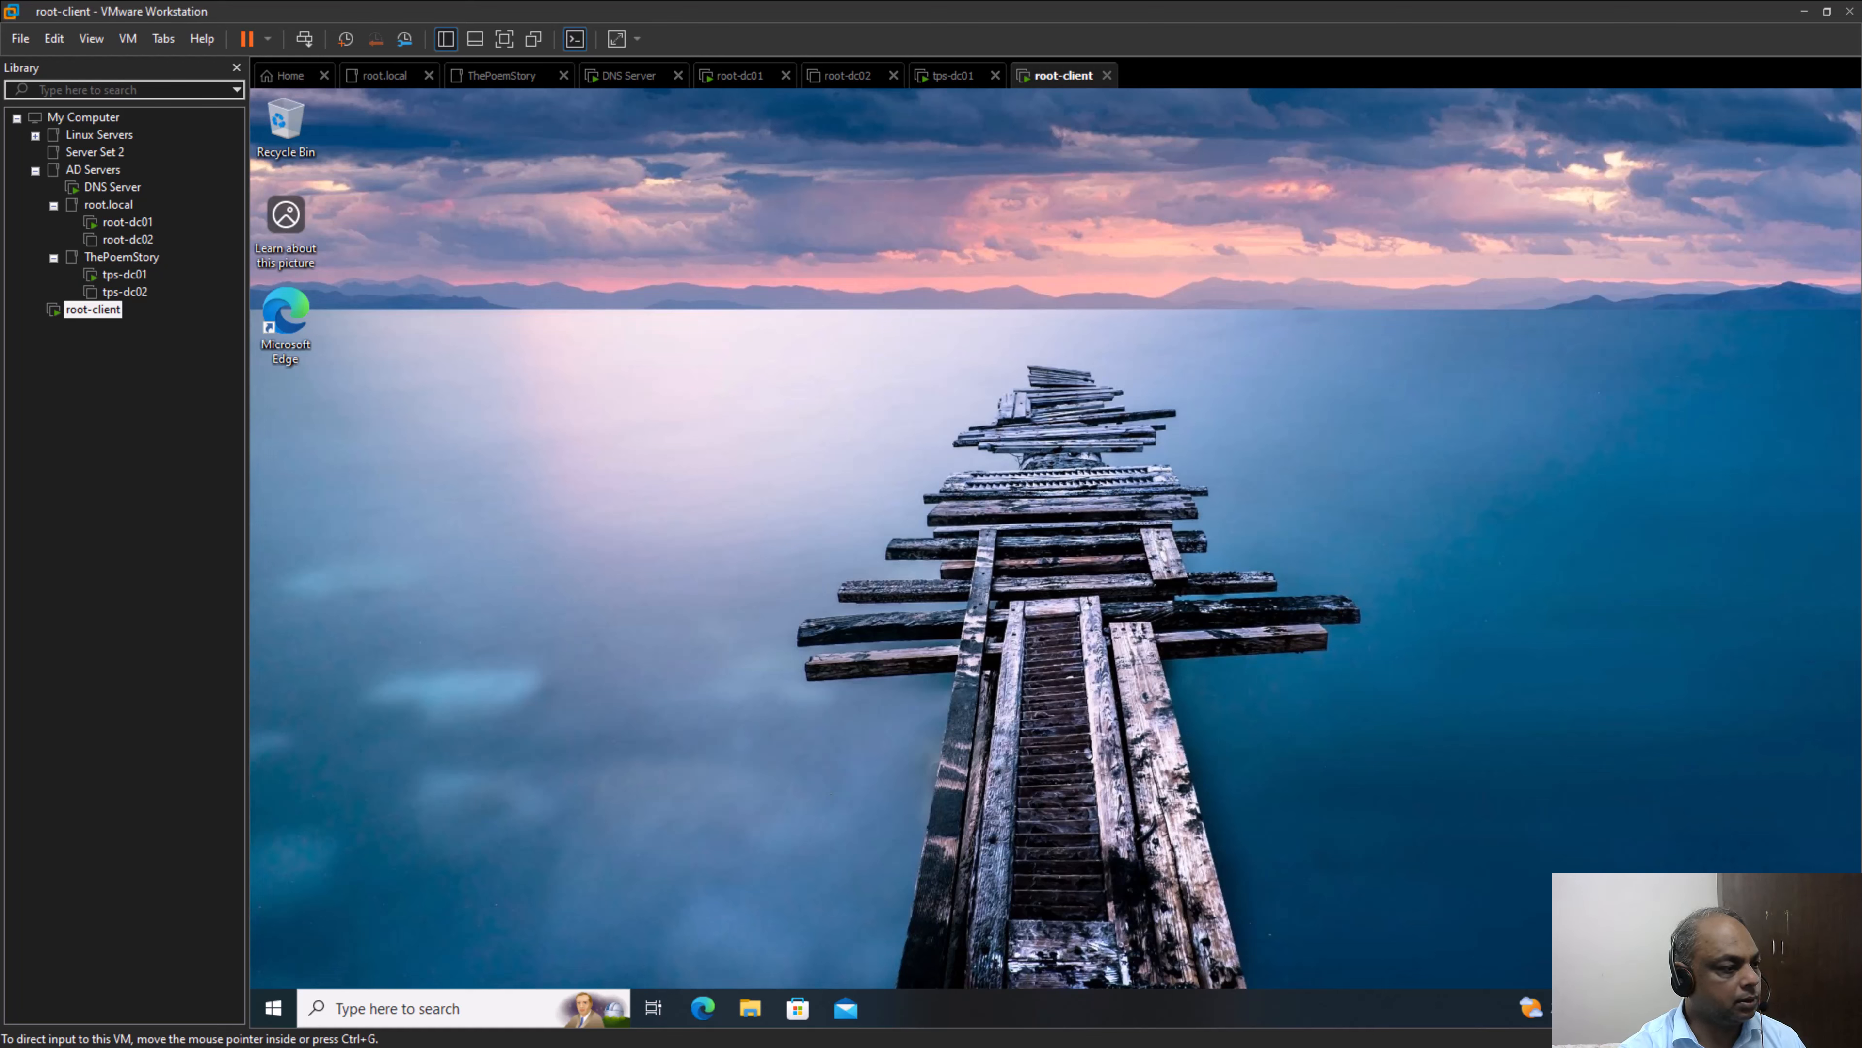
Switch to PowerPoint to review the Computer Local Groups section of the group scope slide, and return to root-client
key("alt+Tab")
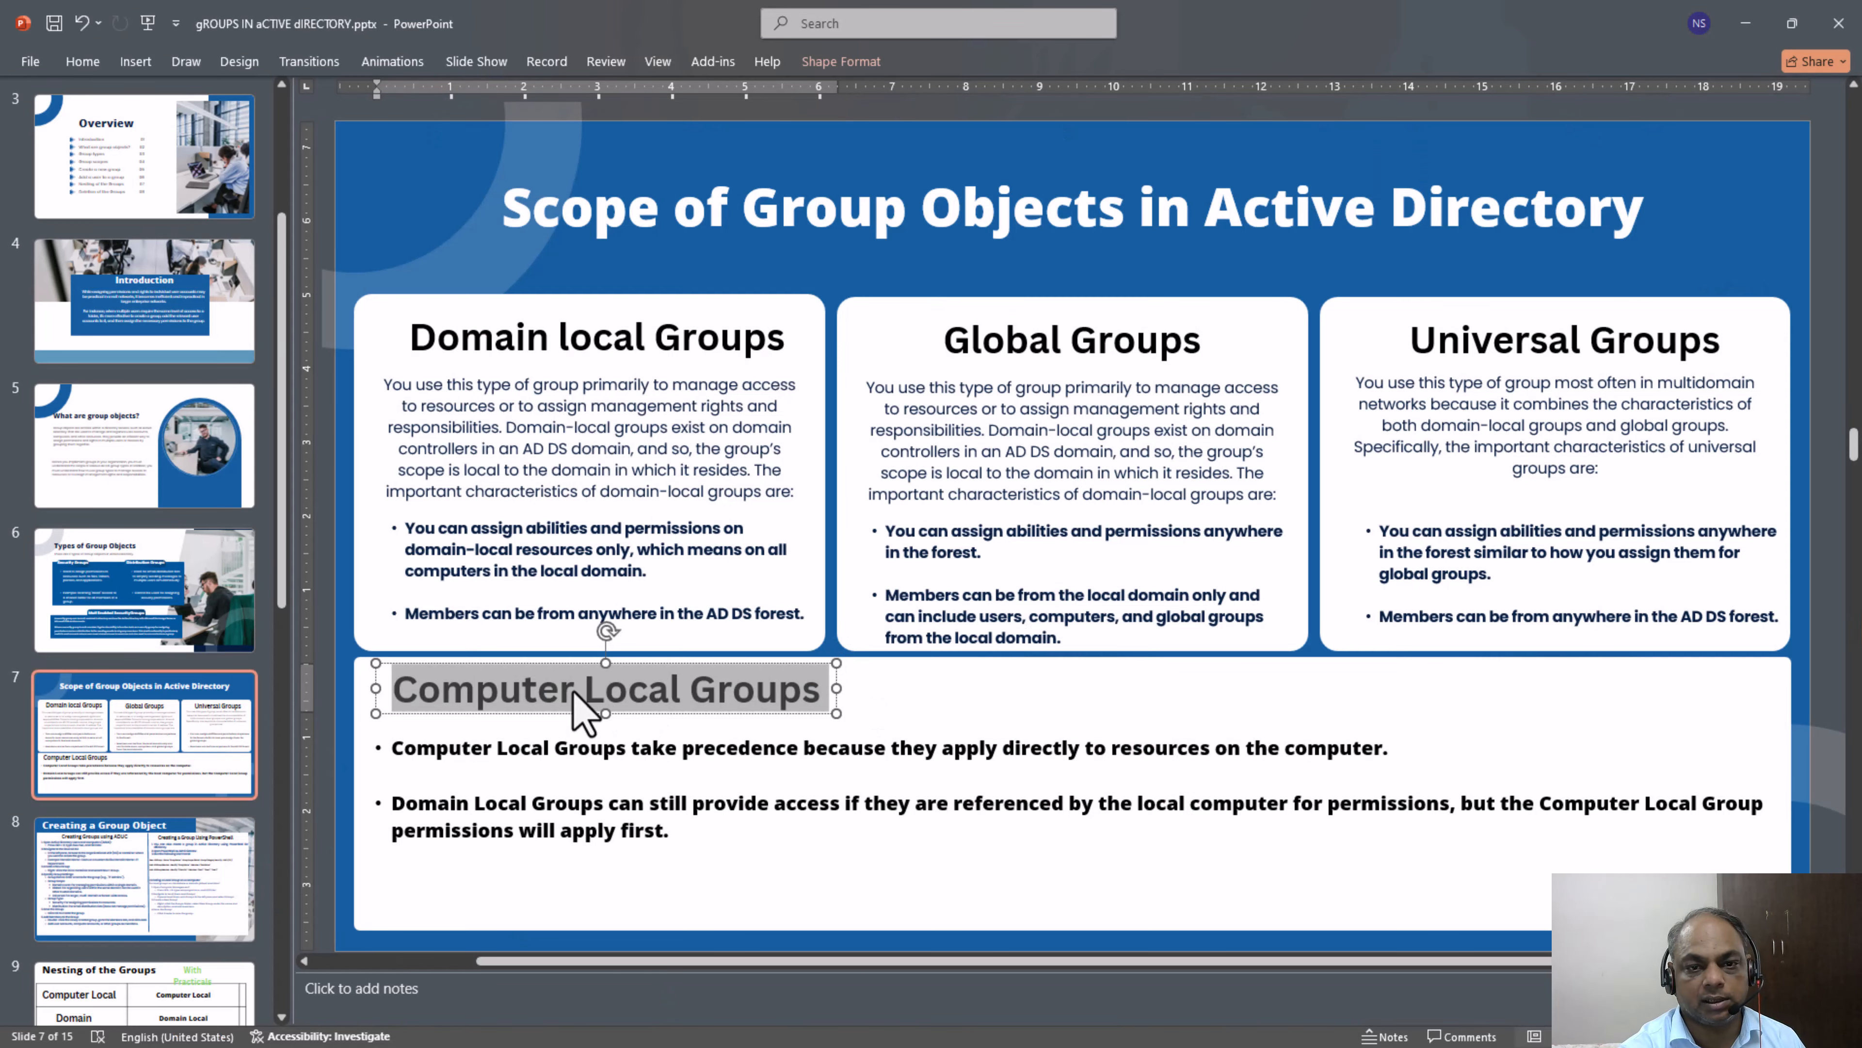
left_click(926, 704)
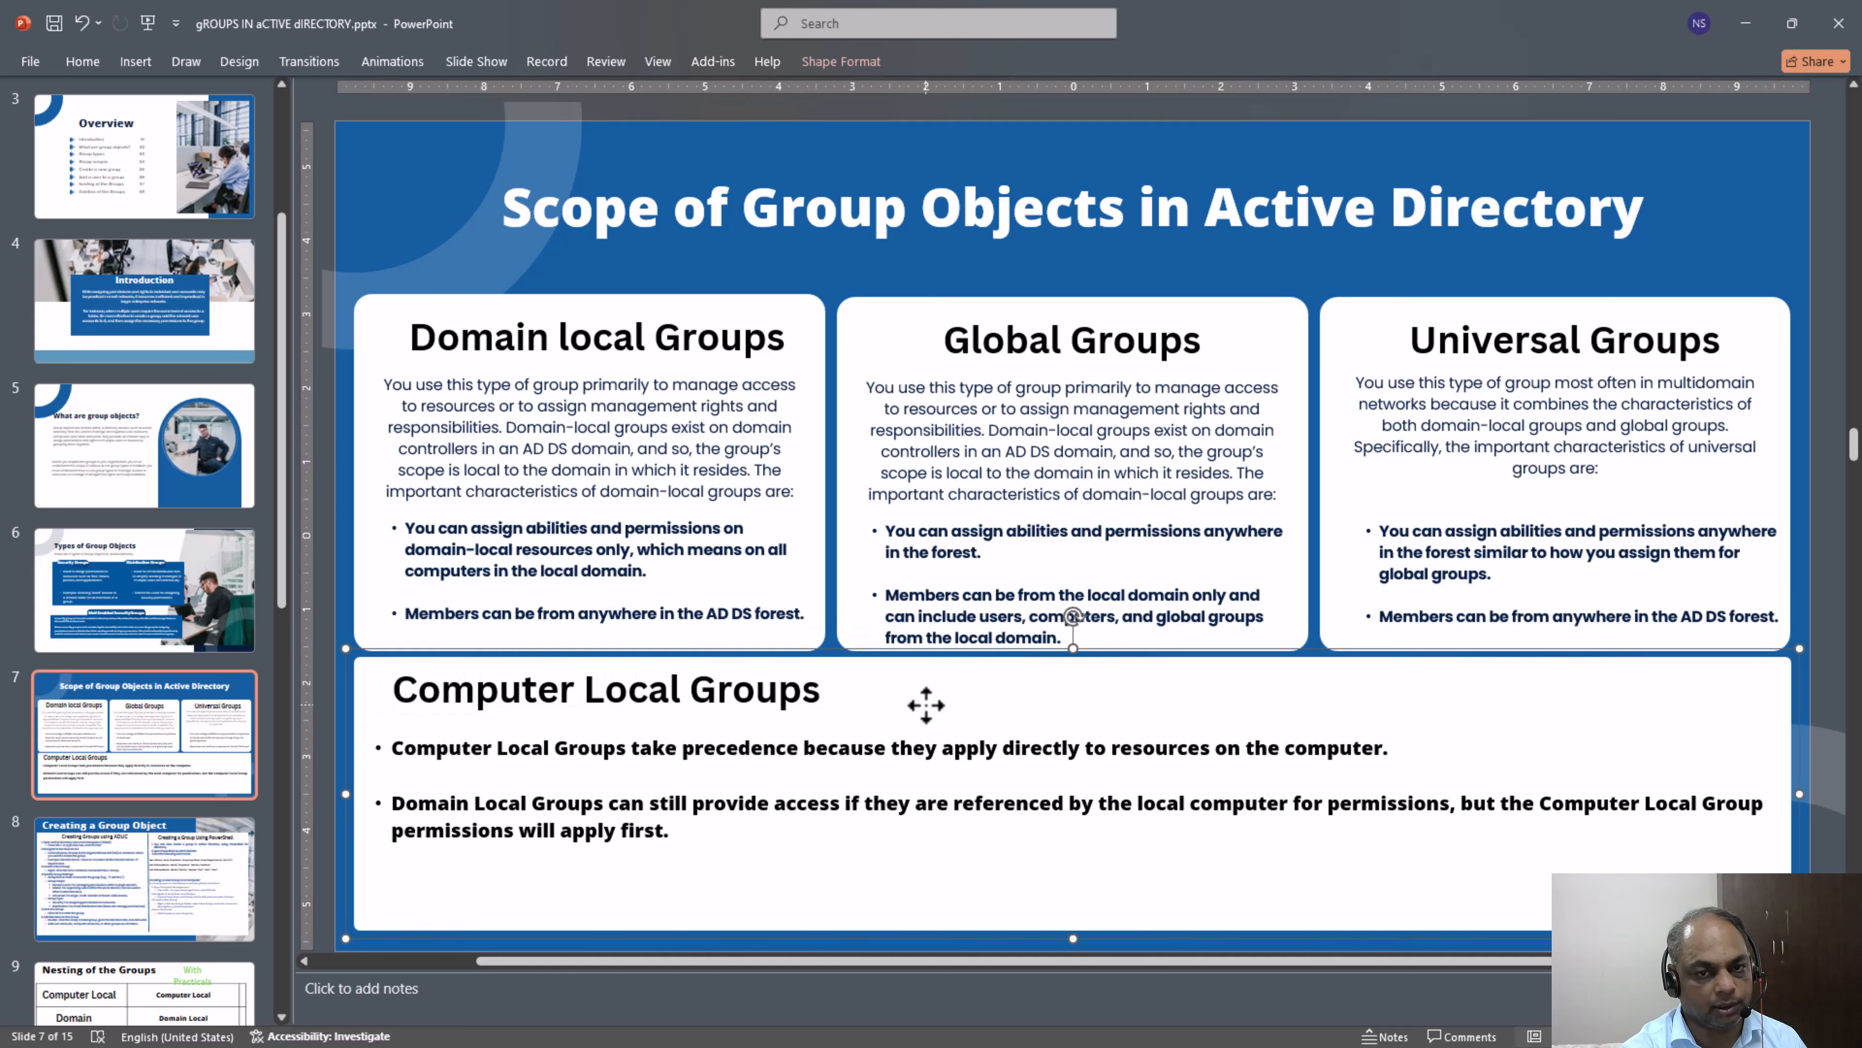
left_click(1741, 26)
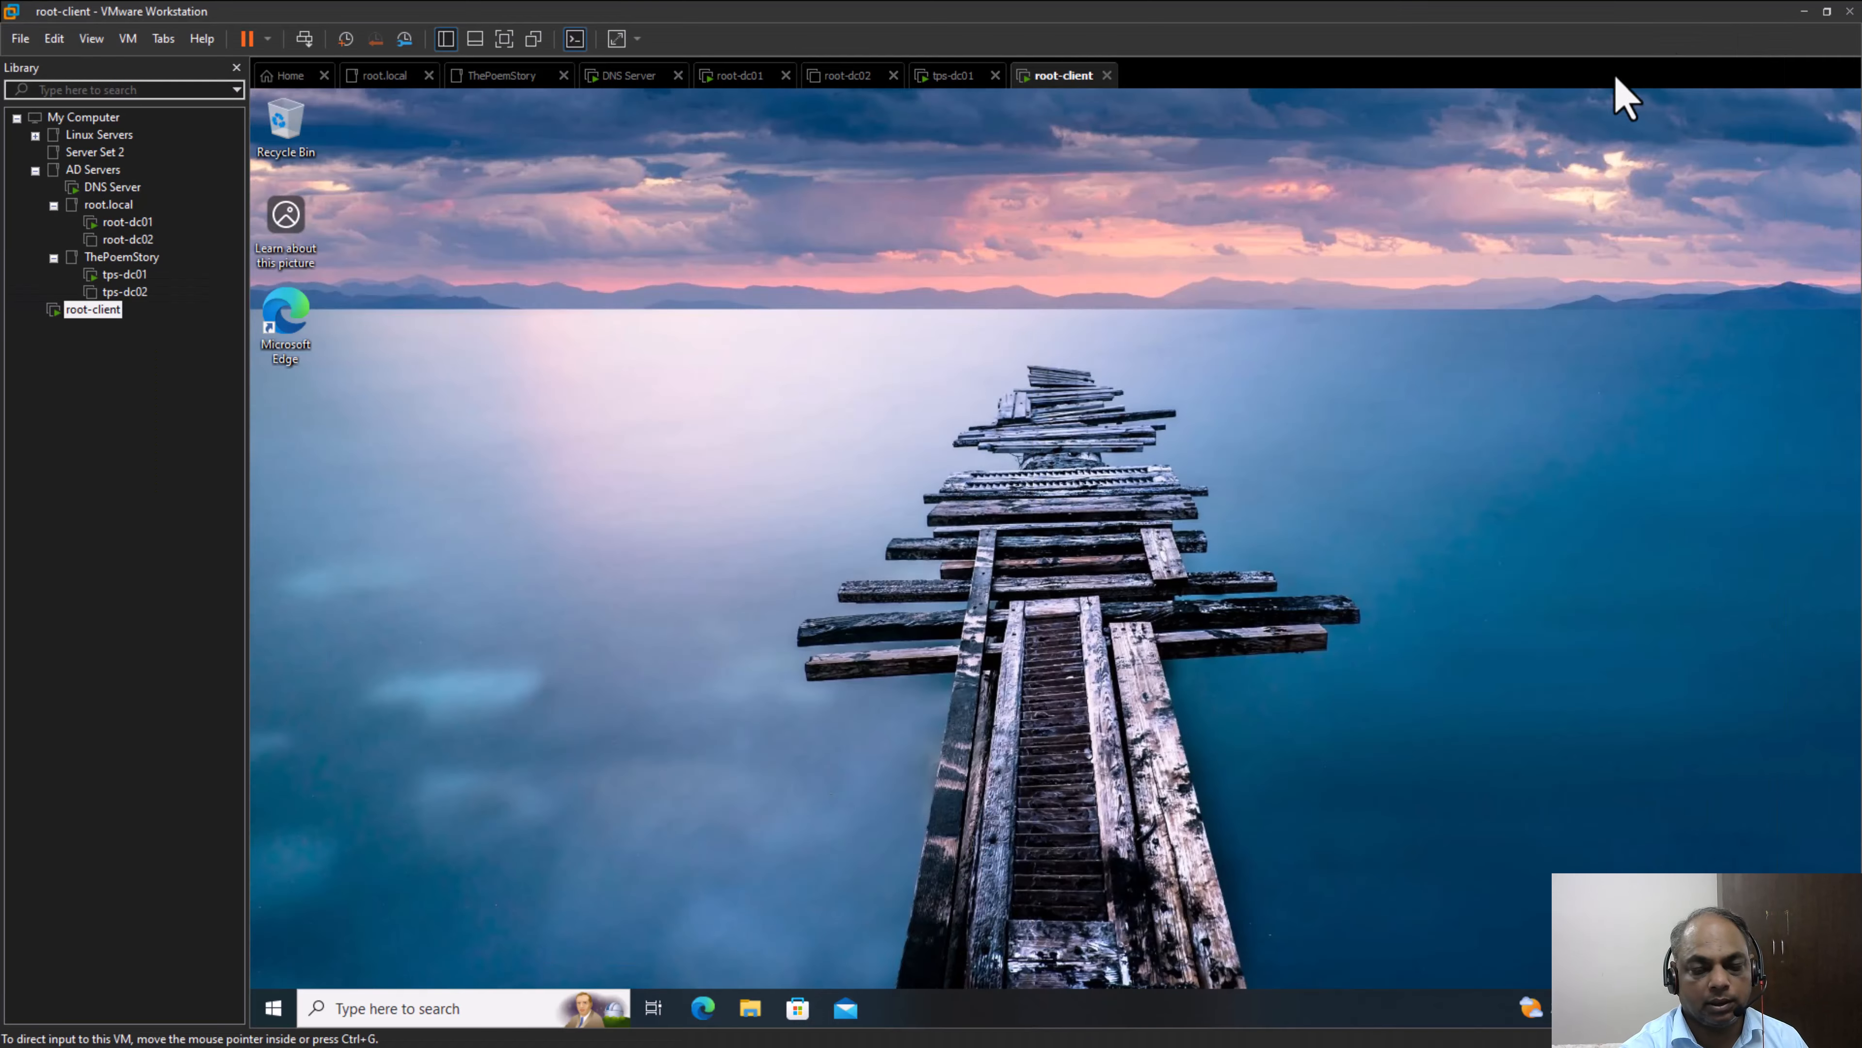
Search Windows for "compmgmt.msc" on root-client and open the Computer Management console
left_click(408, 1008)
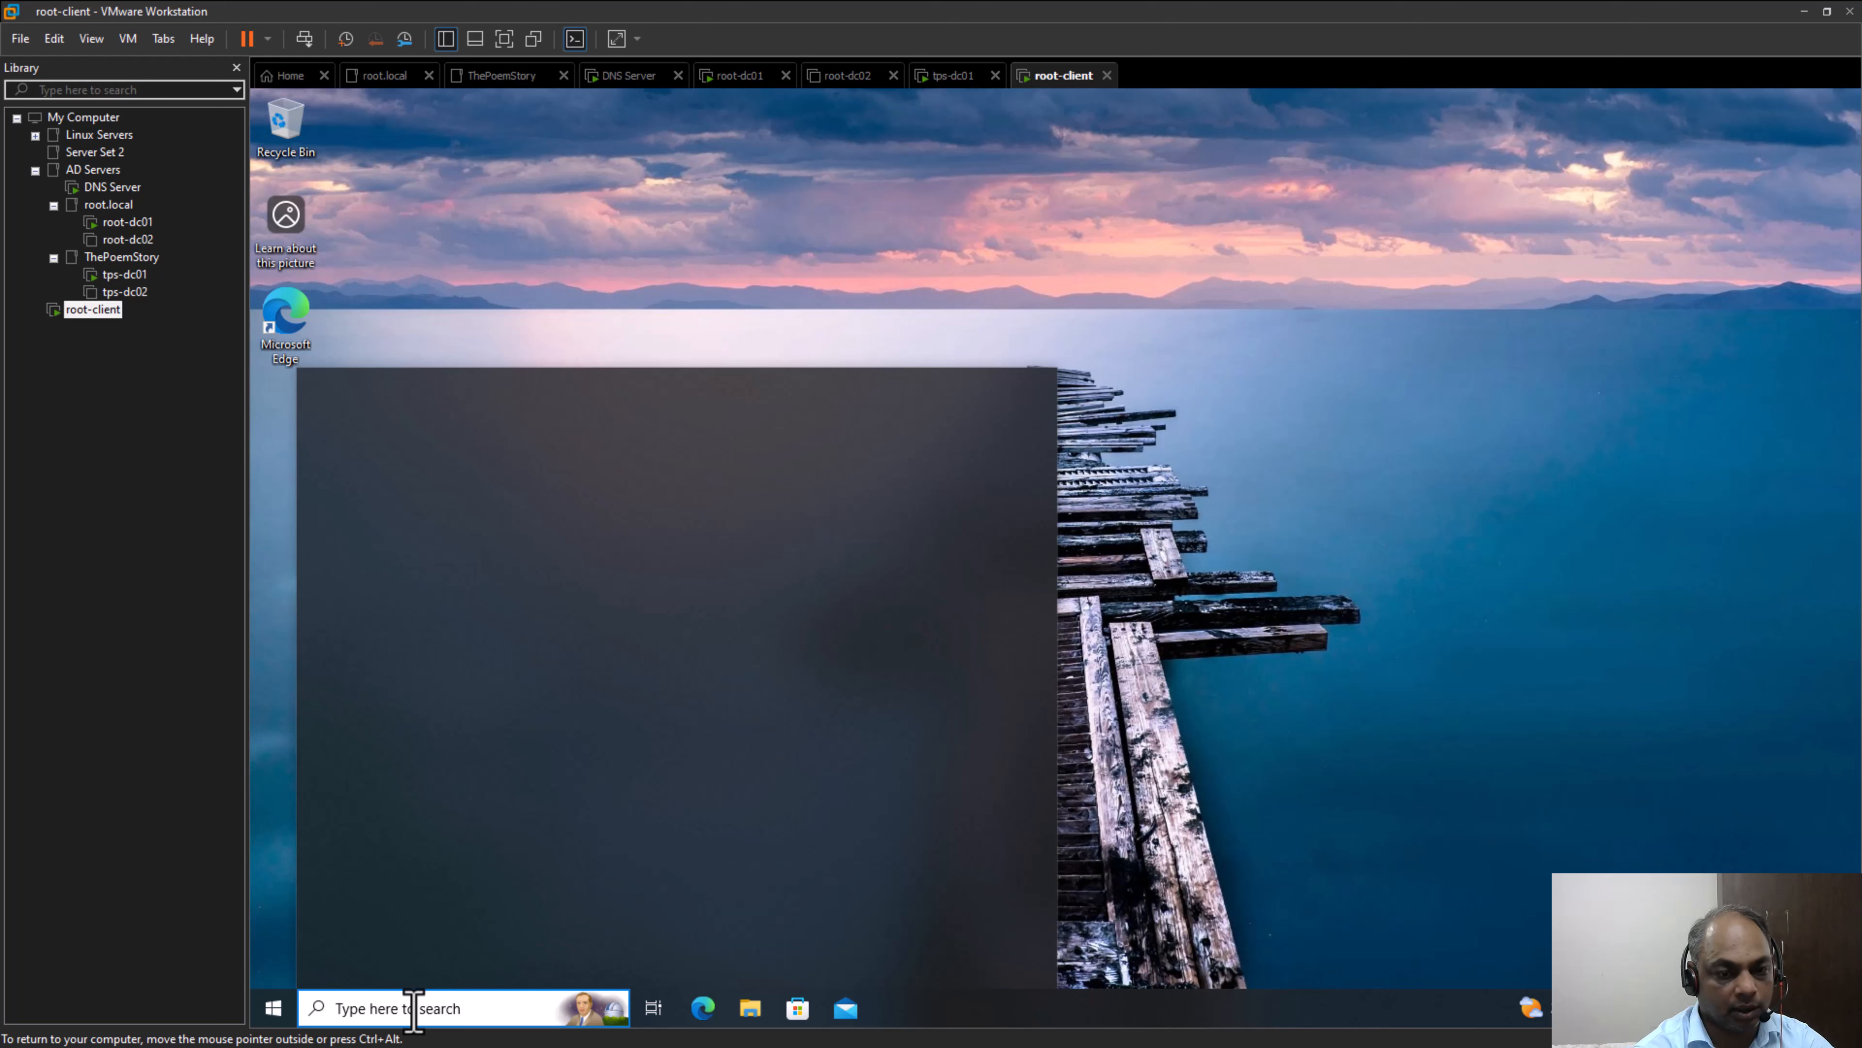
type("com")
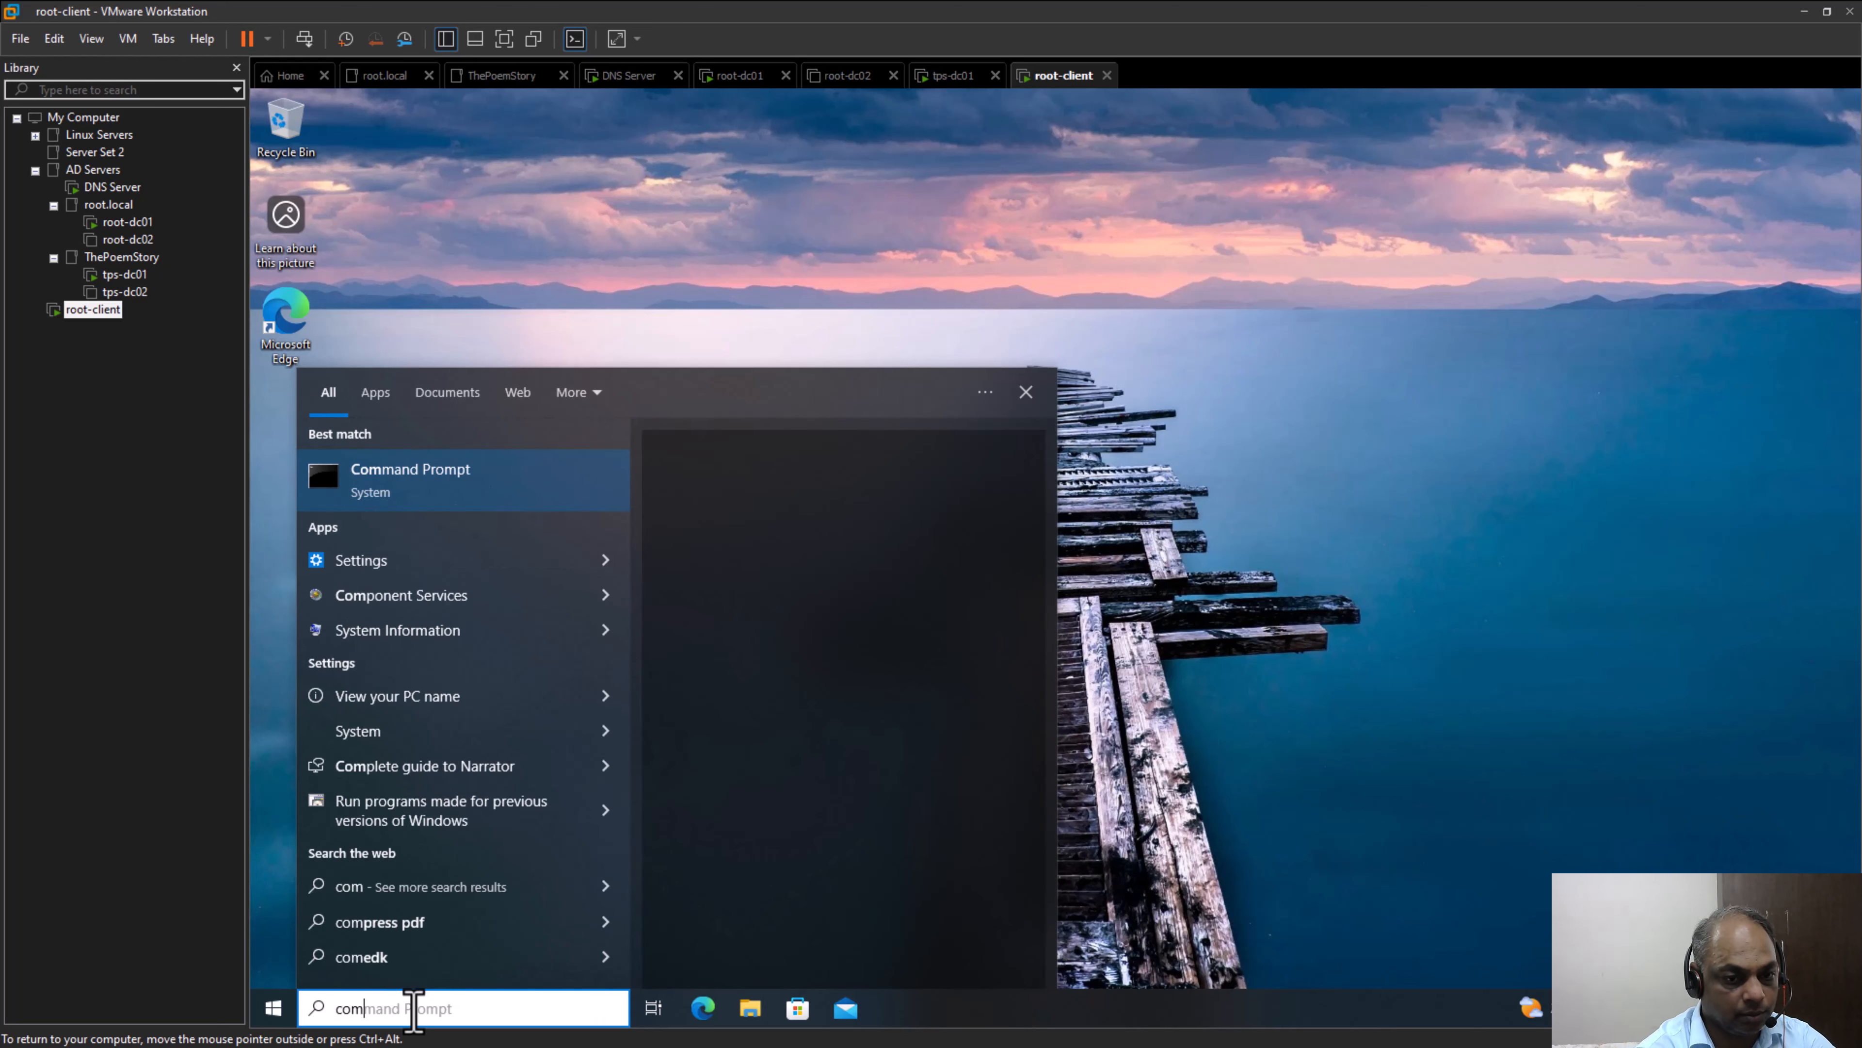
type("mgmt")
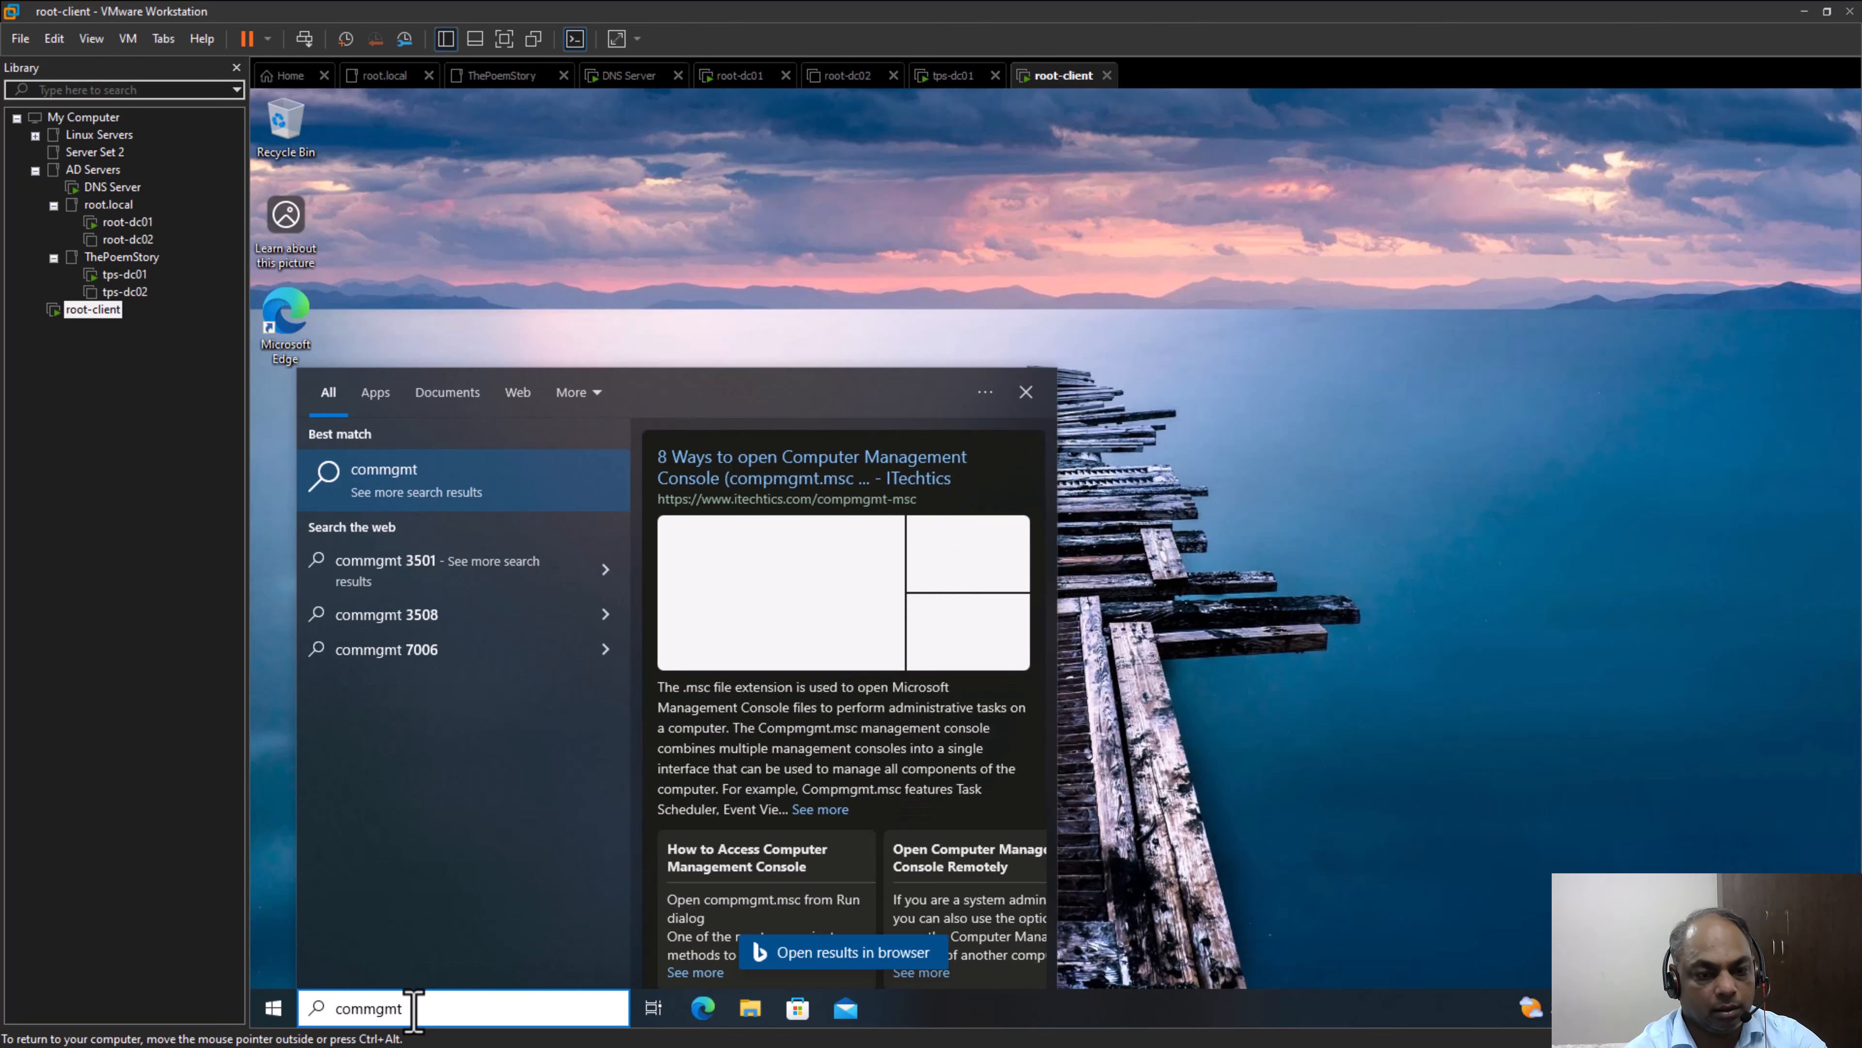
key("BackSpace")
key("BackSpace")
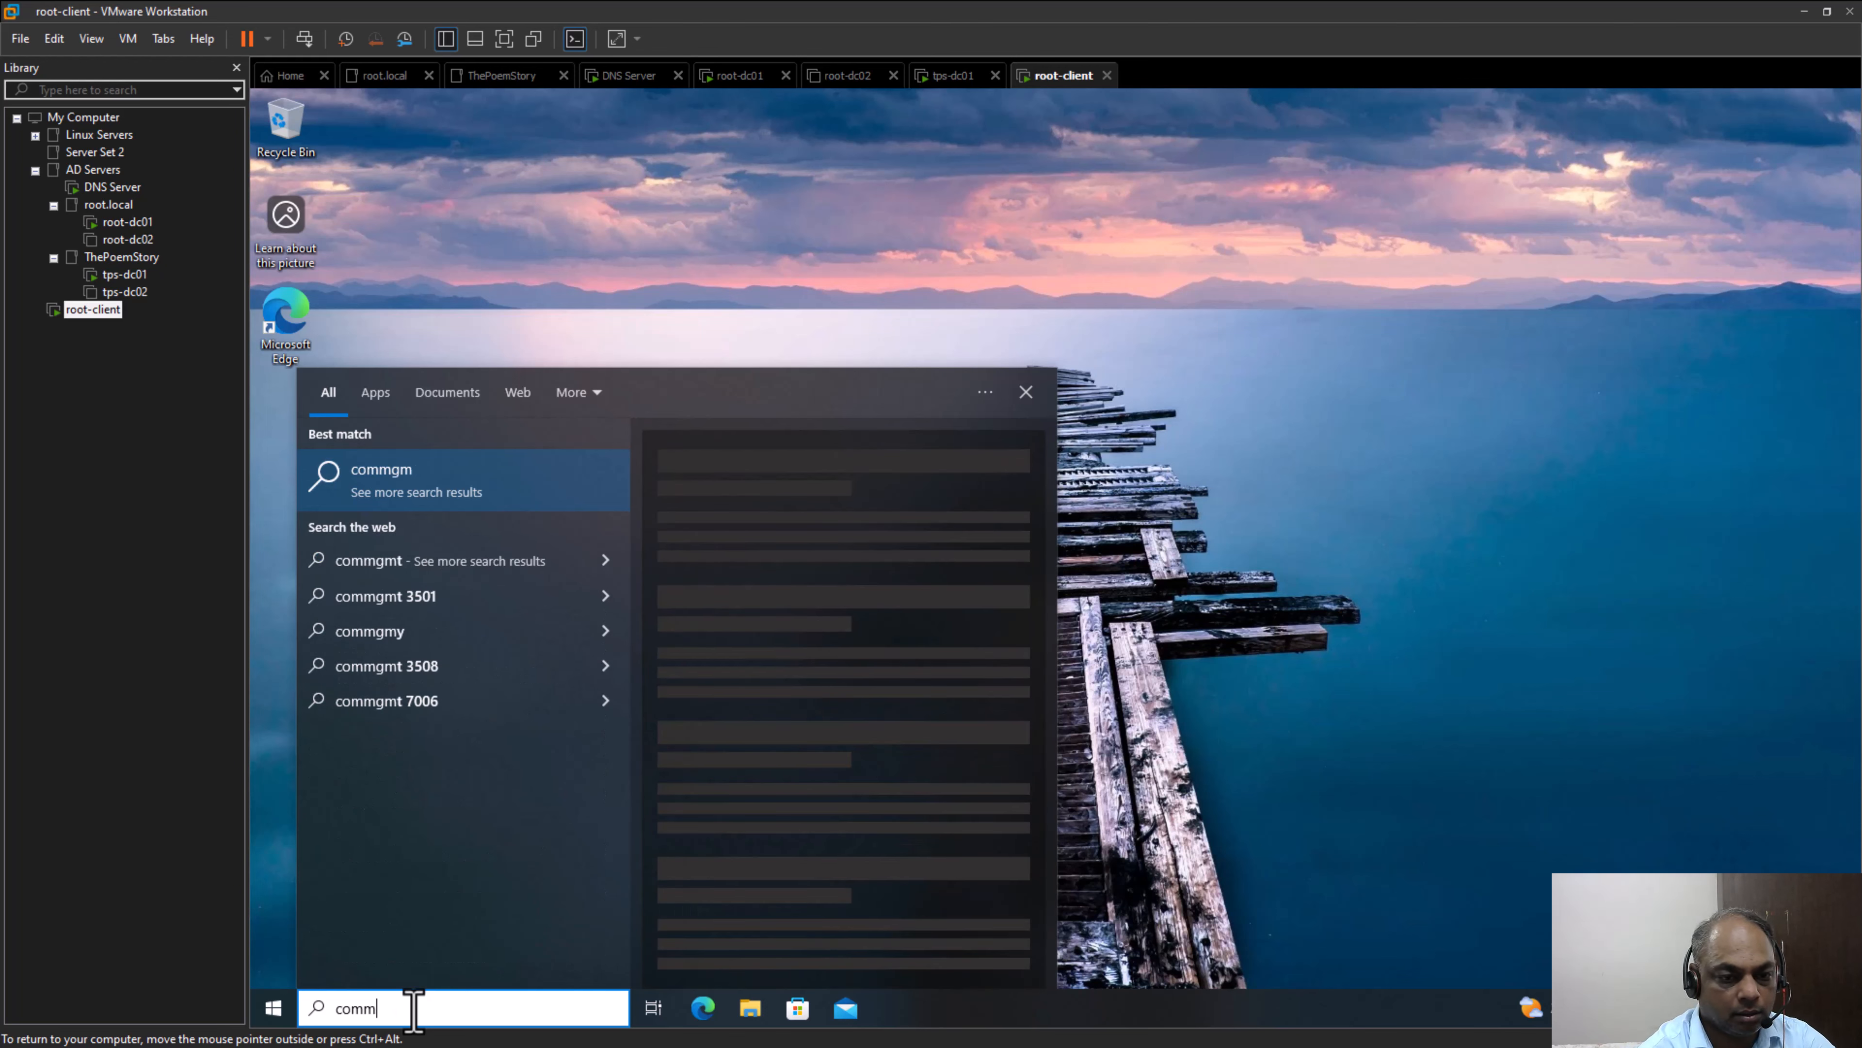
type("pmg")
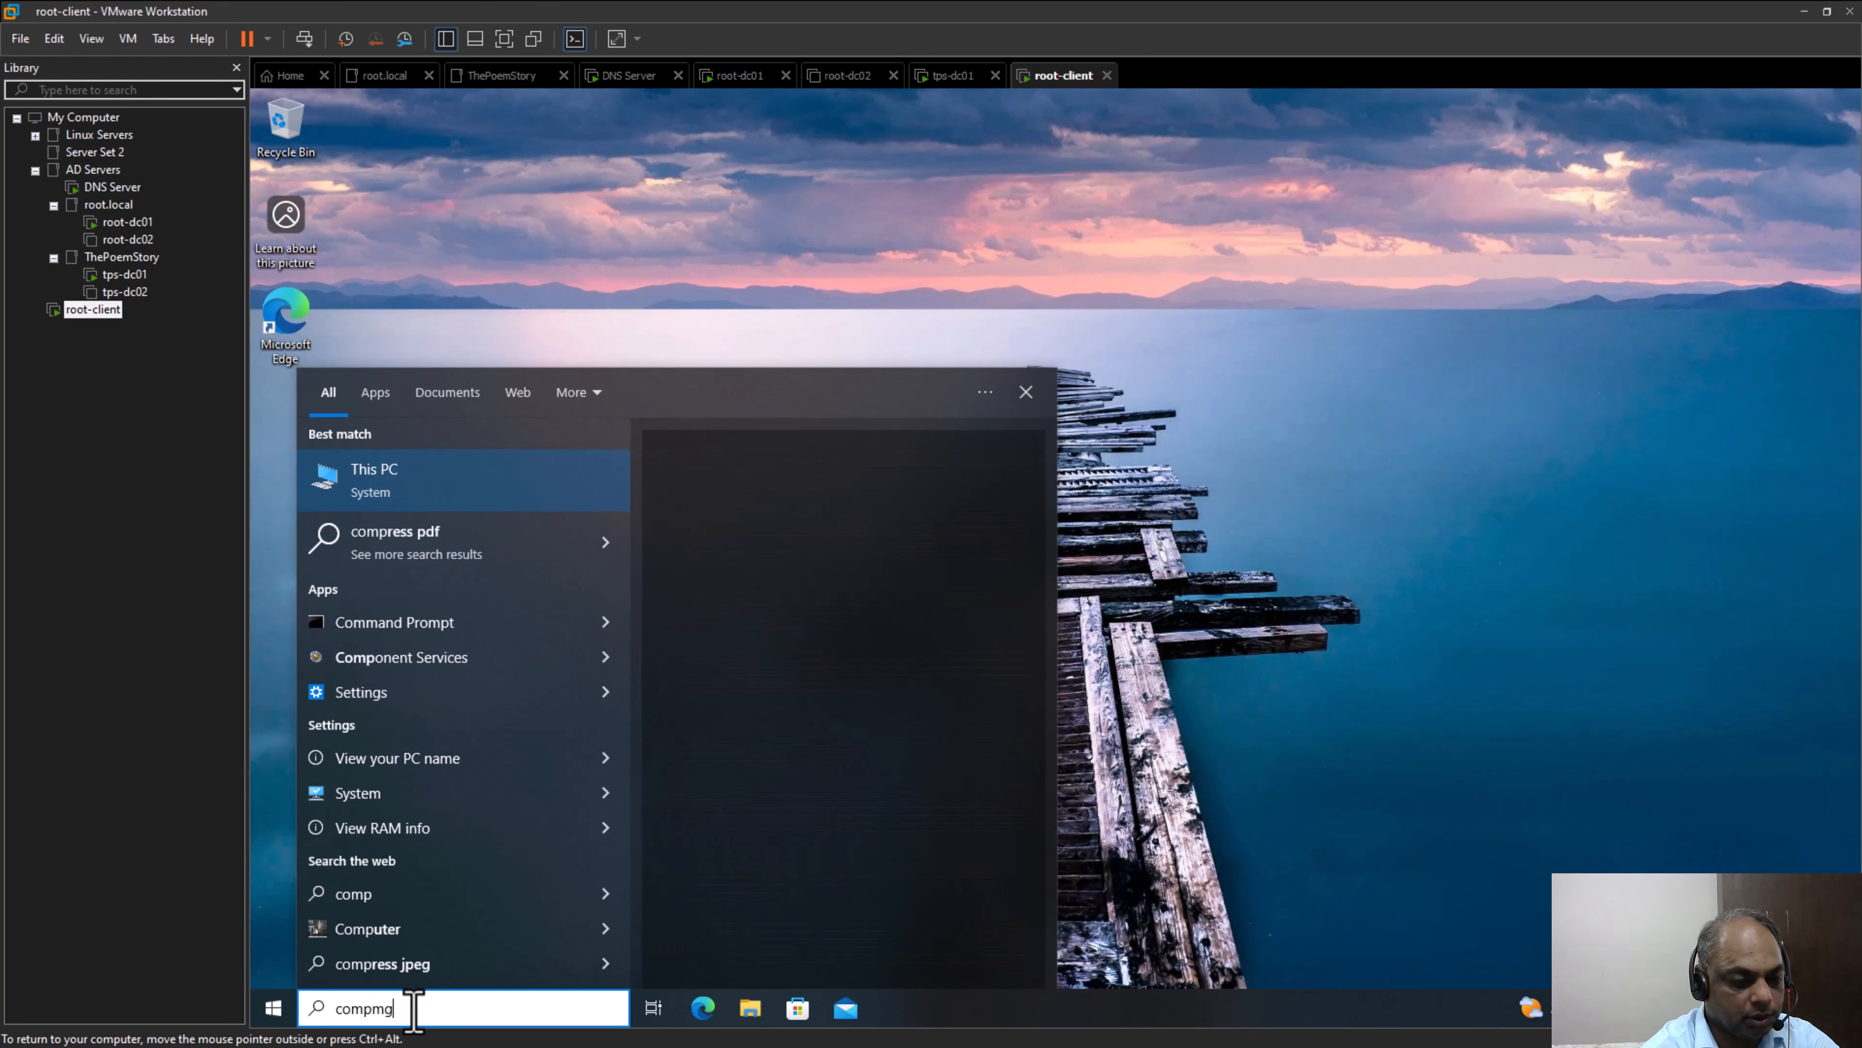
type("mt.msc")
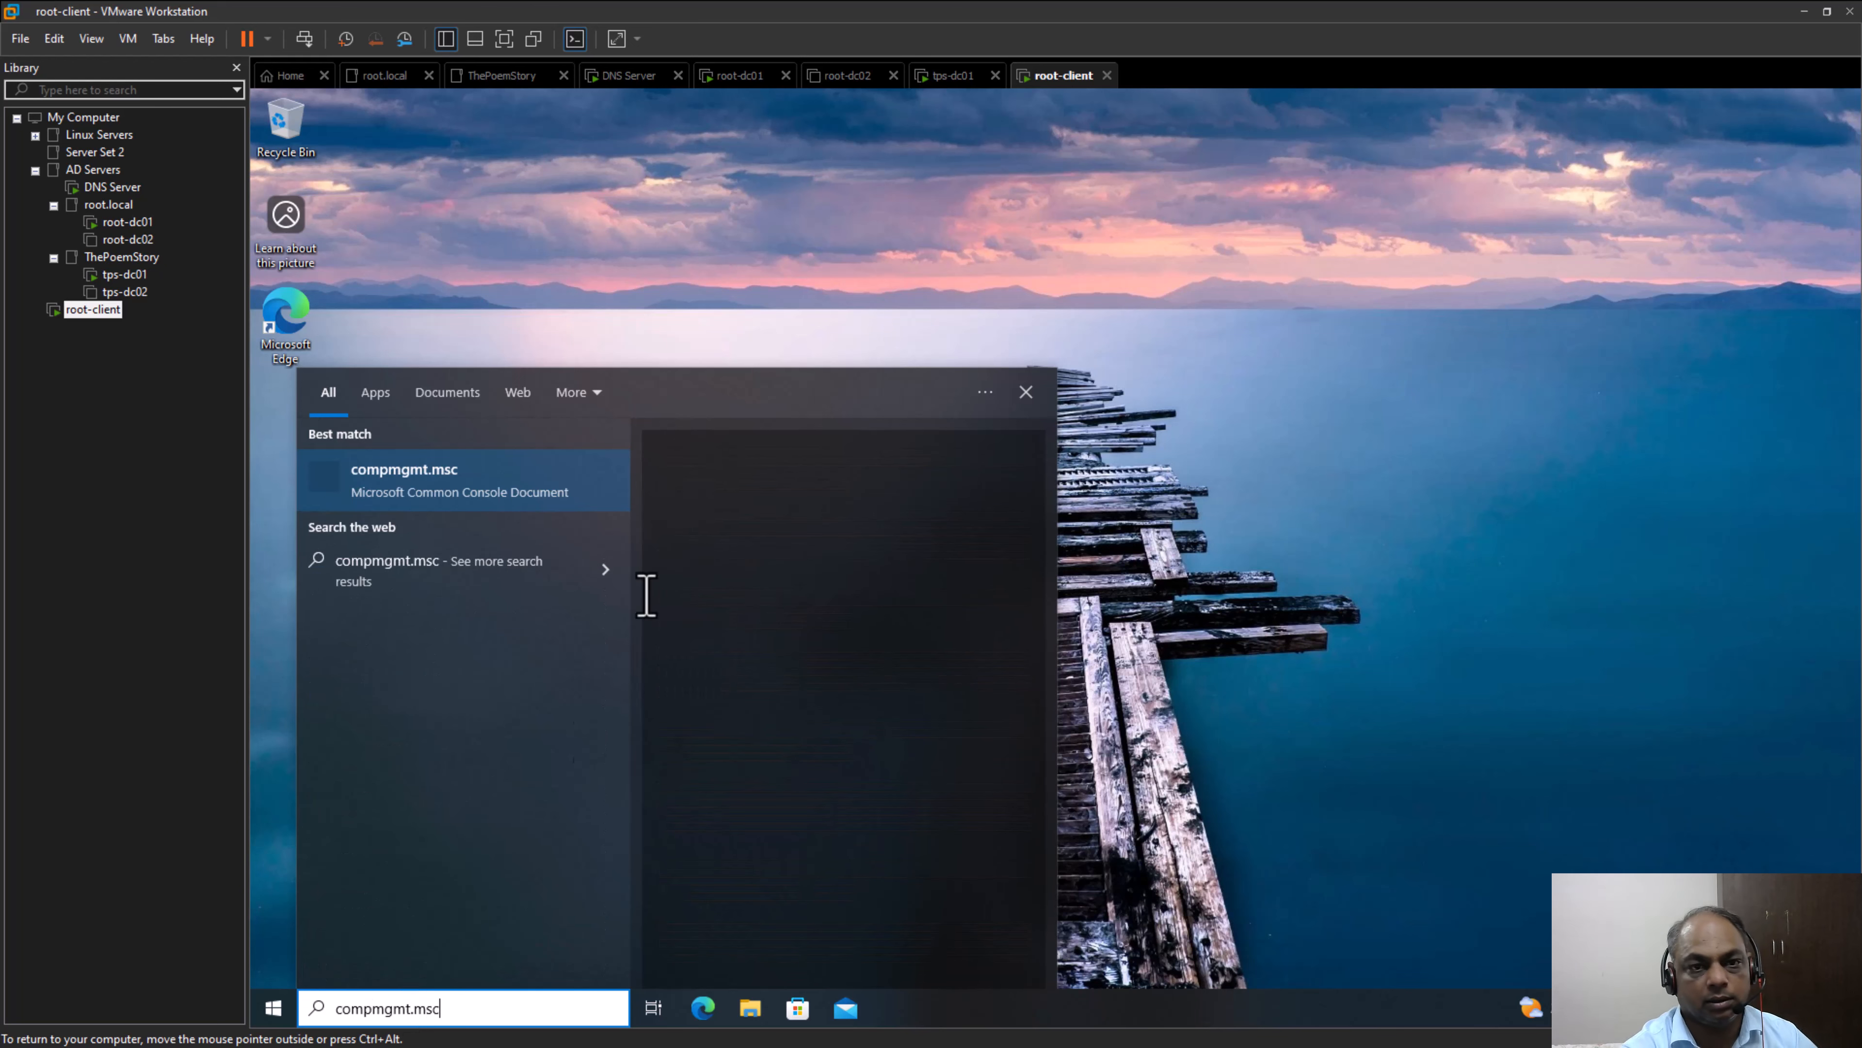
left_click(443, 508)
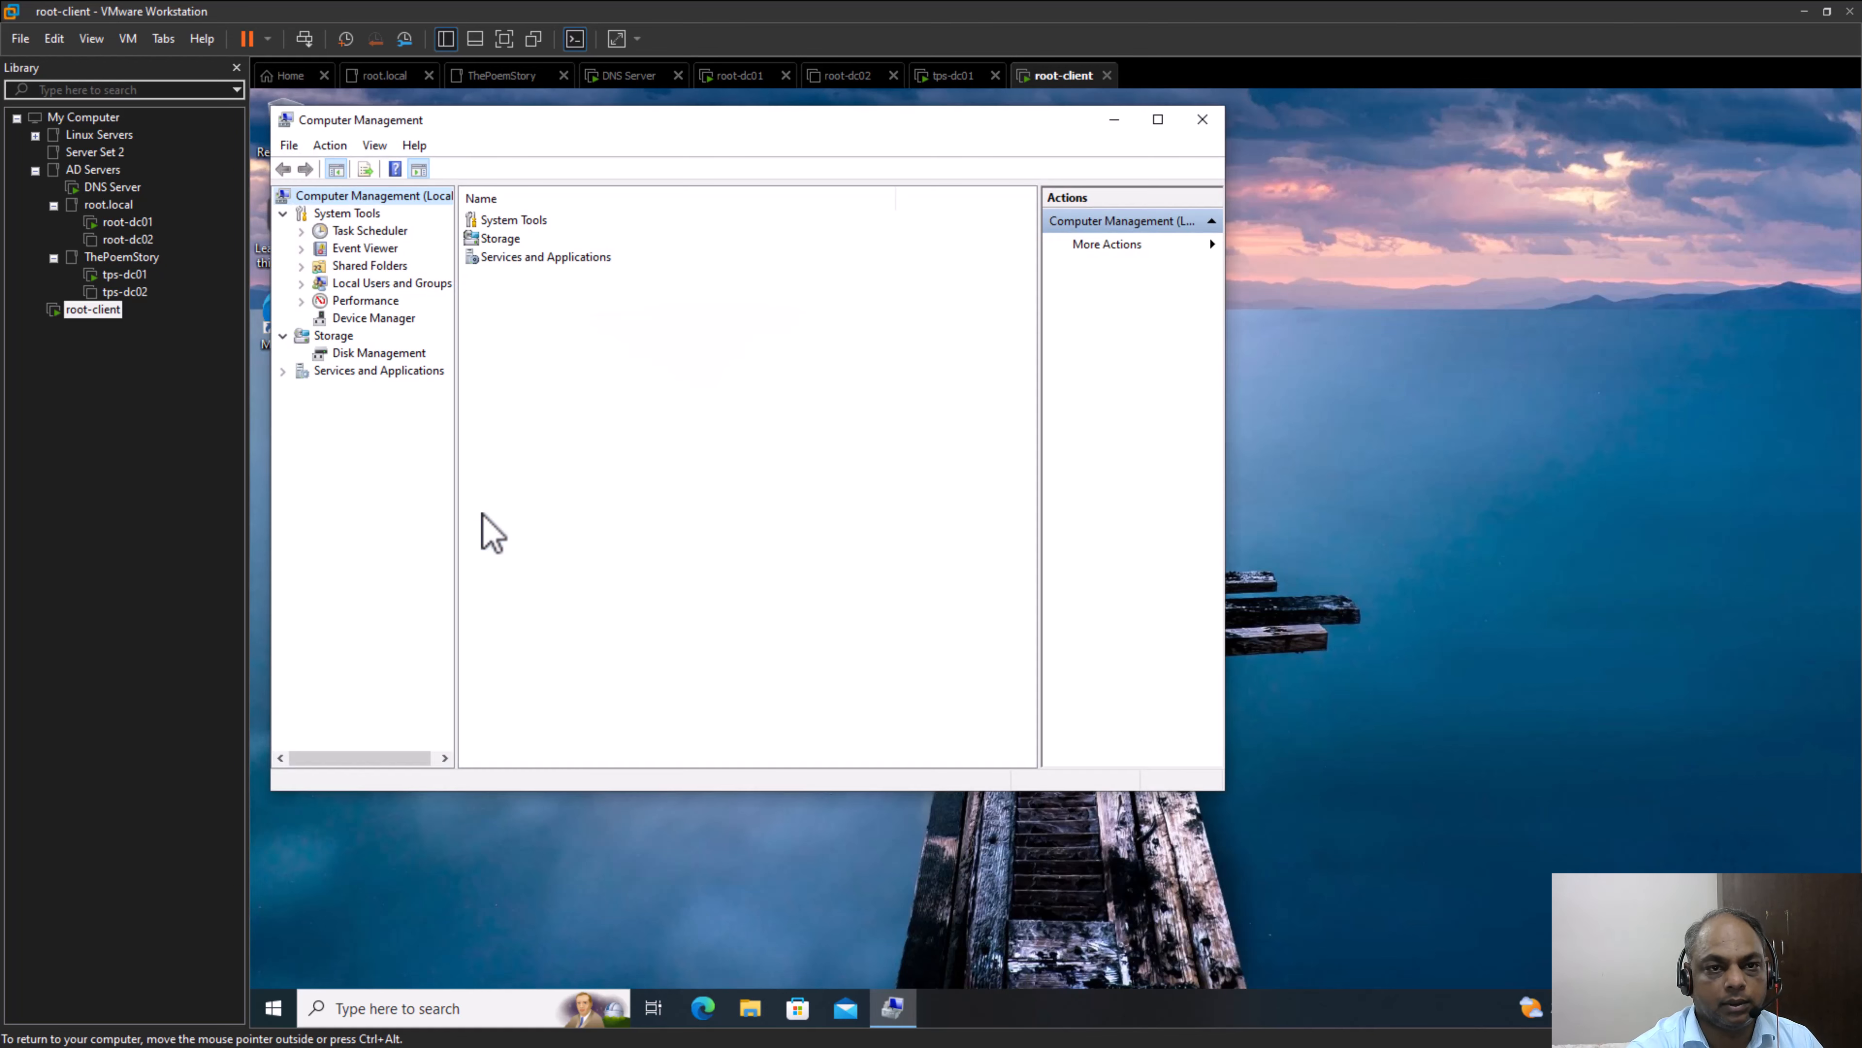
Open the Groups folder under Local Users and Groups and look through the first groups, from Access Control Assistance Operators to Cryptographic Operators
left_click(351, 285)
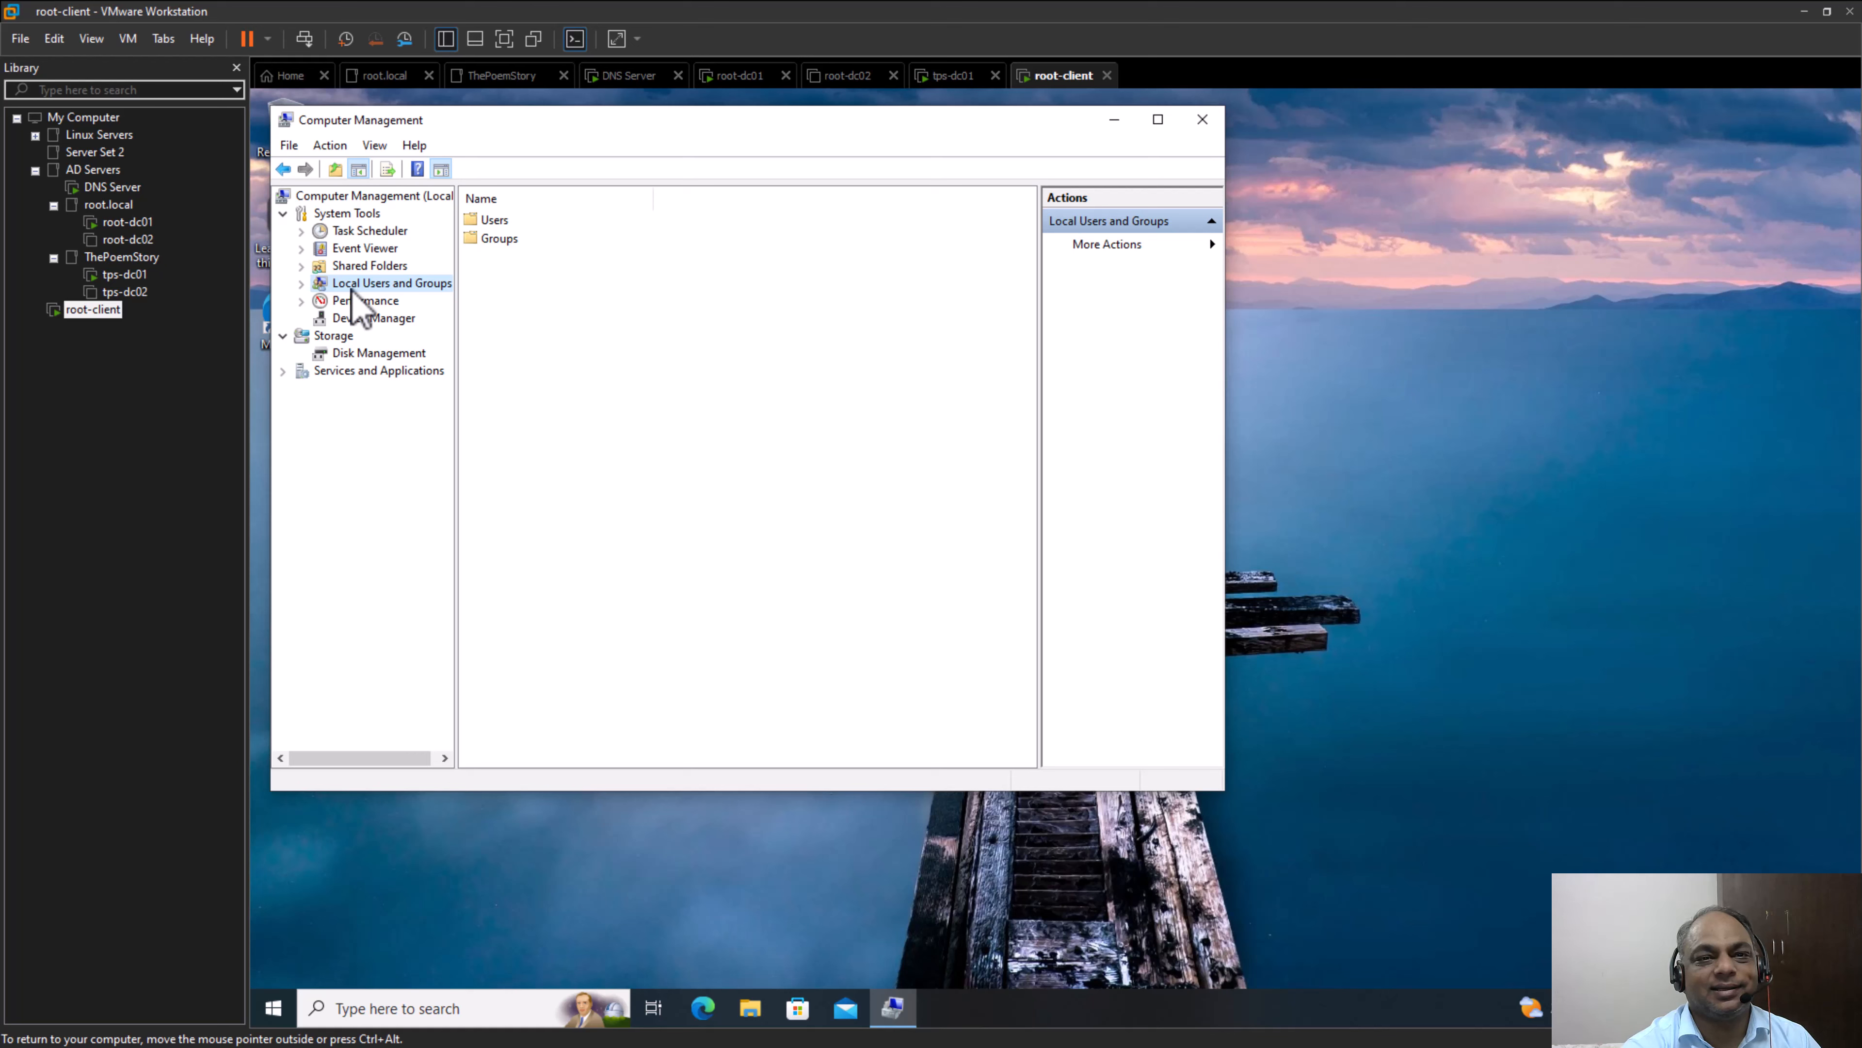
left_click(506, 241)
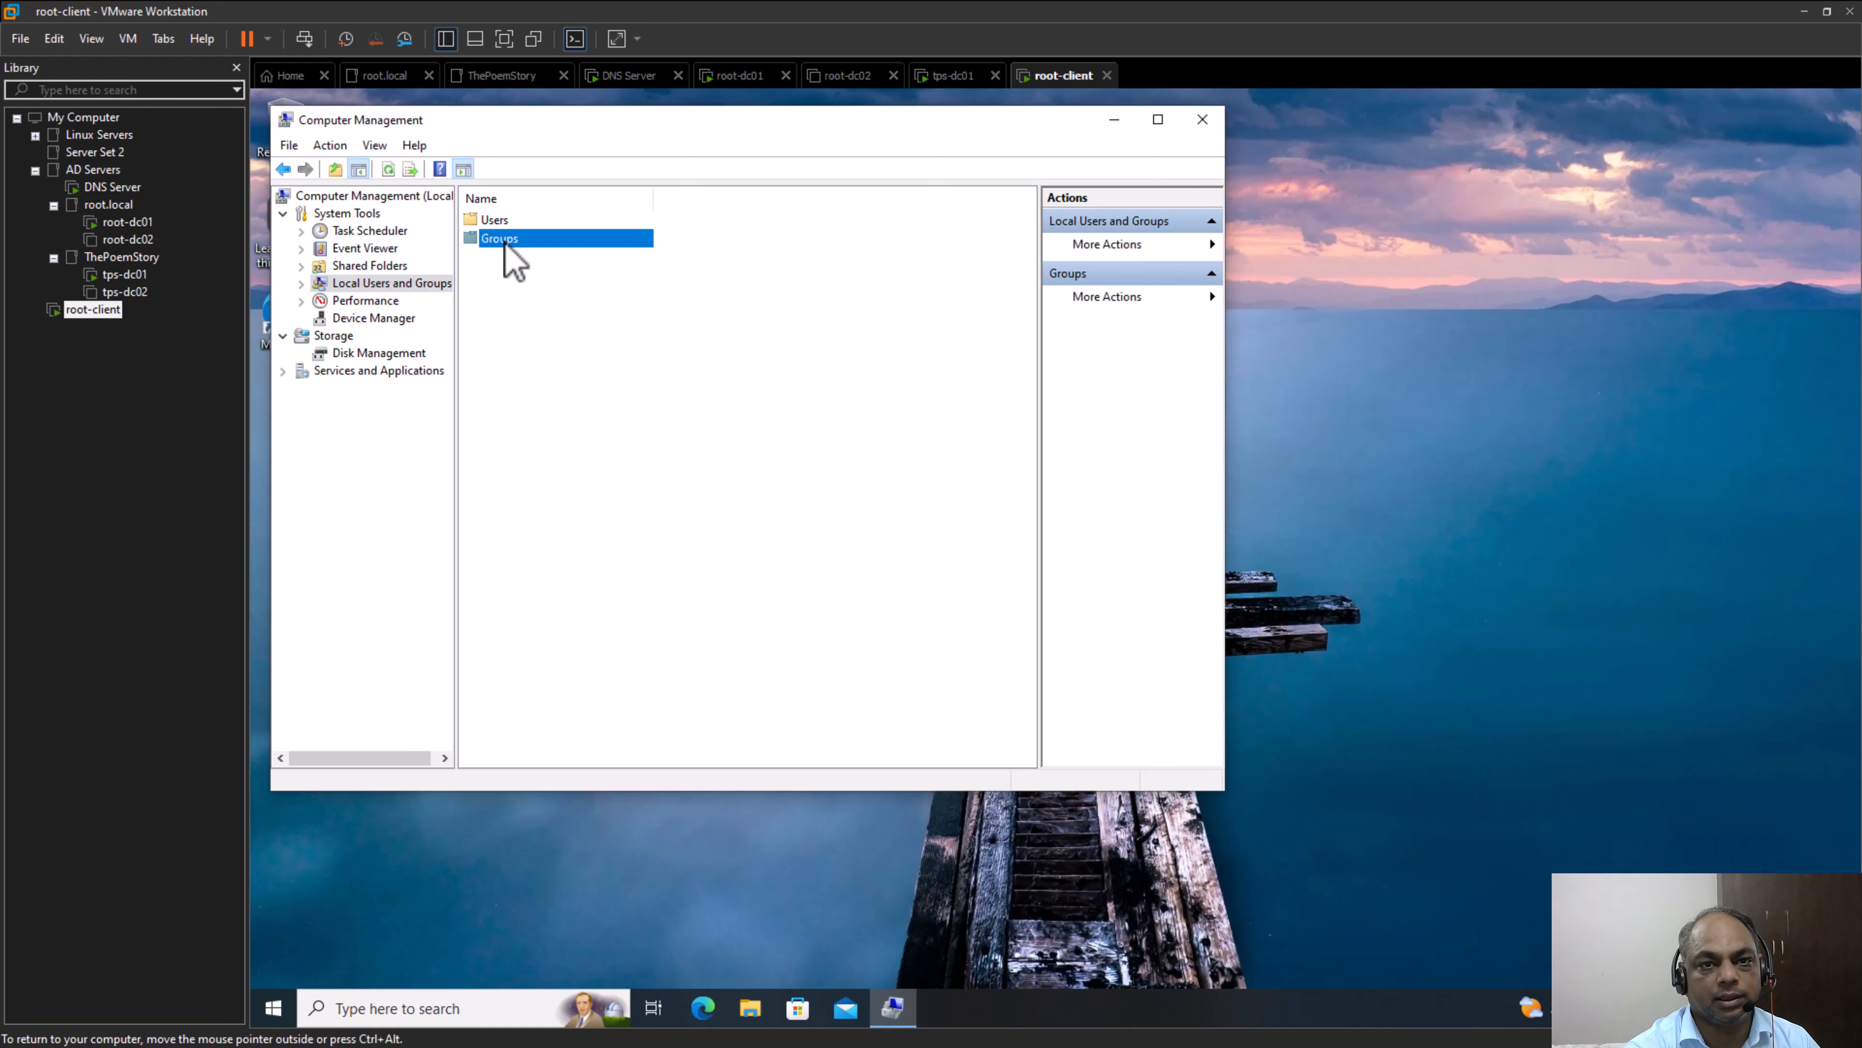
double_click(505, 241)
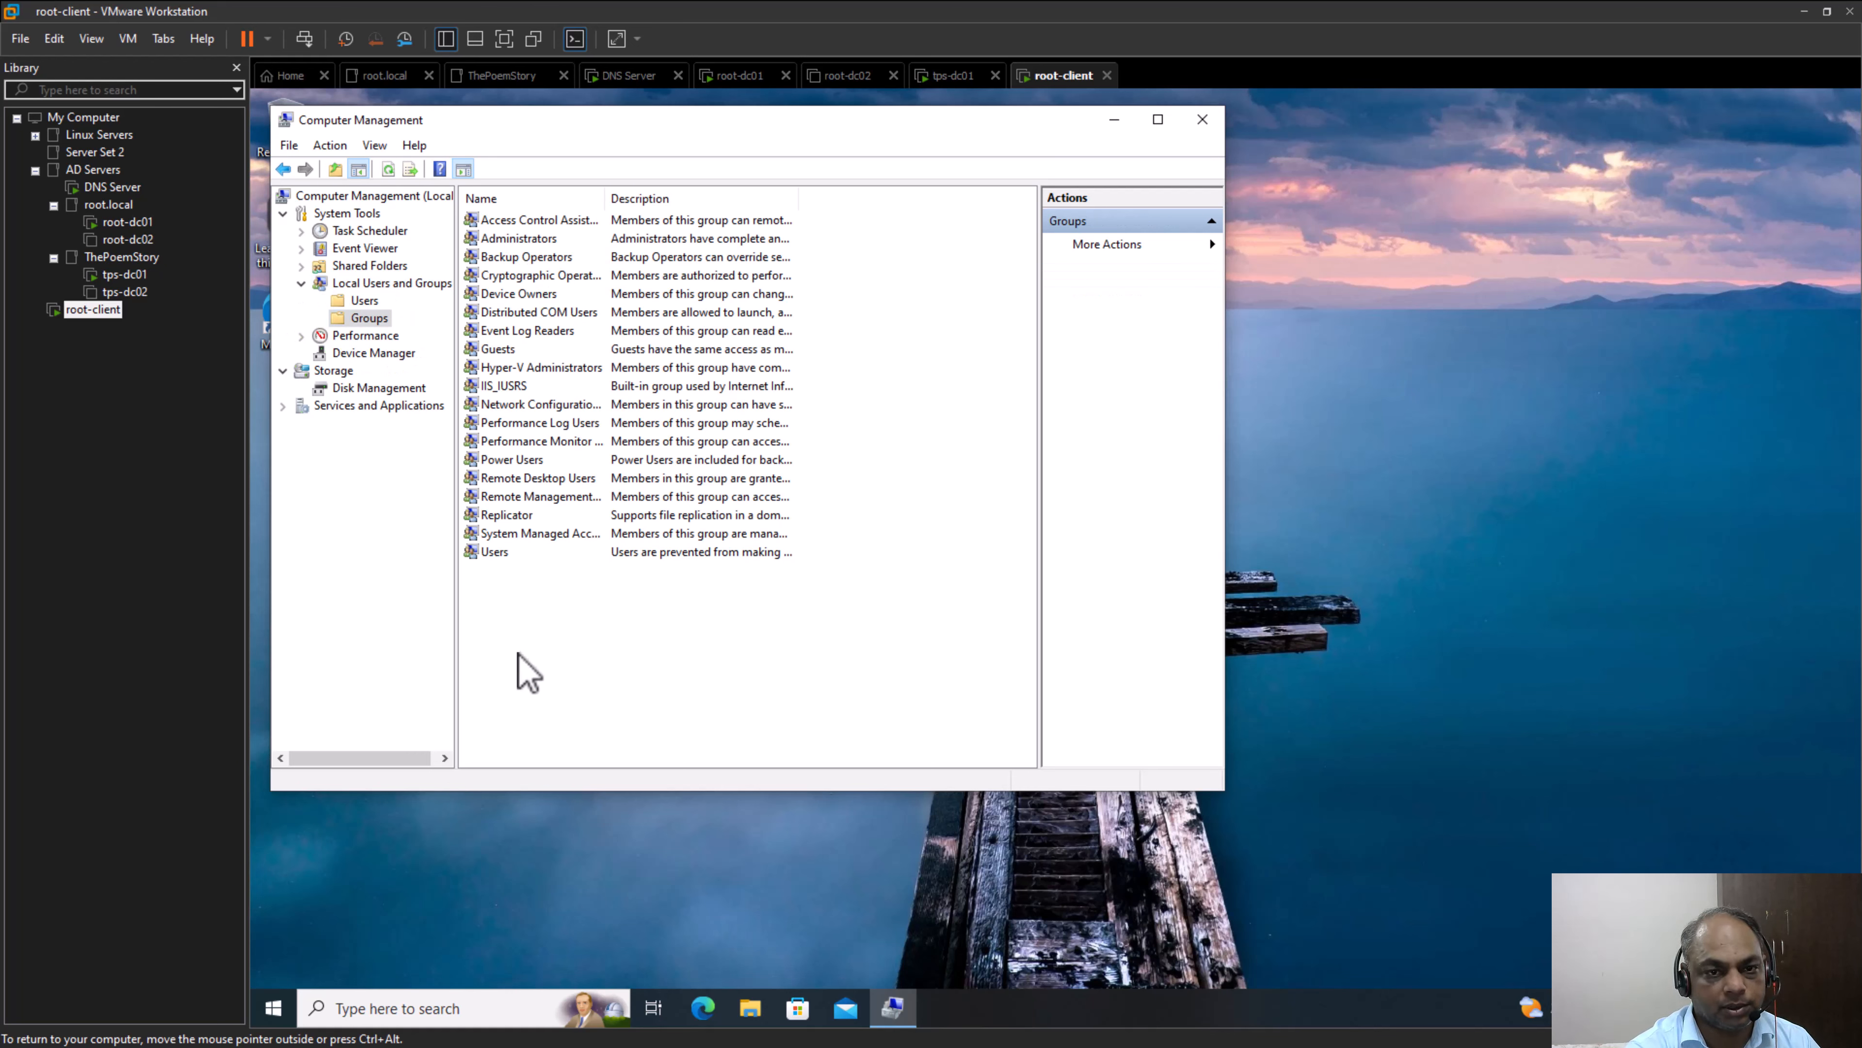
left_click(544, 221)
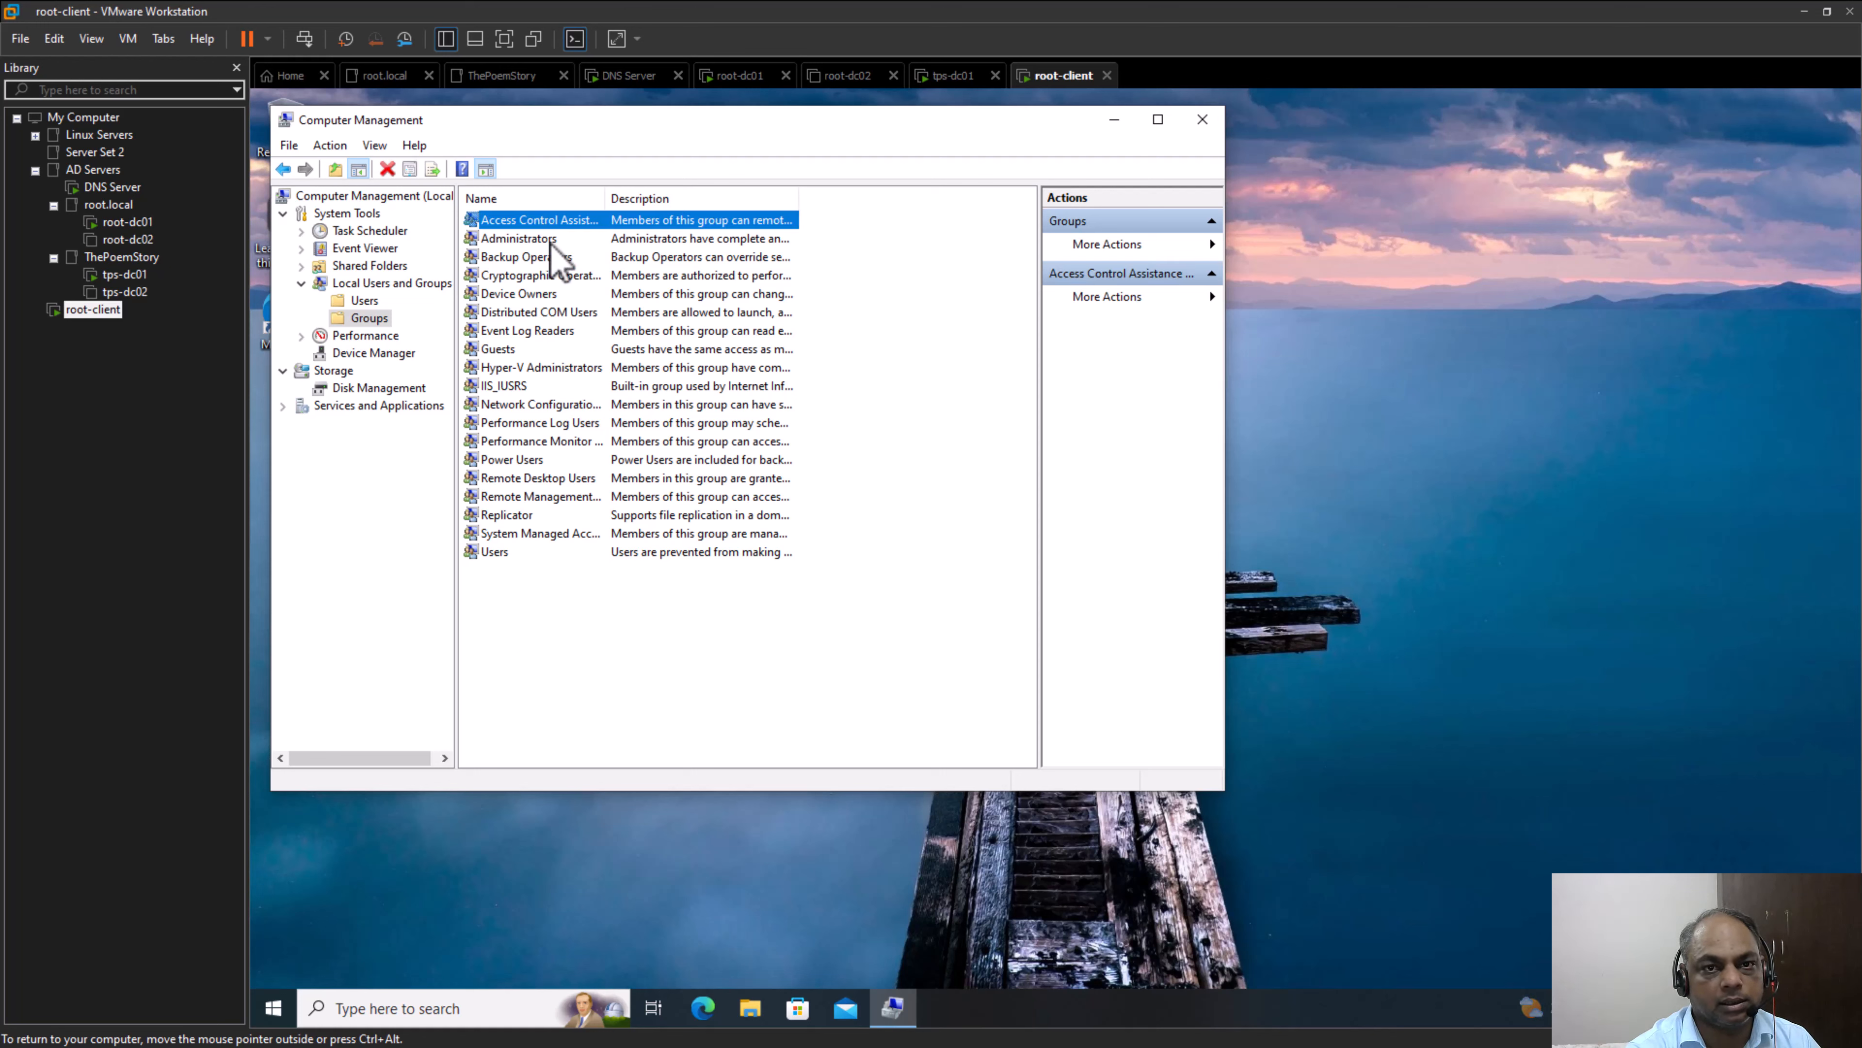
left_click(551, 241)
left_click(558, 258)
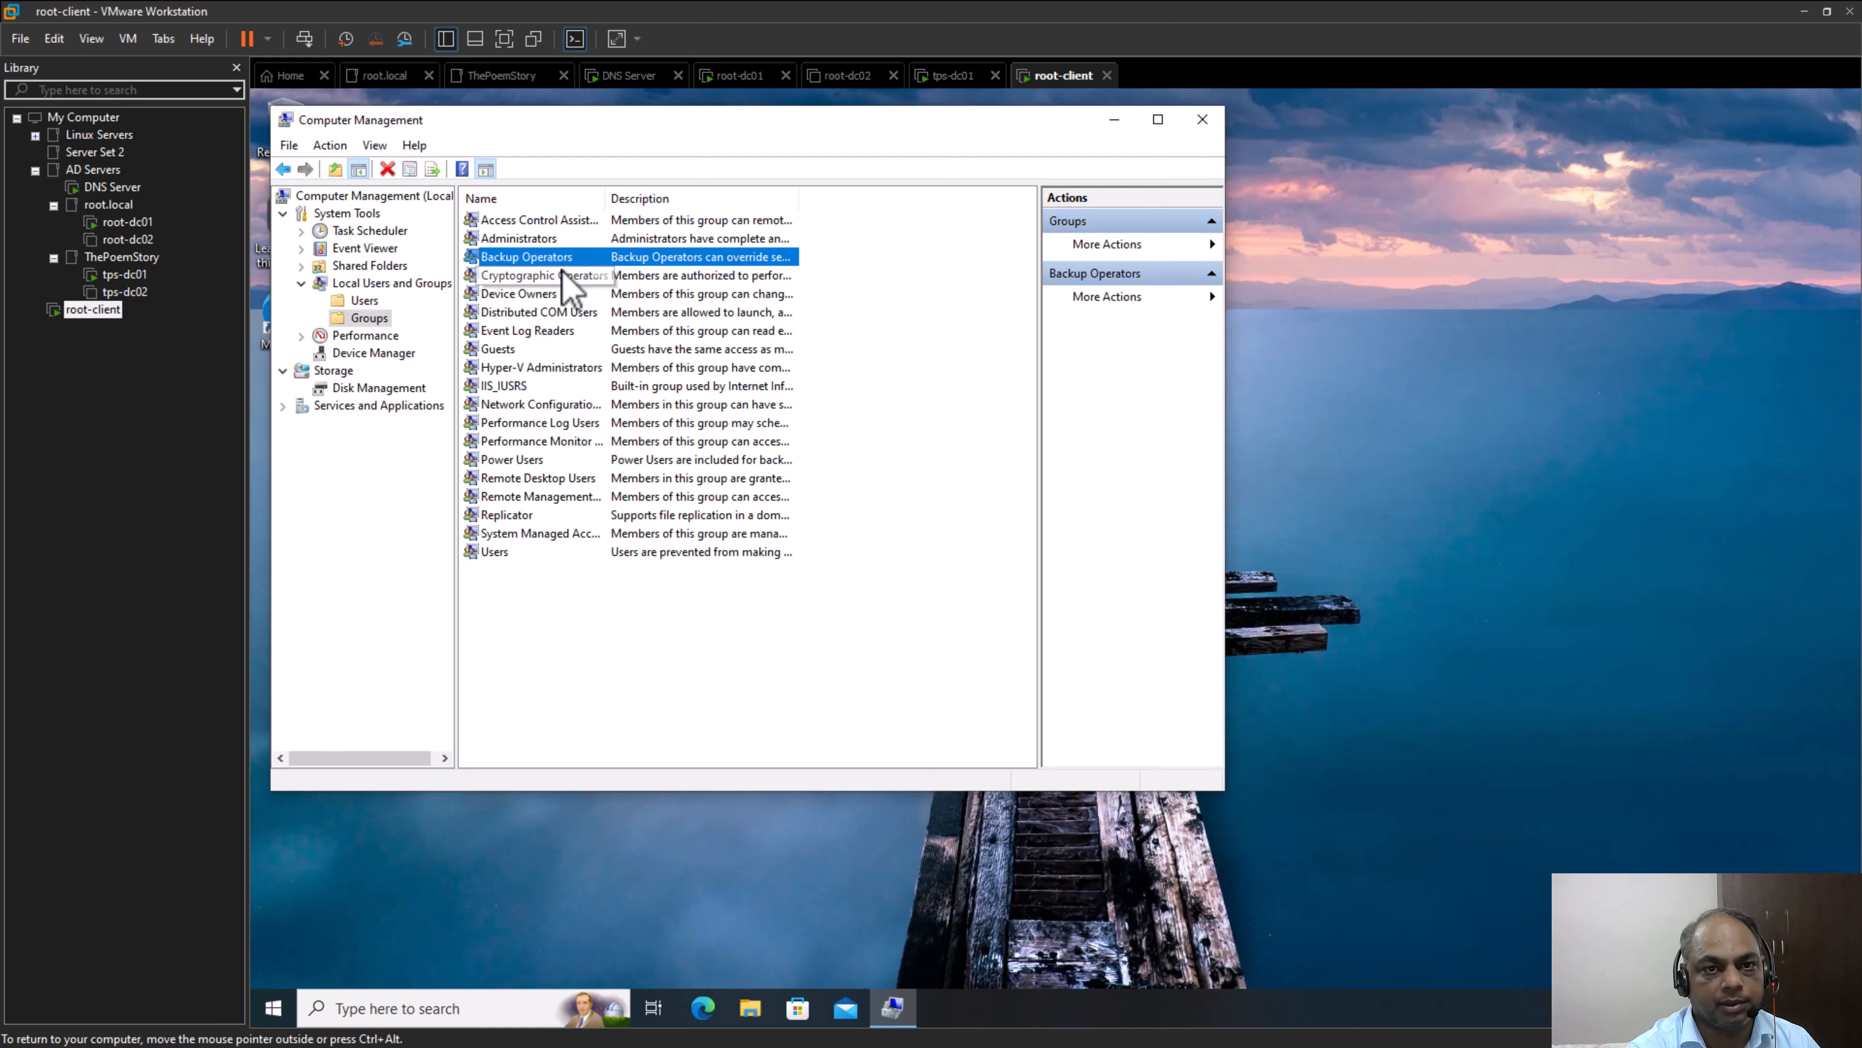
left_click(563, 275)
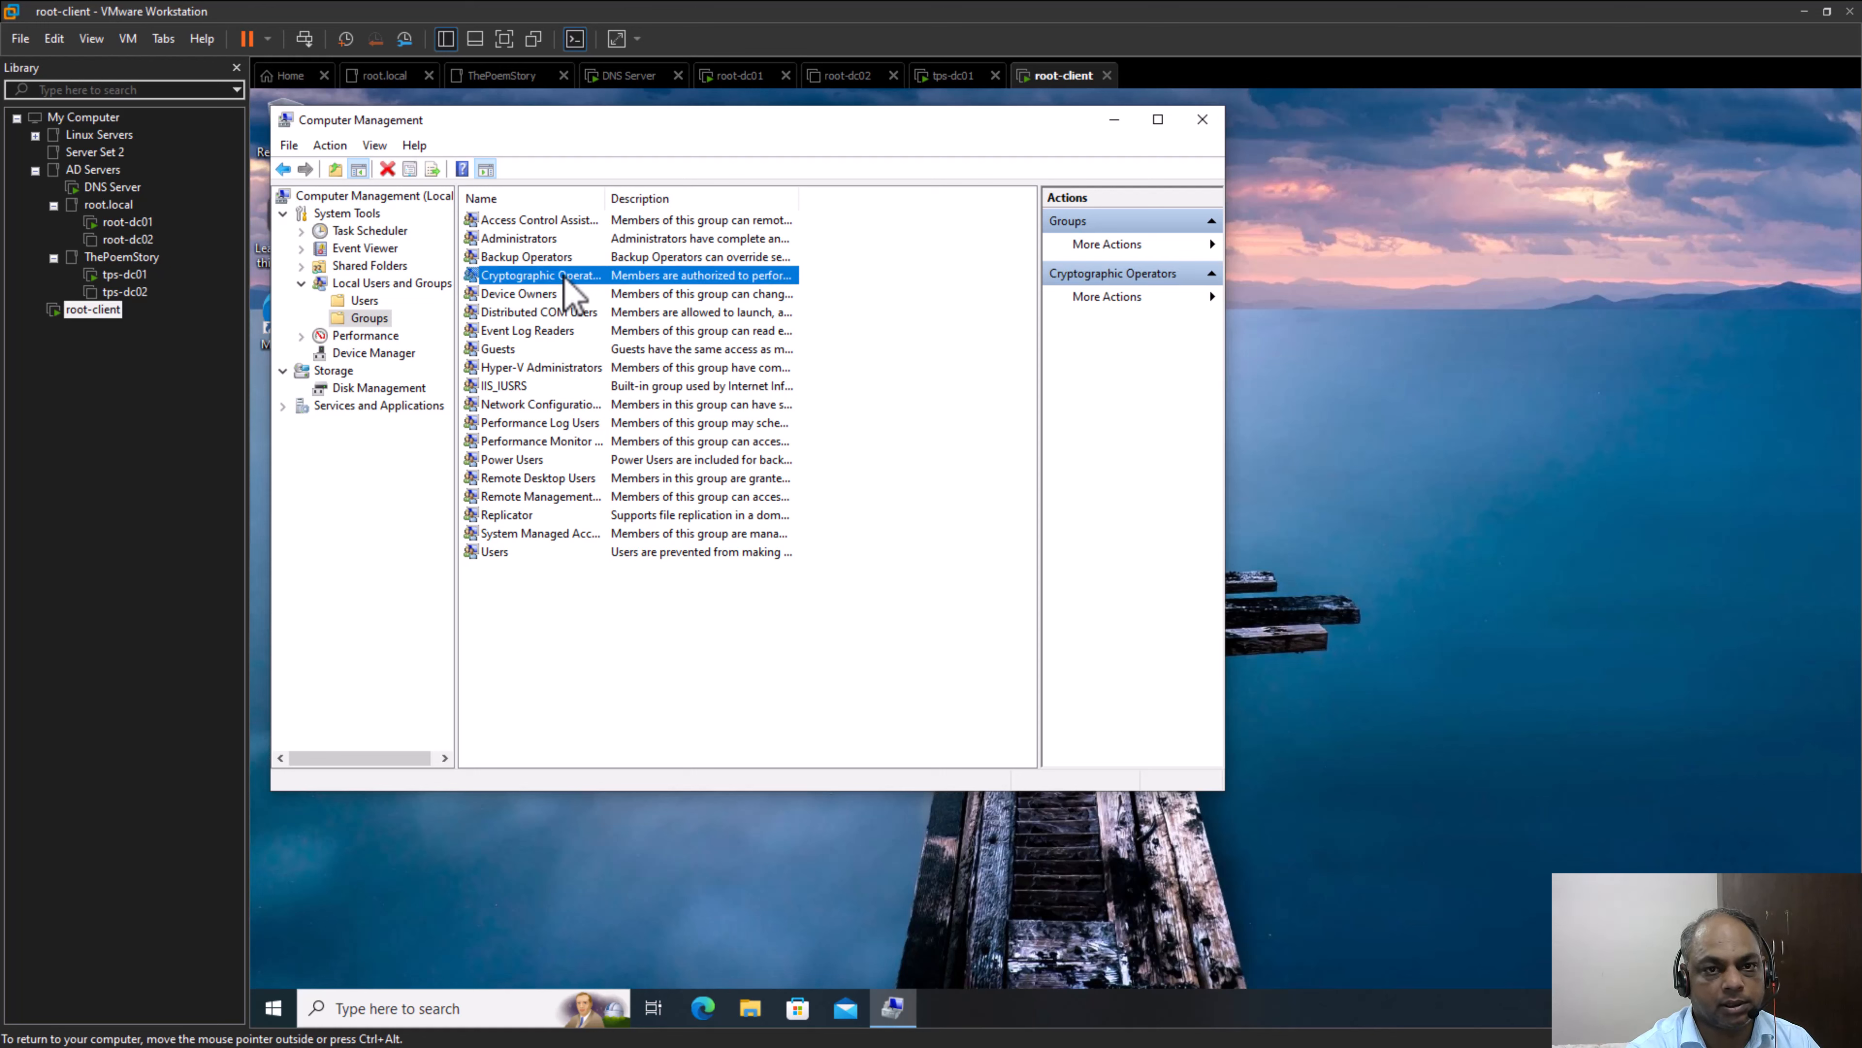
Try to create a local group named "Test-Domain-Local" with the description "Local Group for the PC"
left_click(498, 638)
right_click(497, 621)
left_click(564, 633)
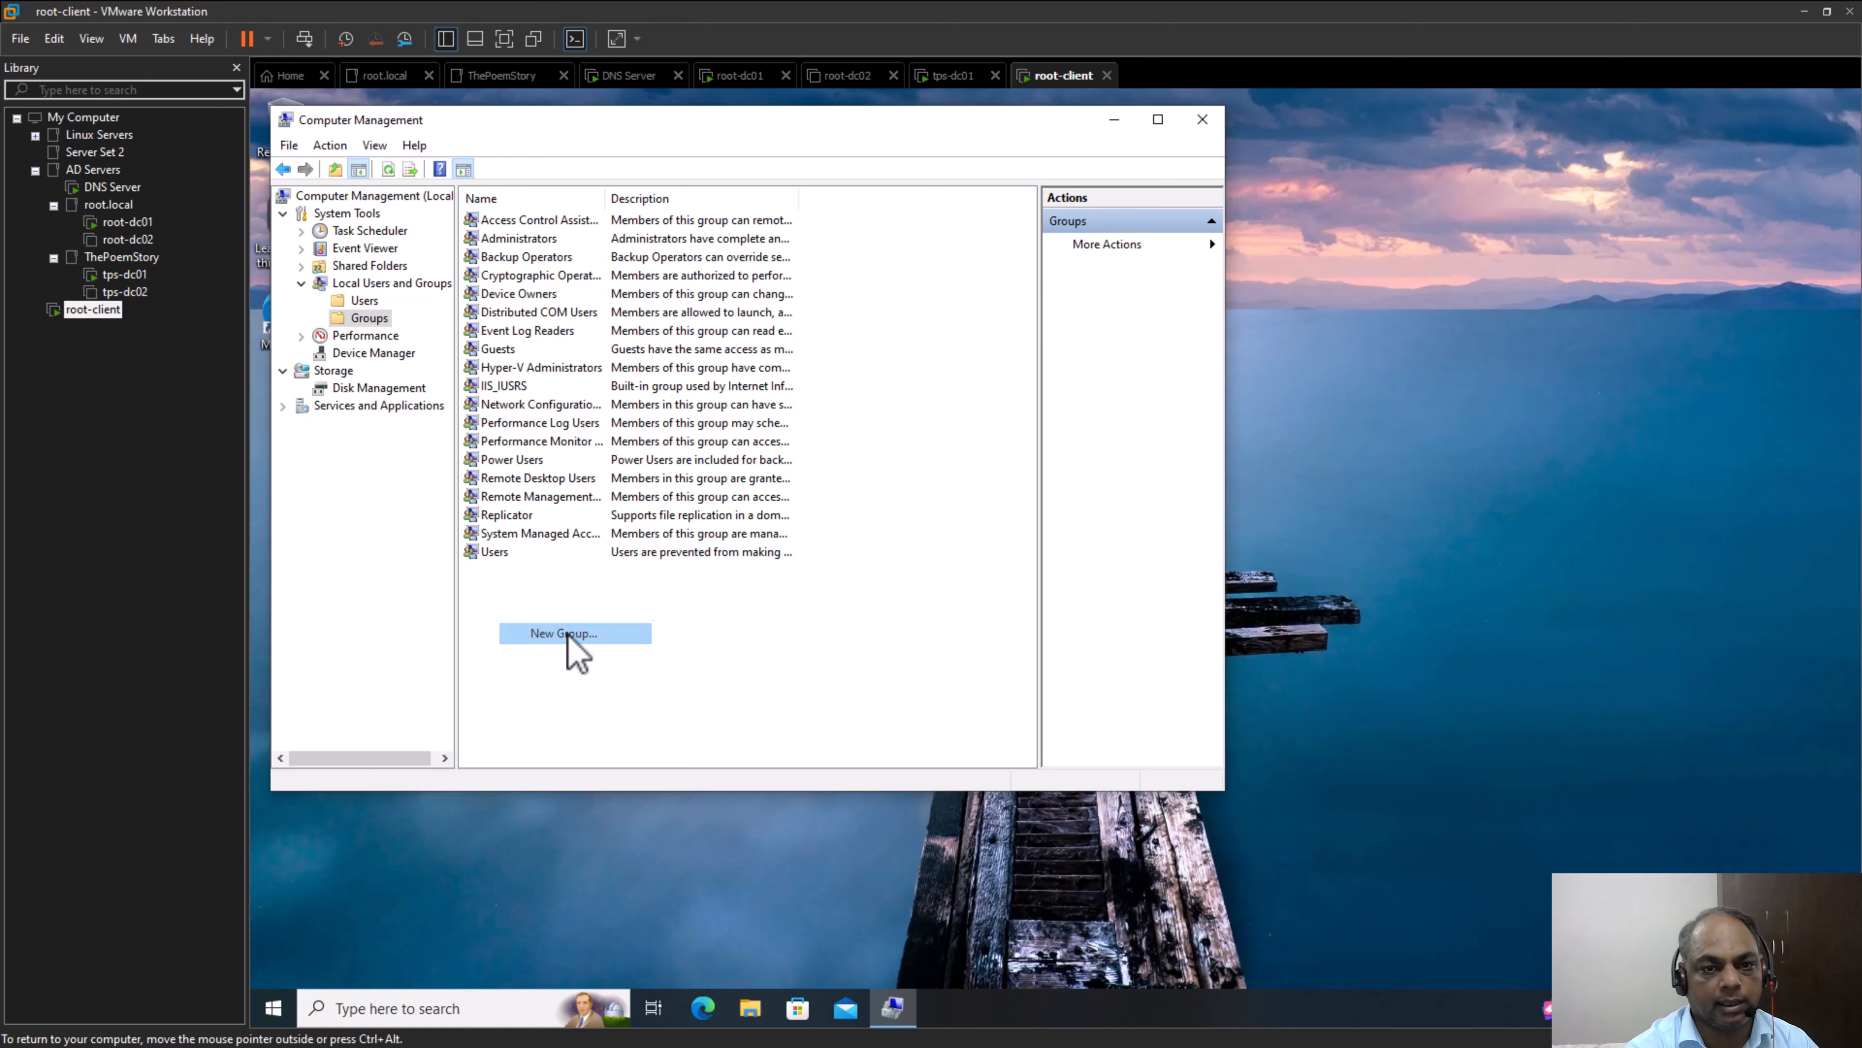
type("Test-Domain-Local")
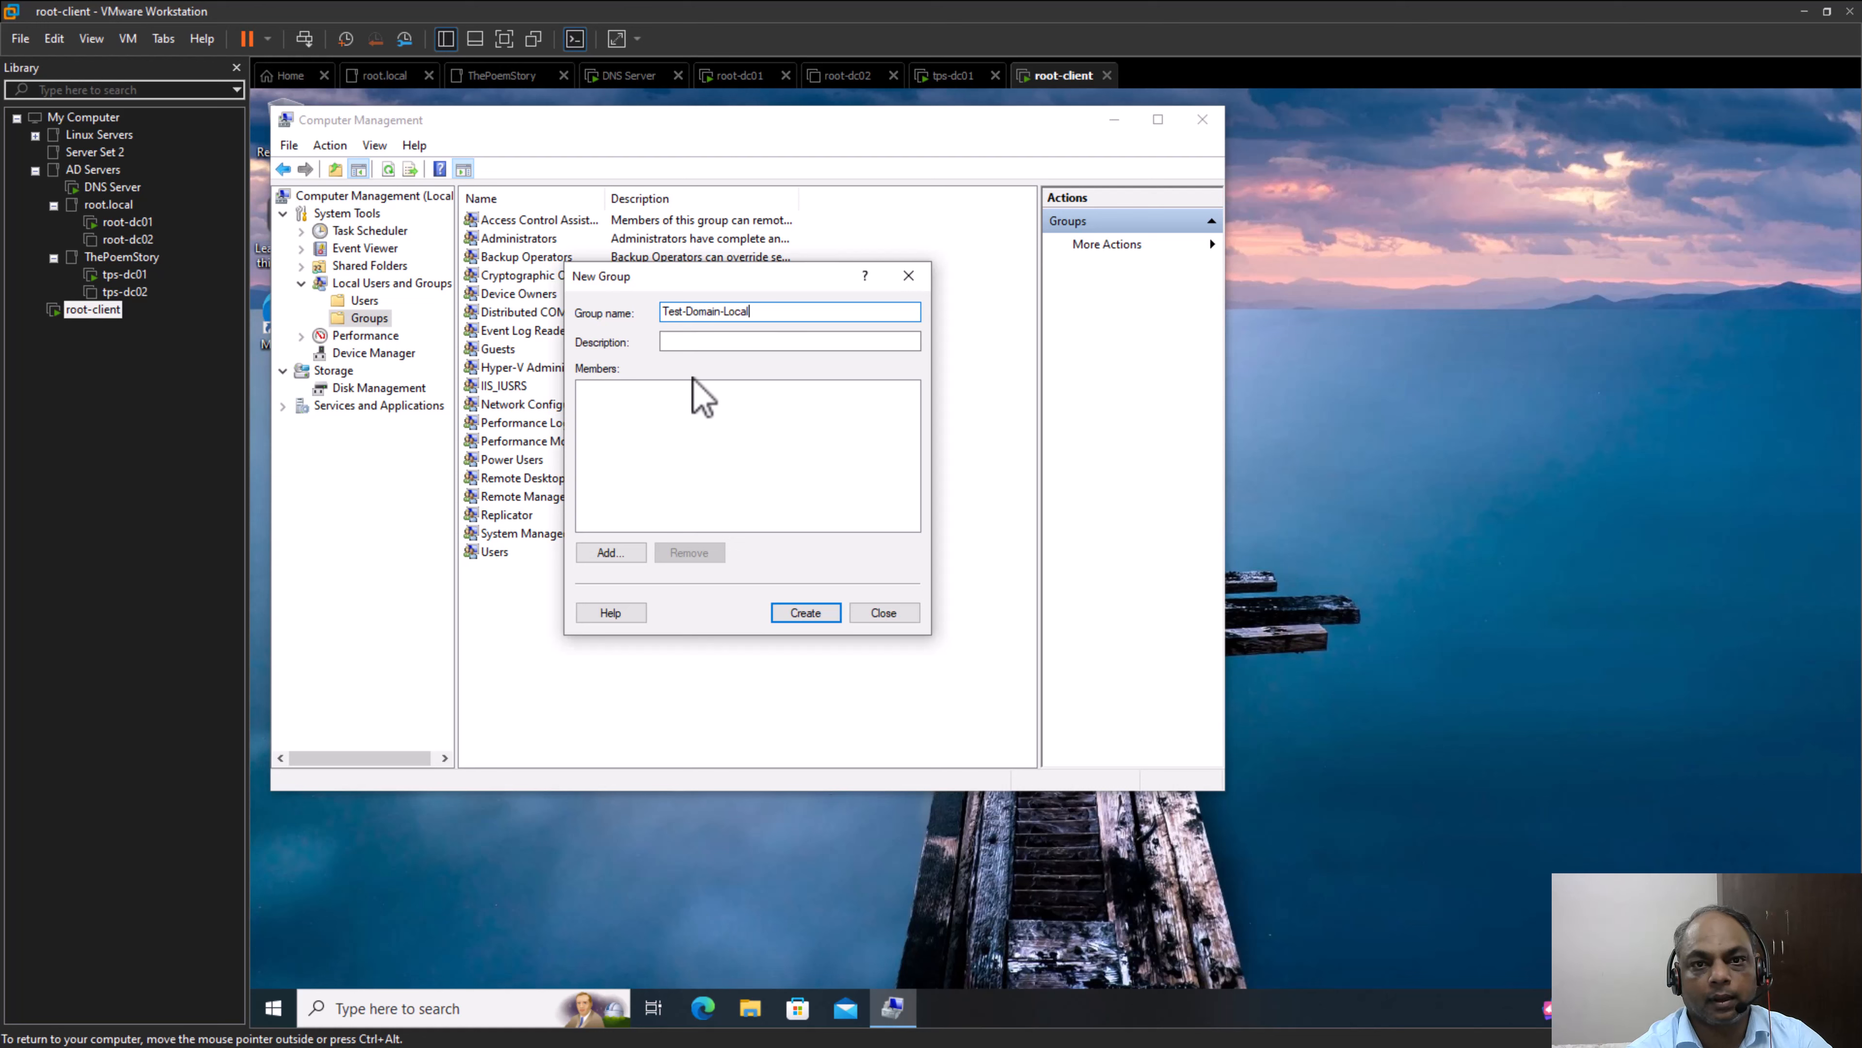
left_click(696, 346)
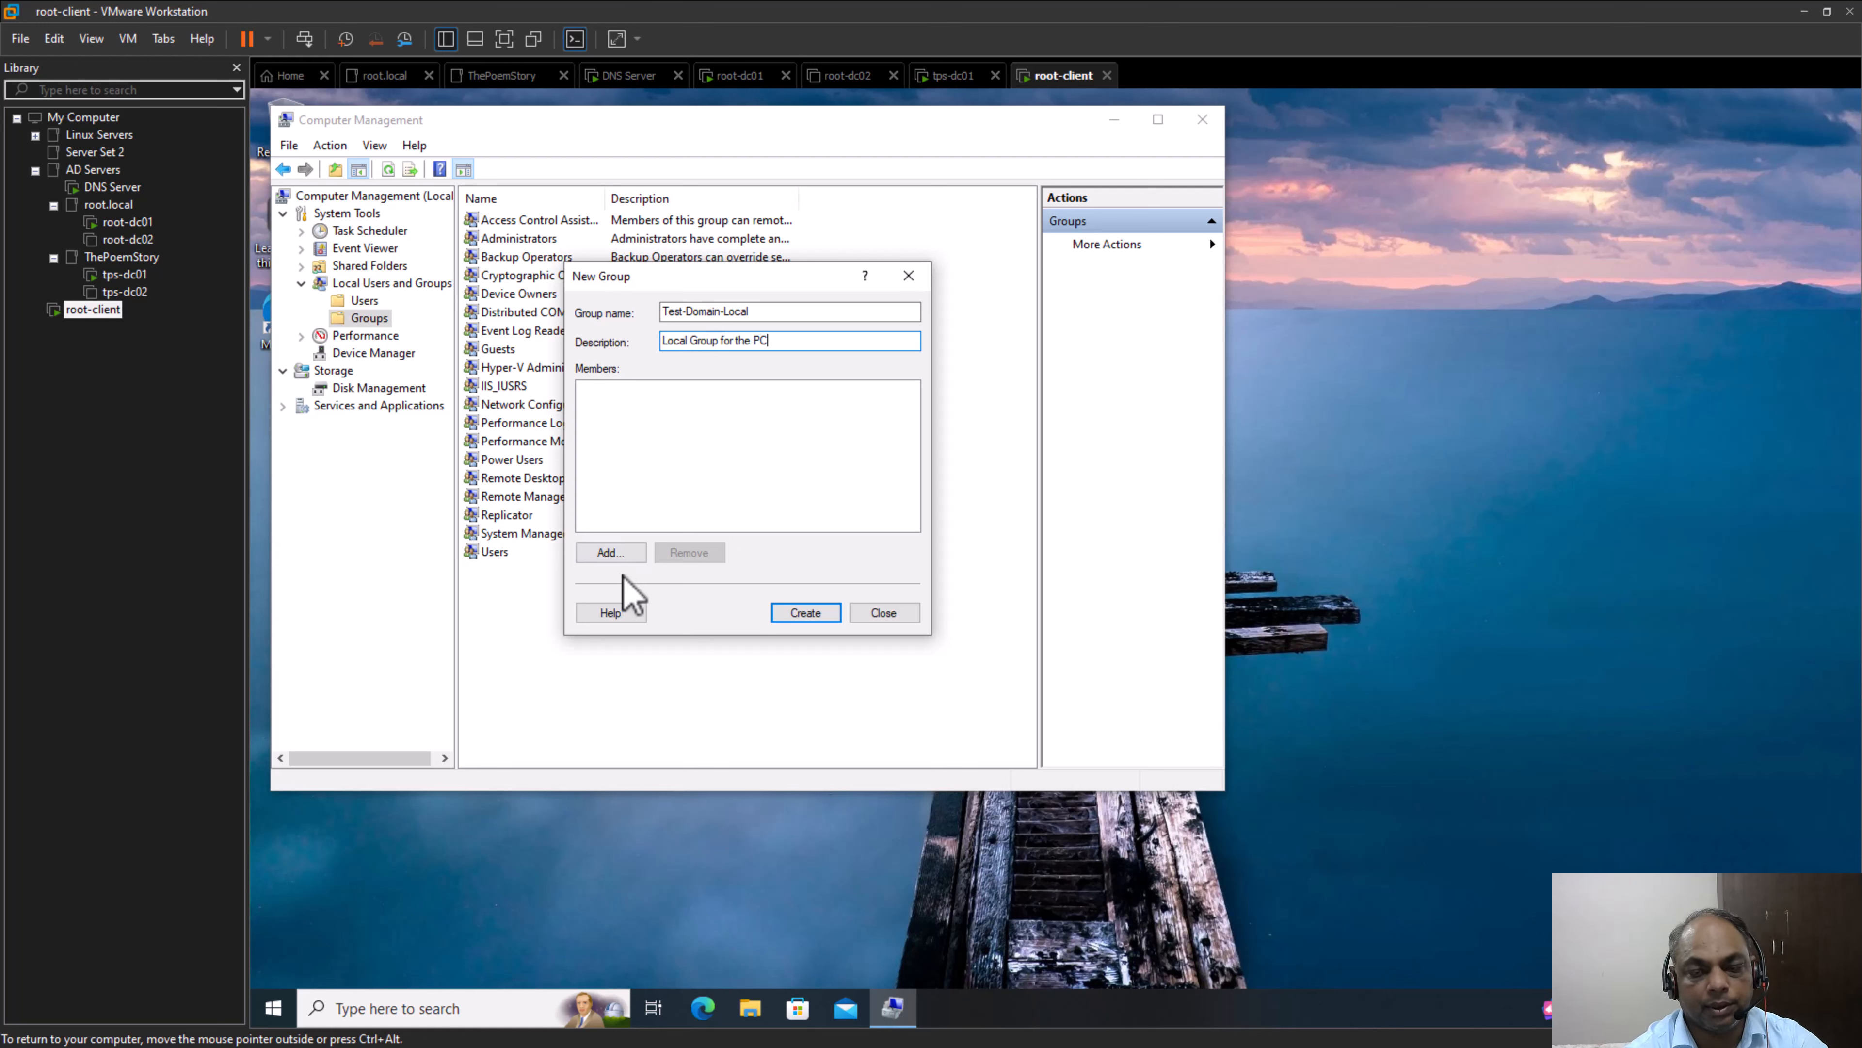
left_click(799, 617)
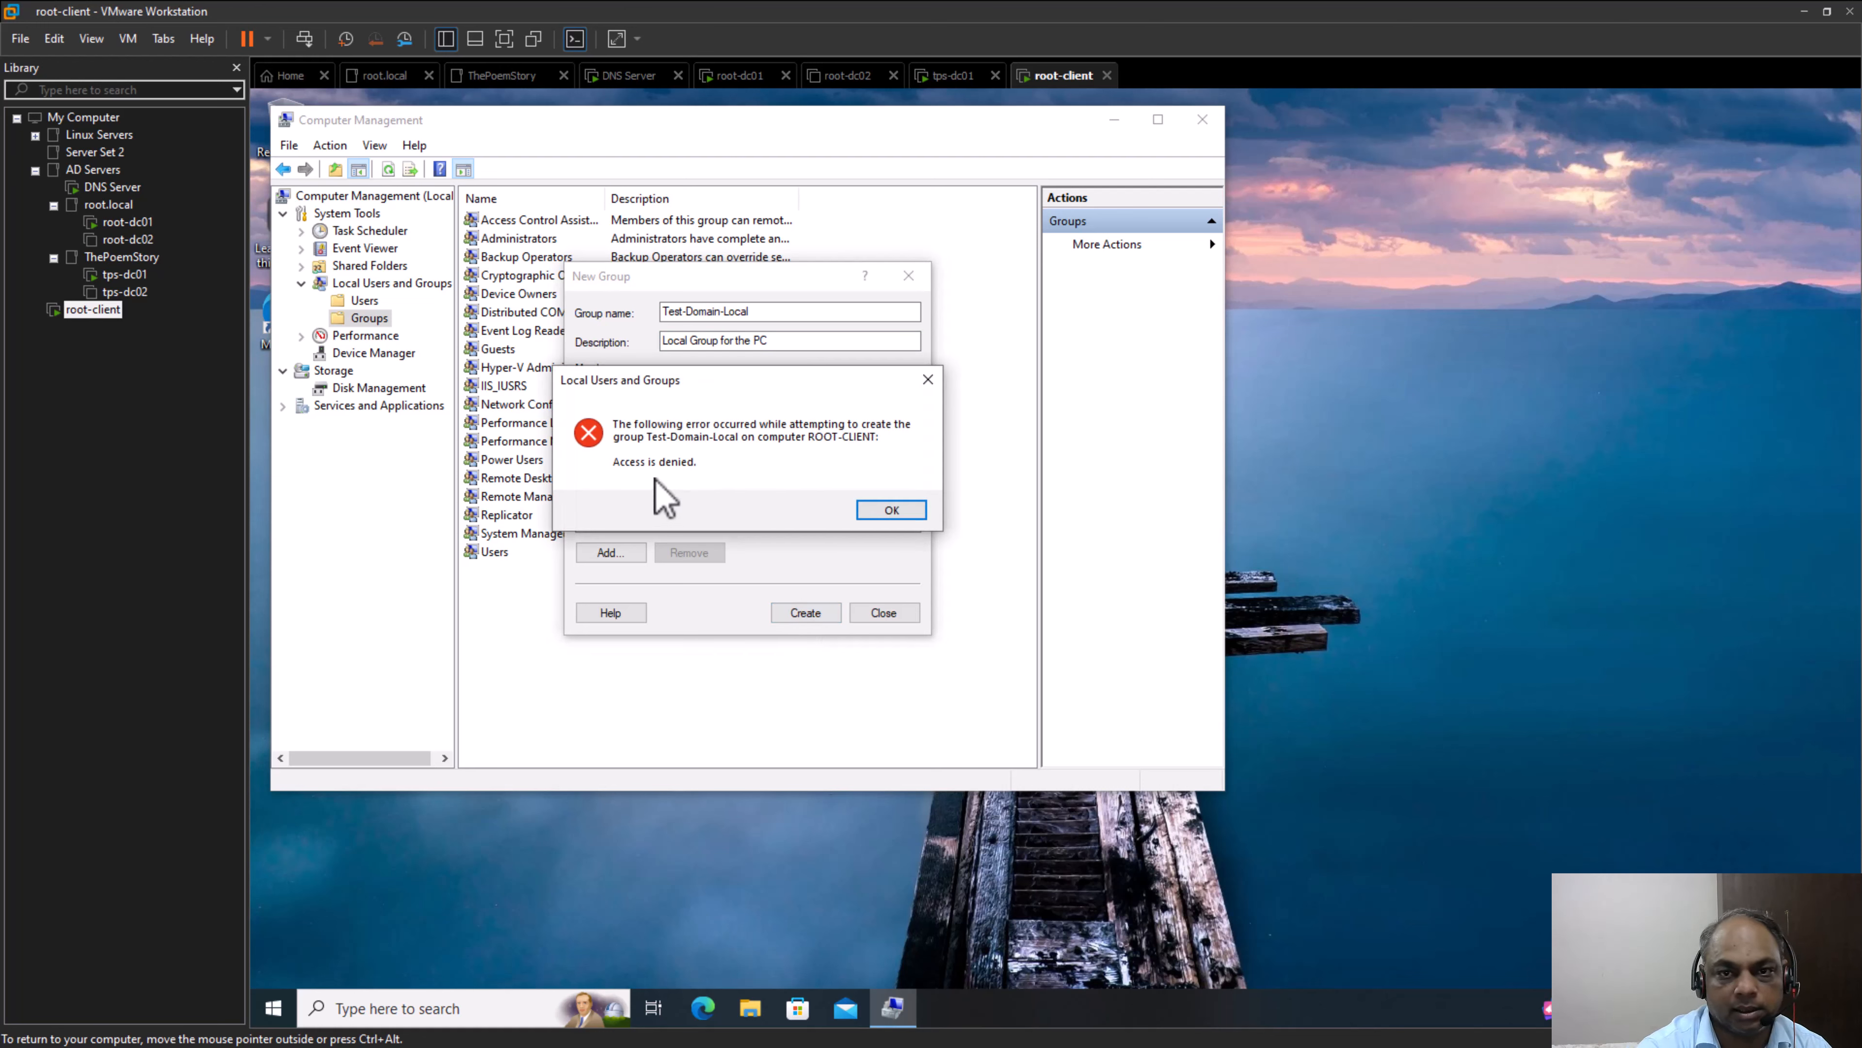
left_click(902, 511)
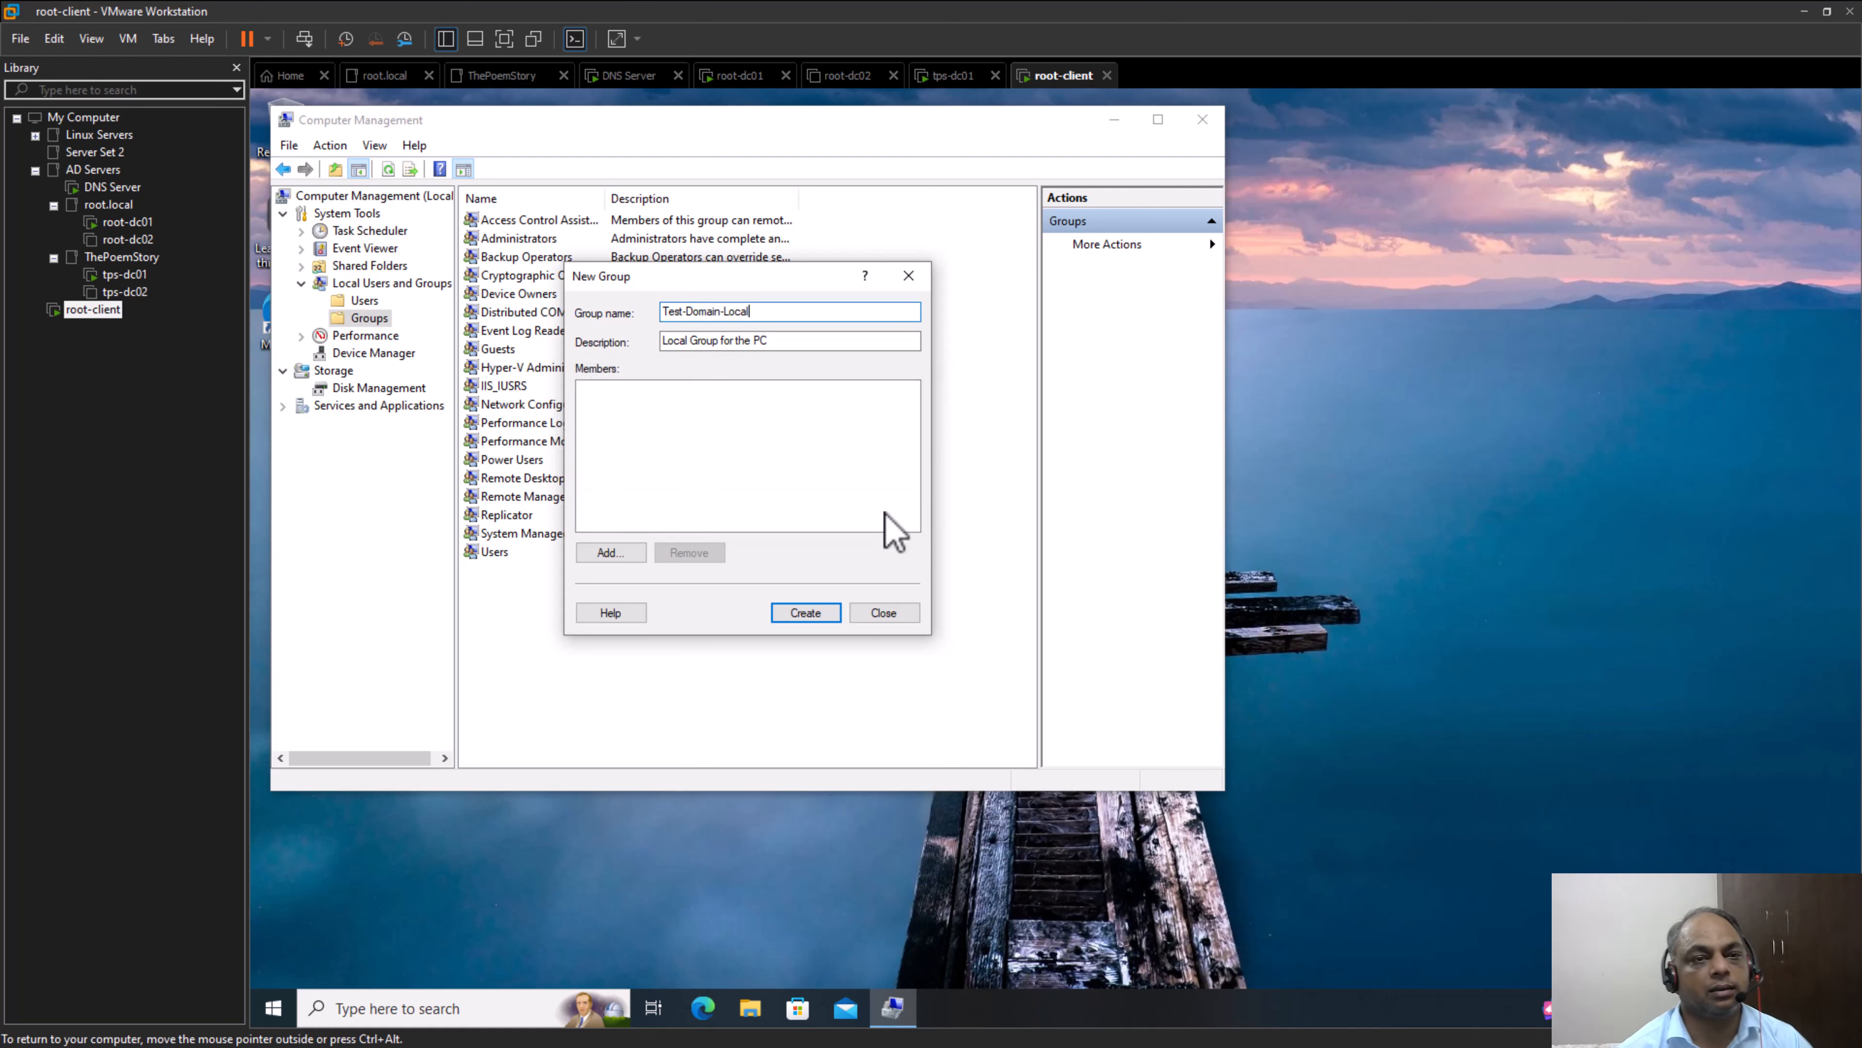
Check which account is signed in to root-client and close the New Group dialog
left_click(284, 1012)
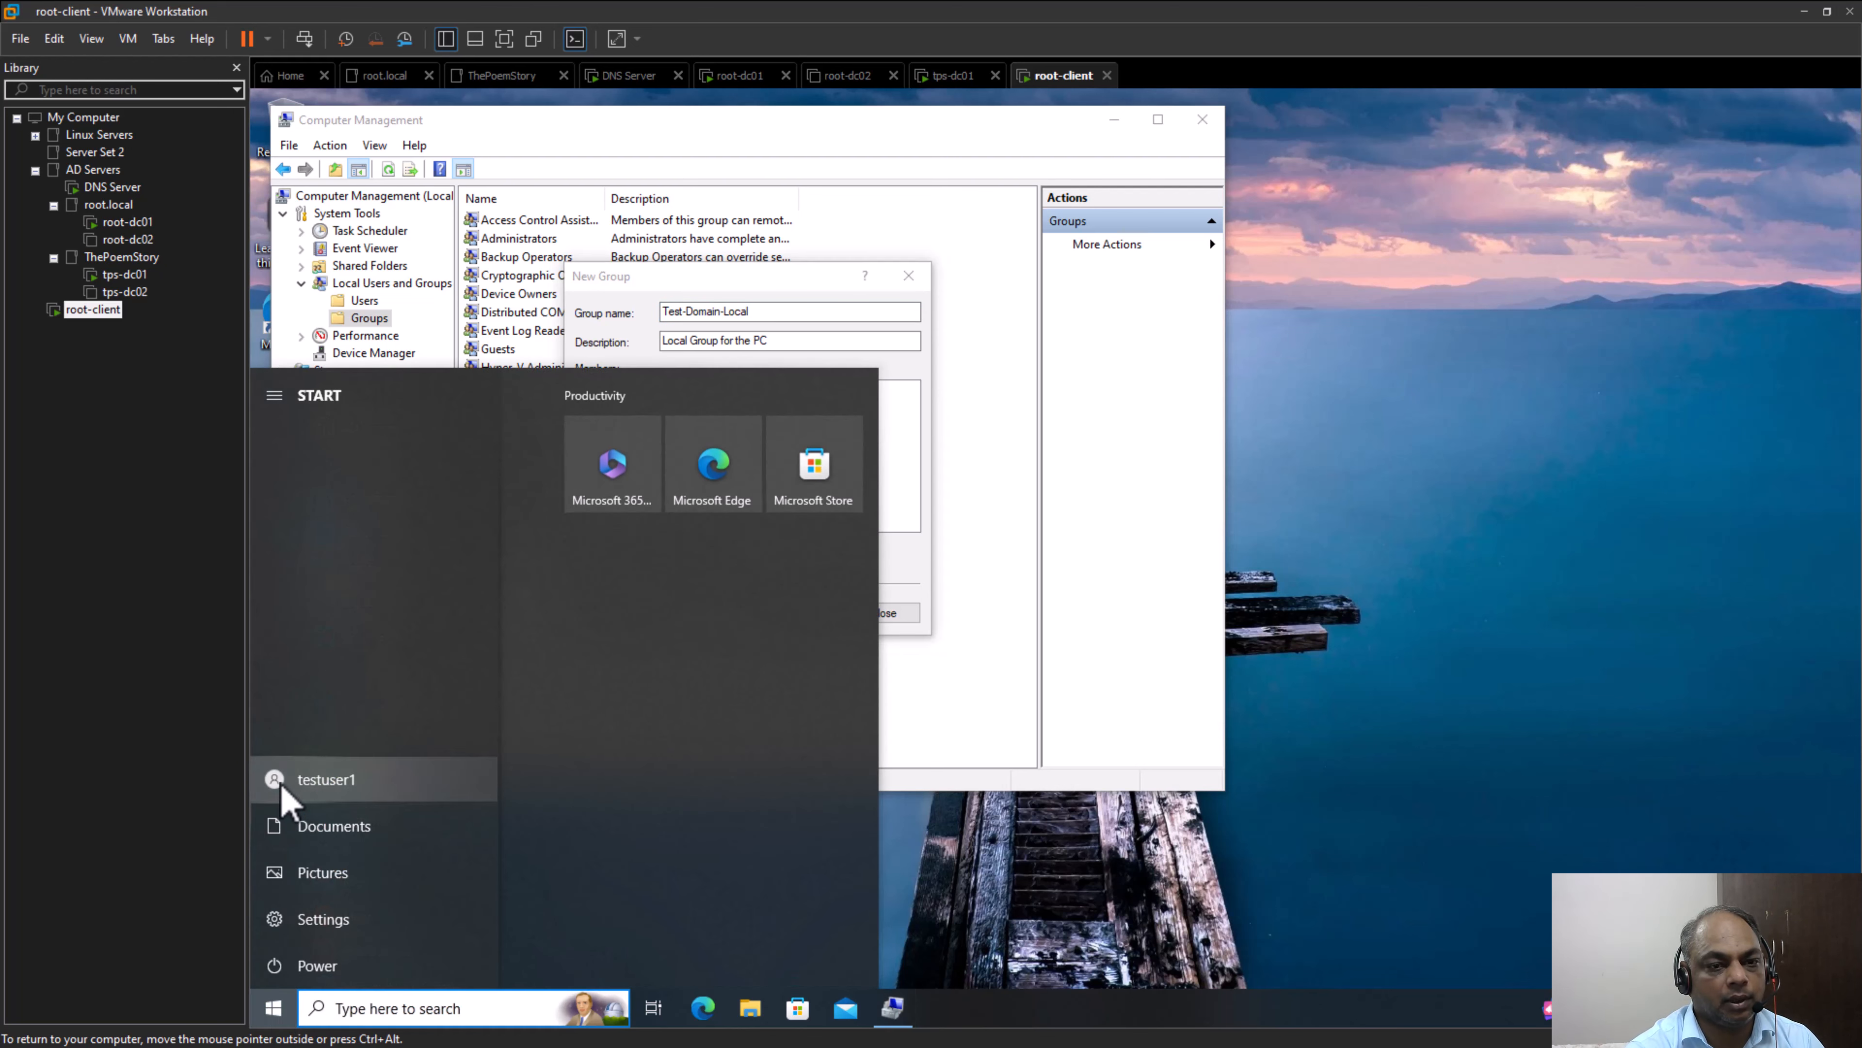
left_click(323, 792)
left_click(910, 550)
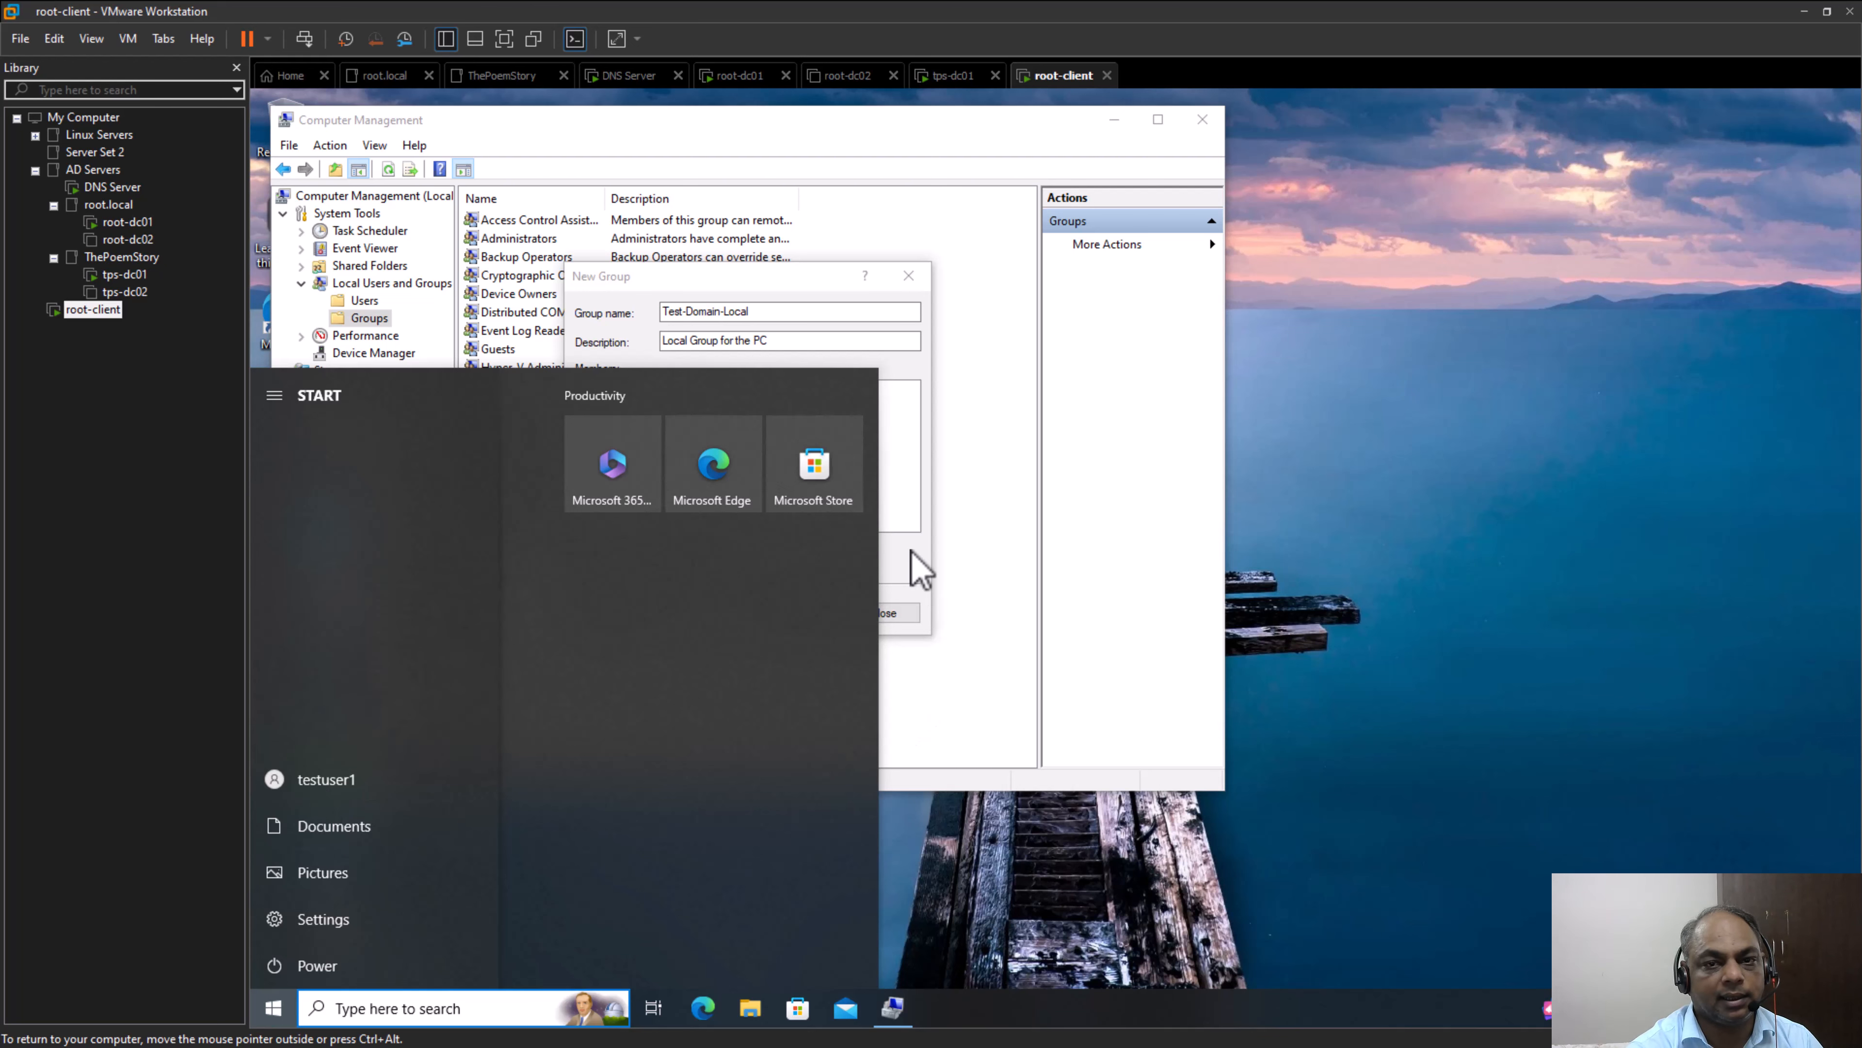
left_click(912, 550)
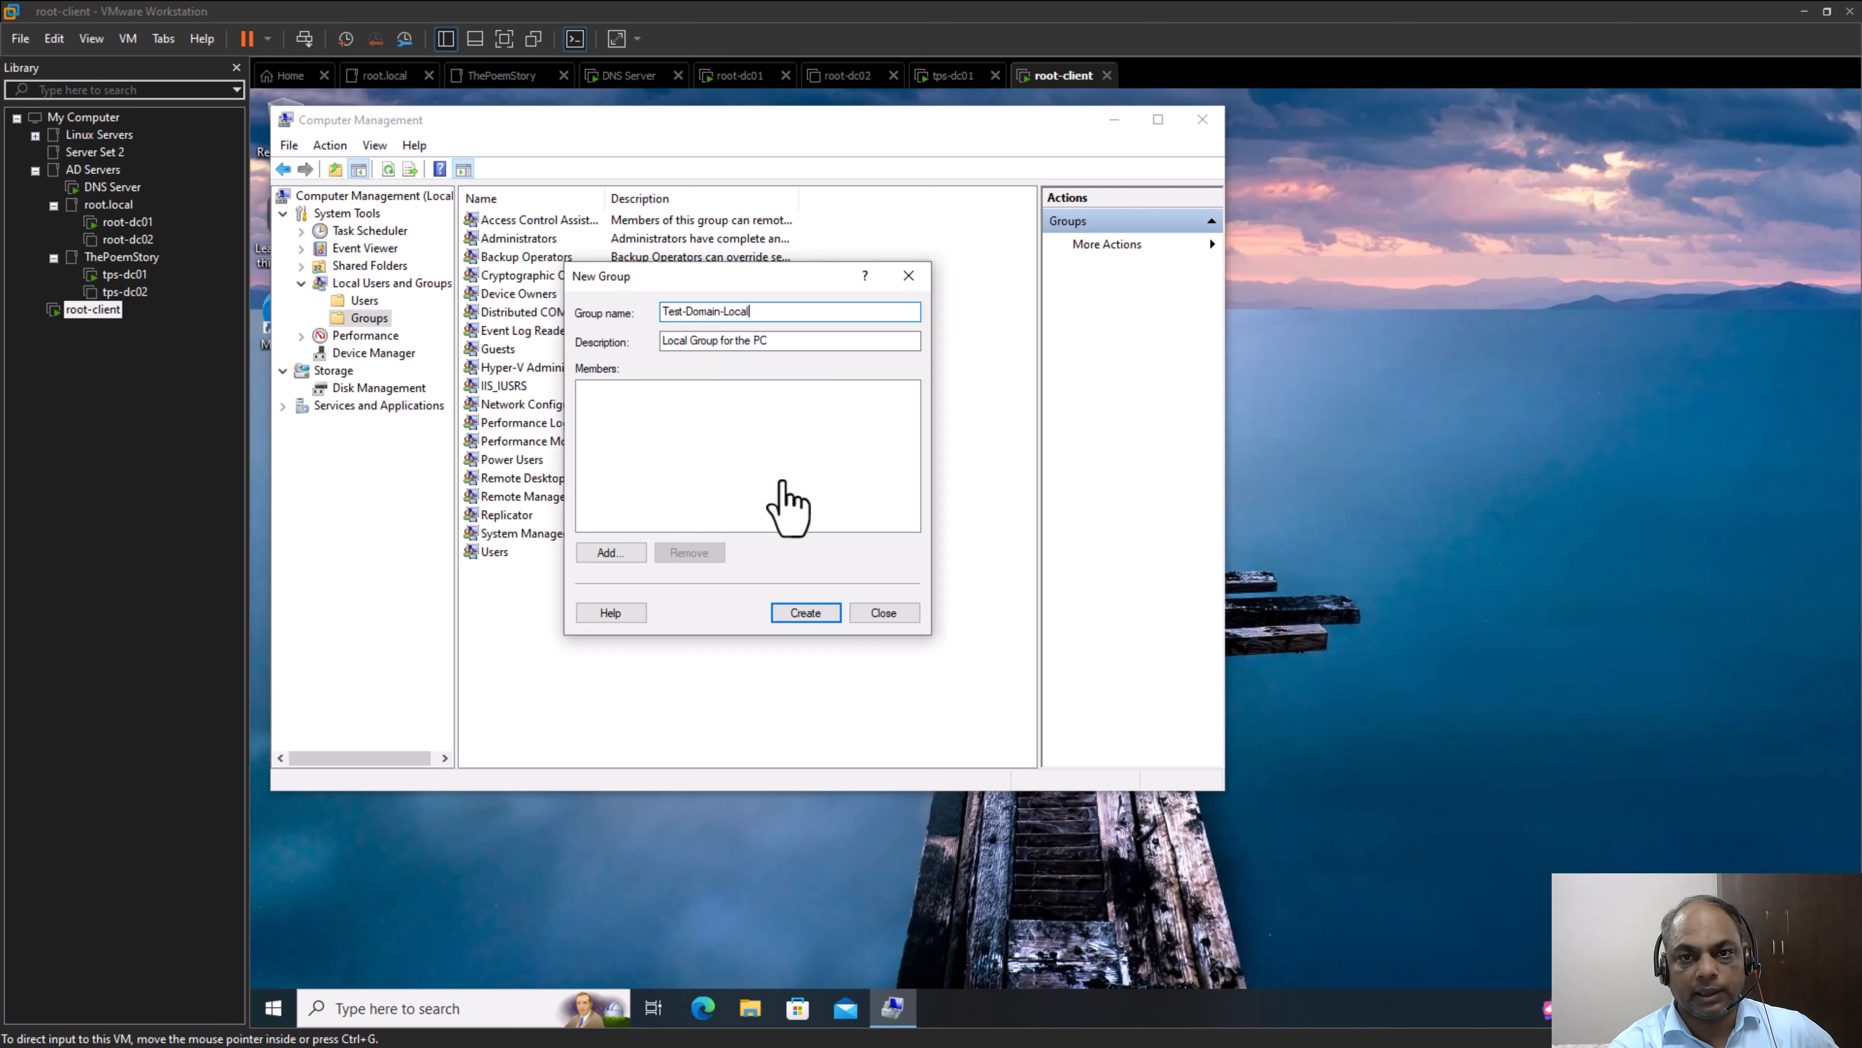
left_click(782, 426)
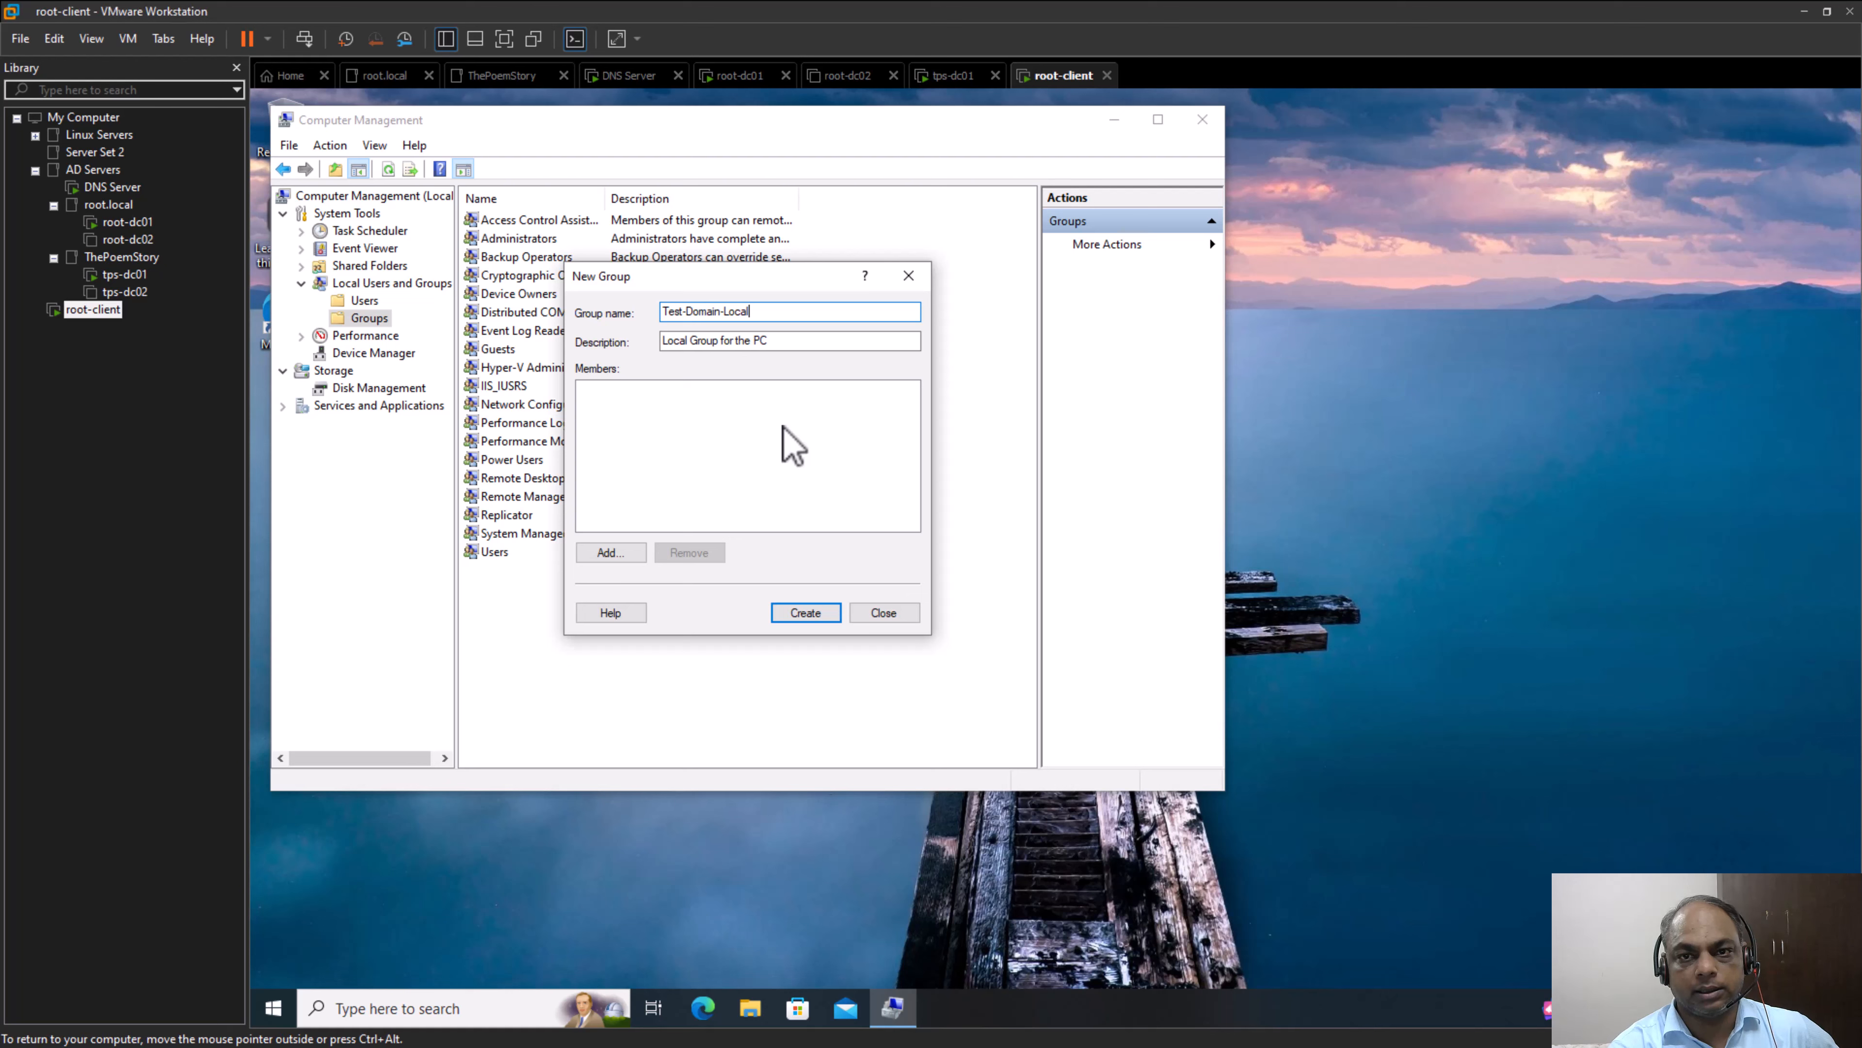
left_click(880, 618)
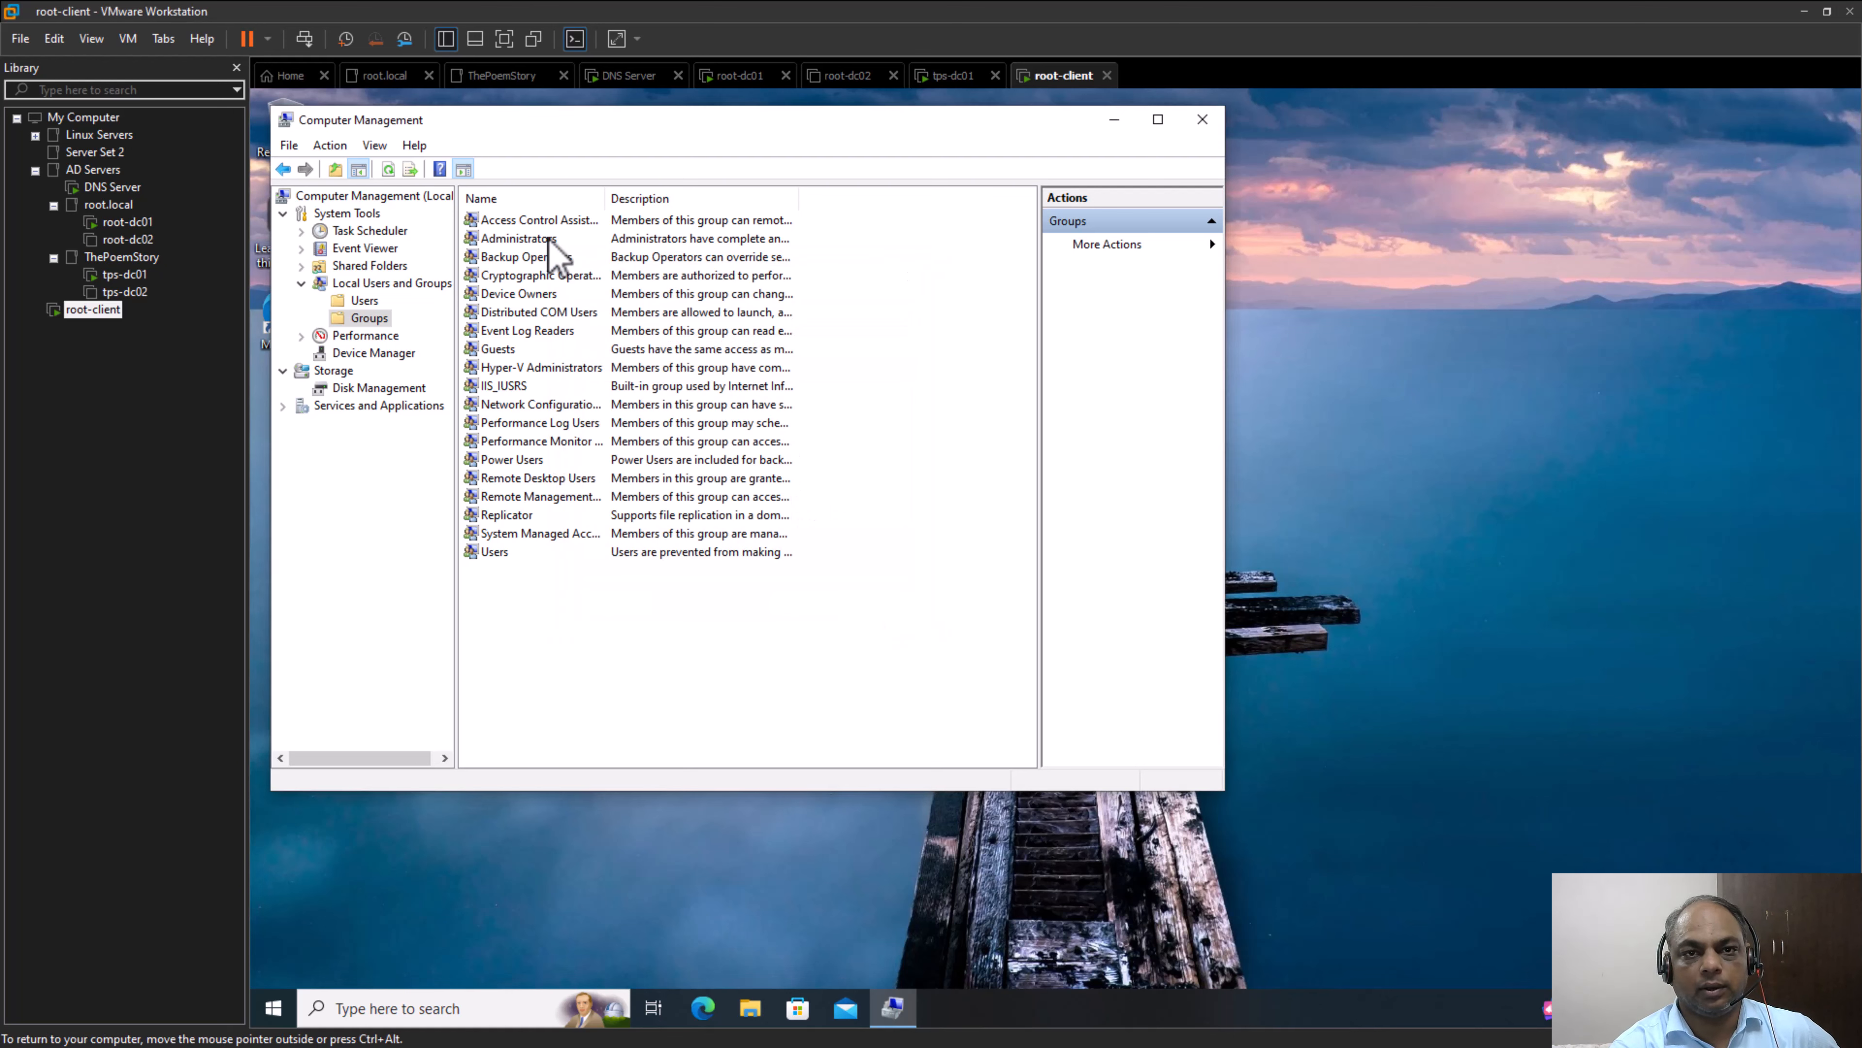
Try to add the root.local account testuser1 to the local Administrators group and apply the change
left_click(535, 240)
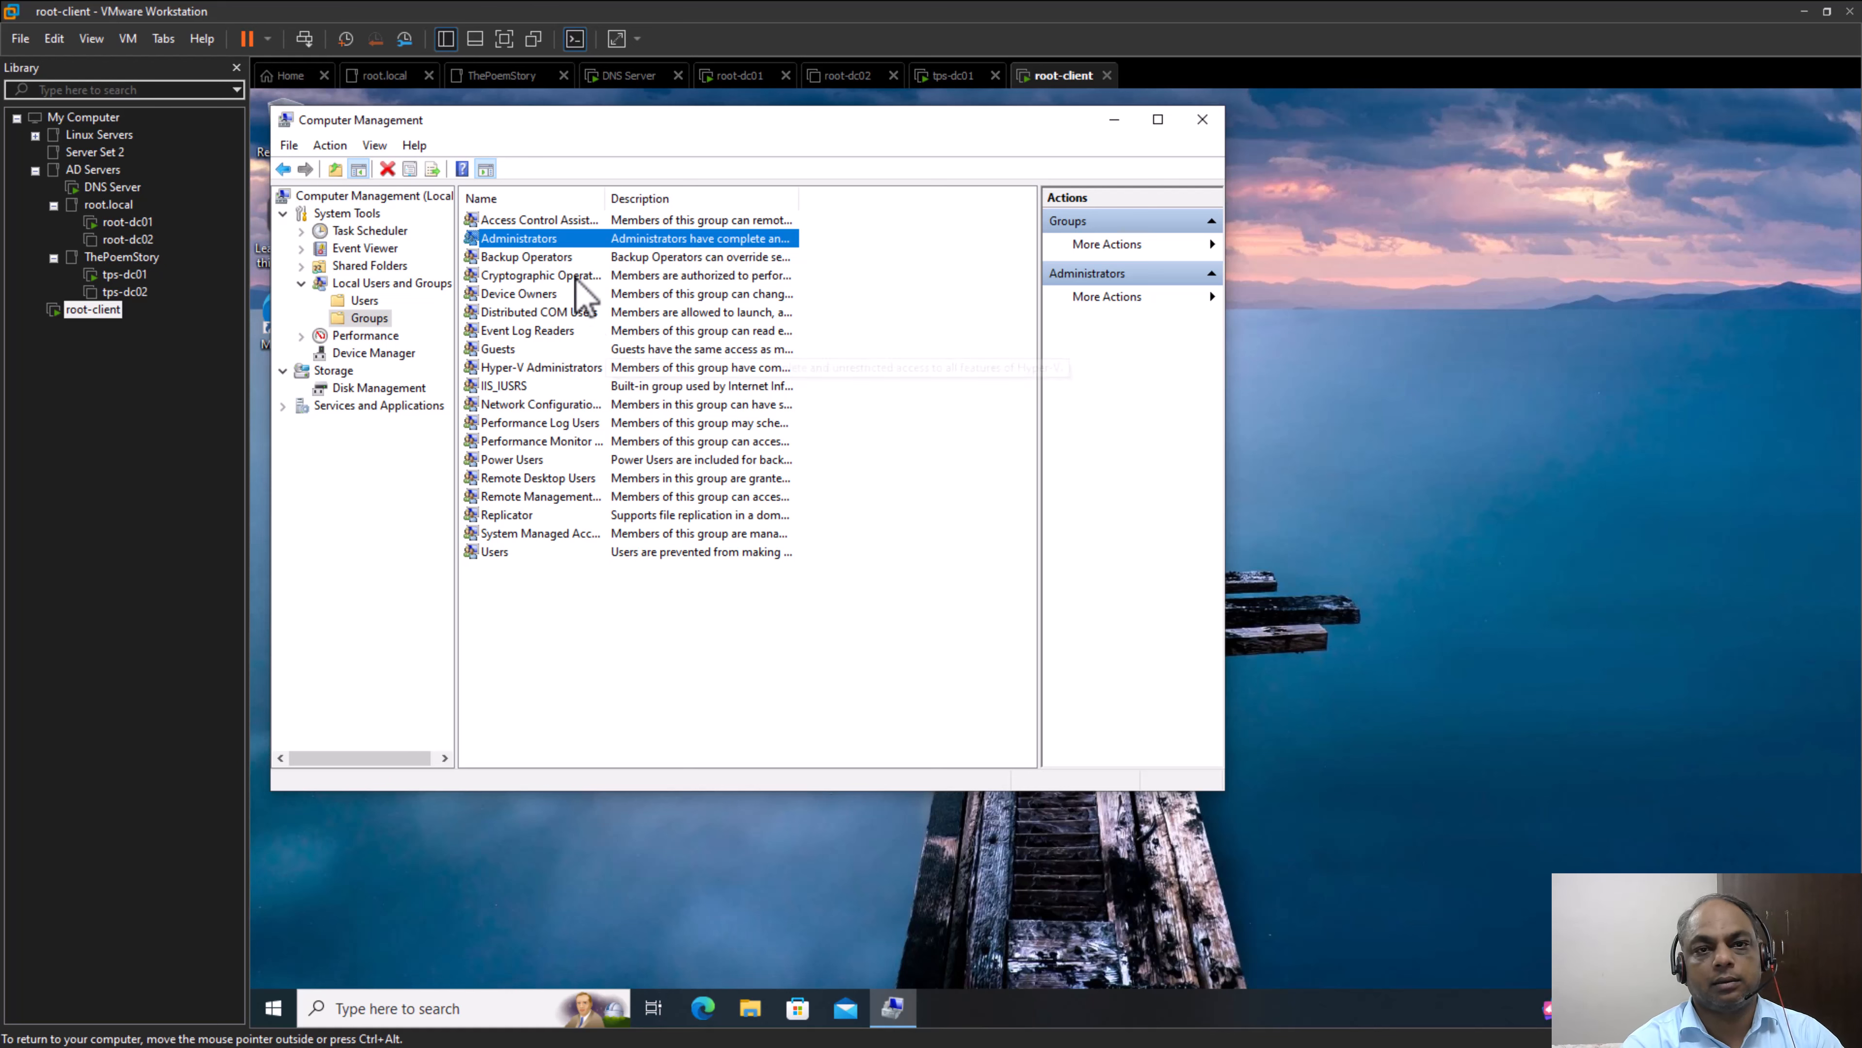
double_click(533, 242)
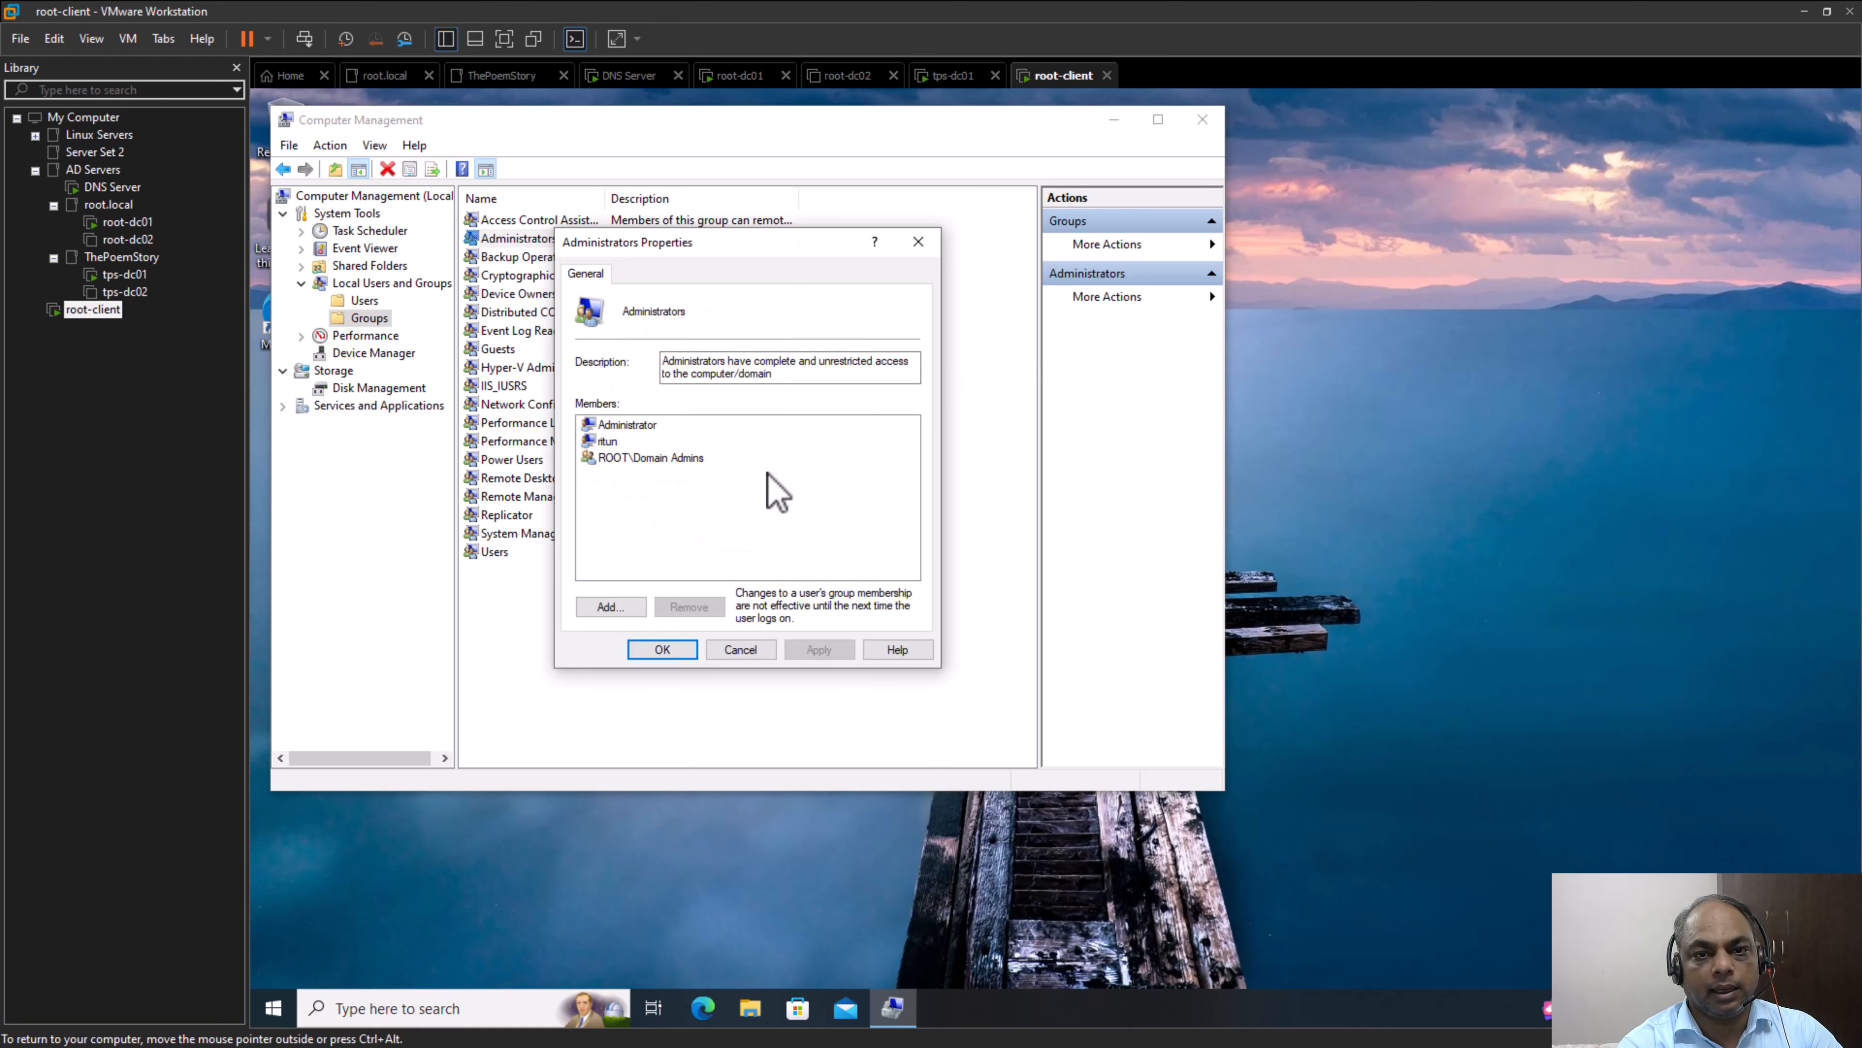
left_click(610, 607)
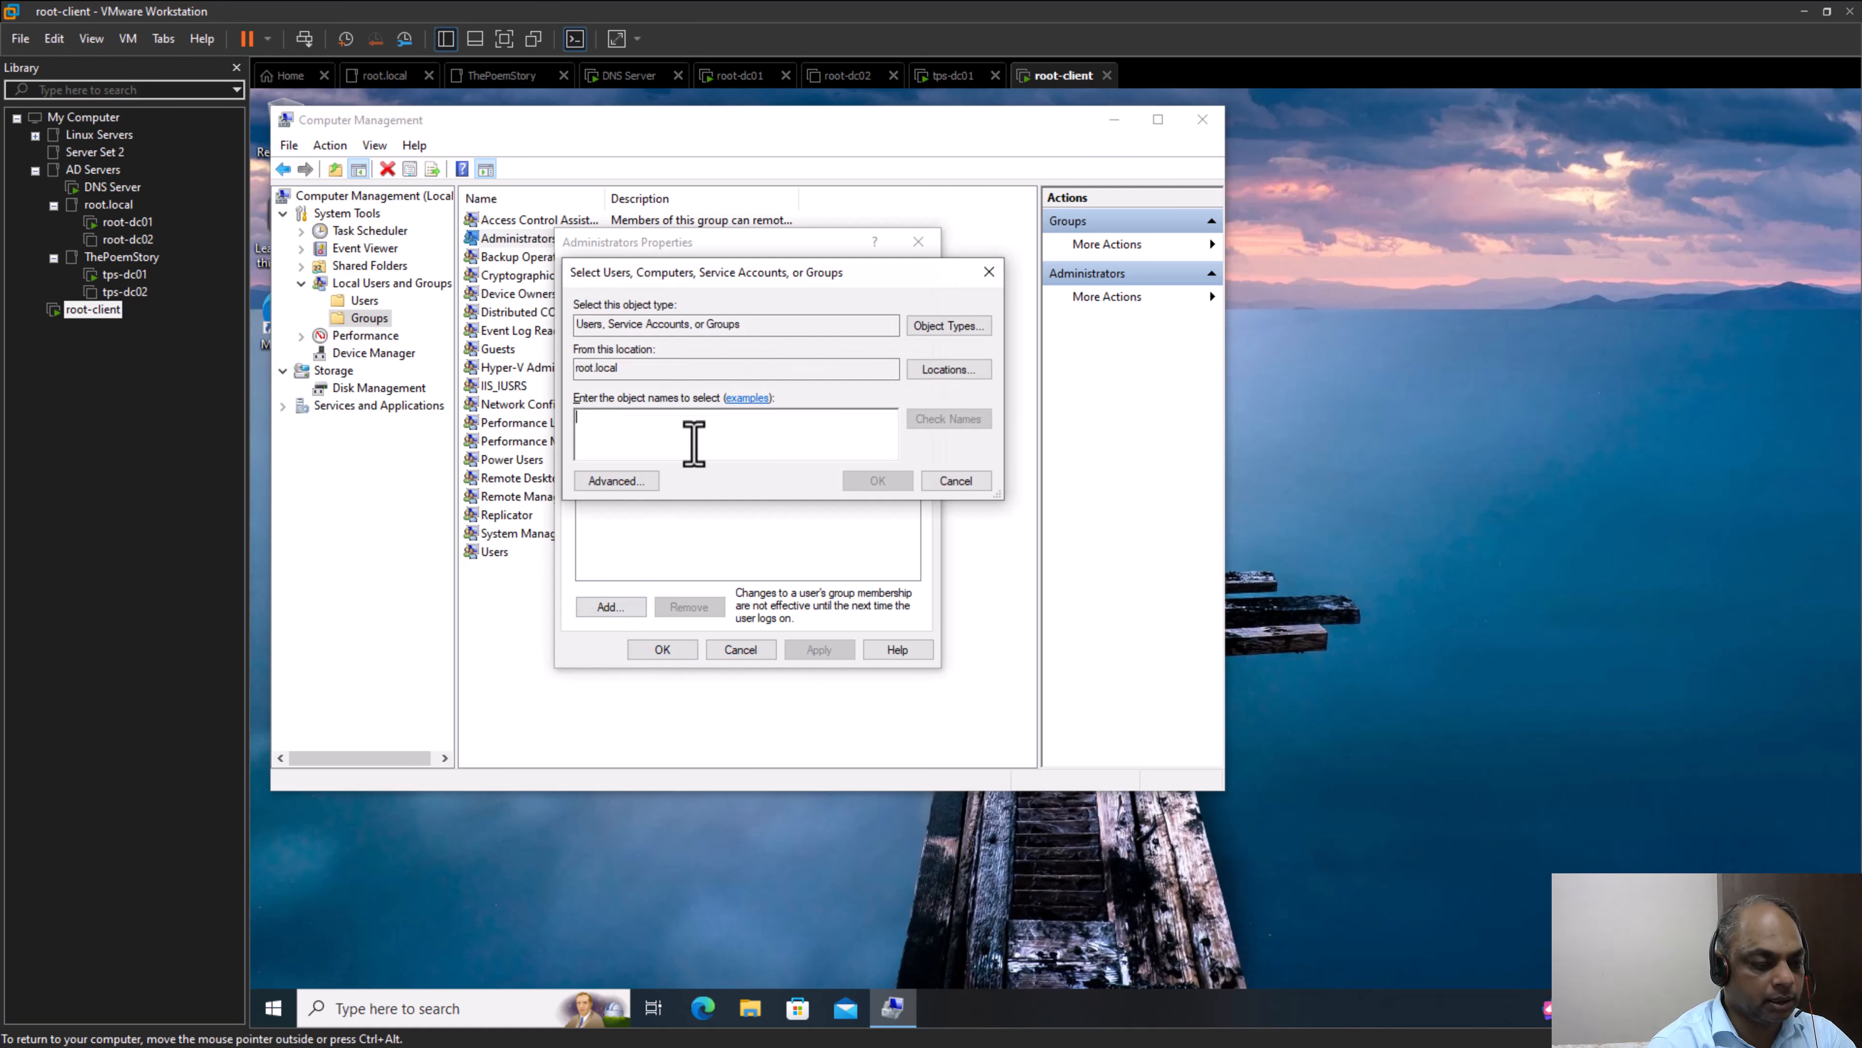
type("test")
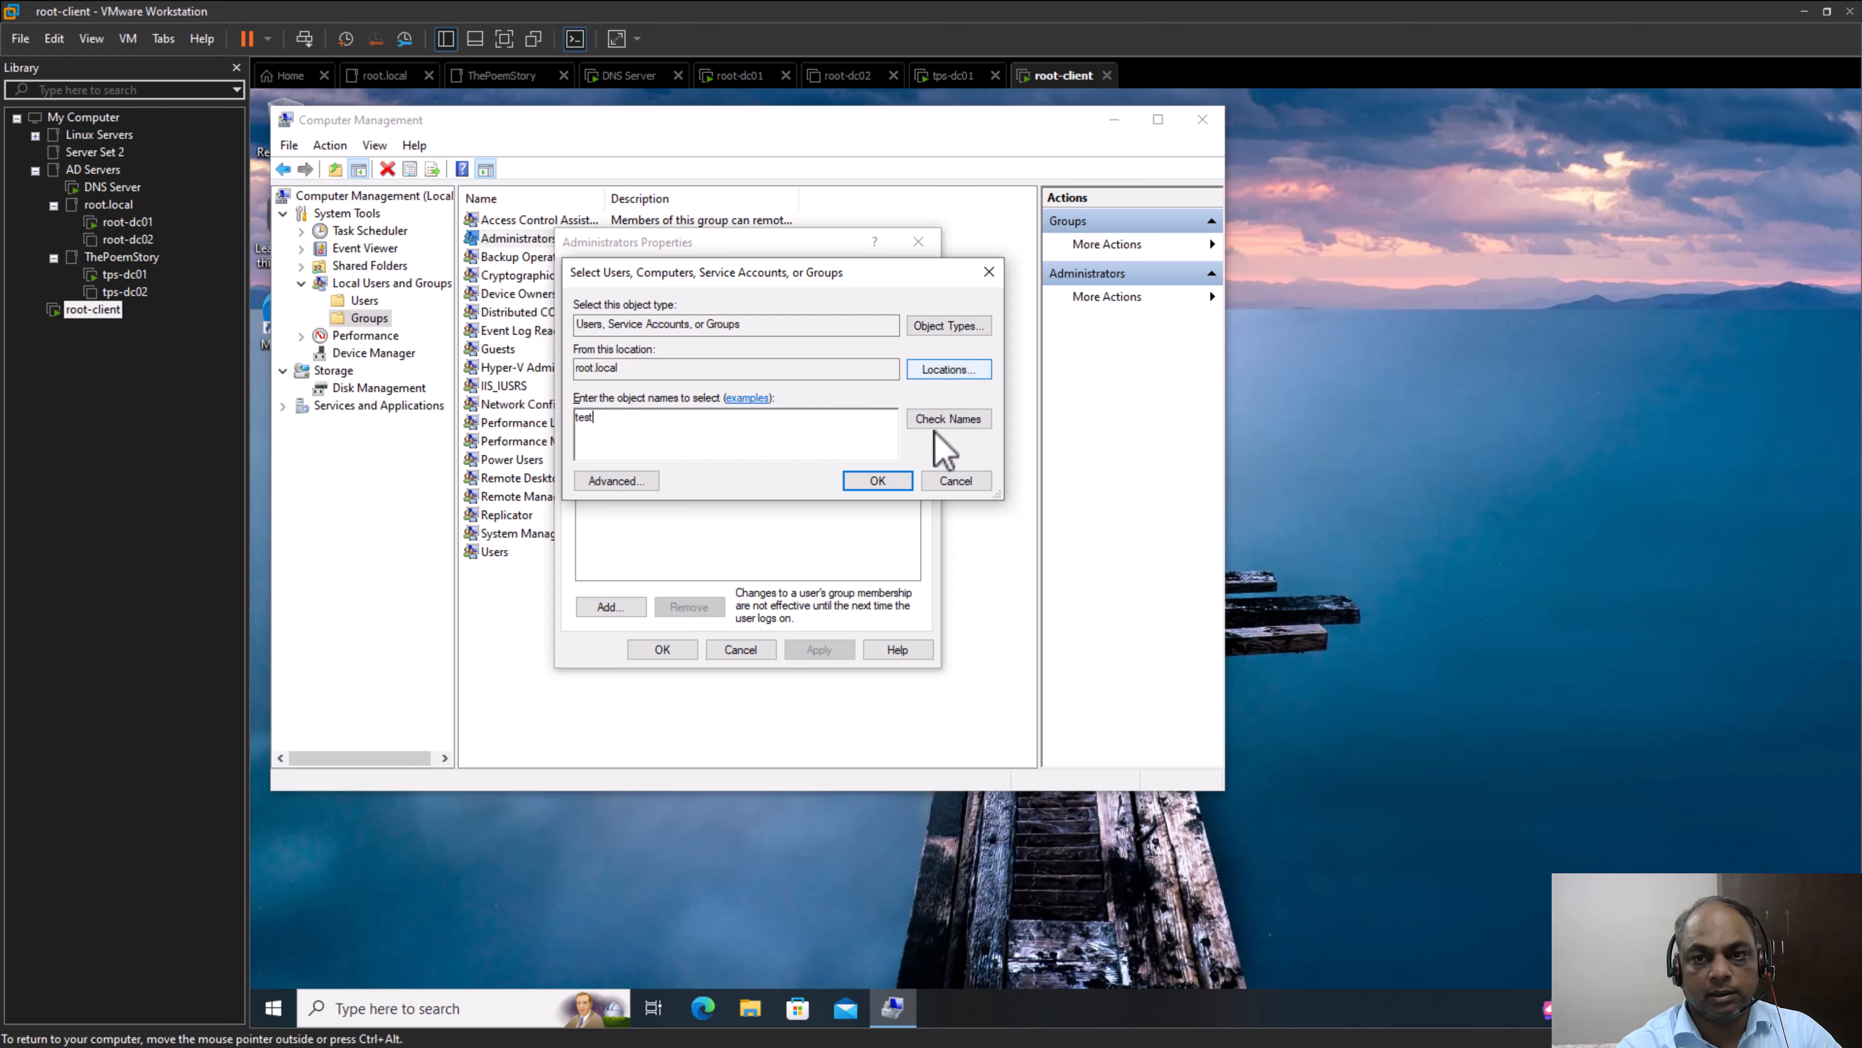
left_click(956, 418)
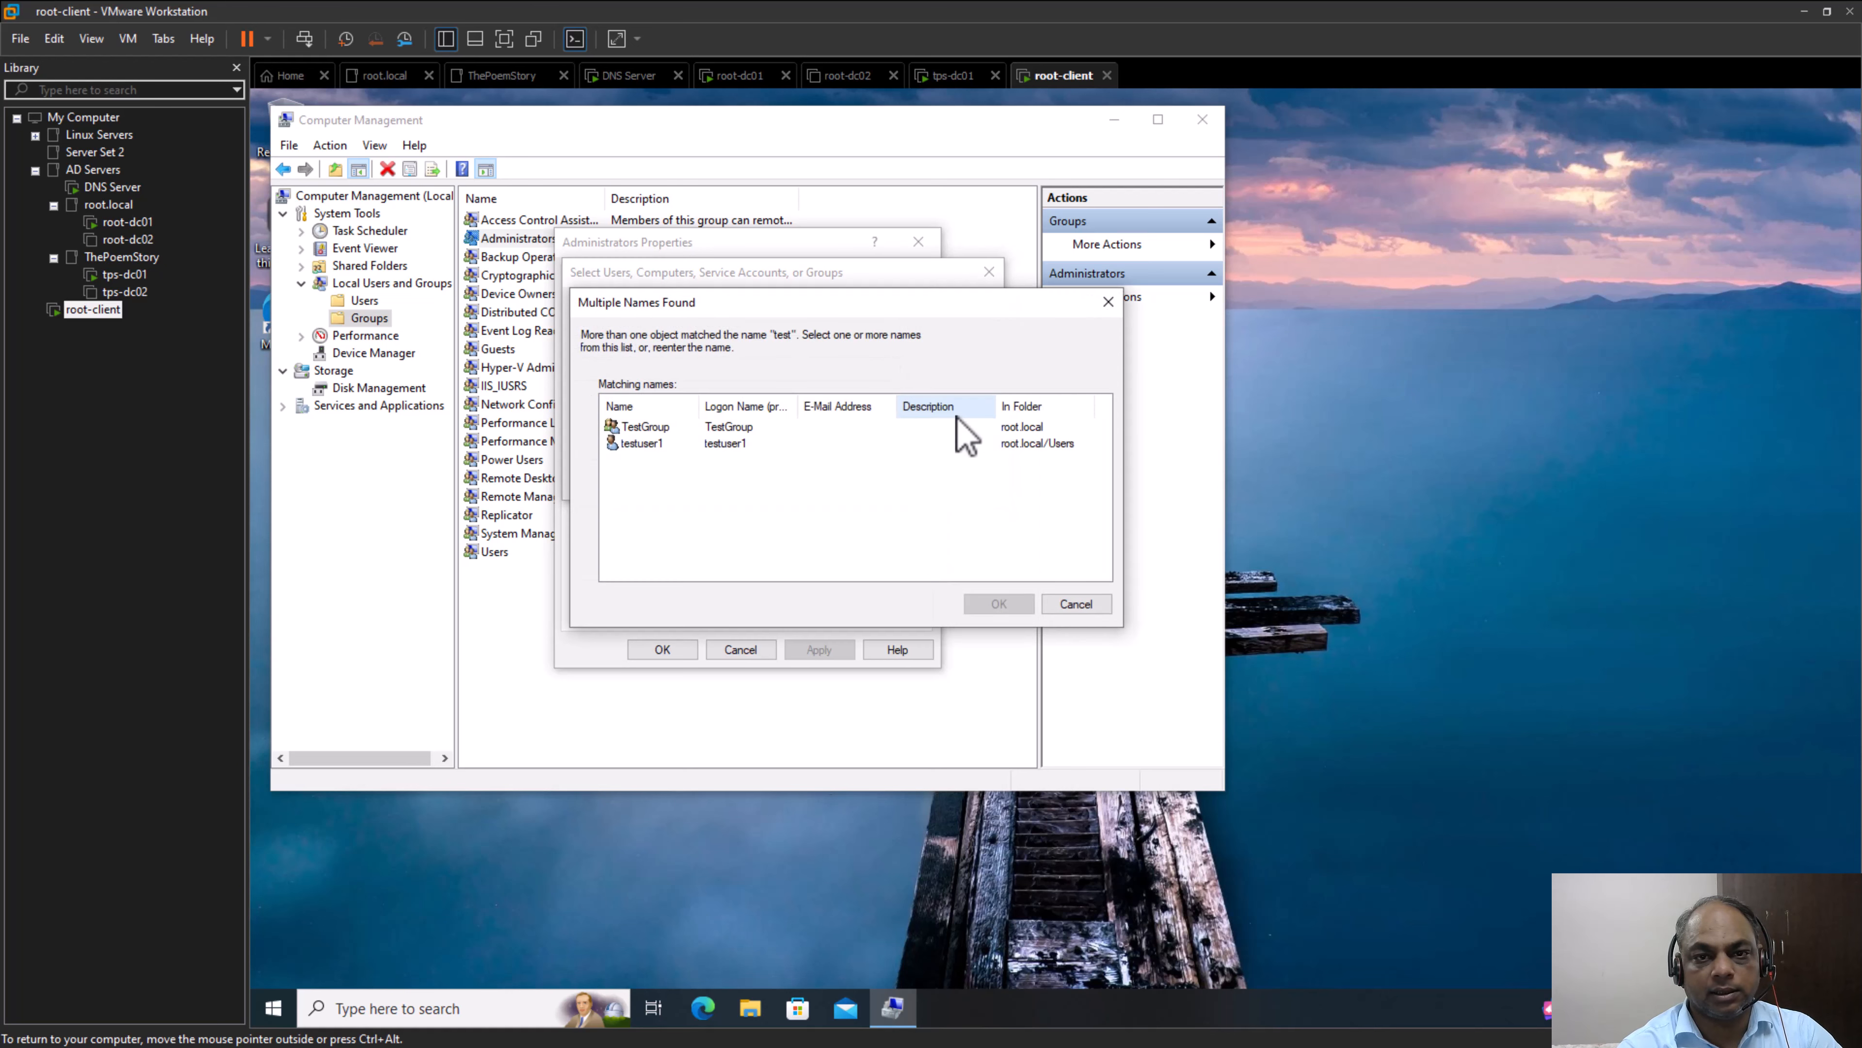
left_click(643, 447)
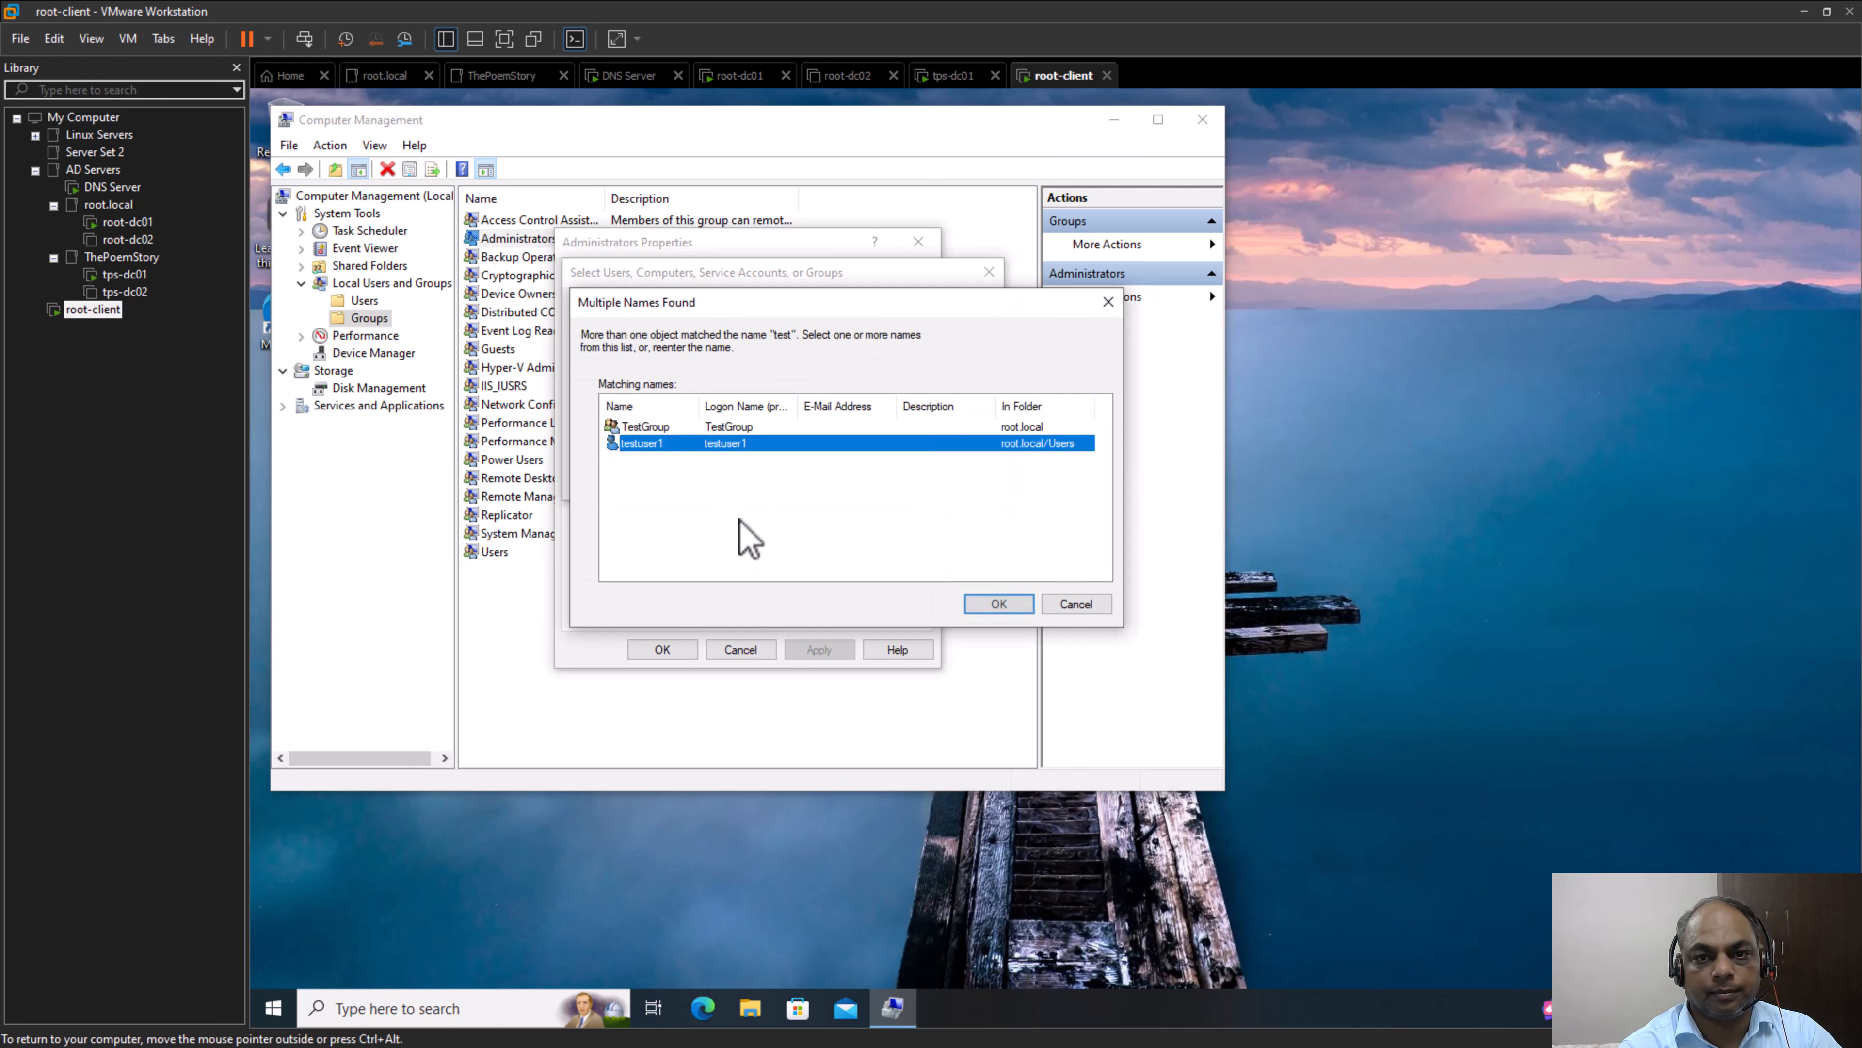
left_click(1015, 607)
left_click(869, 482)
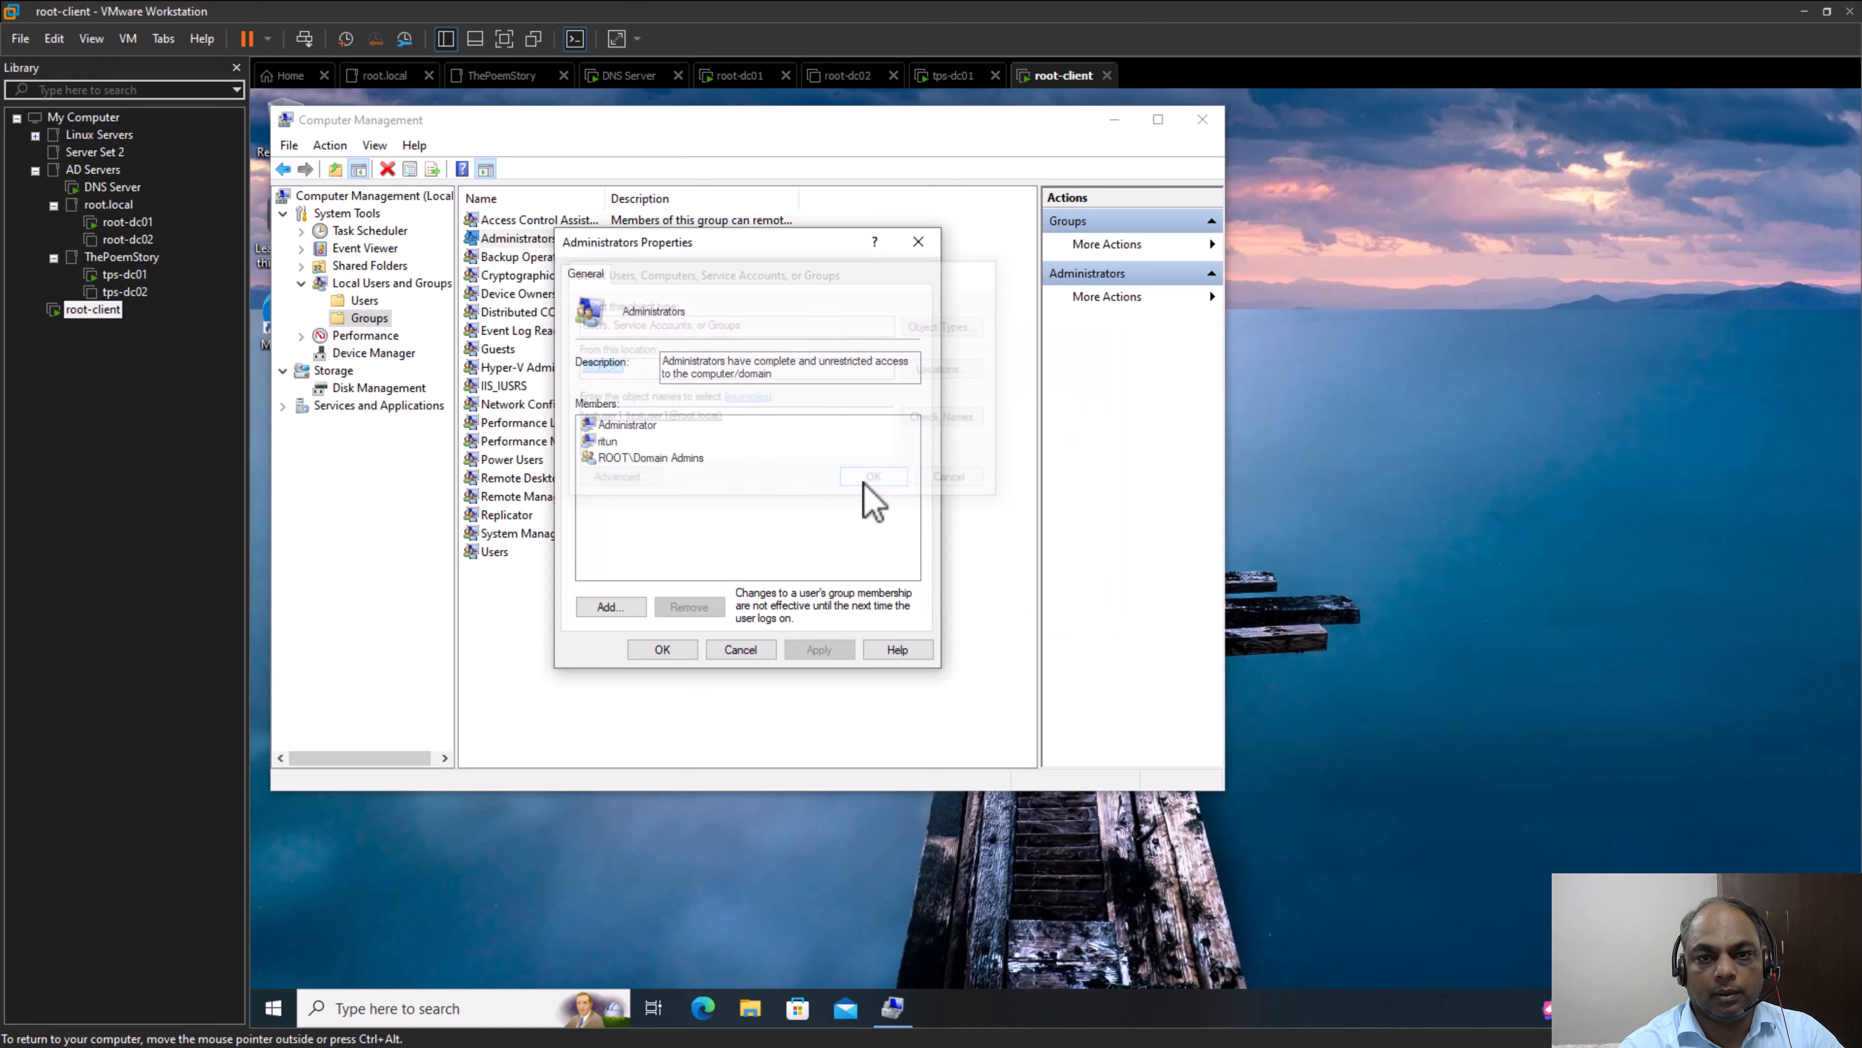
left_click(846, 653)
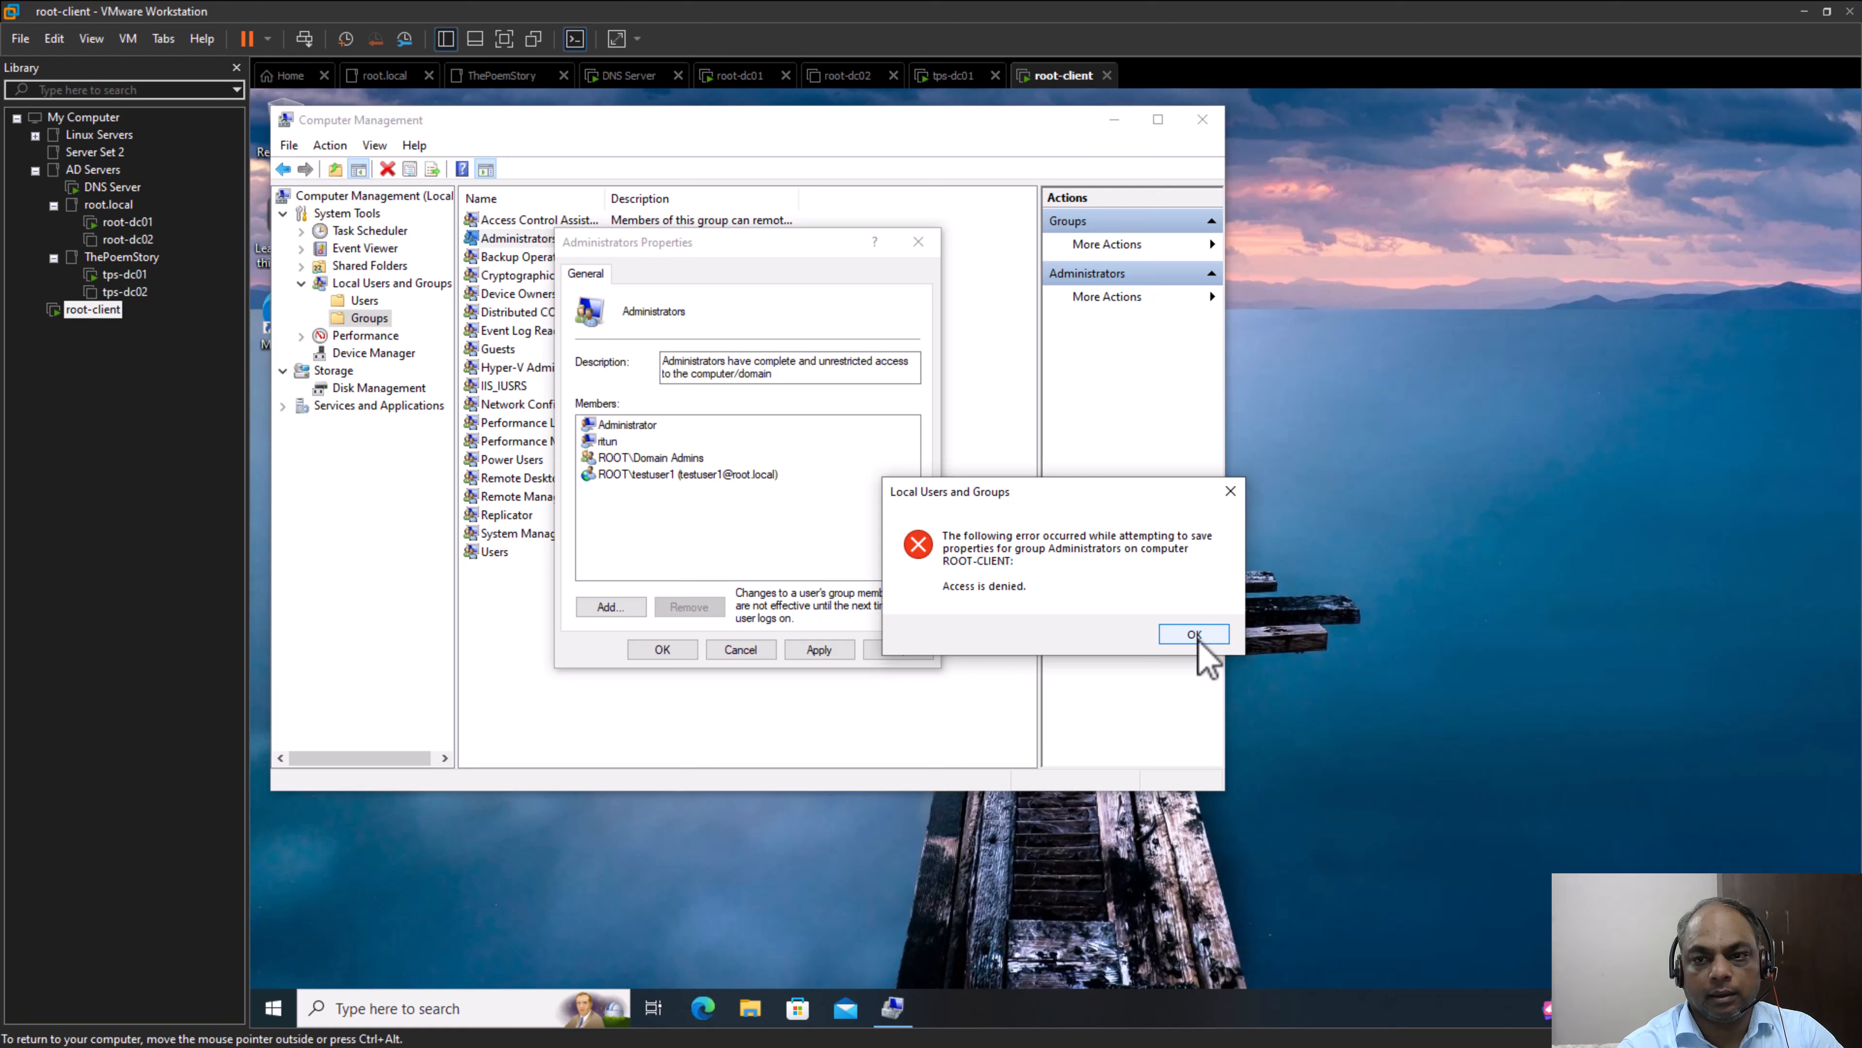
left_click(1165, 635)
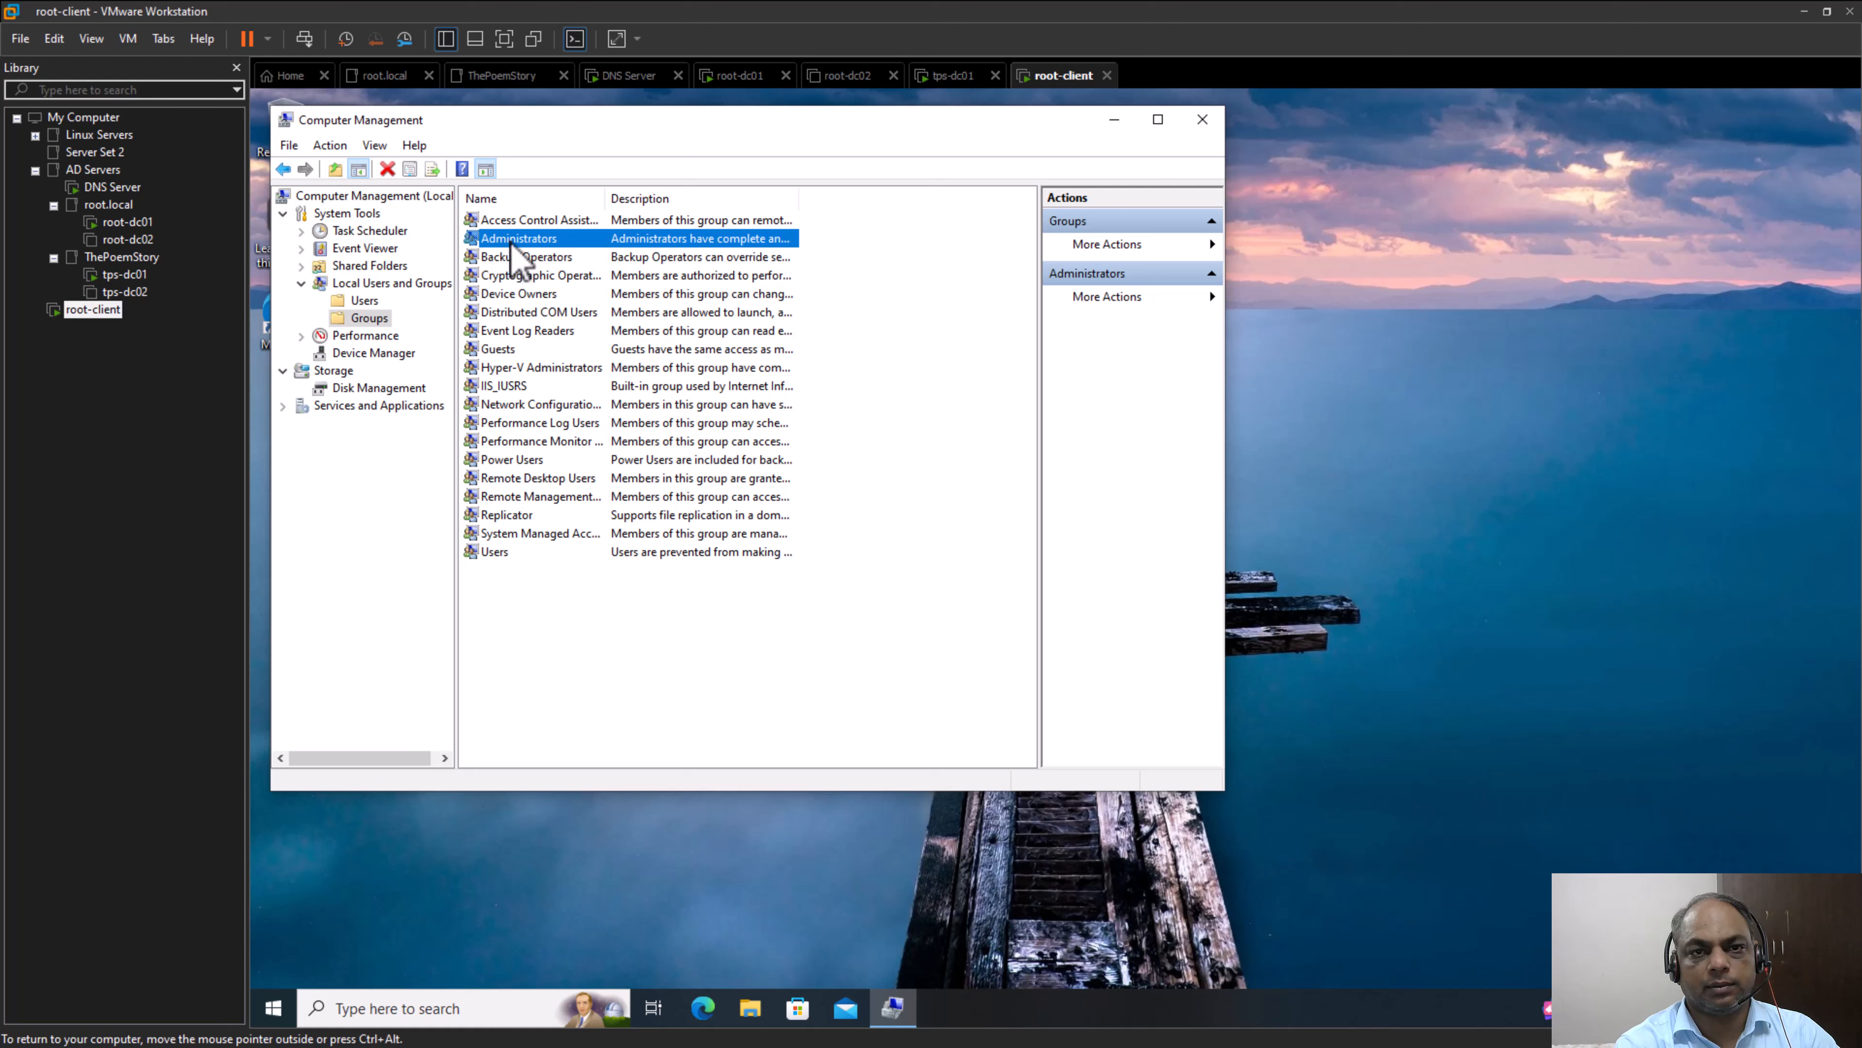
Review each member of the local Administrators group, including ROOT\Domain Admins, and close its properties without changes
double_click(583, 241)
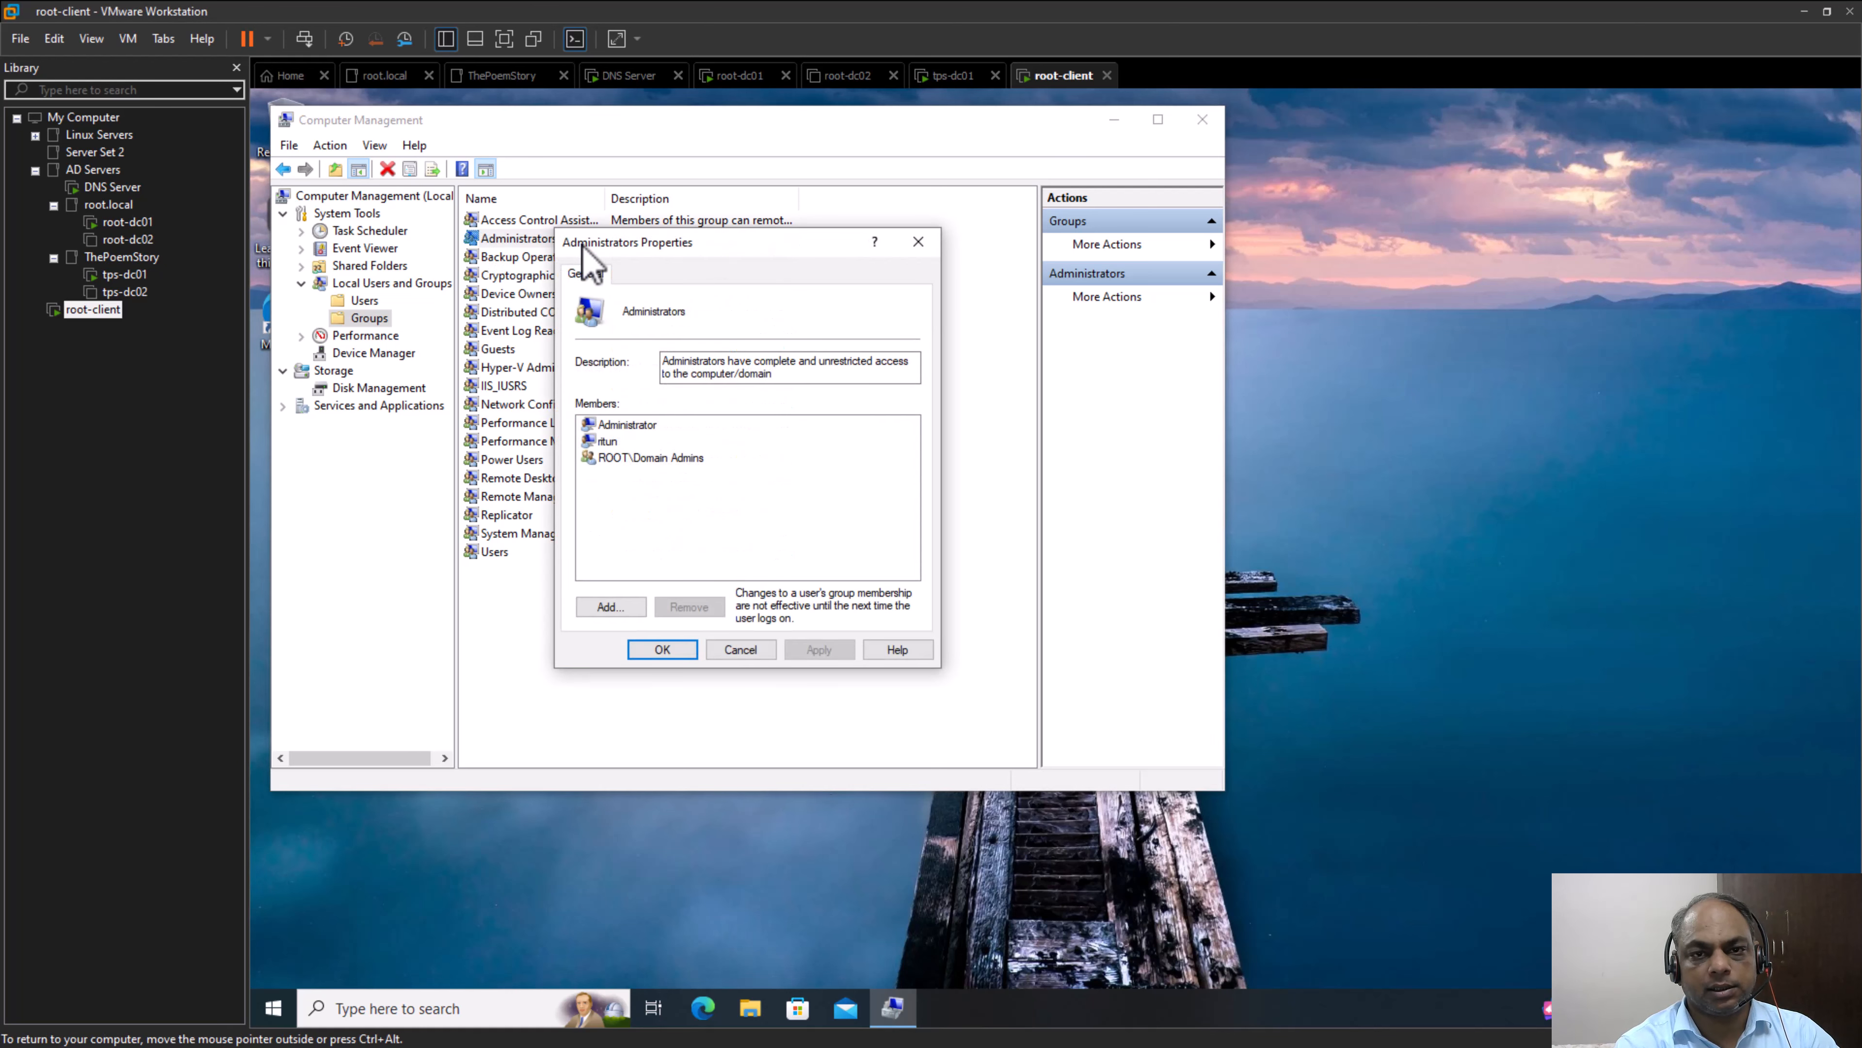
left_click(624, 427)
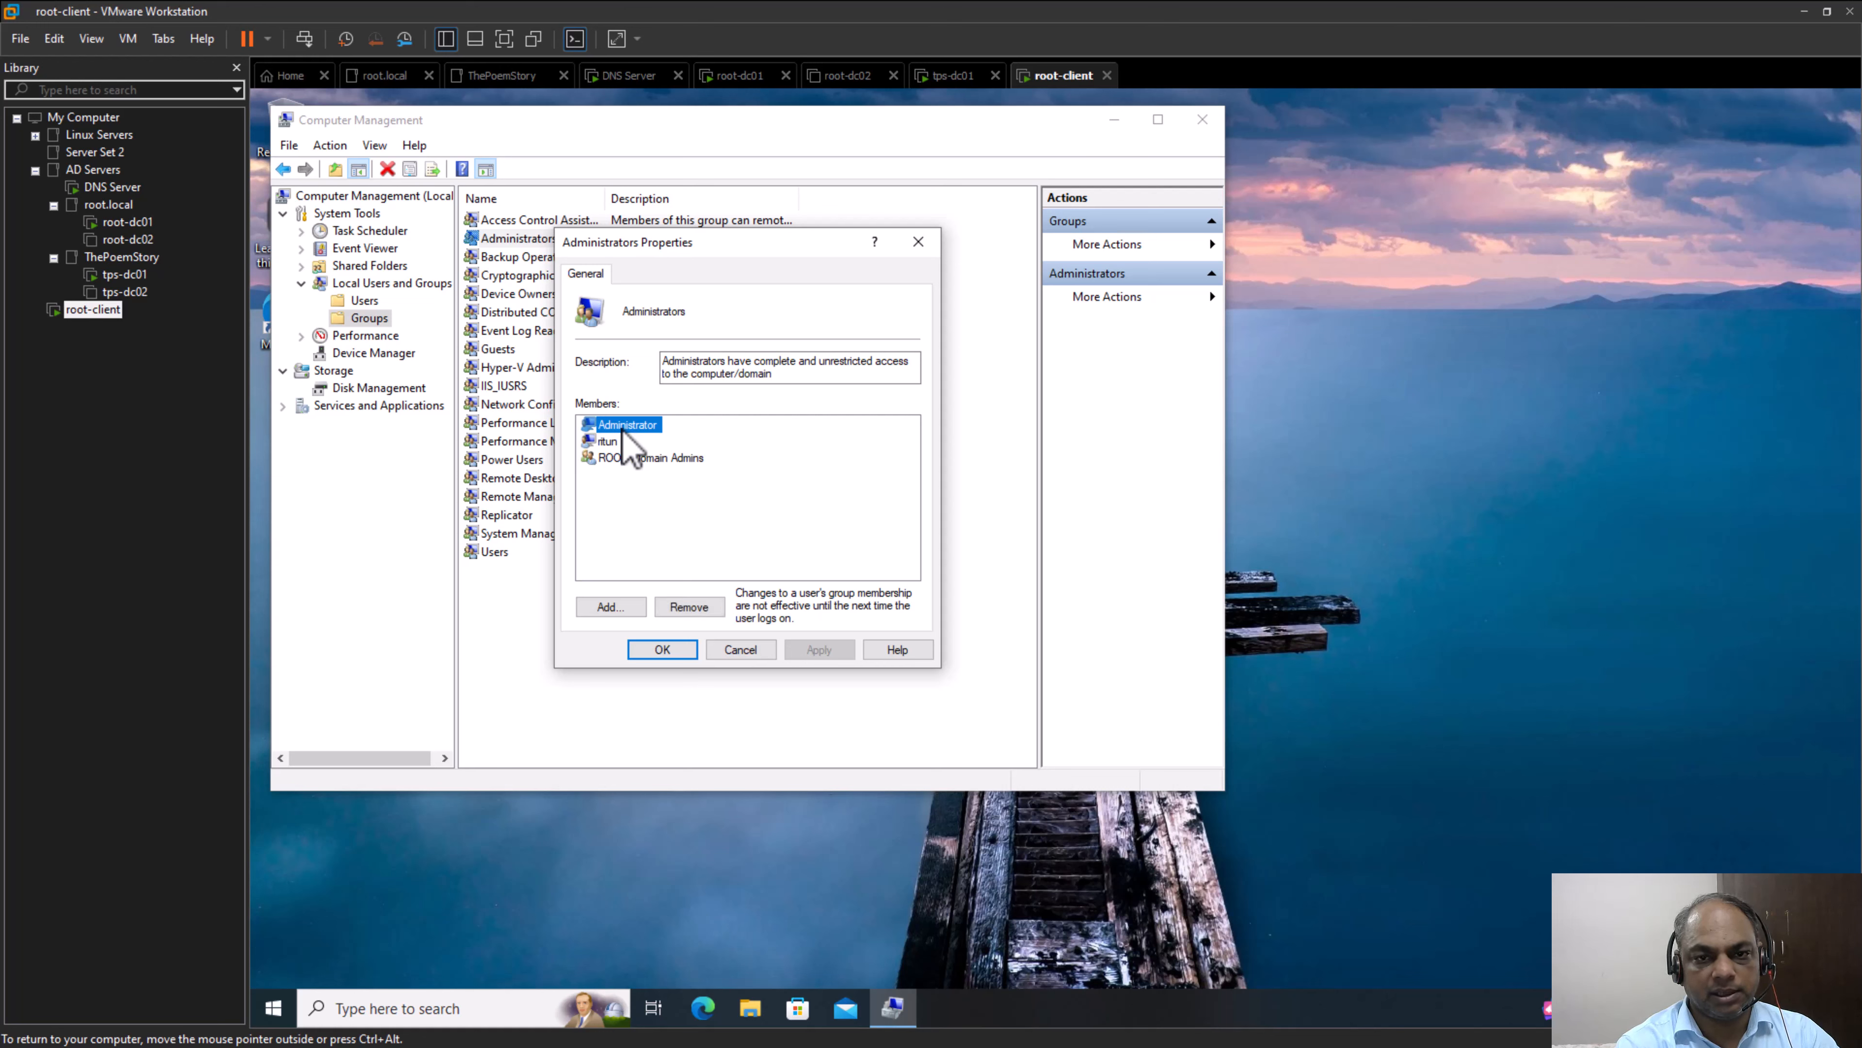
left_click(604, 442)
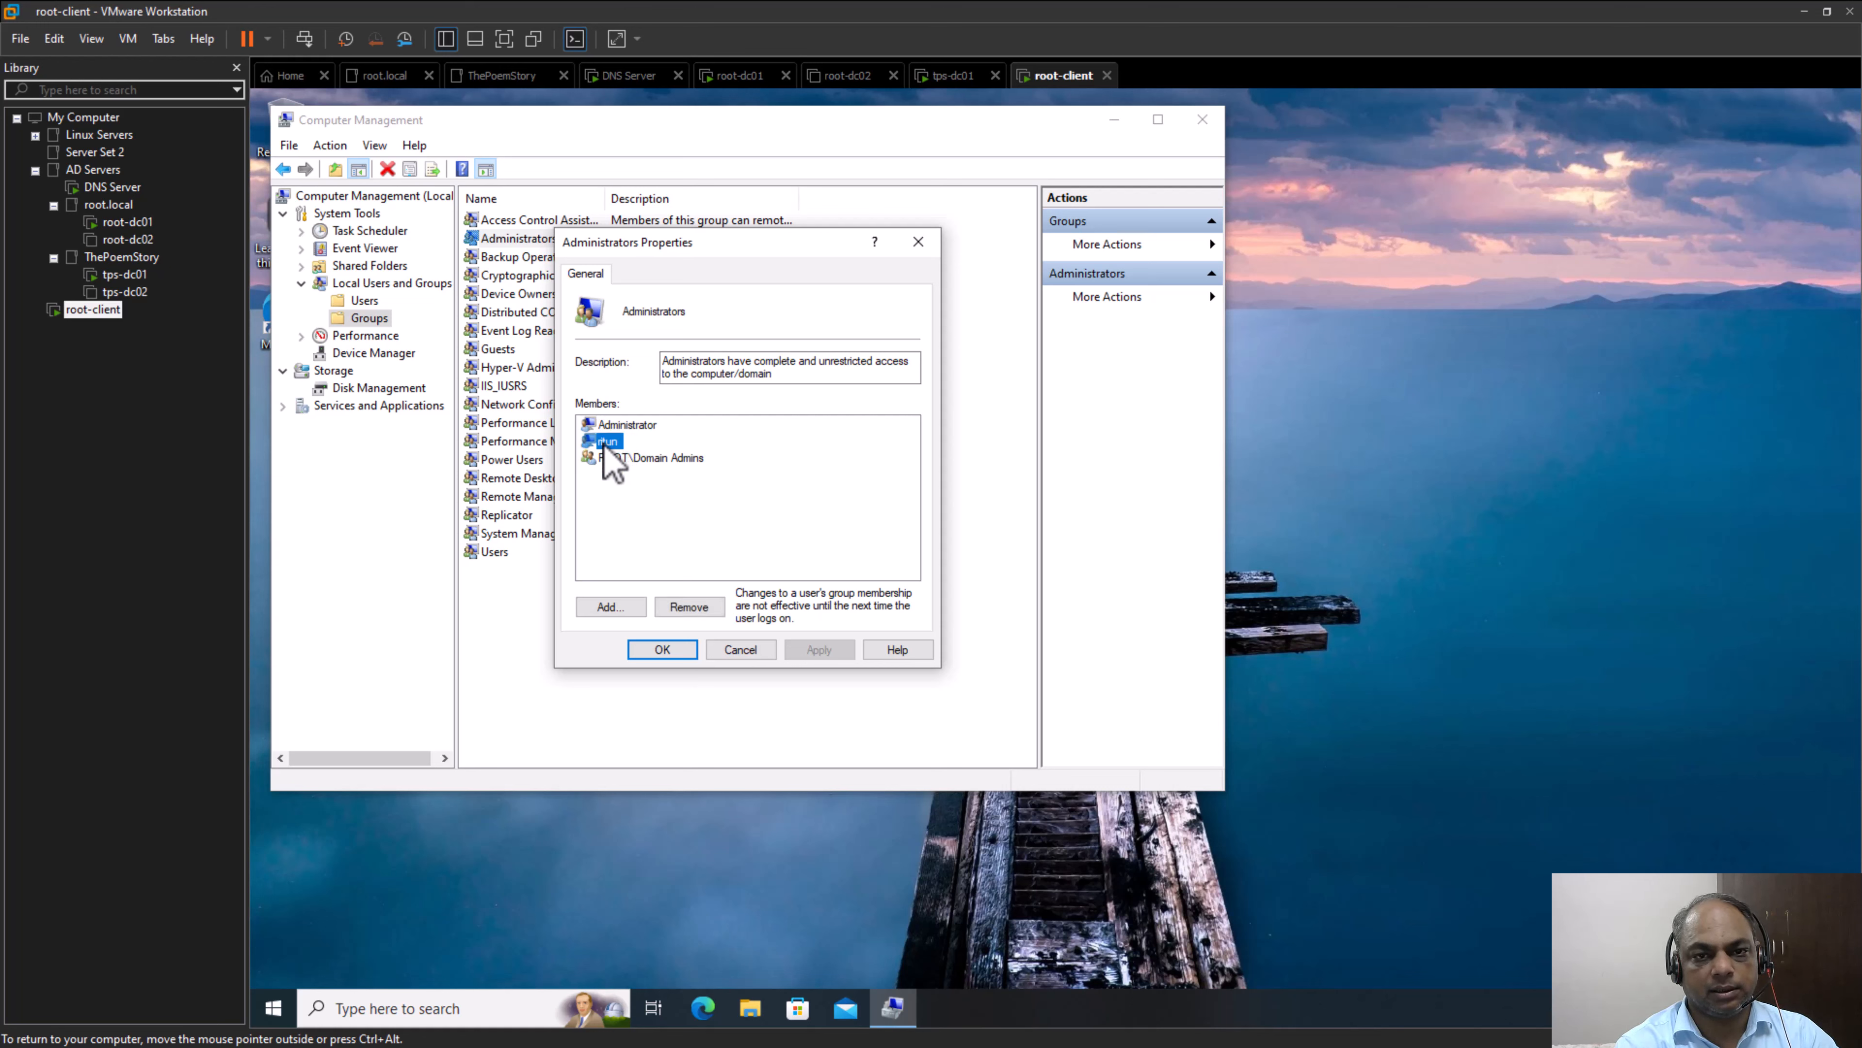
left_click(659, 458)
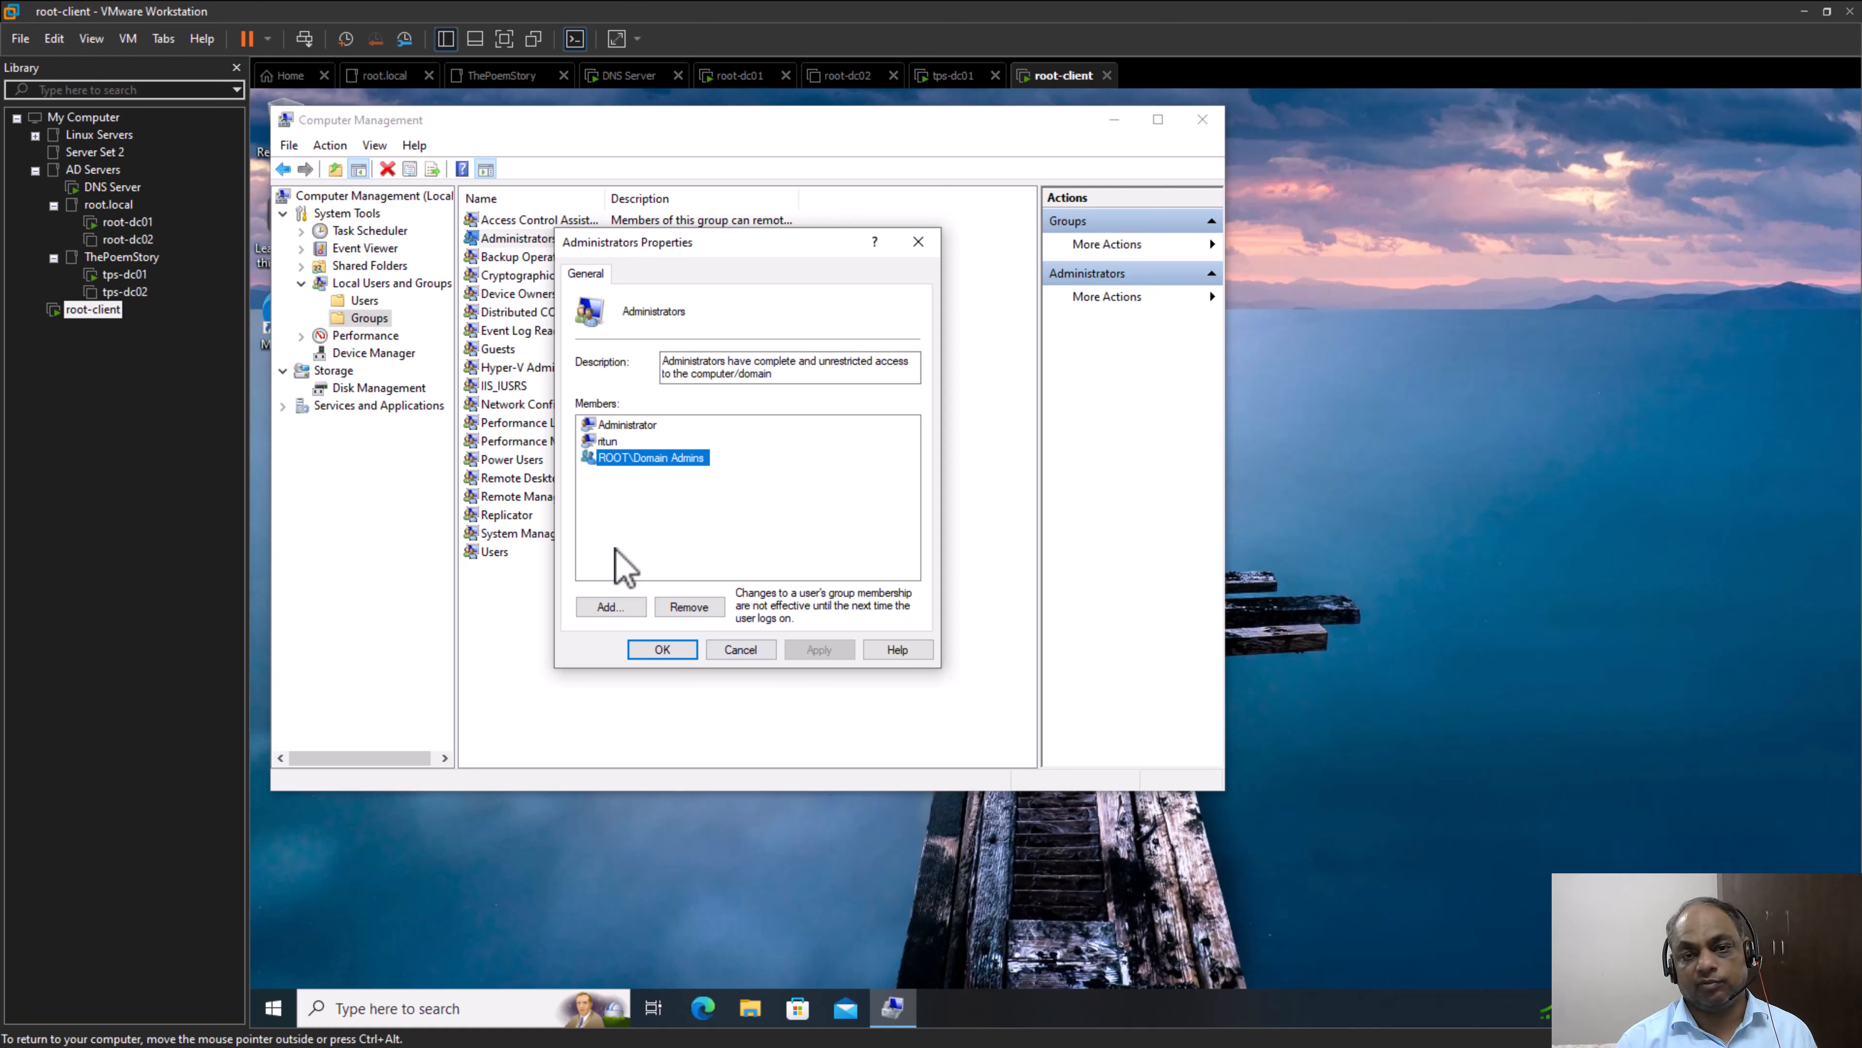
left_click(611, 605)
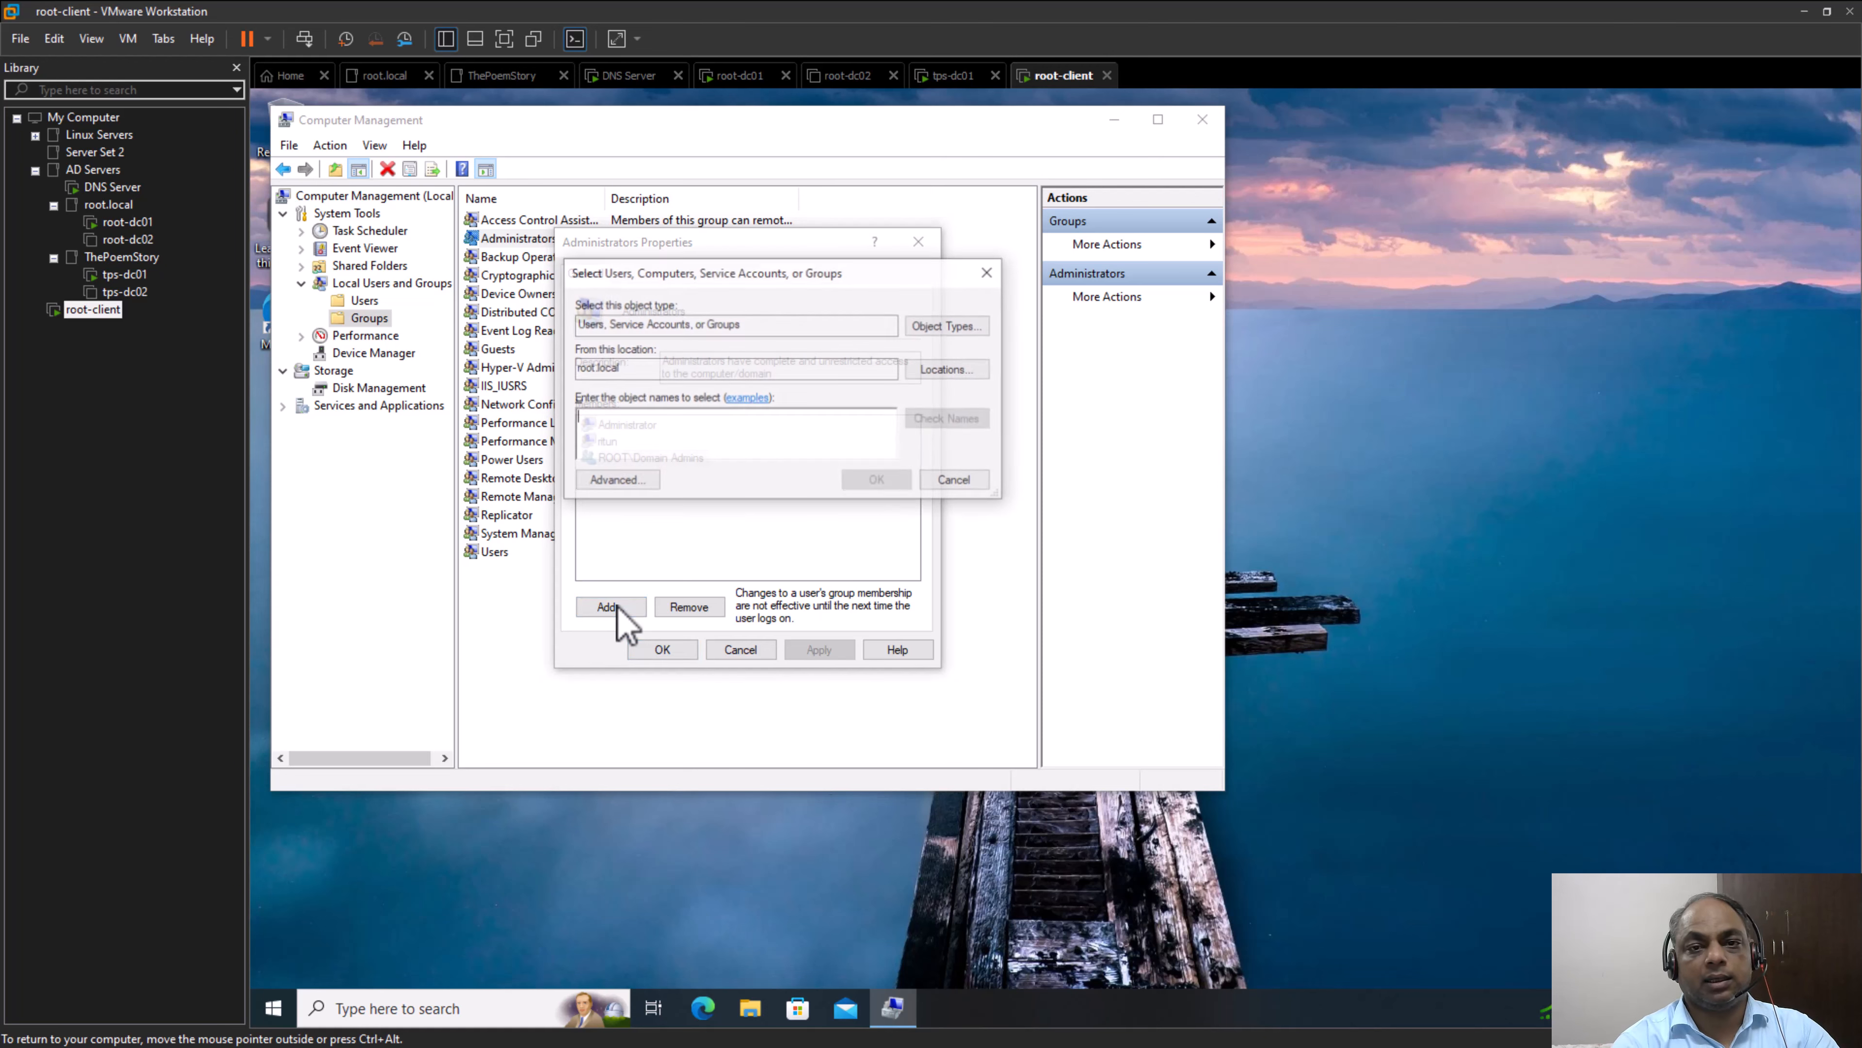
left_click(957, 482)
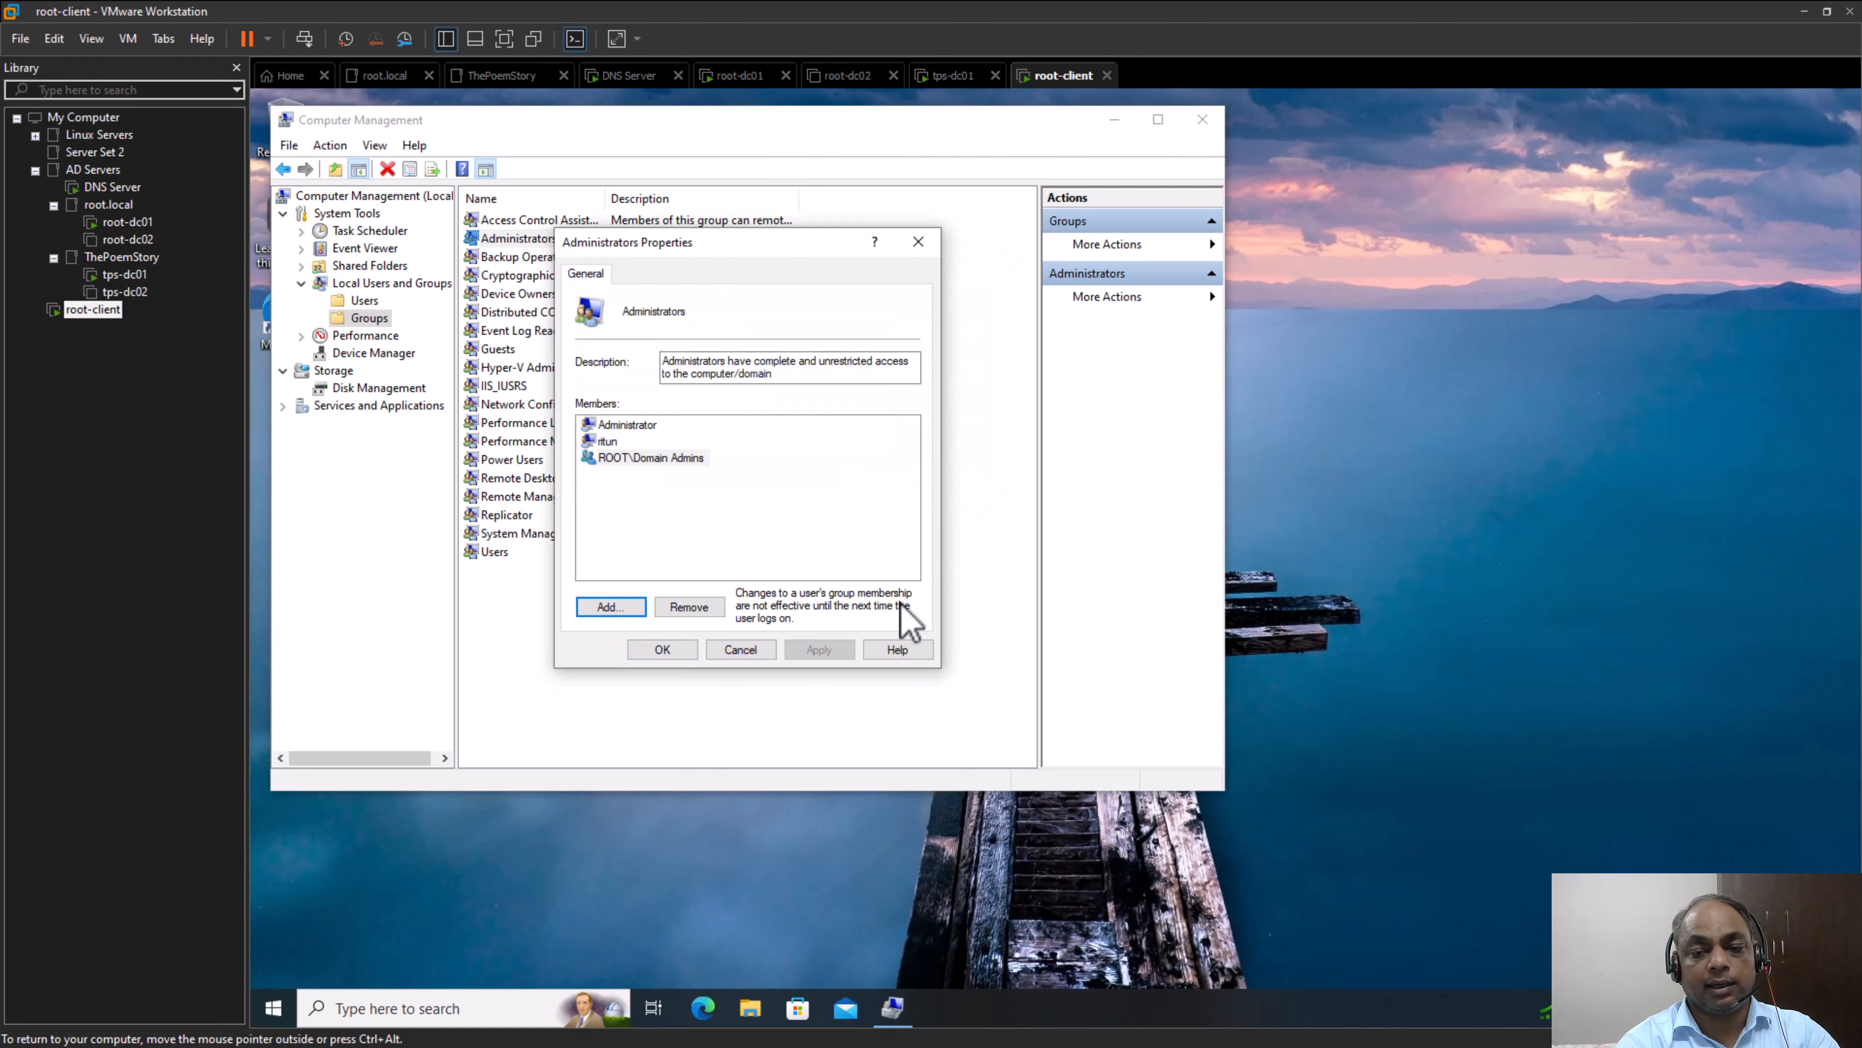
left_click(756, 655)
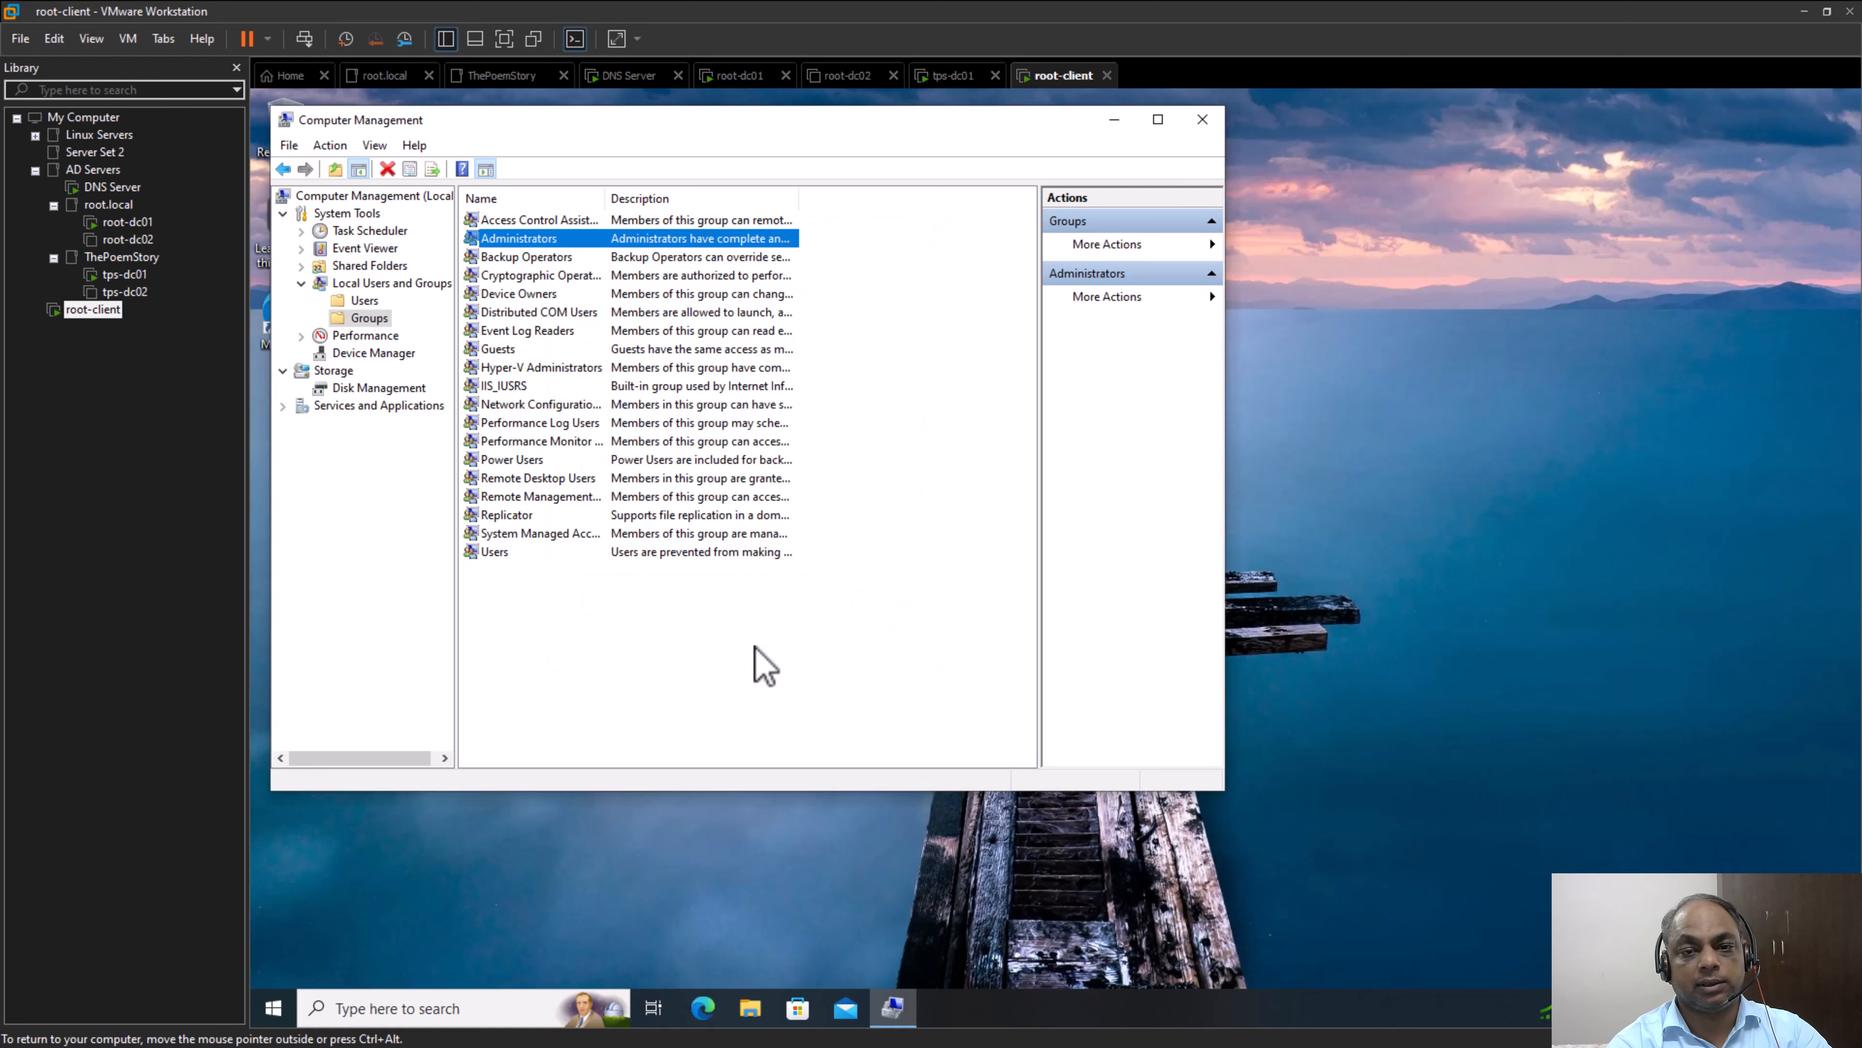
Sign out of root-client and choose to sign in as another user
left_click(304, 38)
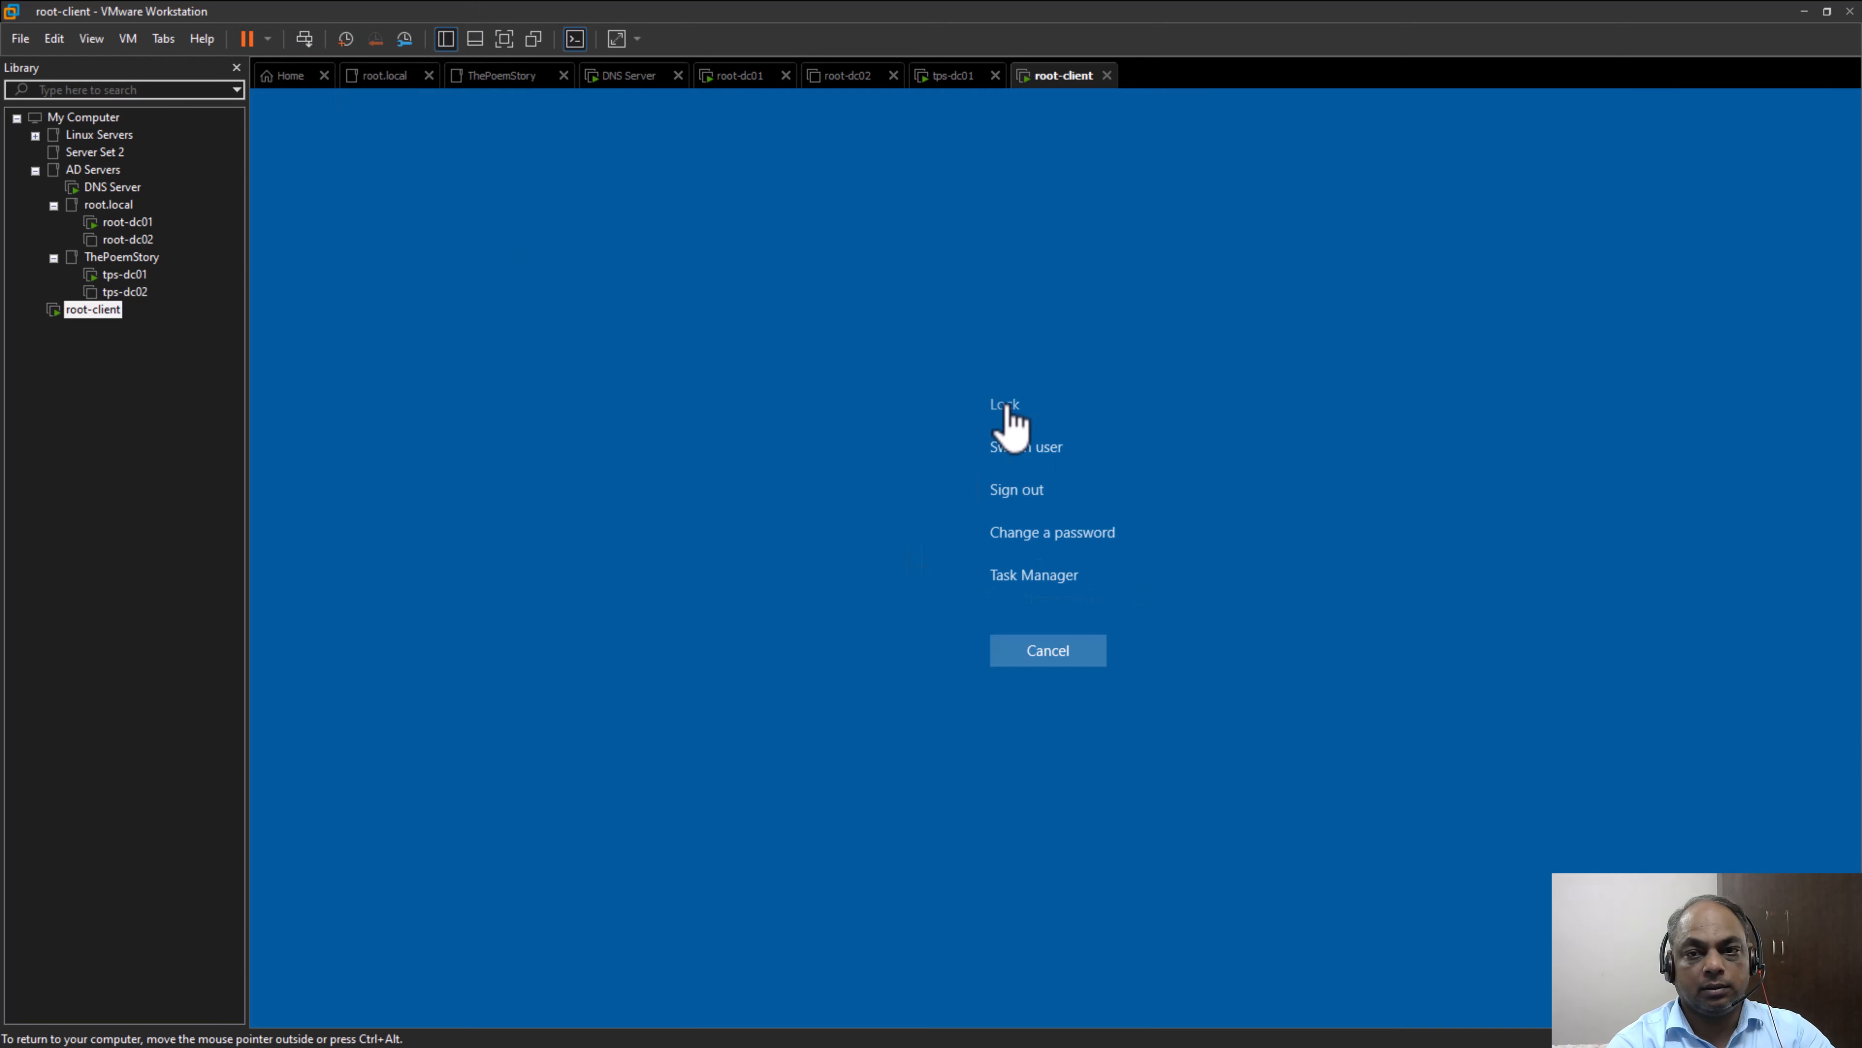
left_click(1014, 489)
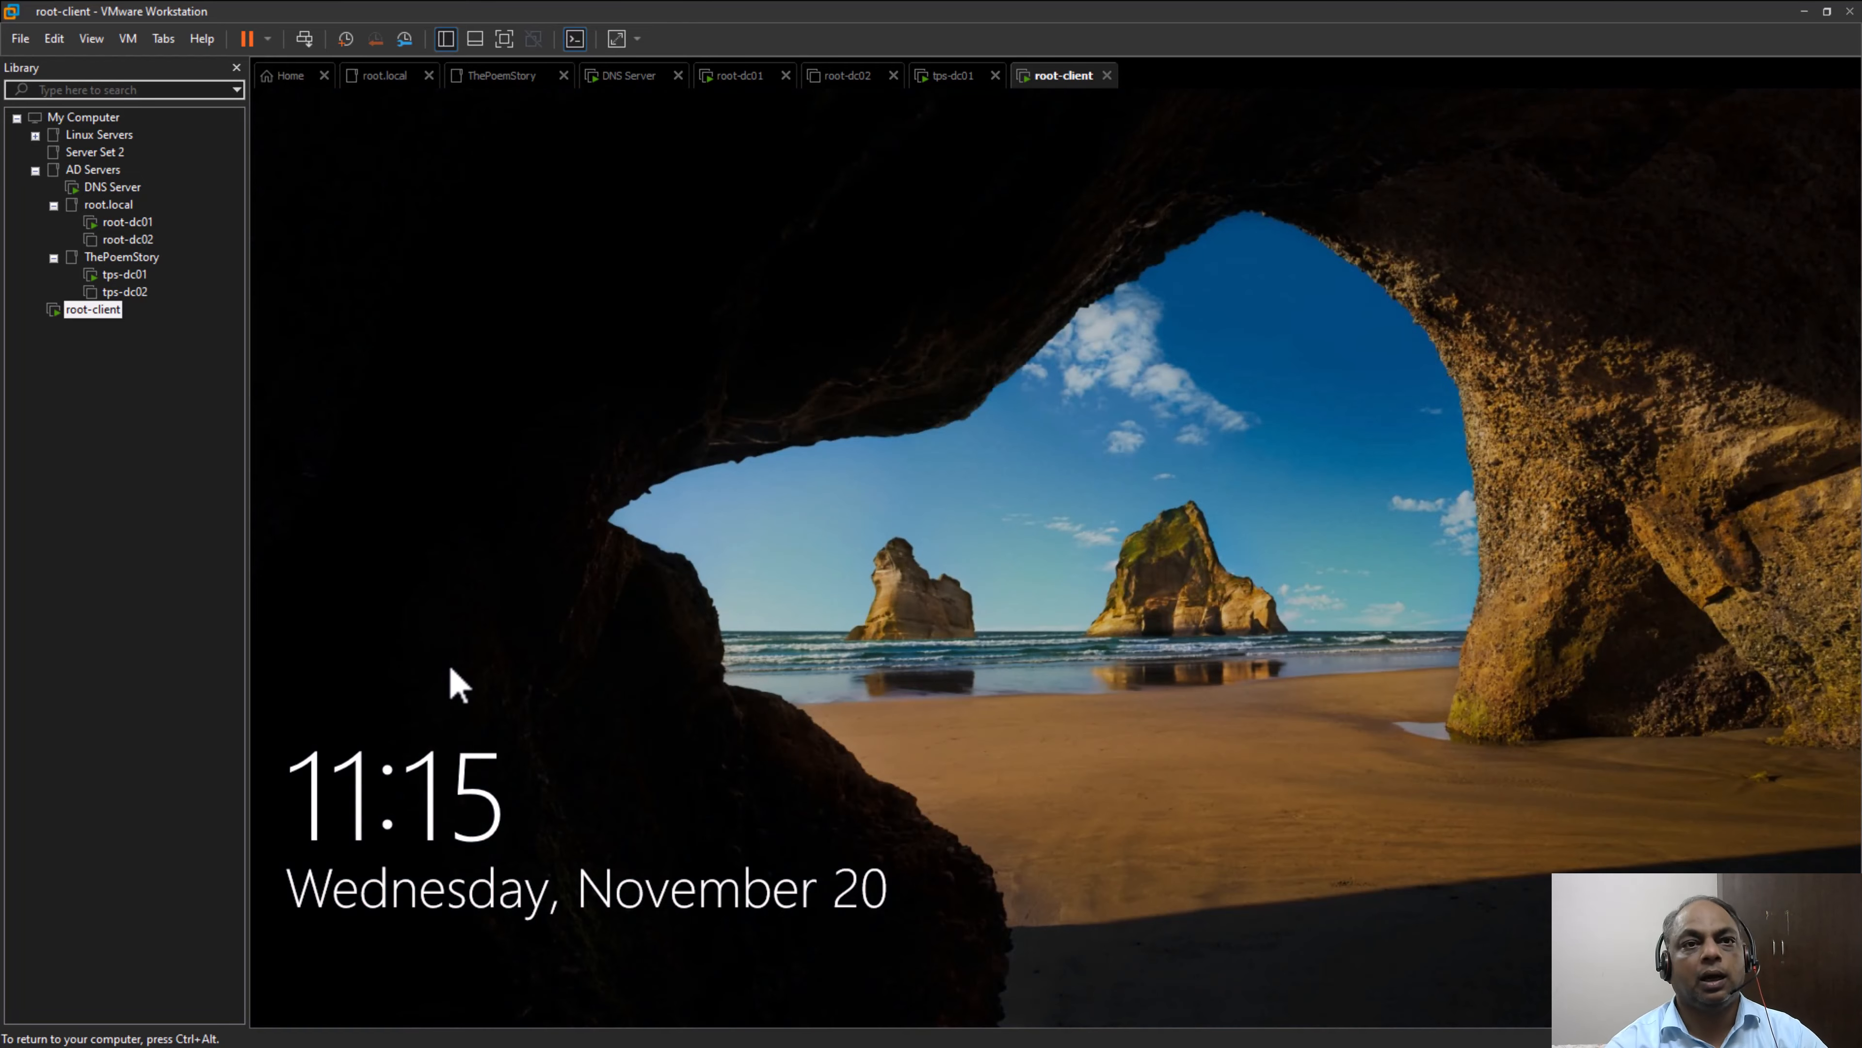
left_click(306, 42)
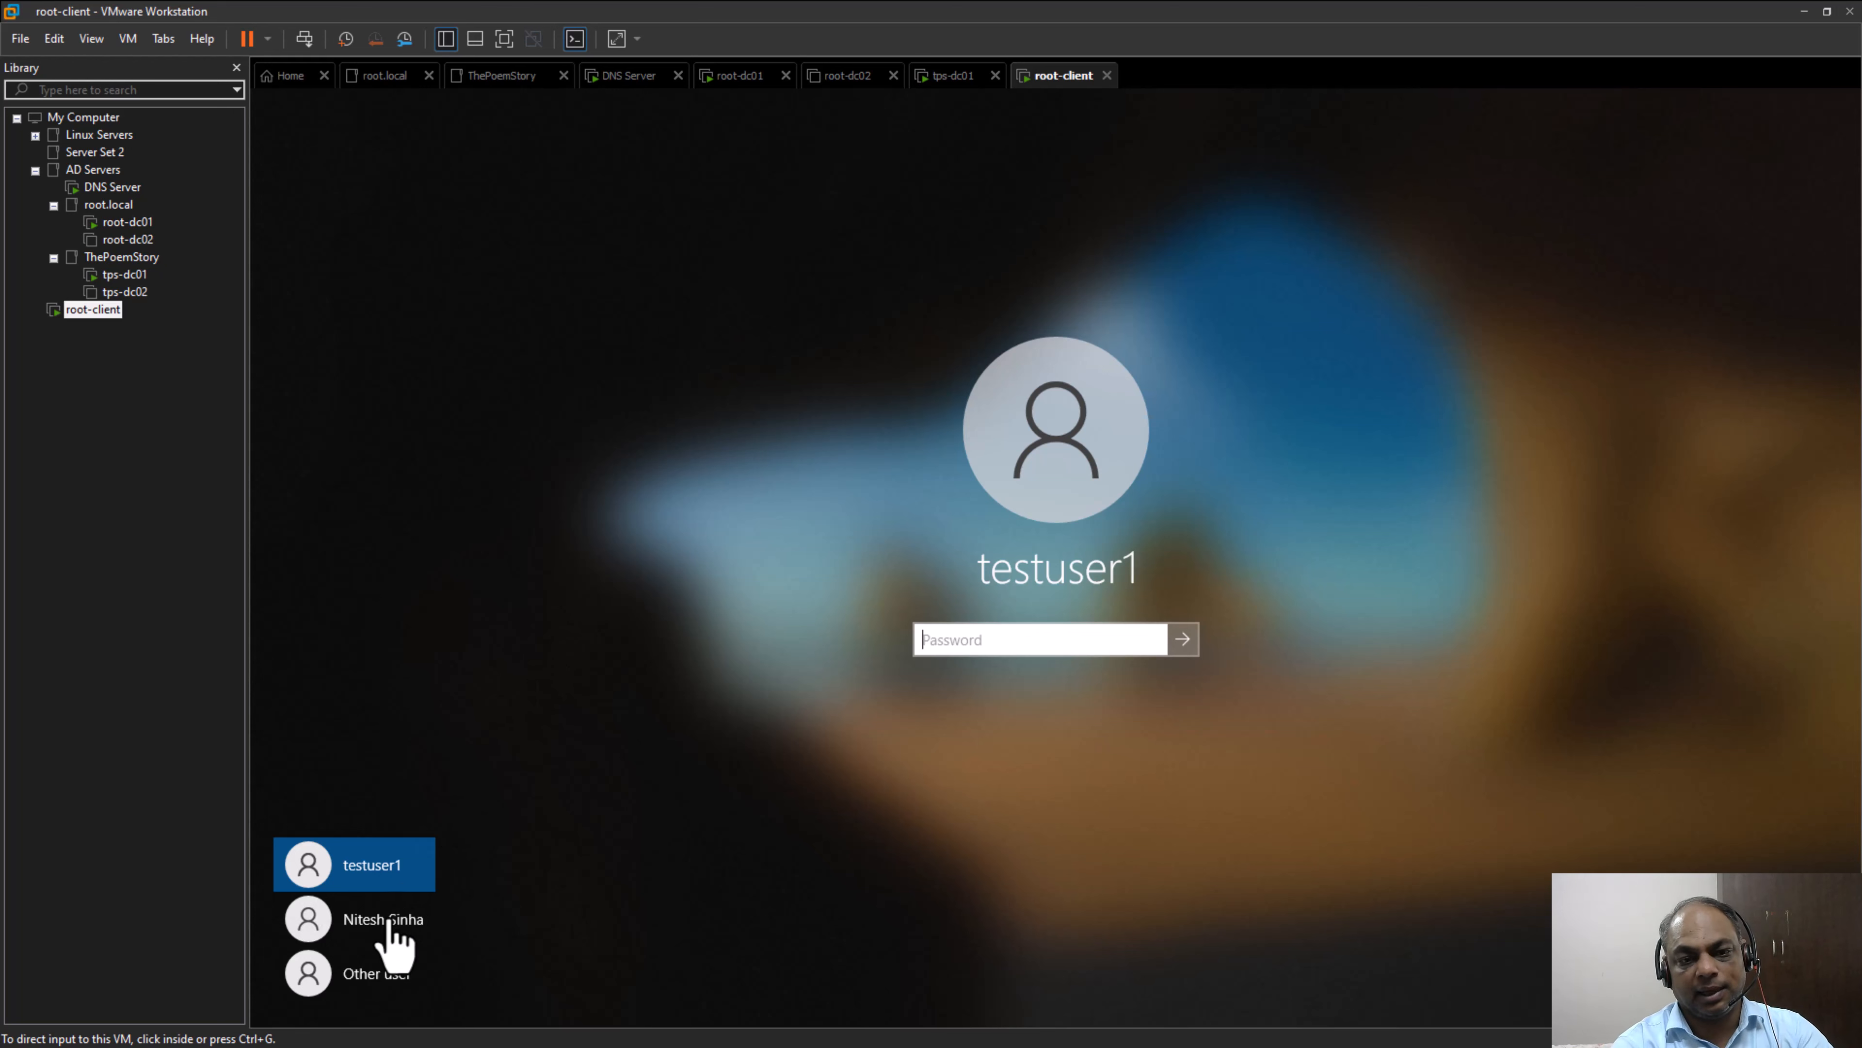
left_click(386, 980)
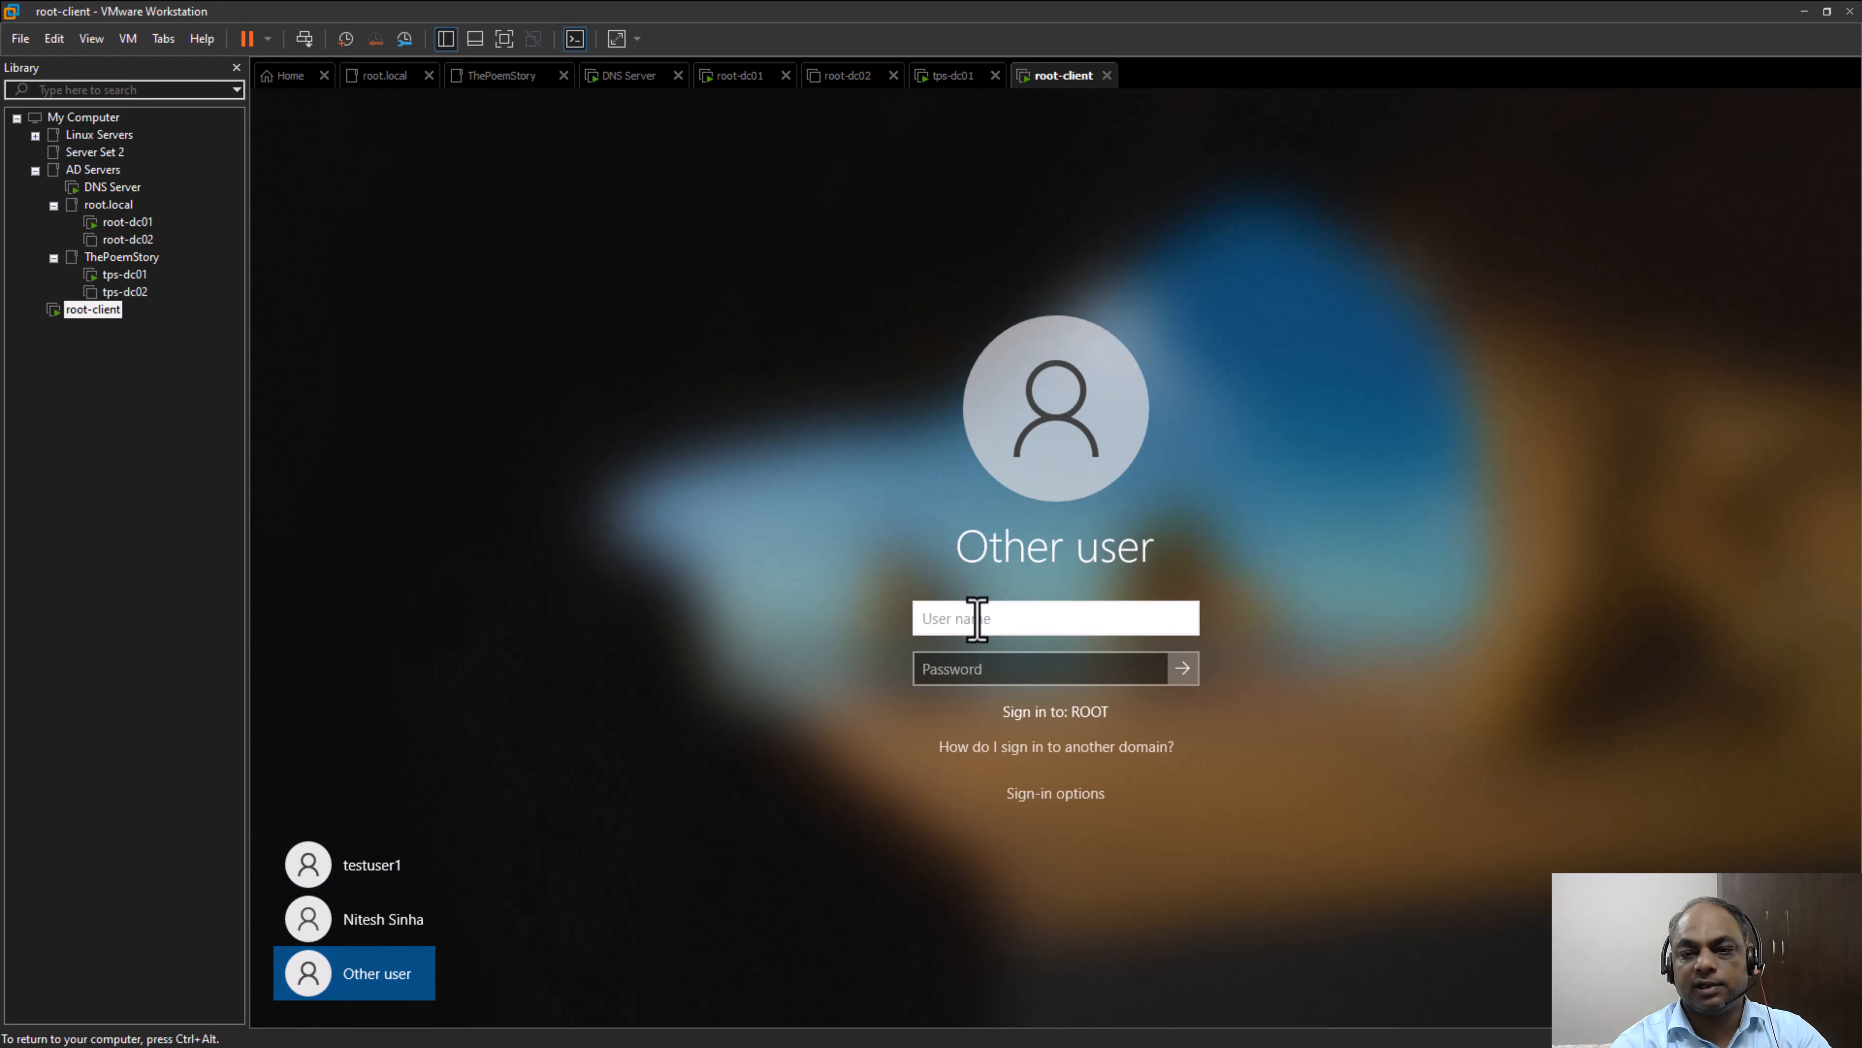
Try "Administrator" and ".\Administrator" as the user name to check the sign-in target, and clear the field
type("Admi")
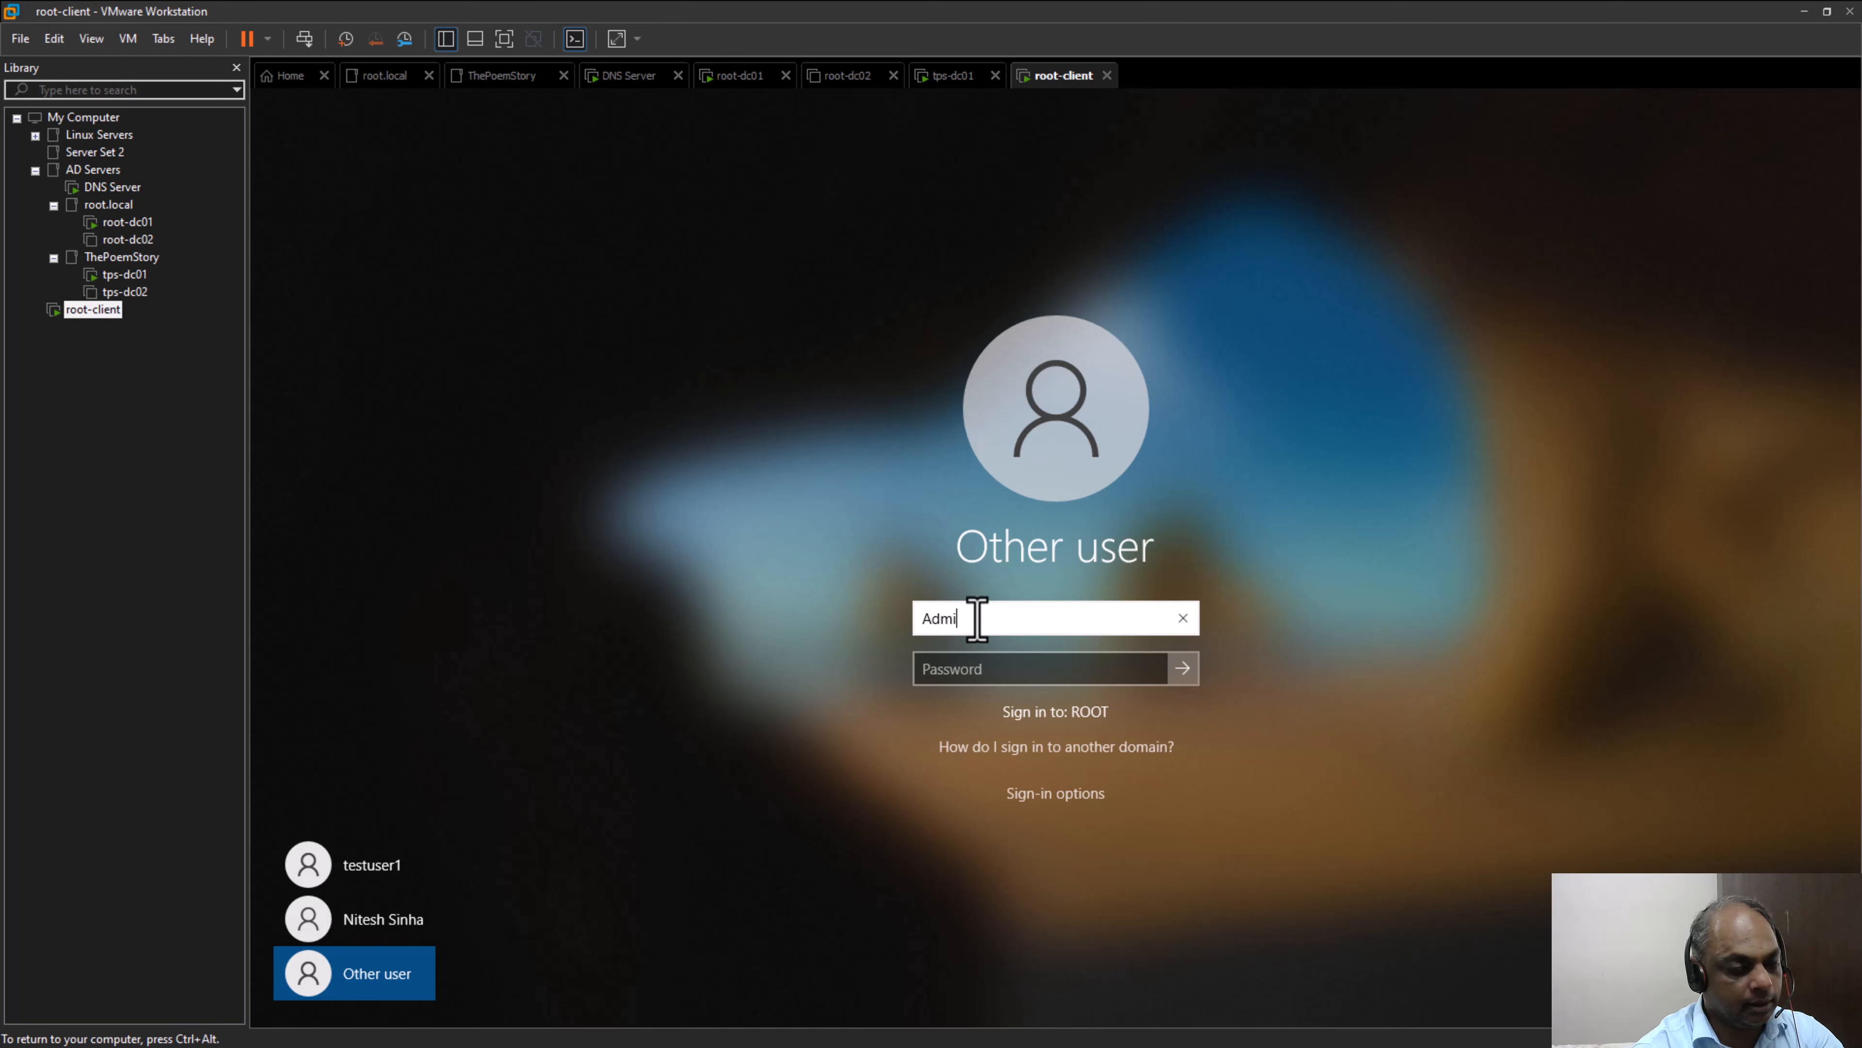
type("nistrator")
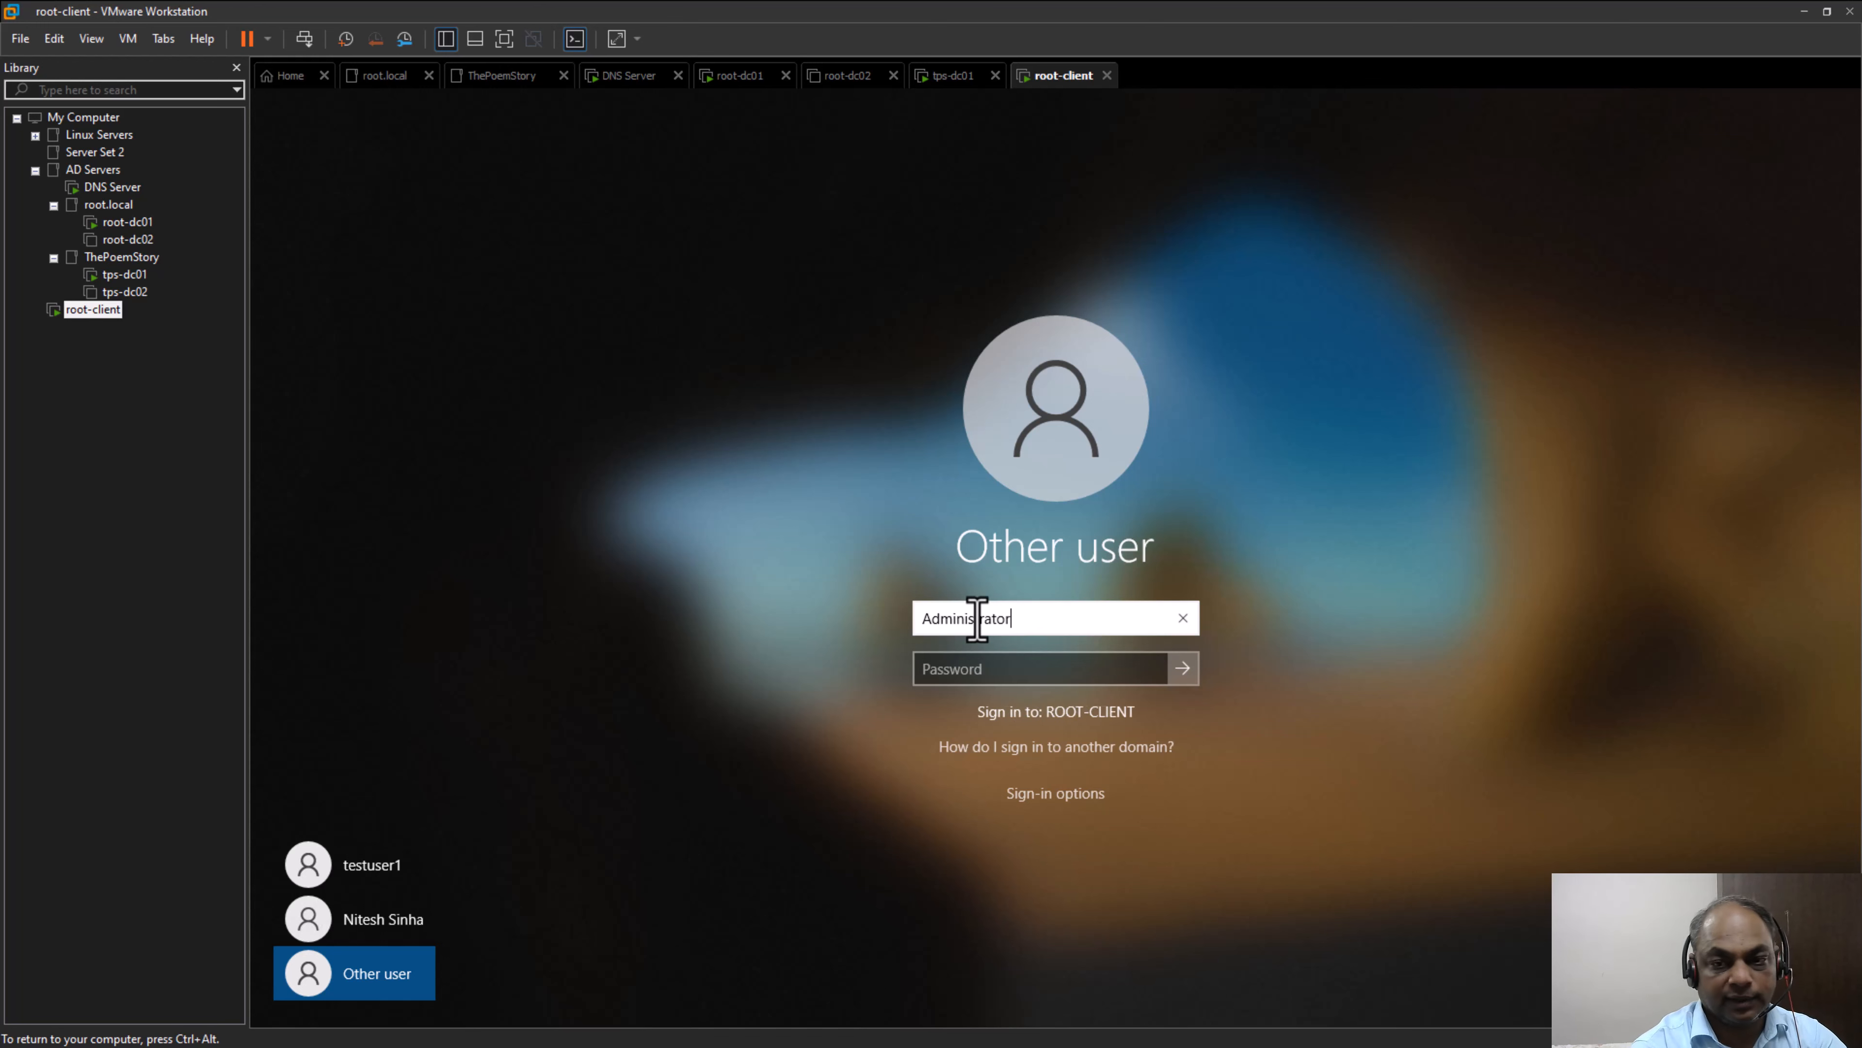
key("Tab")
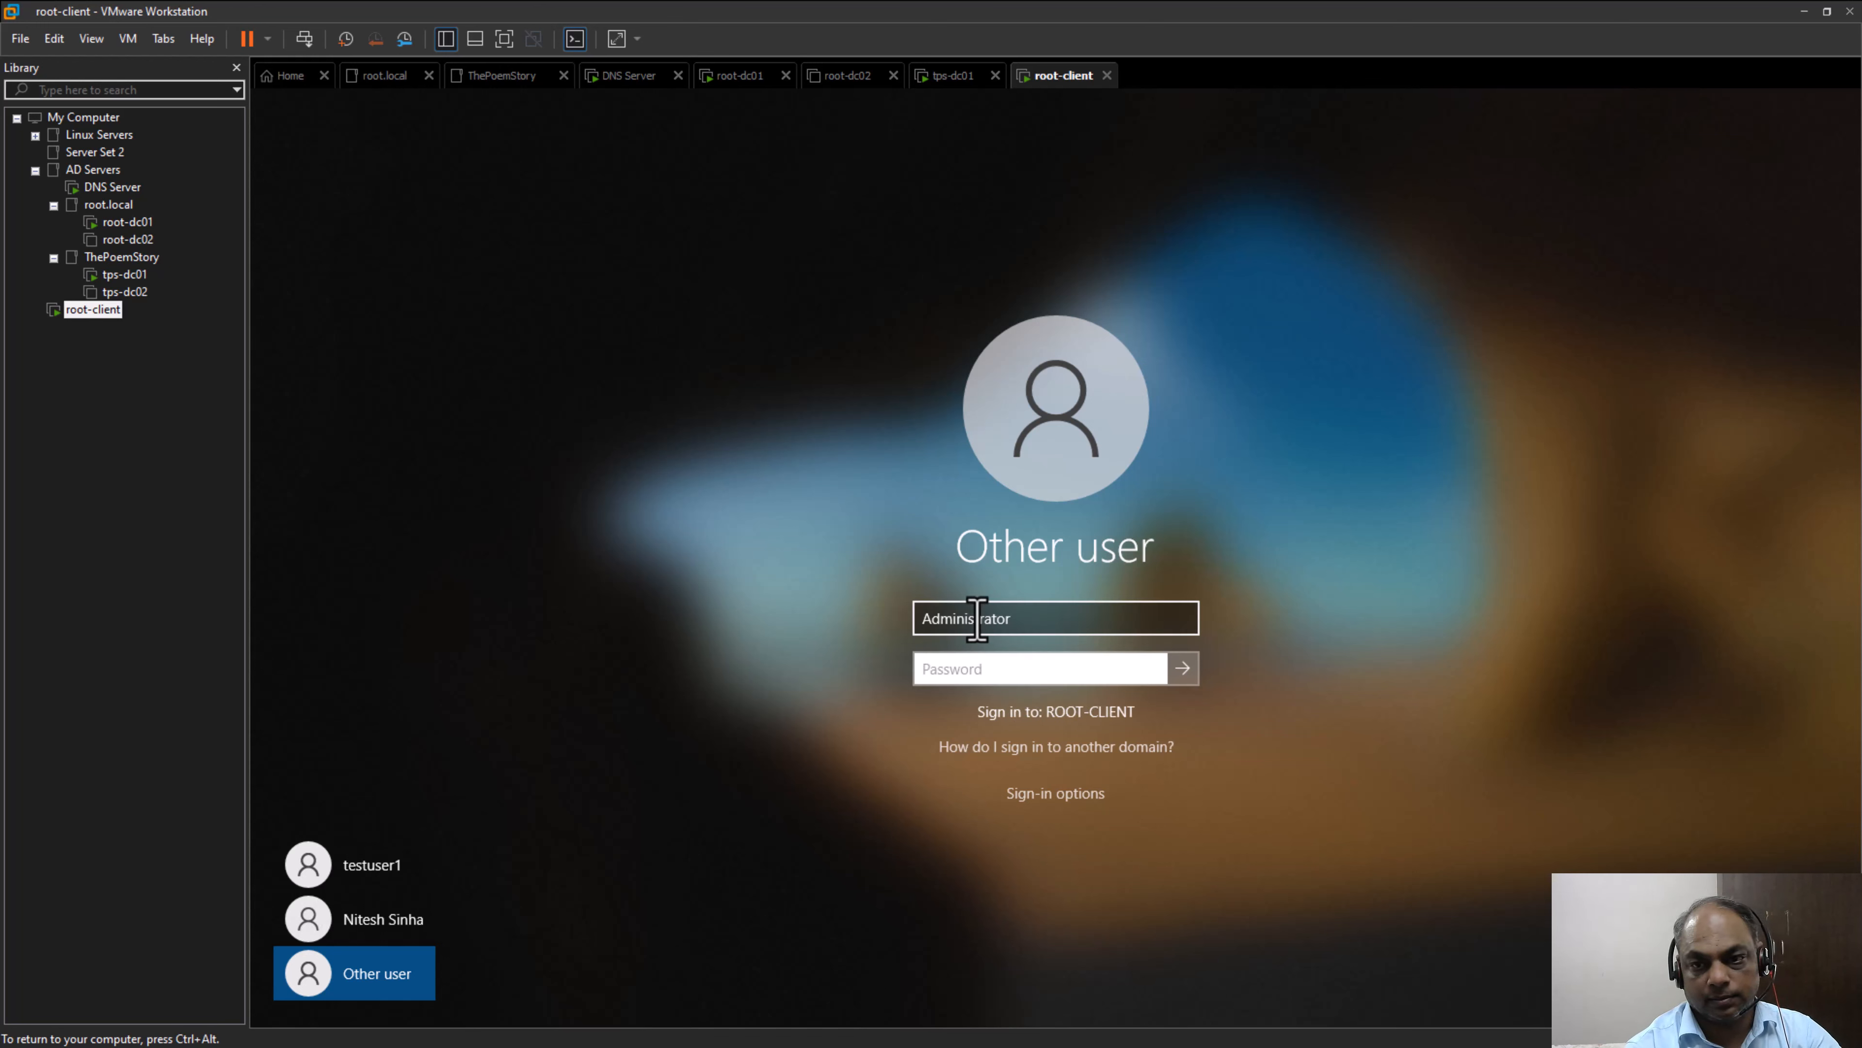
left_click(926, 623)
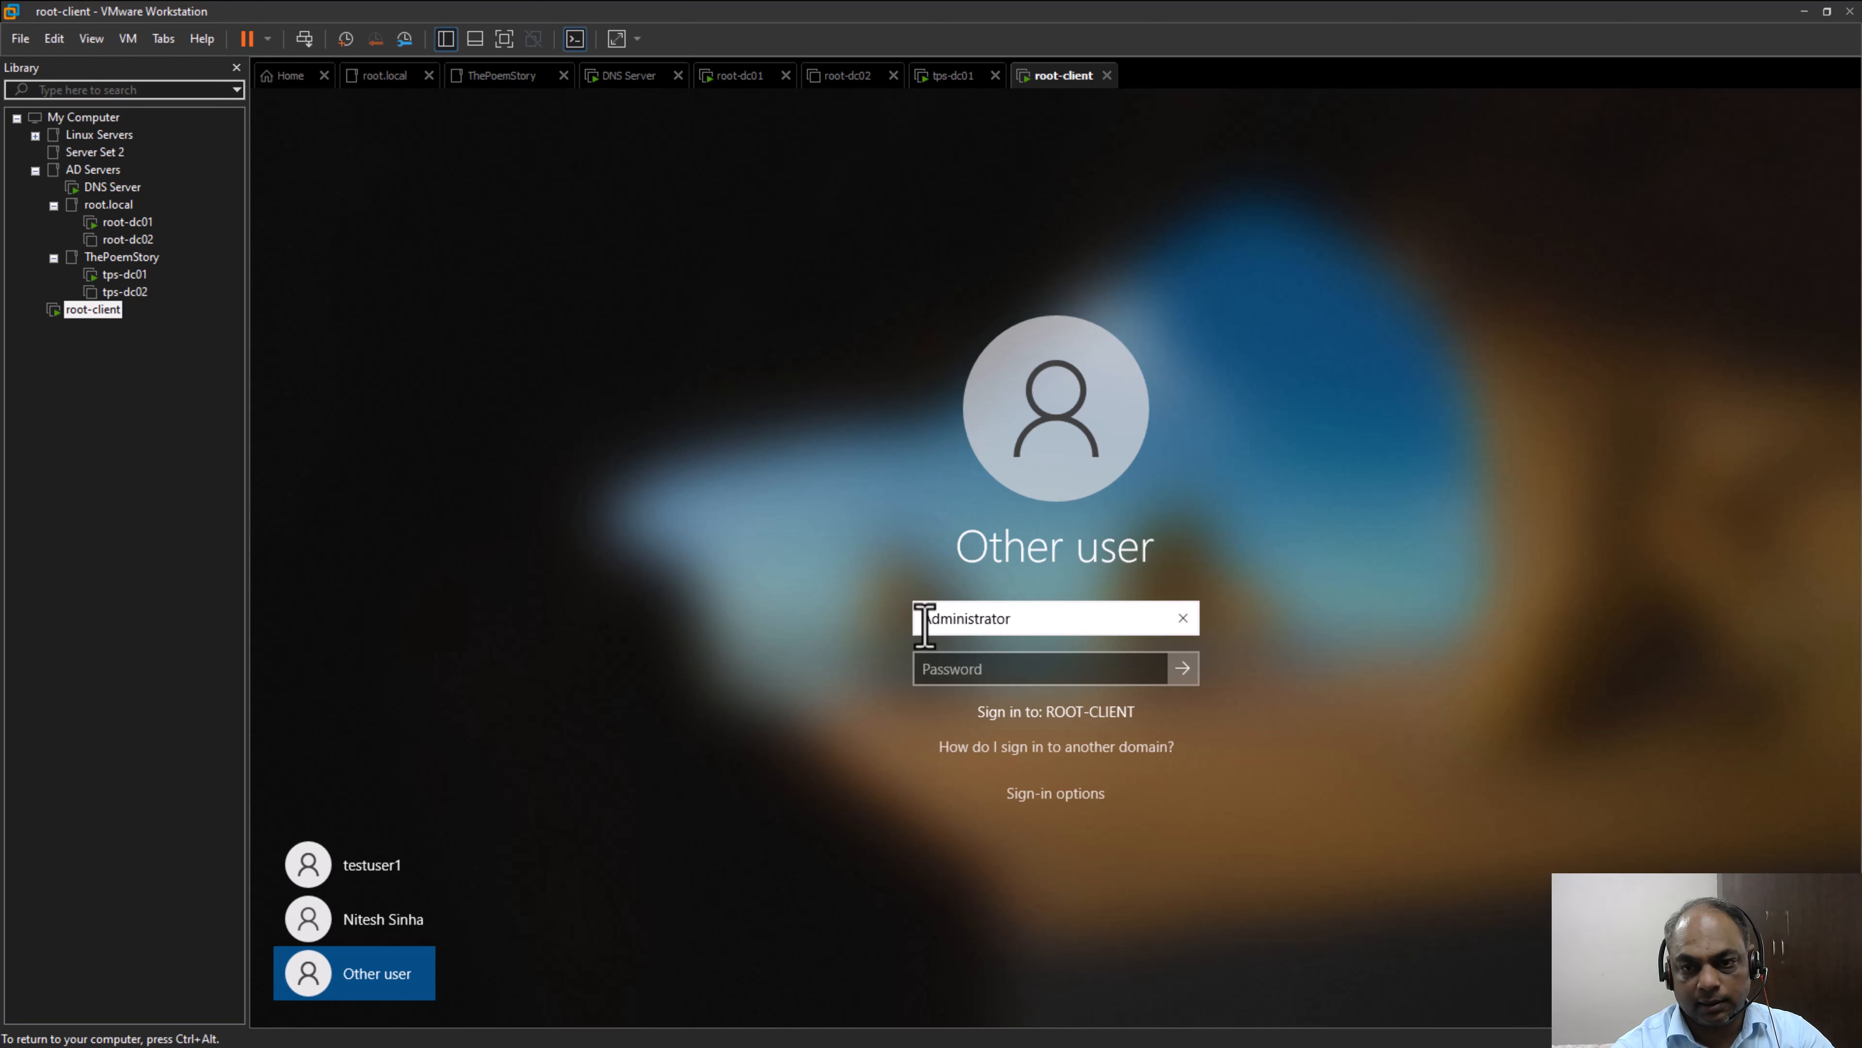
type(".\\")
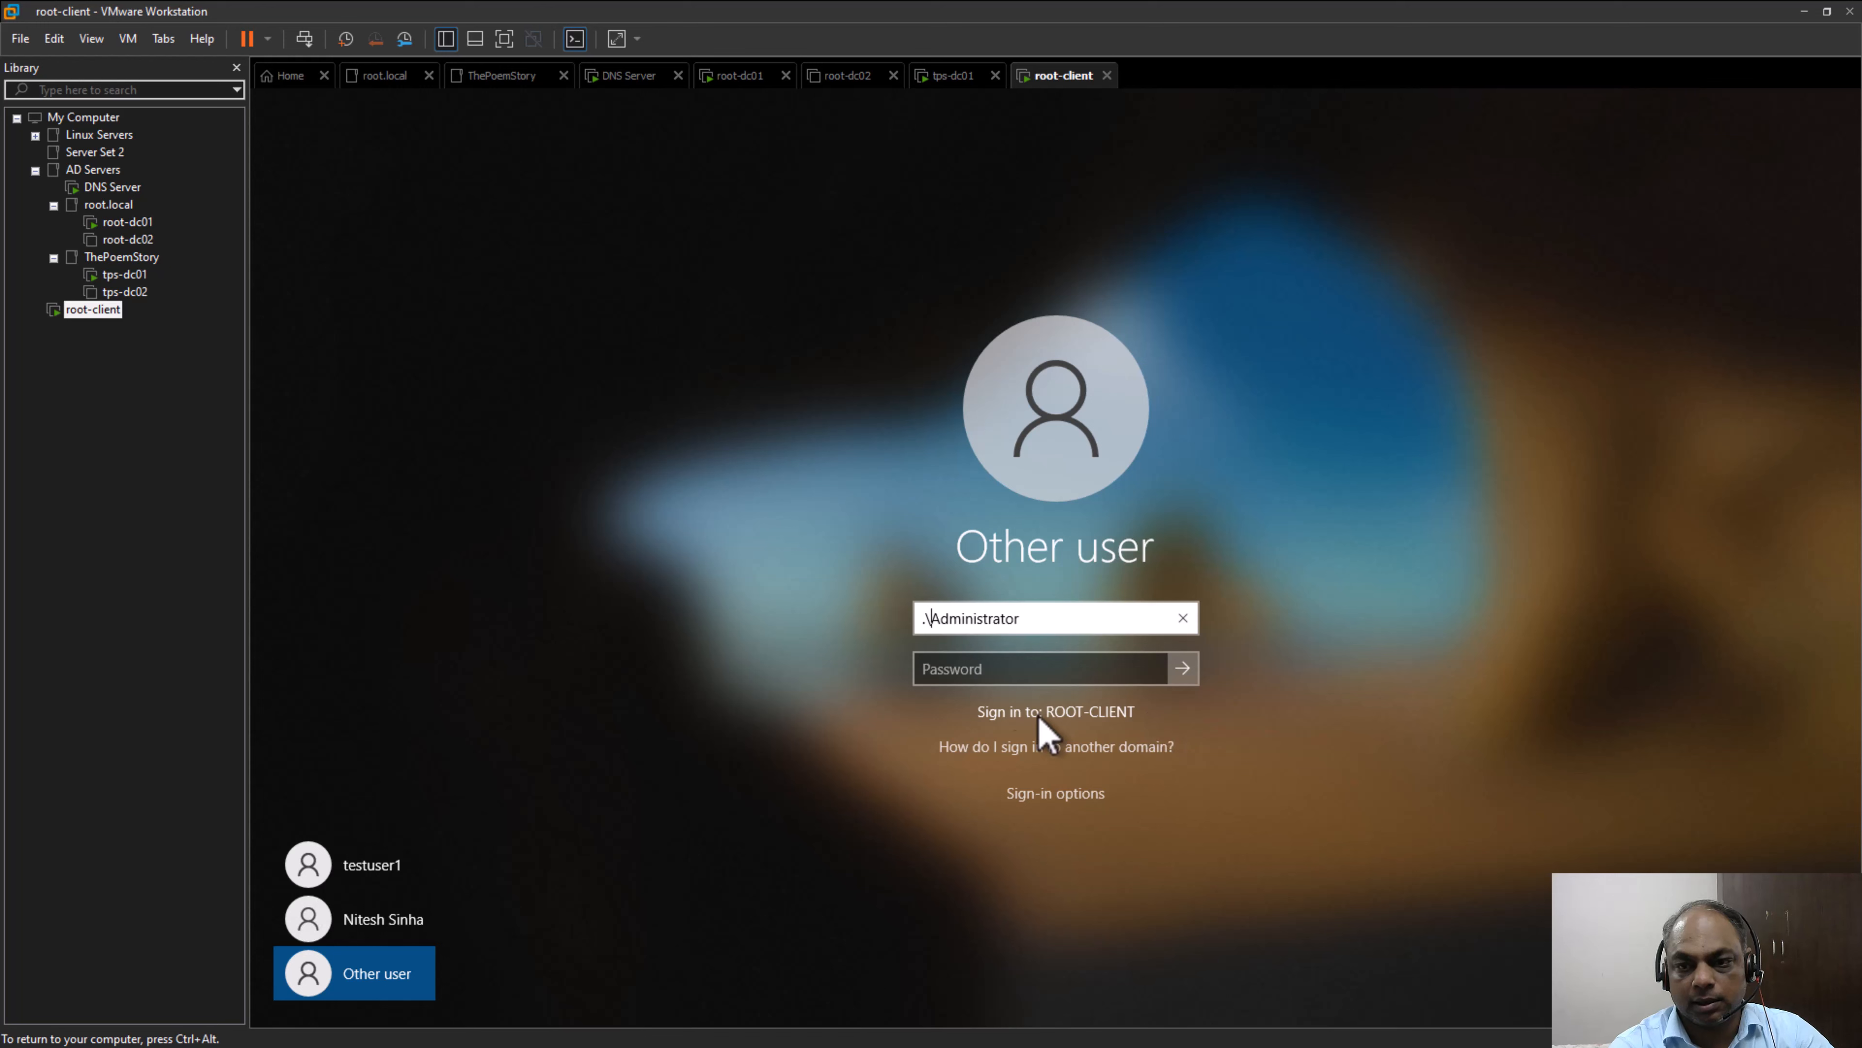
key("BackSpace")
key("BackSpace")
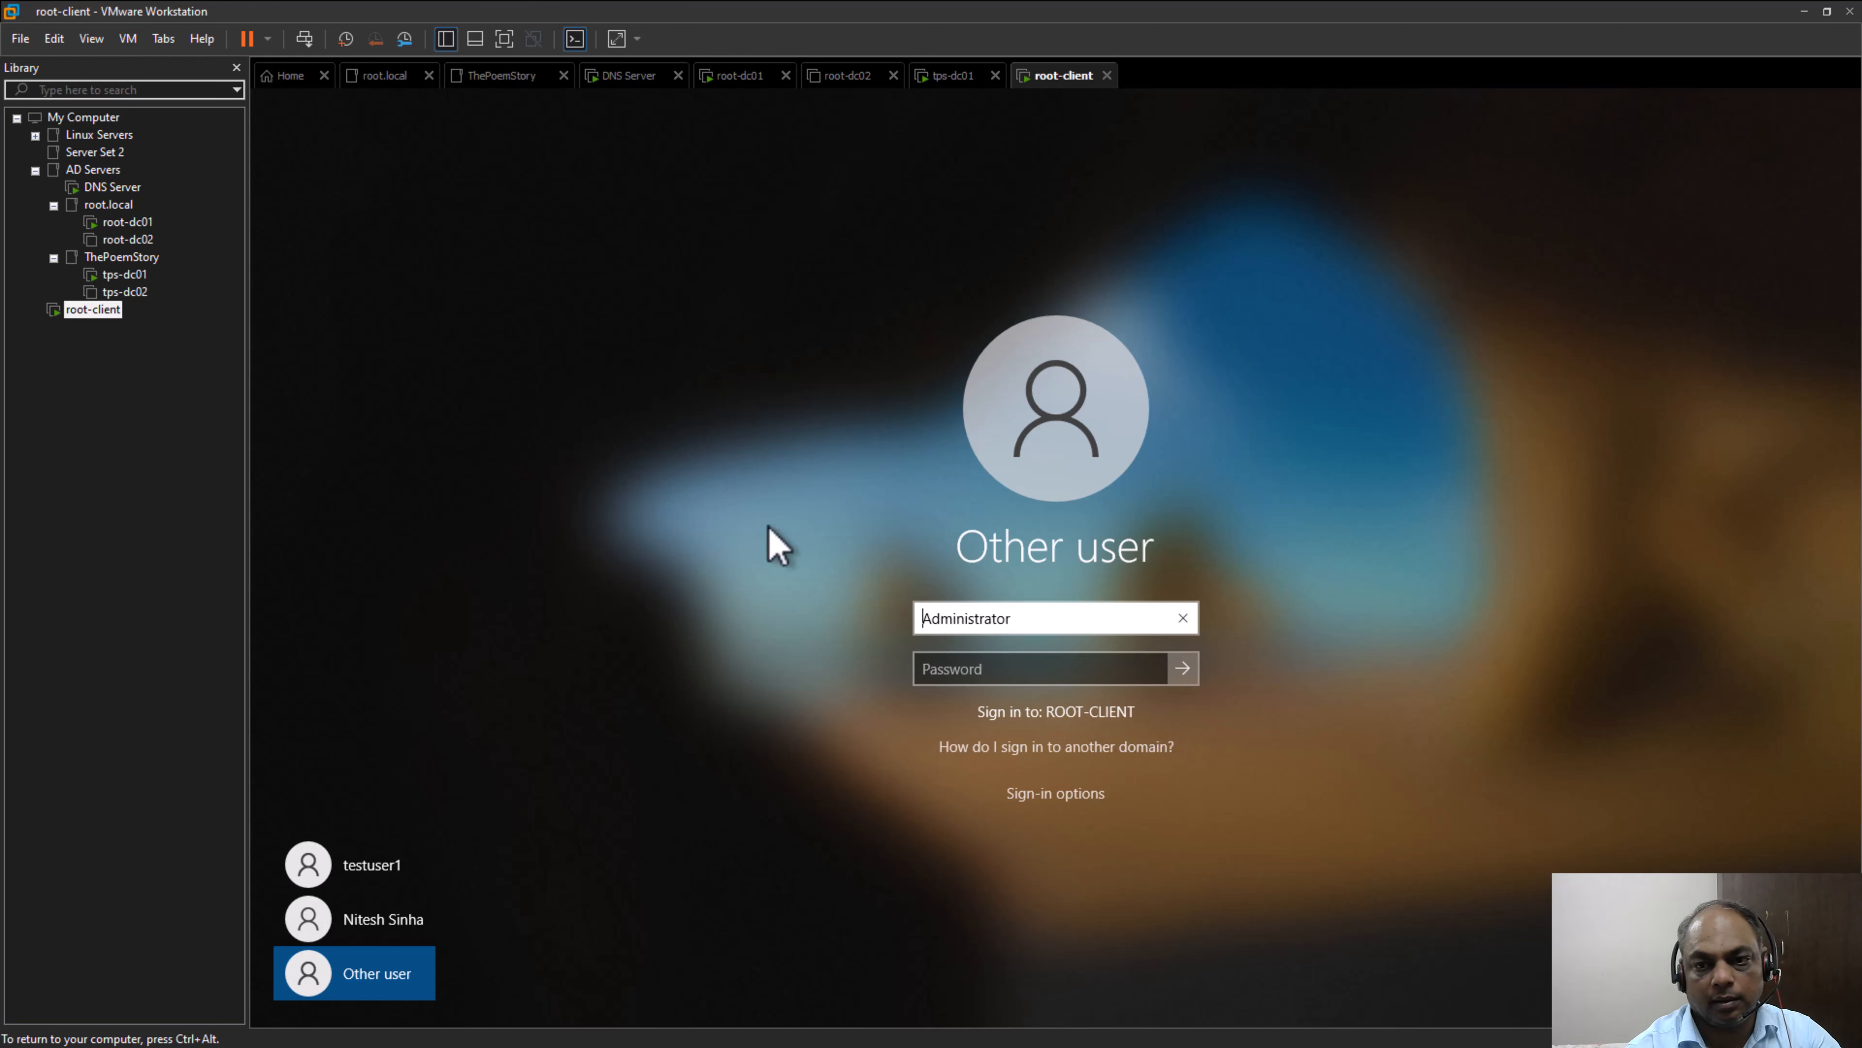
double_click(990, 619)
key("BackSpace")
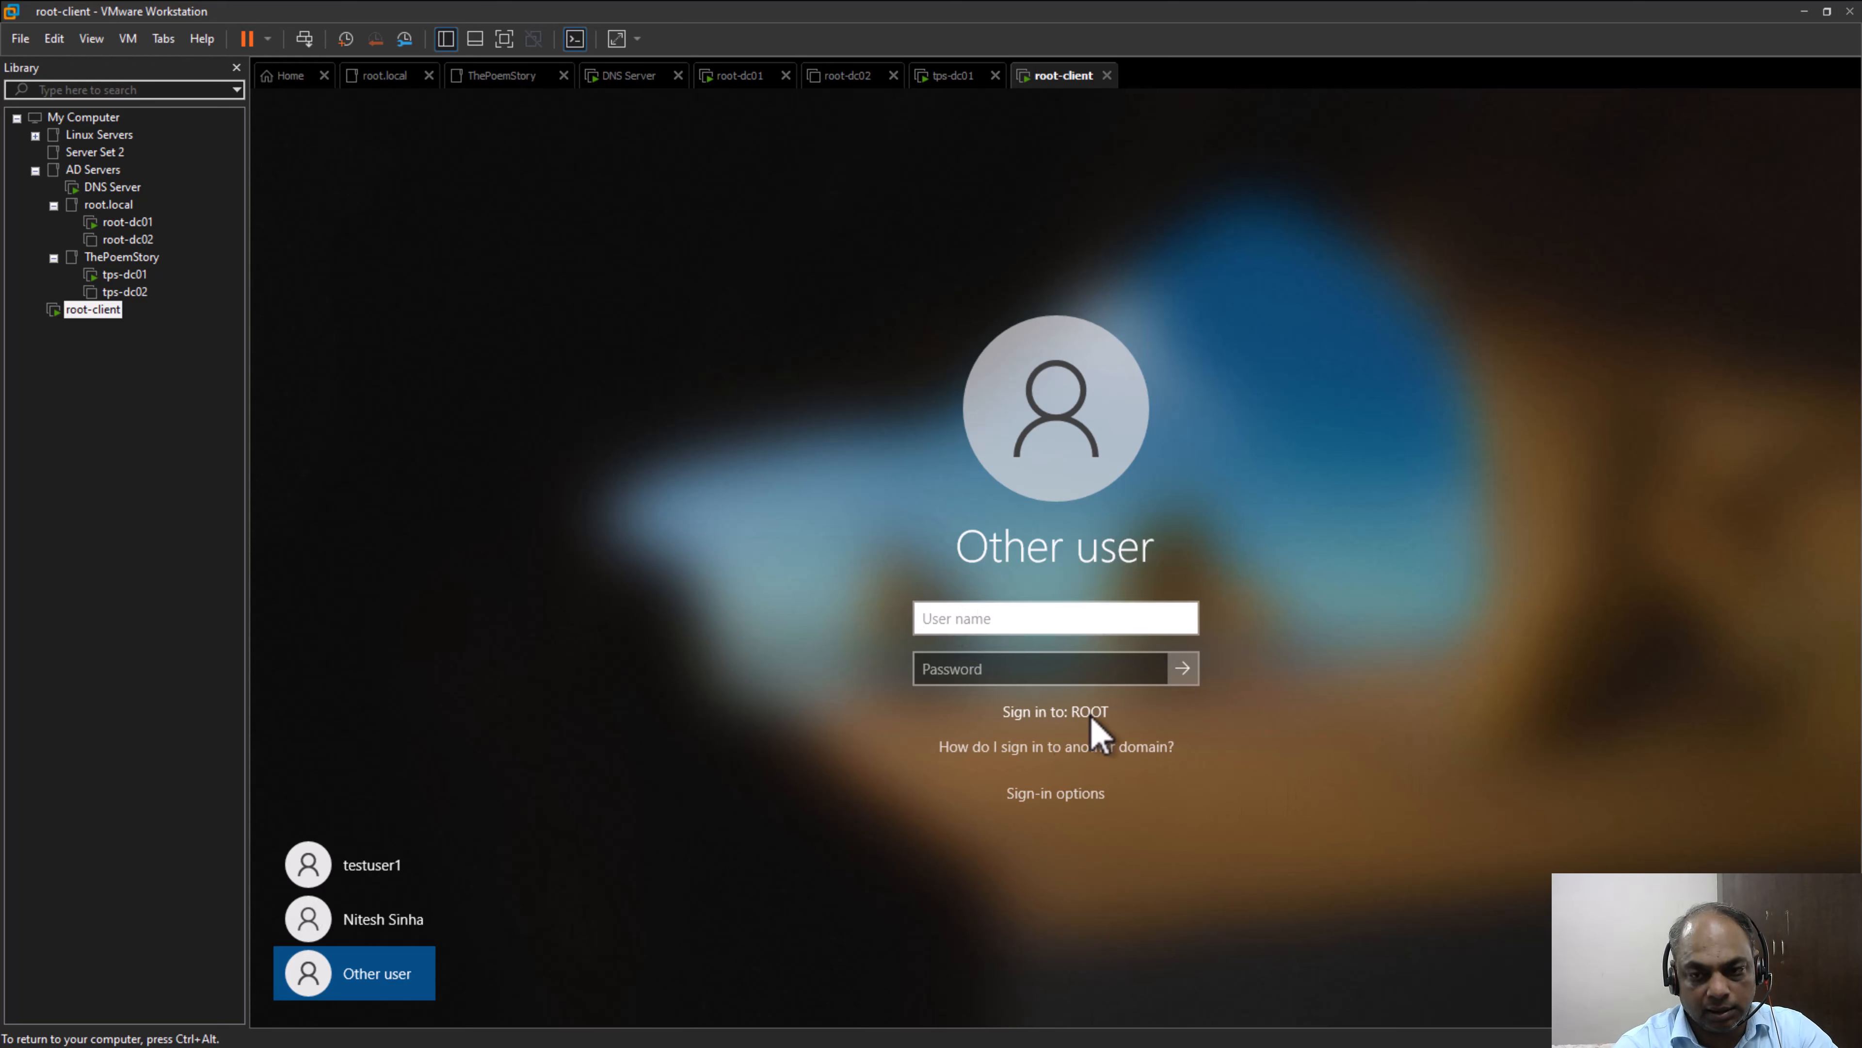
Enter the domain administrator's user name as "root\Administrator" for the sign-in
type("Administ")
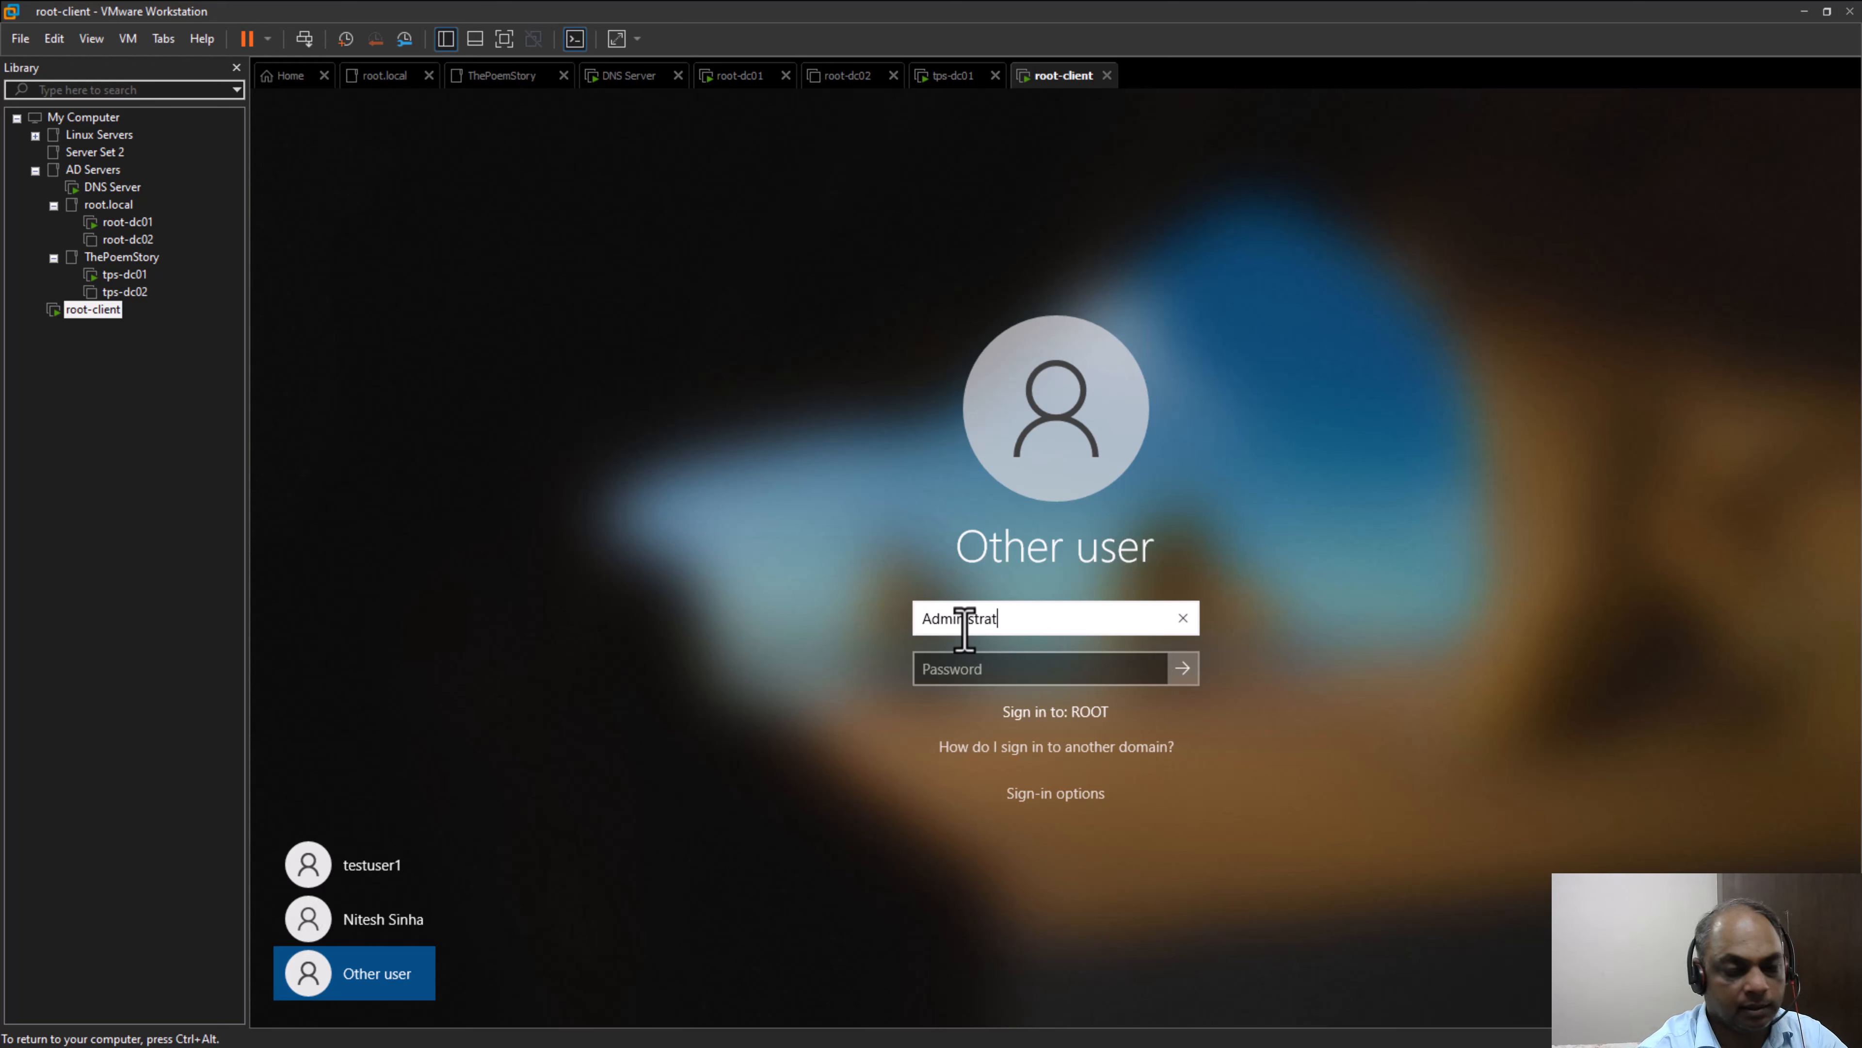
type("rator")
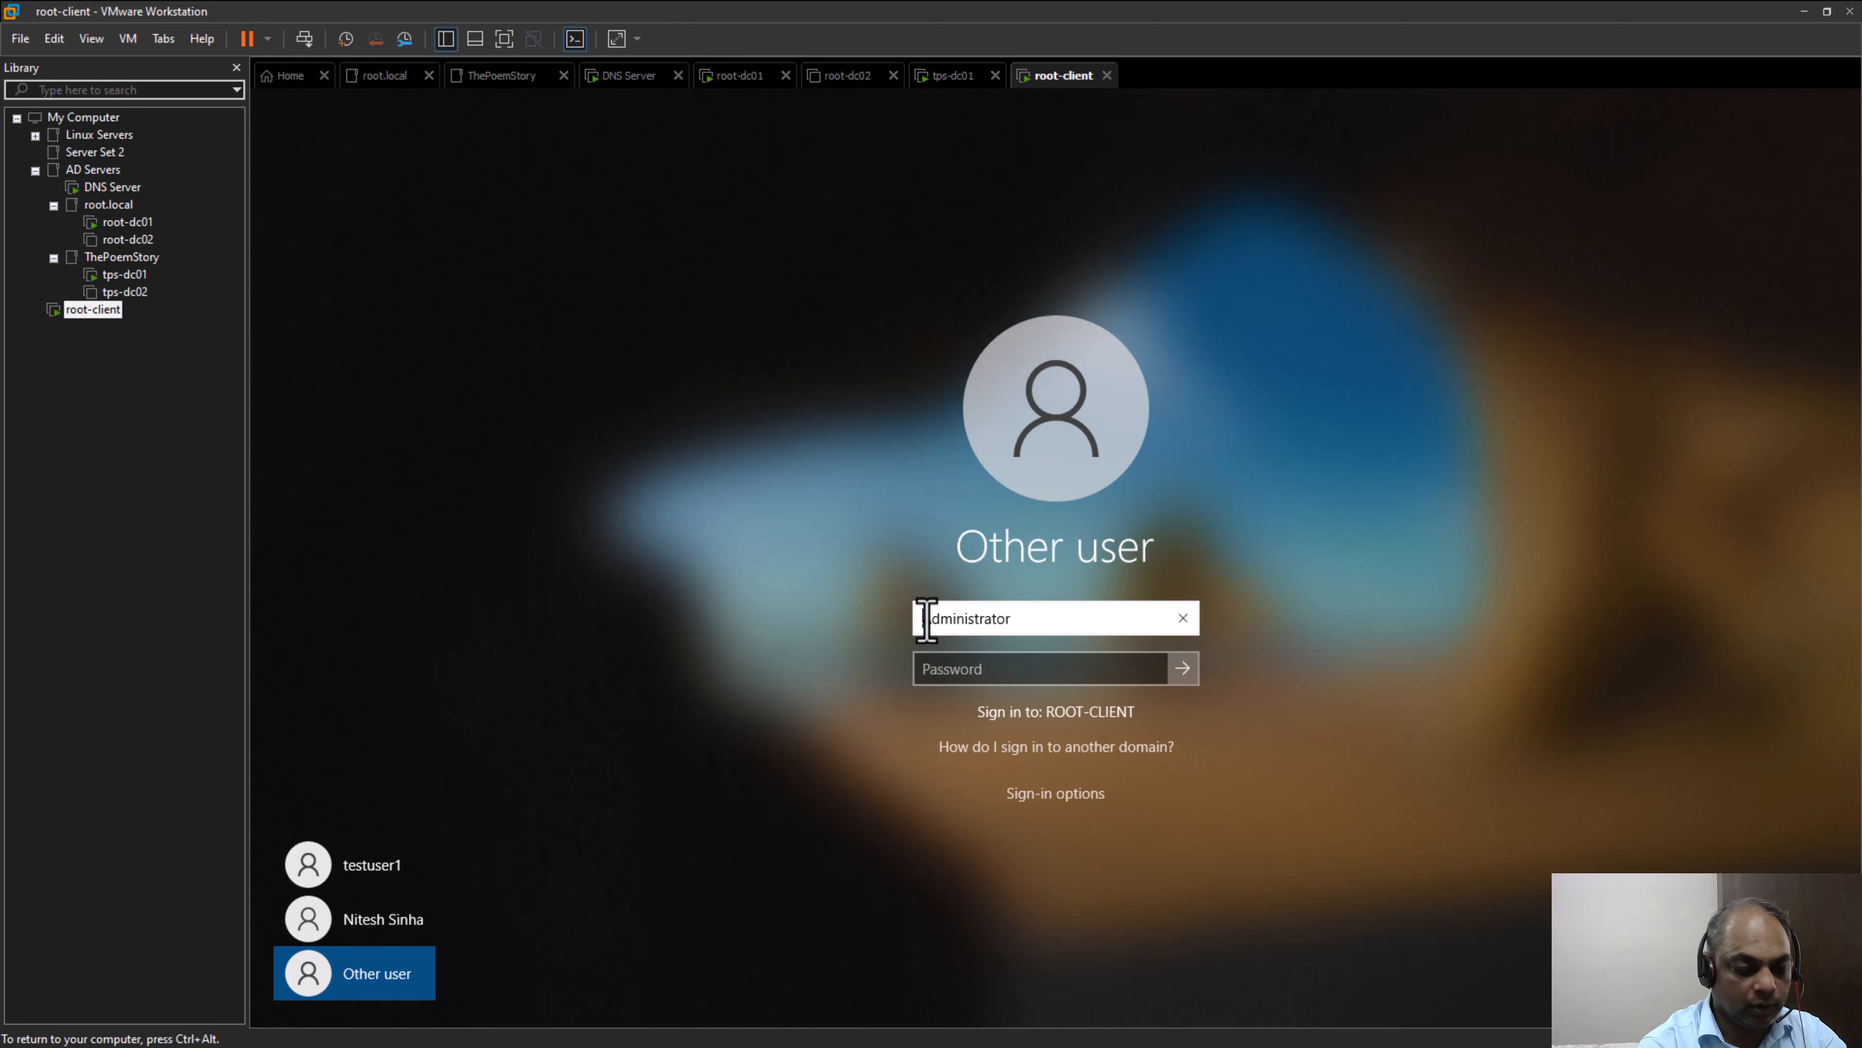
type(".\\")
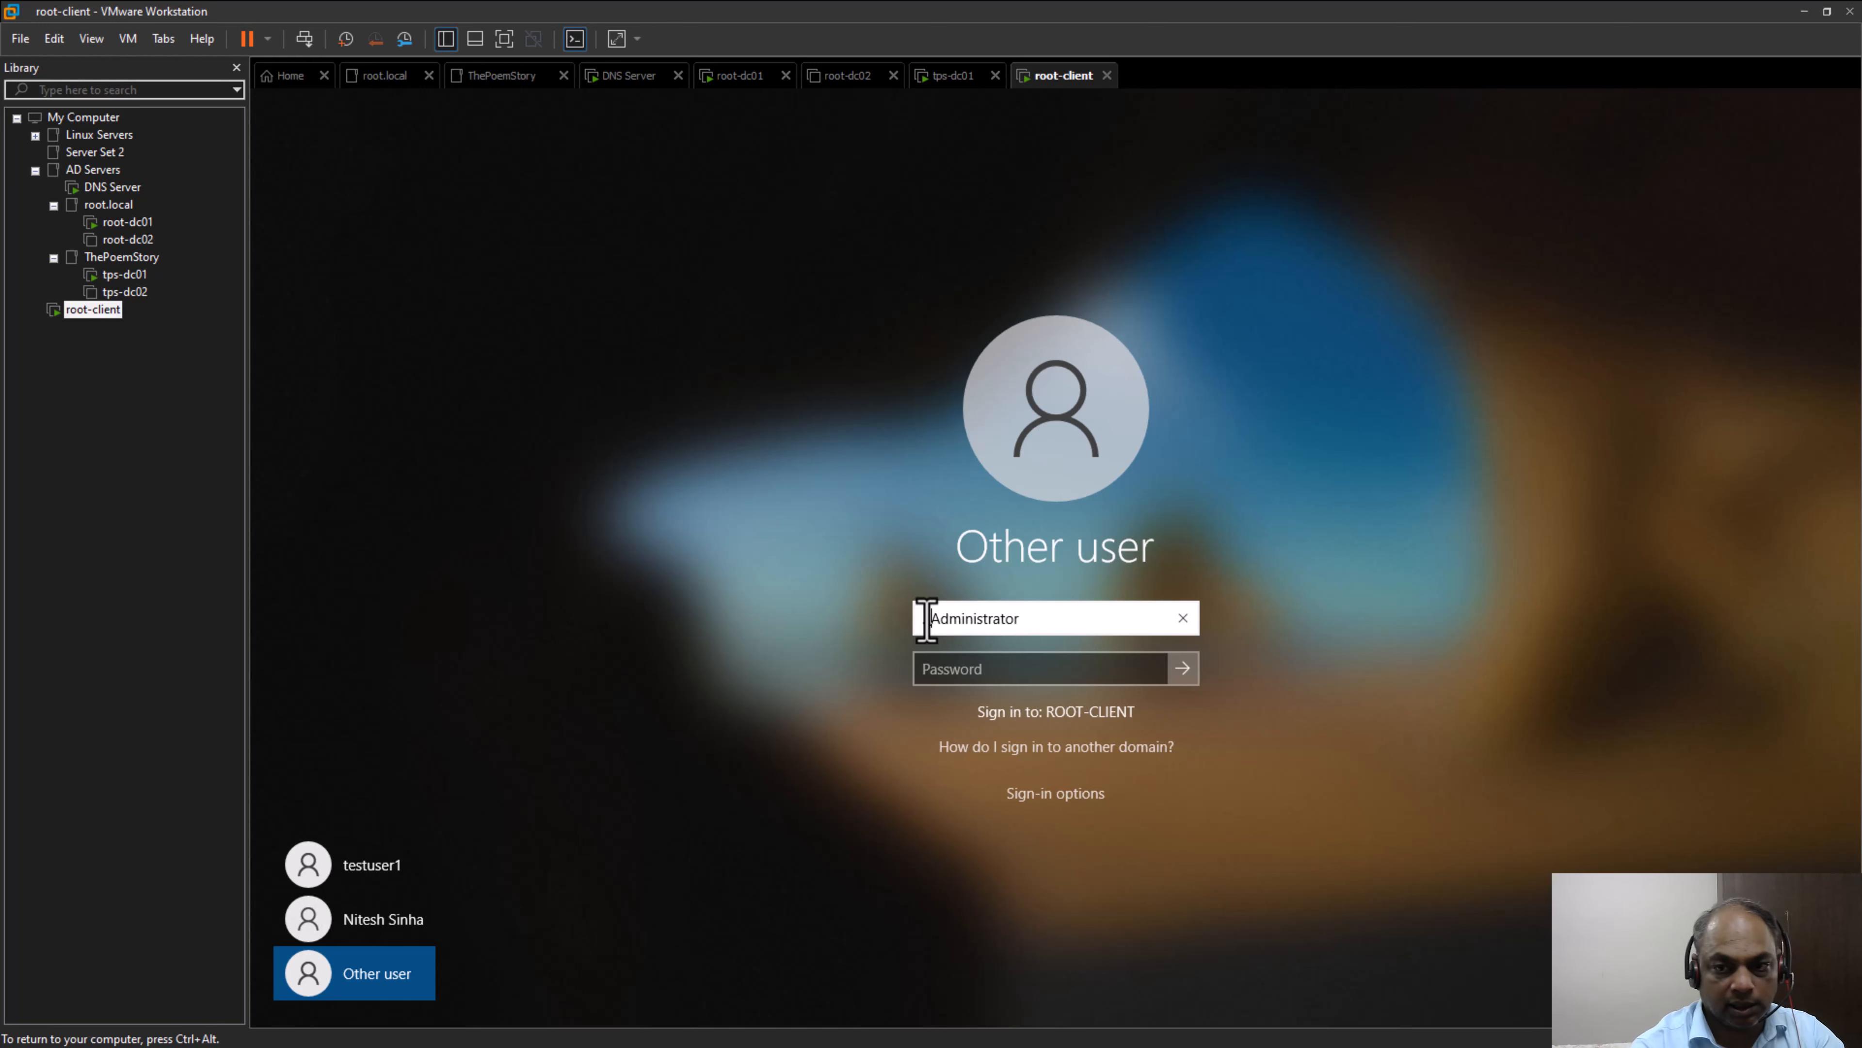
key("BackSpace")
key("BackSpace")
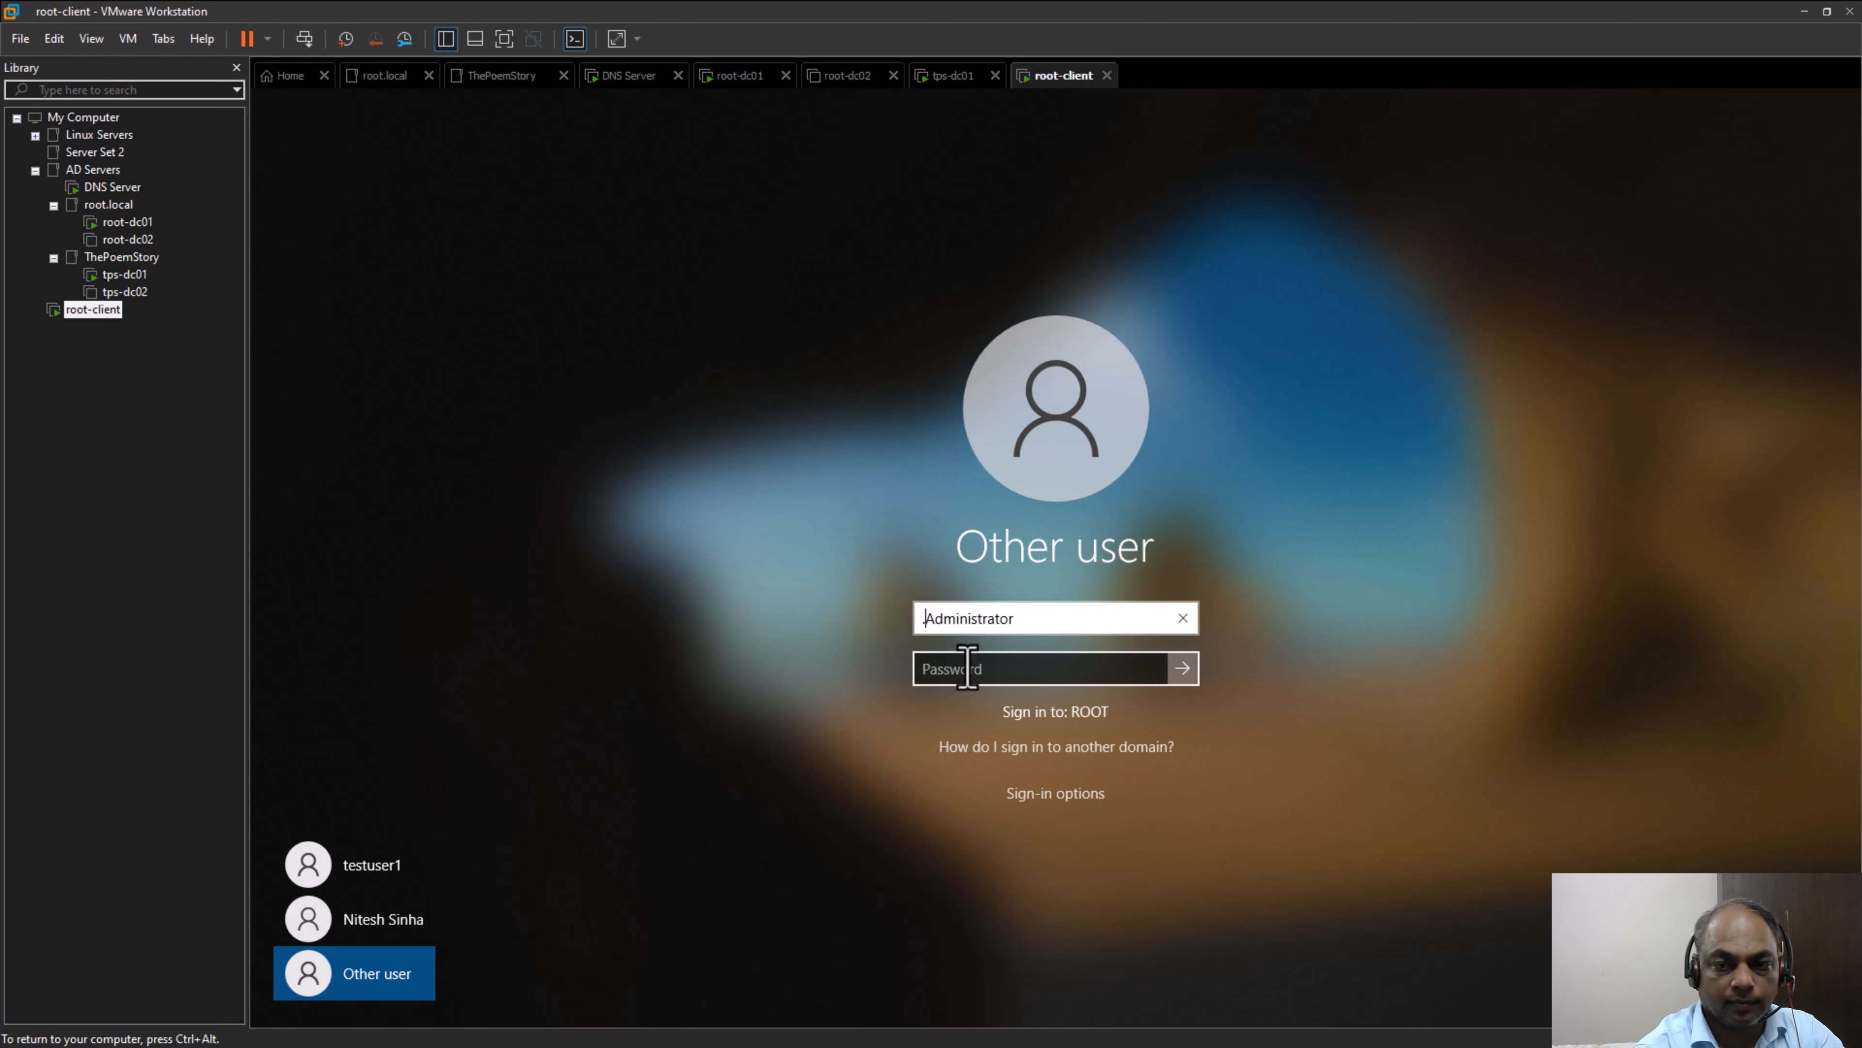
type("root")
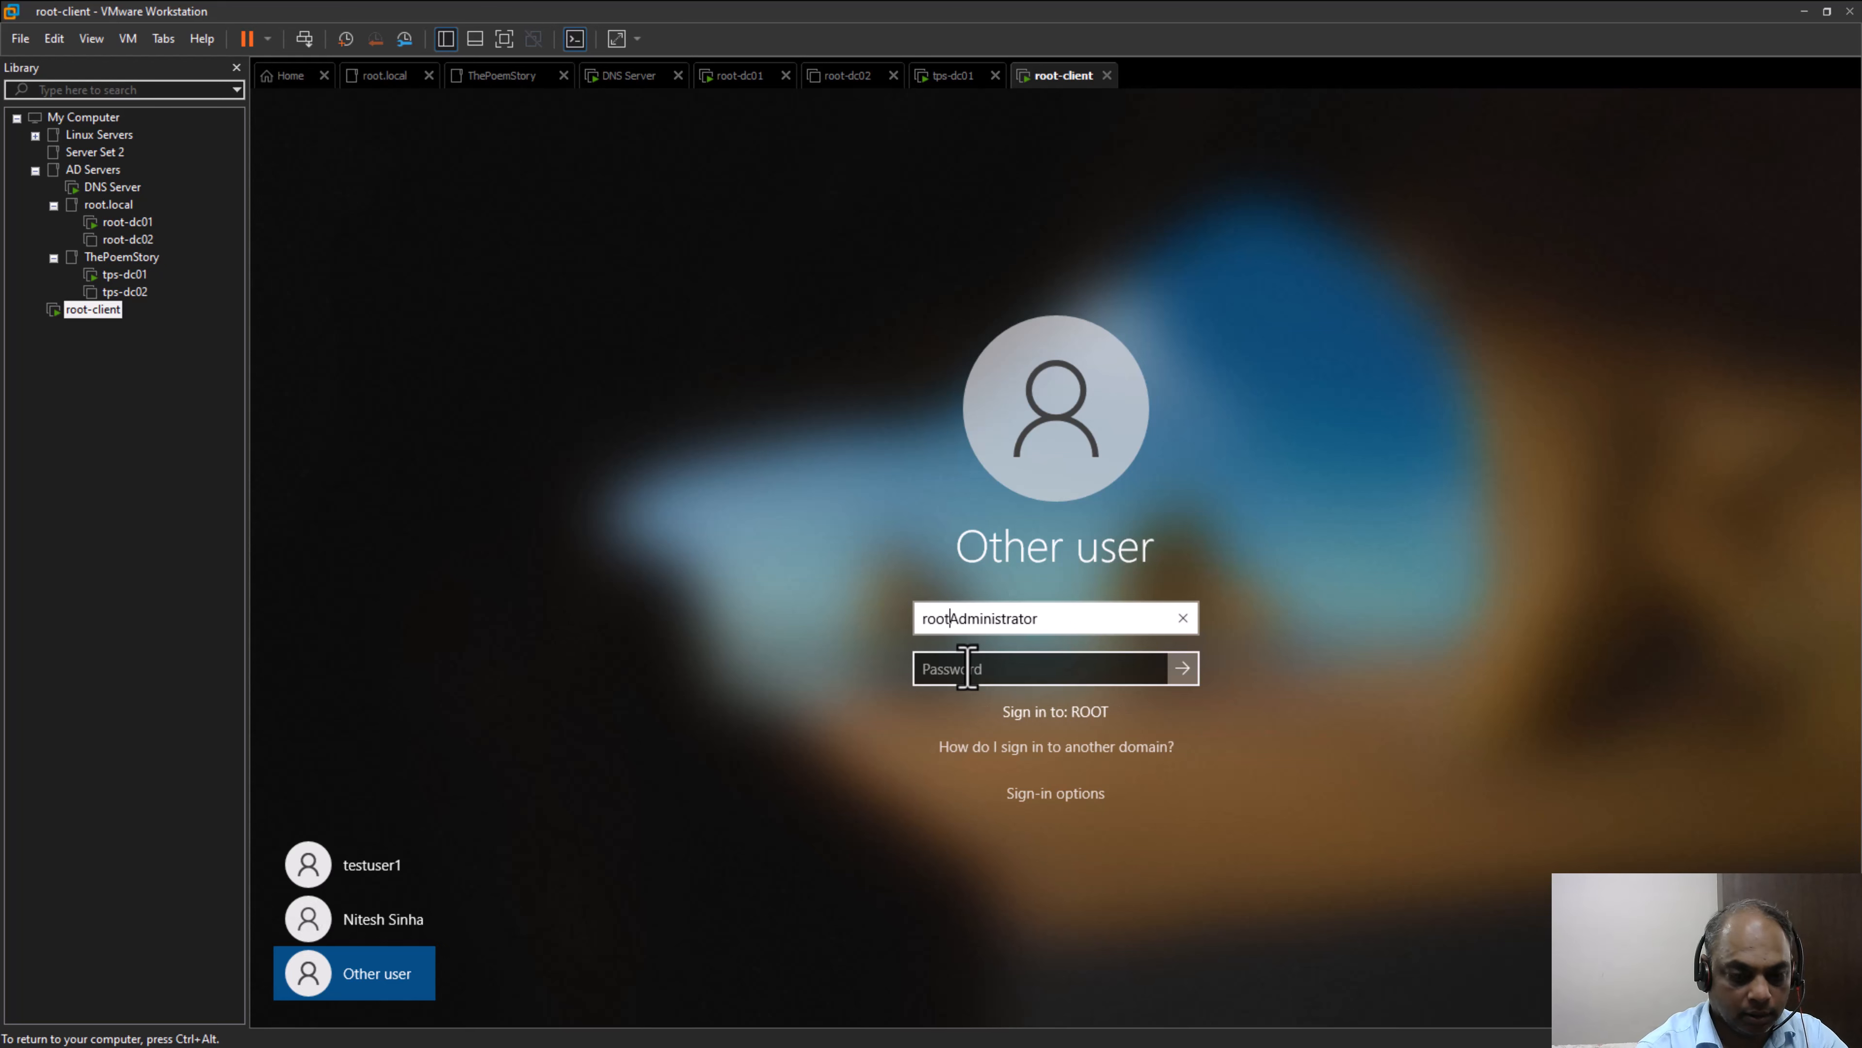
type("\\")
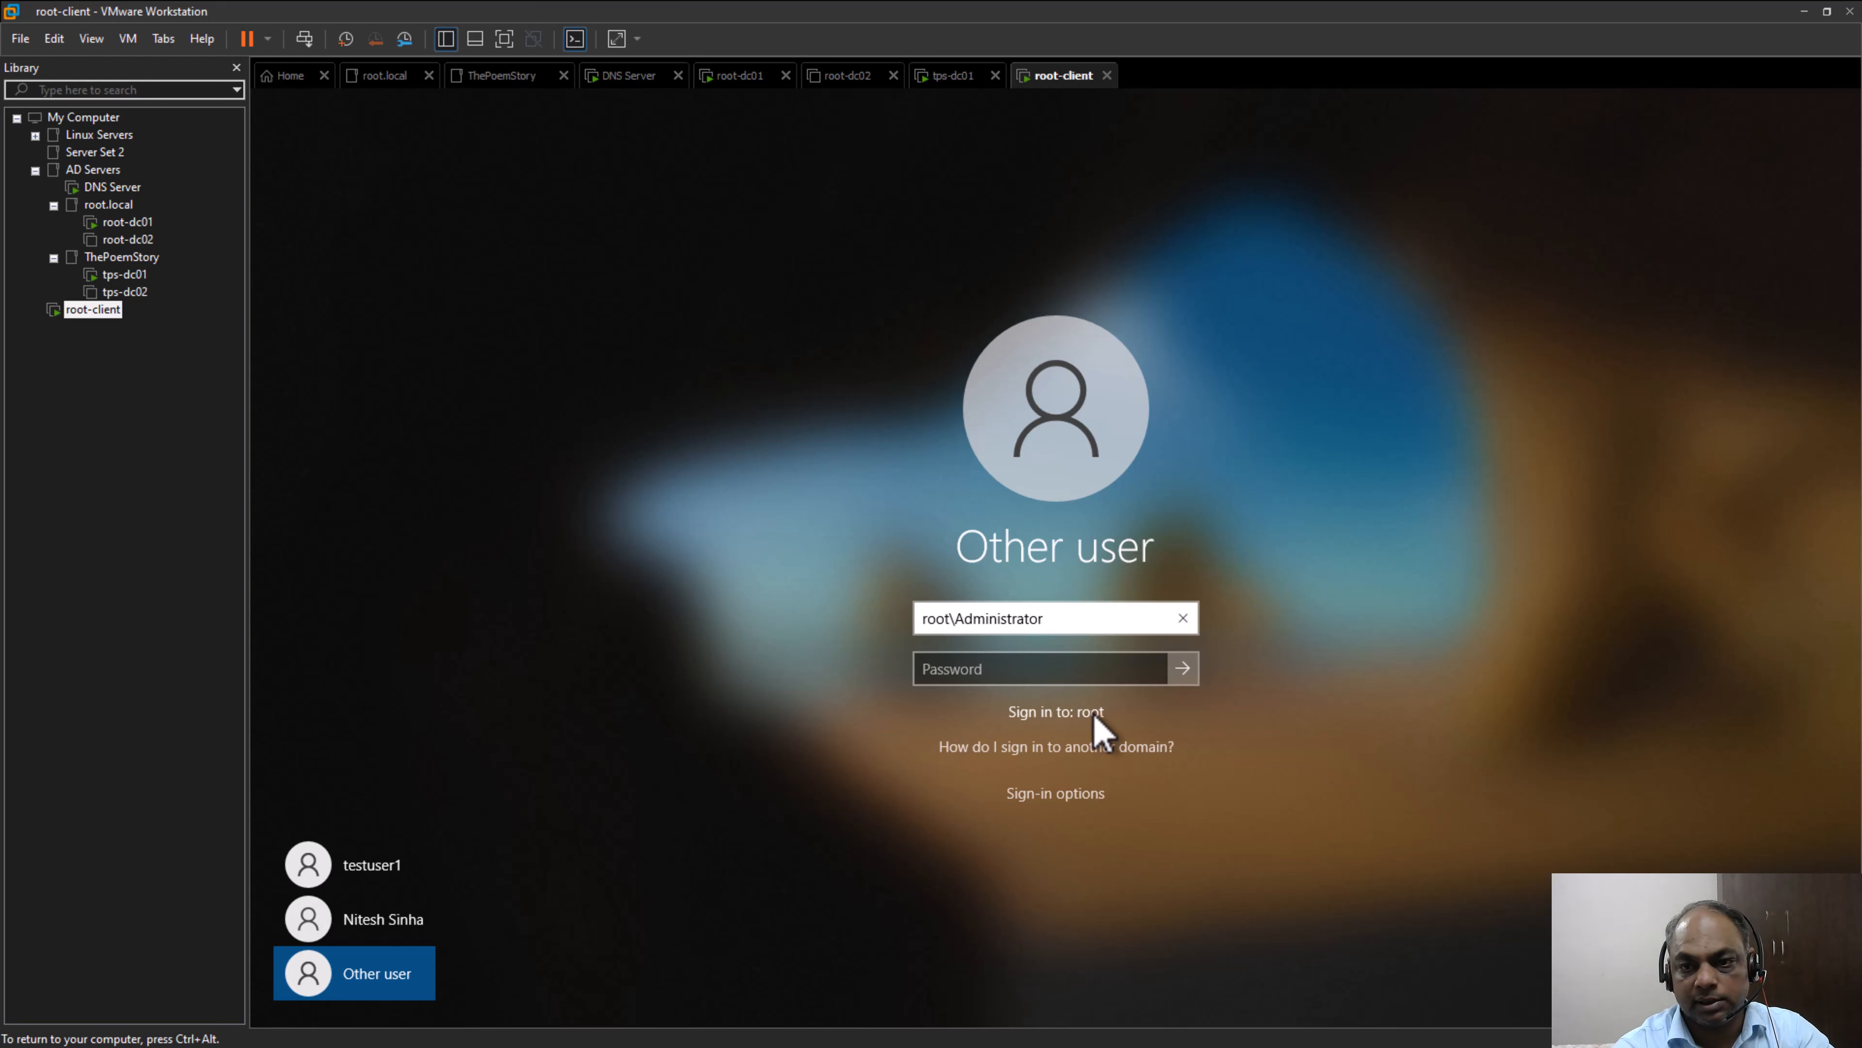
Enter the domain administrator account's password and sign in to root-client
left_click(1059, 671)
type("Password1")
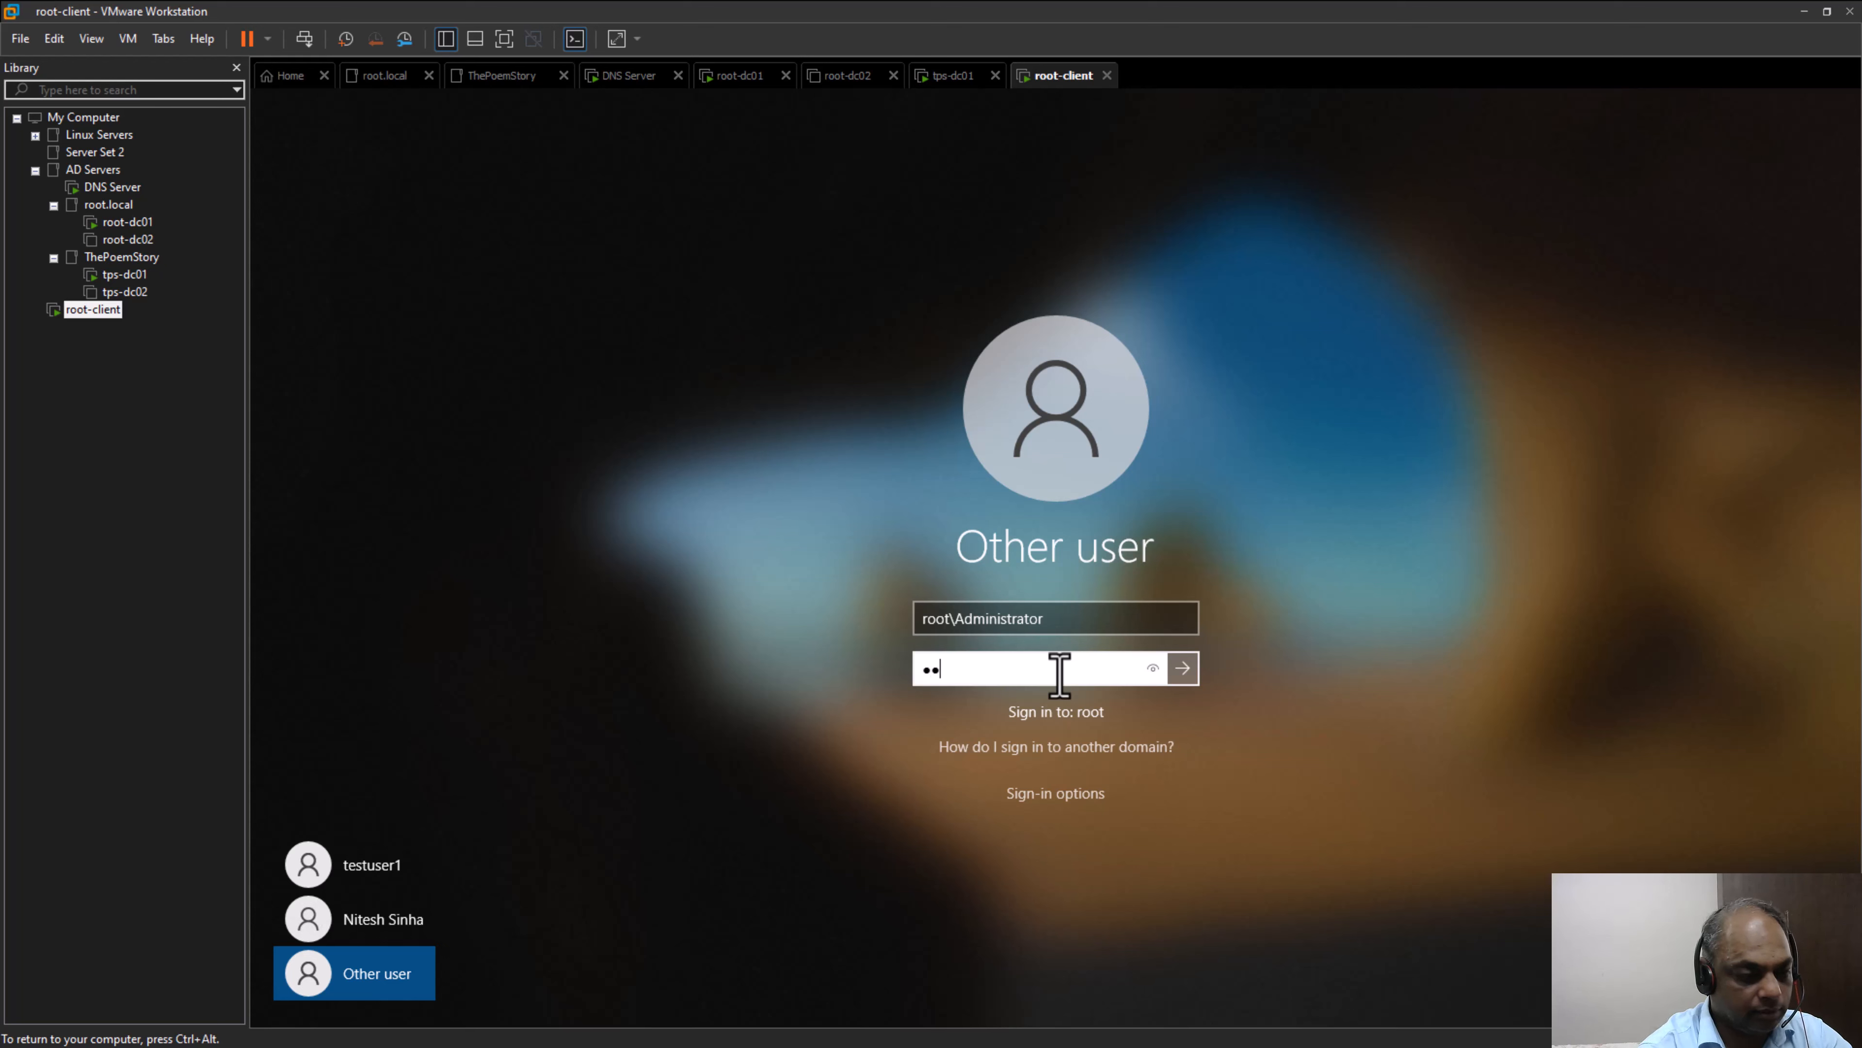
type("123")
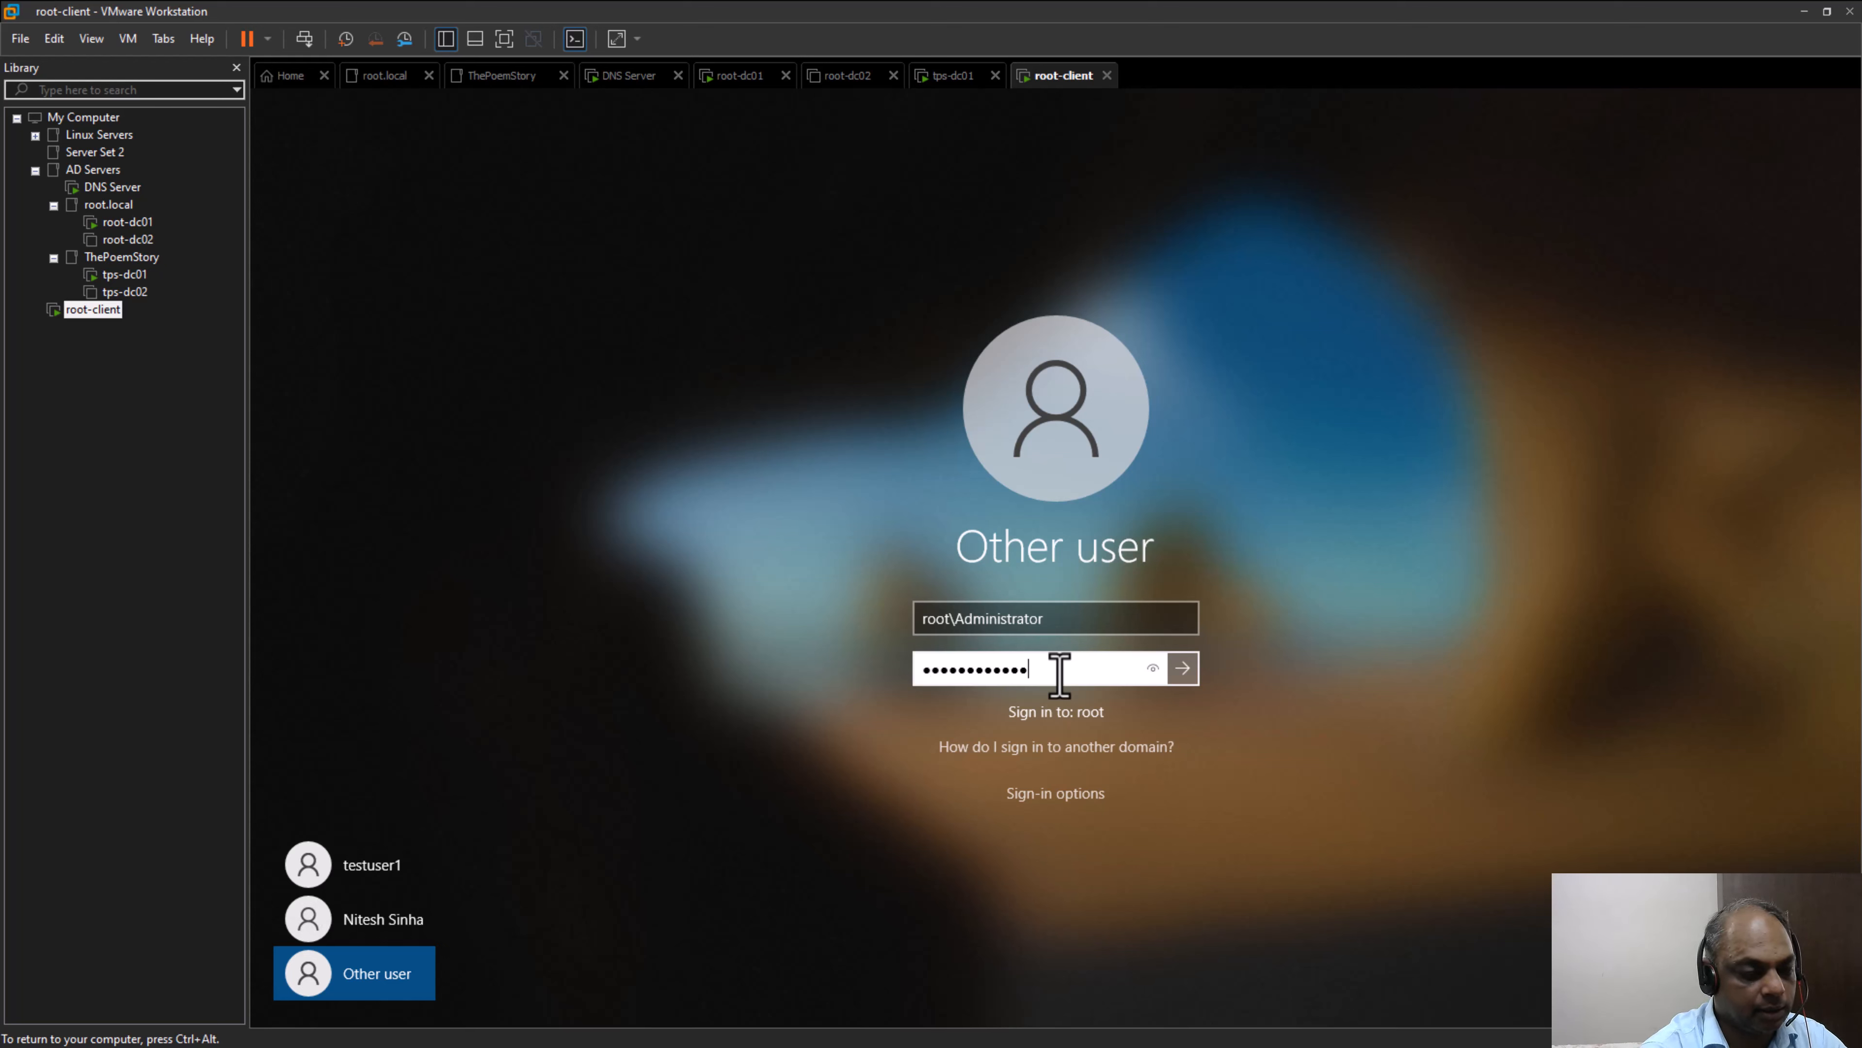
key("Return")
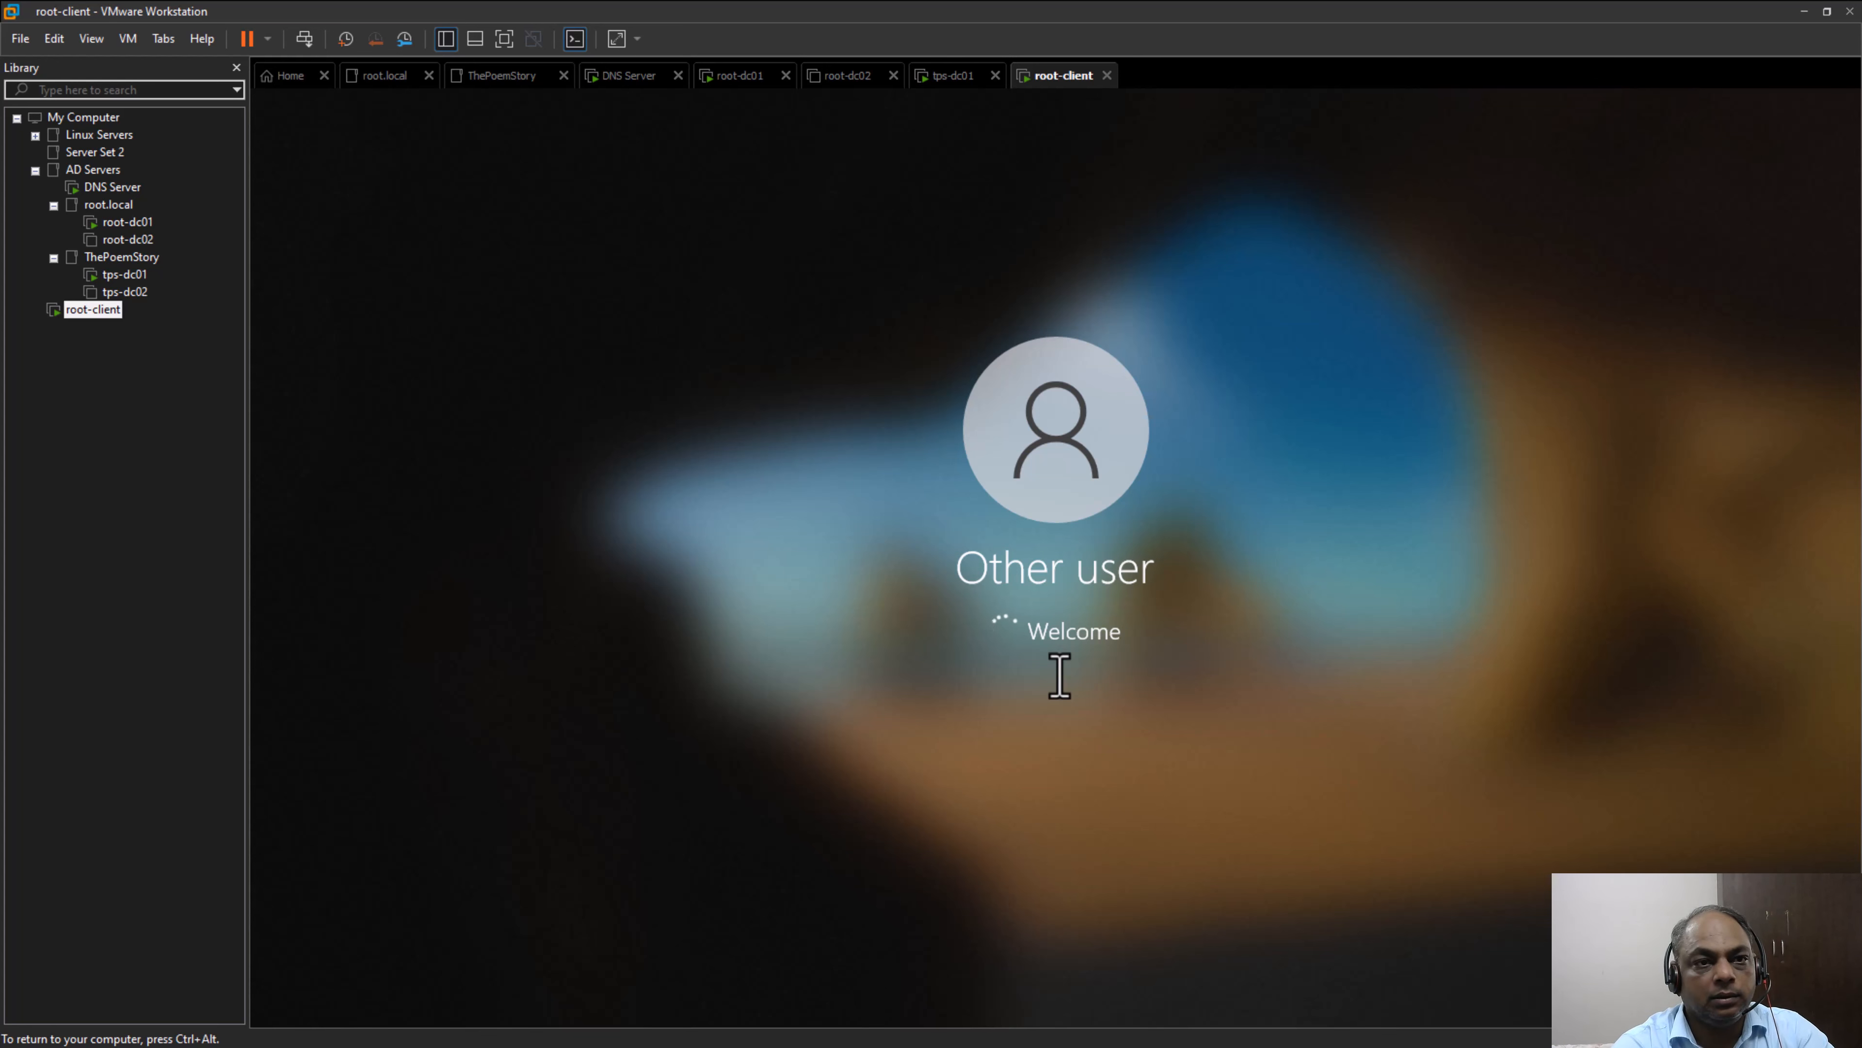
left_click(139, 223)
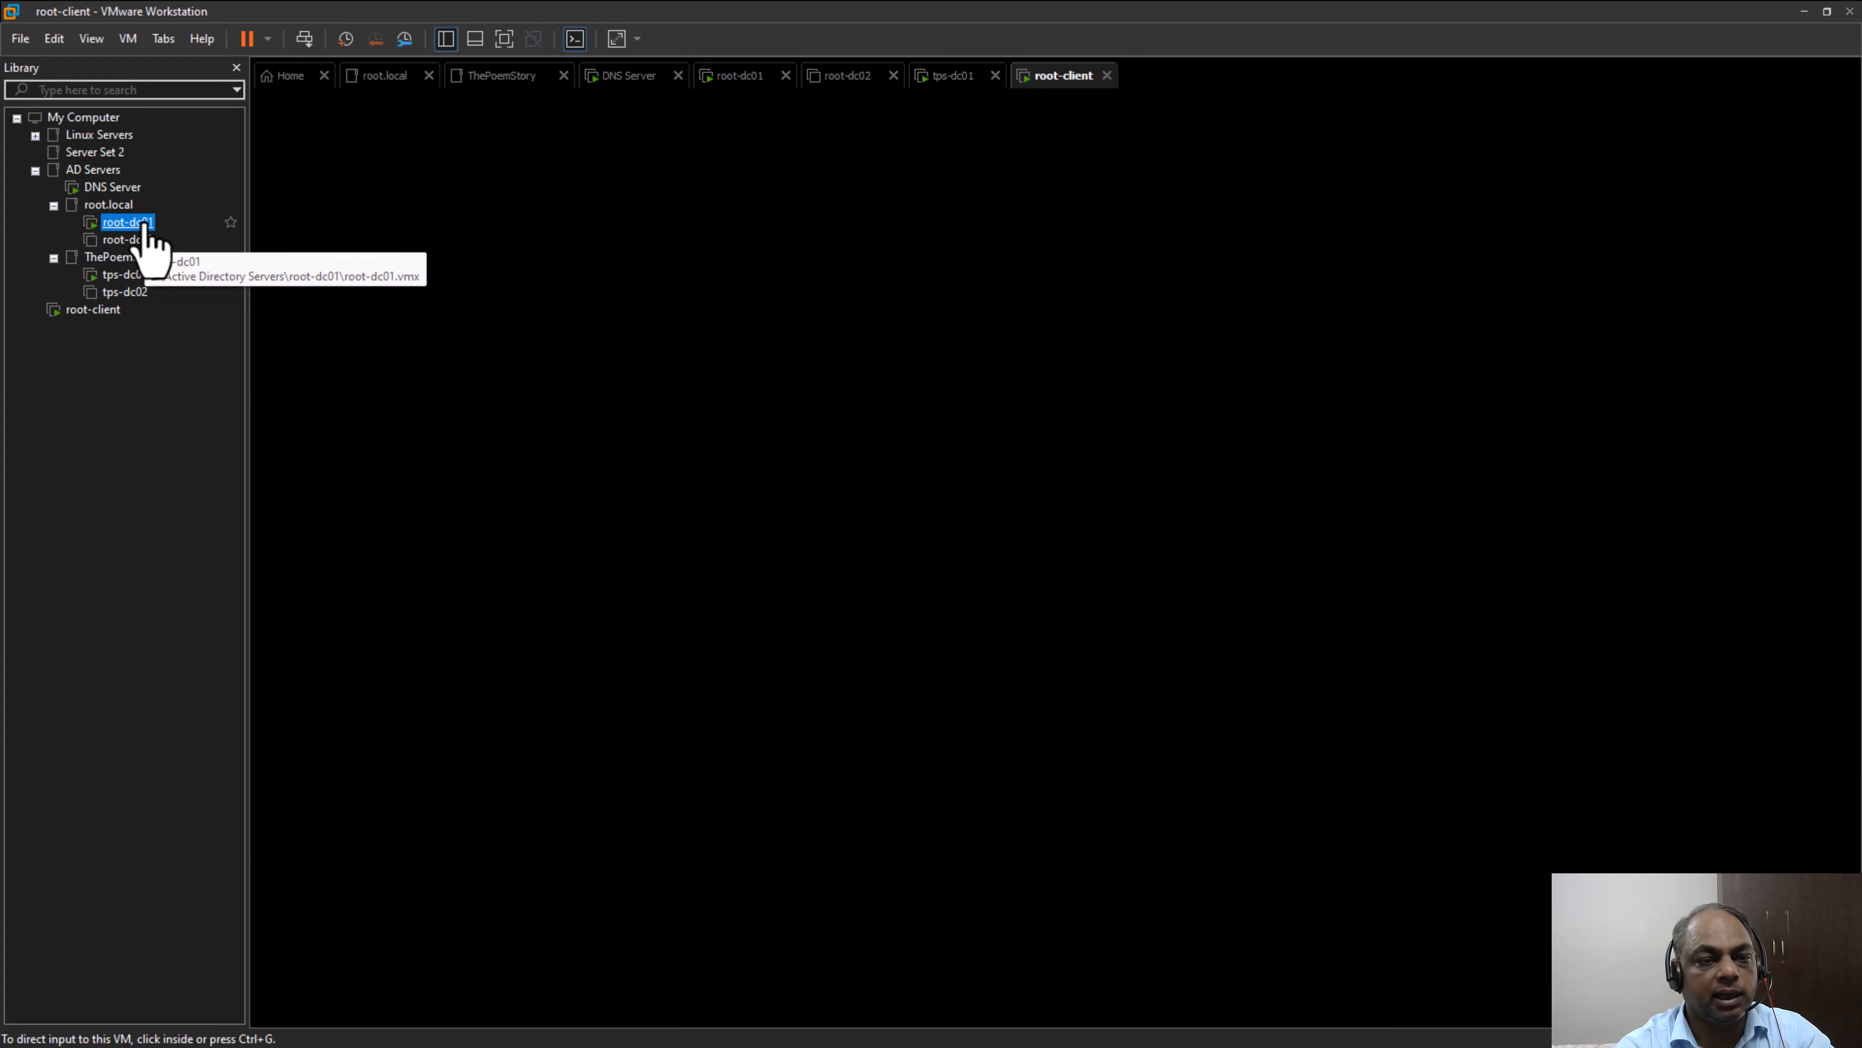
left_click(94, 309)
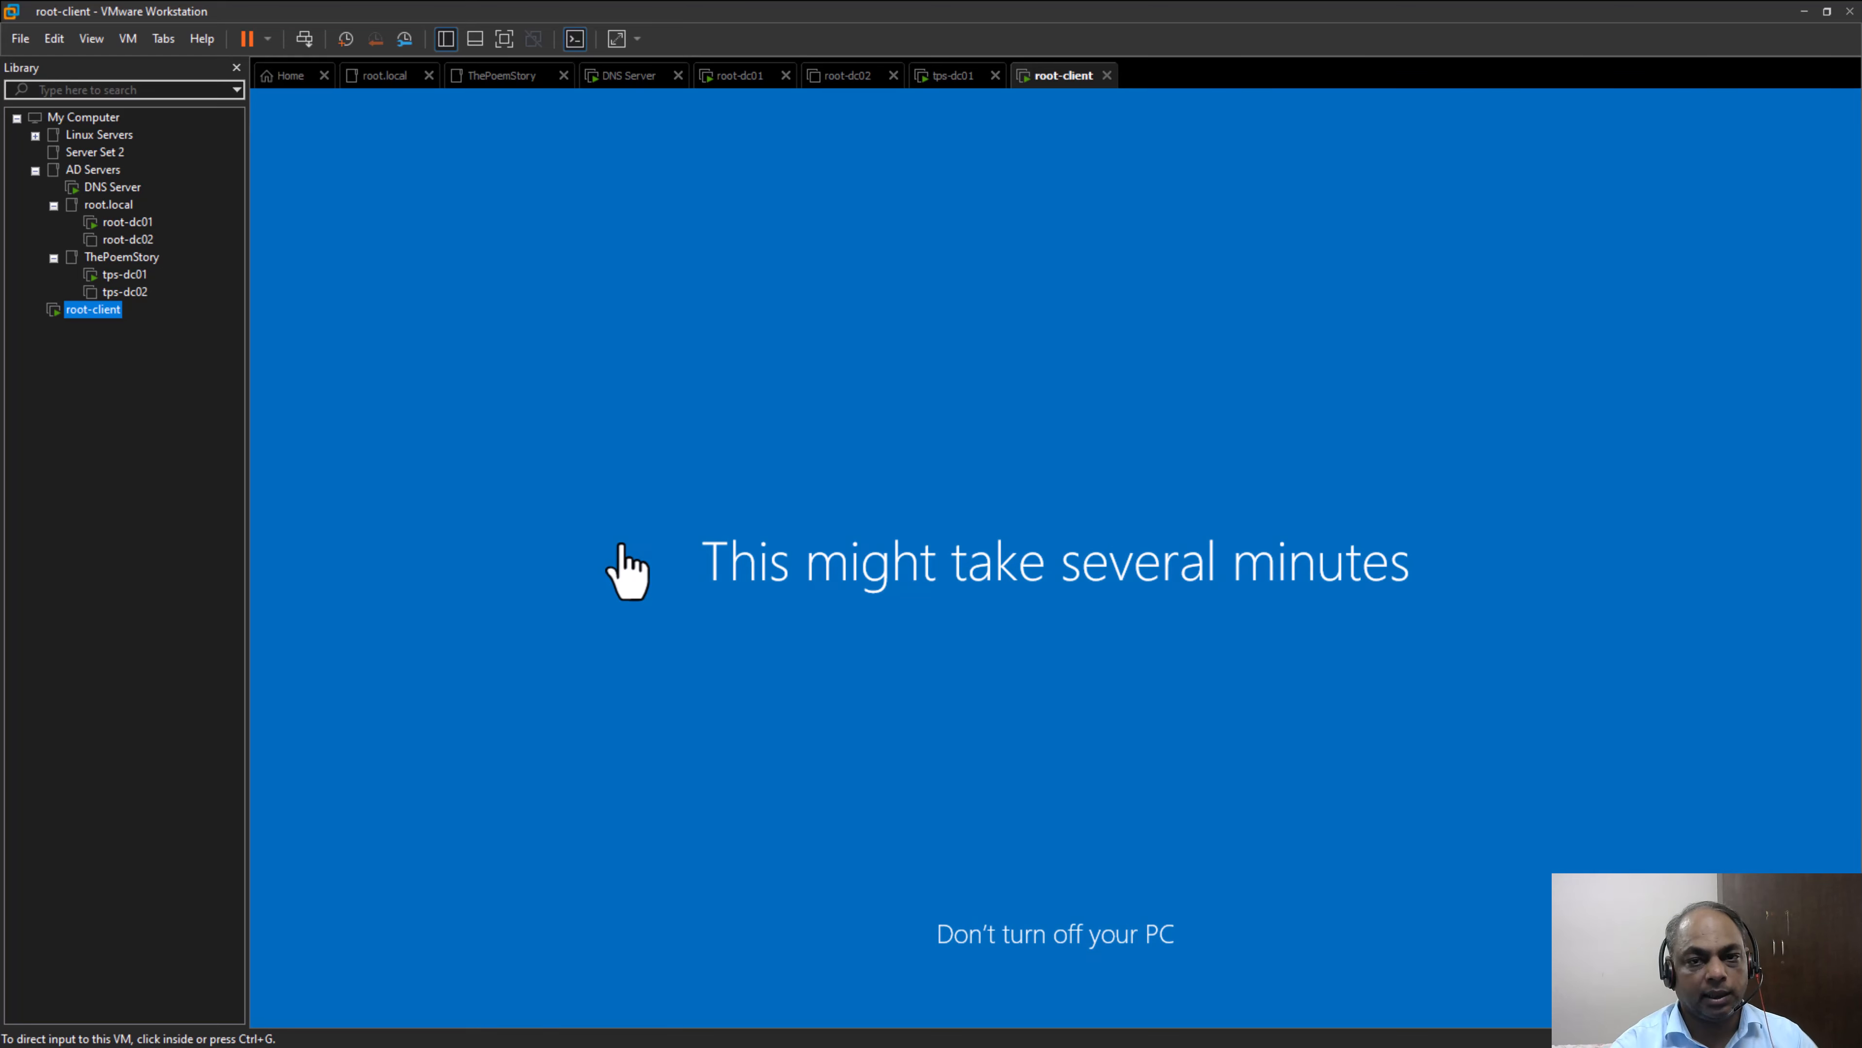
left_click(720, 458)
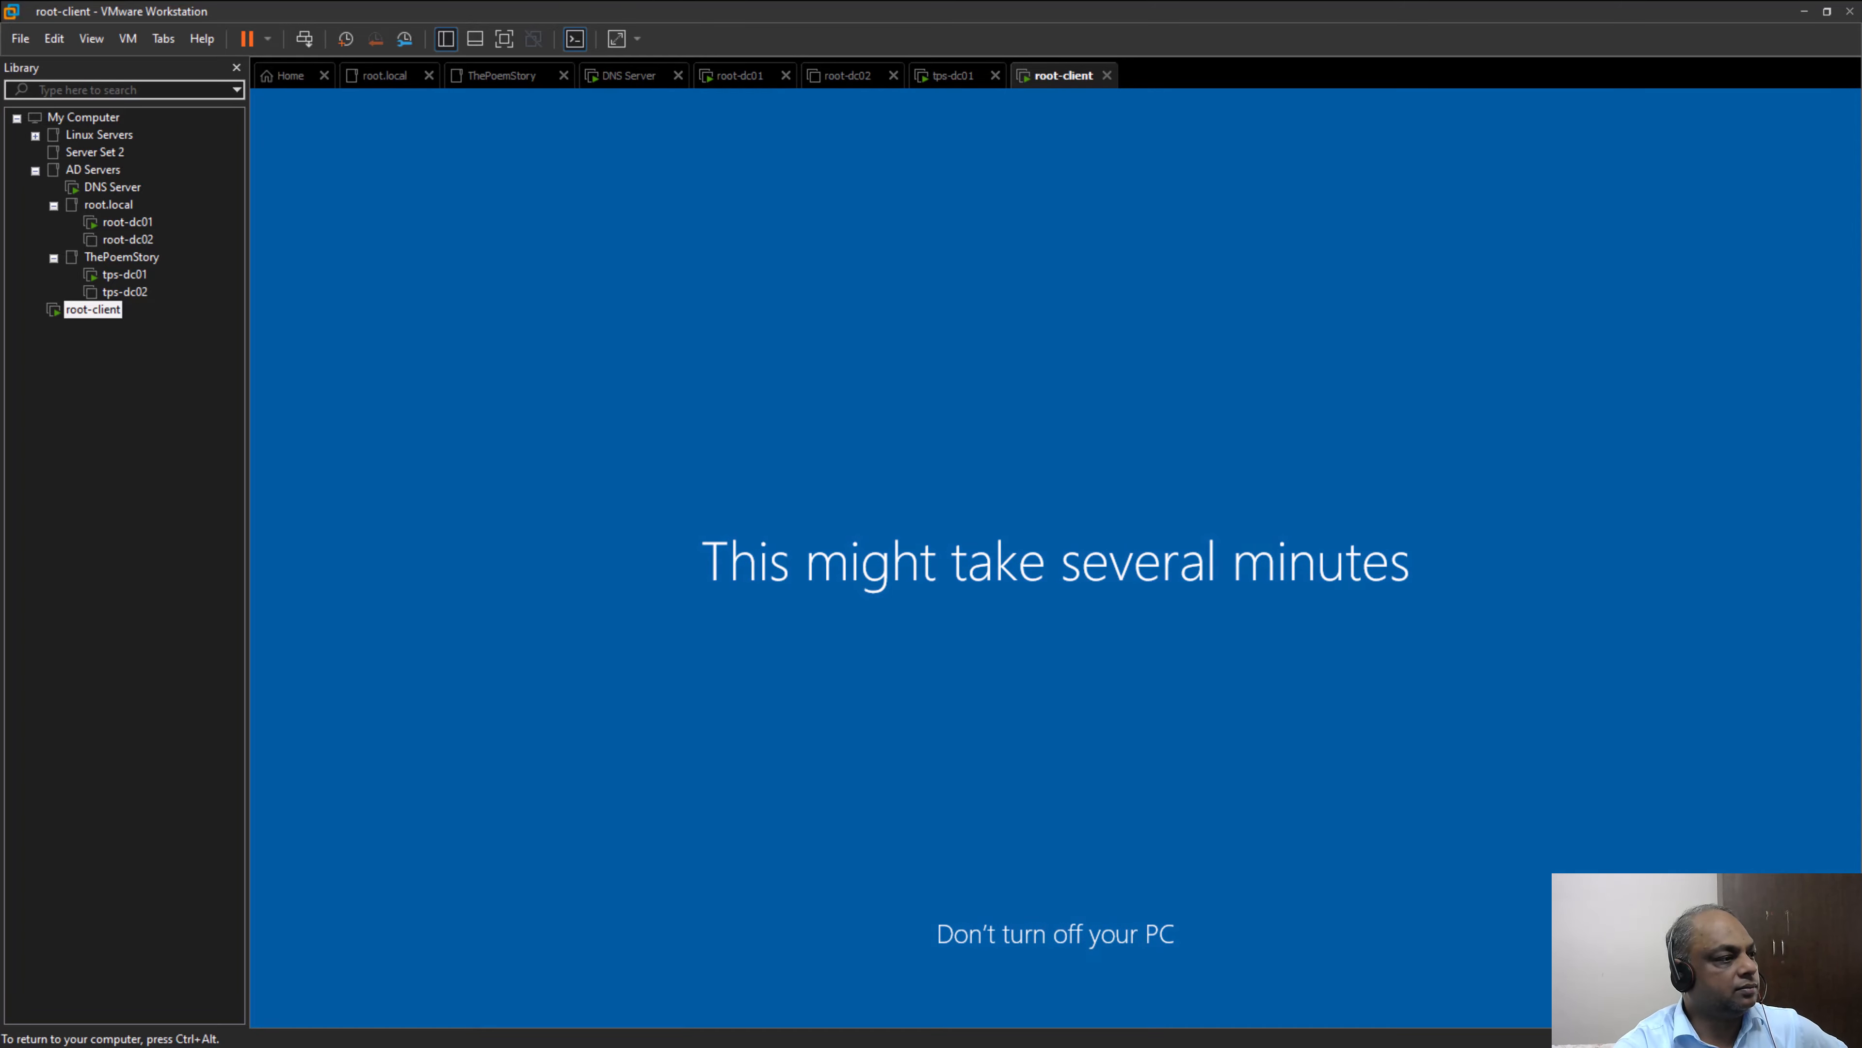
key("ctrl+alt")
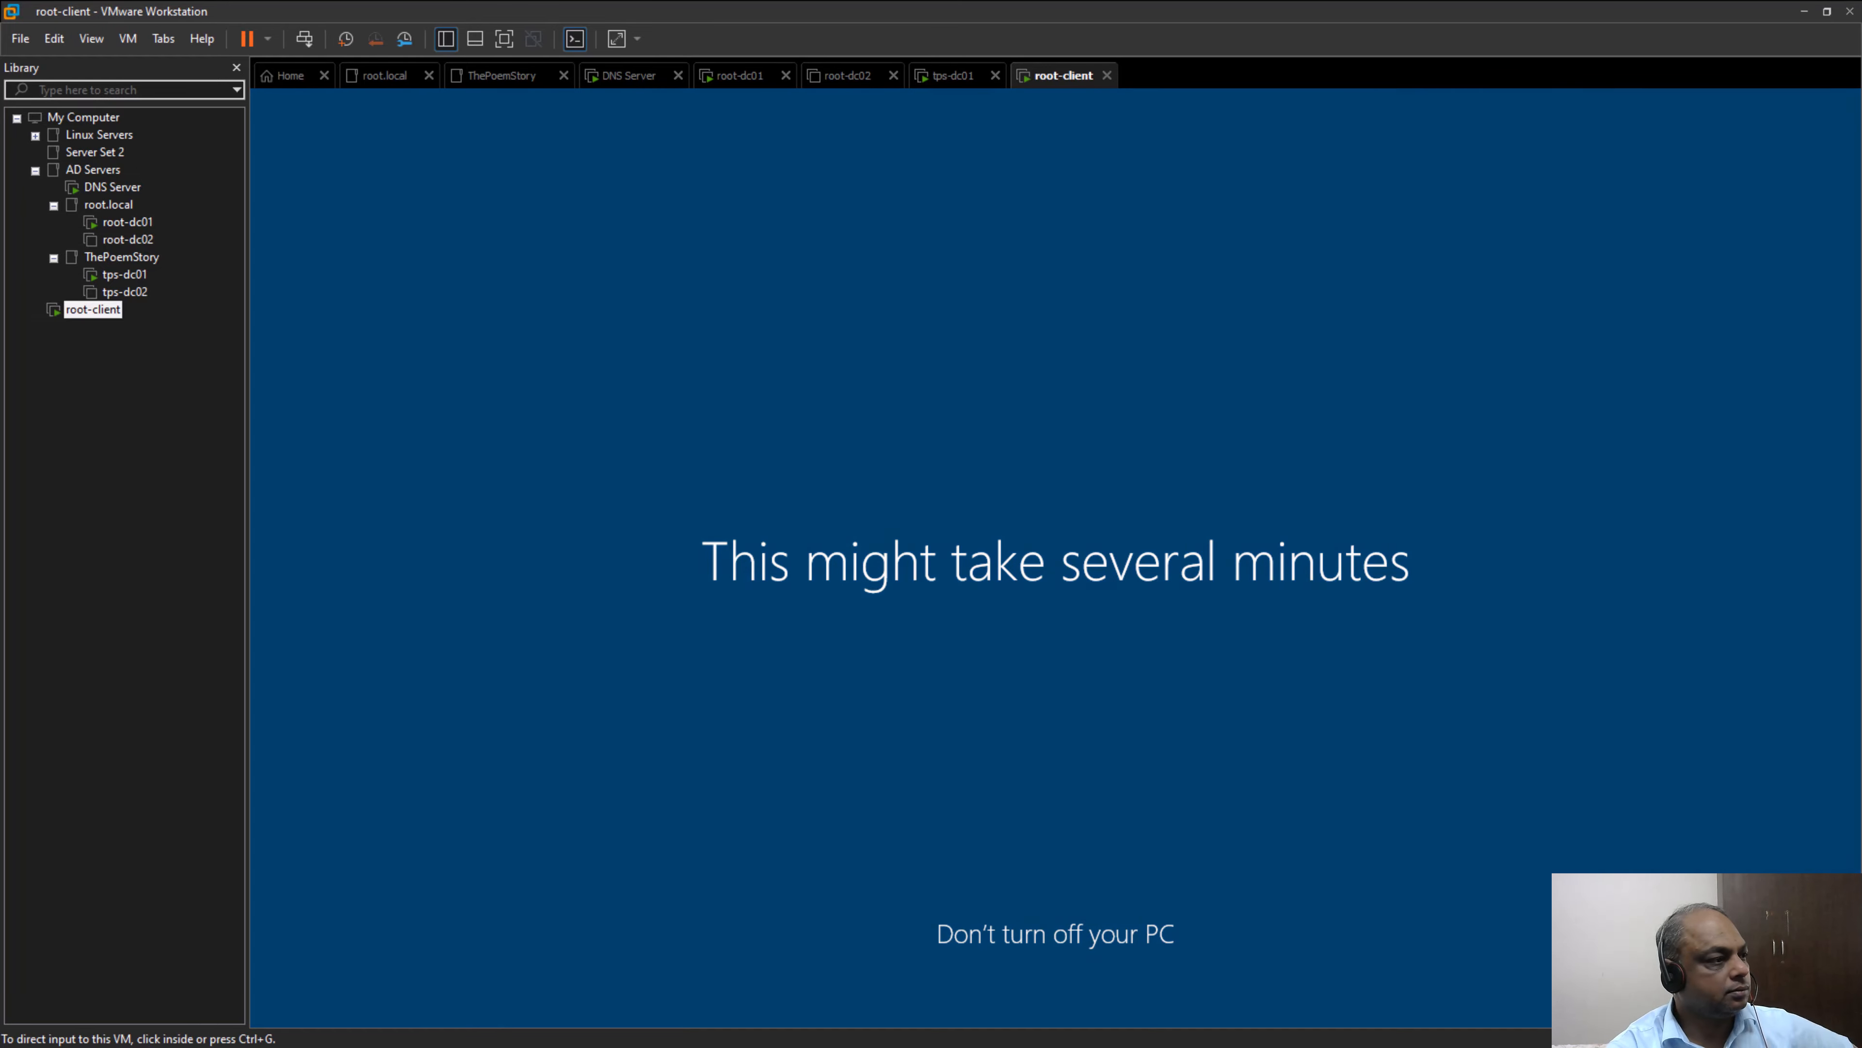
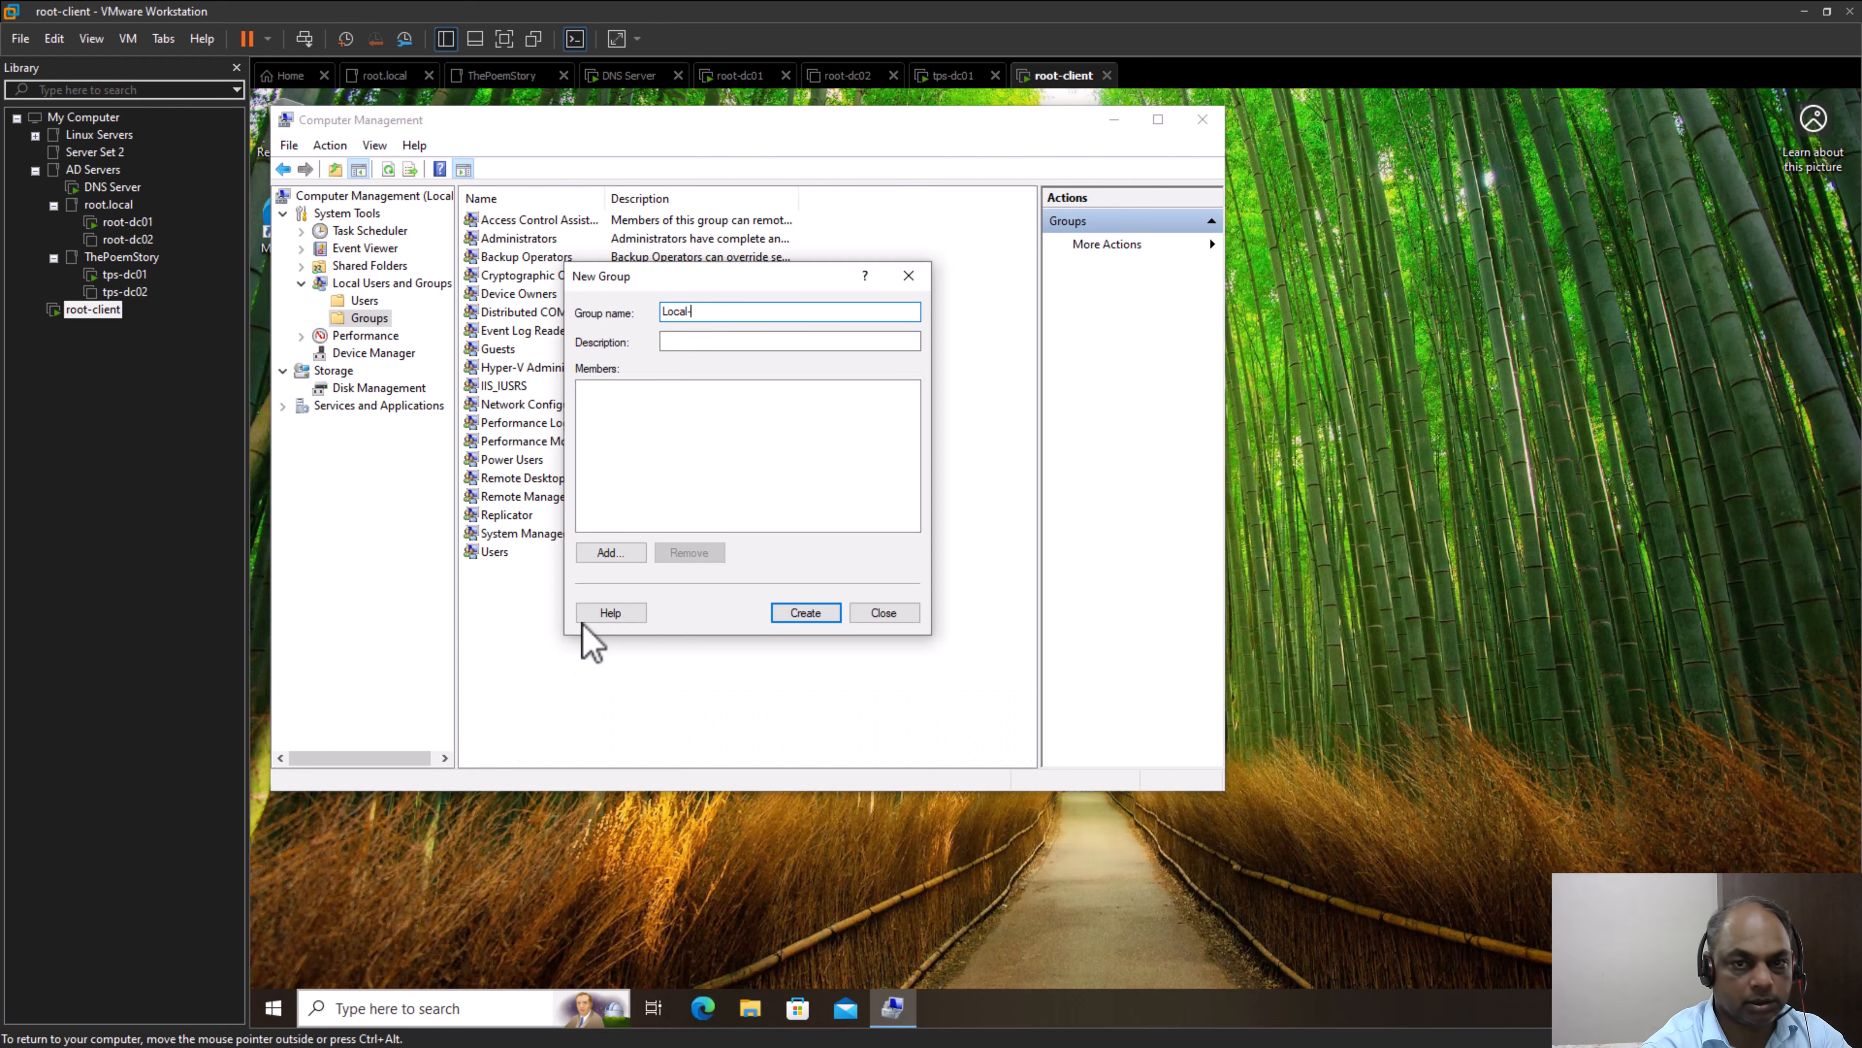
Name the new local group "Local-Group-on PC"
type("-Group-on PC")
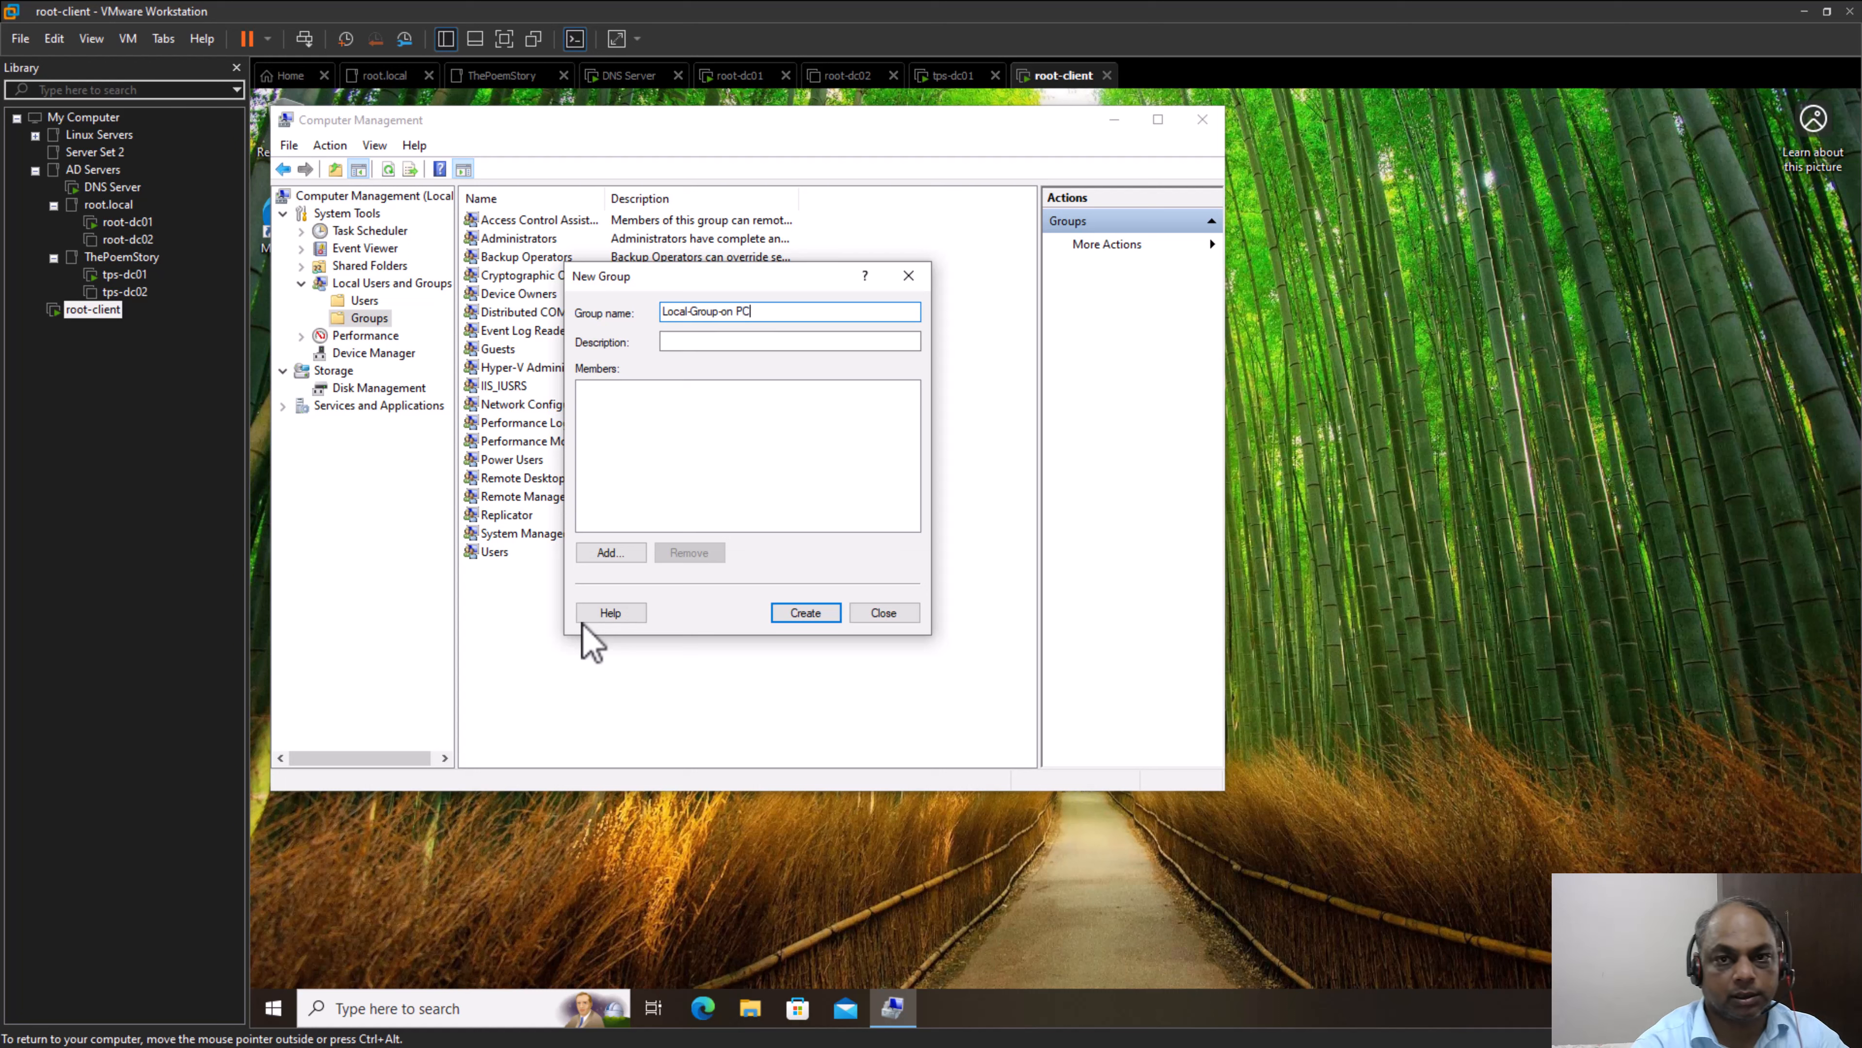
double_click(736, 314)
left_click(735, 315)
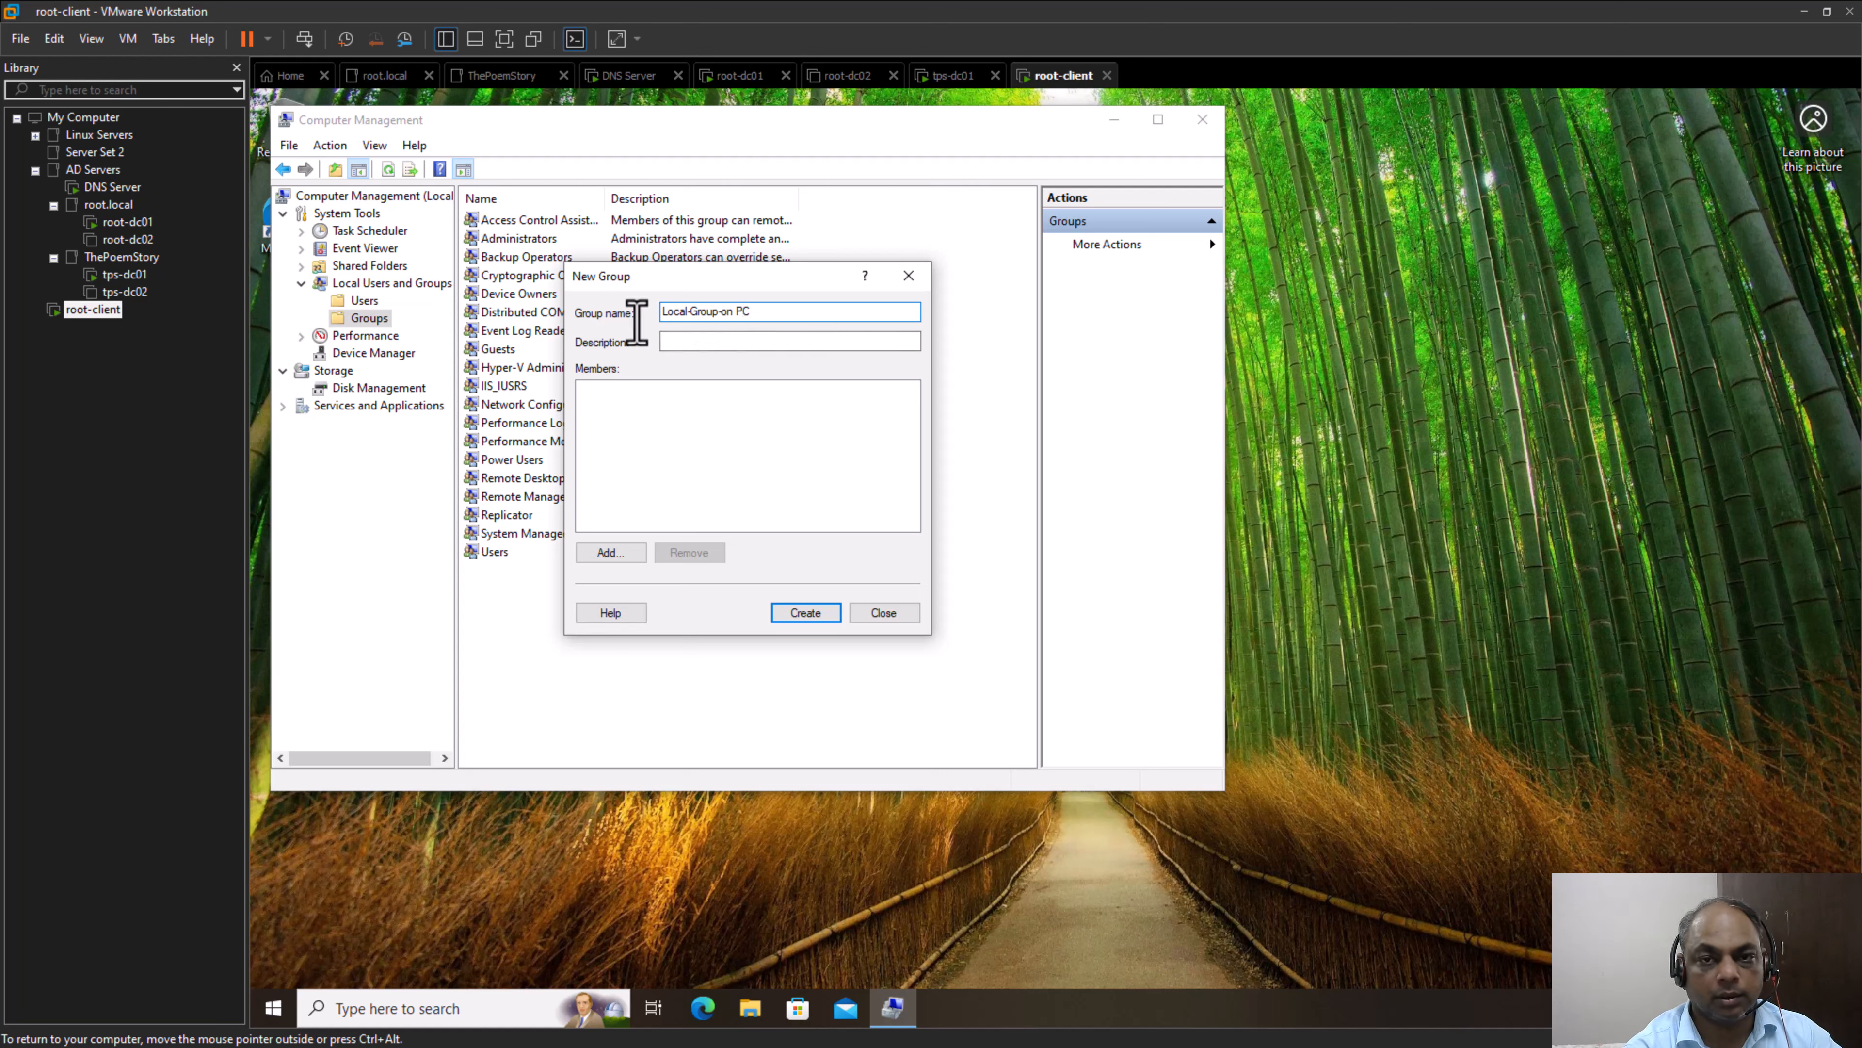
Describe the group as "It is a local Group for the PC", create it, and select it in the groups list
left_click(782, 345)
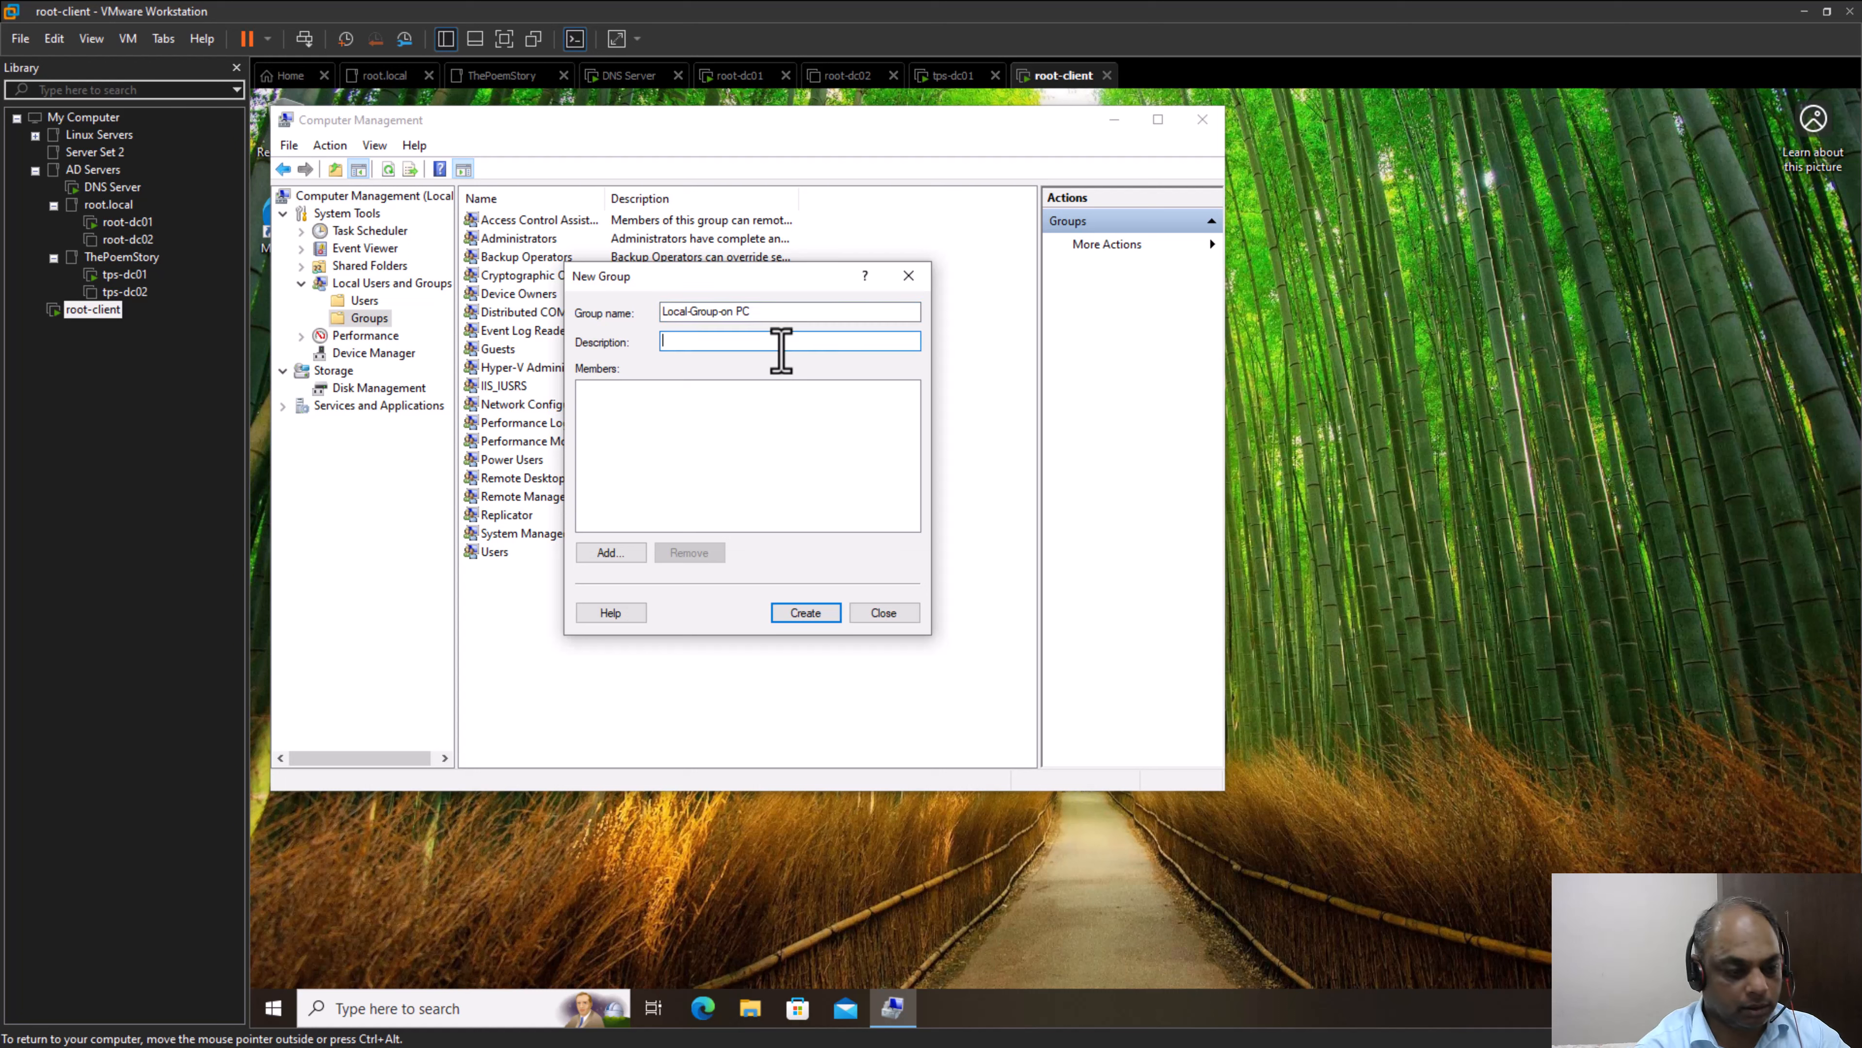
type("It is a local ")
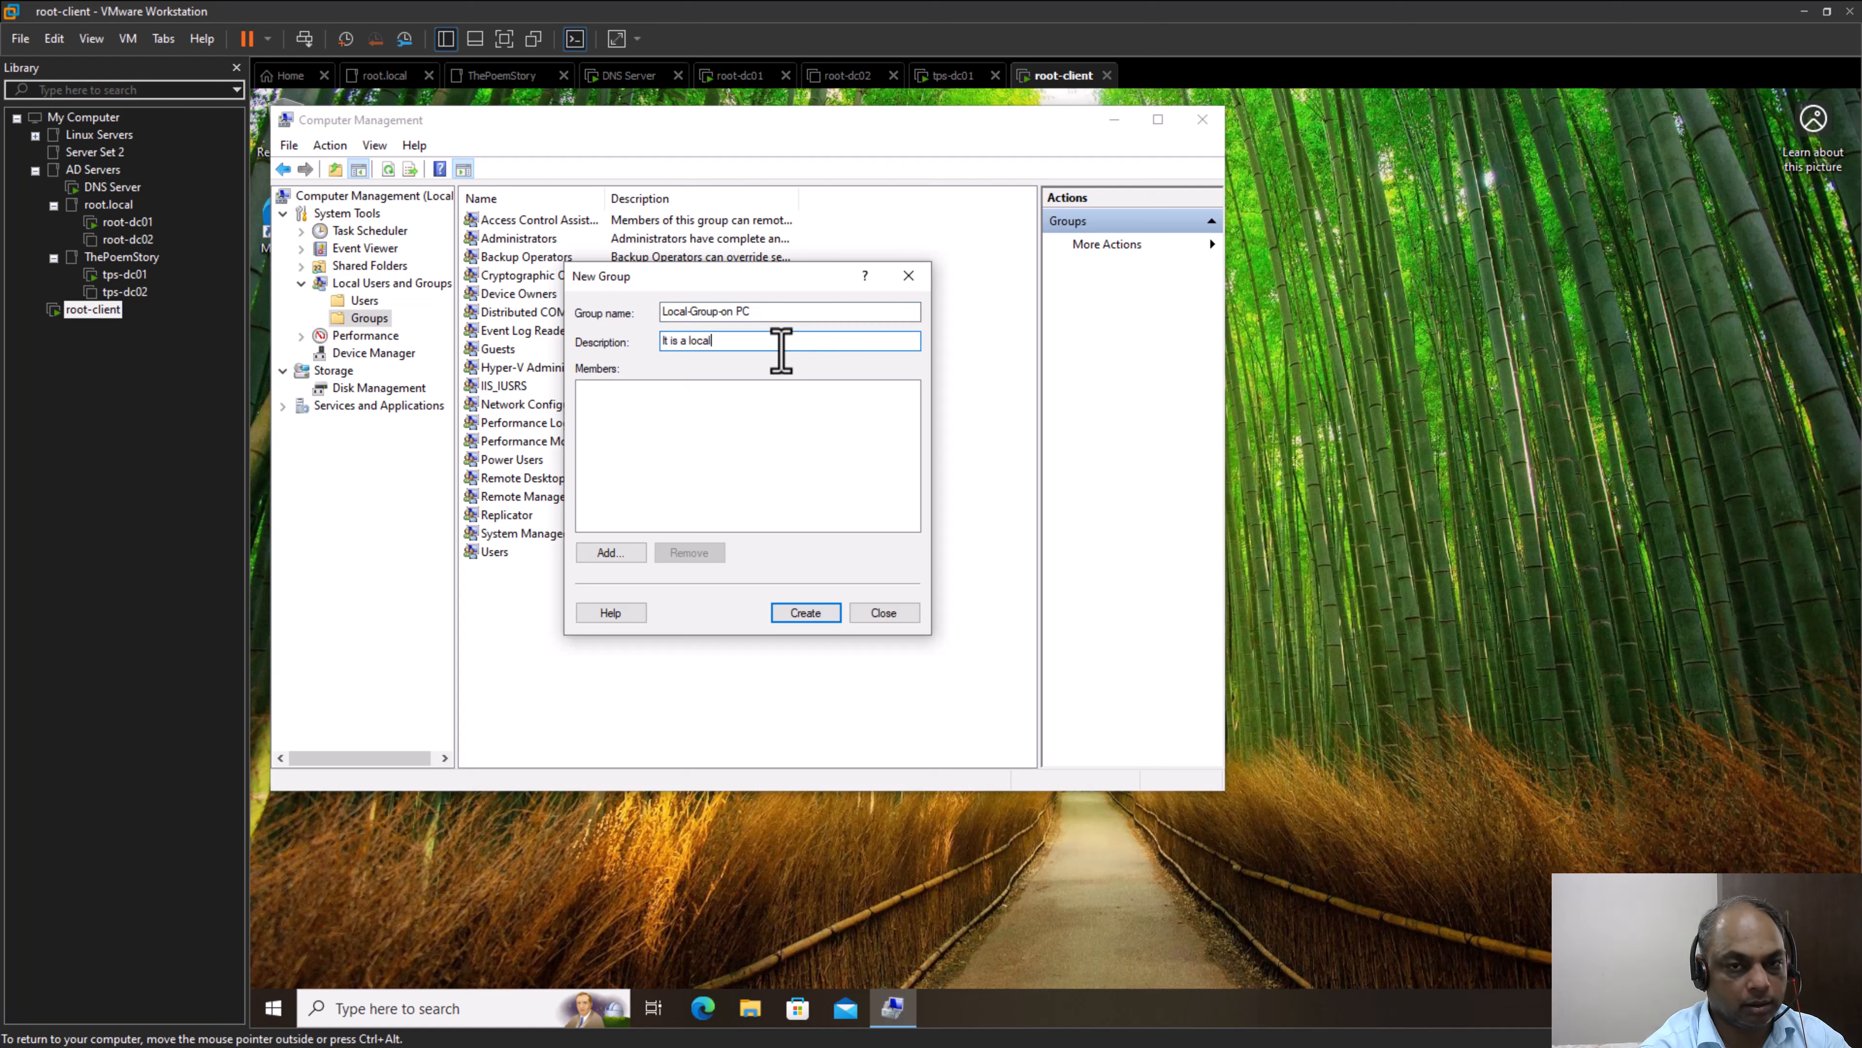
type("Group")
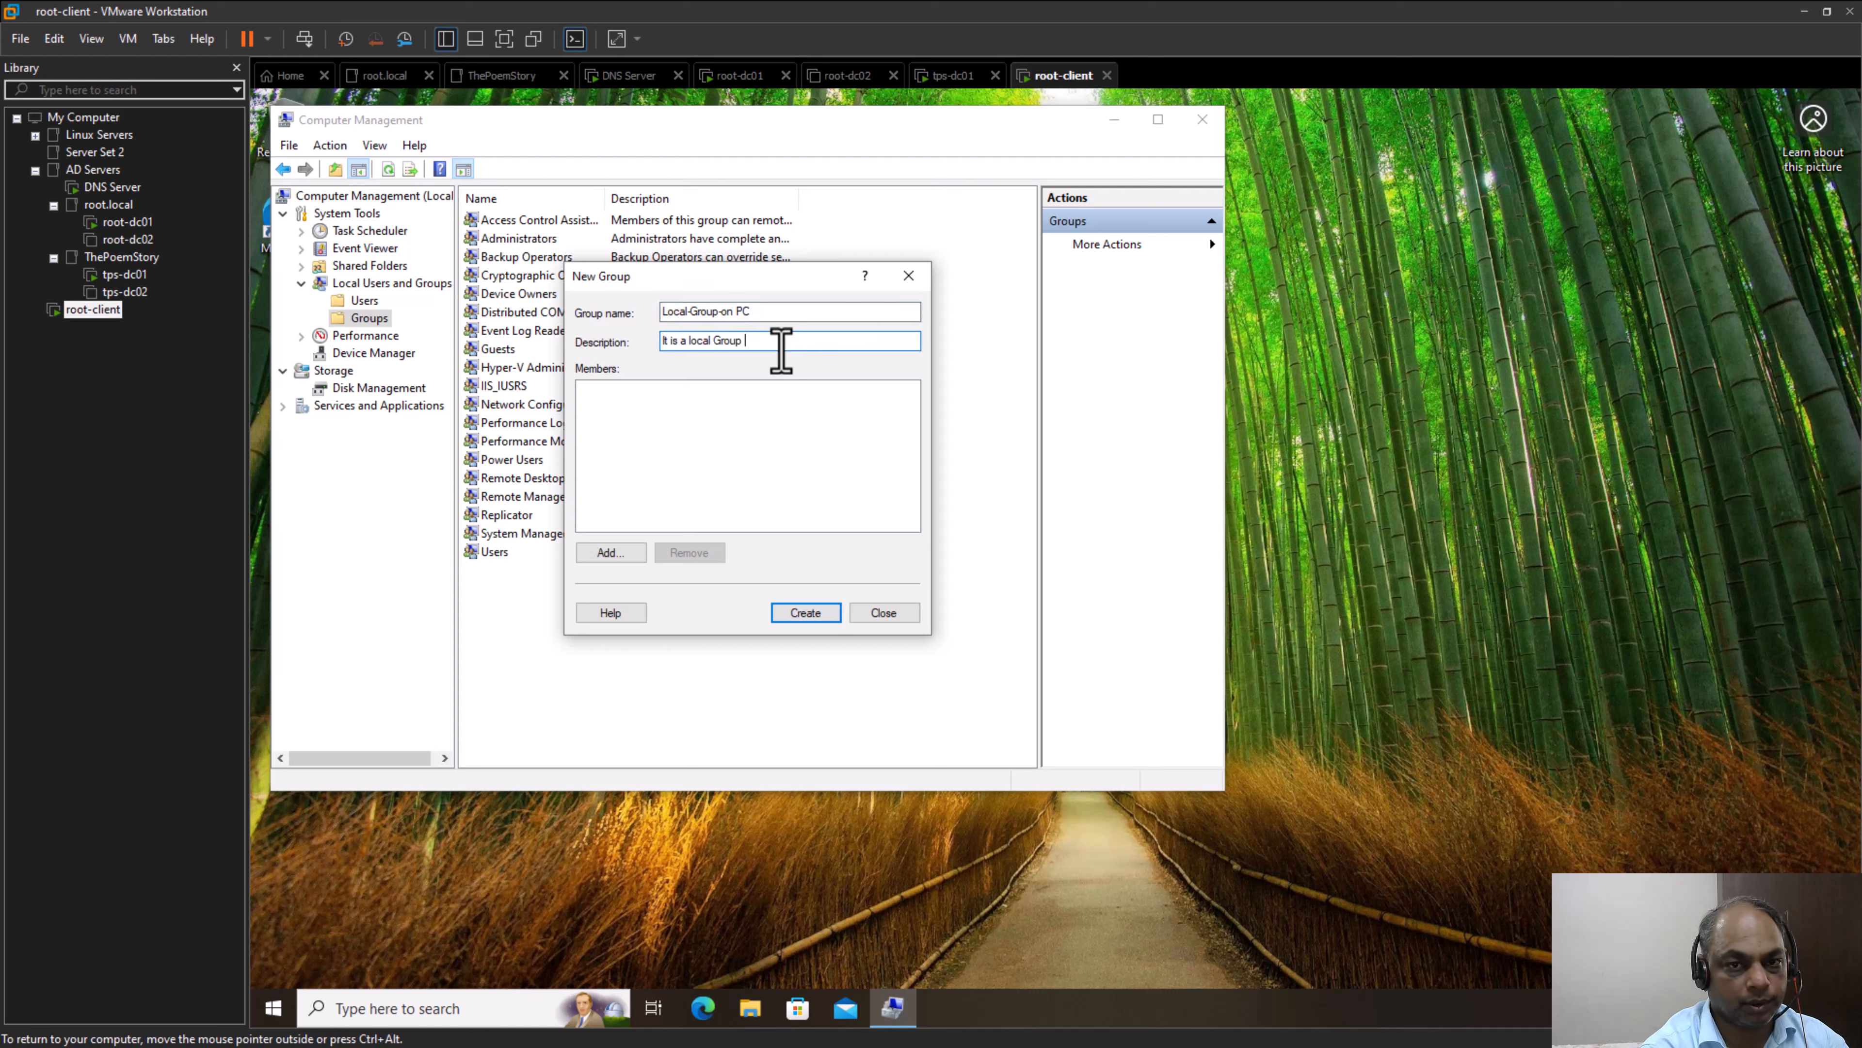
type(" for the")
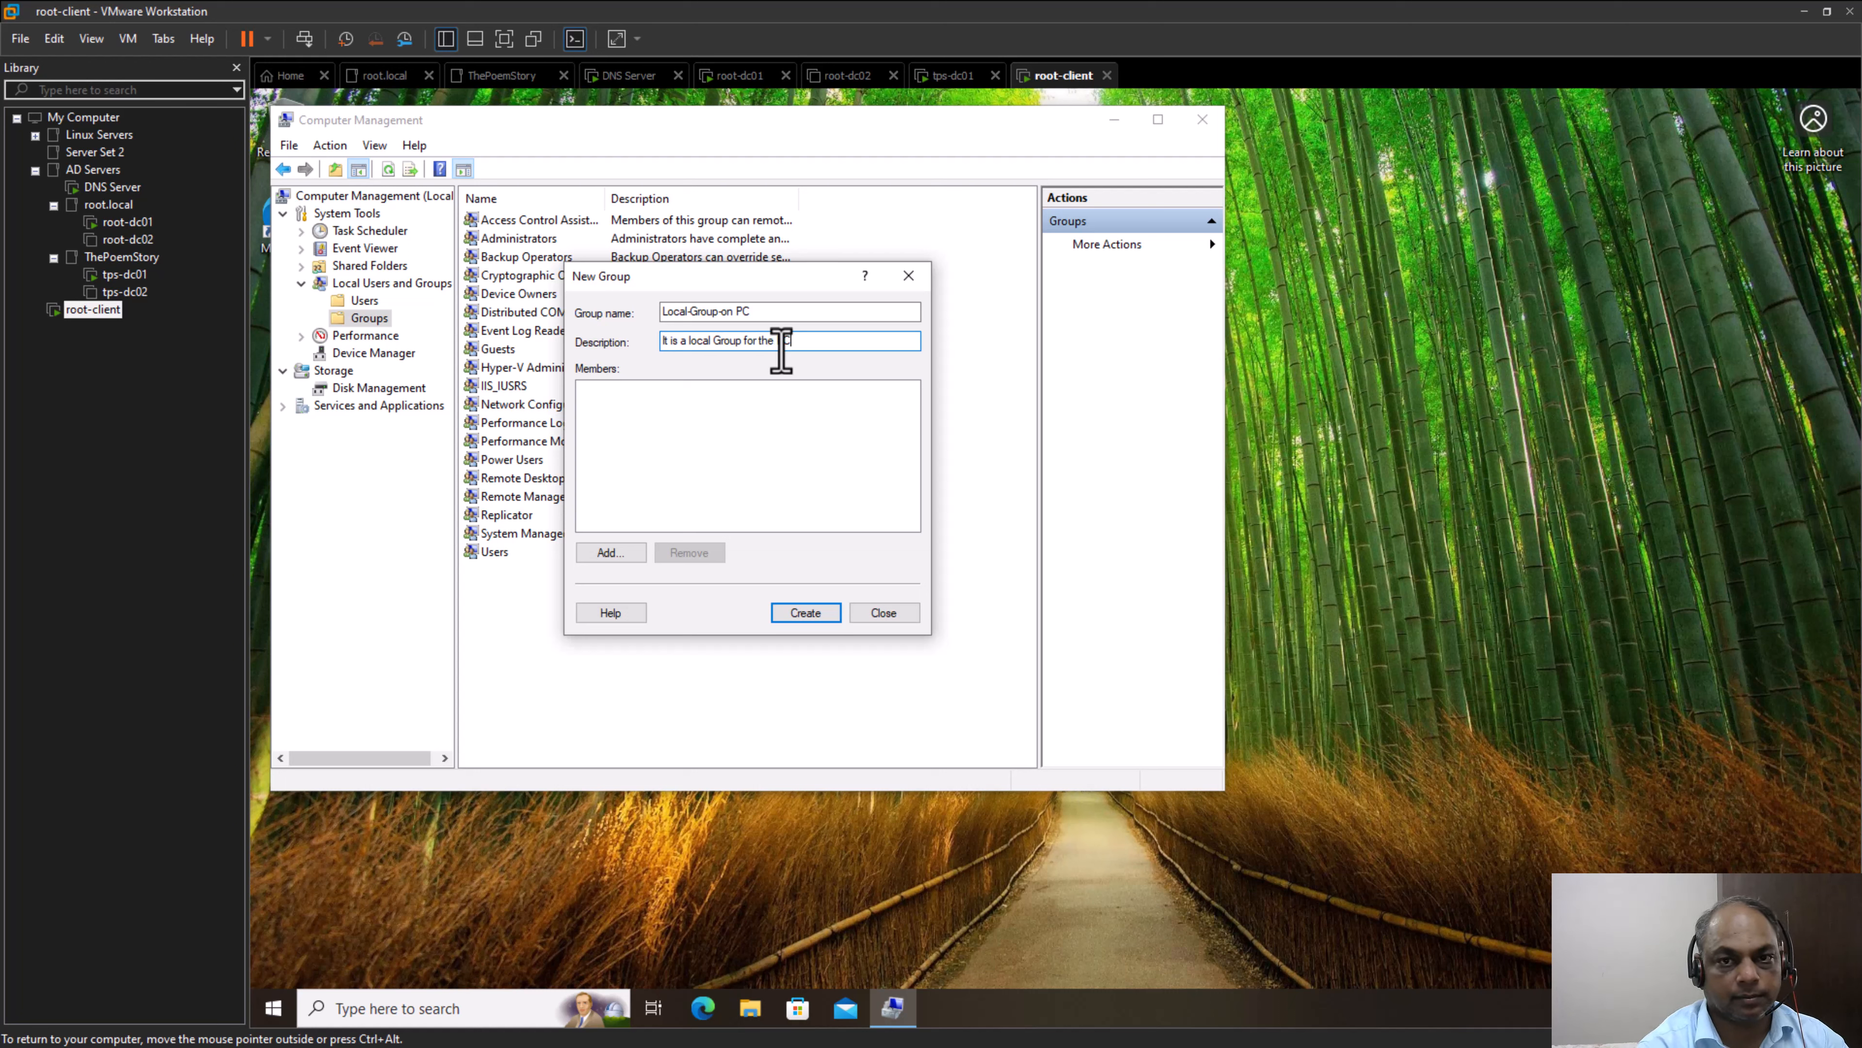
type(" PC")
left_click(807, 612)
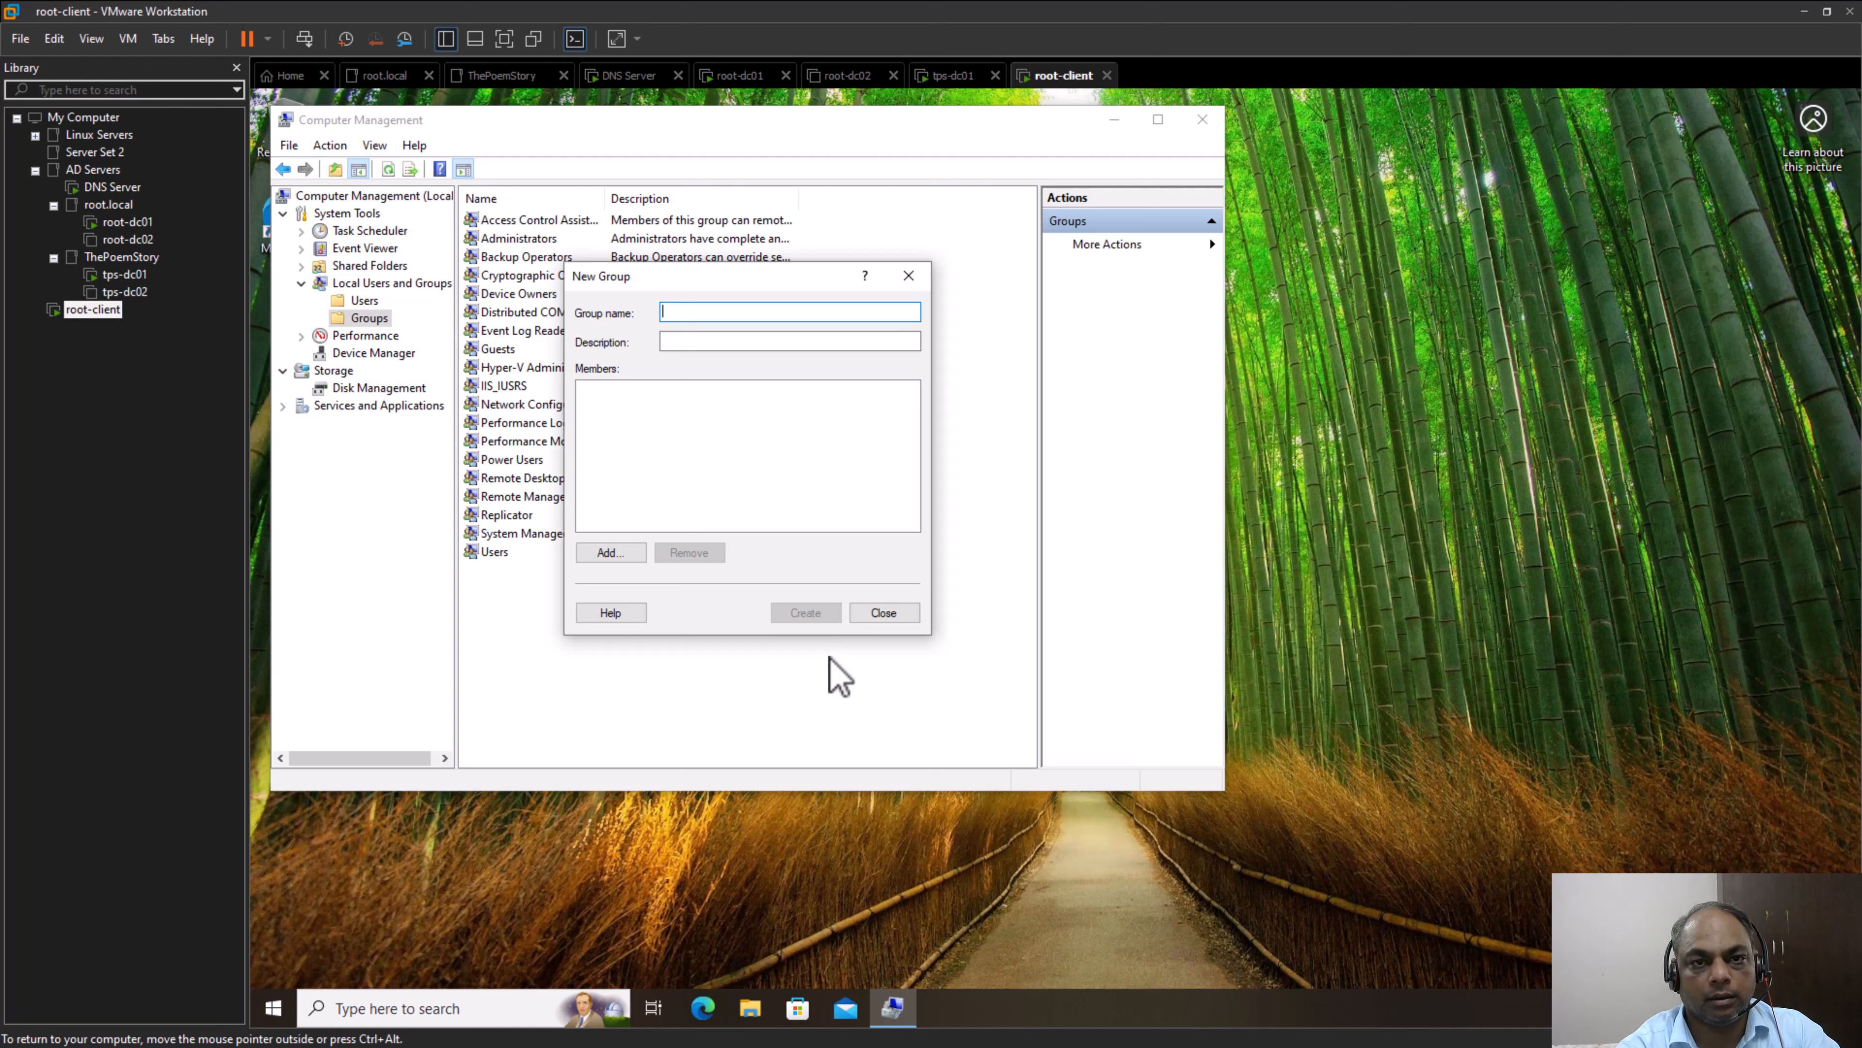
left_click(887, 615)
left_click(529, 571)
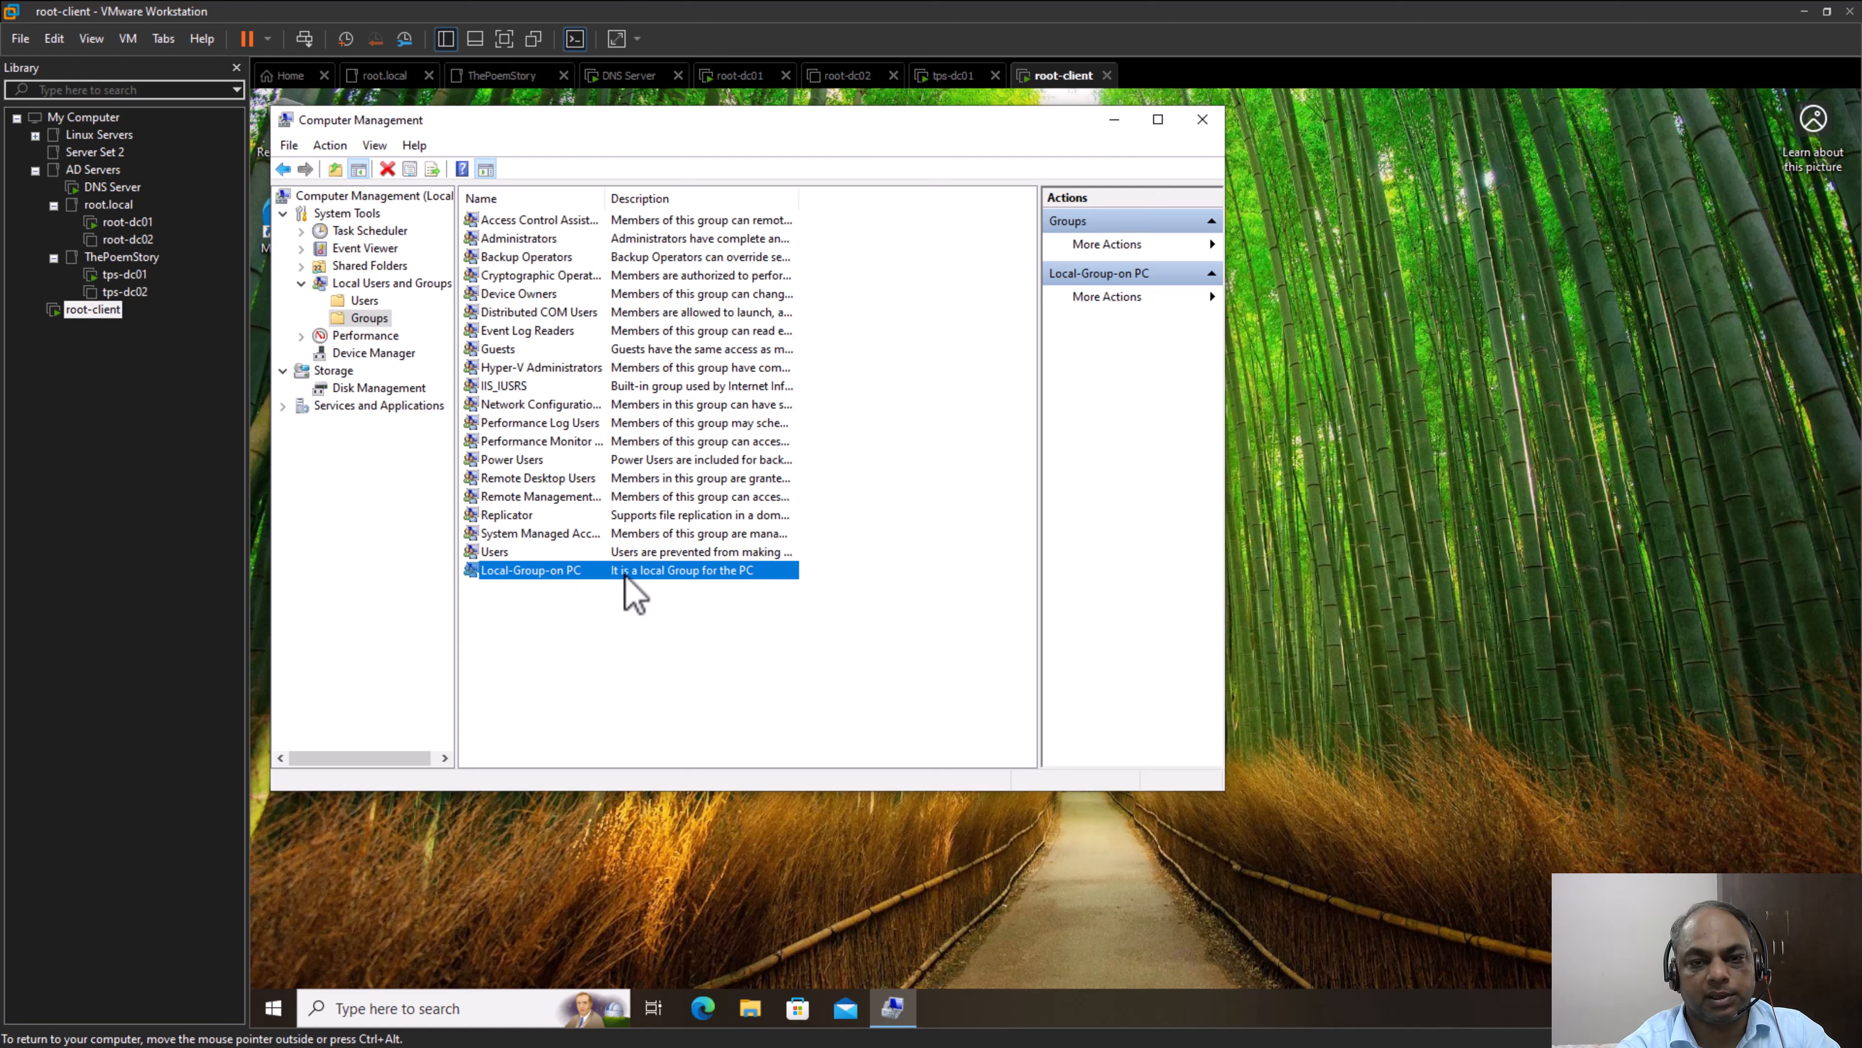
left_click(877, 628)
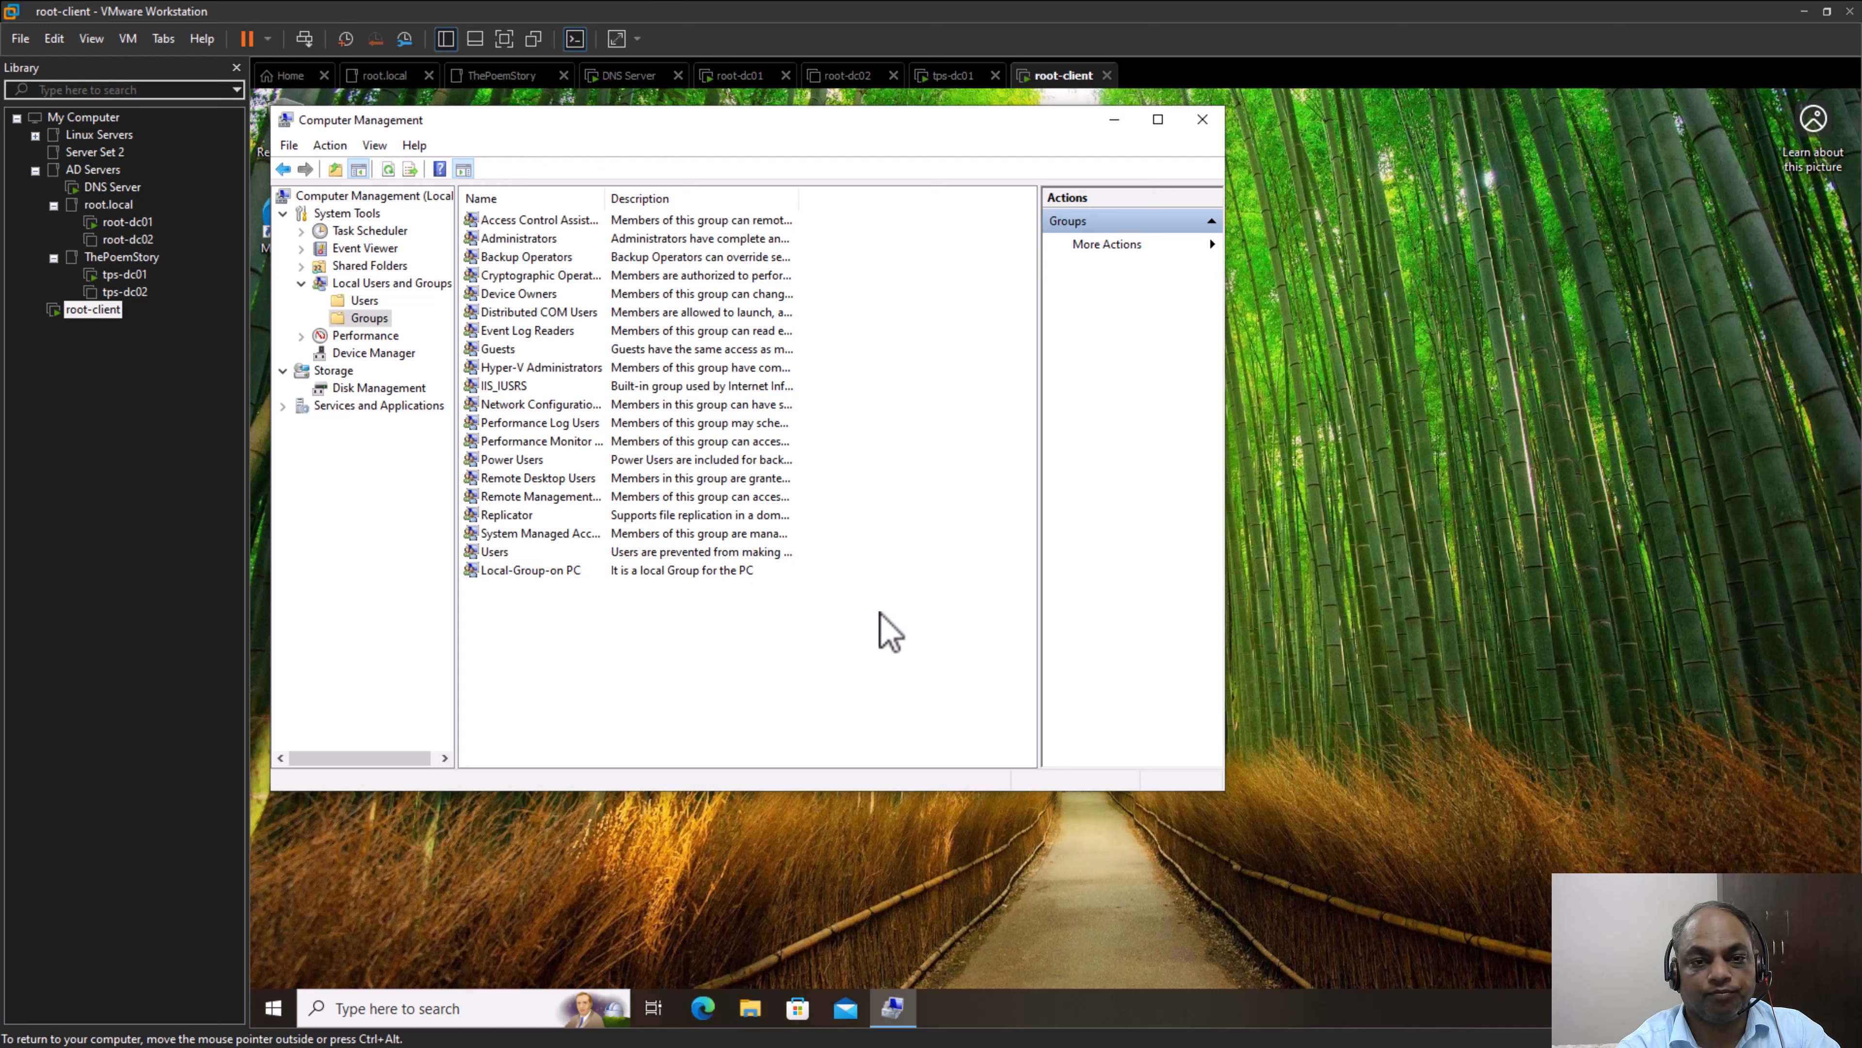
left_click(506, 571)
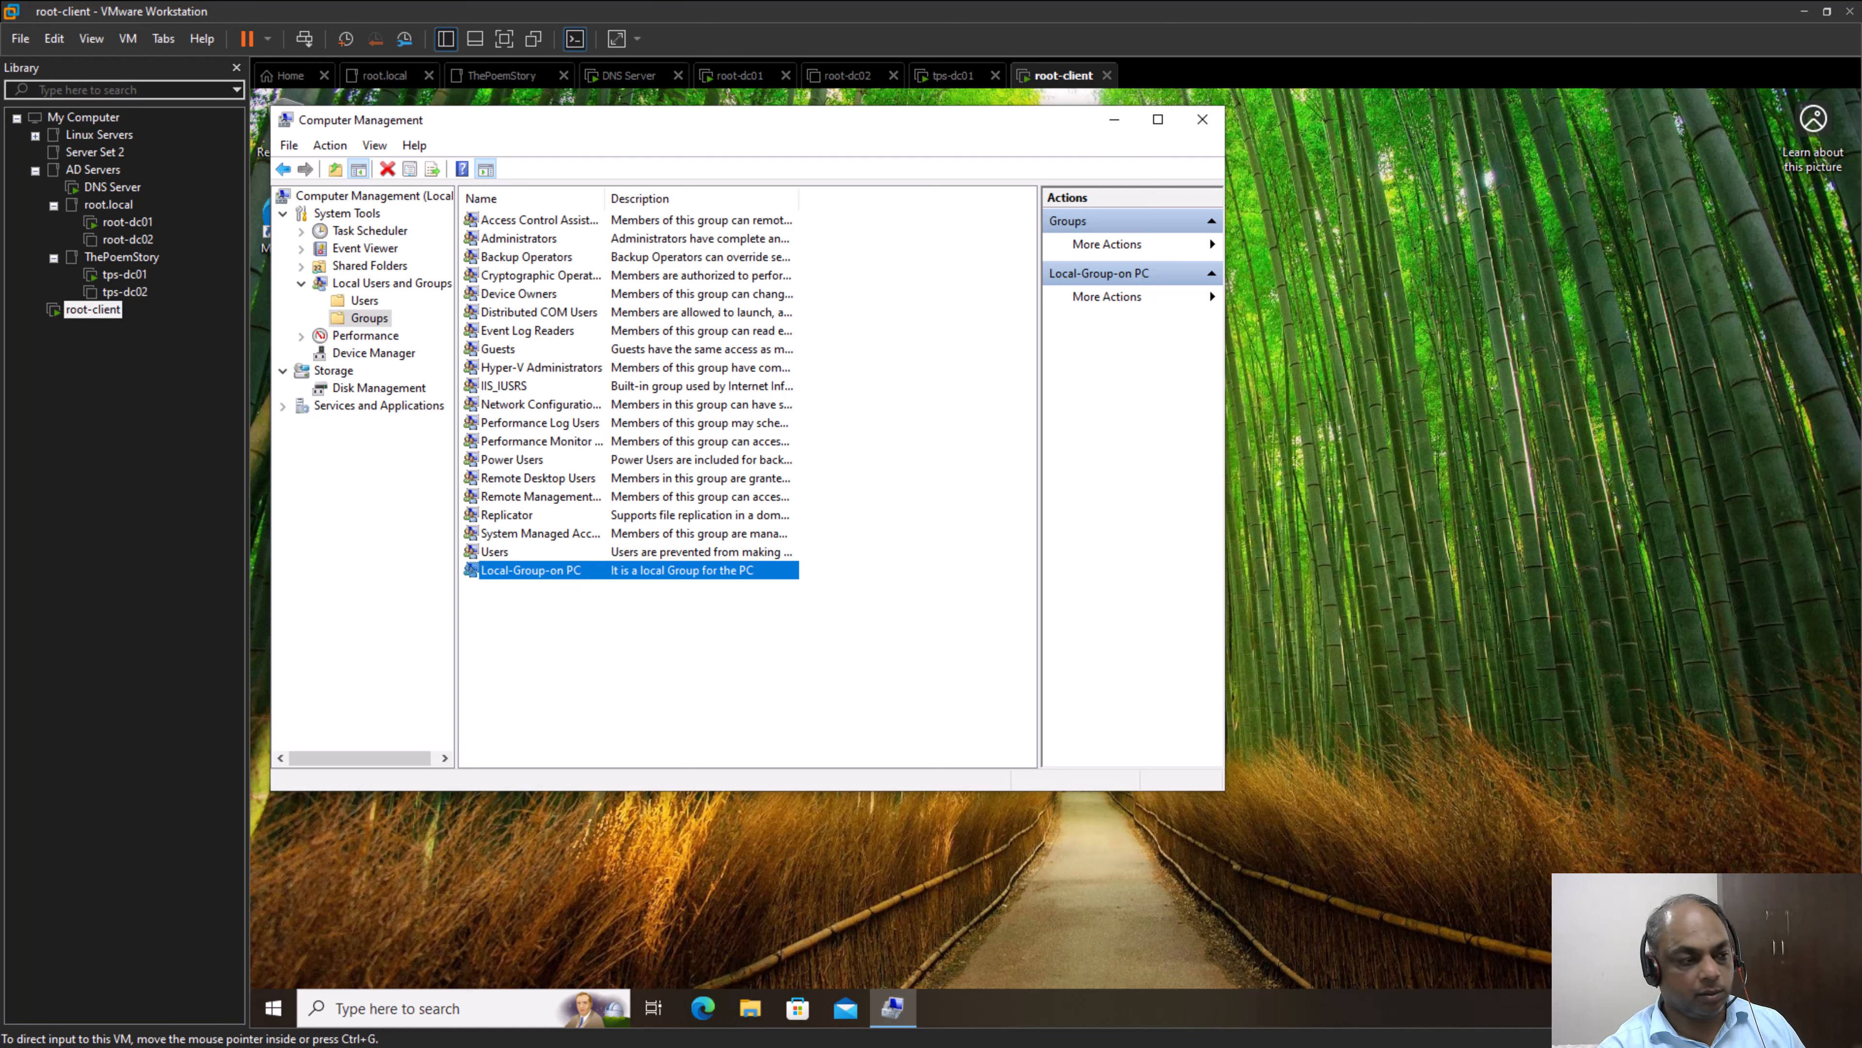
Switch to PowerPoint, highlight the Computer Local Groups and Domain local Groups headings on the group scope slide for comparison, and return to the virtual machines
key("alt+Tab")
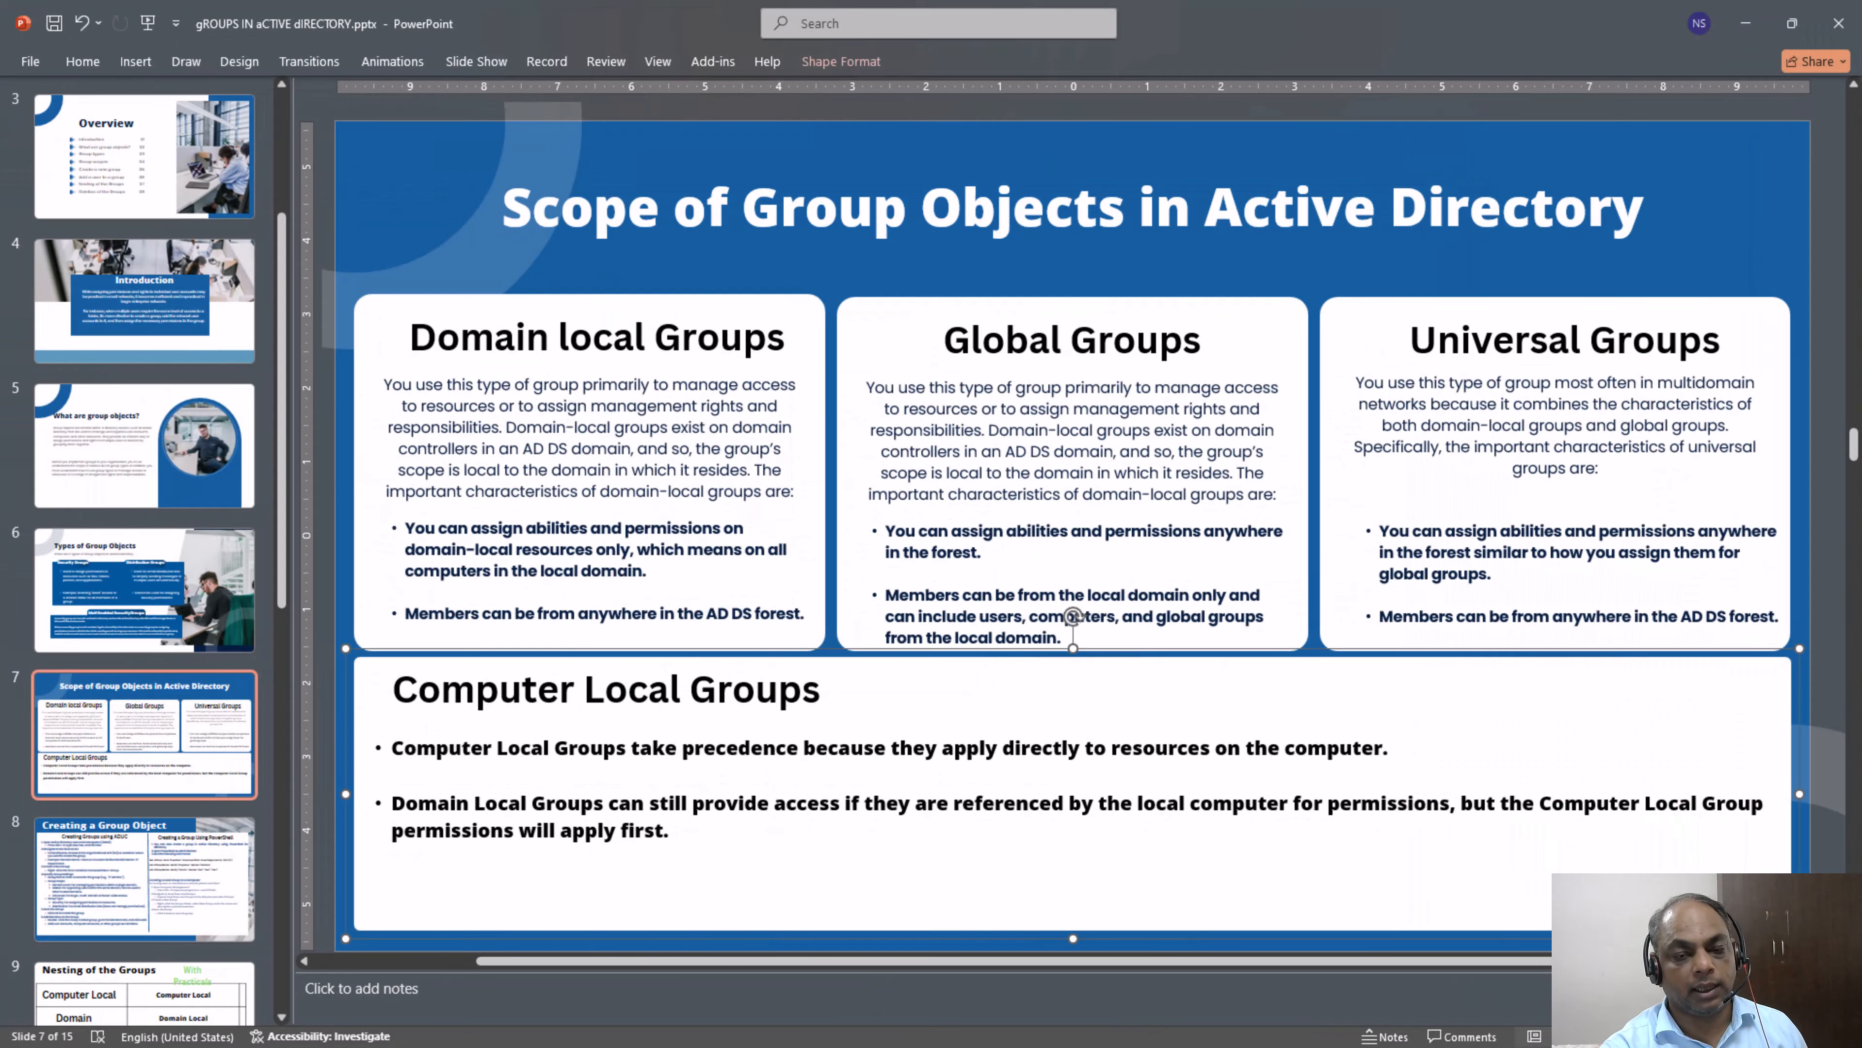
triple_click(490, 750)
triple_click(449, 690)
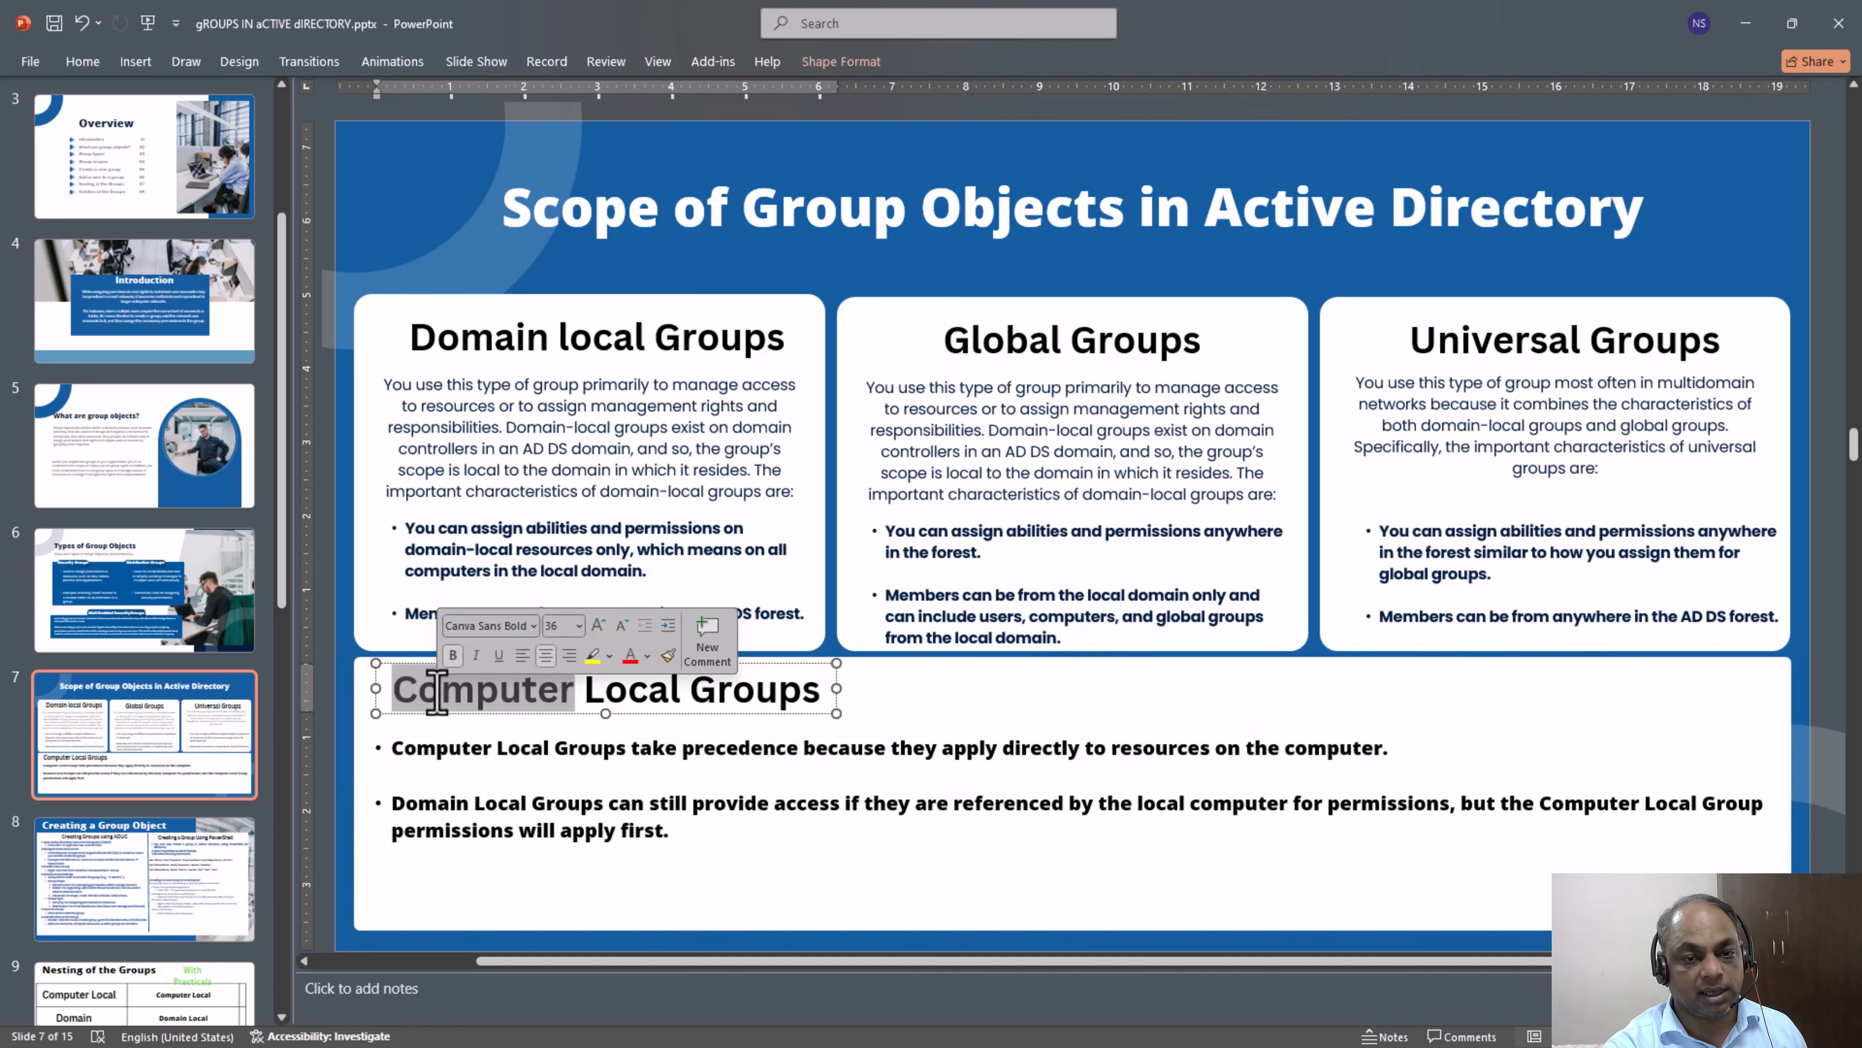
left_click(1759, 23)
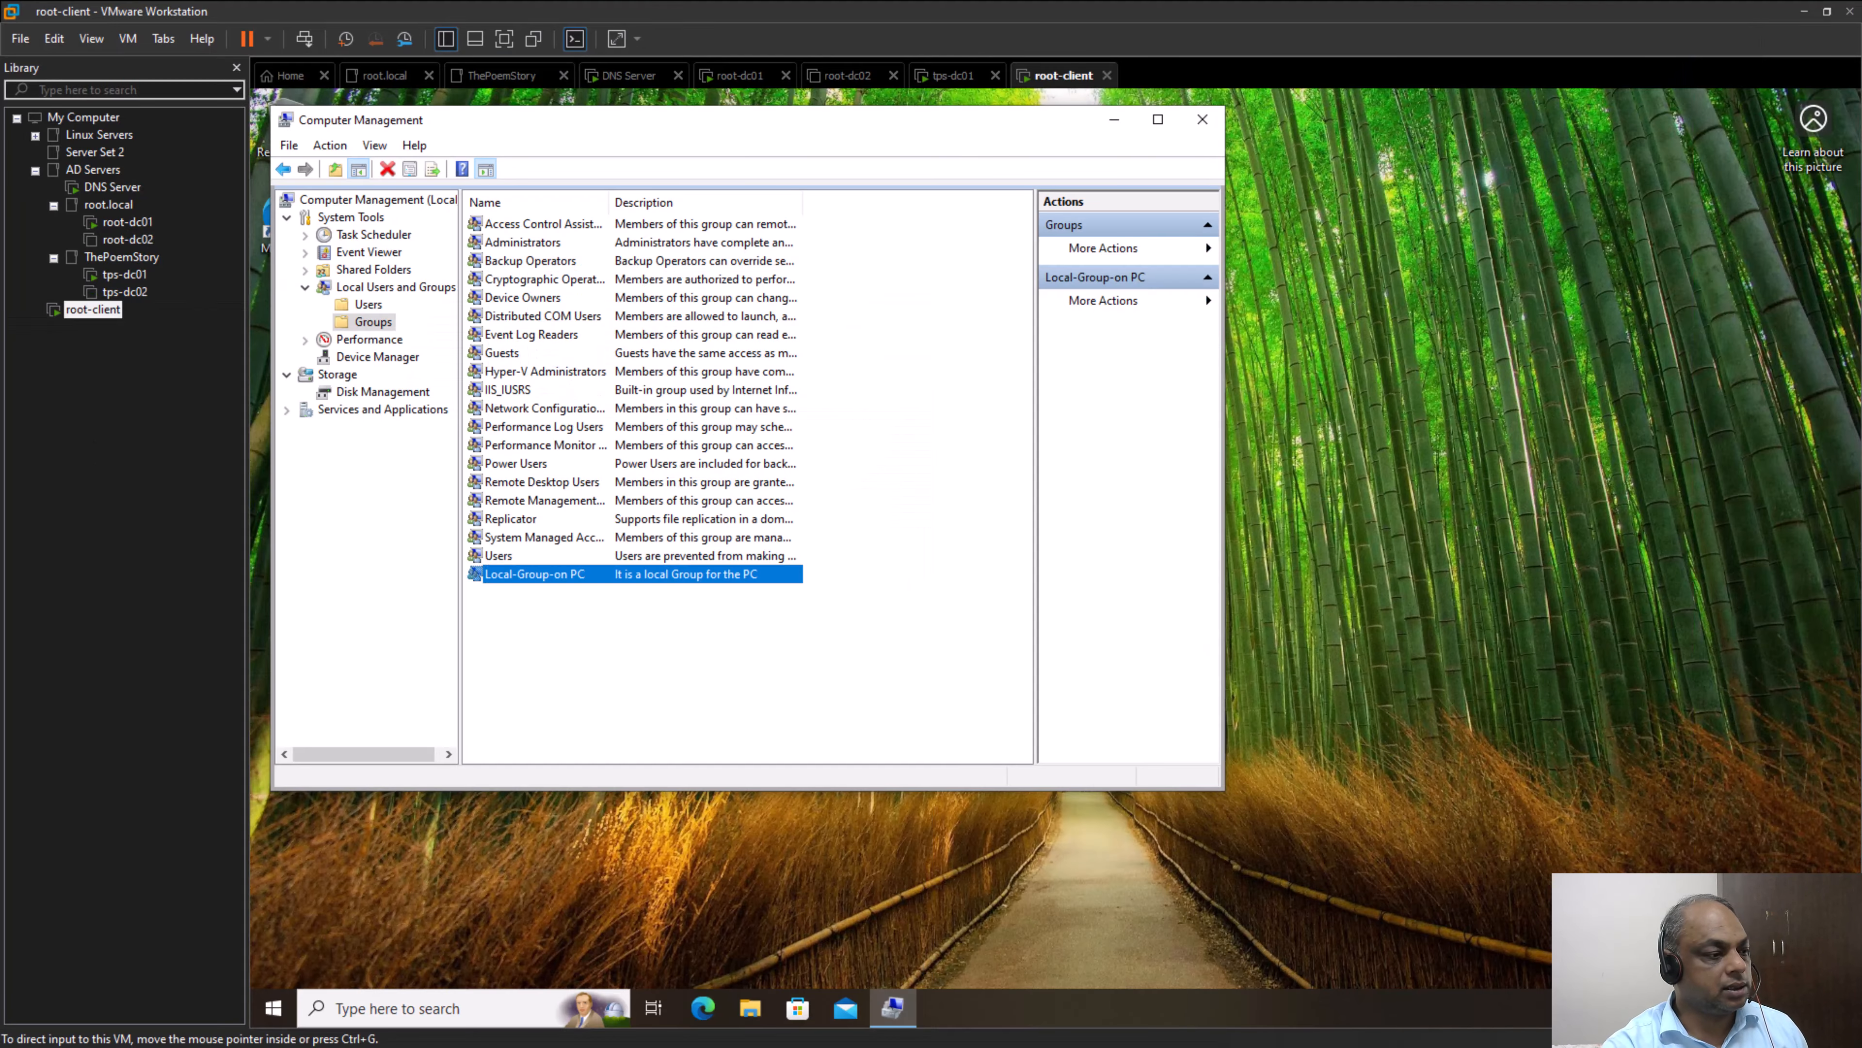
key("alt+Tab")
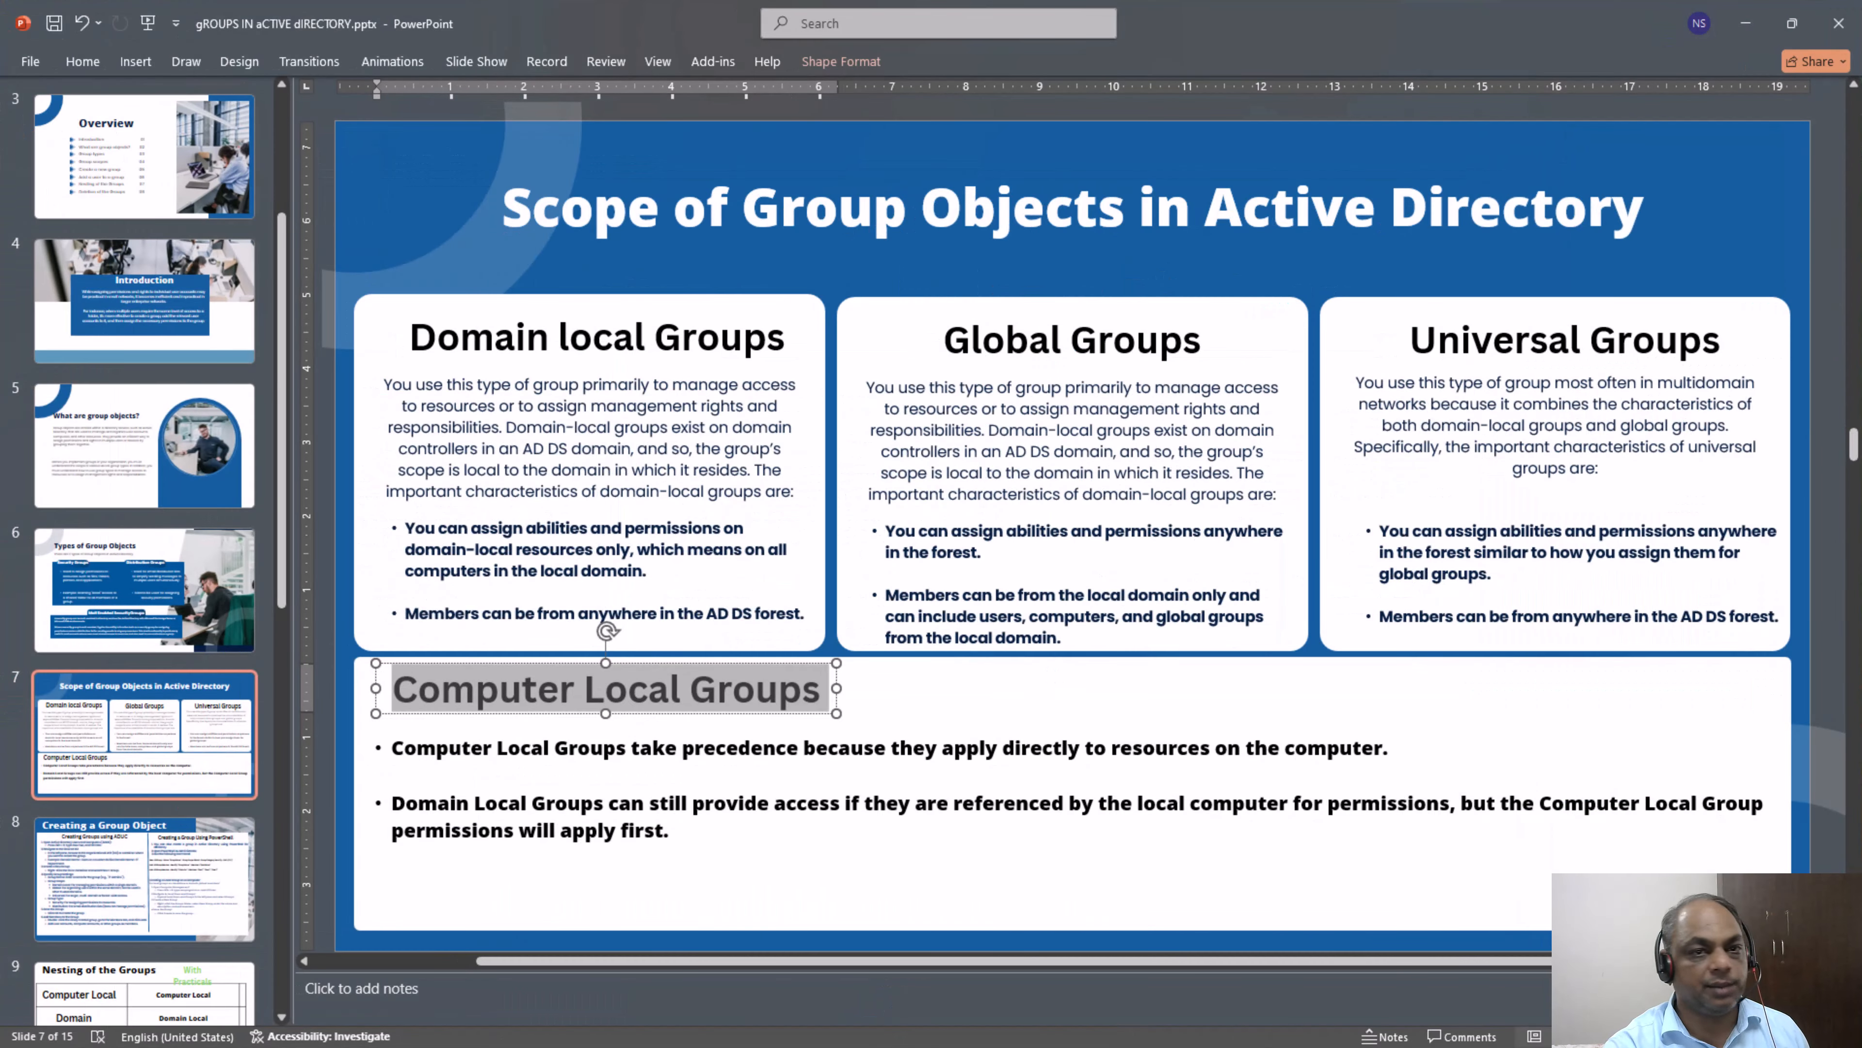
left_click(616, 344)
triple_click(615, 345)
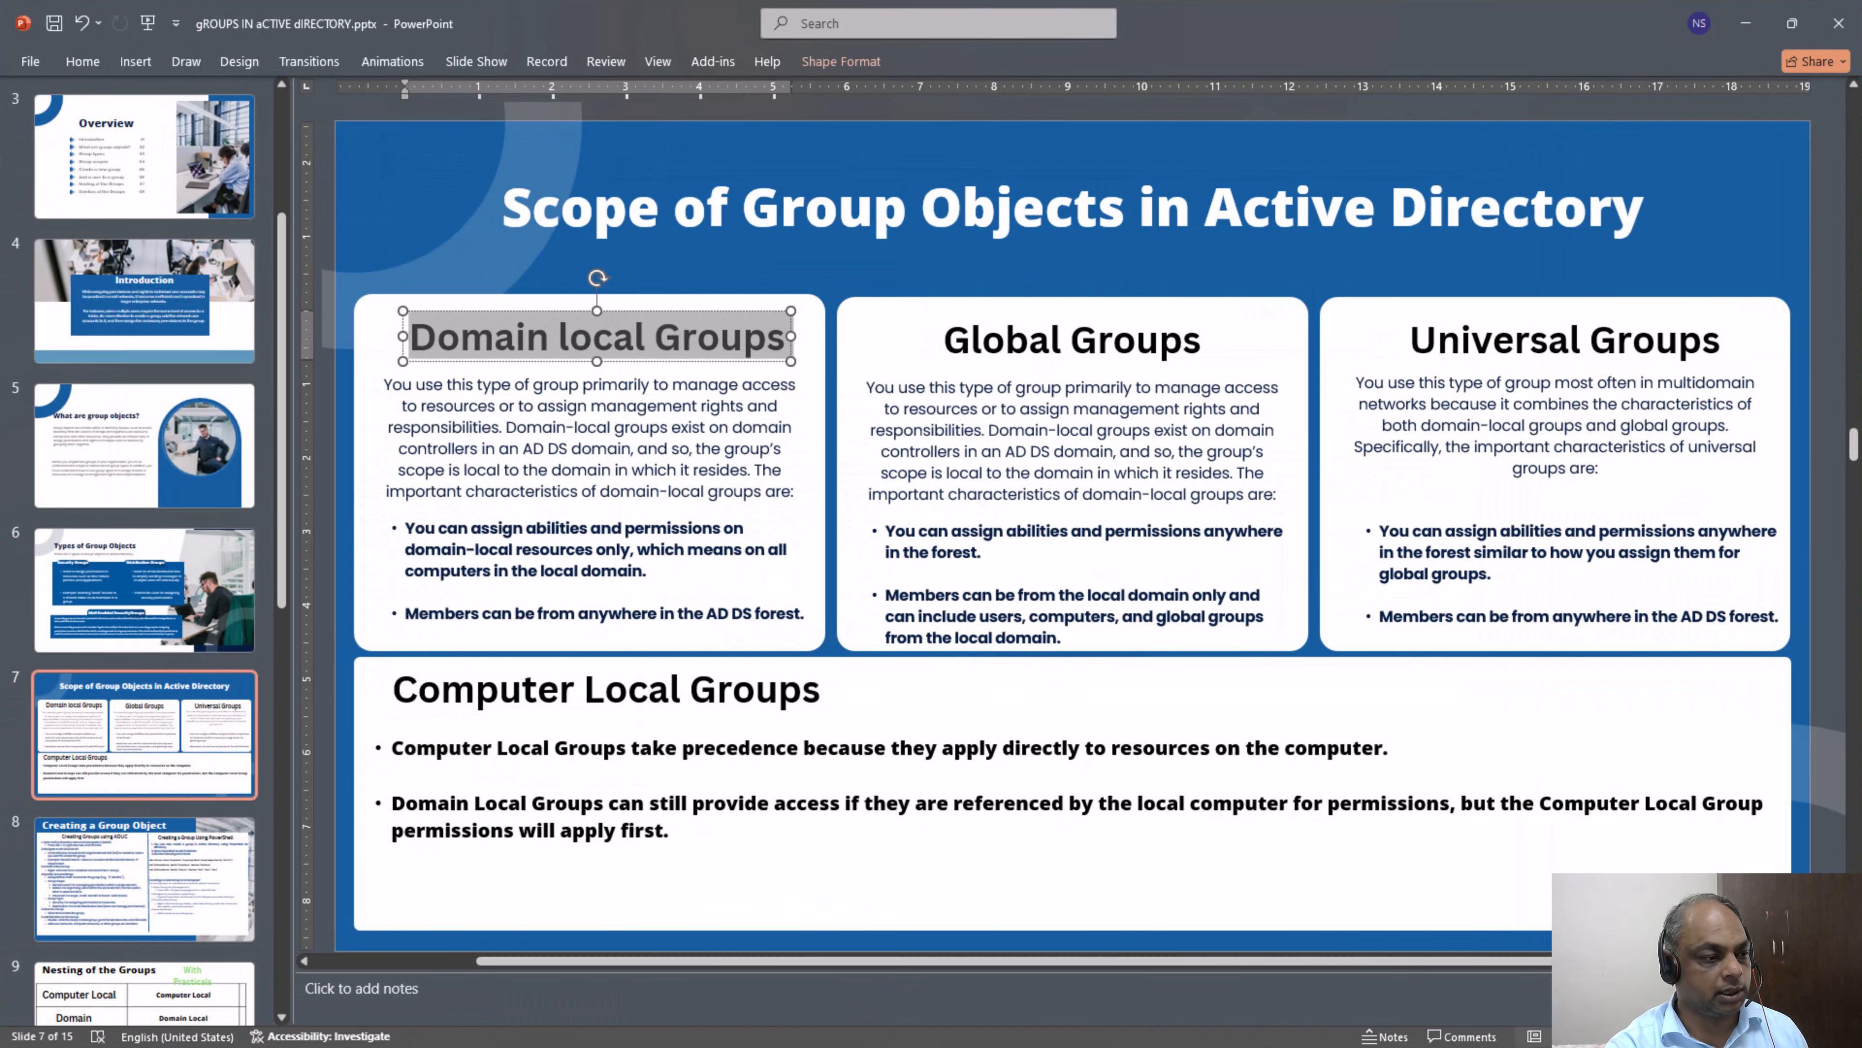
left_click(1739, 33)
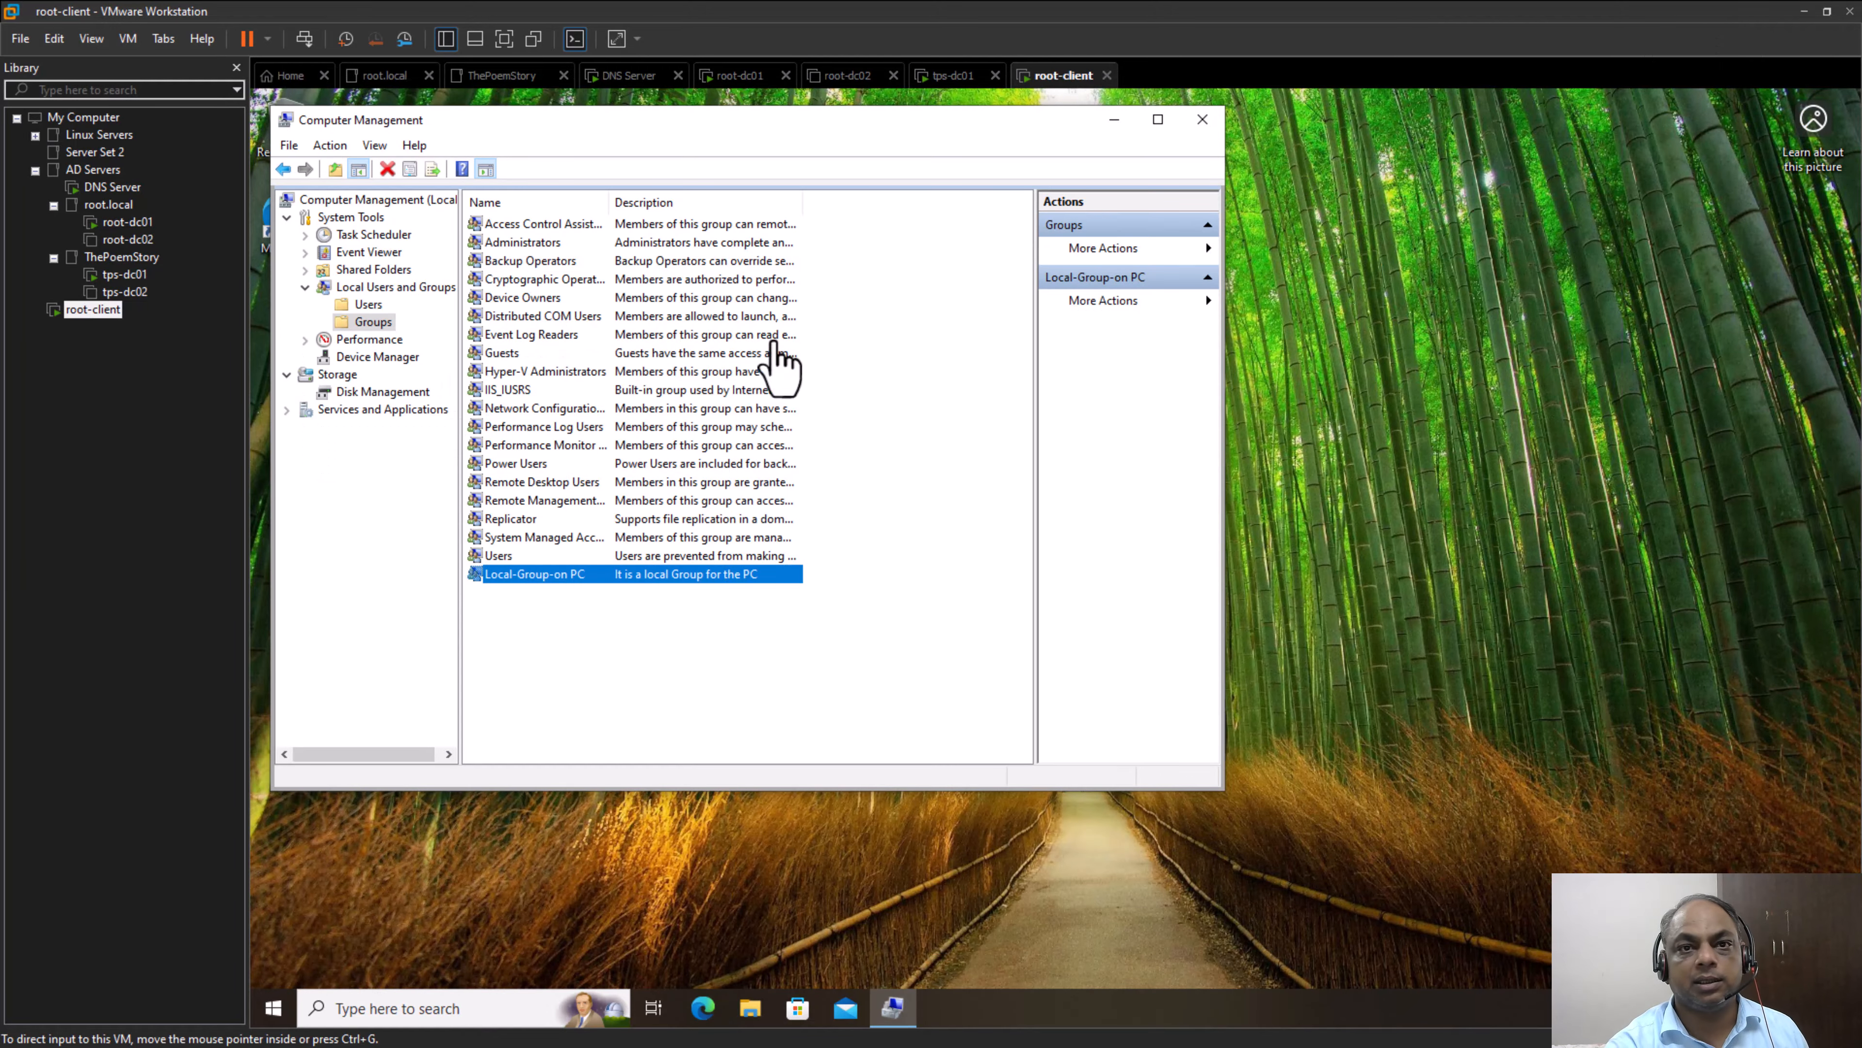
Switch to the root-dc01 virtual machine and sign in with the domain administrator account's password
left_click(129, 222)
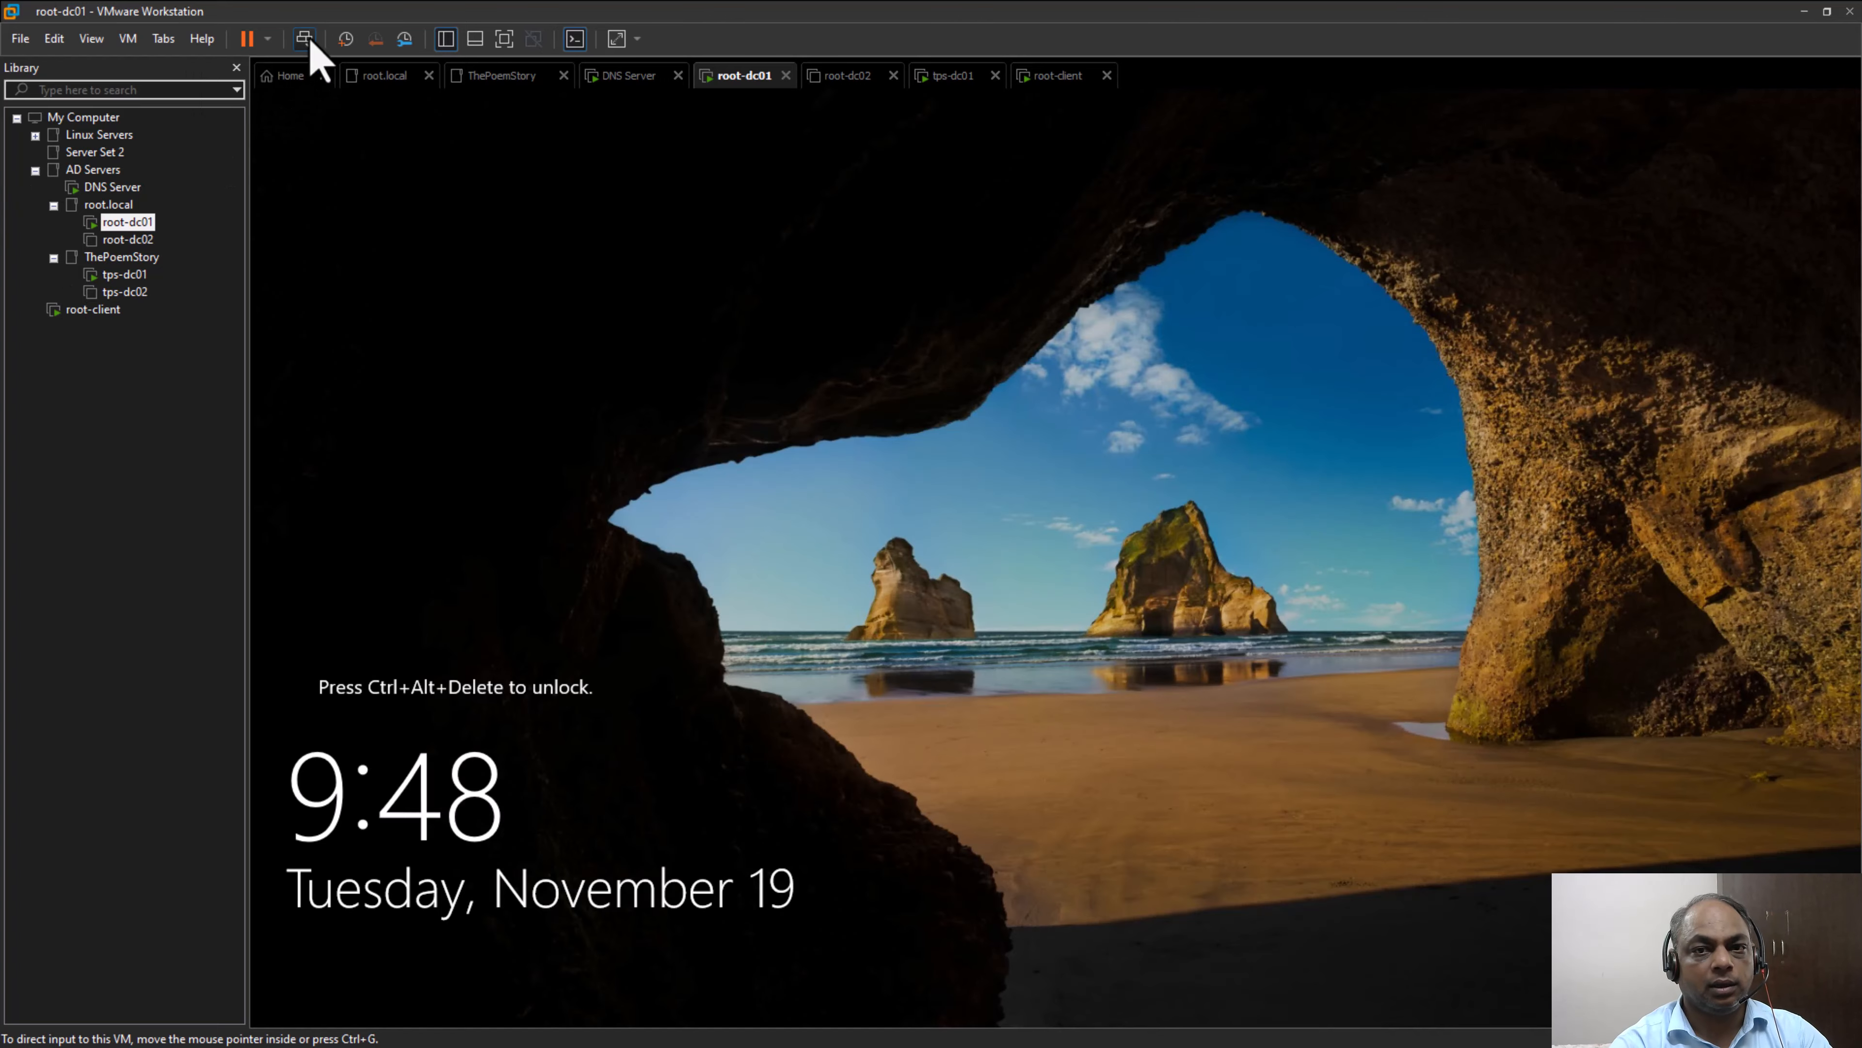
left_click(305, 40)
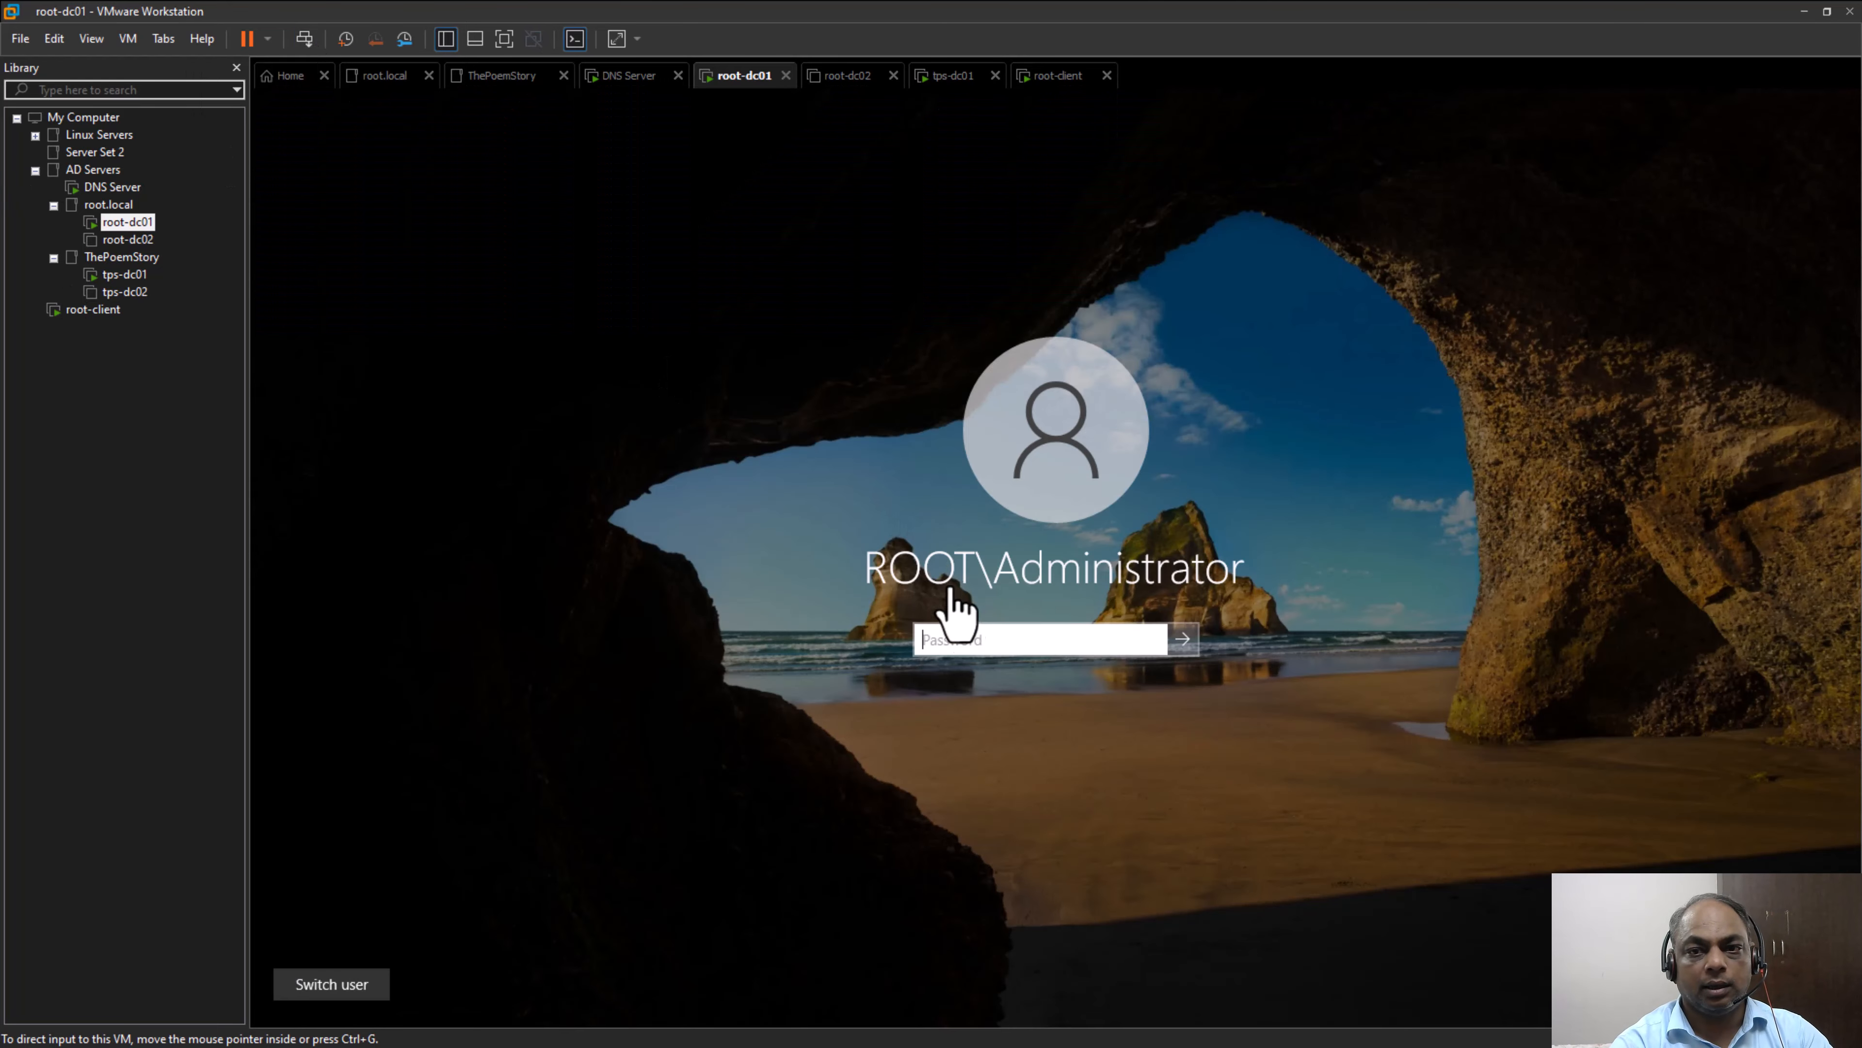
left_click(965, 640)
type("******")
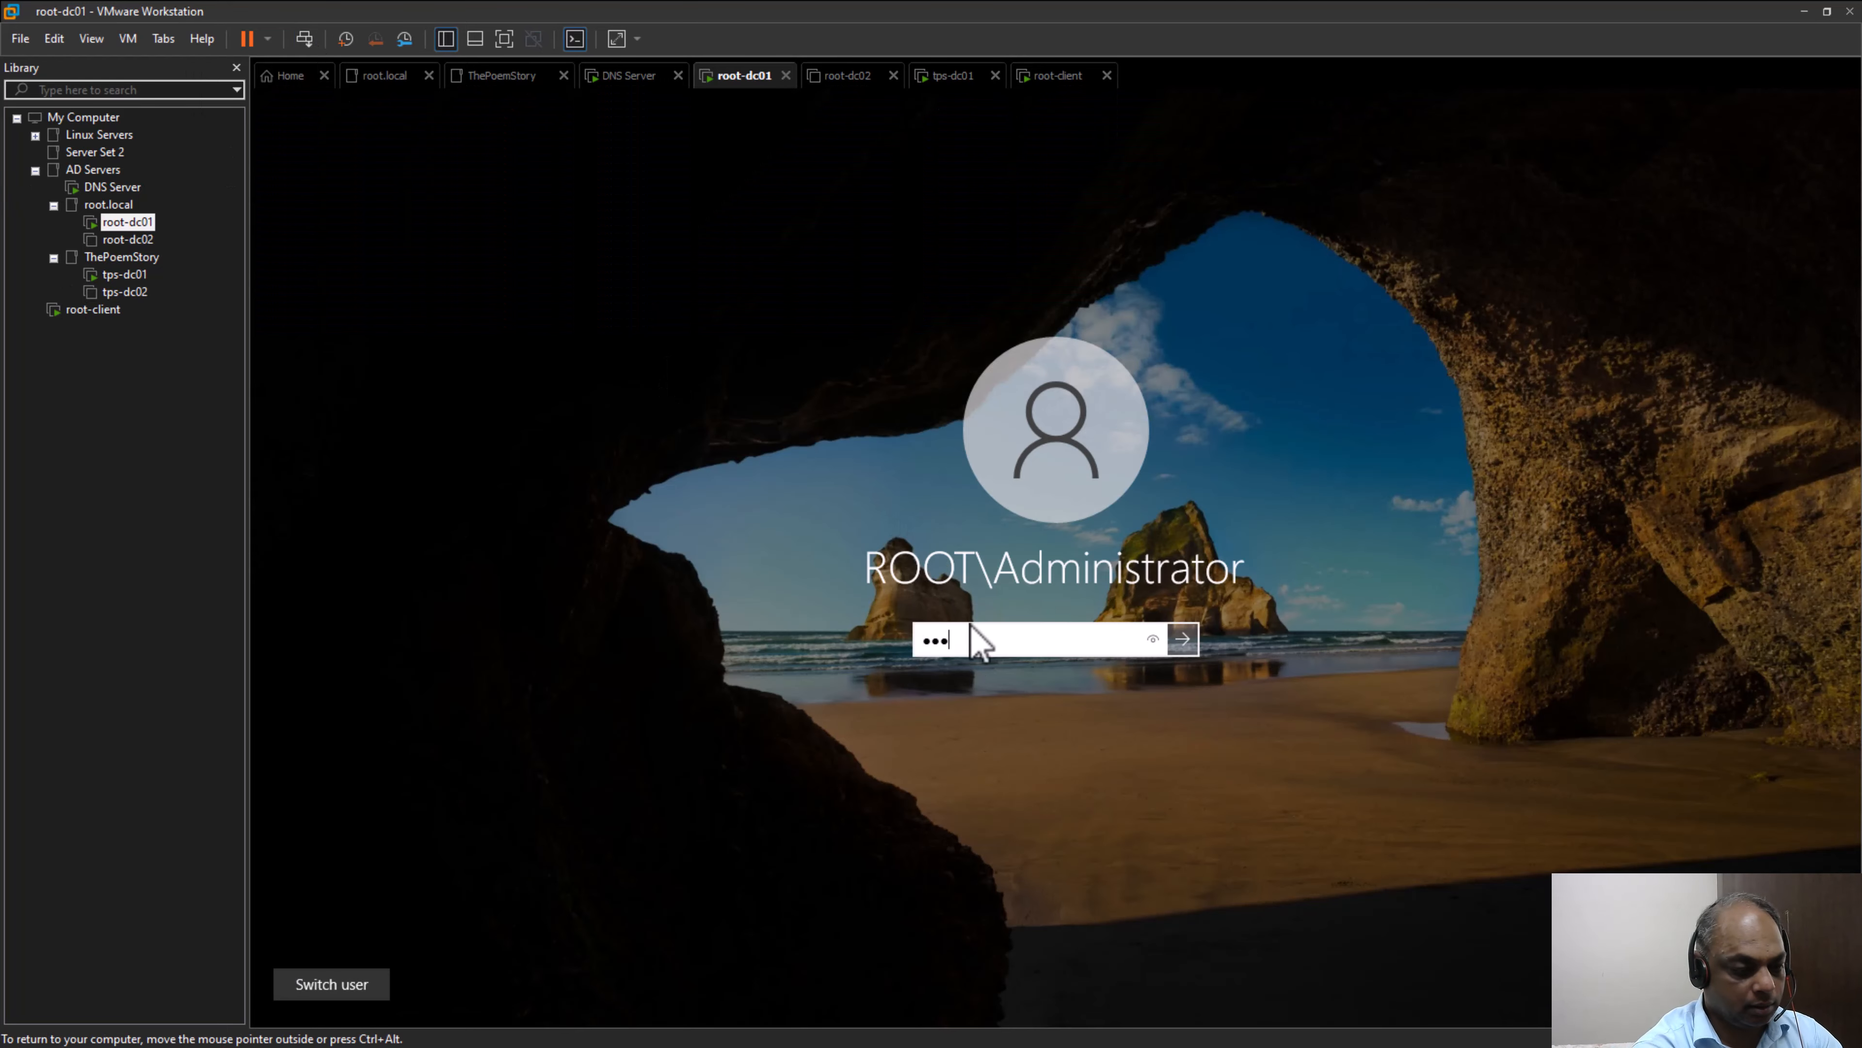
type("*****")
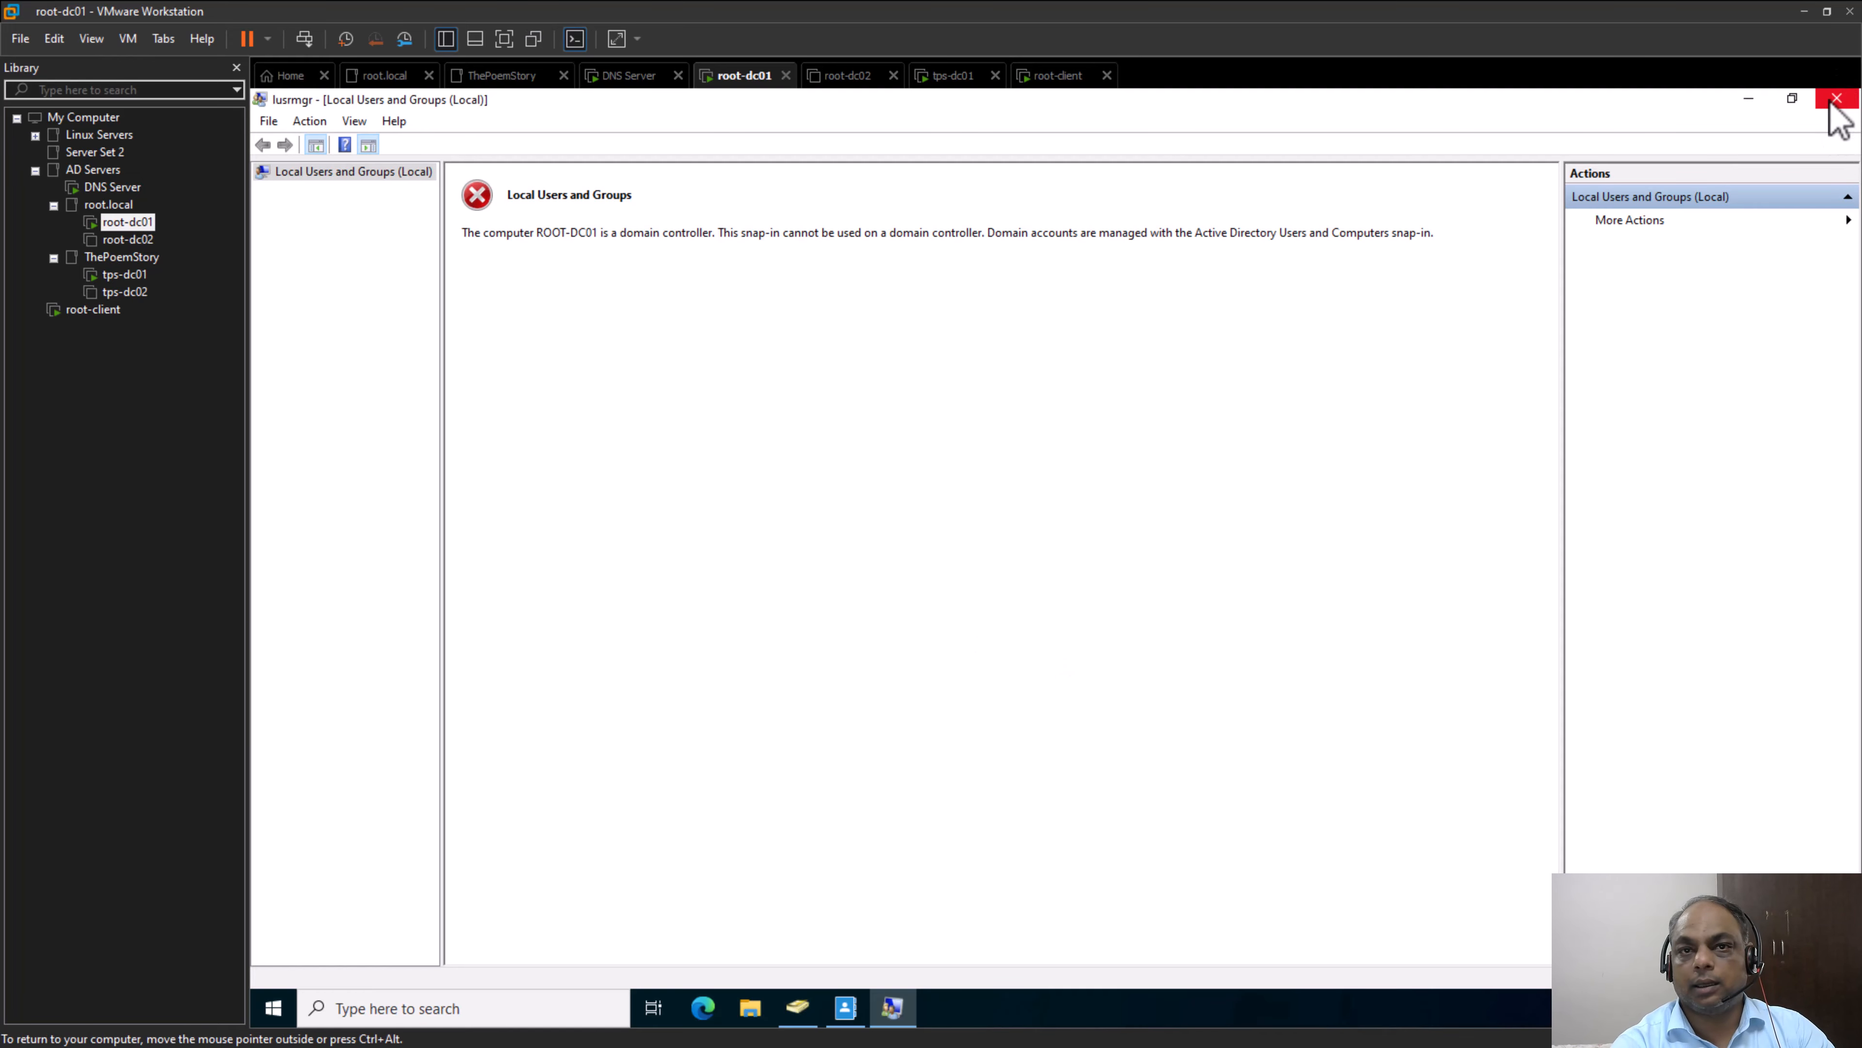
Close the Local Users and Groups console and bring up Active Directory Users and Computers
left_click(1837, 99)
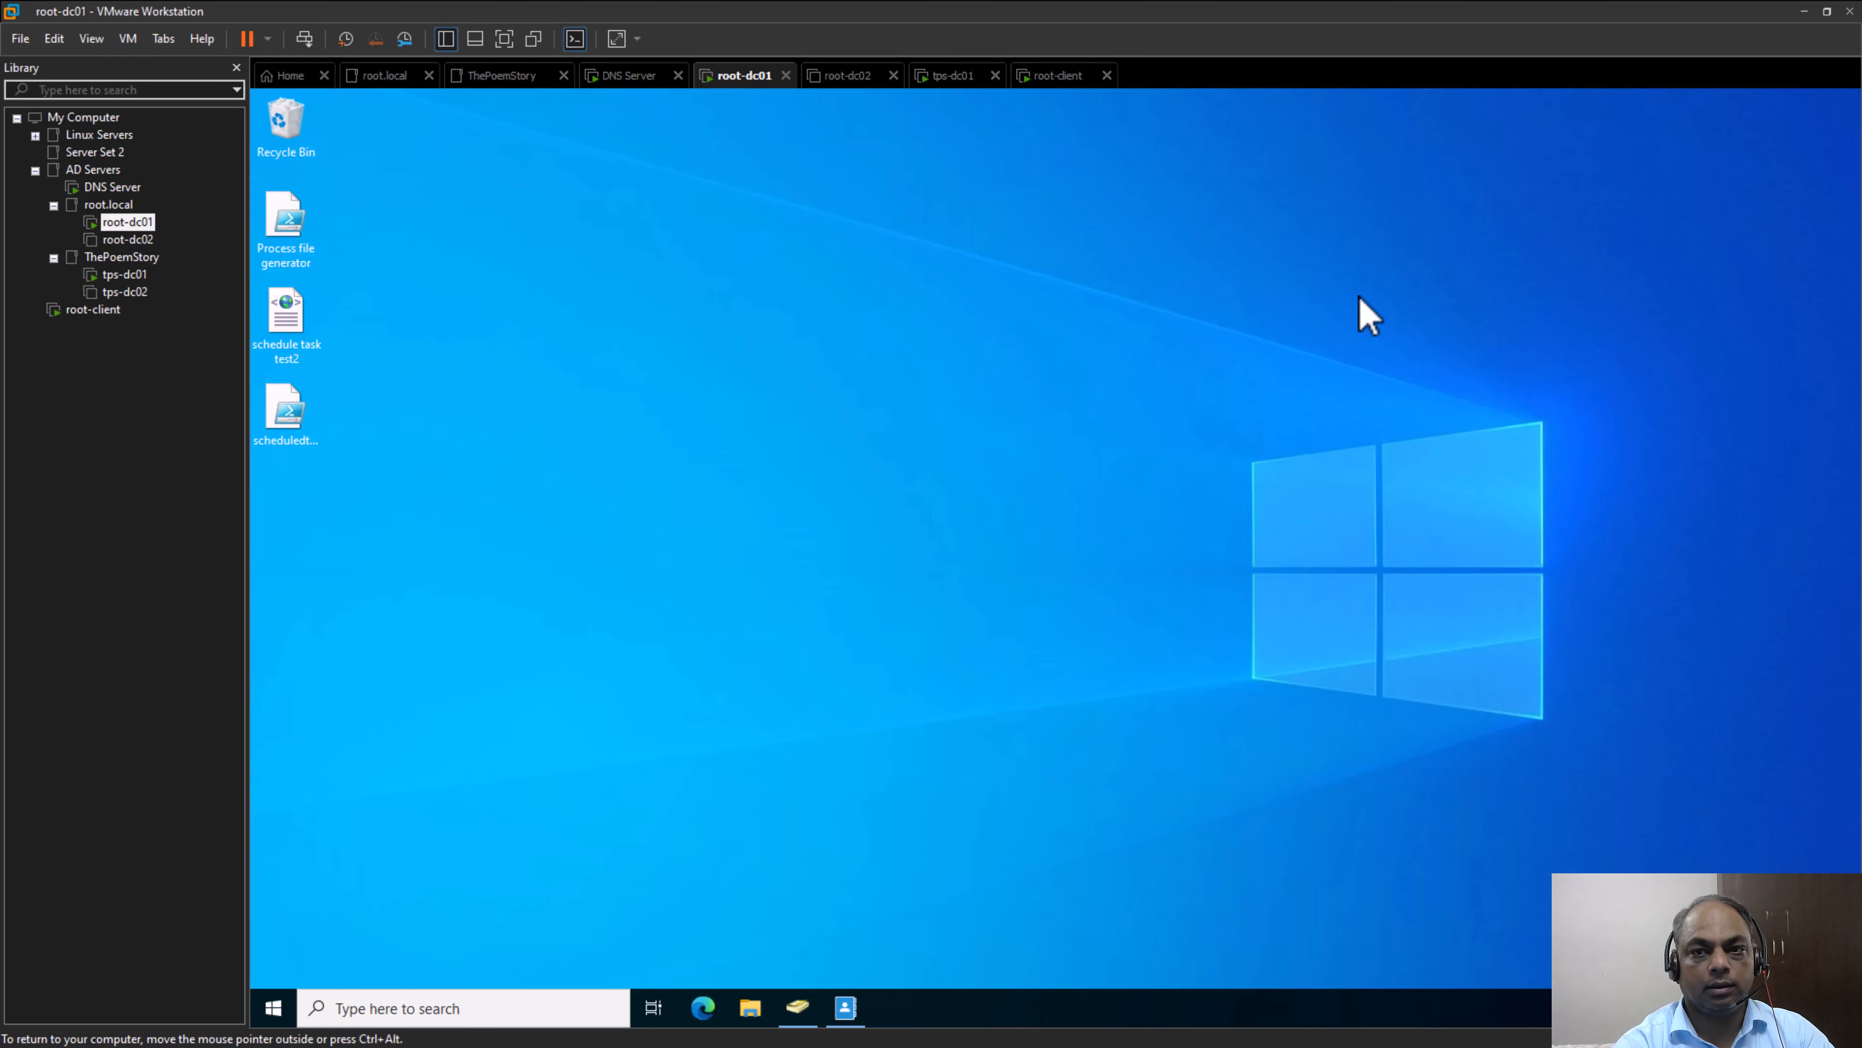
left_click(803, 1012)
left_click(684, 646)
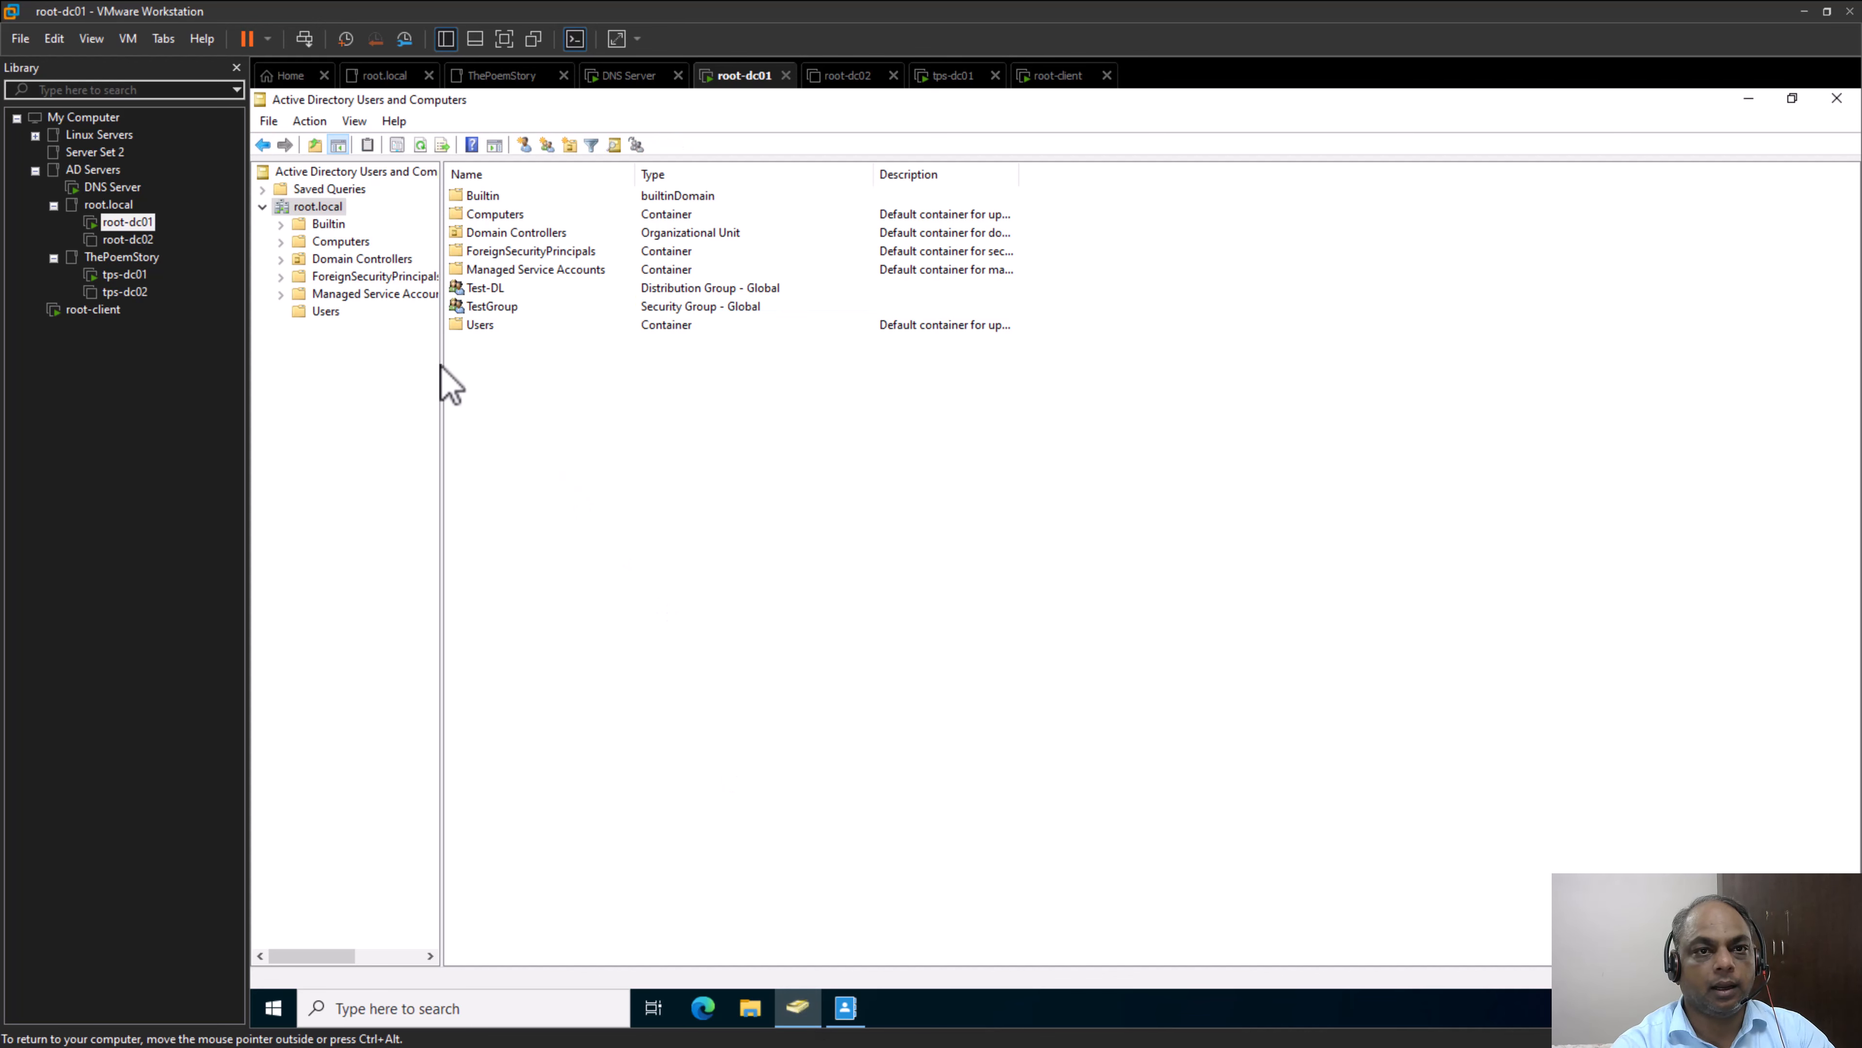
Create a security group named "domain-local-group" with the Domain local scope directly under root.local
right_click(330, 209)
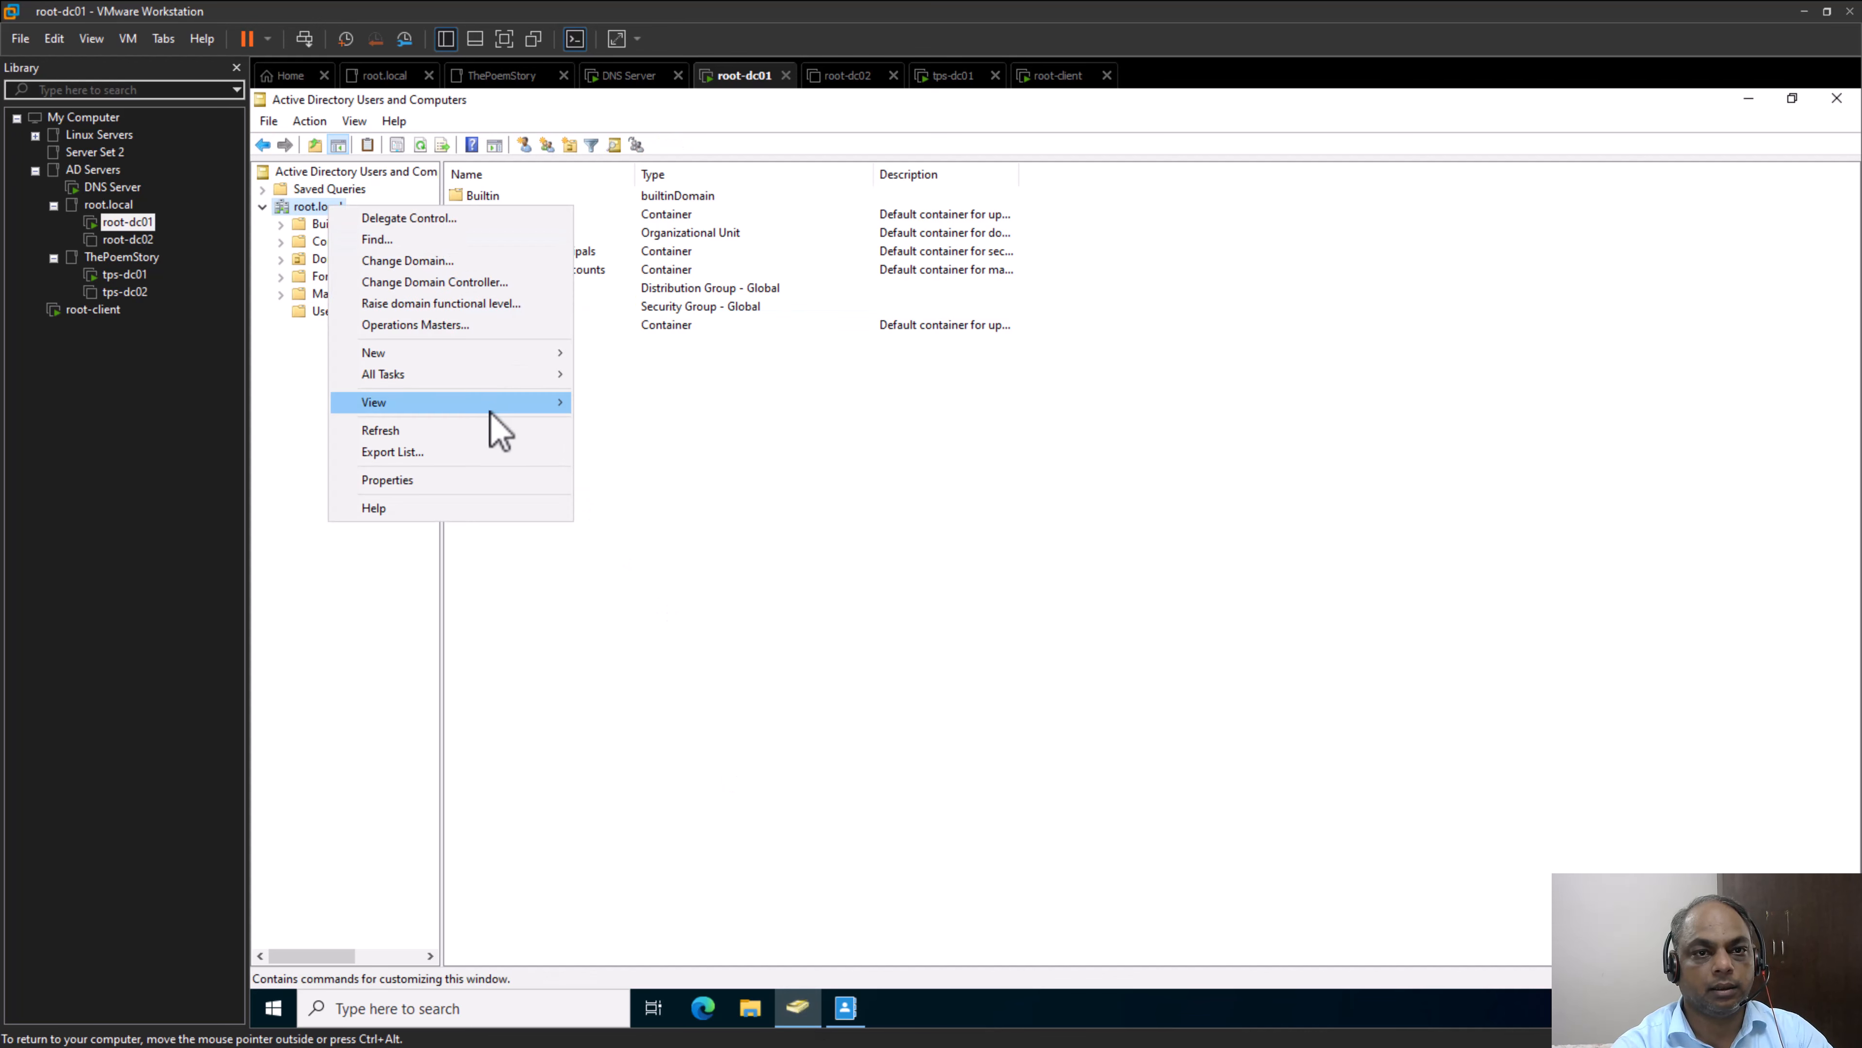
mouse_move(481, 355)
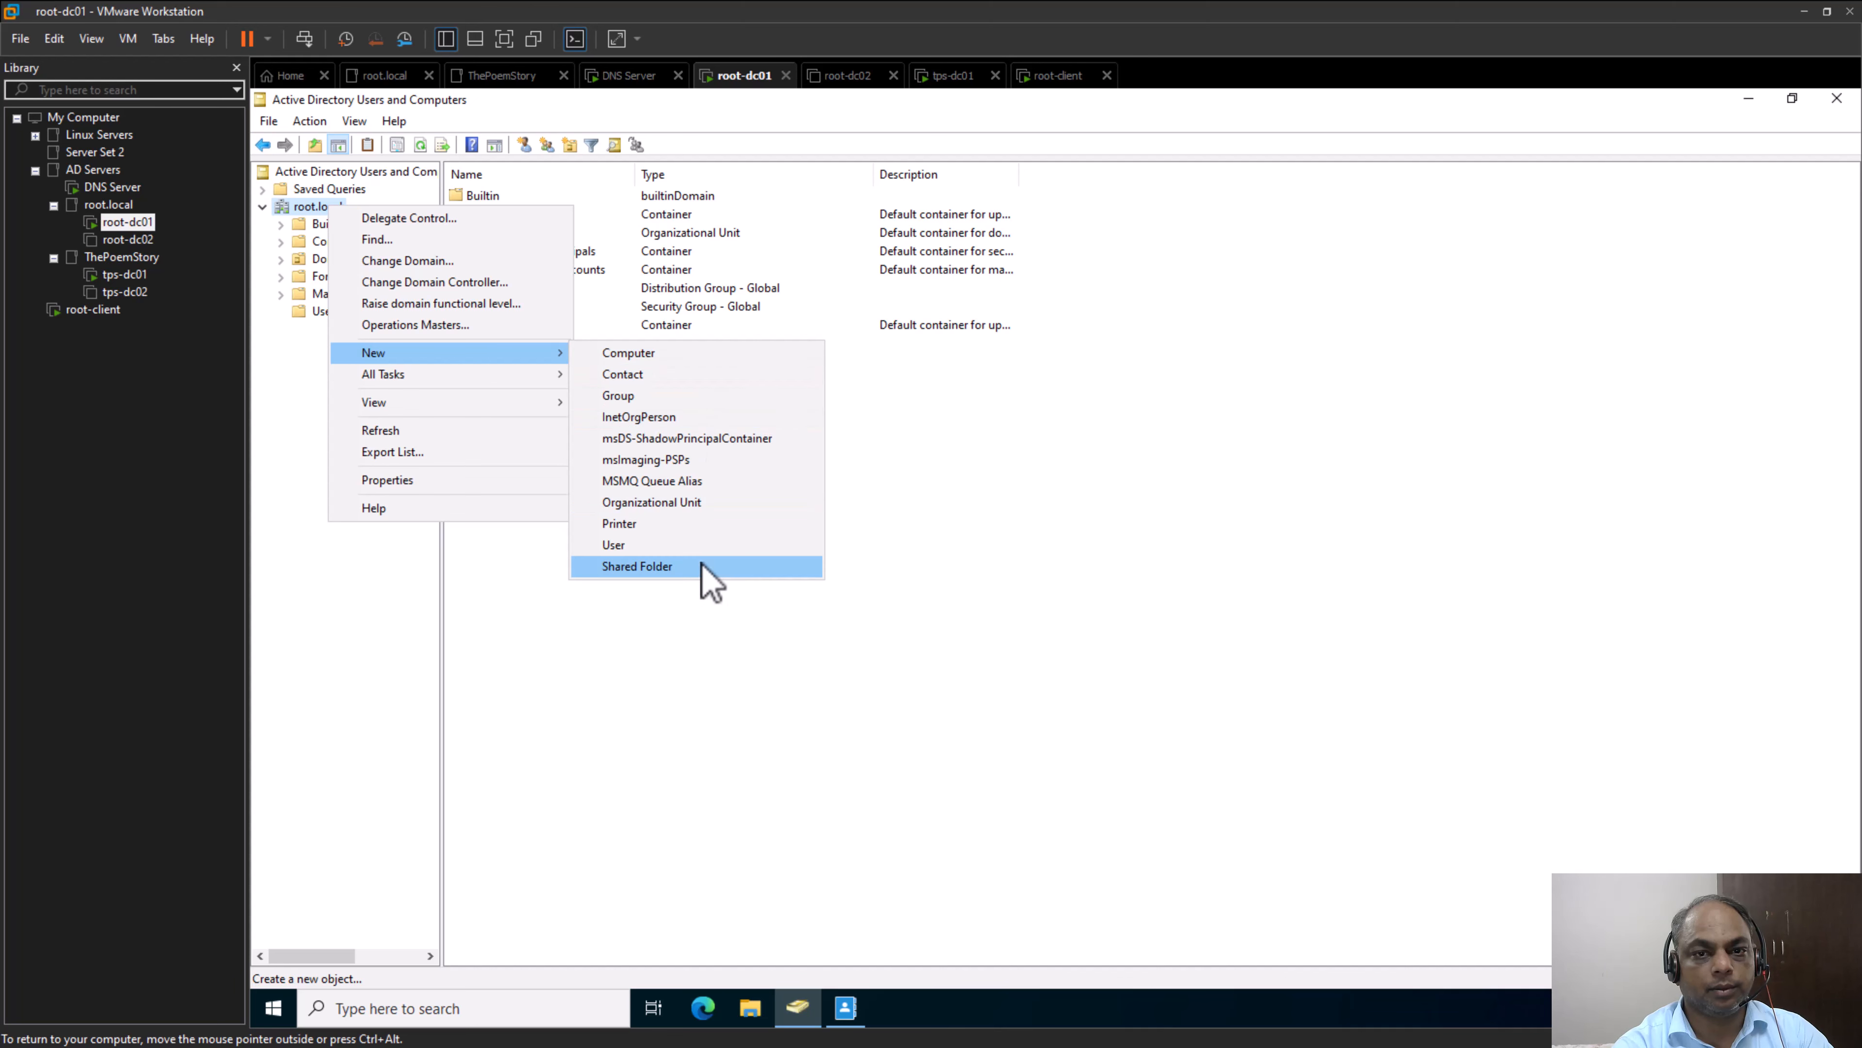
left_click(661, 396)
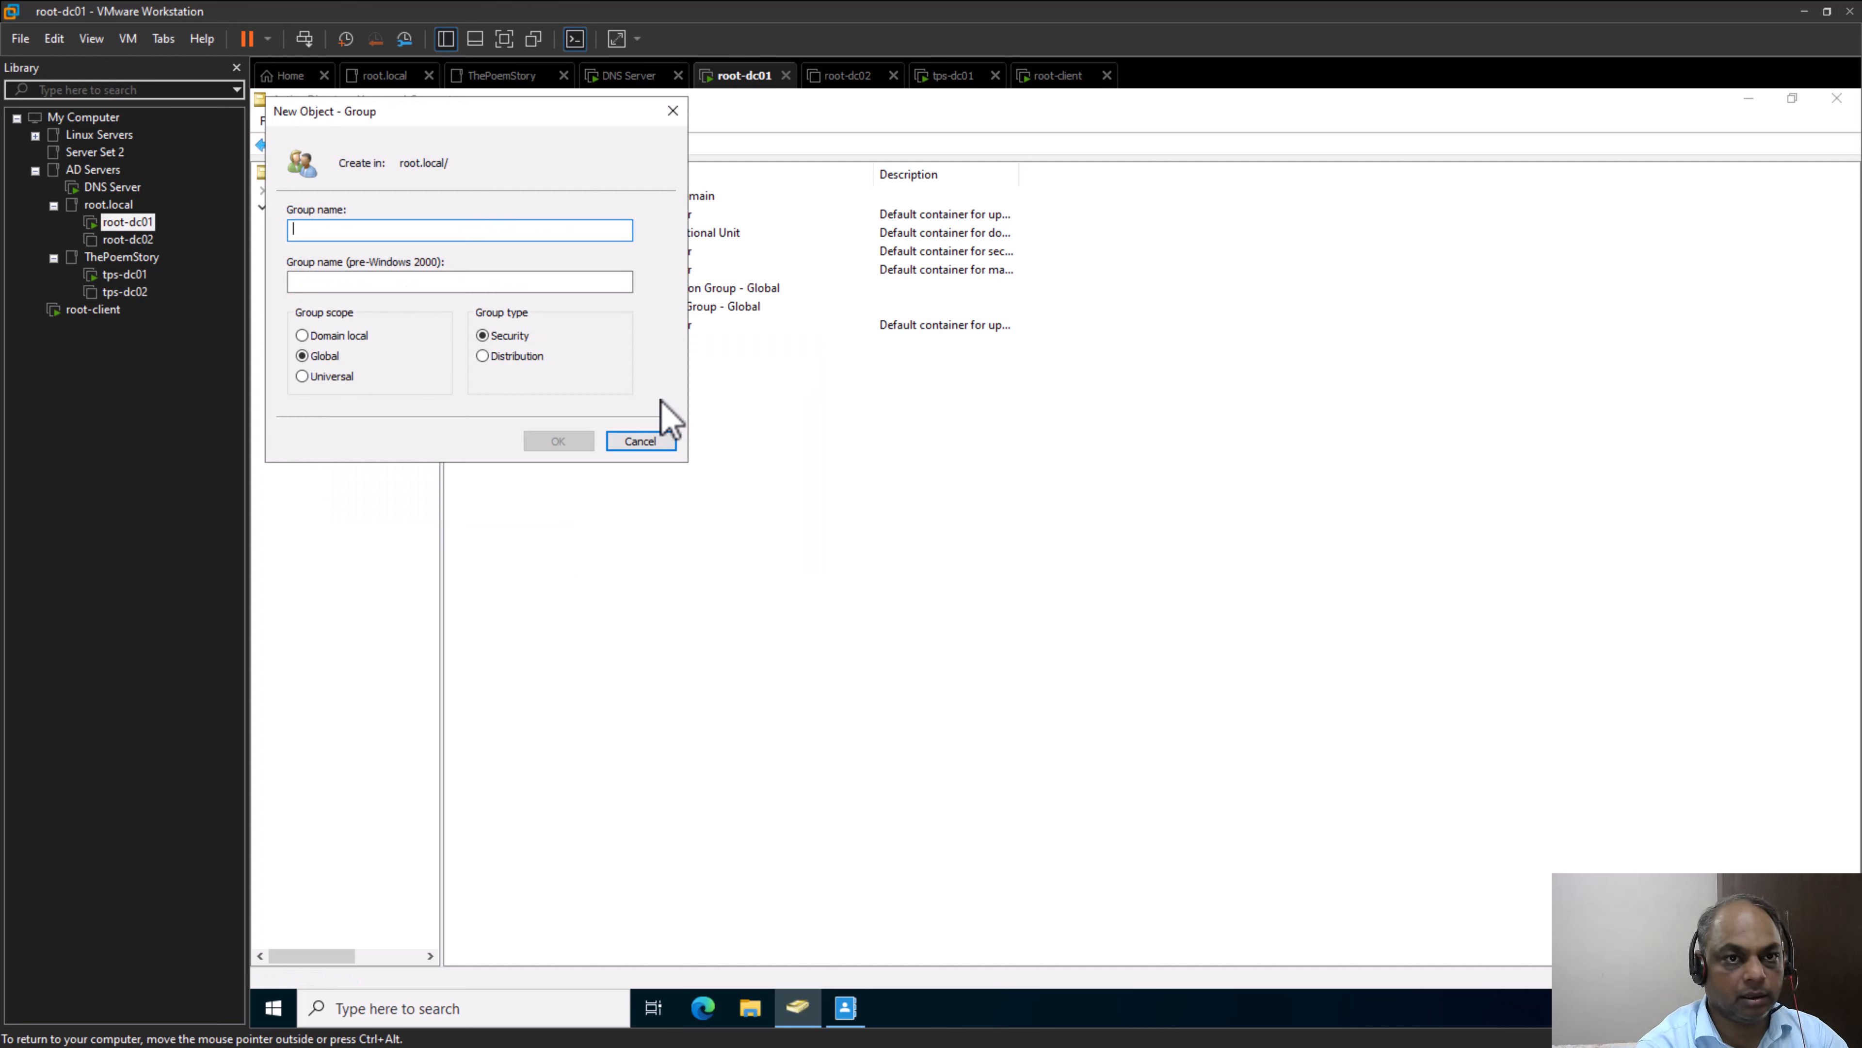
type("domai")
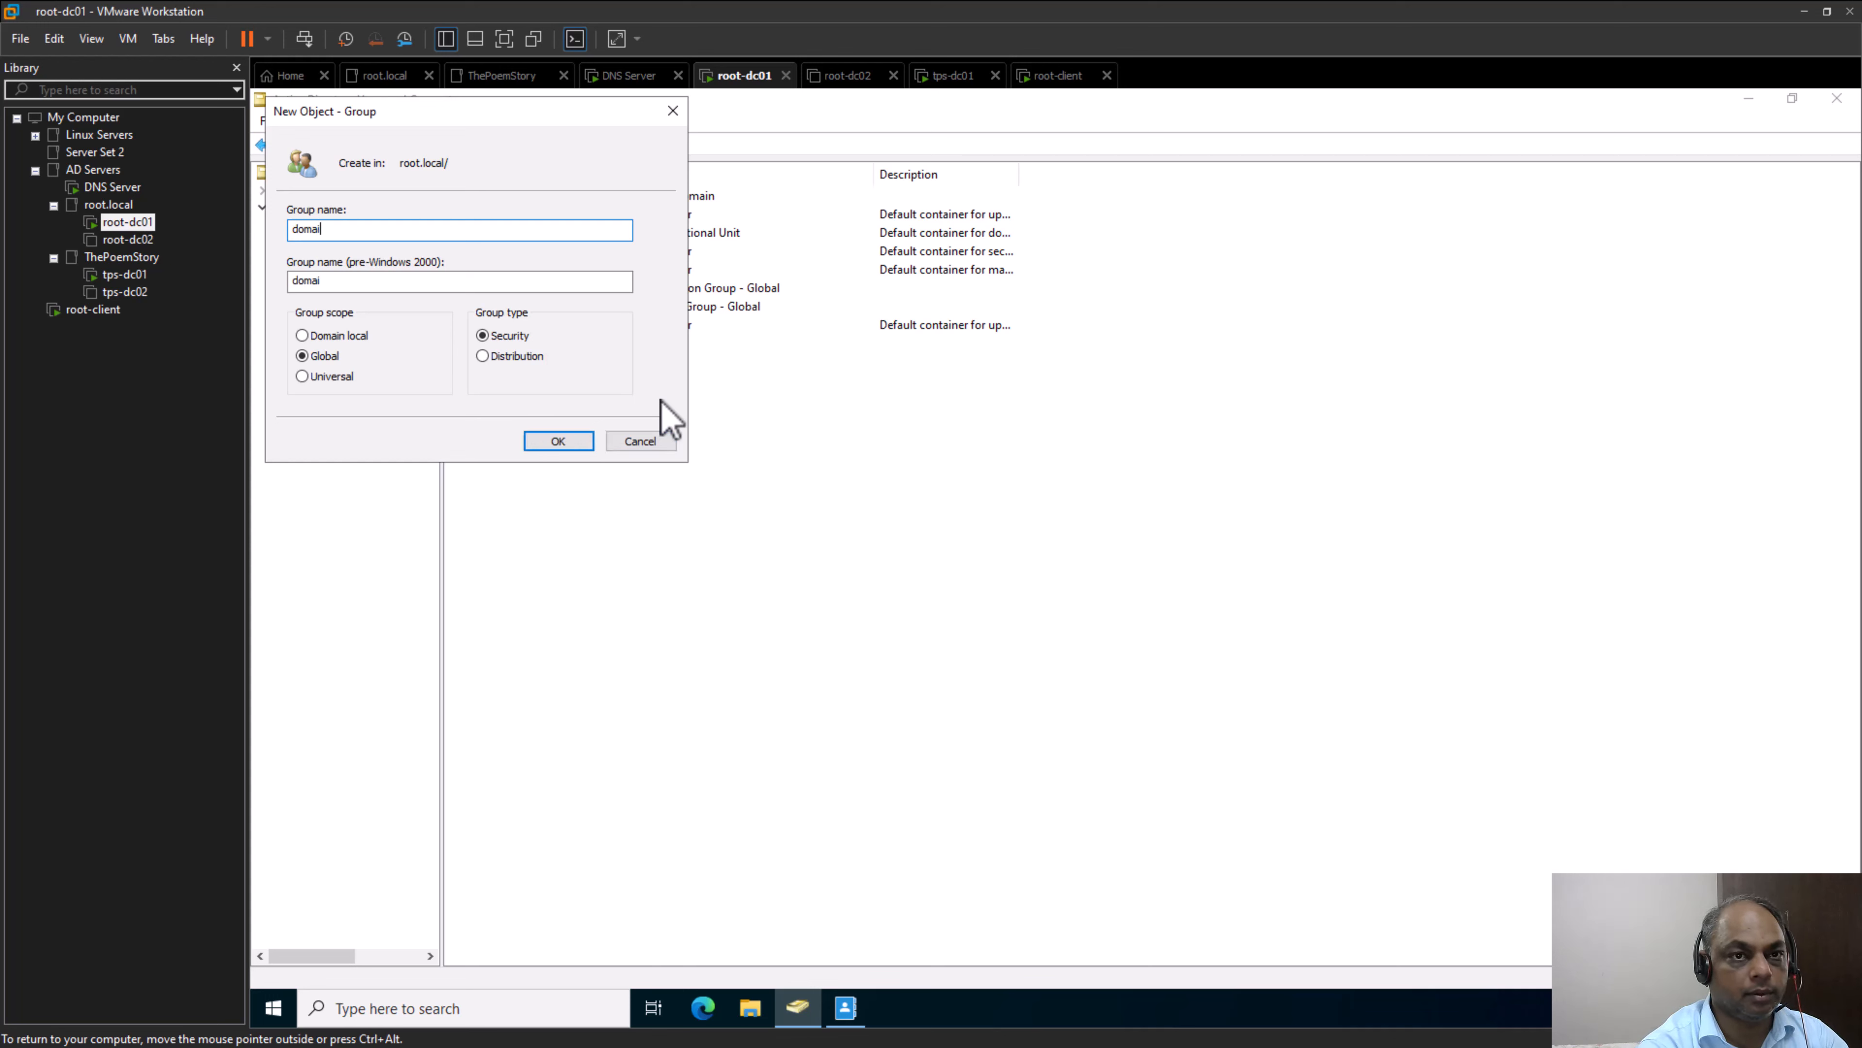
type("n-local")
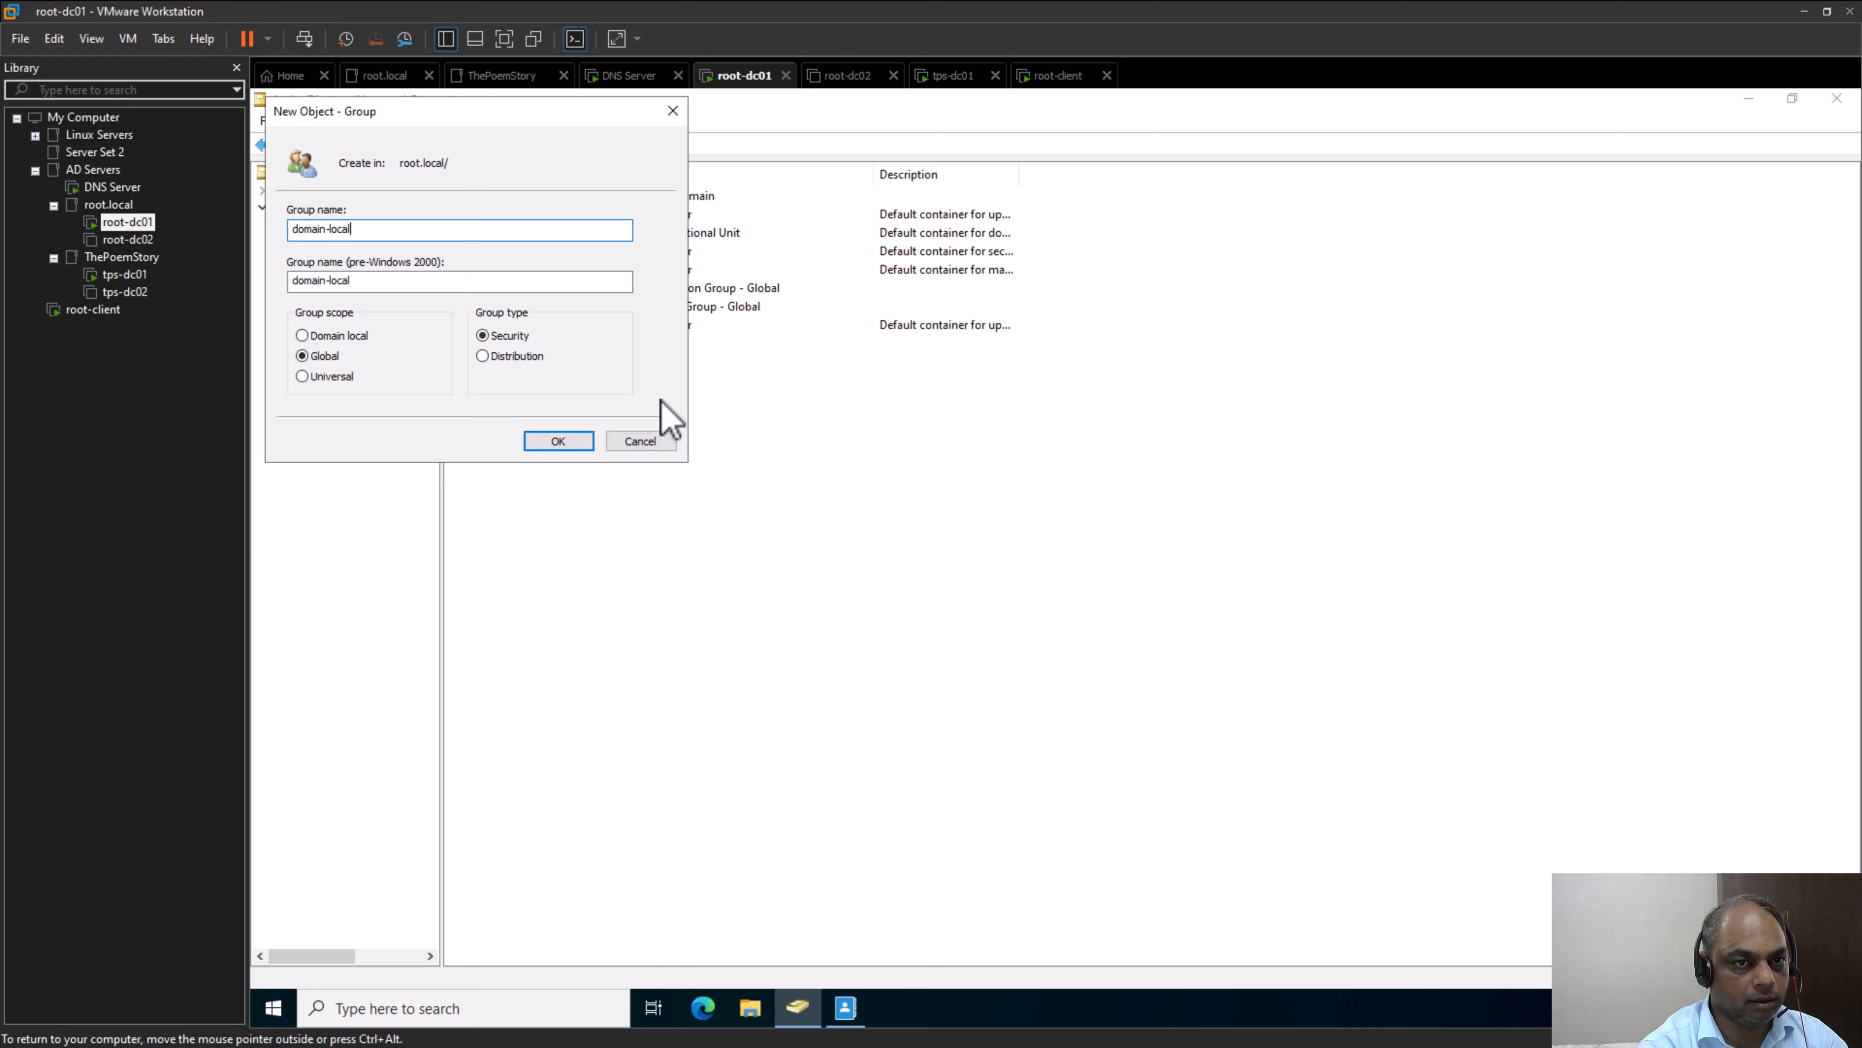
type("-group")
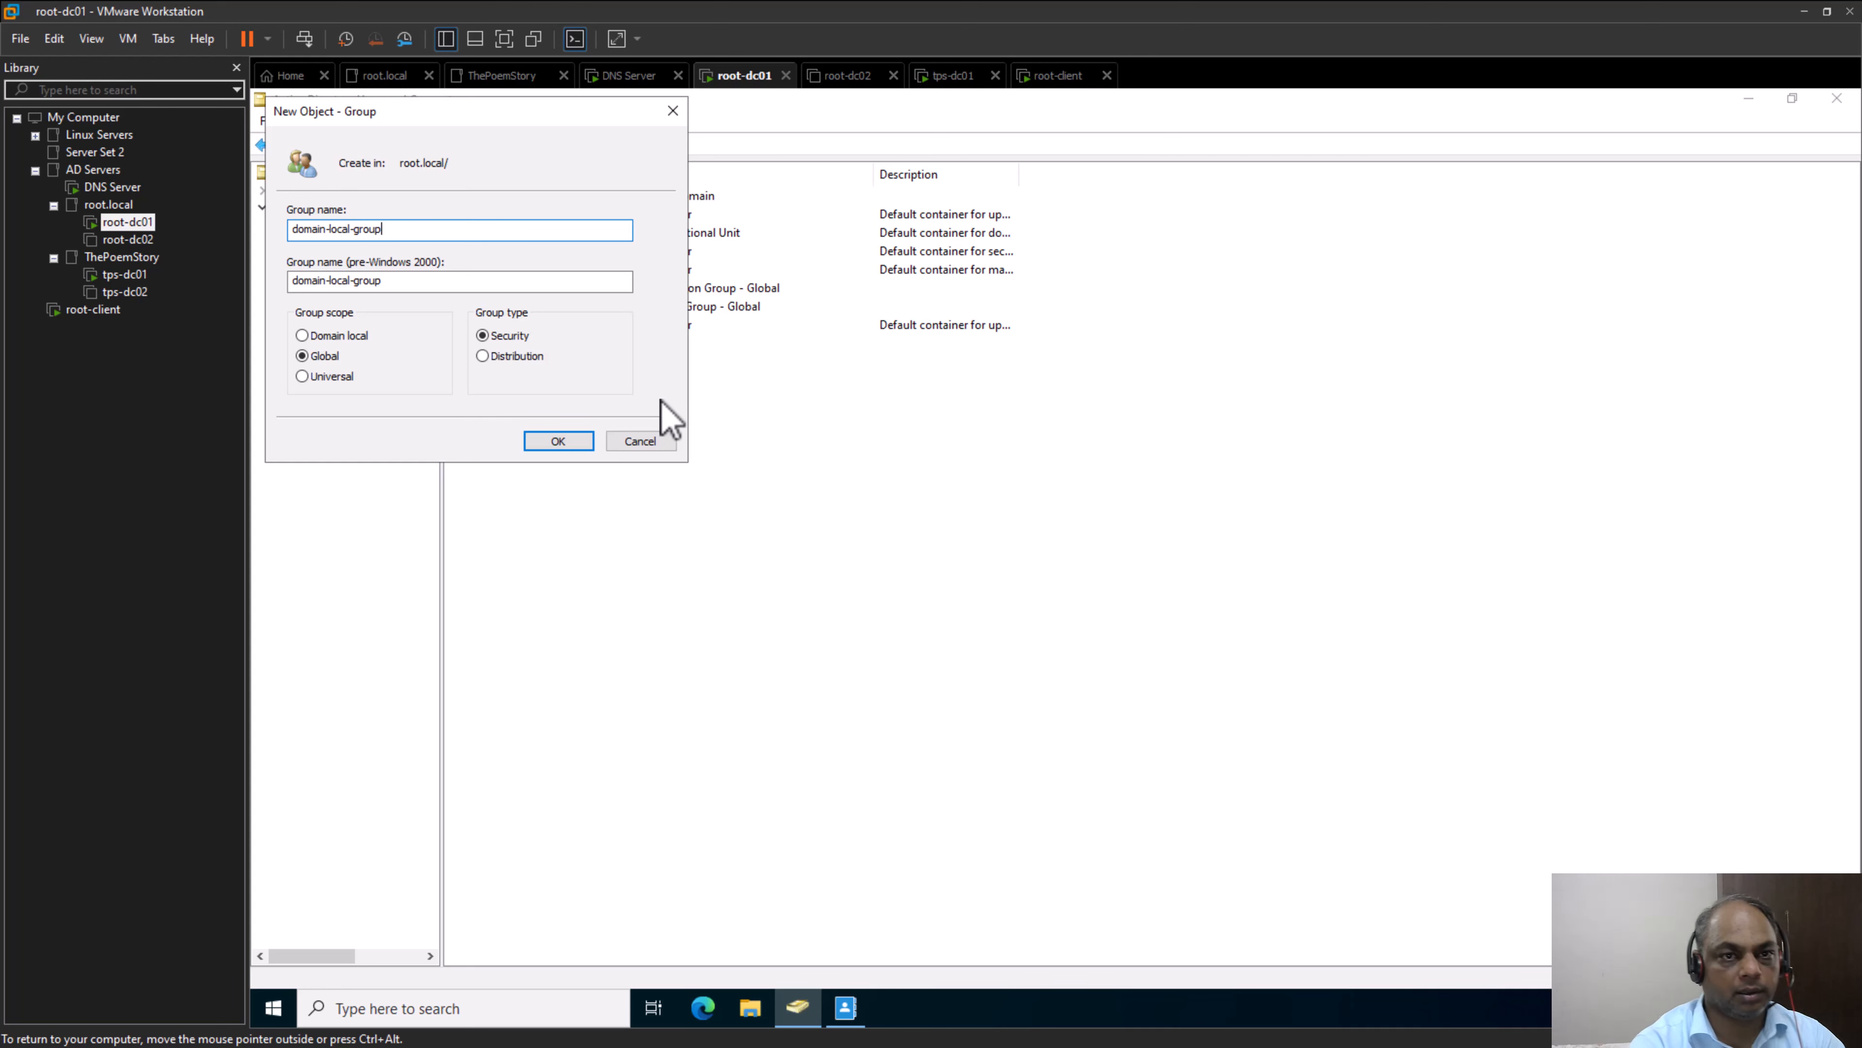
left_click(303, 336)
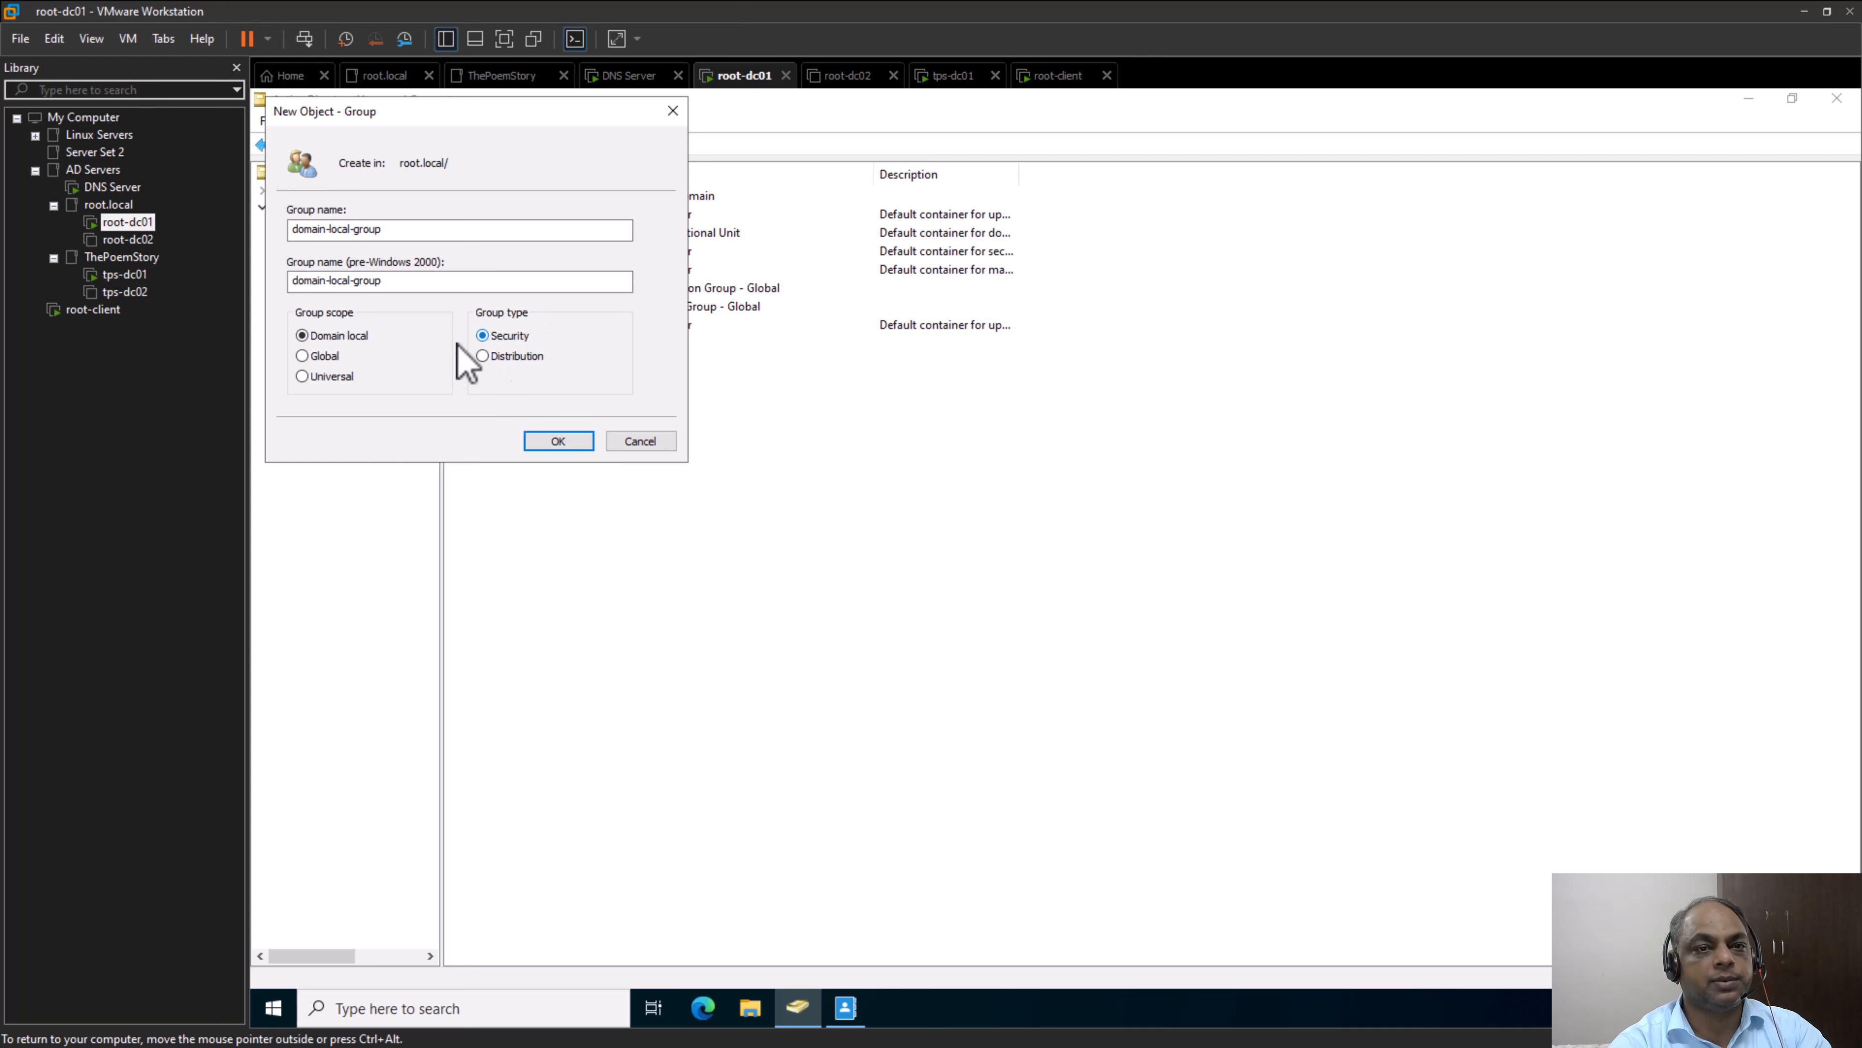
left_click(558, 441)
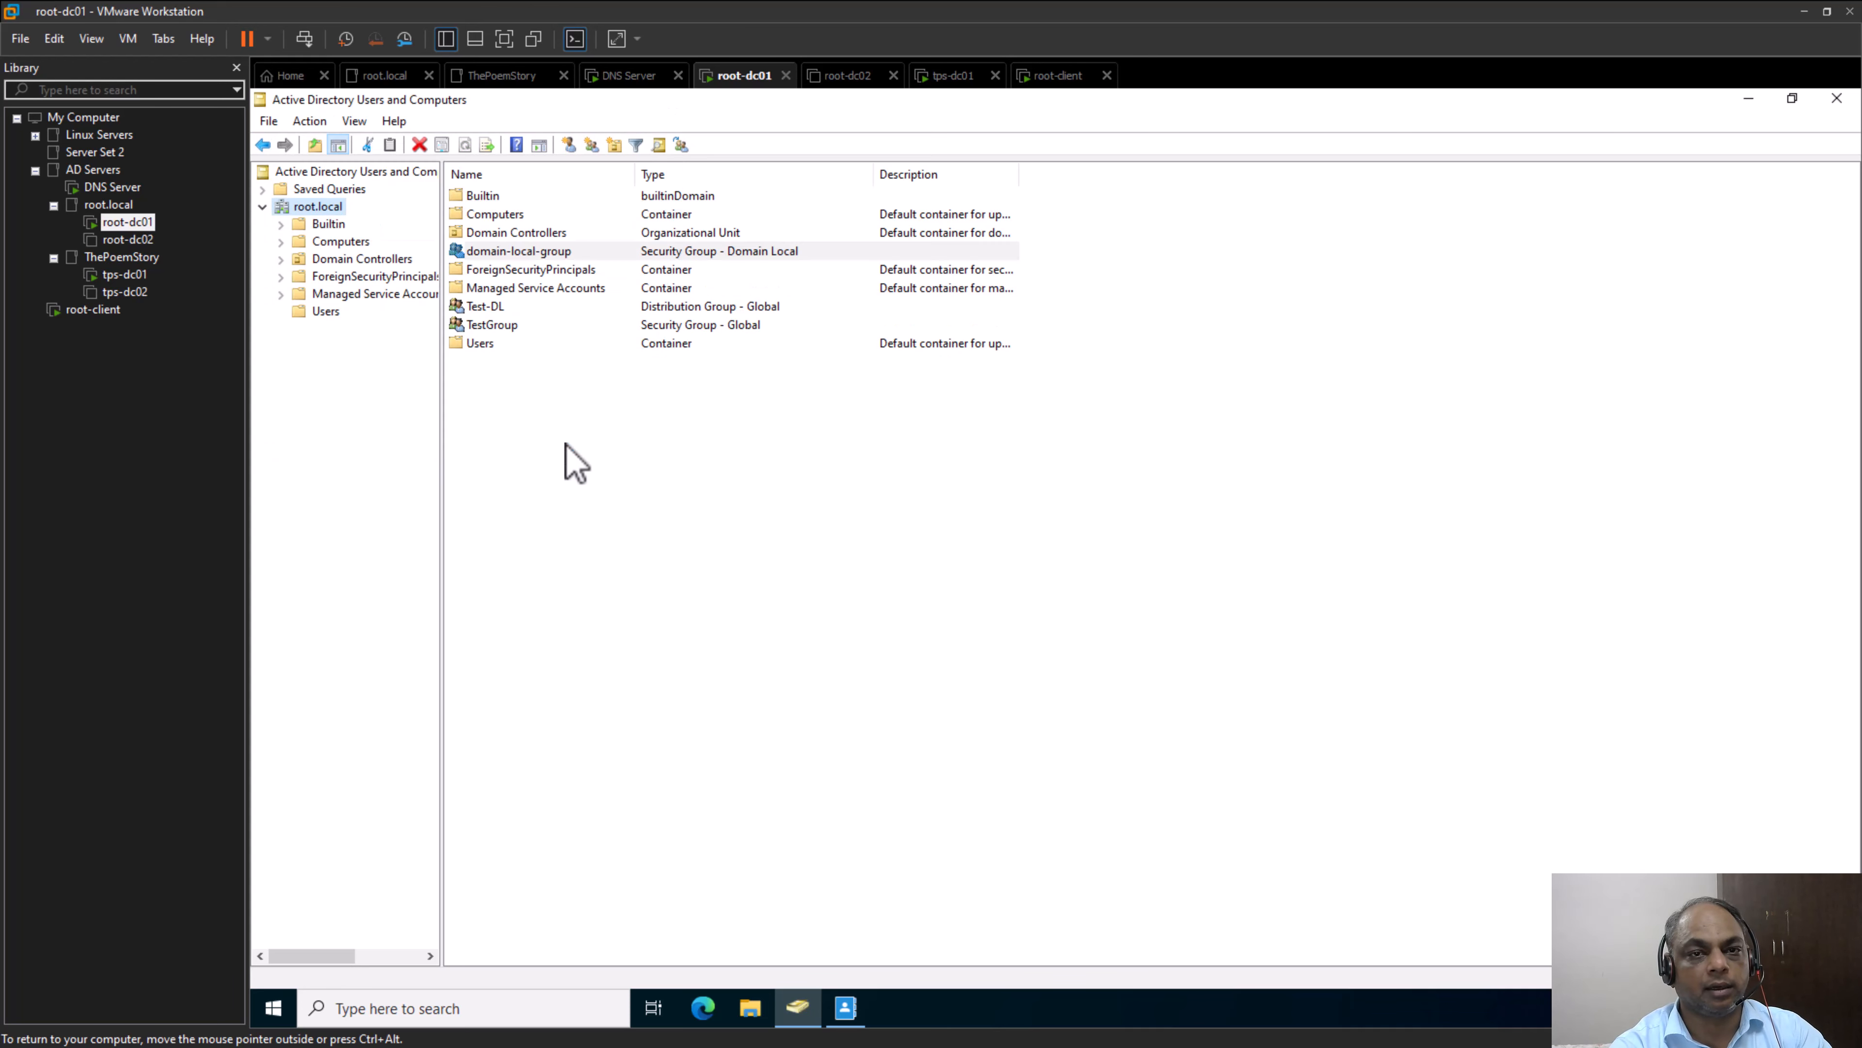
Create a security group named "Domain-Global-Group" with the Global scope directly under root.local
right_click(484, 446)
right_click(320, 205)
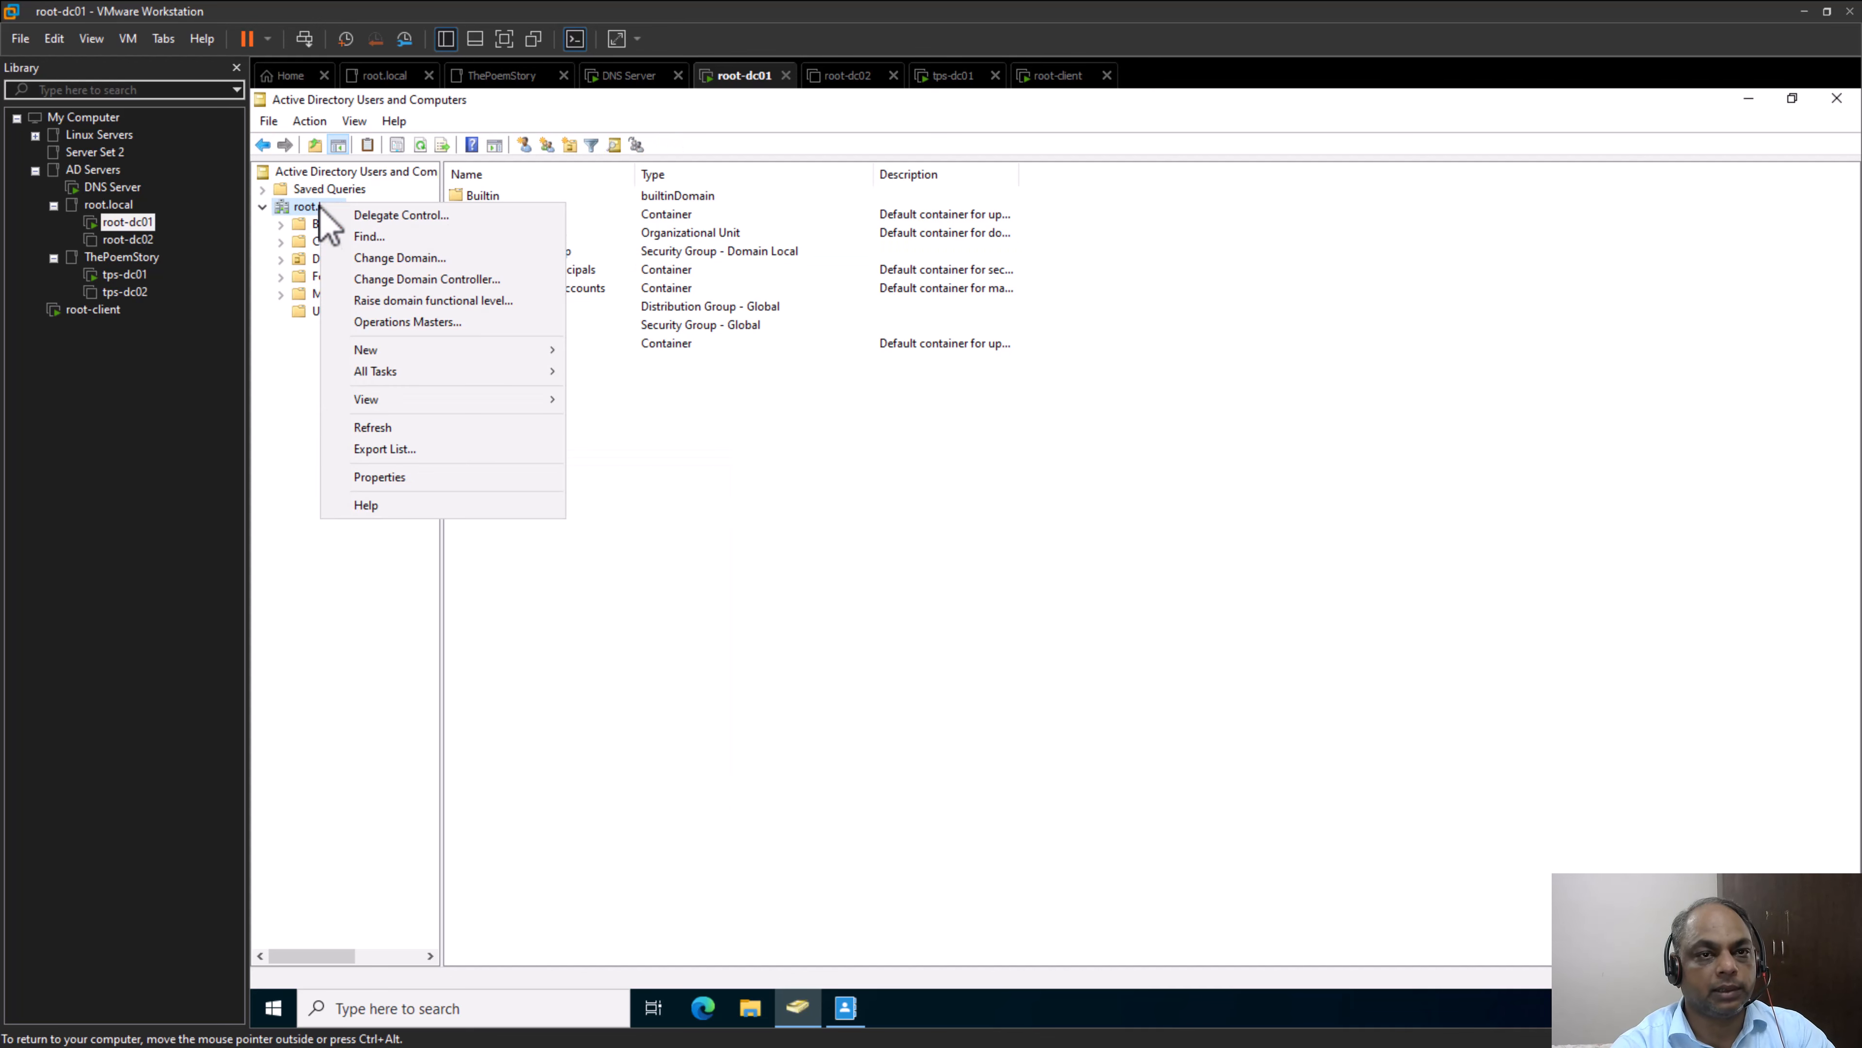
mouse_move(524, 354)
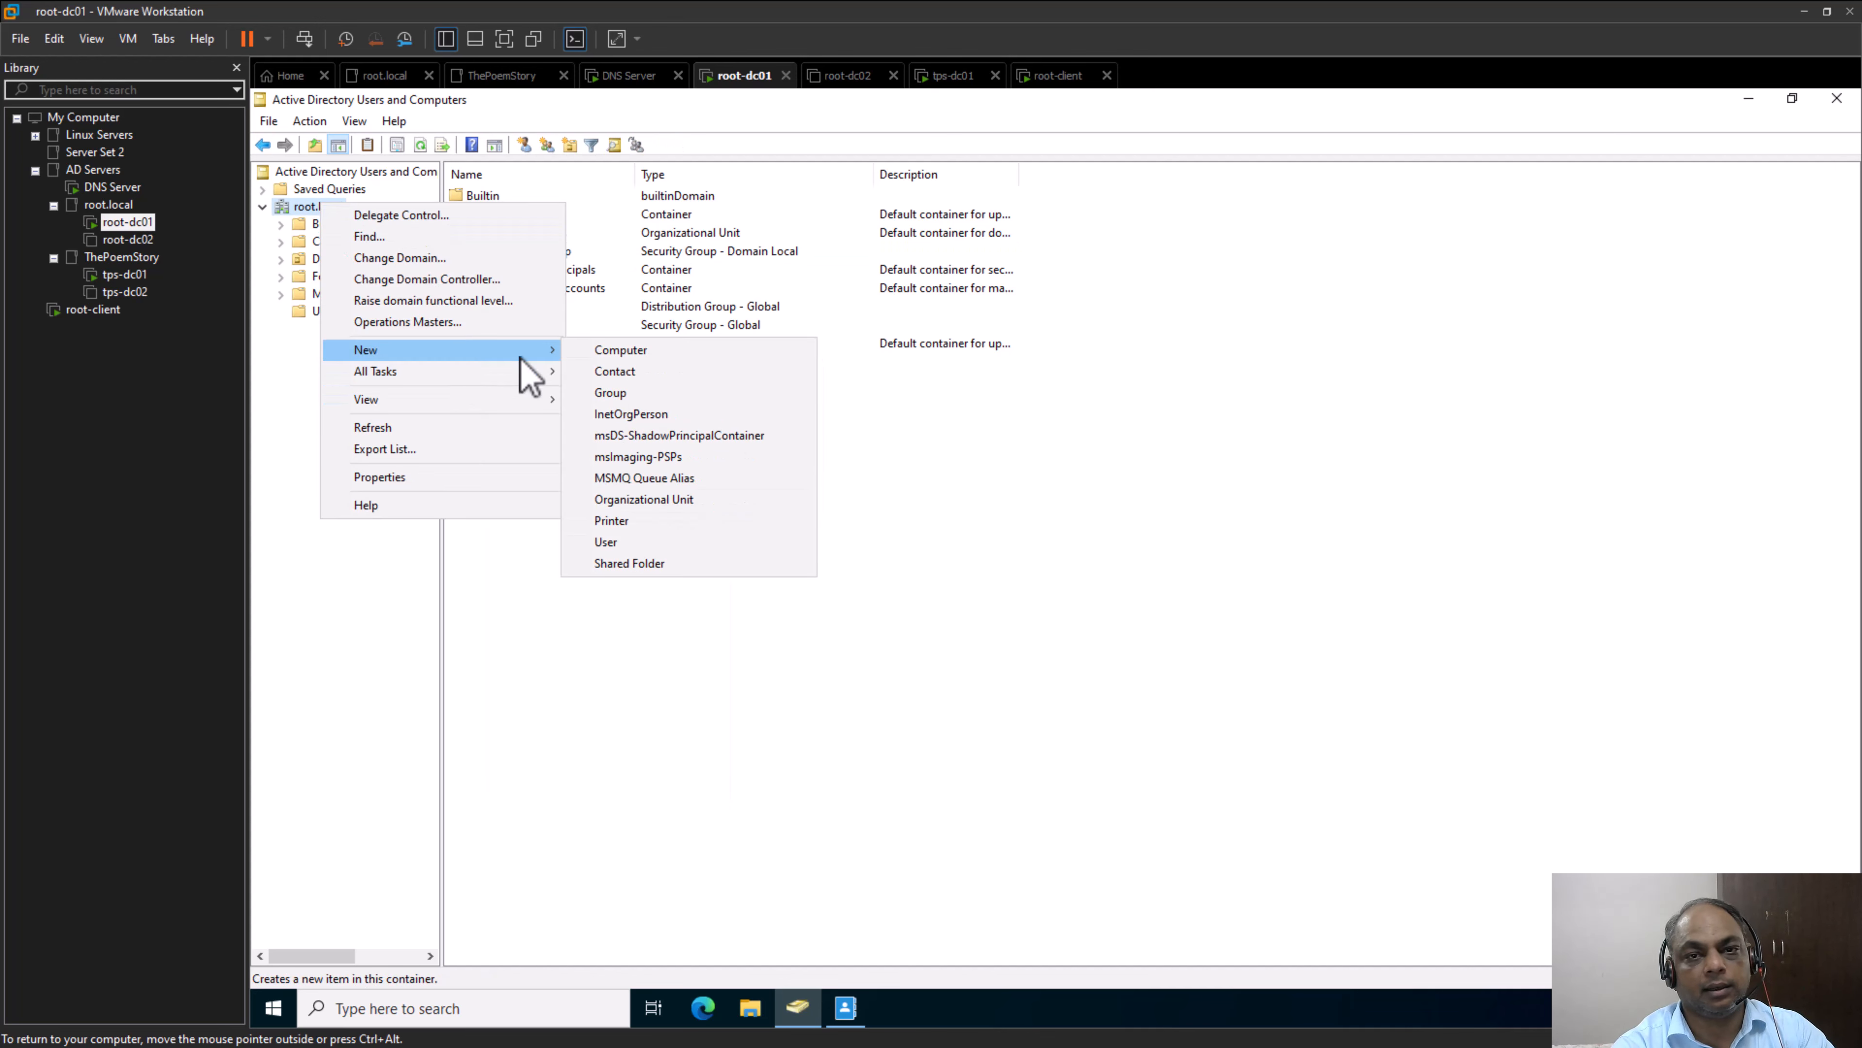
left_click(631, 392)
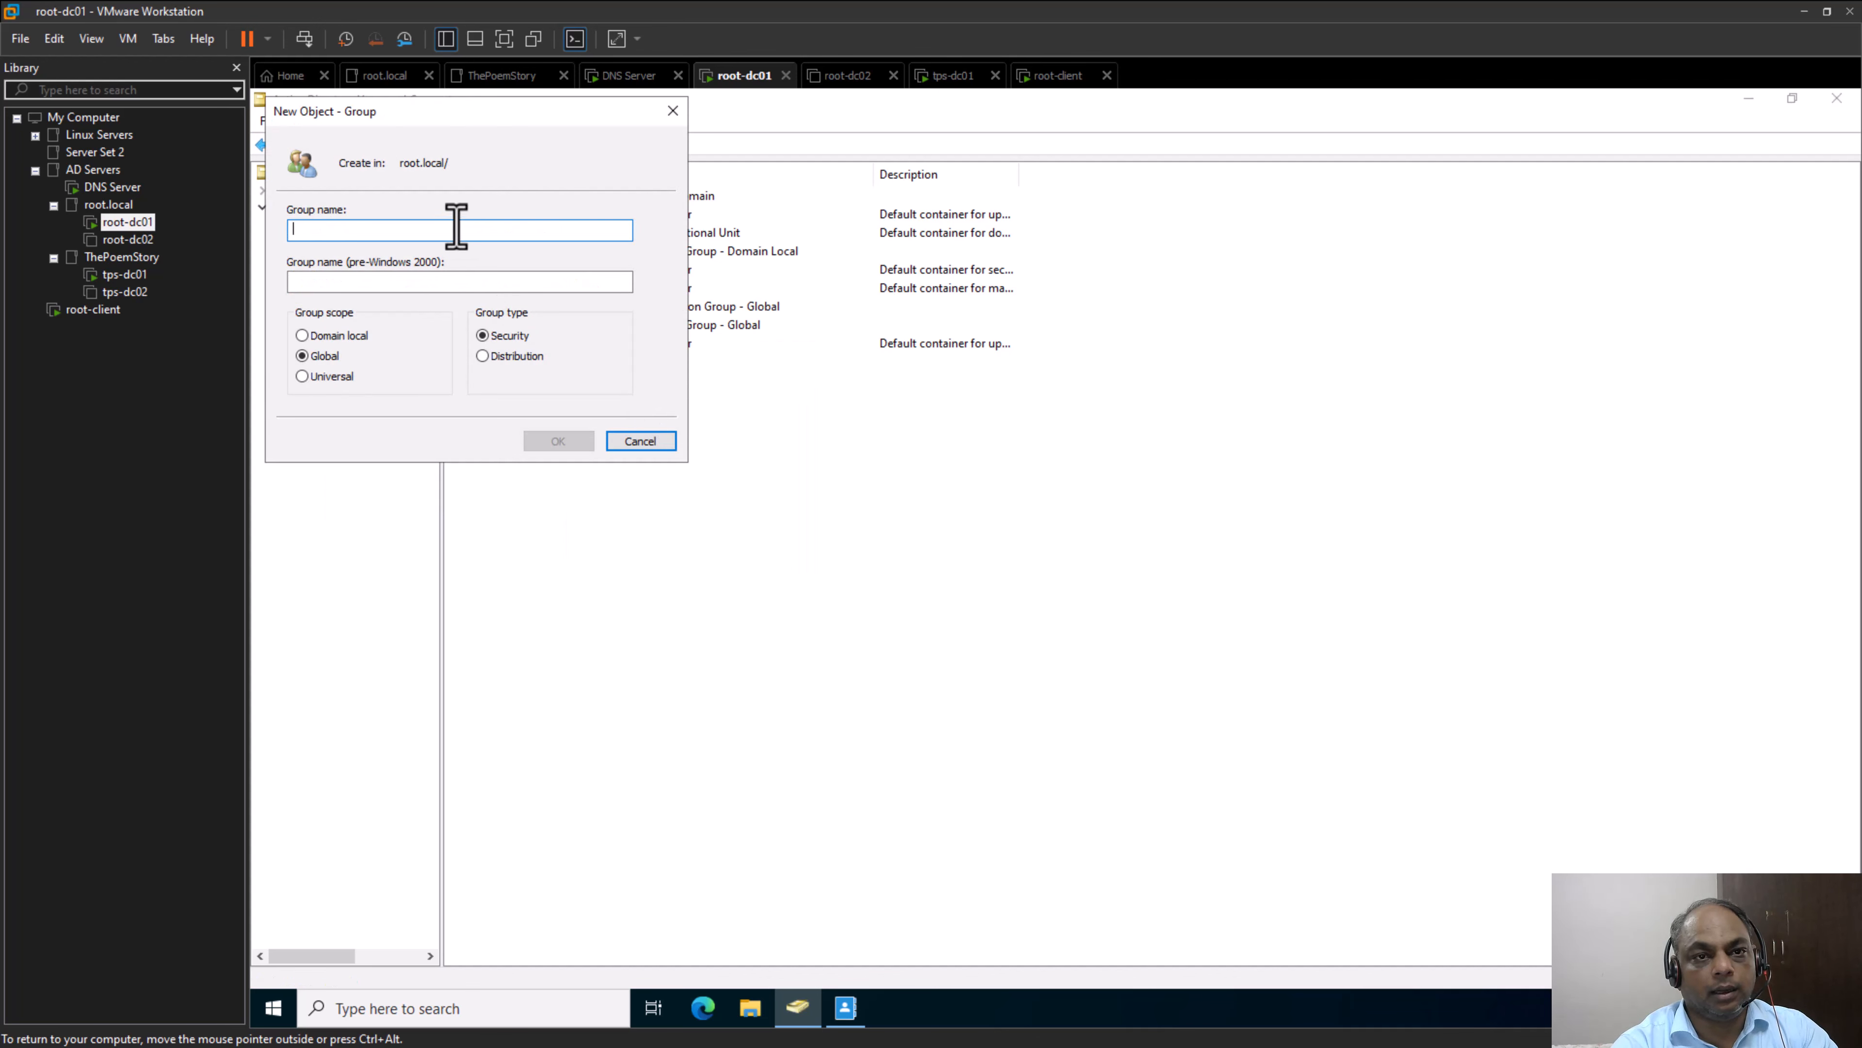
type("Dom")
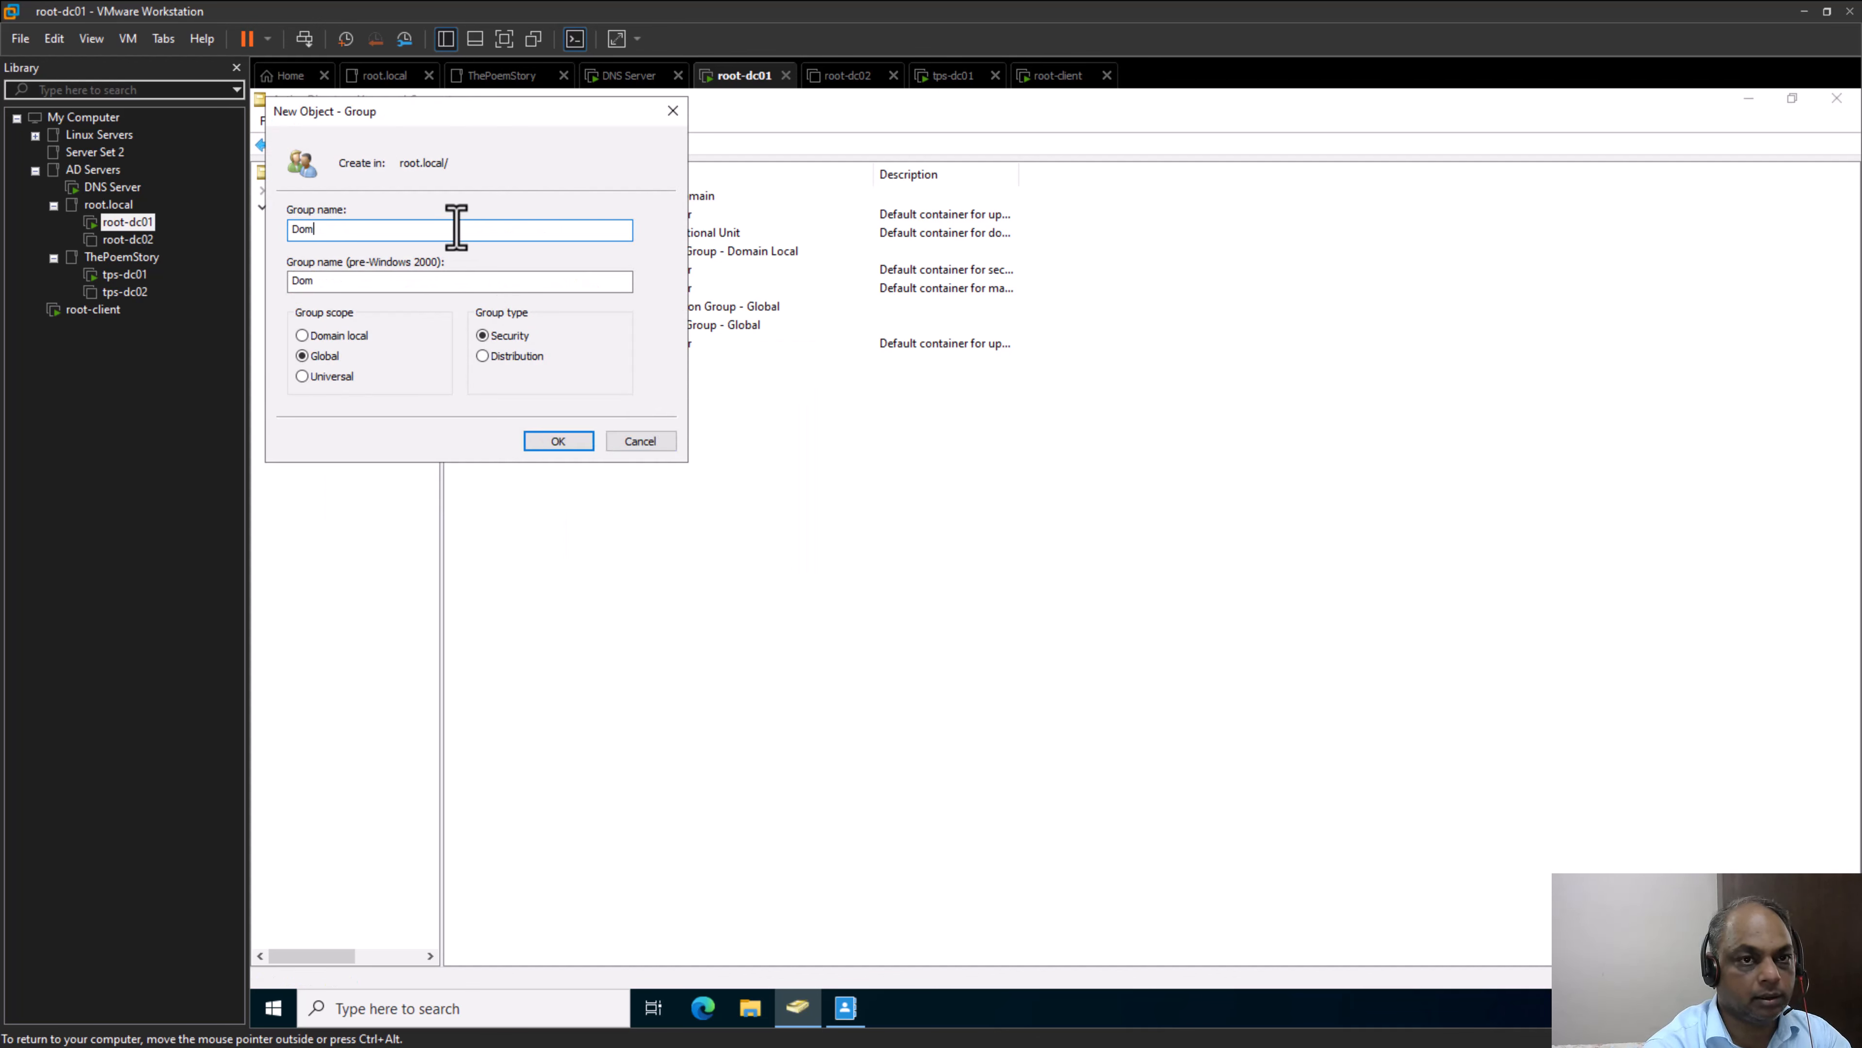
type("ain")
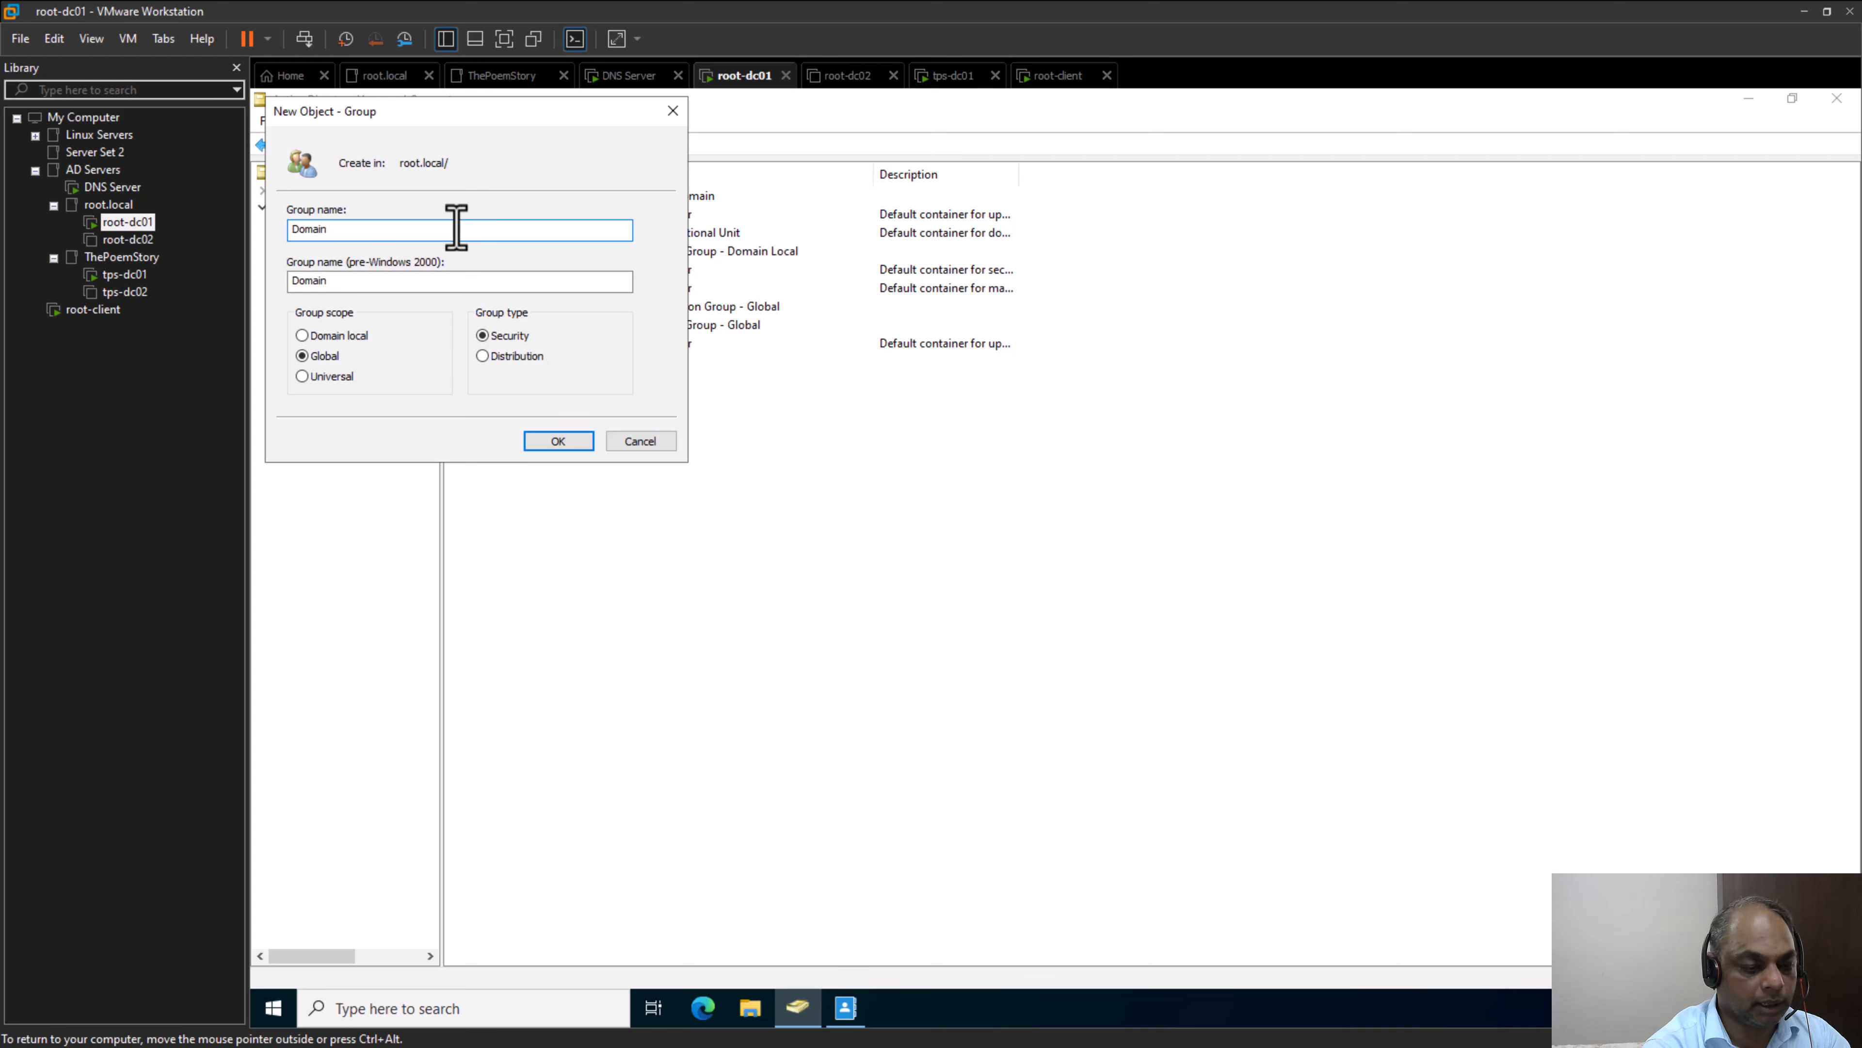
type("-Global")
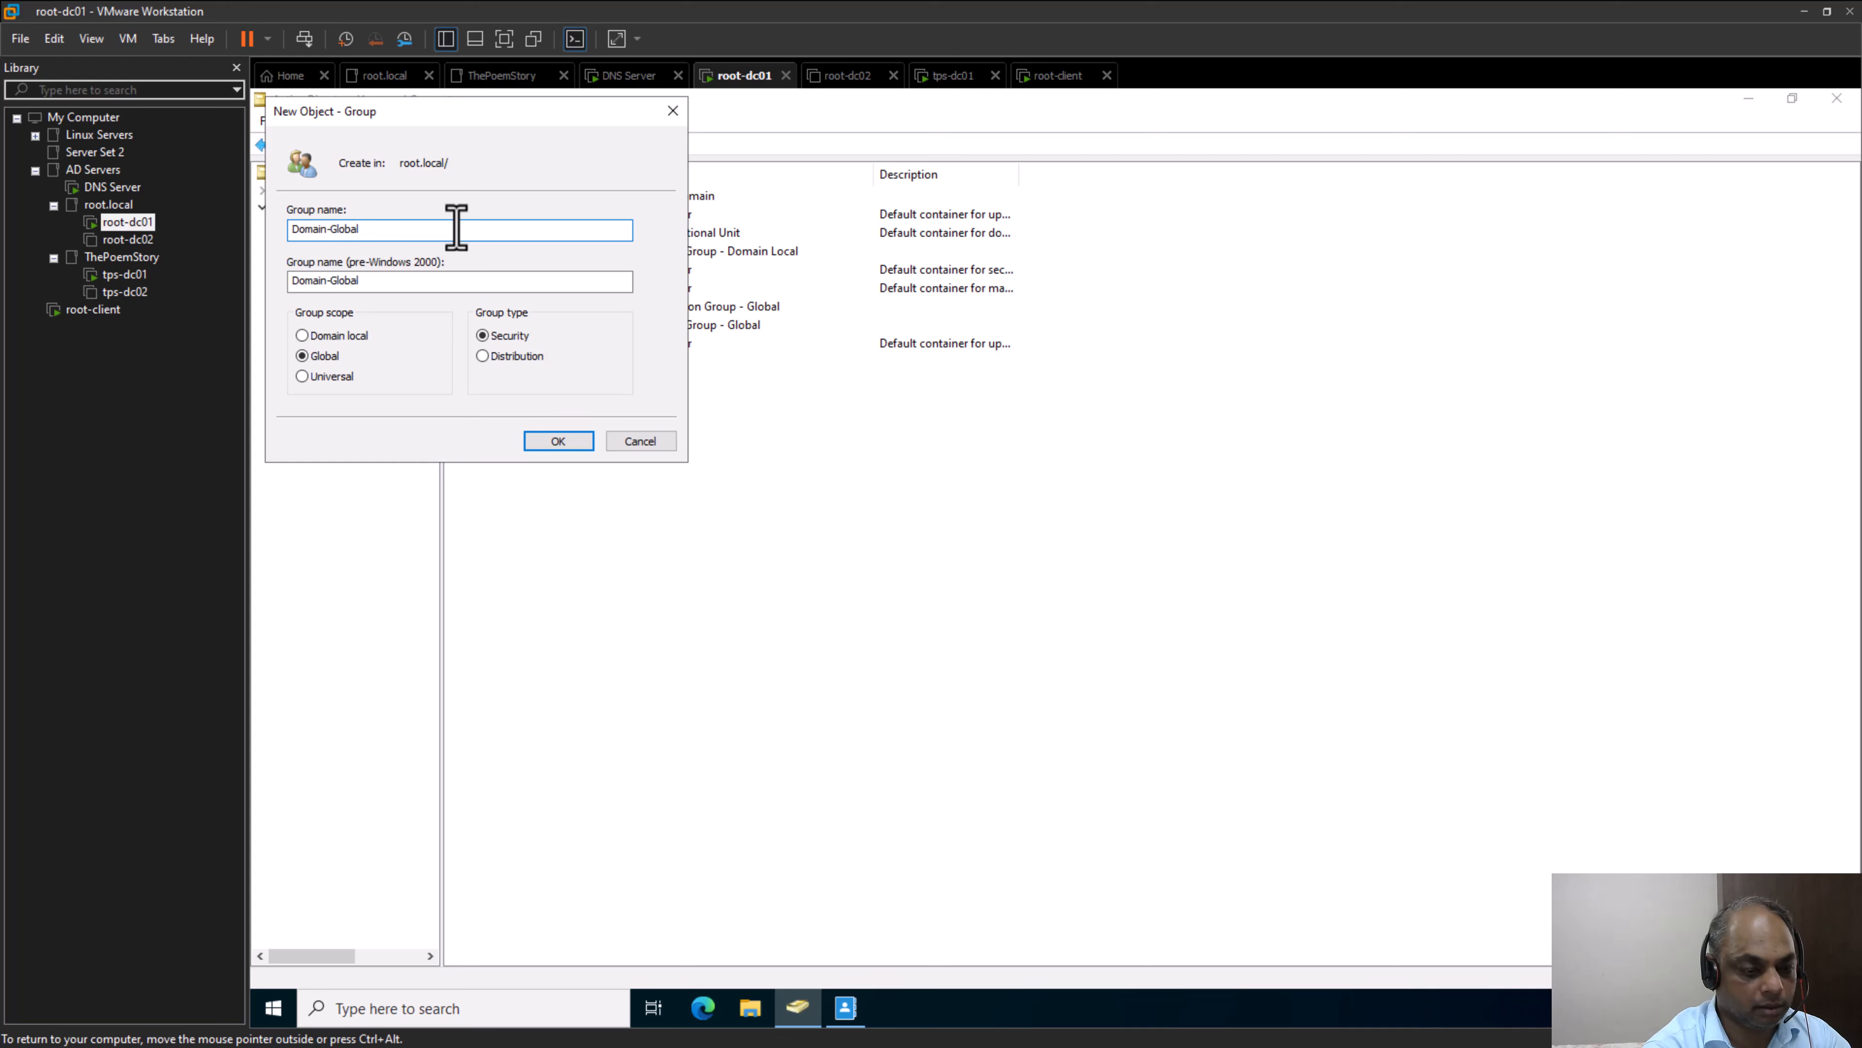
type("-Group")
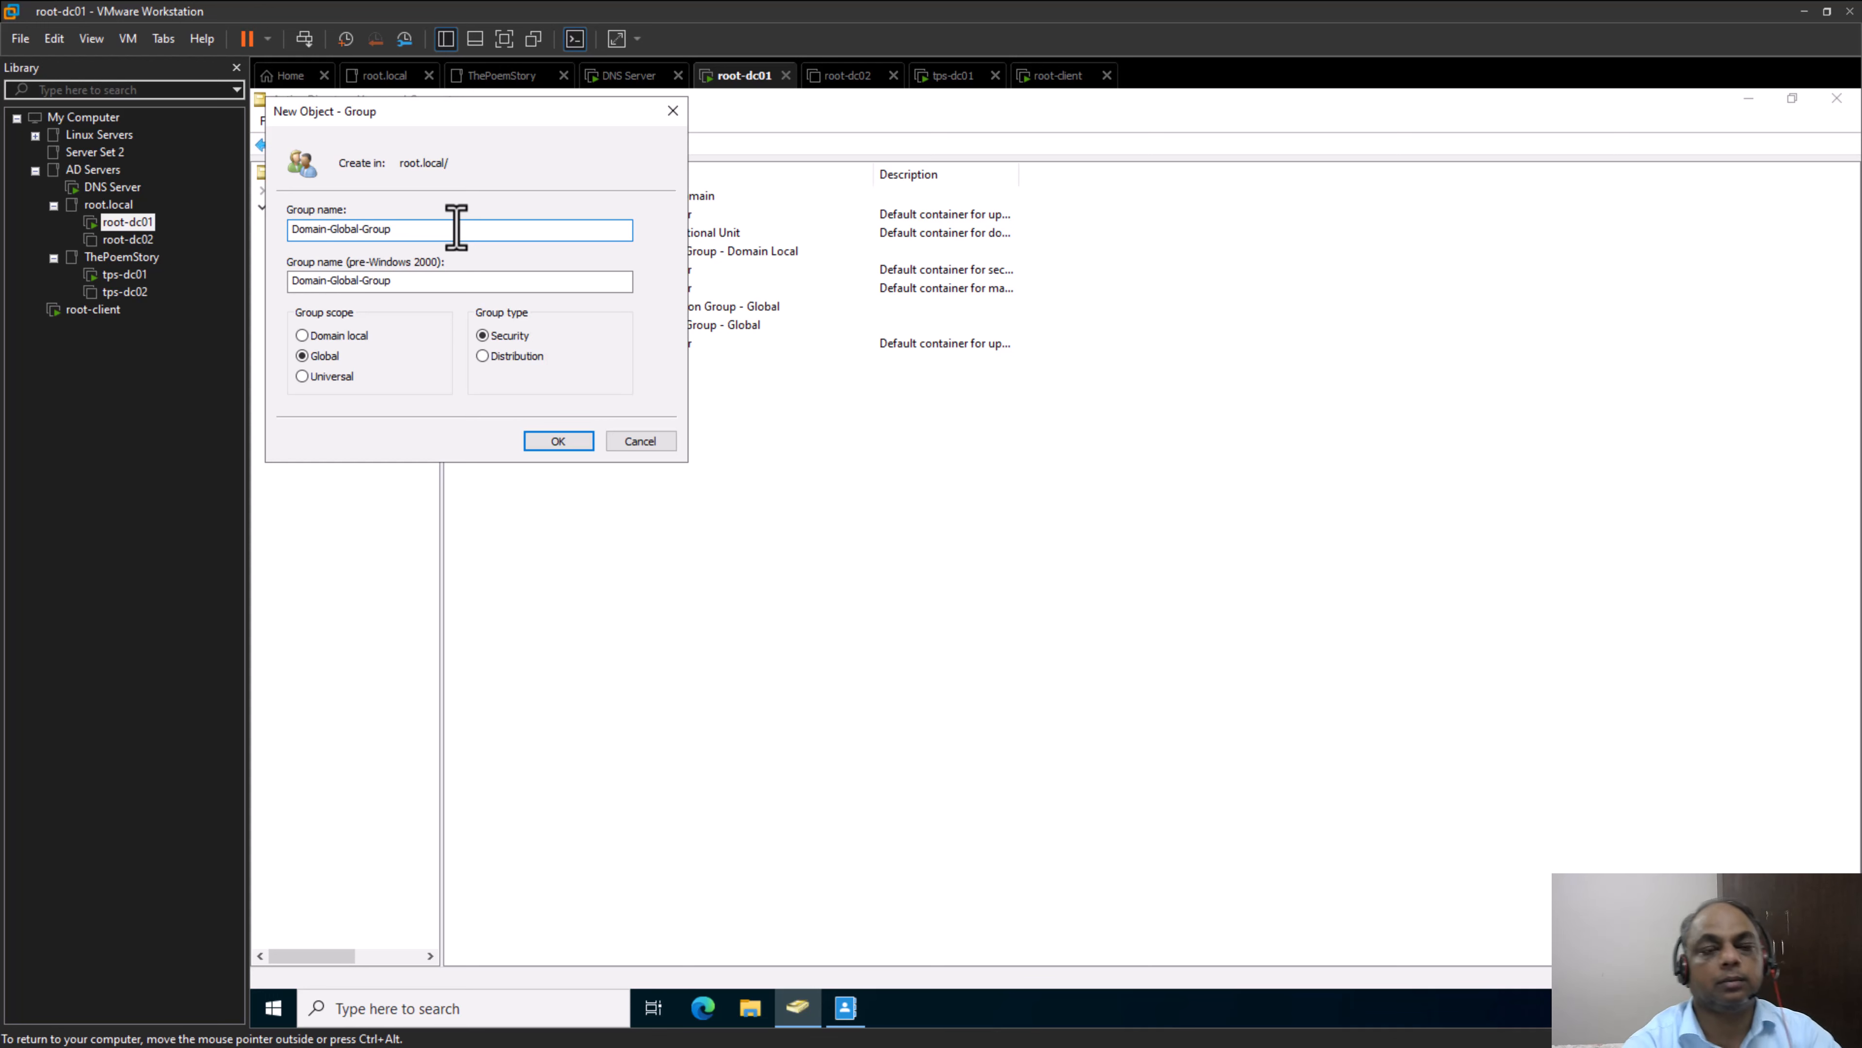
left_click(557, 441)
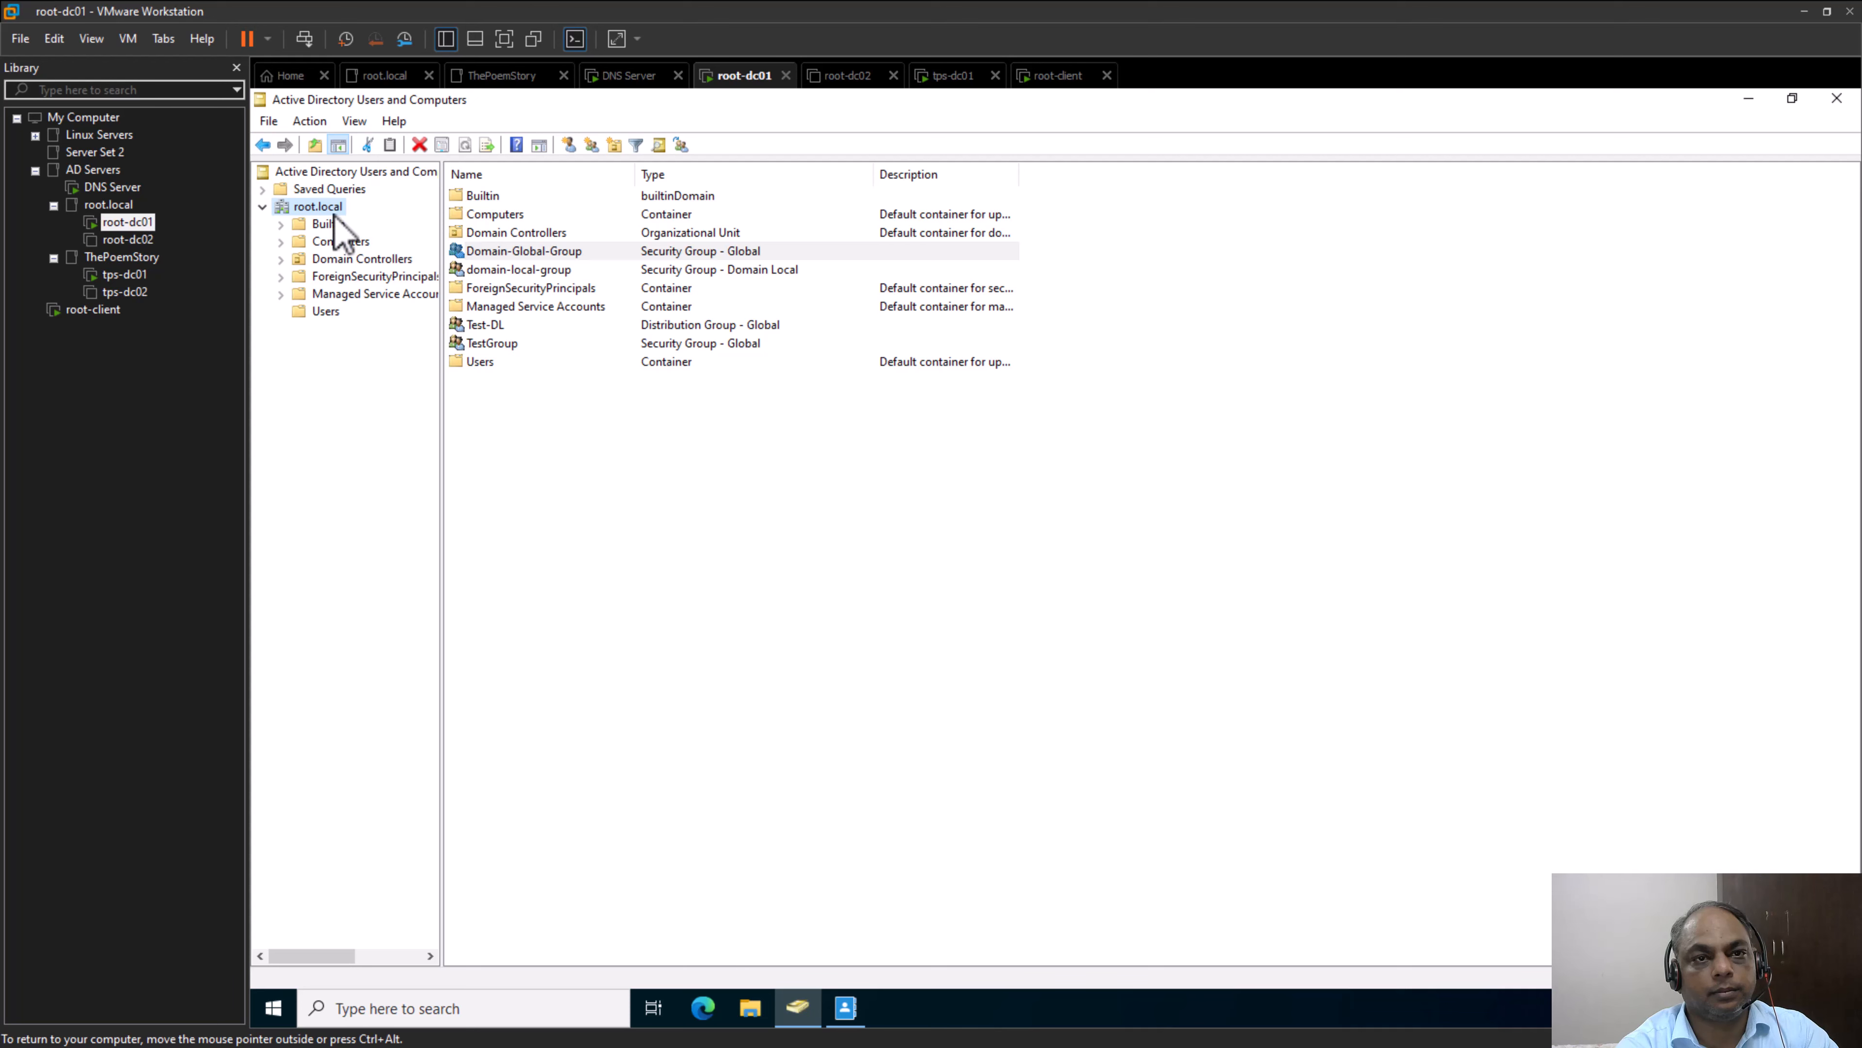
Create a security group named "Universal-Group" with the Universal scope directly under root.local
right_click(321, 207)
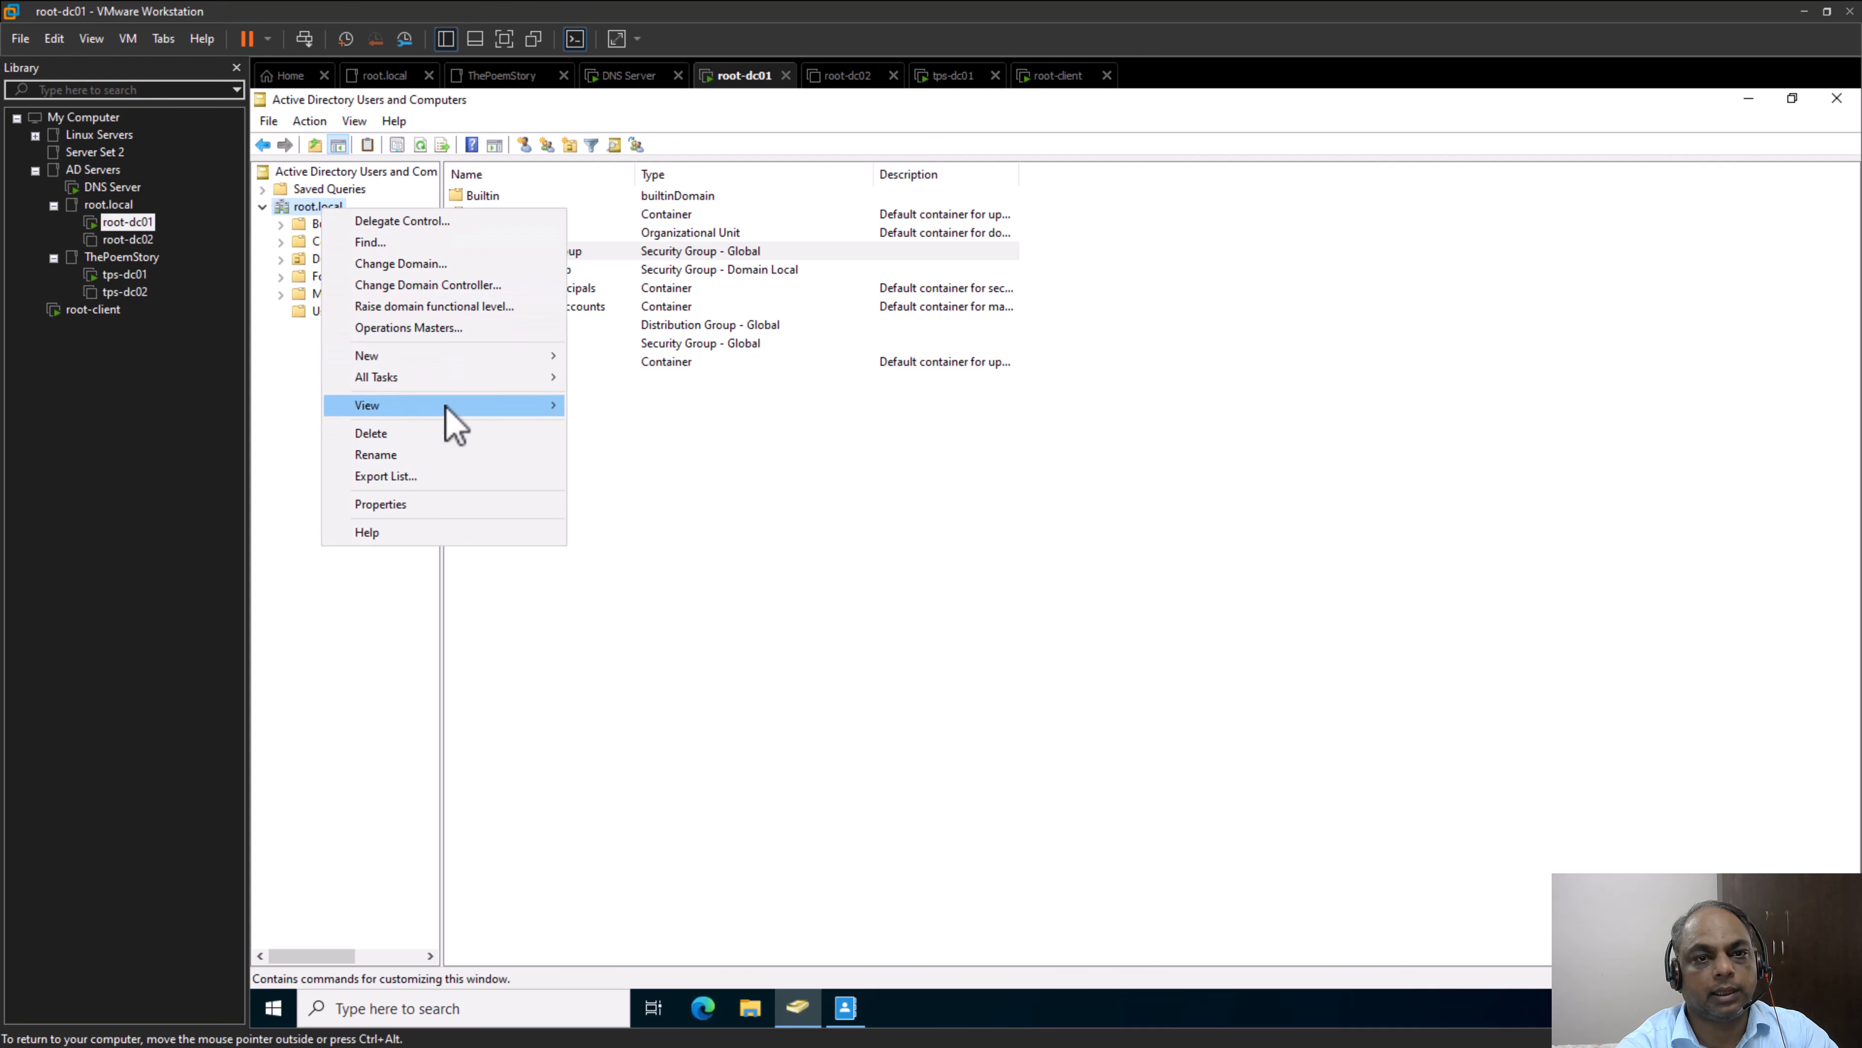
mouse_move(449, 358)
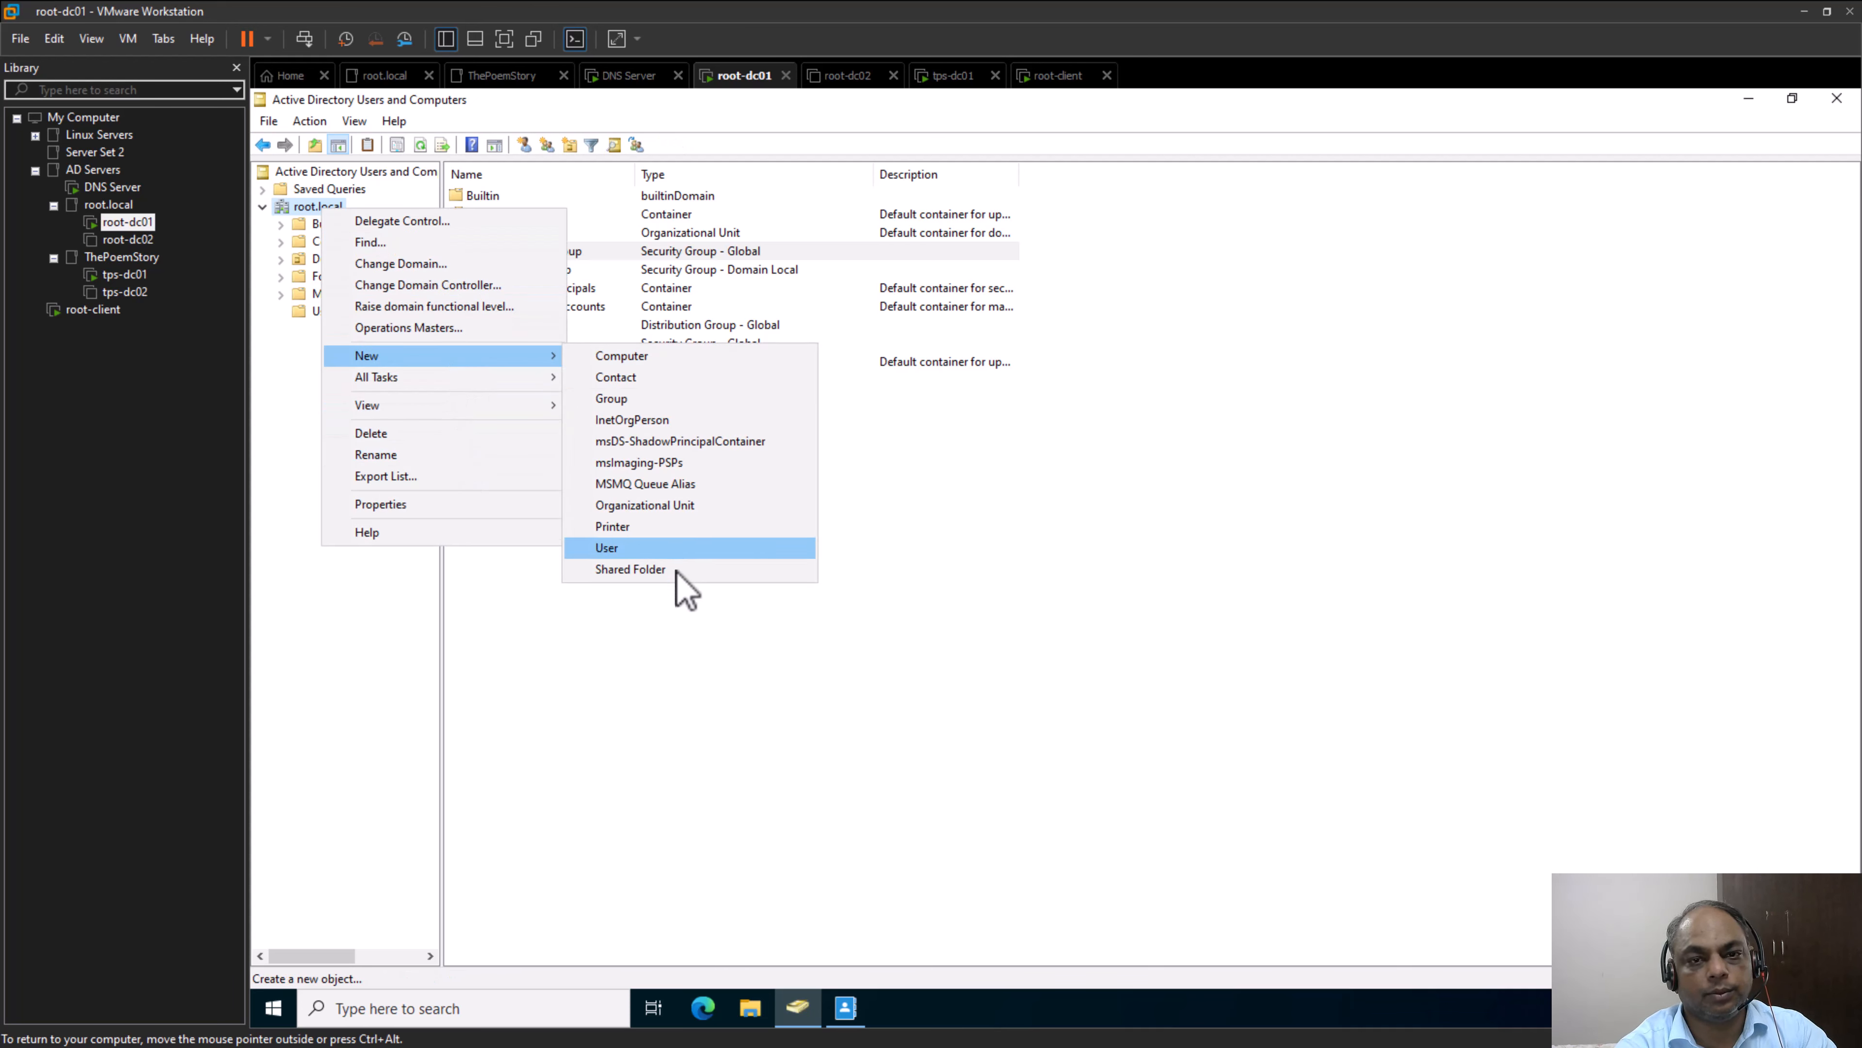
left_click(628, 400)
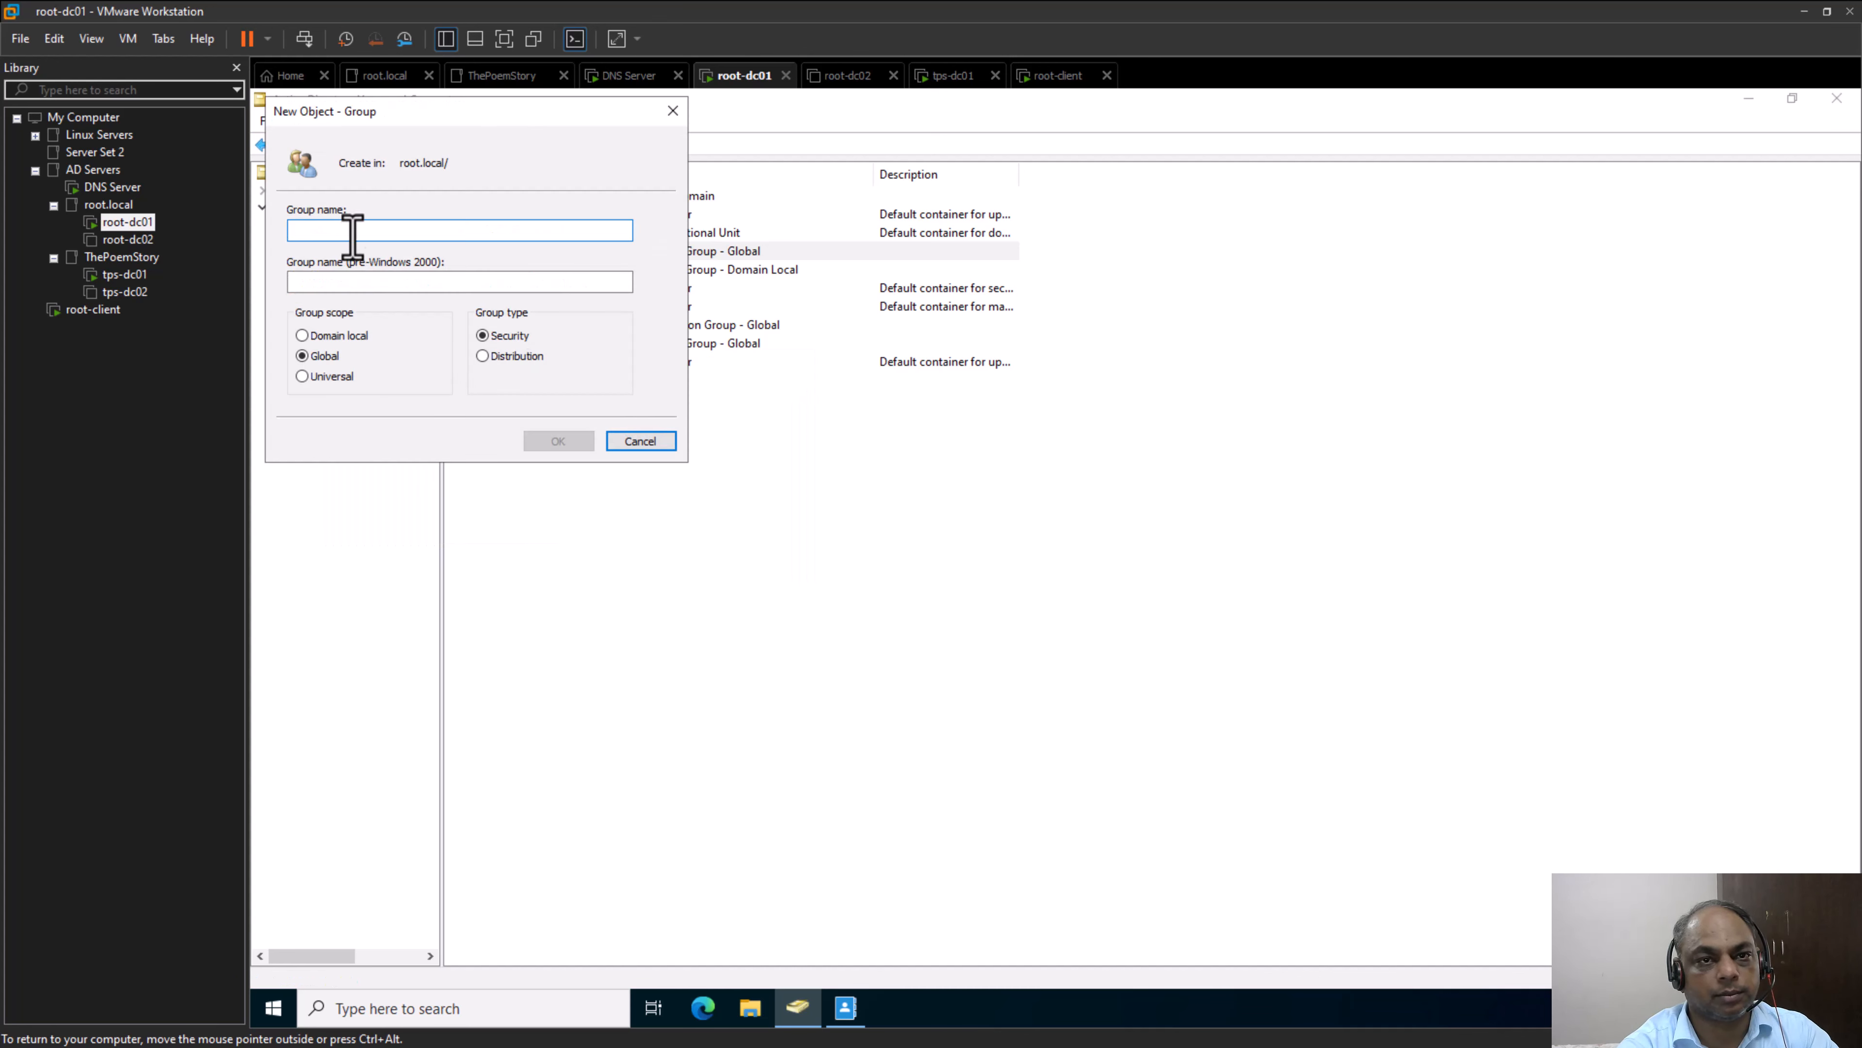
type("Universal-Group")
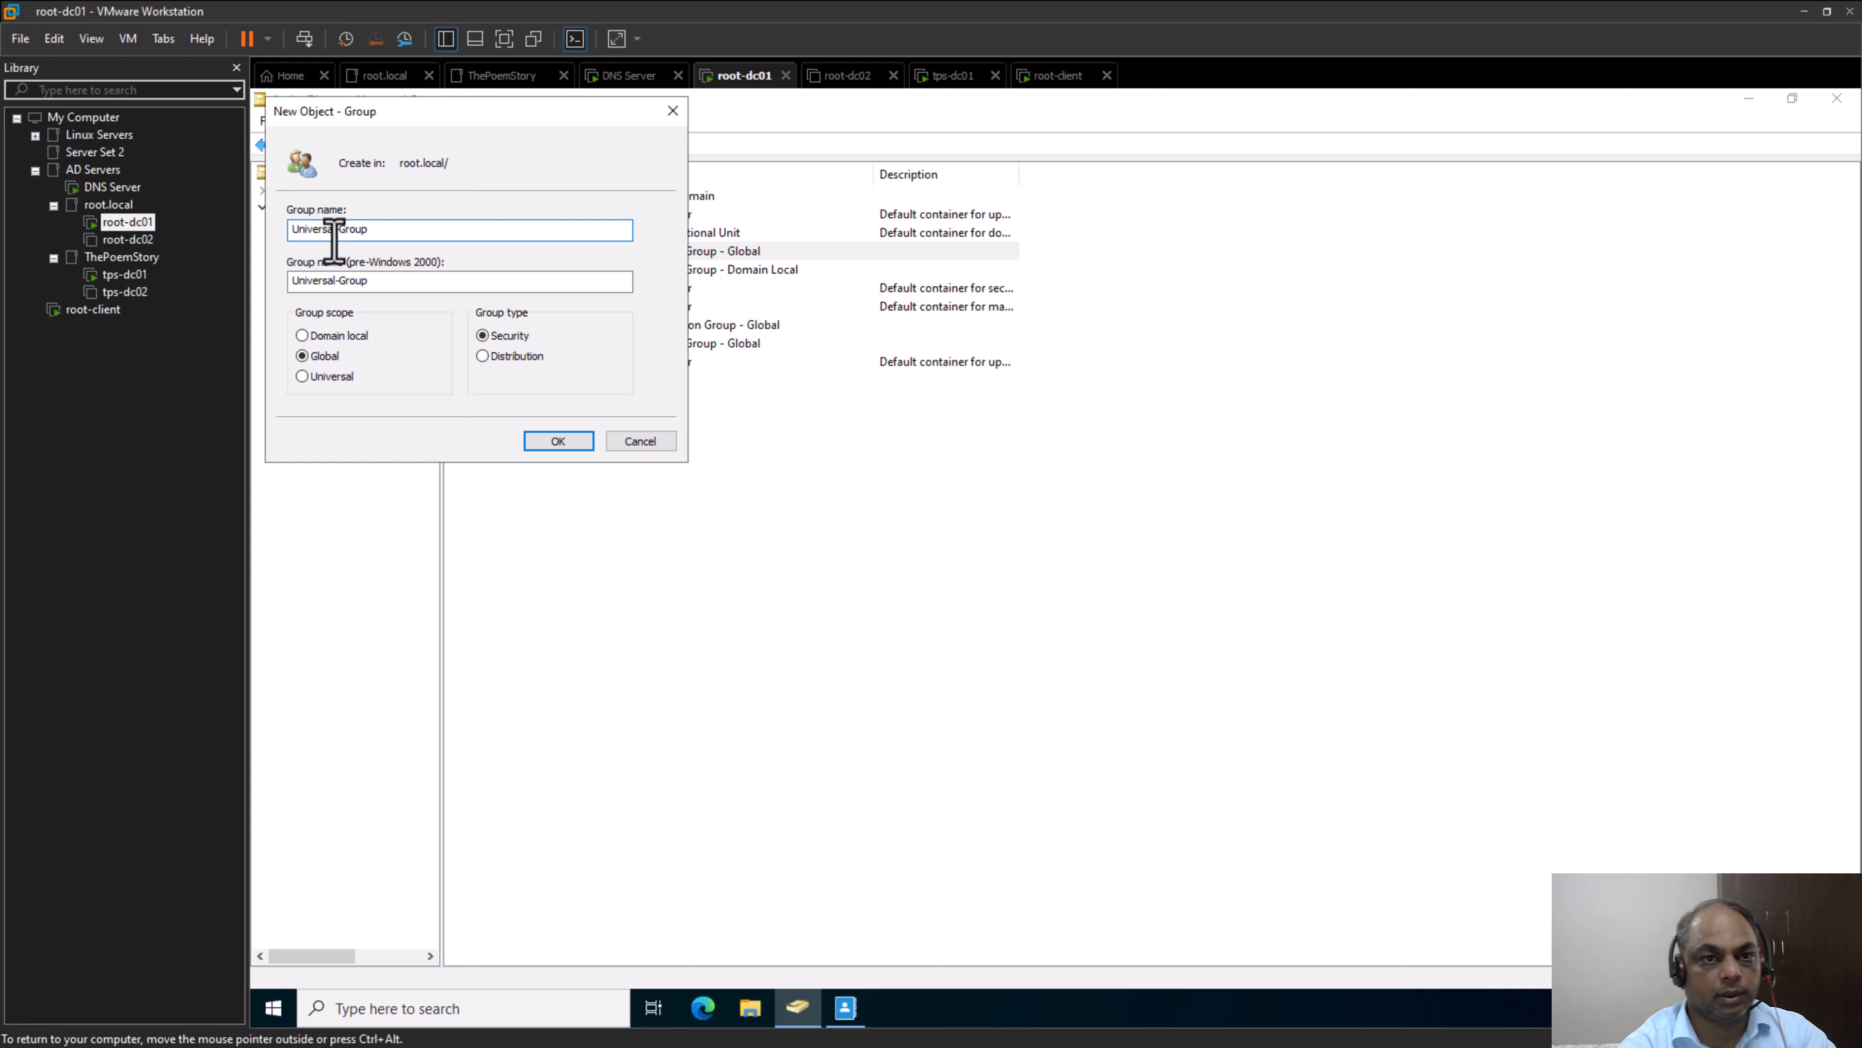
left_click(317, 378)
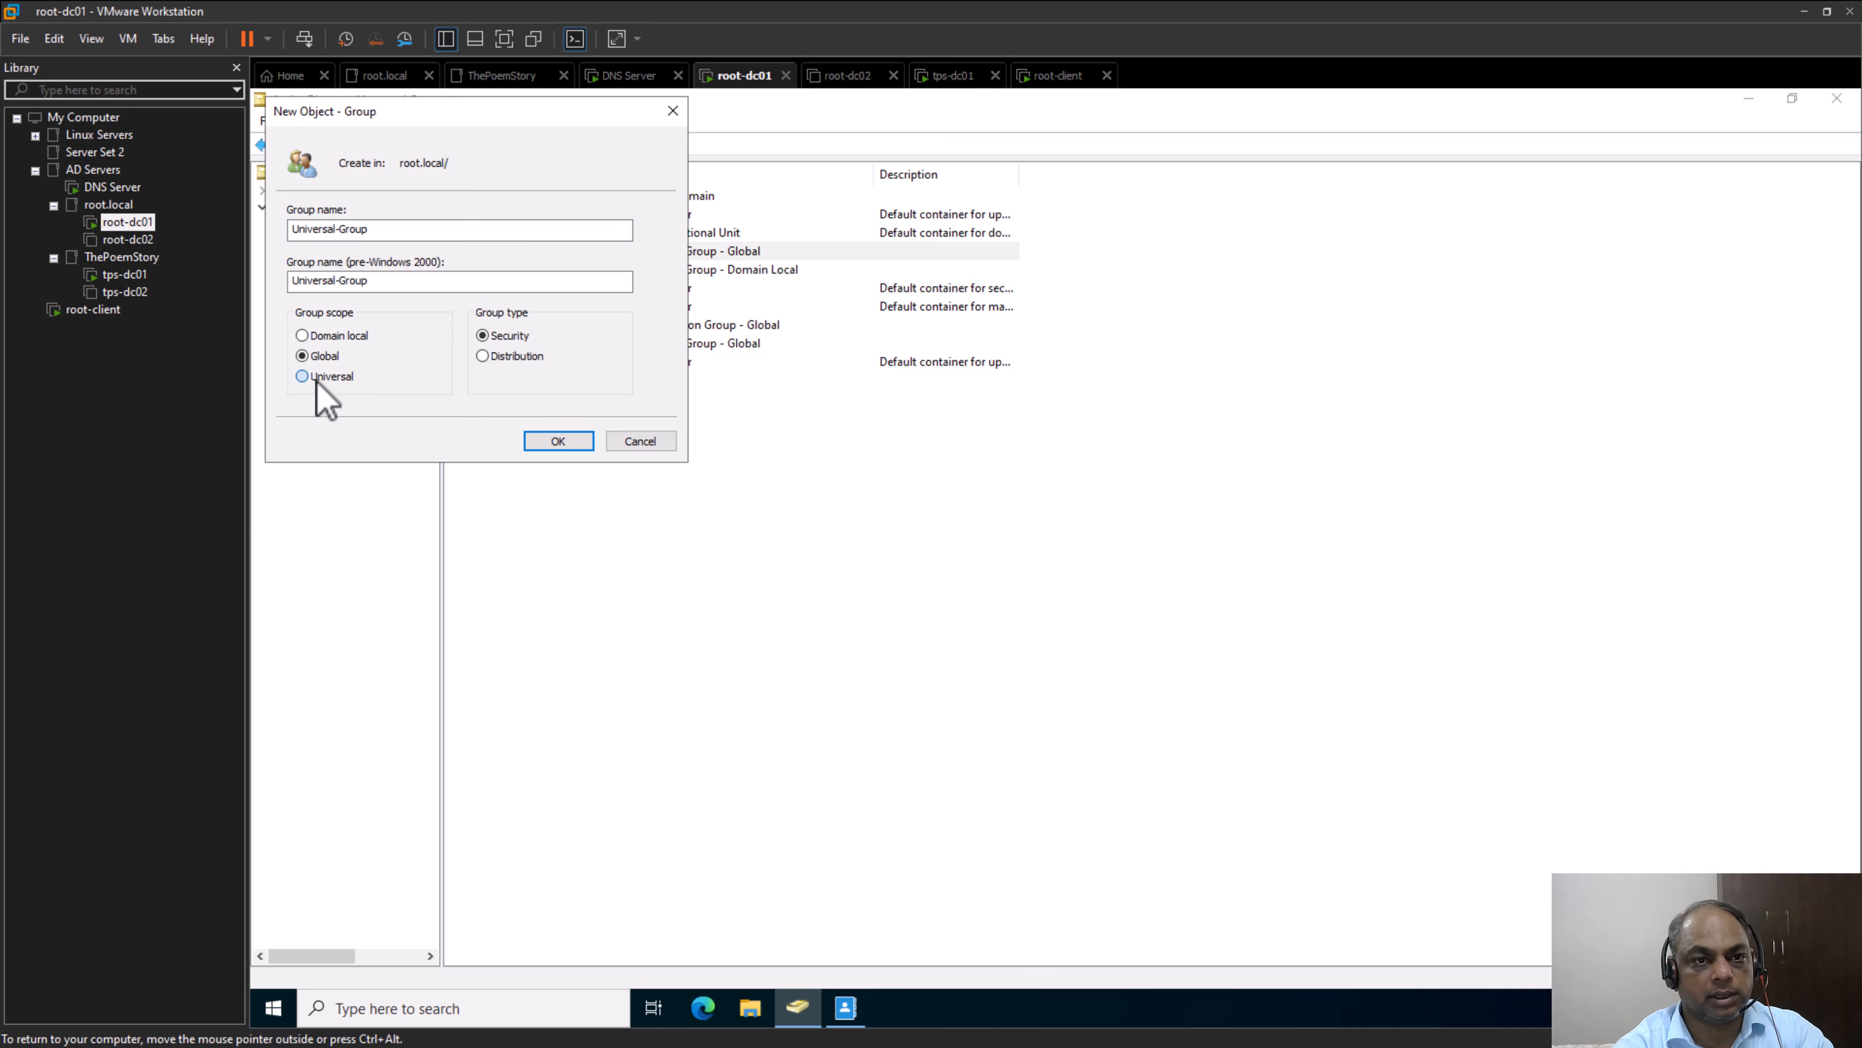
left_click(558, 441)
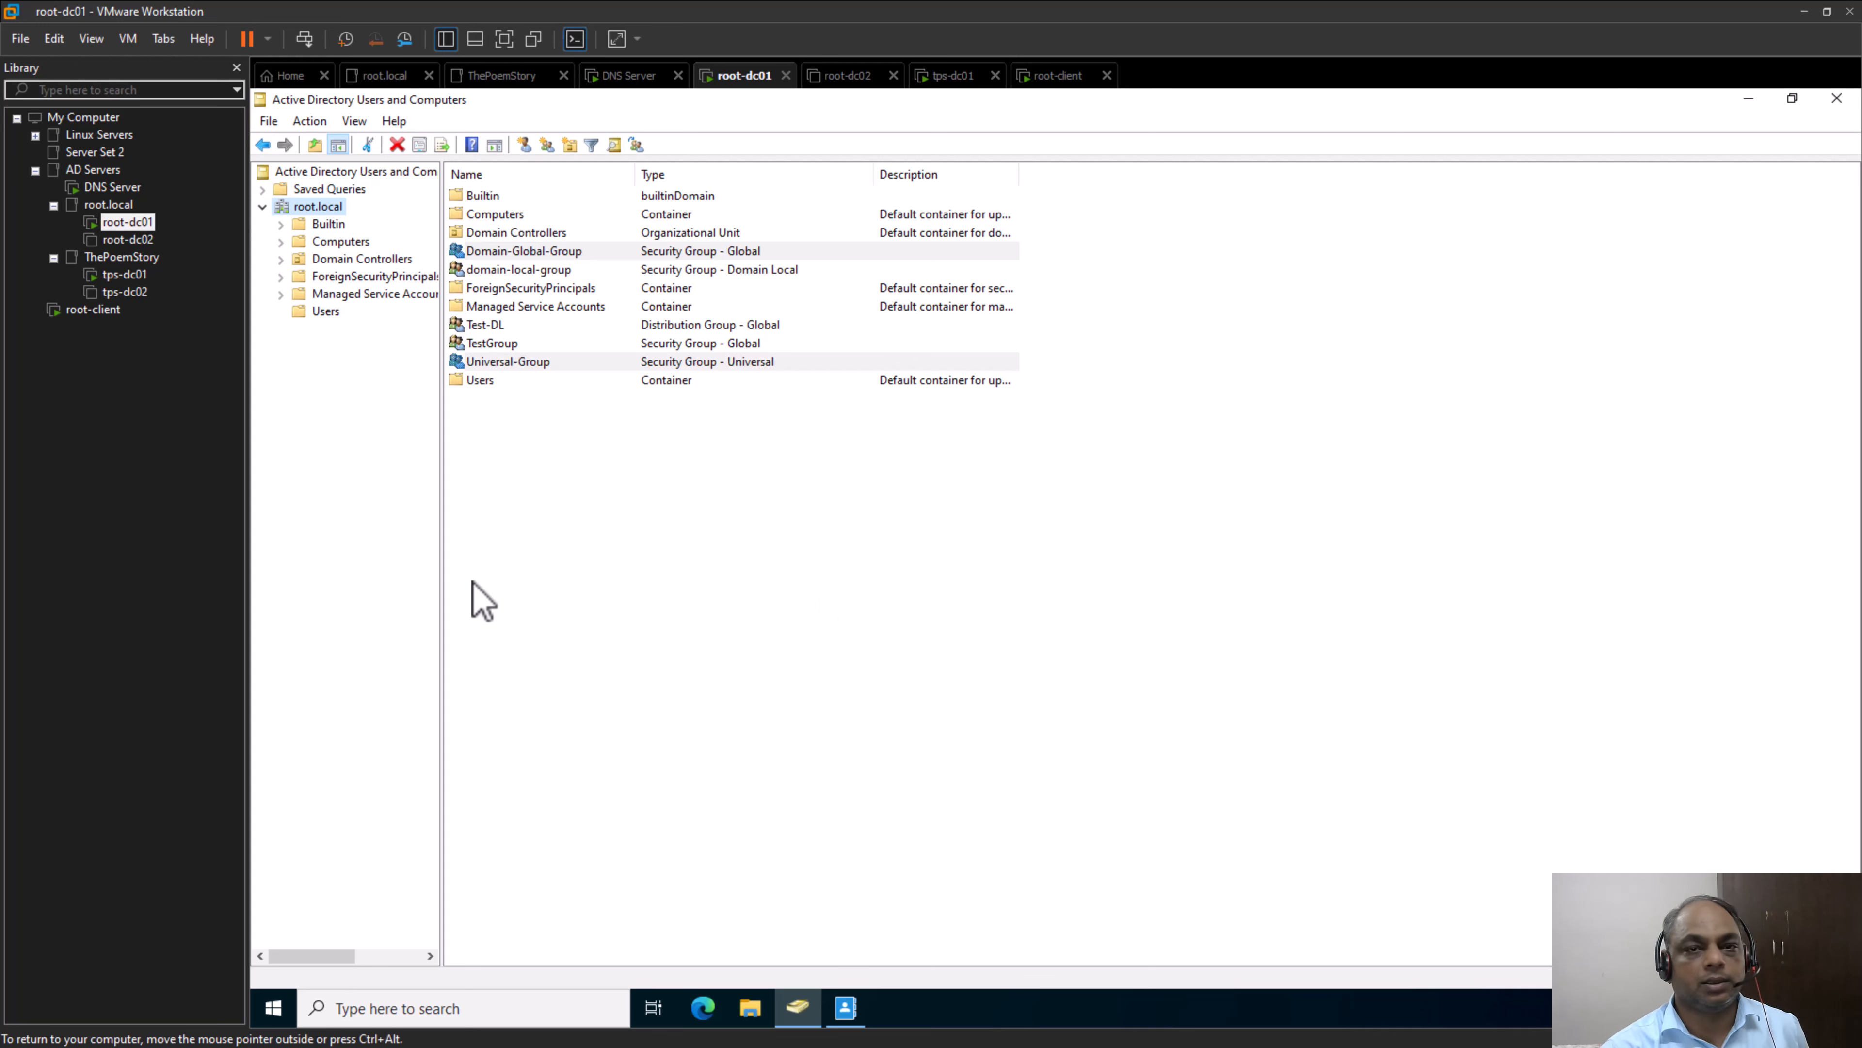
Leave the virtual machine and bring a blank Notepad window in front of it
key("ctrl+alt")
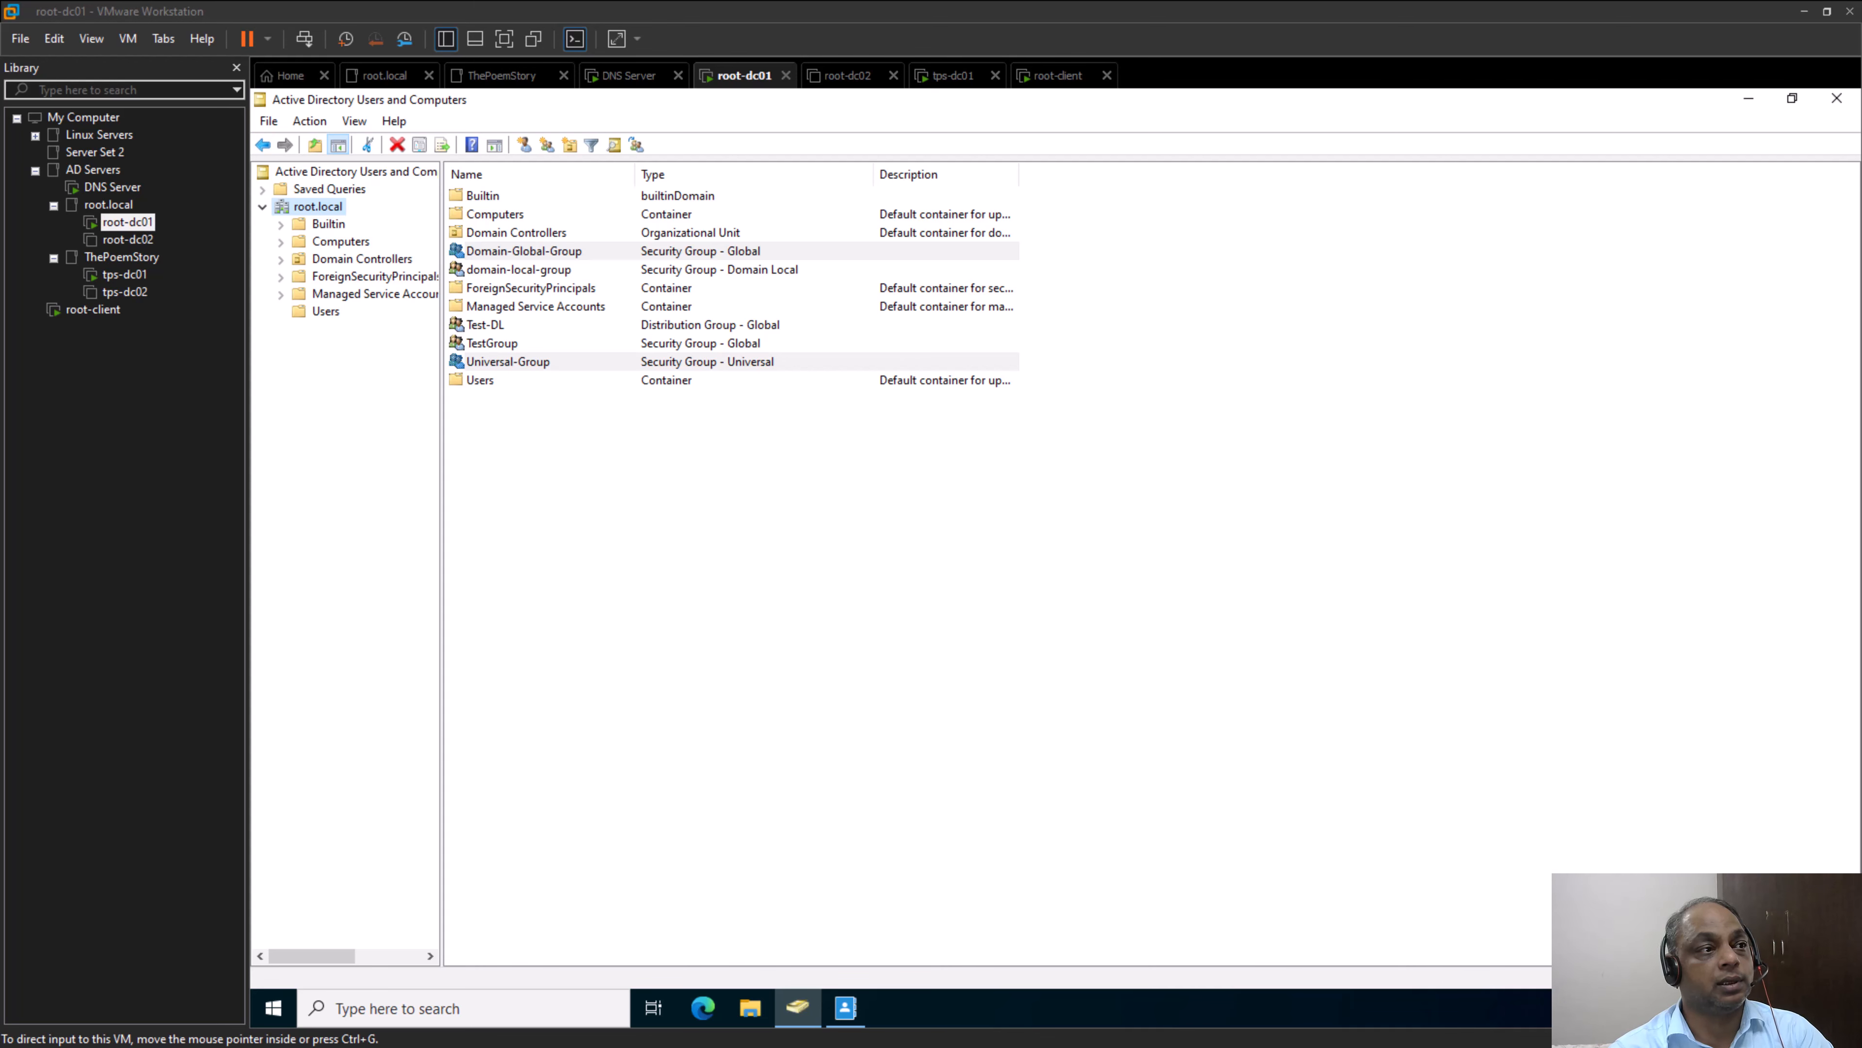
left_click_drag(1861, 352, 1136, 283)
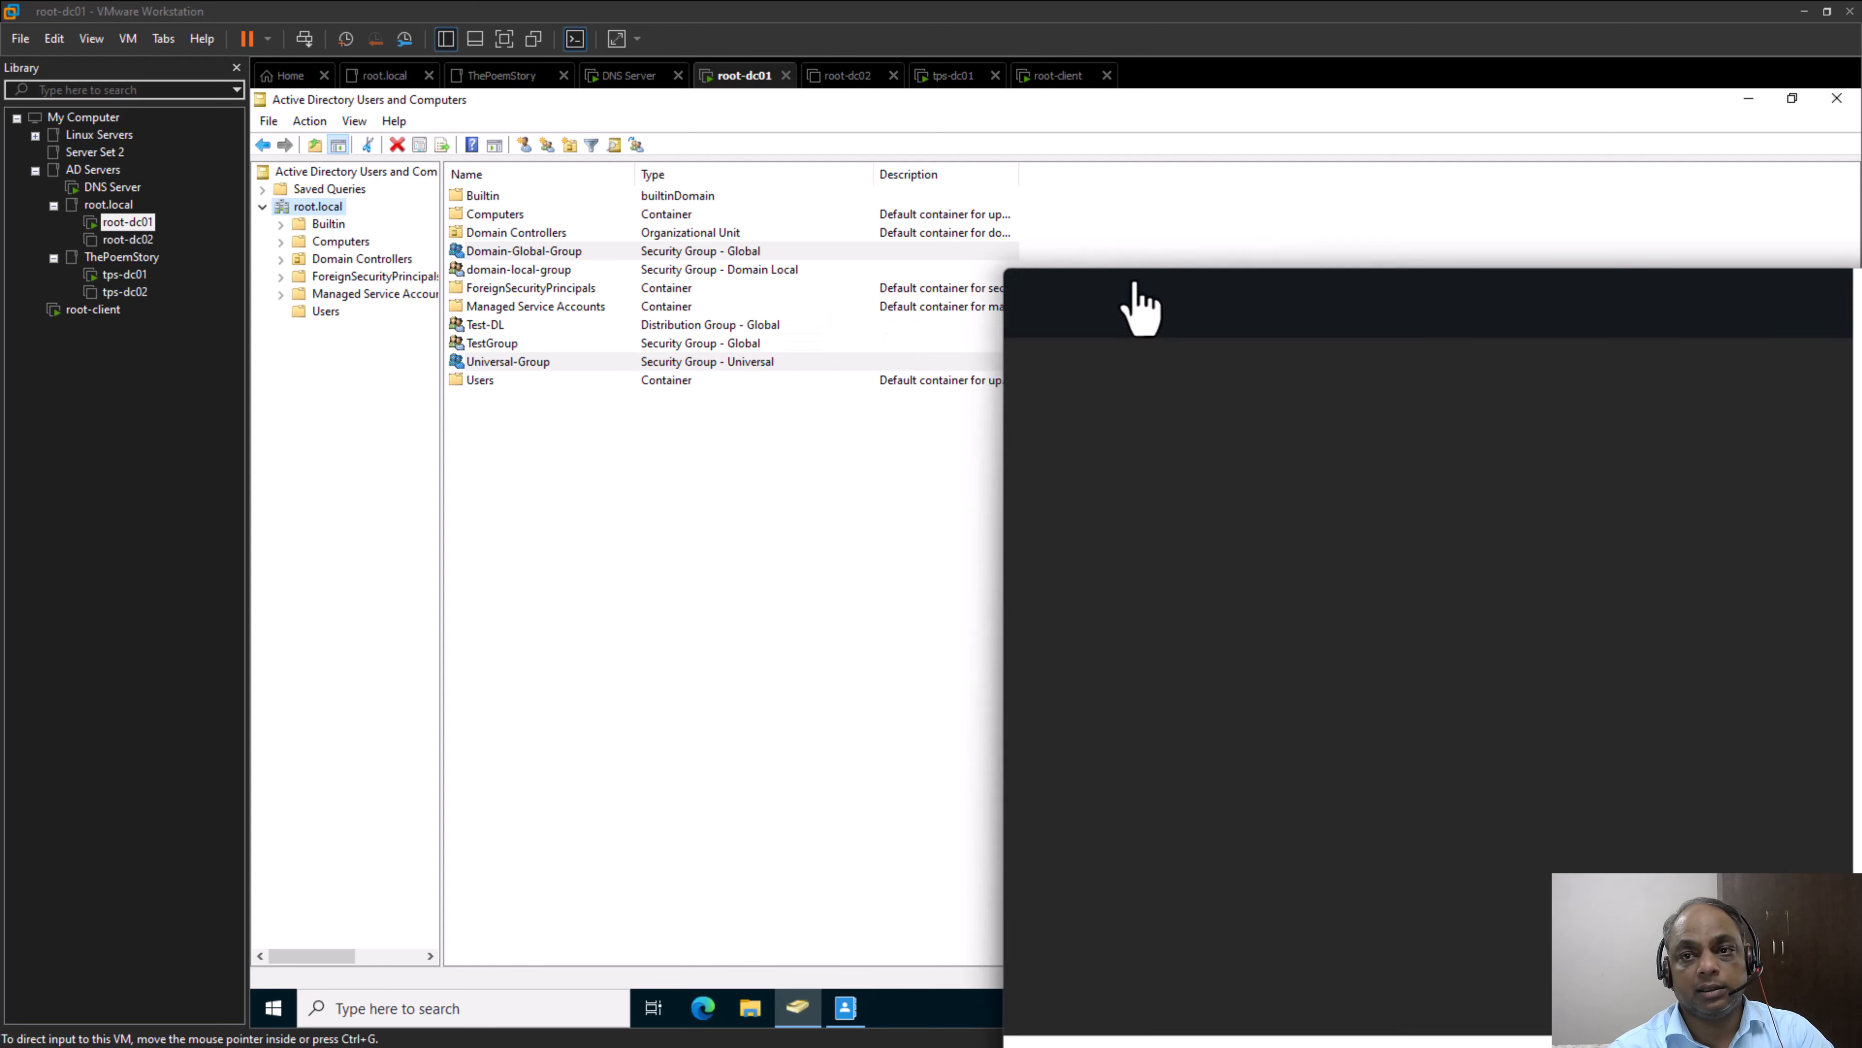
left_click_drag(1380, 299, 697, 111)
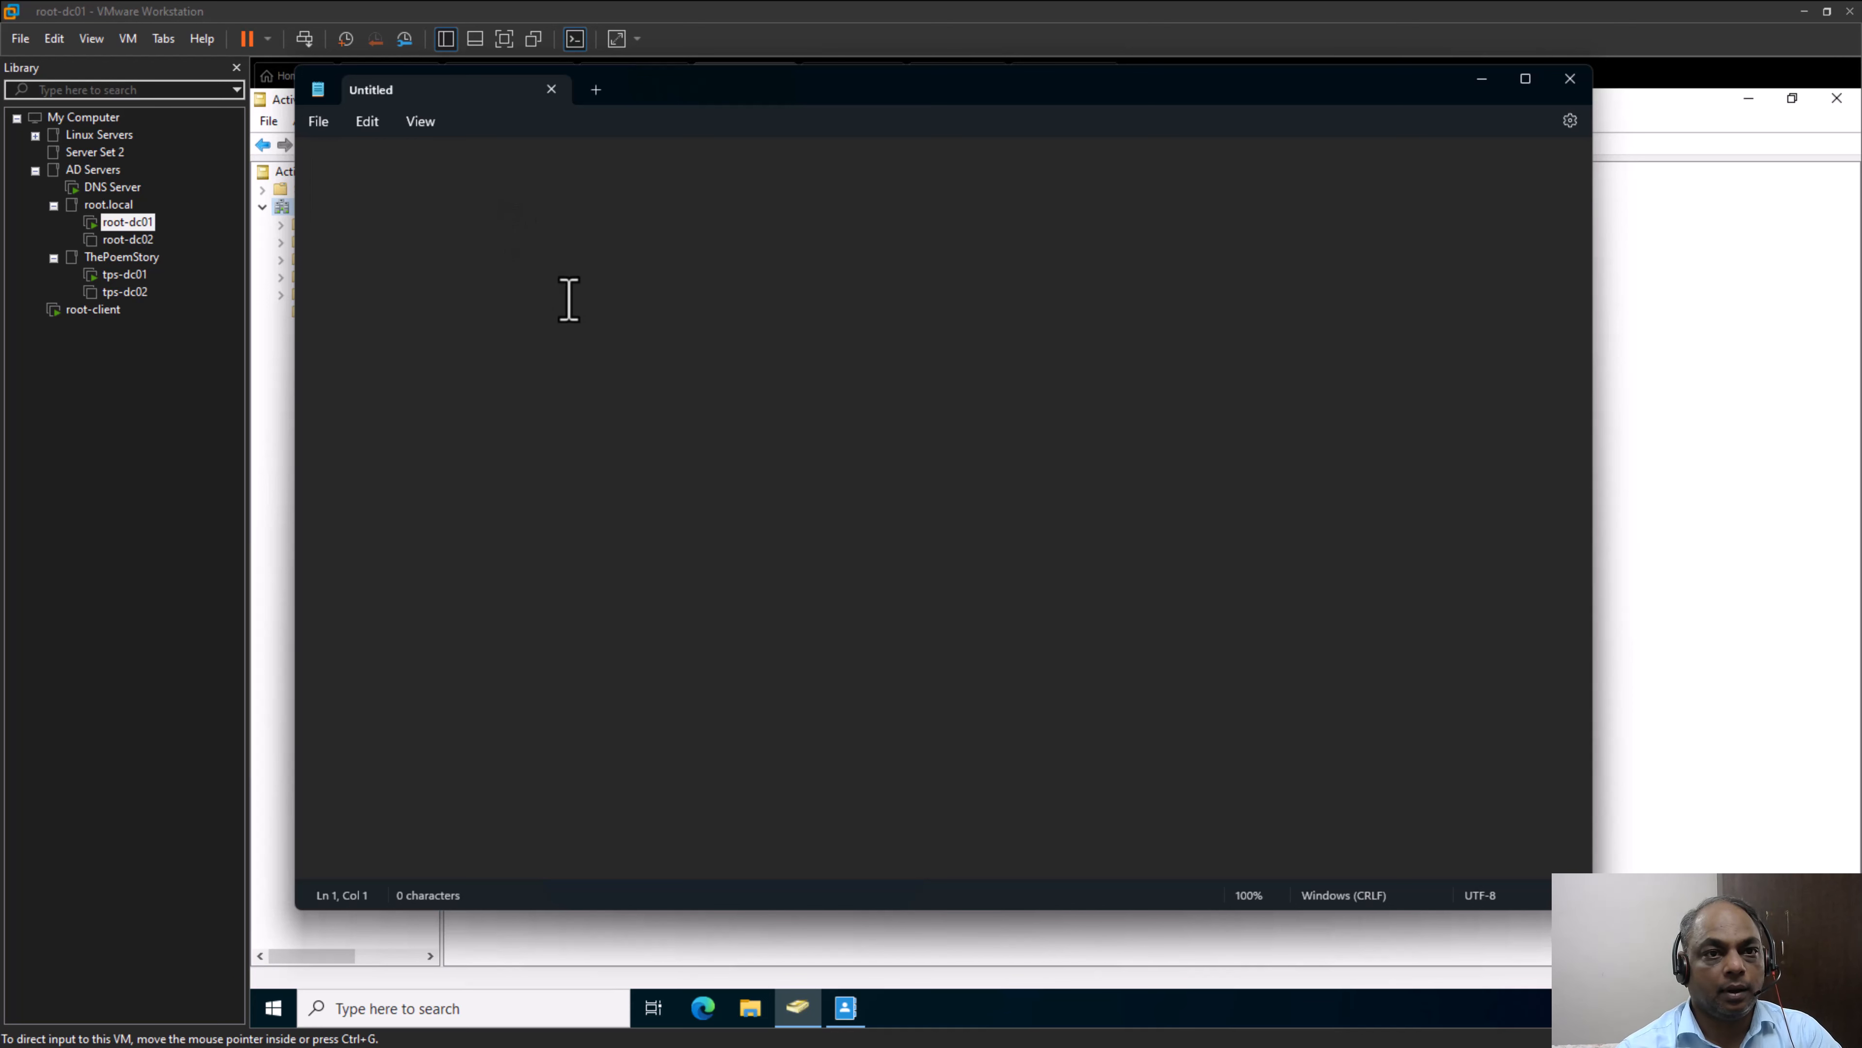
Write the naming convention line "Domain Local: LG_GroupName" in the blank note and highlight the group name pattern
type("Domai")
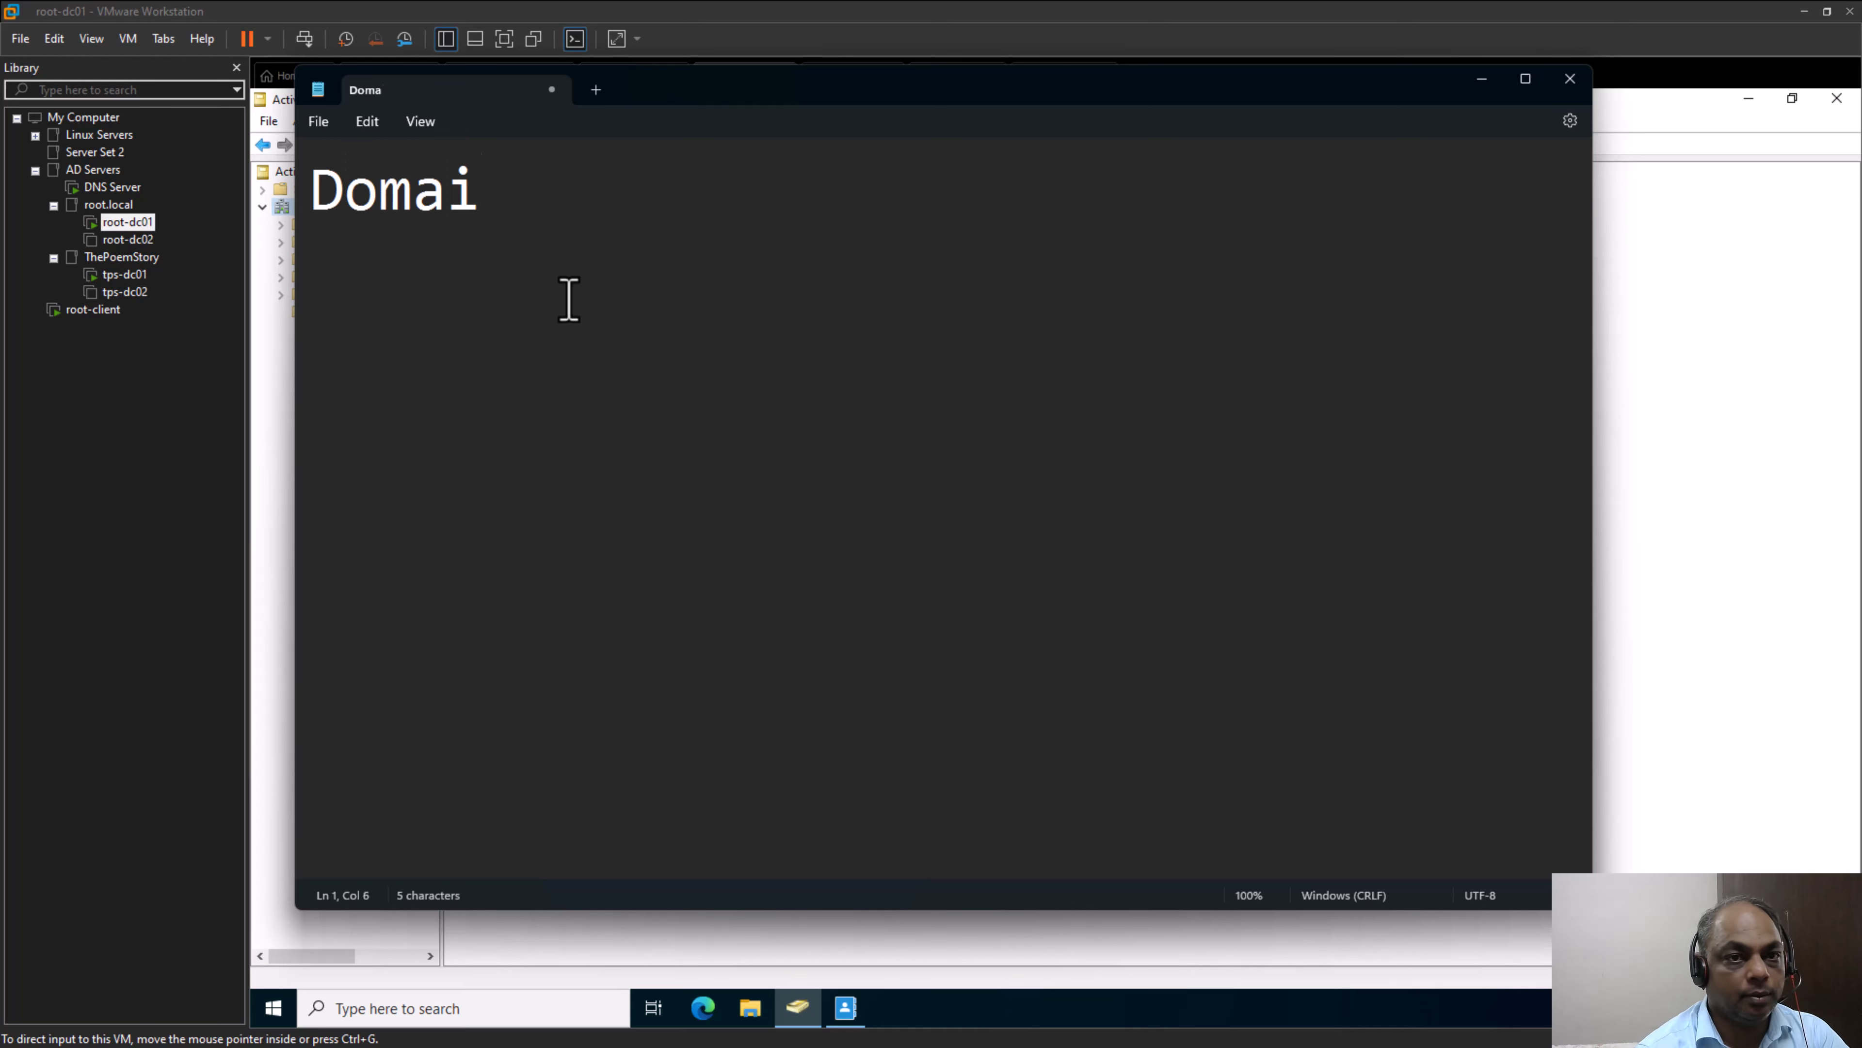
type("n Local")
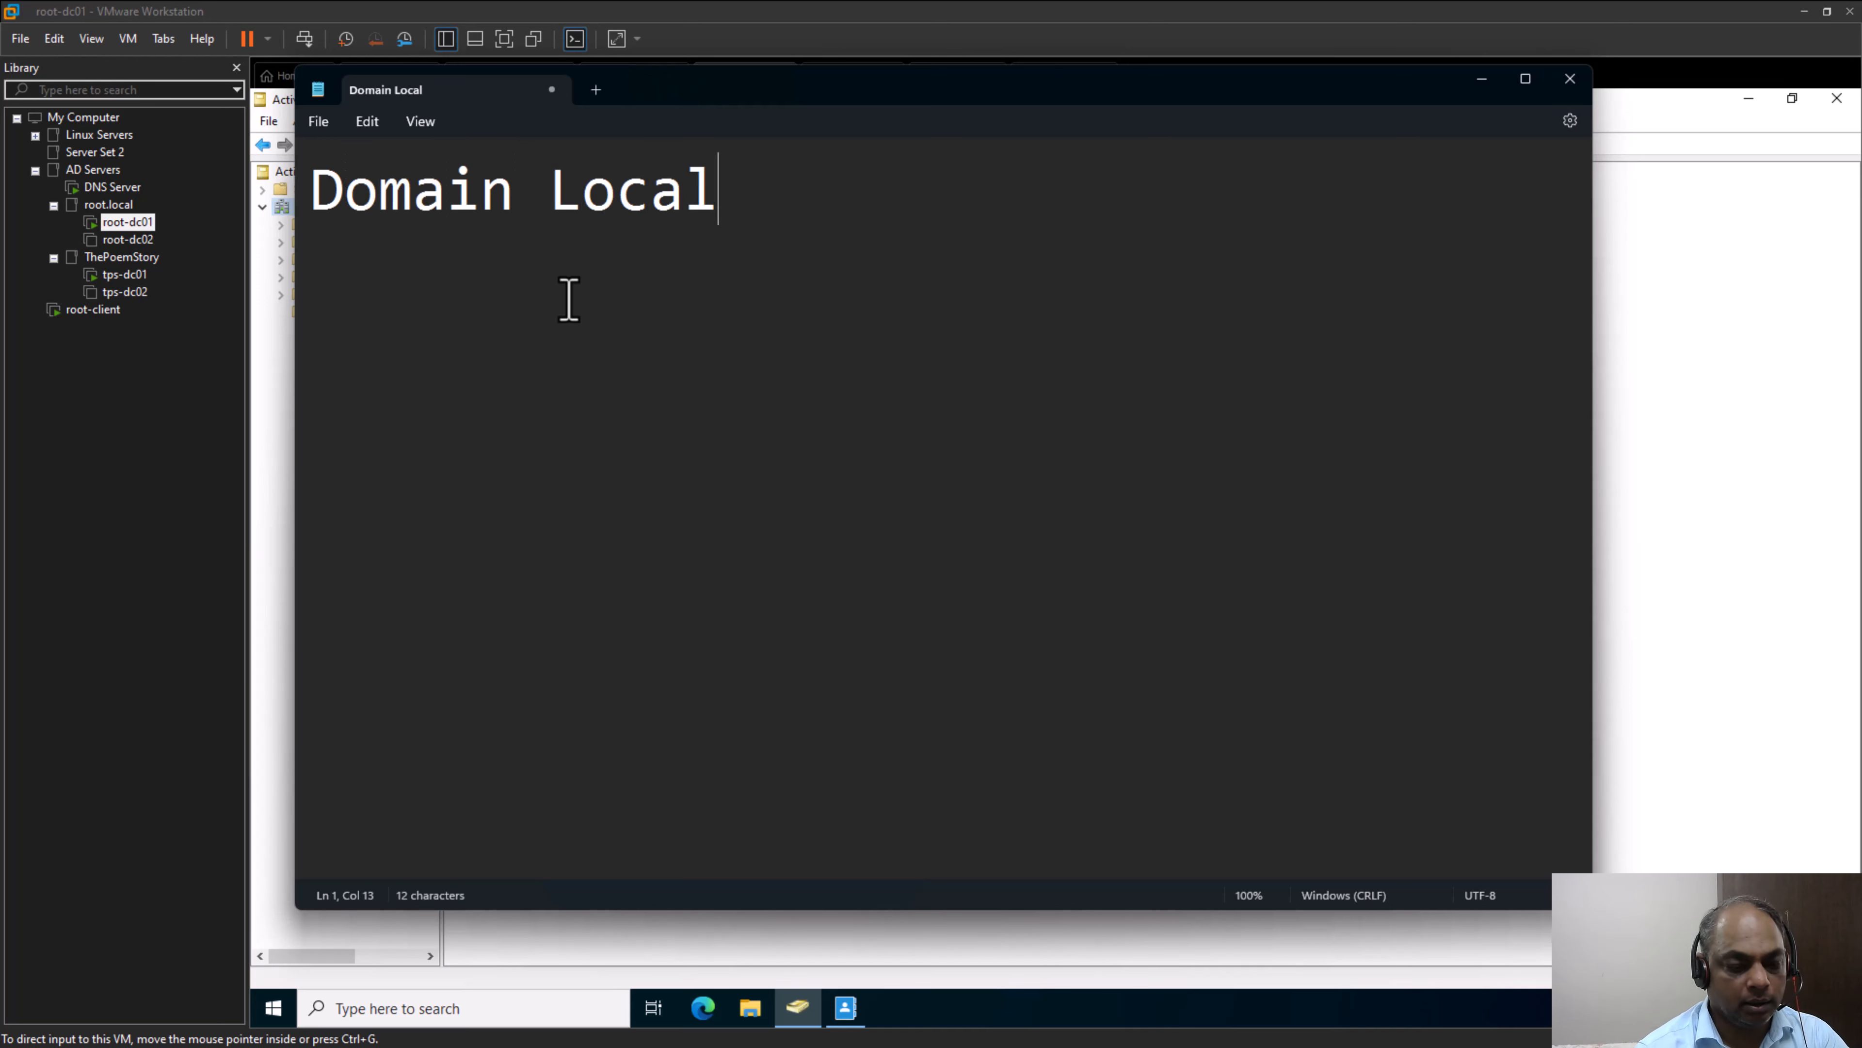
type(": ")
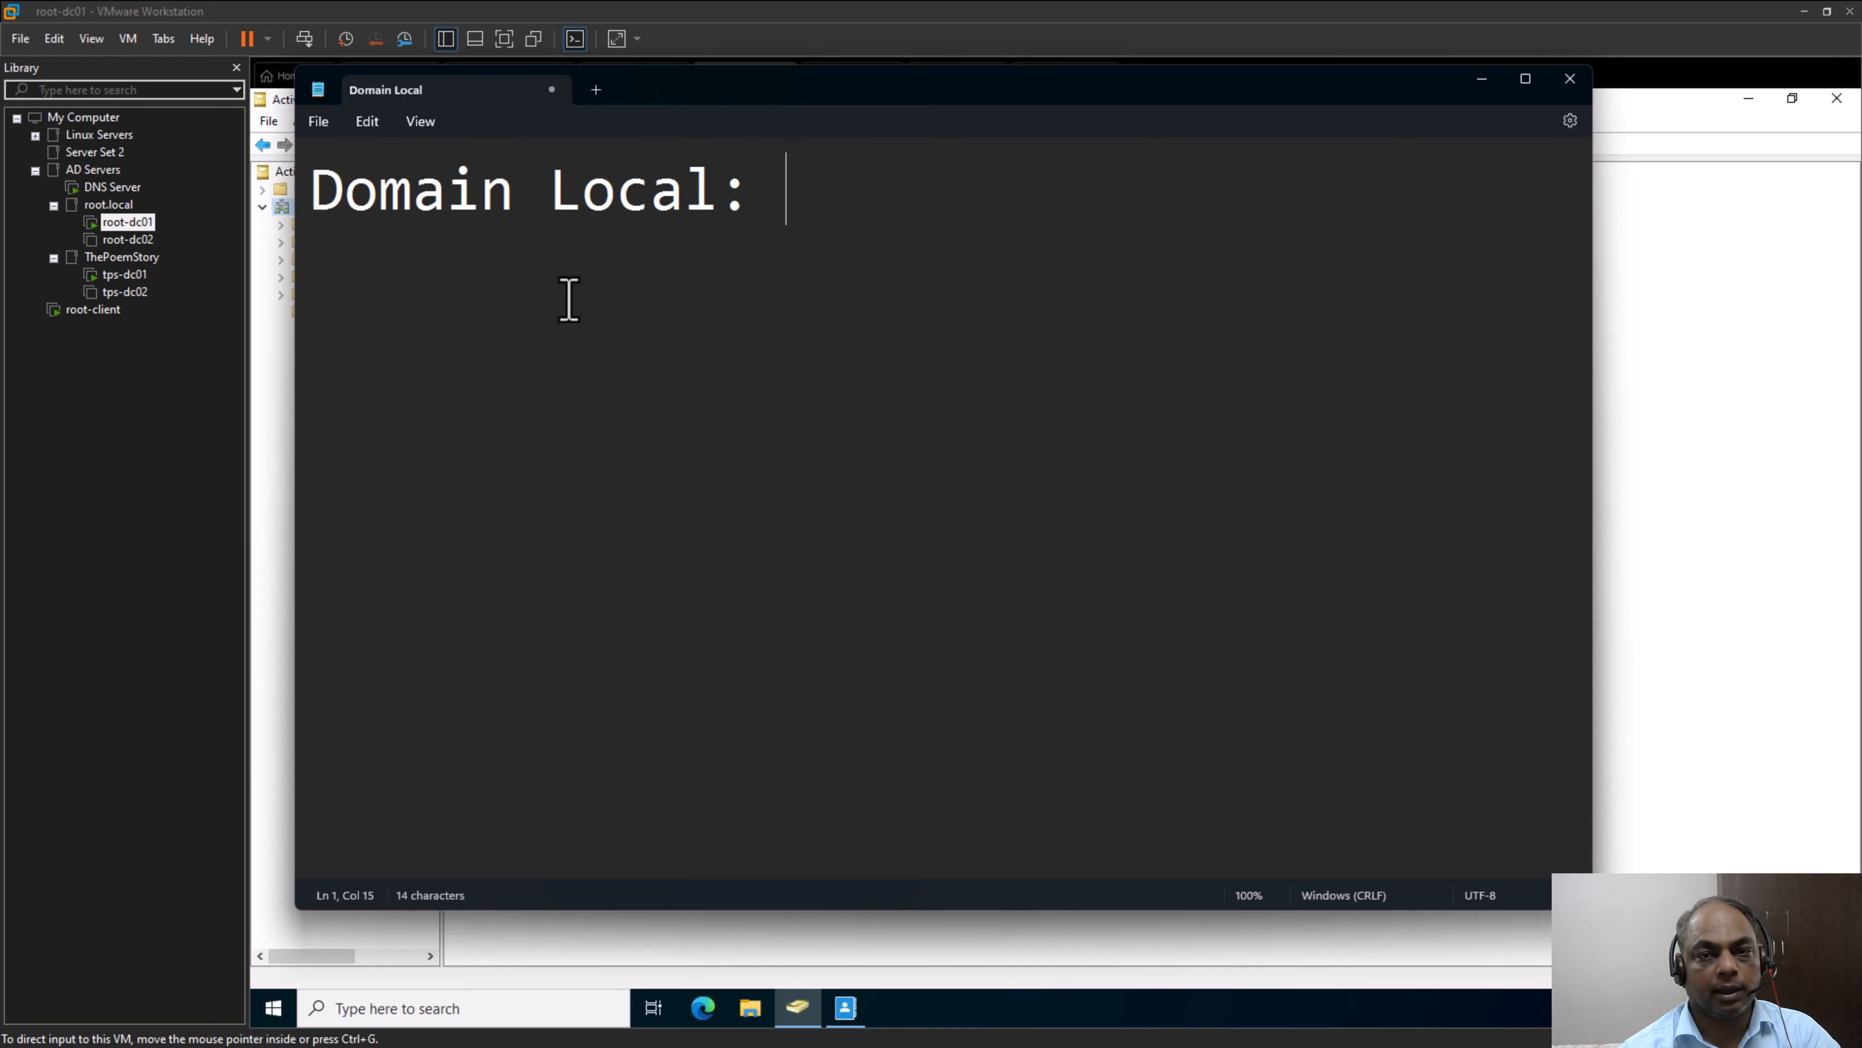
type("LG")
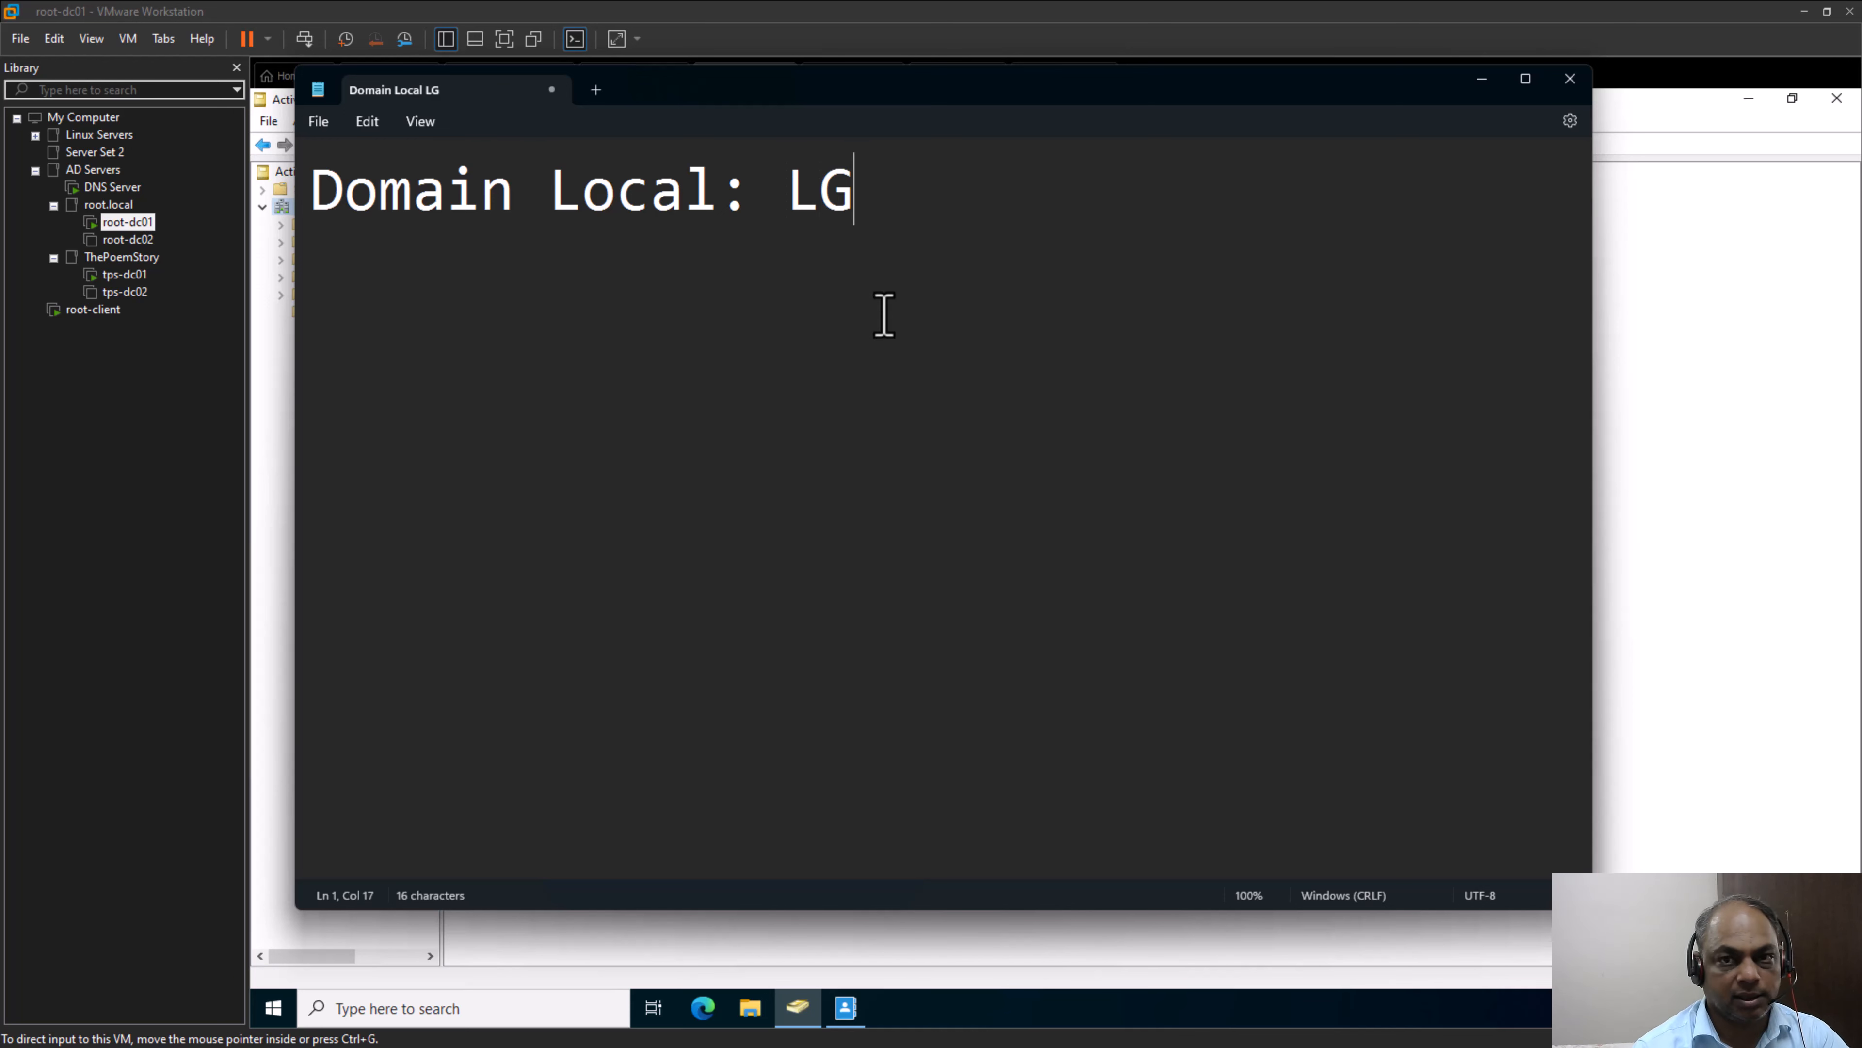
type("_G")
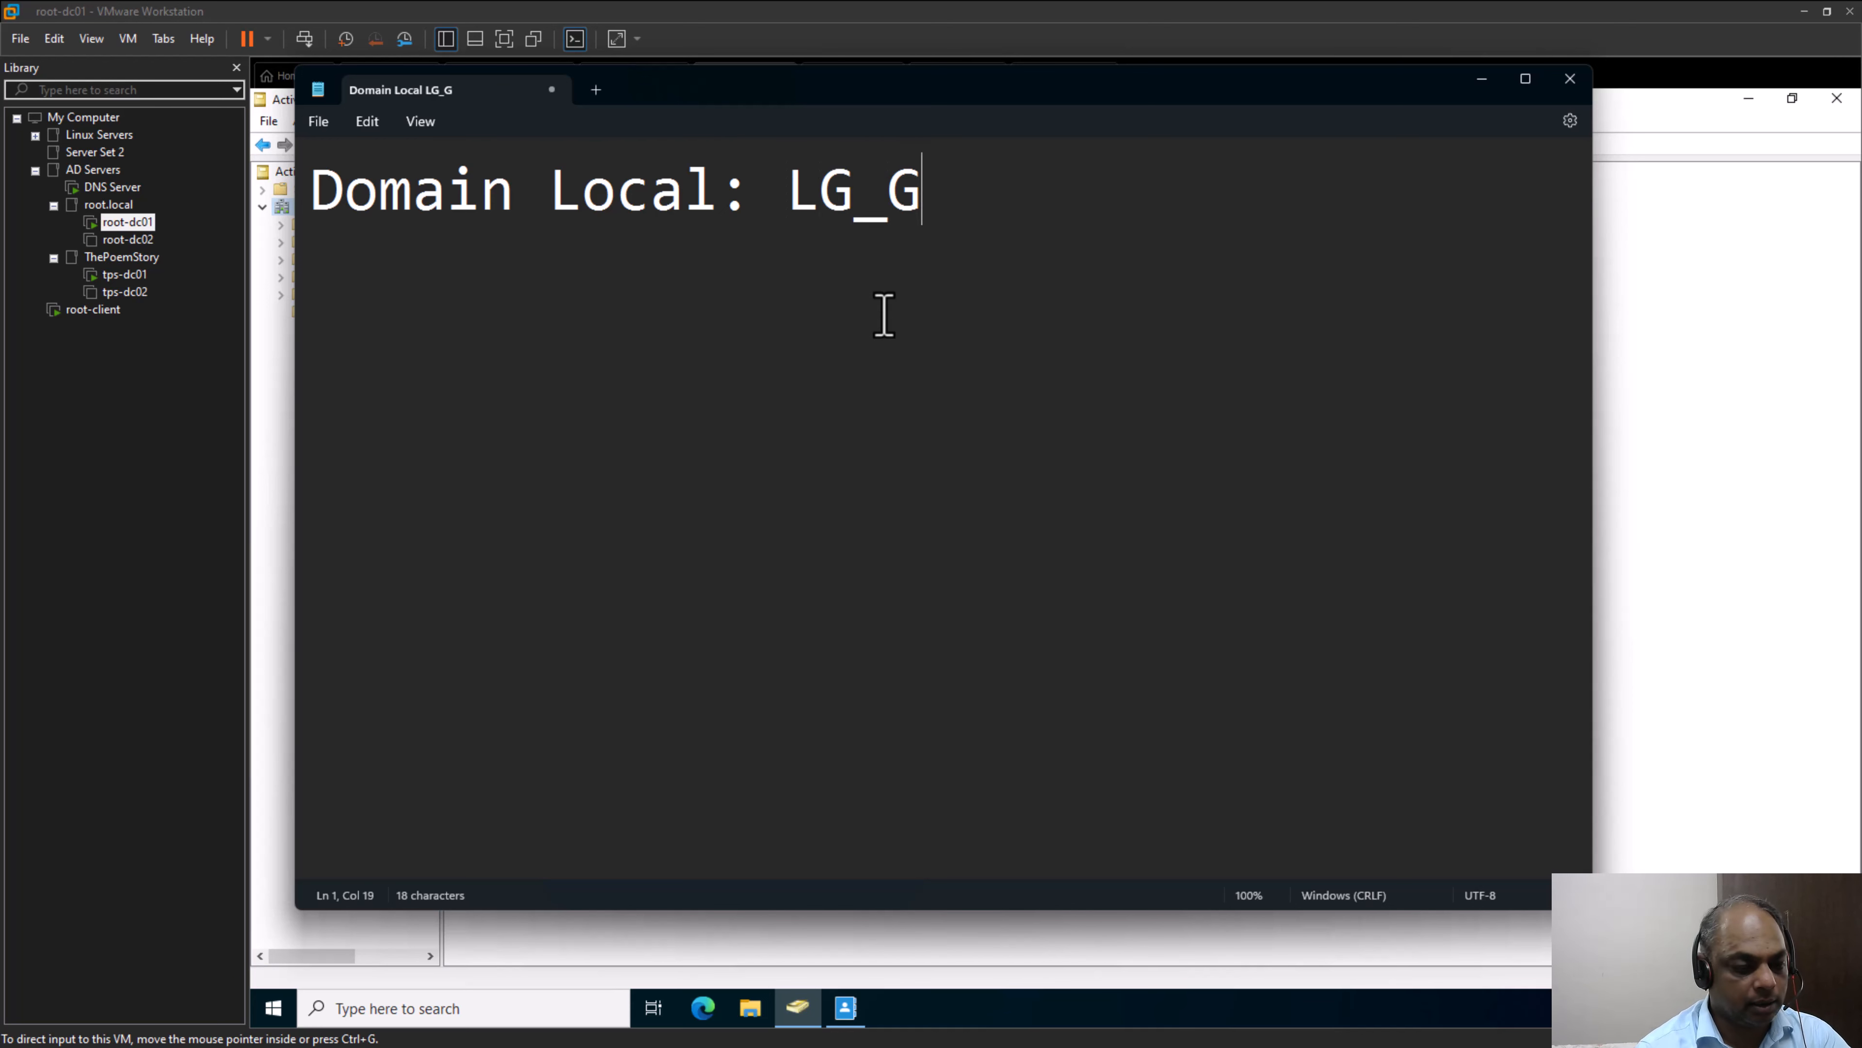
type("roupName")
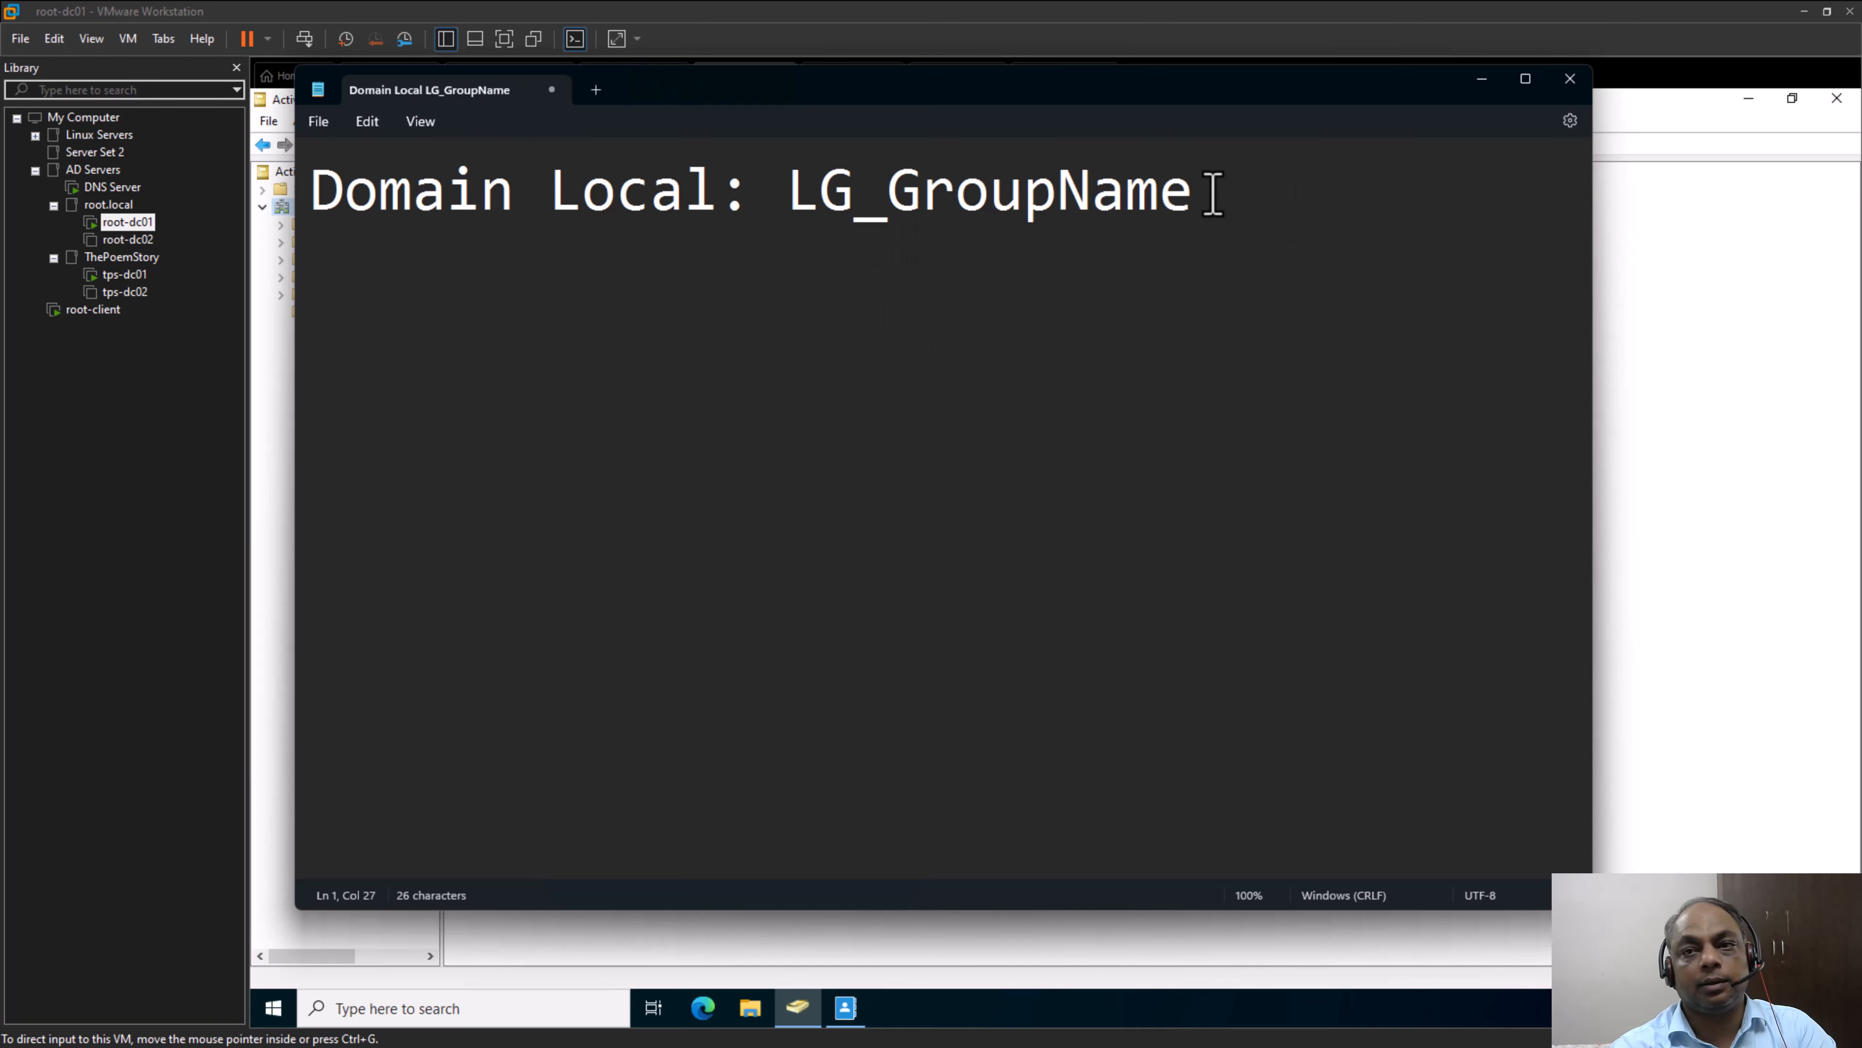
left_click_drag(1223, 197, 793, 207)
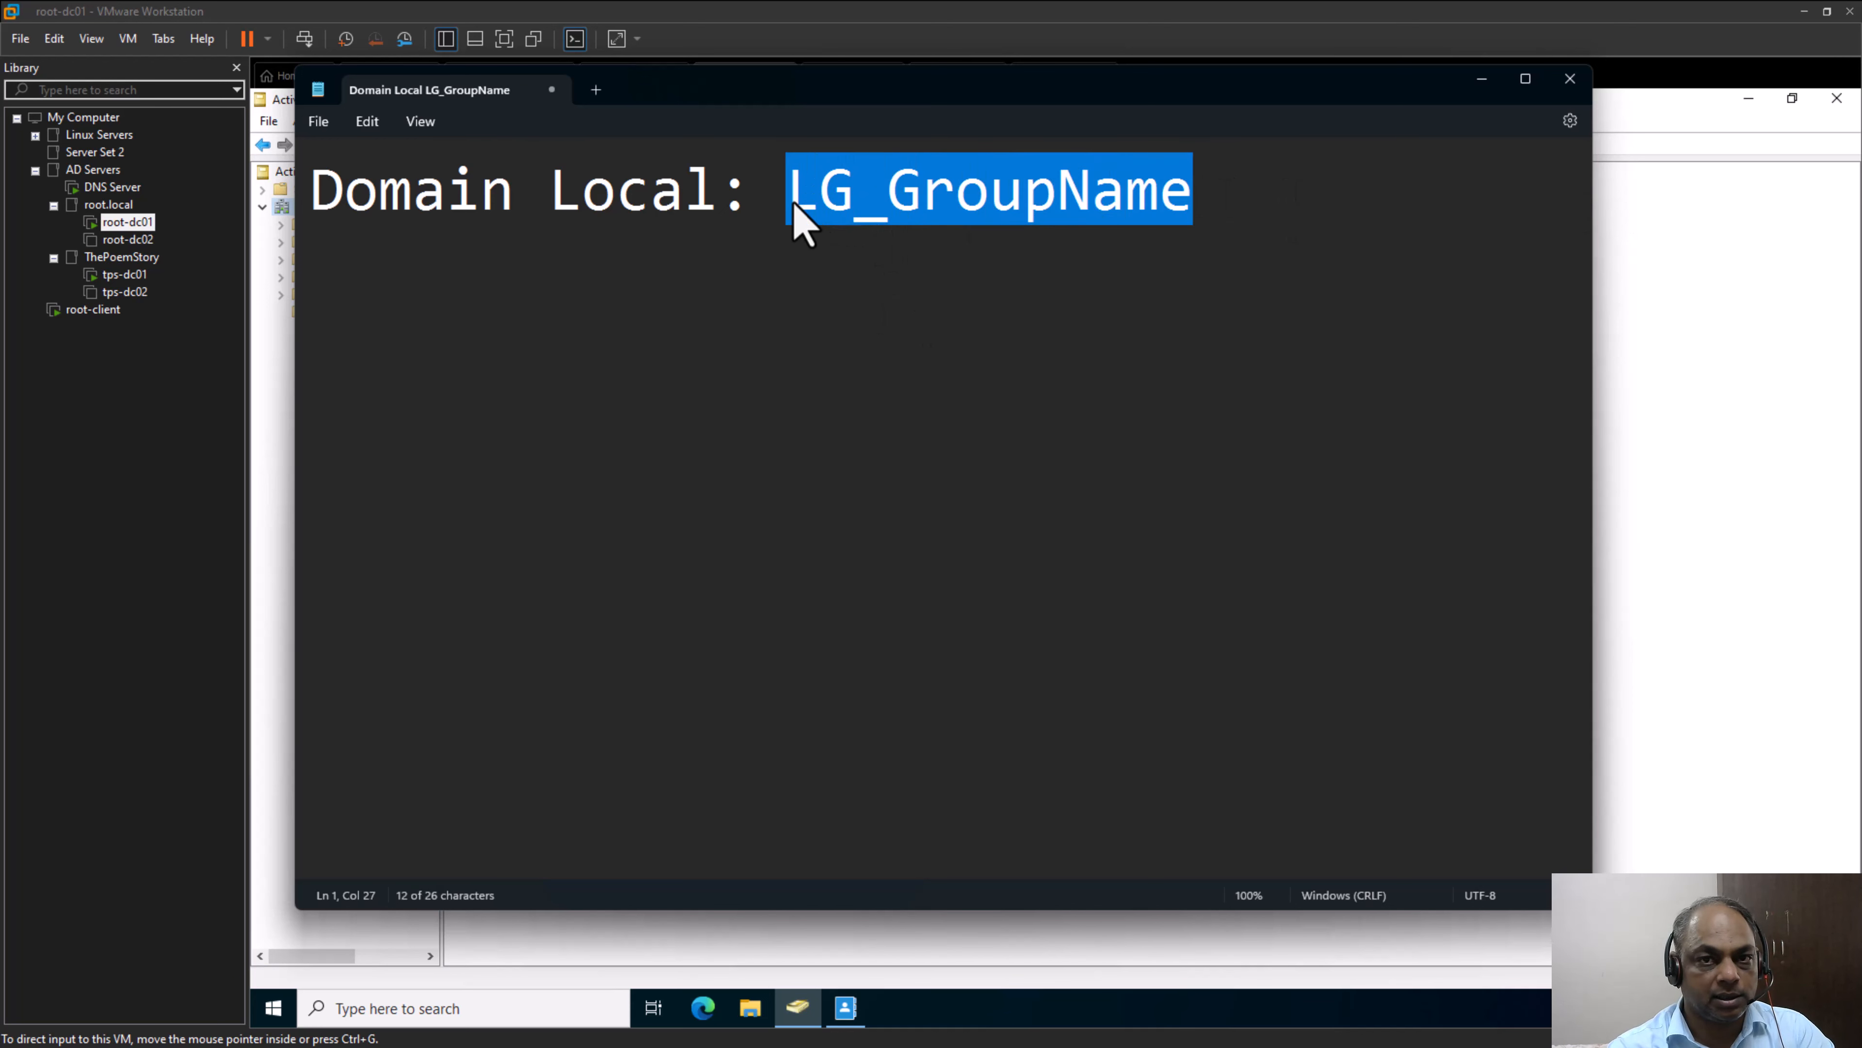
left_click(794, 211)
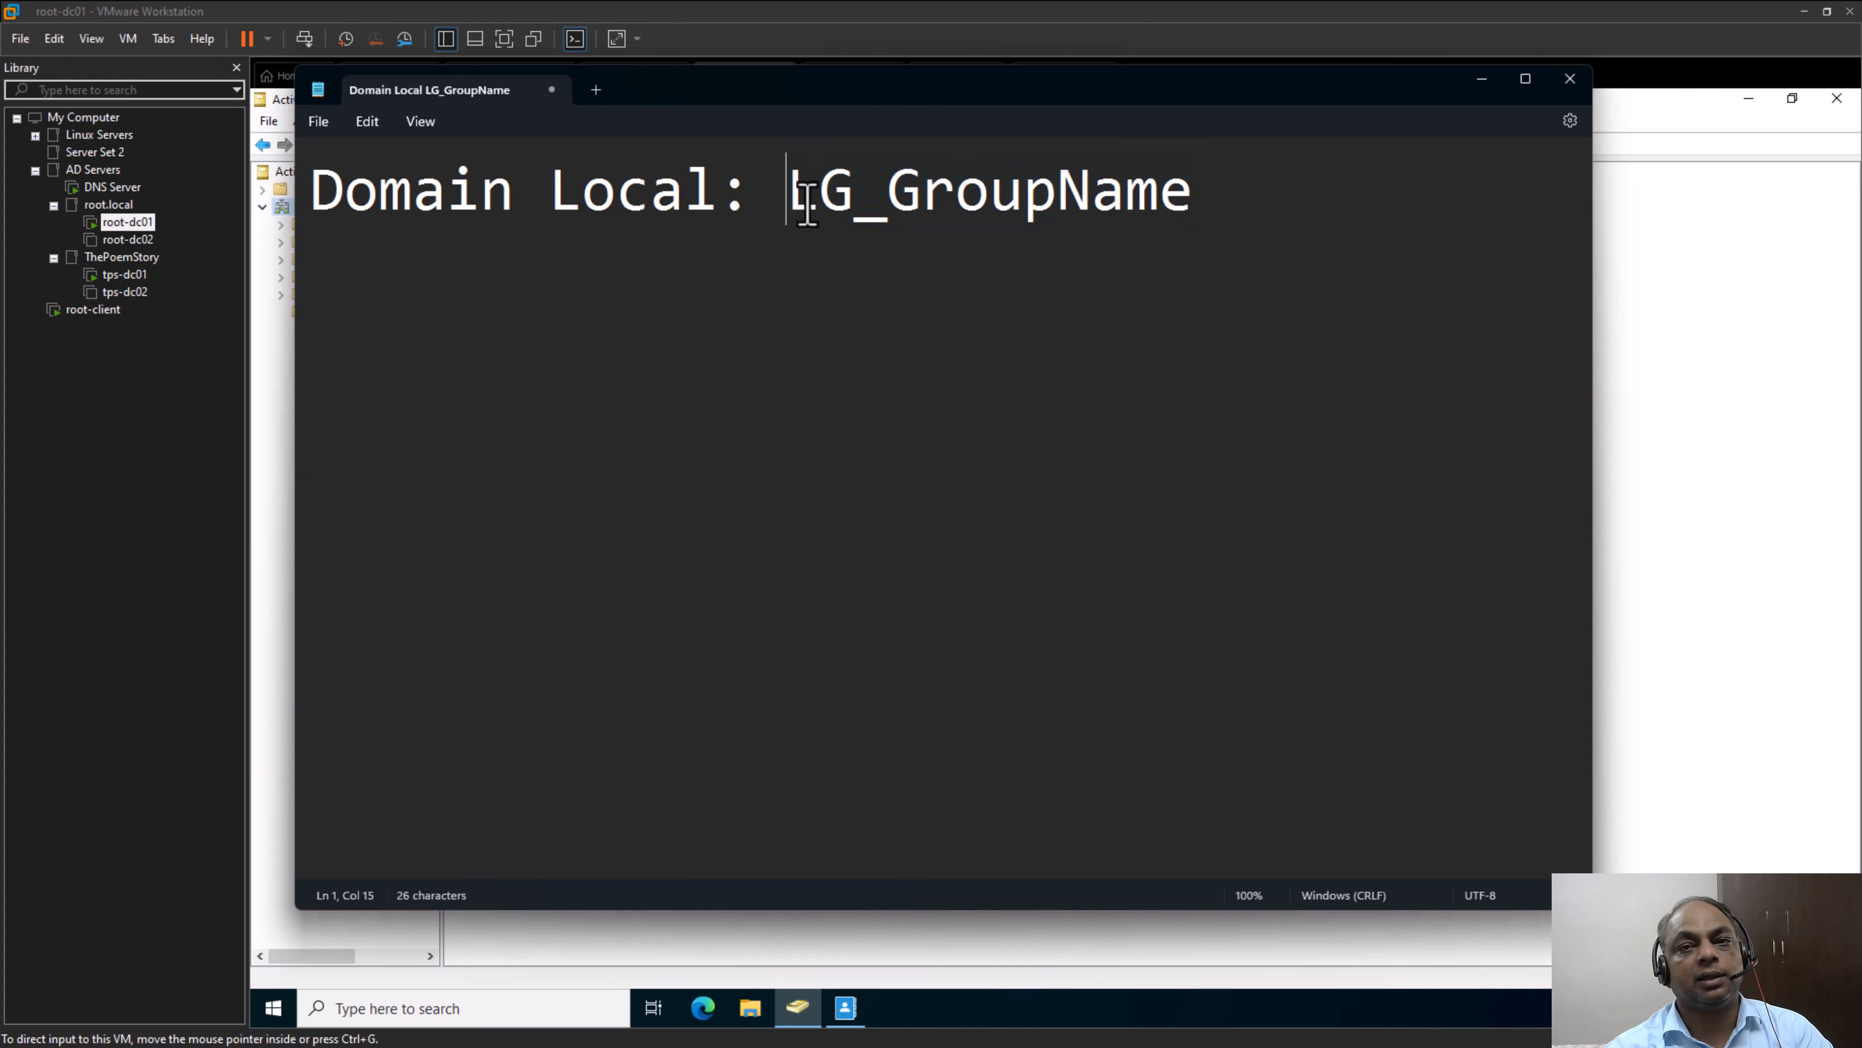
Add a second line reading "Global Group: GG_GroupName" below the Domain Local naming line
left_click(1218, 204)
key("Return")
type("Gl")
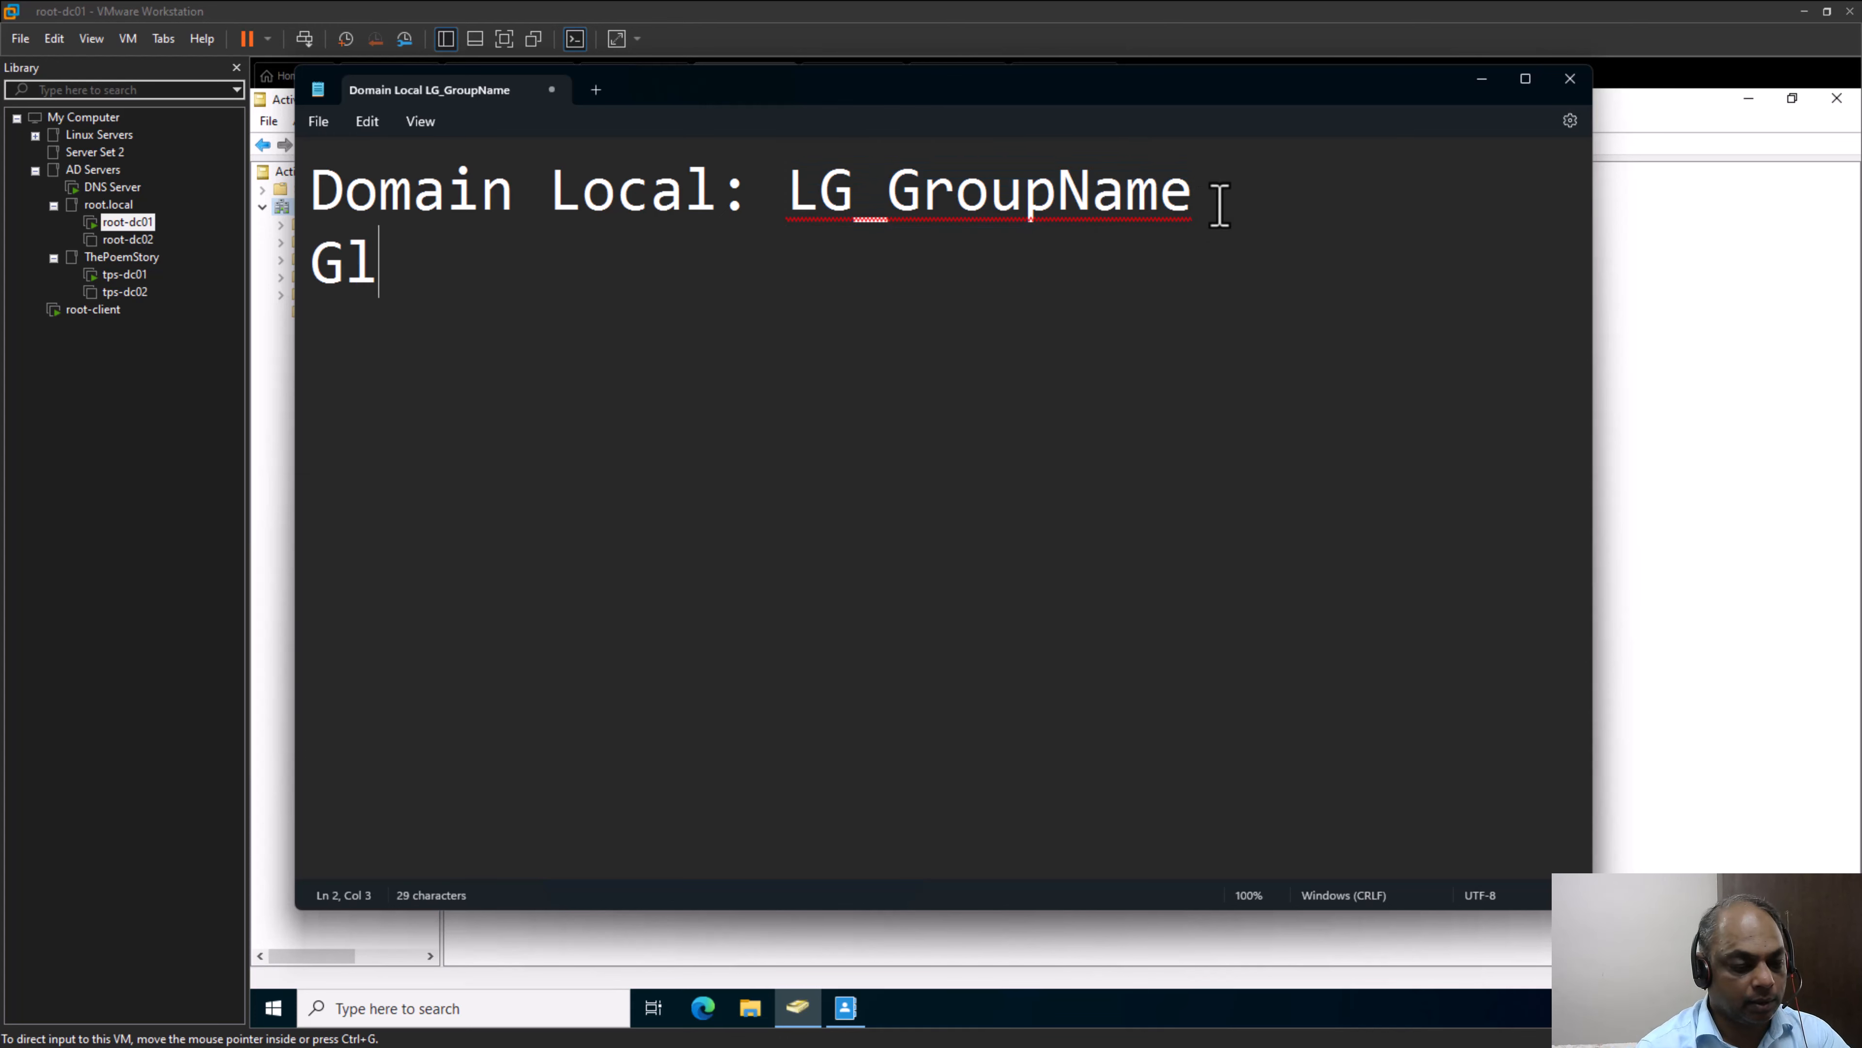
type("obal G")
type("ru")
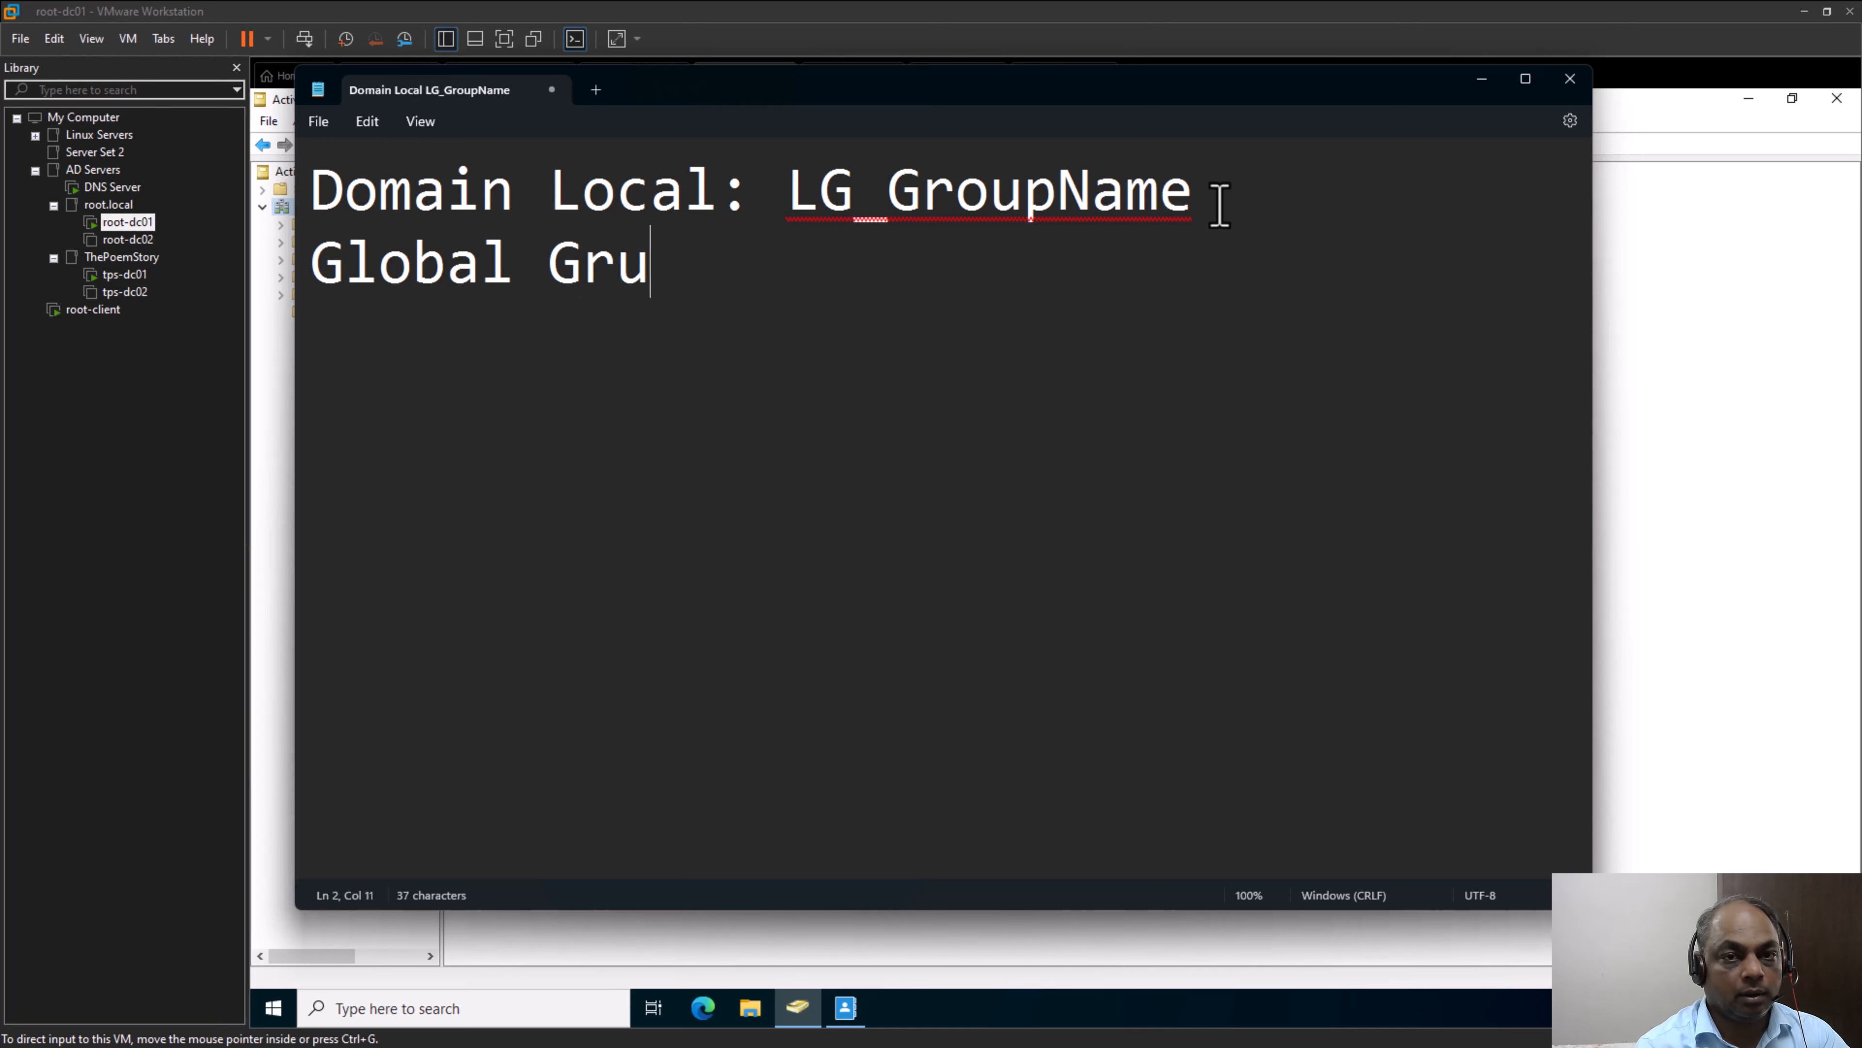
key("BackSpace")
type("oup")
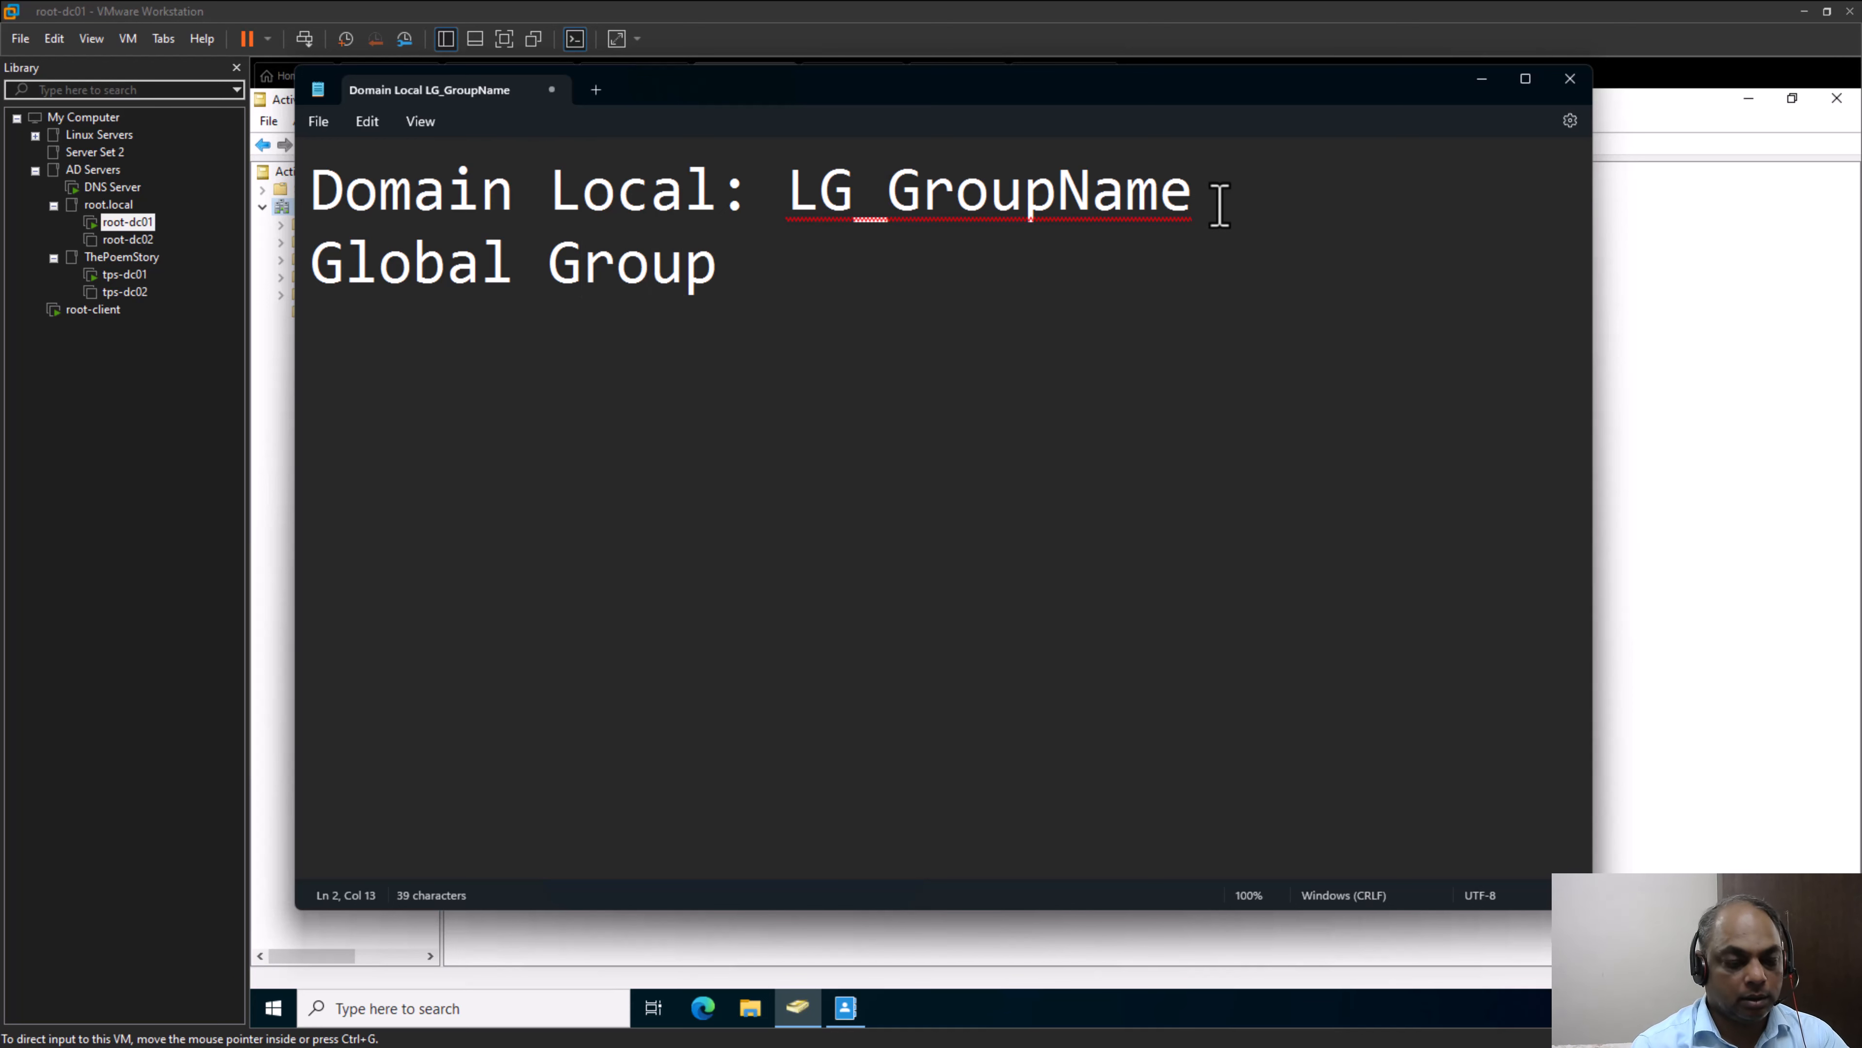
type(": GG")
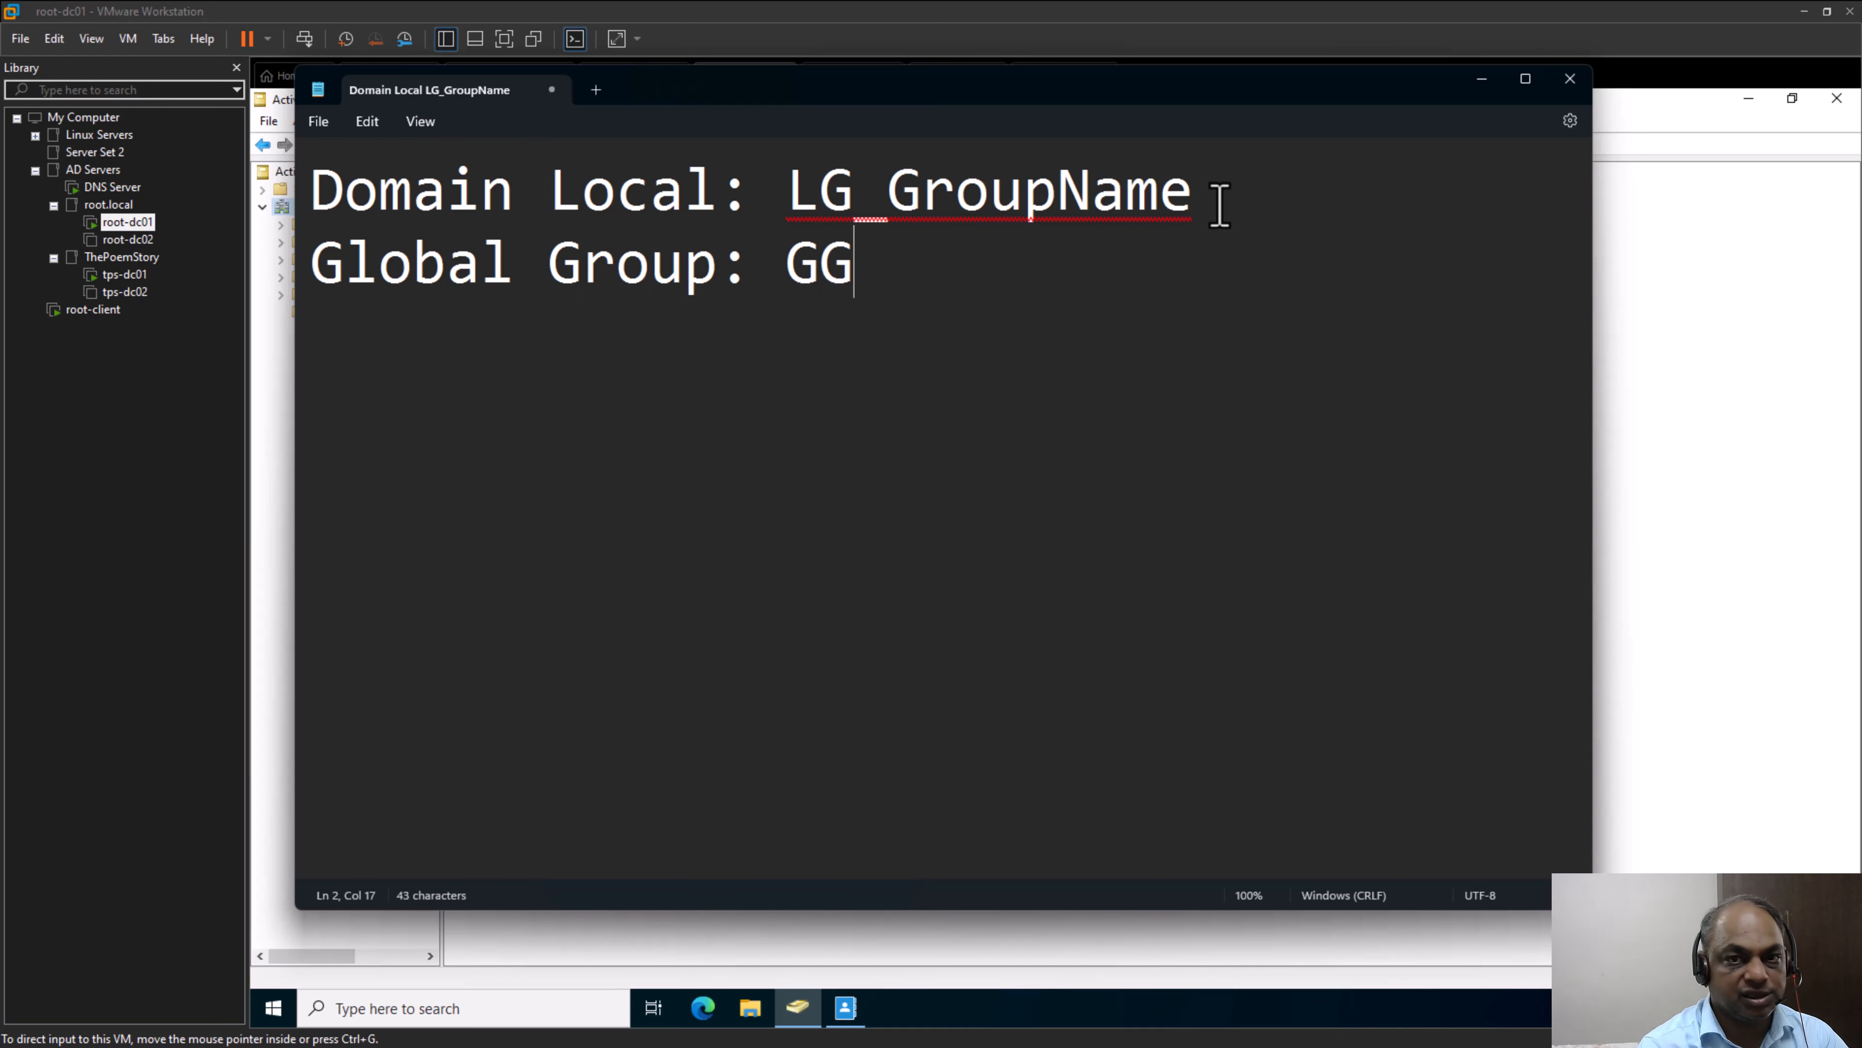
type("_")
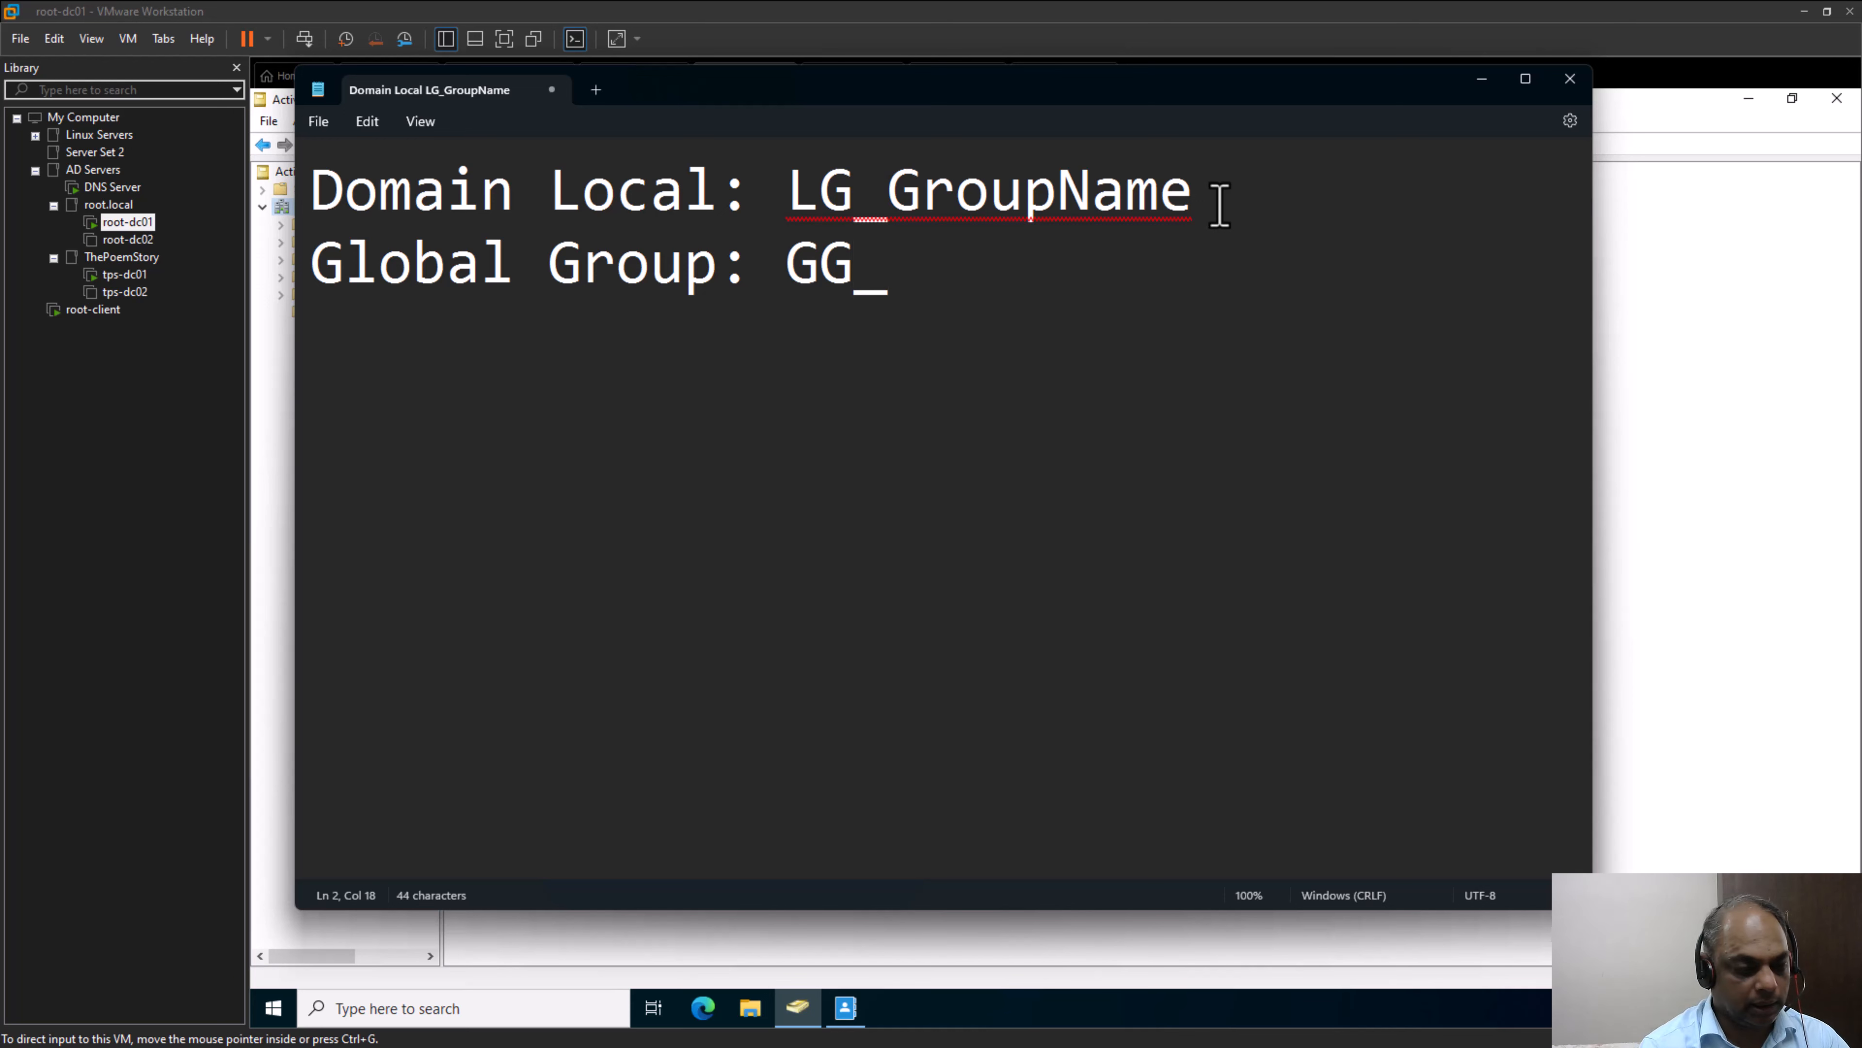
type("GroupName")
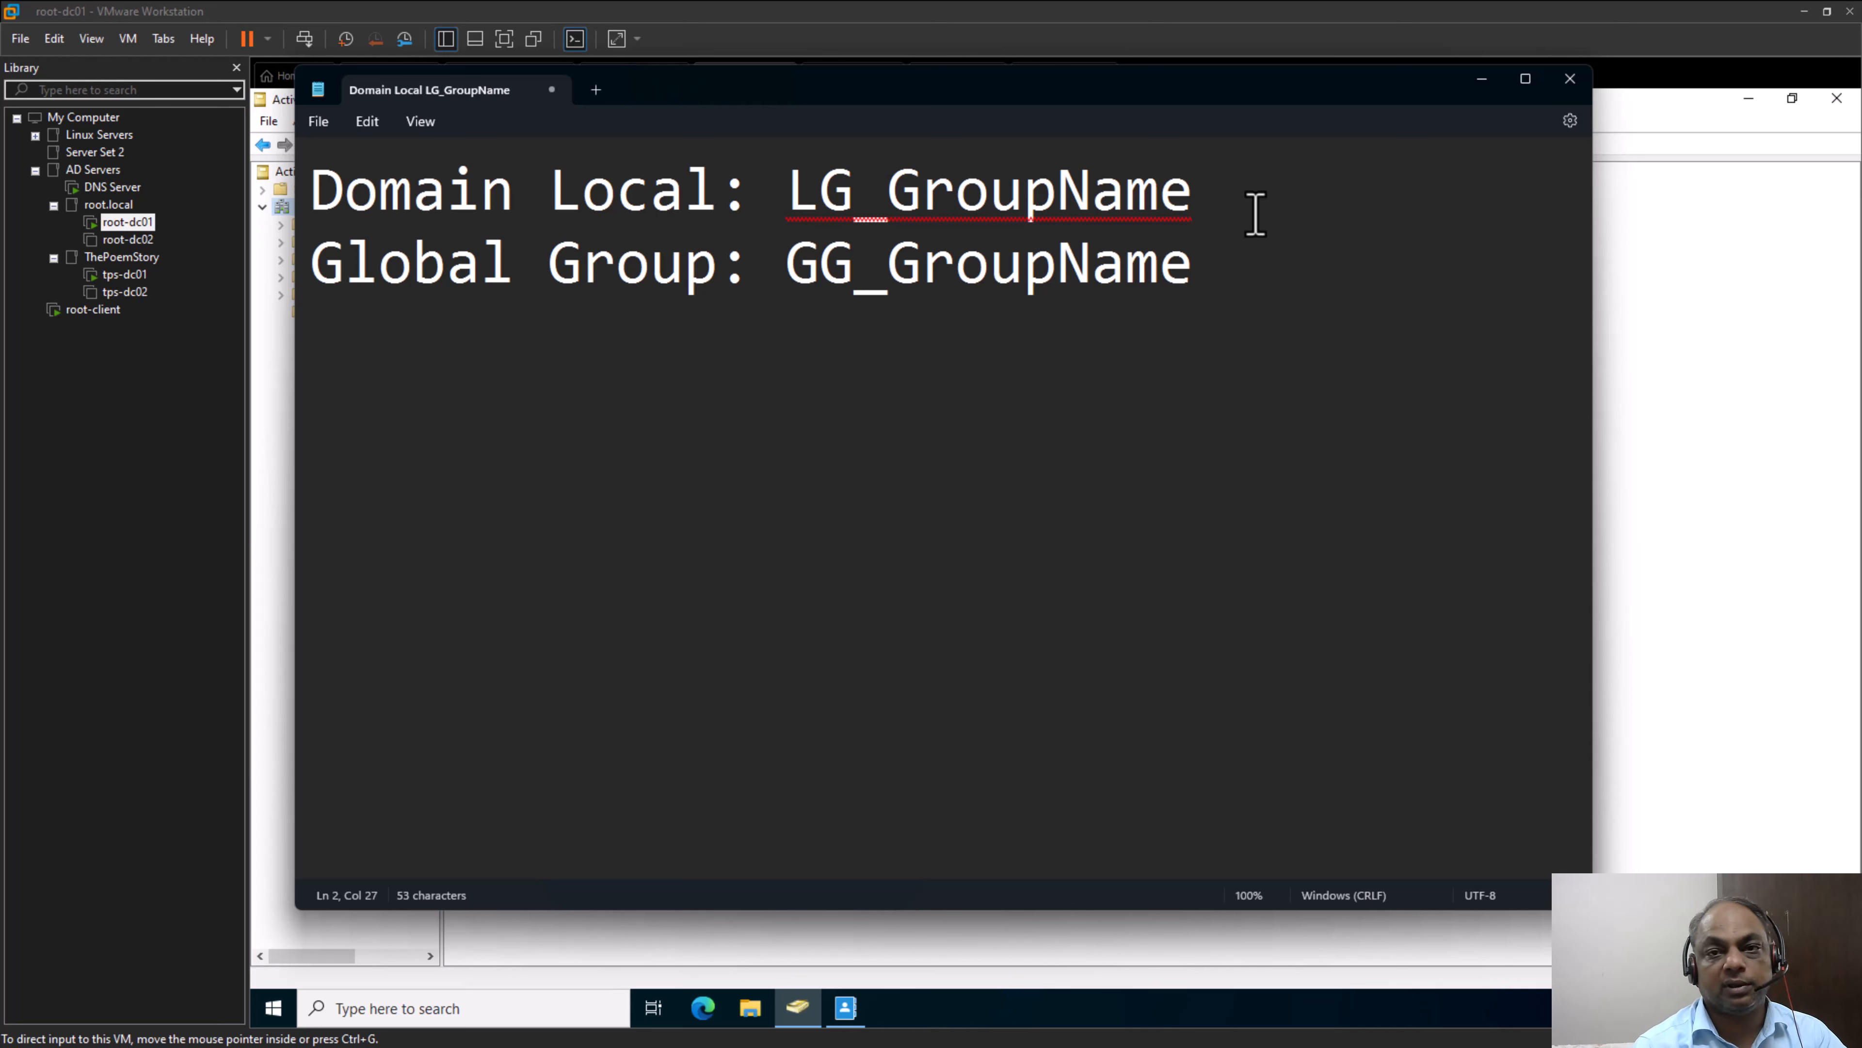
Add a third line reading "Universal Group: UG_Groupname" below the Global Group naming line
key("Return")
type("Univ")
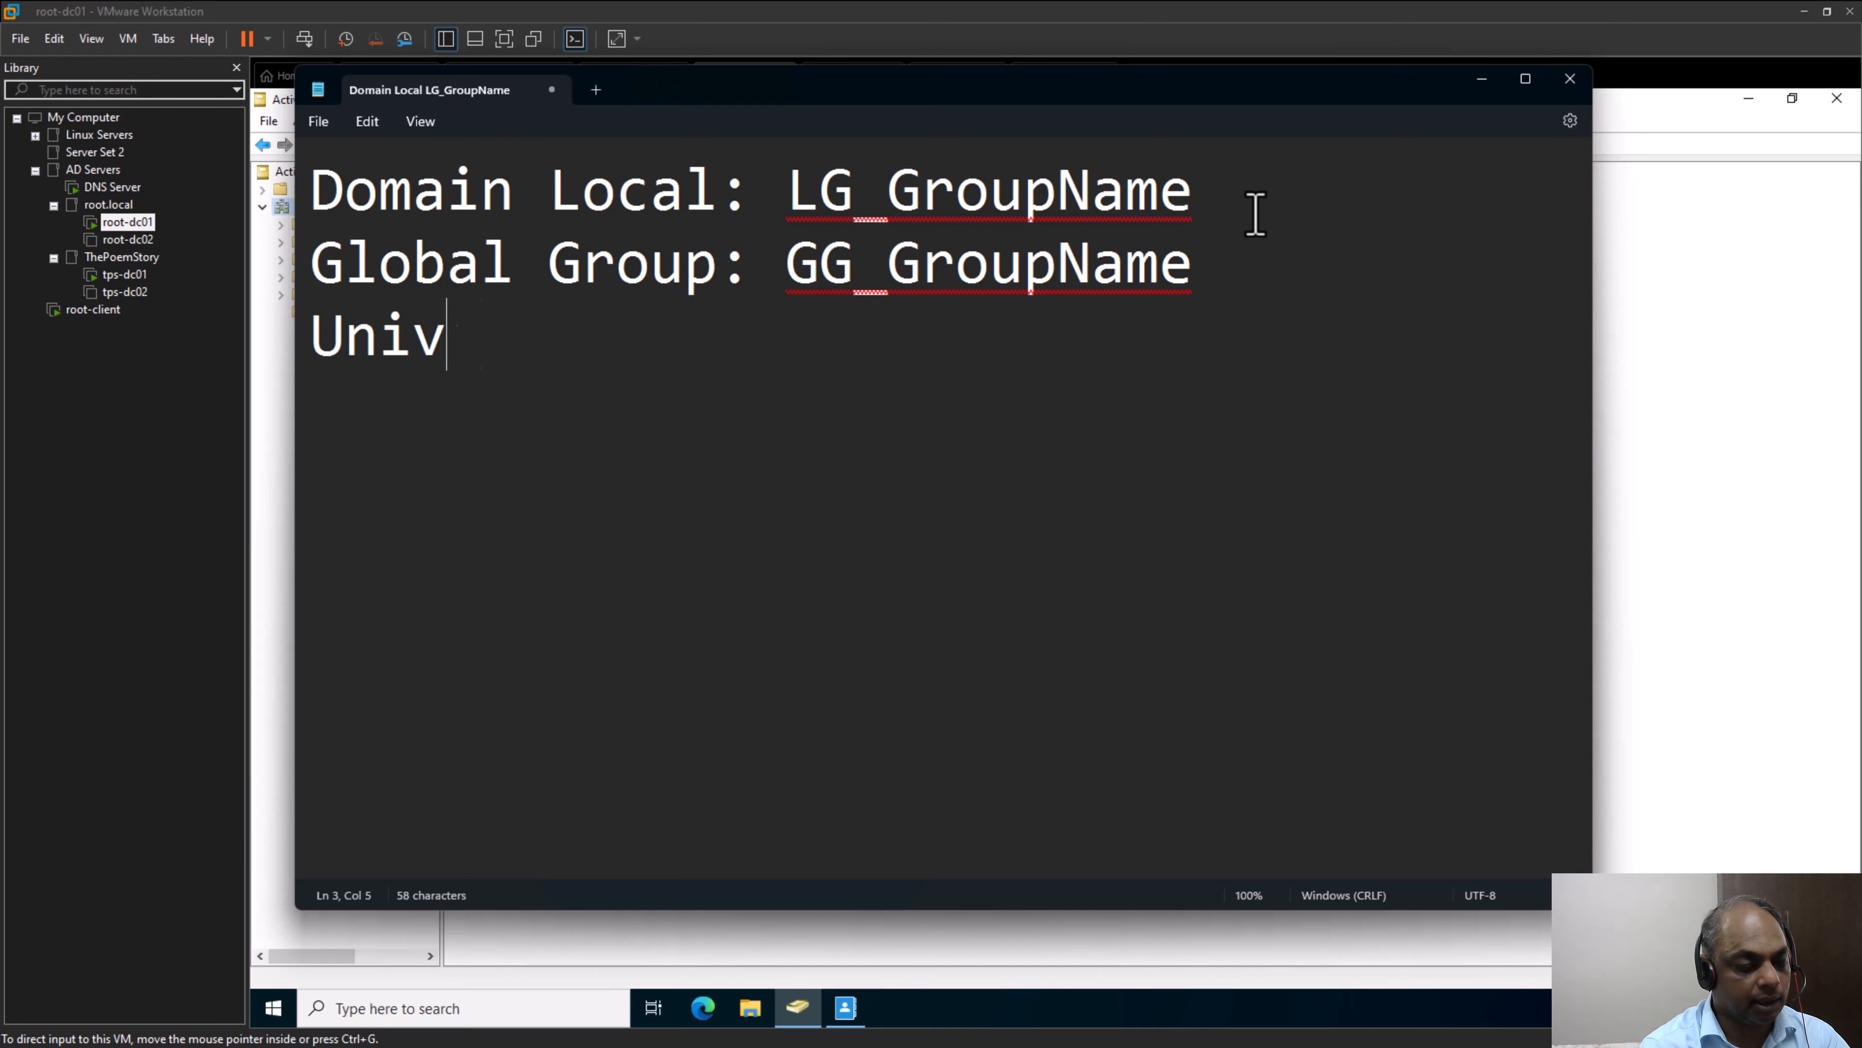
type("ersal G")
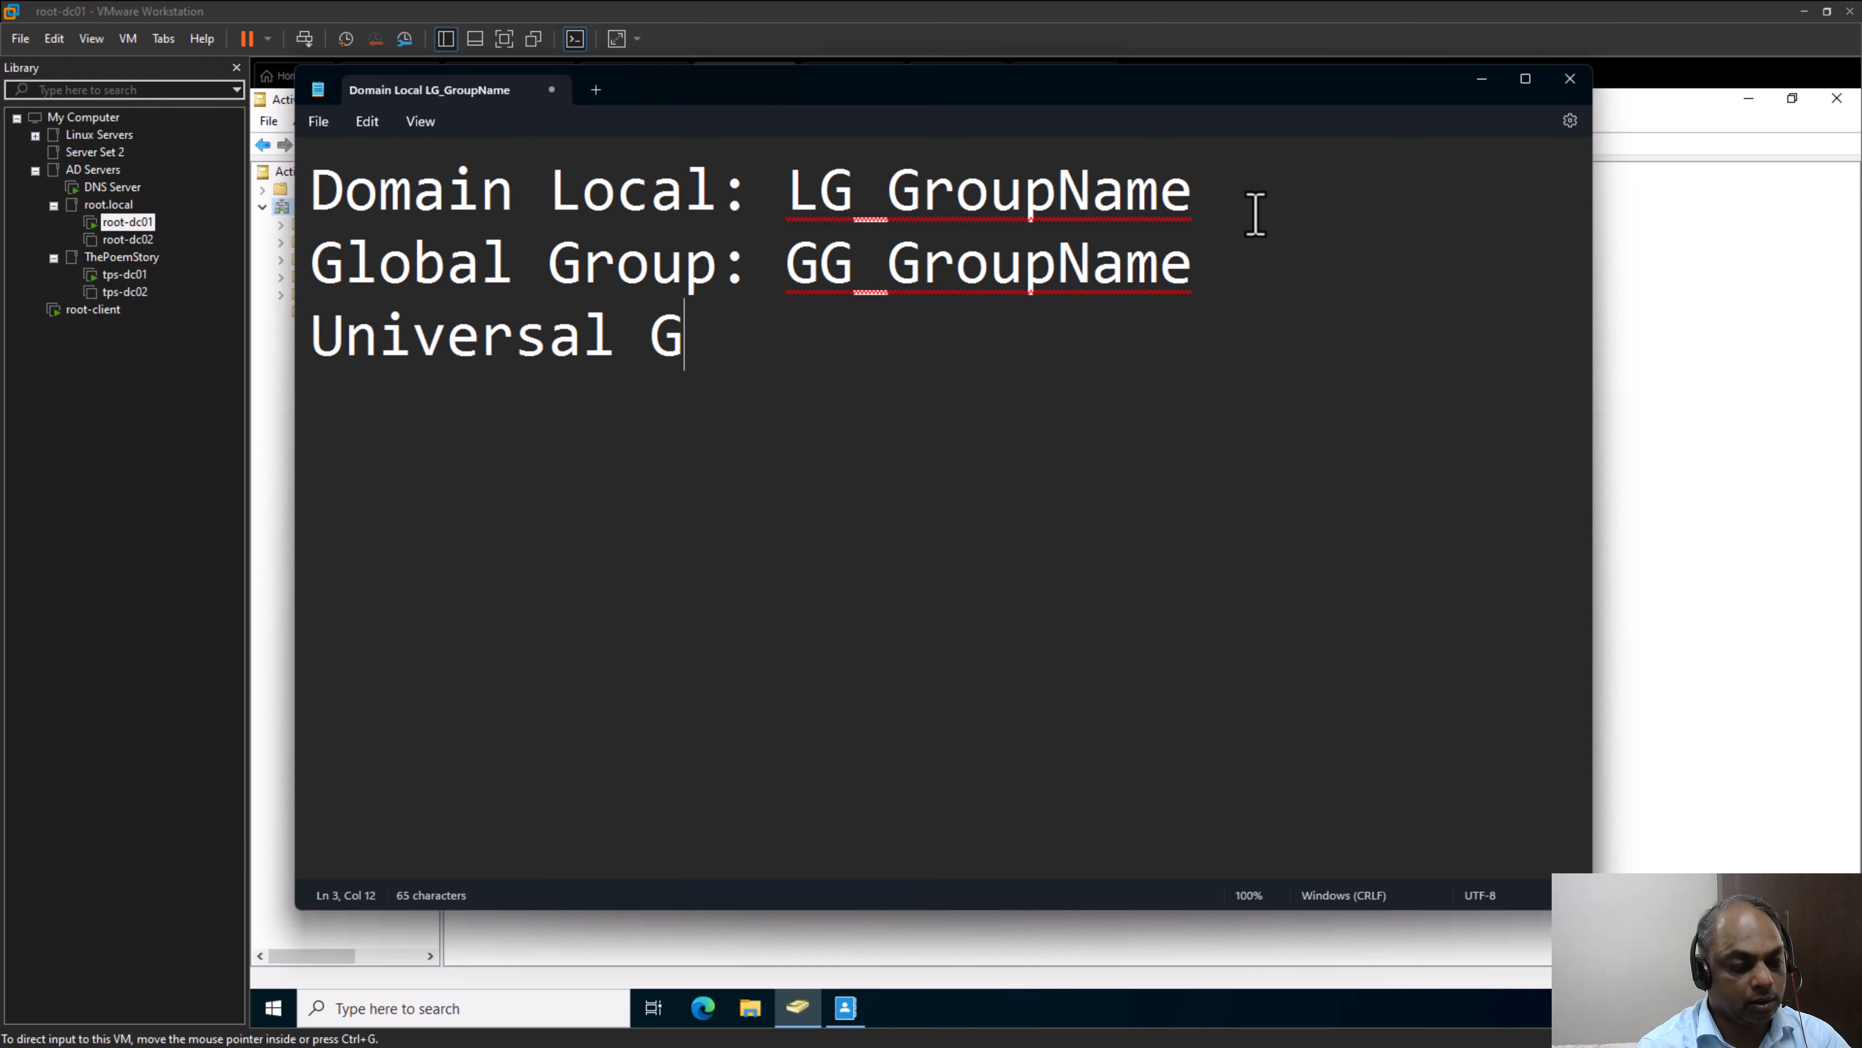
type("roup: ")
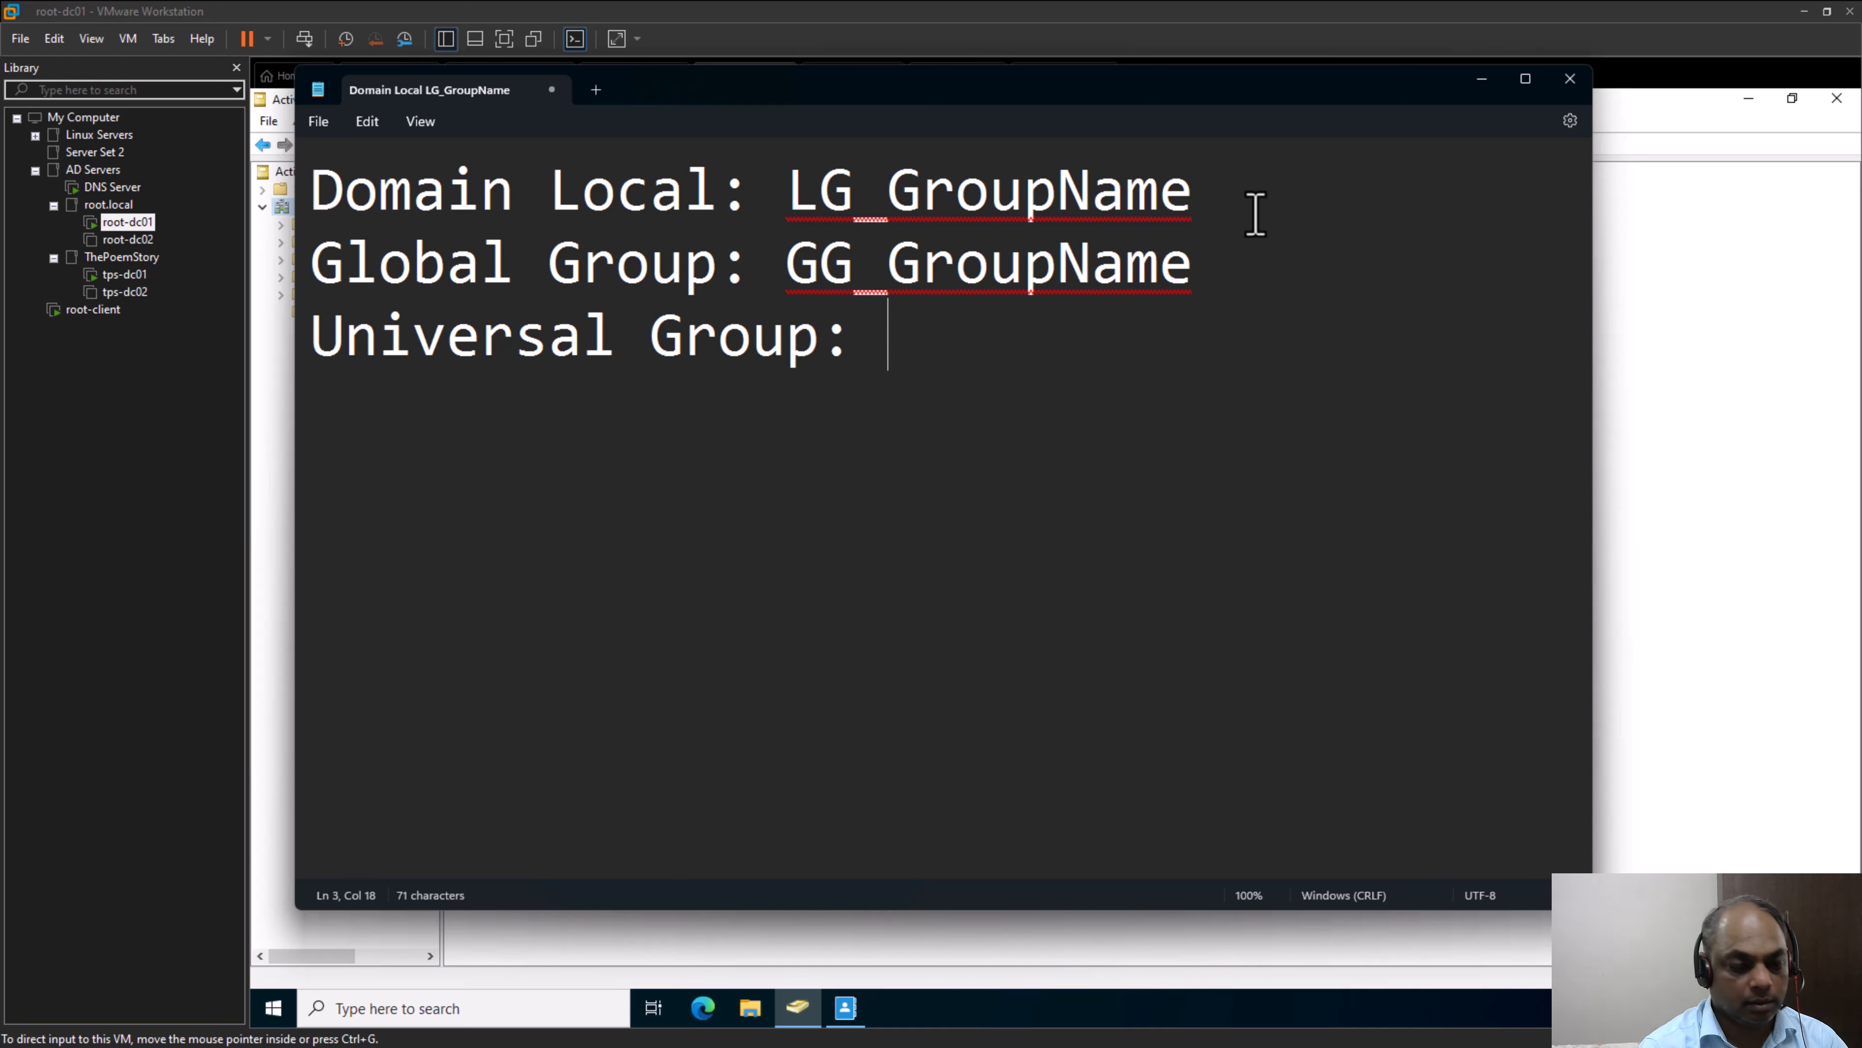
type("UG_")
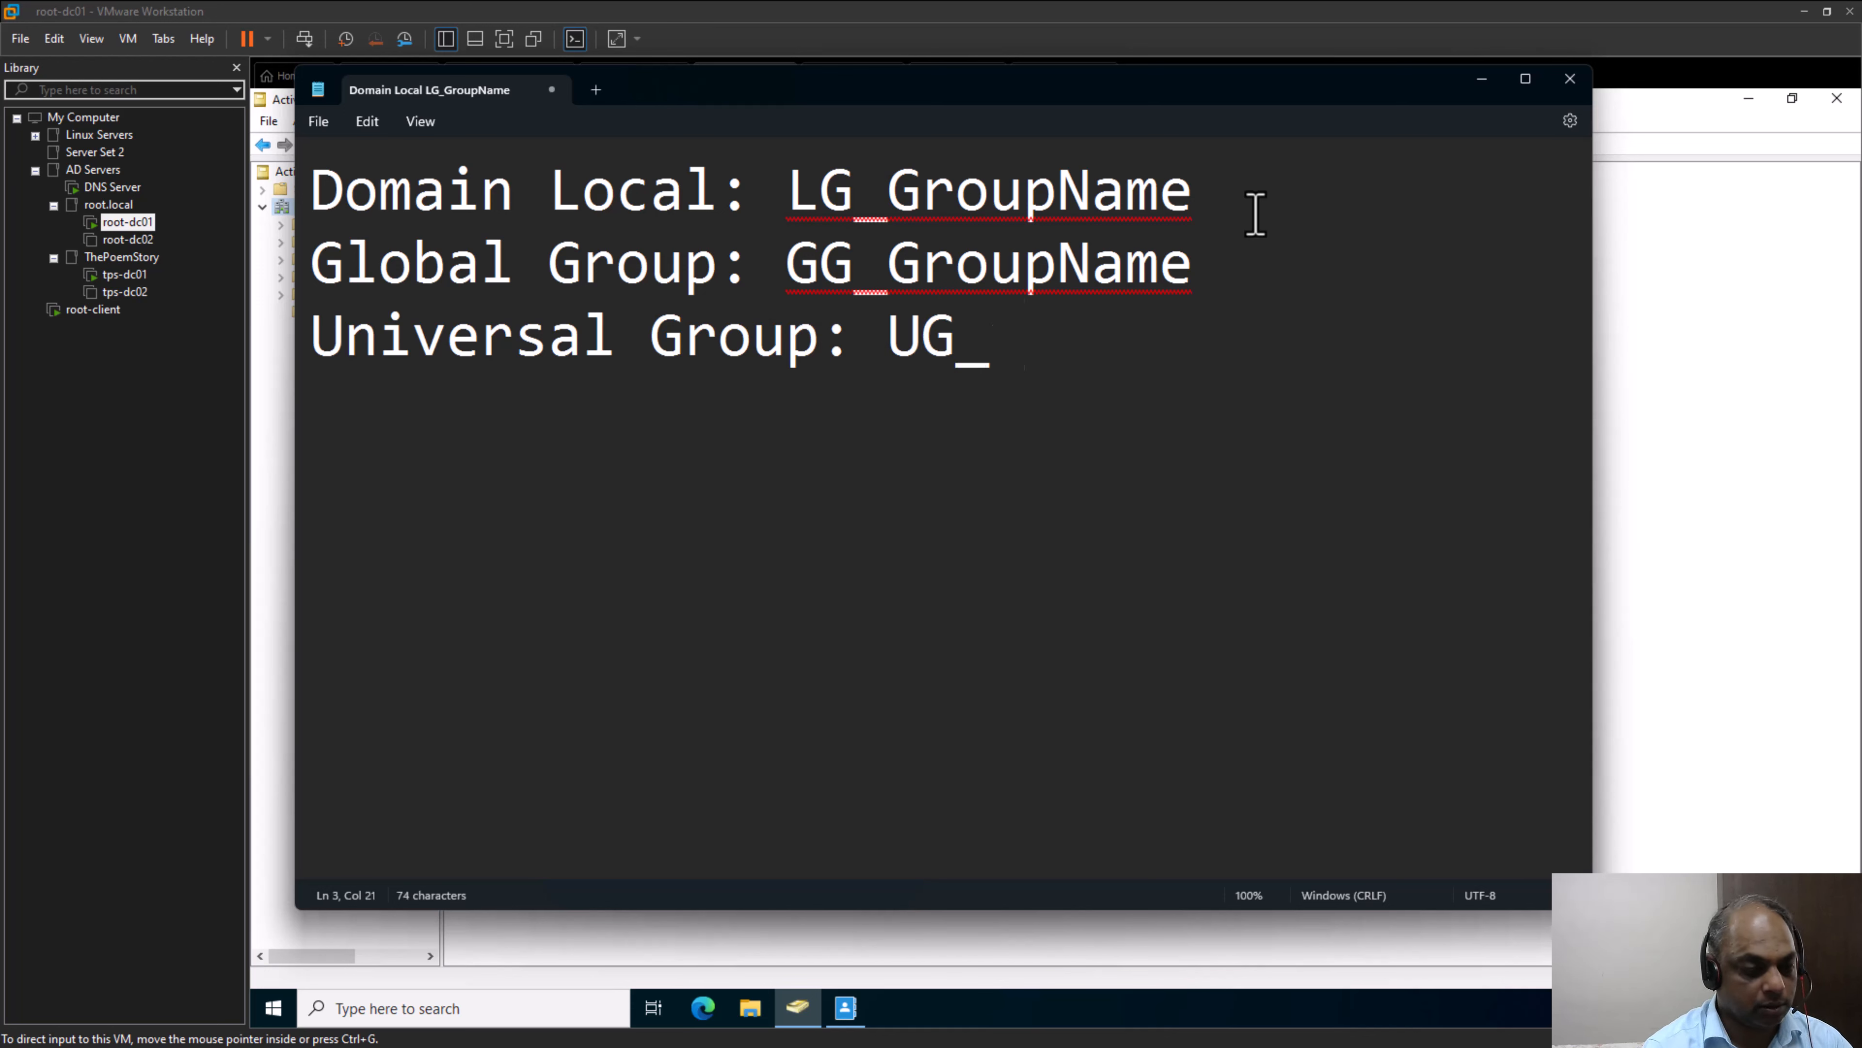
type("Groupname")
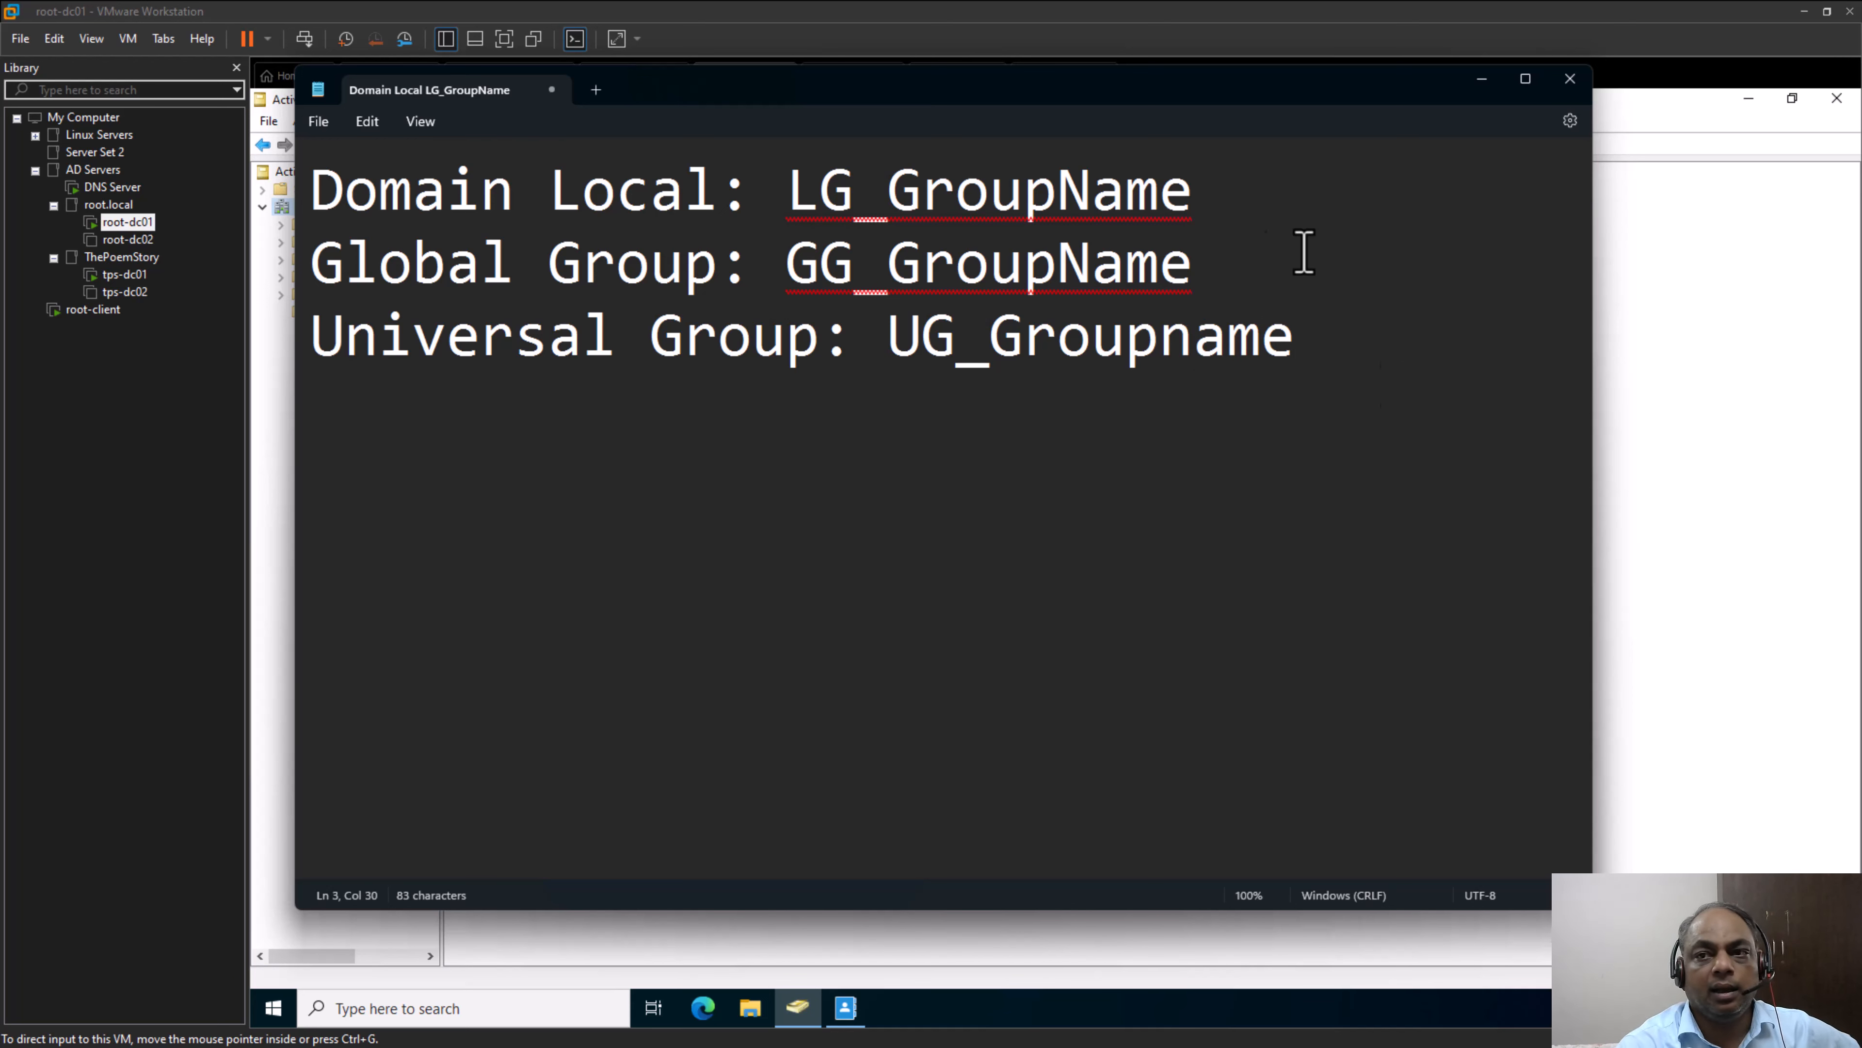
Return to Active Directory Users and Computers and select Domain-Global-Group, then domain-local-group, to review the groups under root.local
left_click(1645, 433)
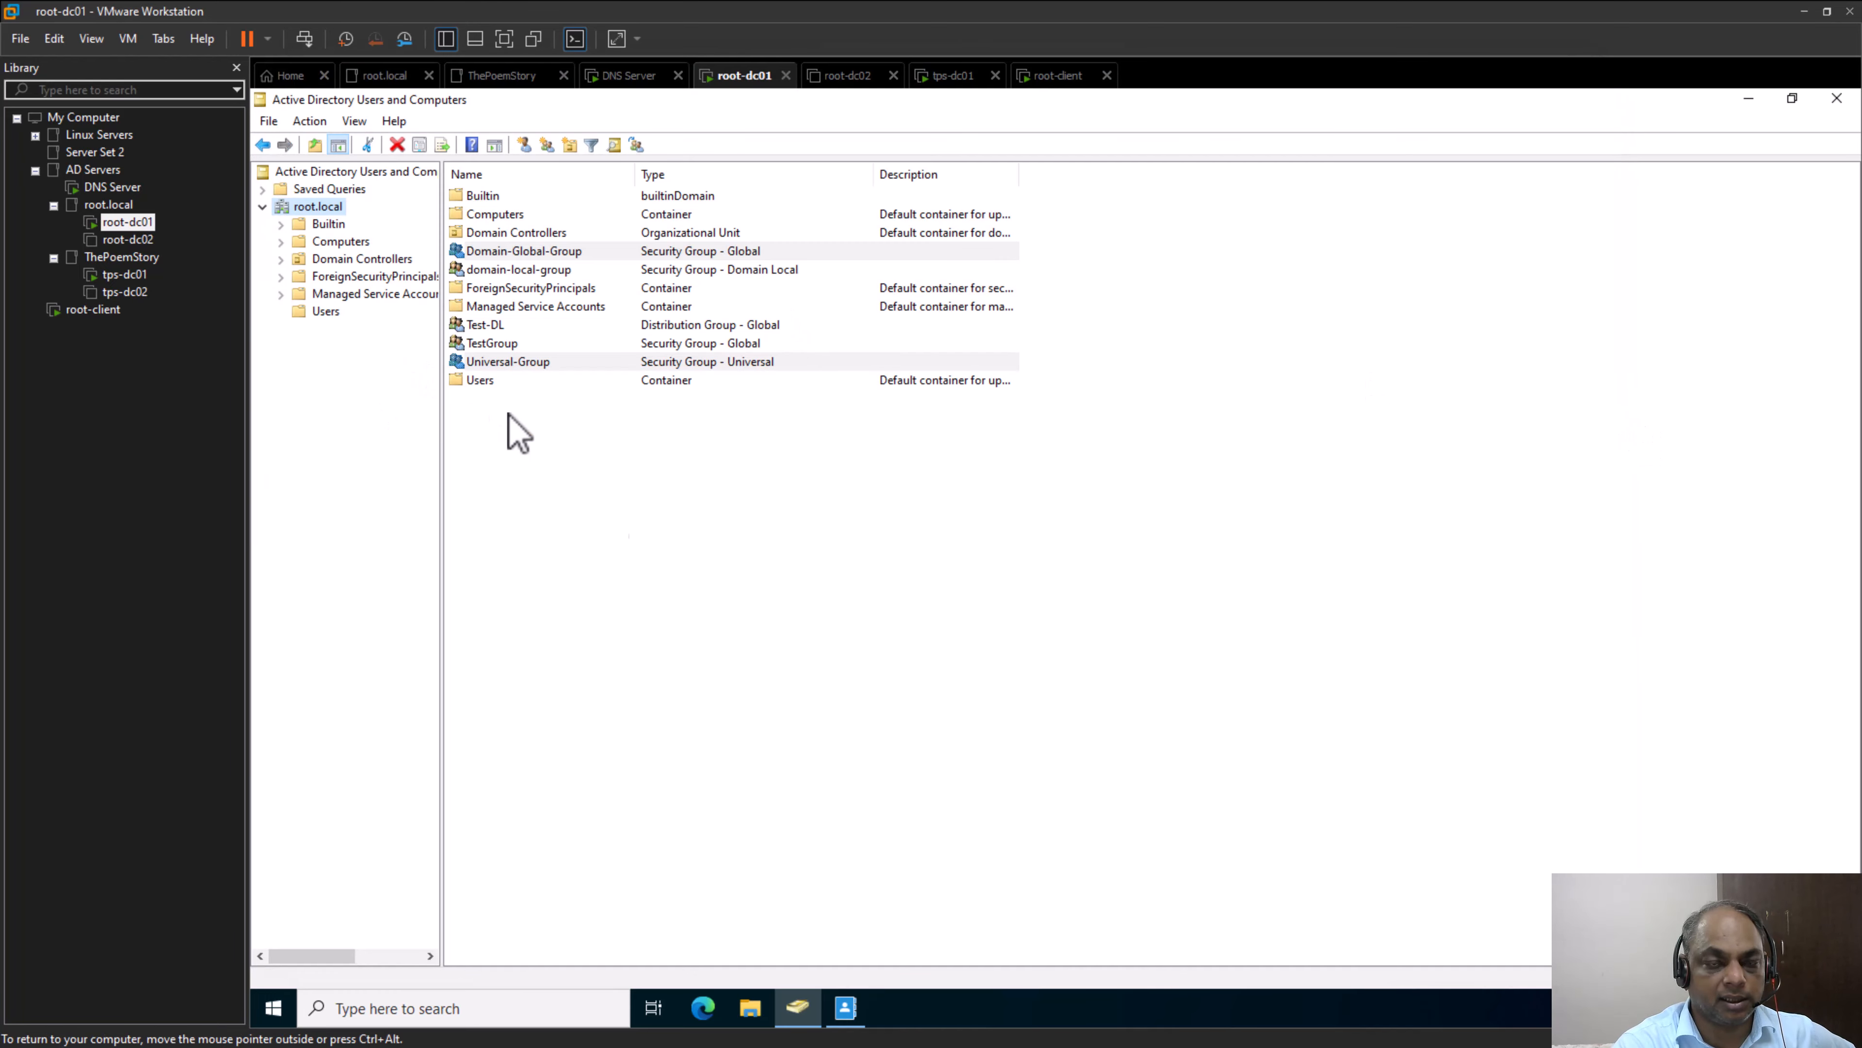
left_click(707, 571)
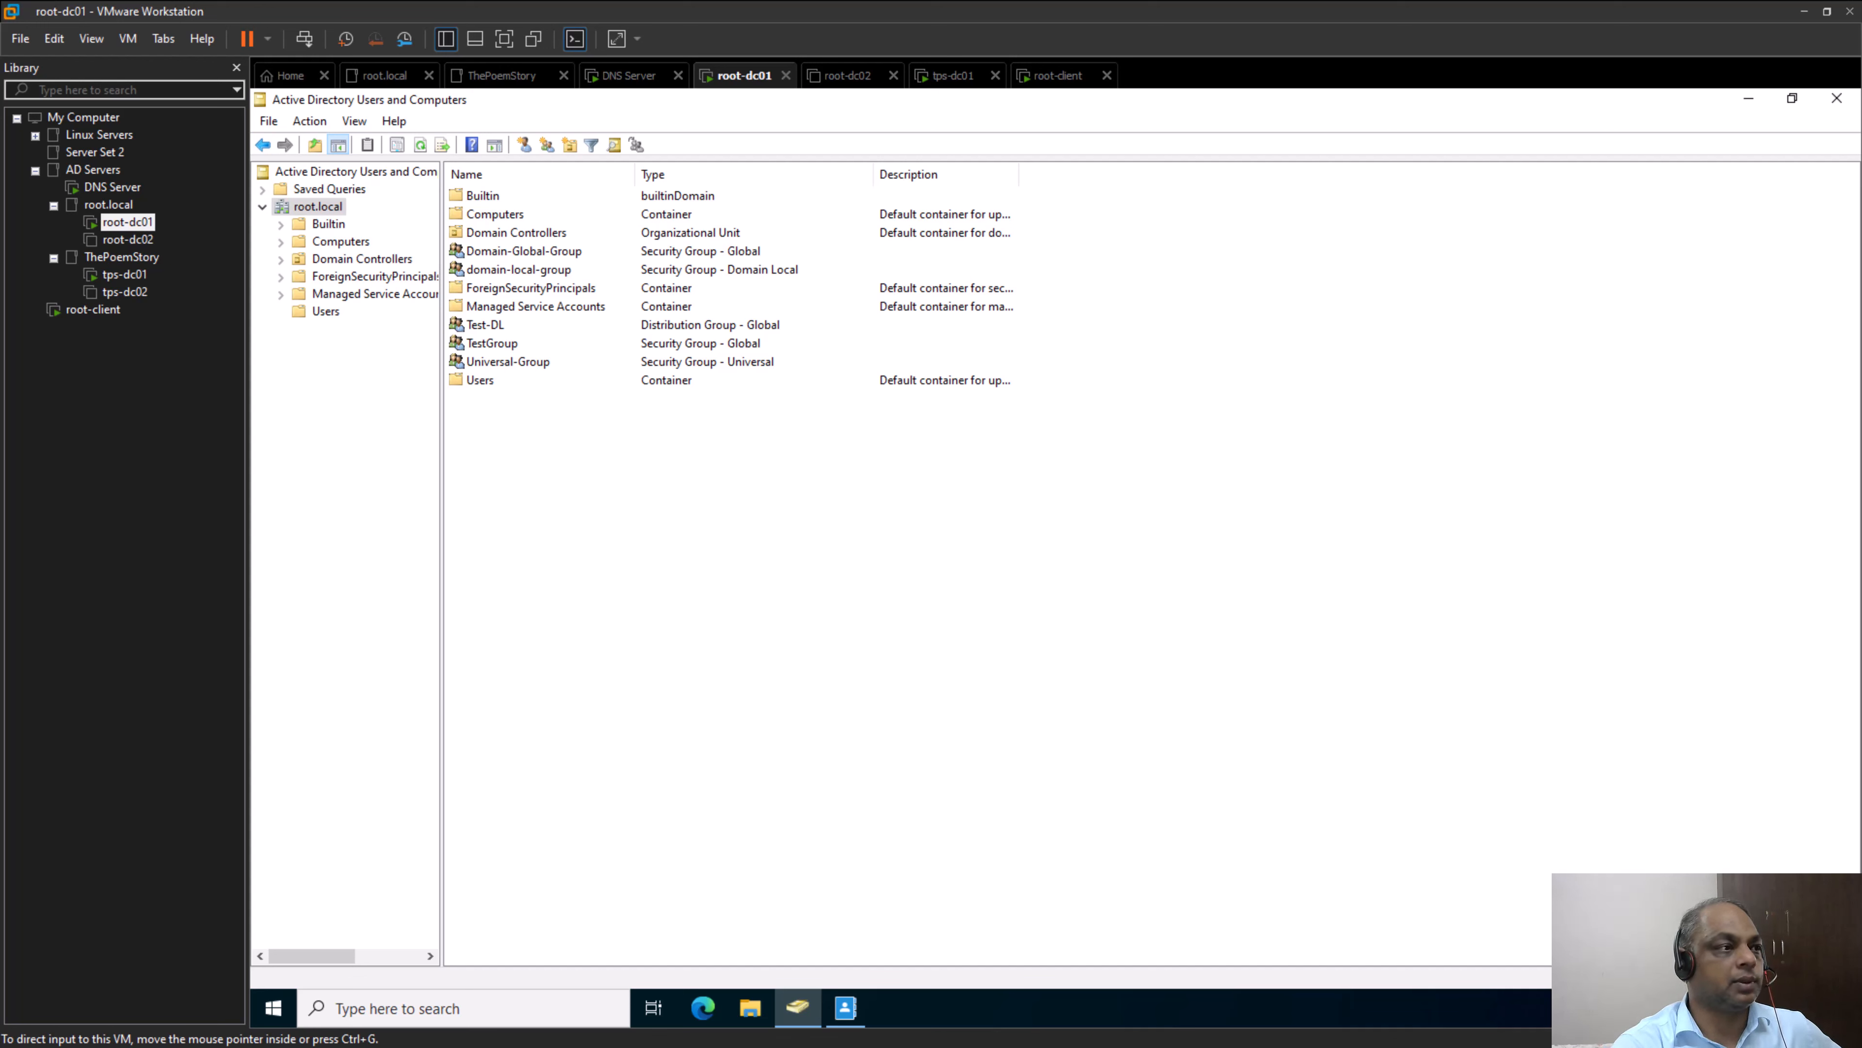
left_click(498, 251)
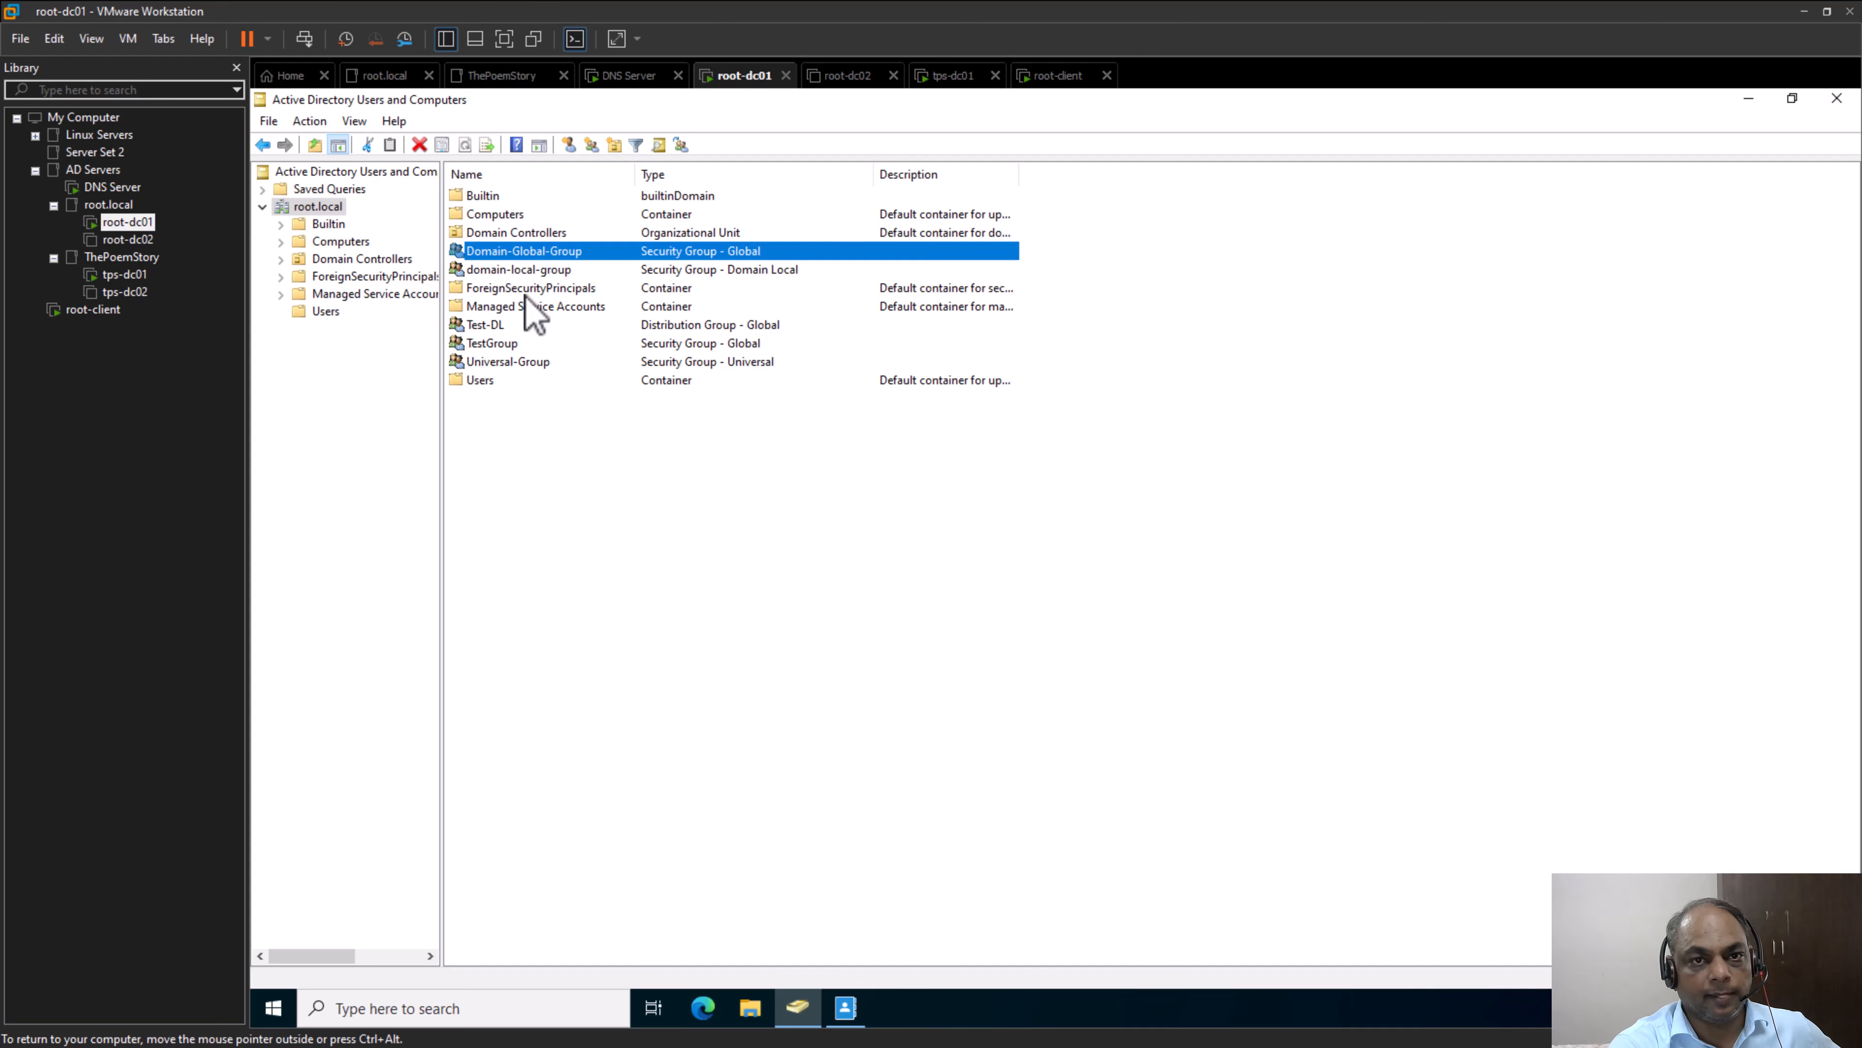
left_click(664, 509)
left_click(517, 270)
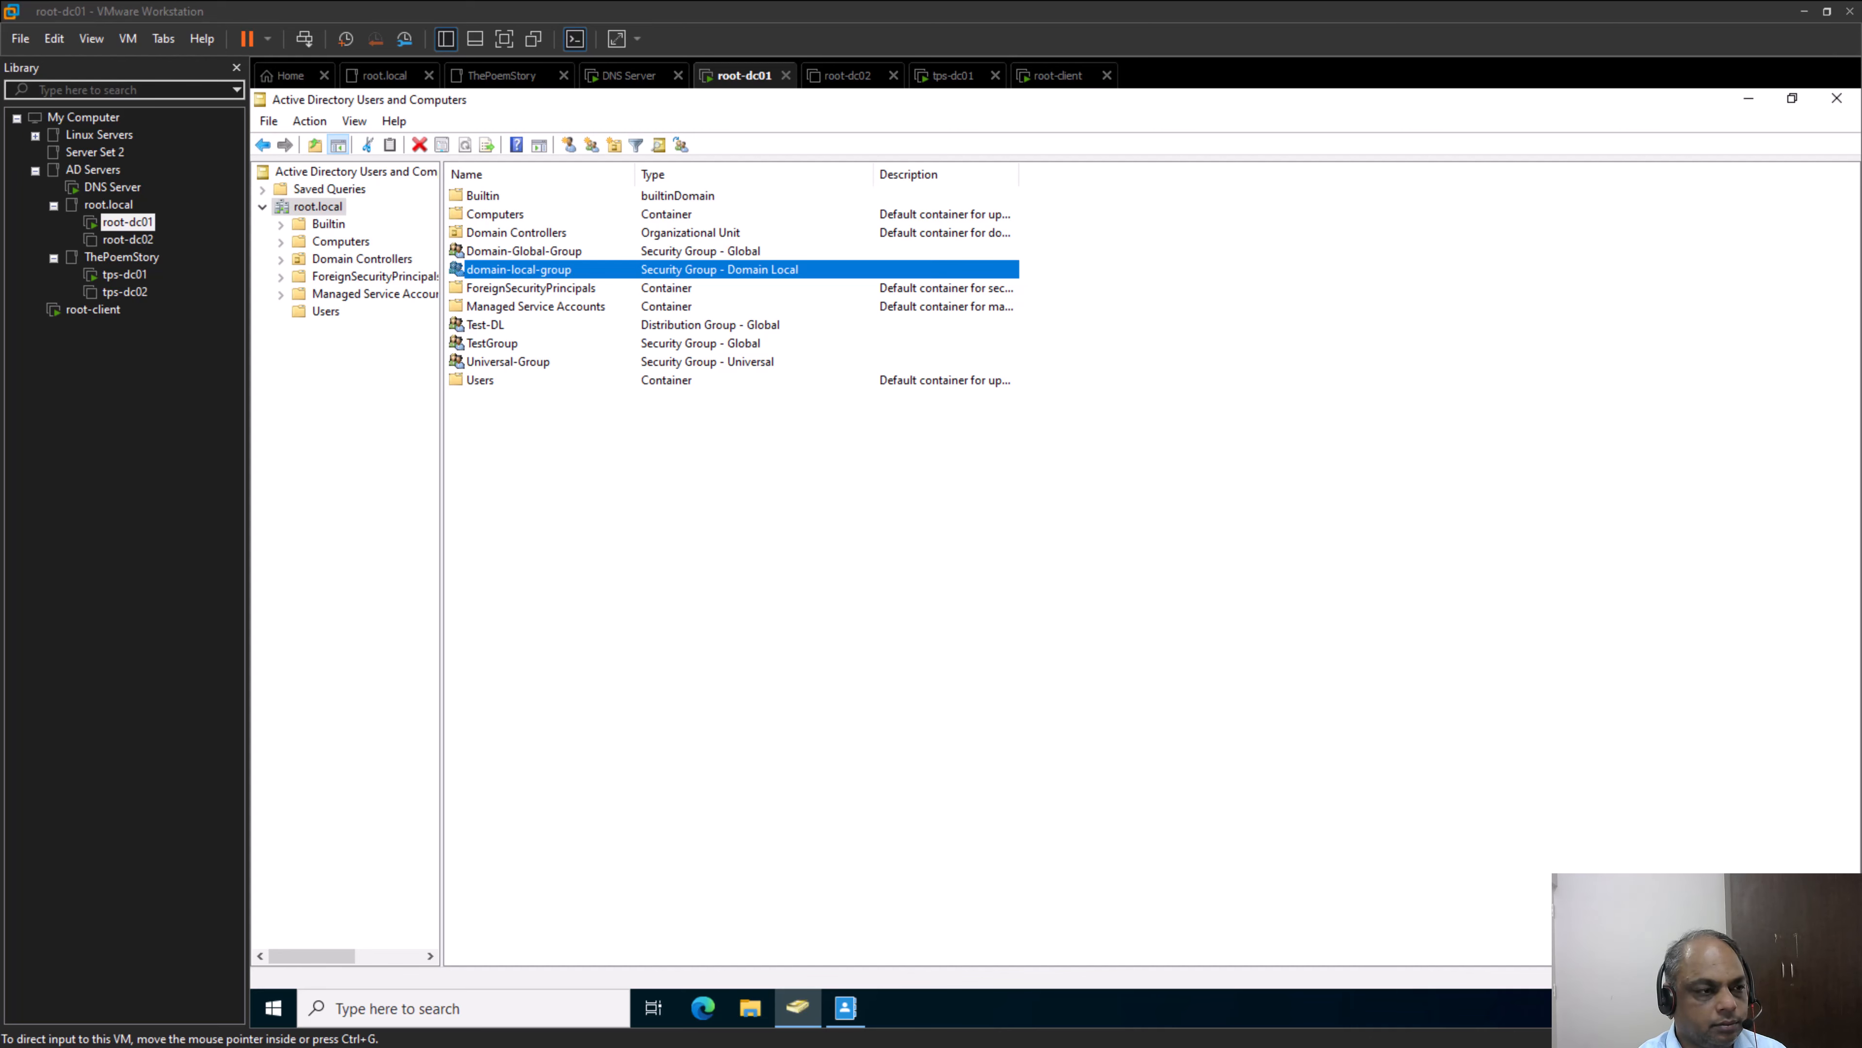
Switch to the PowerPoint slide on group scopes and select the "Global Groups" heading, followed by the "Universal Groups" heading
key("alt+Tab")
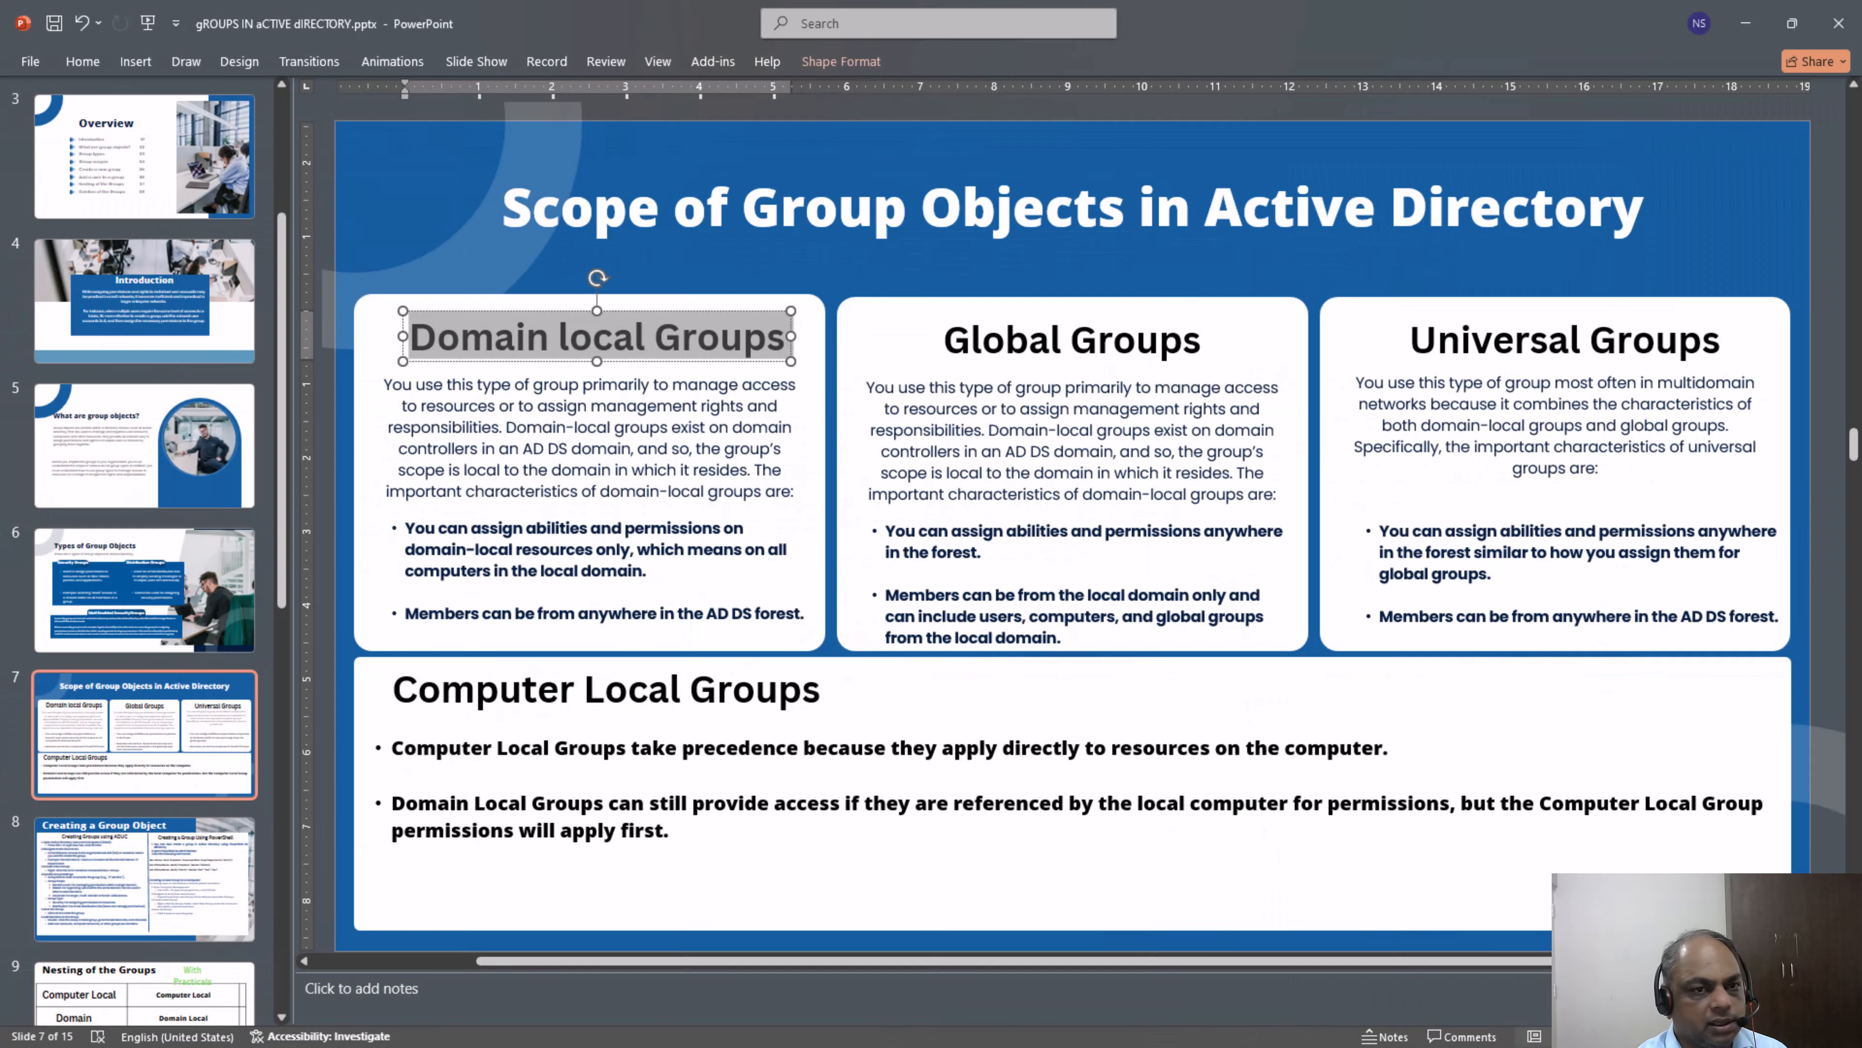
triple_click(1061, 339)
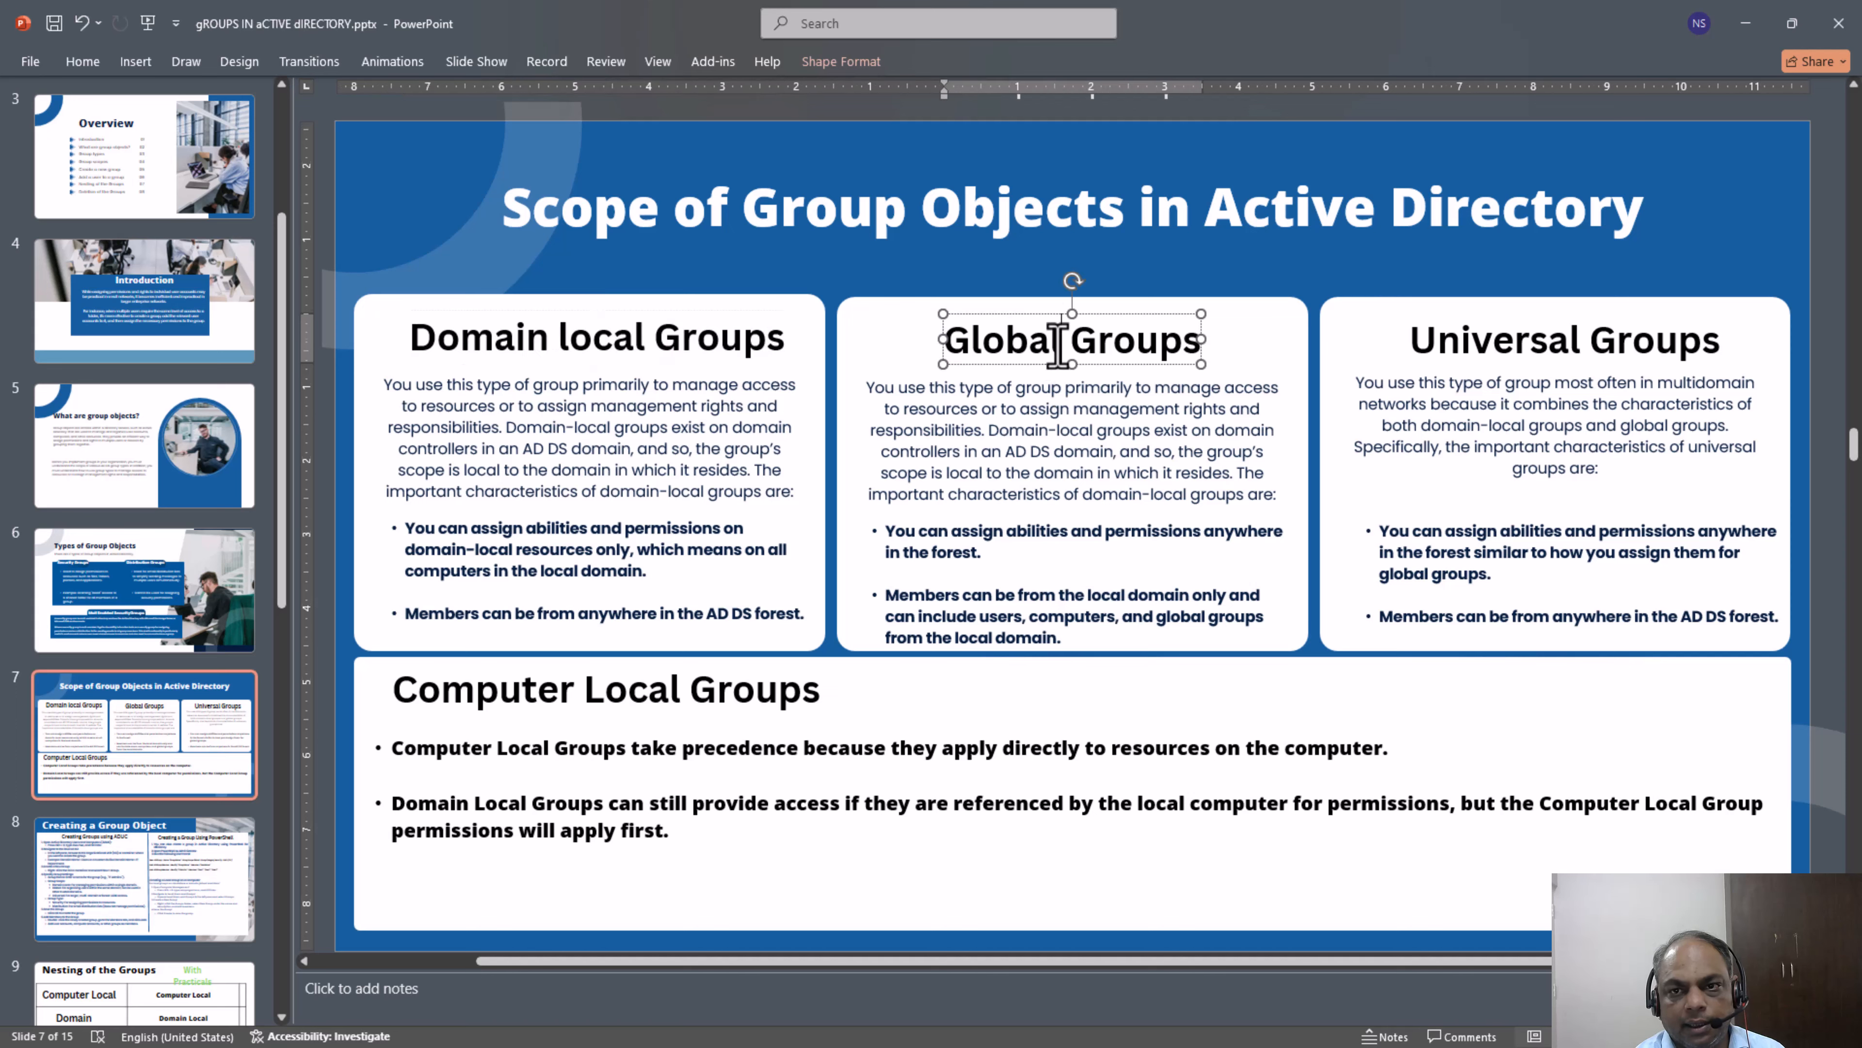
left_click(1470, 344)
triple_click(1470, 345)
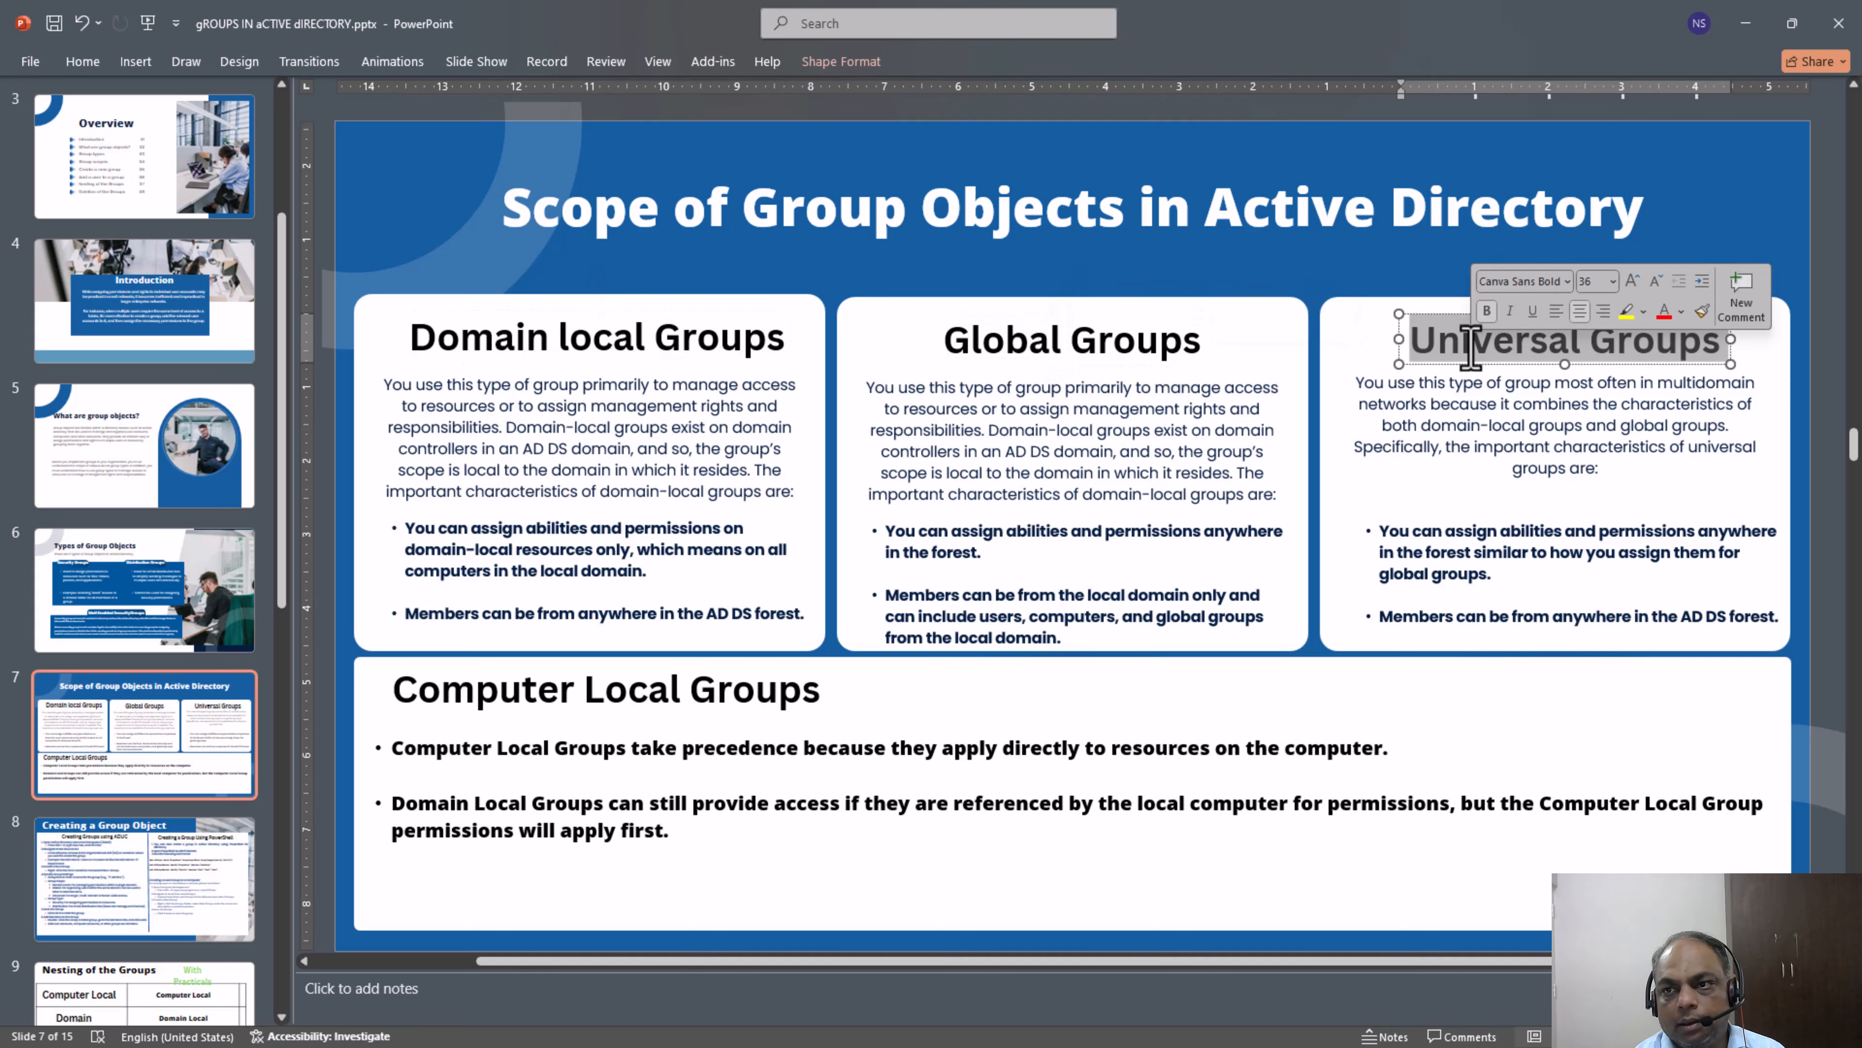
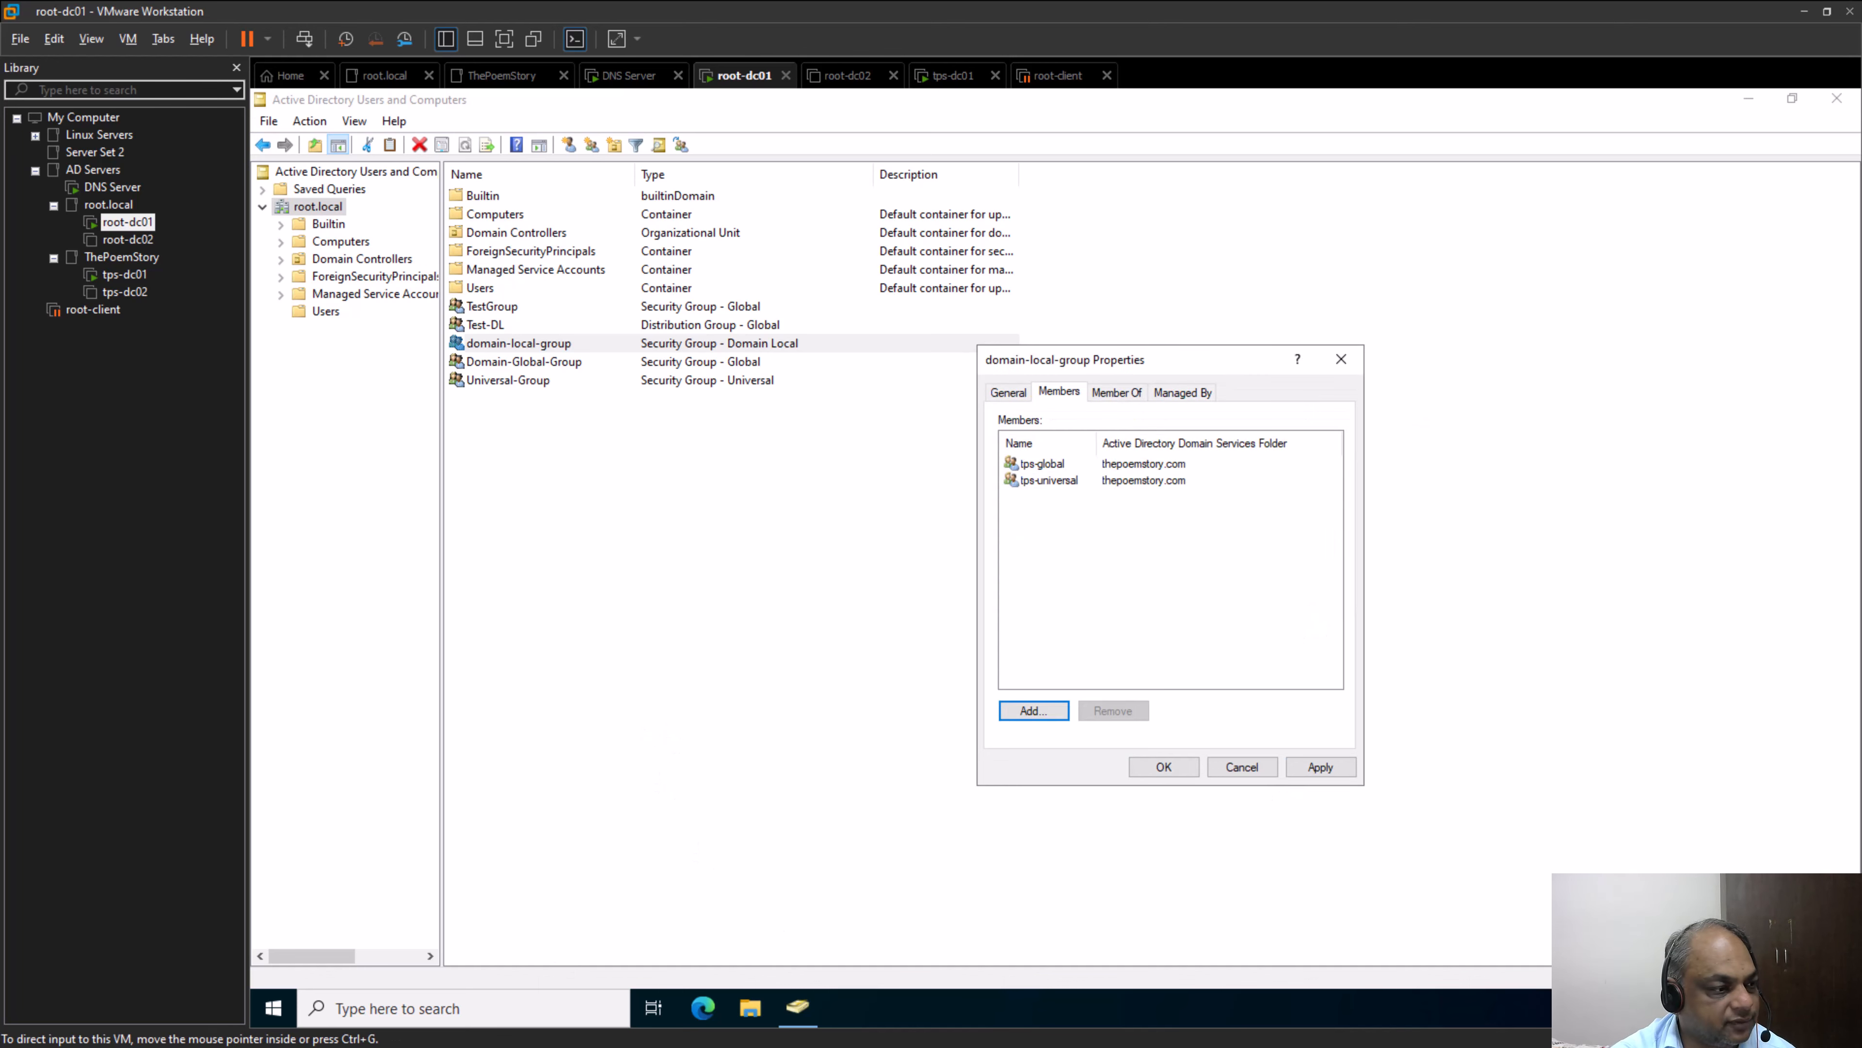
Switch to Microsoft Whiteboard and draw red lines from Domain-Local-Group to TPS-GLobal and to TPS-Universal
key("alt+Tab")
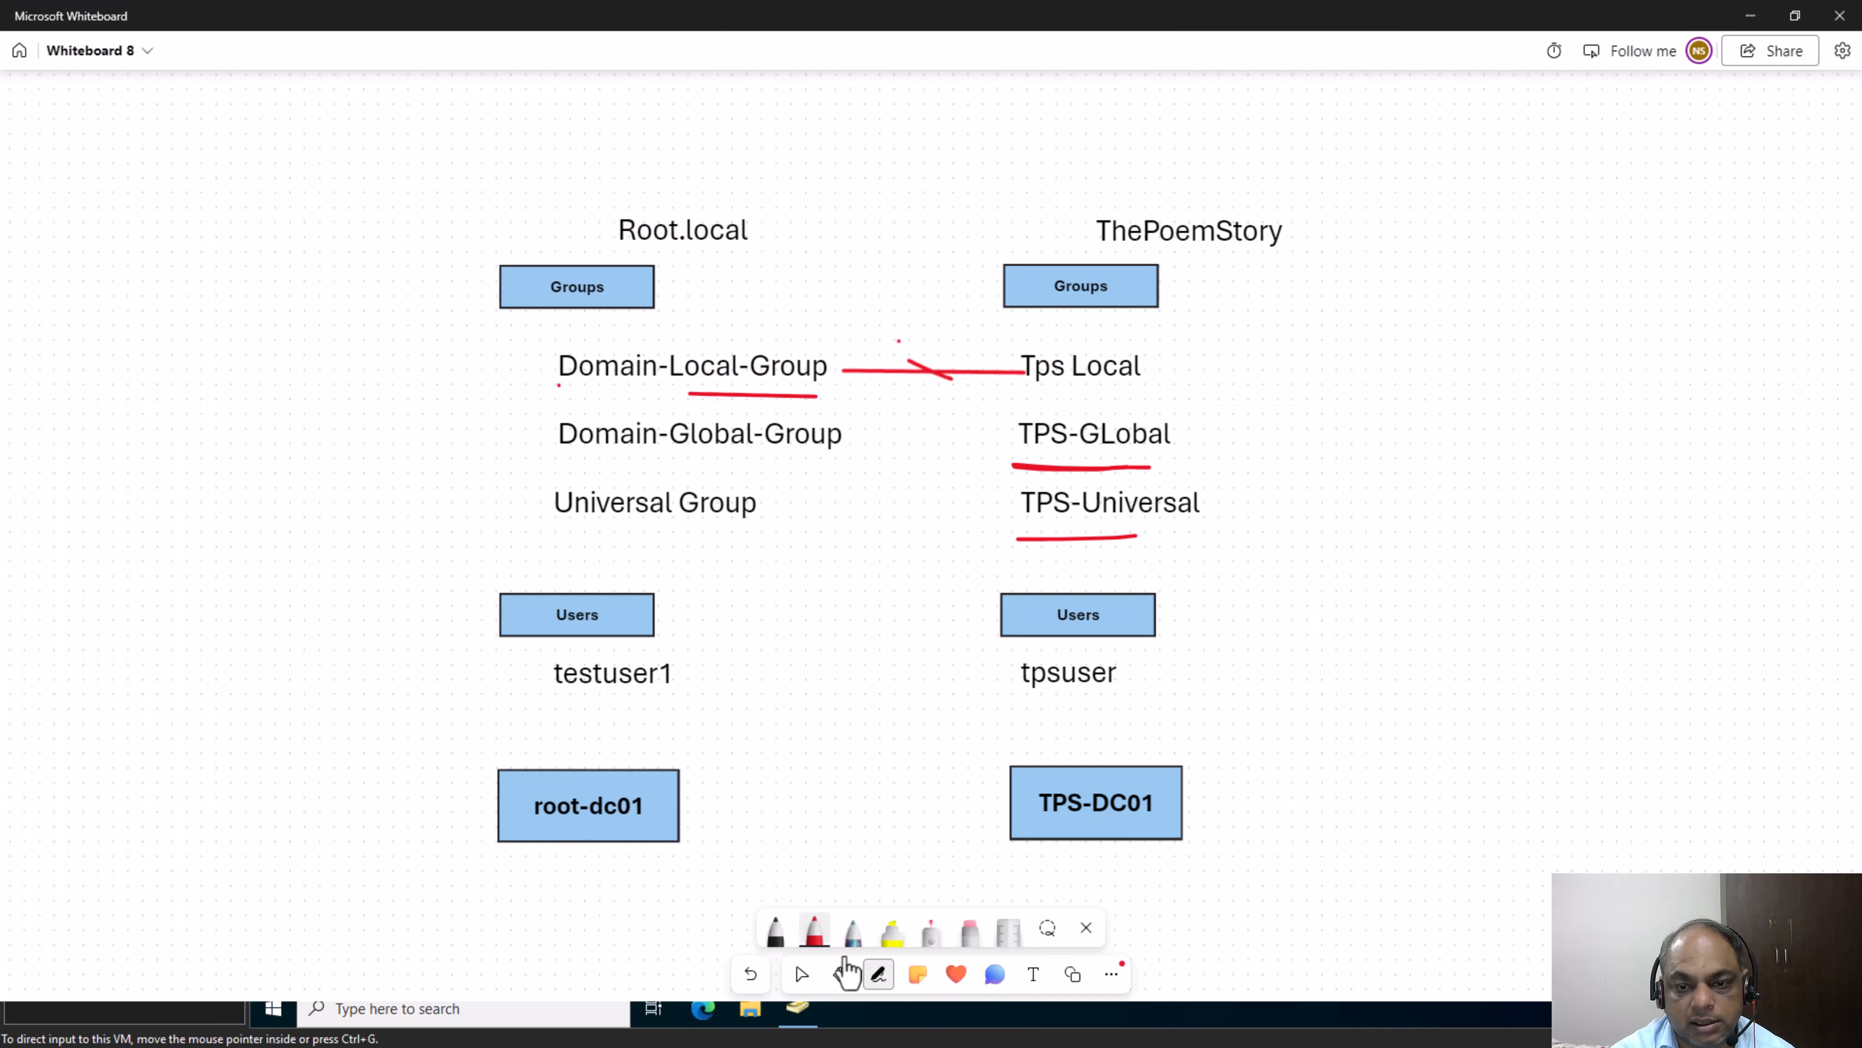
left_click_drag(819, 383, 1010, 448)
left_click_drag(817, 390, 1007, 527)
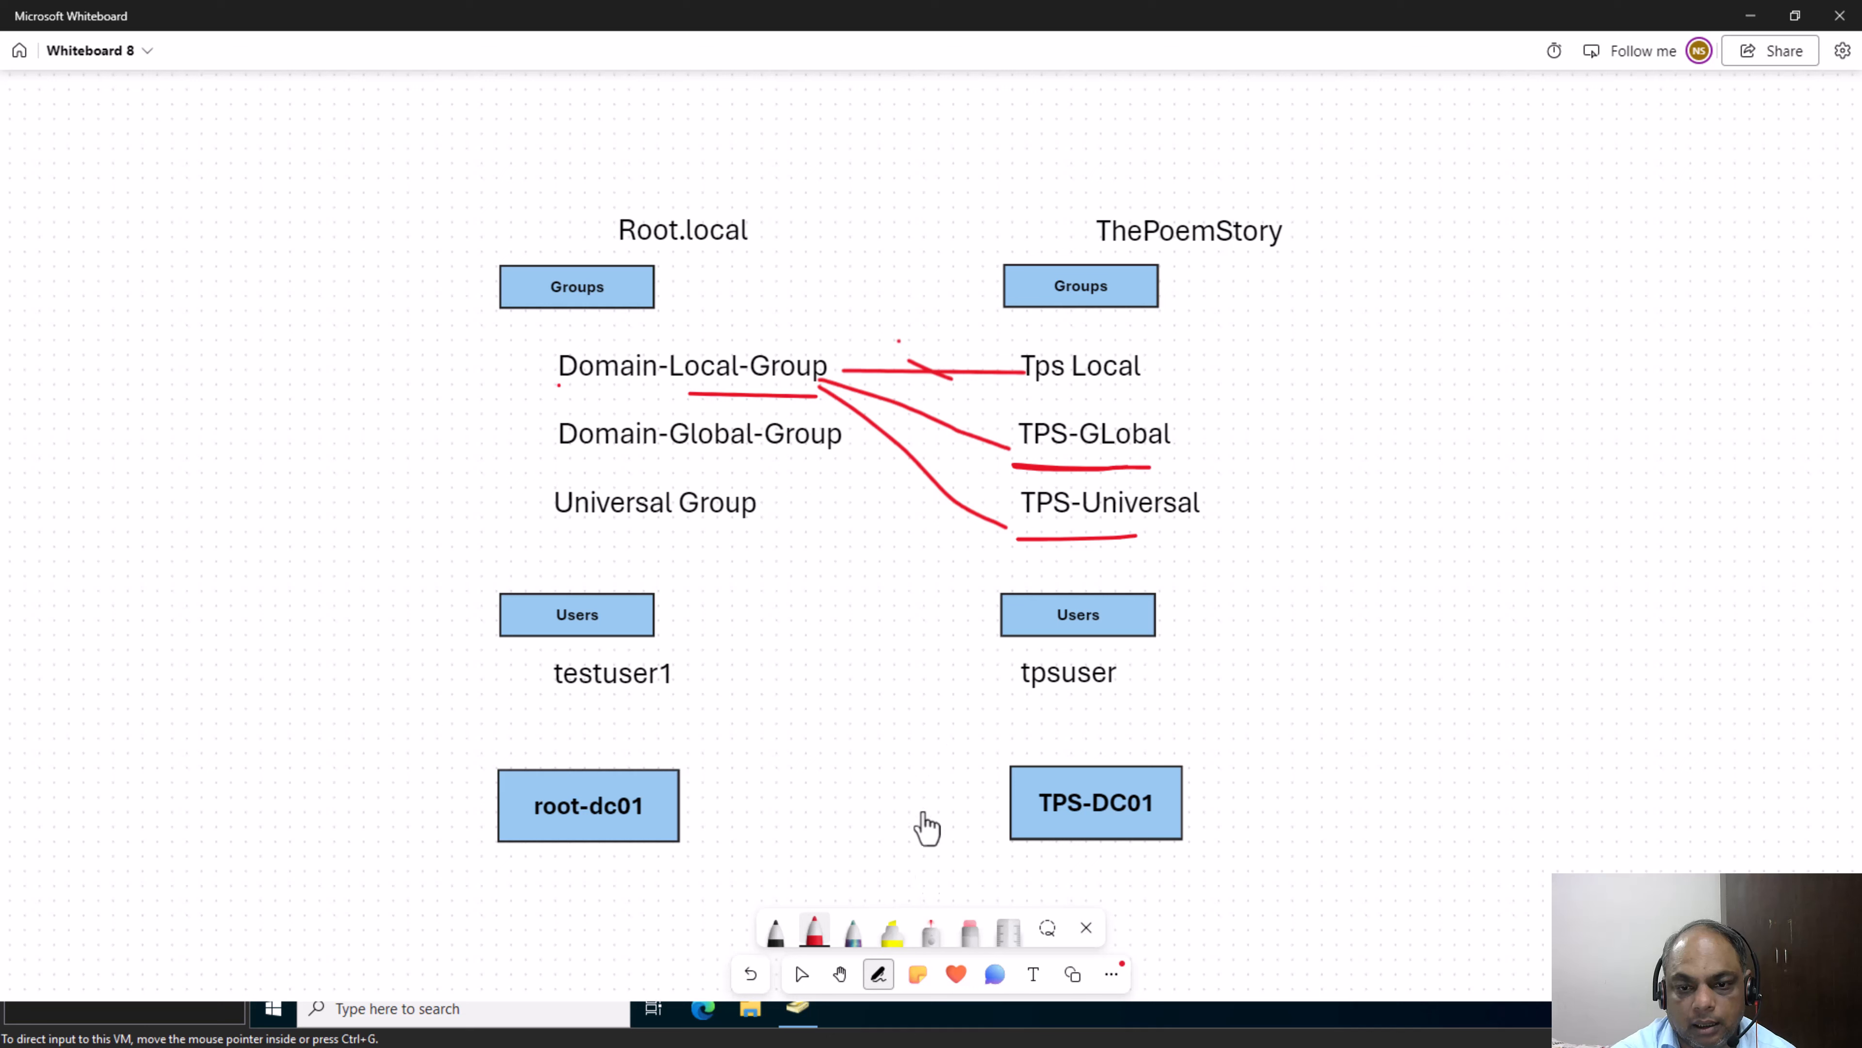
Using the black pen, tick both new red lines and connect Tps Local to Domain-Global-Group and Universal Group
left_click(774, 927)
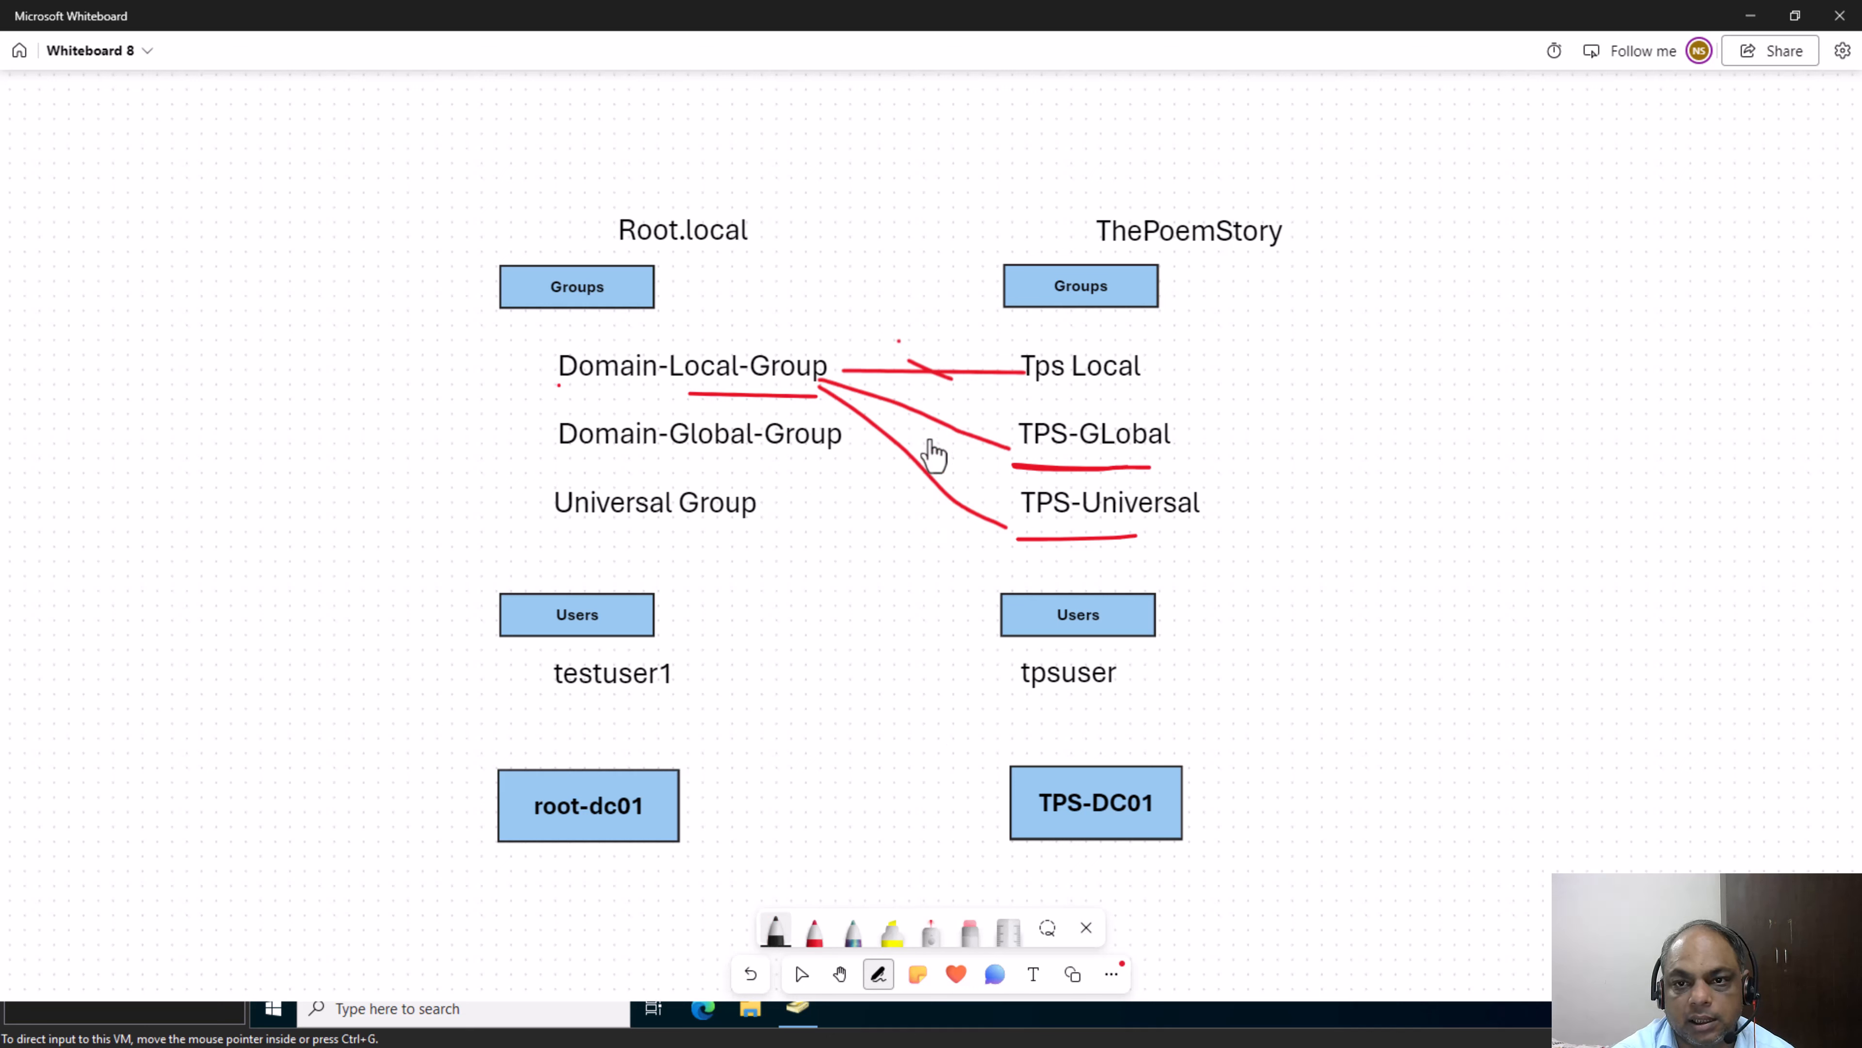
left_click_drag(929, 438, 988, 413)
left_click_drag(918, 491, 974, 486)
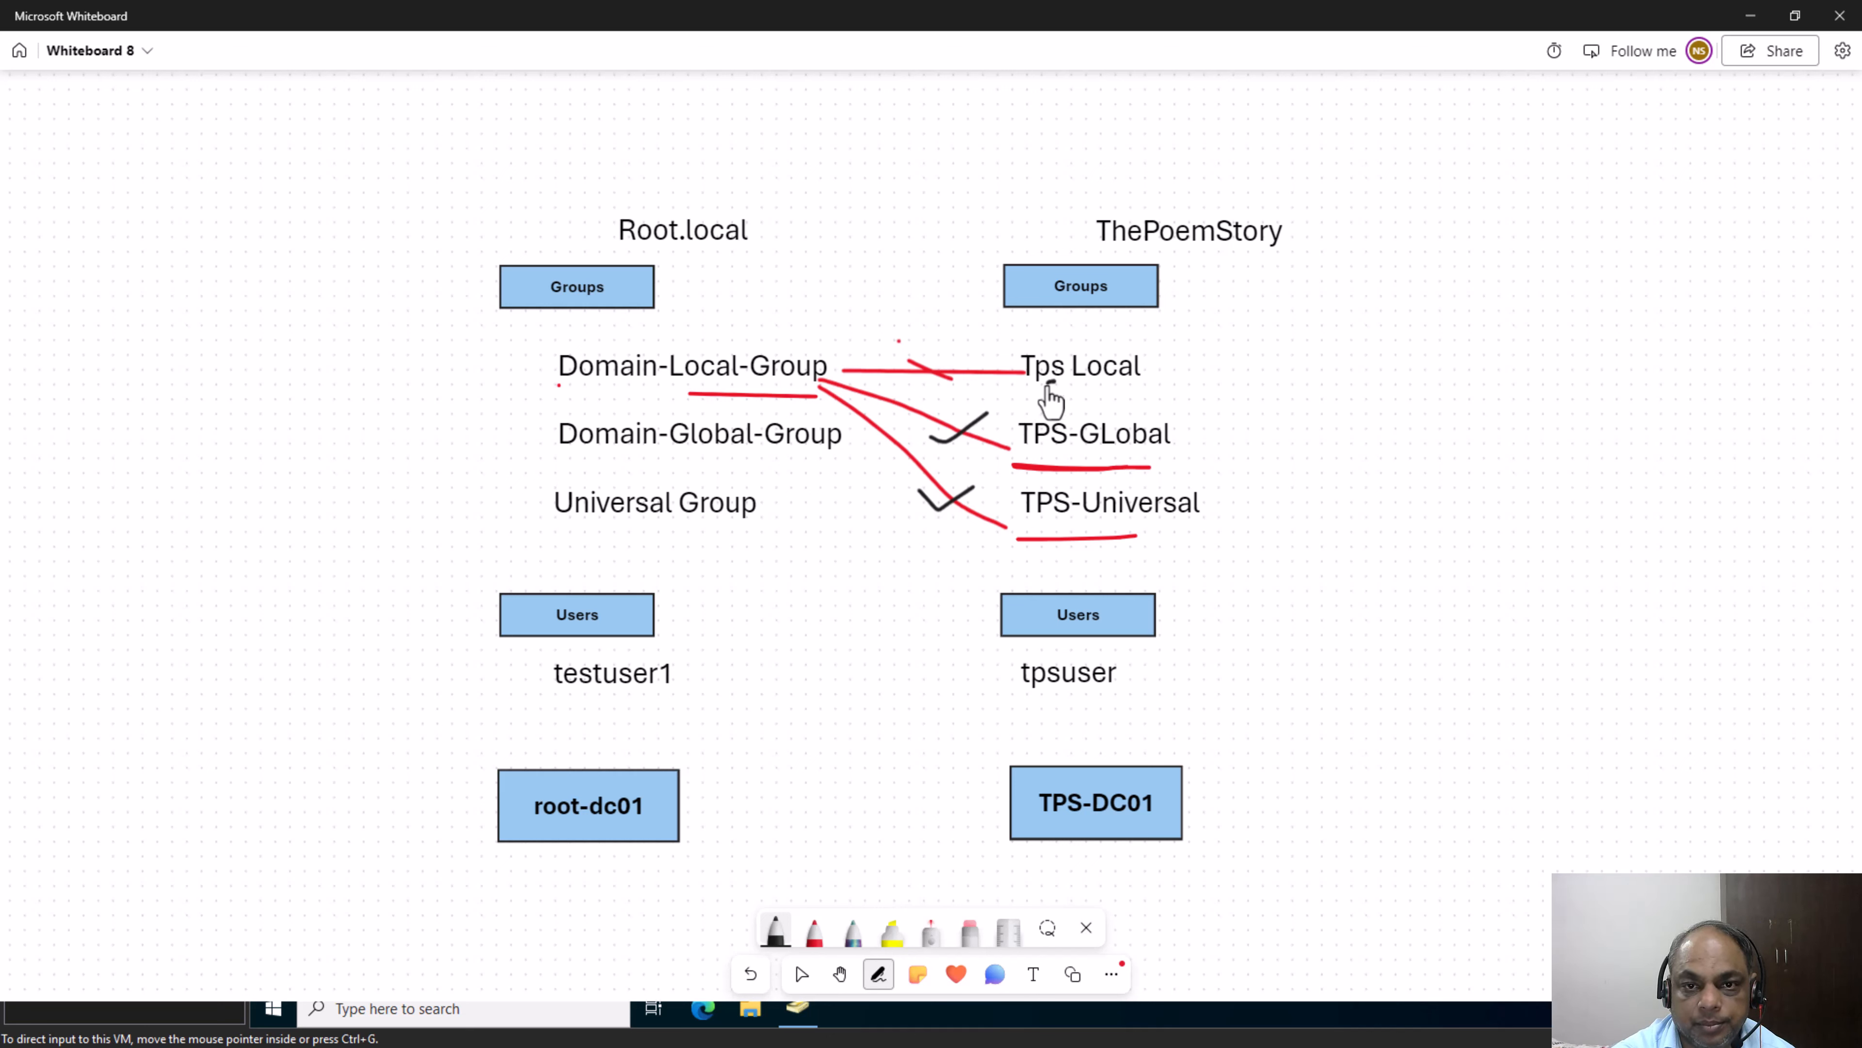
left_click_drag(1055, 381, 862, 459)
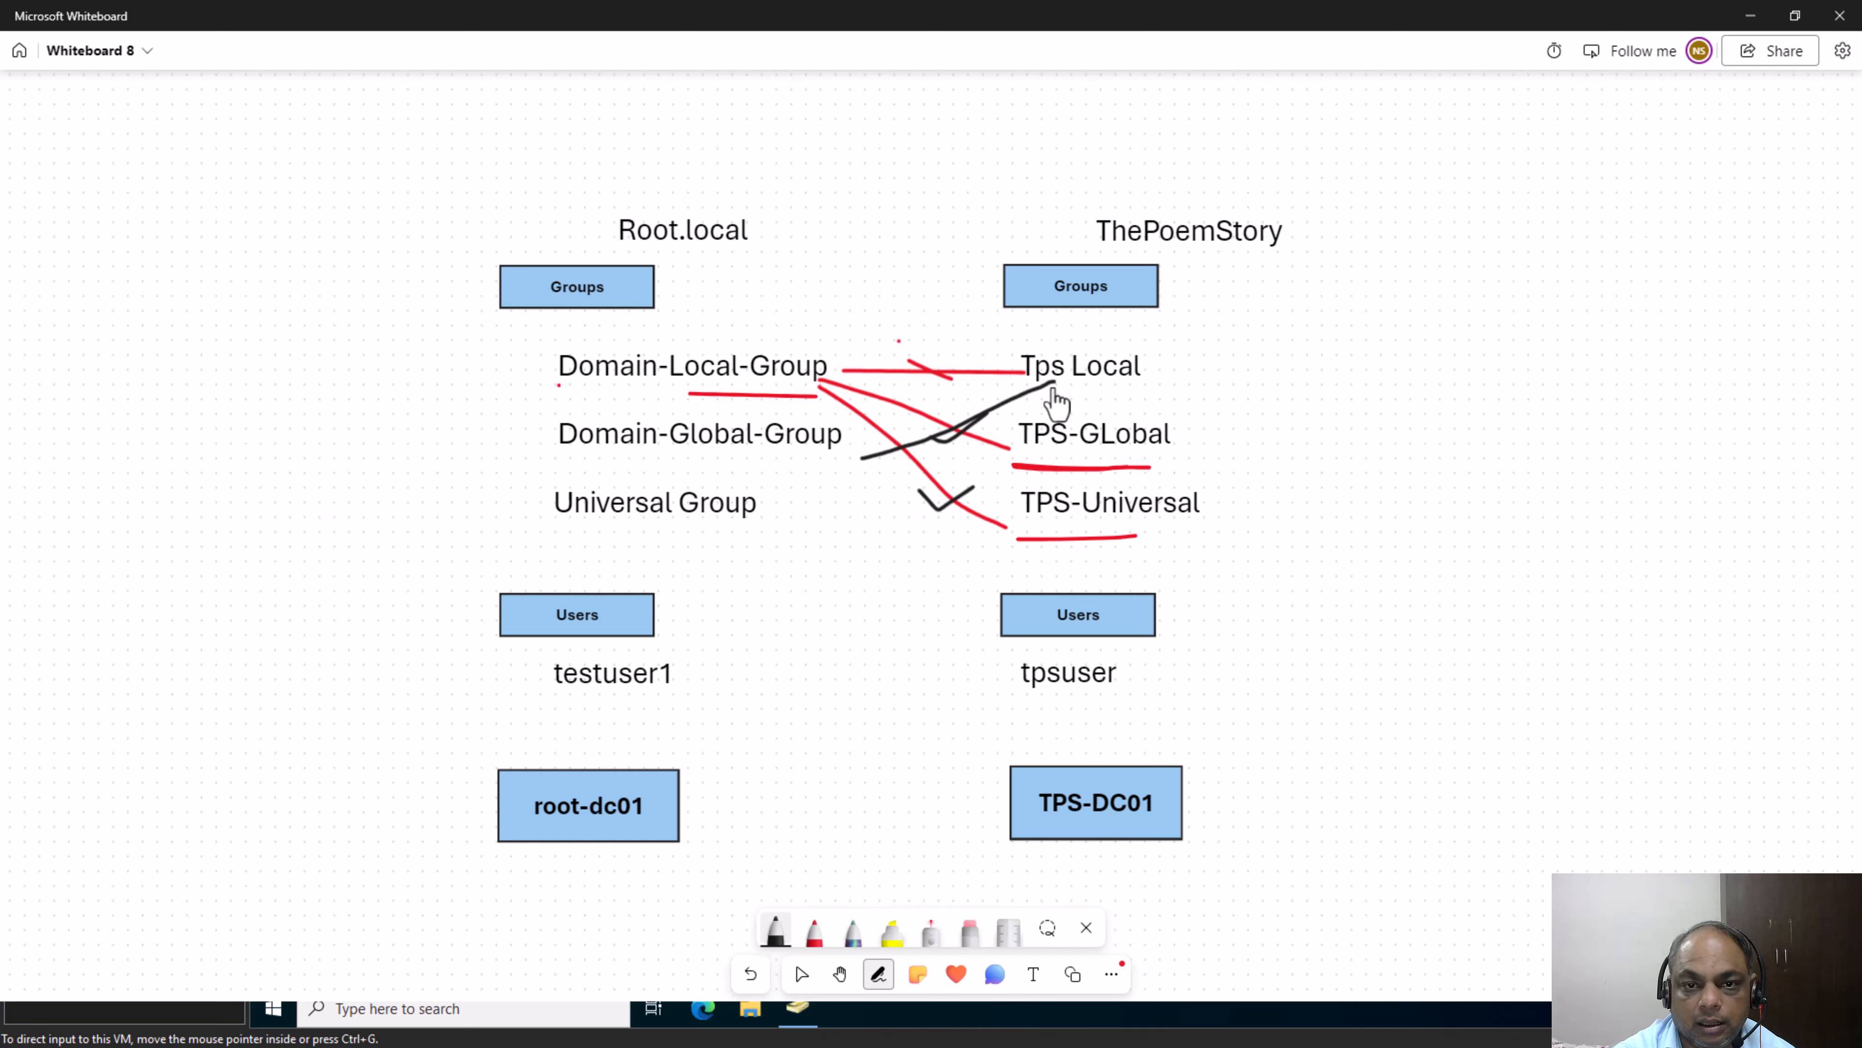
left_click_drag(1054, 383, 755, 504)
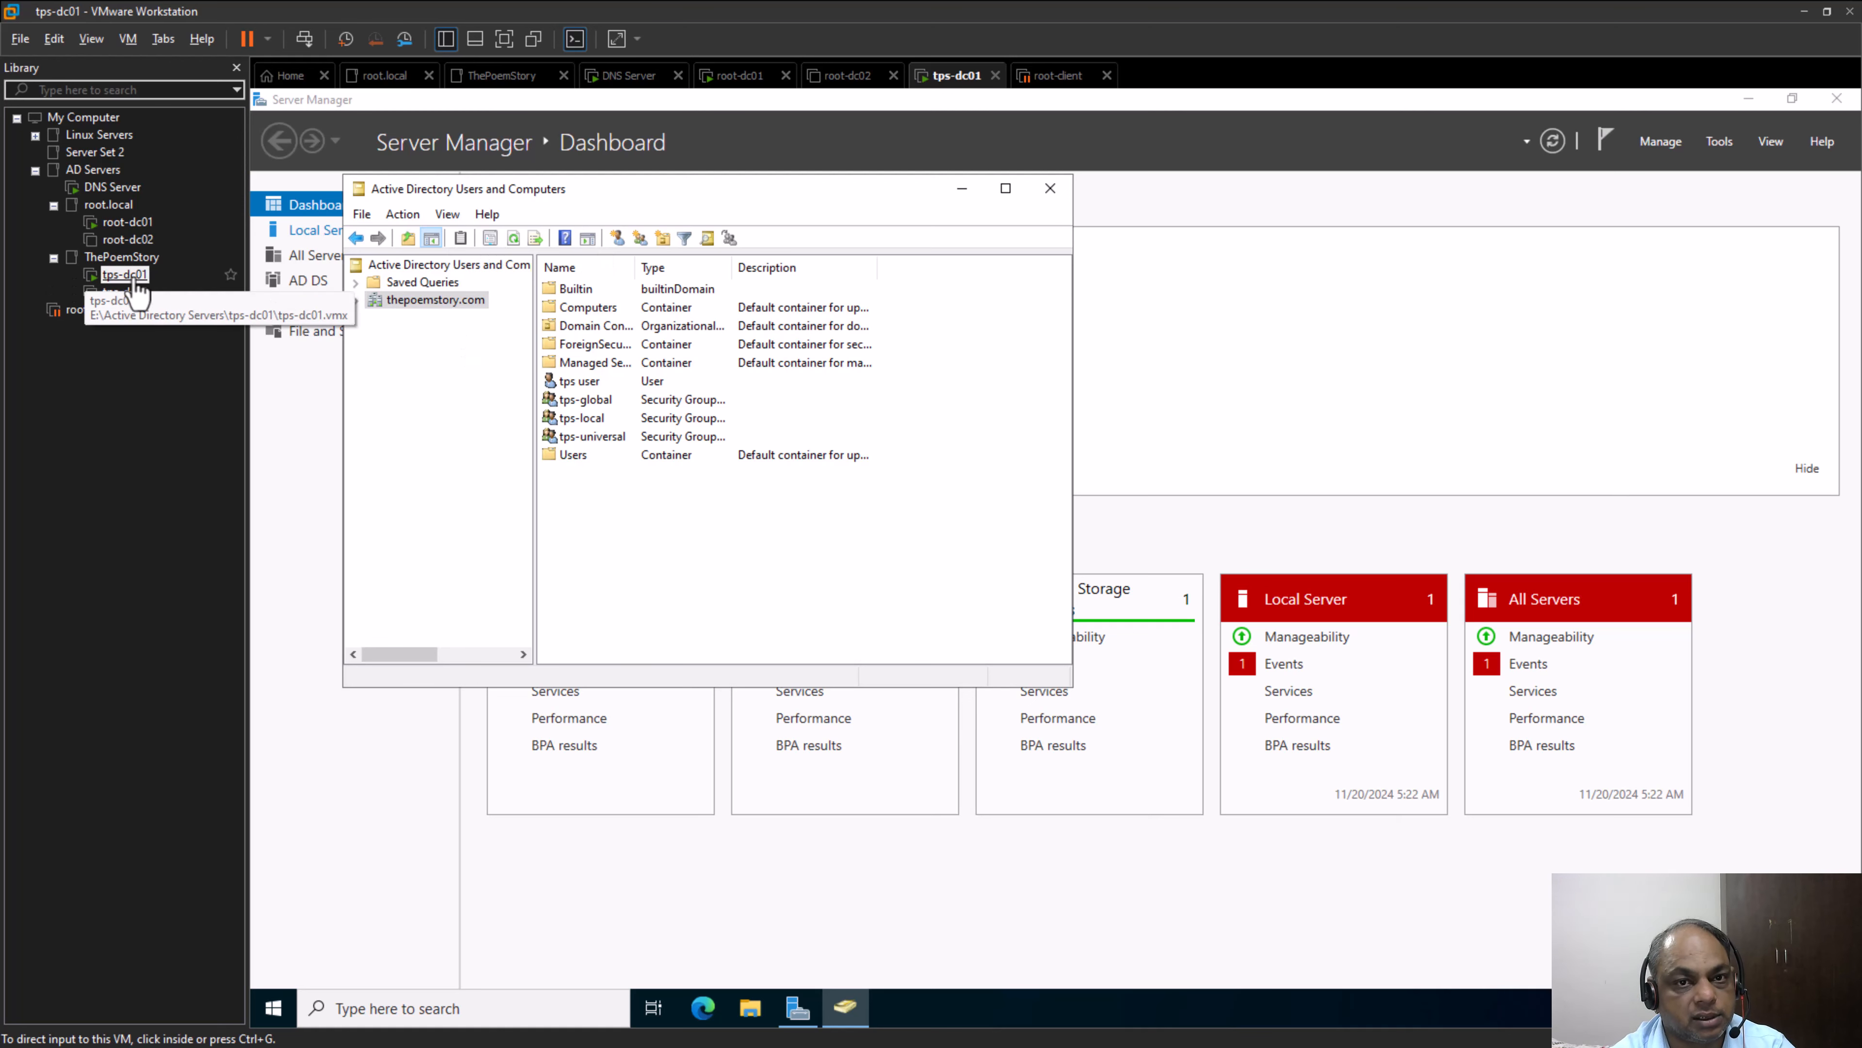
In Active Directory Users and Computers on tps-dc01, open the properties of the tps-local group and show its members
left_click(590, 388)
left_click(597, 418)
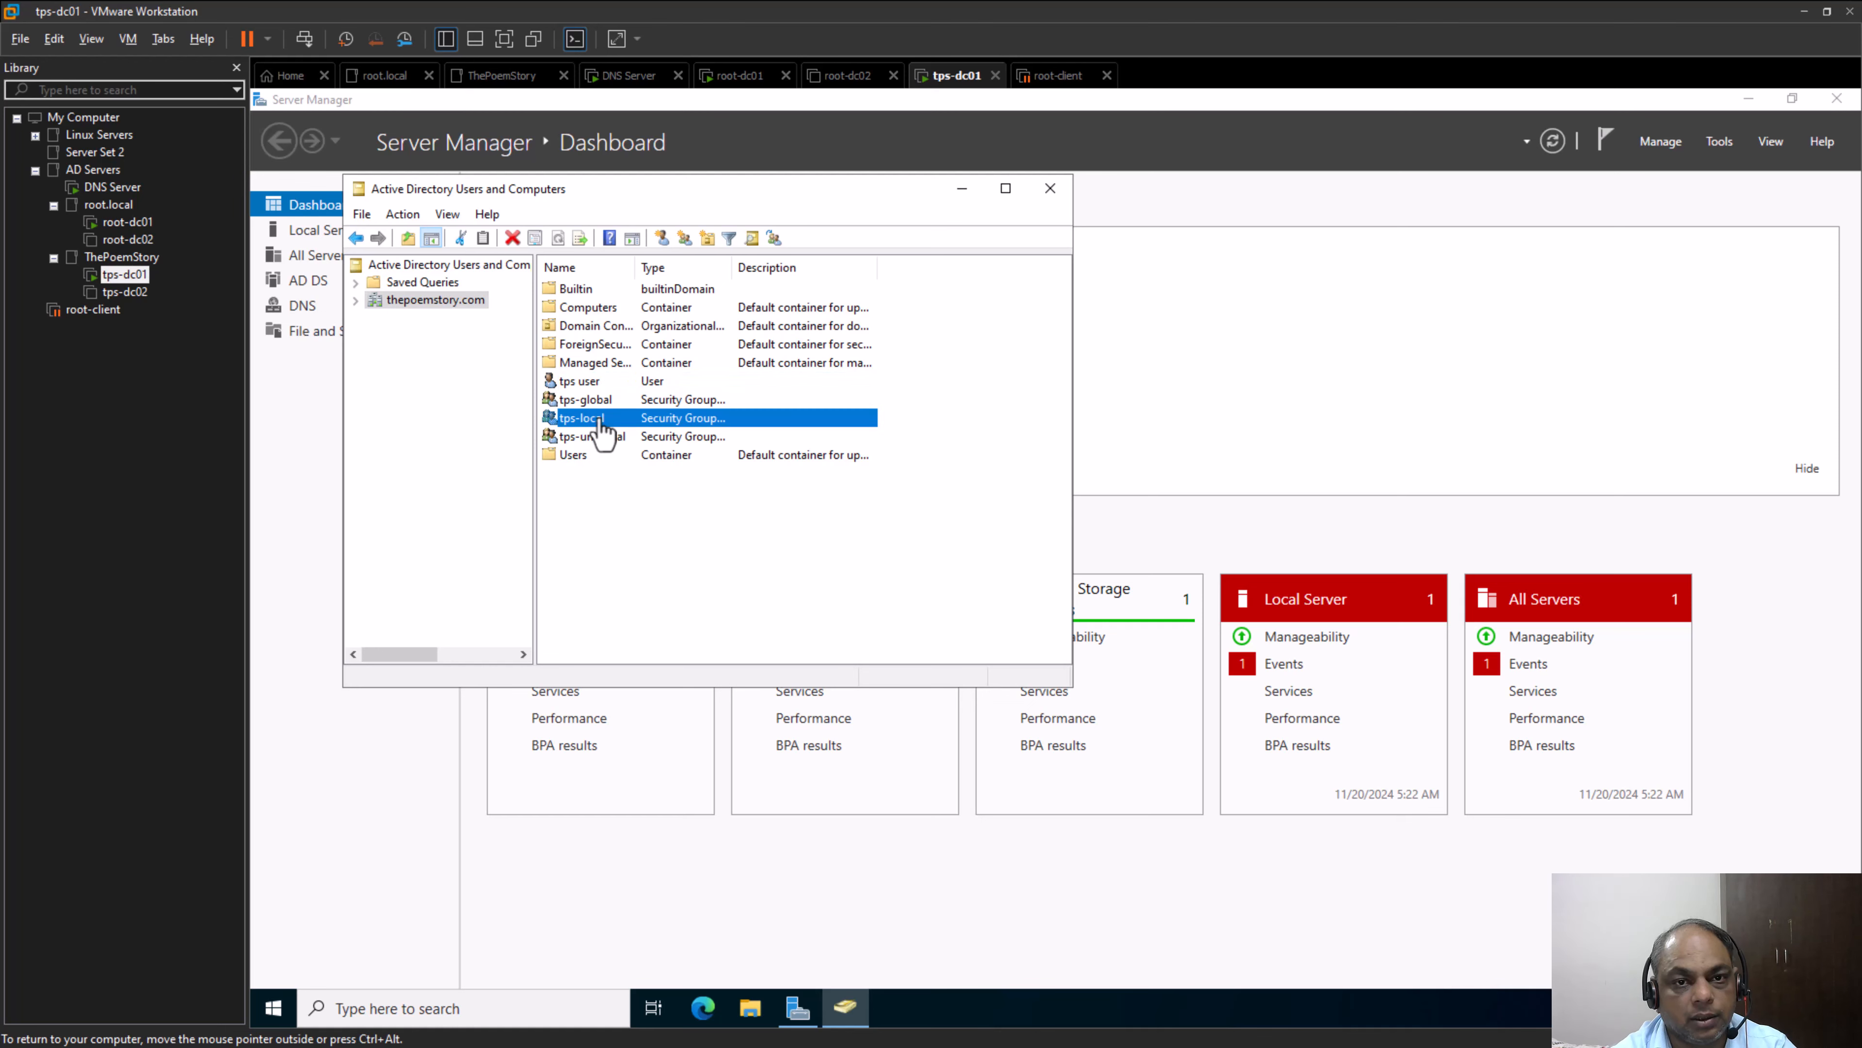
right_click(588, 418)
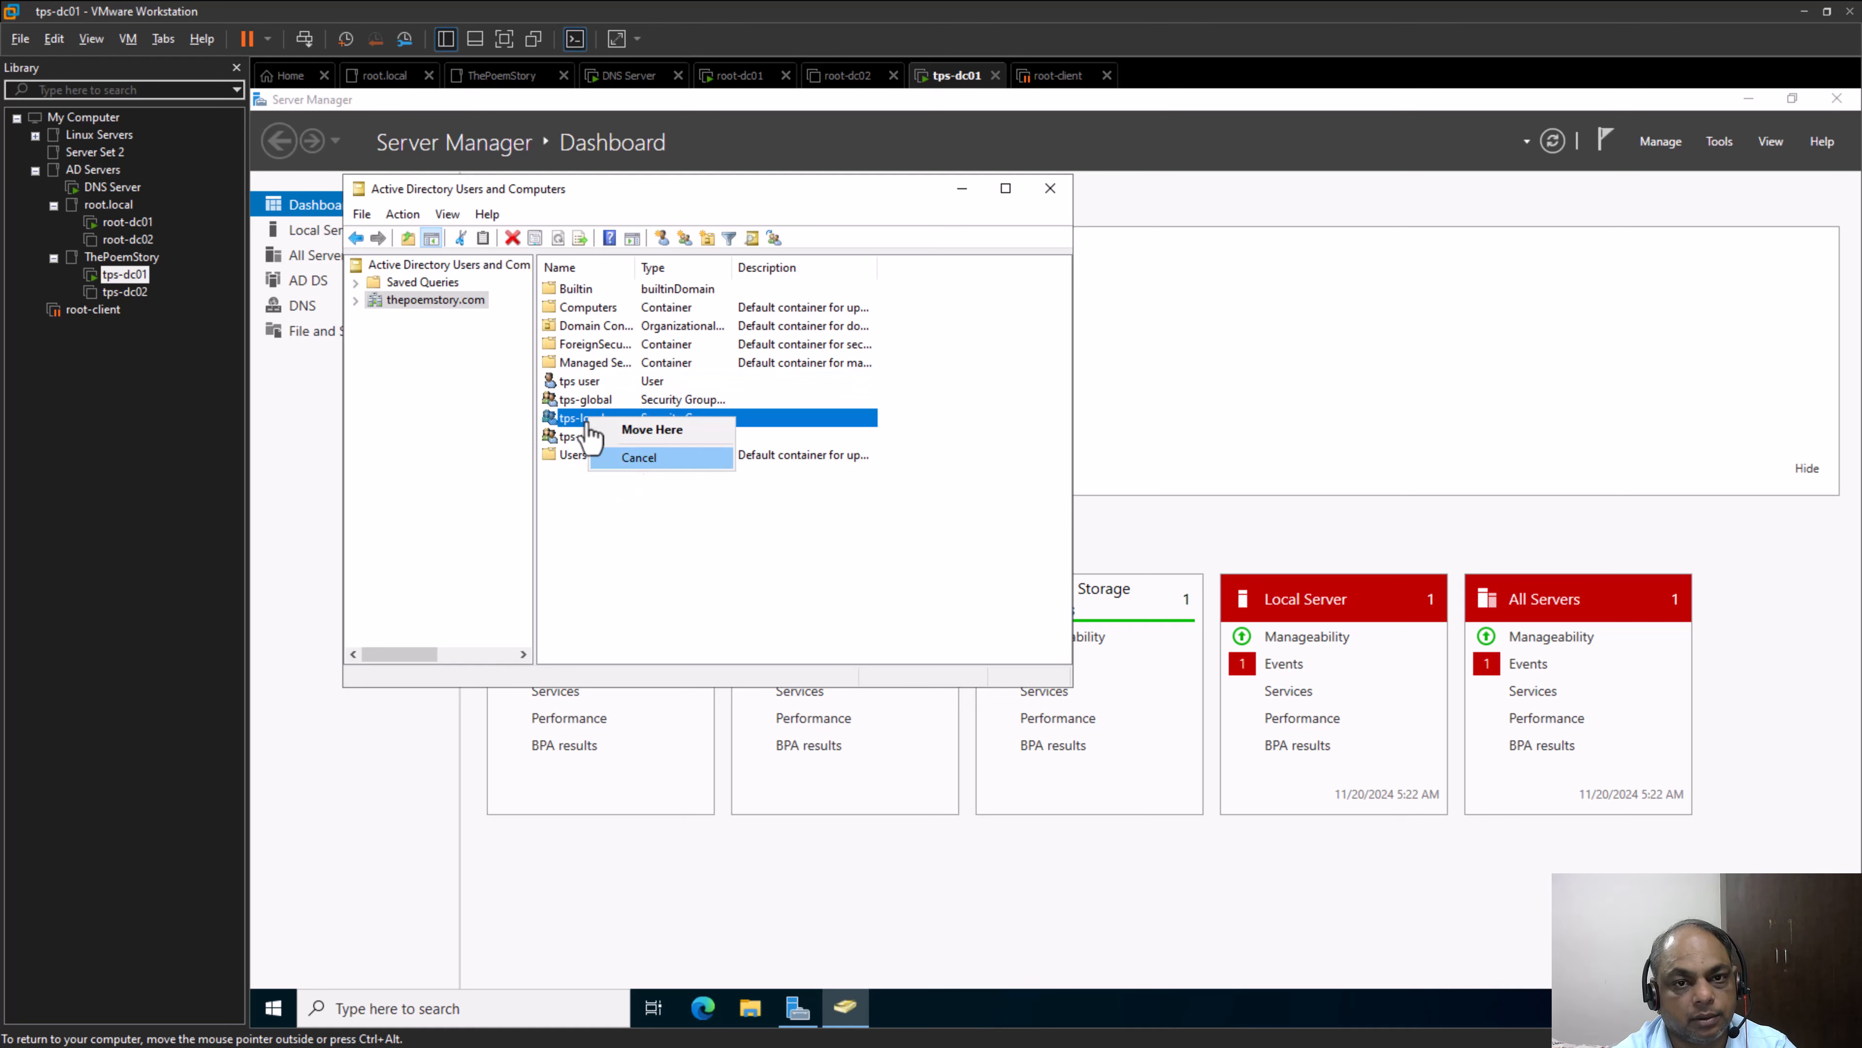
left_click(577, 421)
right_click(575, 421)
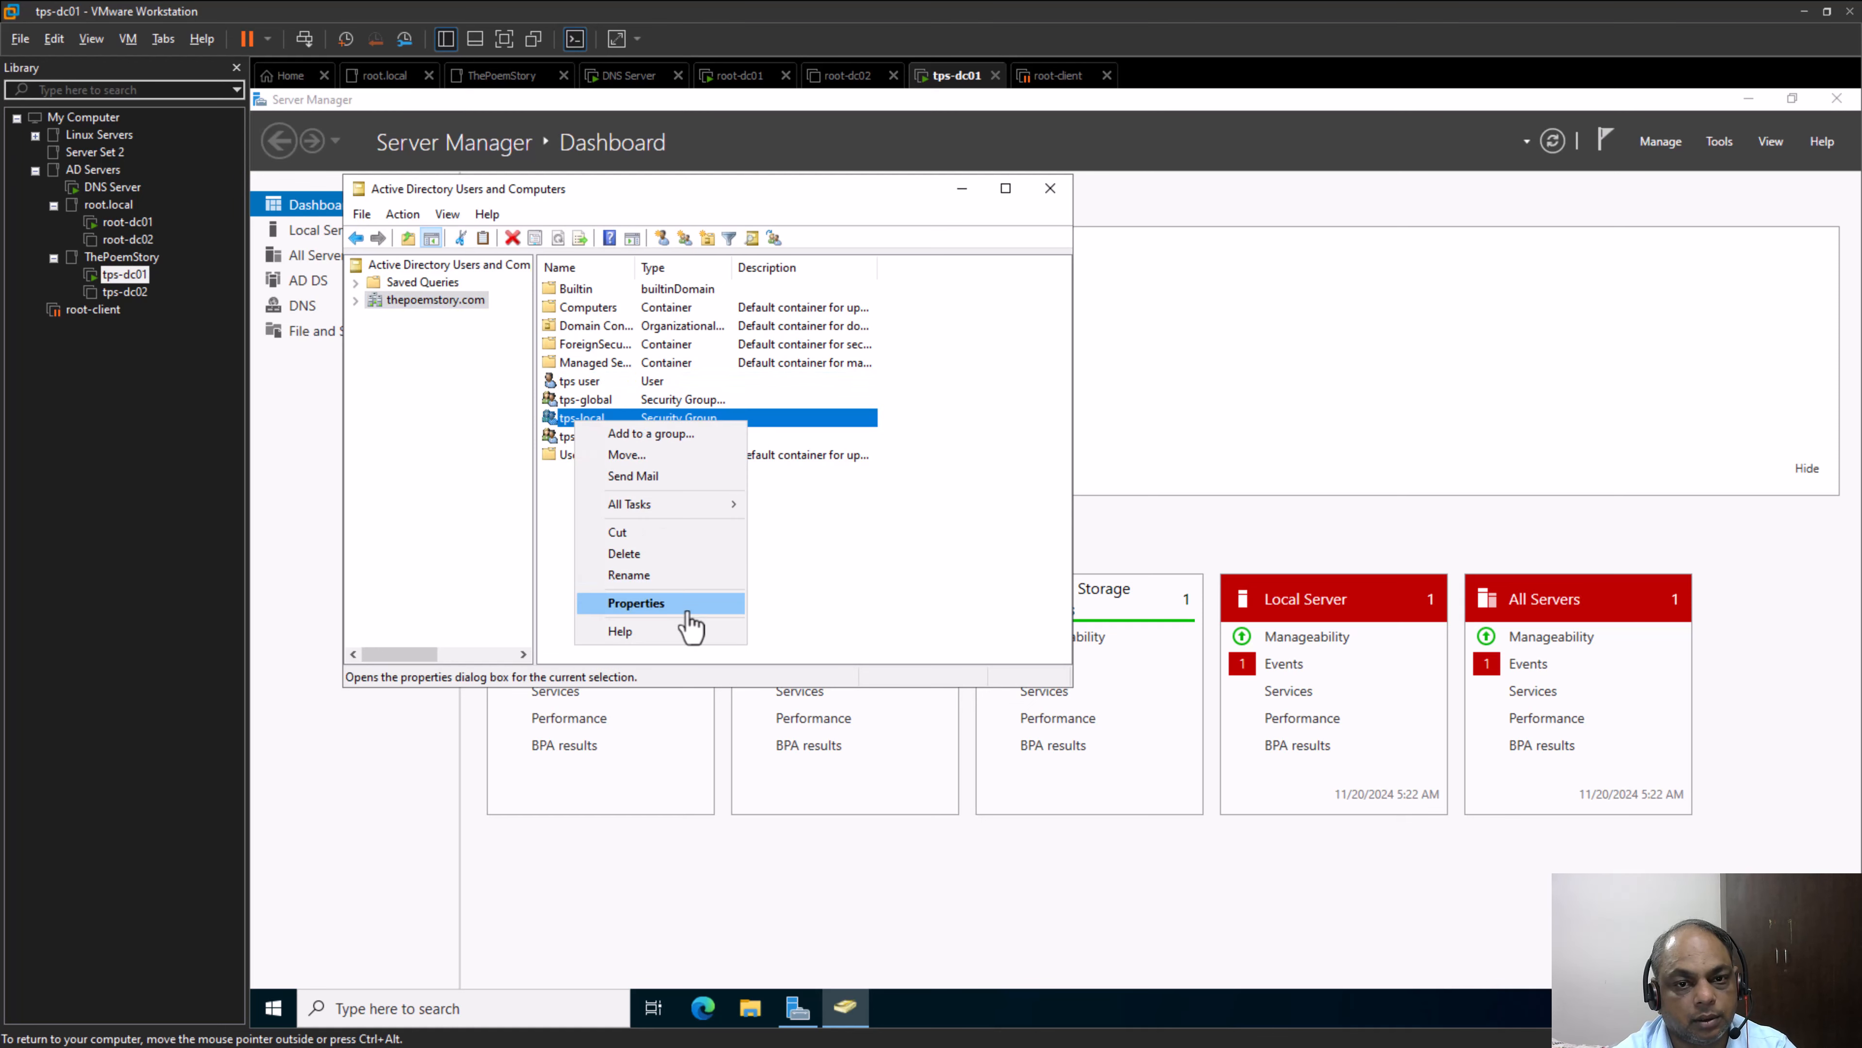
left_click(687, 612)
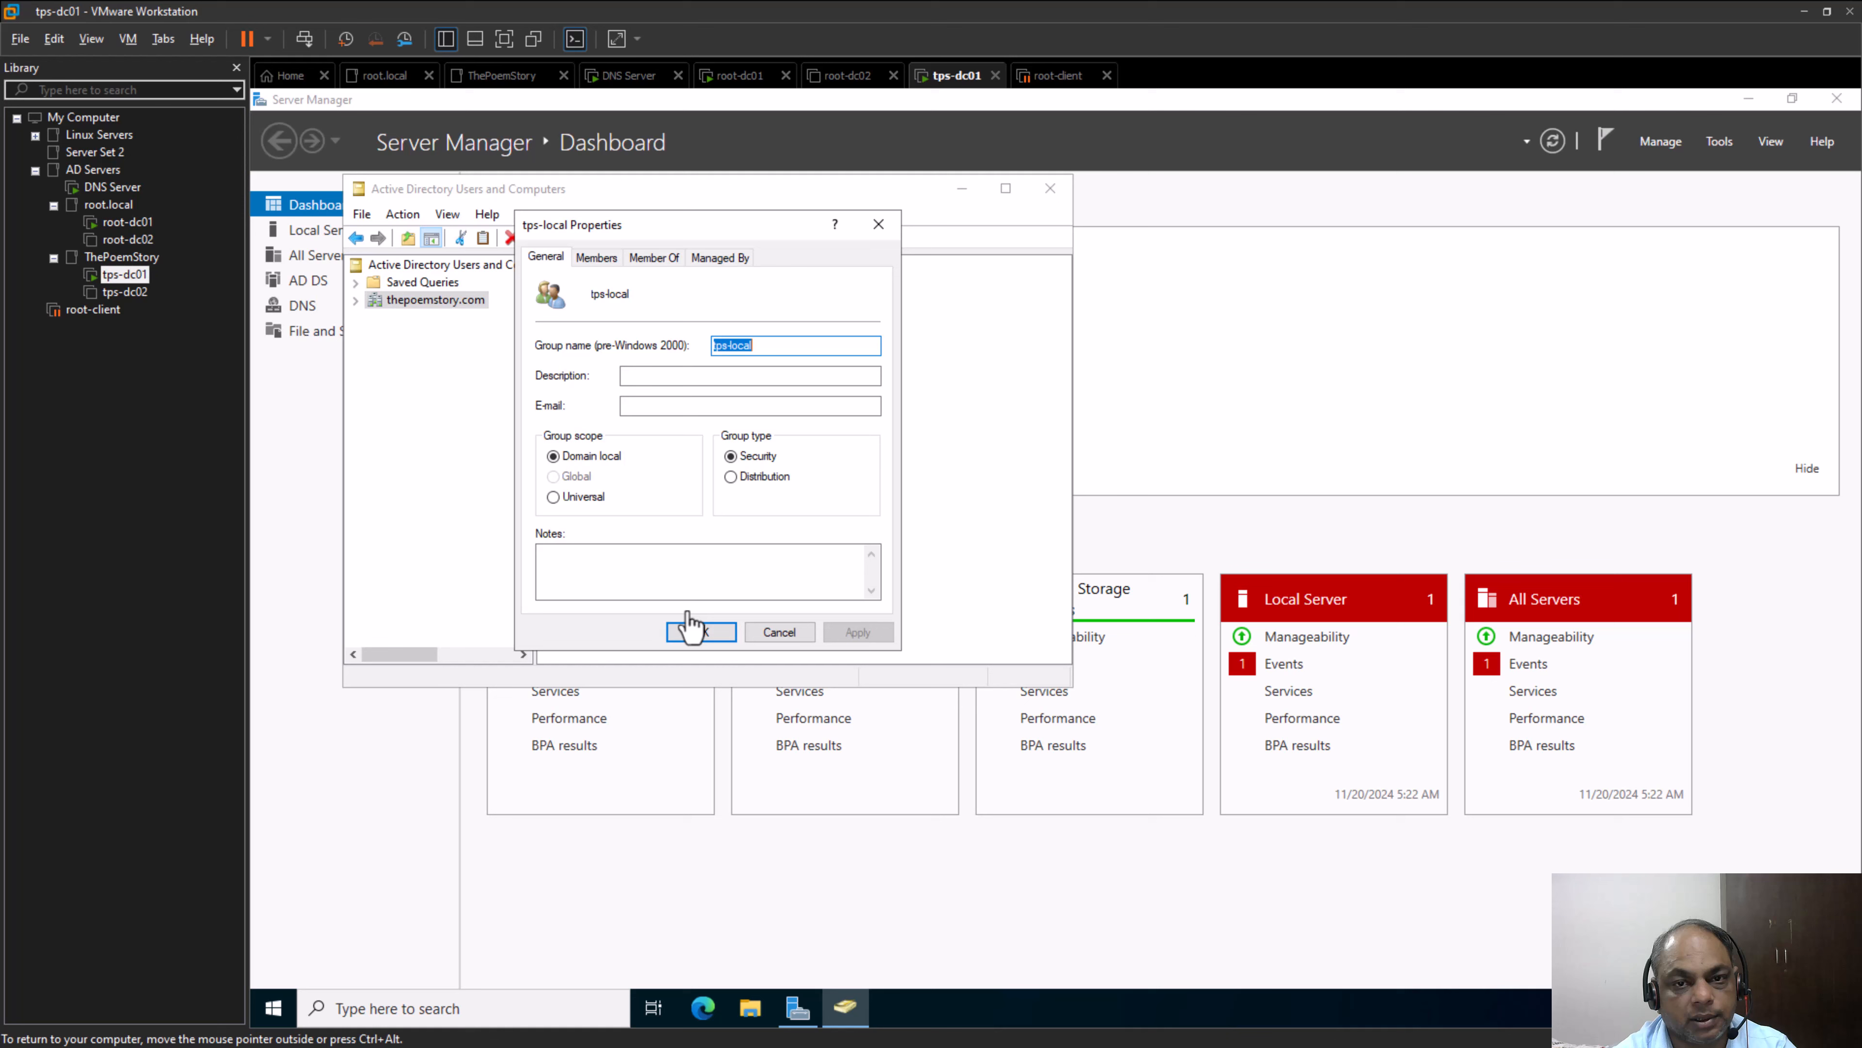
left_click(598, 258)
Try to add a member named "root" to tps-local, with Entire Directory as the search location
left_click(570, 576)
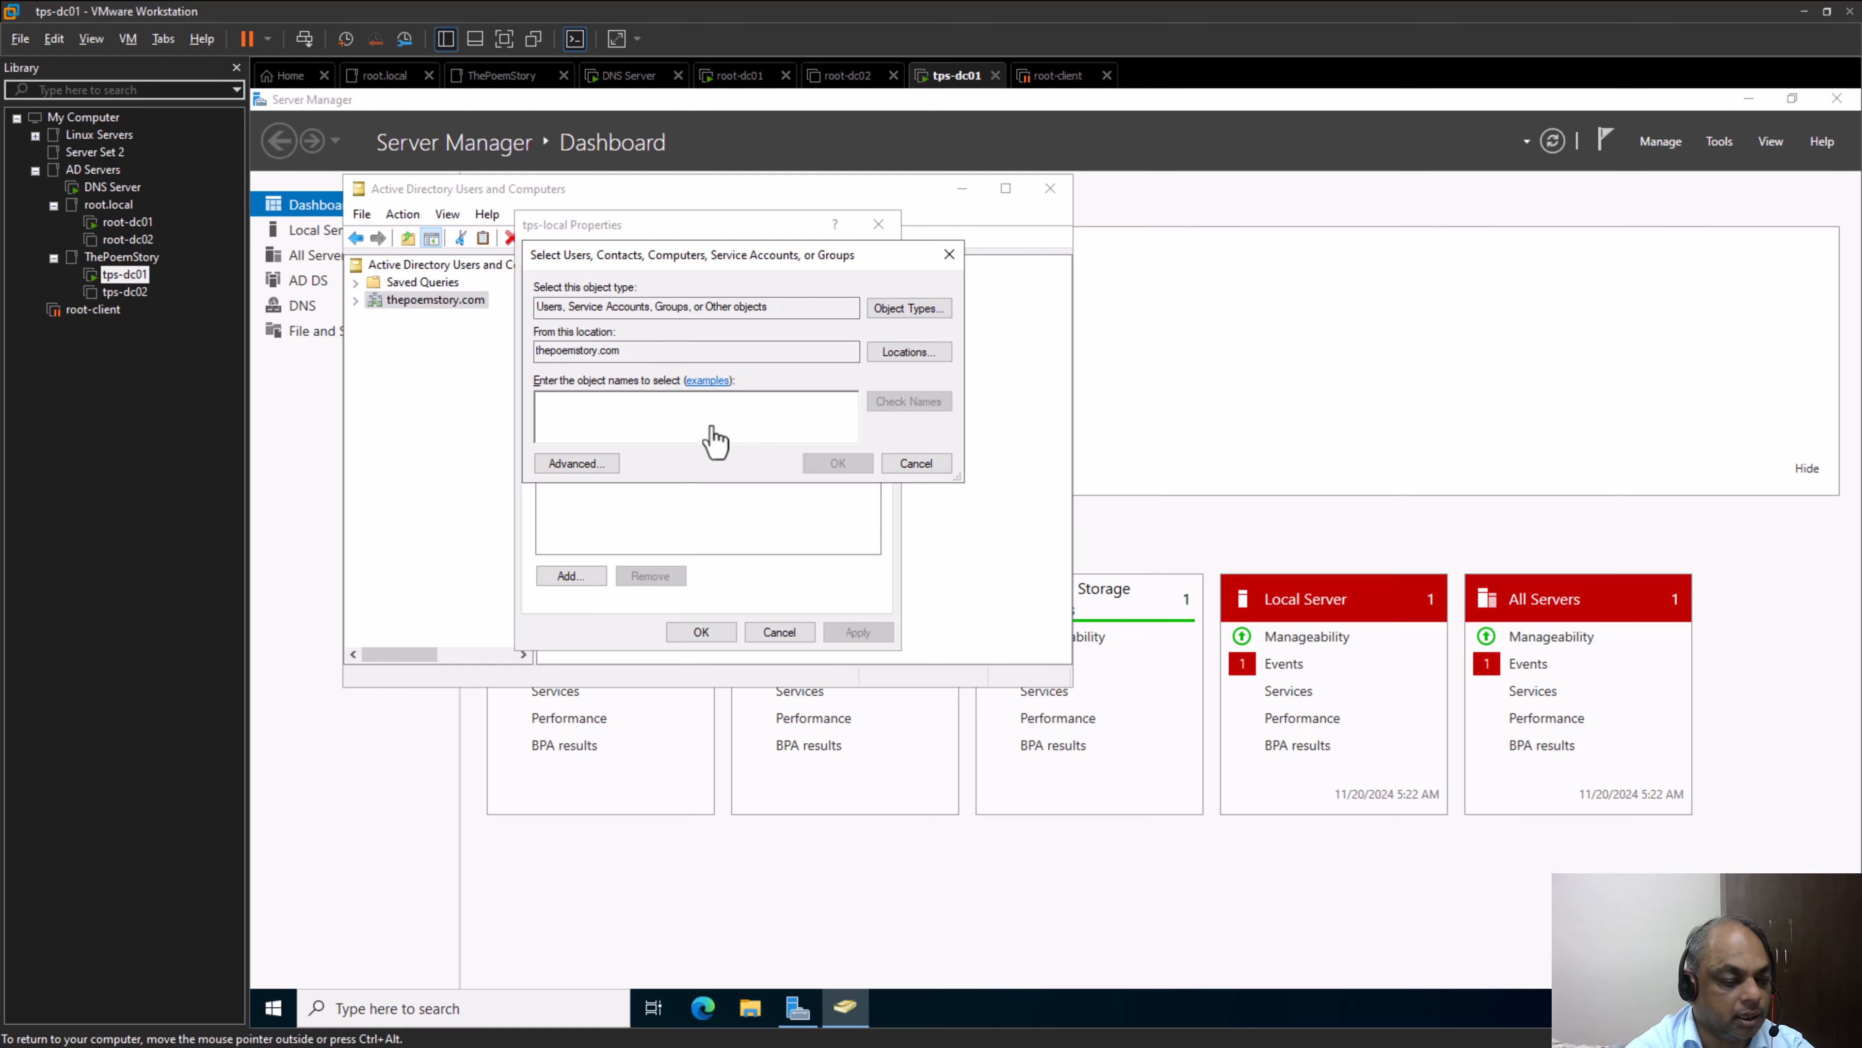
type("root")
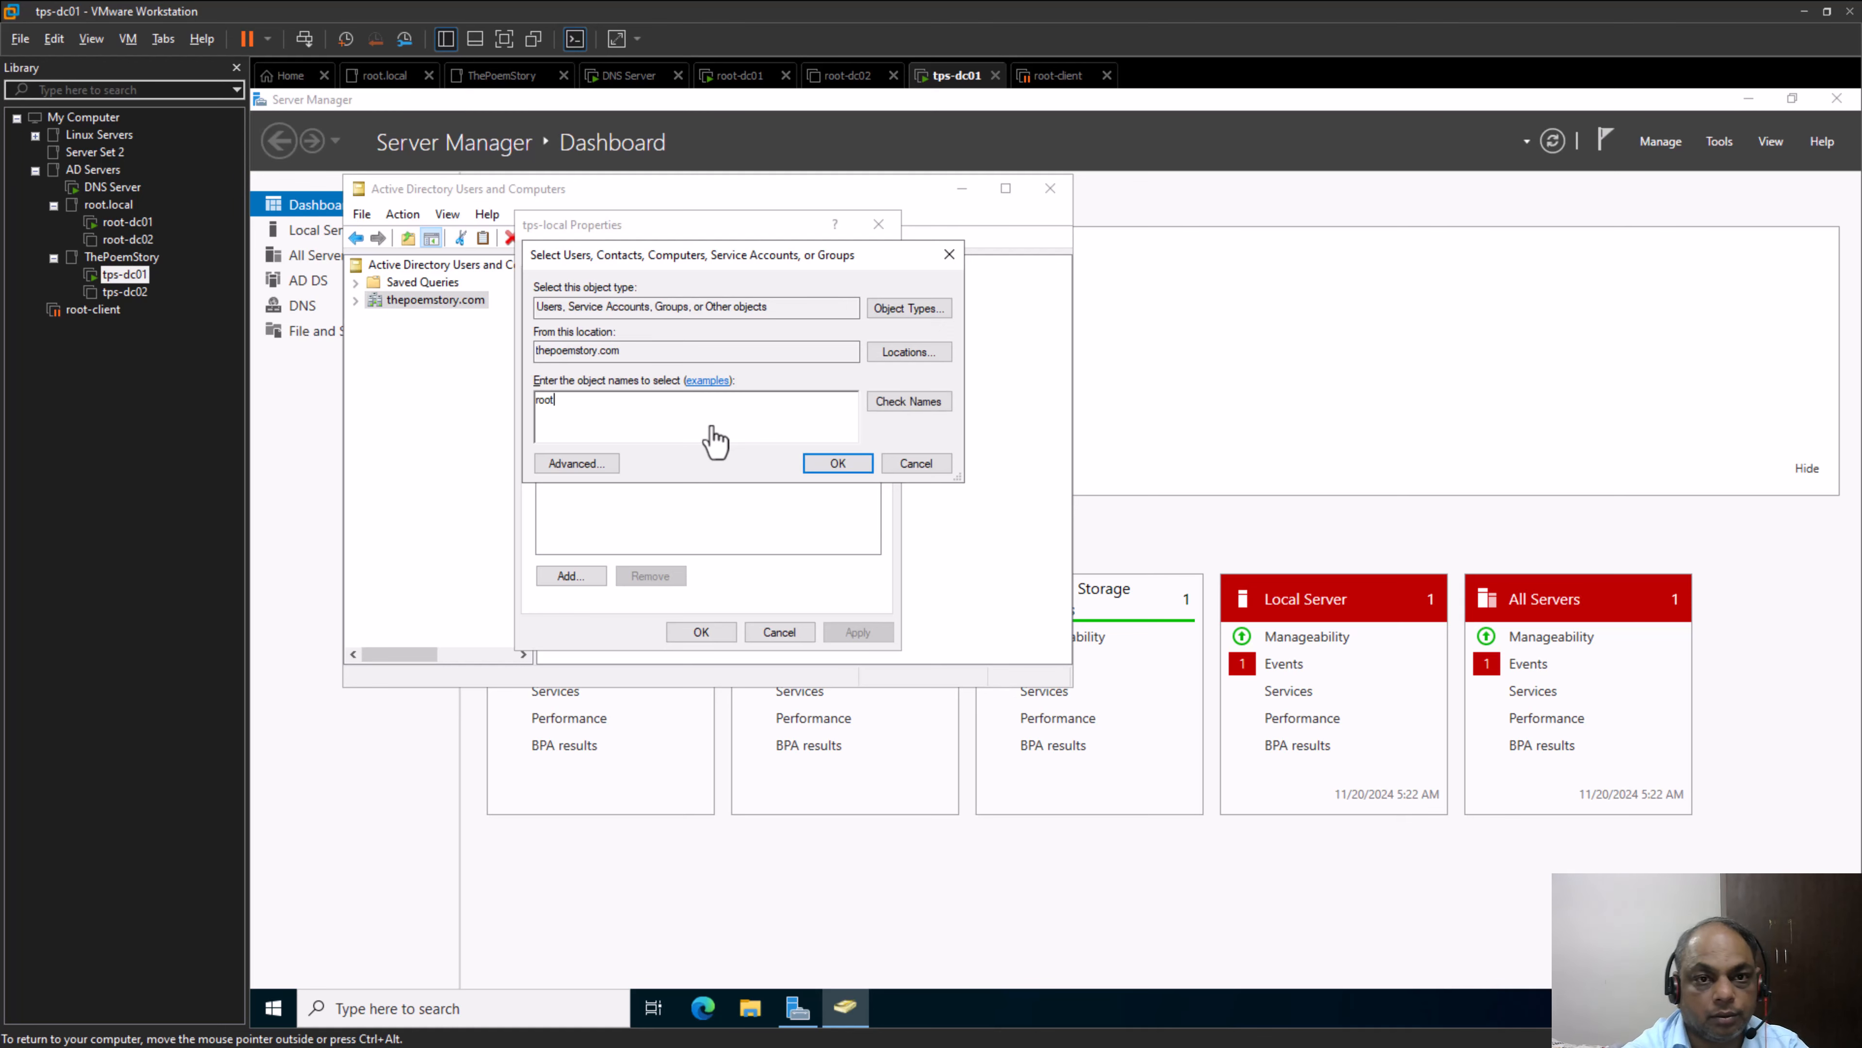
left_click(891, 358)
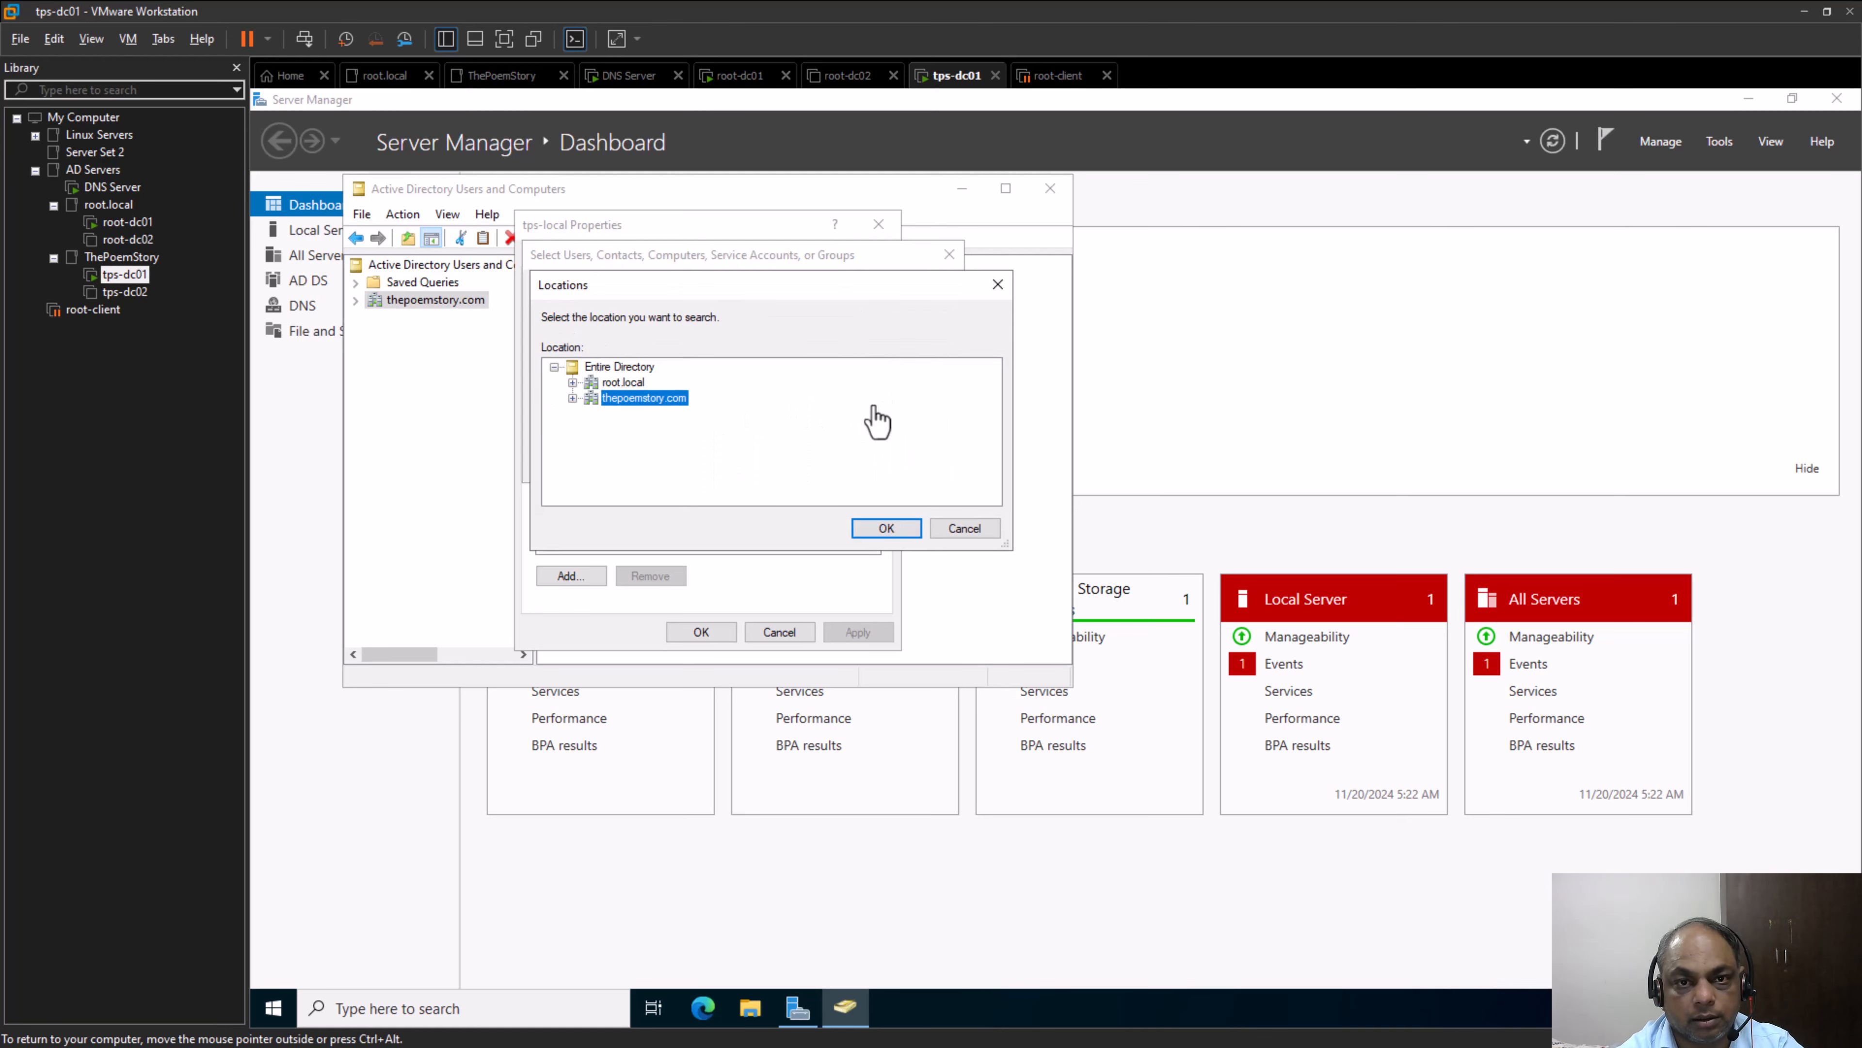
left_click(636, 366)
left_click(877, 529)
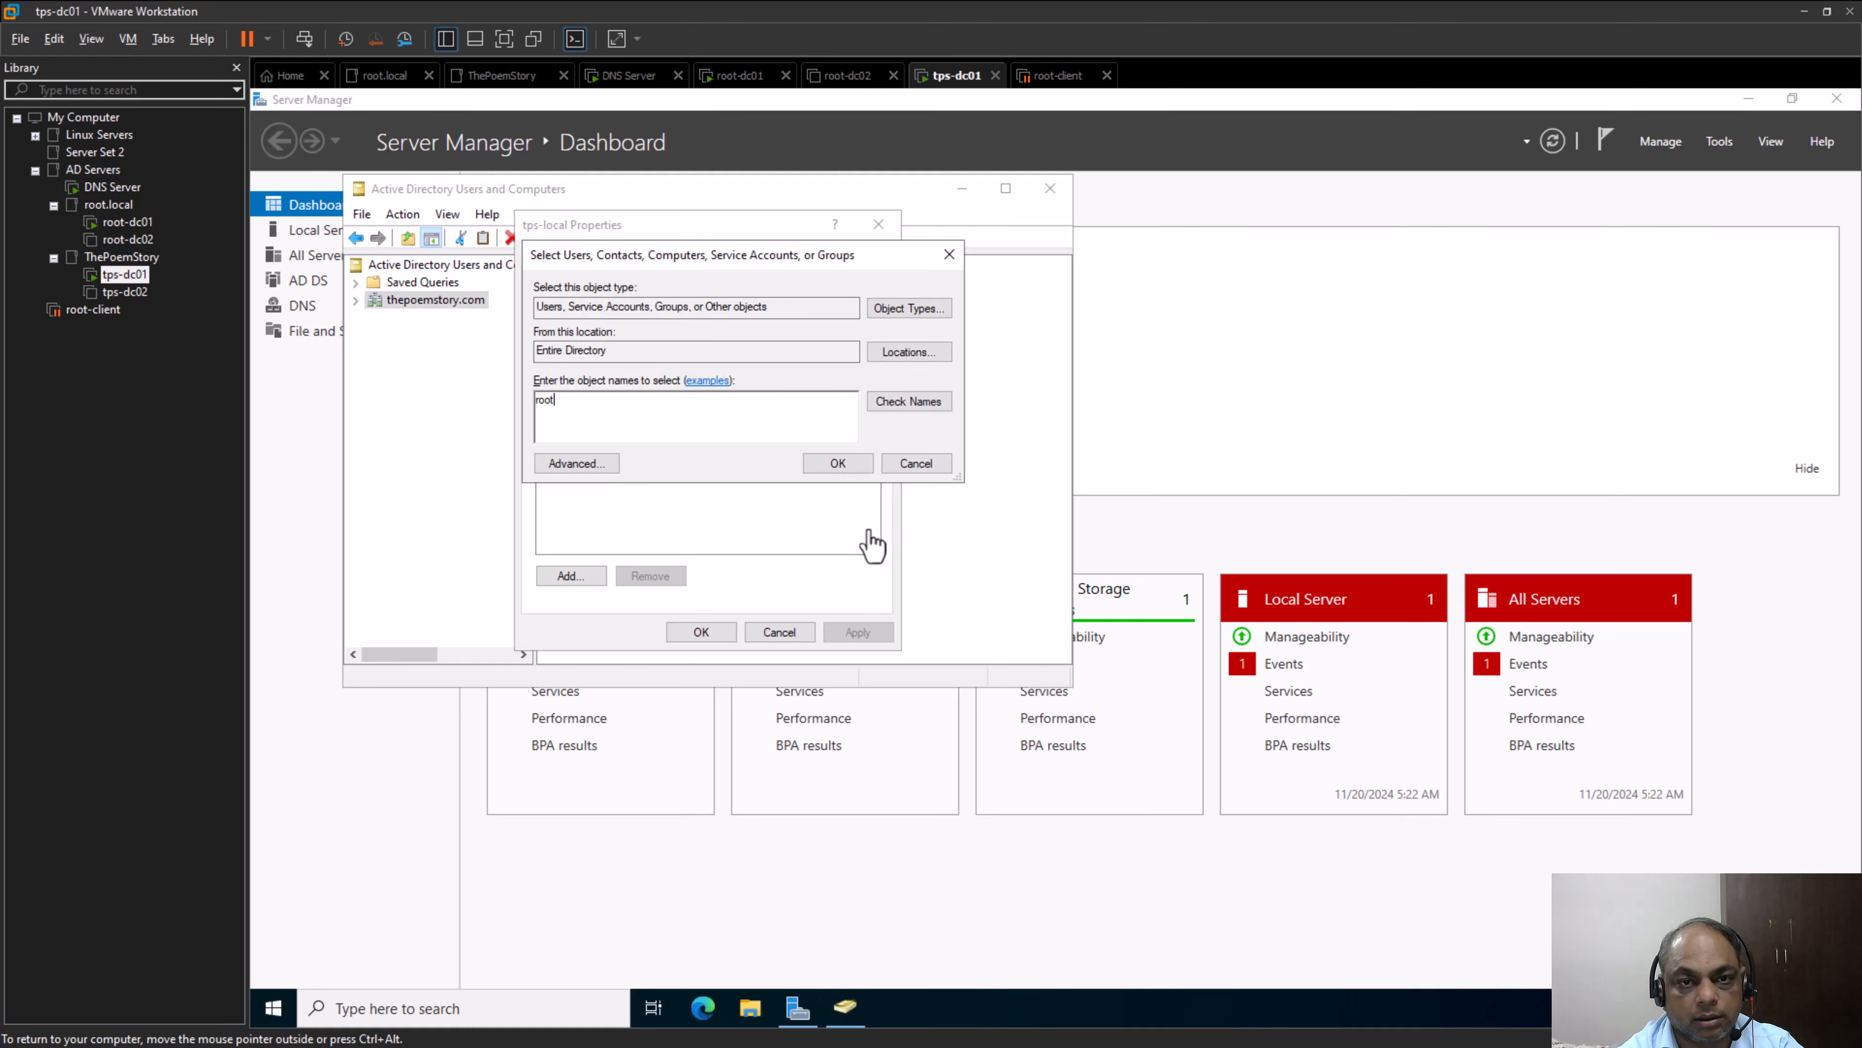
left_click(887, 408)
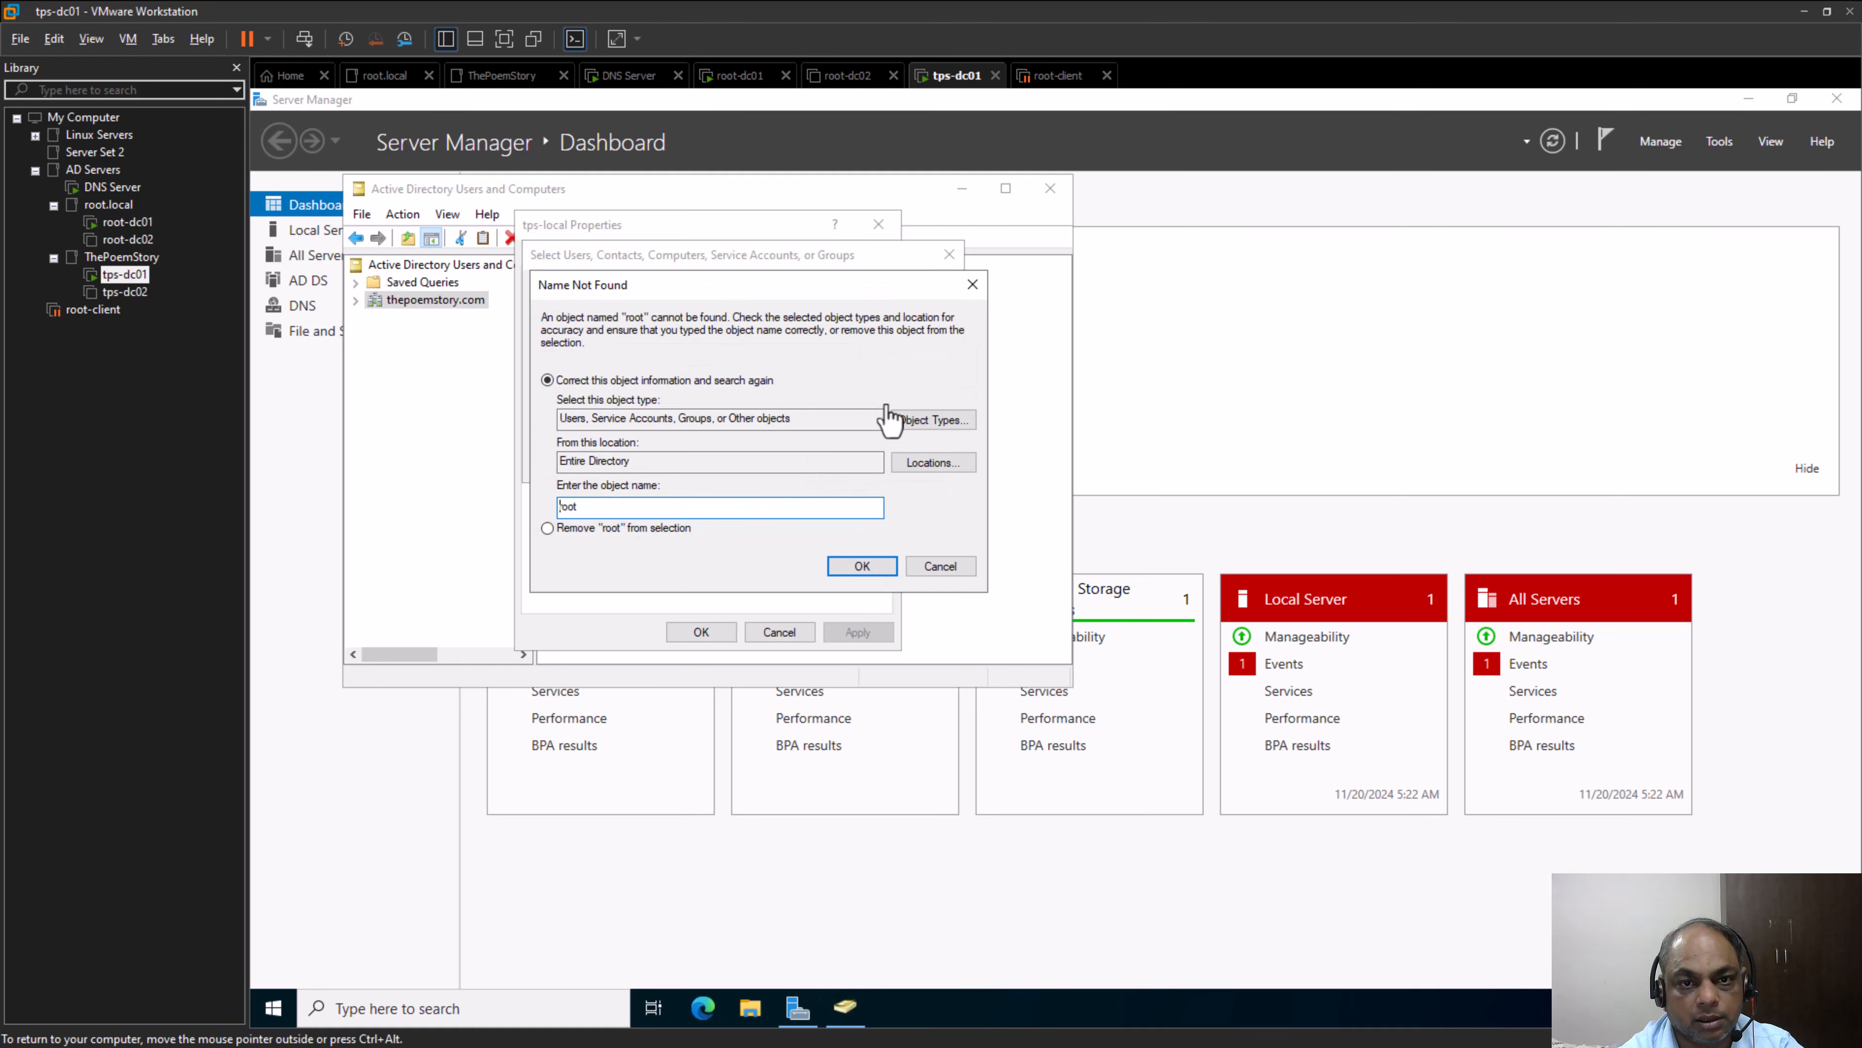
left_click(941, 570)
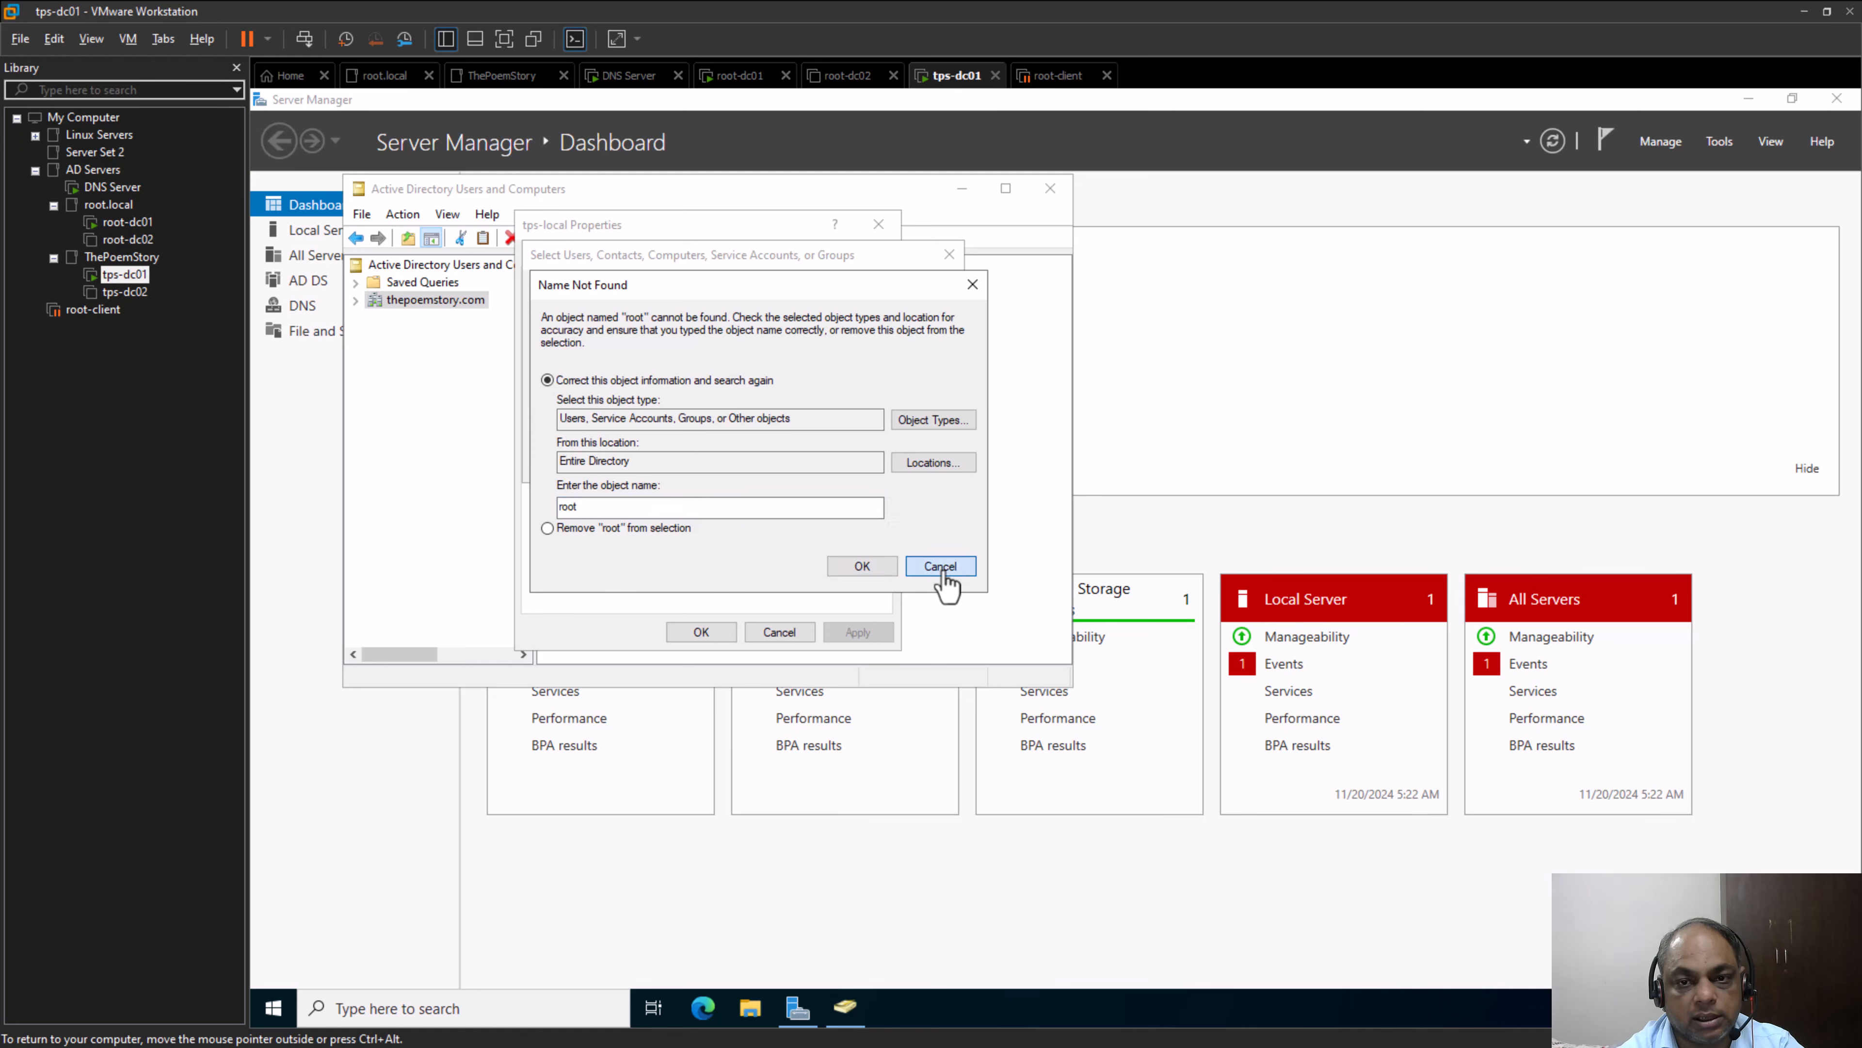
left_click(916, 462)
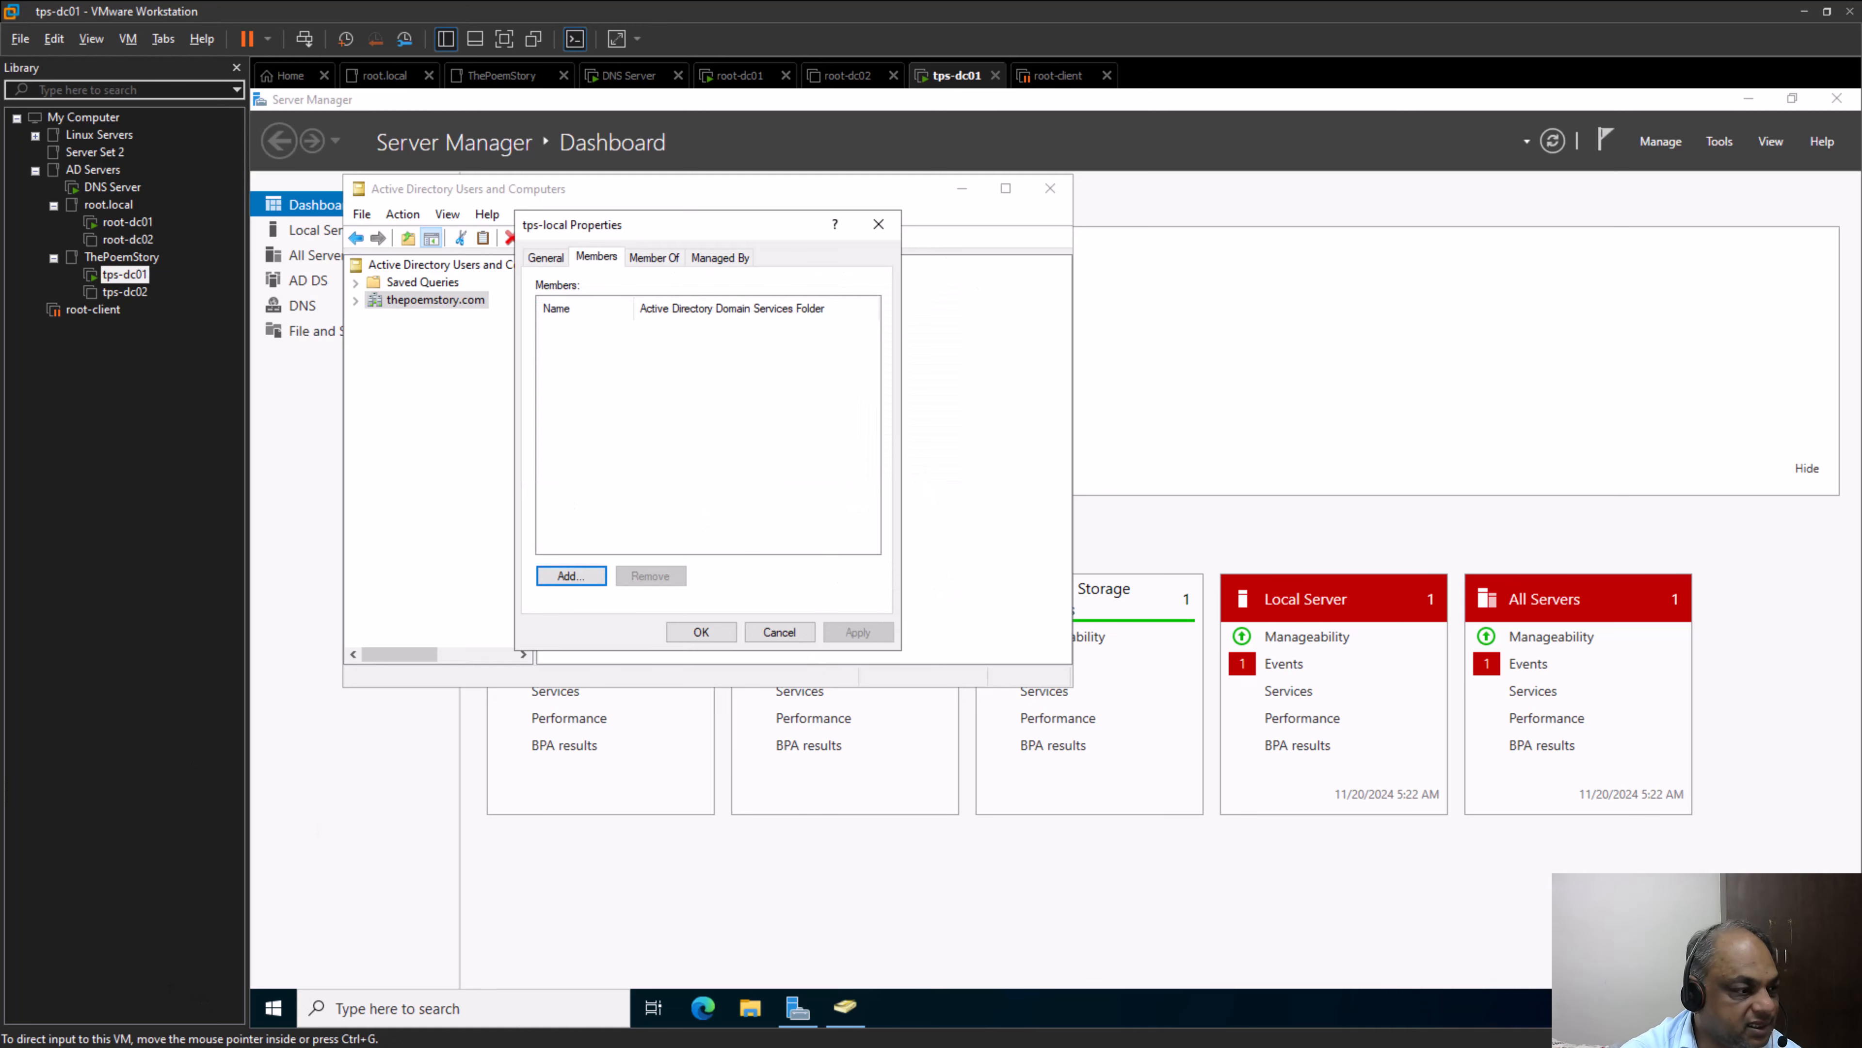
Switch to Microsoft Whiteboard and add the text "Forest Root" beside the Root.local heading
key("alt+Tab")
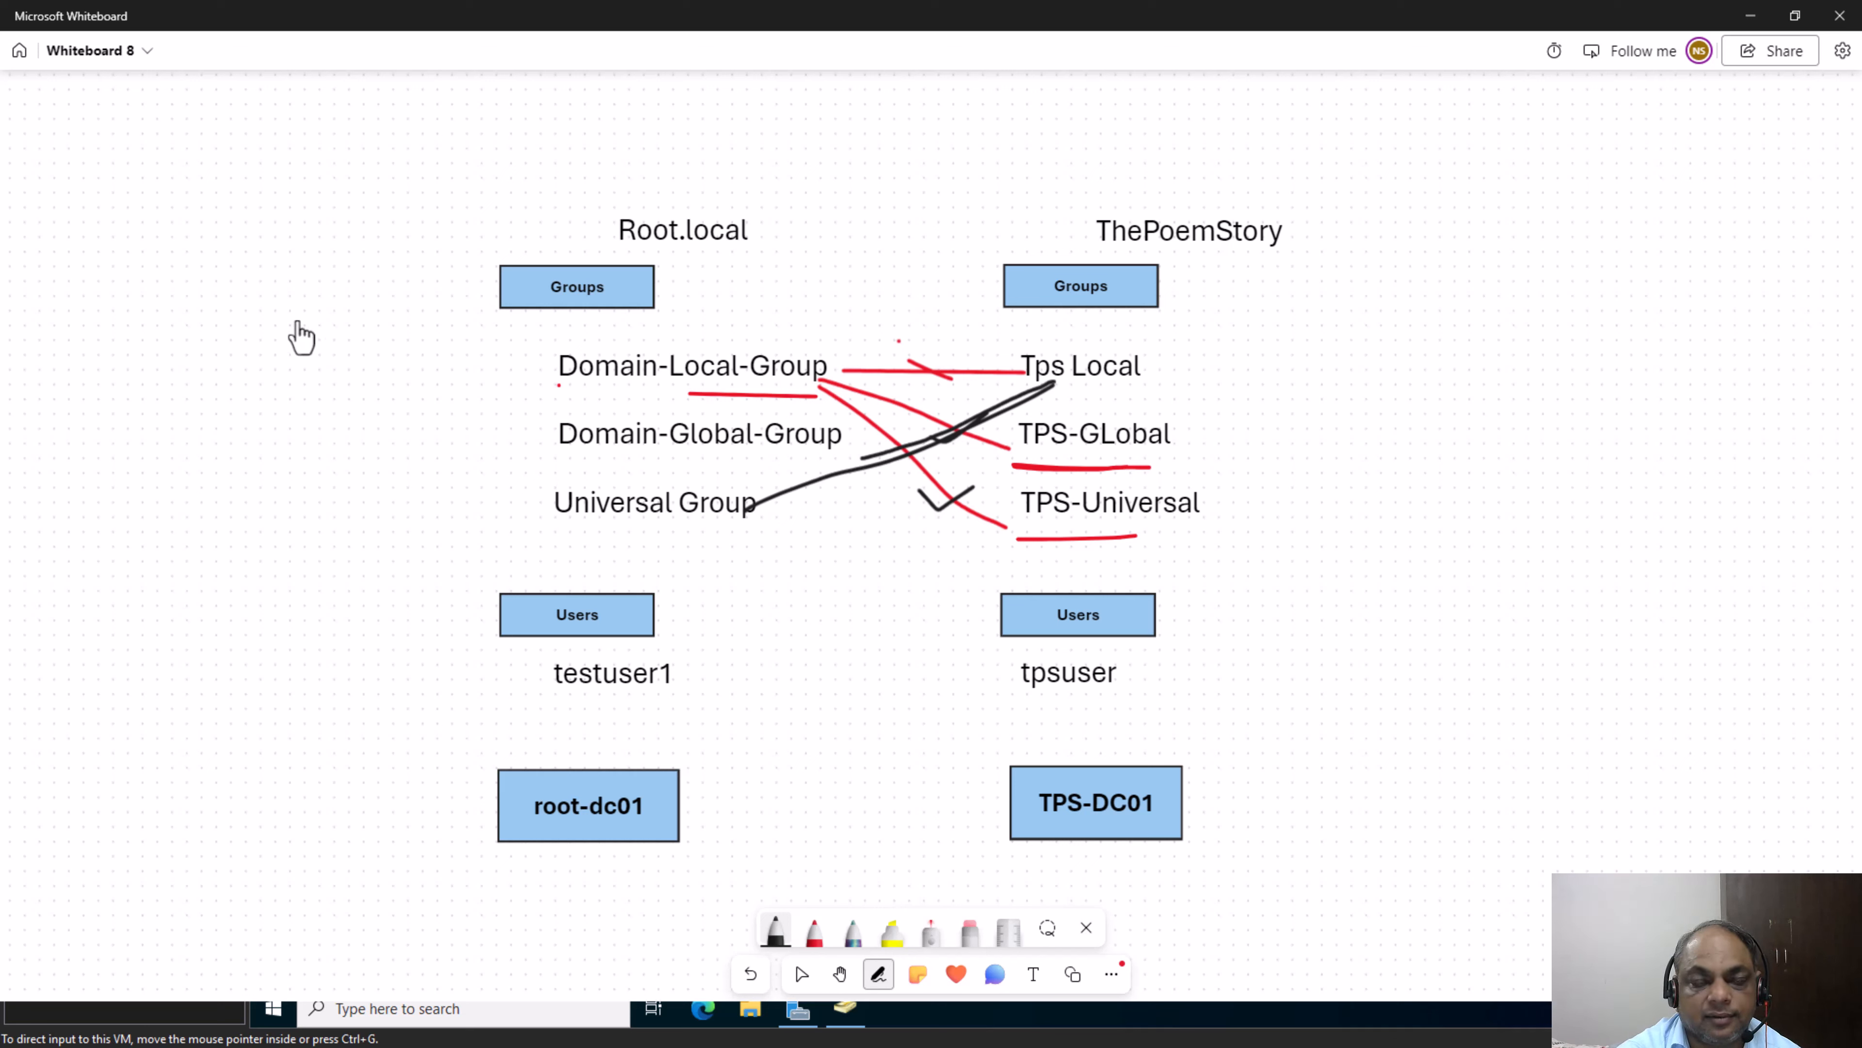
left_click(1034, 974)
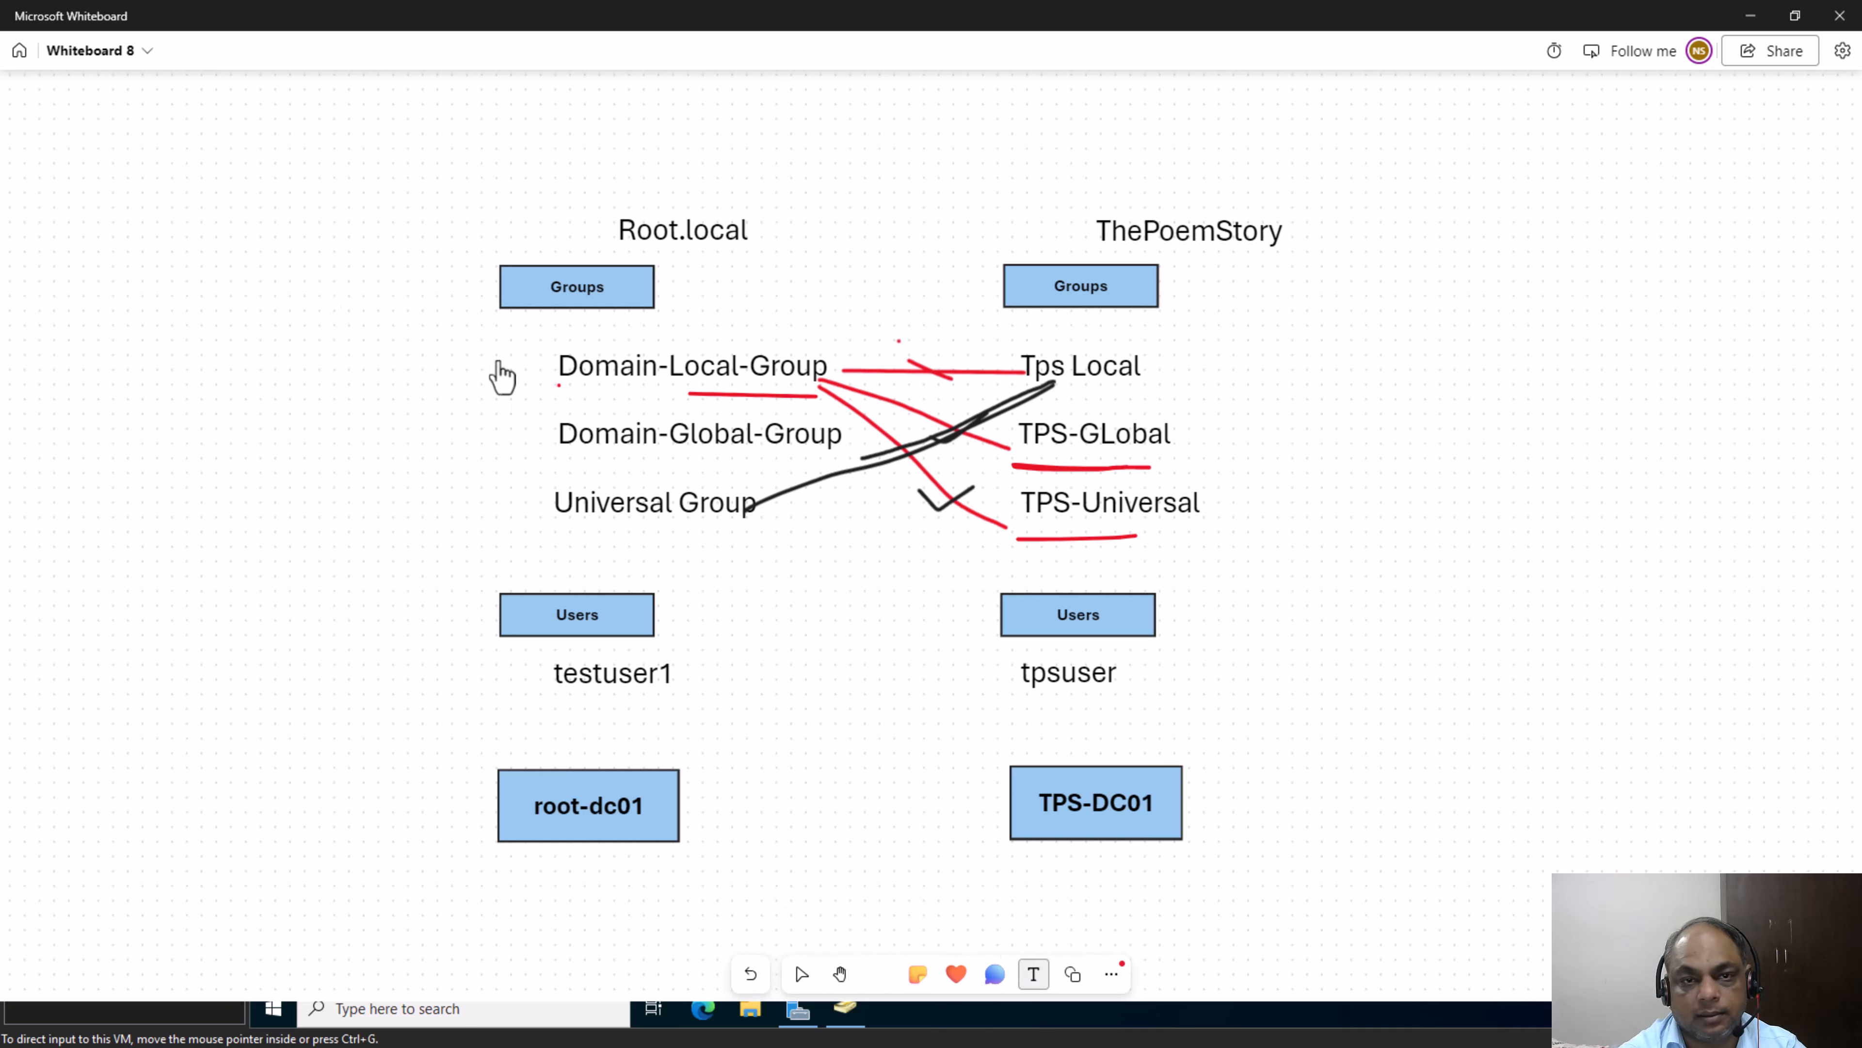
left_click(361, 249)
type("Fore")
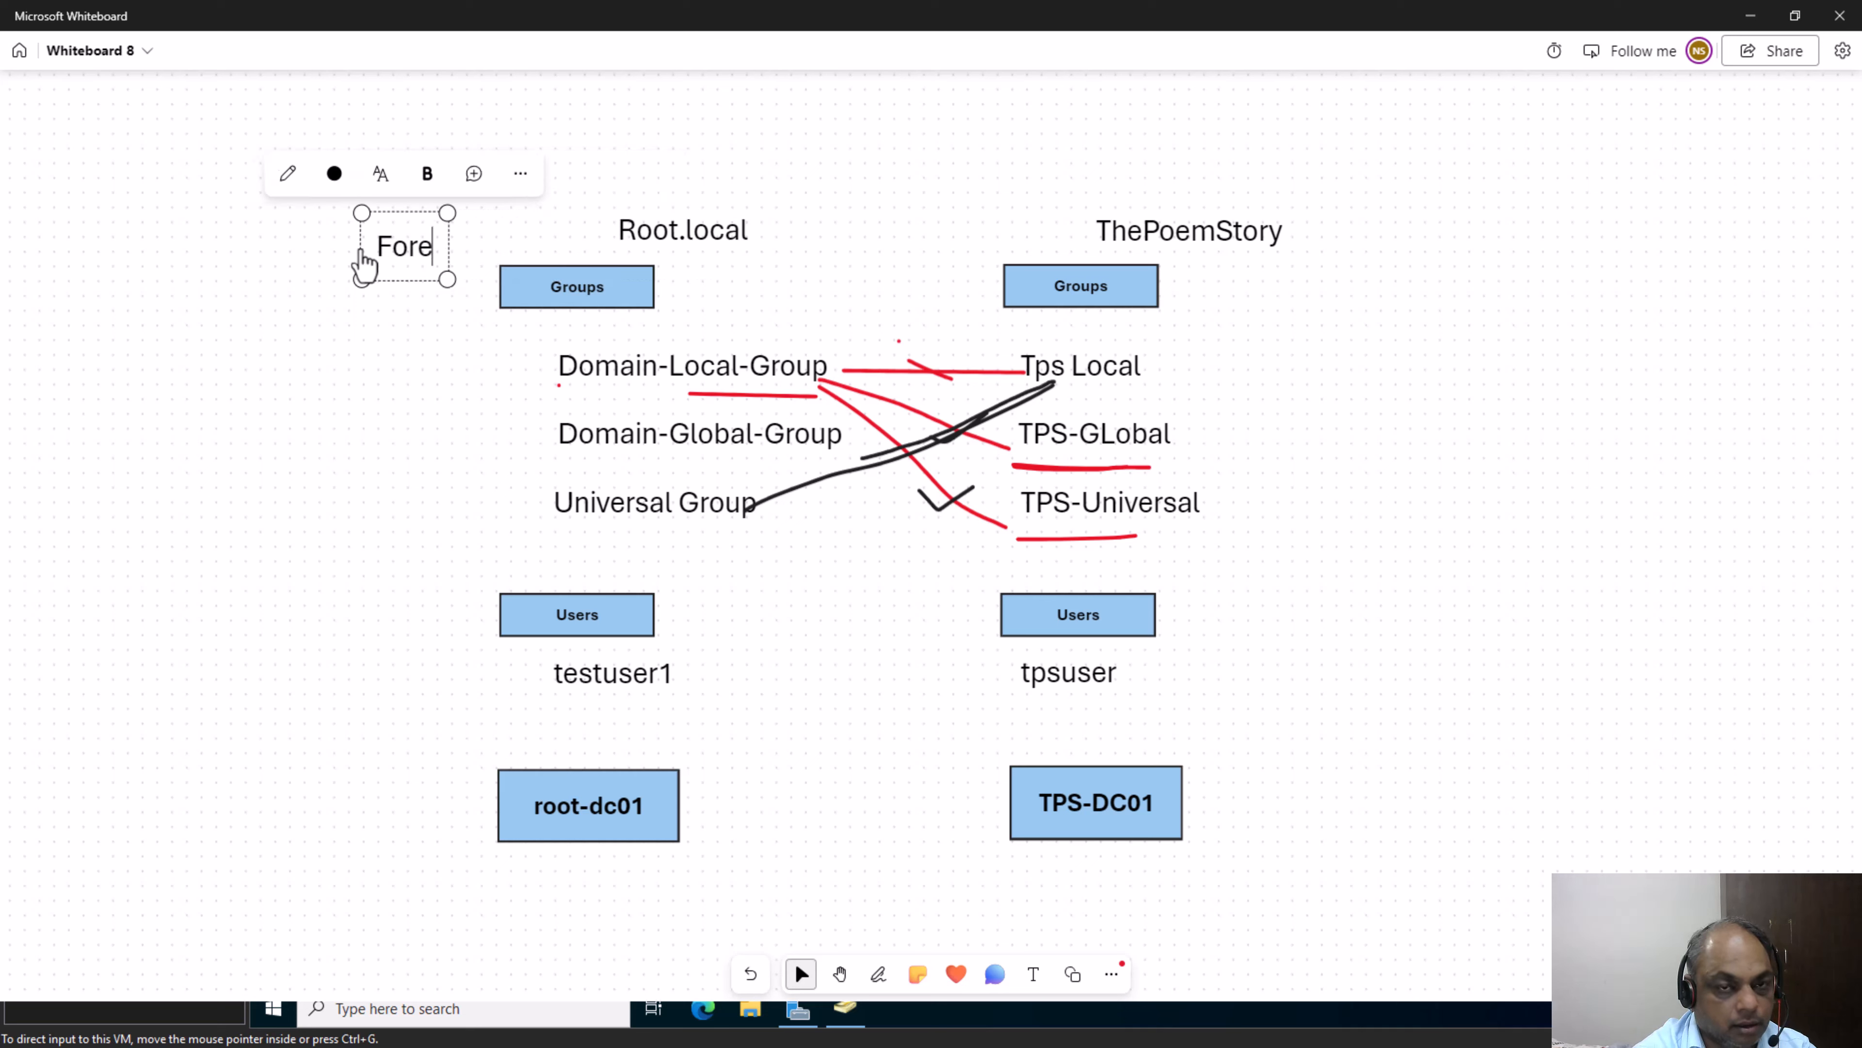
type("st Root")
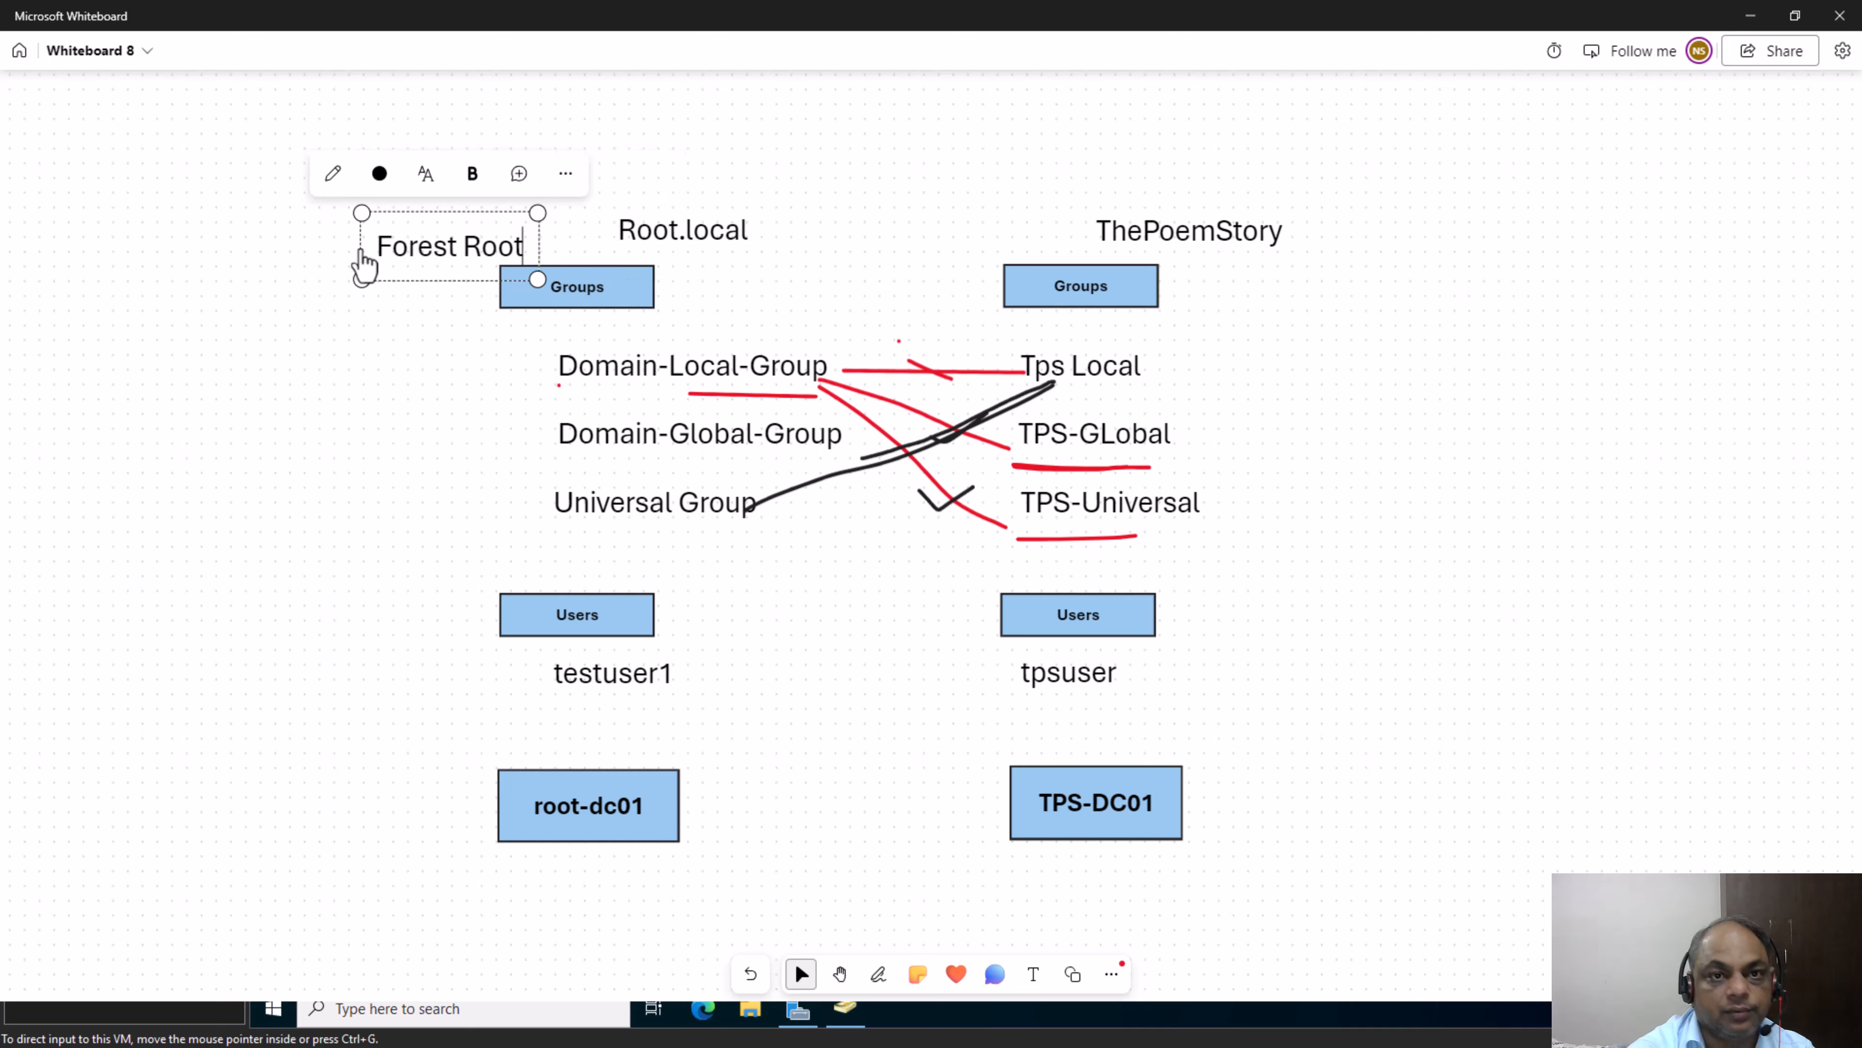
Point out the Domain-Local-Group label and the TPS-Universal label on the whiteboard diagram by selecting each, leaving nothing selected
left_click(595, 389)
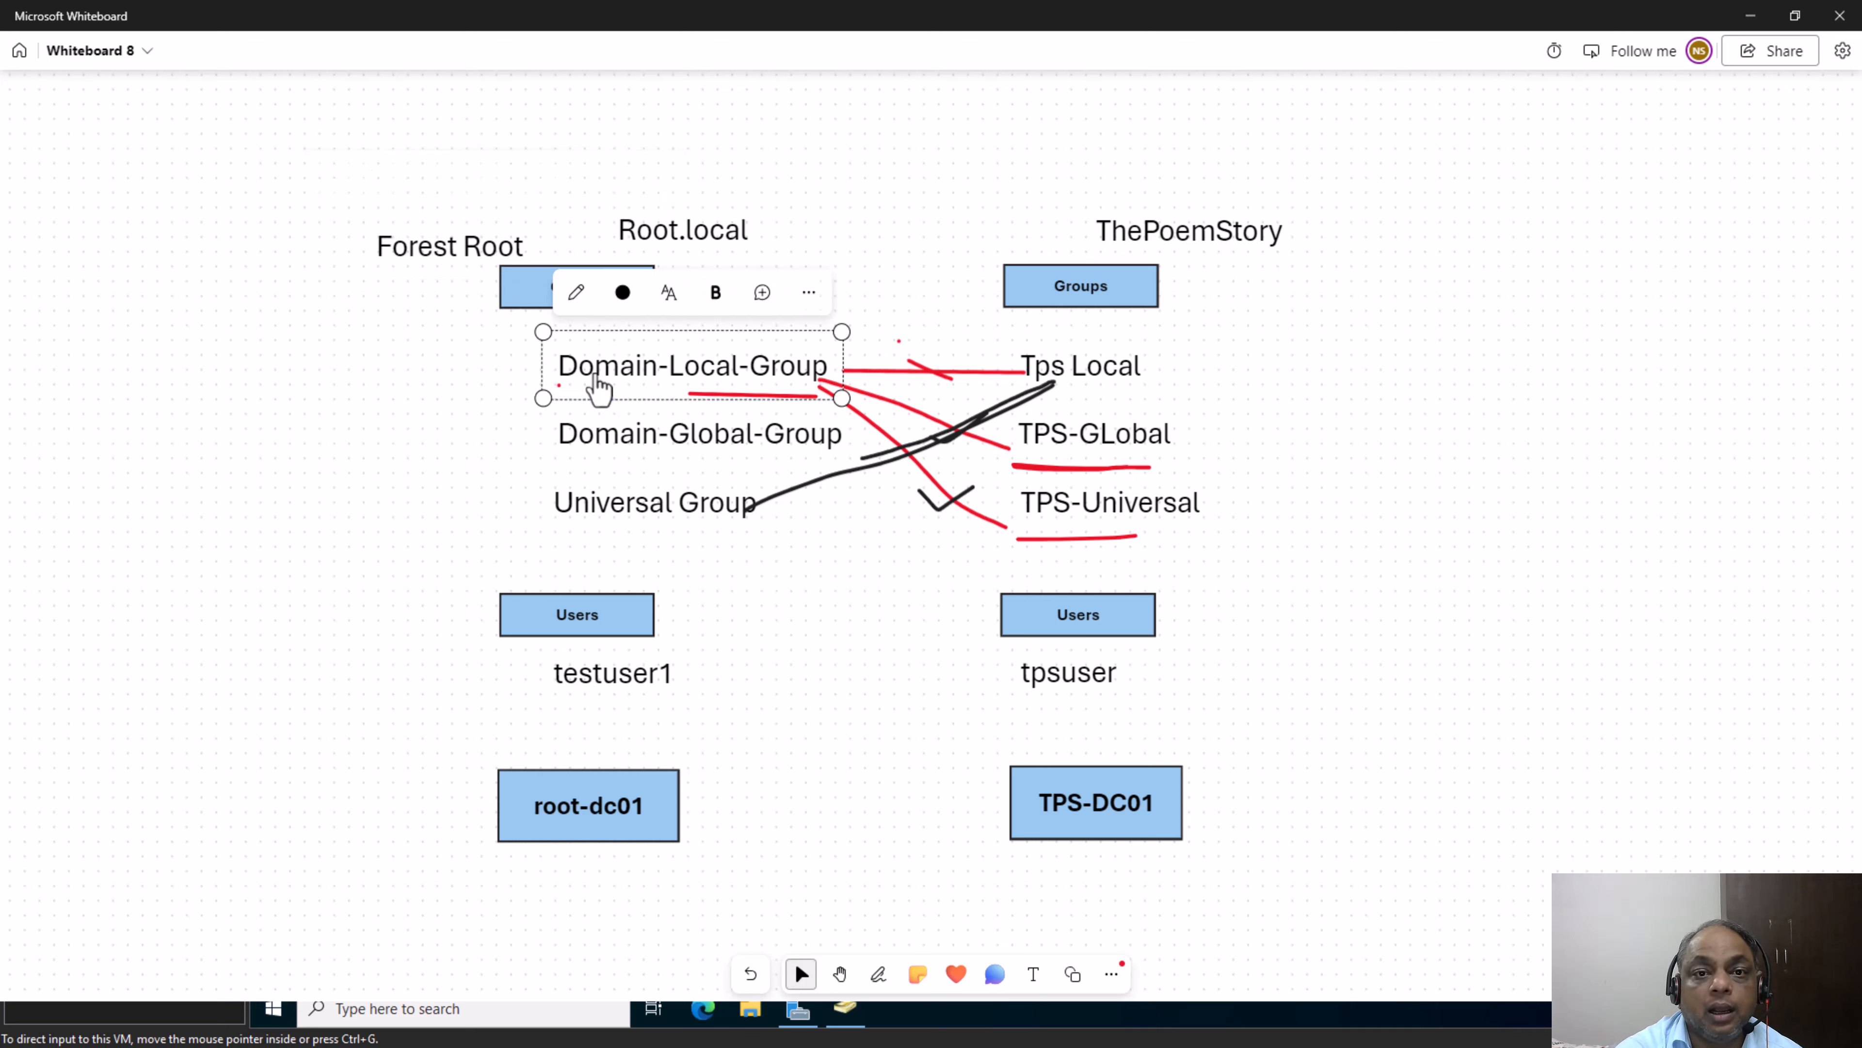
double_click(598, 390)
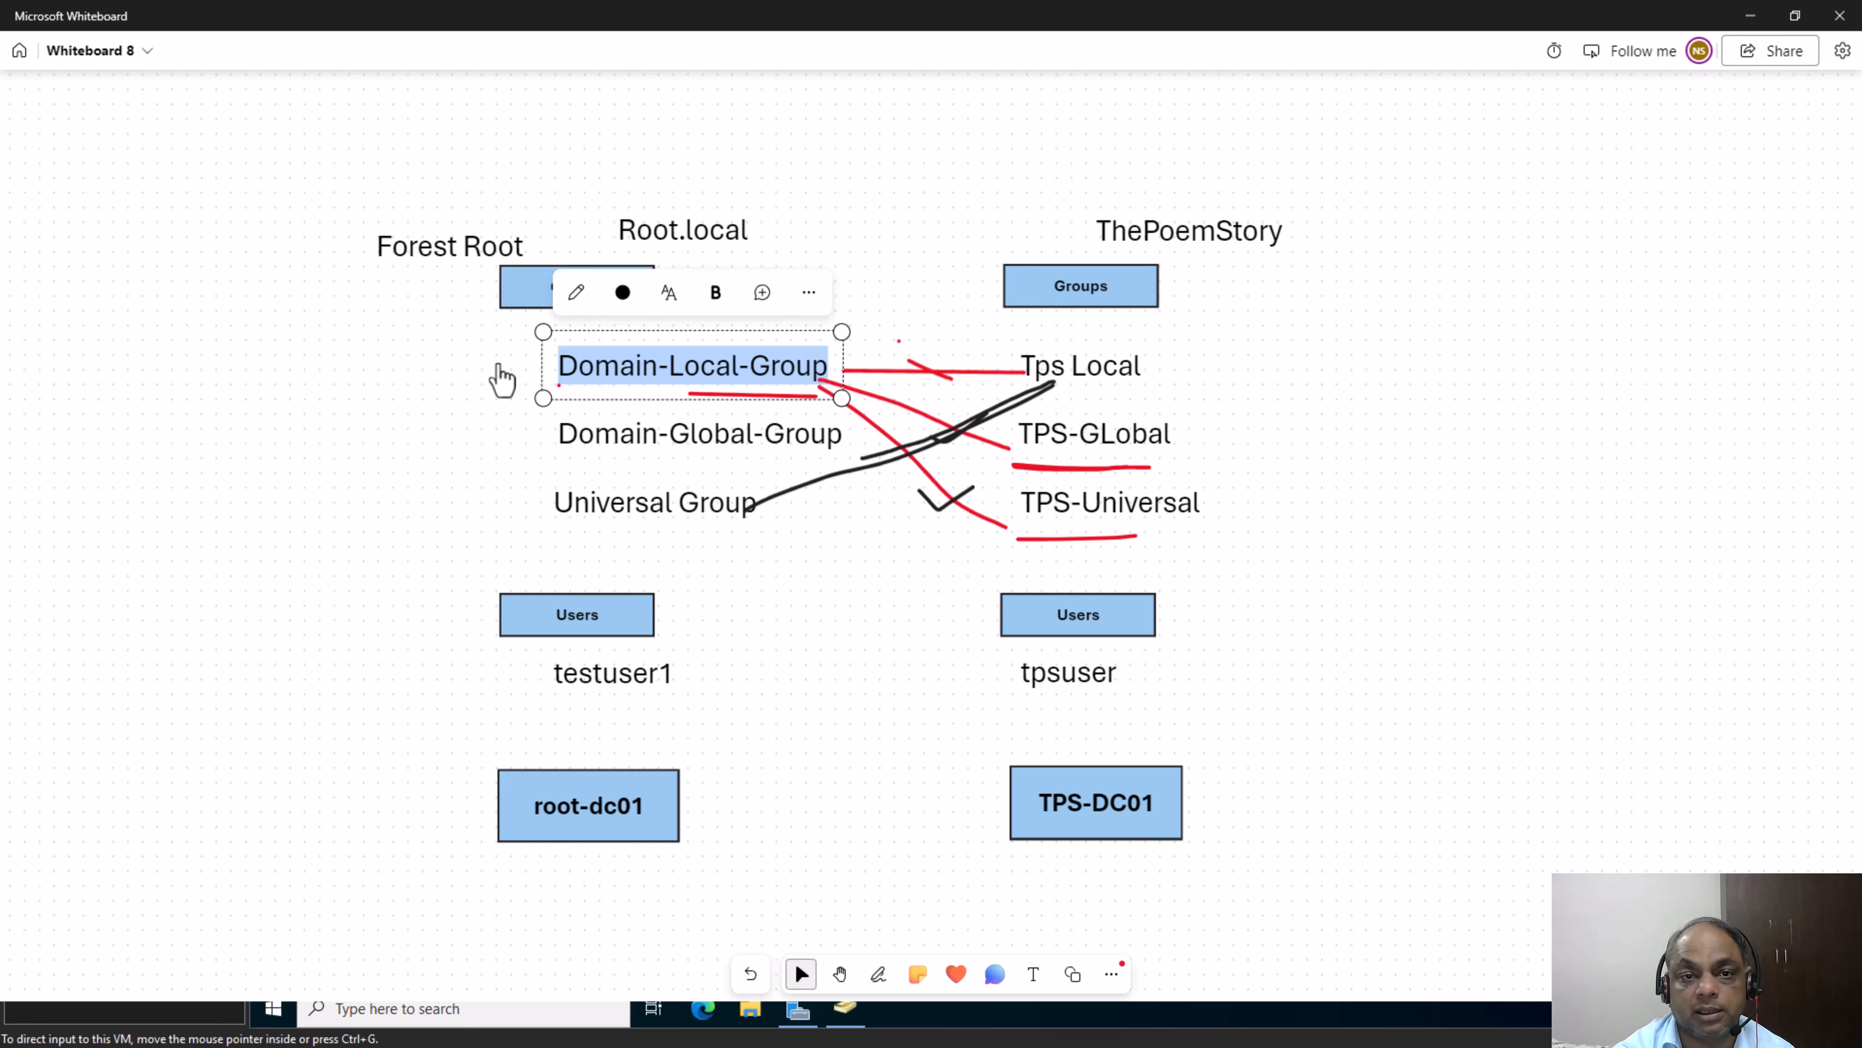
left_click(506, 377)
double_click(637, 385)
left_click(637, 387)
left_click(1469, 475)
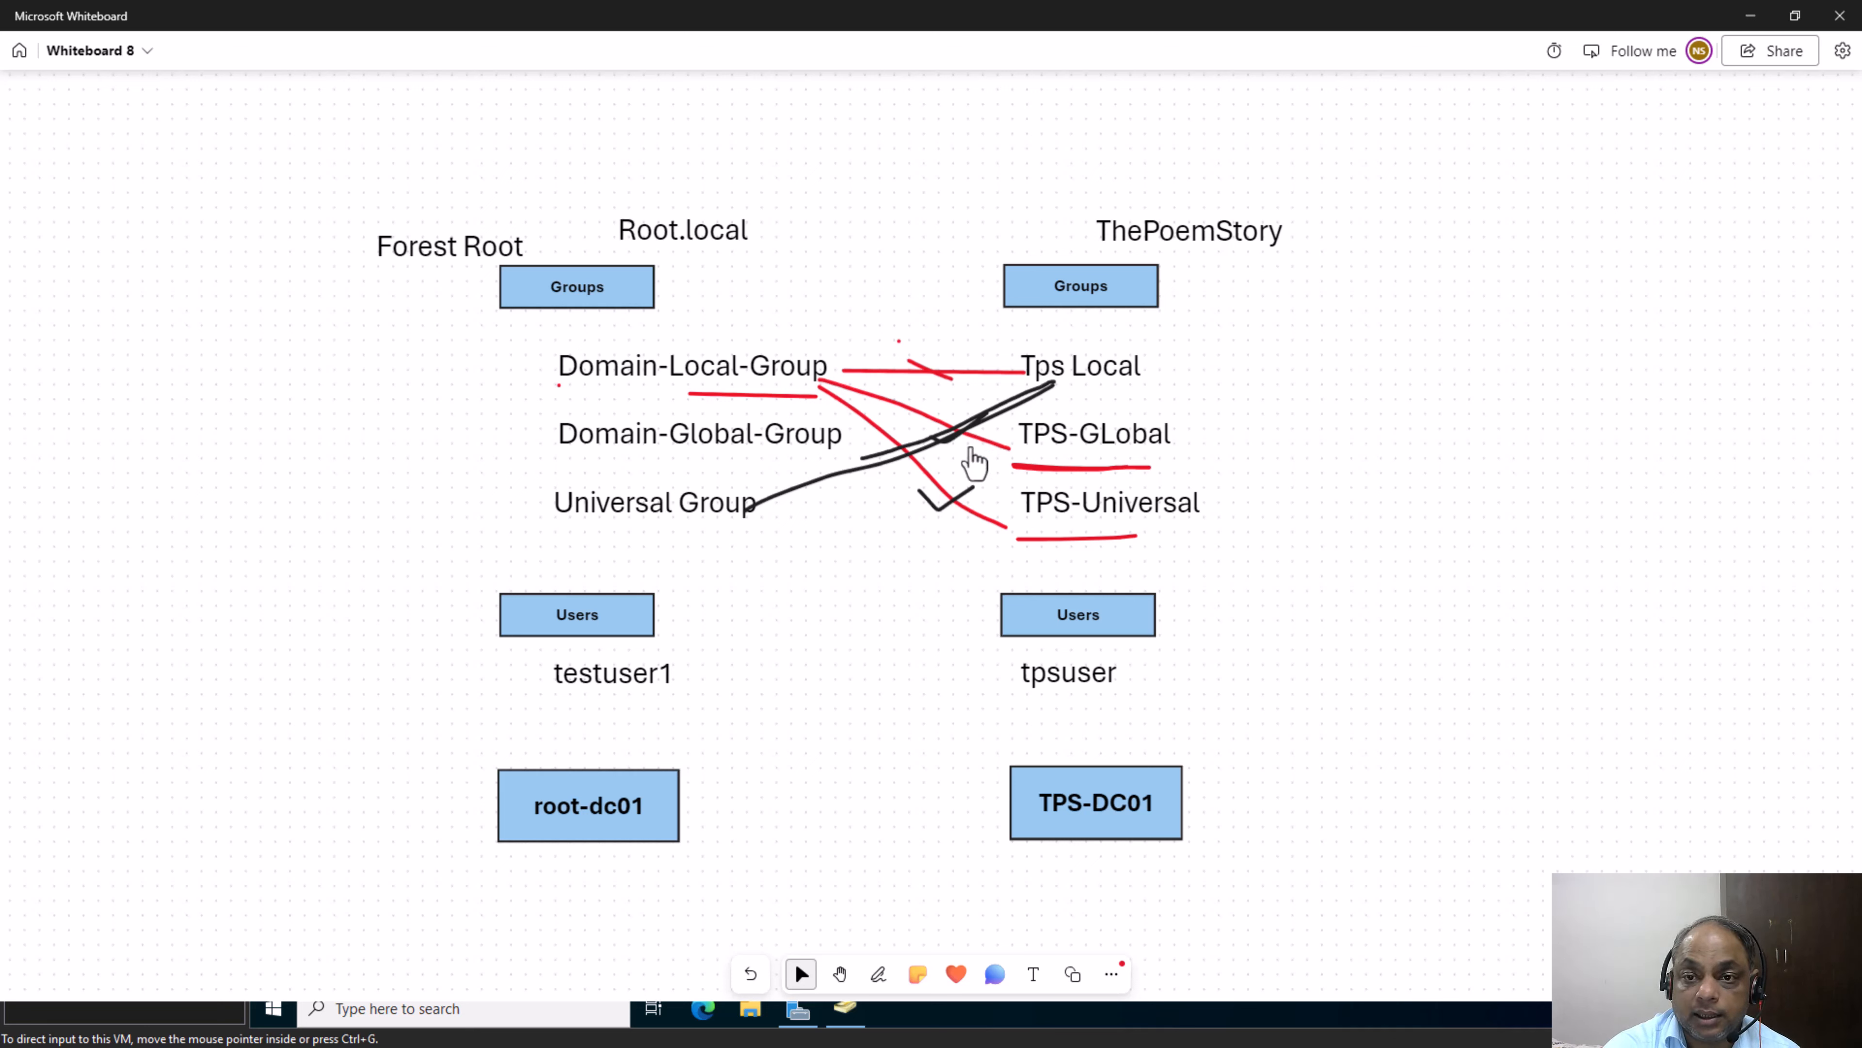
left_click(1074, 517)
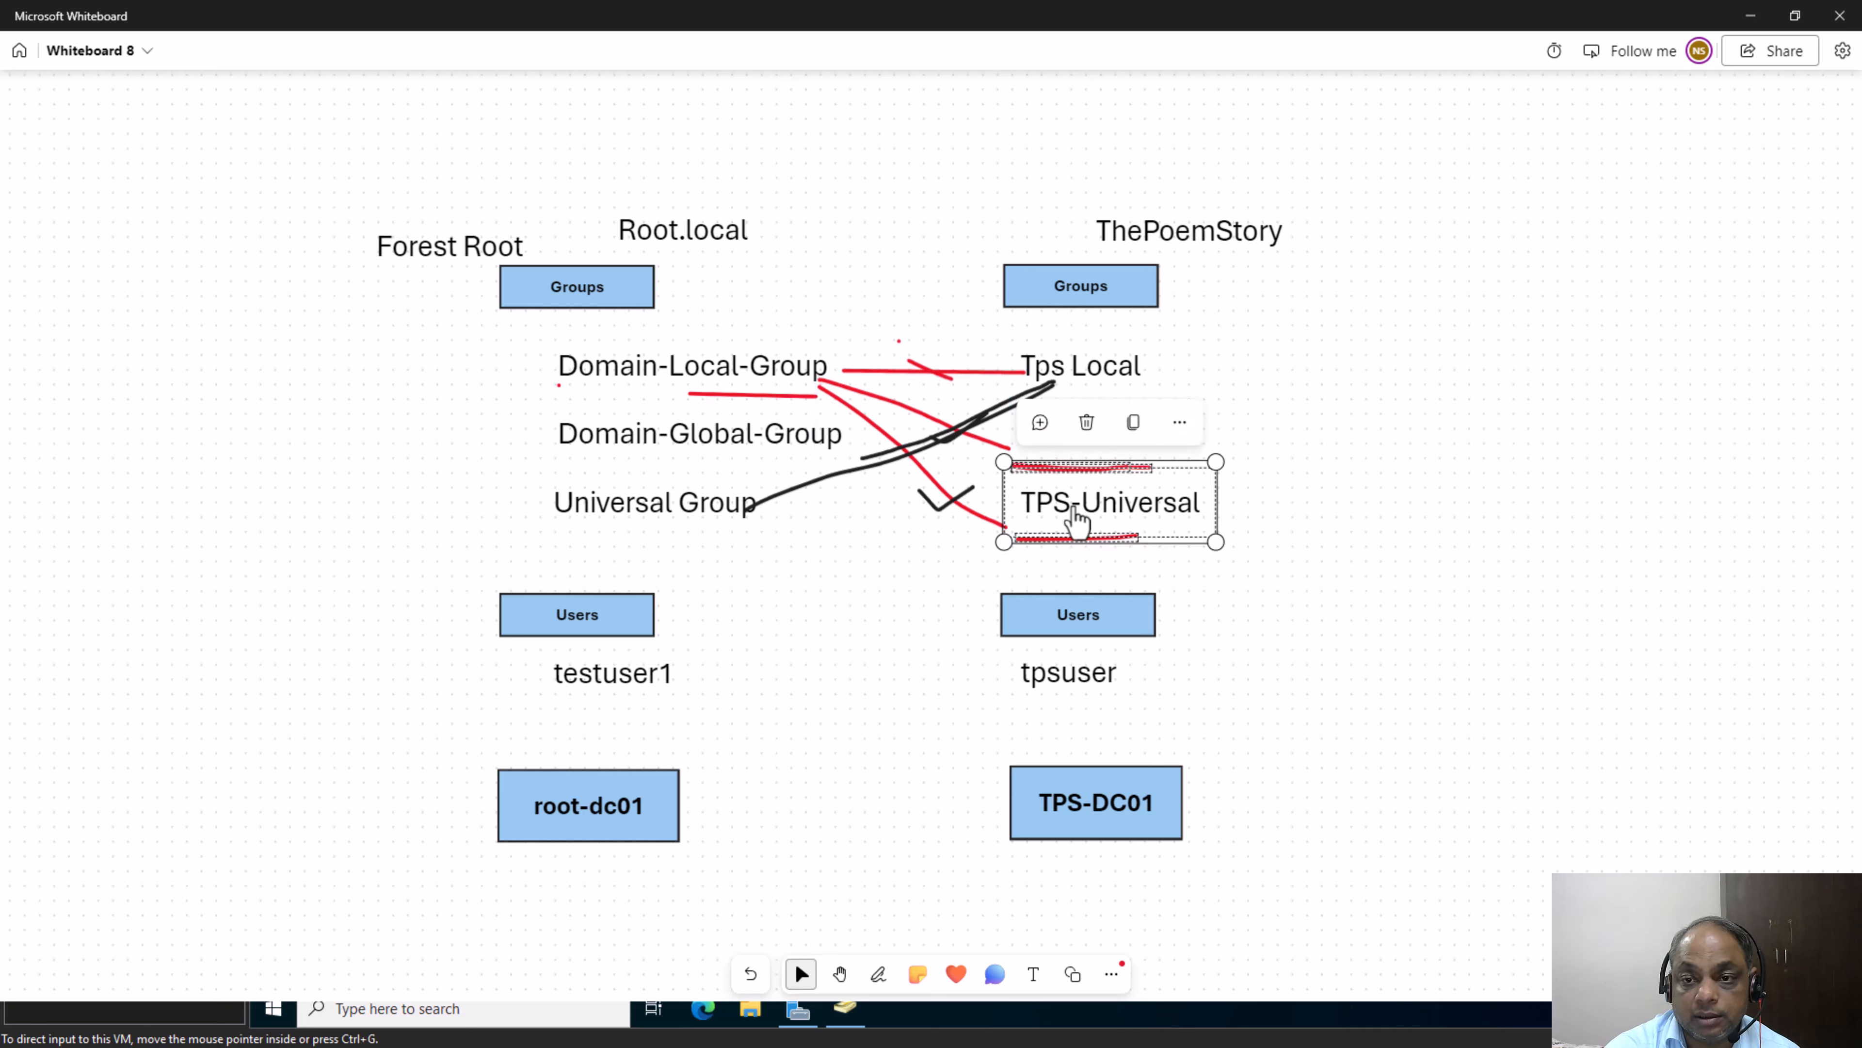
left_click(1078, 514)
left_click(1436, 488)
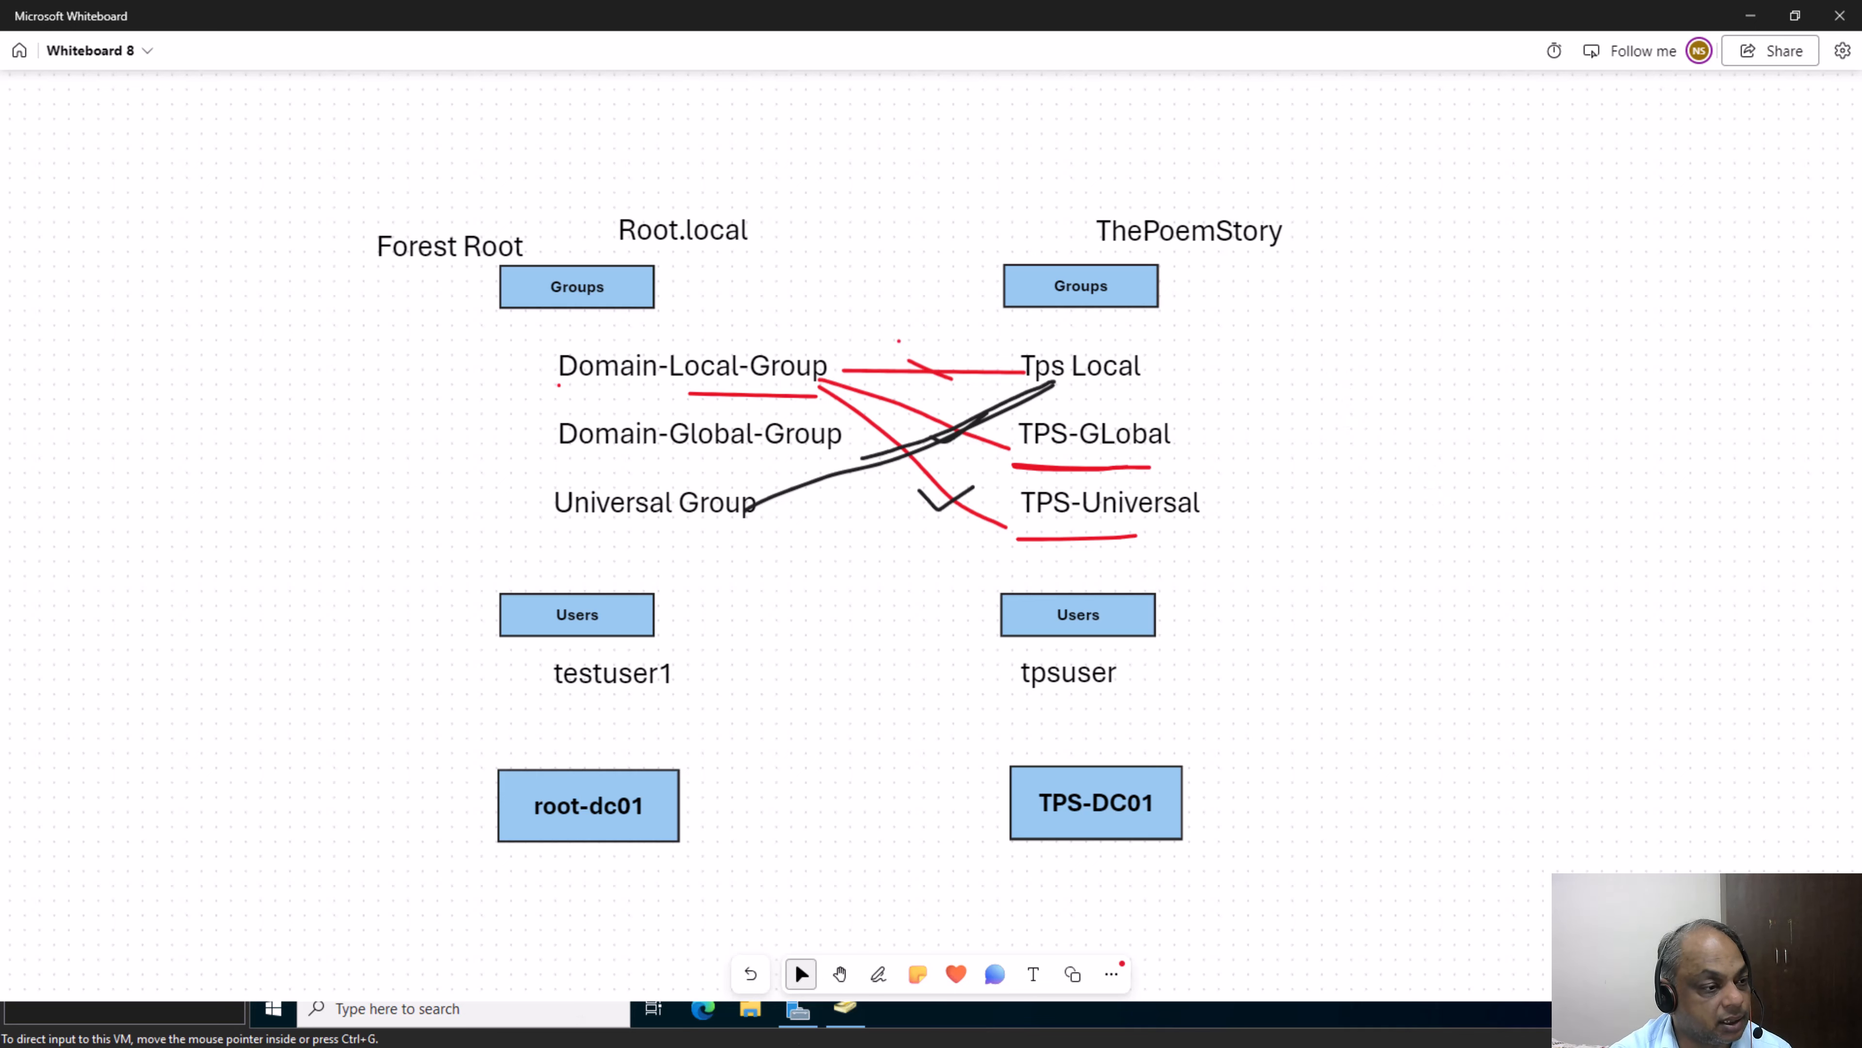
Switch to the tps-dc01 machine in VMware Workstation, retry adding "root" as a tps-local member, and close the group's properties without saving
key("alt+Tab")
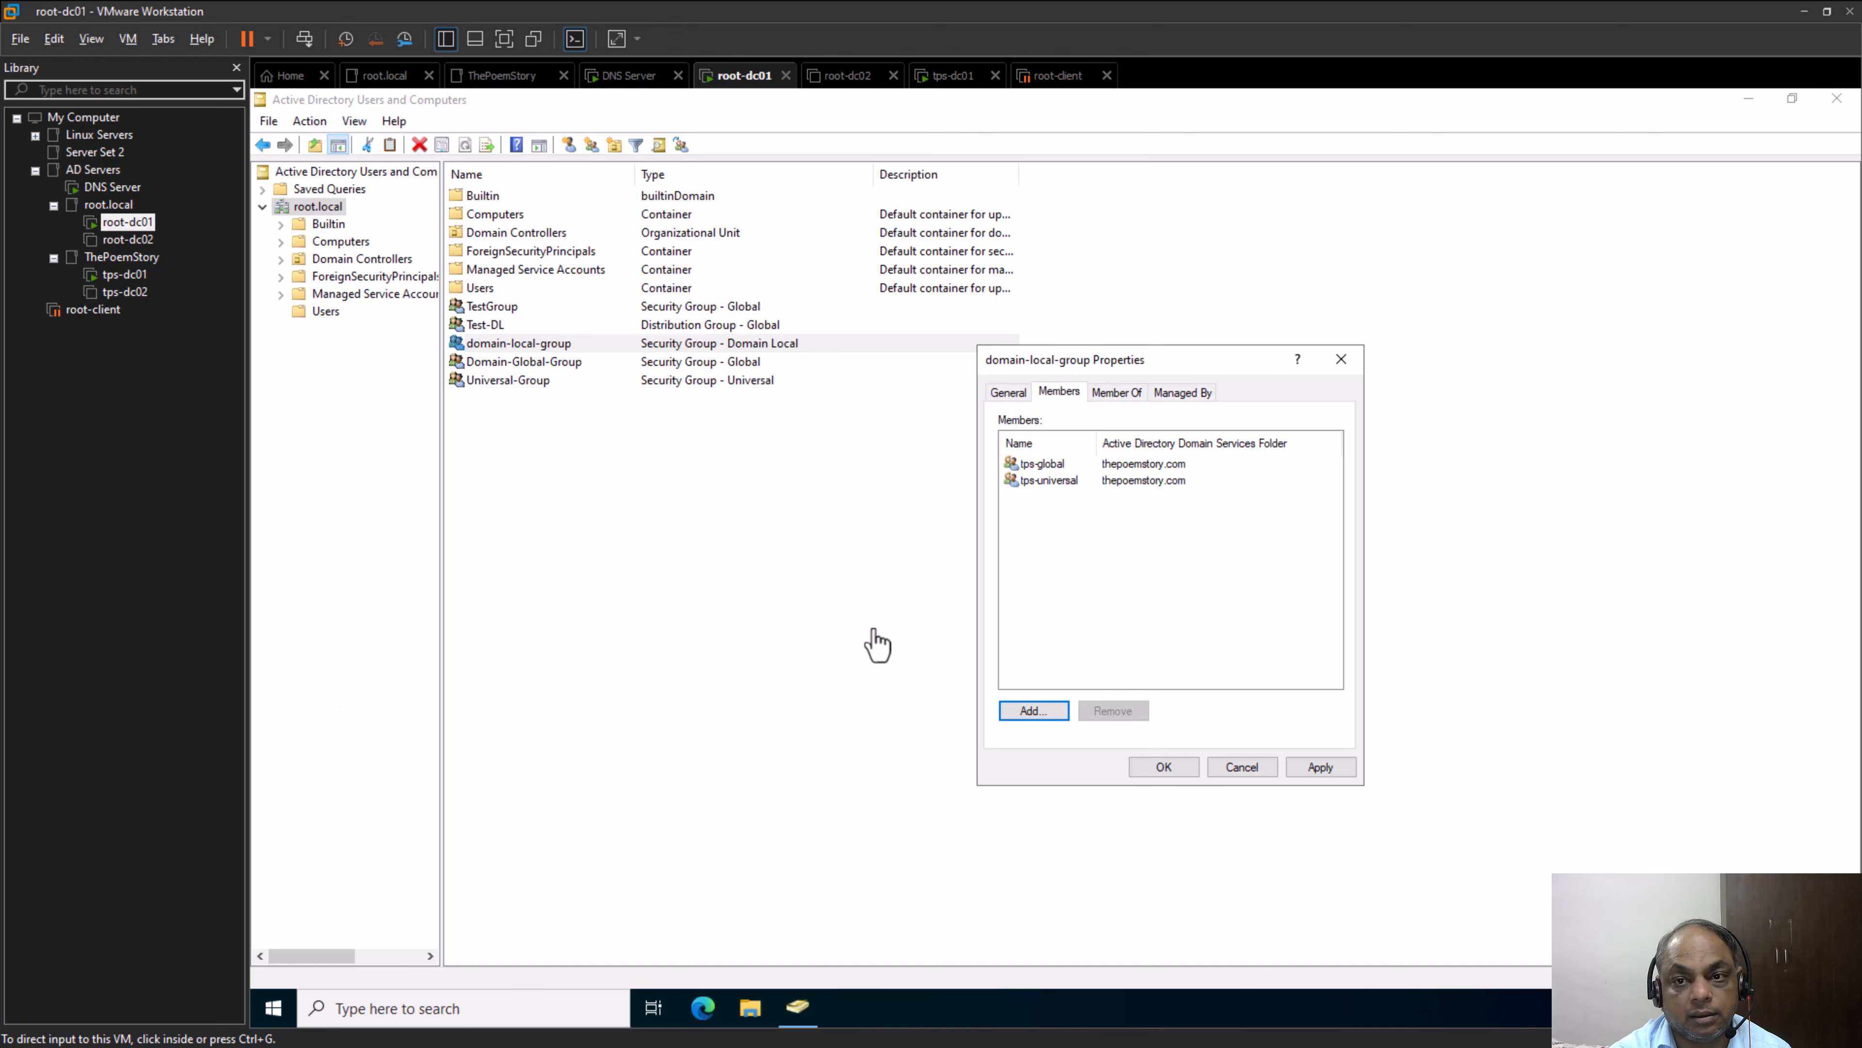
left_click(125, 274)
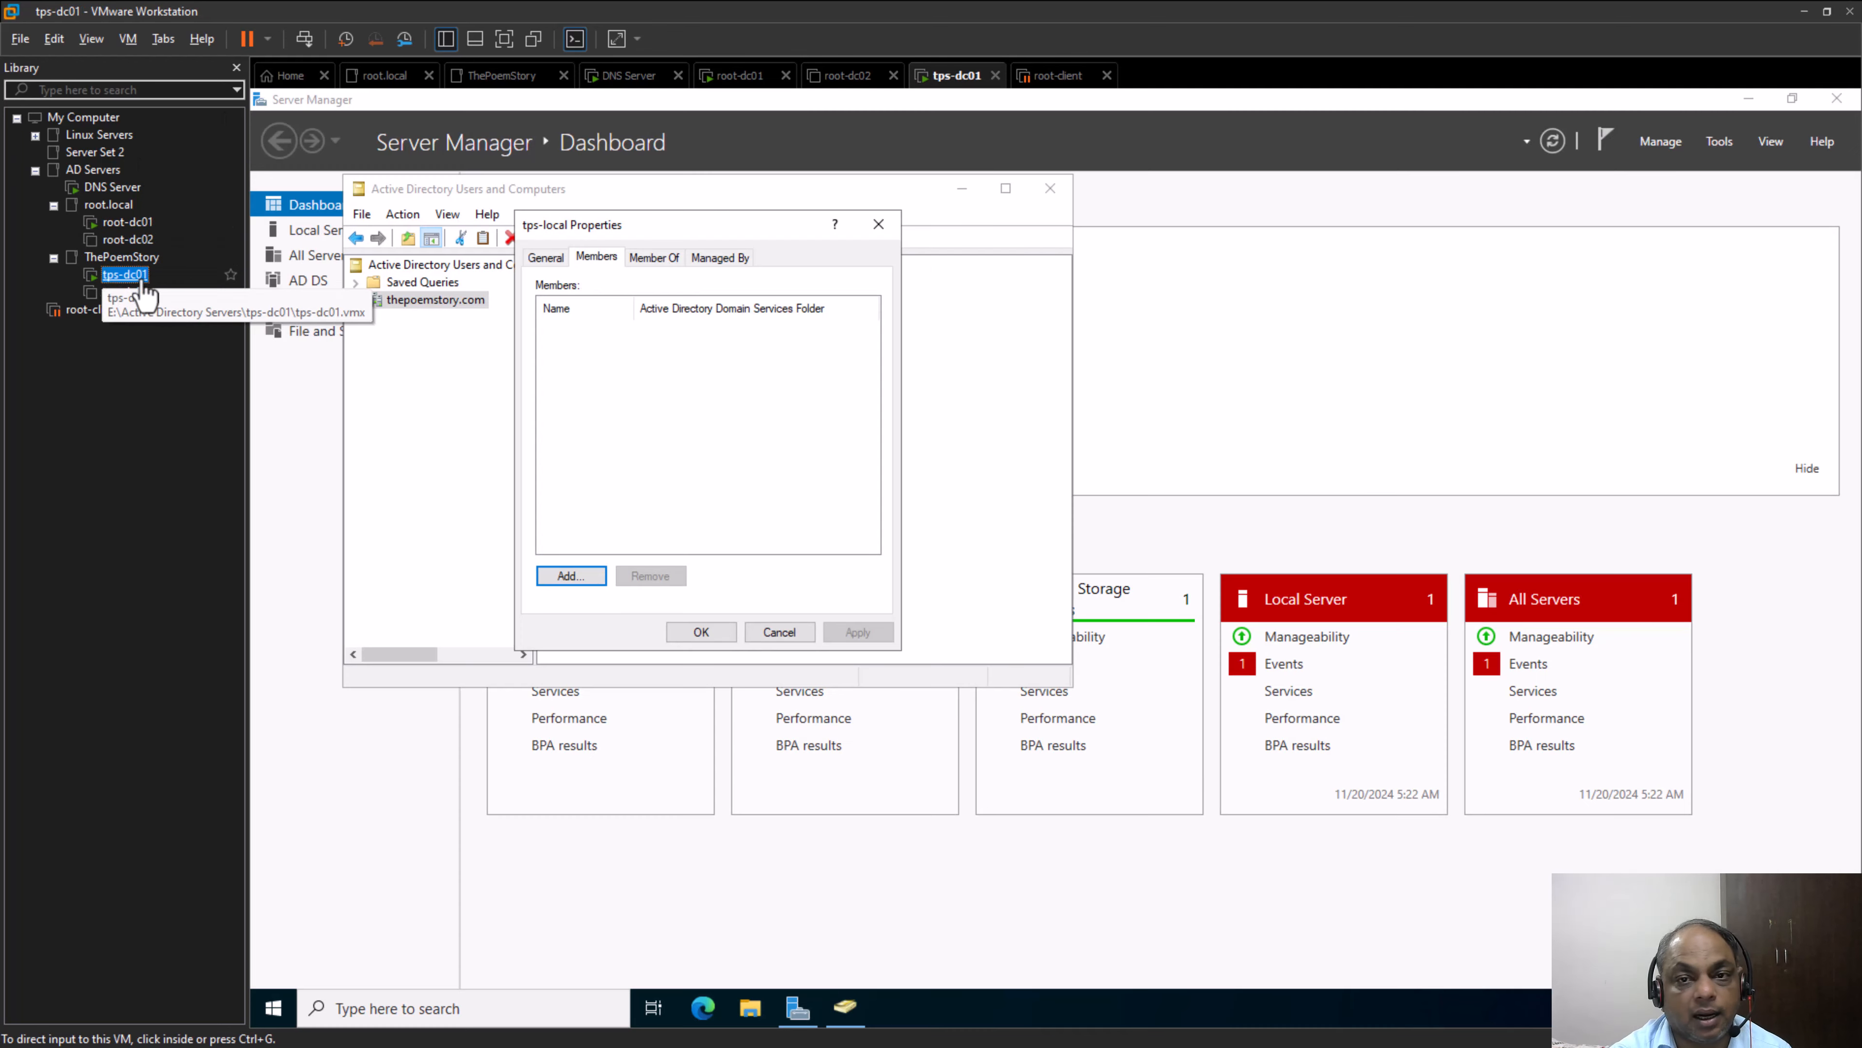
left_click(573, 579)
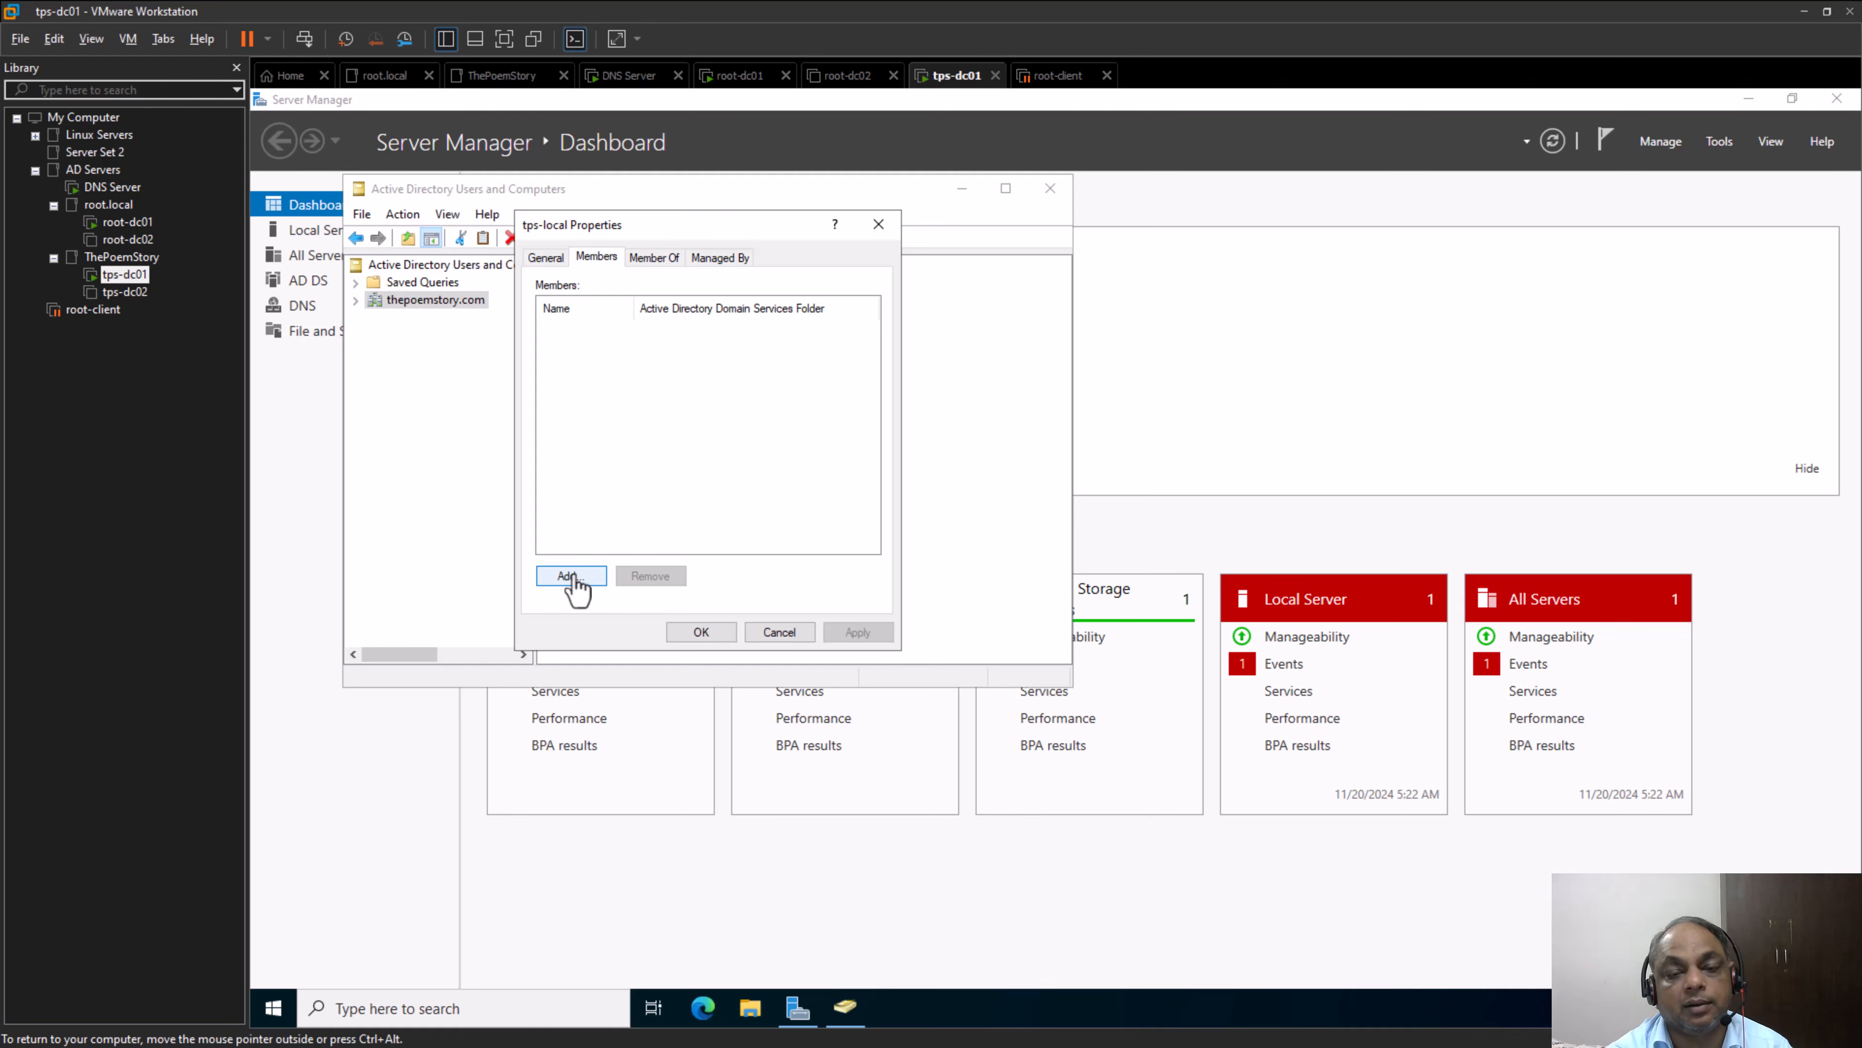
left_click(573, 577)
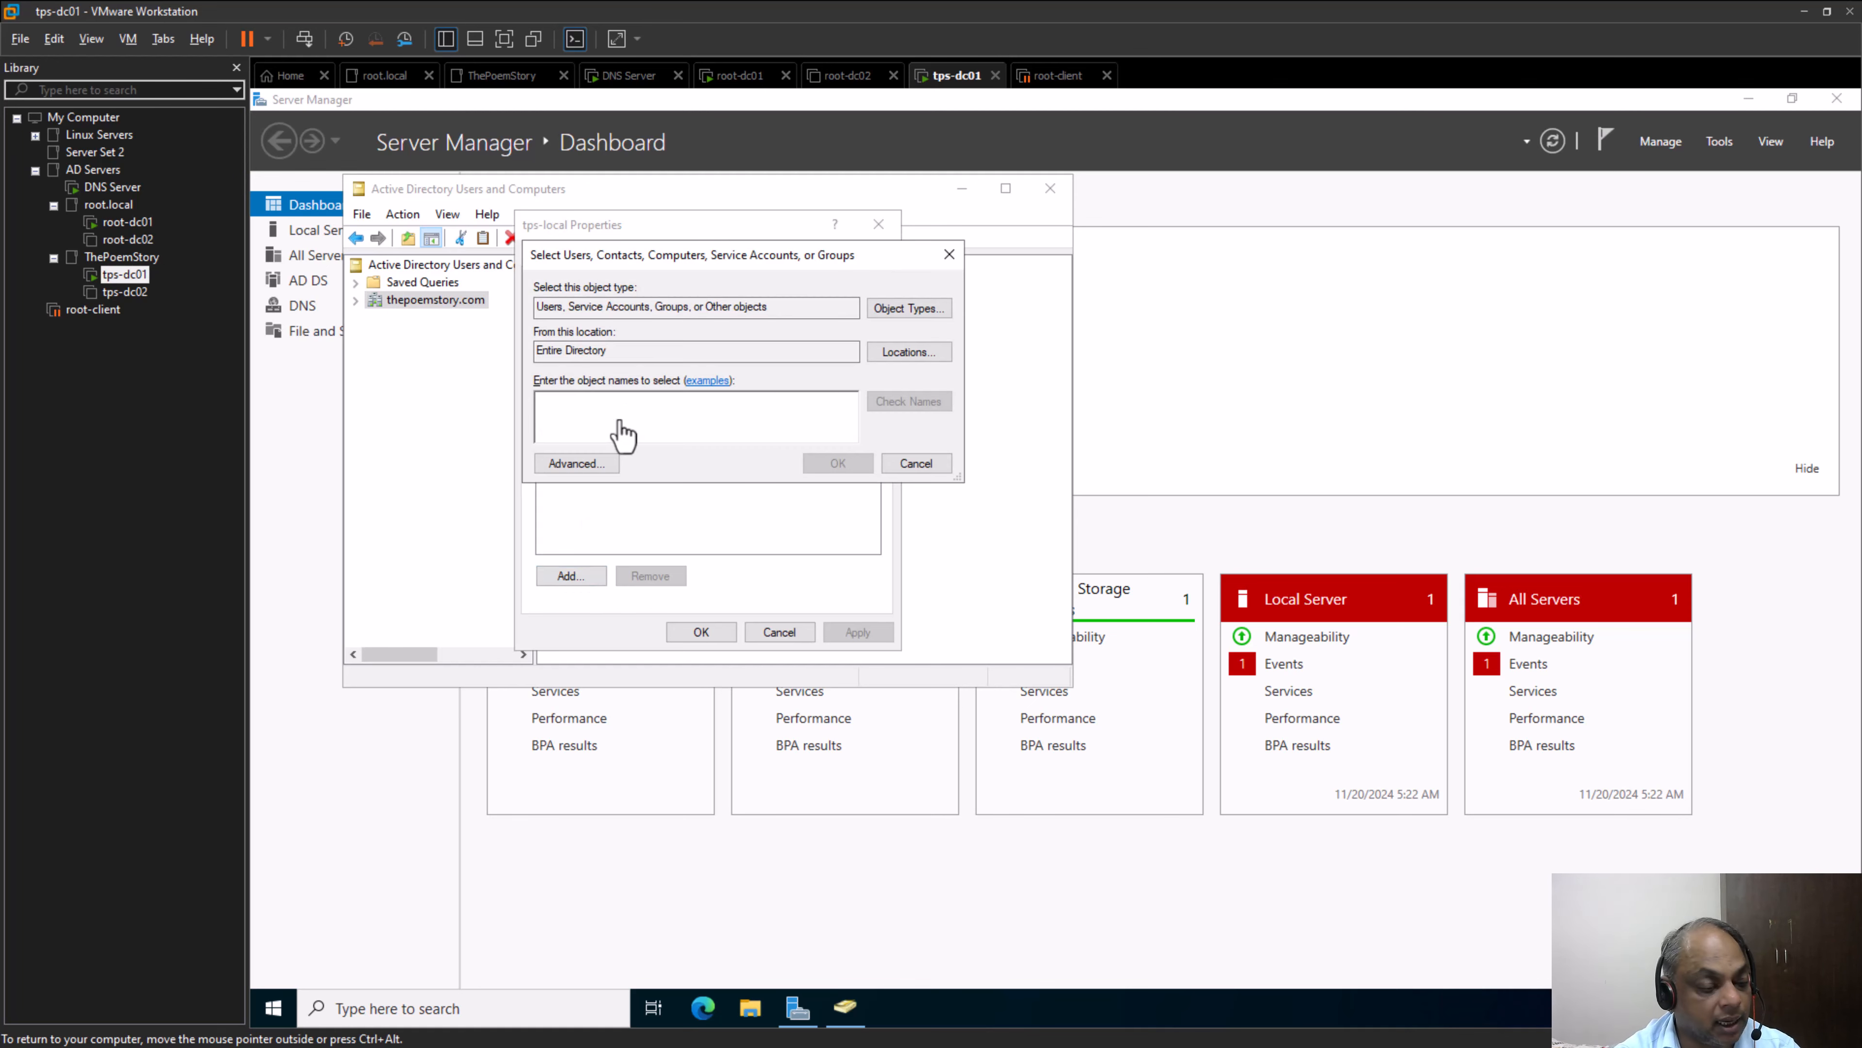
type("root")
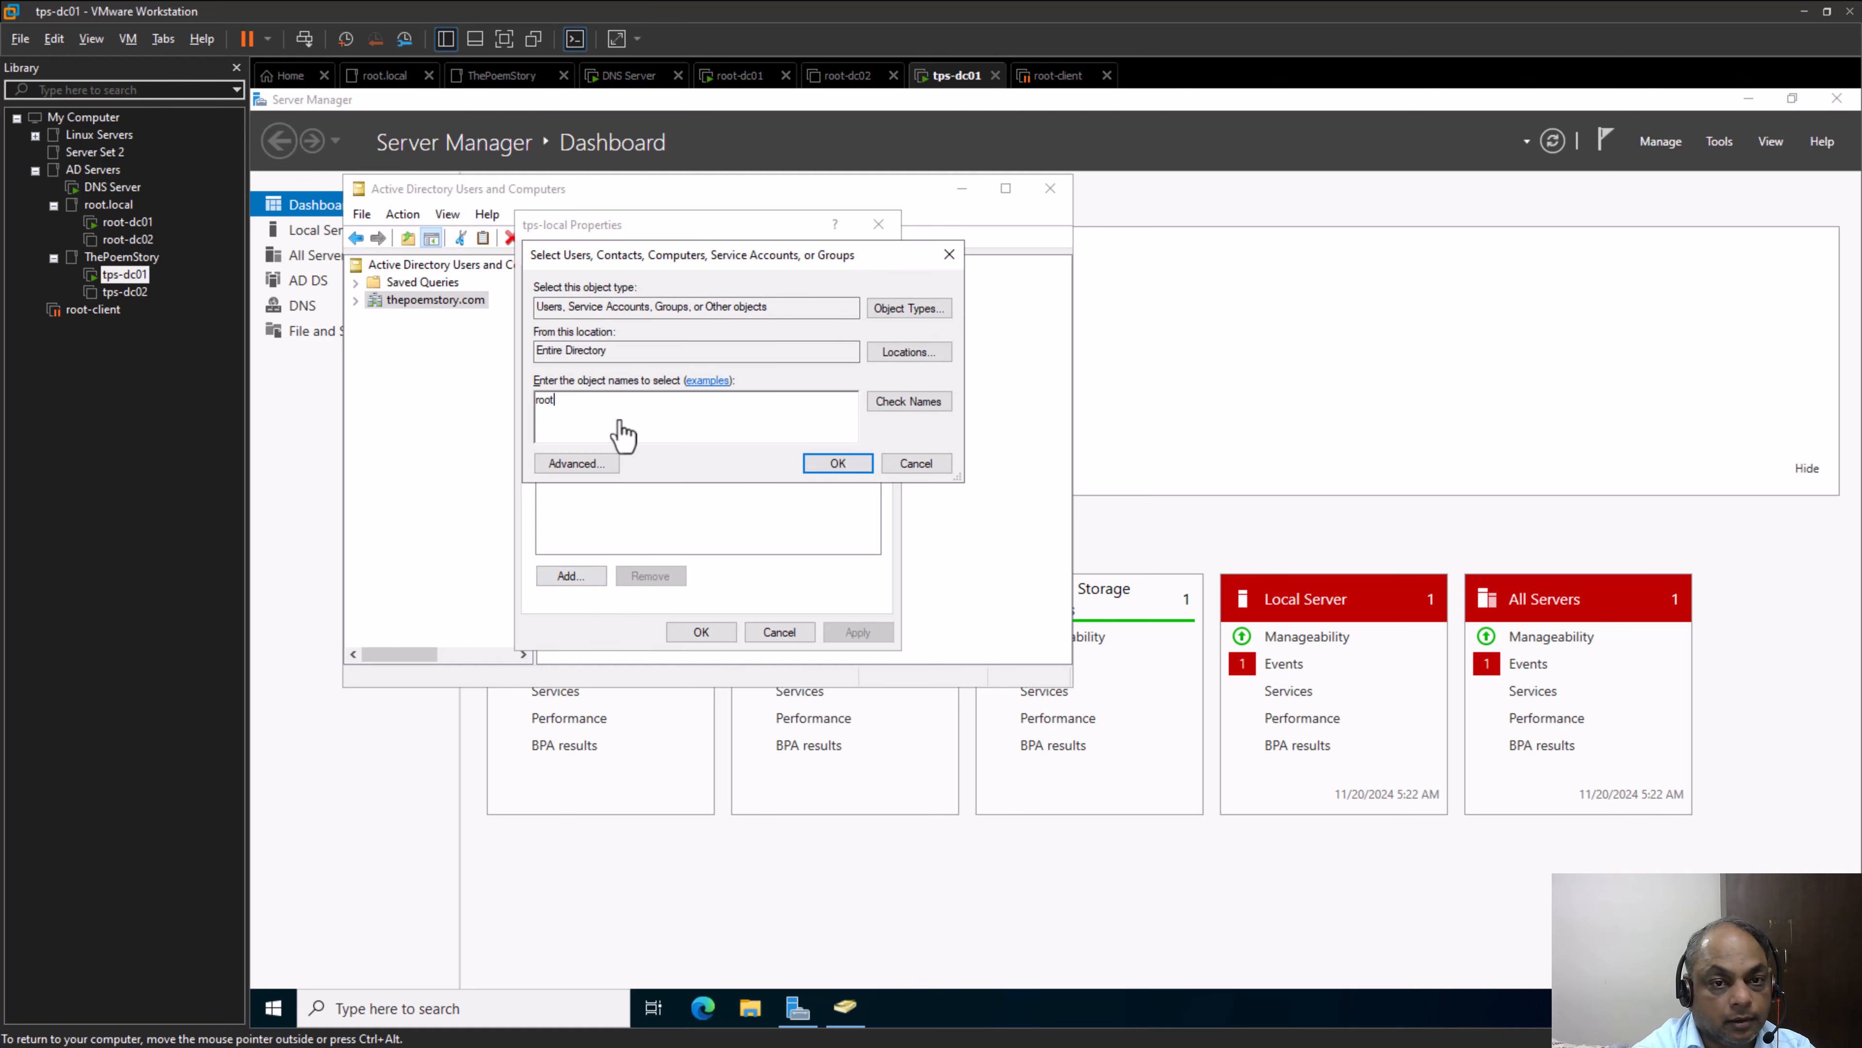
key("Return")
left_click(940, 567)
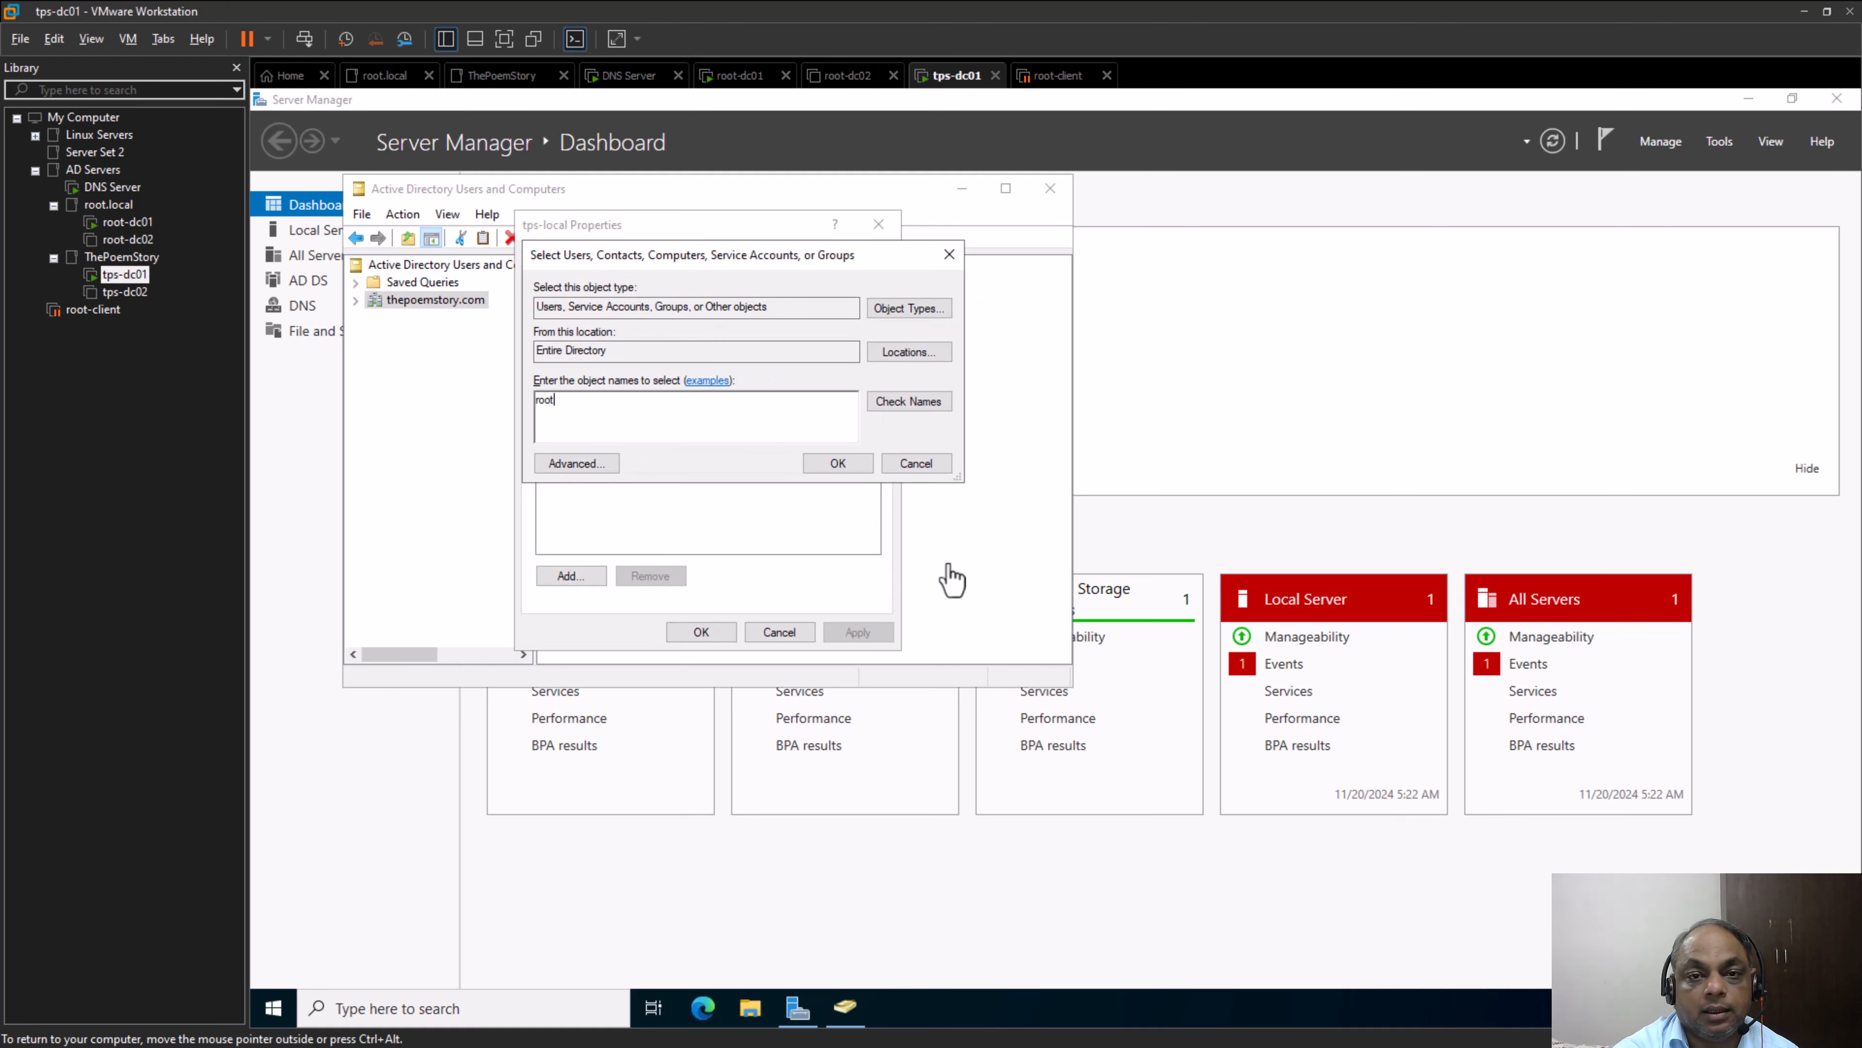
left_click(916, 464)
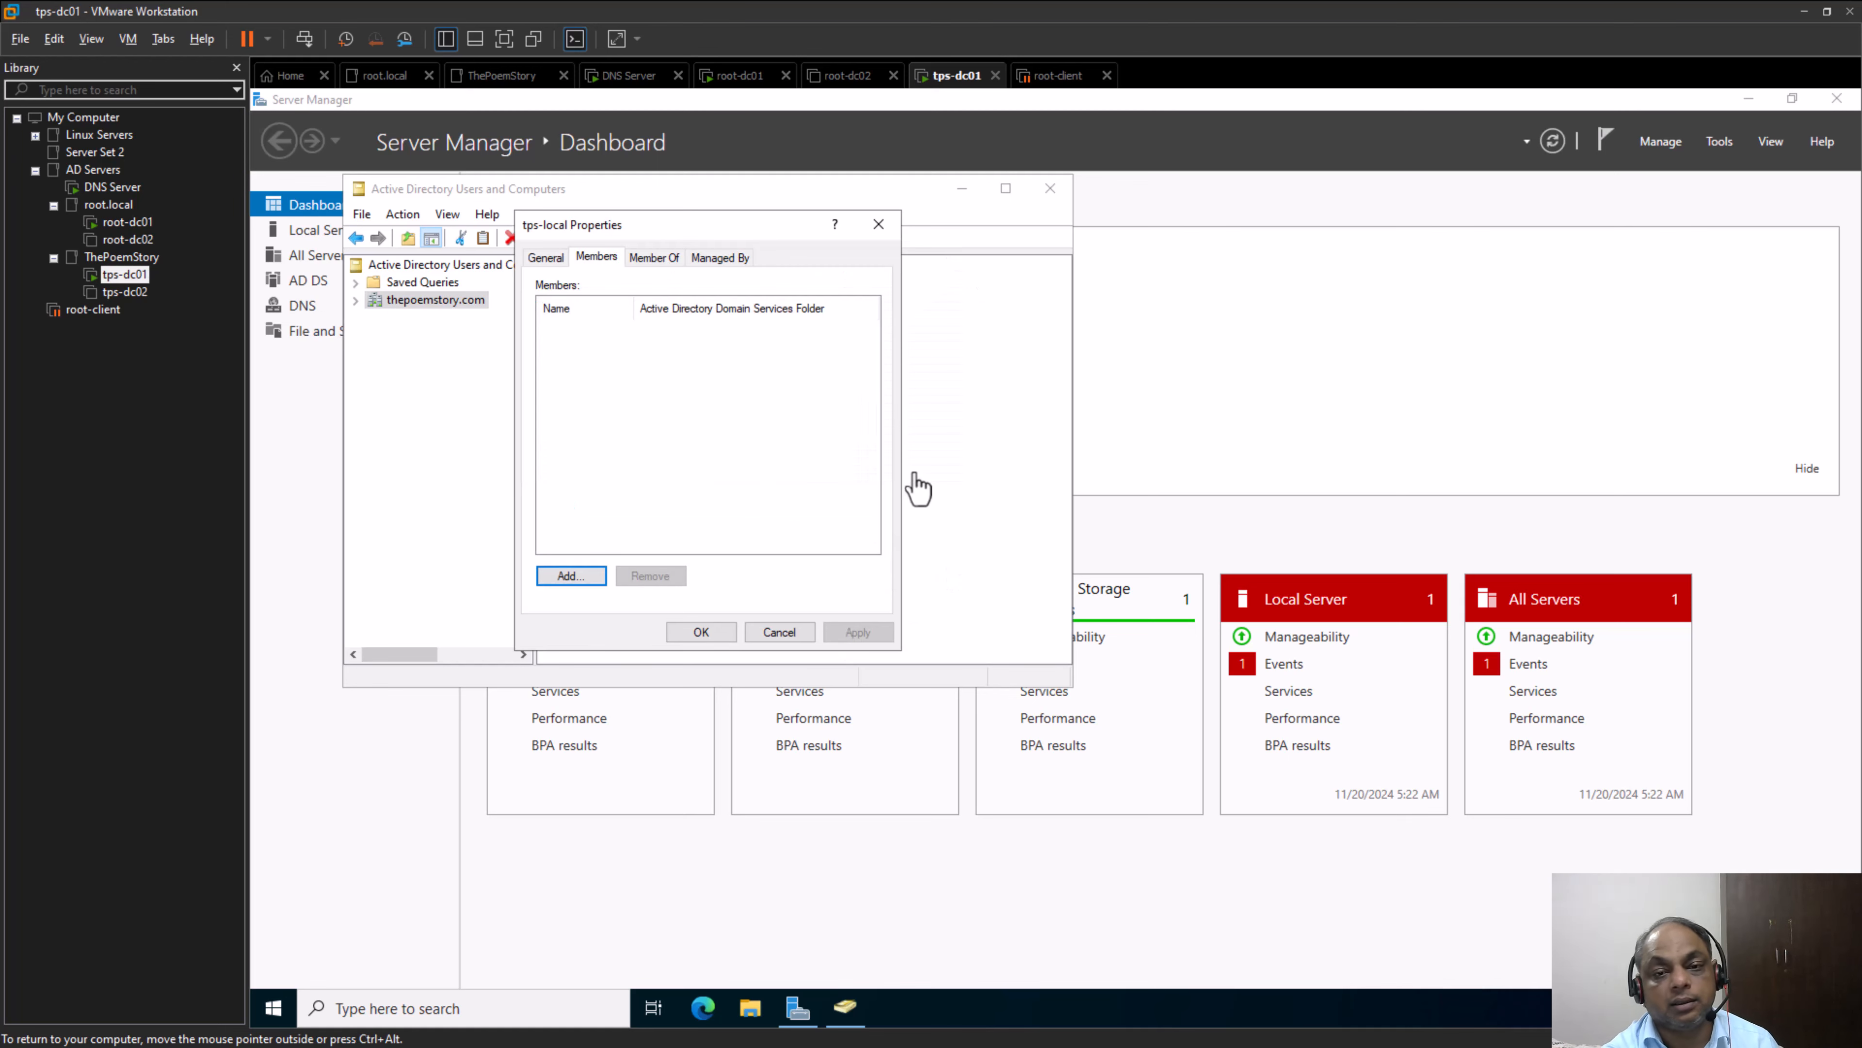
left_click(779, 634)
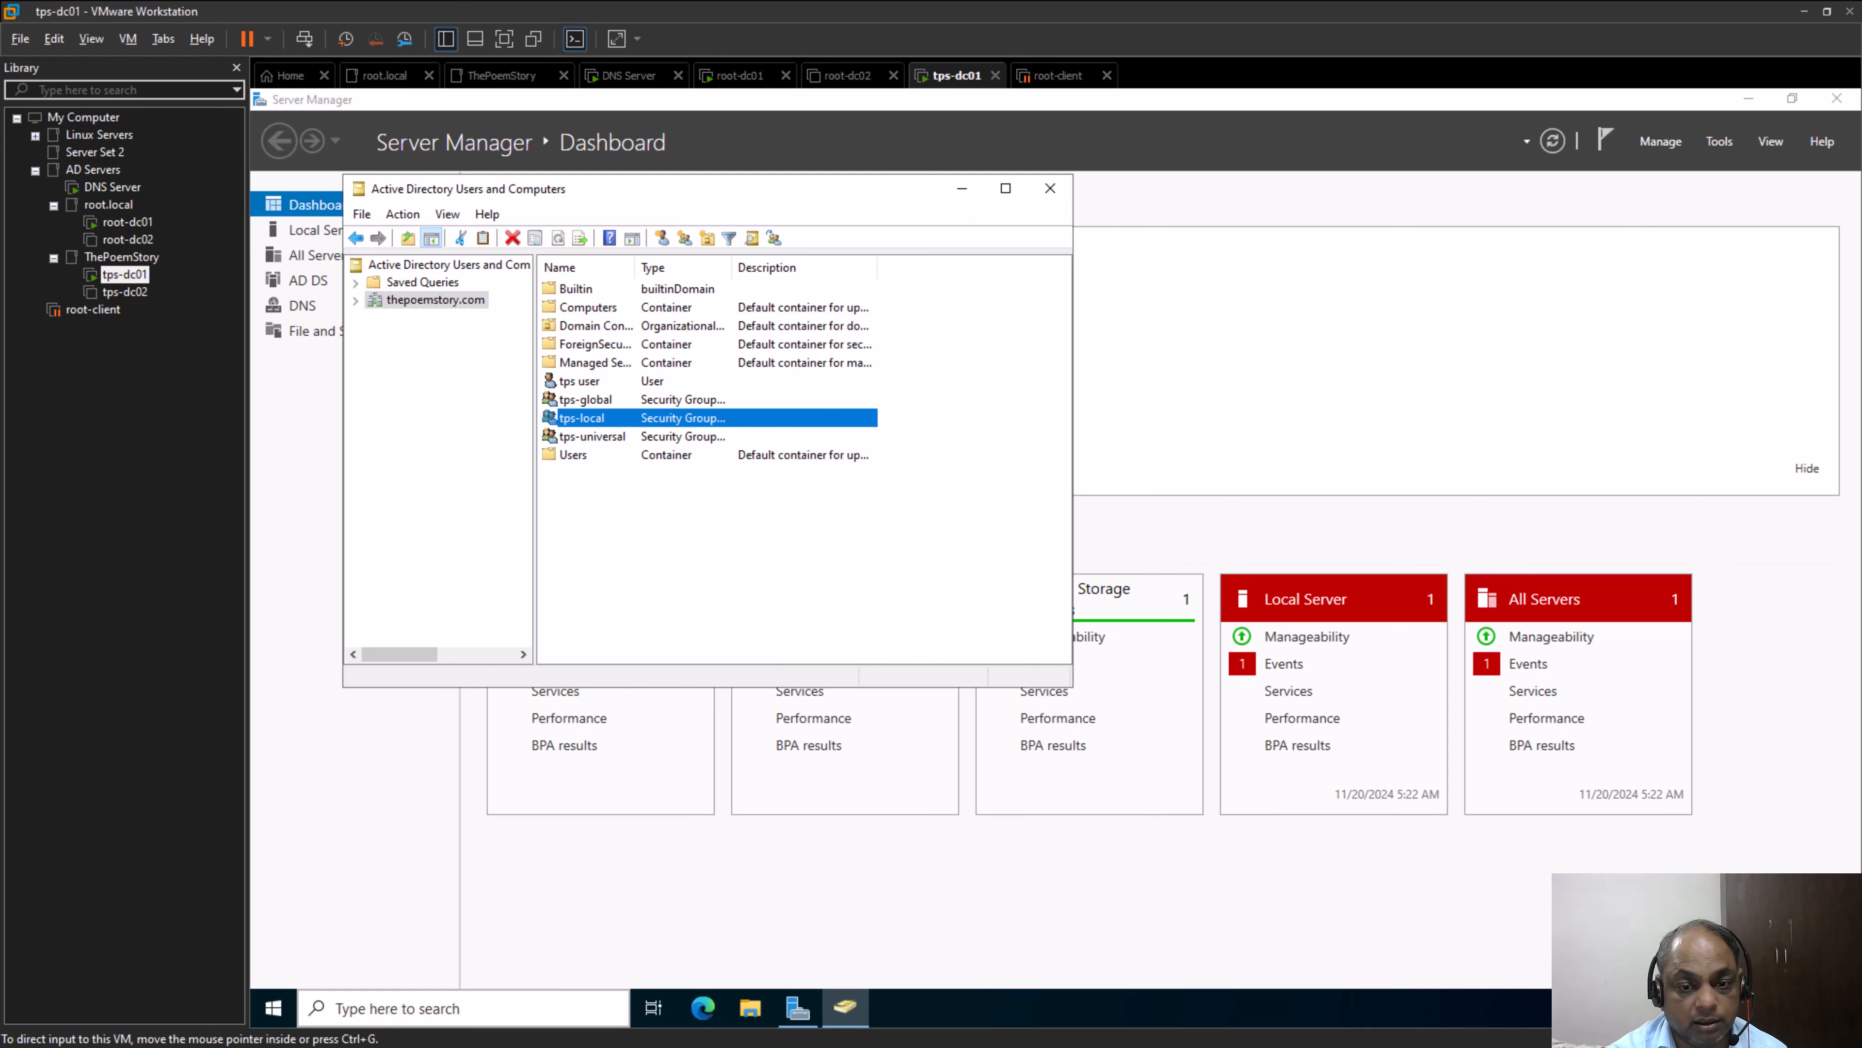
Switch to Microsoft Whiteboard and undo all pen annotations and the "Forest Root" text on the group diagram
key("alt+Tab")
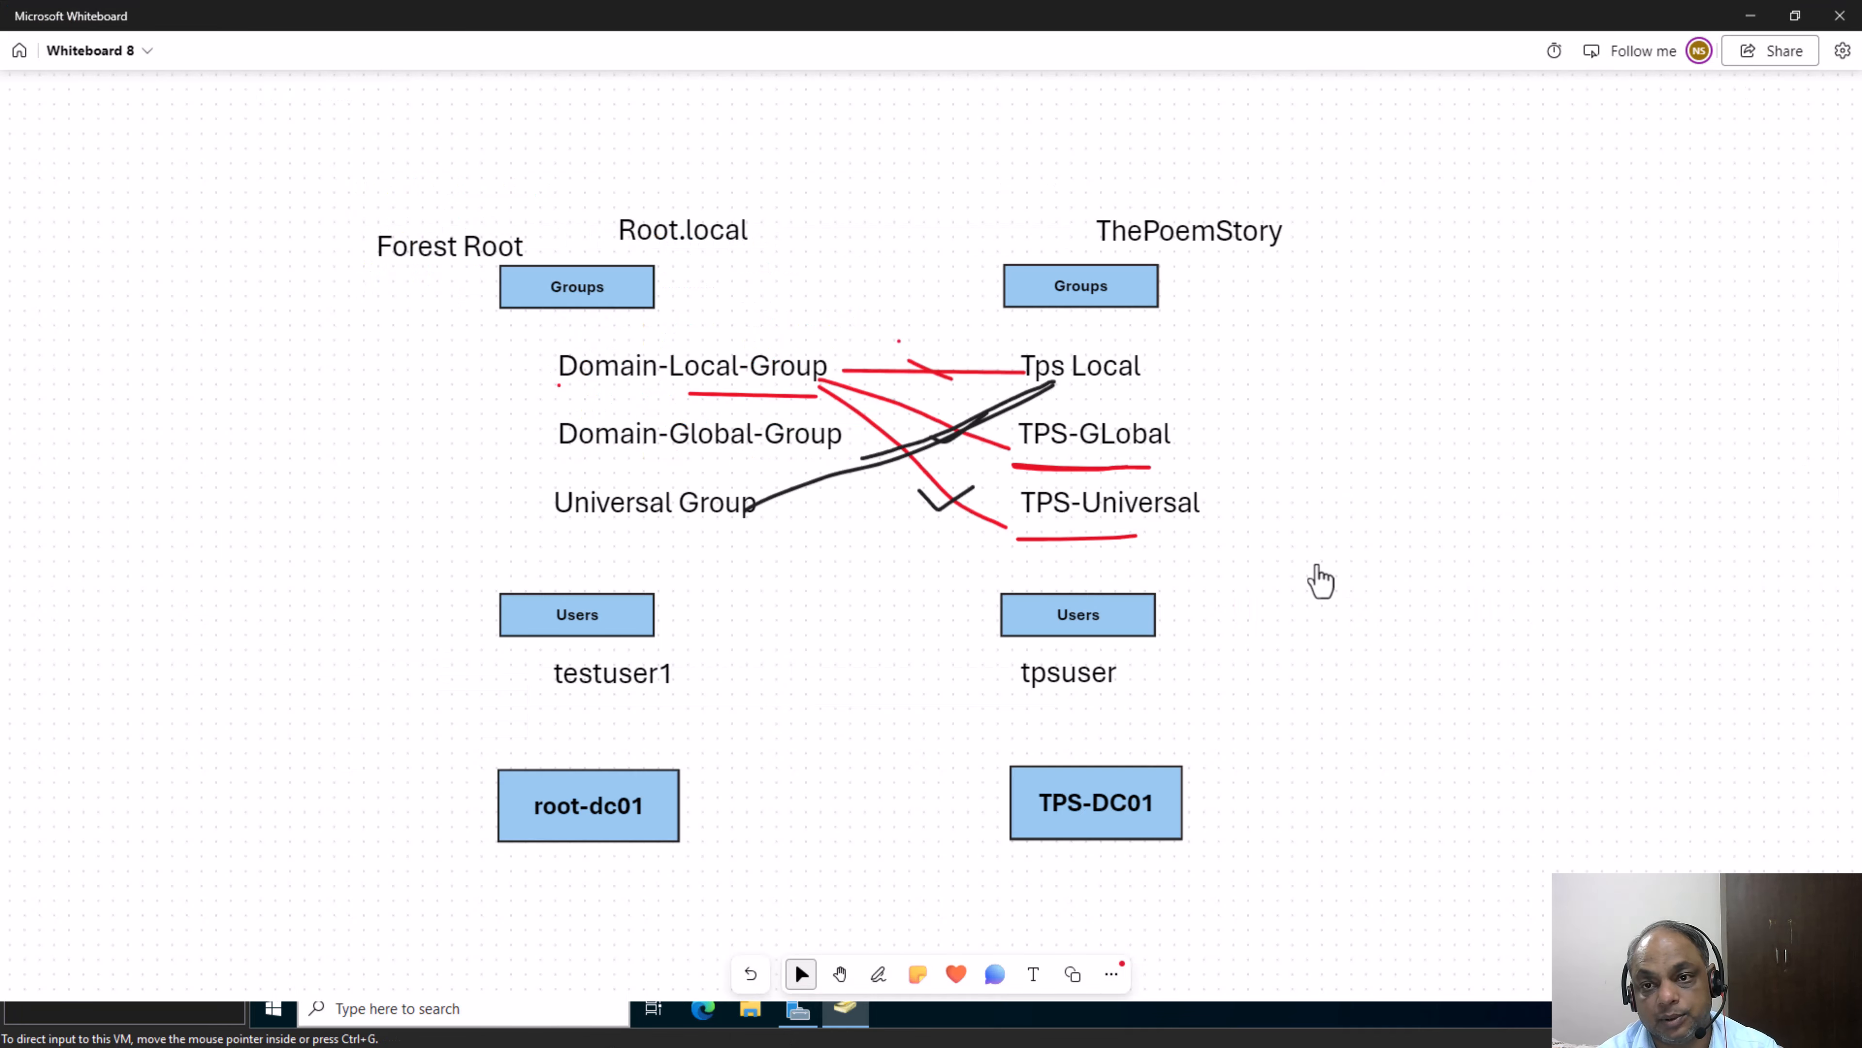
left_click(837, 986)
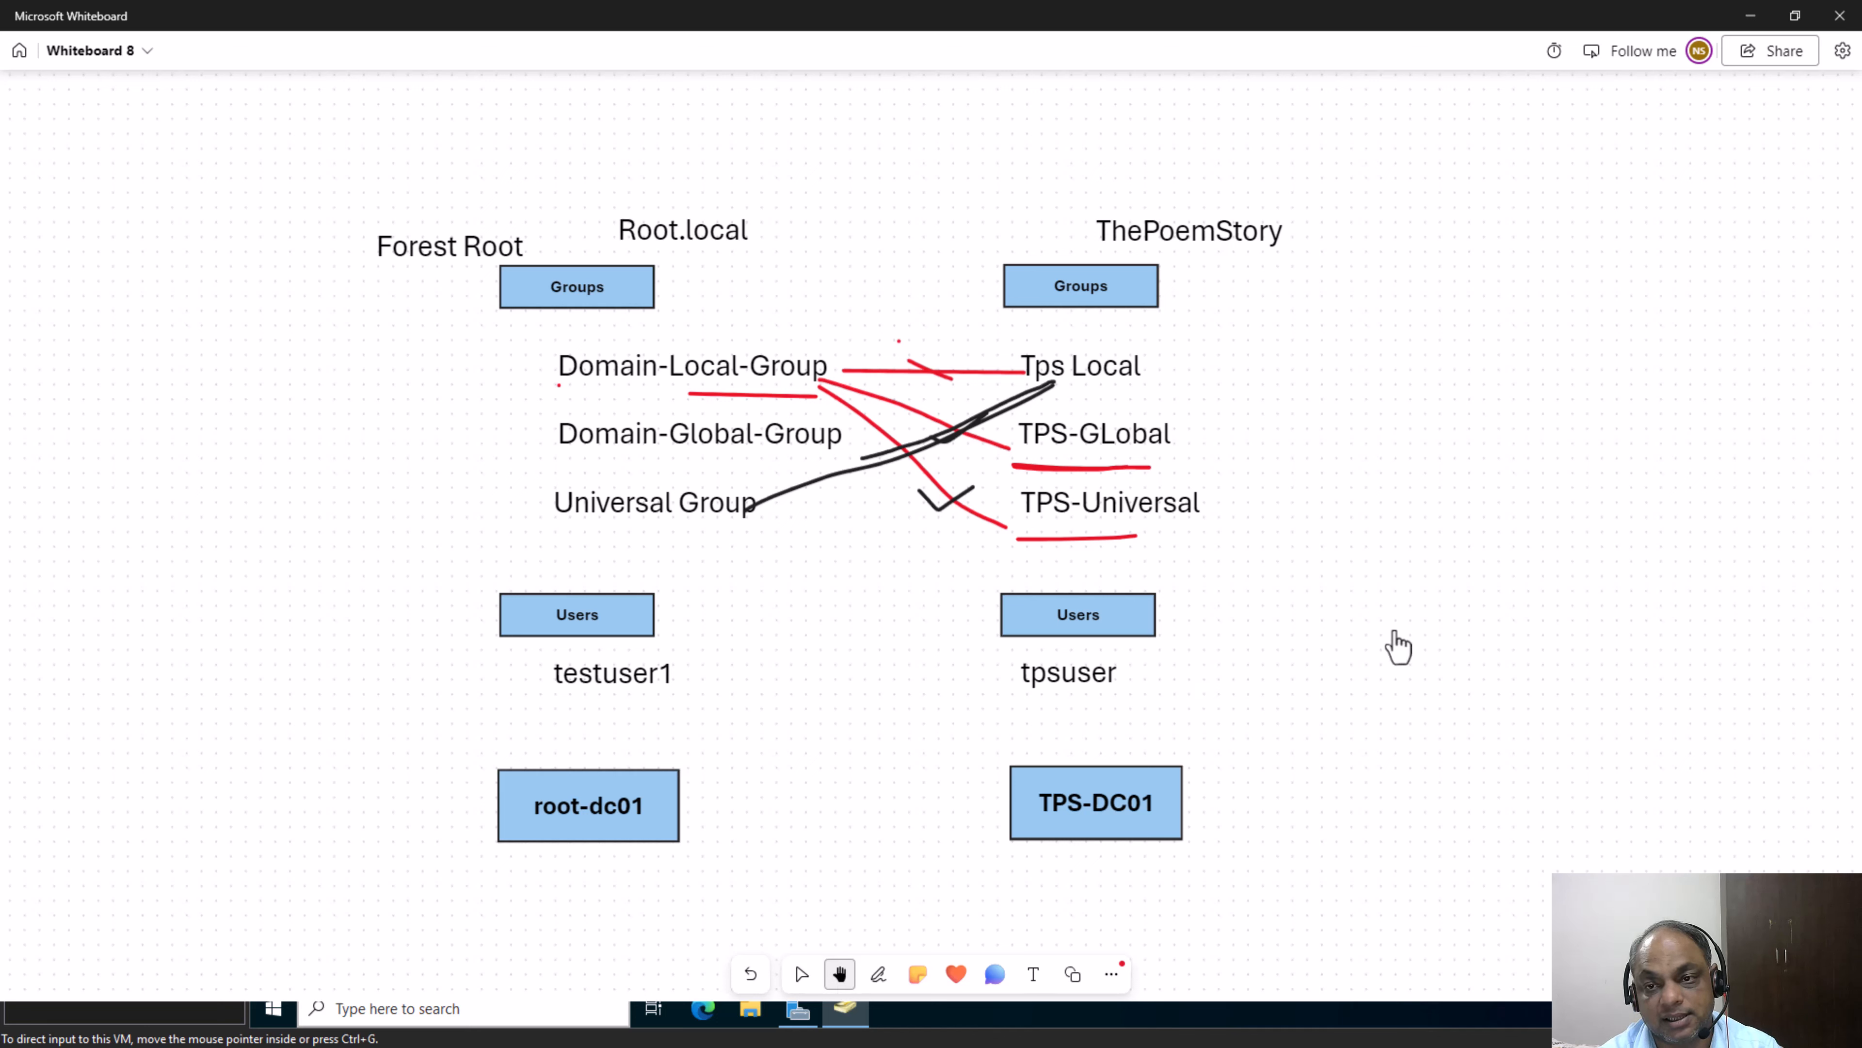
key("ctrl+z")
key("ctrl+z")
key("ctrl+z")
key("ctrl+z")
key("ctrl+z")
key("ctrl+z")
key("ctrl+z")
key("ctrl+z")
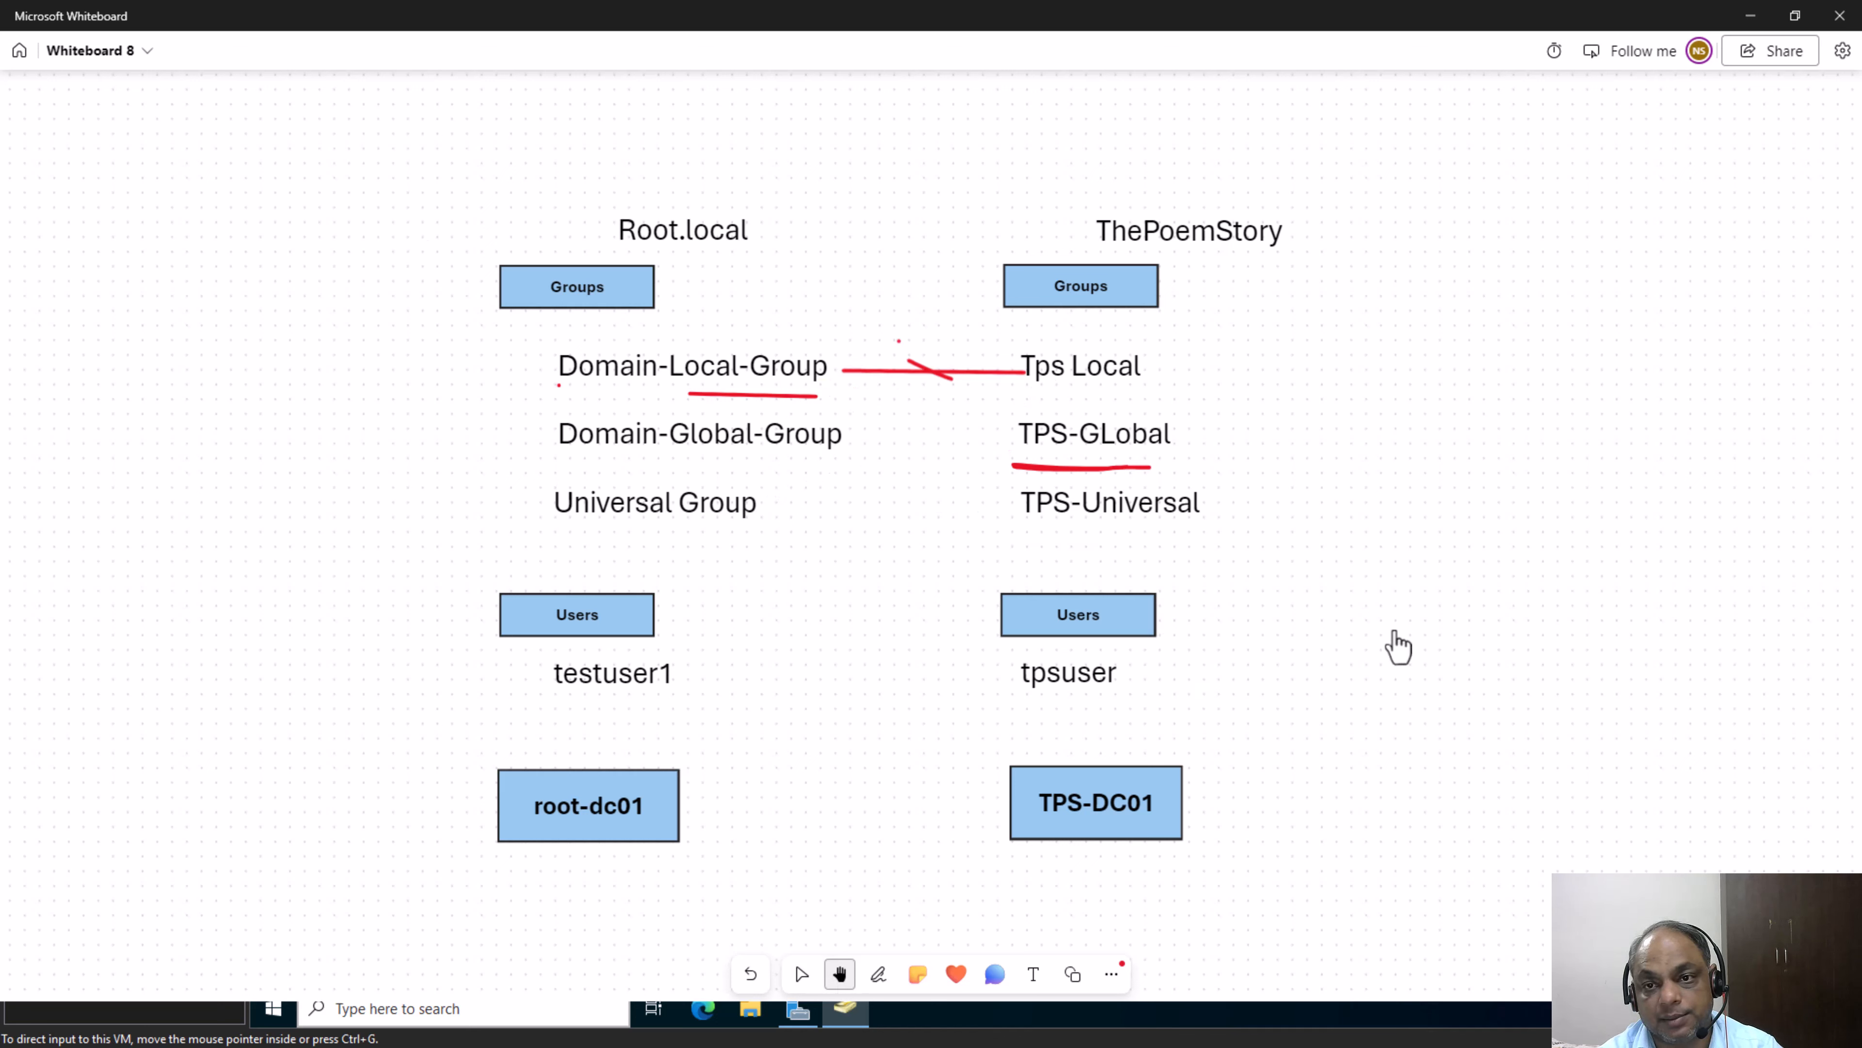
key("ctrl+z")
key("ctrl+z")
key("ctrl+z")
key("ctrl+z")
key("ctrl+z")
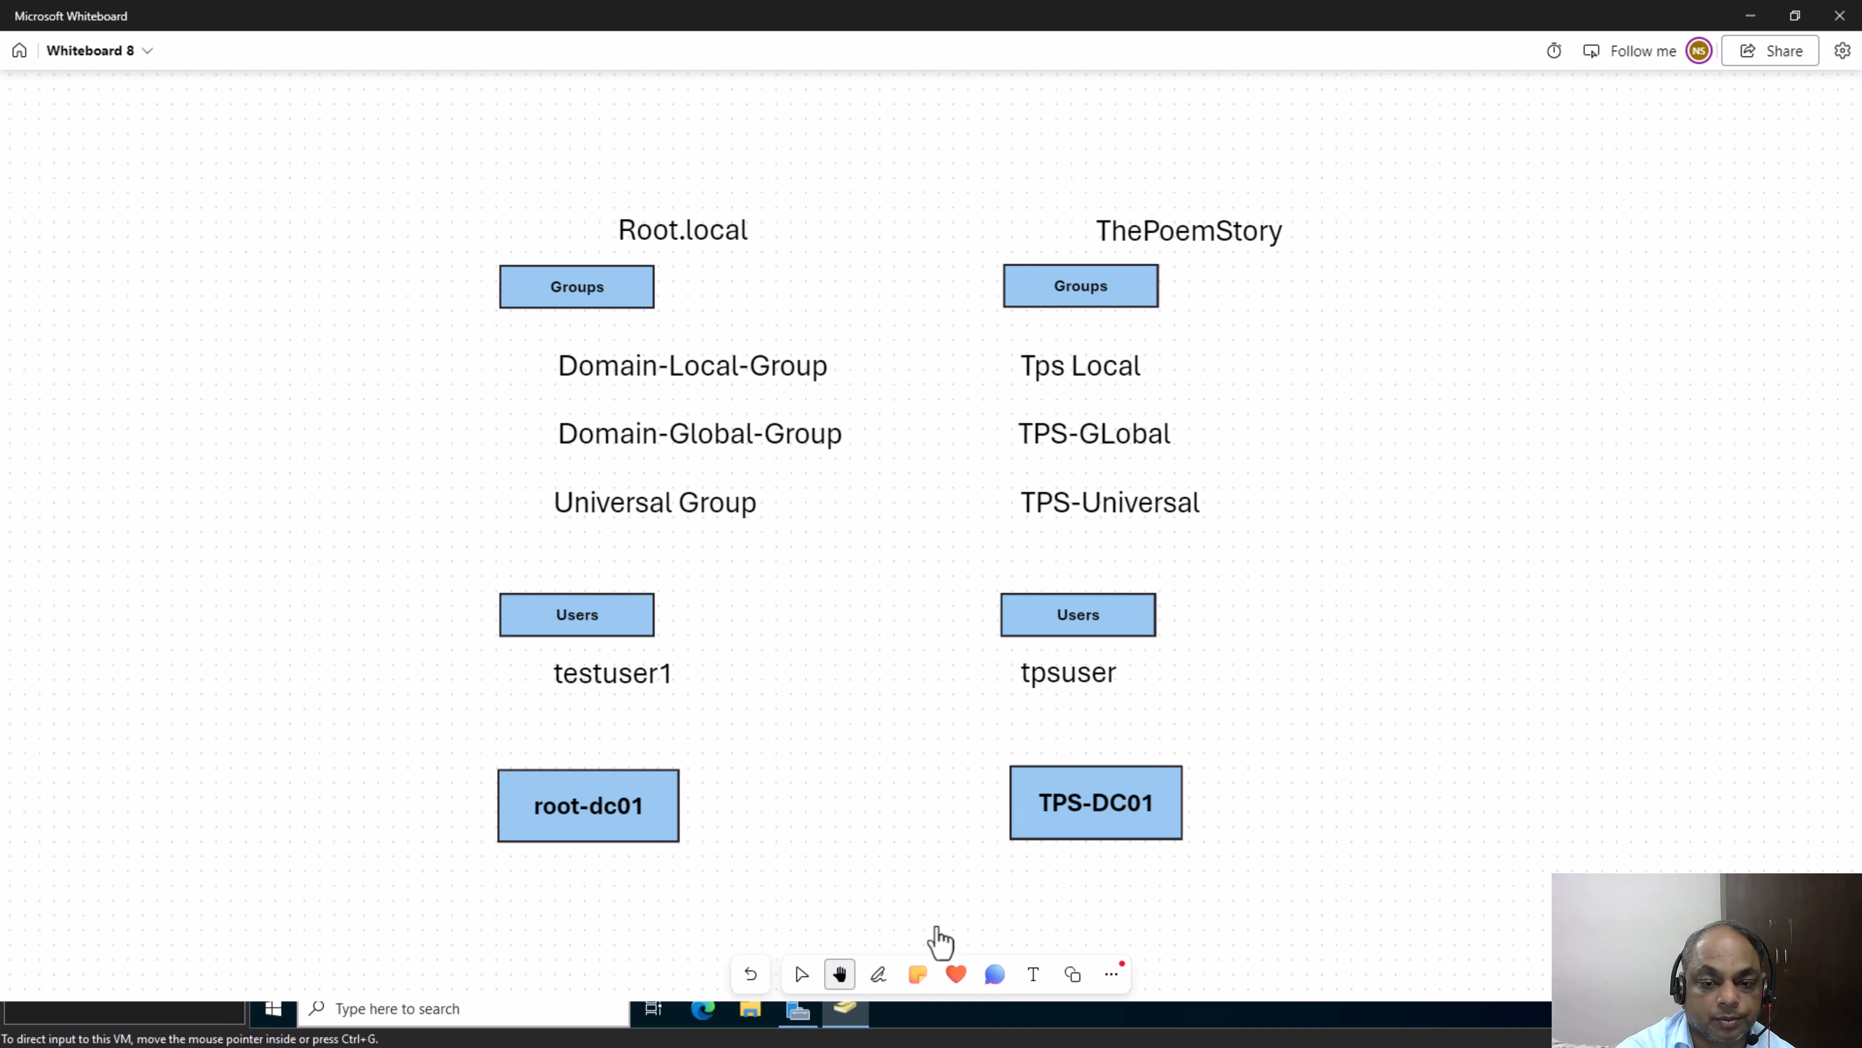
Draw a black pen stroke under the start of the Domain-Global-Group label on the whiteboard diagram
left_click(878, 973)
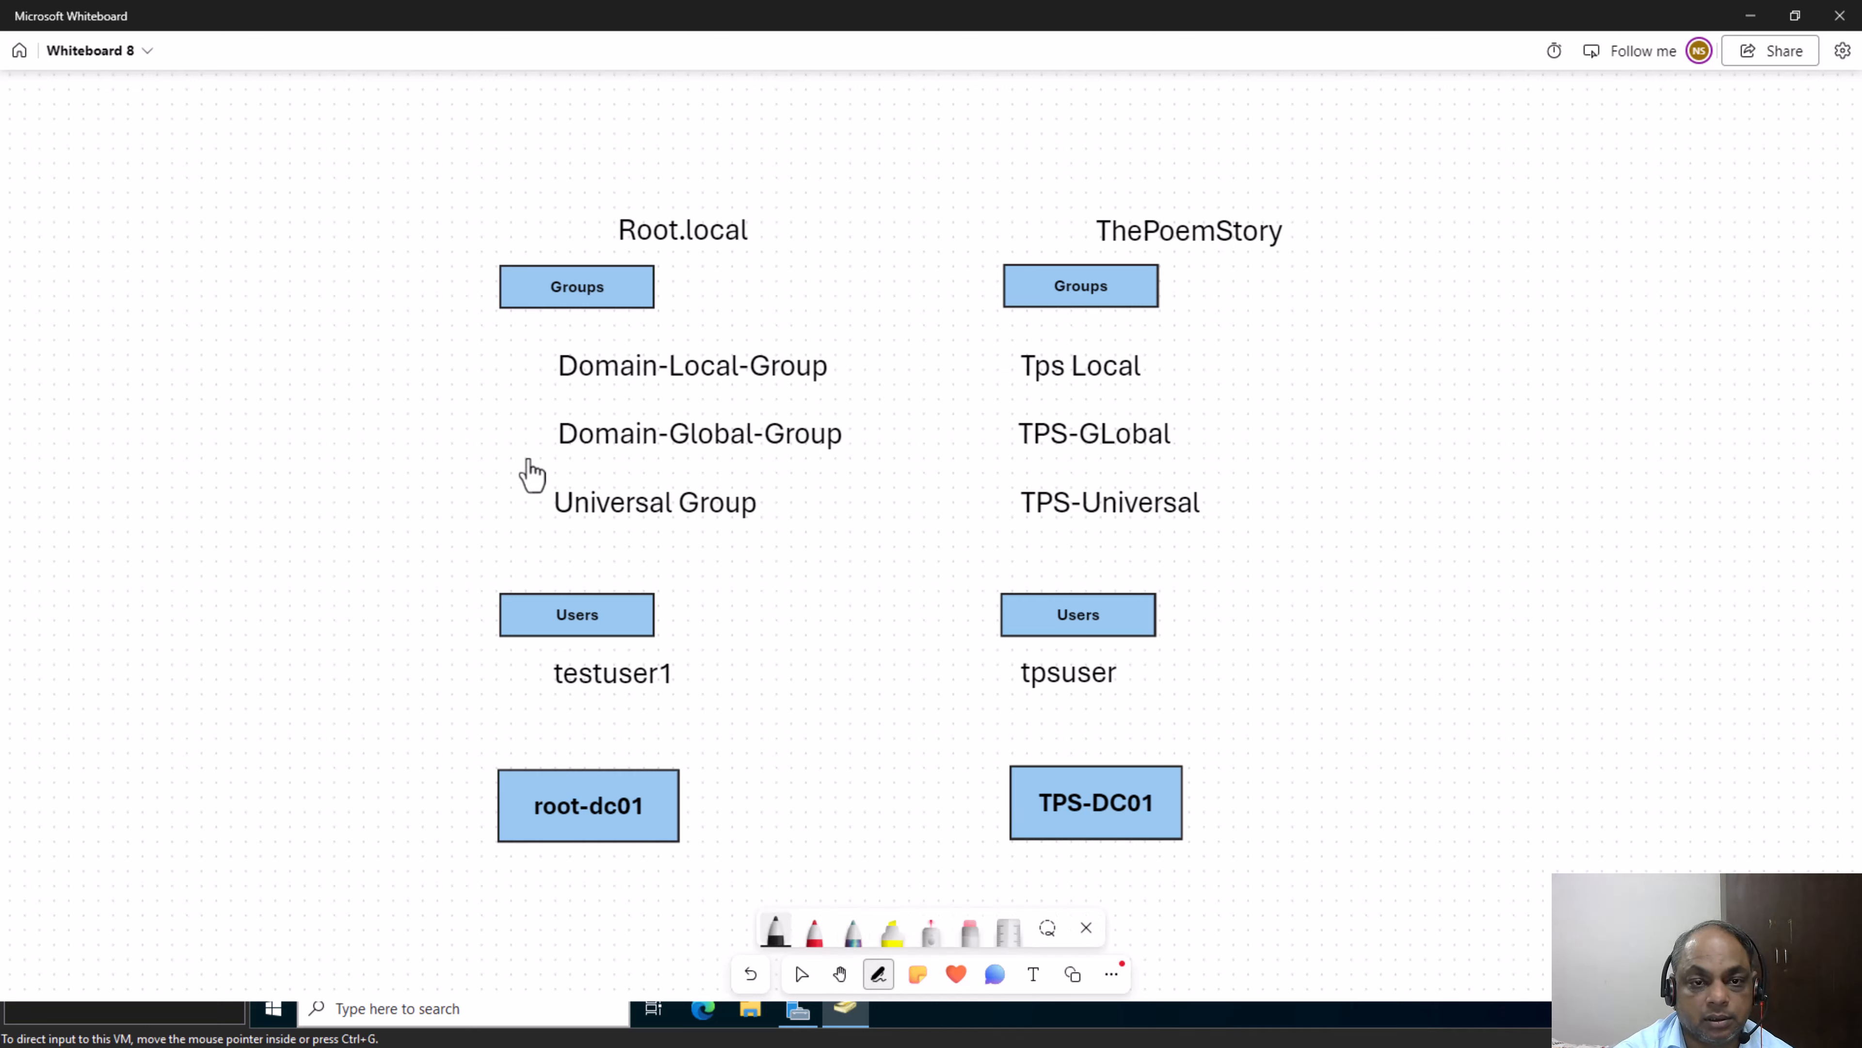
left_click_drag(527, 456, 647, 464)
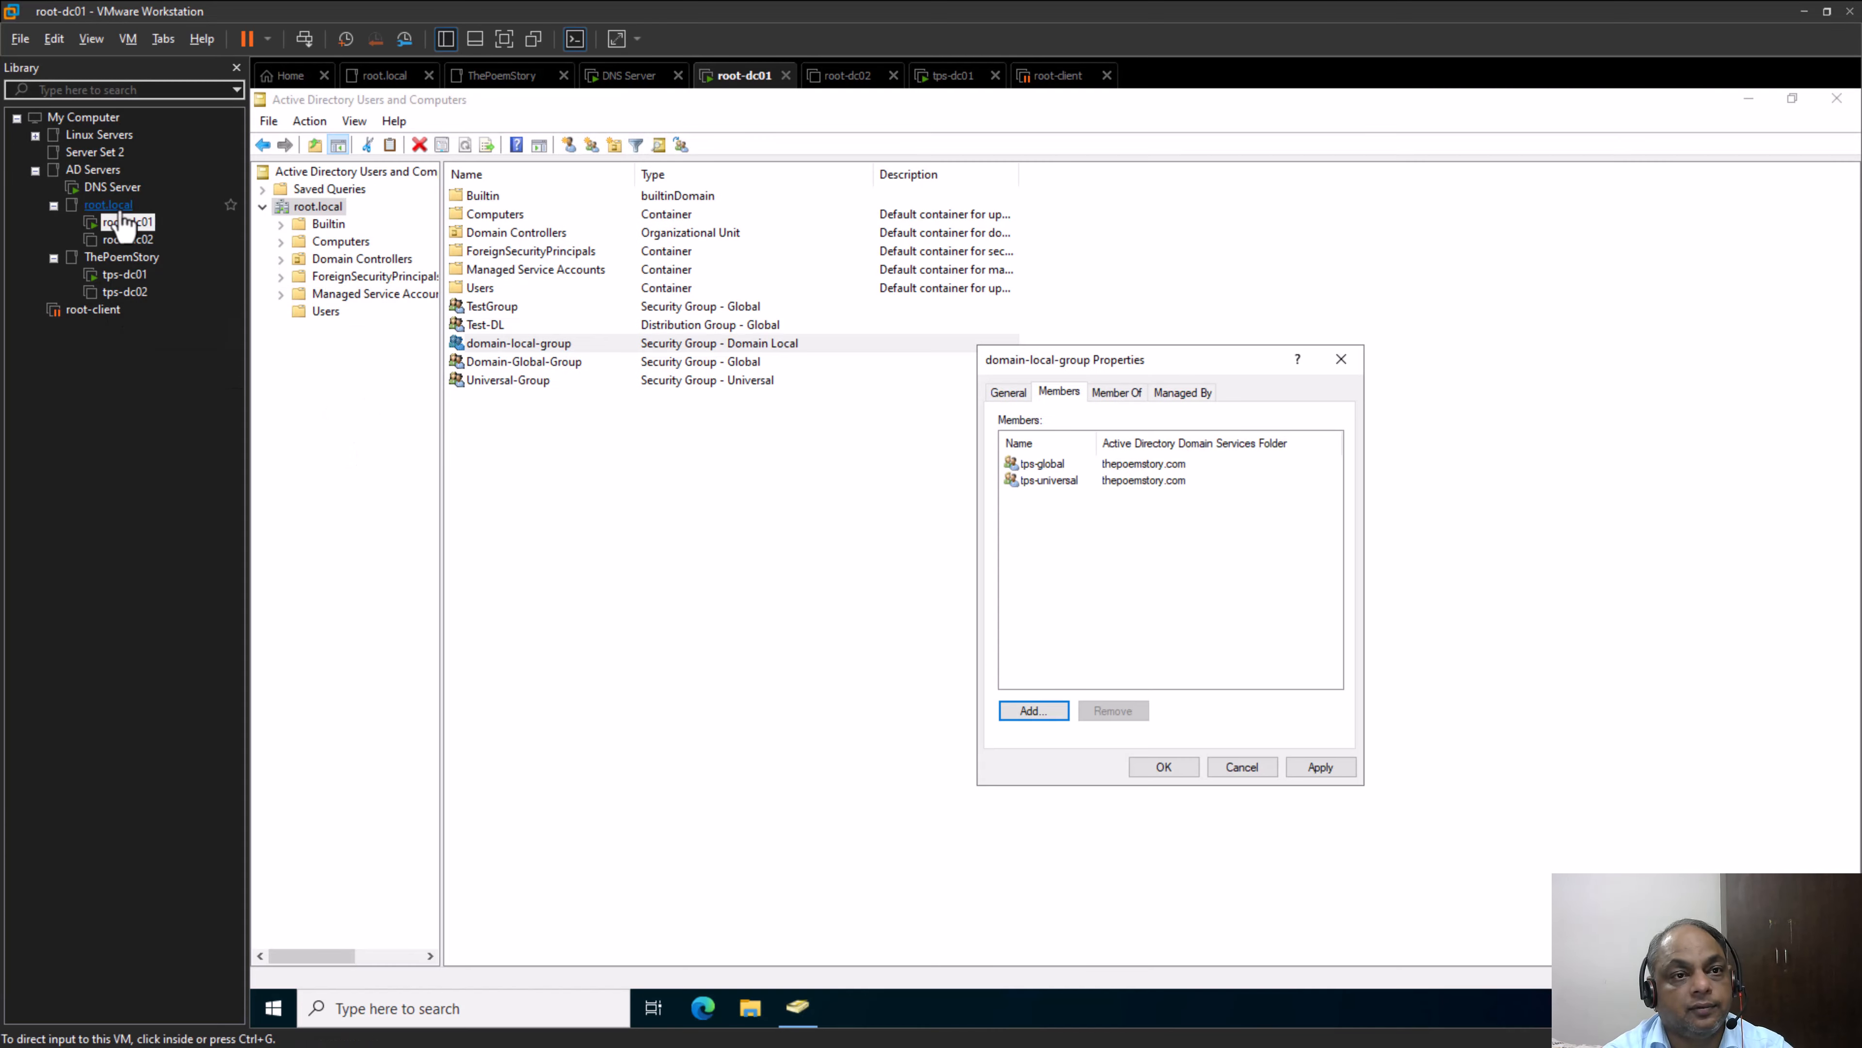
Switch to the root-dc01 machine in VMware Workstation and close the domain-local-group properties without saving
left_click(117, 208)
left_click(125, 221)
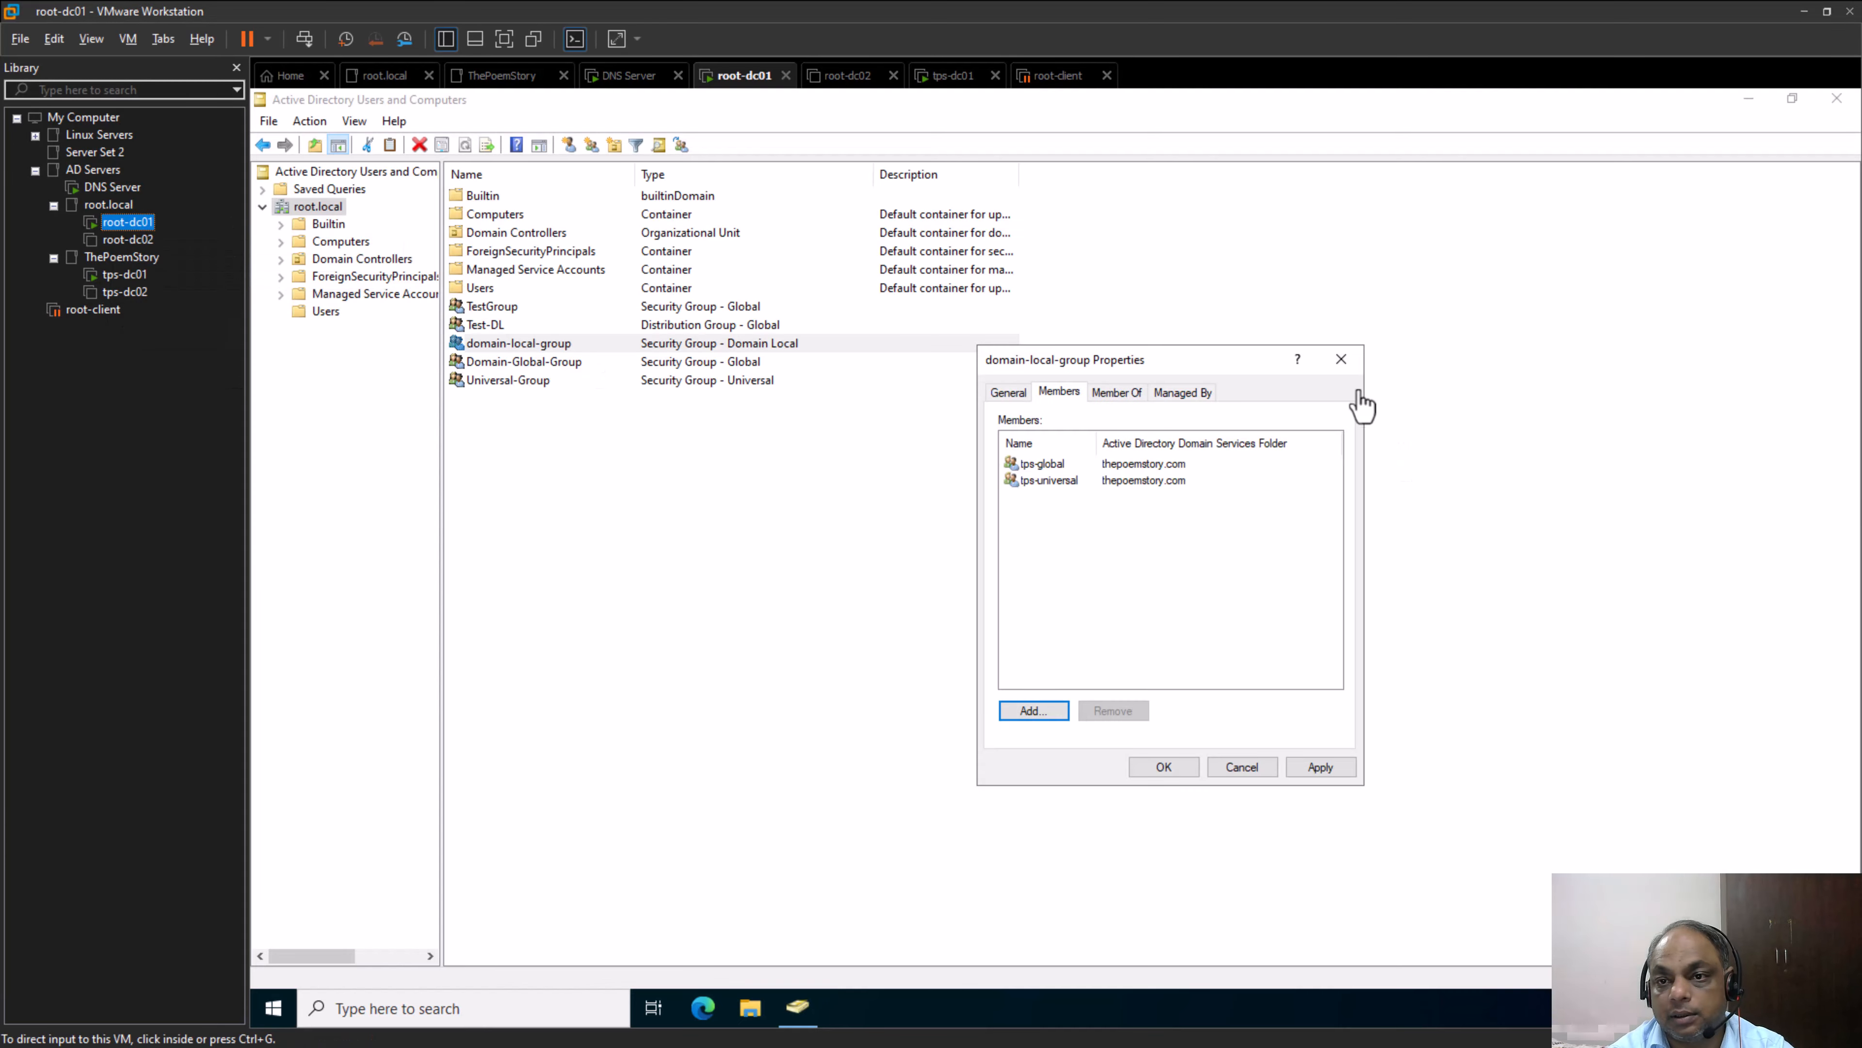
left_click(1255, 770)
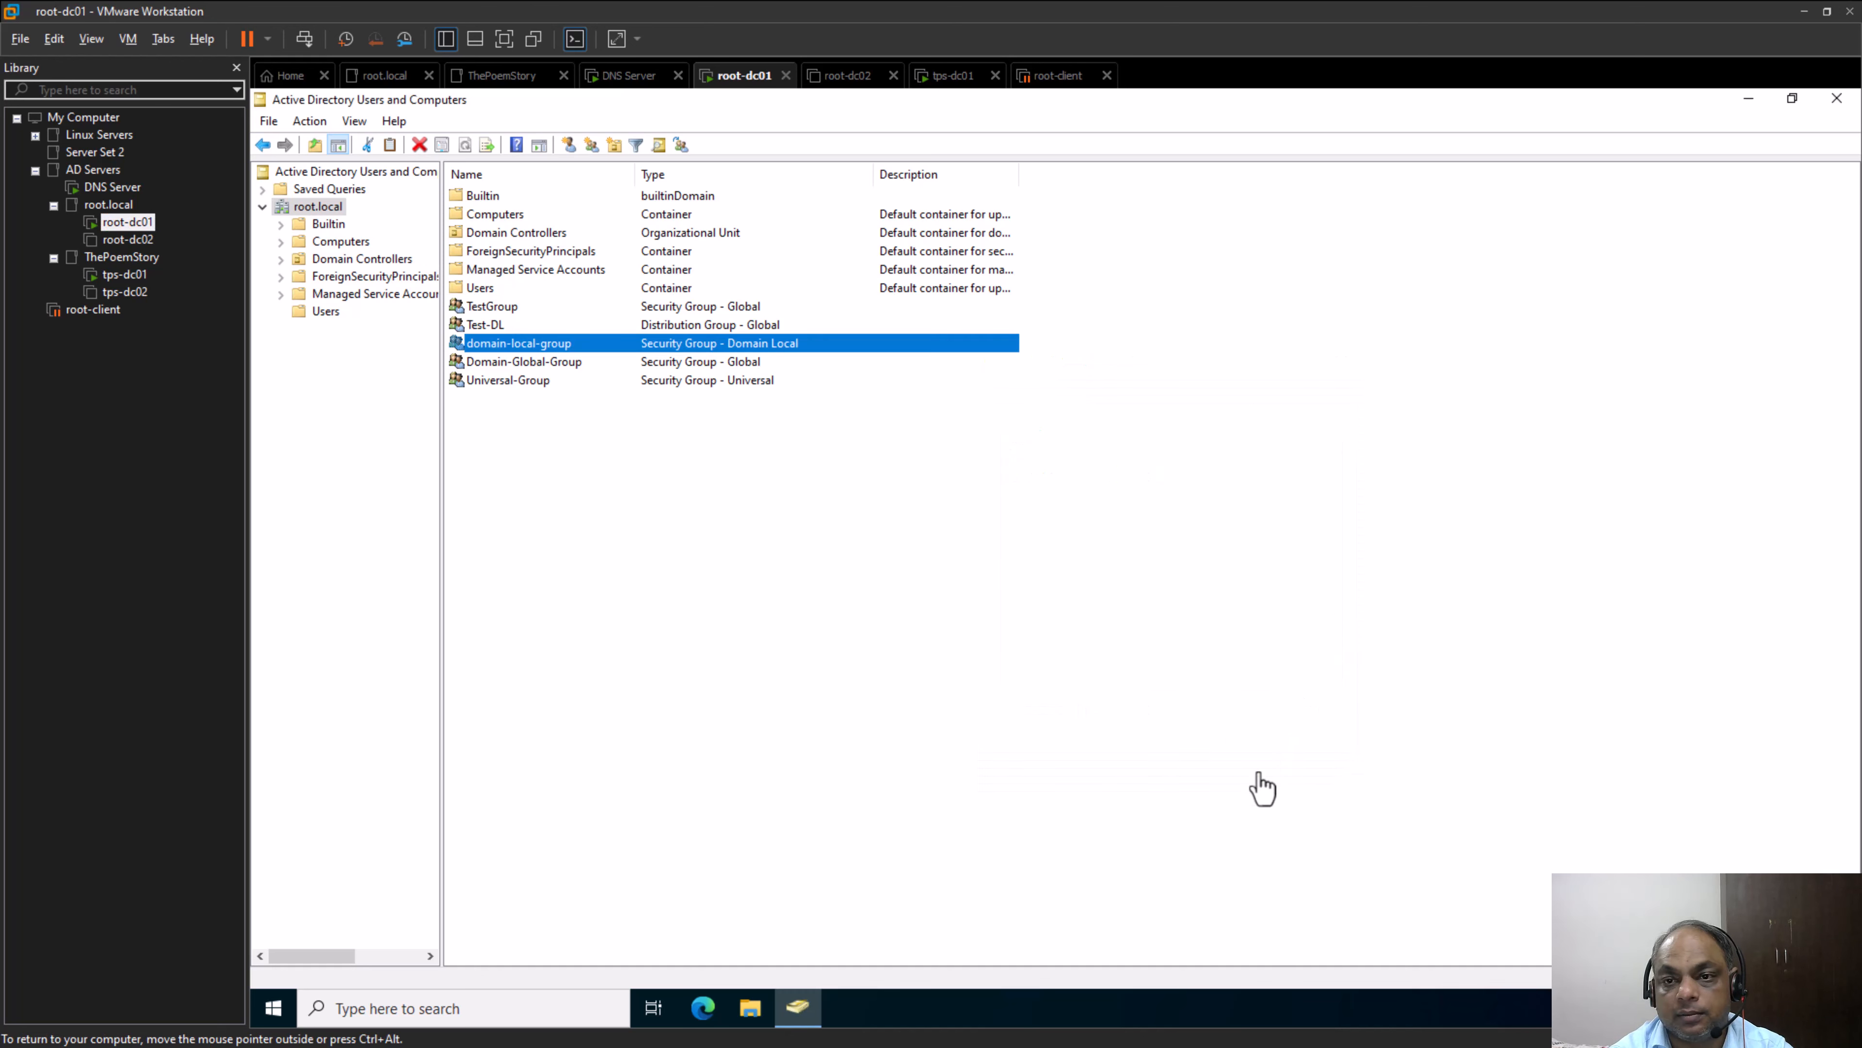
Start adding a member to Domain-Global-Group and examine the available search locations, keeping root.local as the location
left_click(512, 367)
right_click(514, 376)
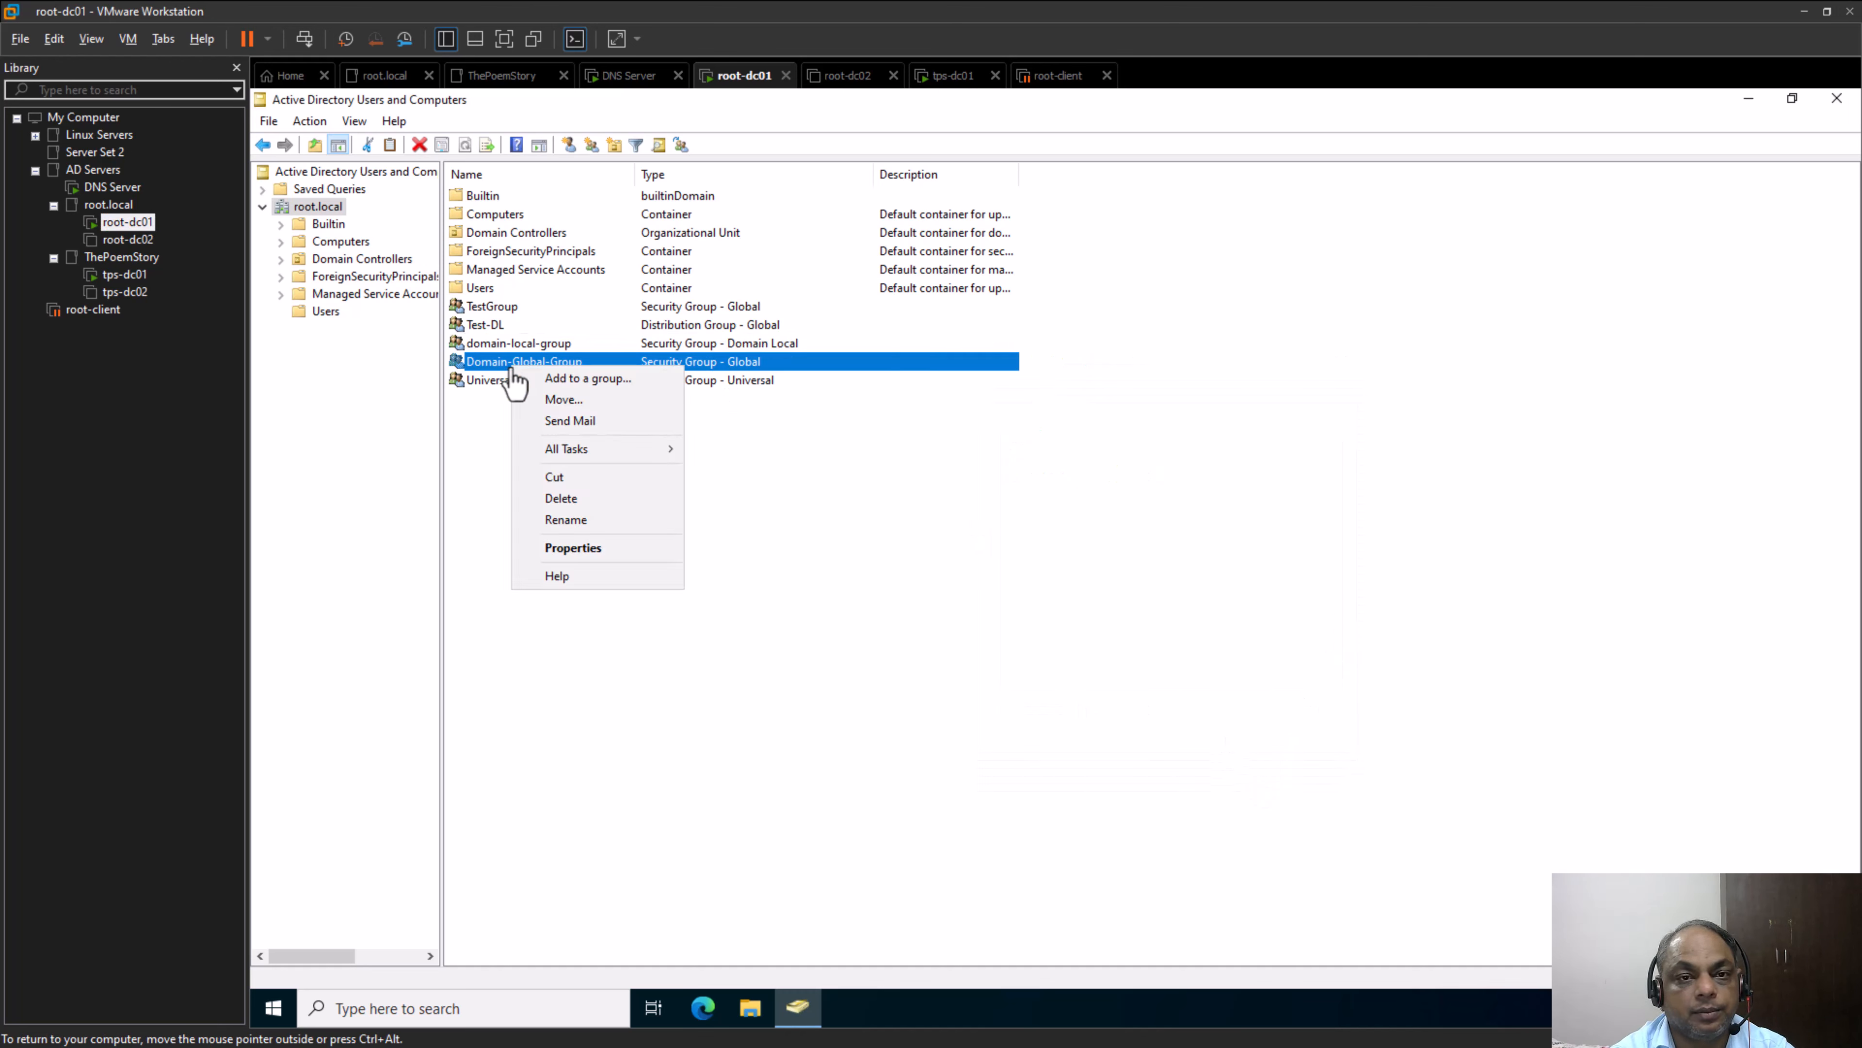
left_click(635, 547)
left_click(1064, 397)
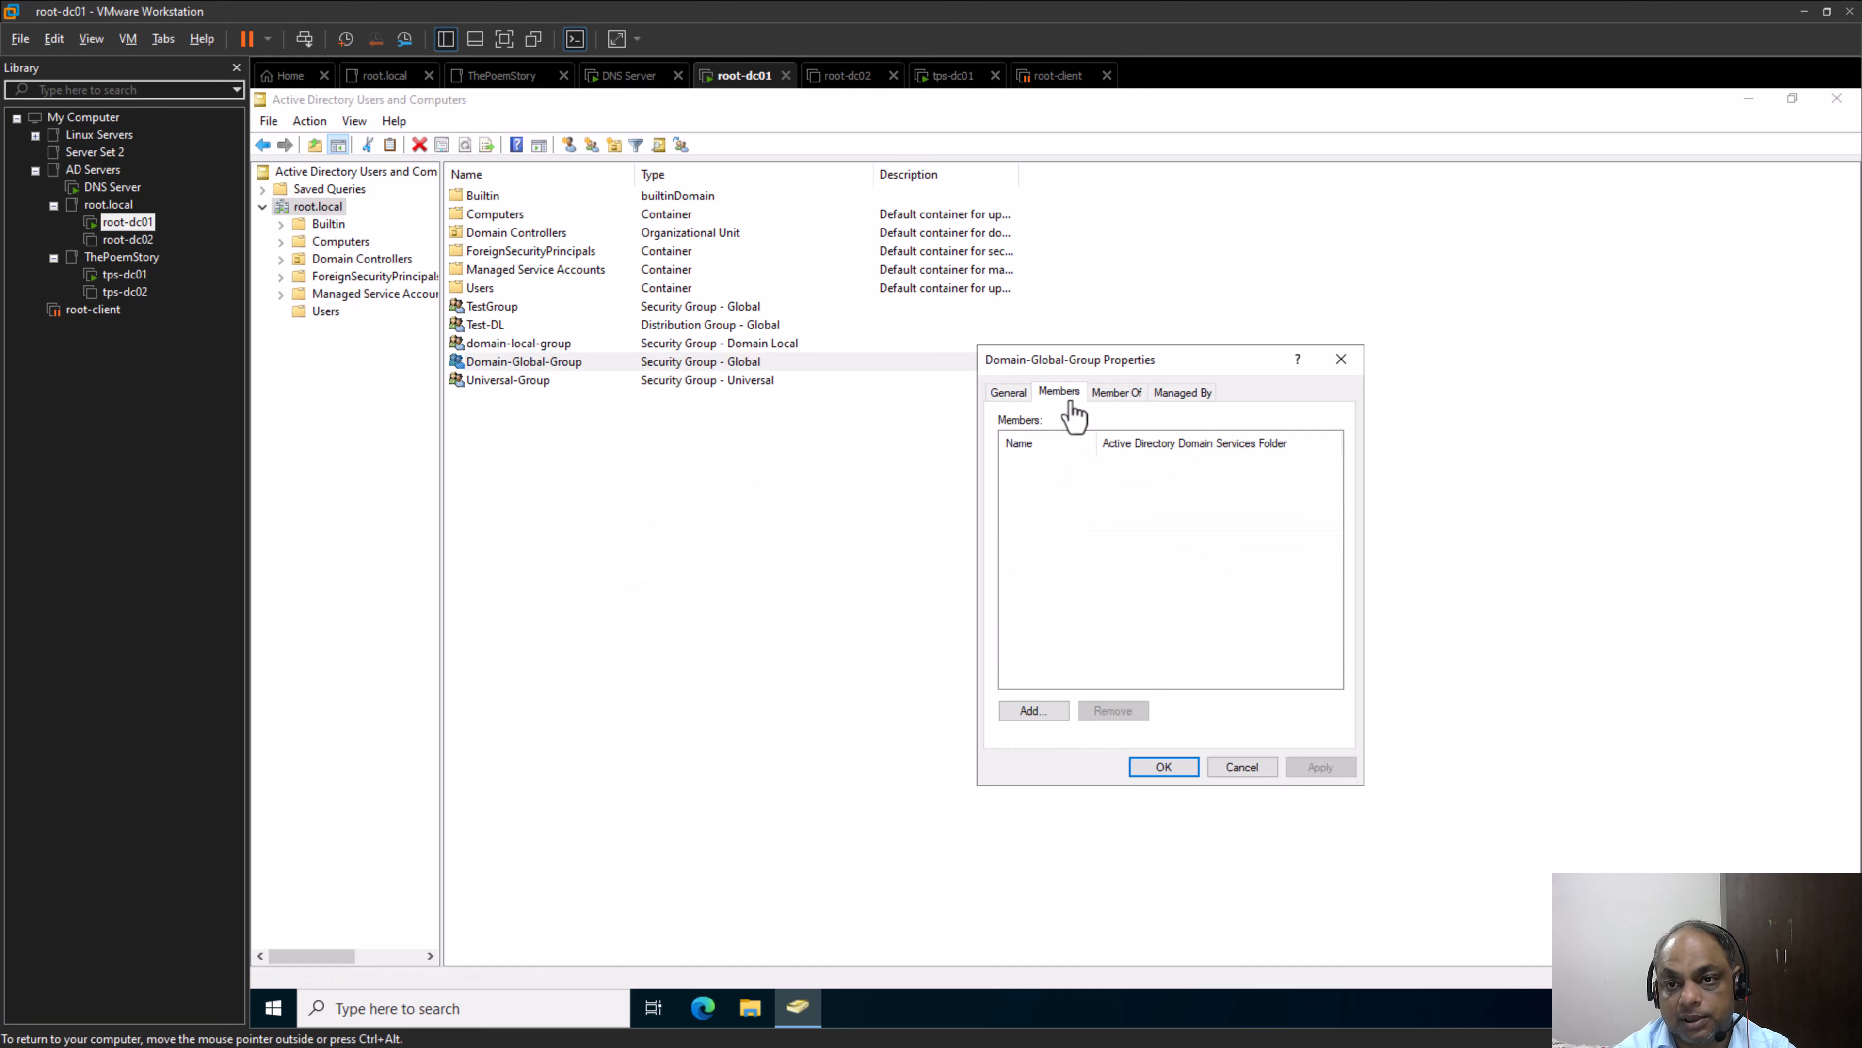
left_click(1063, 708)
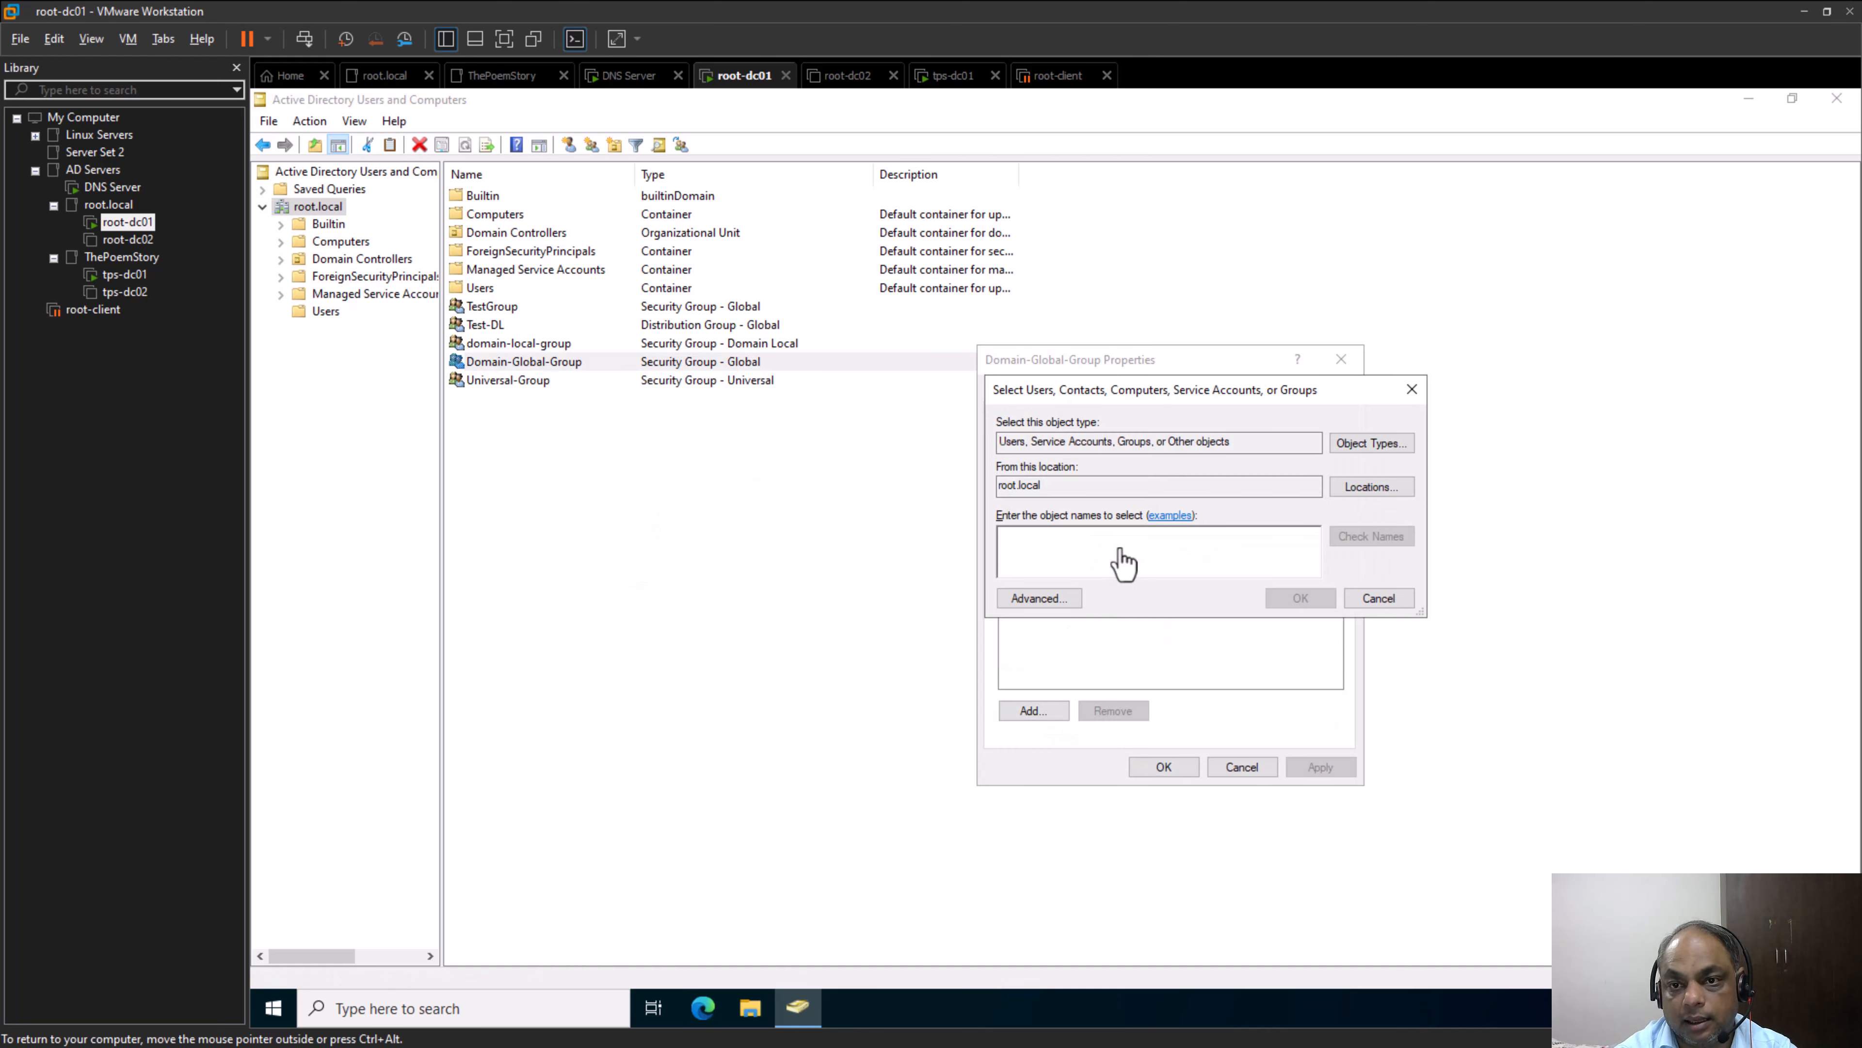
left_click(1374, 488)
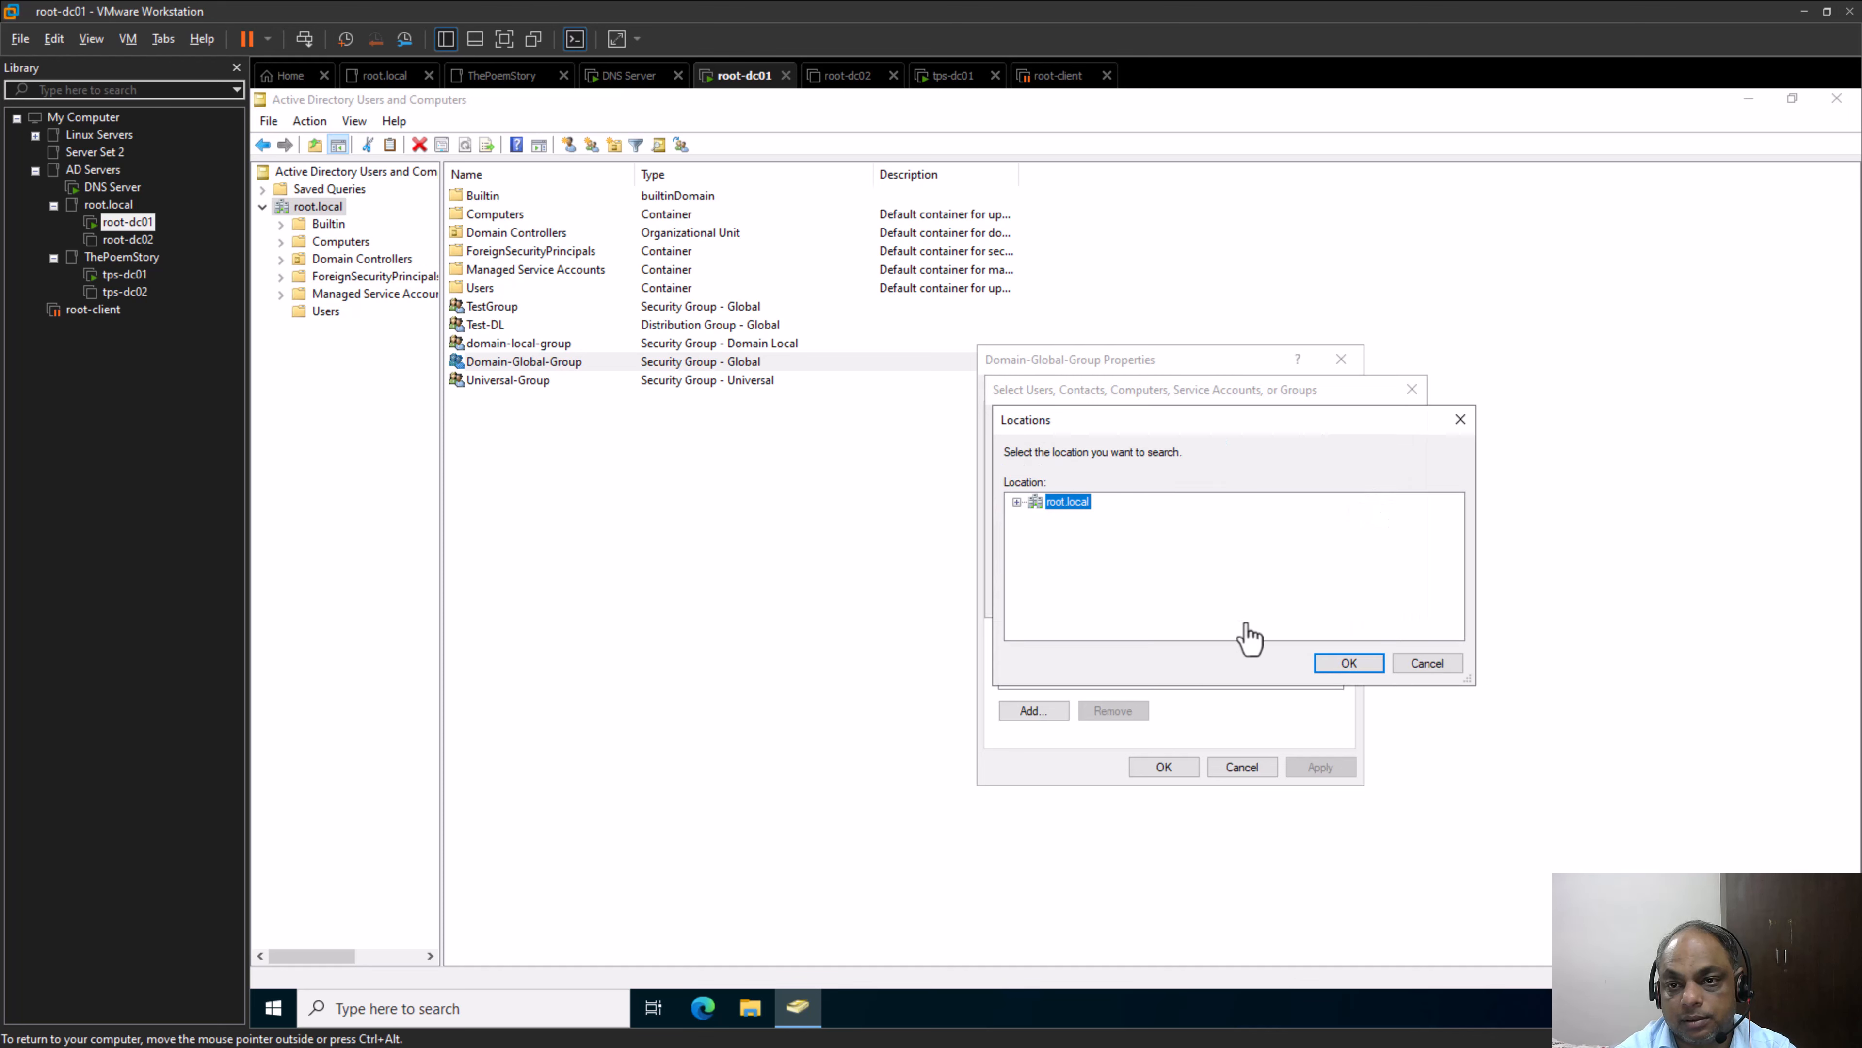
left_click(1016, 502)
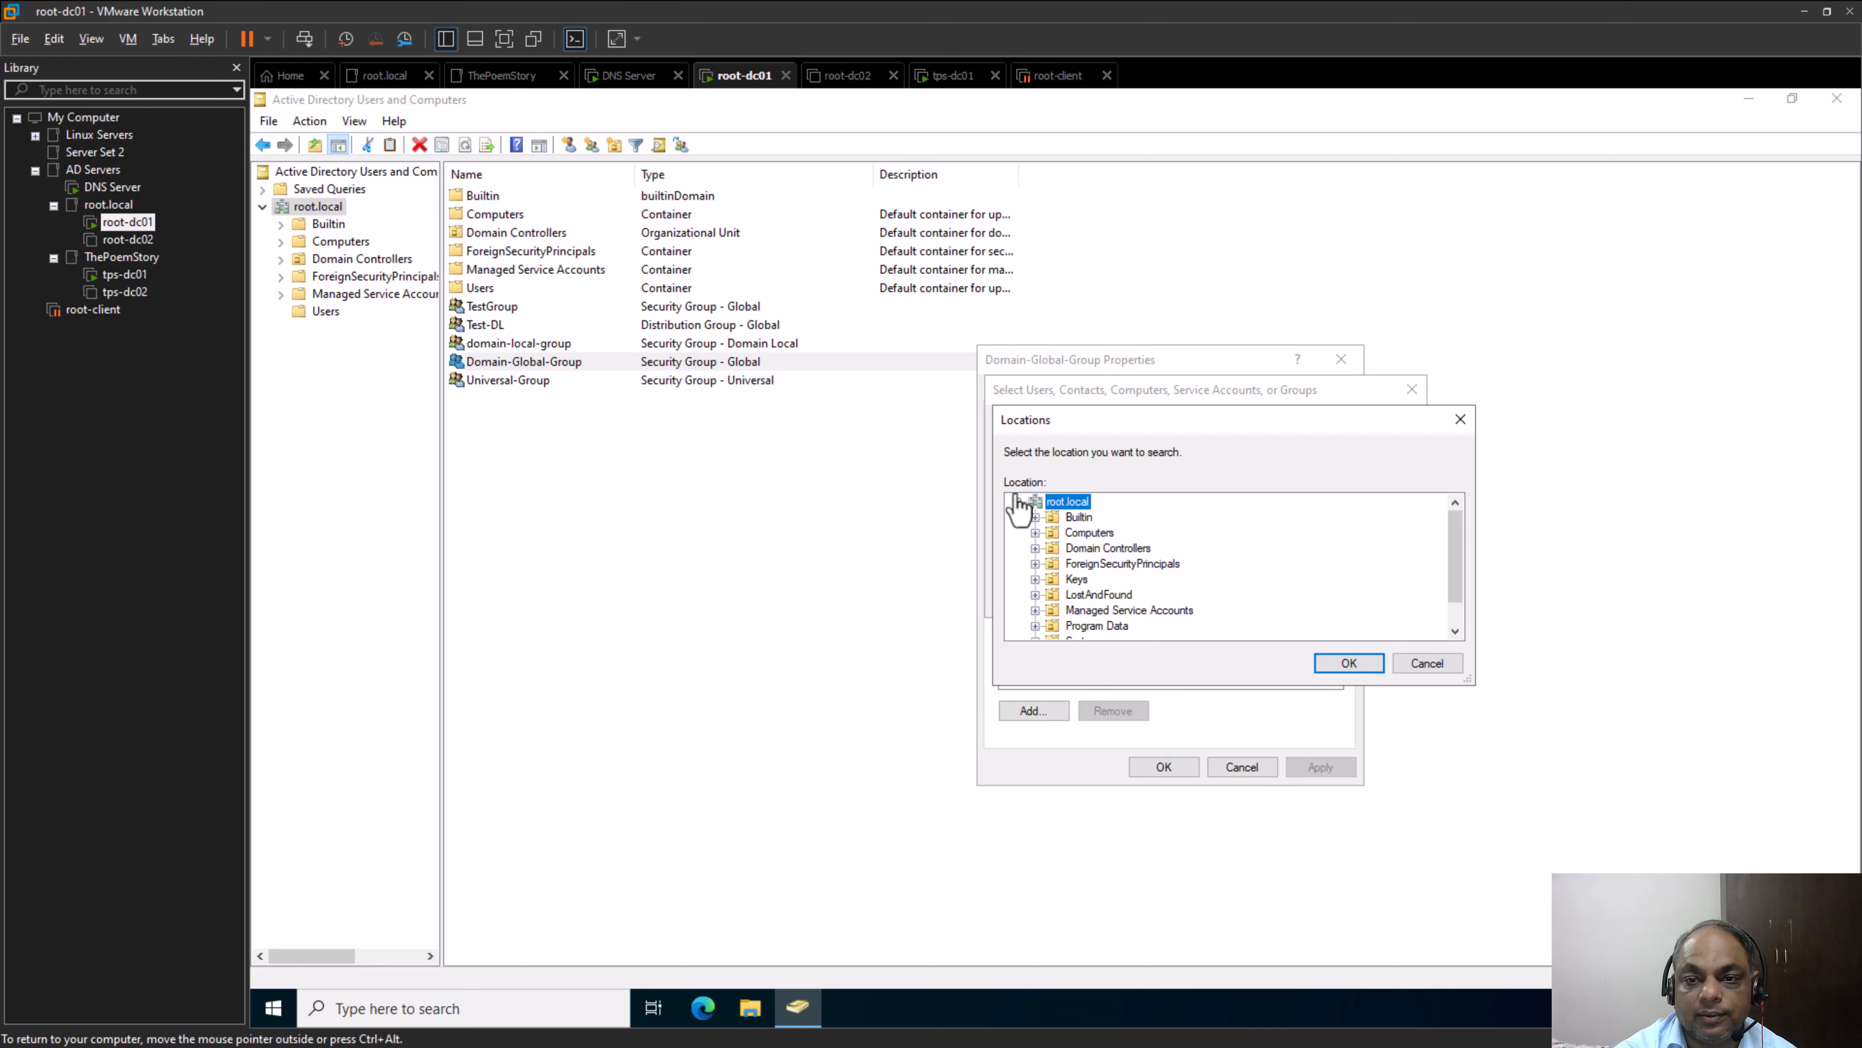
left_click(1017, 502)
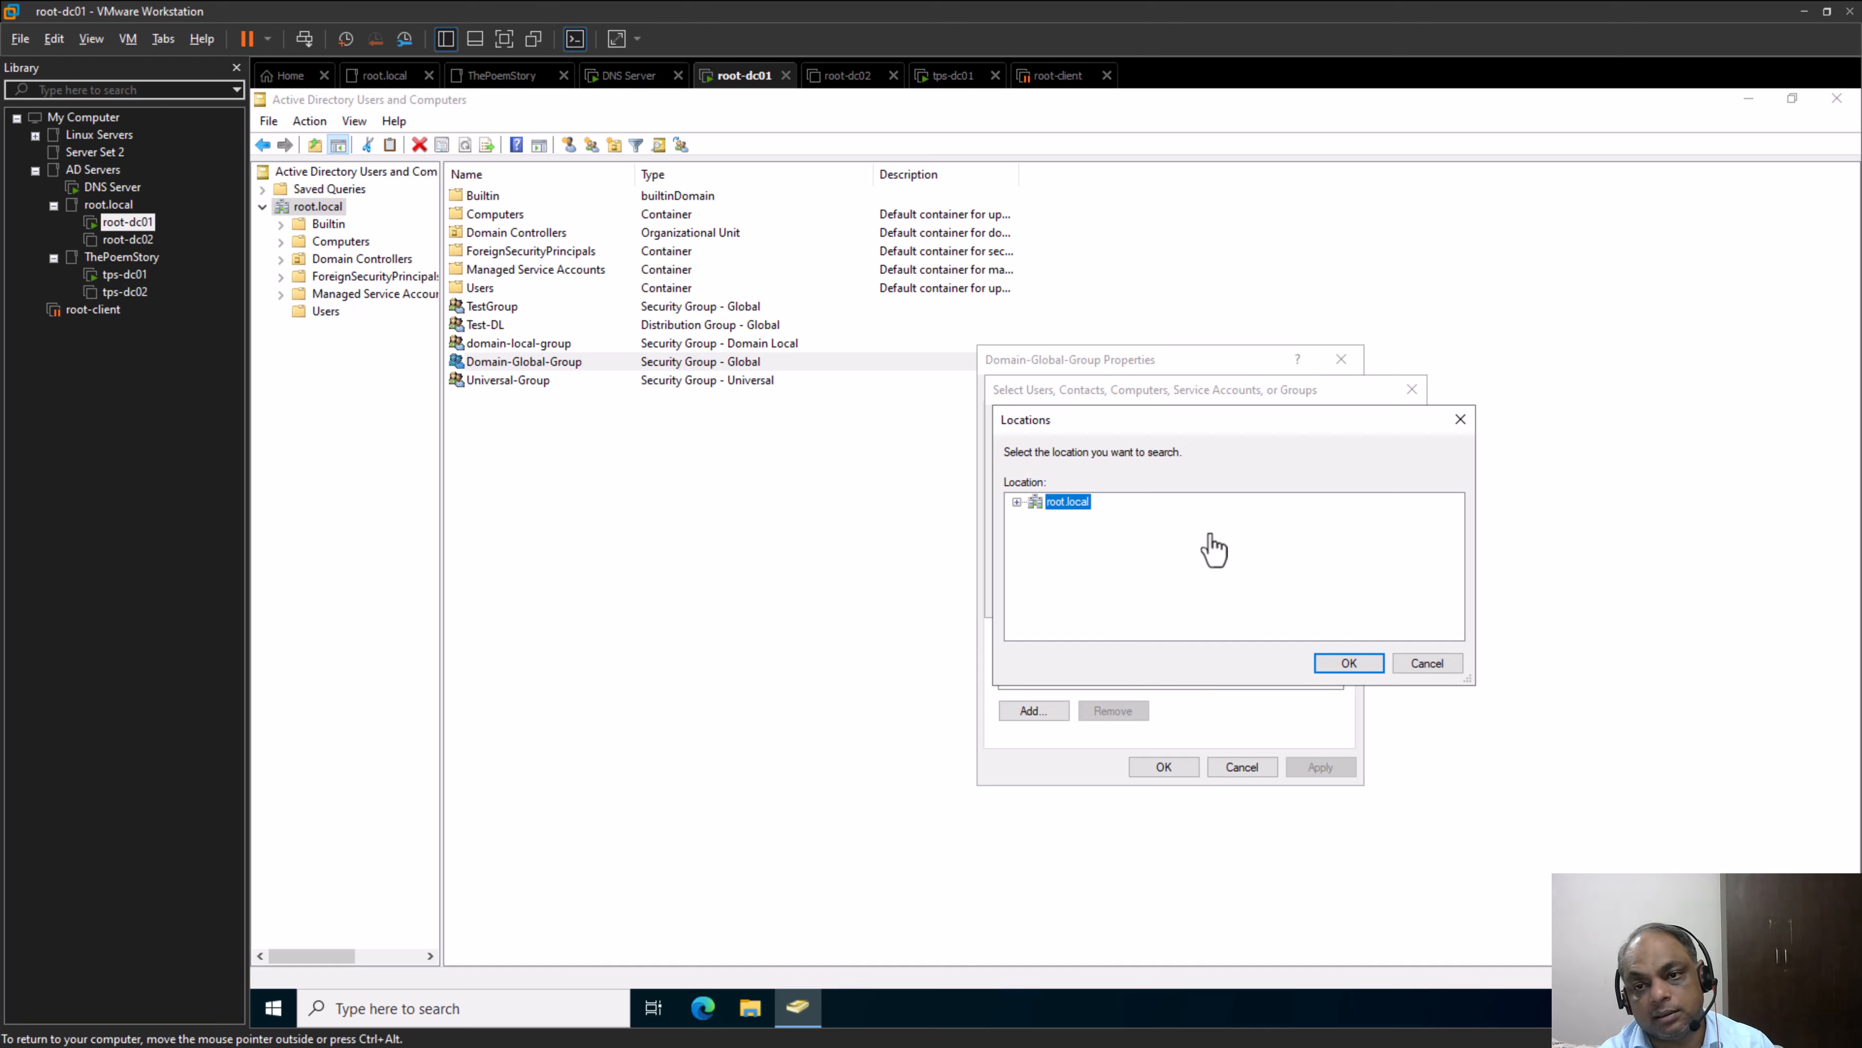
left_click(1347, 663)
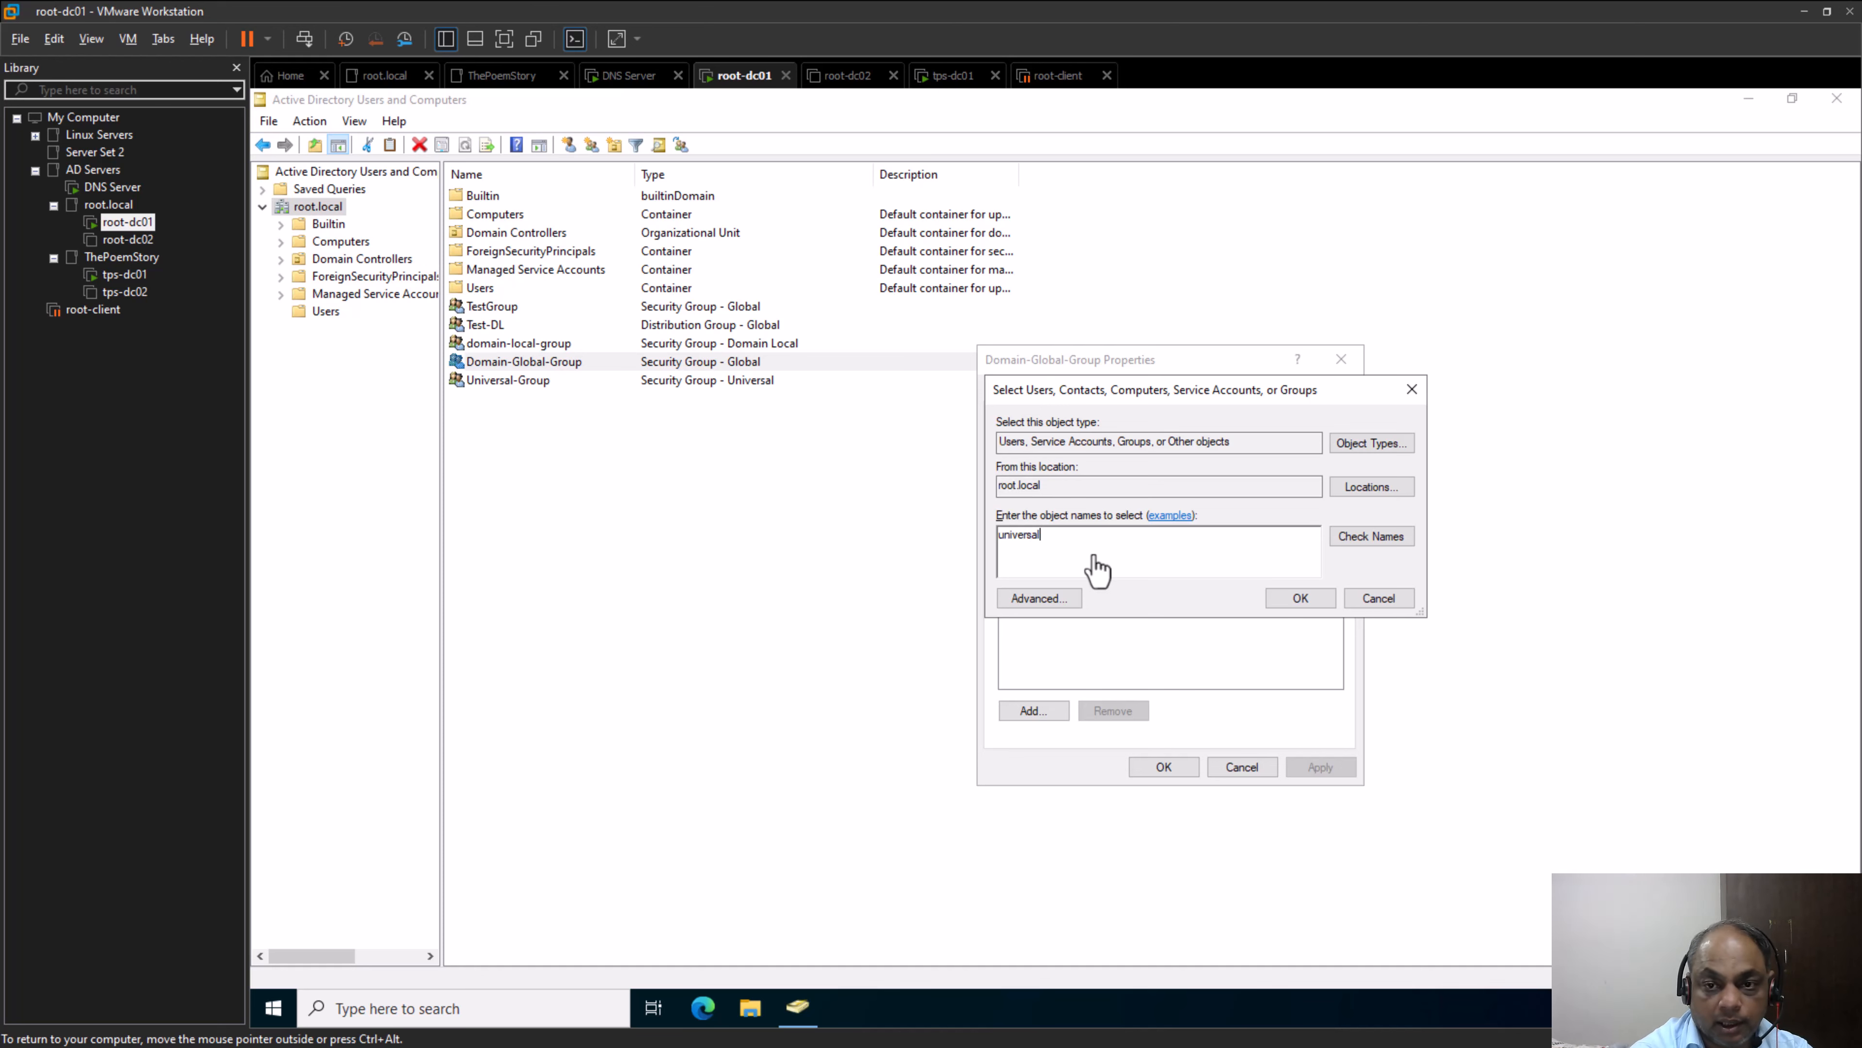
Try to add "universal" from root.local as a member of Domain-Global-Group, then clear the entered name
key("Return")
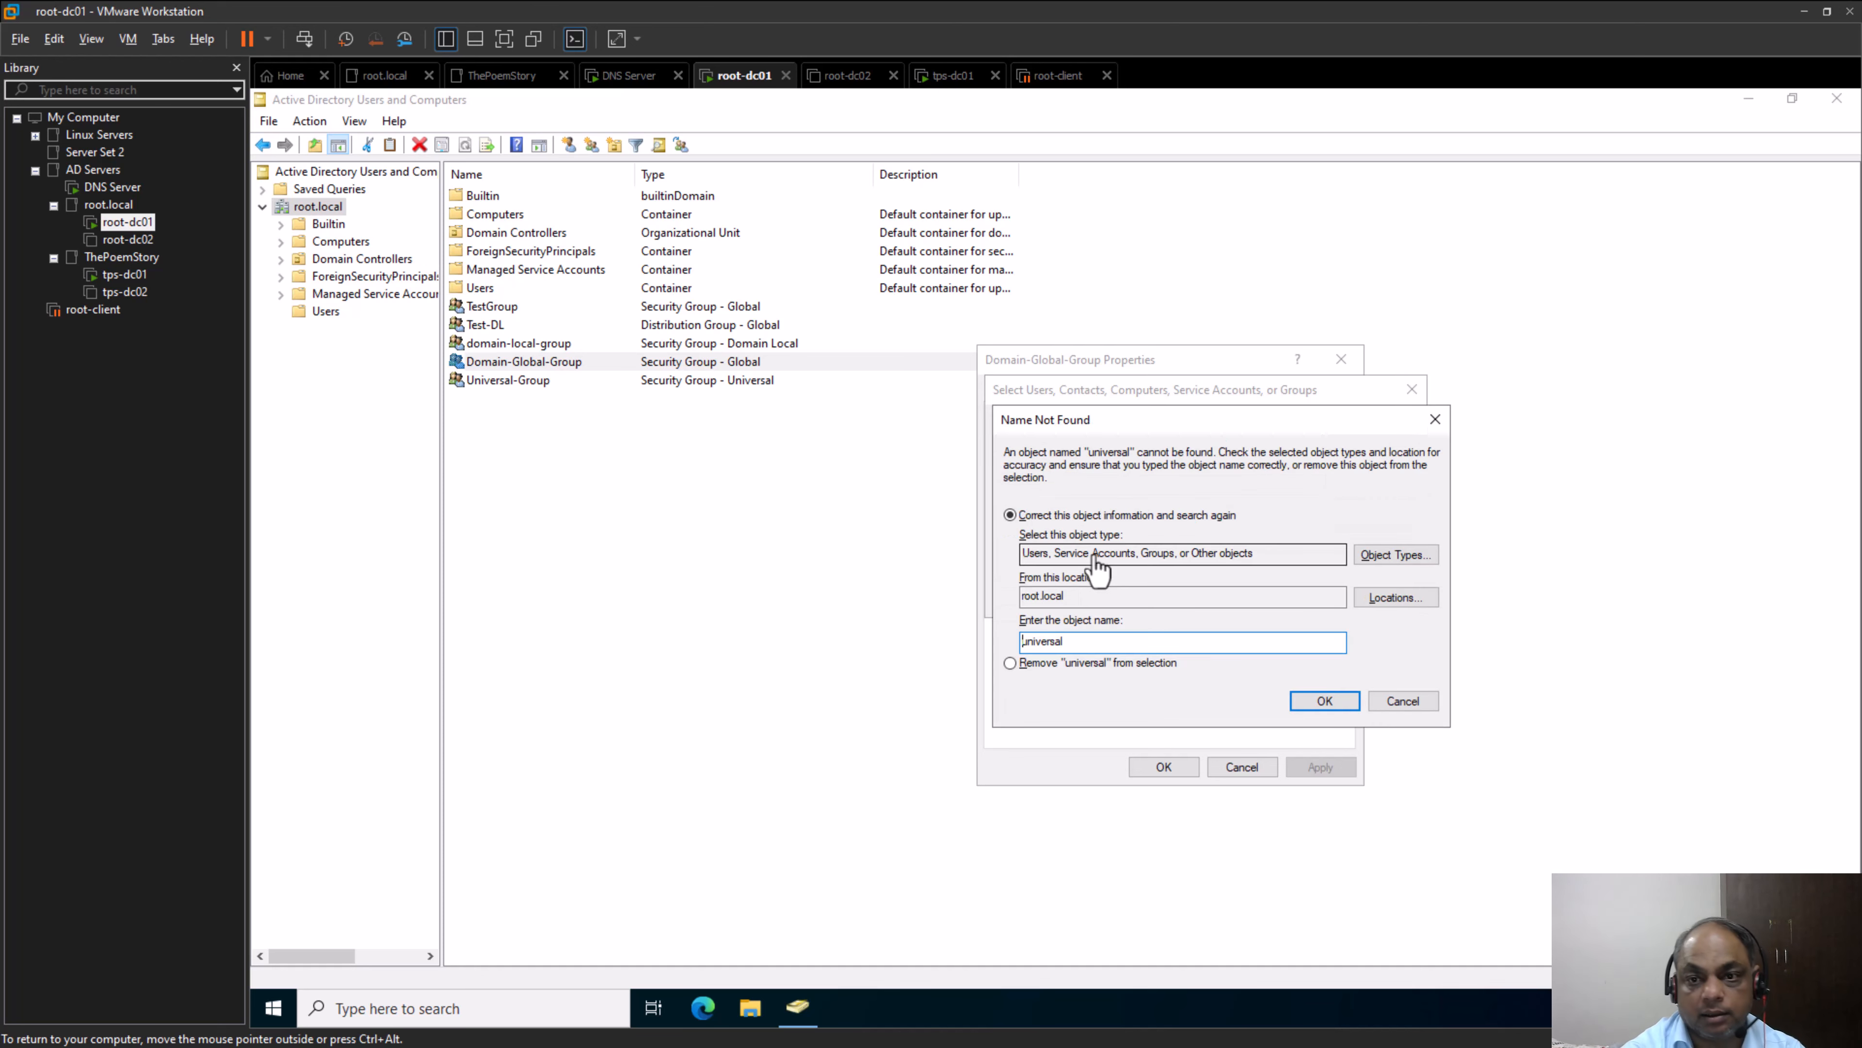
left_click(1148, 641)
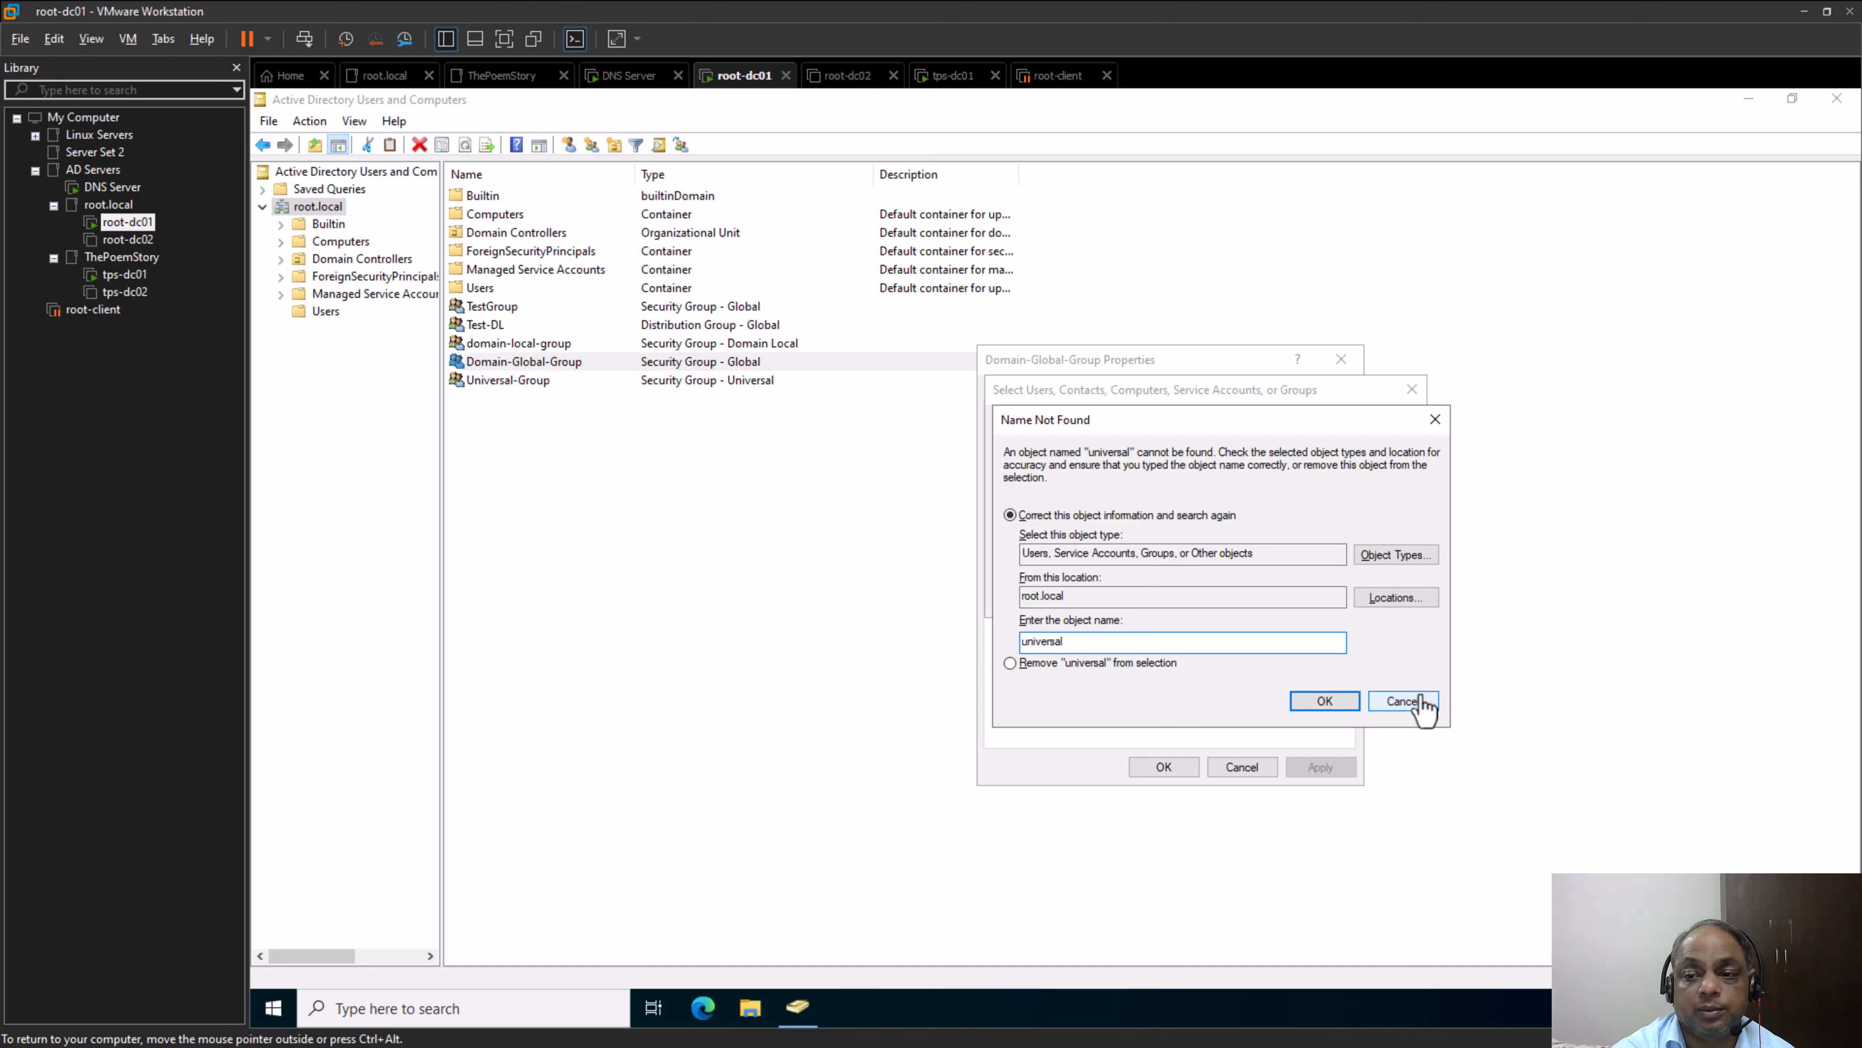
left_click(1402, 701)
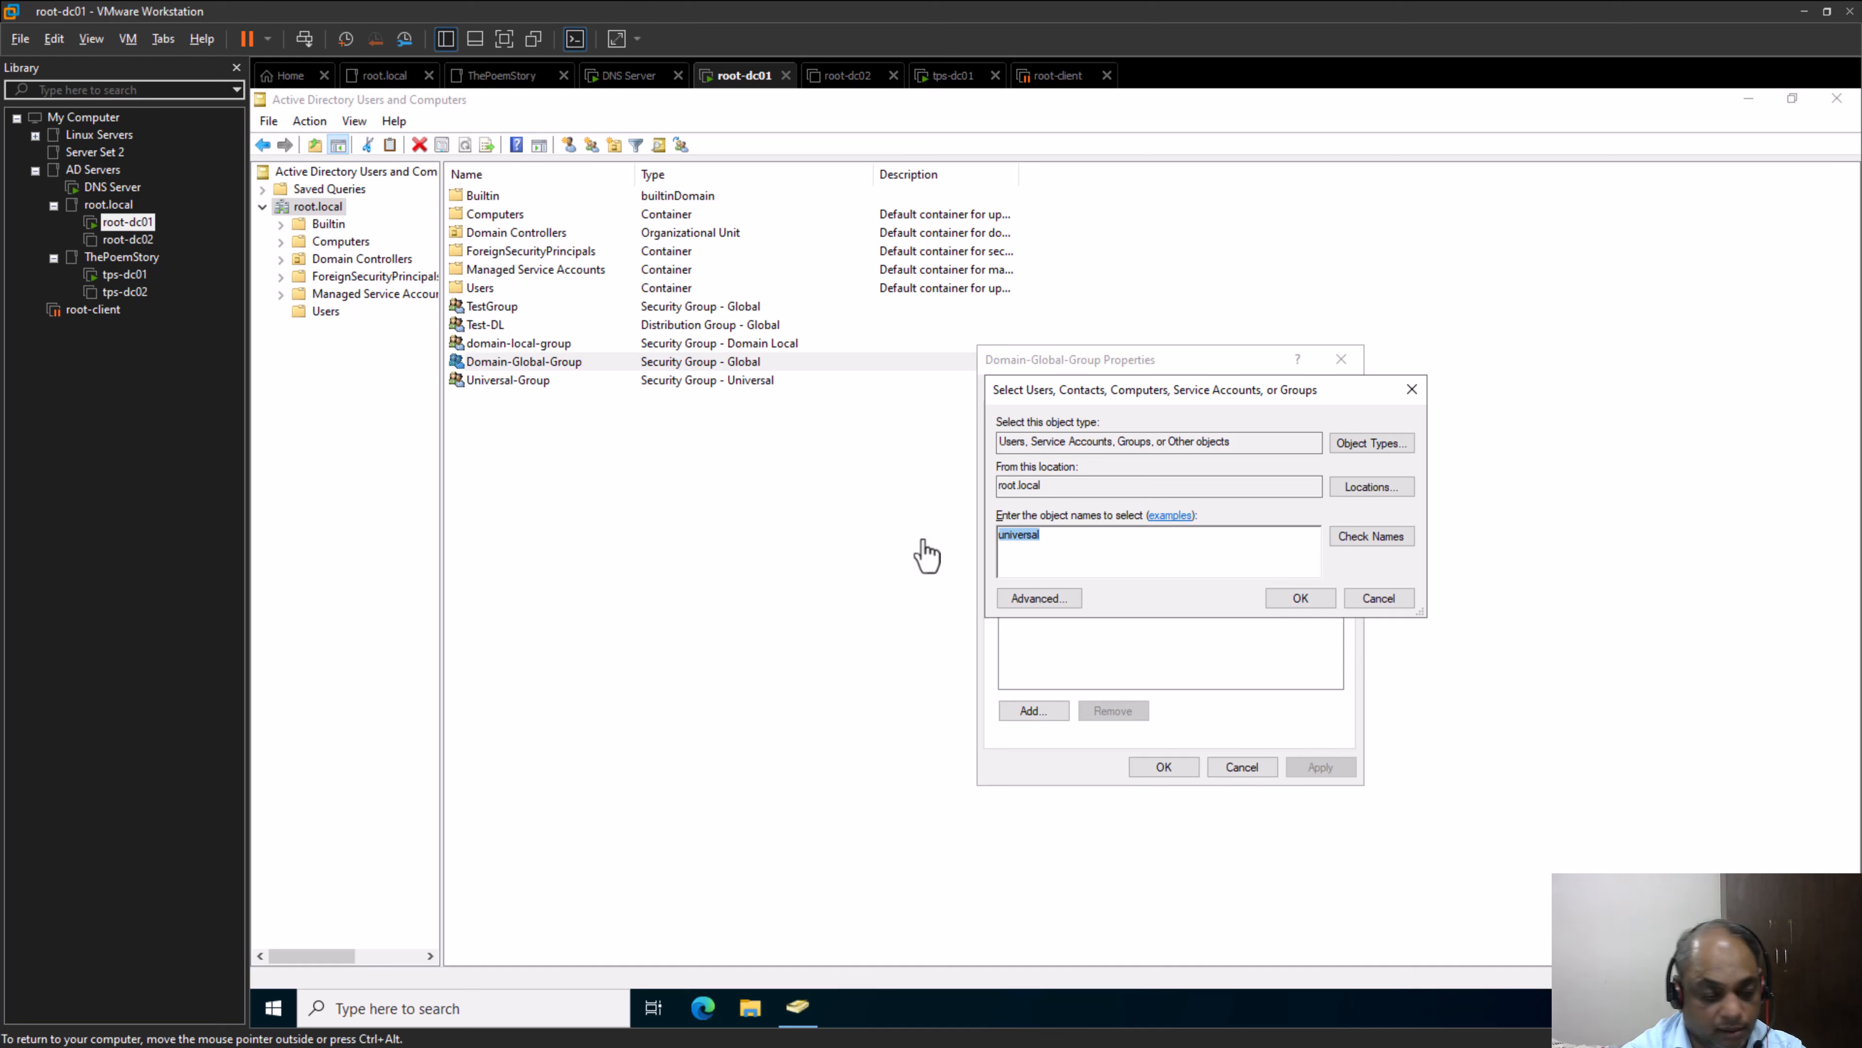
key("BackSpace")
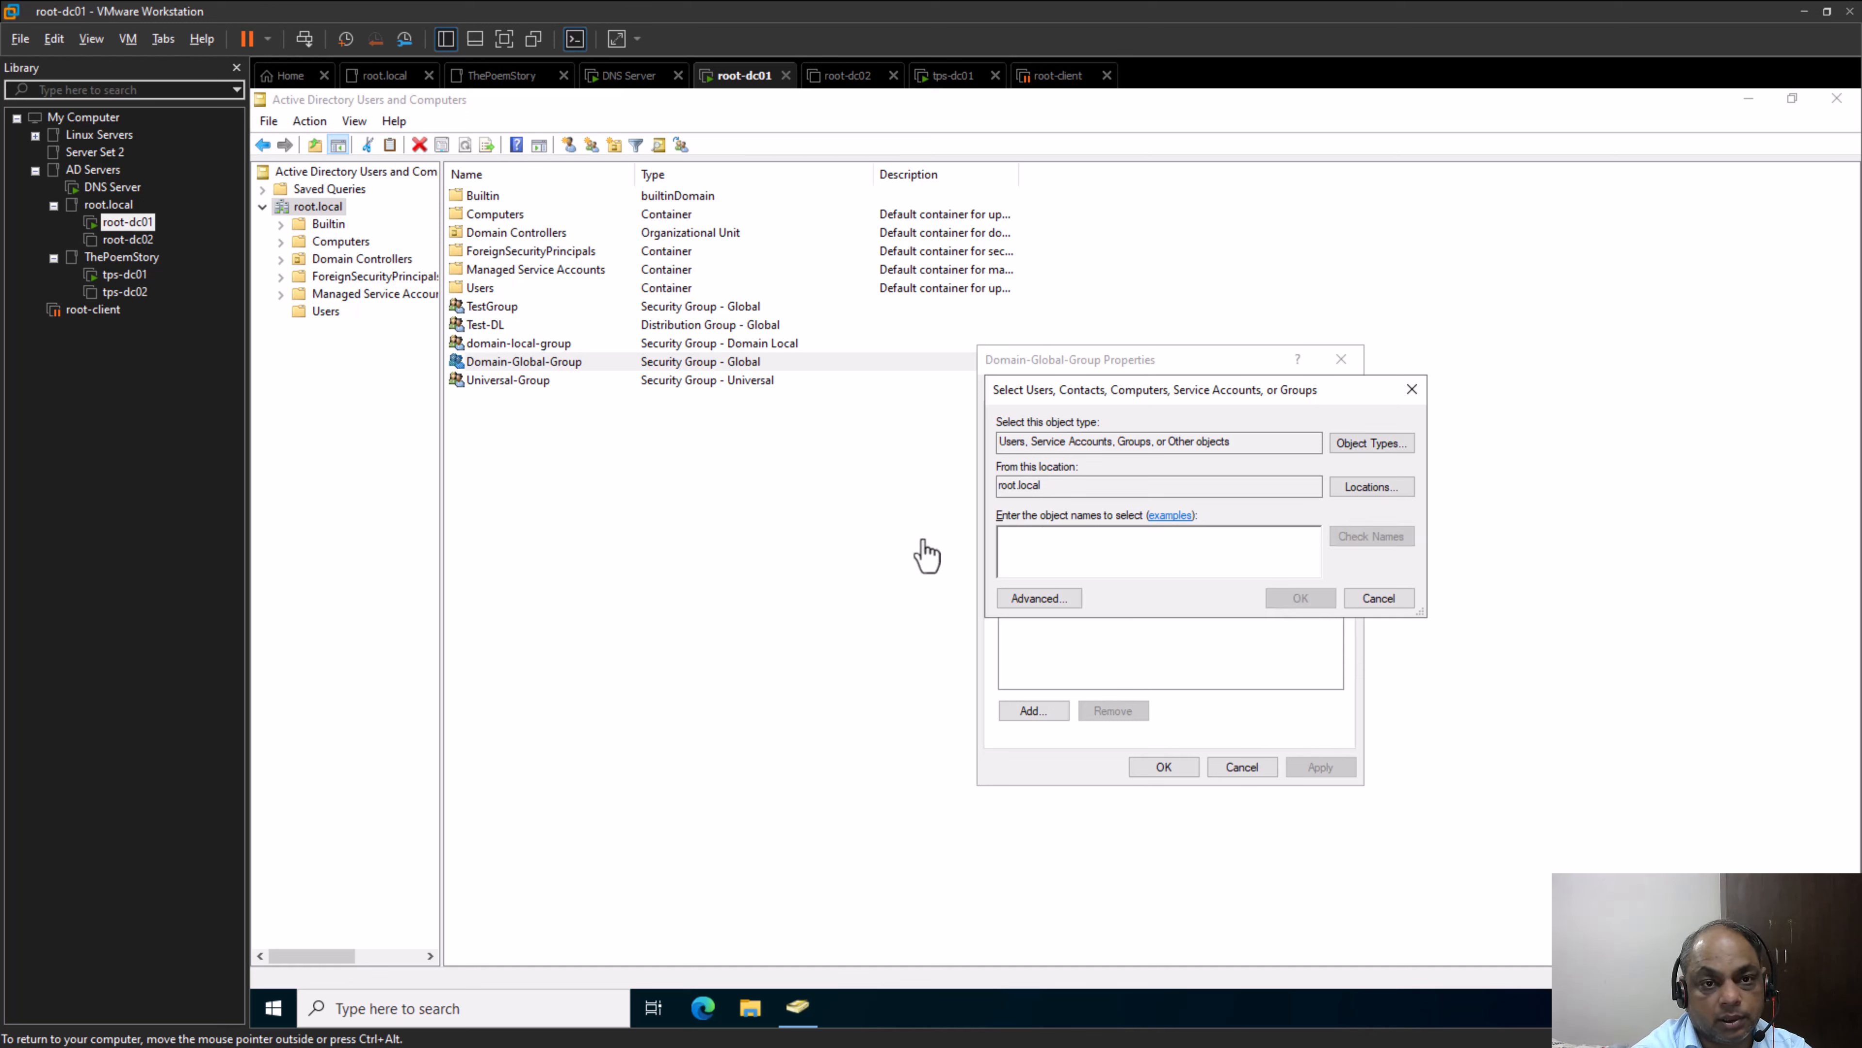
Try to add "domain-local" as a member of Domain-Global-Group, and close the group's properties without saving
type("domain-l")
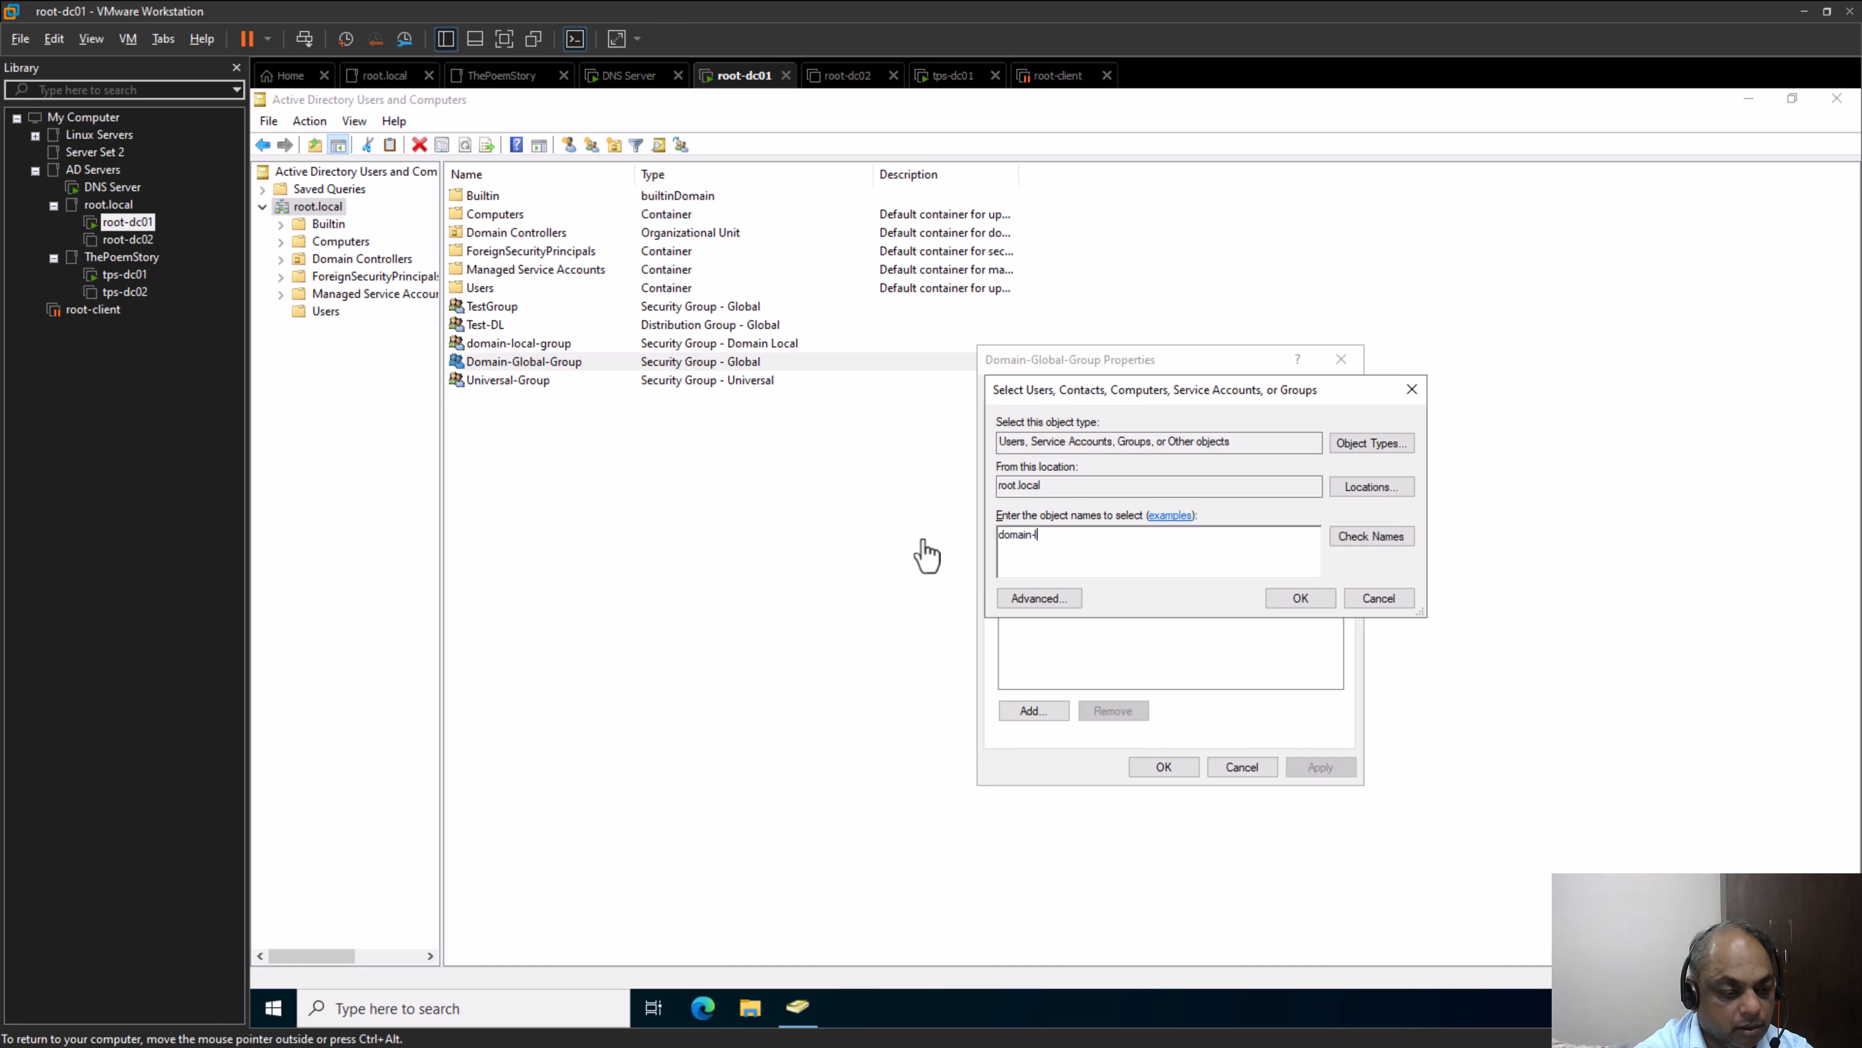
type("ocal")
key("Return")
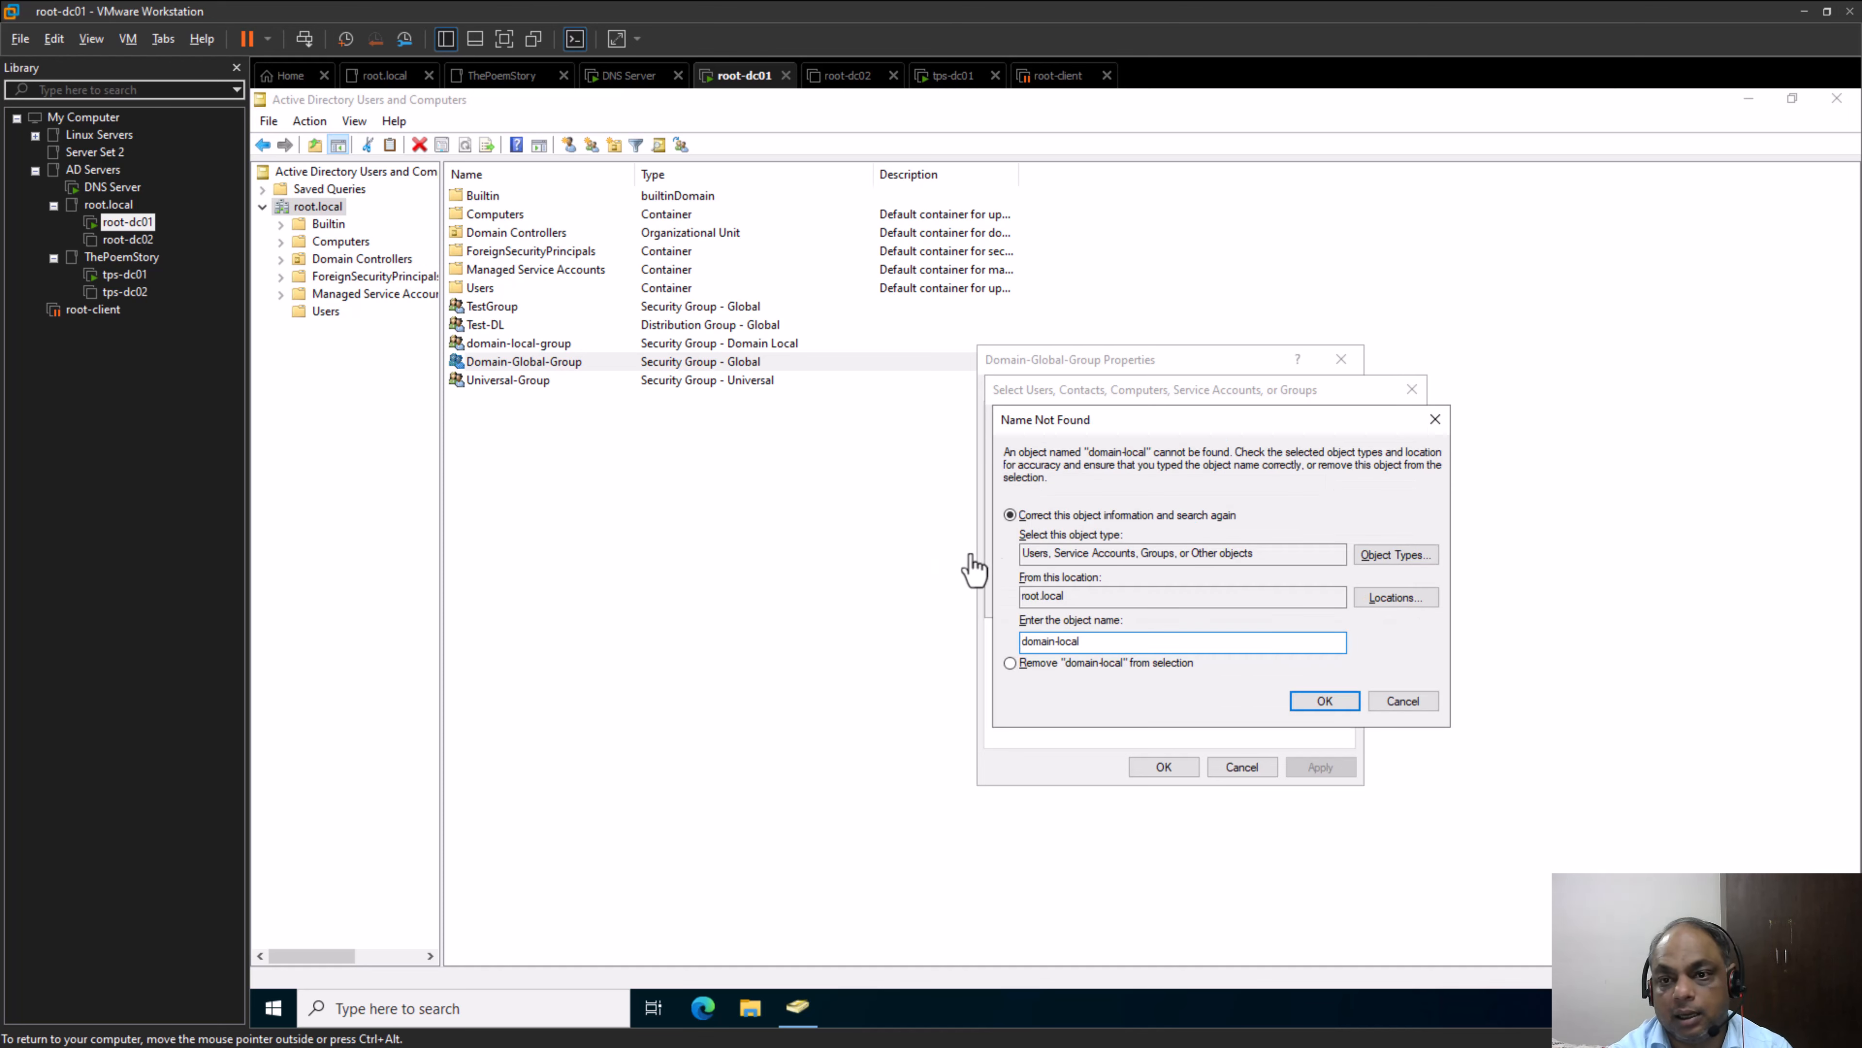
left_click(1180, 662)
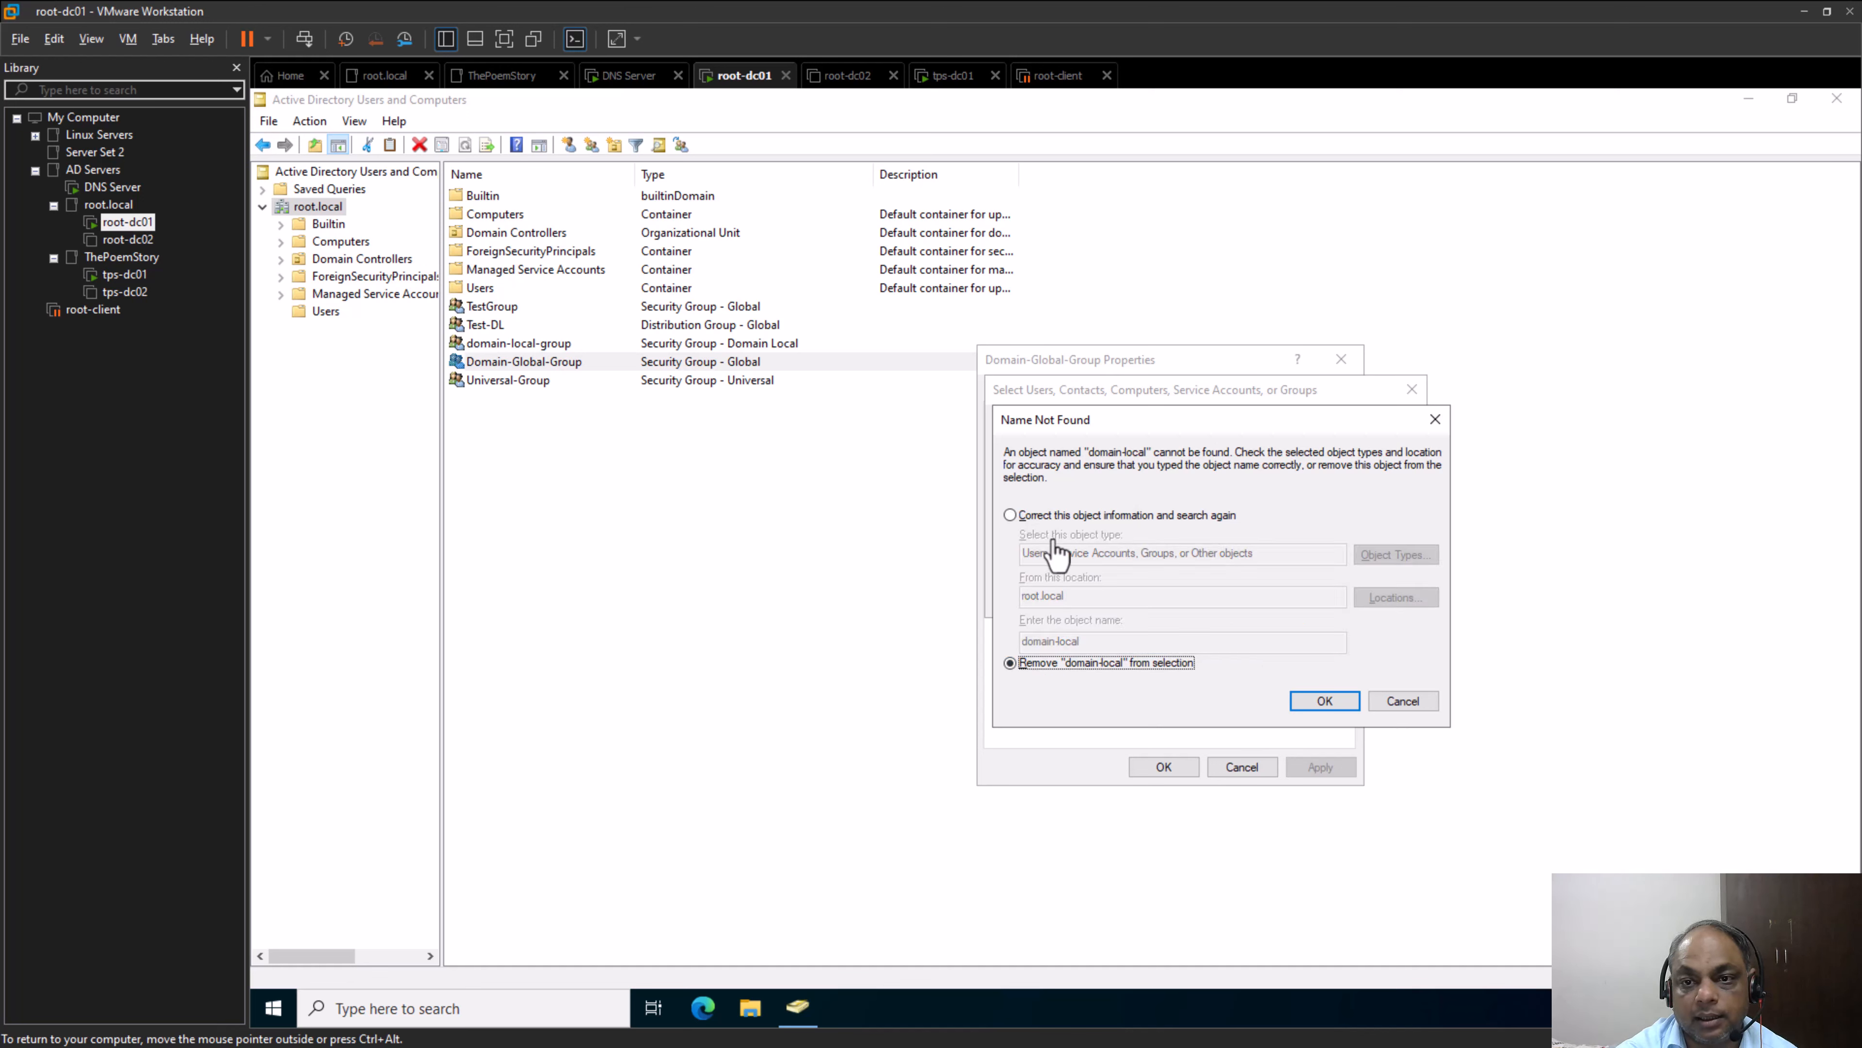
left_click(1009, 516)
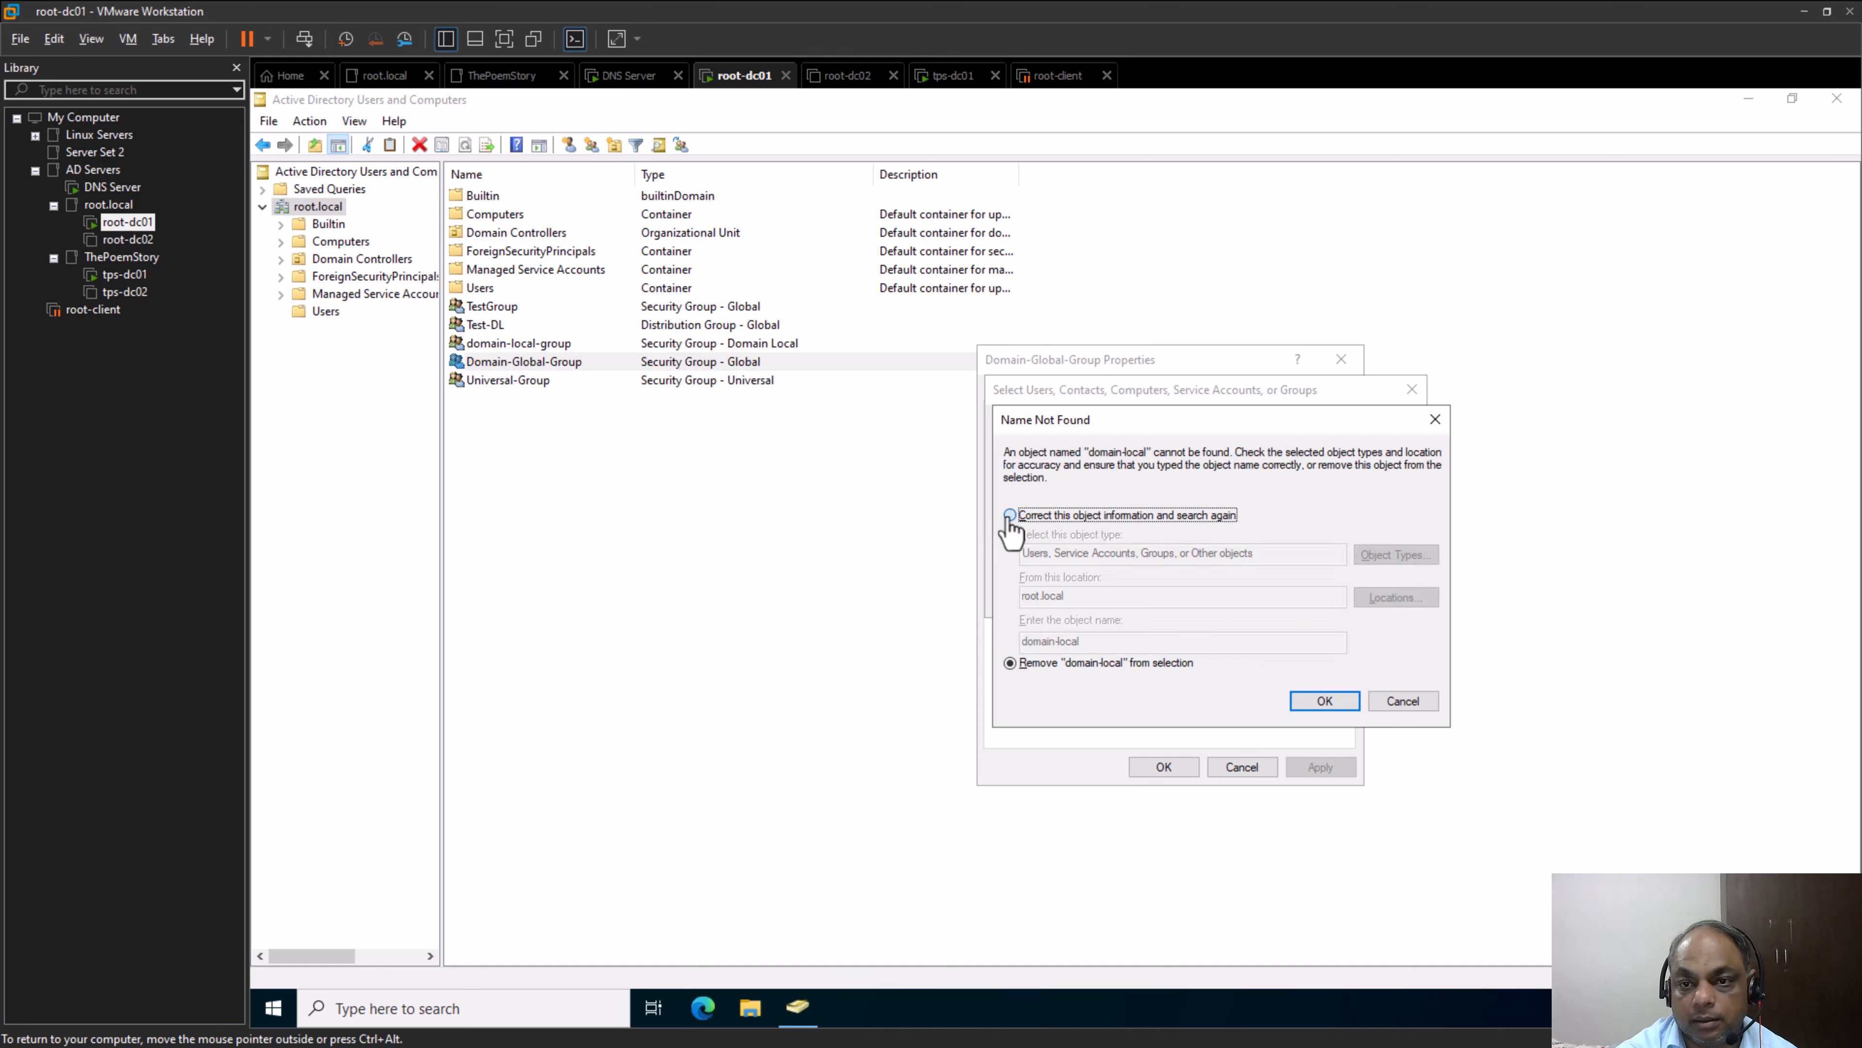
left_click(1402, 702)
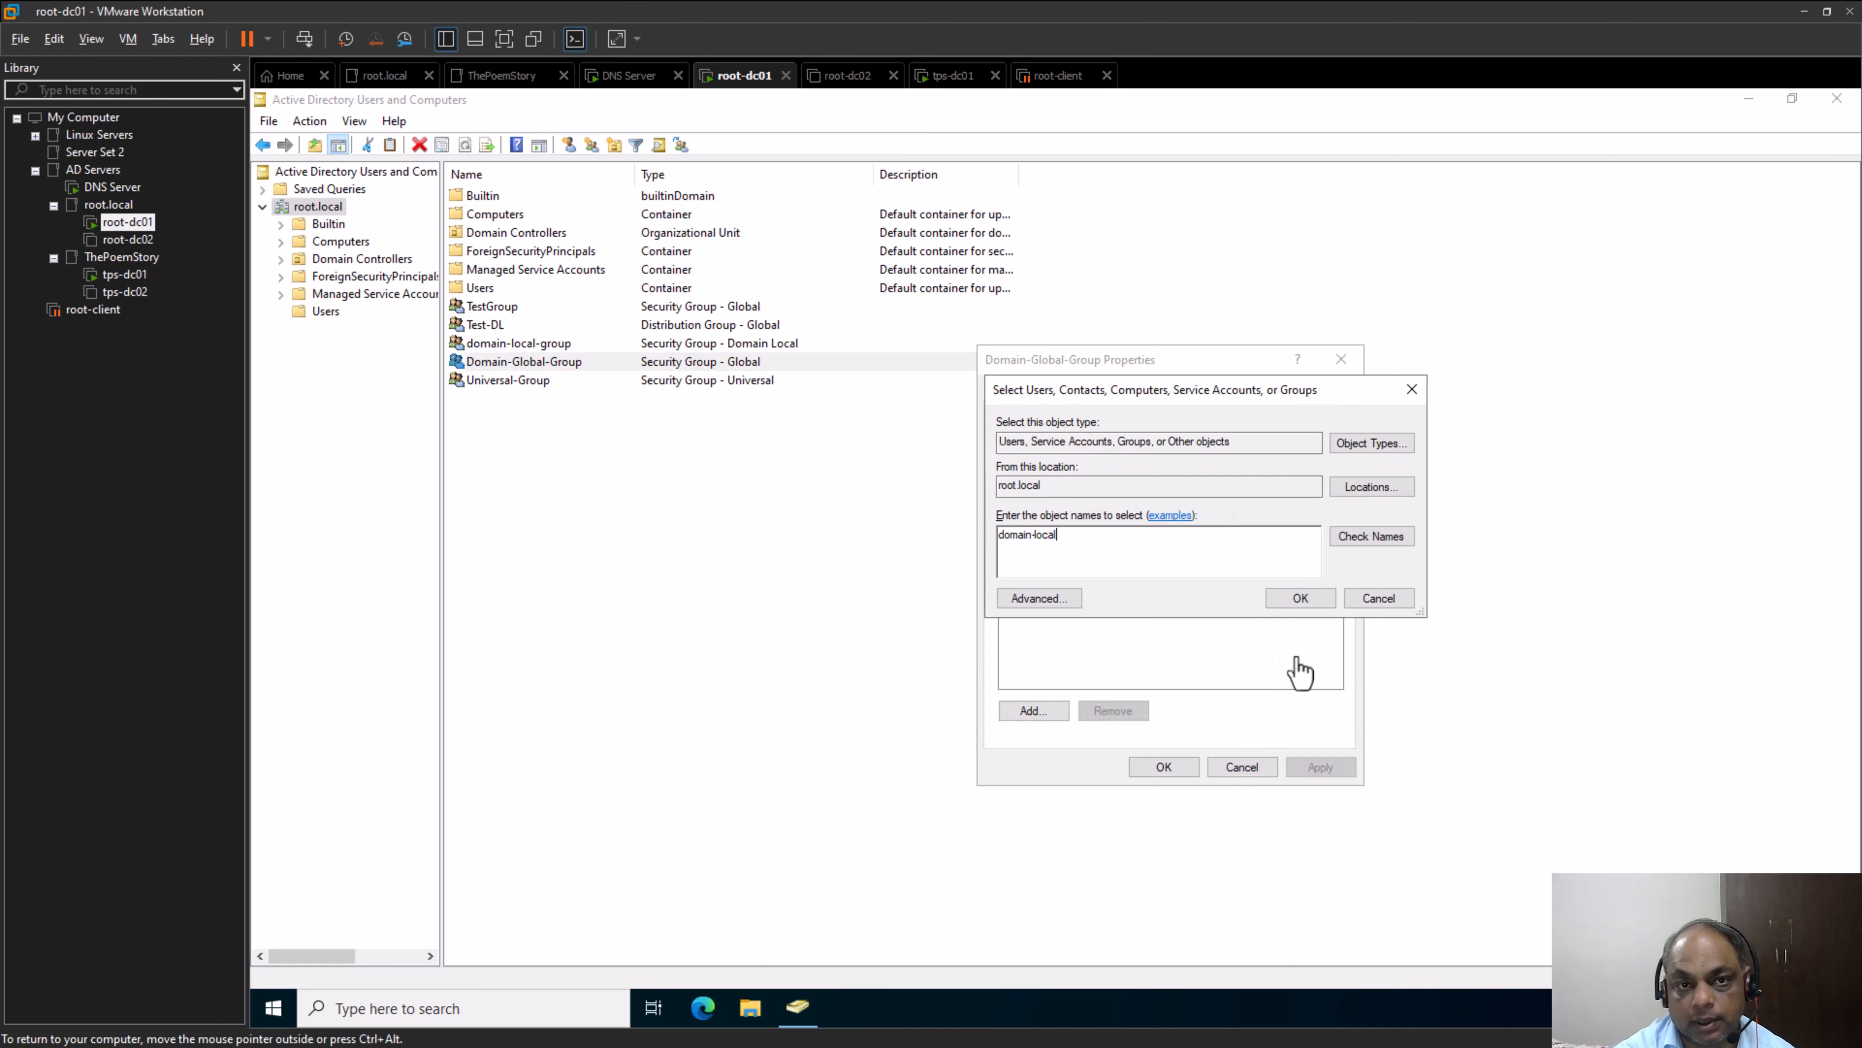
left_click(1376, 599)
left_click(1246, 767)
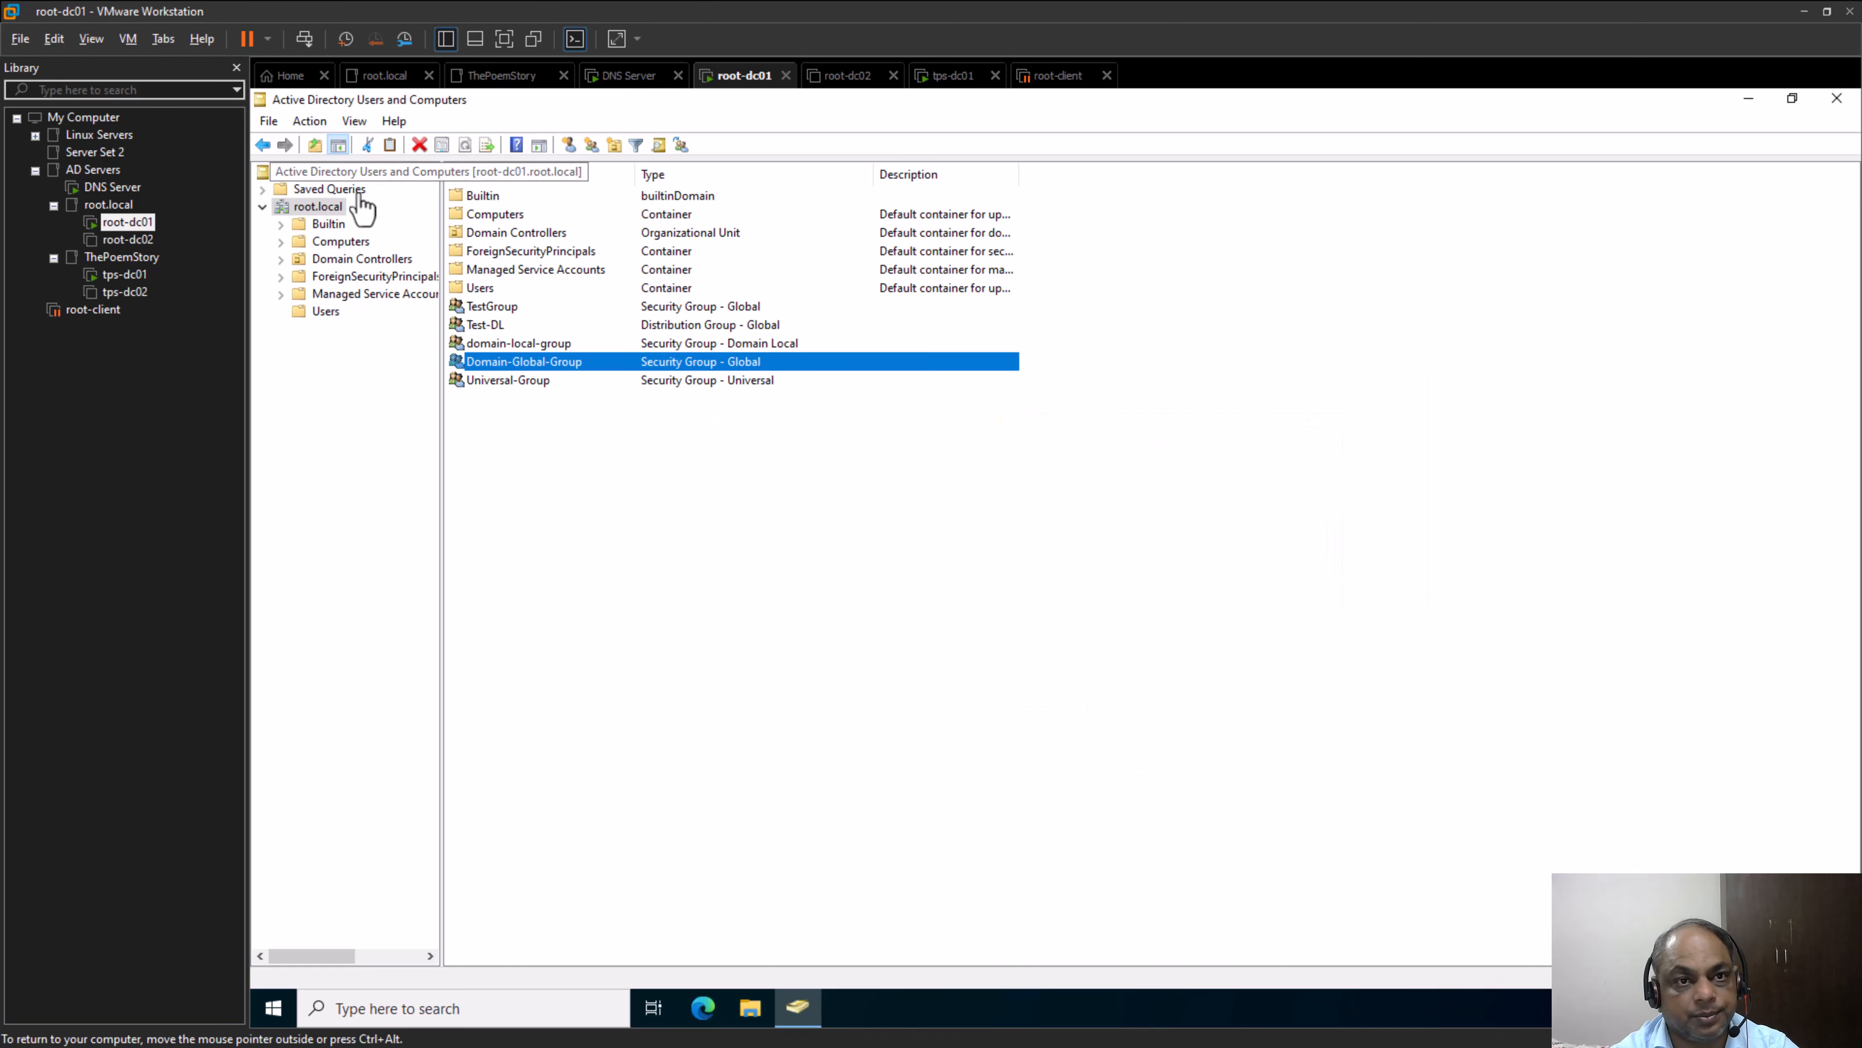
Create a security group named "testerglobal" with Global scope in the root.local domain
right_click(321, 207)
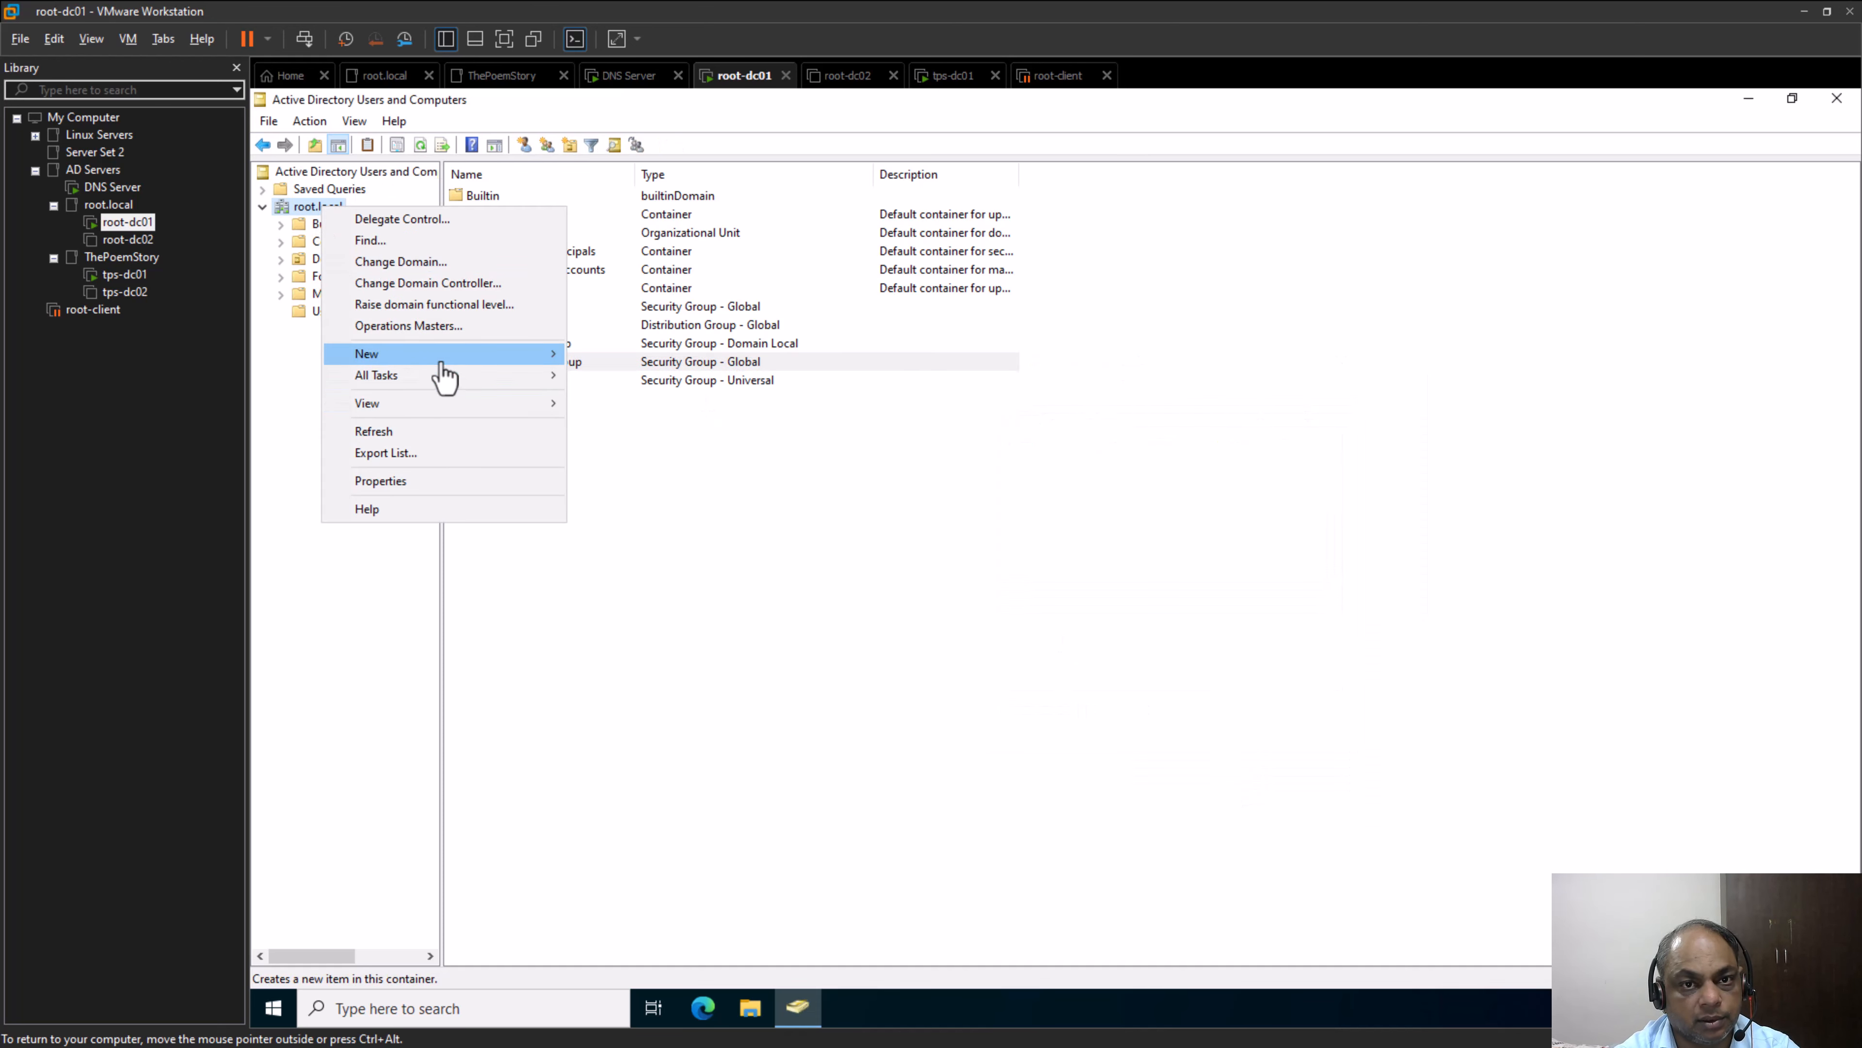
mouse_move(442, 355)
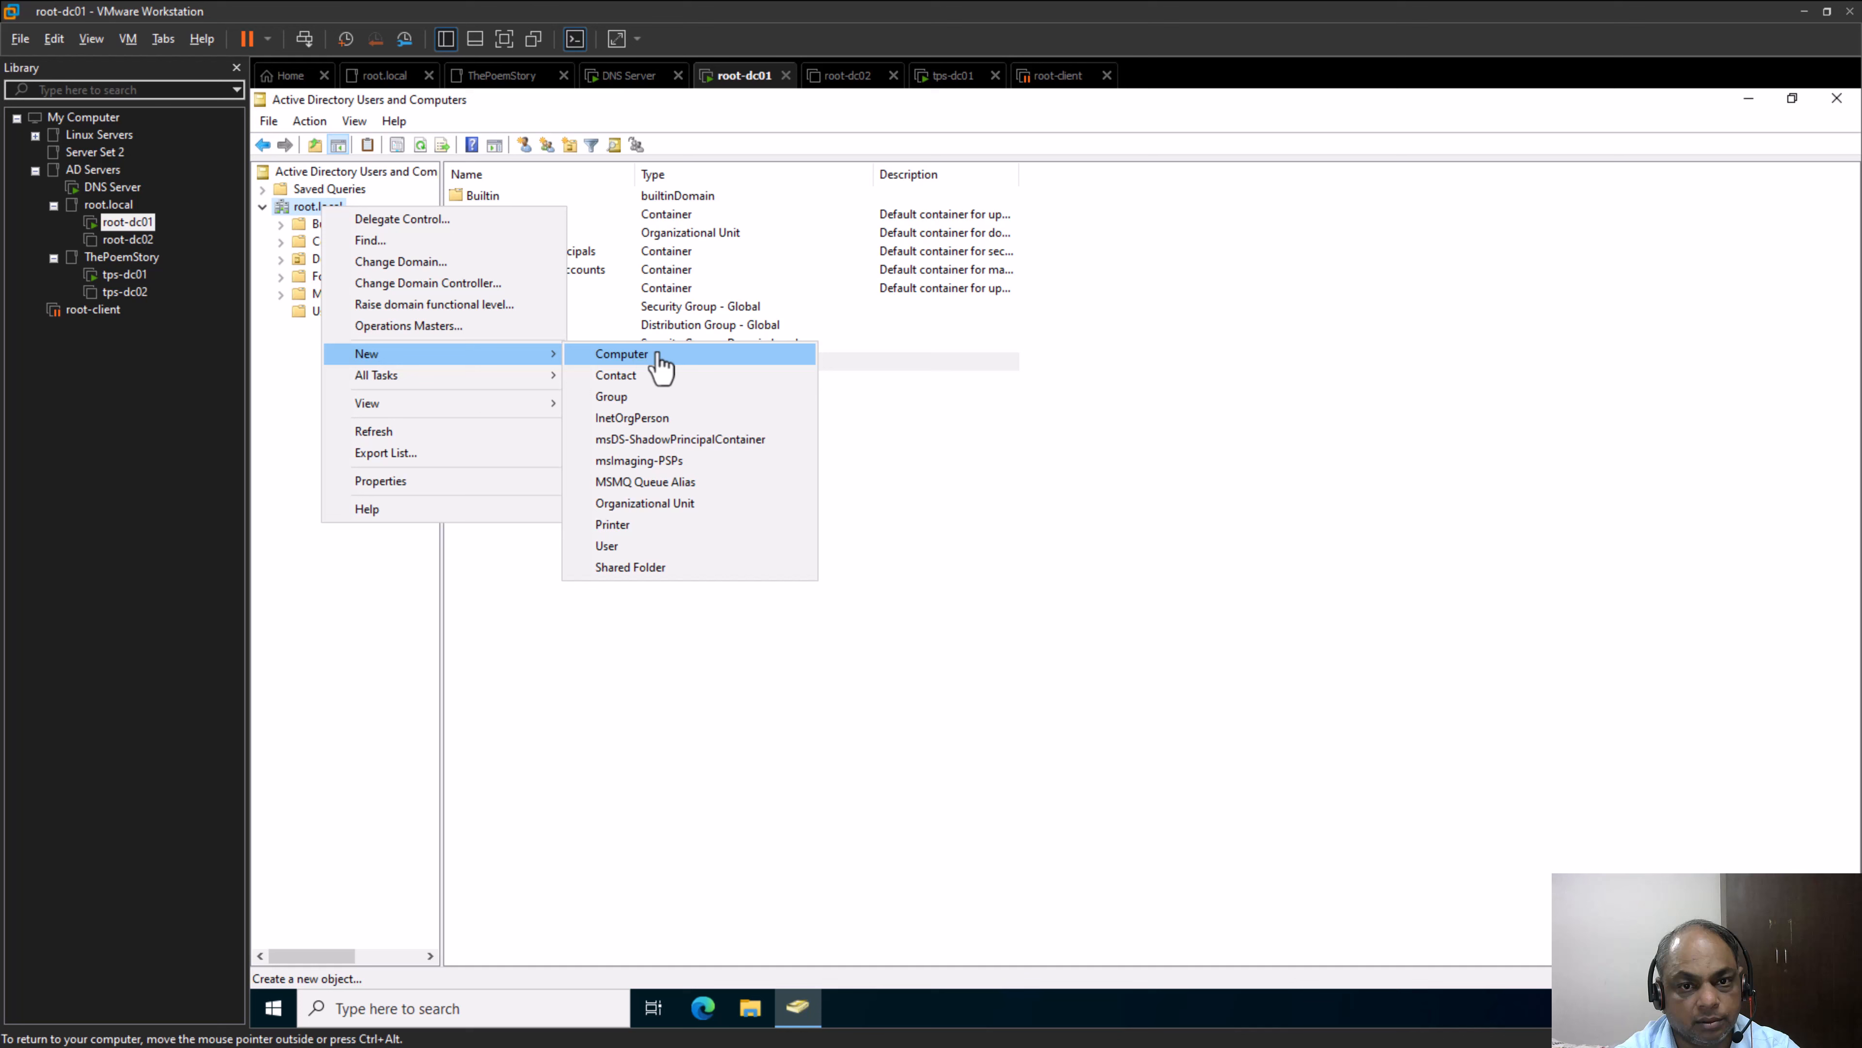
left_click(682, 400)
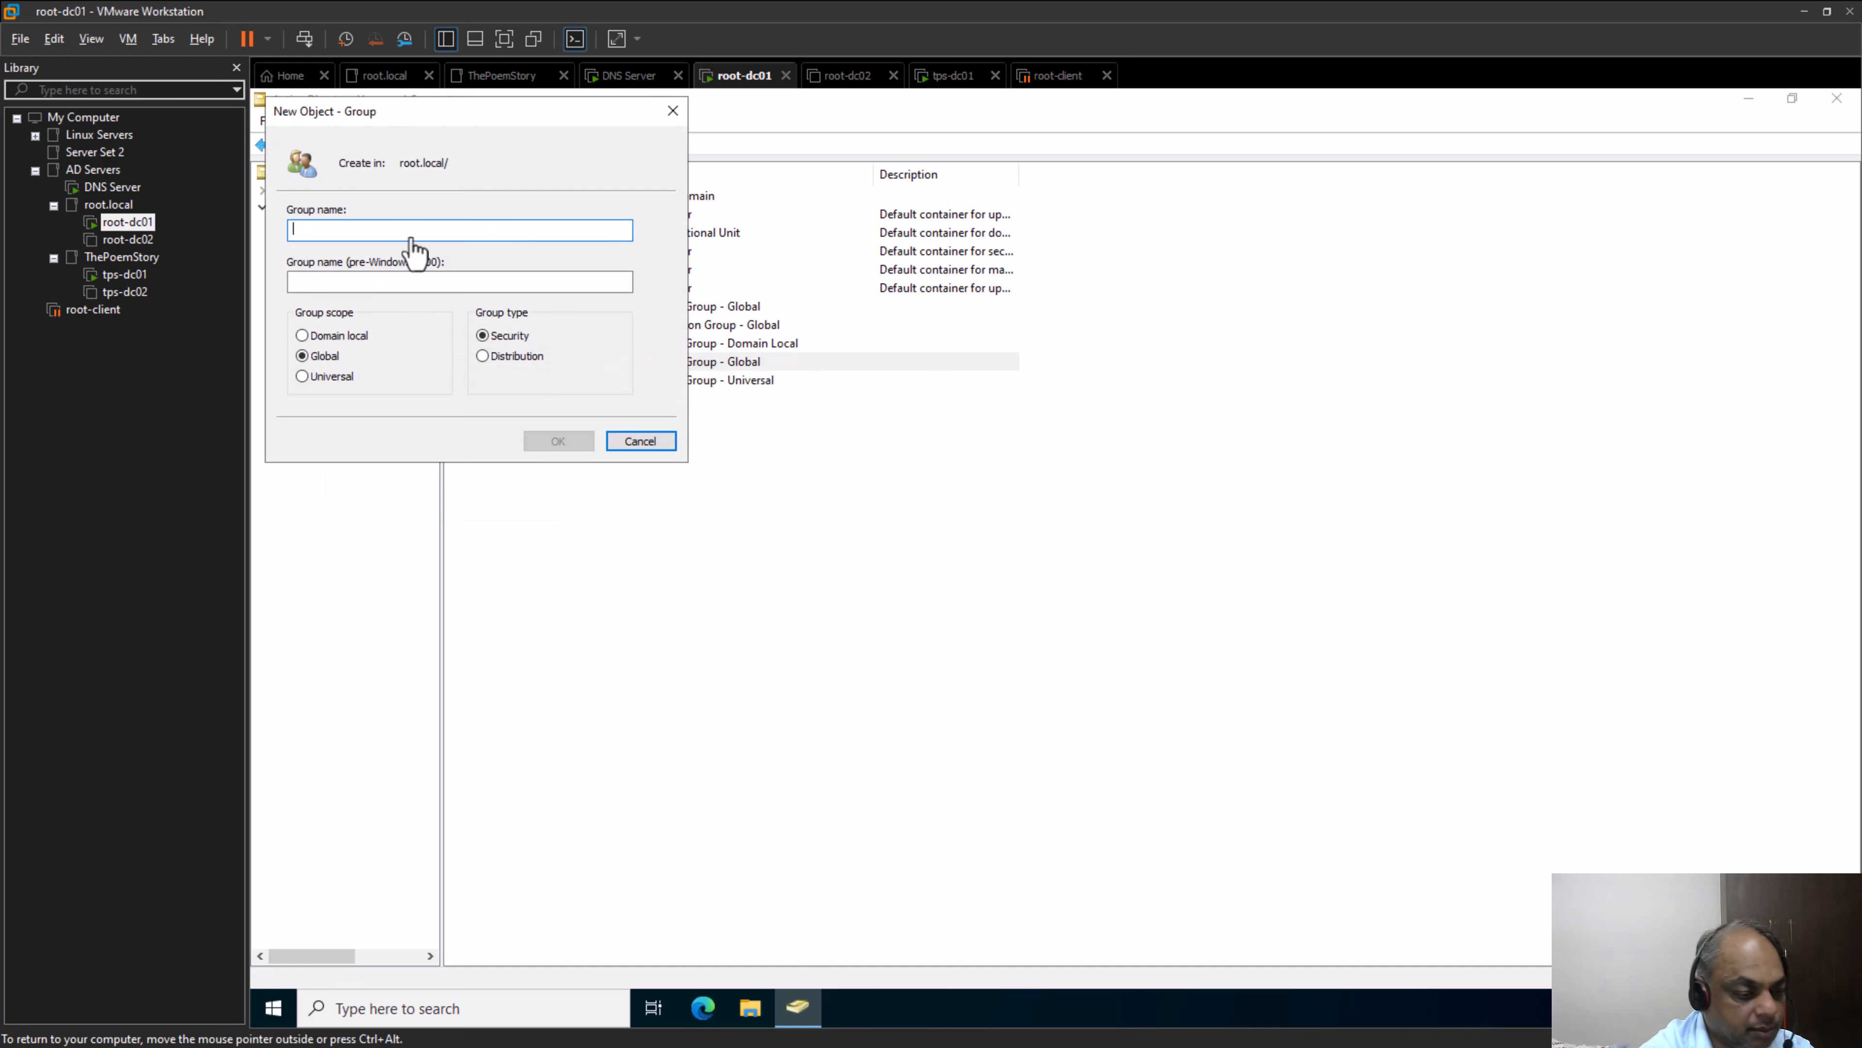
type("testerglobal")
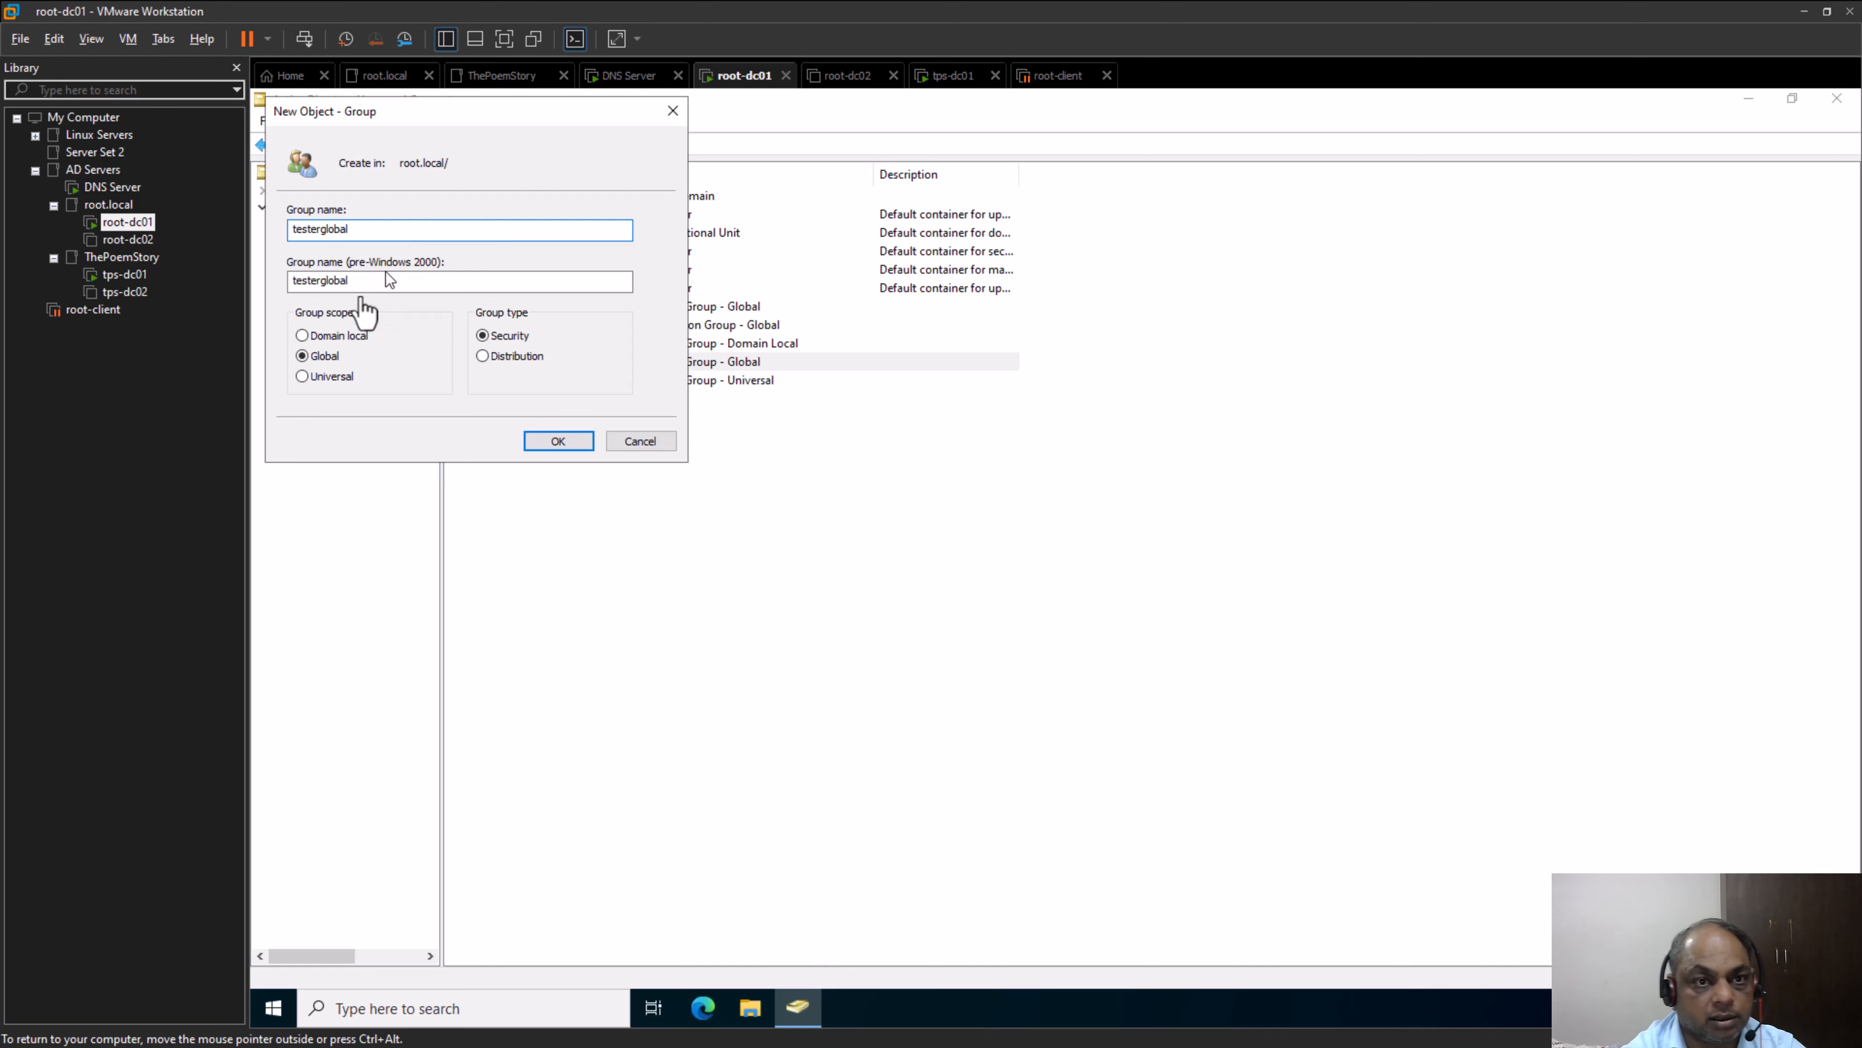
left_click(544, 440)
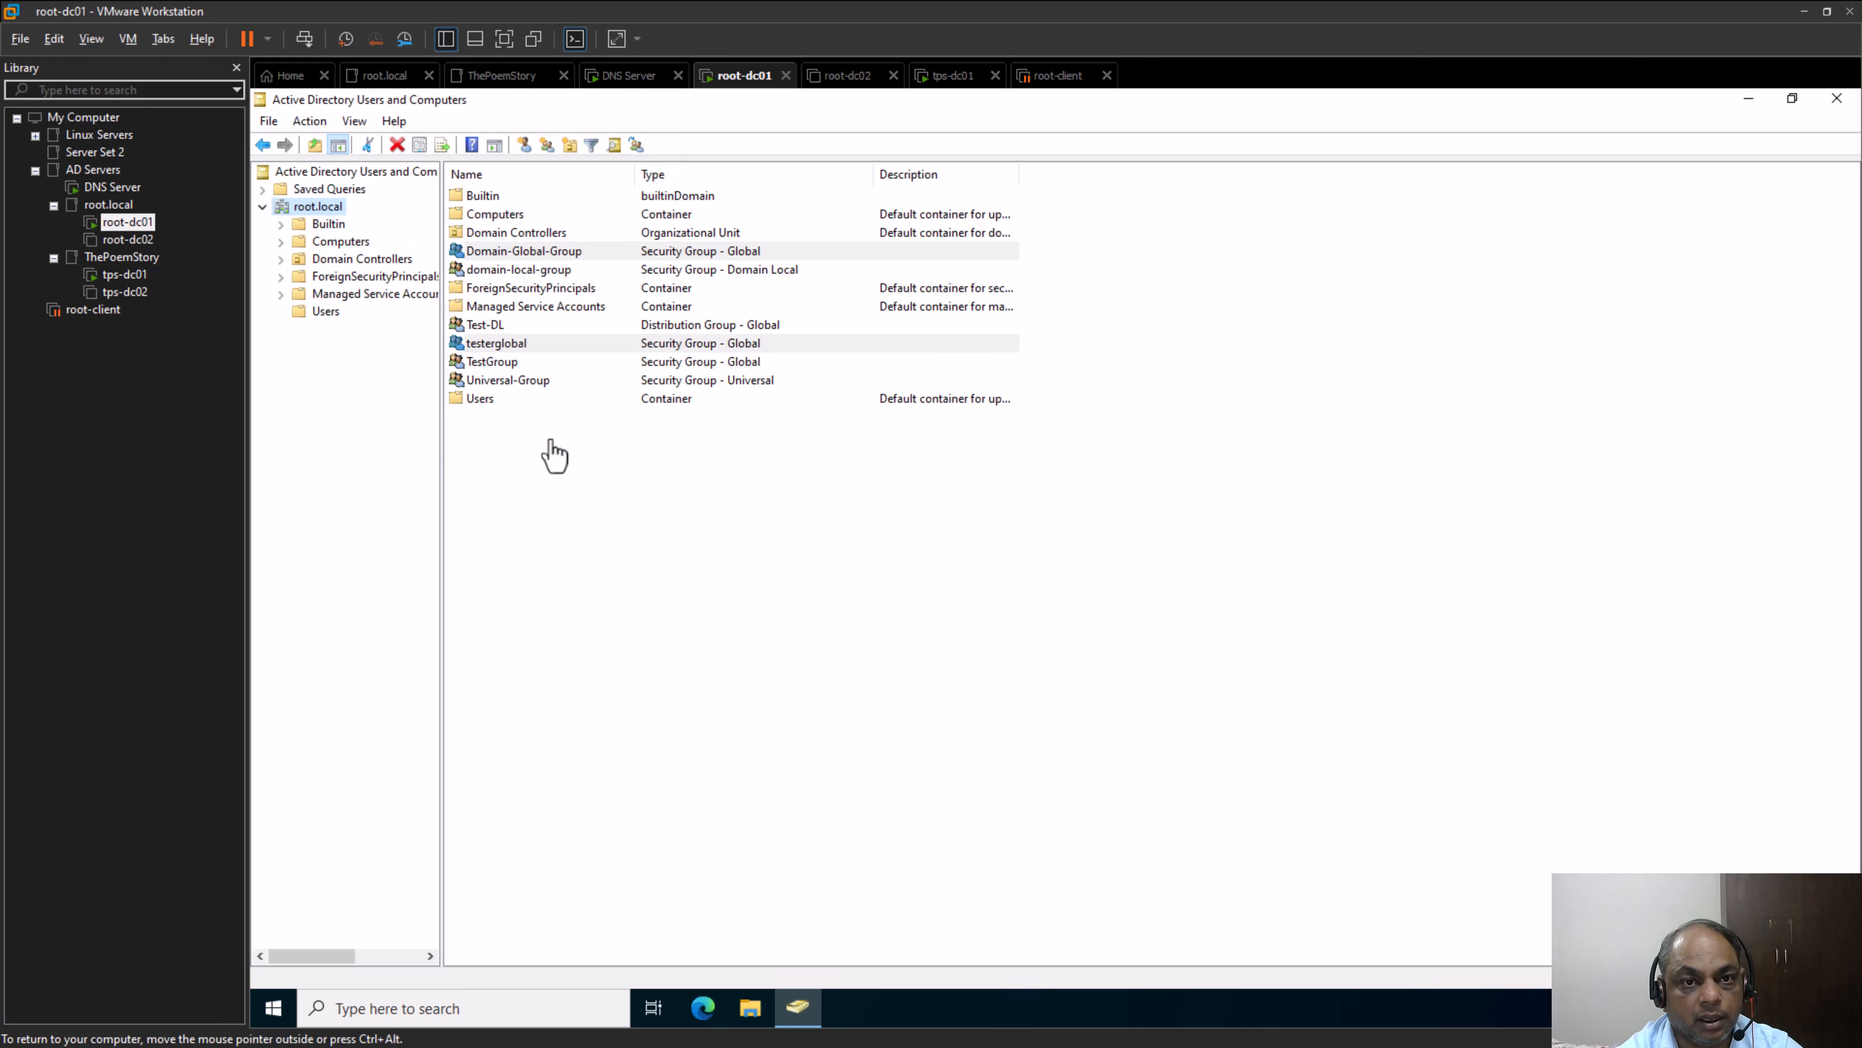
Try to add "testerglobal" from root.local as a member of Domain-Global-Group, and close the group's properties without saving
left_click(531, 421)
left_click(532, 253)
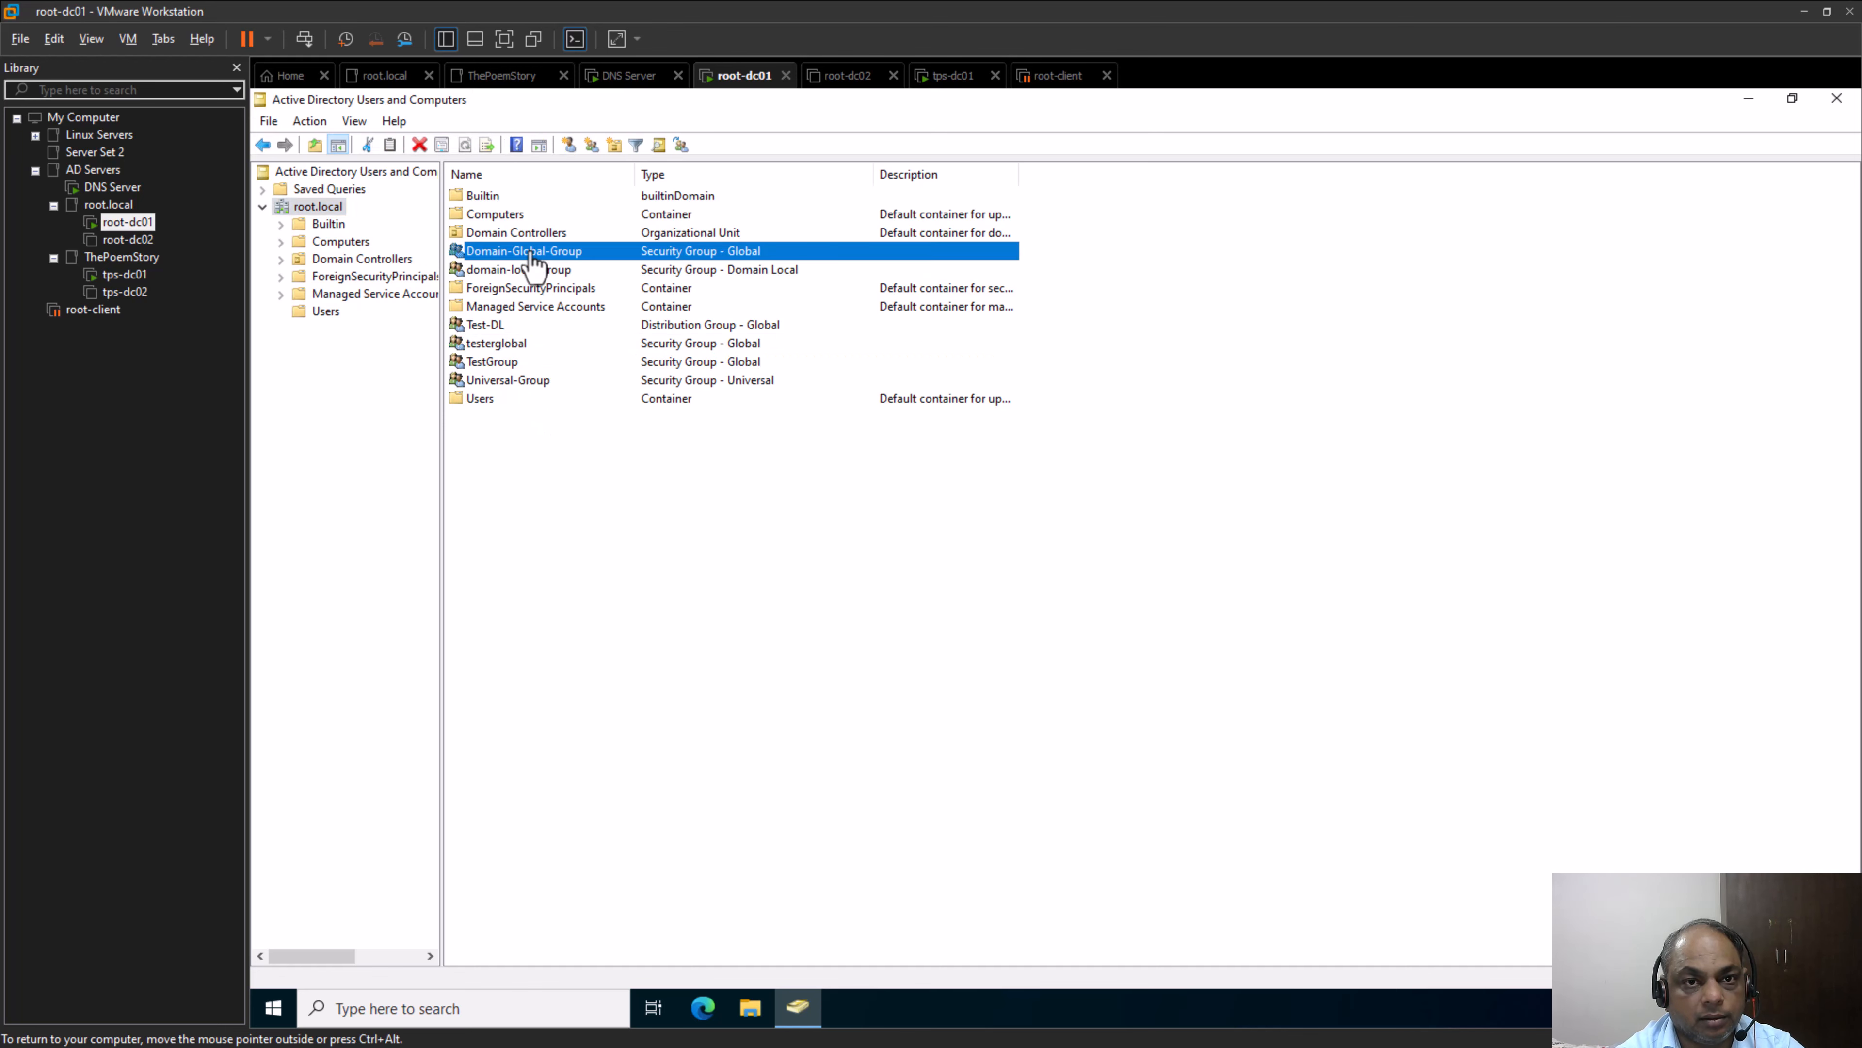
right_click(533, 266)
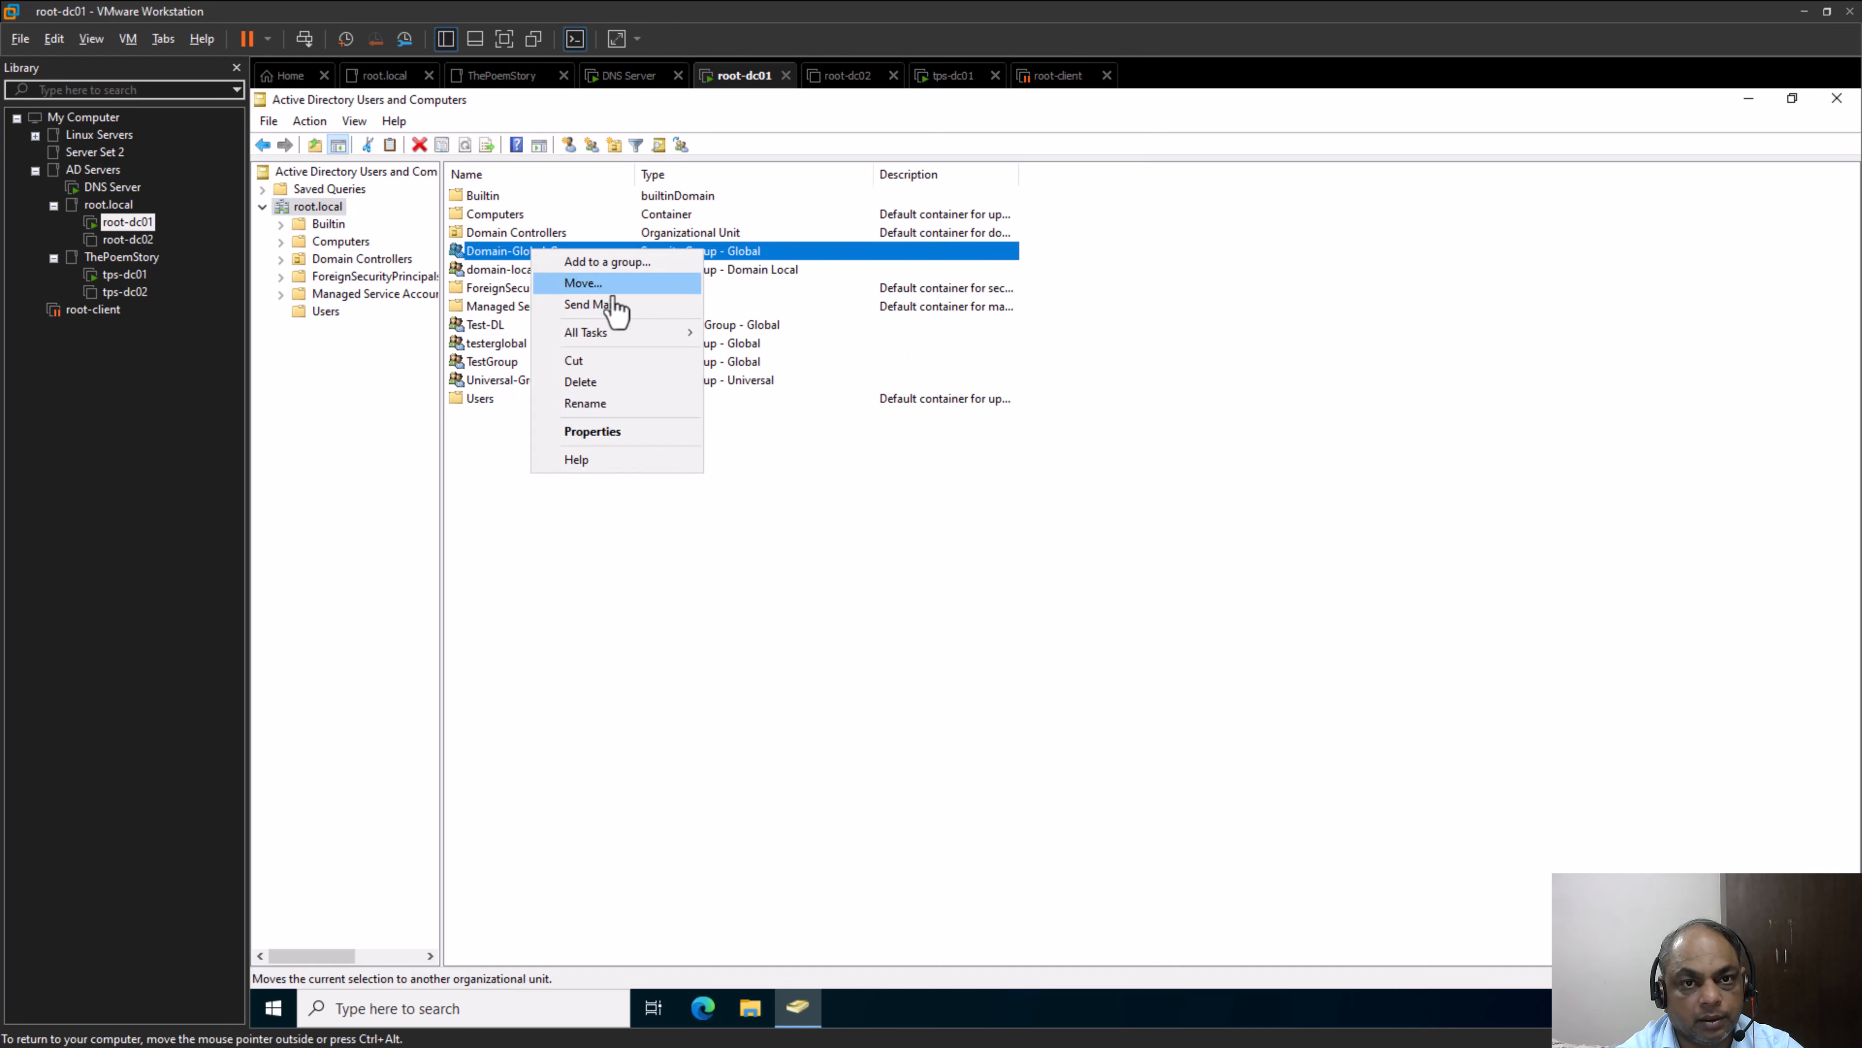
left_click(620, 433)
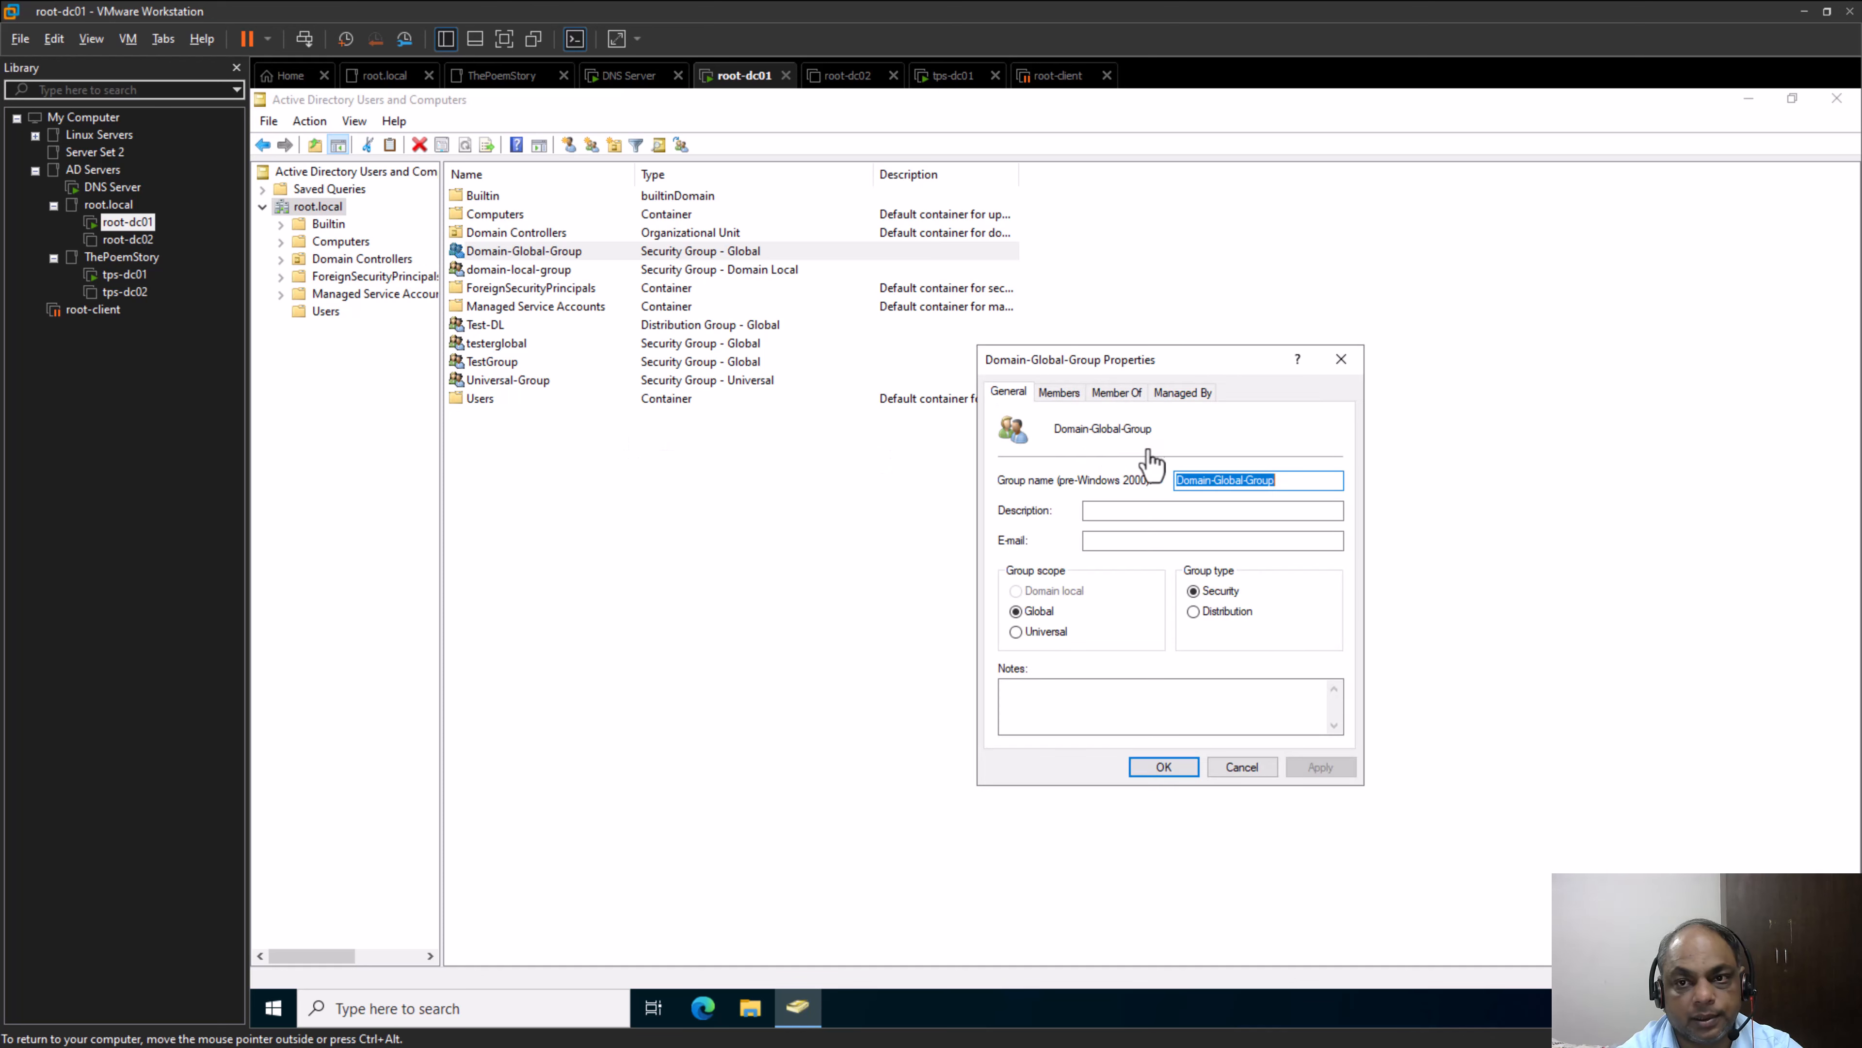
left_click(1059, 393)
left_click(1034, 710)
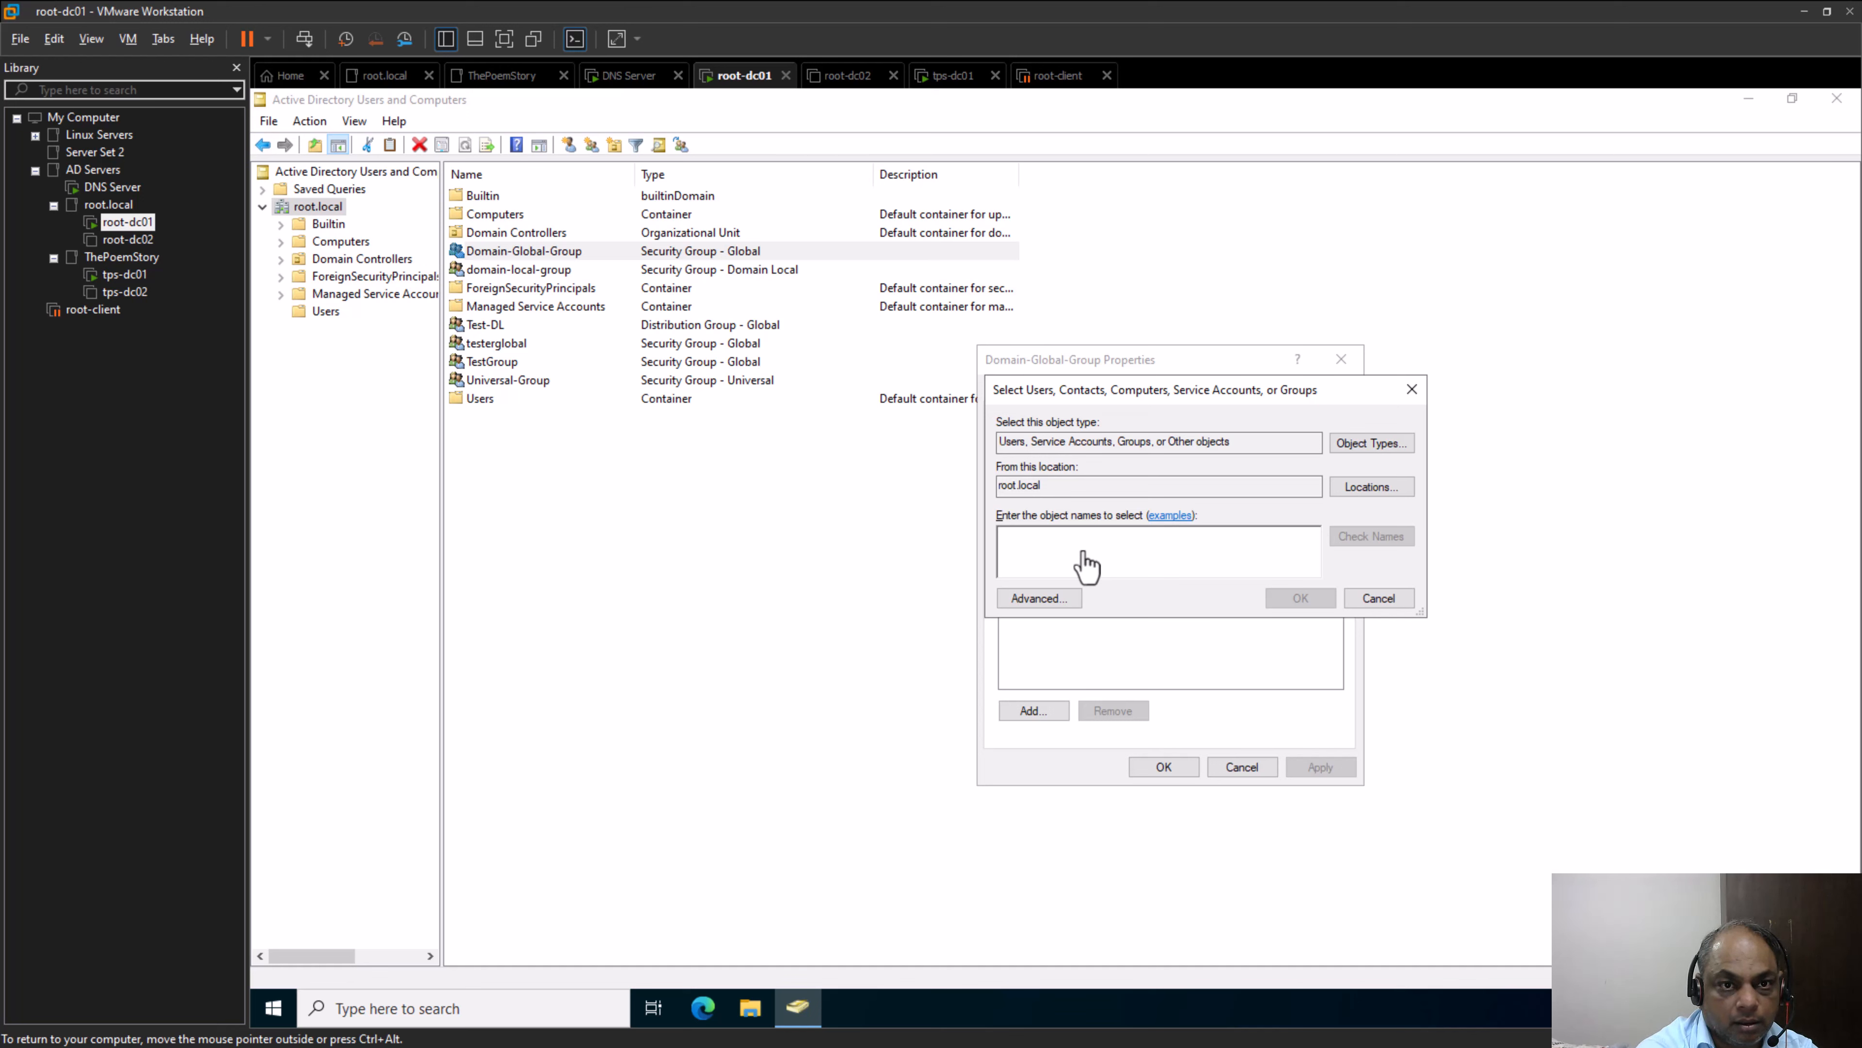
type("tester")
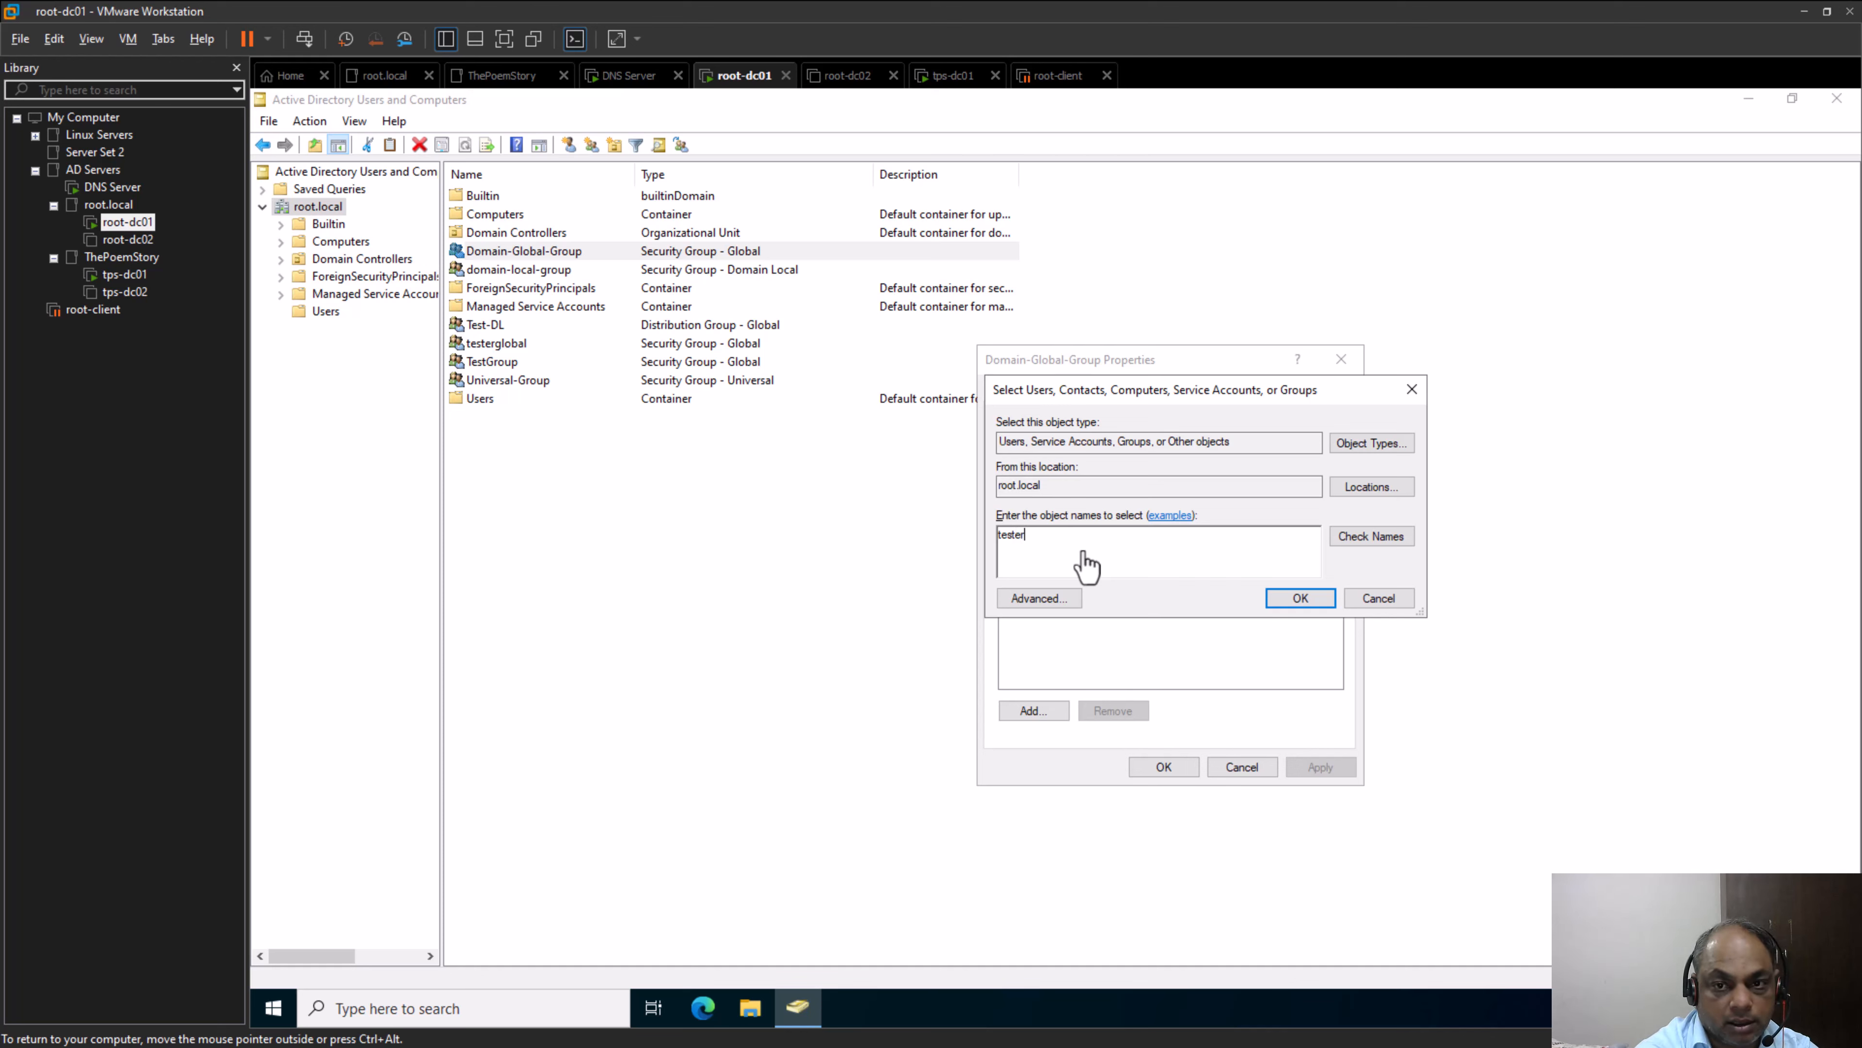
type("glo")
key("Return")
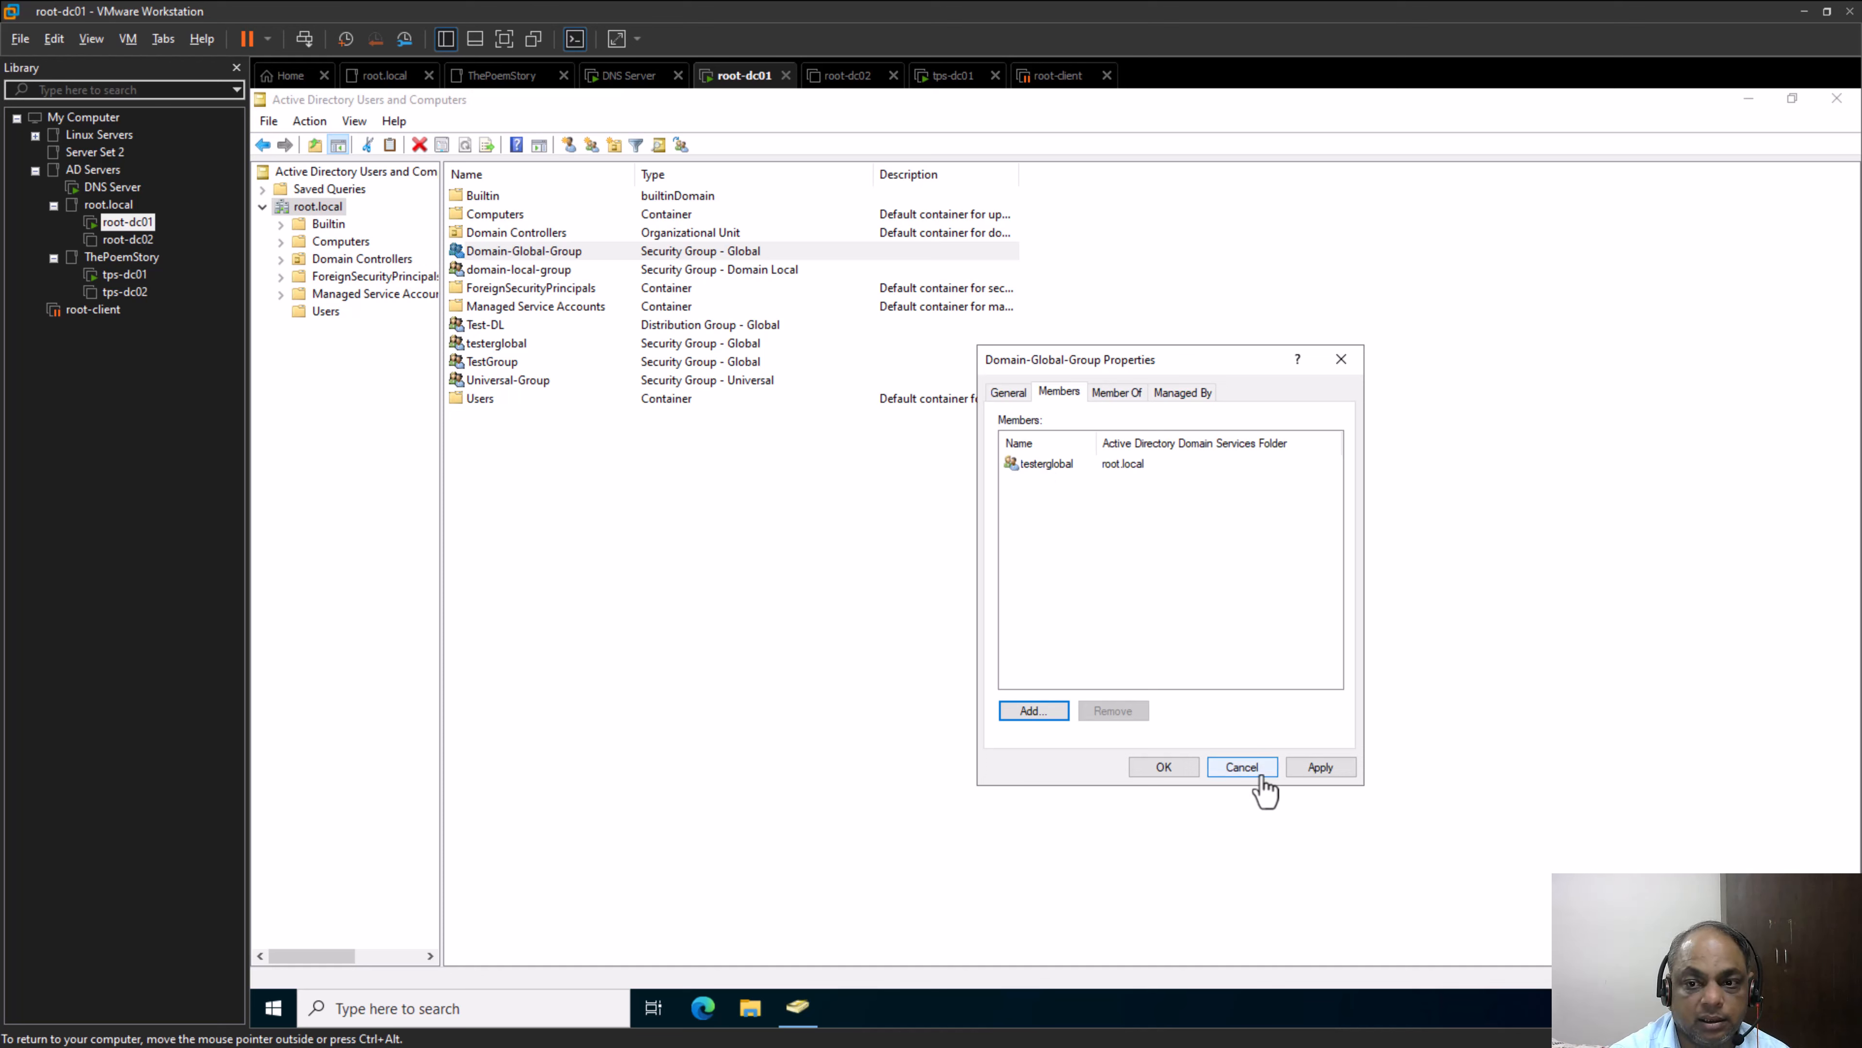
left_click(1242, 767)
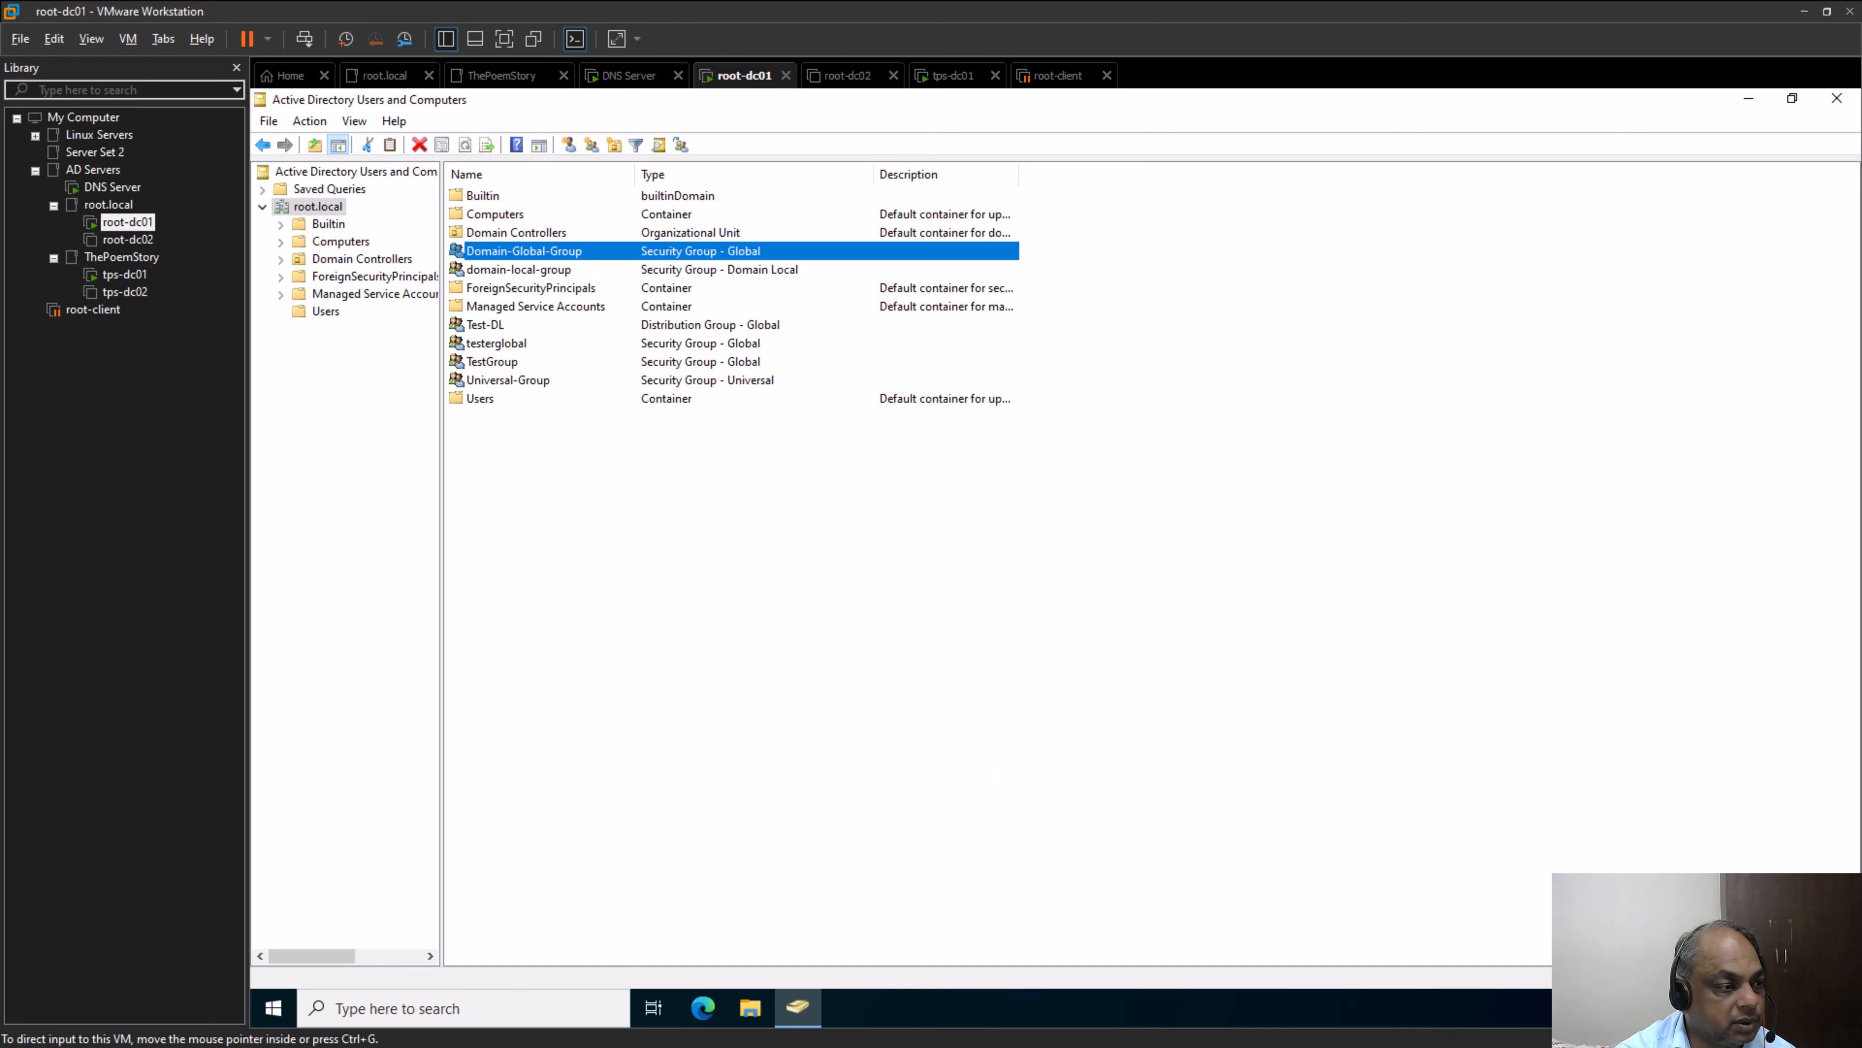
Switch to Microsoft Whiteboard and annotate the diagram: an X after Domain-Global-Group, lines from Universal Group to the three ThePoemStory groups, brackets around both universal groups
key("alt+Tab")
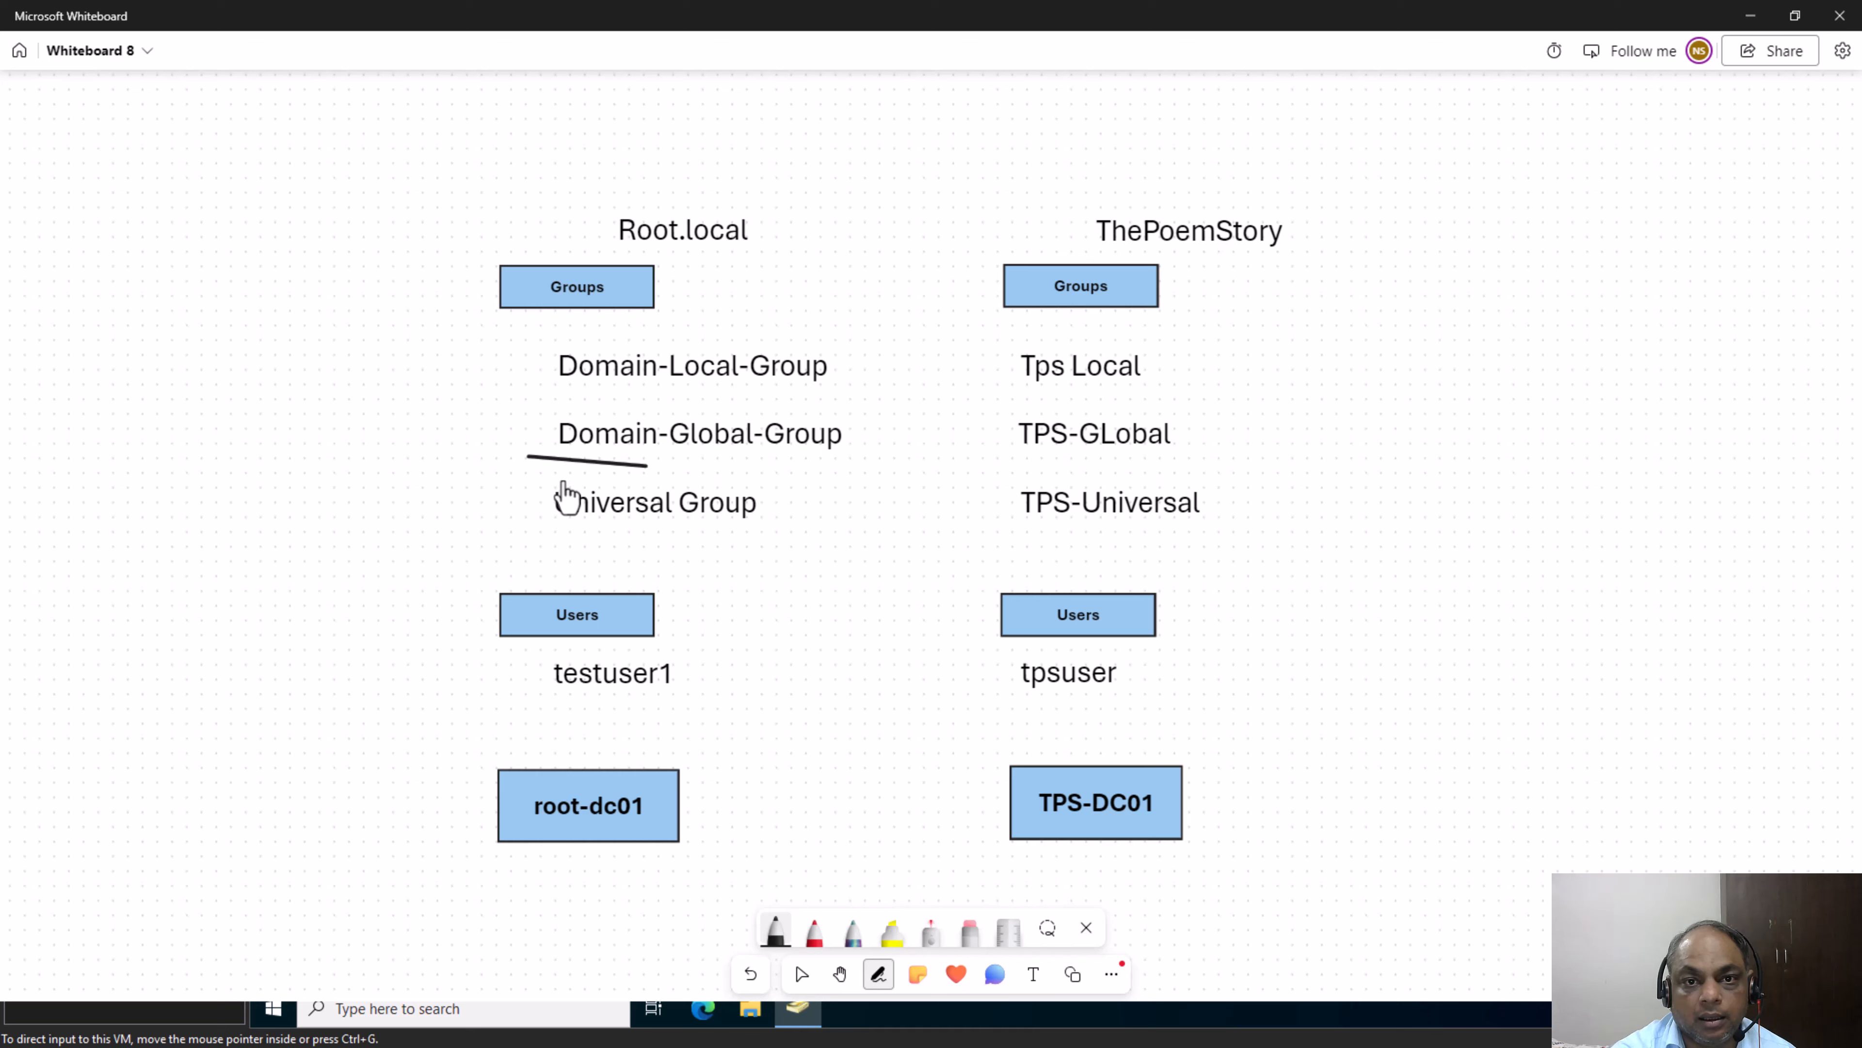
mouse_move(845, 425)
left_mouse_down()
mouse_move(884, 445)
mouse_move(850, 446)
left_mouse_up()
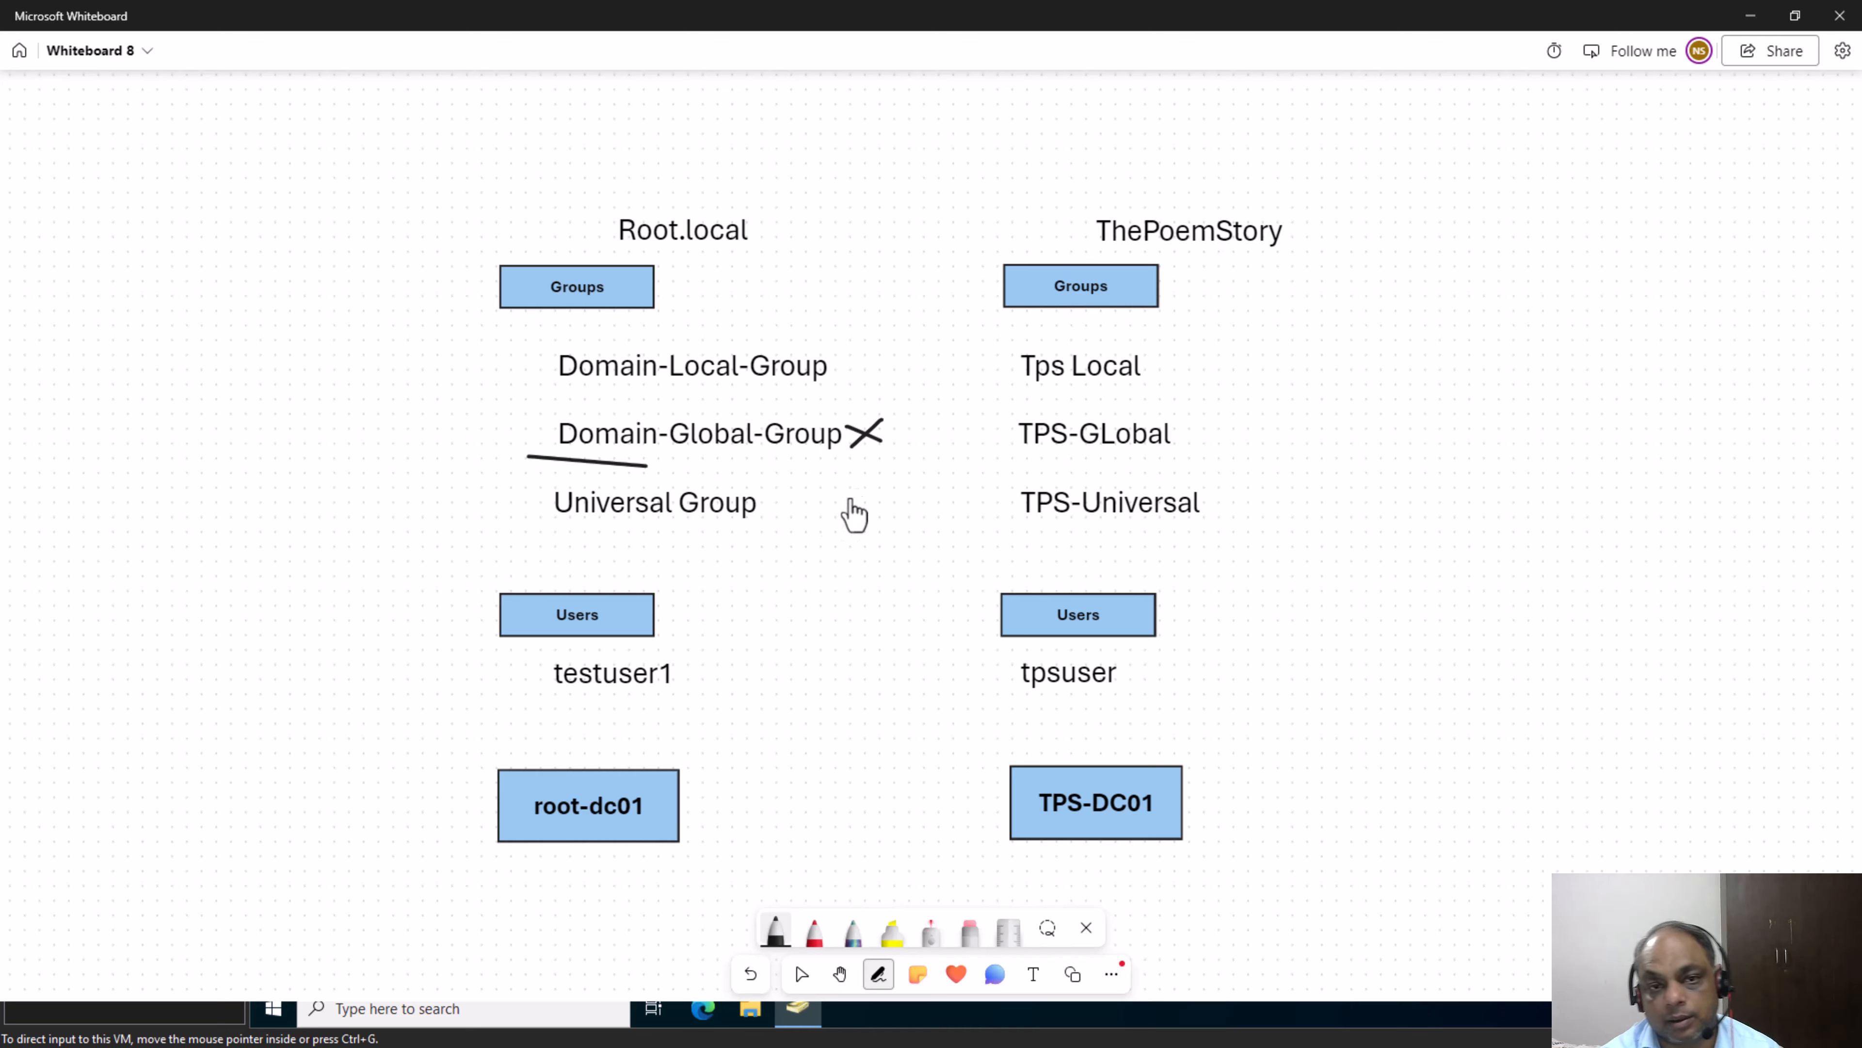
mouse_move(561, 539)
left_mouse_down()
mouse_move(792, 523)
mouse_move(949, 374)
left_mouse_up()
left_click_drag(816, 525, 973, 425)
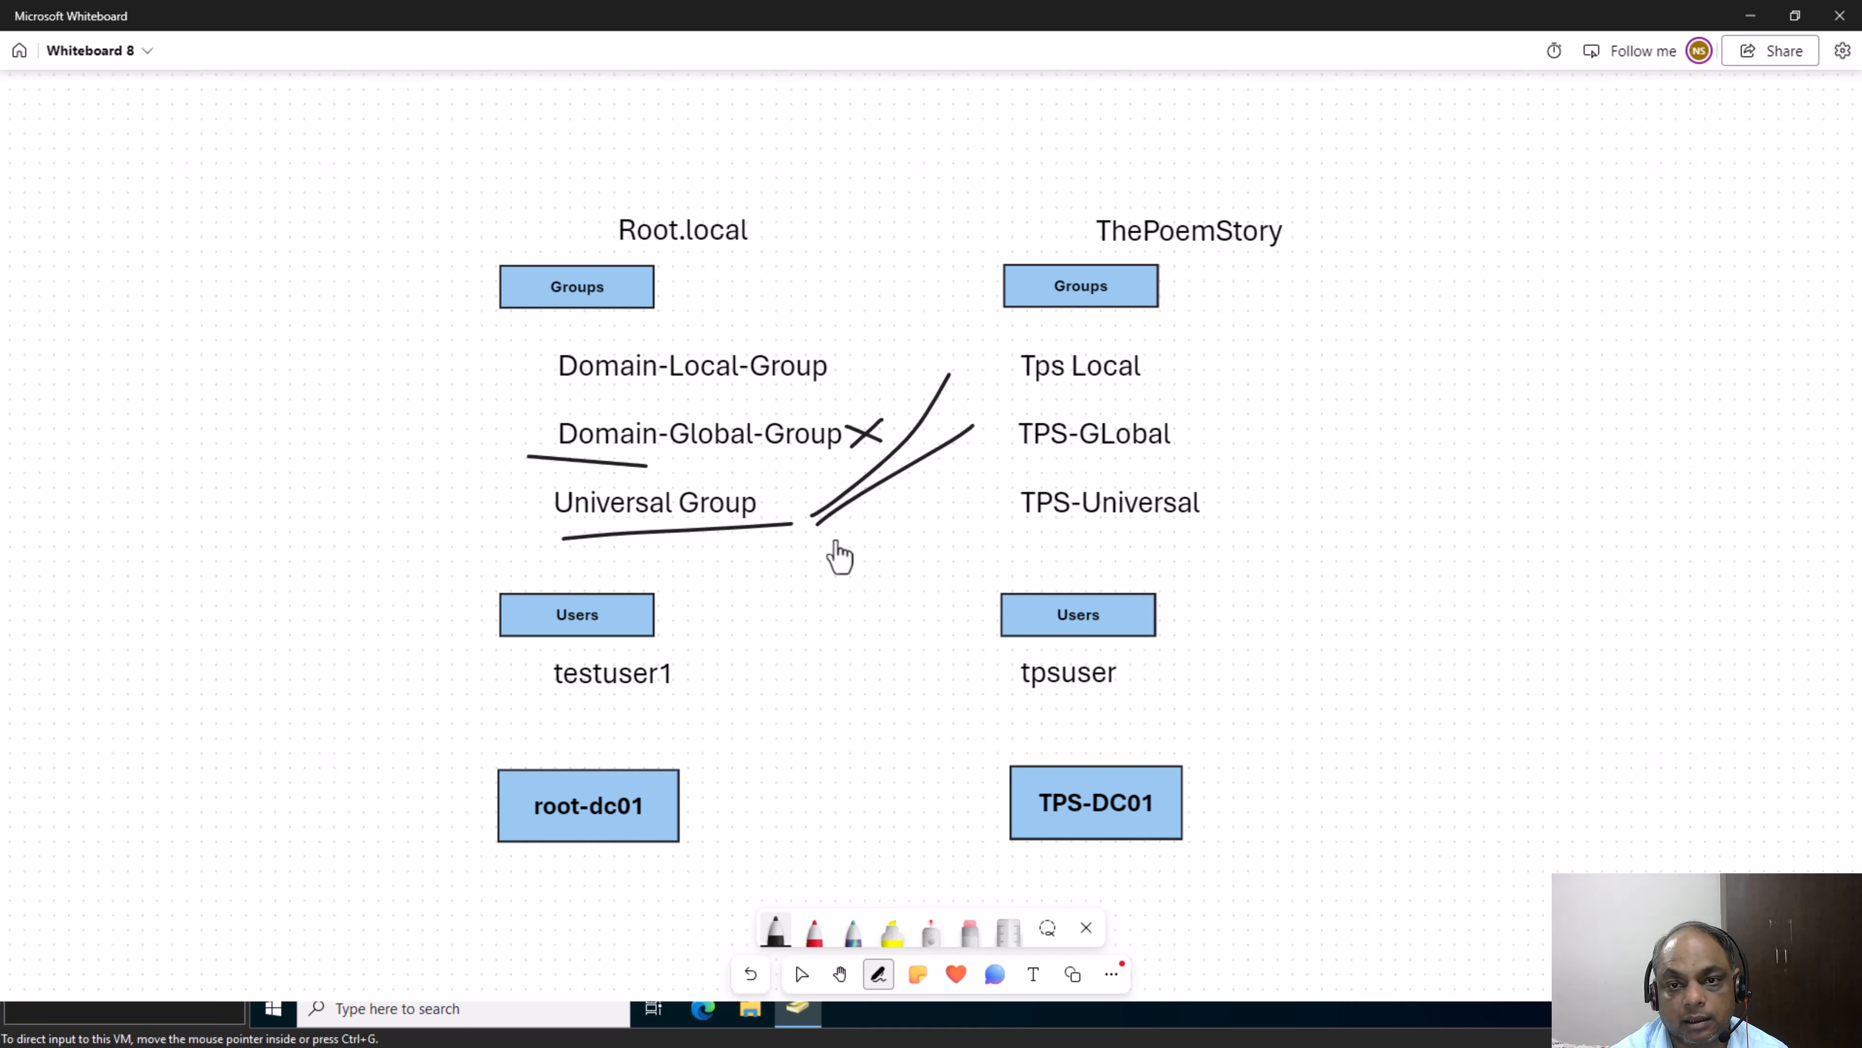
left_click_drag(835, 537, 1027, 497)
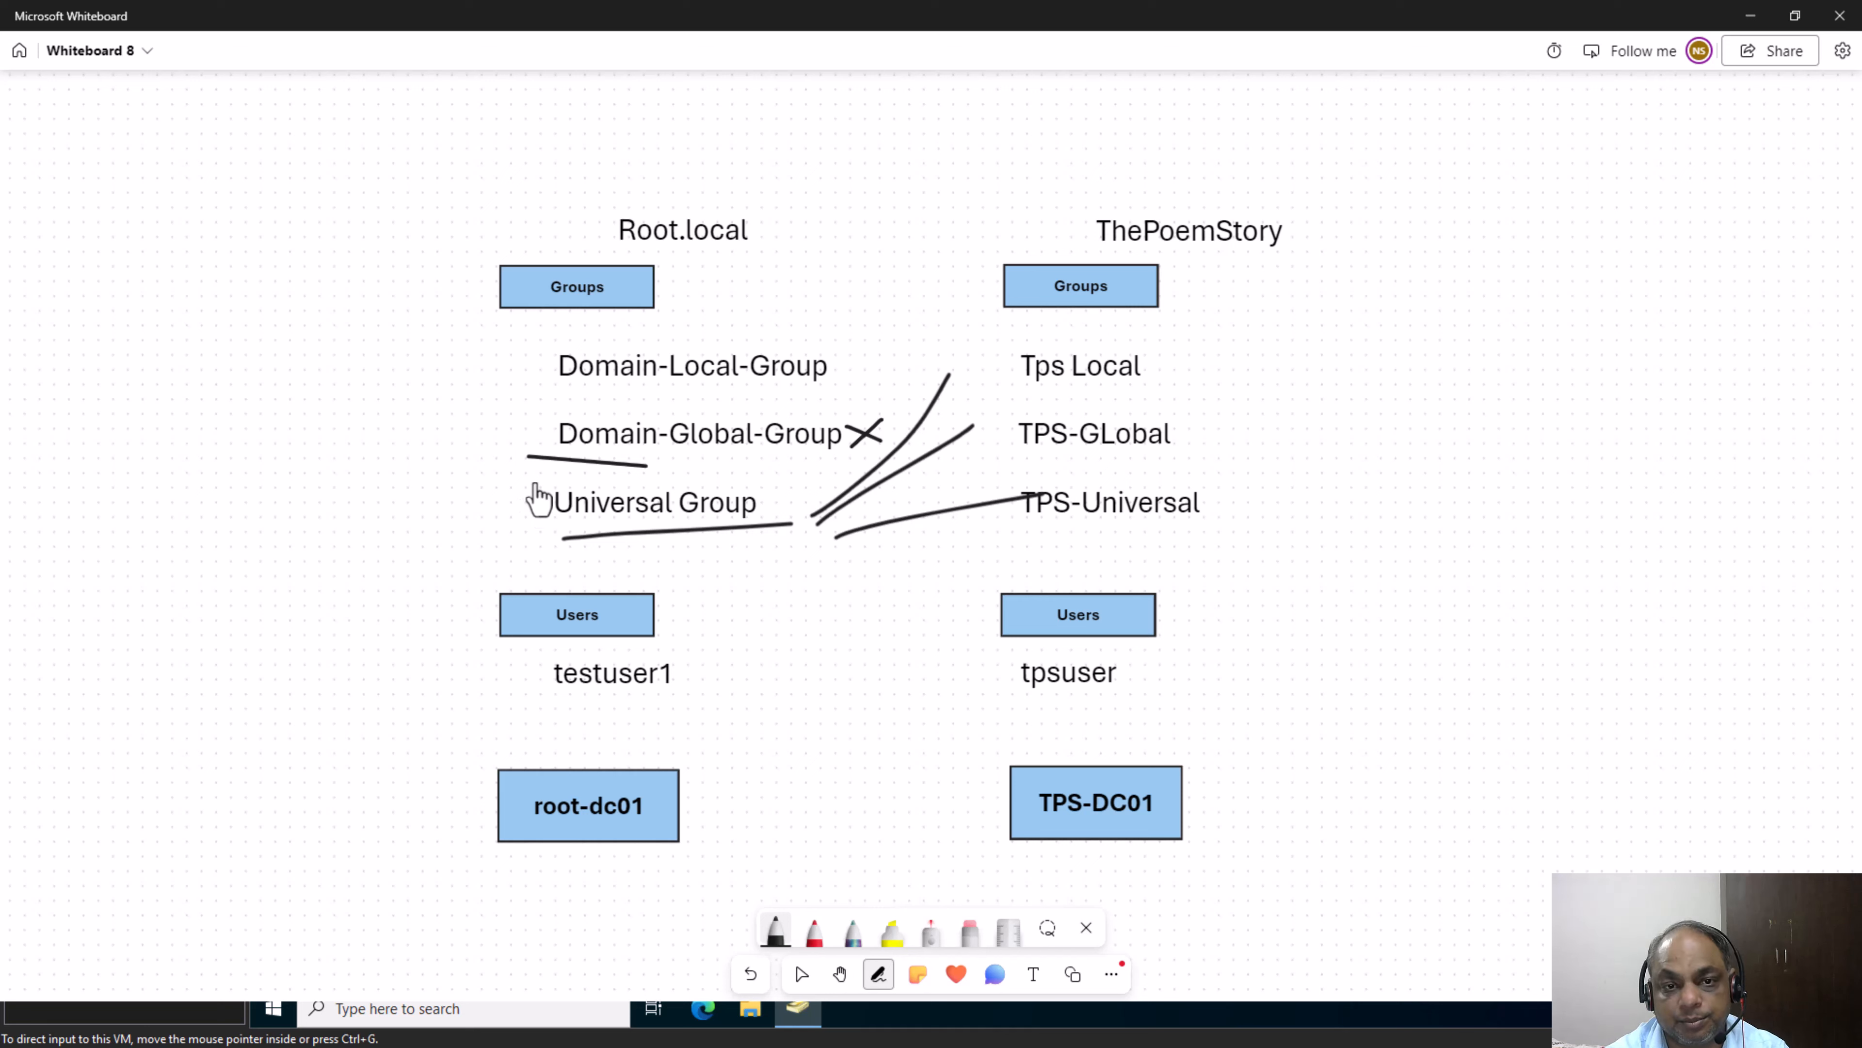
left_click_drag(536, 481, 700, 551)
mouse_move(1230, 463)
left_mouse_down()
mouse_move(1268, 508)
mouse_move(1199, 550)
left_mouse_up()
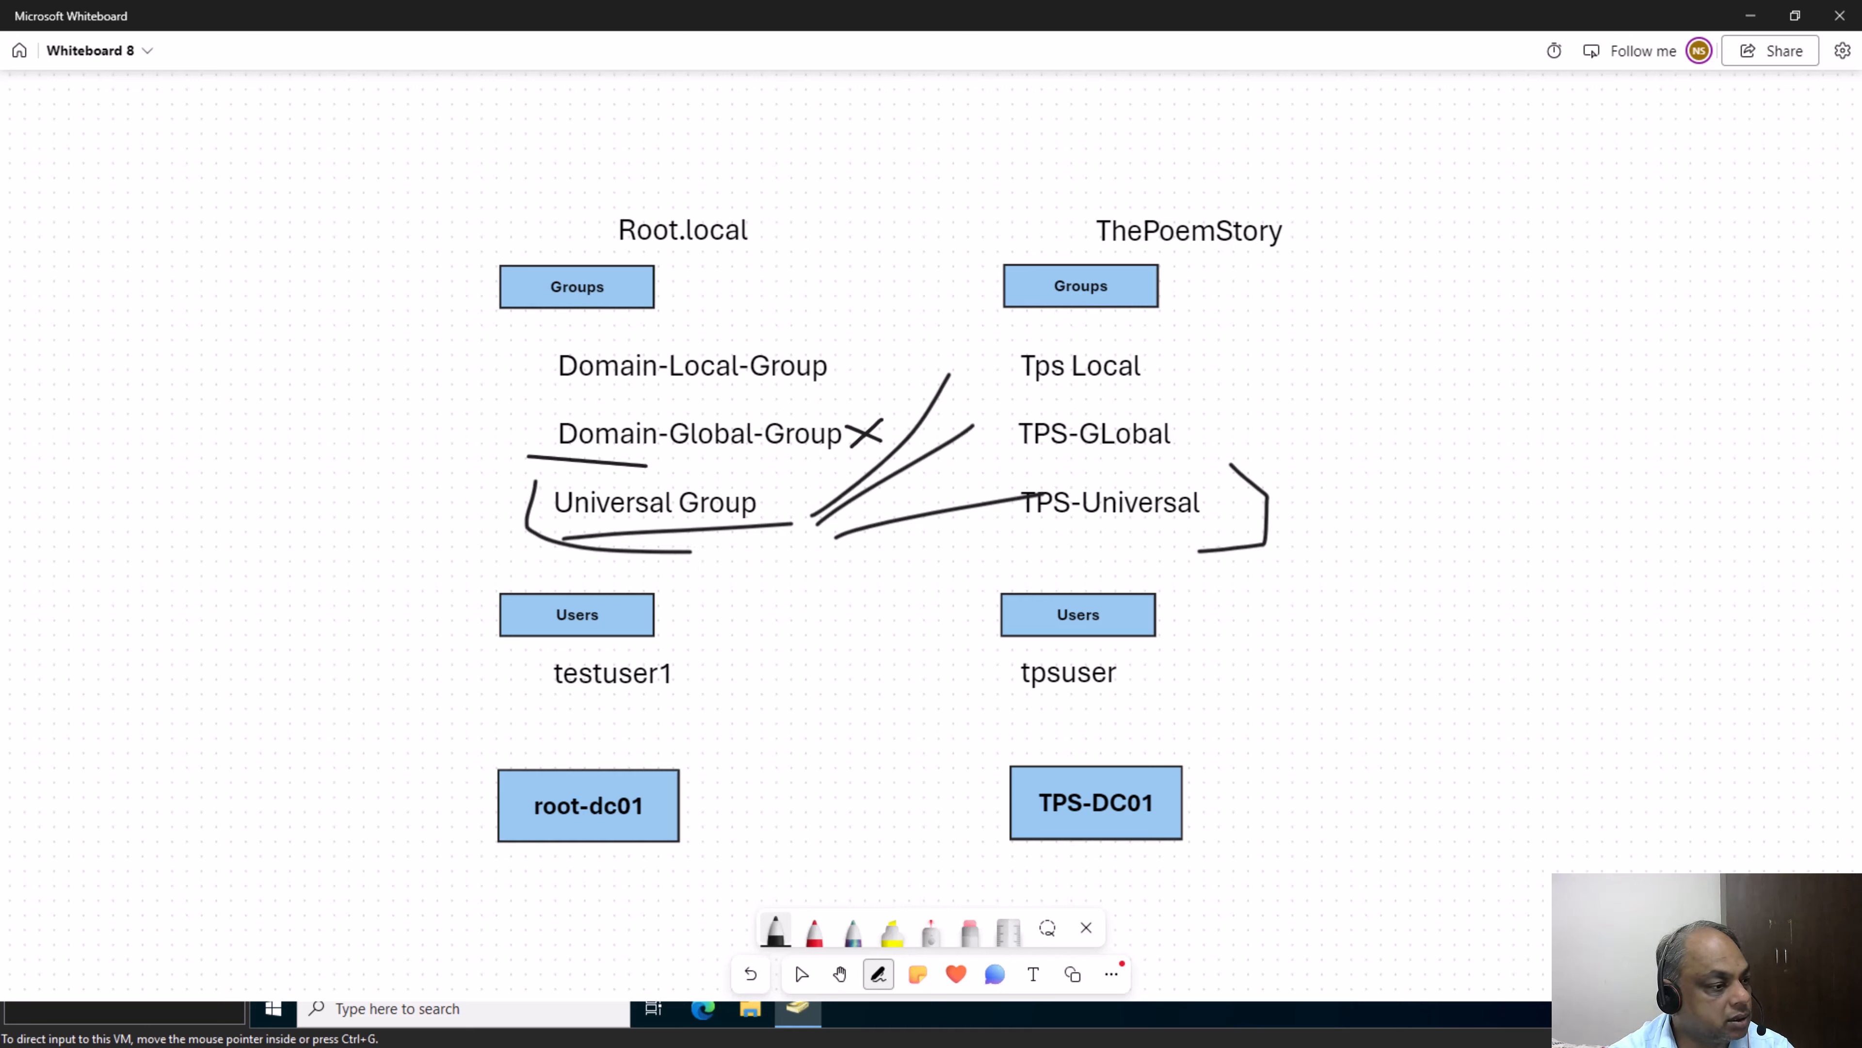
Switch back to VMware Workstation and open the member list of Universal-Group in root.local
key("alt+Tab")
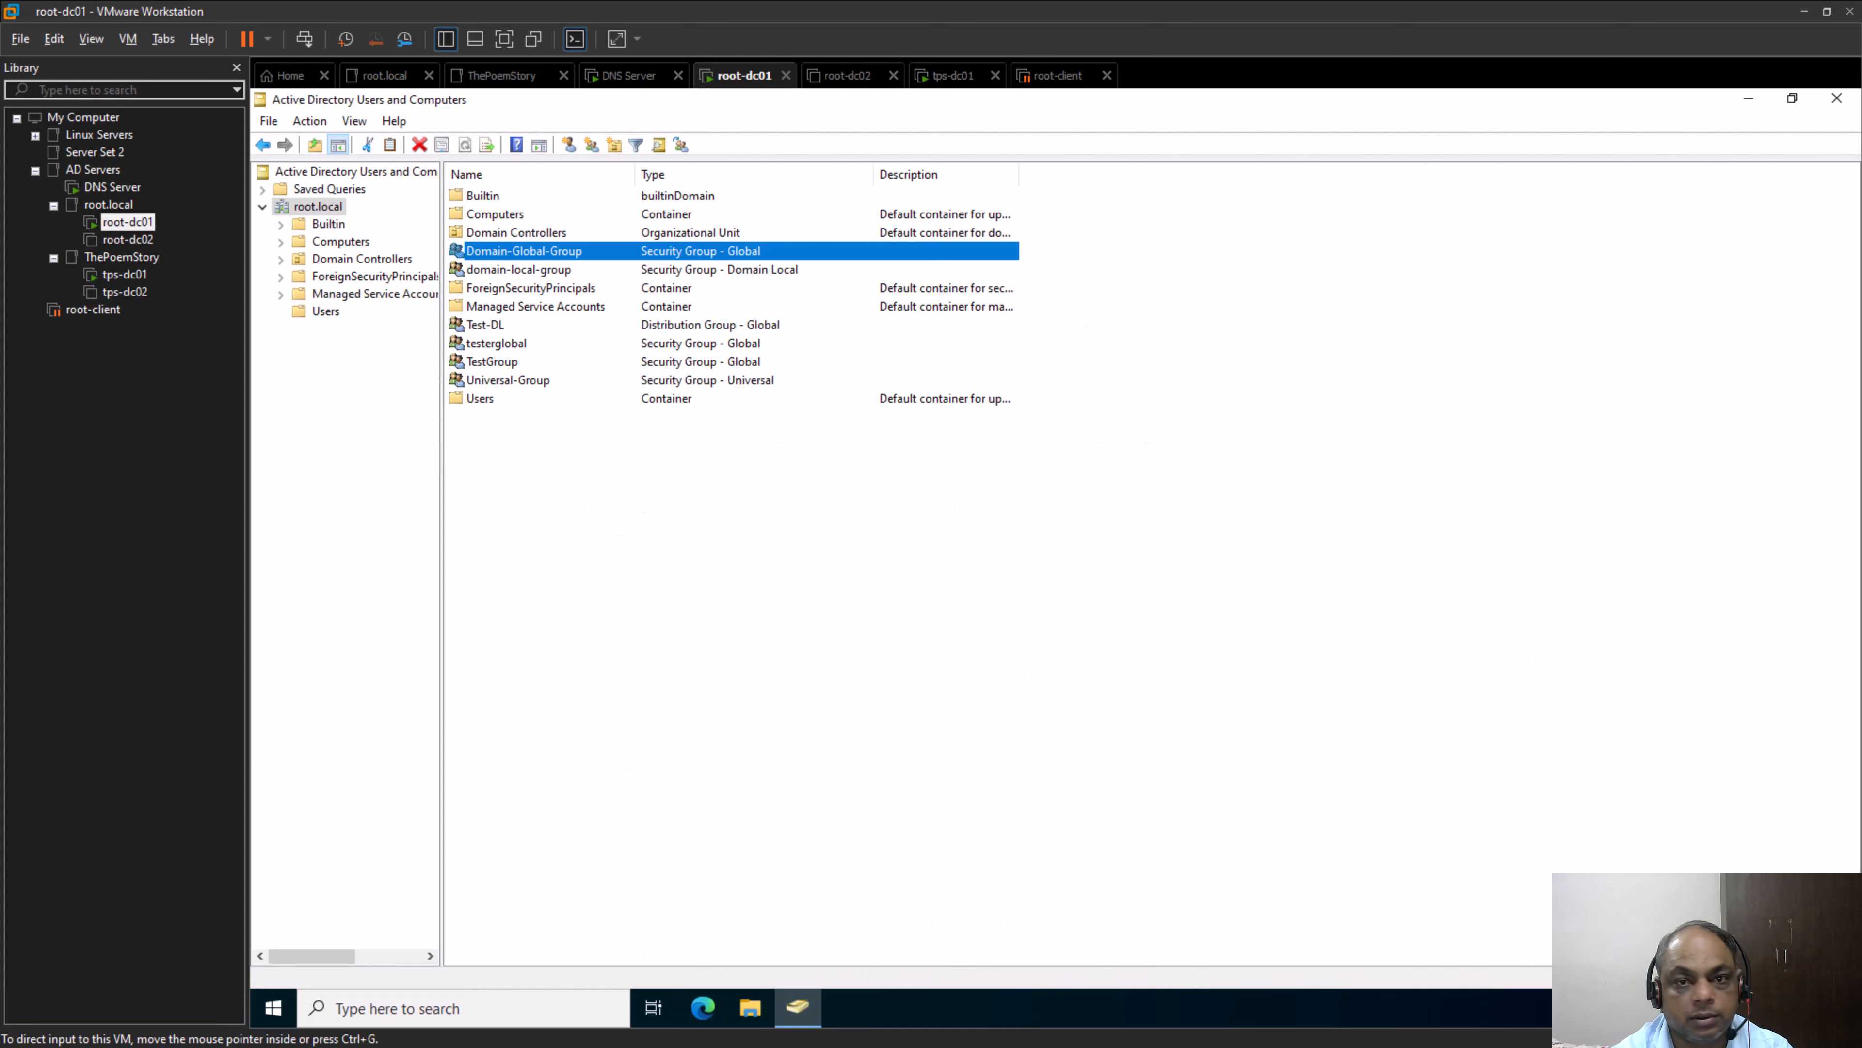
left_click(528, 383)
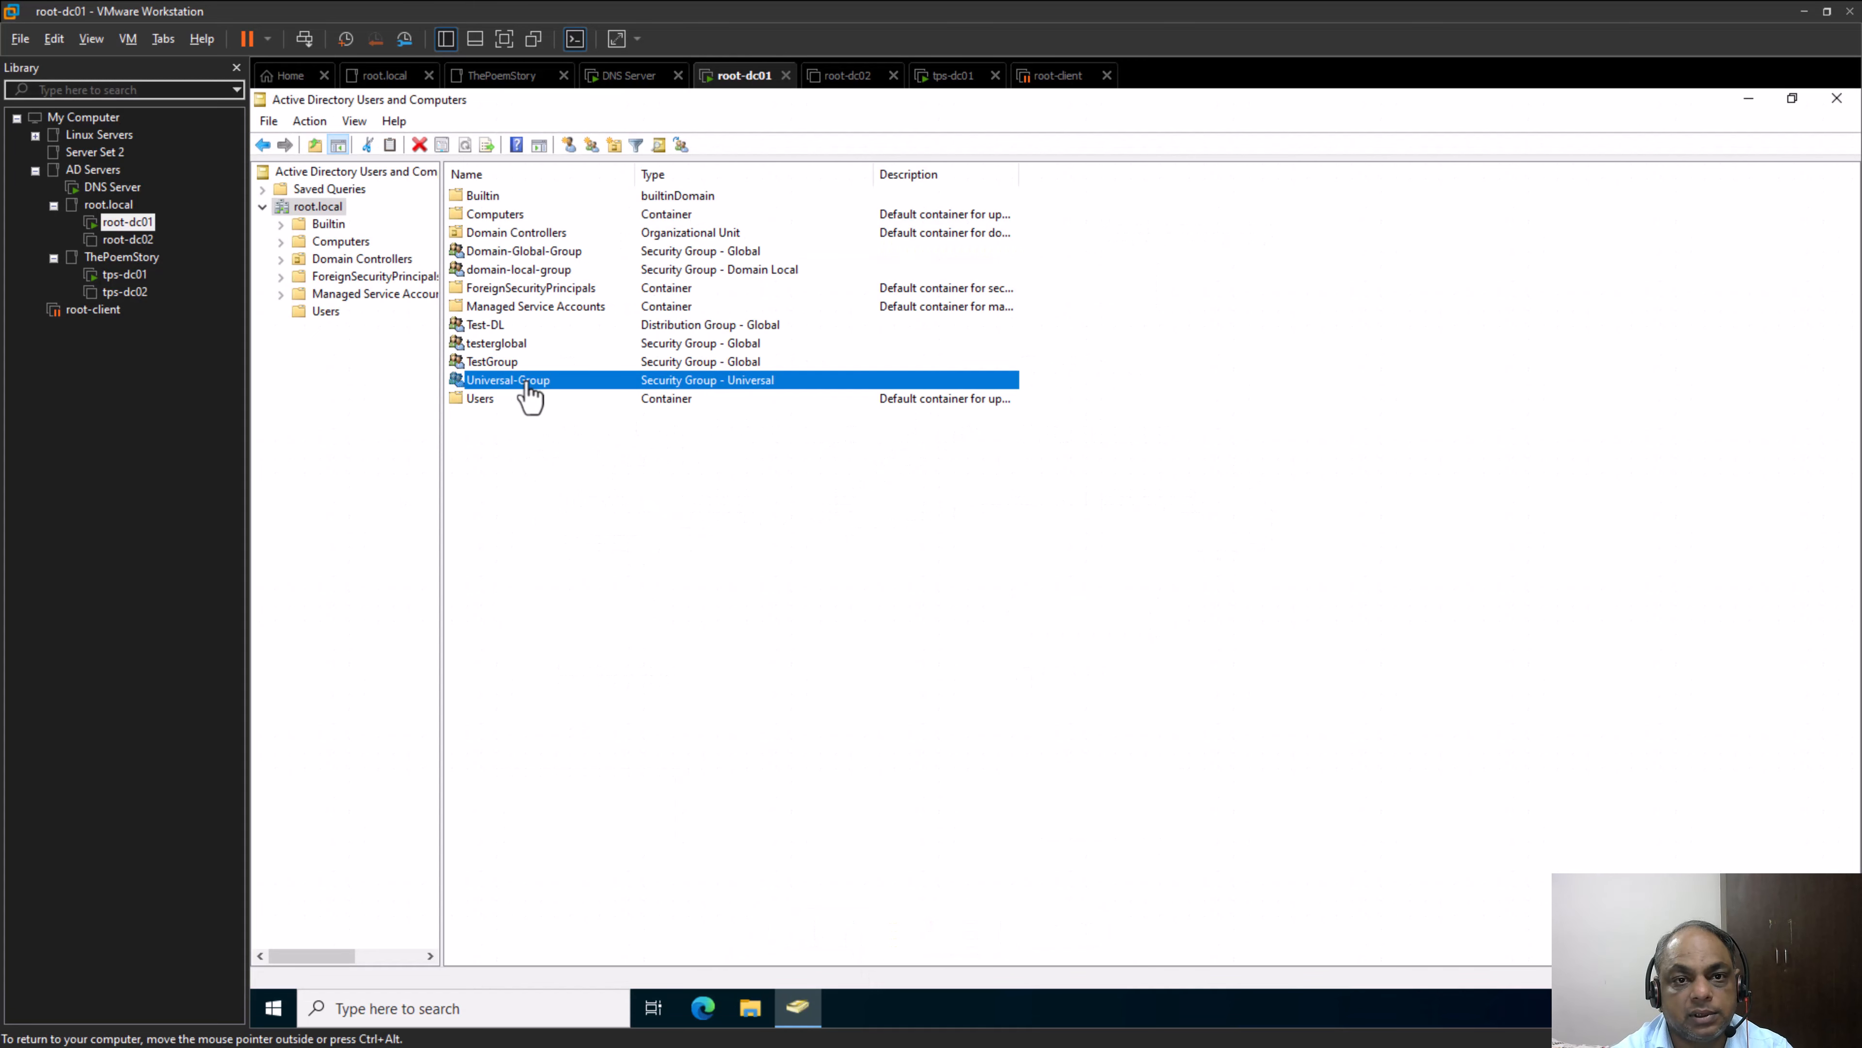
right_click(529, 382)
left_click(638, 571)
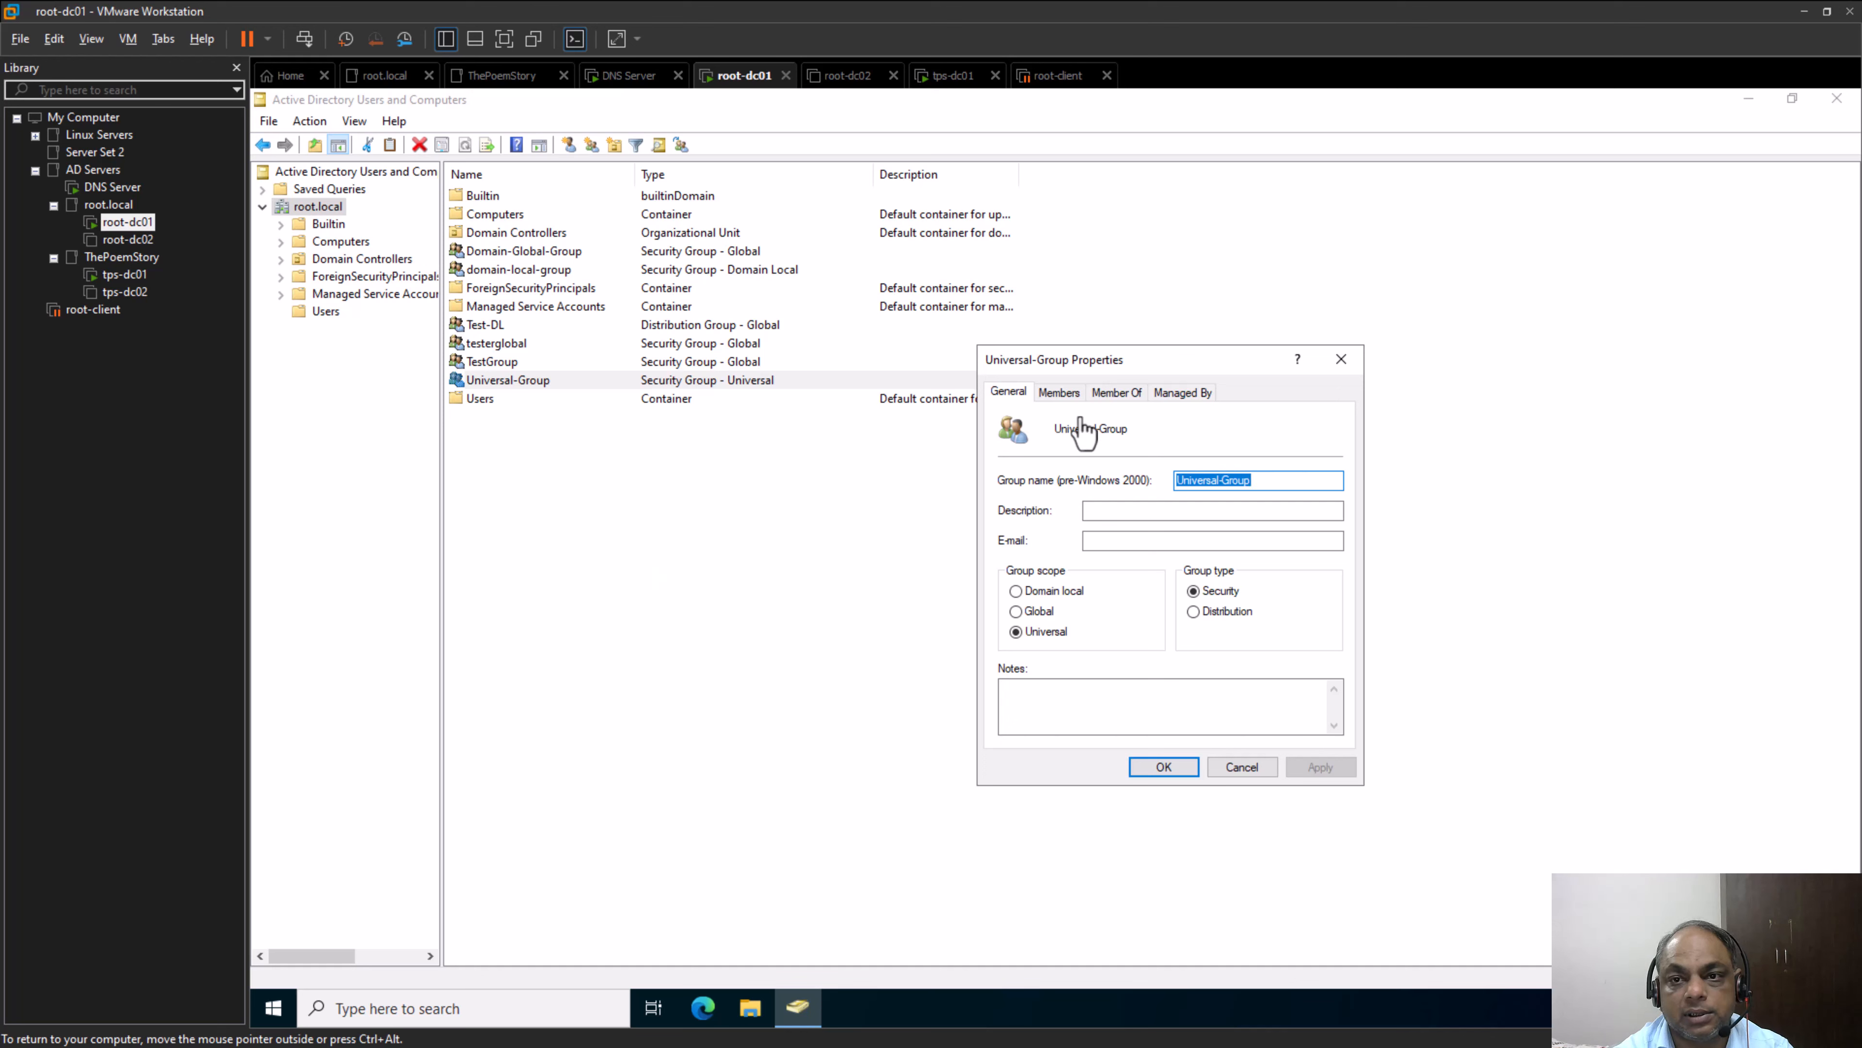
left_click(1060, 394)
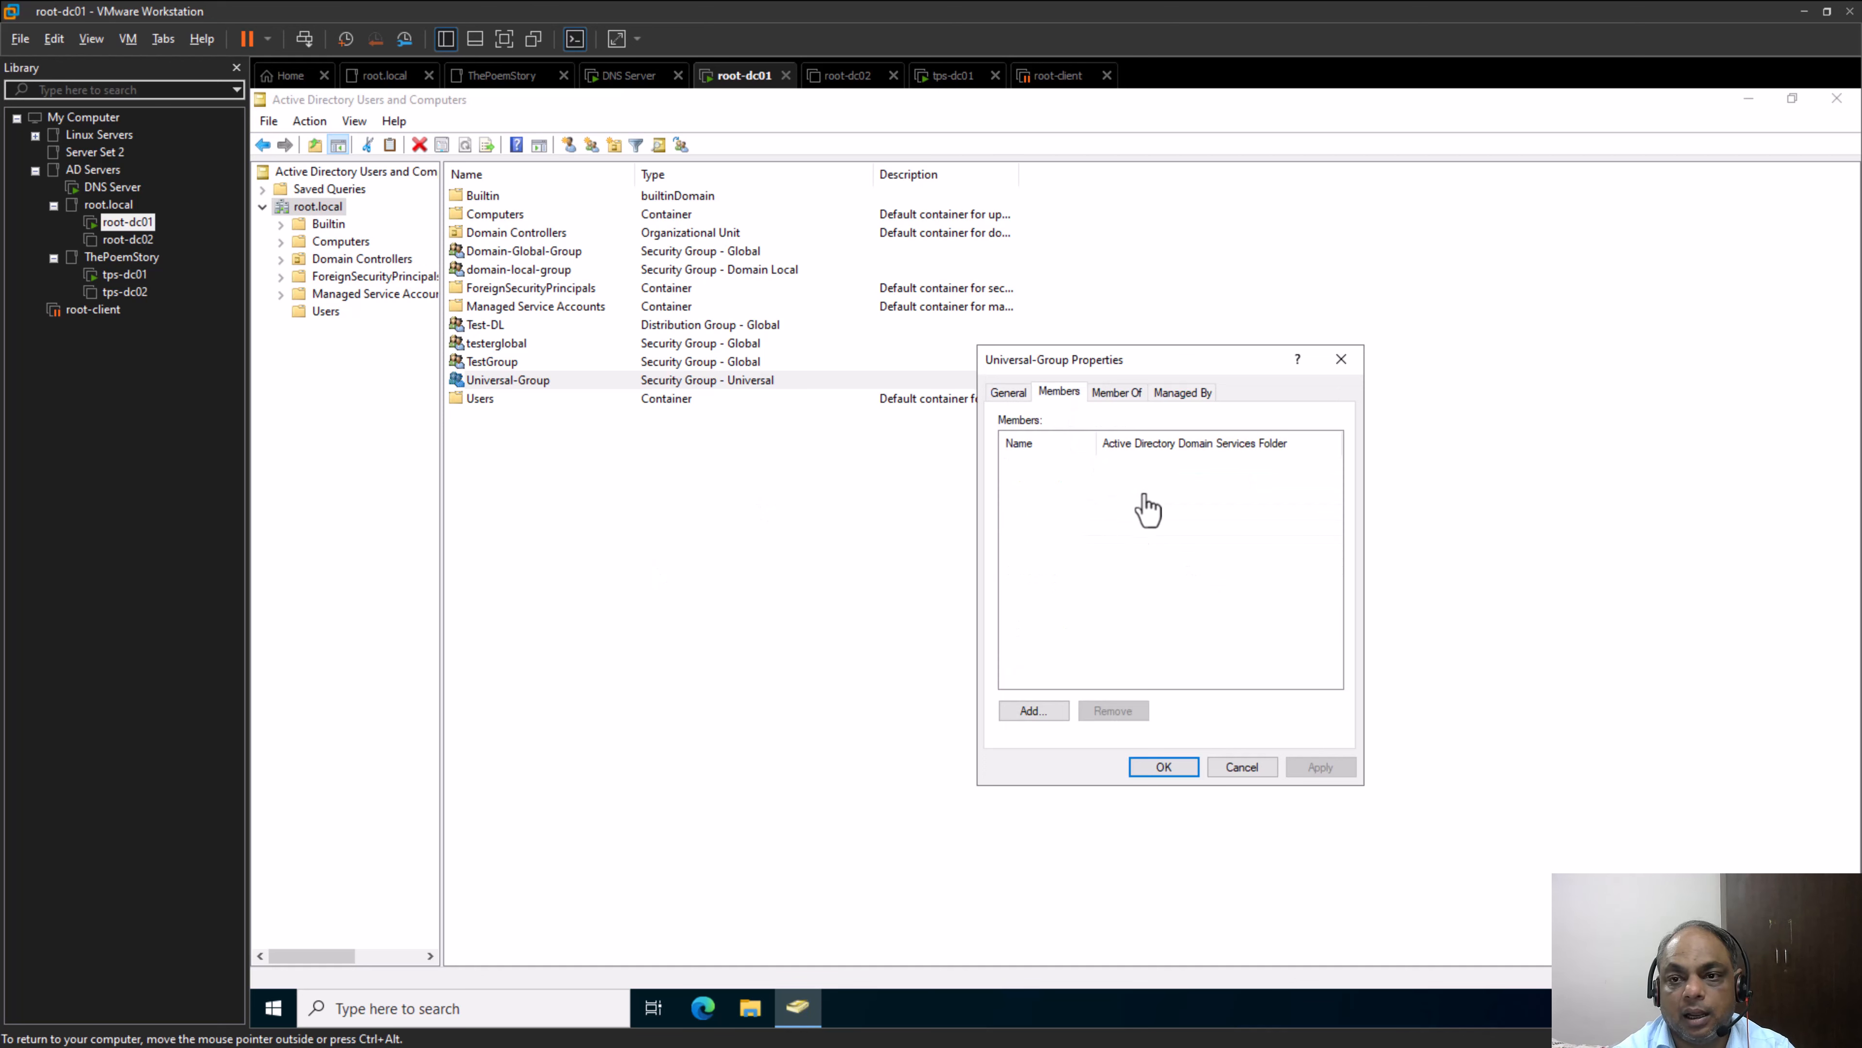
Start adding a member to Universal-Group with thepoemstory.com as the search location, and try to look up "uni"
left_click(1030, 710)
left_click(1354, 488)
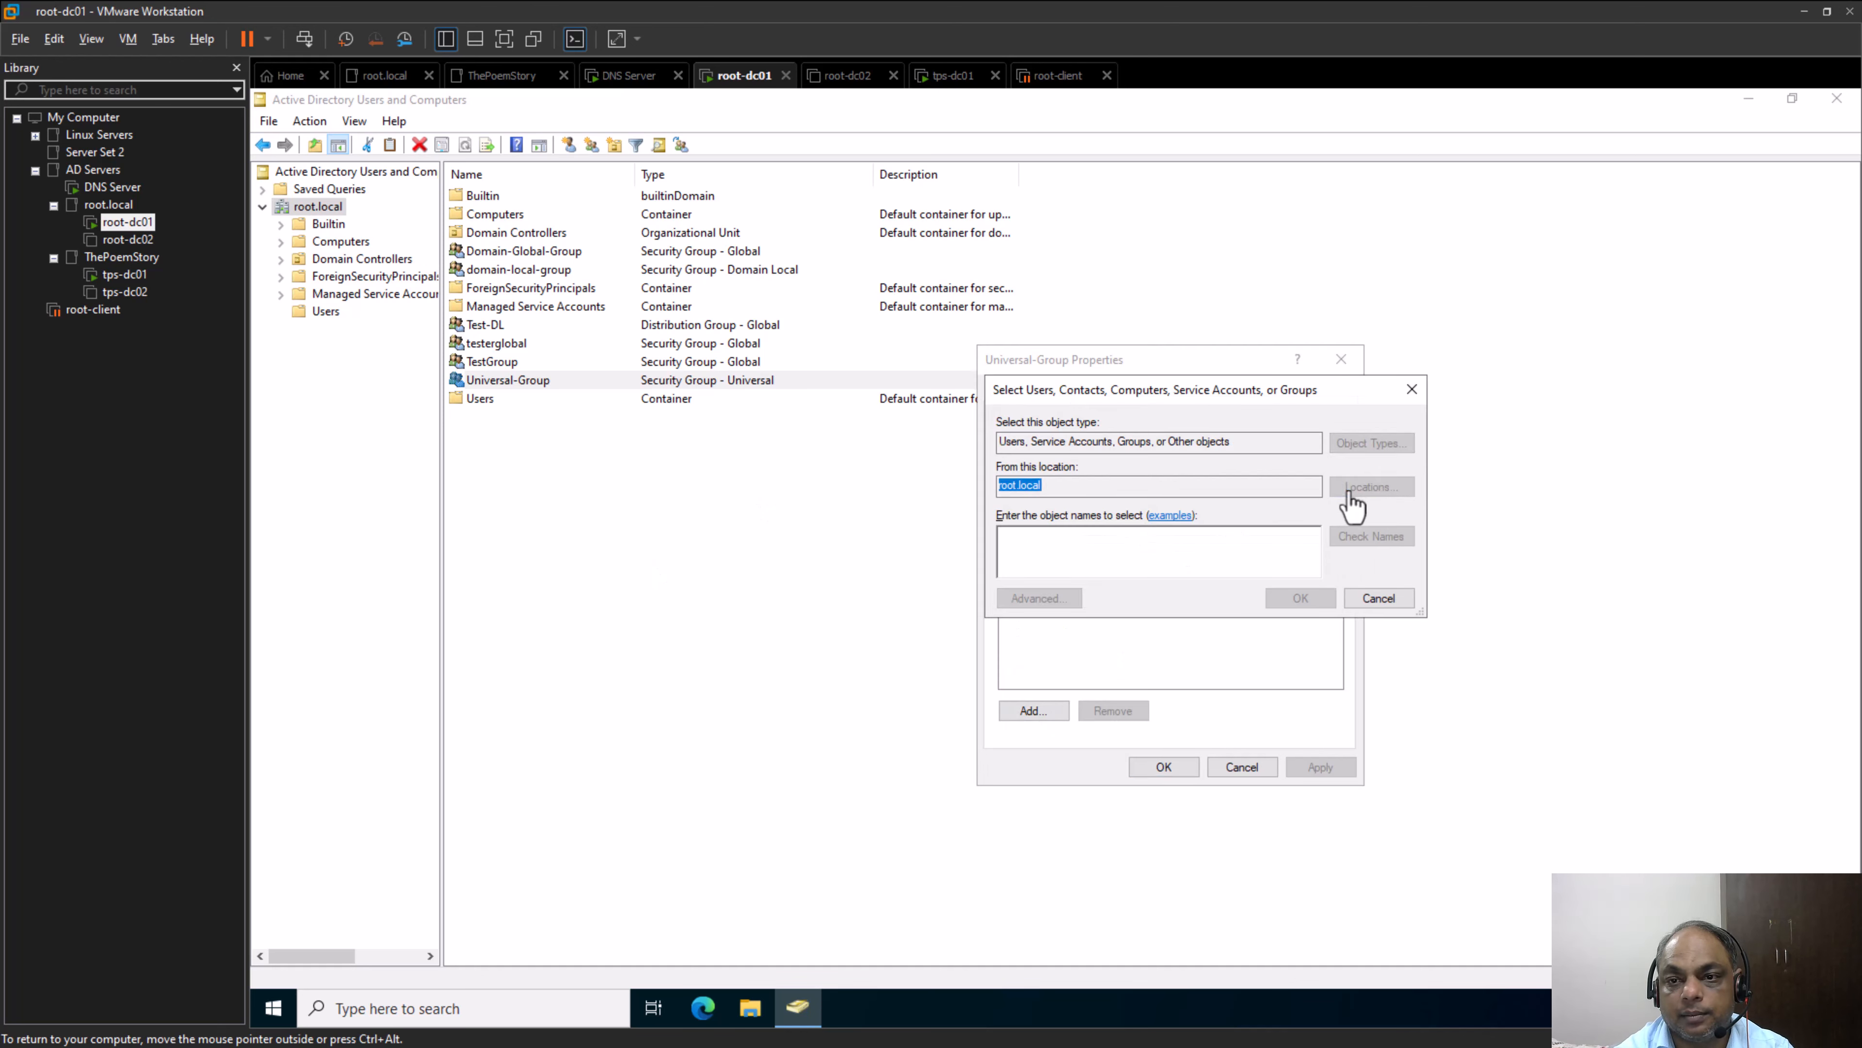
left_click(1085, 534)
left_click(1327, 664)
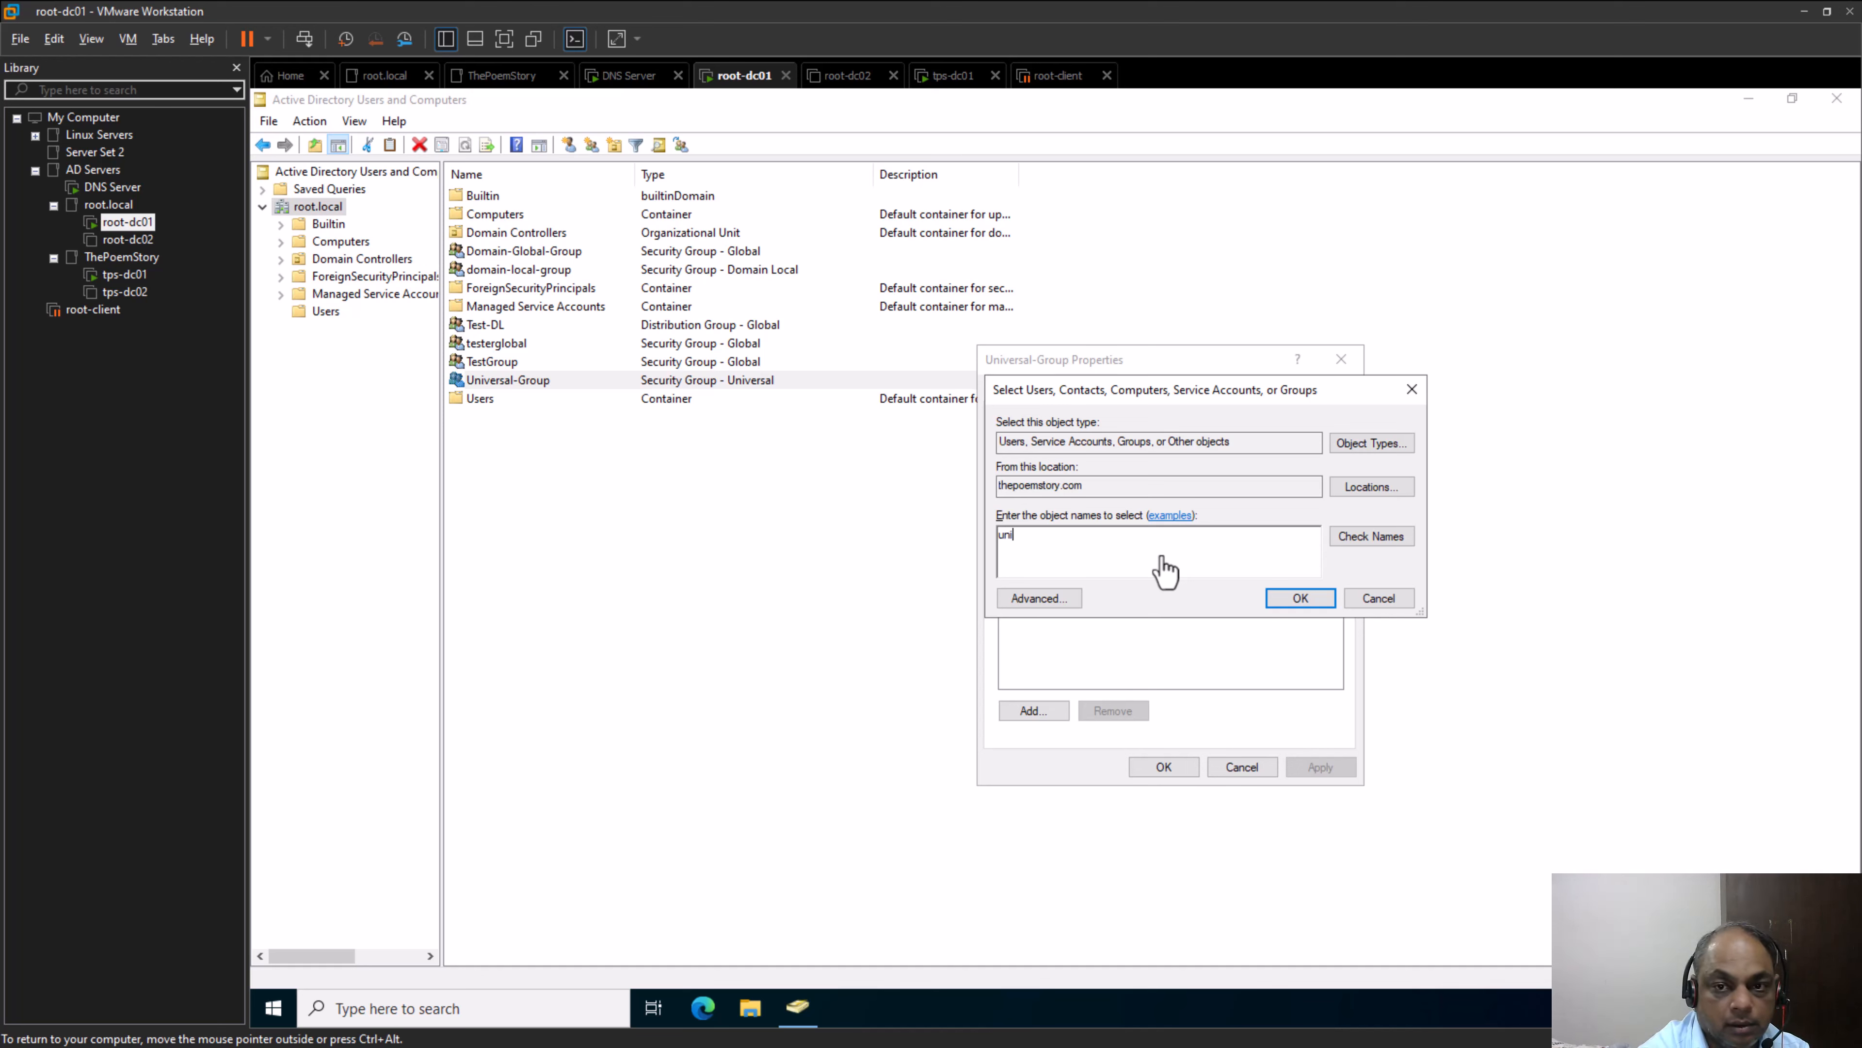
left_click(1292, 600)
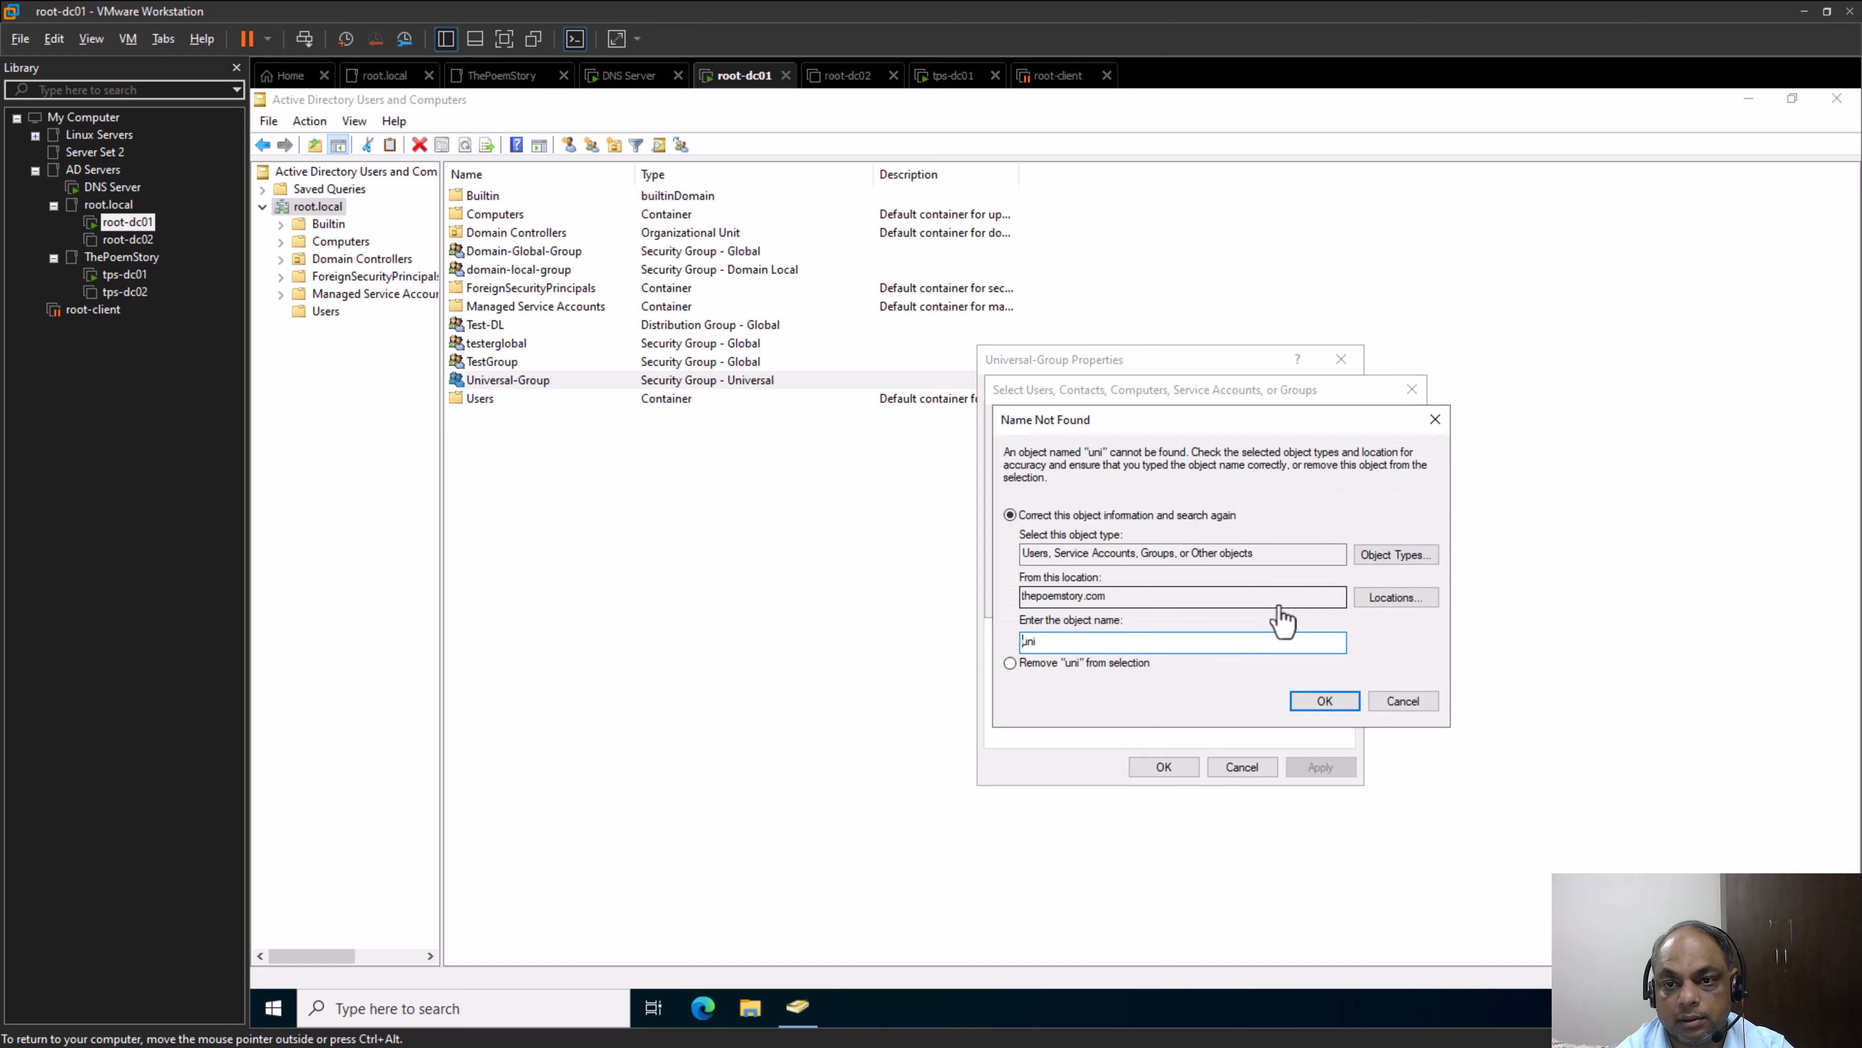
left_click(1415, 703)
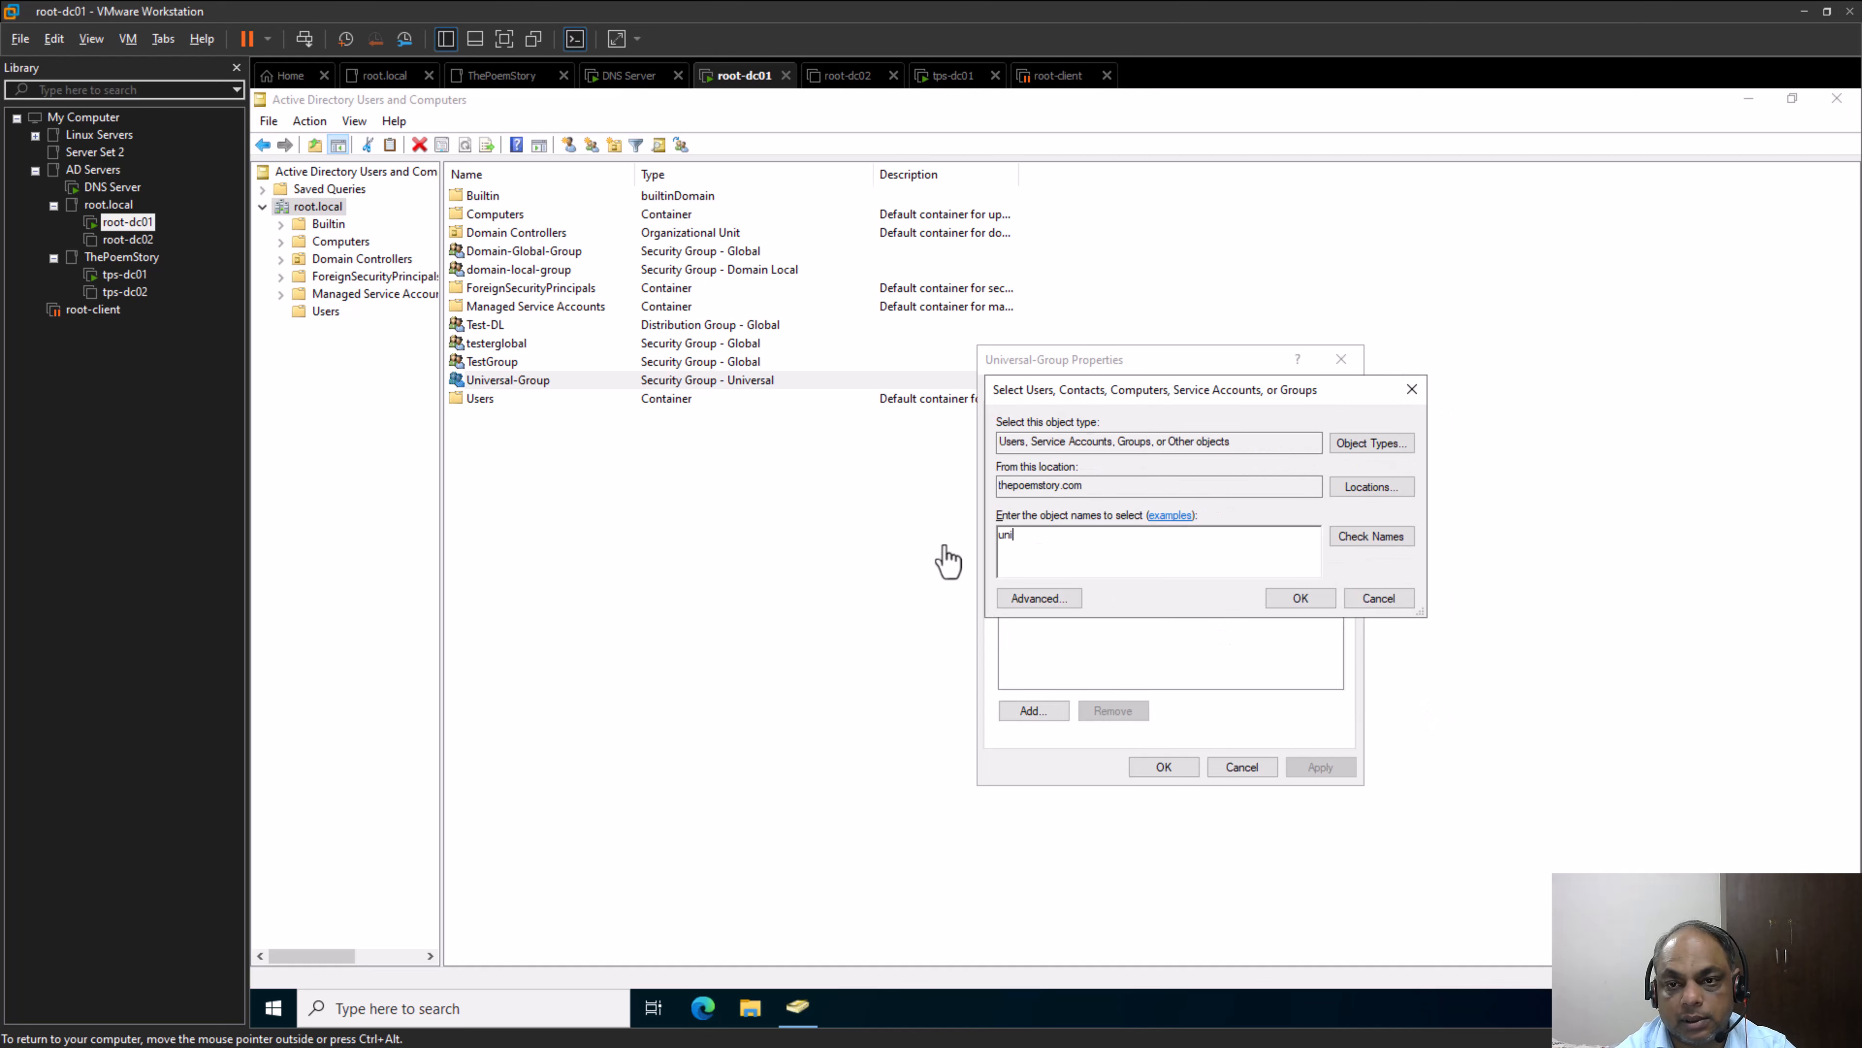
Look up "tps" in thepoemstory.com, examine which users and groups are offered as Universal-Group members, and cancel adding a member
key("Return")
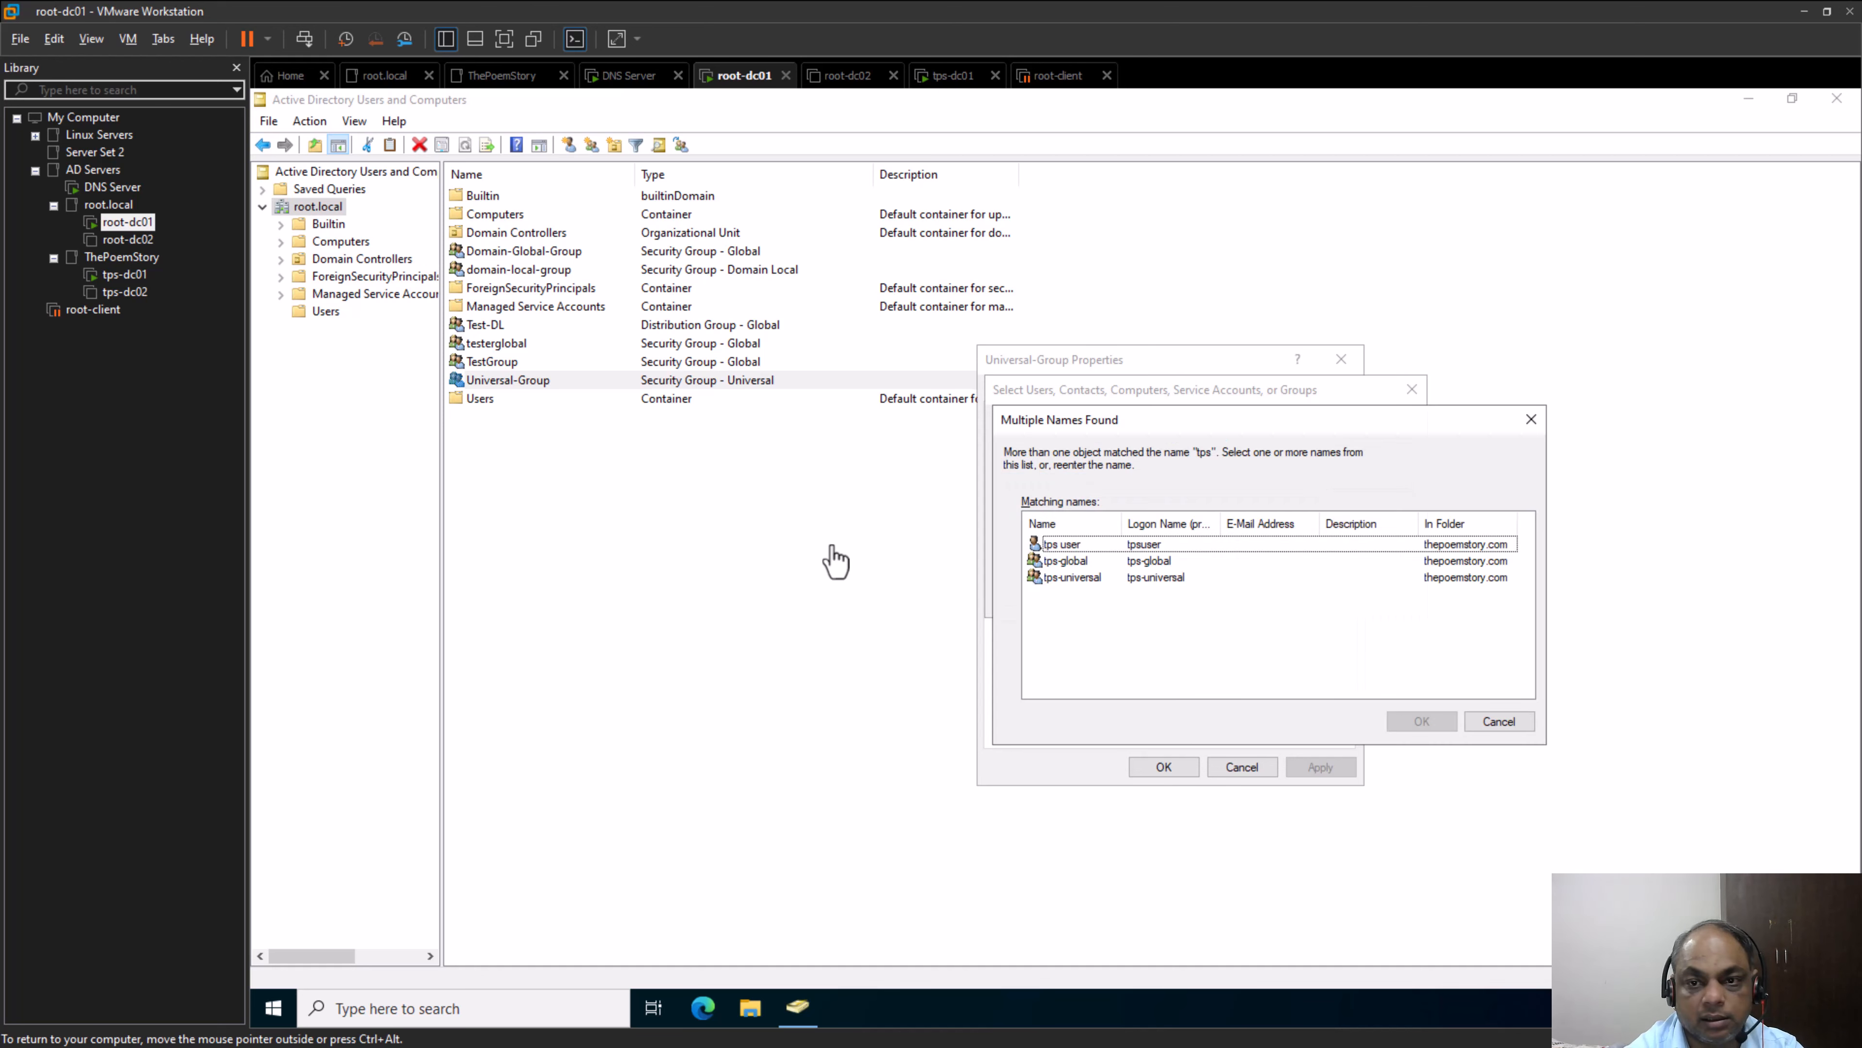
left_click_drag(1122, 523, 1181, 533)
left_click(1073, 548)
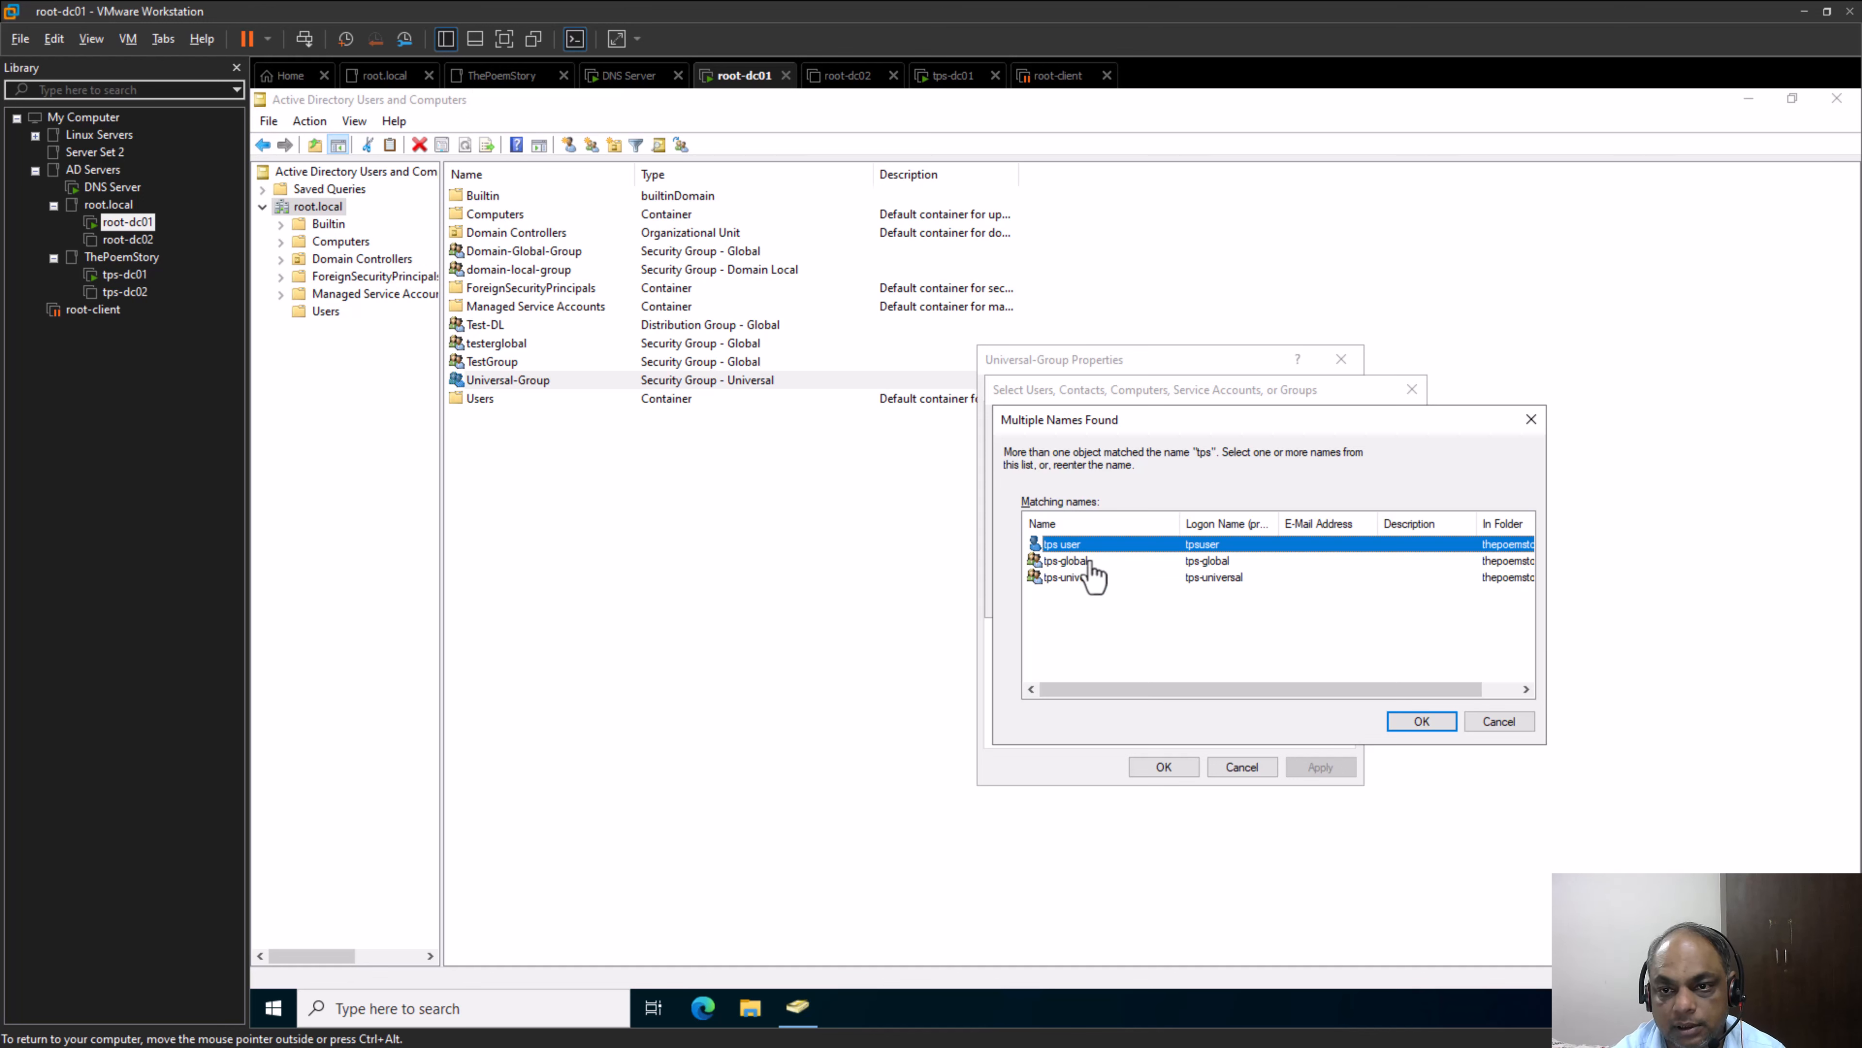
left_click(1090, 562)
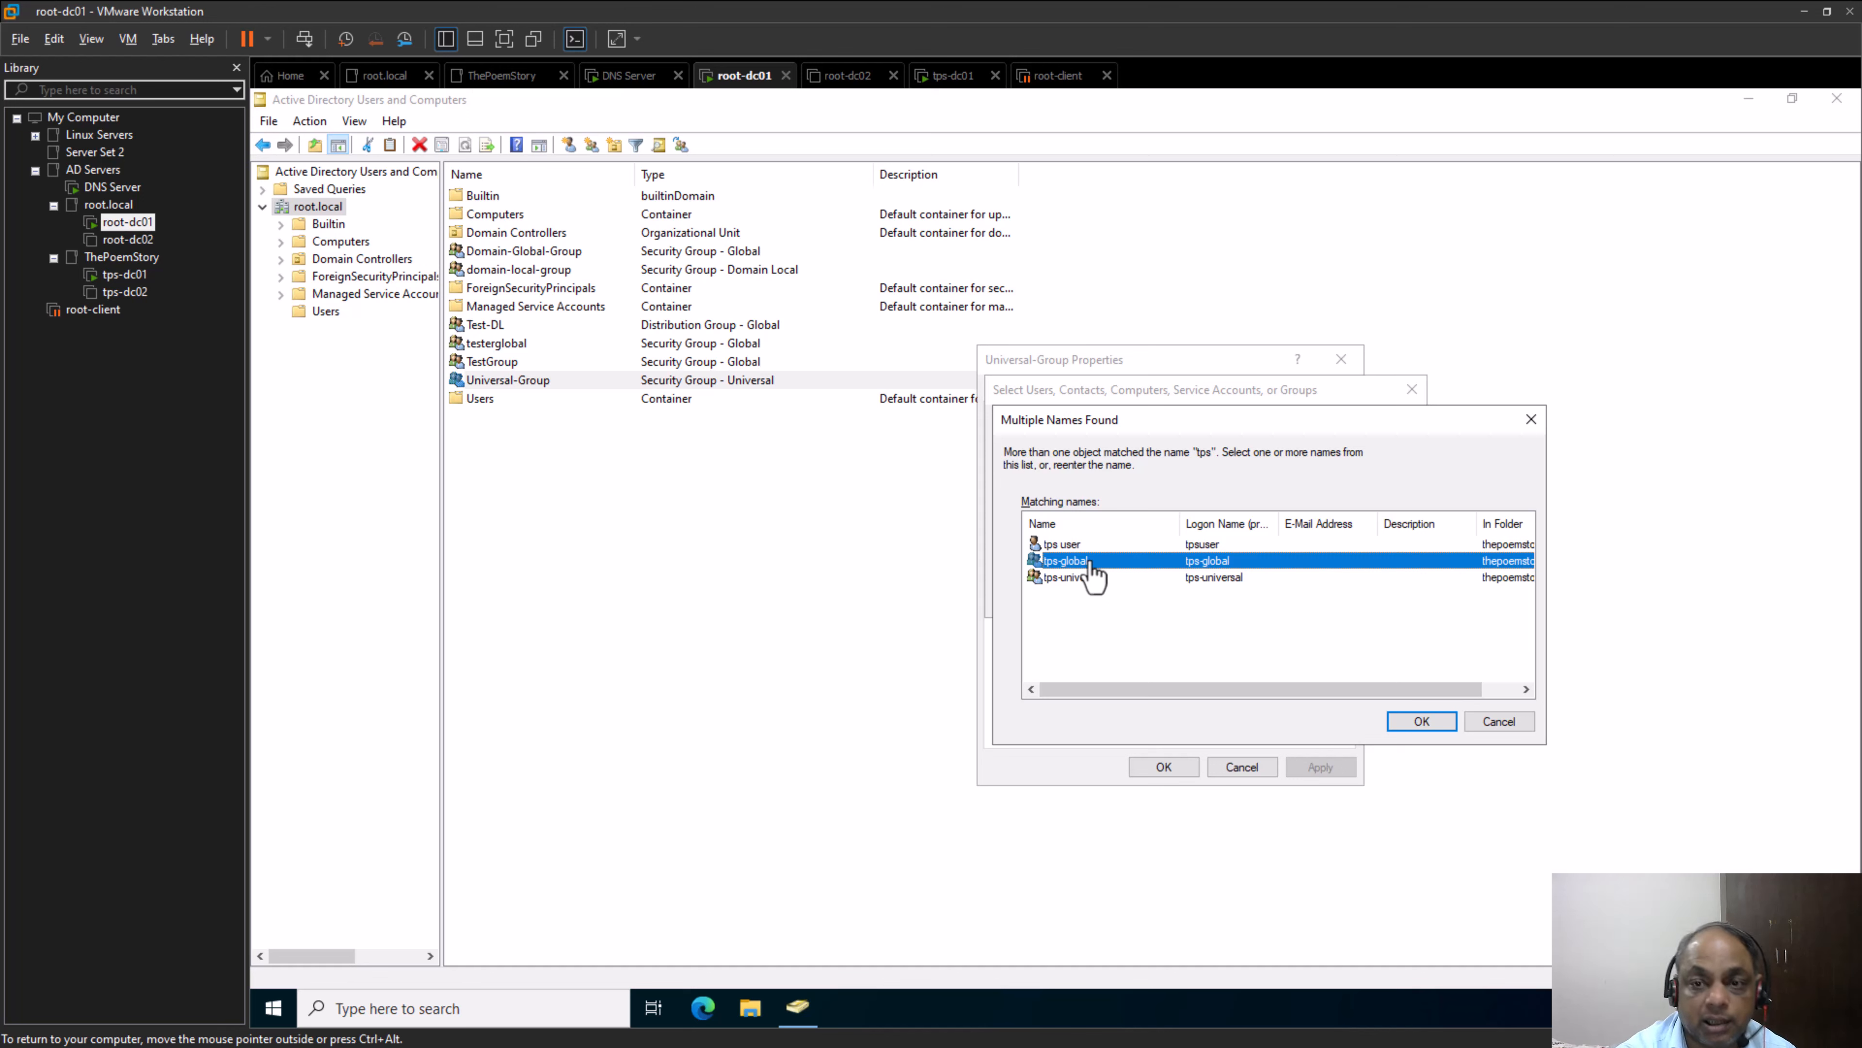
left_click(1136, 608)
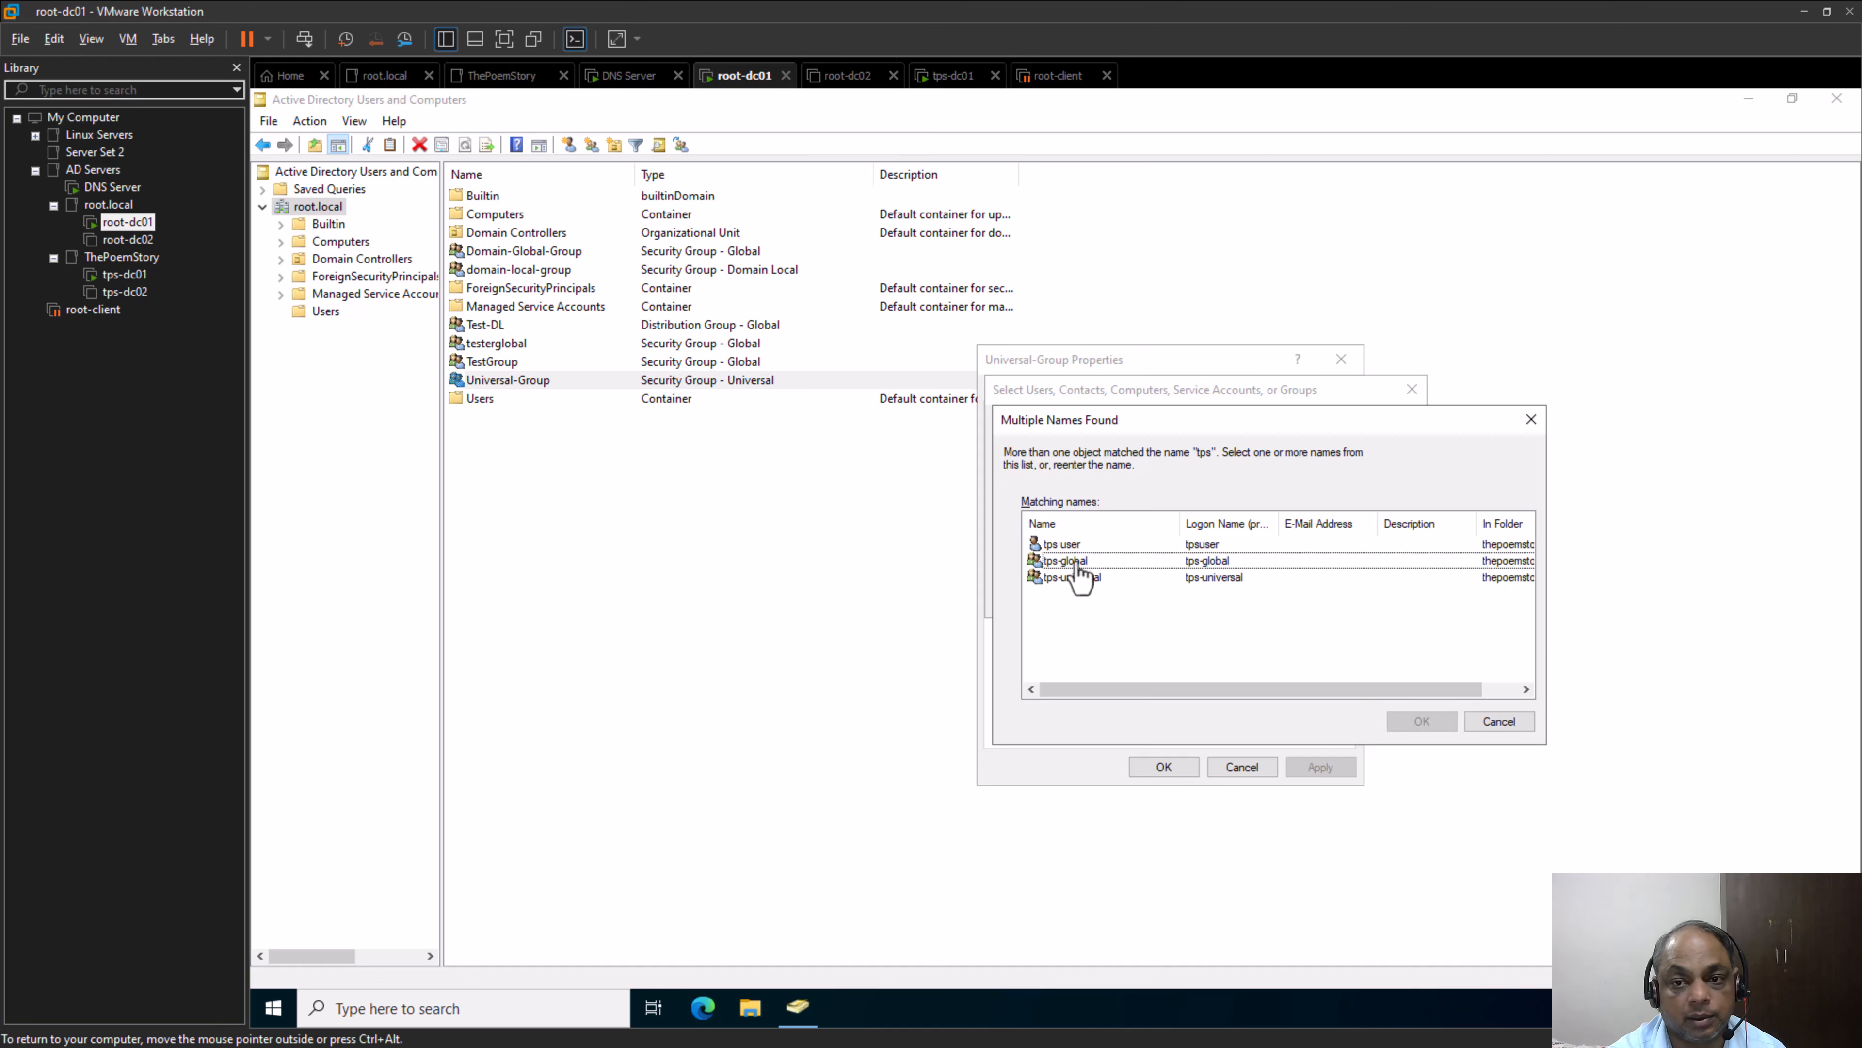
left_click(1077, 562)
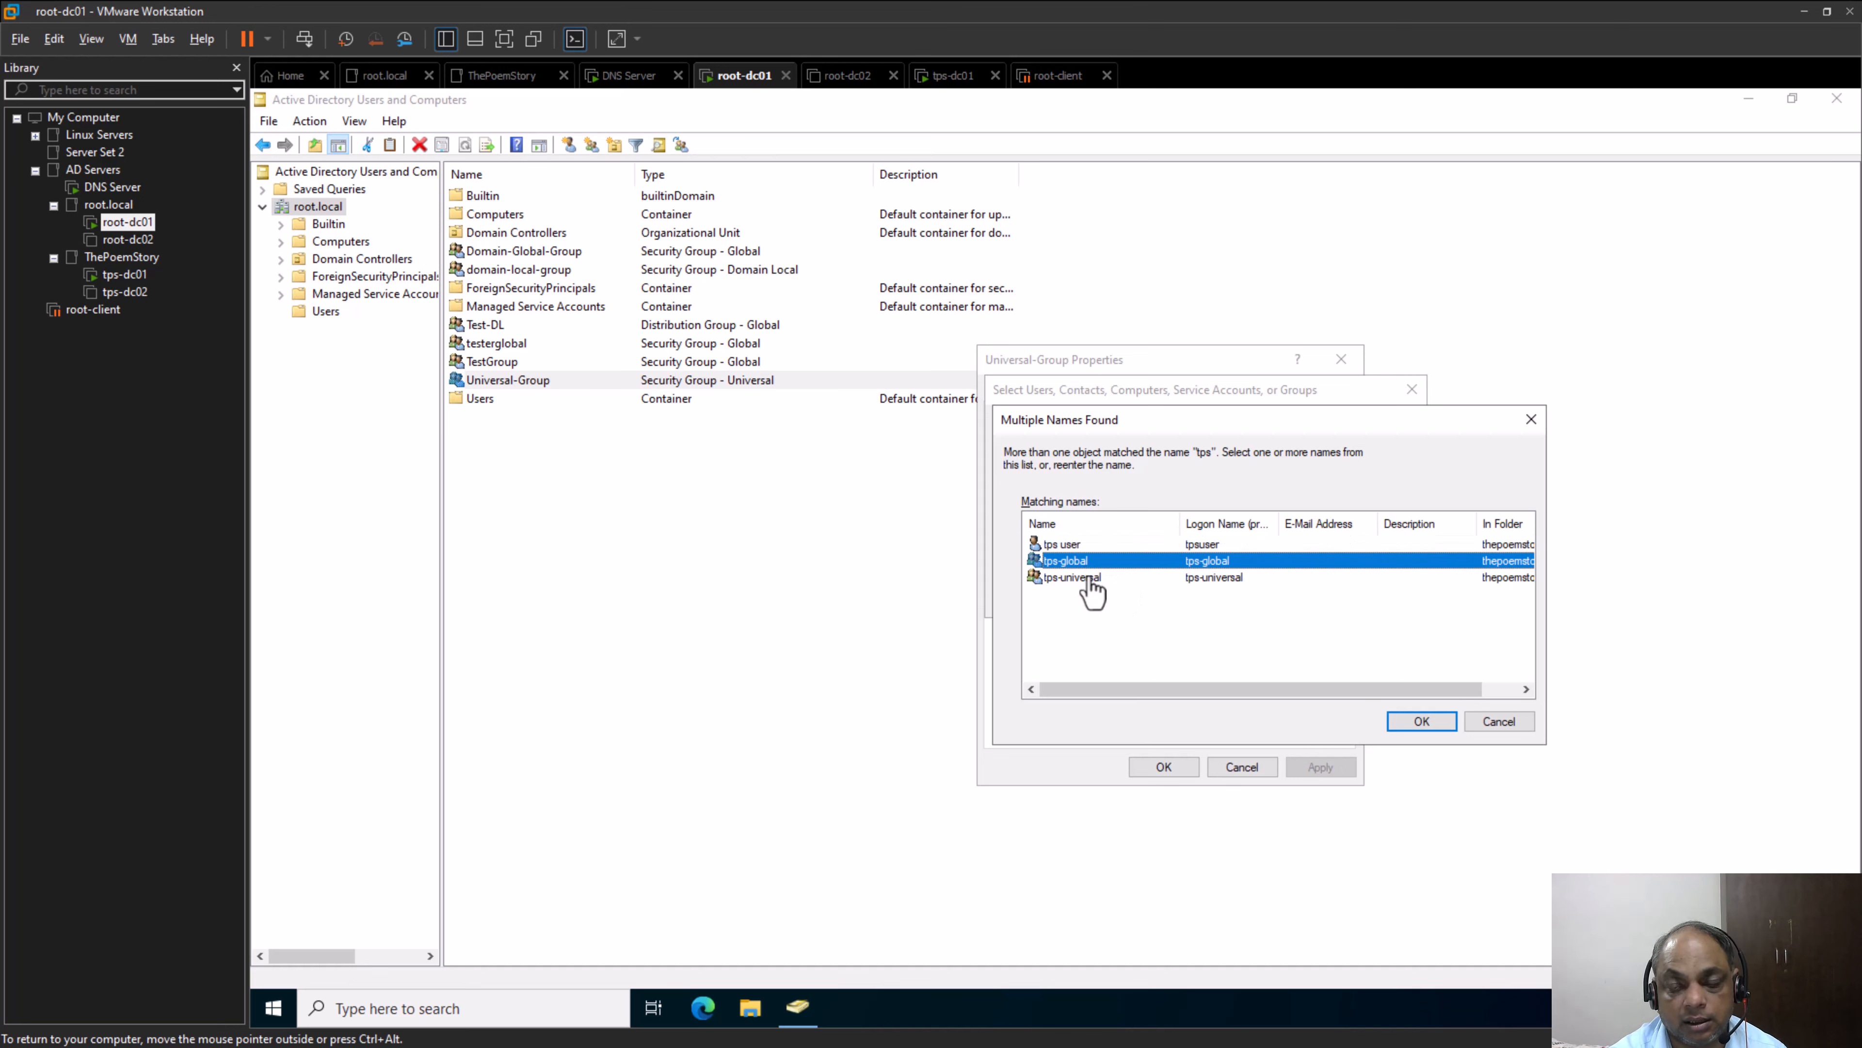
left_click(1091, 578)
left_click(1092, 565)
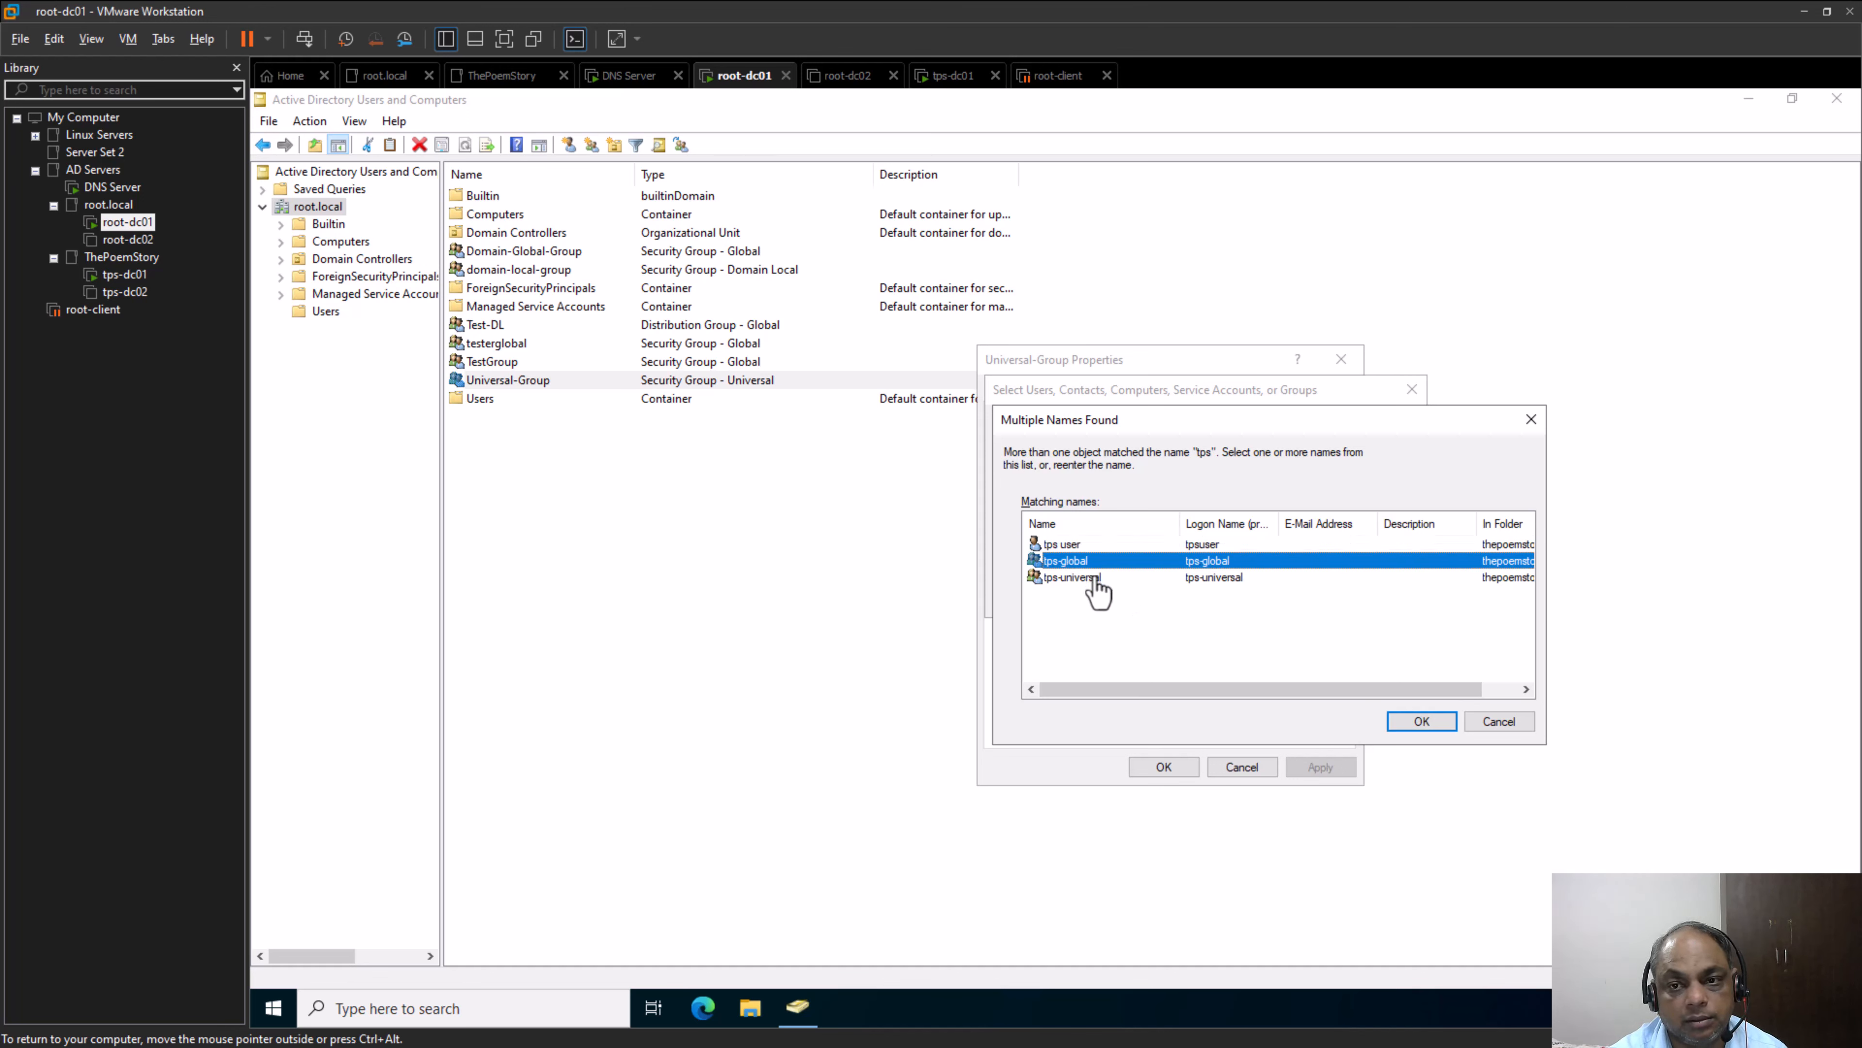
left_click(1098, 580)
left_click(1092, 567)
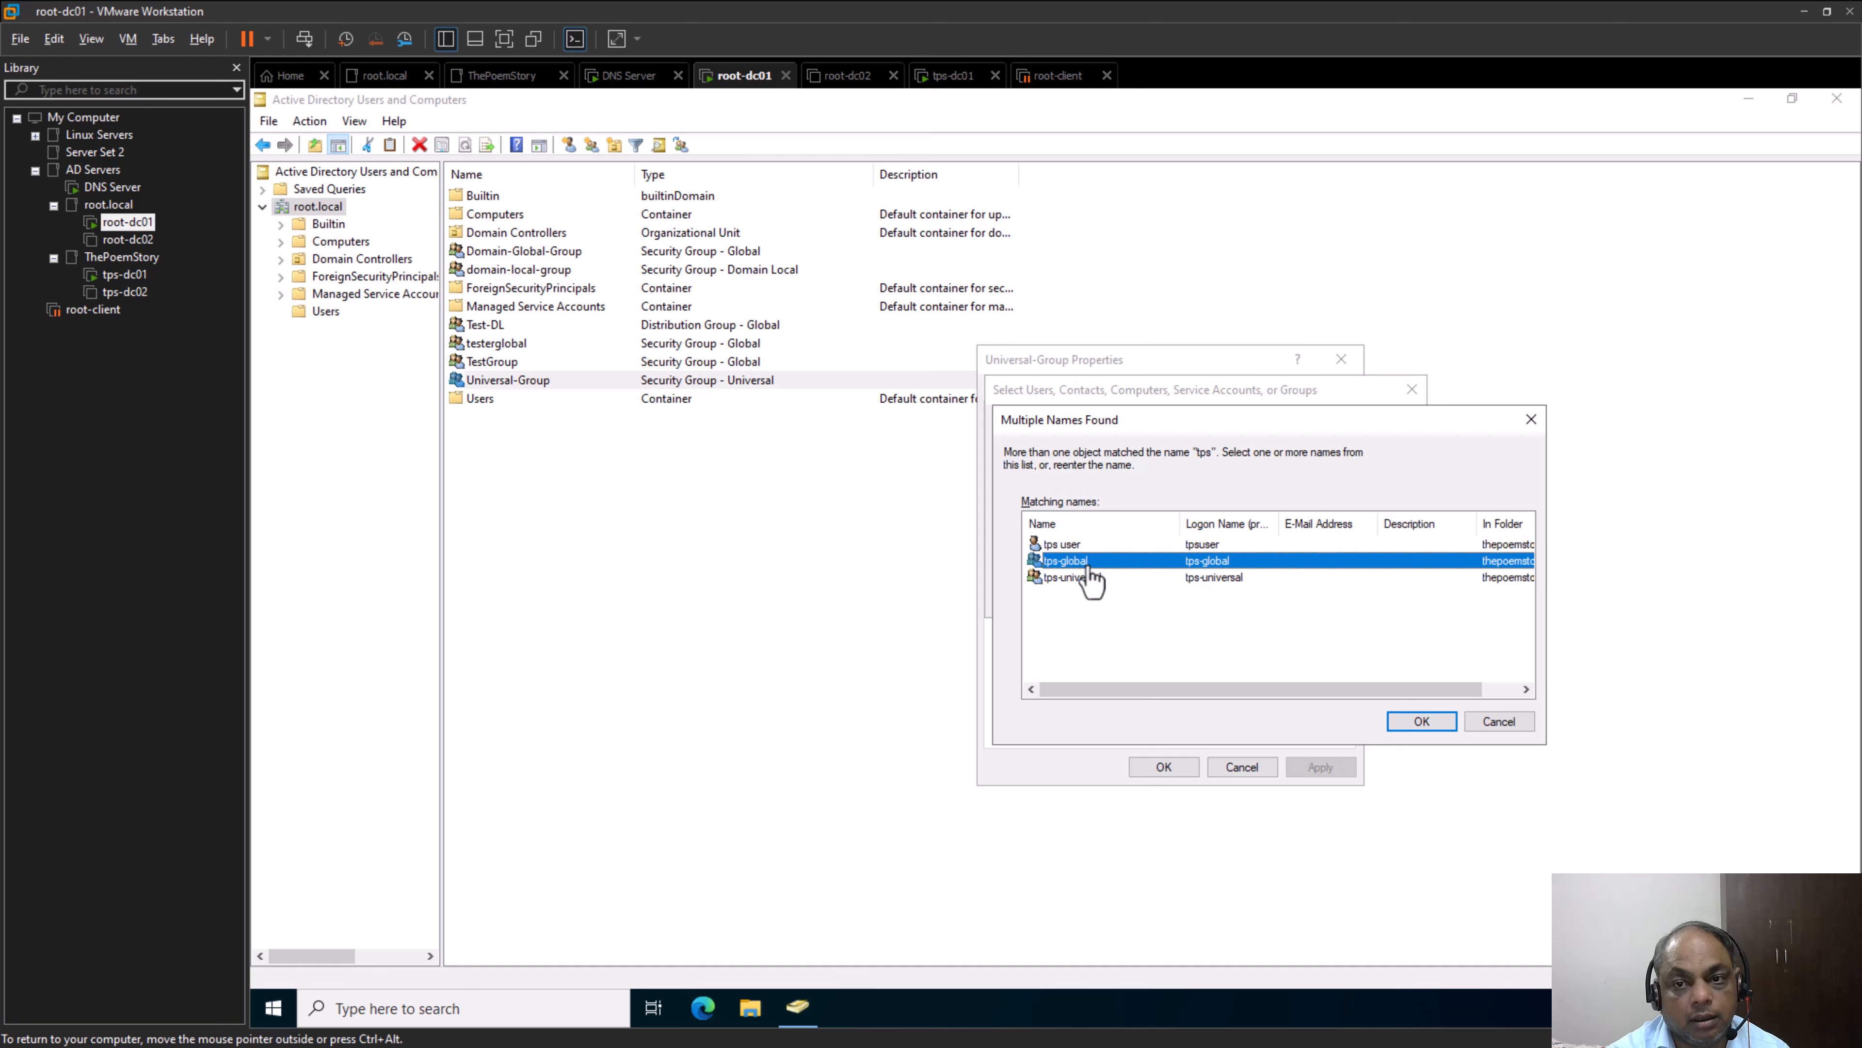
left_click(1087, 581)
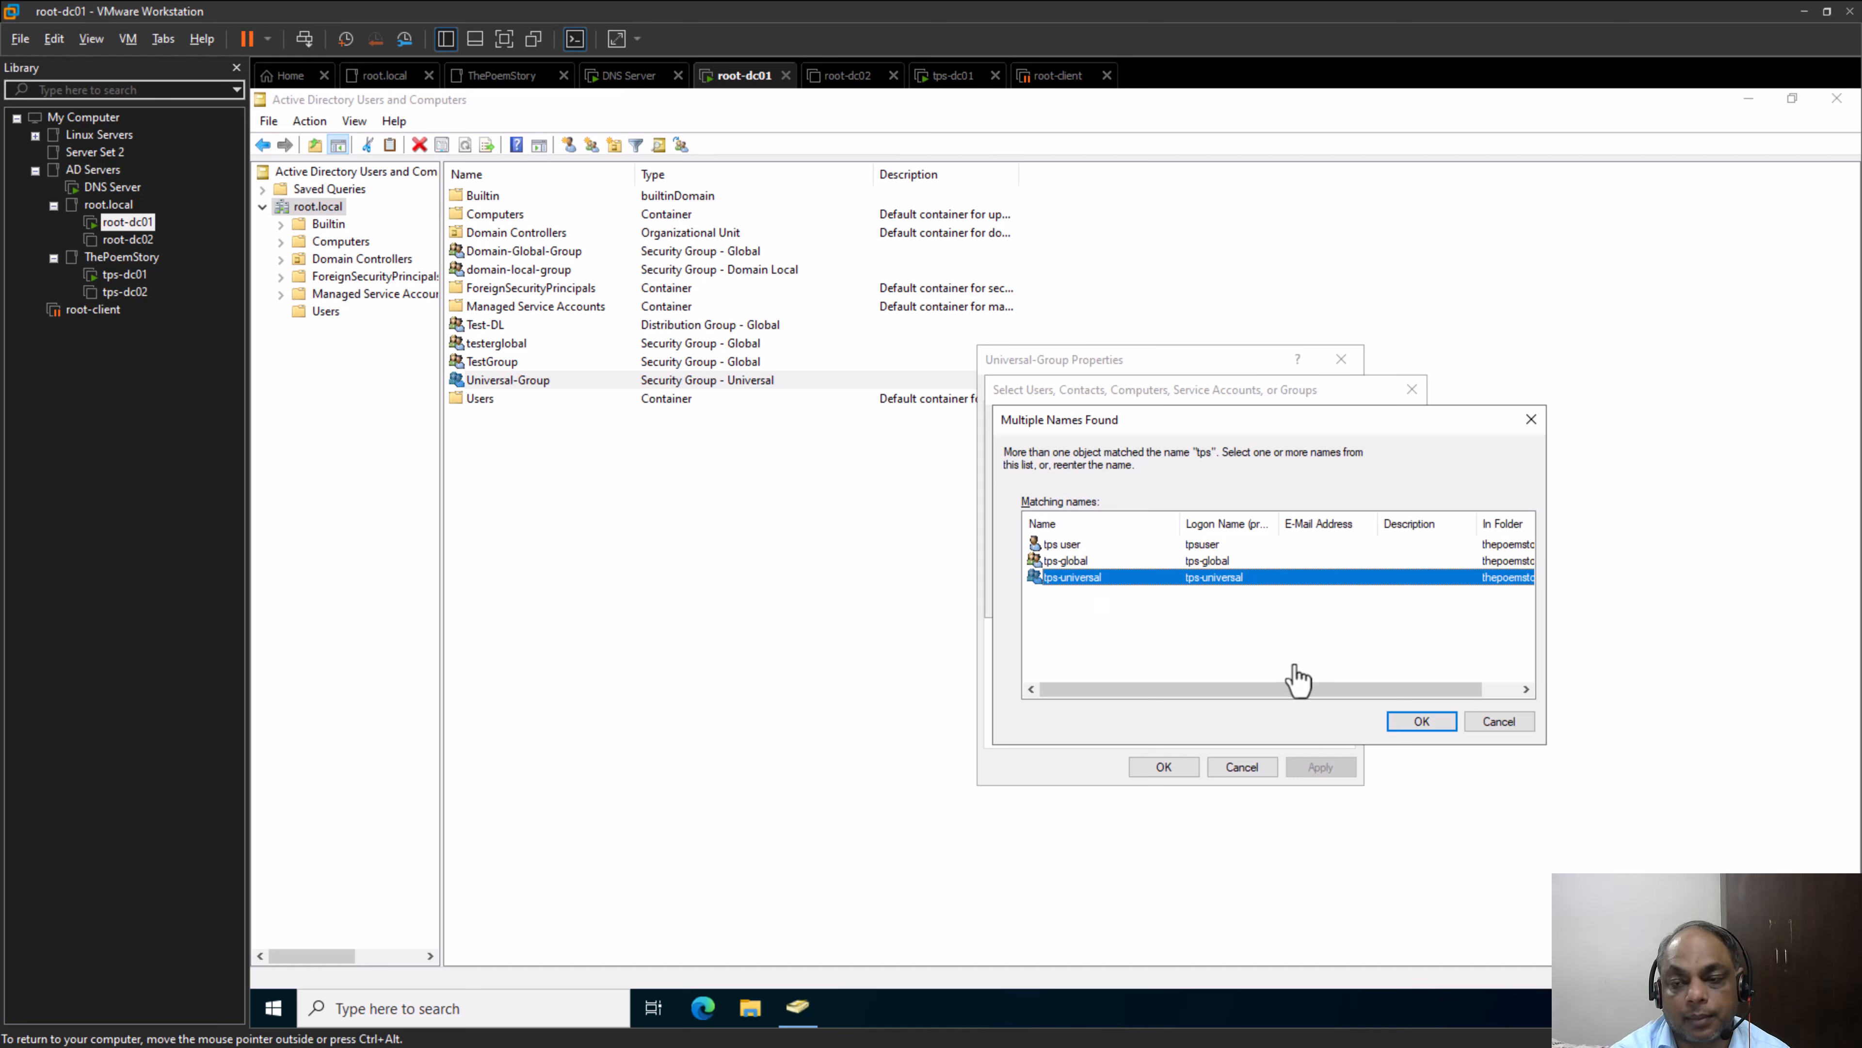
left_click(1499, 723)
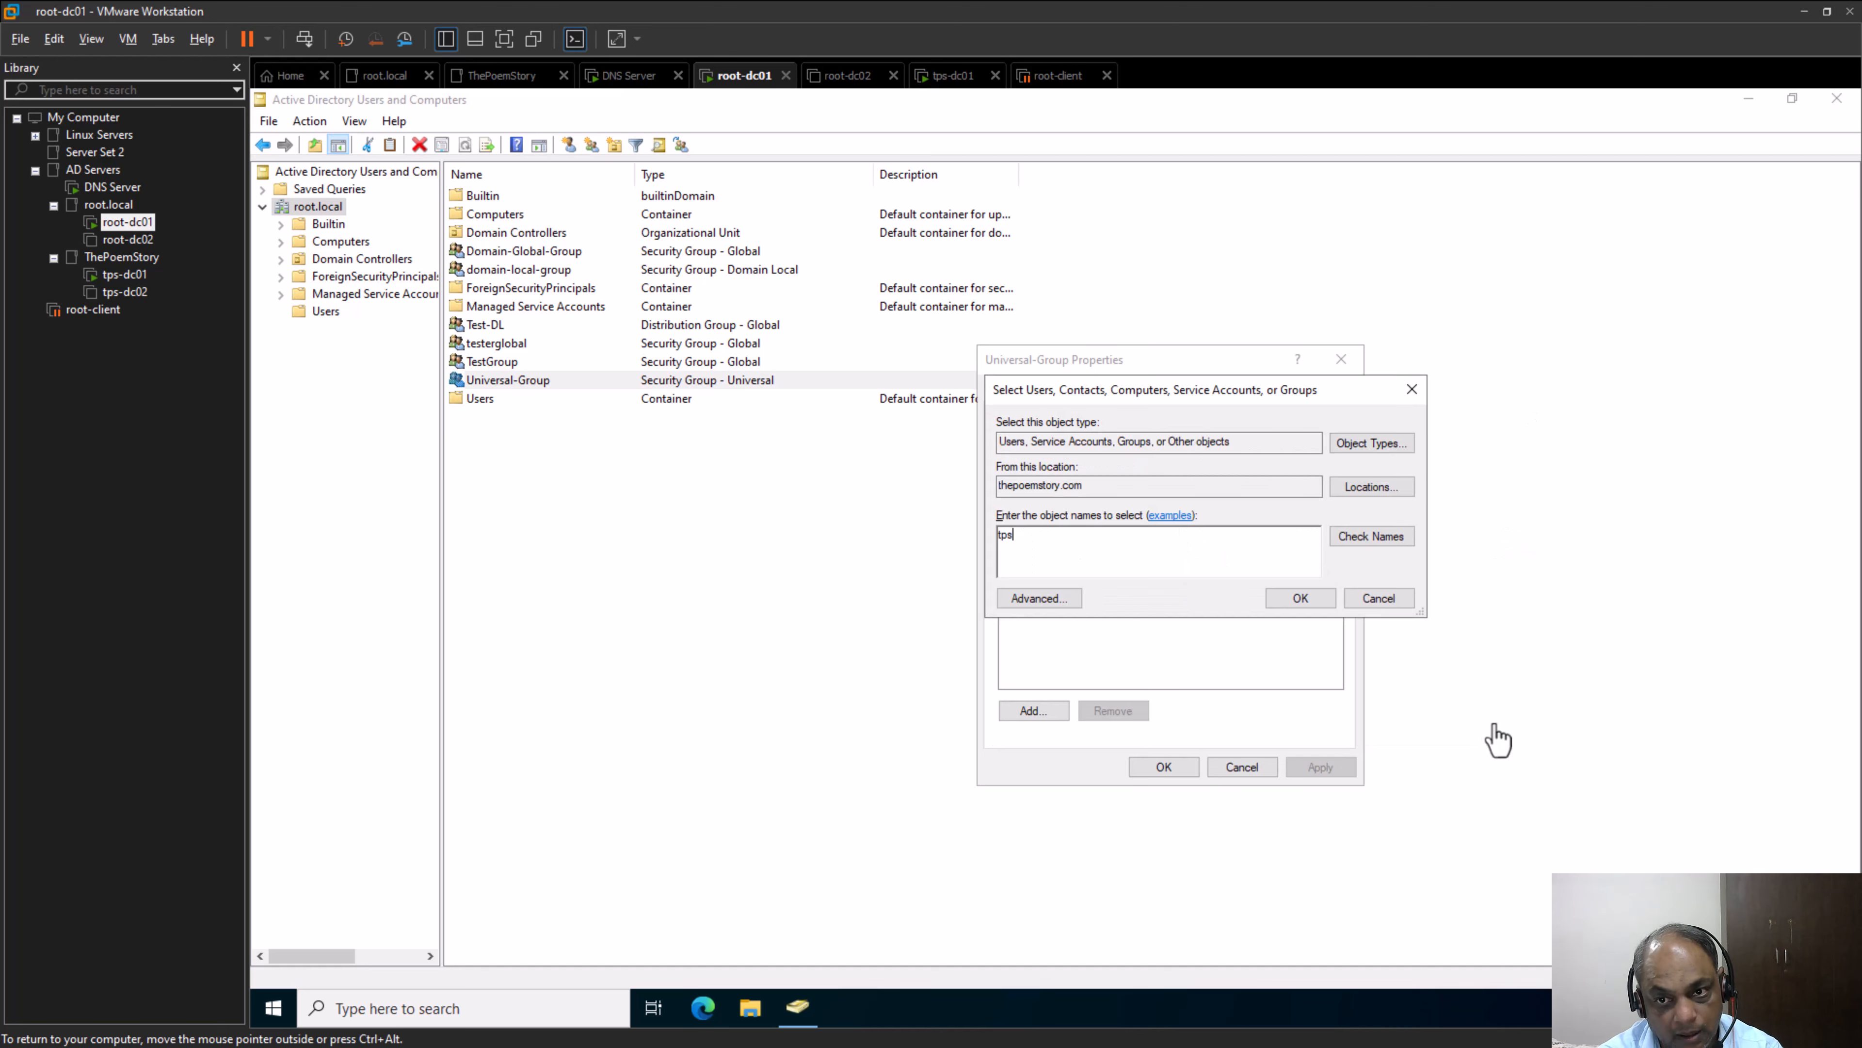
left_click(1407, 603)
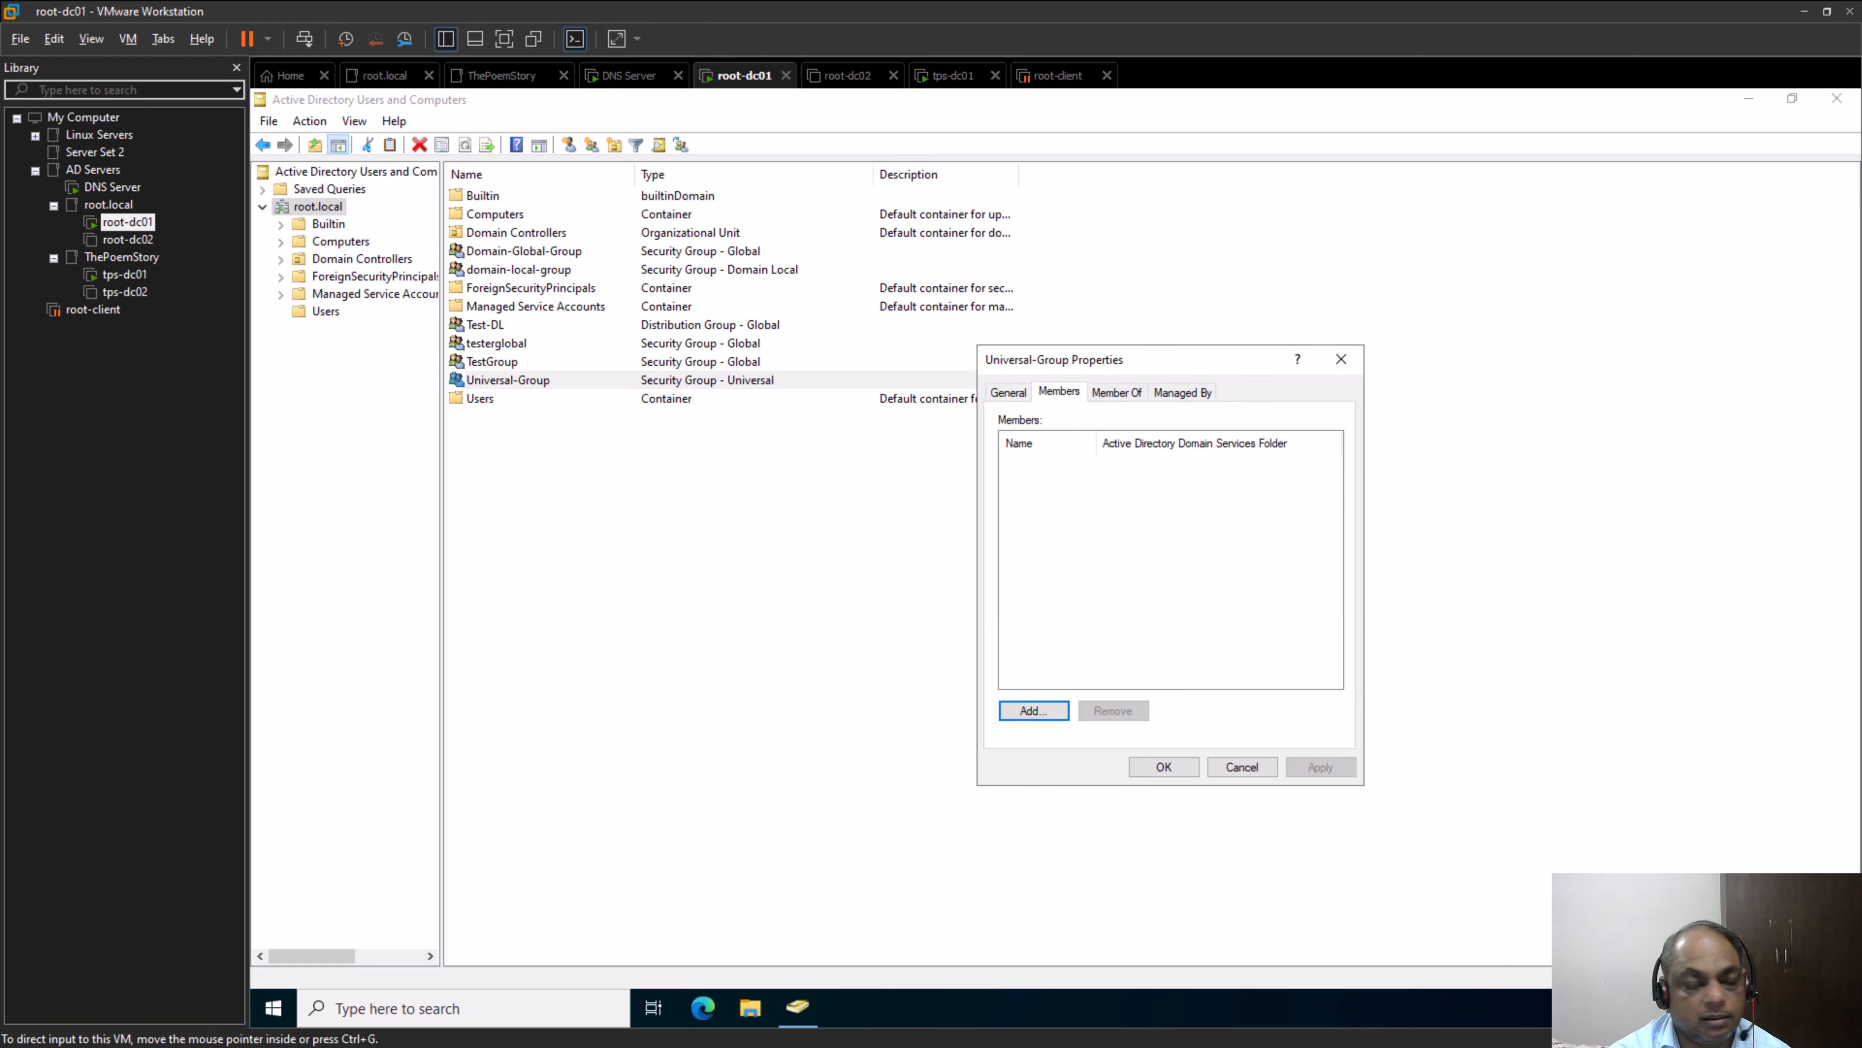
Switch to the tps-dc01 virtual machine, examine the group scope of tps-universal, and close its properties without changes
left_click(125, 275)
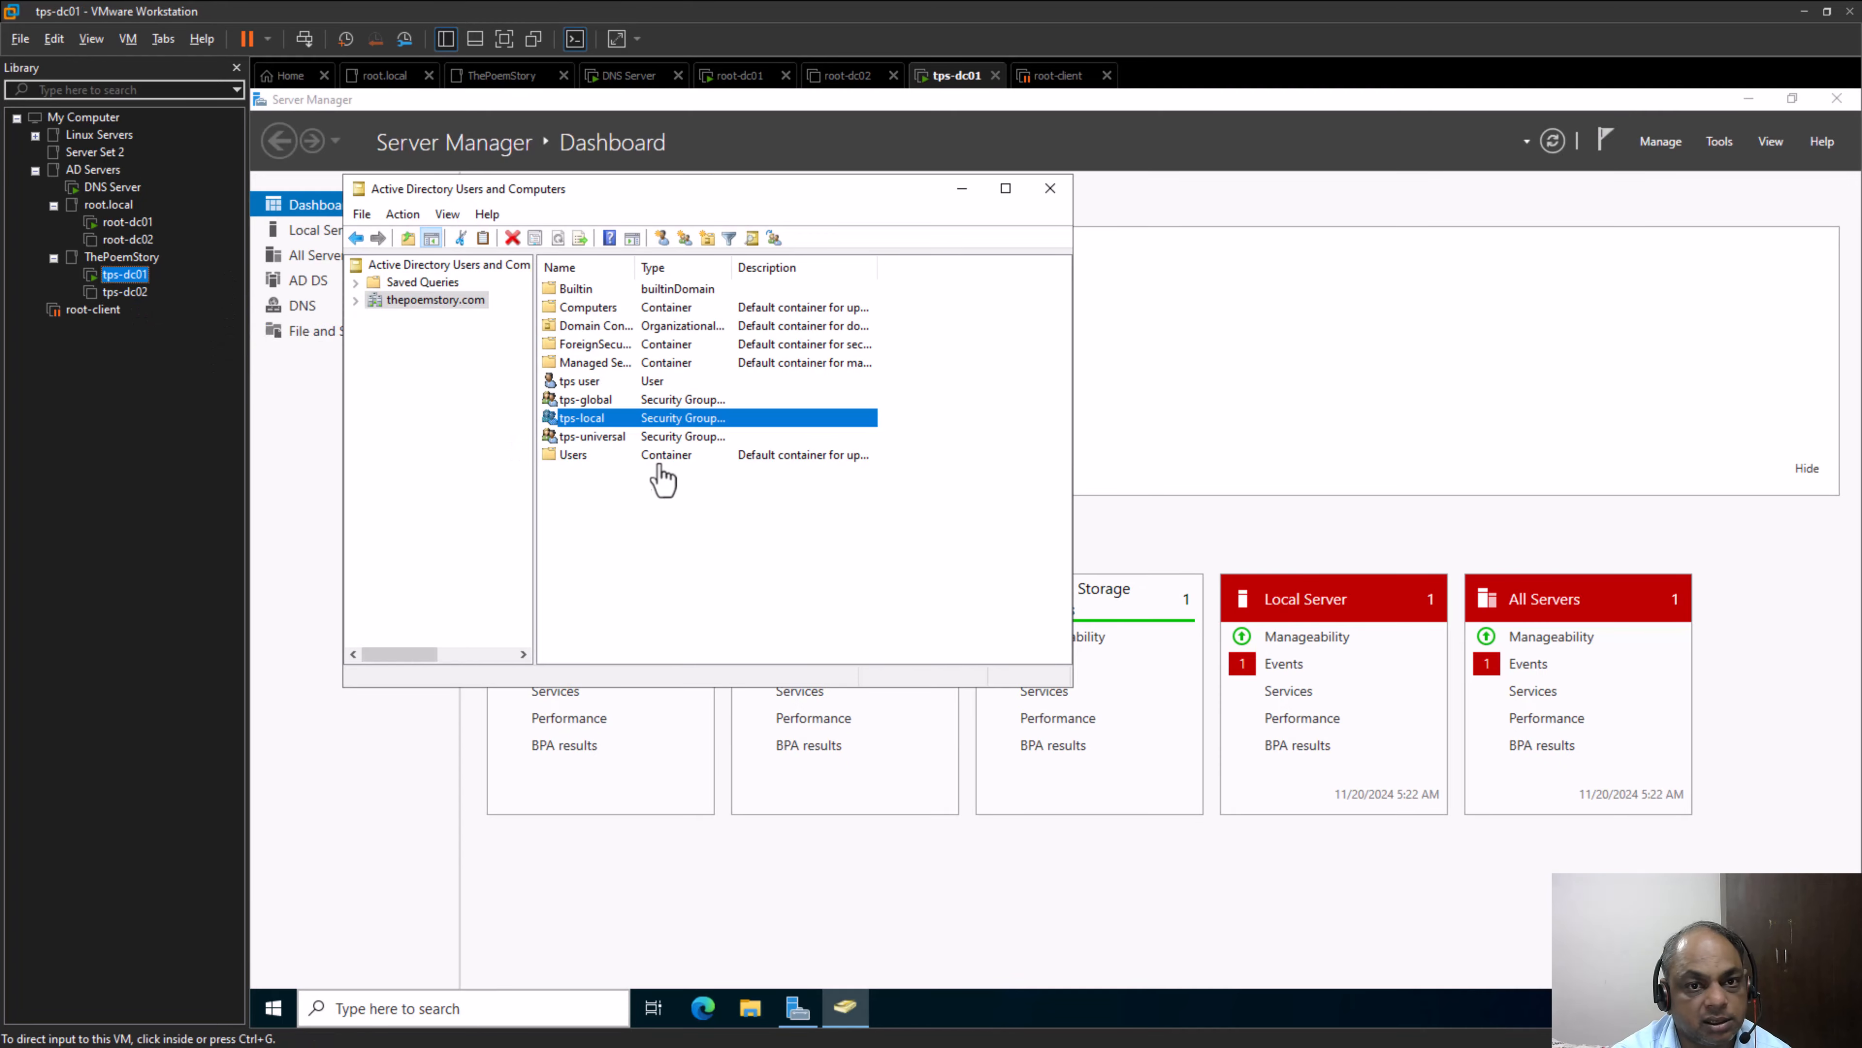
right_click(609, 445)
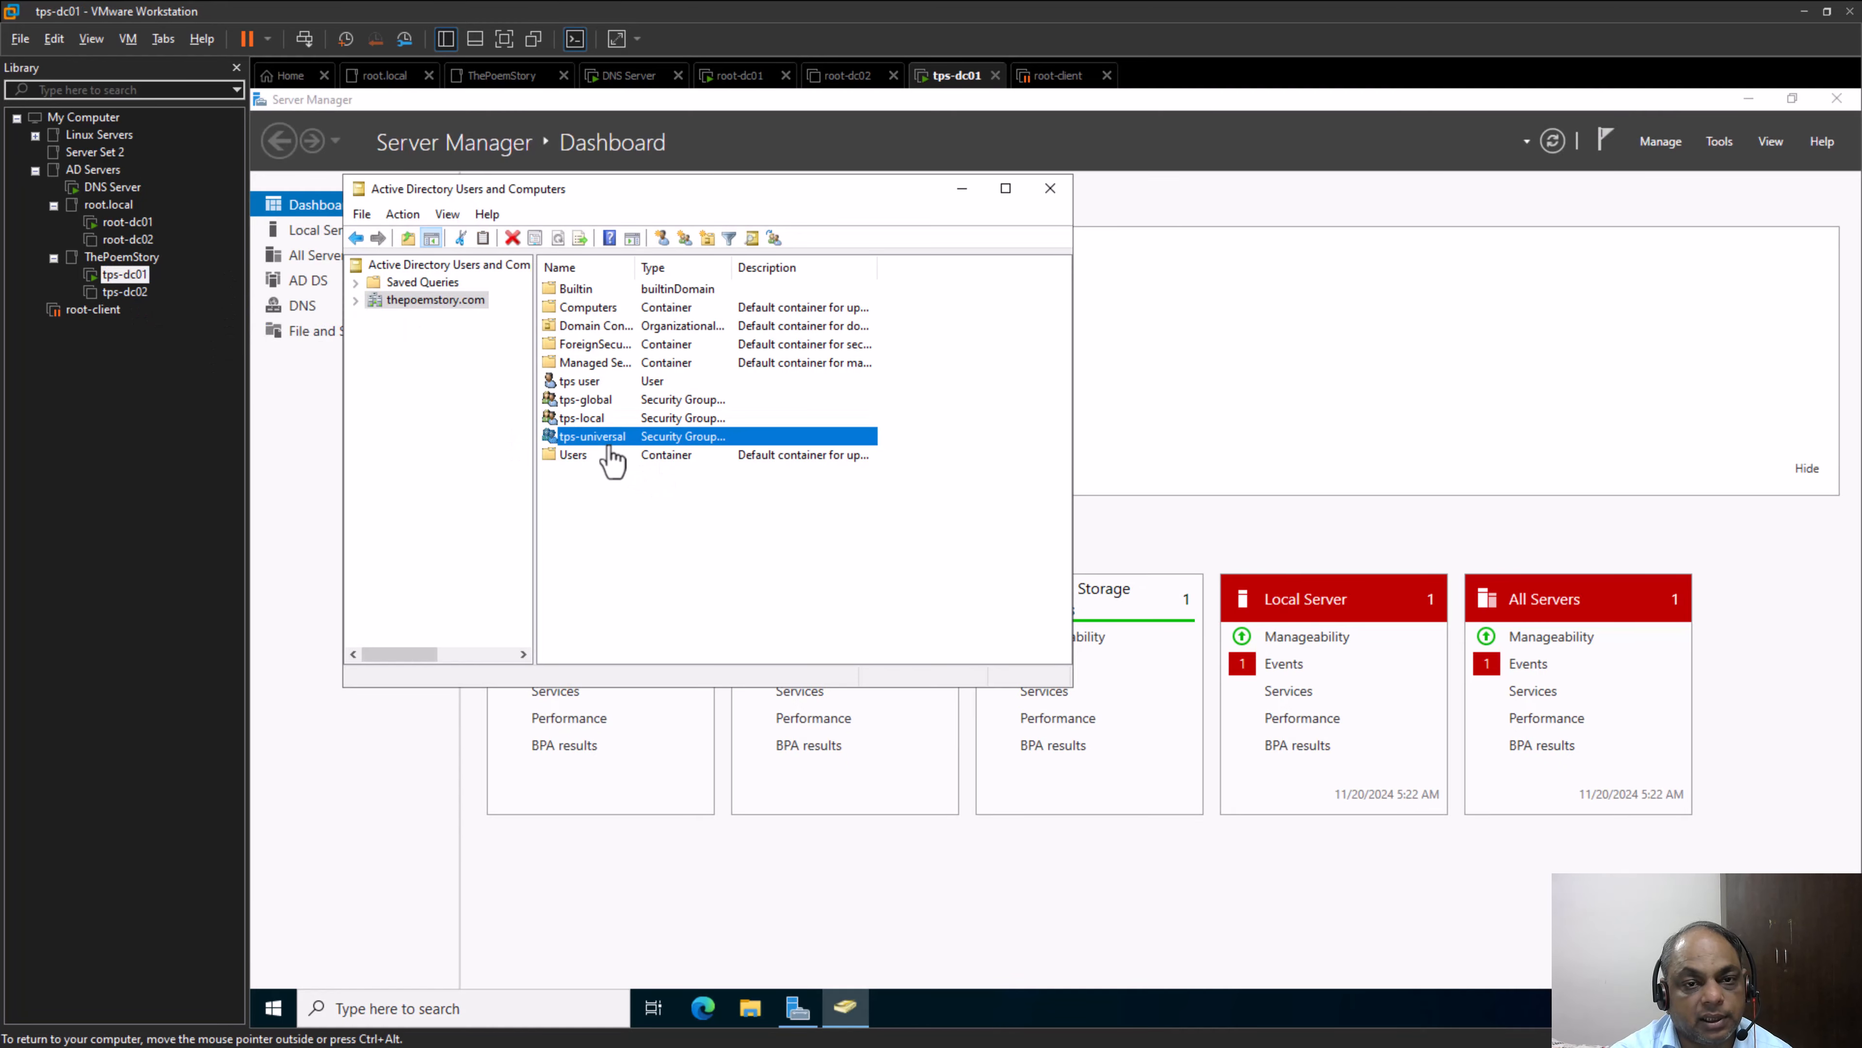
left_click(702, 626)
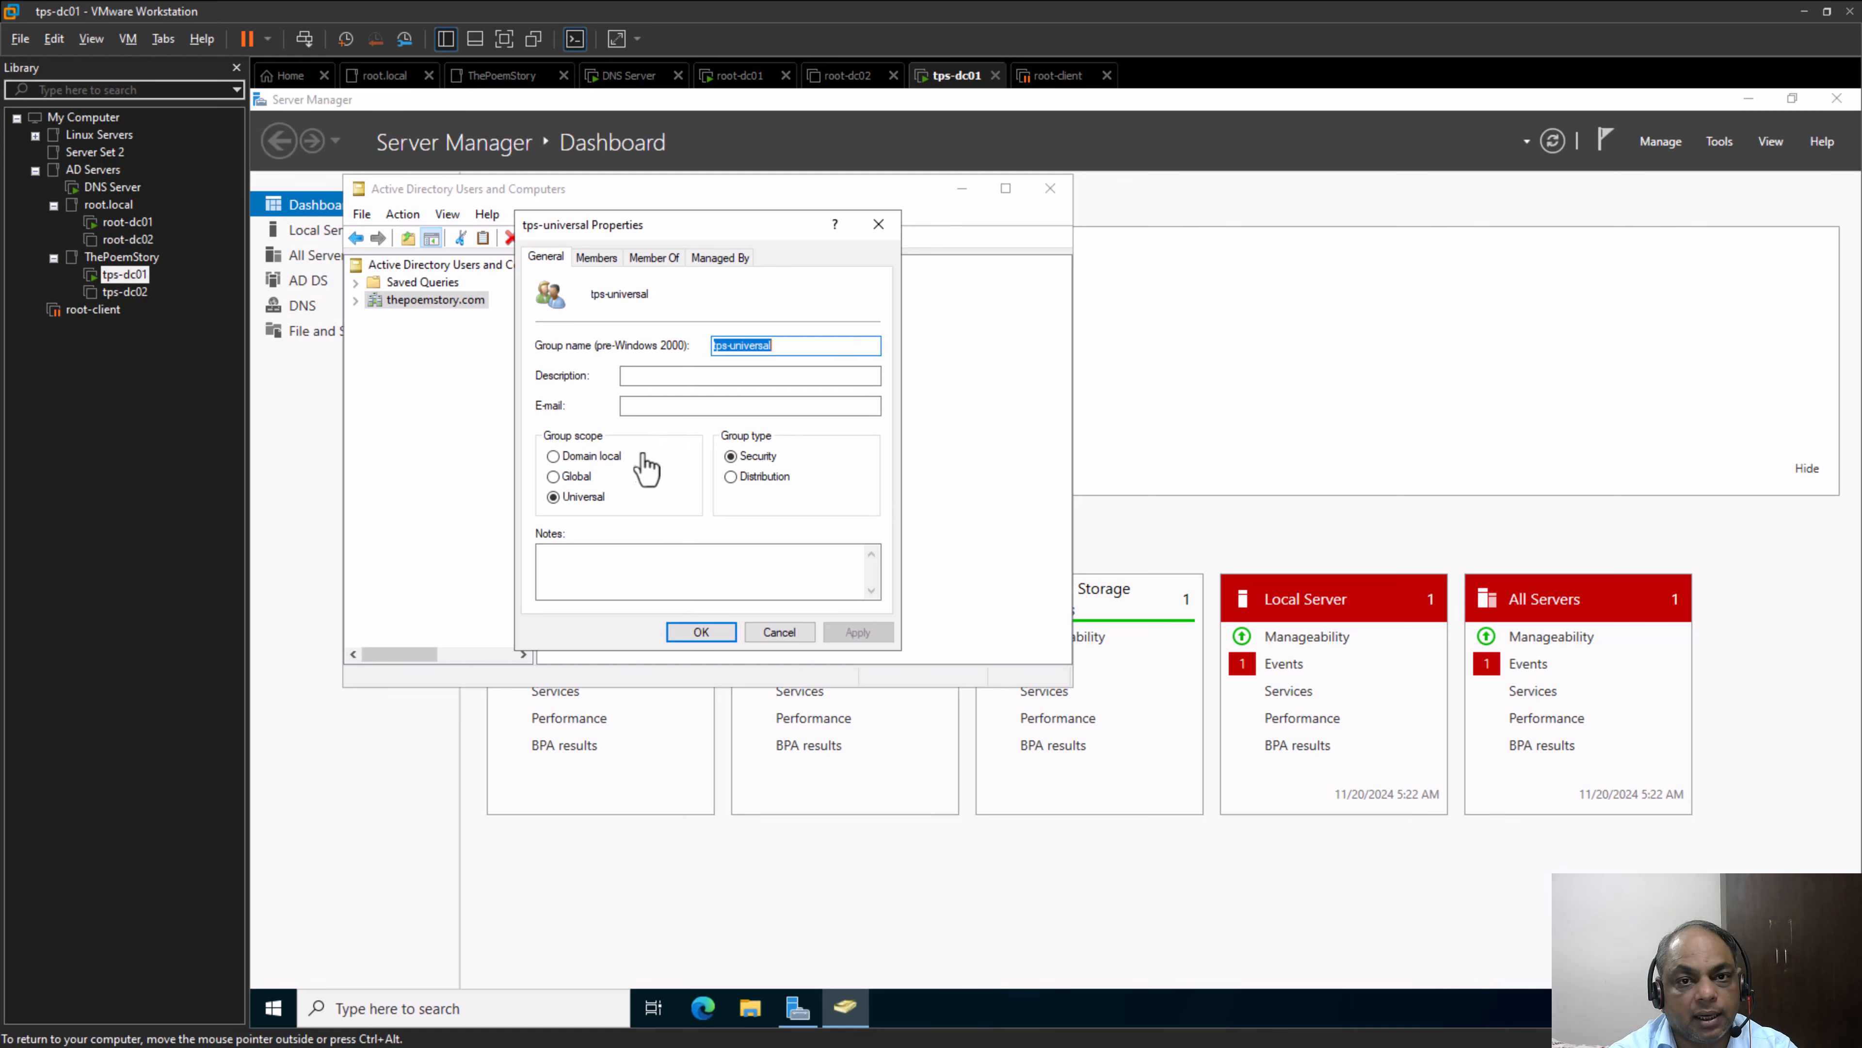
left_click(798, 634)
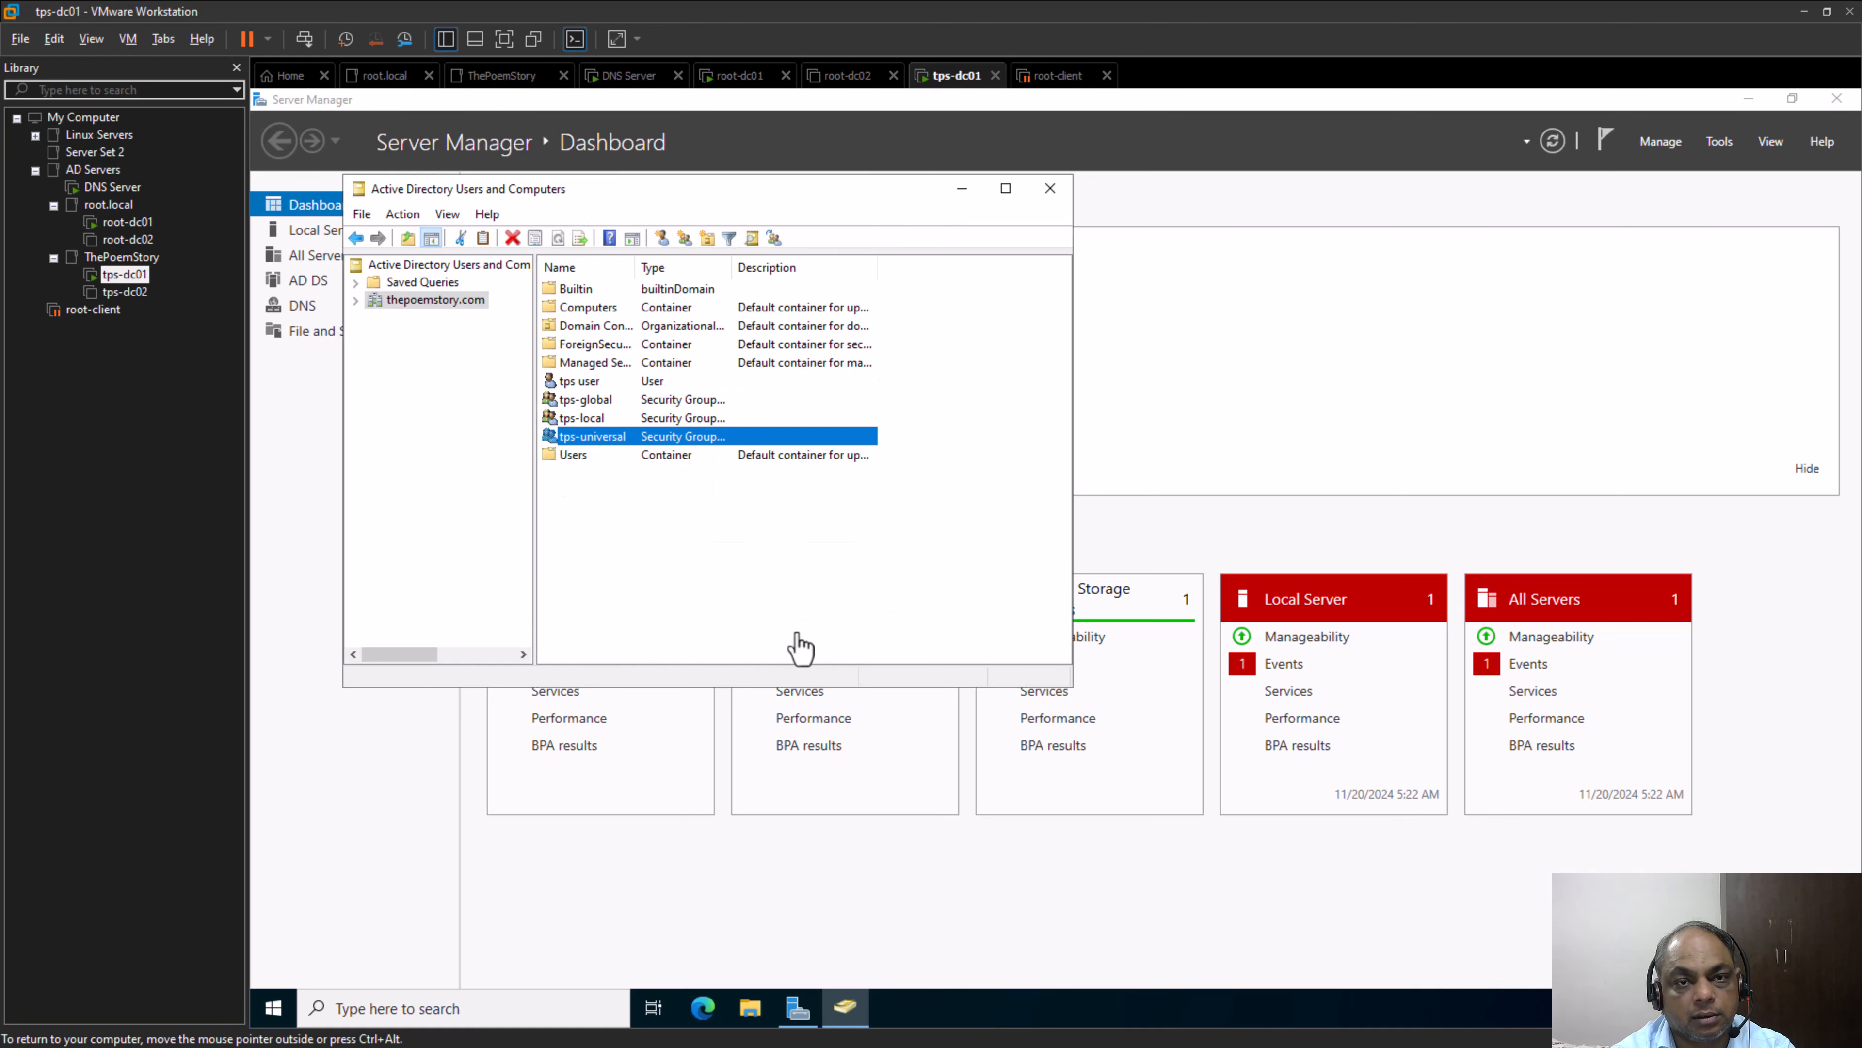
Open the member list of tps-universal and start adding a member with root.local as the search location
right_click(583, 439)
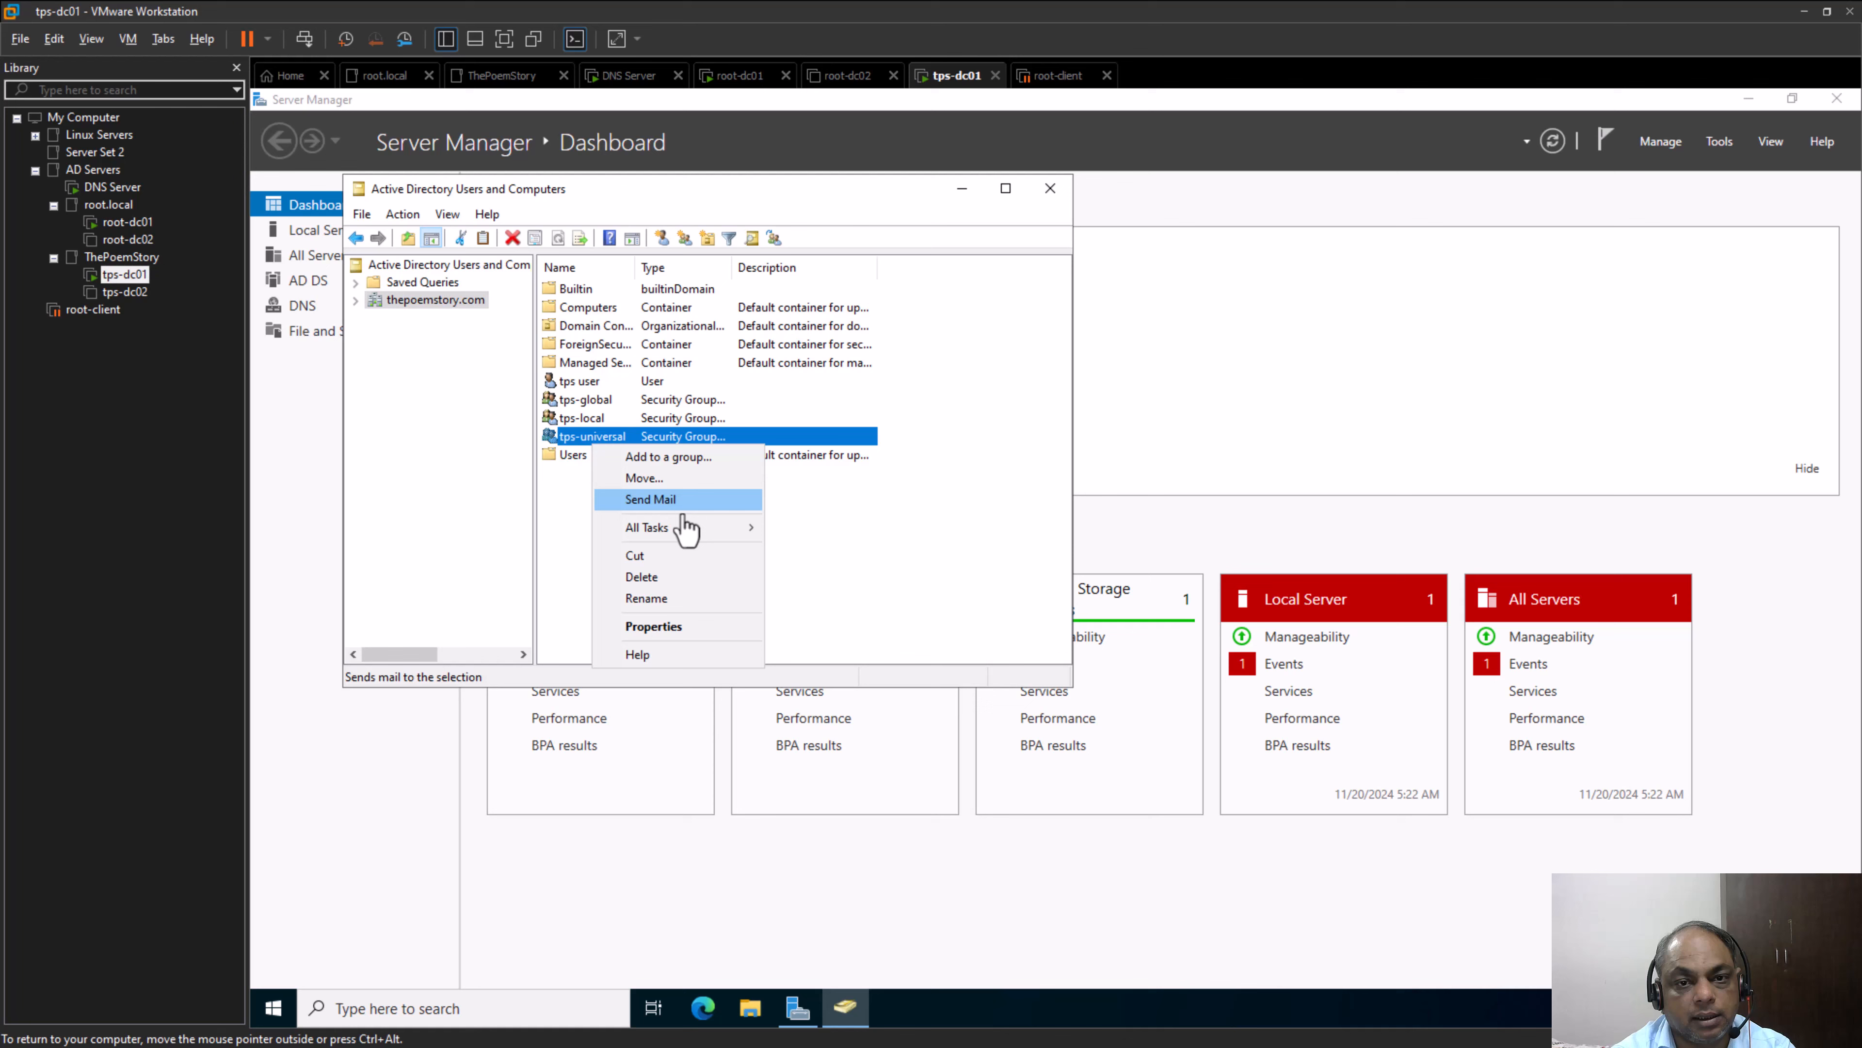
left_click(705, 626)
left_click(596, 258)
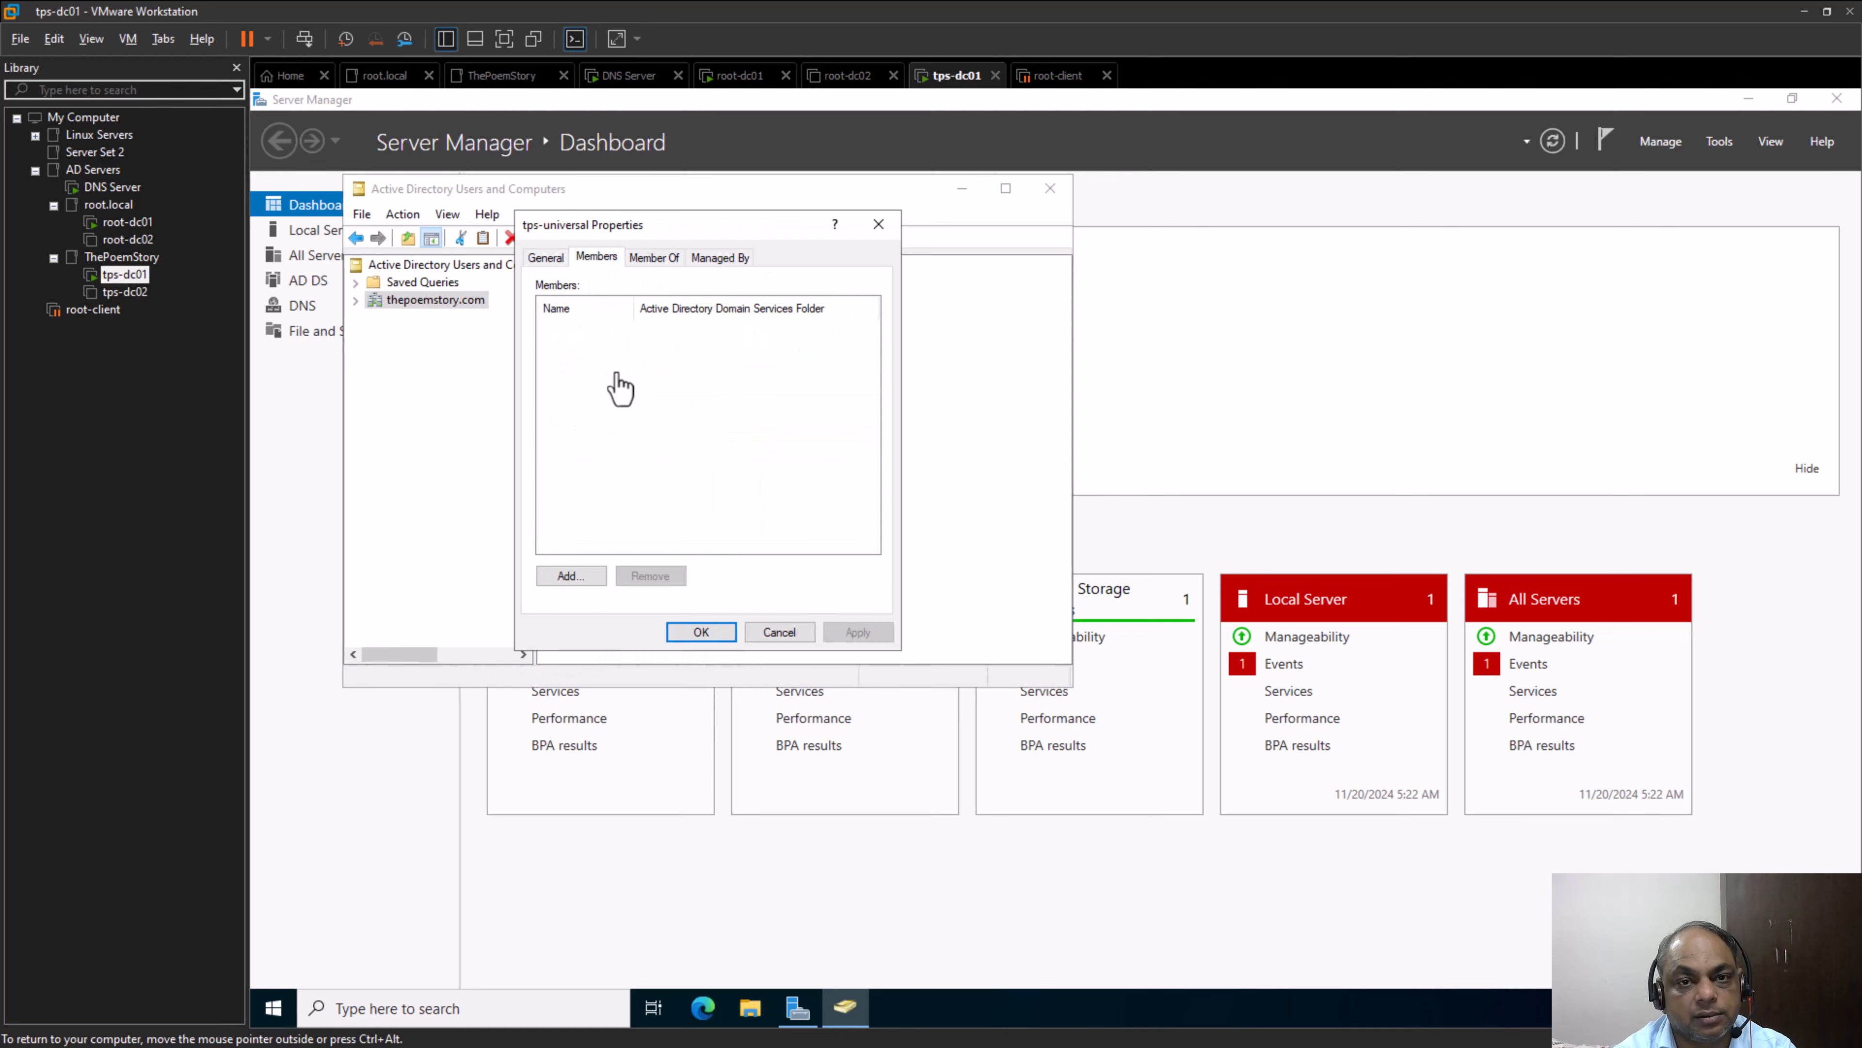
left_click(568, 576)
left_click(888, 353)
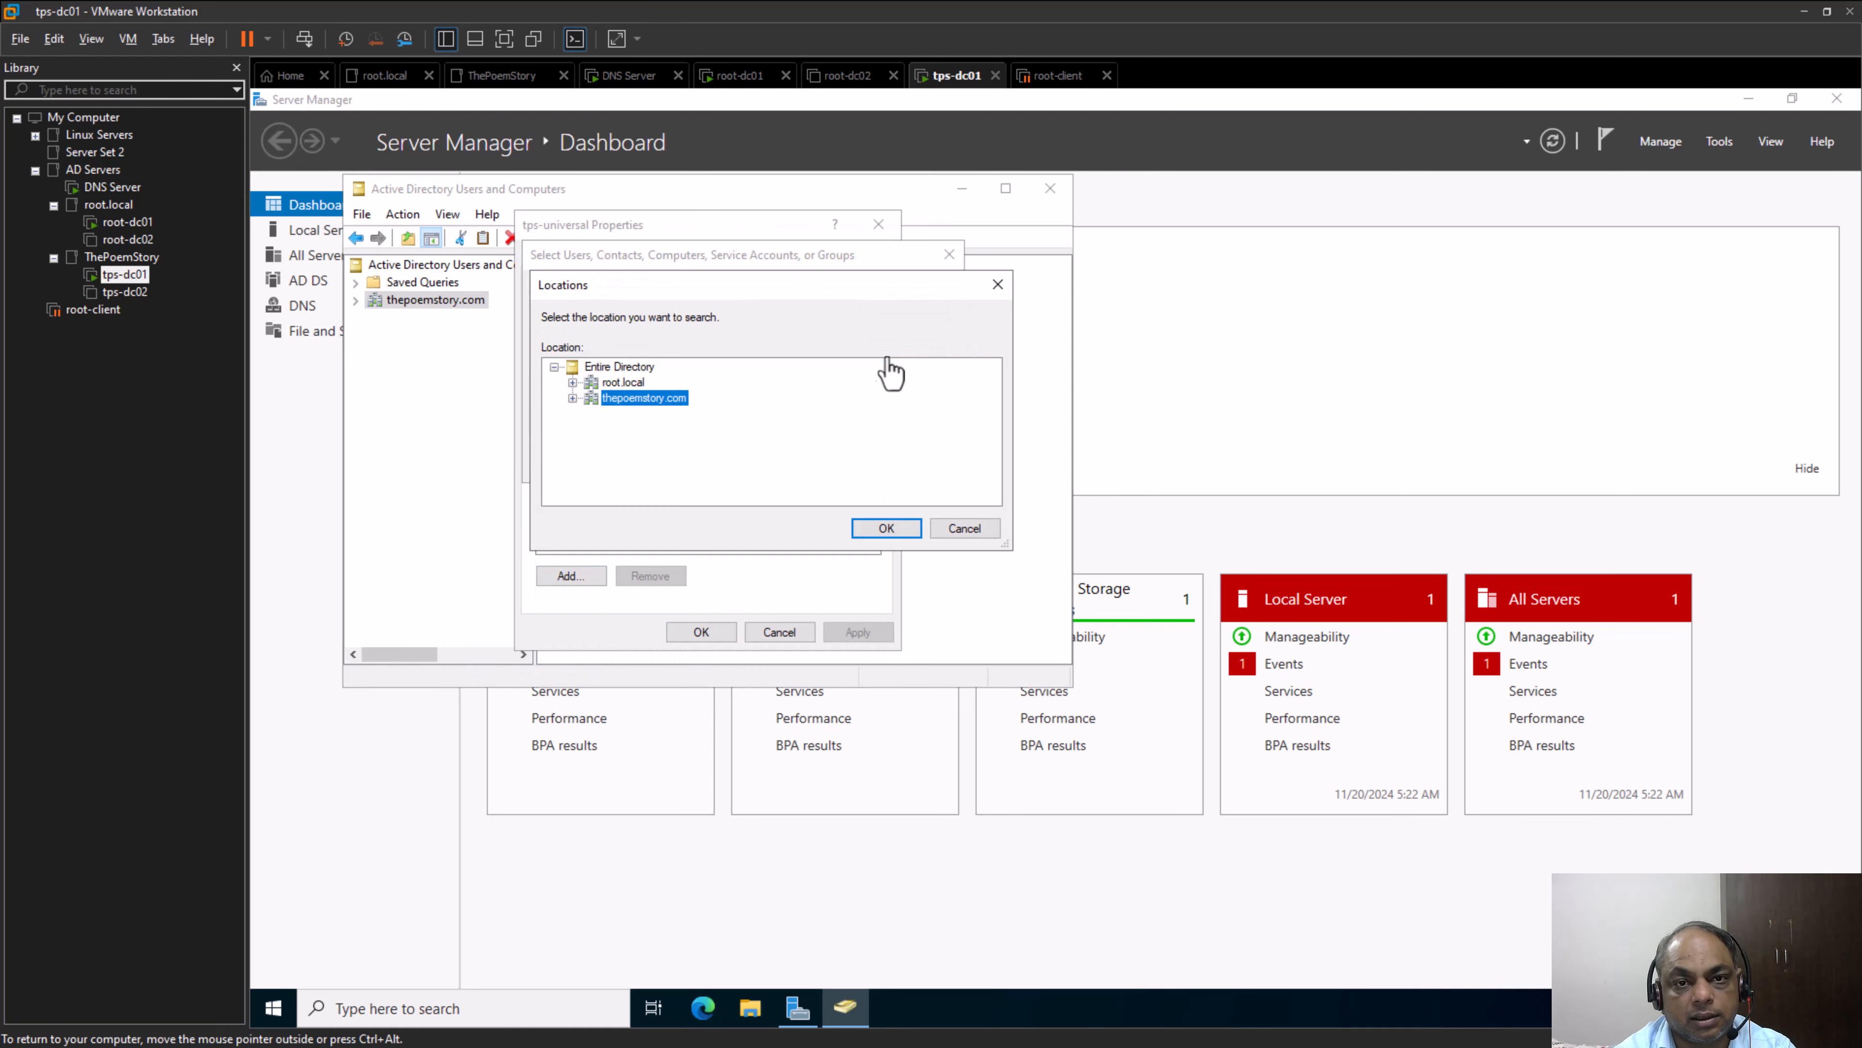
left_click(622, 383)
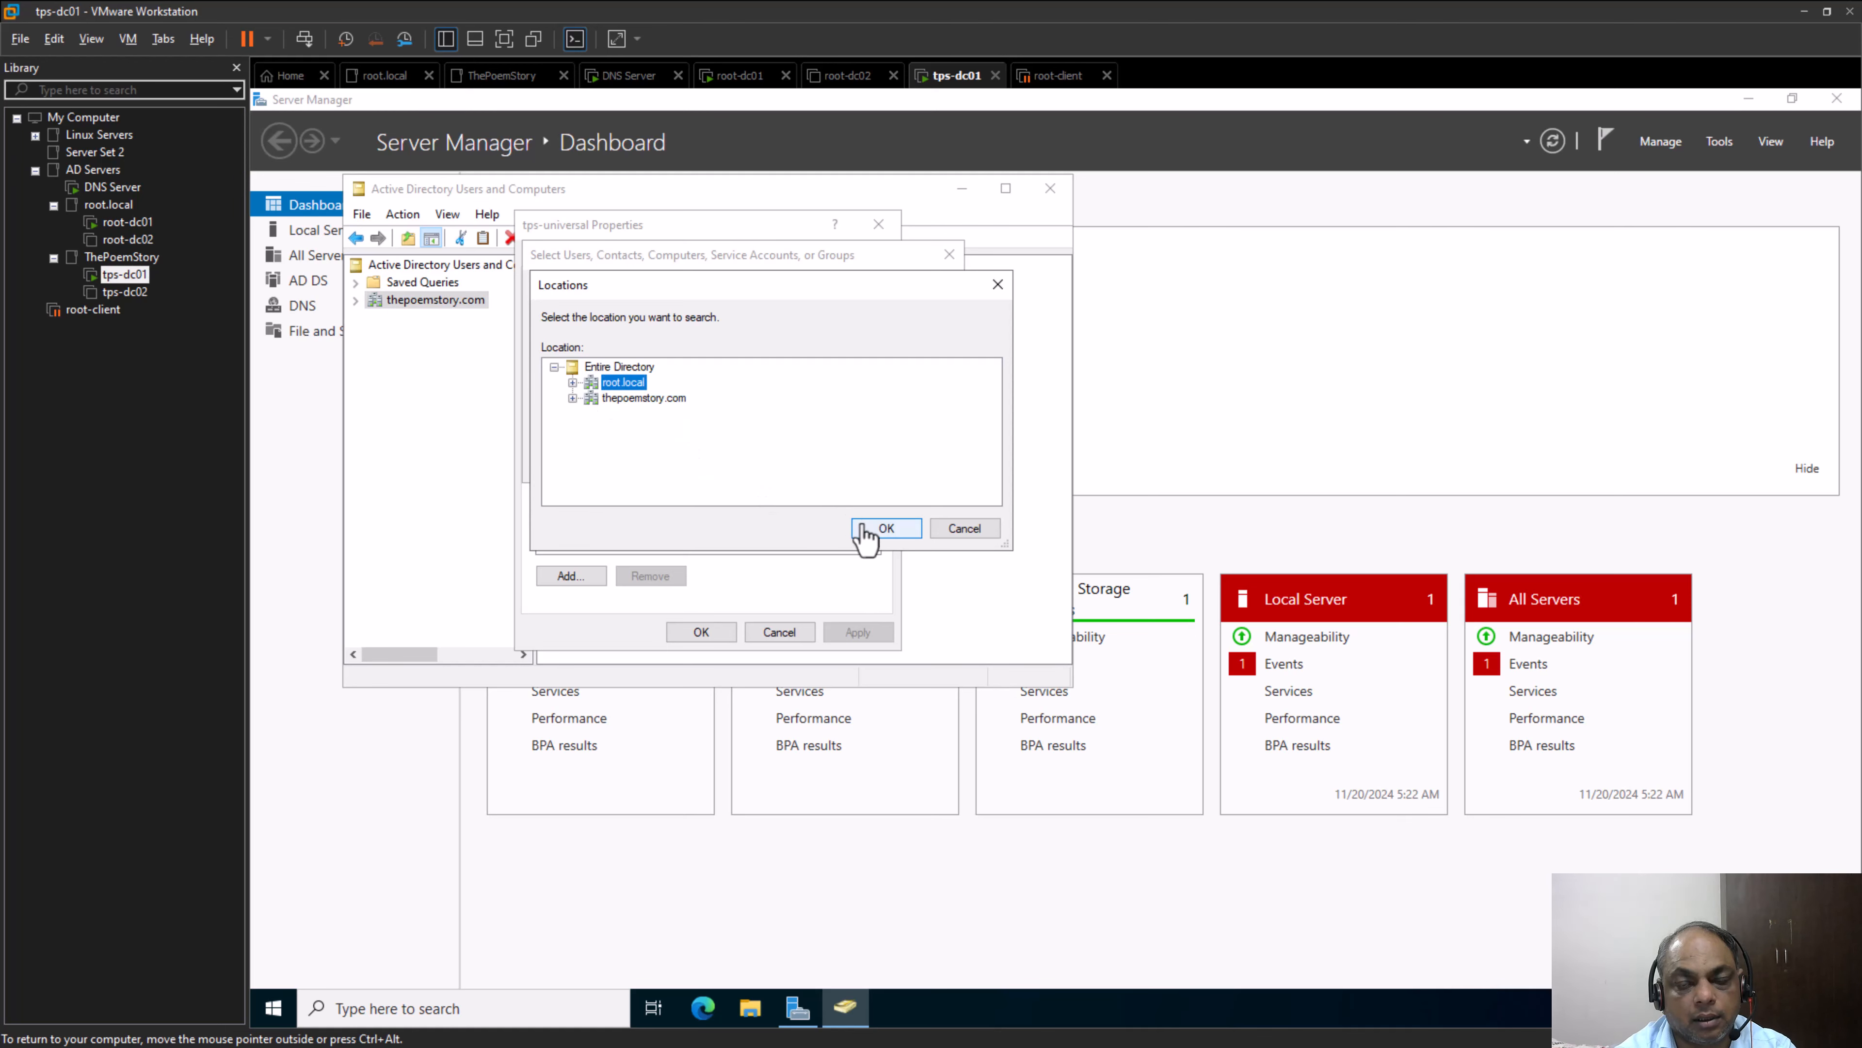
left_click(879, 528)
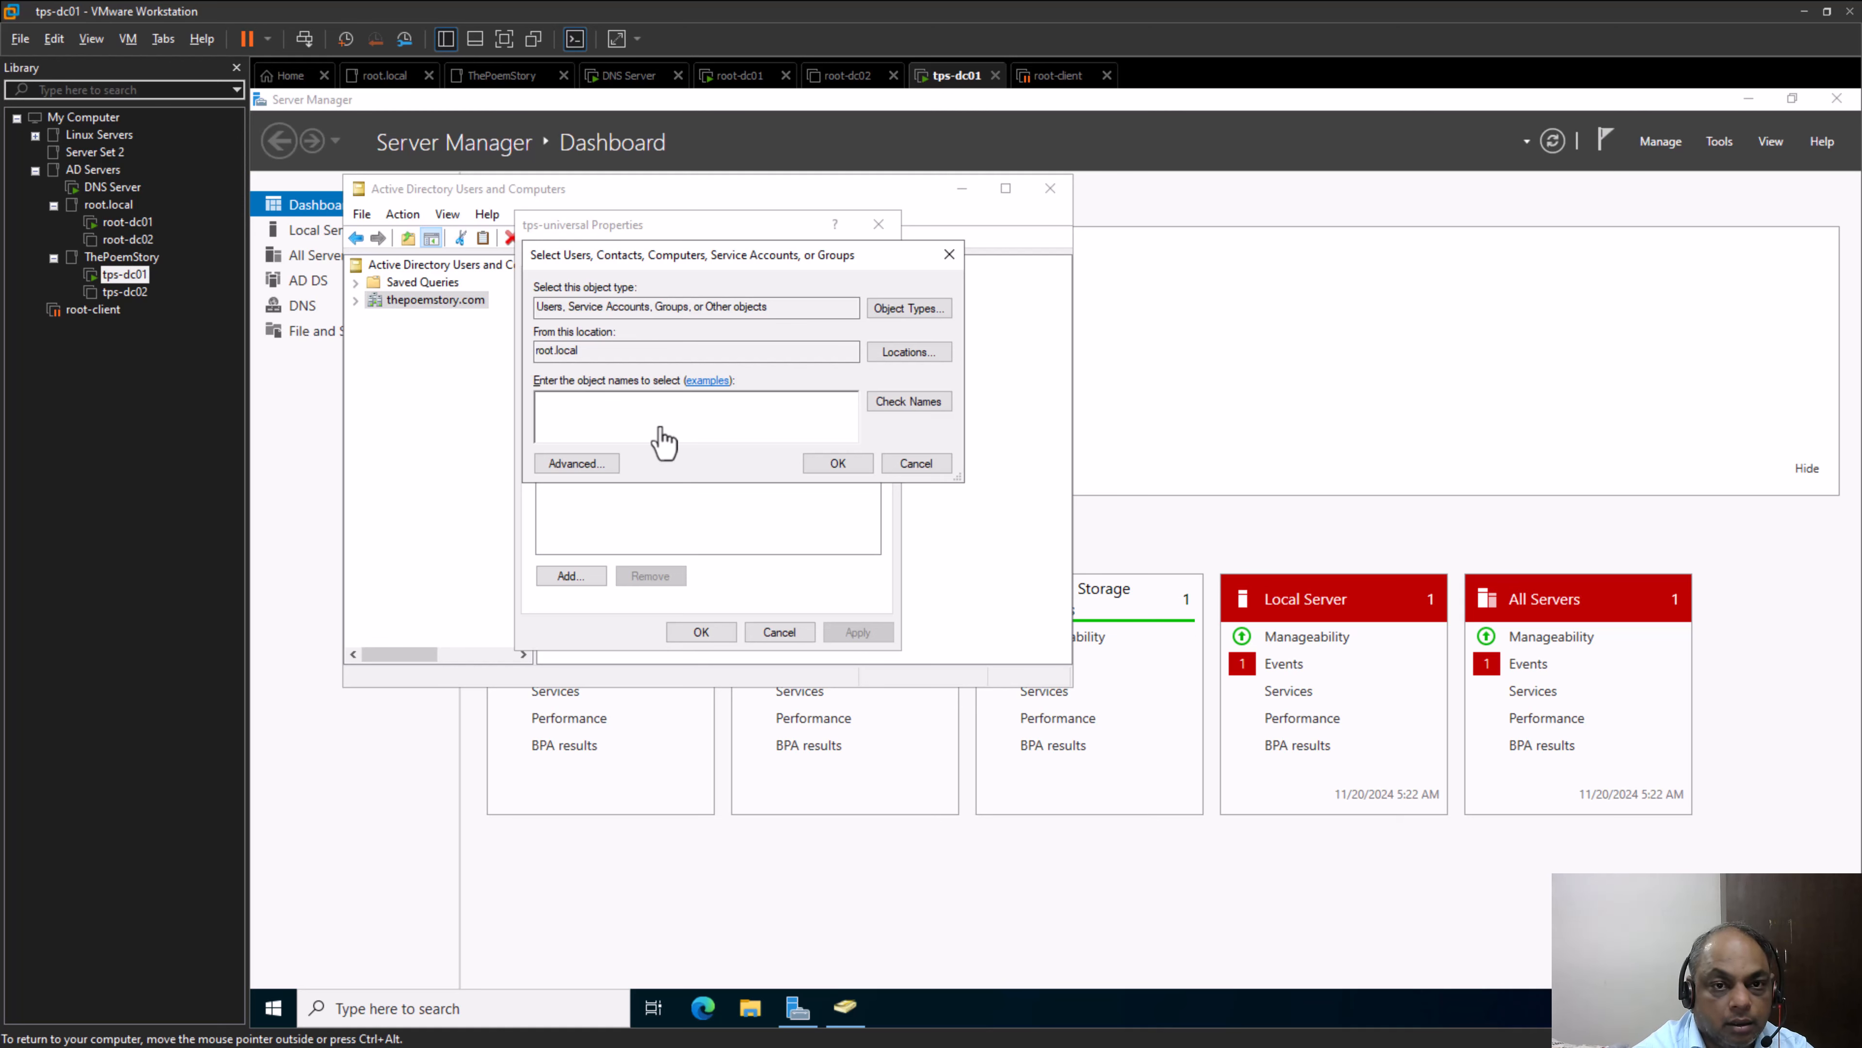
Look up "domain" in root.local, examine which groups are offered as tps-universal members, and dismiss the matches without choosing any
key("BackSpace")
key("BackSpace")
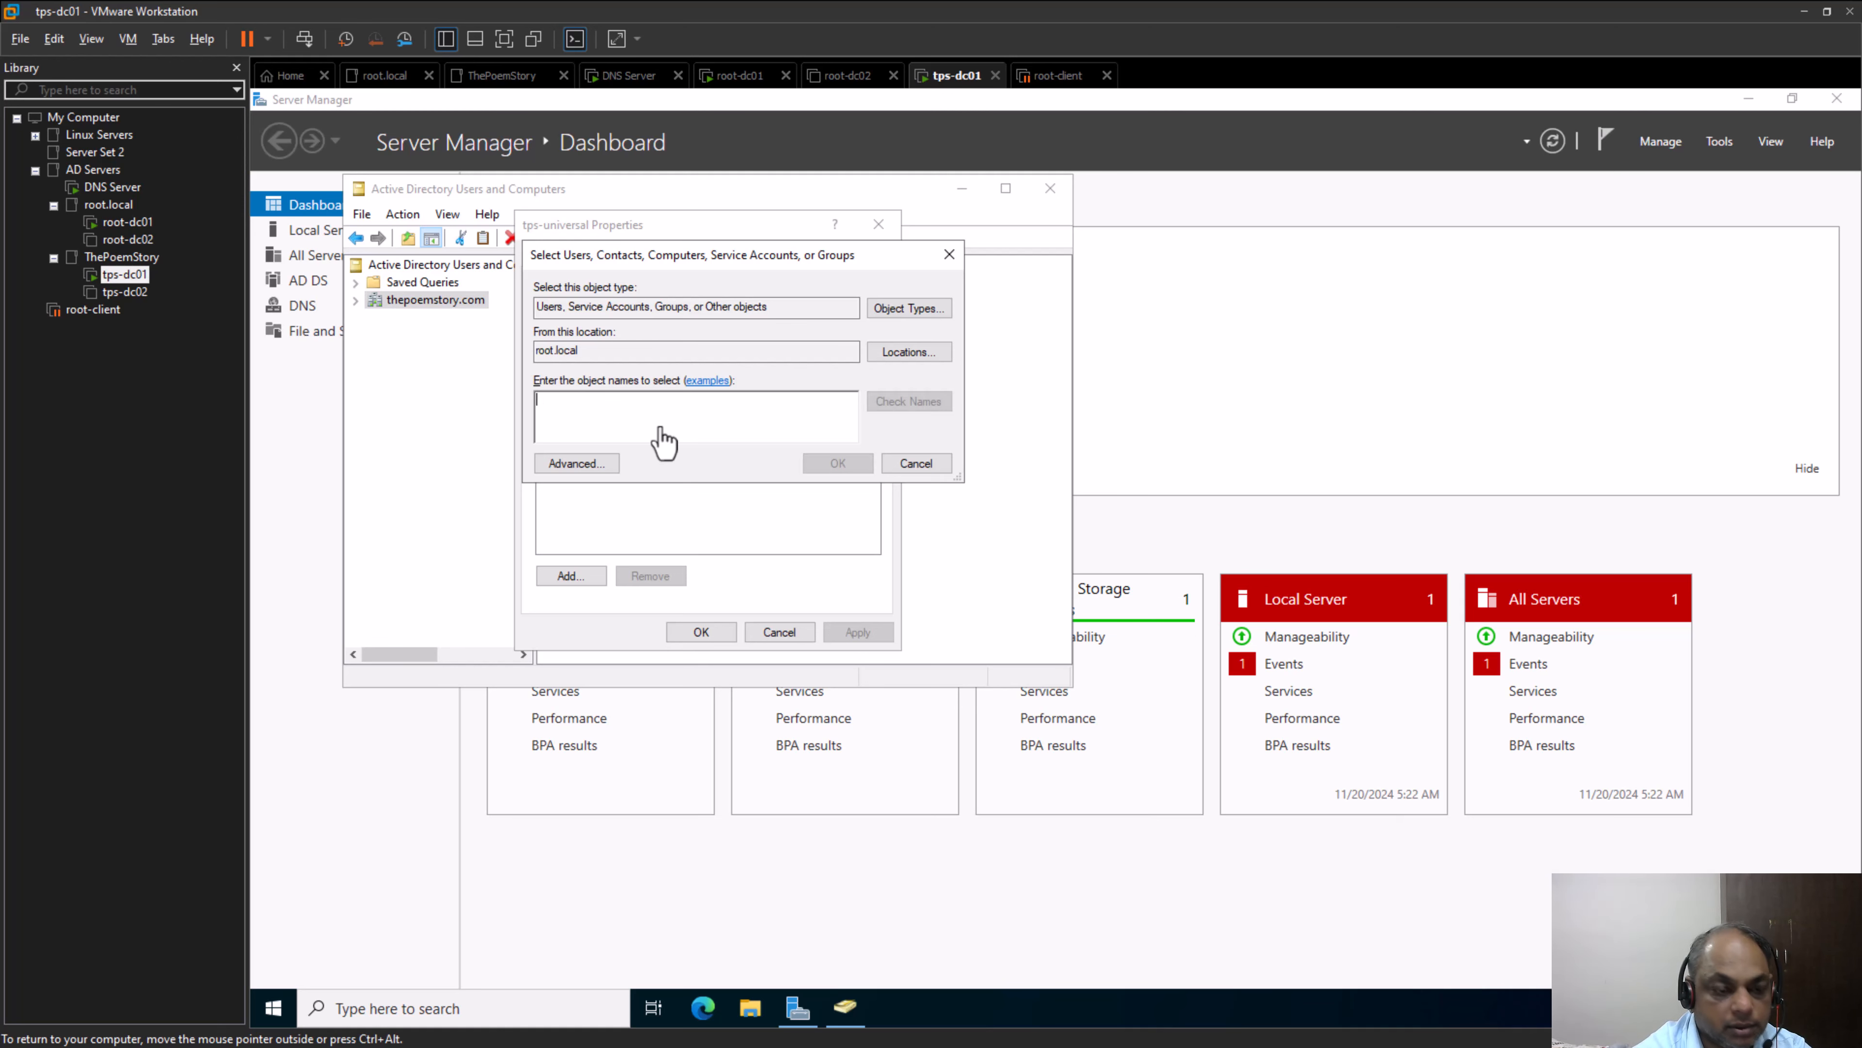
type("domain")
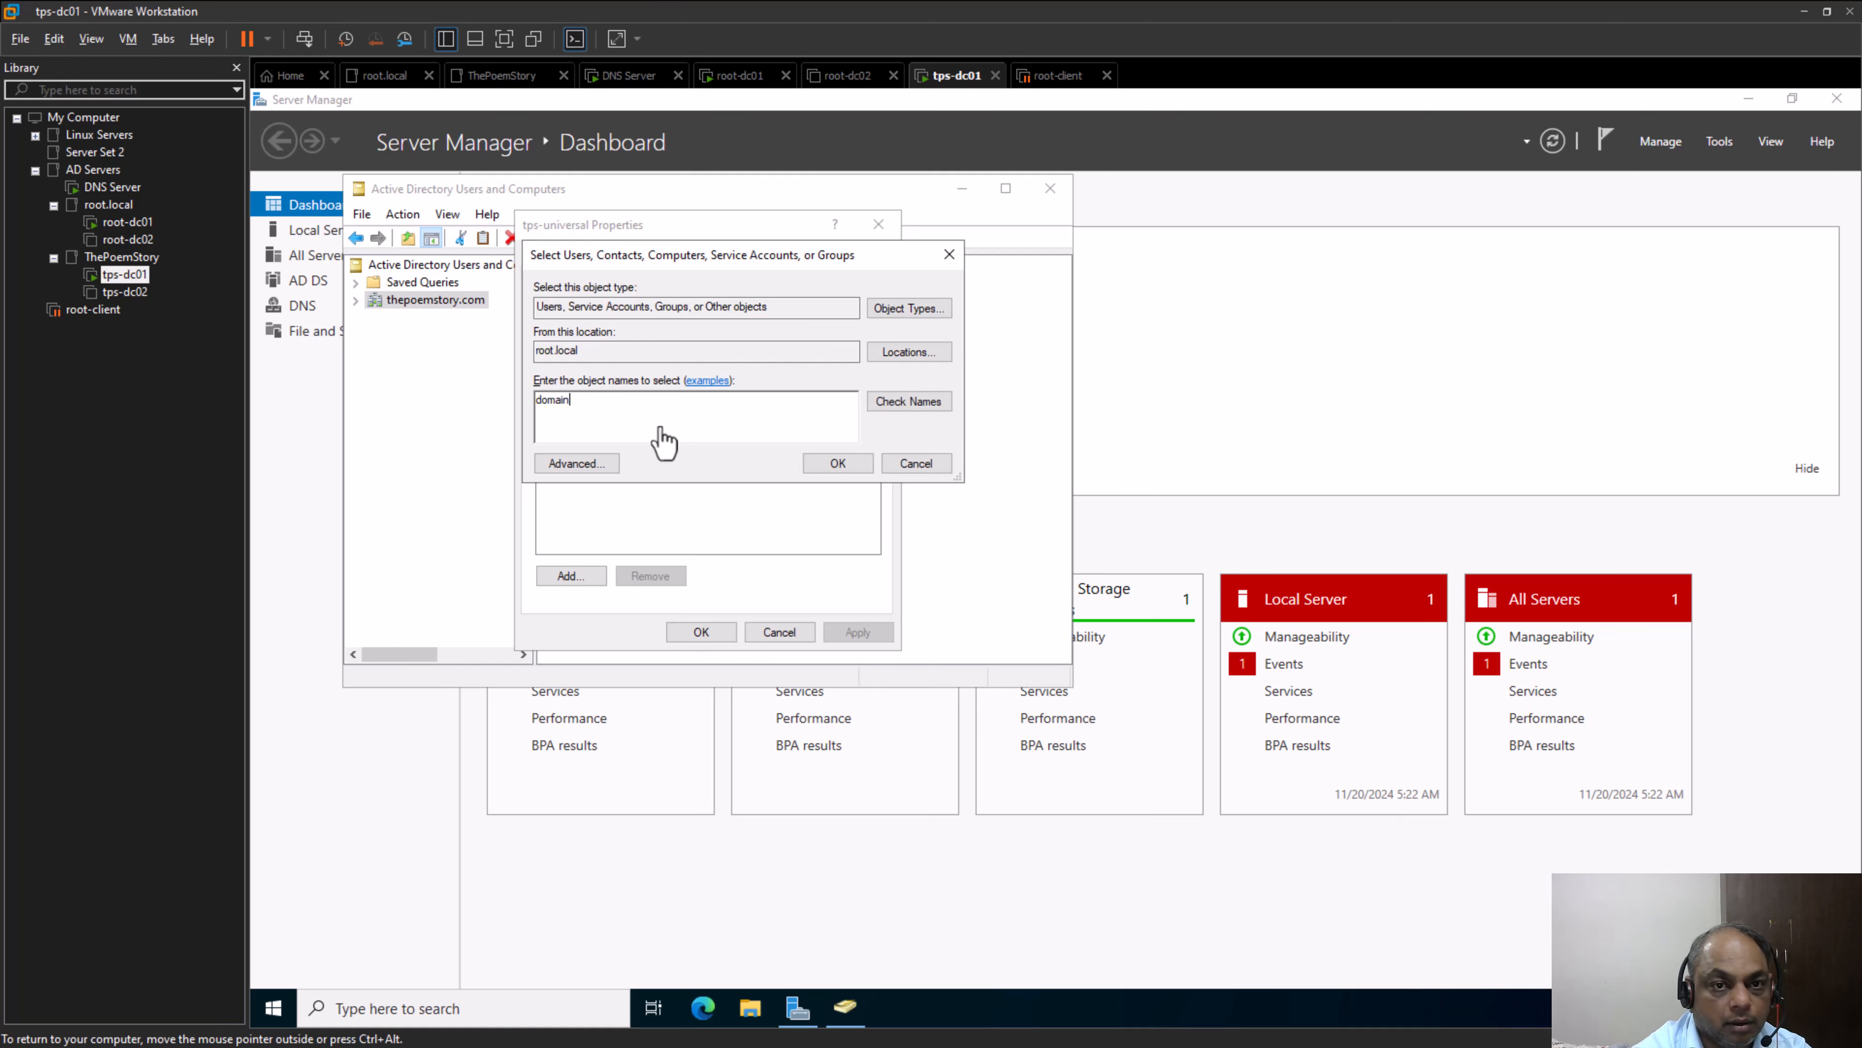
key("Return")
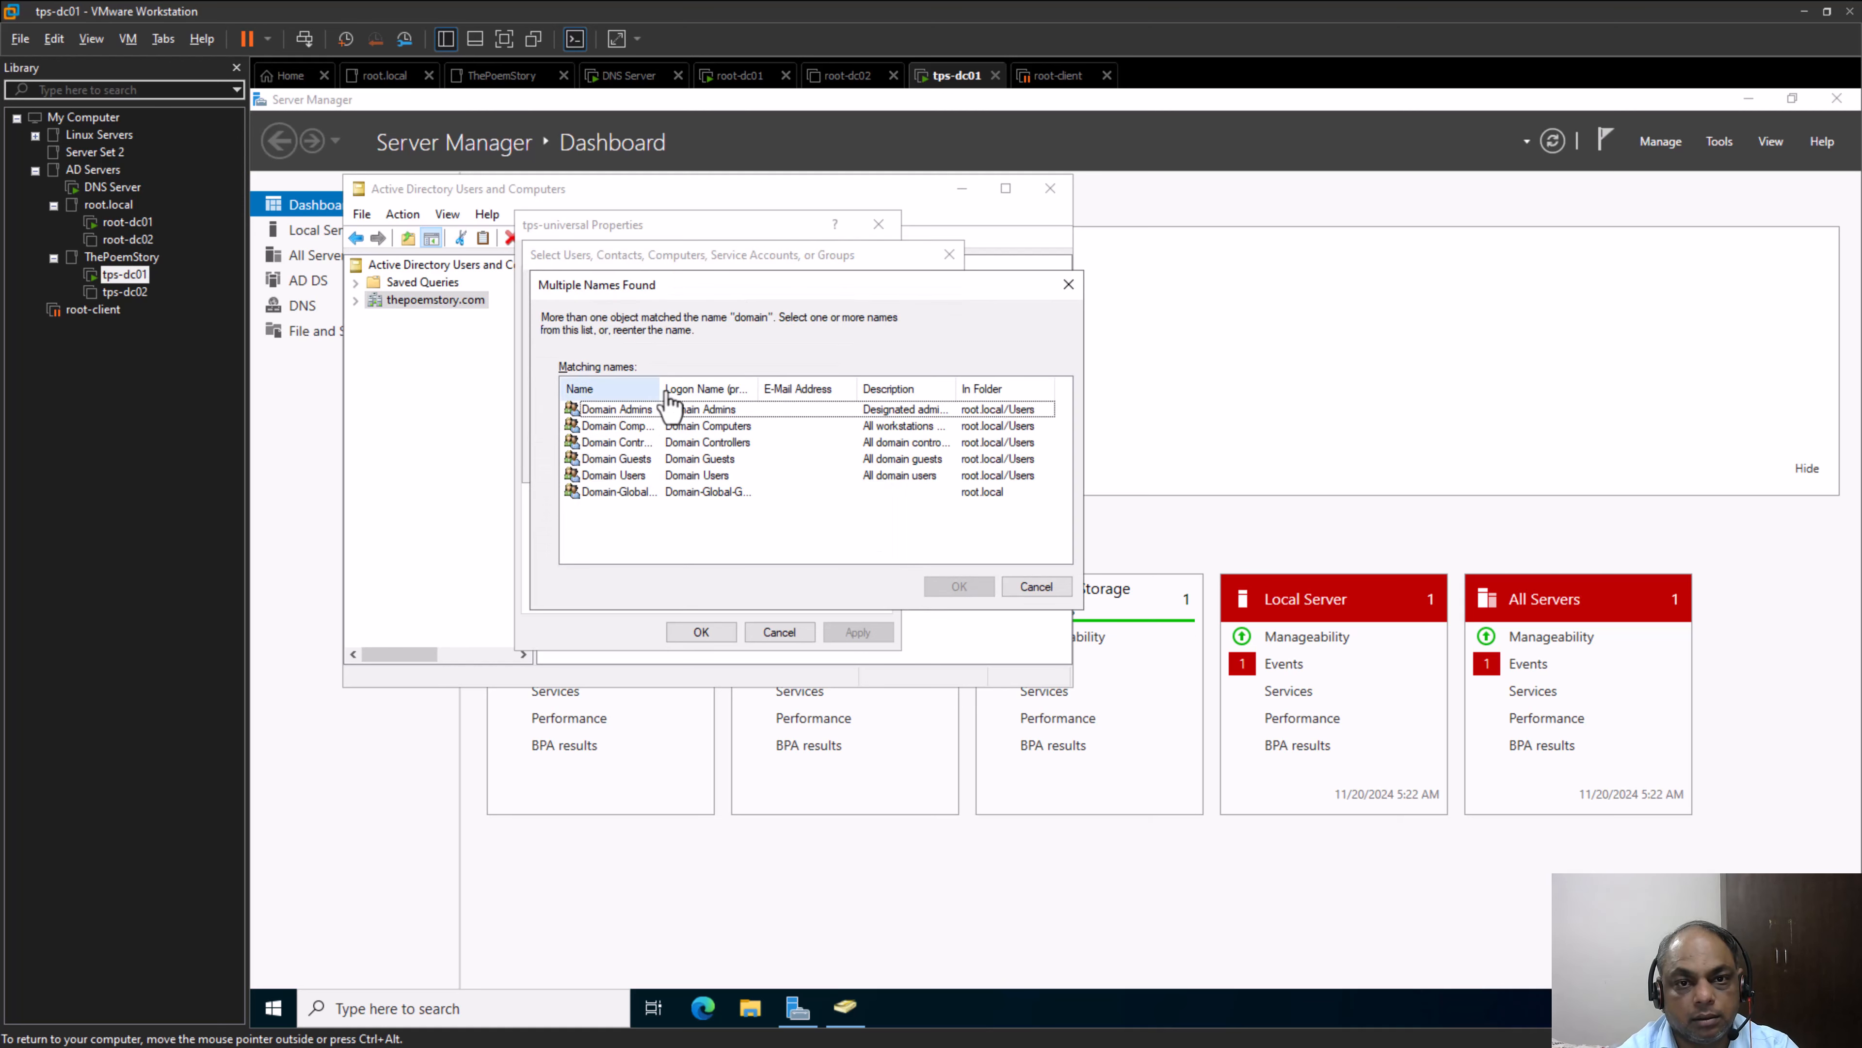
left_click_drag(668, 392, 743, 401)
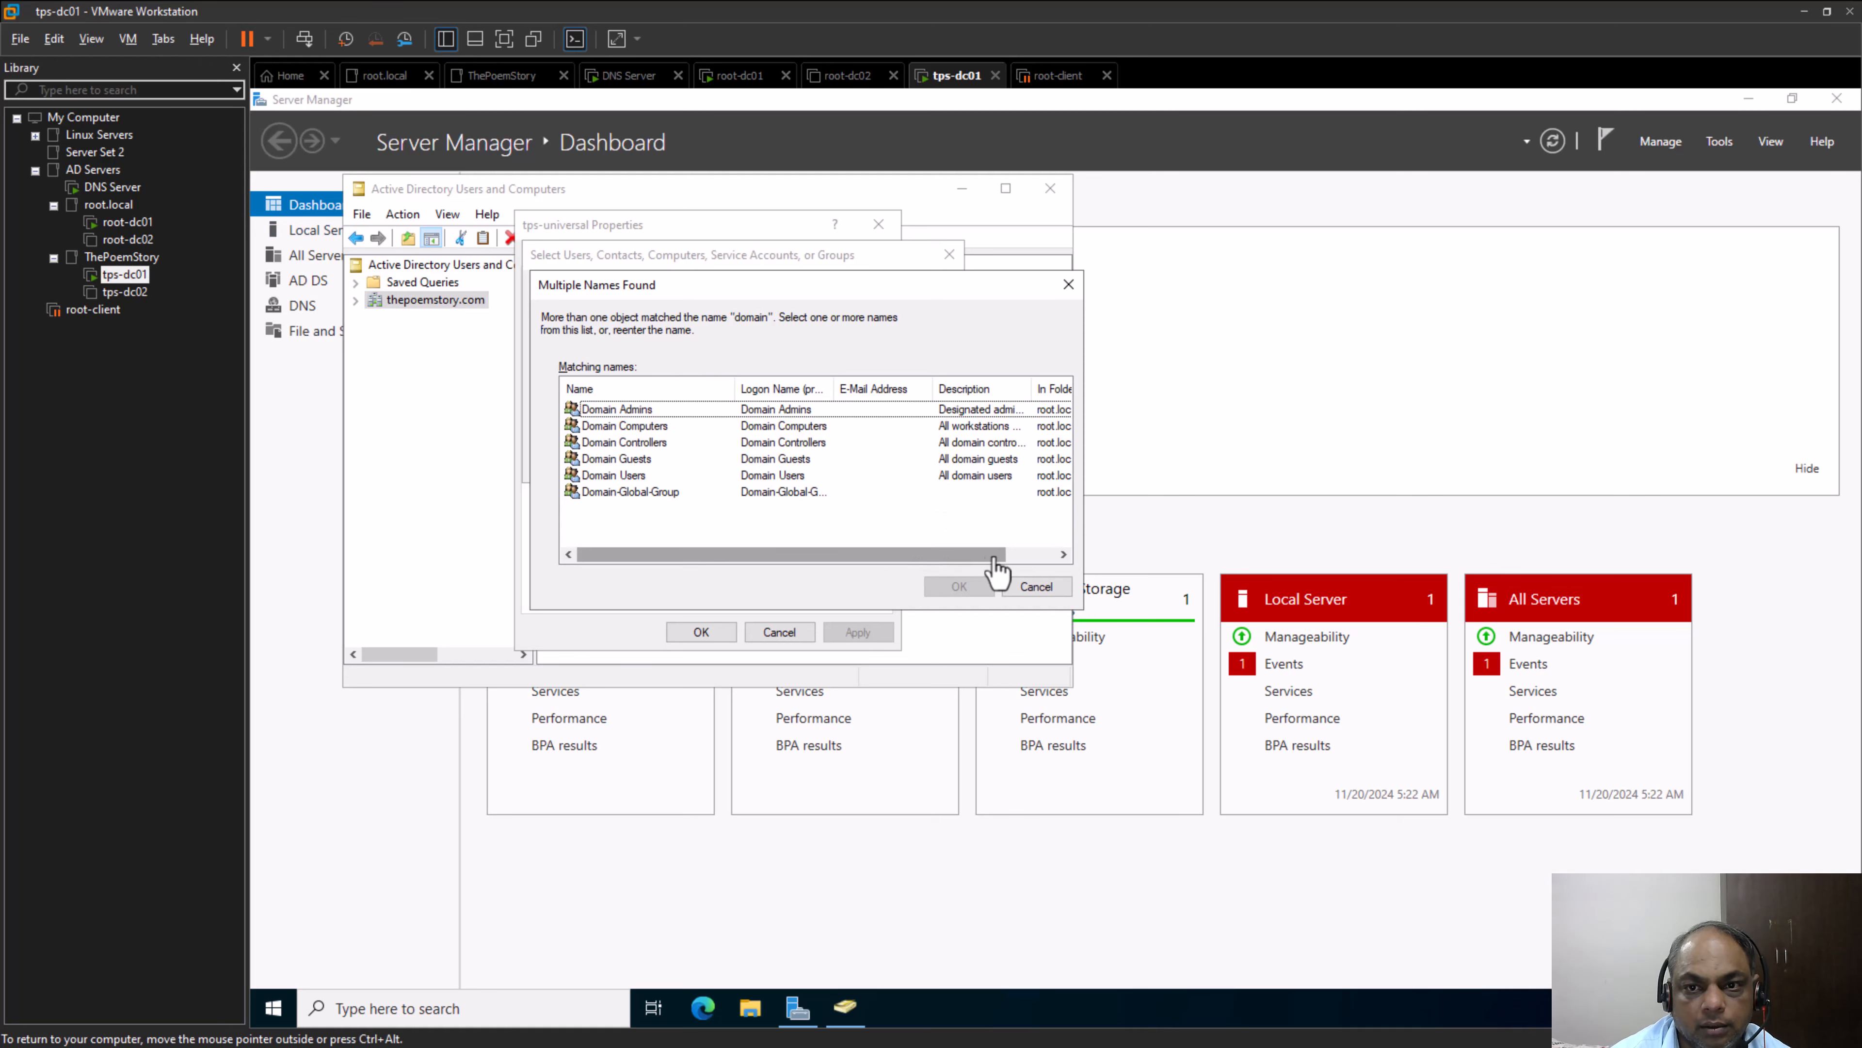
left_click_drag(951, 557, 841, 555)
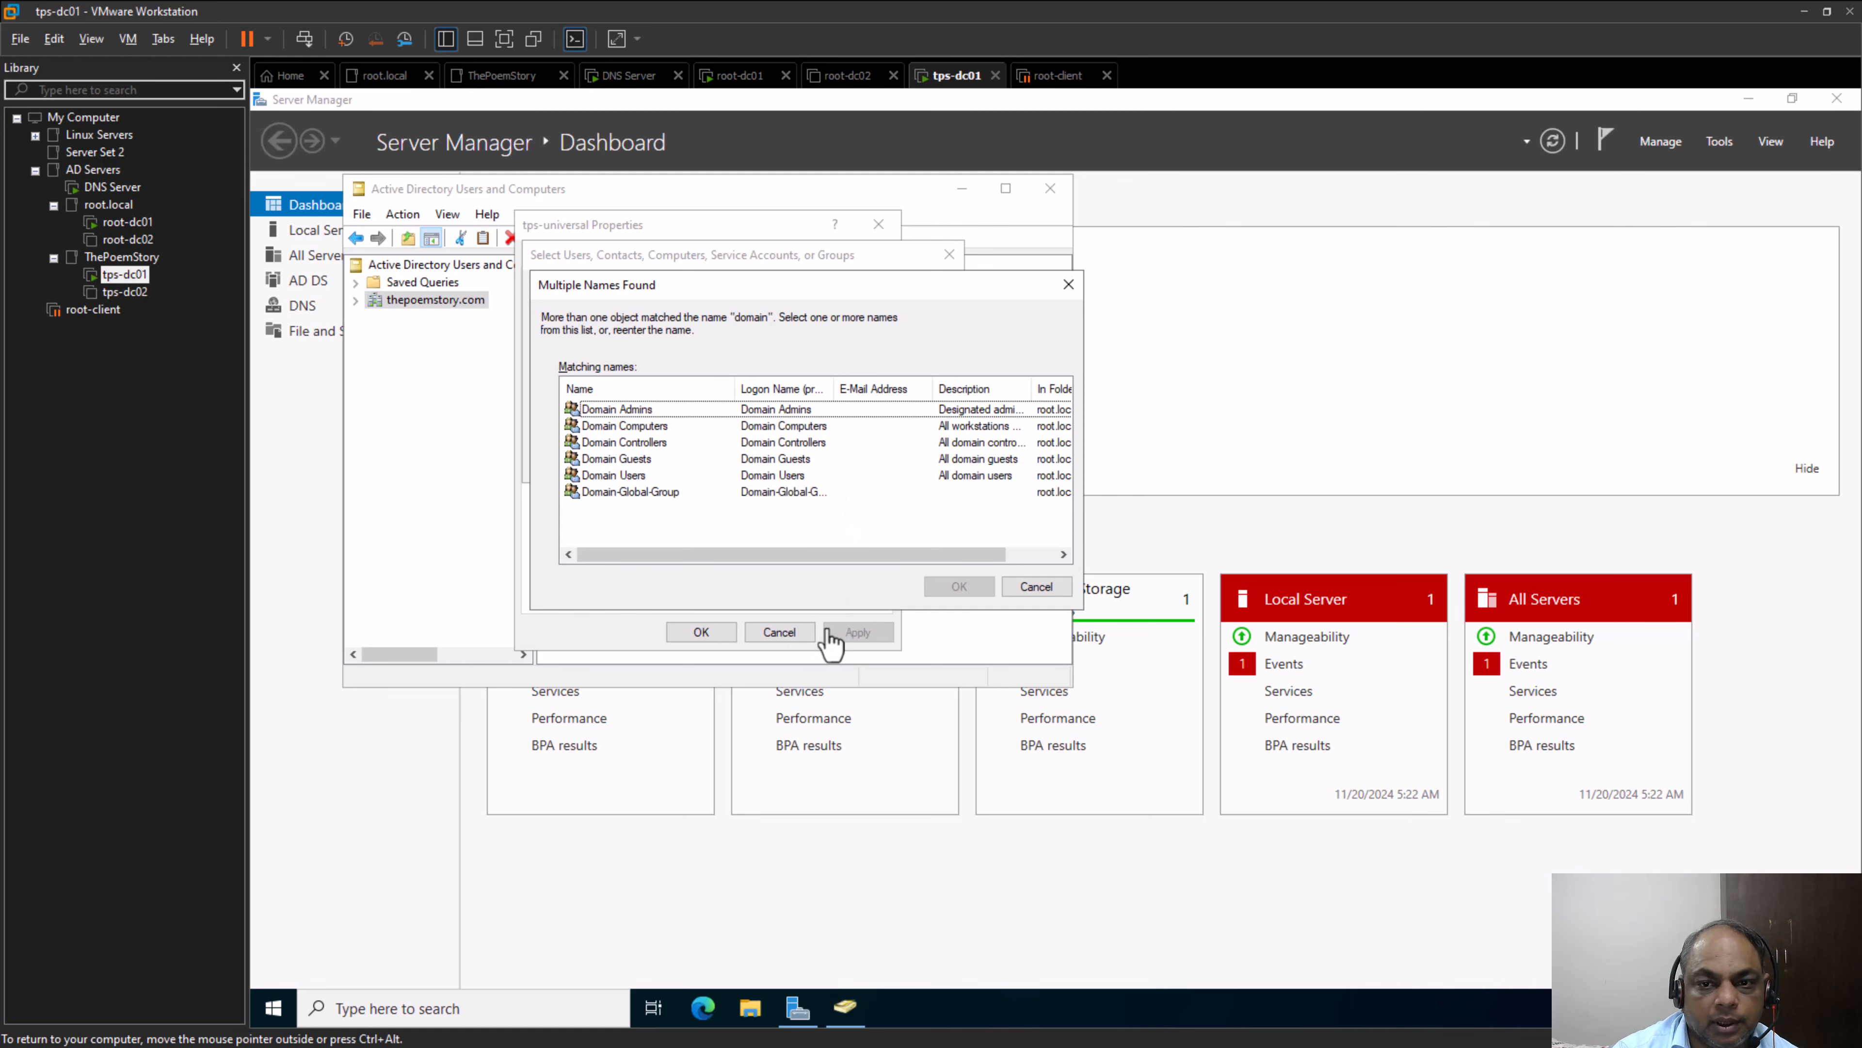
left_click(1056, 596)
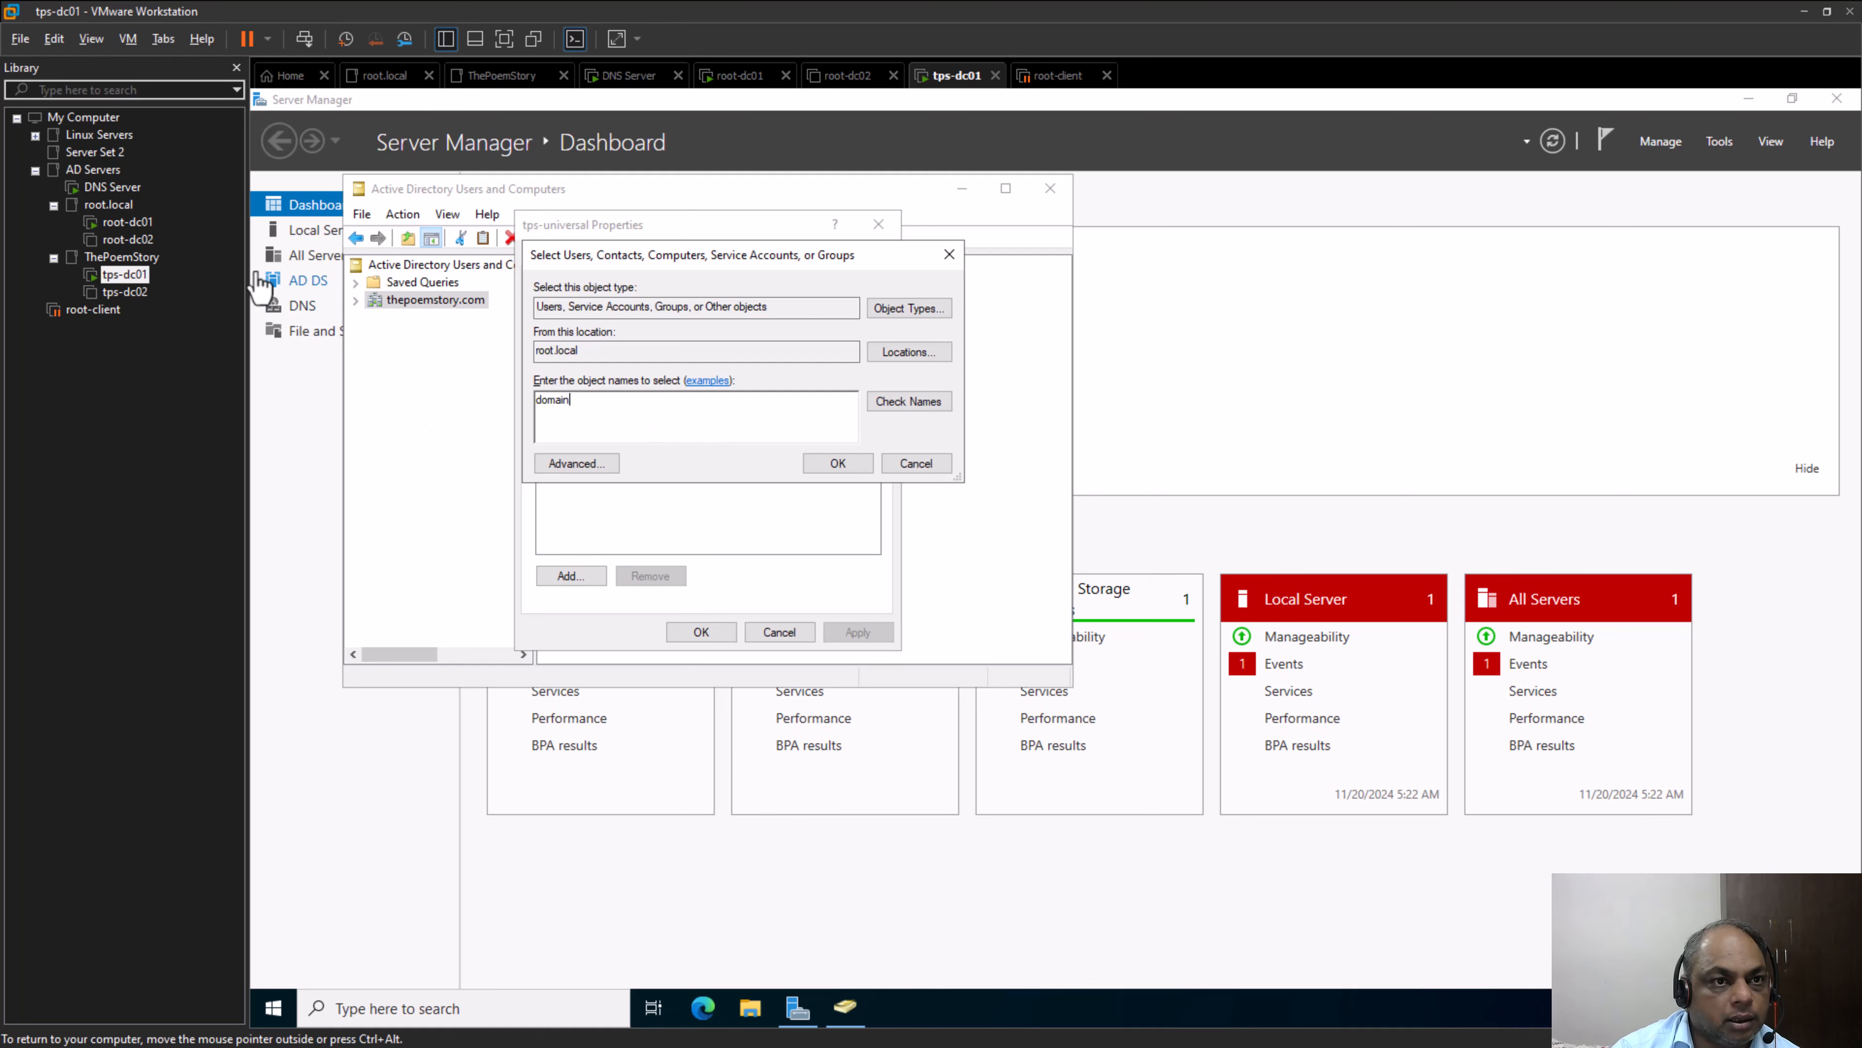
Underline Universal Group in the Microsoft Whiteboard diagram, return to VMware Workstation and add root.local's Universal-Group to tps-universal
key("alt+Tab")
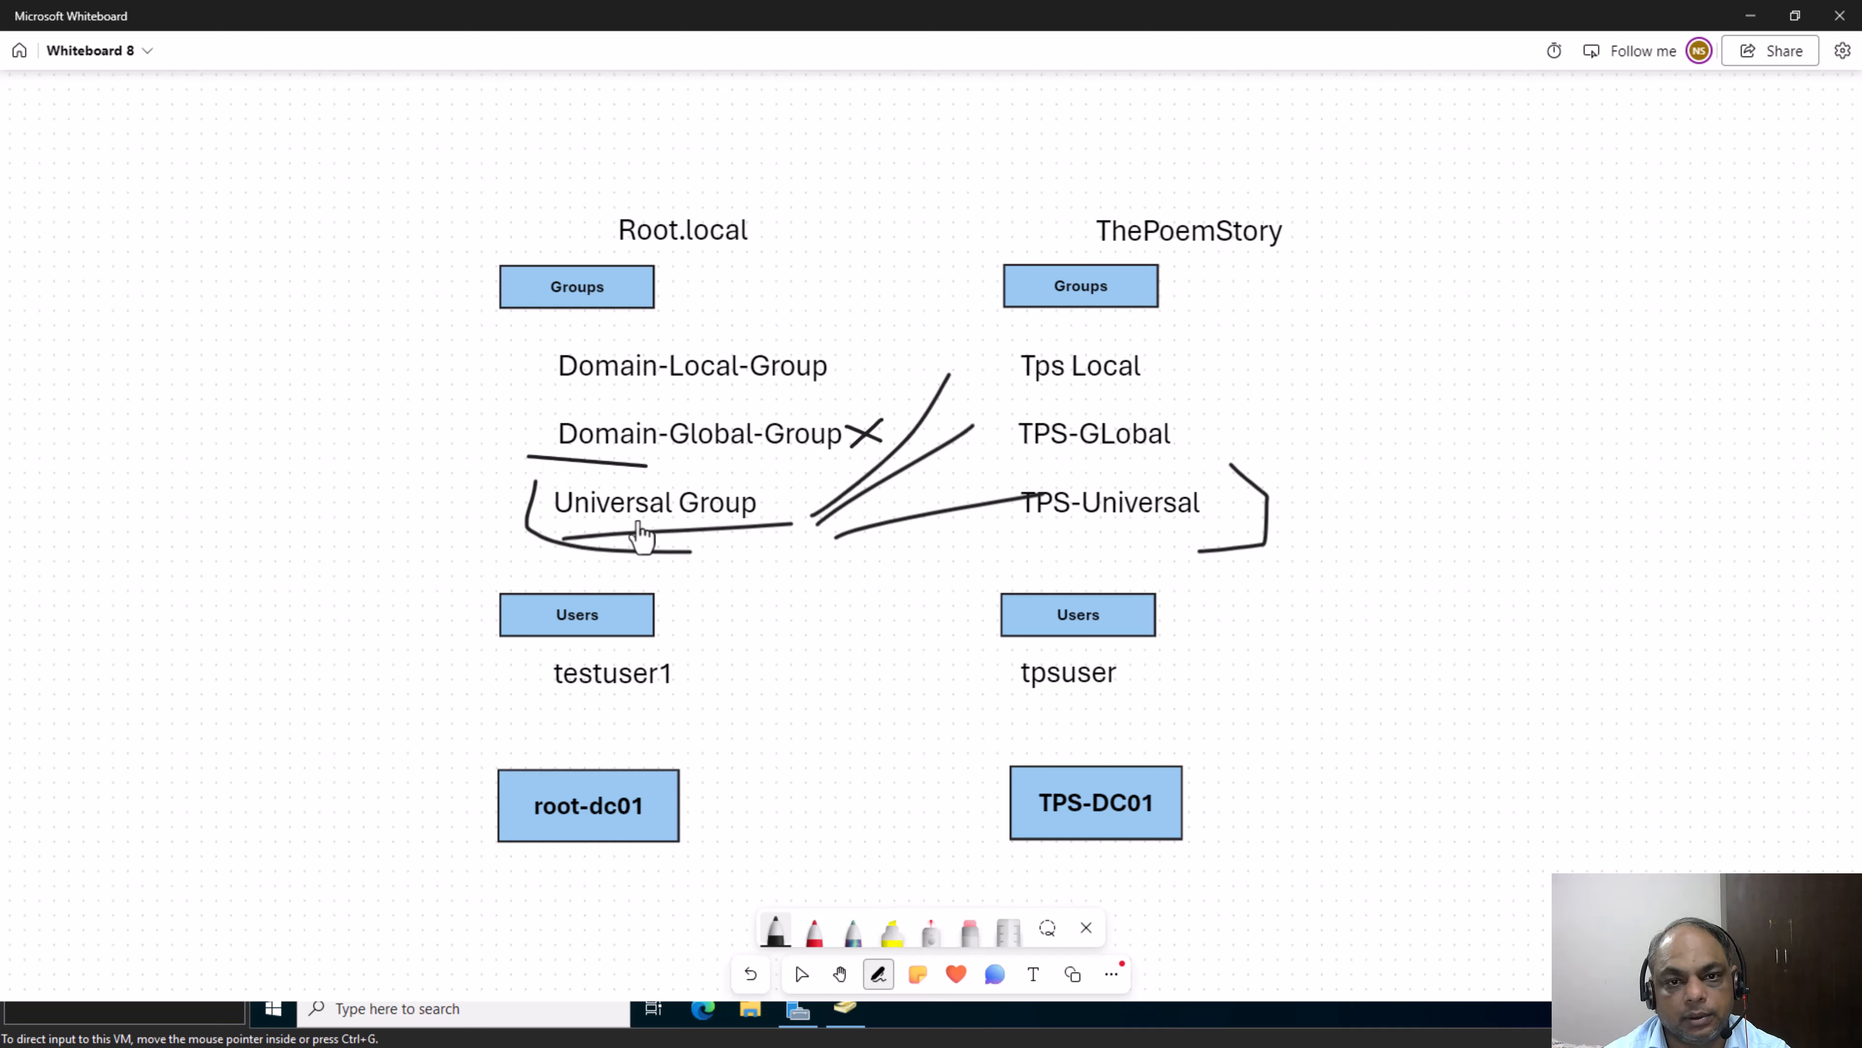
left_click_drag(570, 535, 785, 543)
key("alt+Tab")
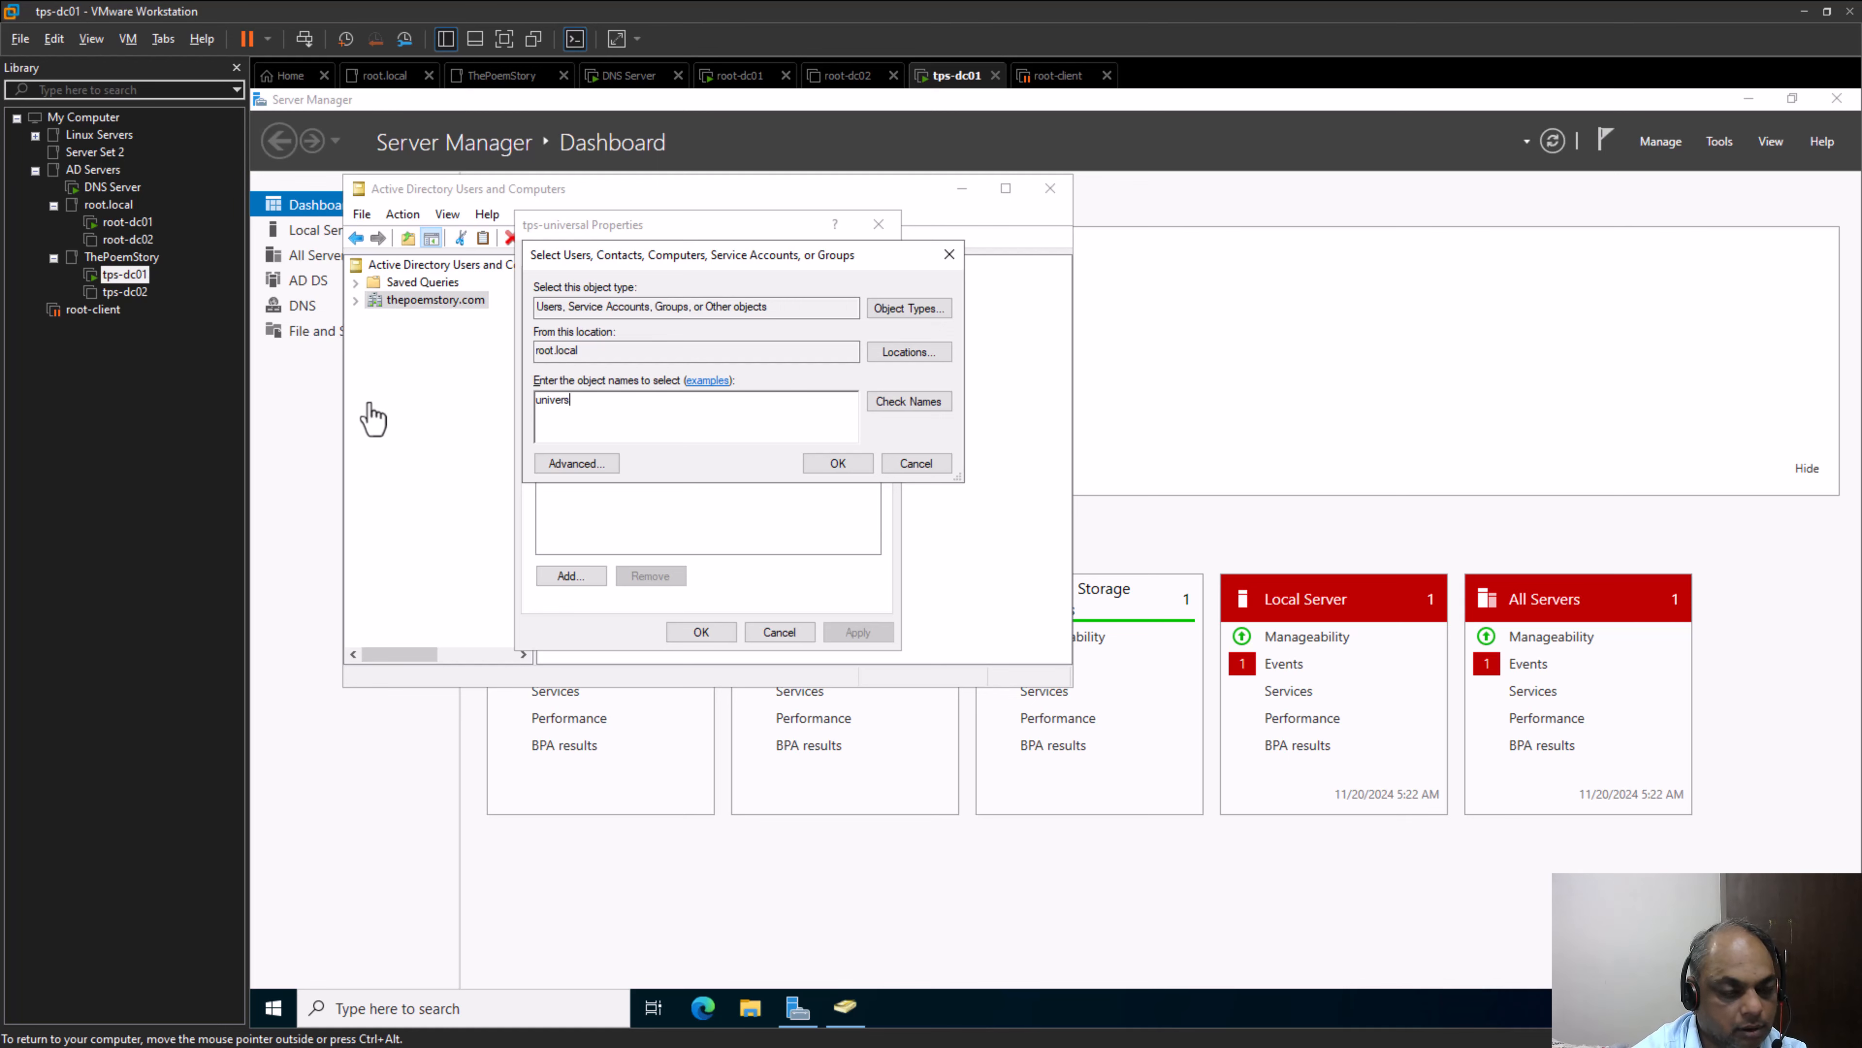
key("Return")
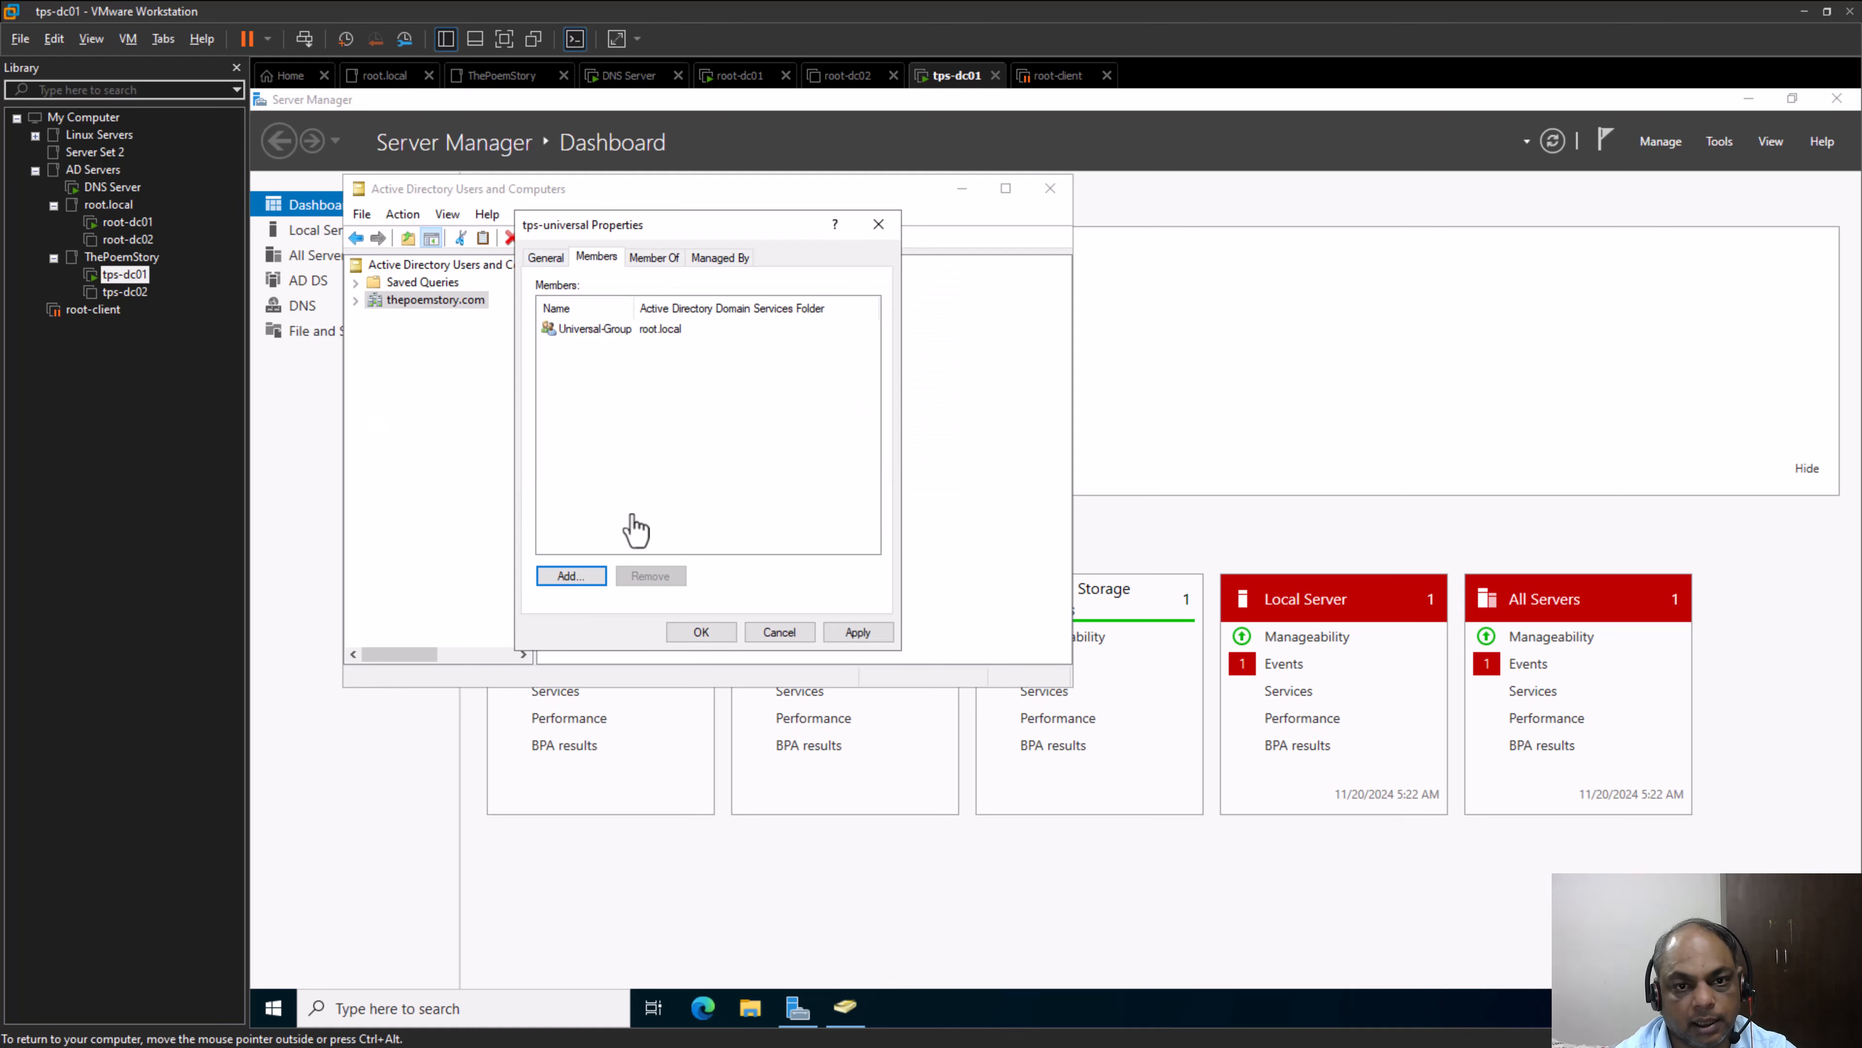
left_click(560, 583)
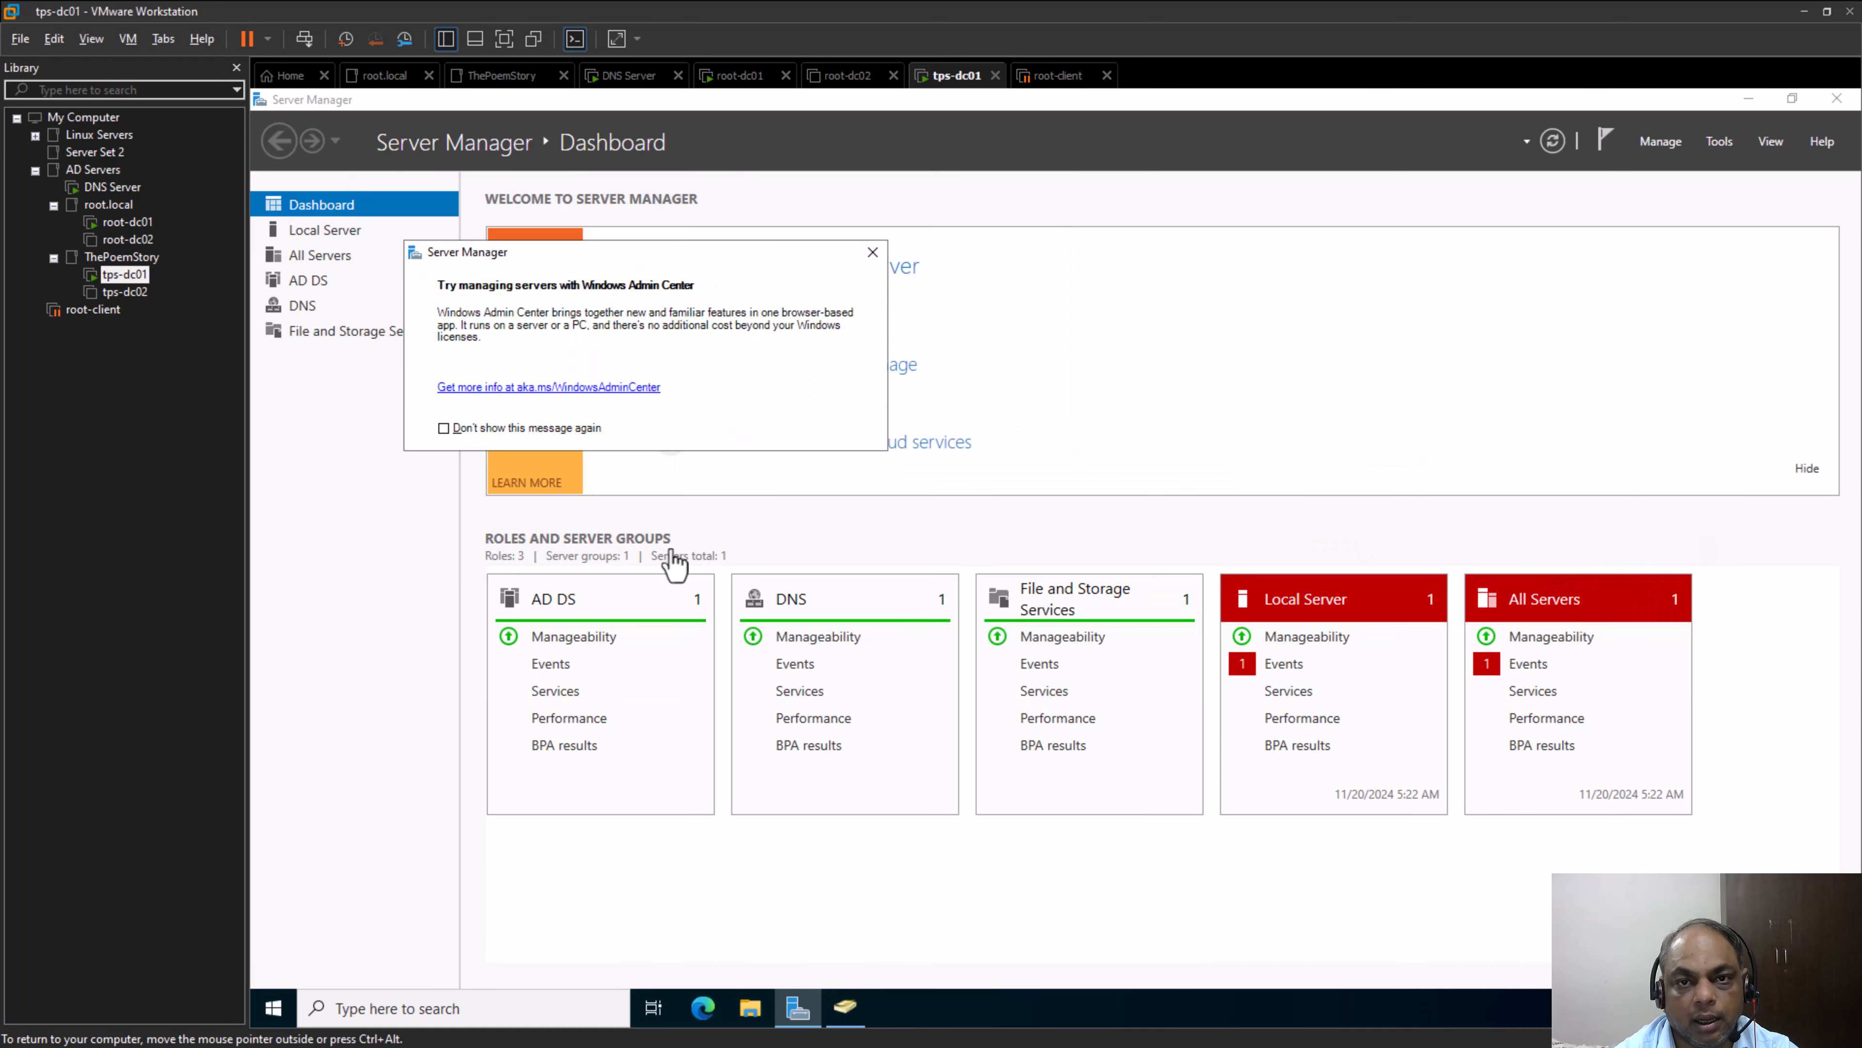
Switch to Microsoft Whiteboard and underline TPS-Universal and Domain-Global-Group in the diagram
key("alt+Tab")
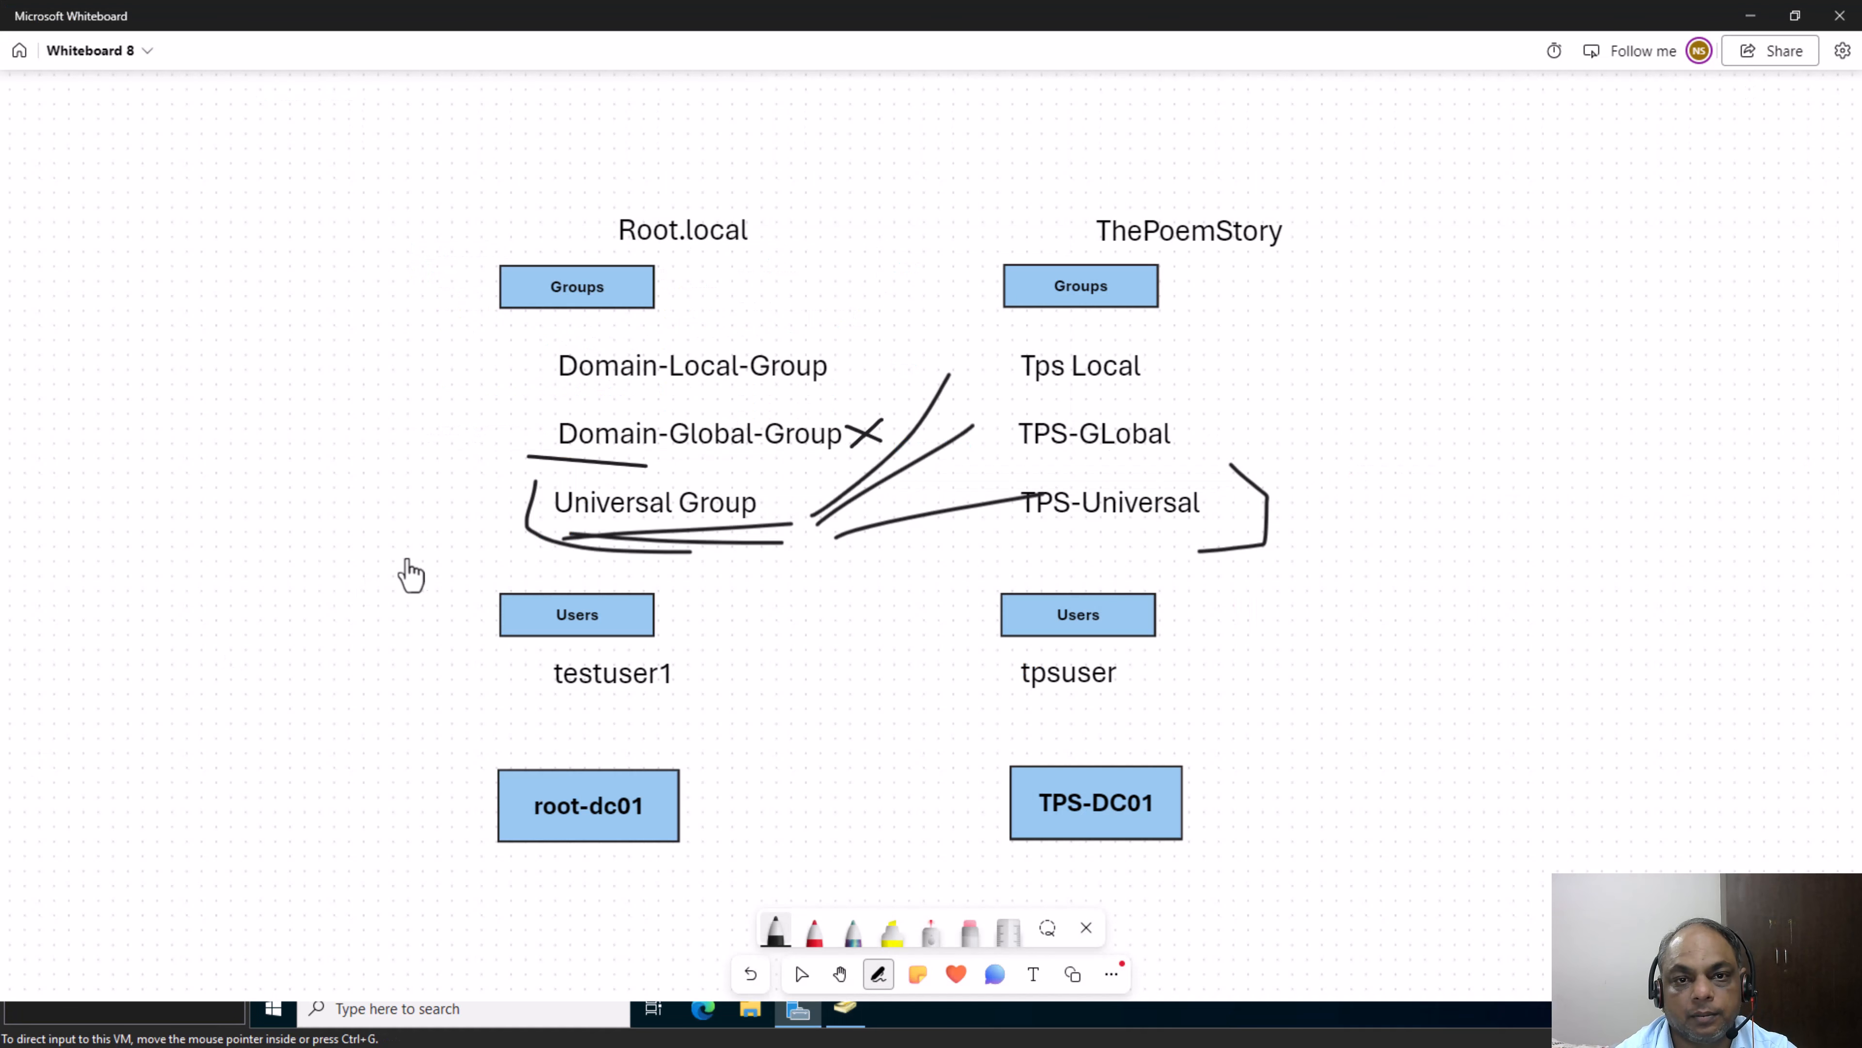
key("alt+Tab")
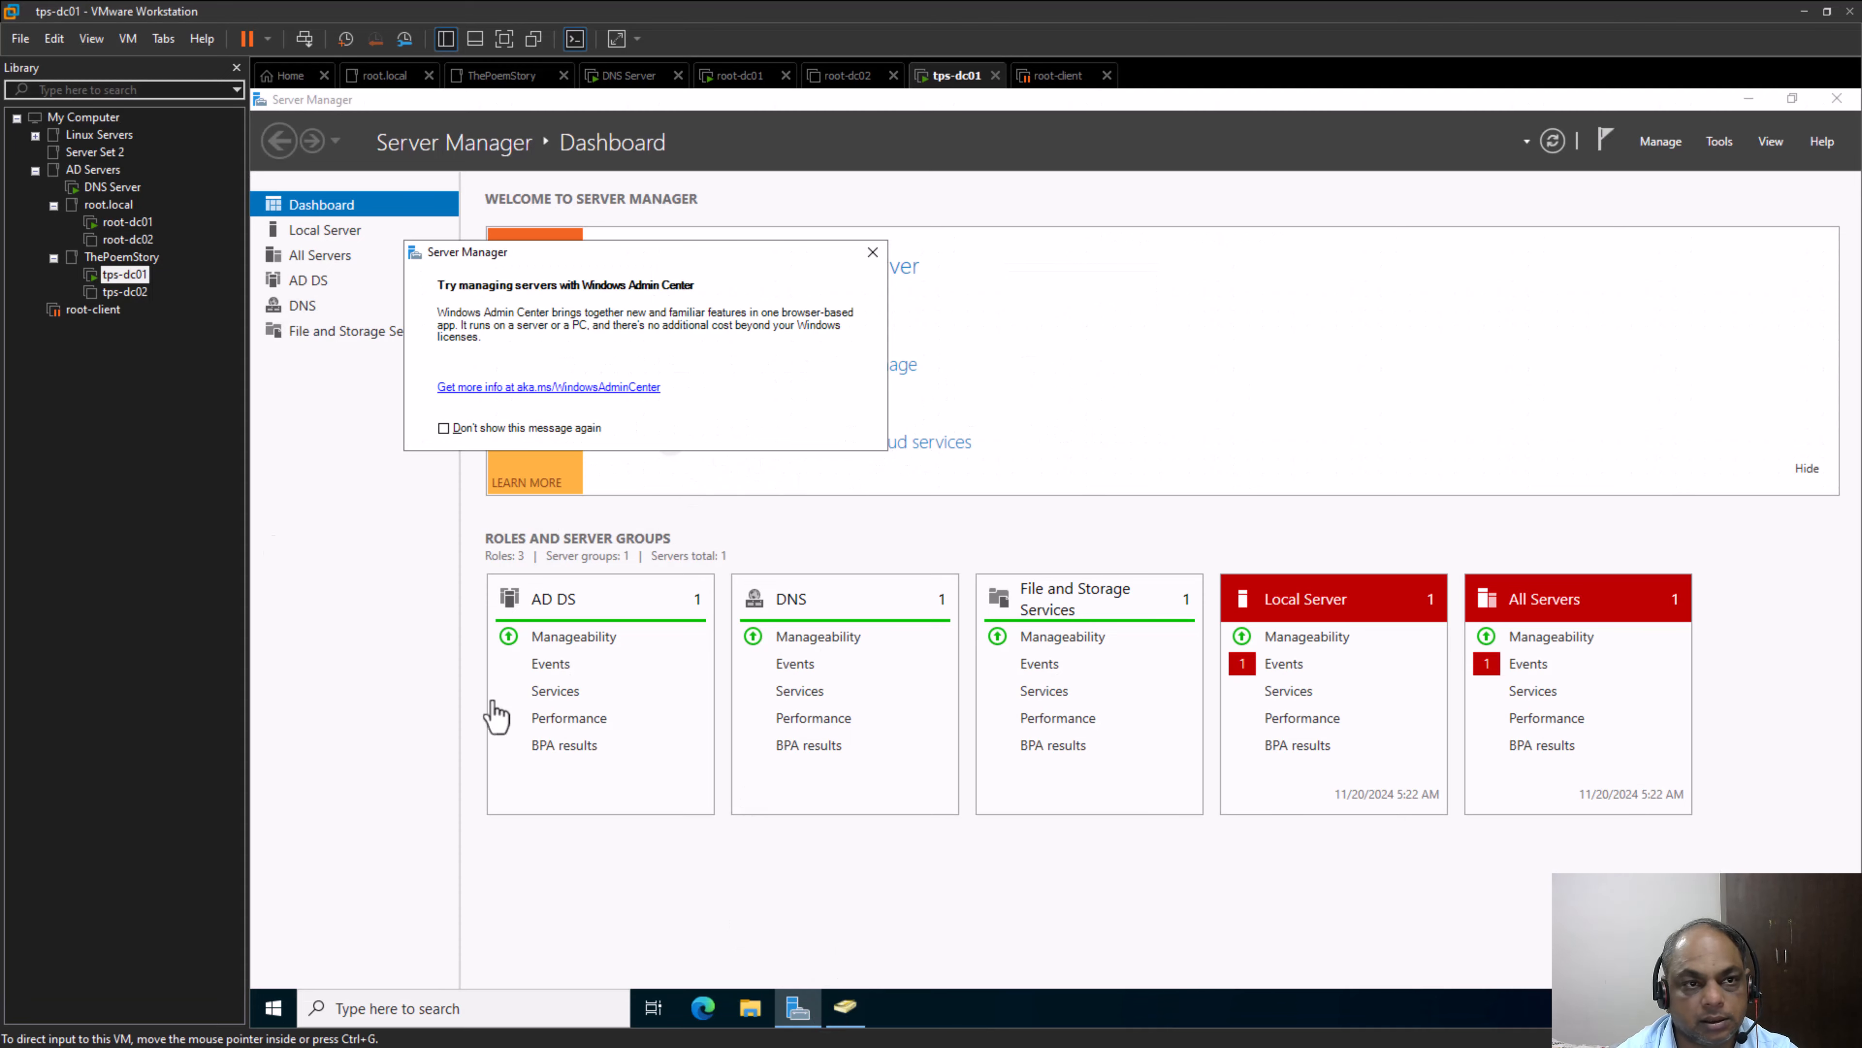
left_click(846, 1008)
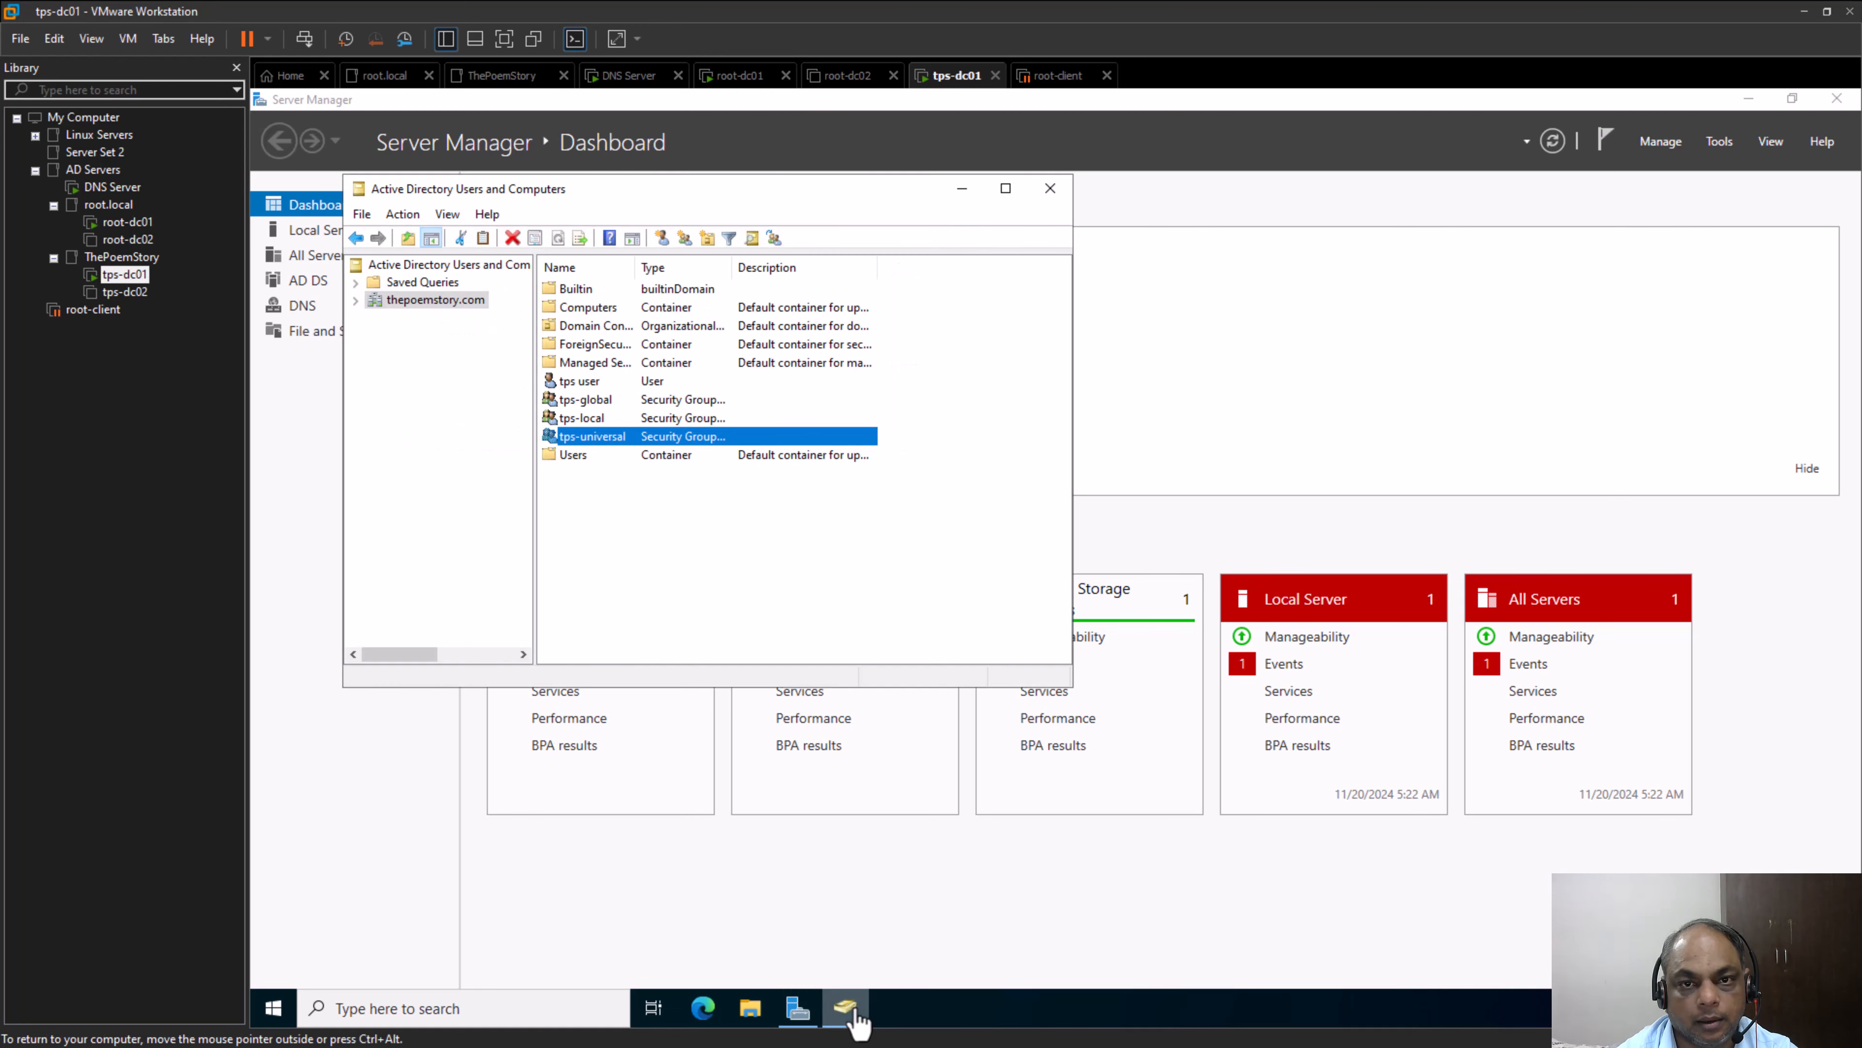
right_click(600, 442)
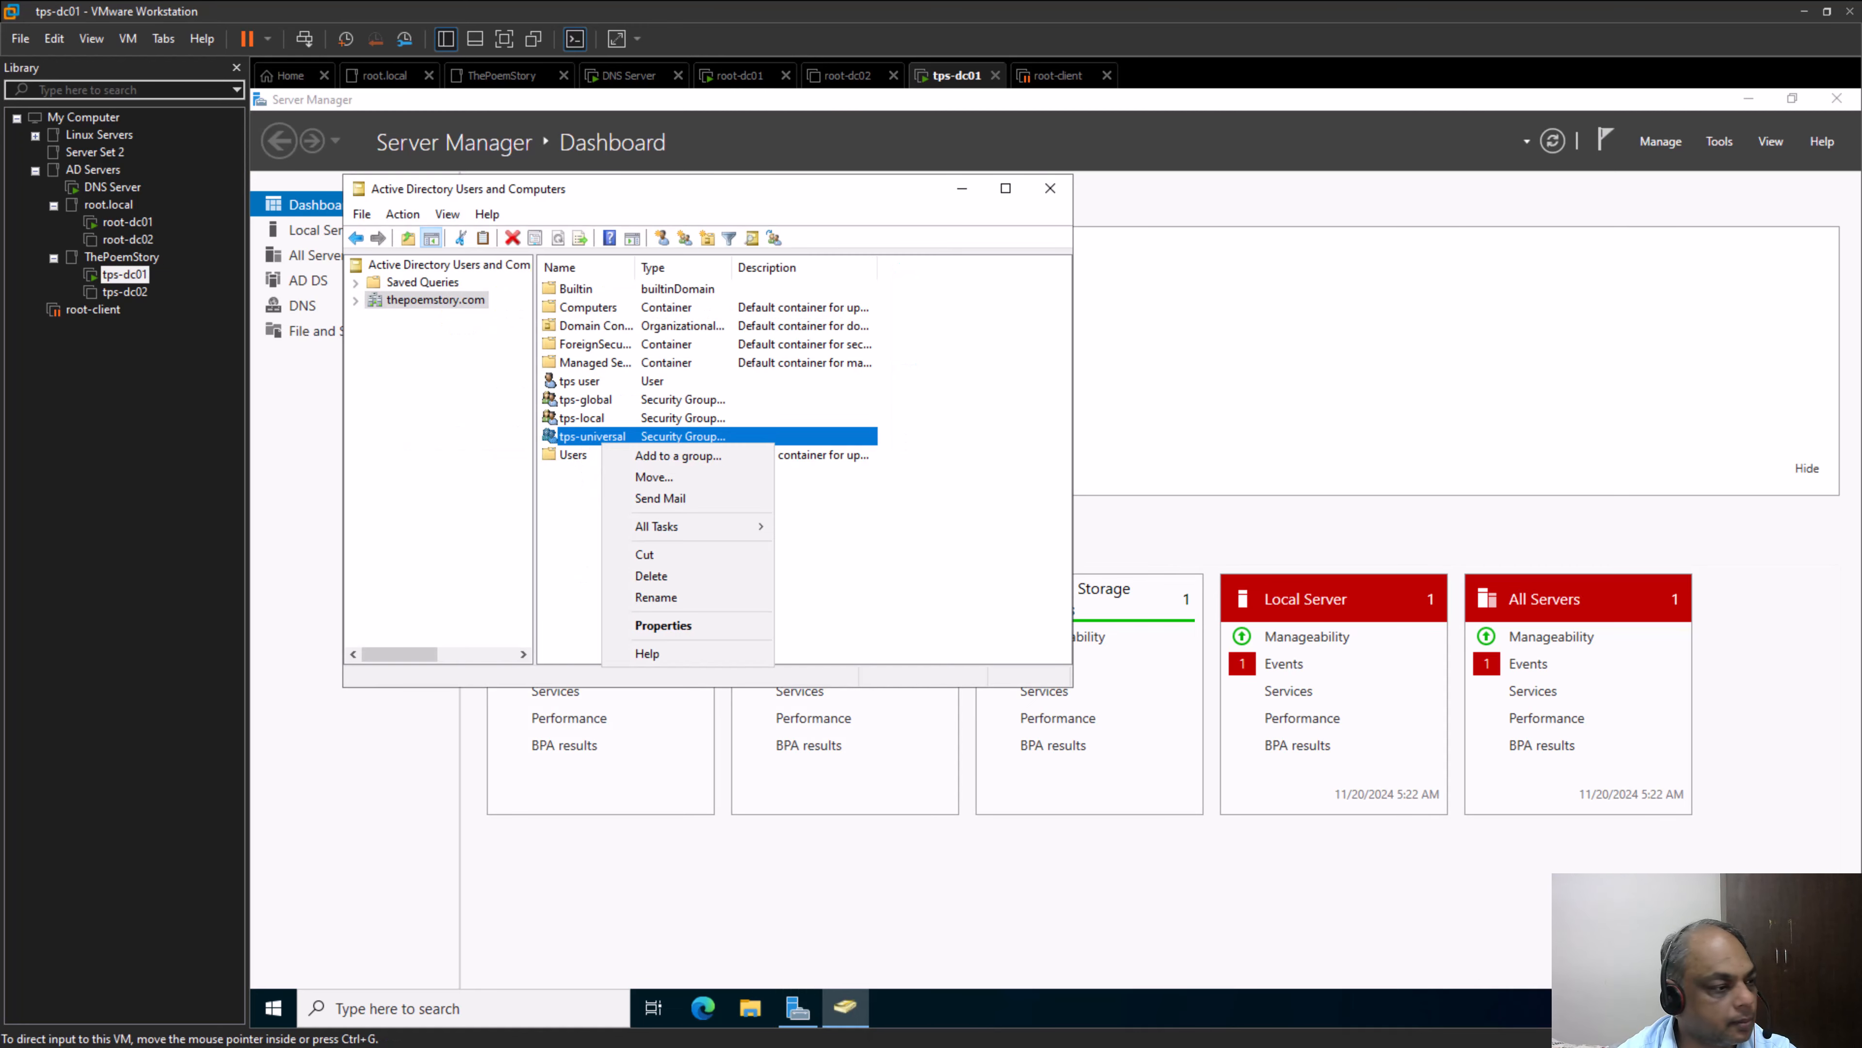
key("alt+Tab")
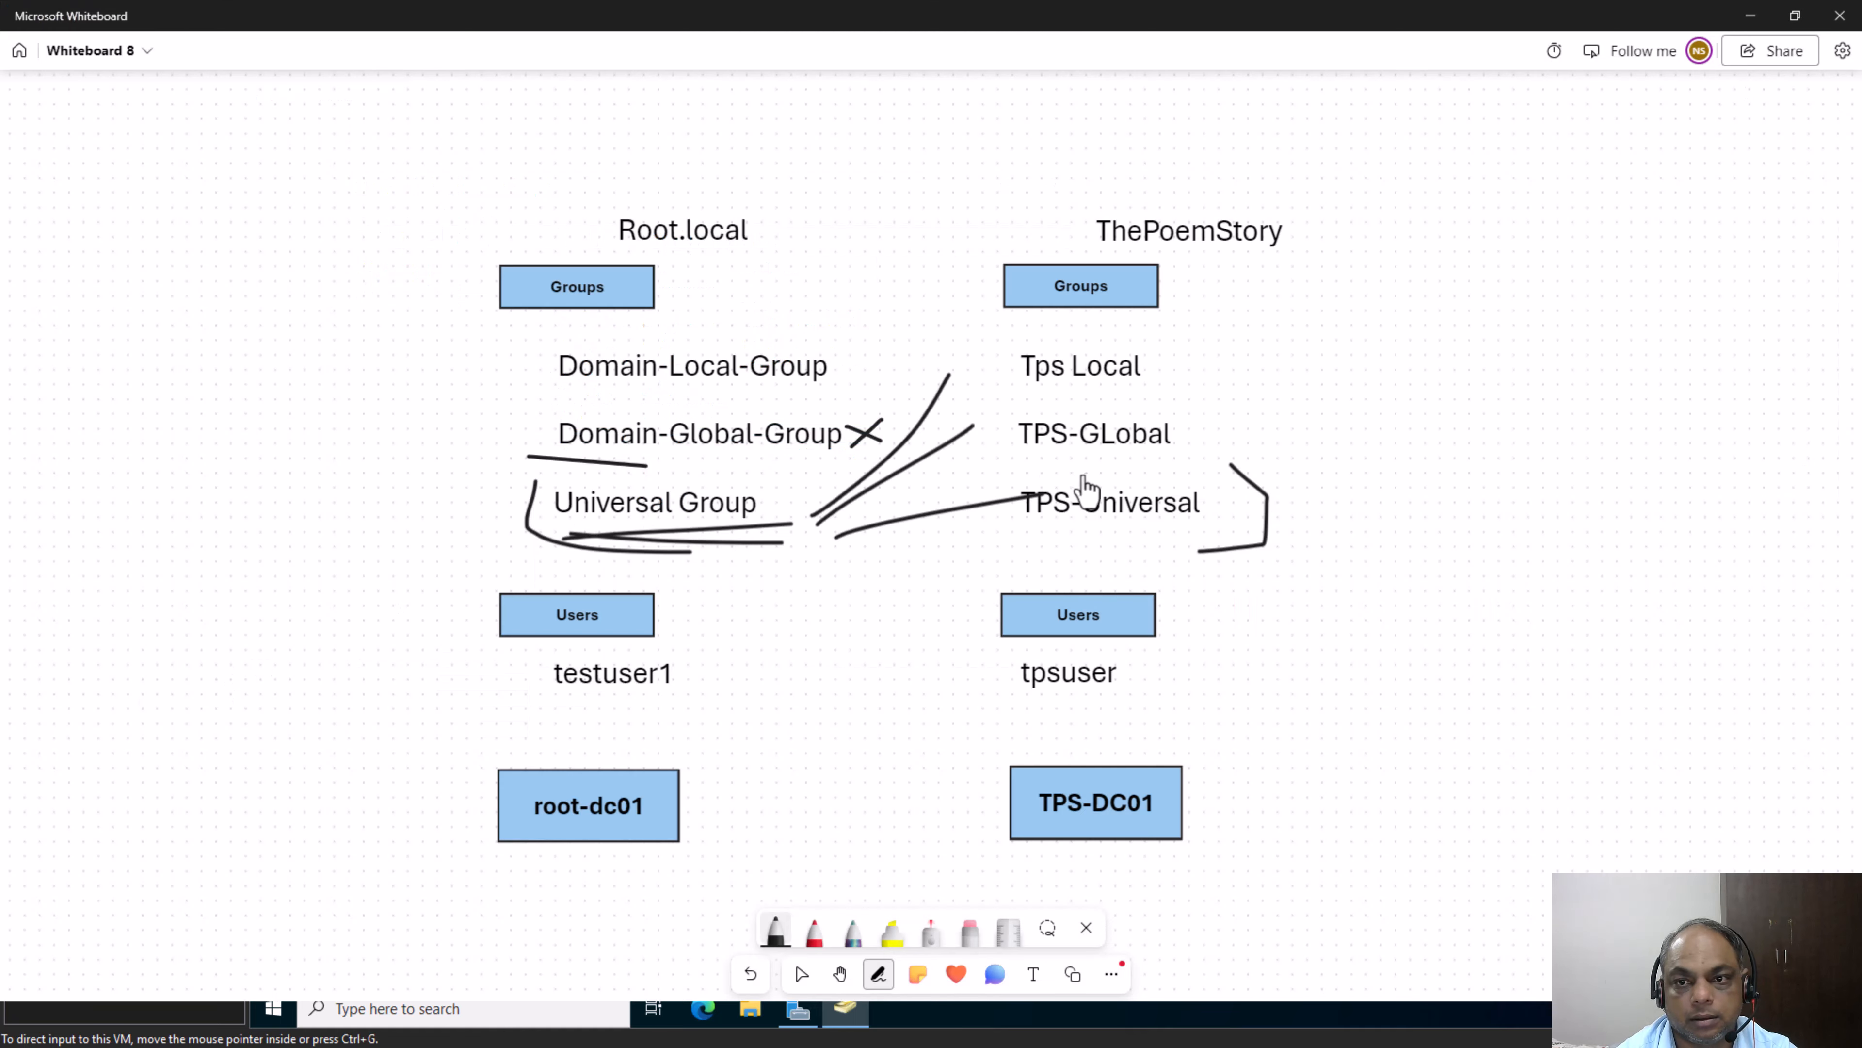
left_click_drag(1029, 544, 1204, 538)
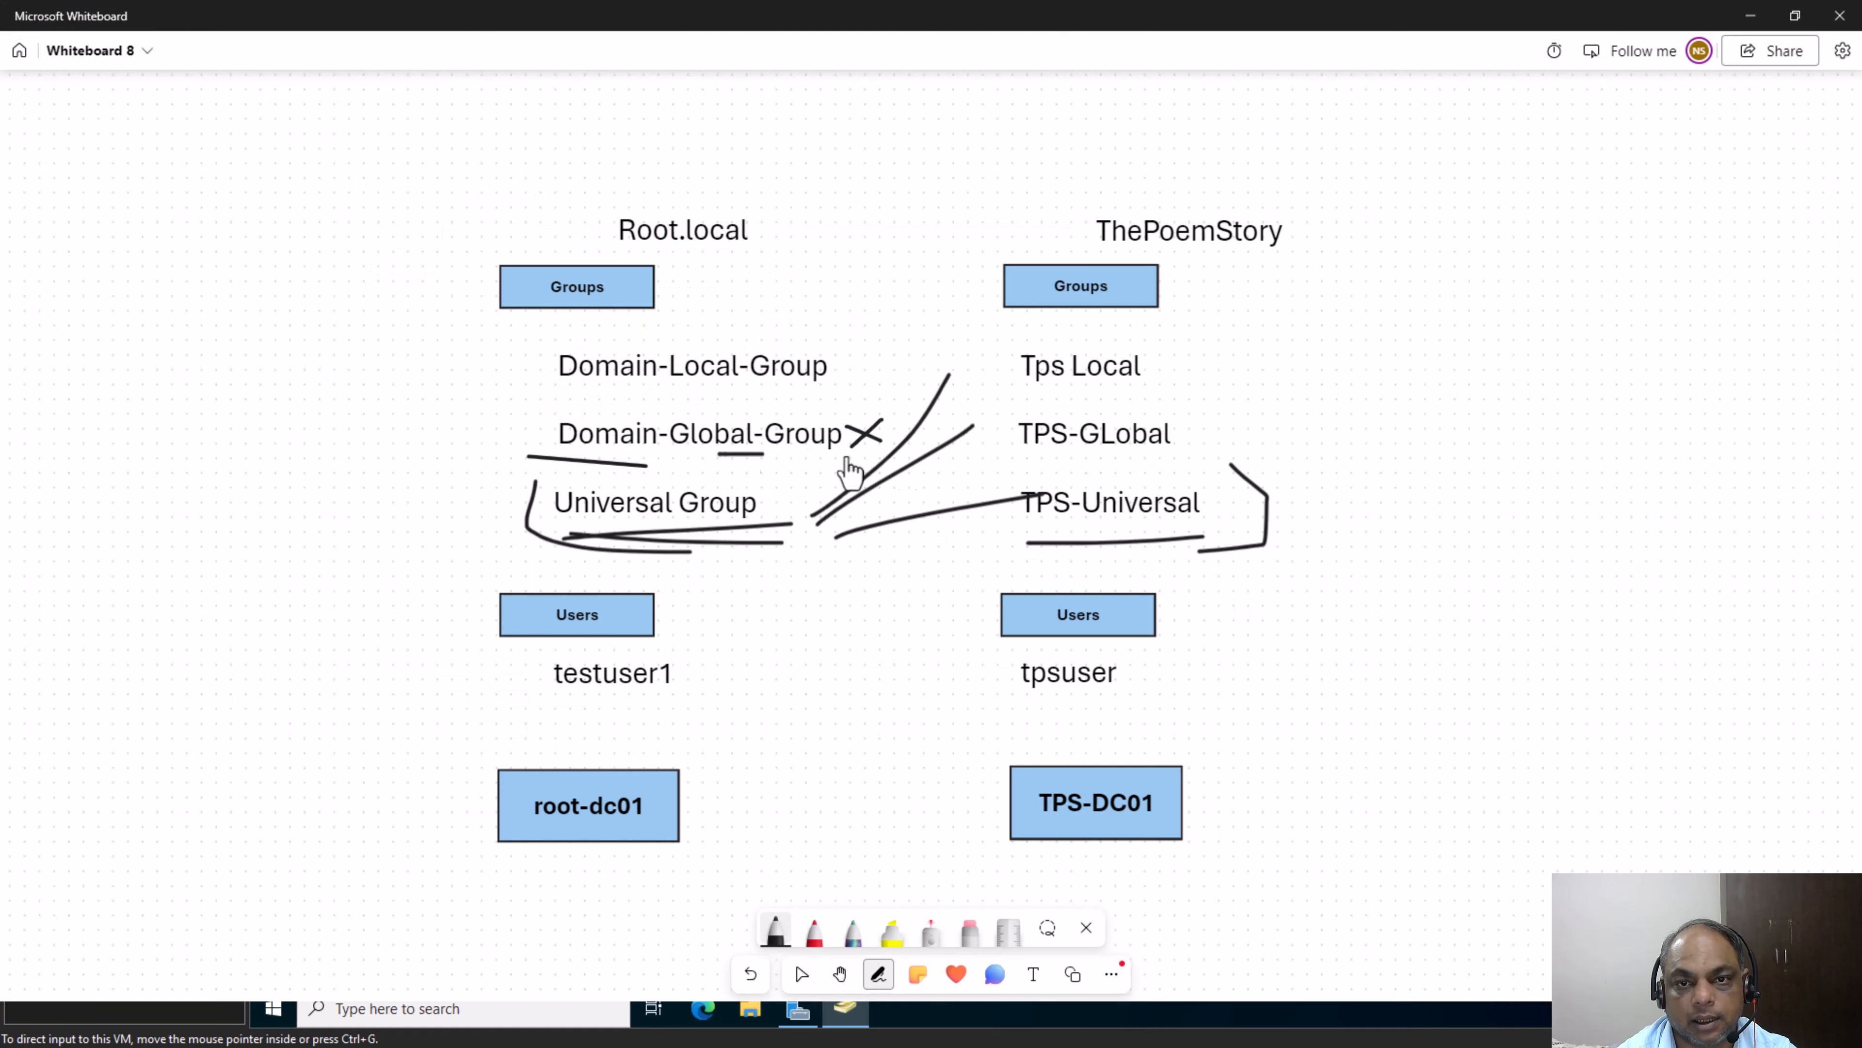
Return to VMware Workstation, look up "domain" in root.local and add Domain-Global-Group as a member of tps-universal
key("alt+Tab")
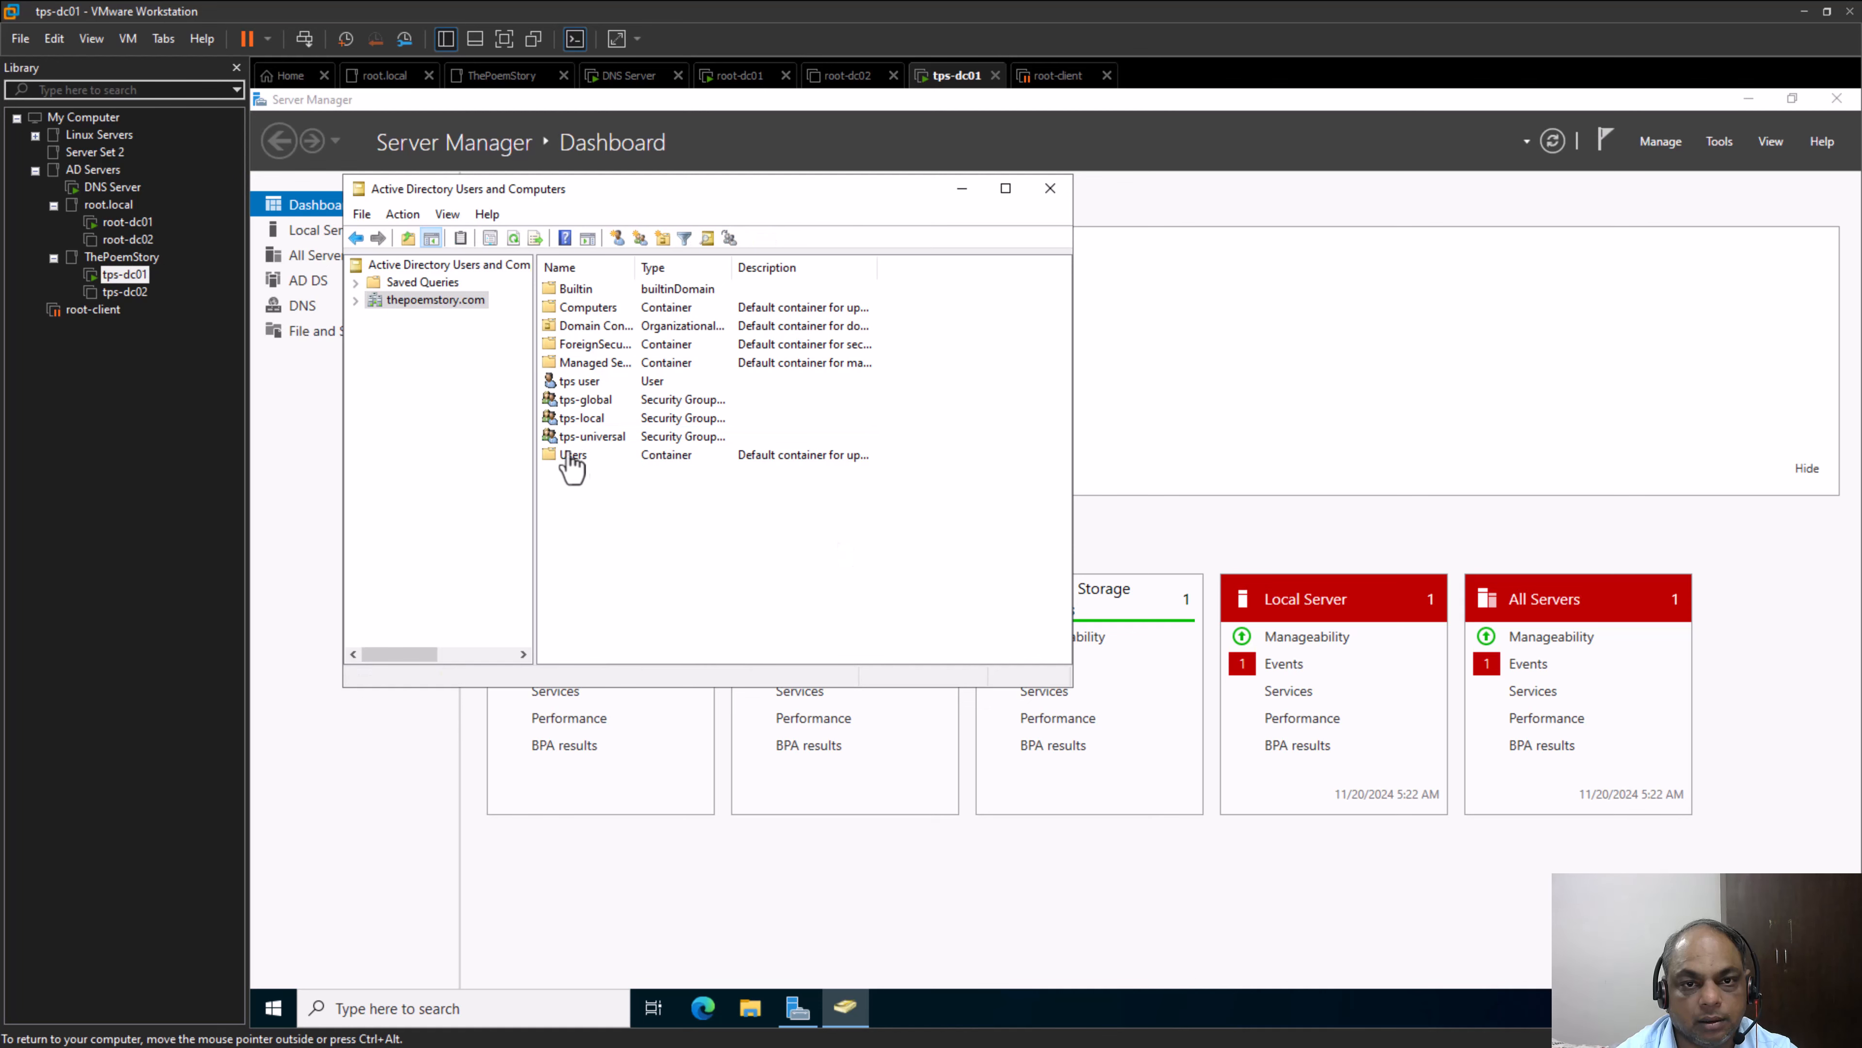
right_click(597, 436)
left_click(702, 623)
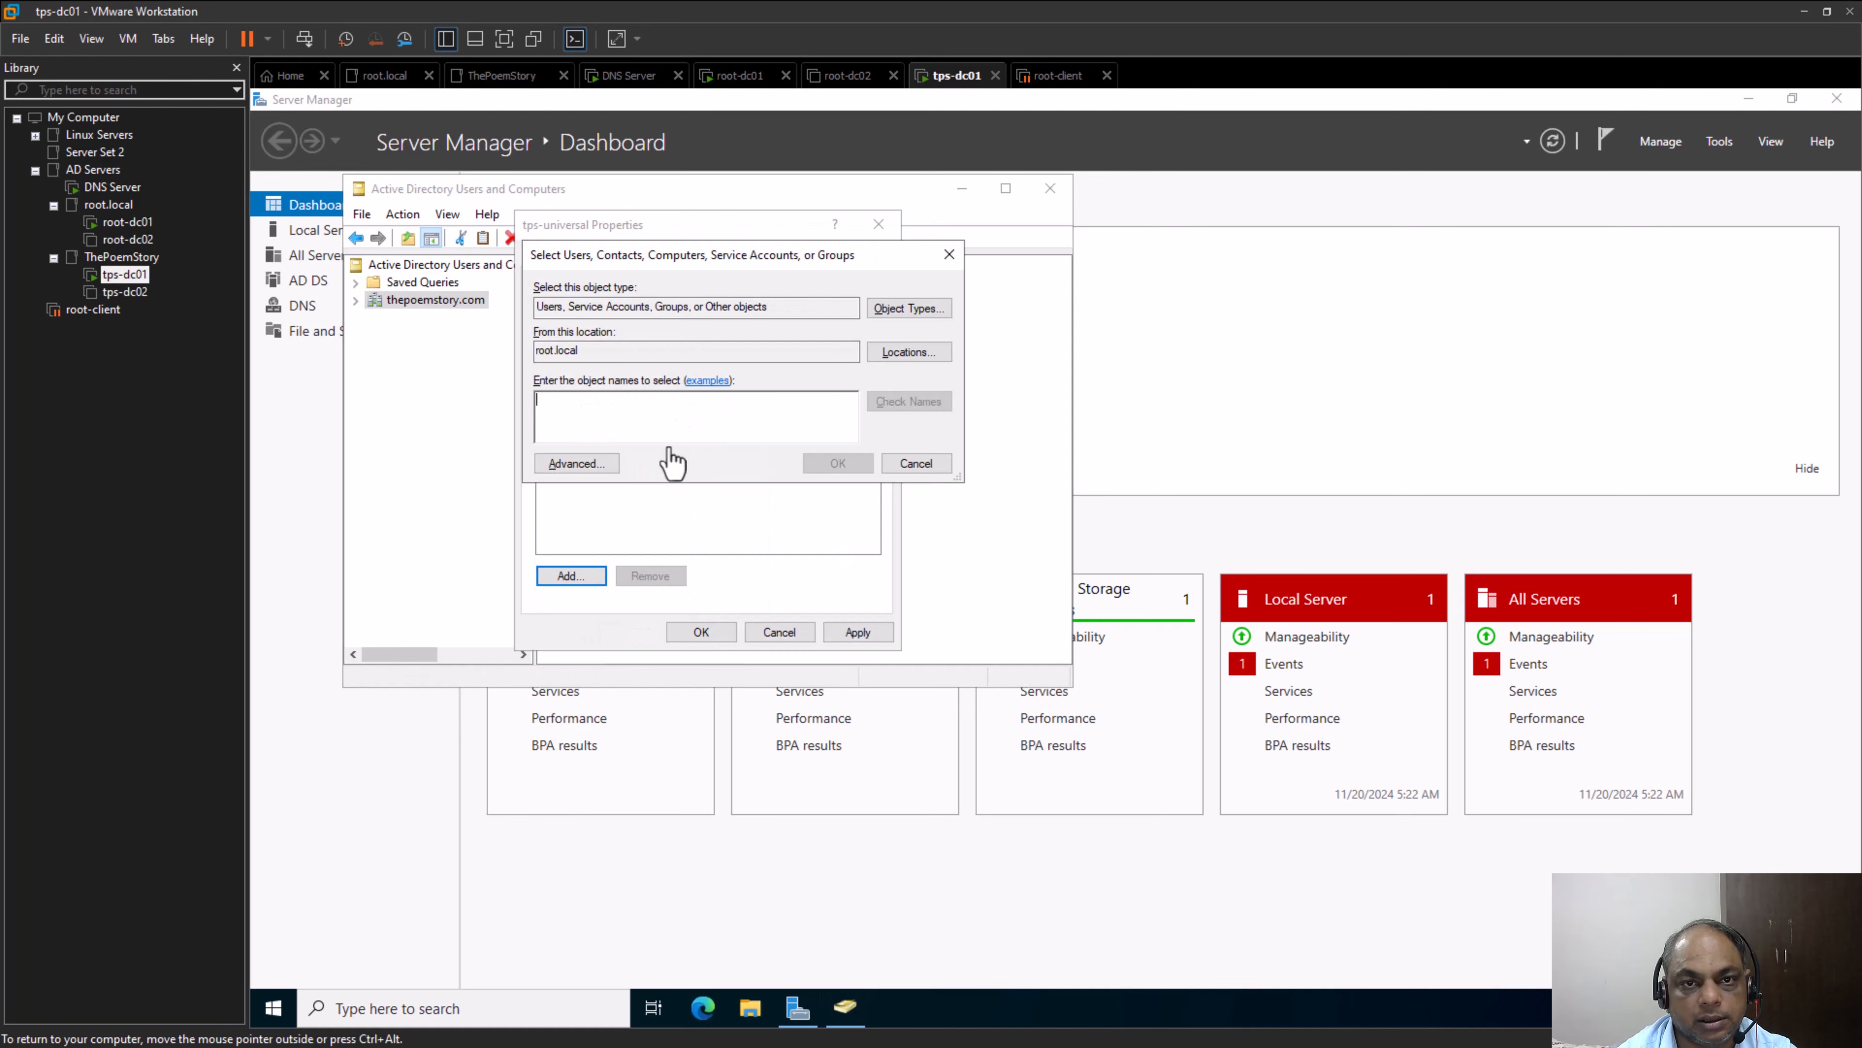
type("domain")
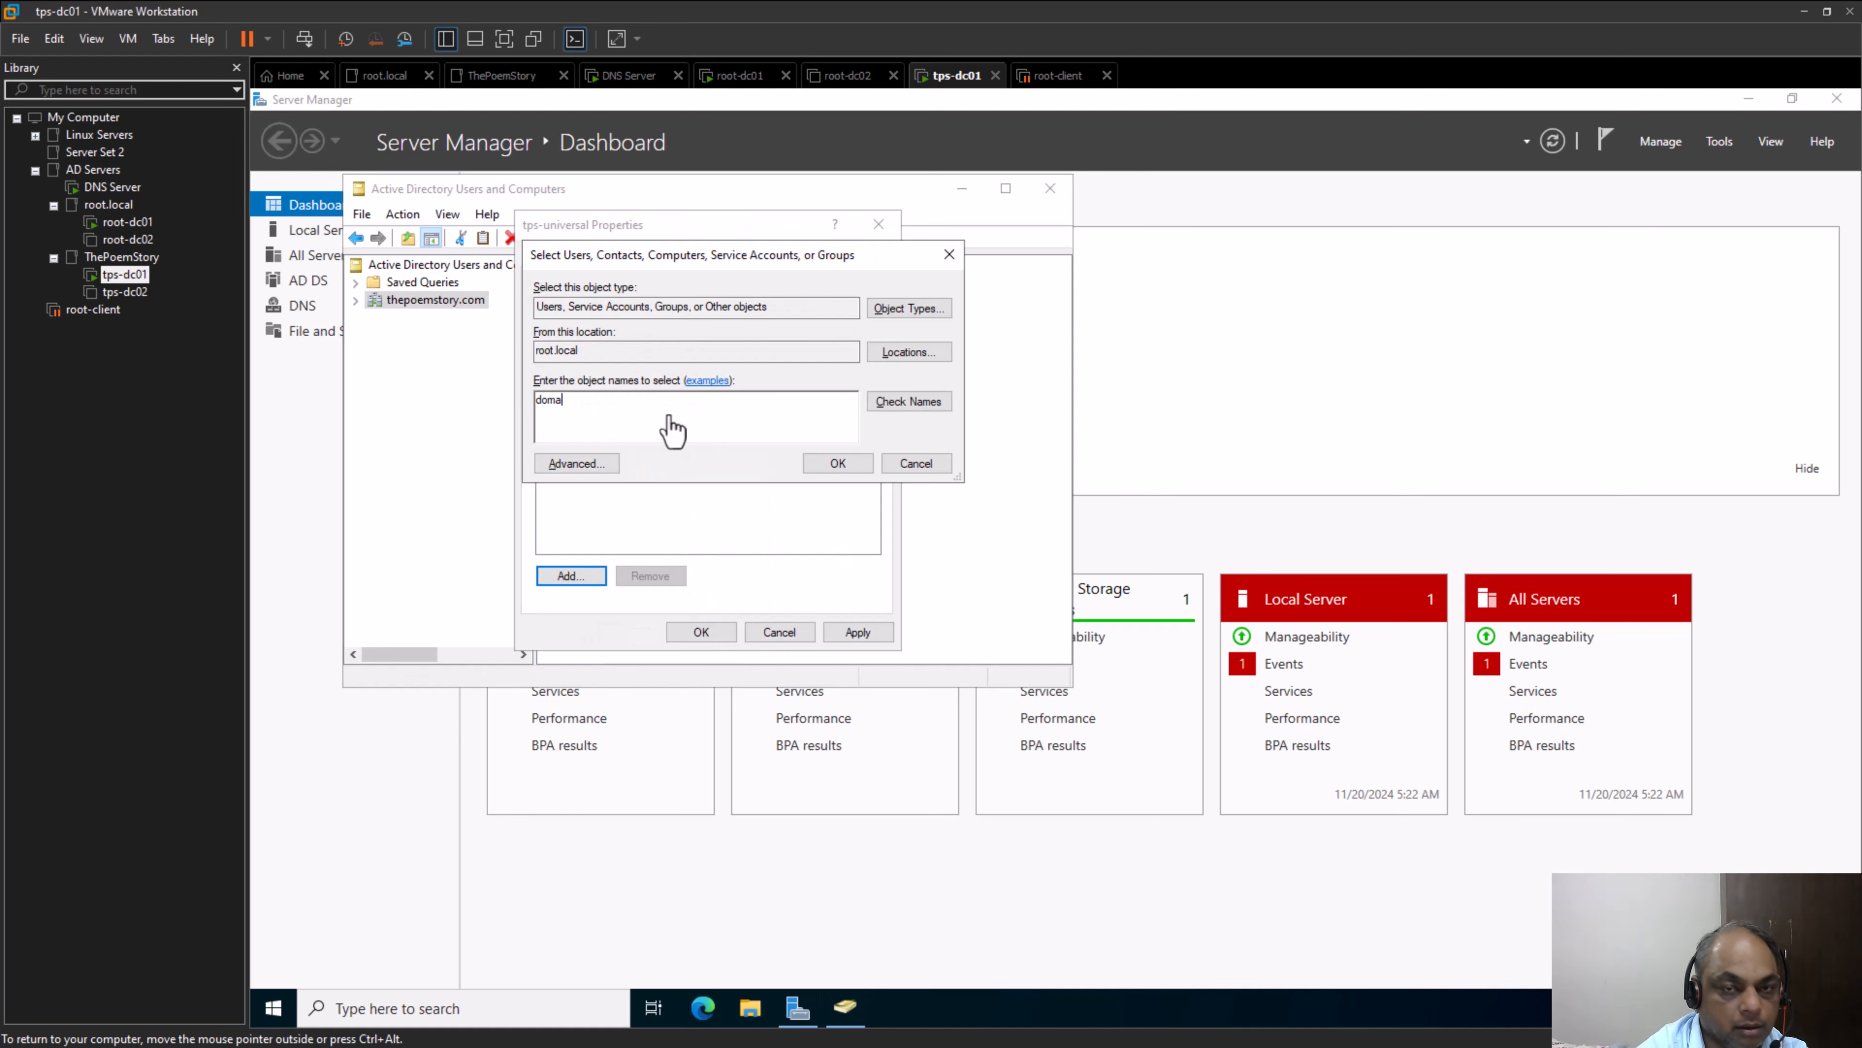
left_click(933, 406)
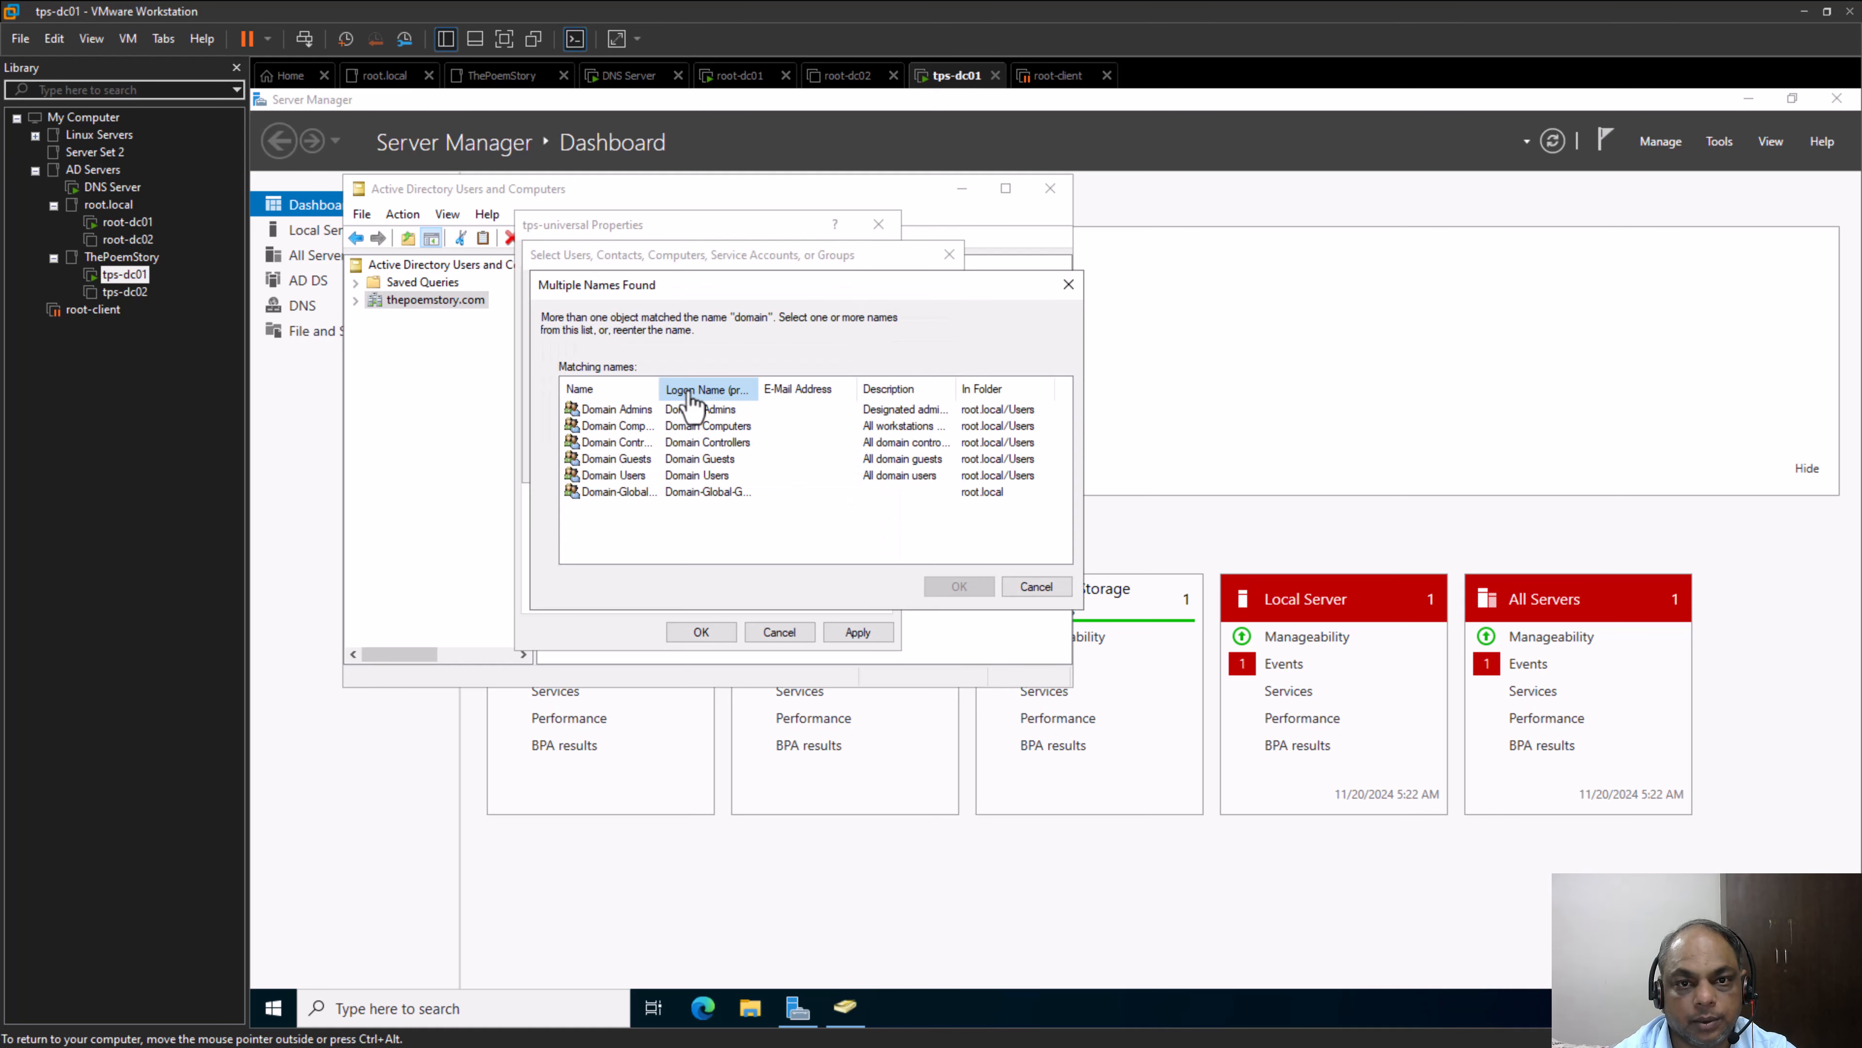
left_click_drag(660, 389, 805, 389)
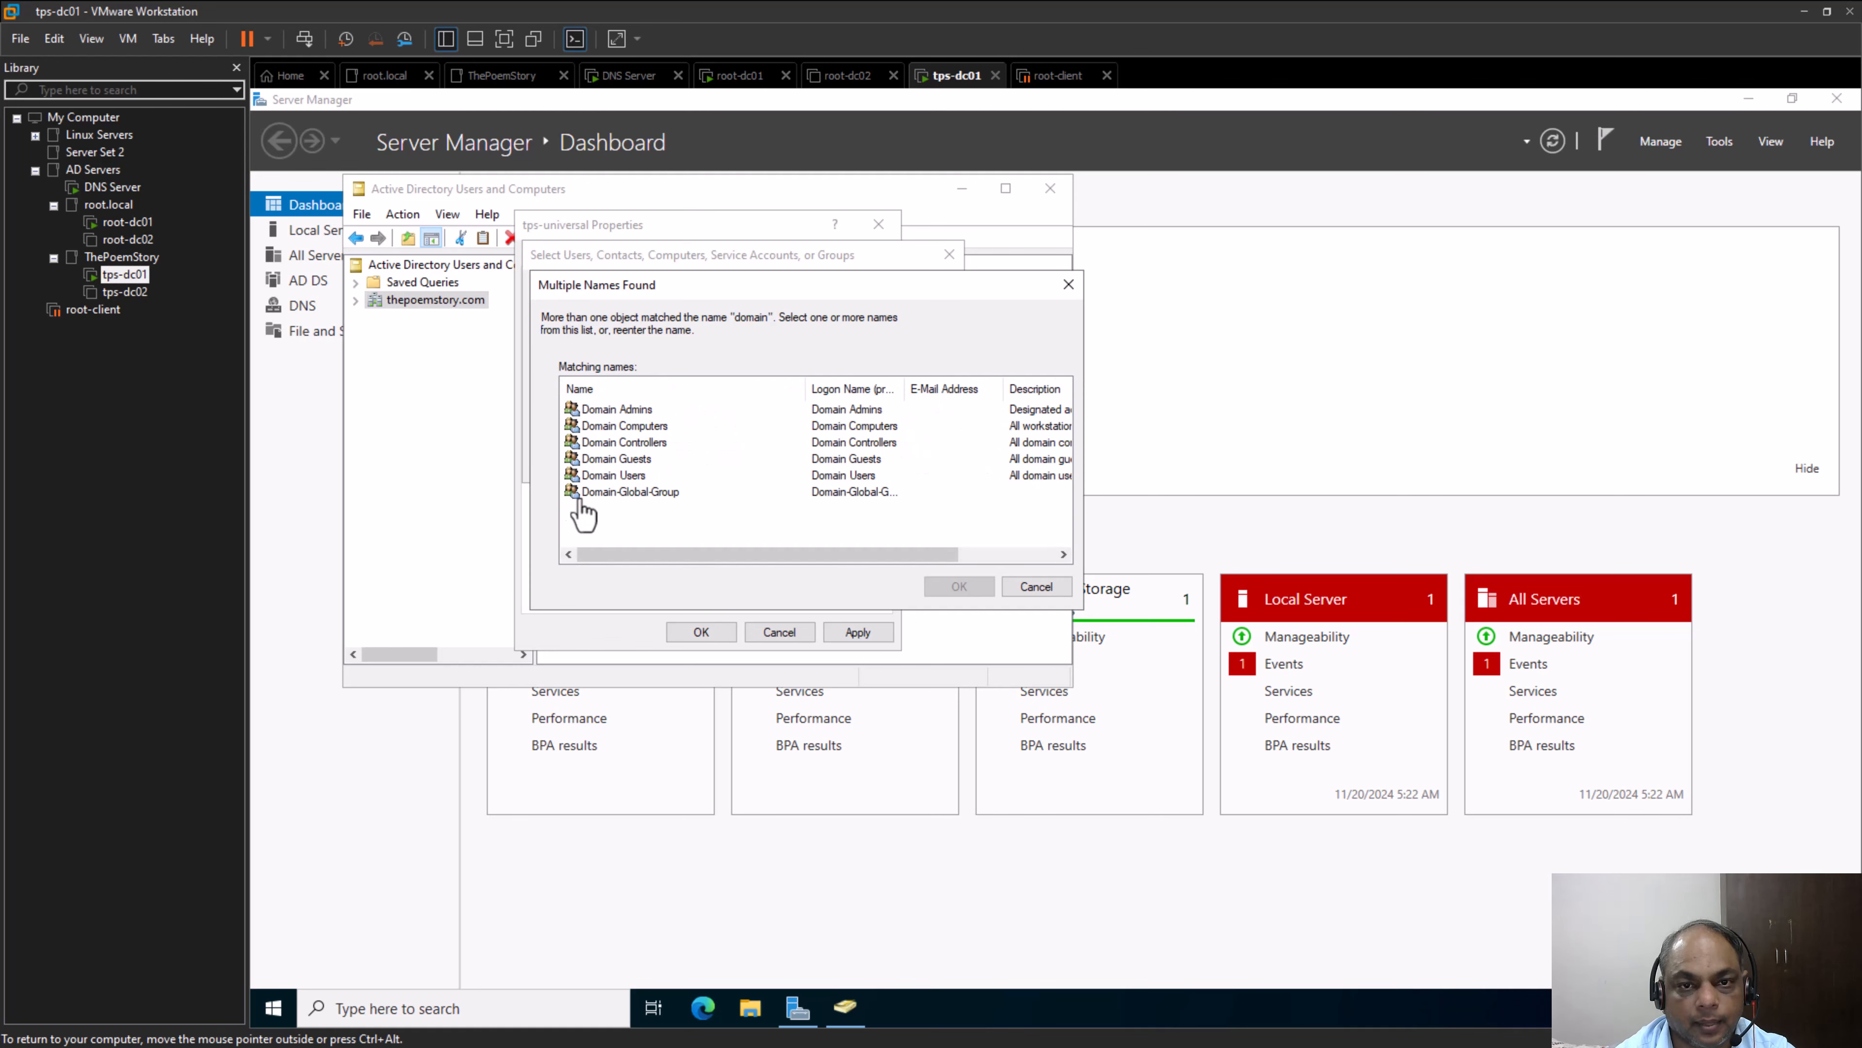
left_click(594, 499)
left_click(961, 587)
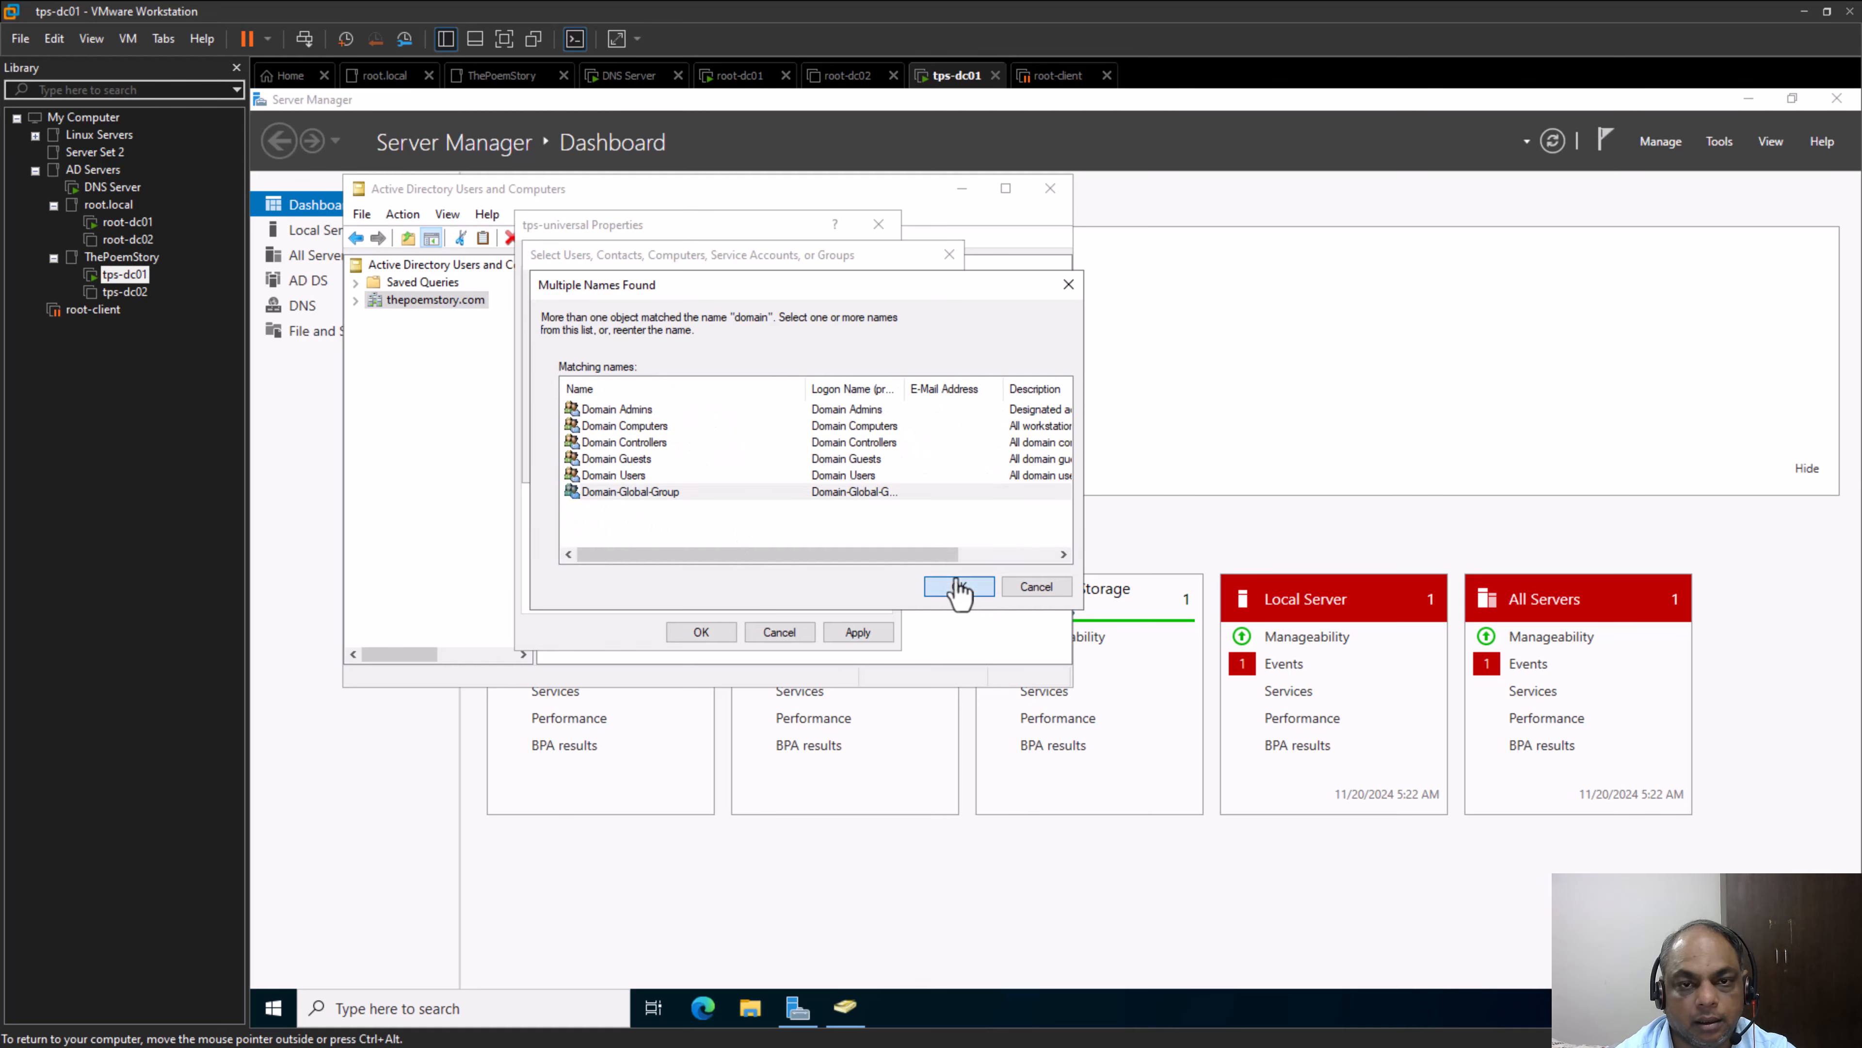
left_click(839, 464)
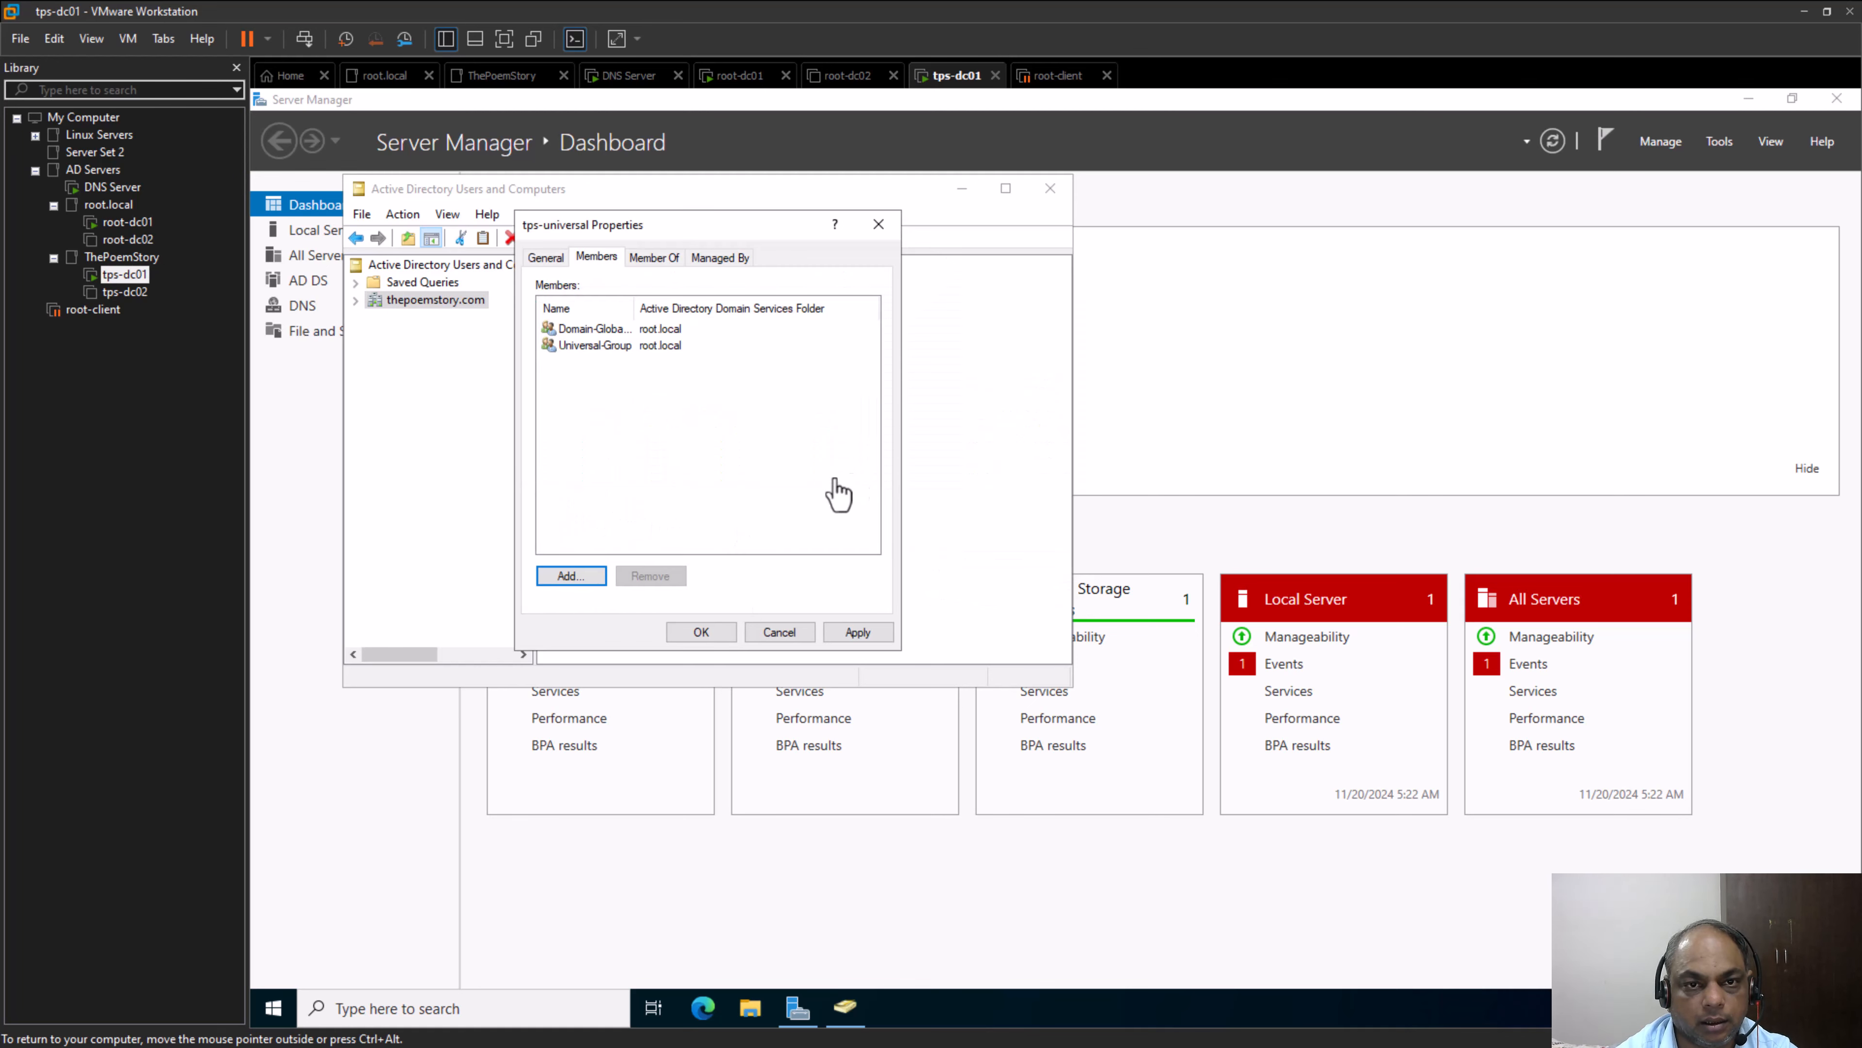
Start adding another tps-universal member, check the root.local matches for "Domain" for a domain local group, and dismiss the matches
key("alt+Tab")
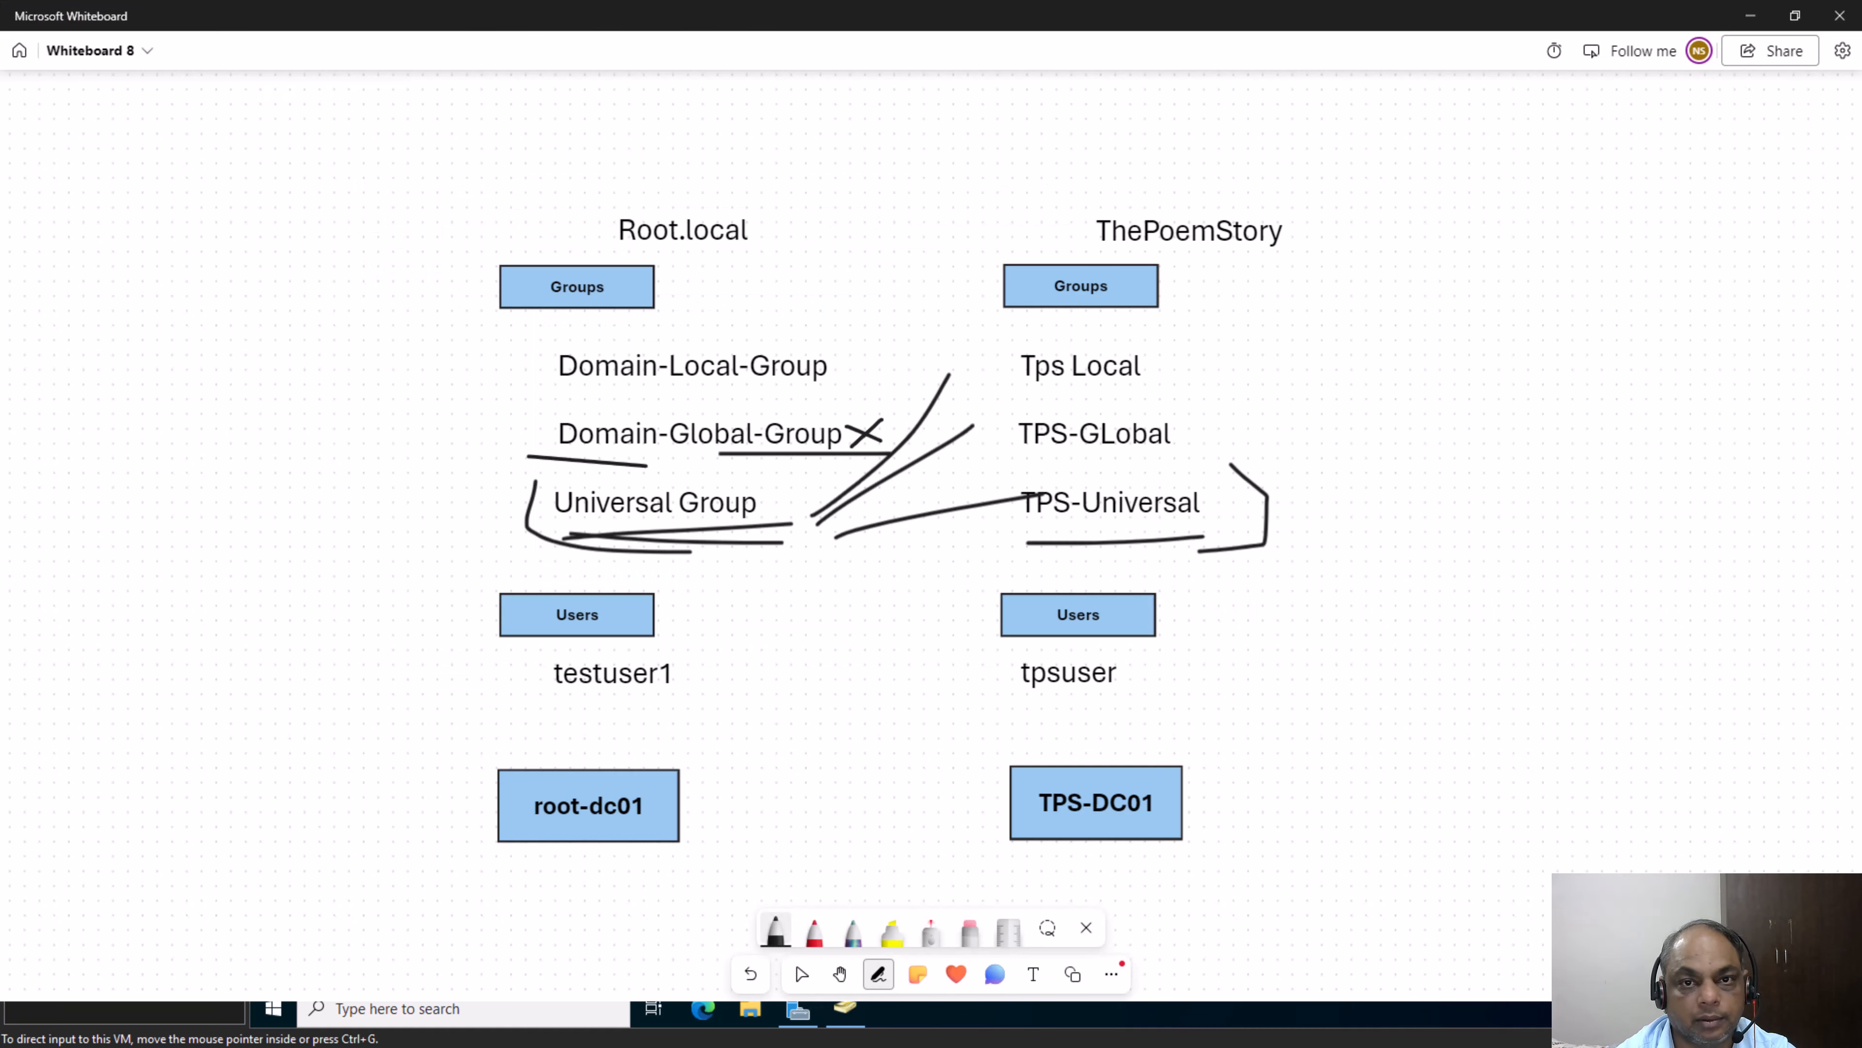
key("alt+Tab")
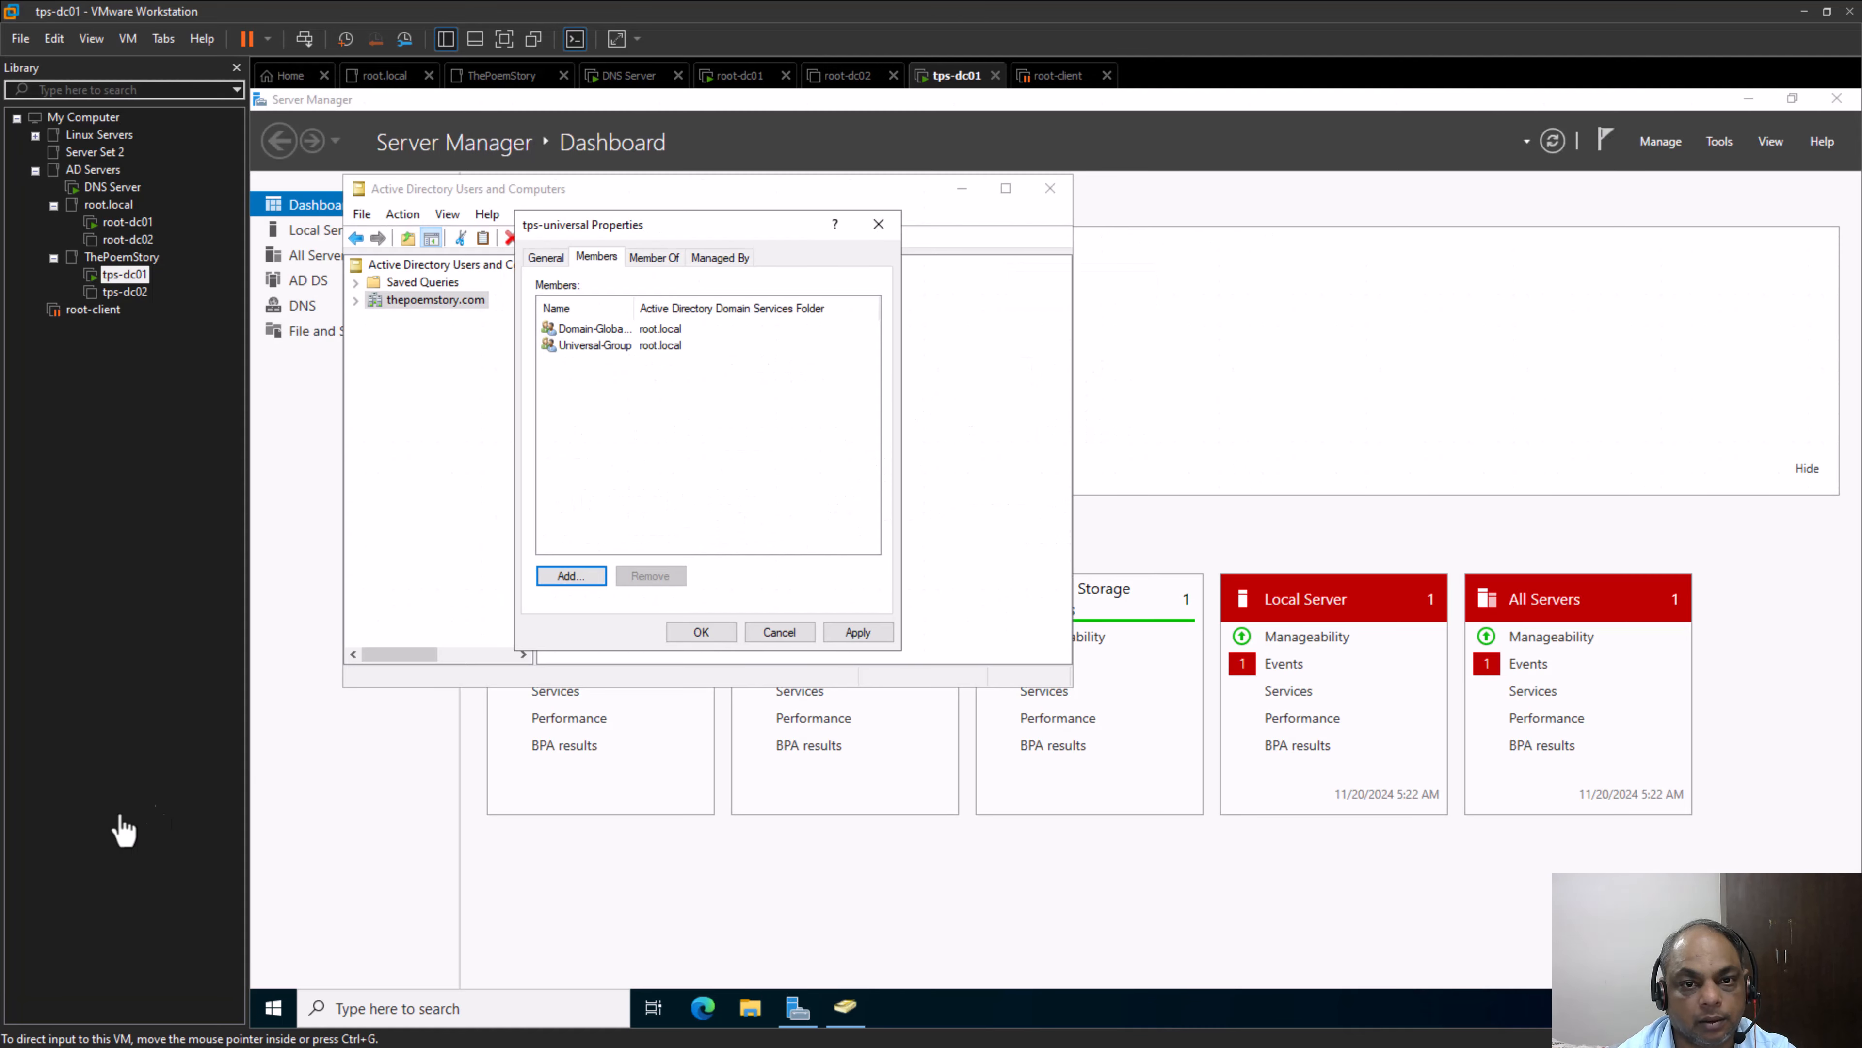
left_click(555, 578)
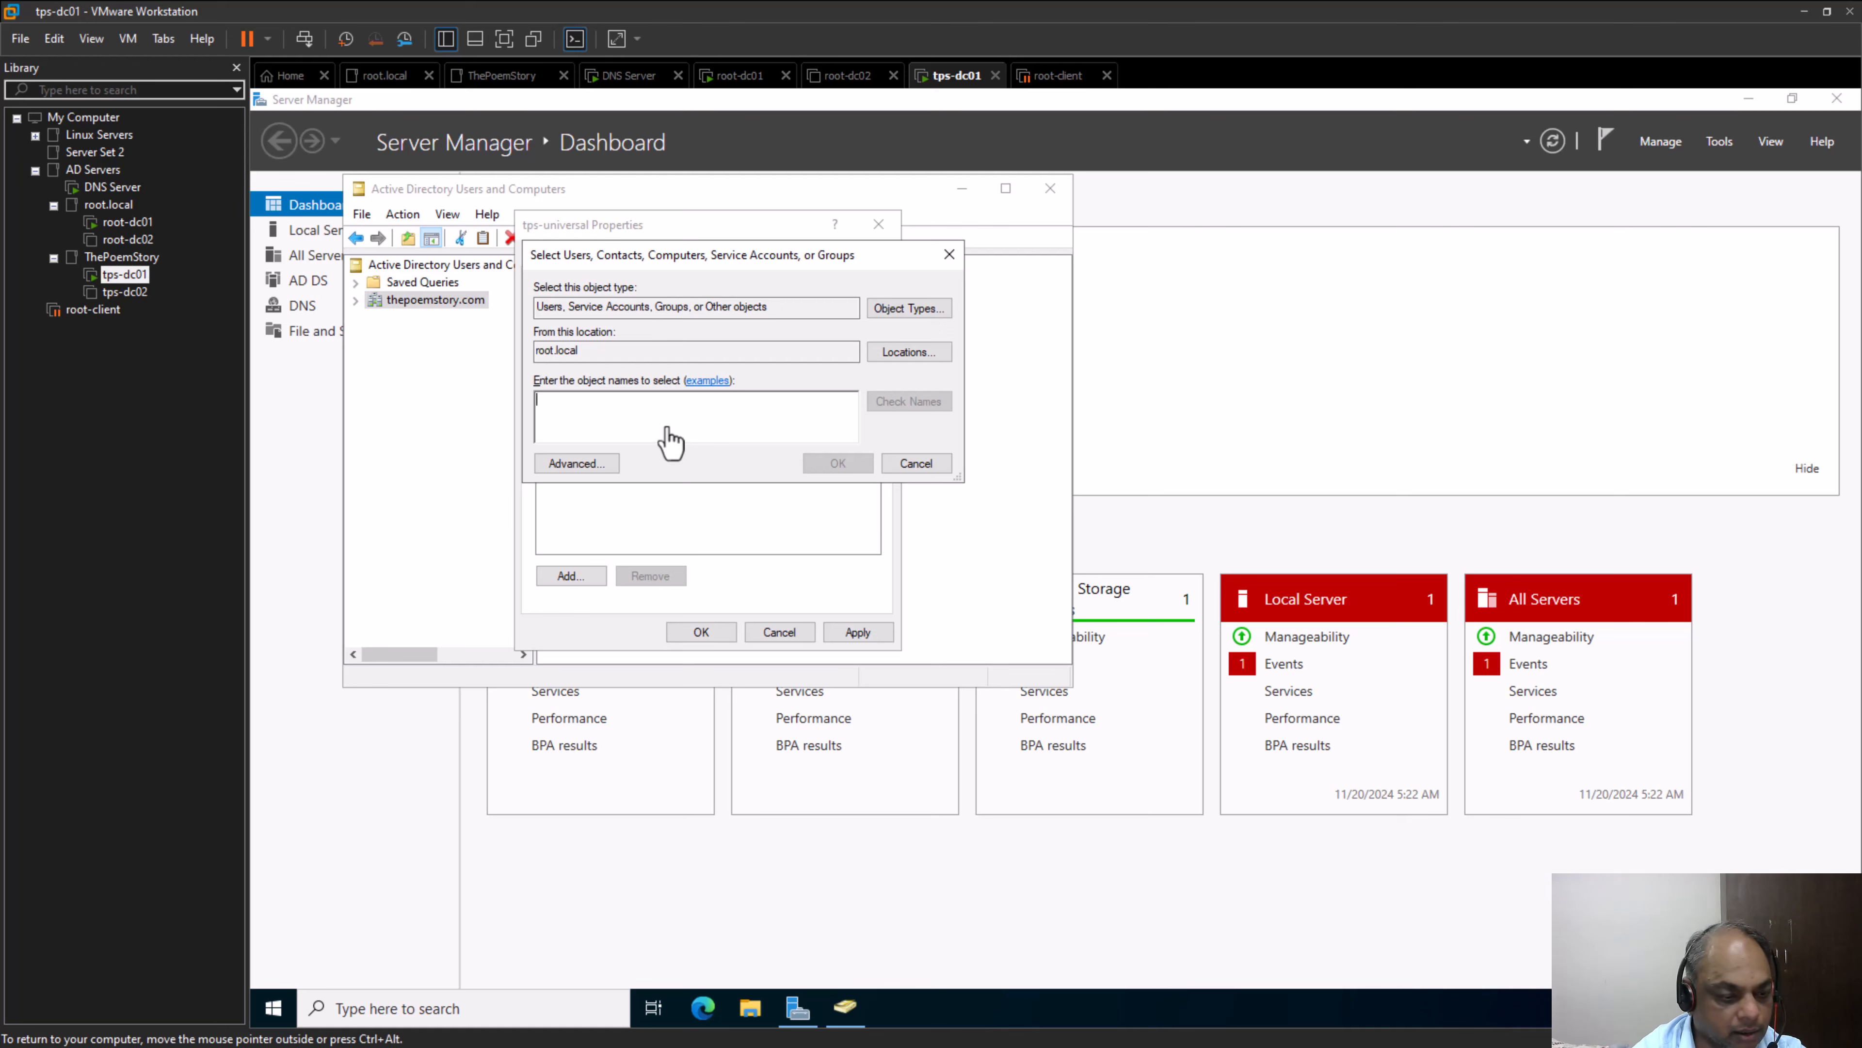
type("Domain")
key("Return")
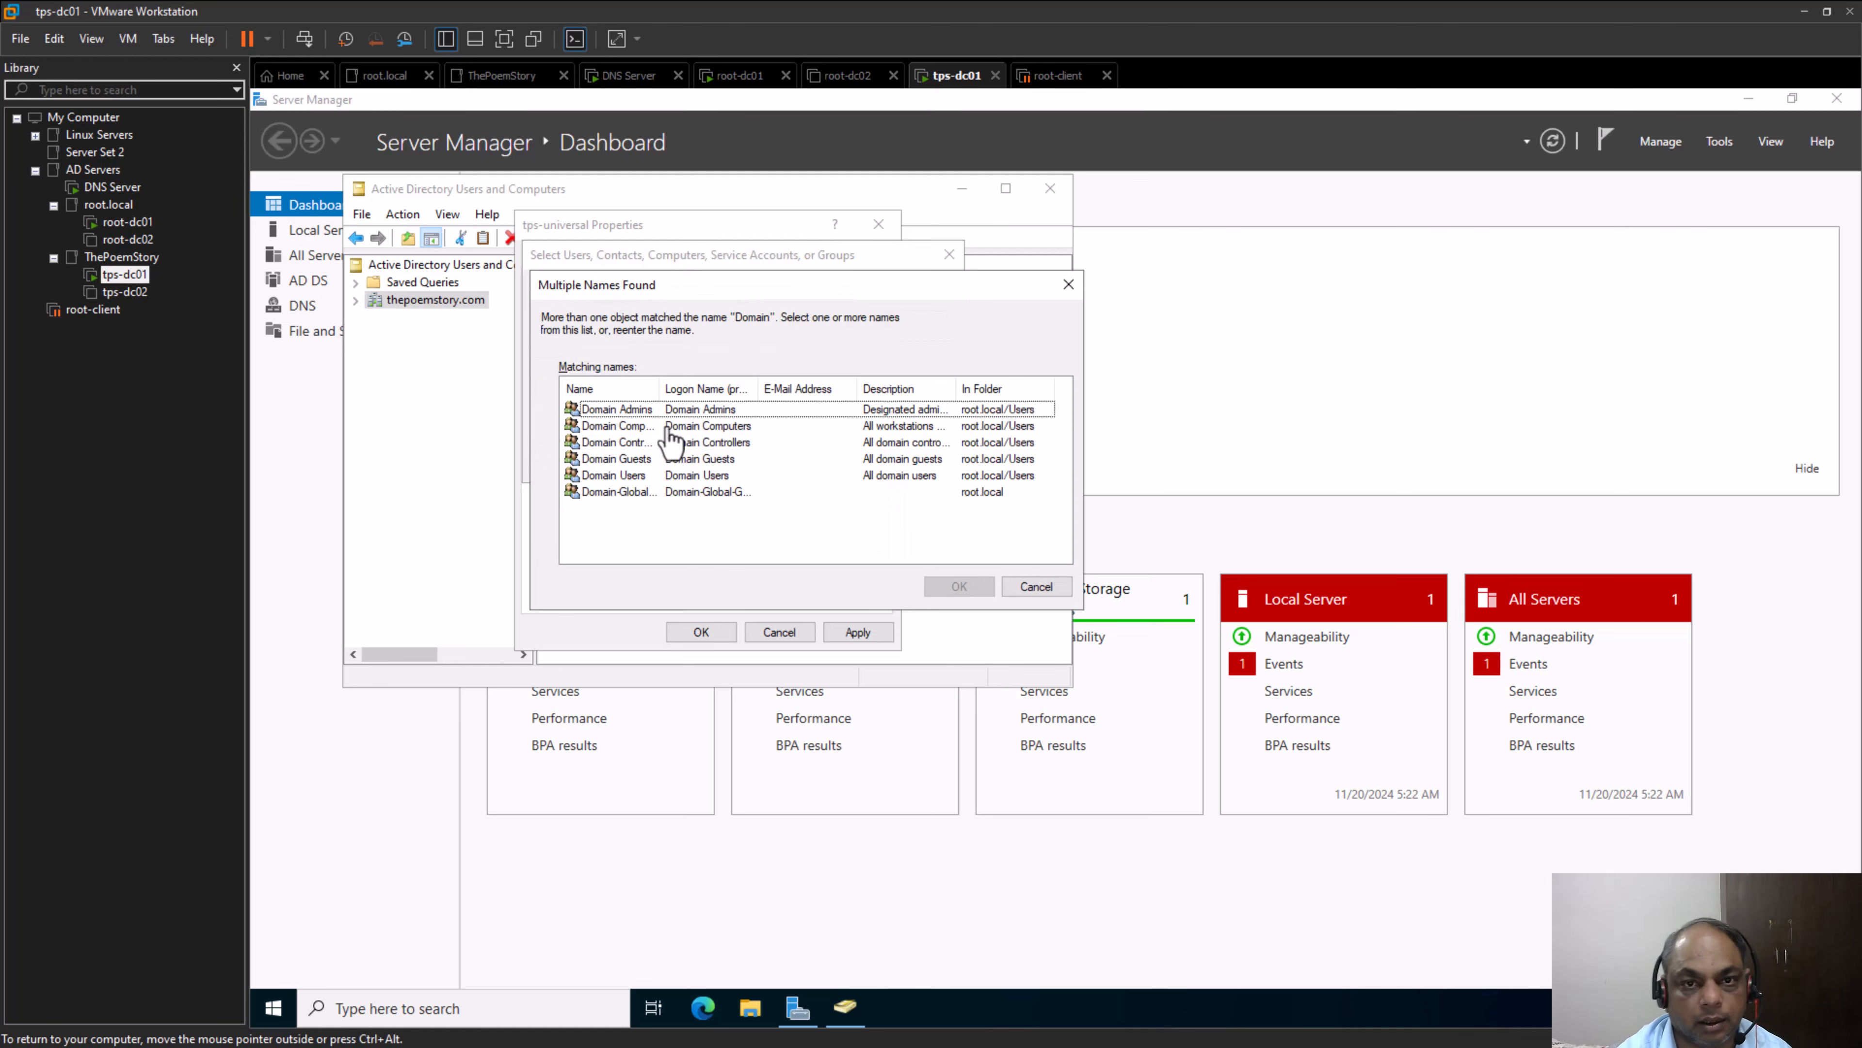
left_click_drag(660, 388, 697, 388)
left_click(1034, 586)
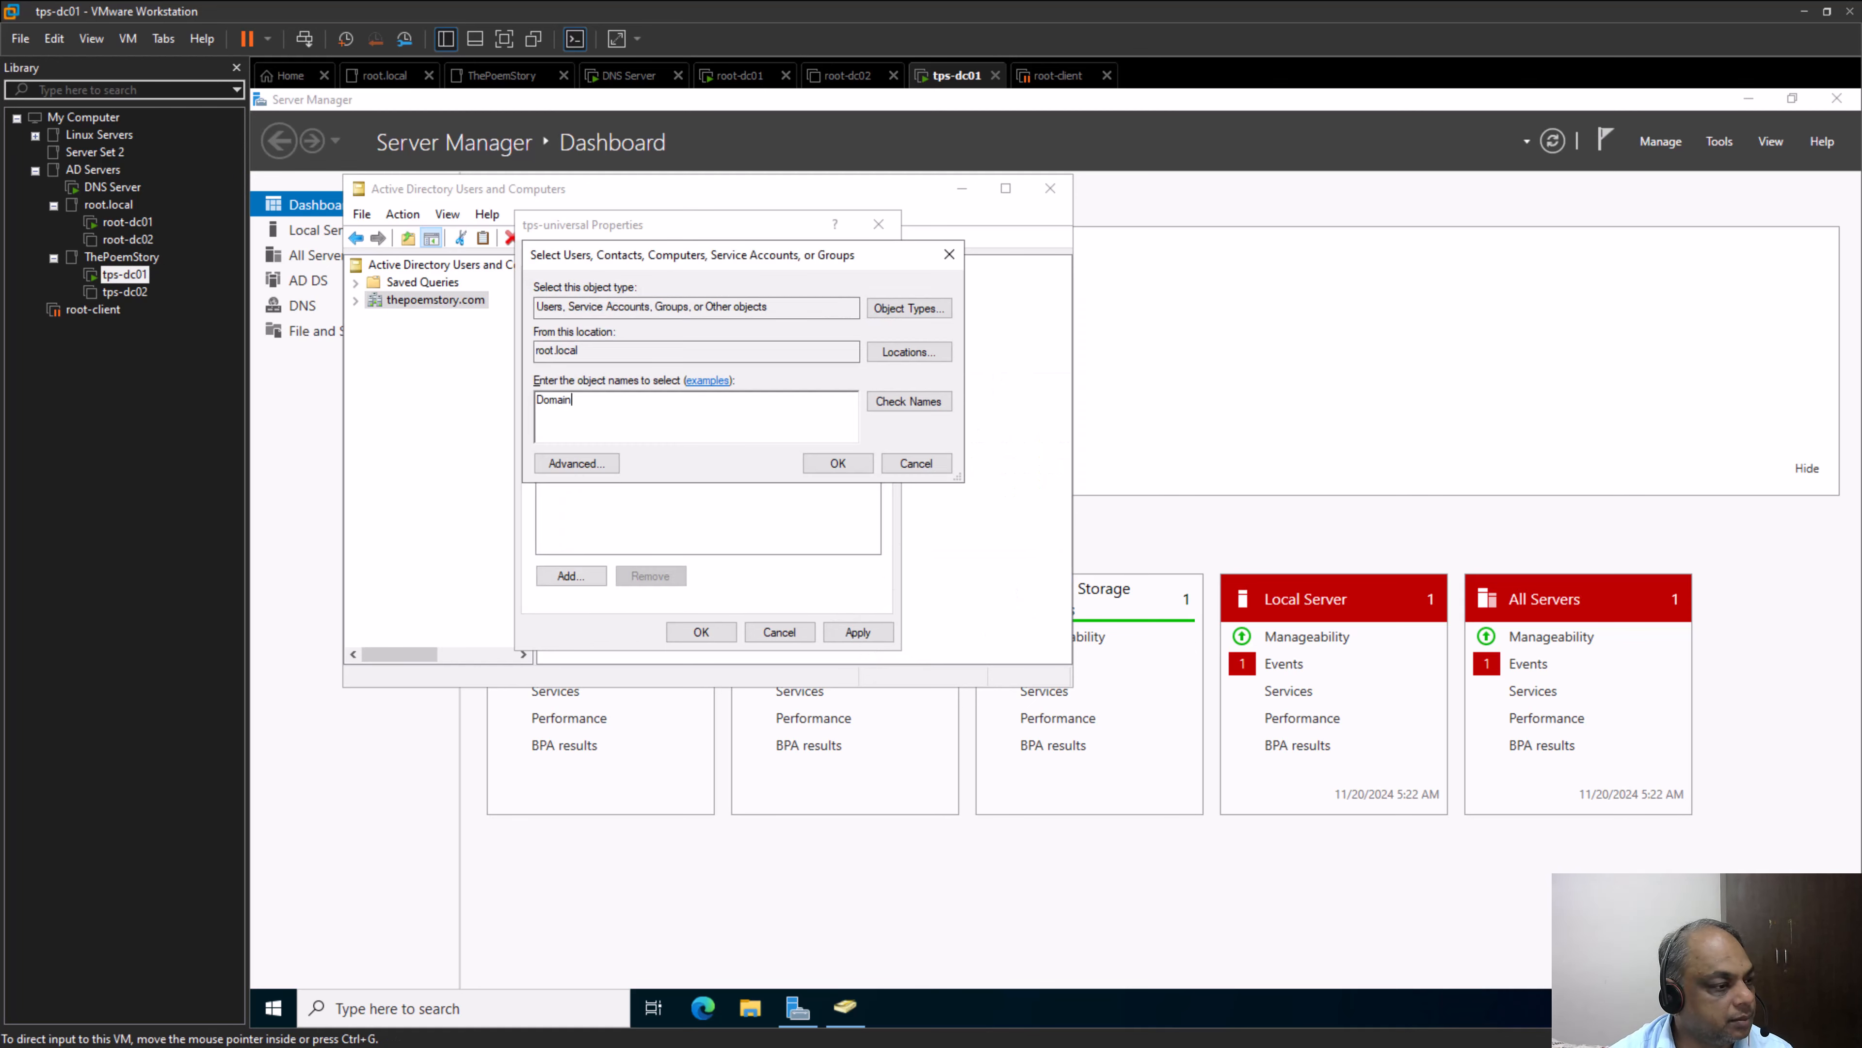
Switch to Microsoft Whiteboard and draw a crossed-out line from Domain-Local-Group to TPS-Universal
key("alt+Tab")
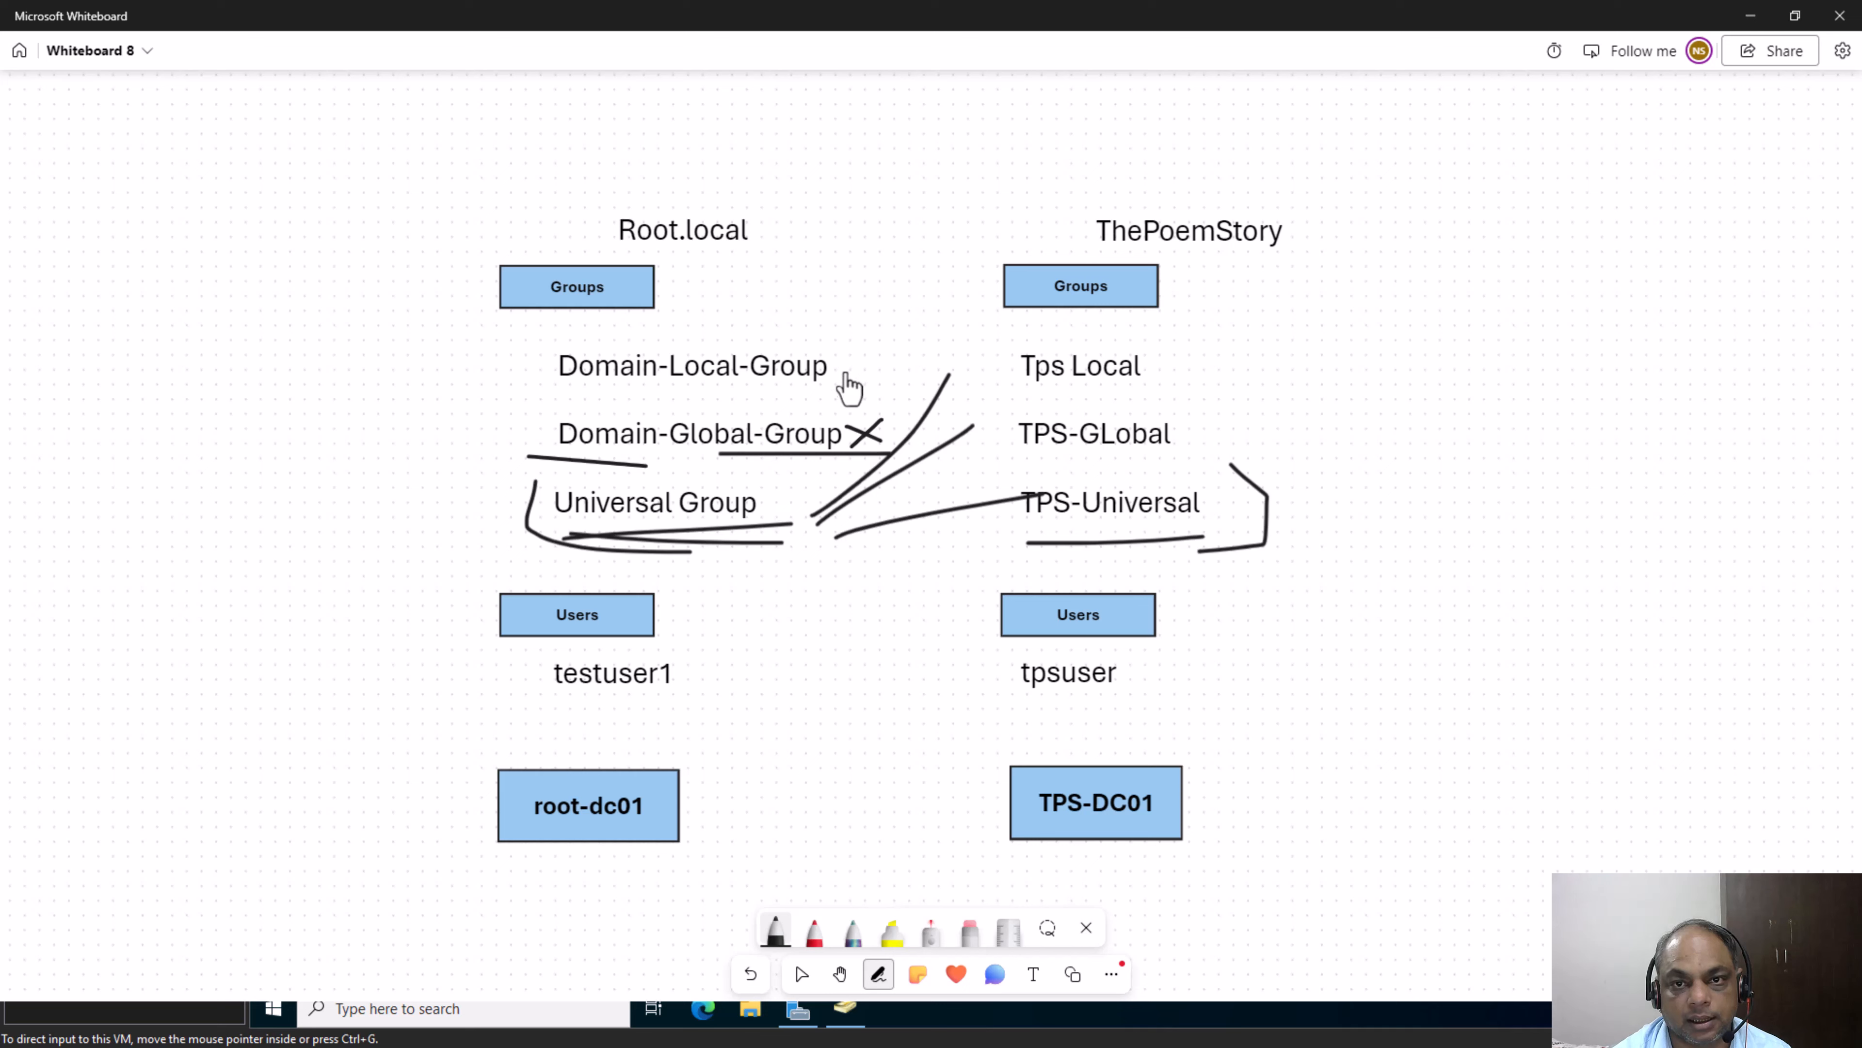
left_click_drag(843, 351, 1133, 517)
left_click_drag(943, 325, 983, 503)
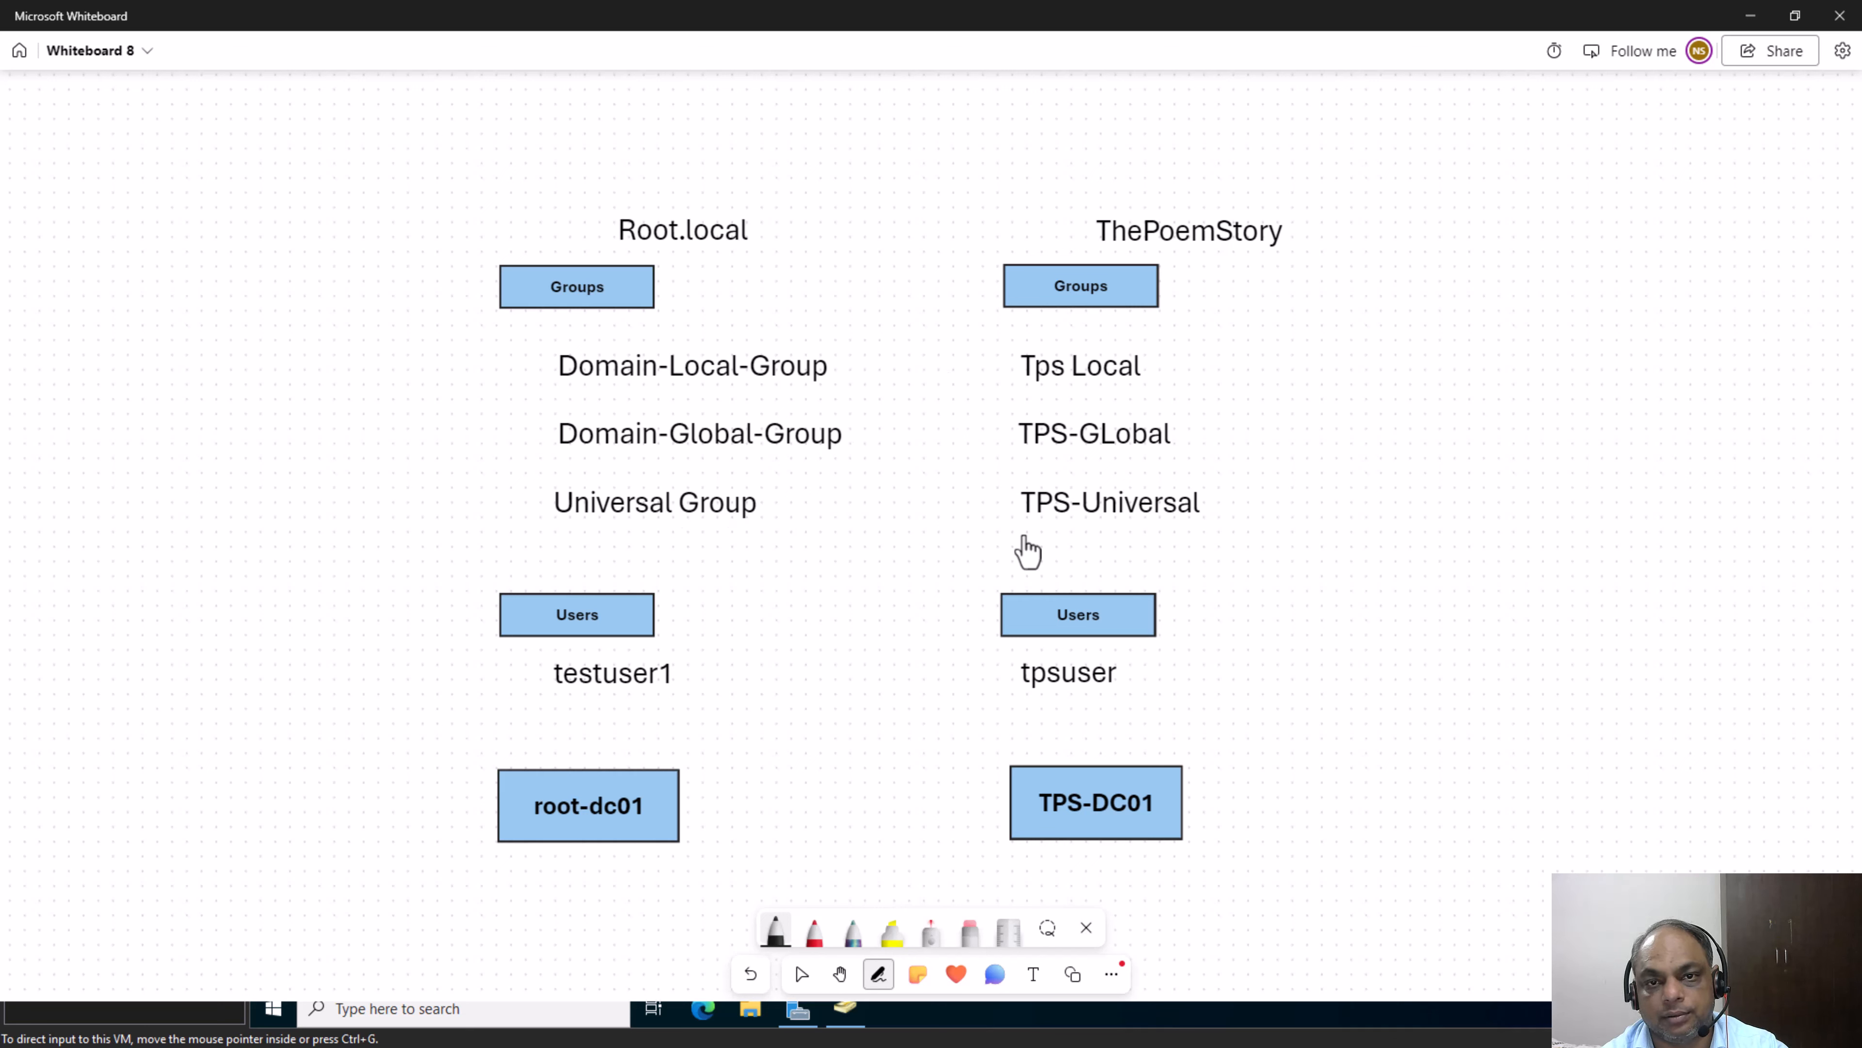
Mark the diagram with a crossed-out arrow from TPS-Universal to an underlined Domain-Local-Group, and bracket both domains' group lists
left_click_drag(832, 369, 1030, 514)
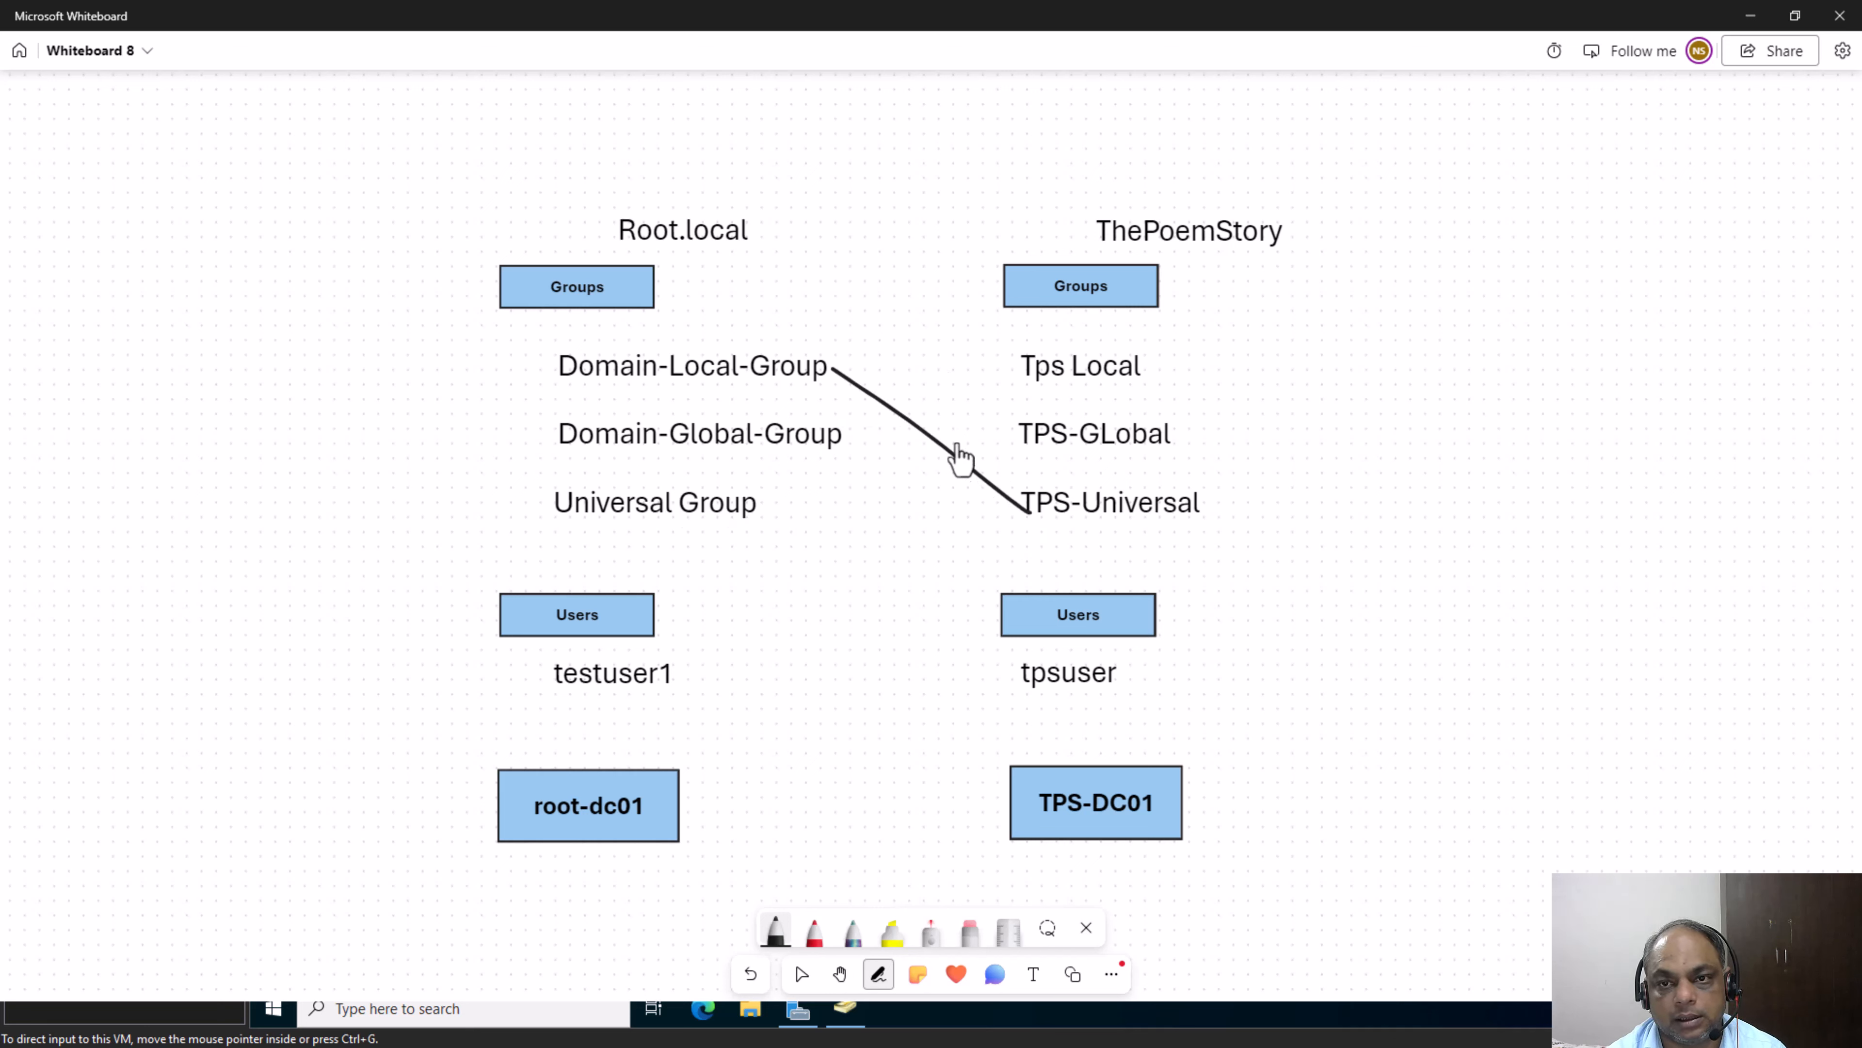
mouse_move(957, 439)
left_mouse_down()
mouse_move(905, 467)
mouse_move(999, 504)
left_mouse_up()
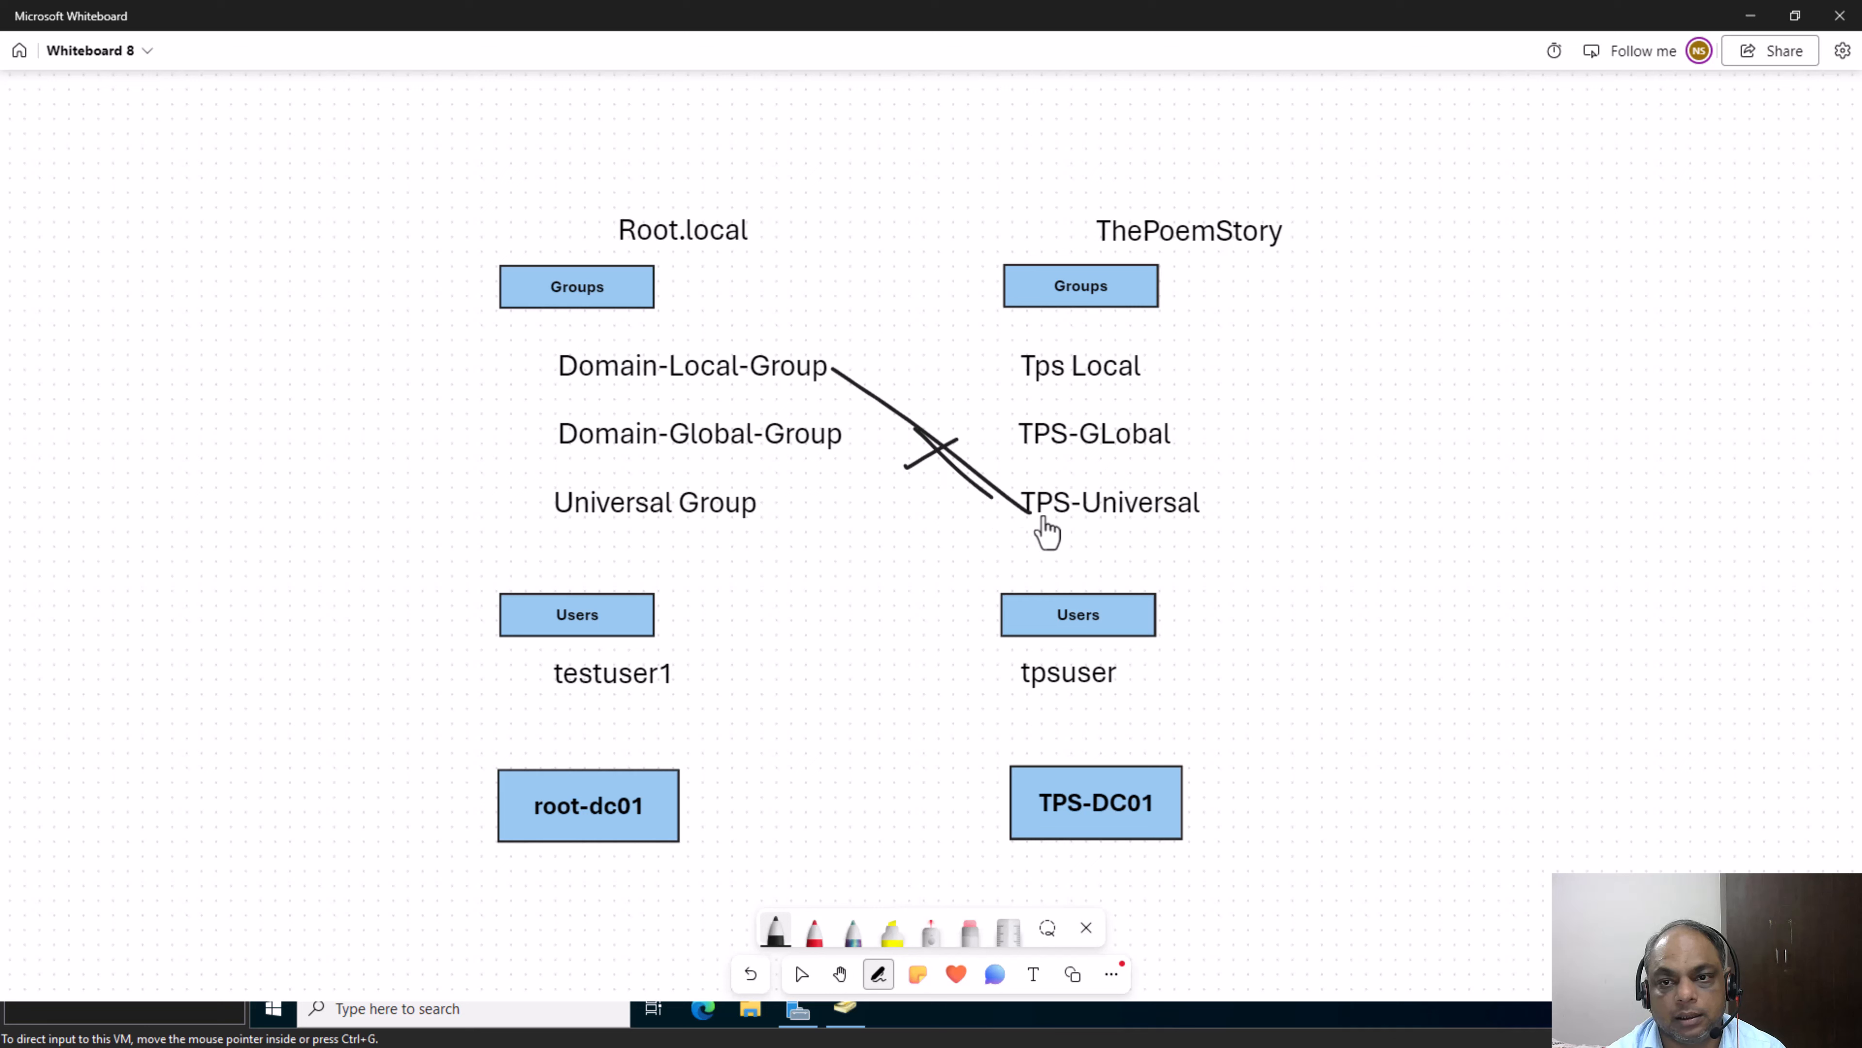
left_click_drag(875, 389, 852, 401)
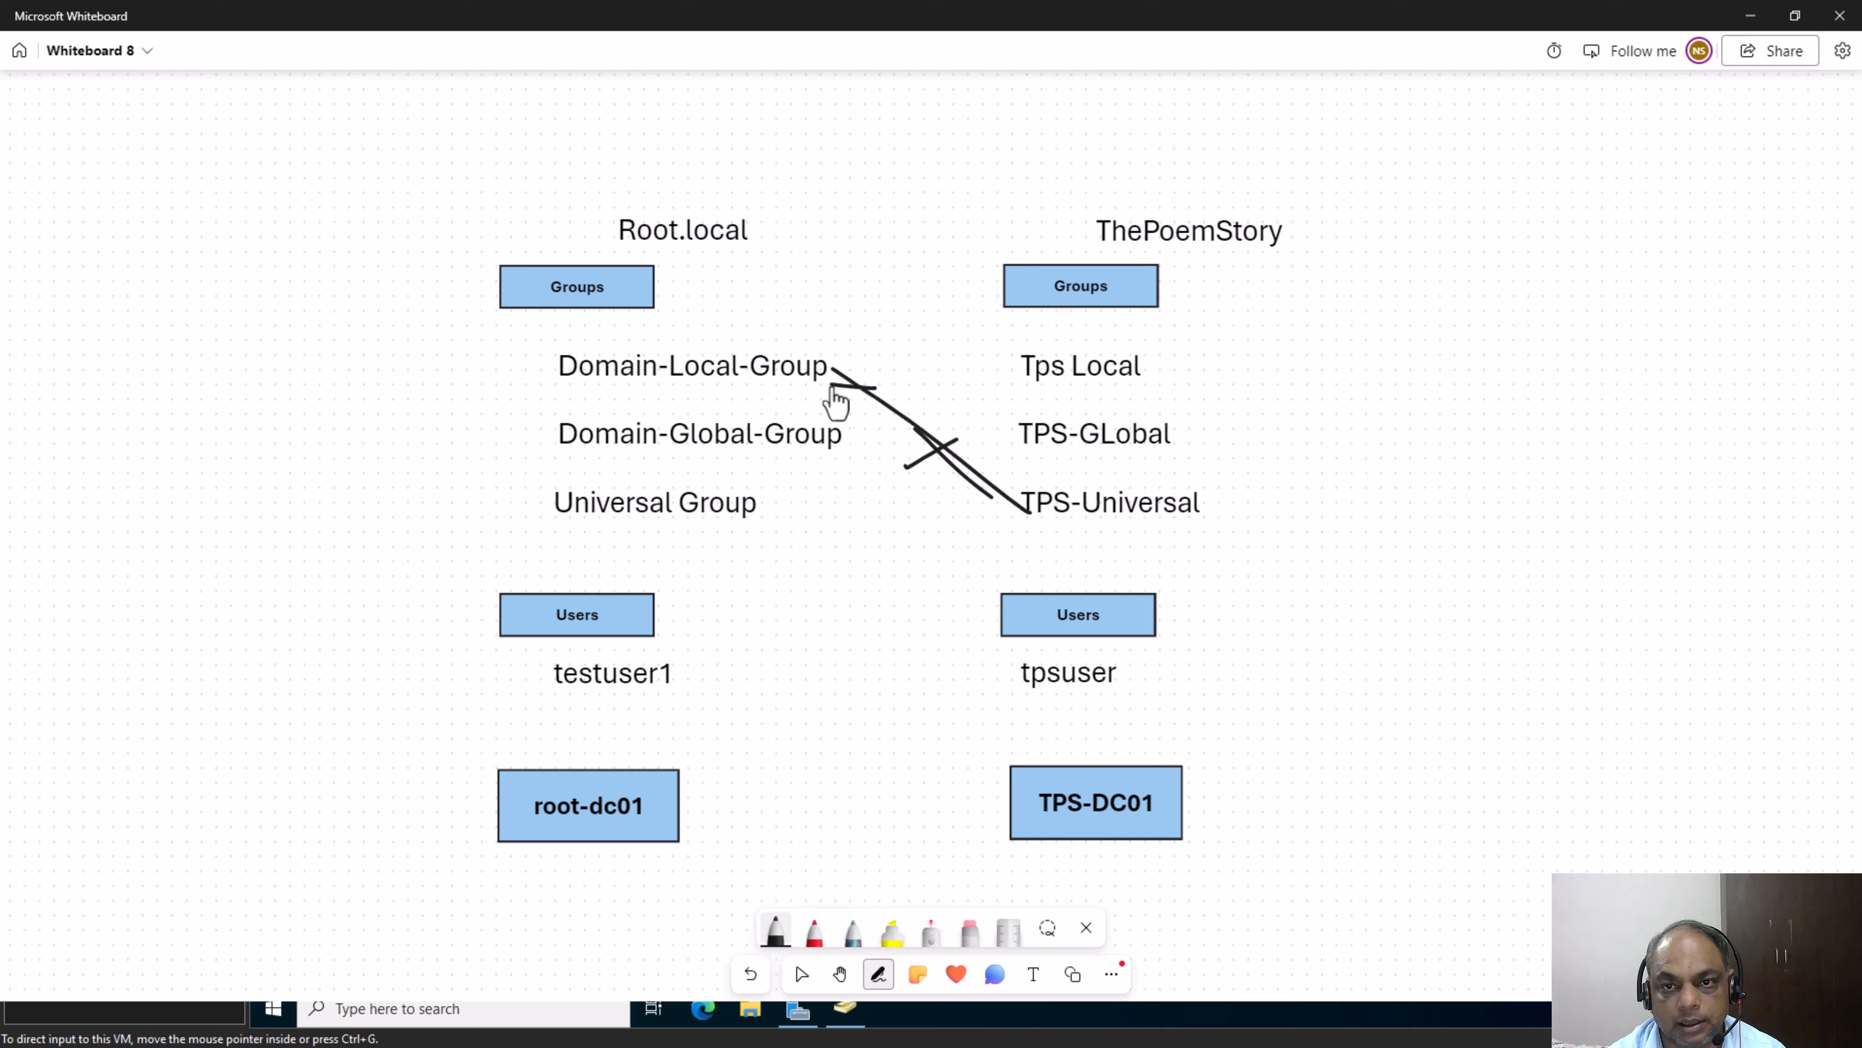
left_click_drag(564, 386, 734, 376)
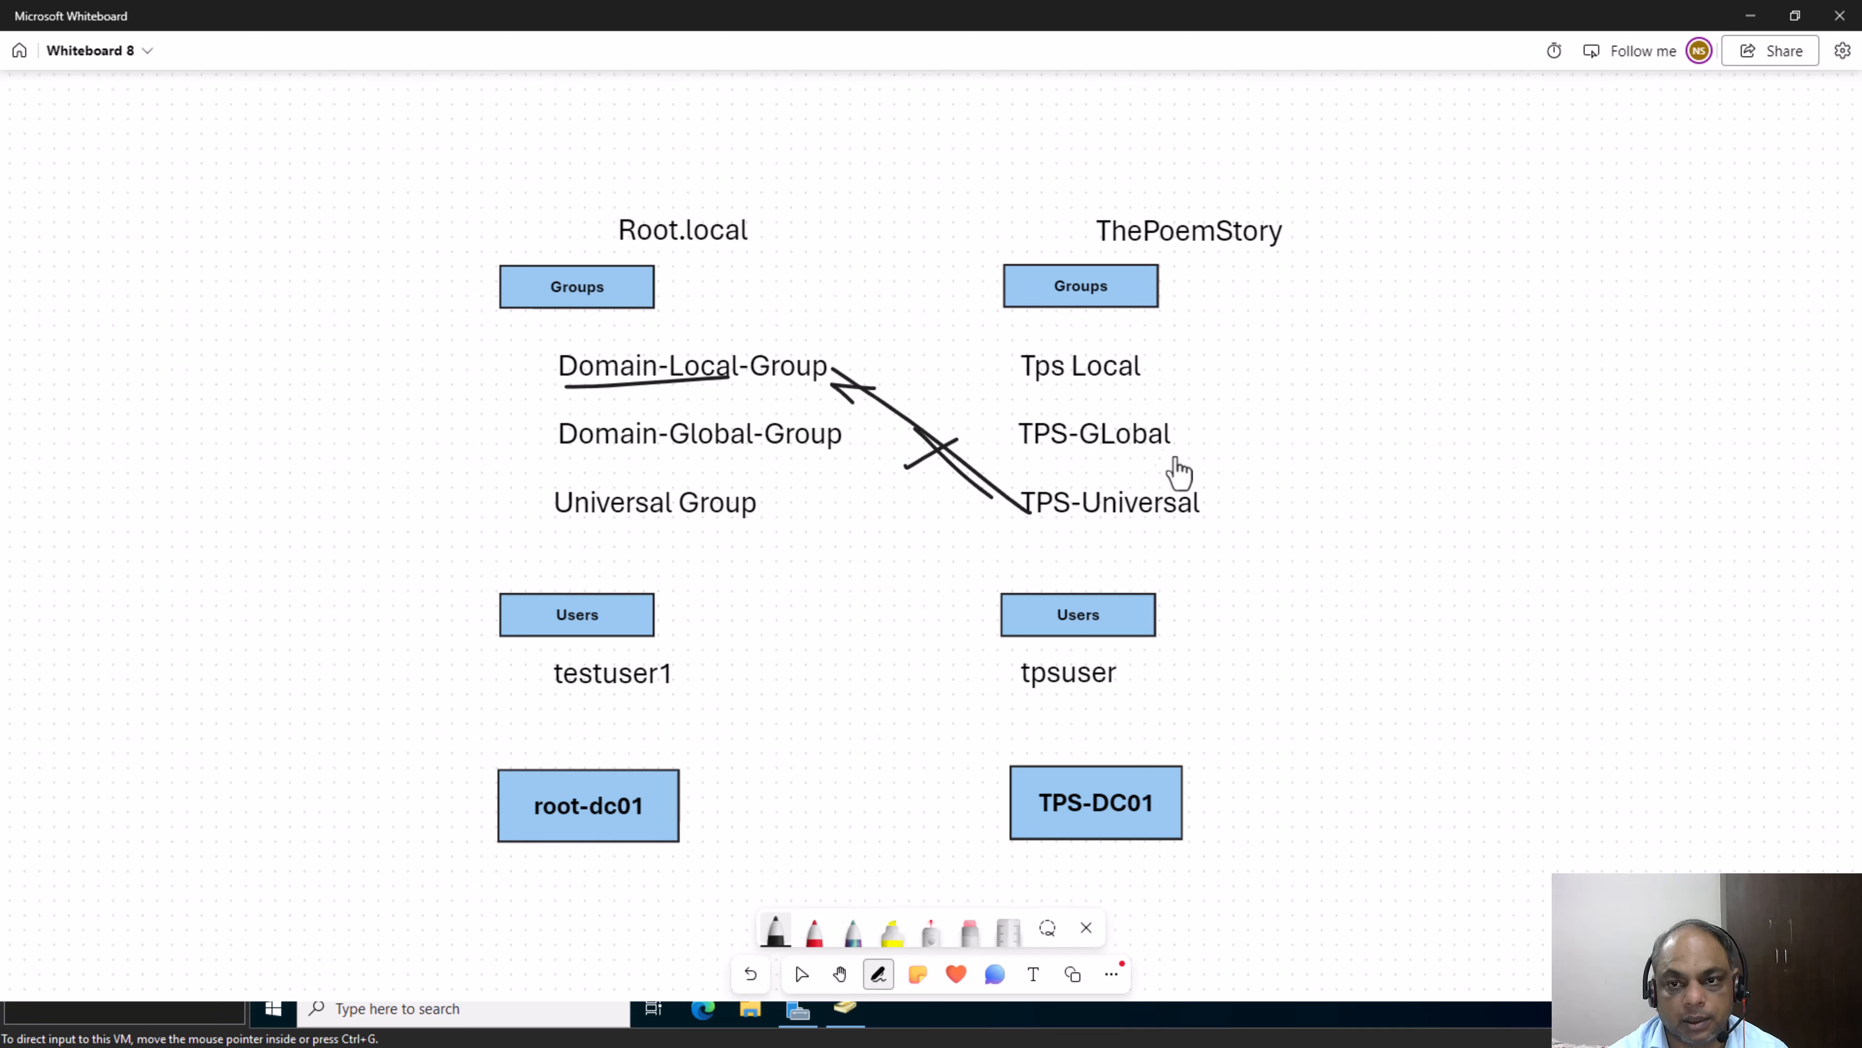
mouse_move(1248, 338)
left_mouse_down()
mouse_move(1297, 351)
mouse_move(1292, 580)
mouse_move(1049, 579)
mouse_move(1012, 547)
left_mouse_up()
mouse_move(559, 338)
left_mouse_down()
mouse_move(441, 484)
mouse_move(565, 561)
left_mouse_up()
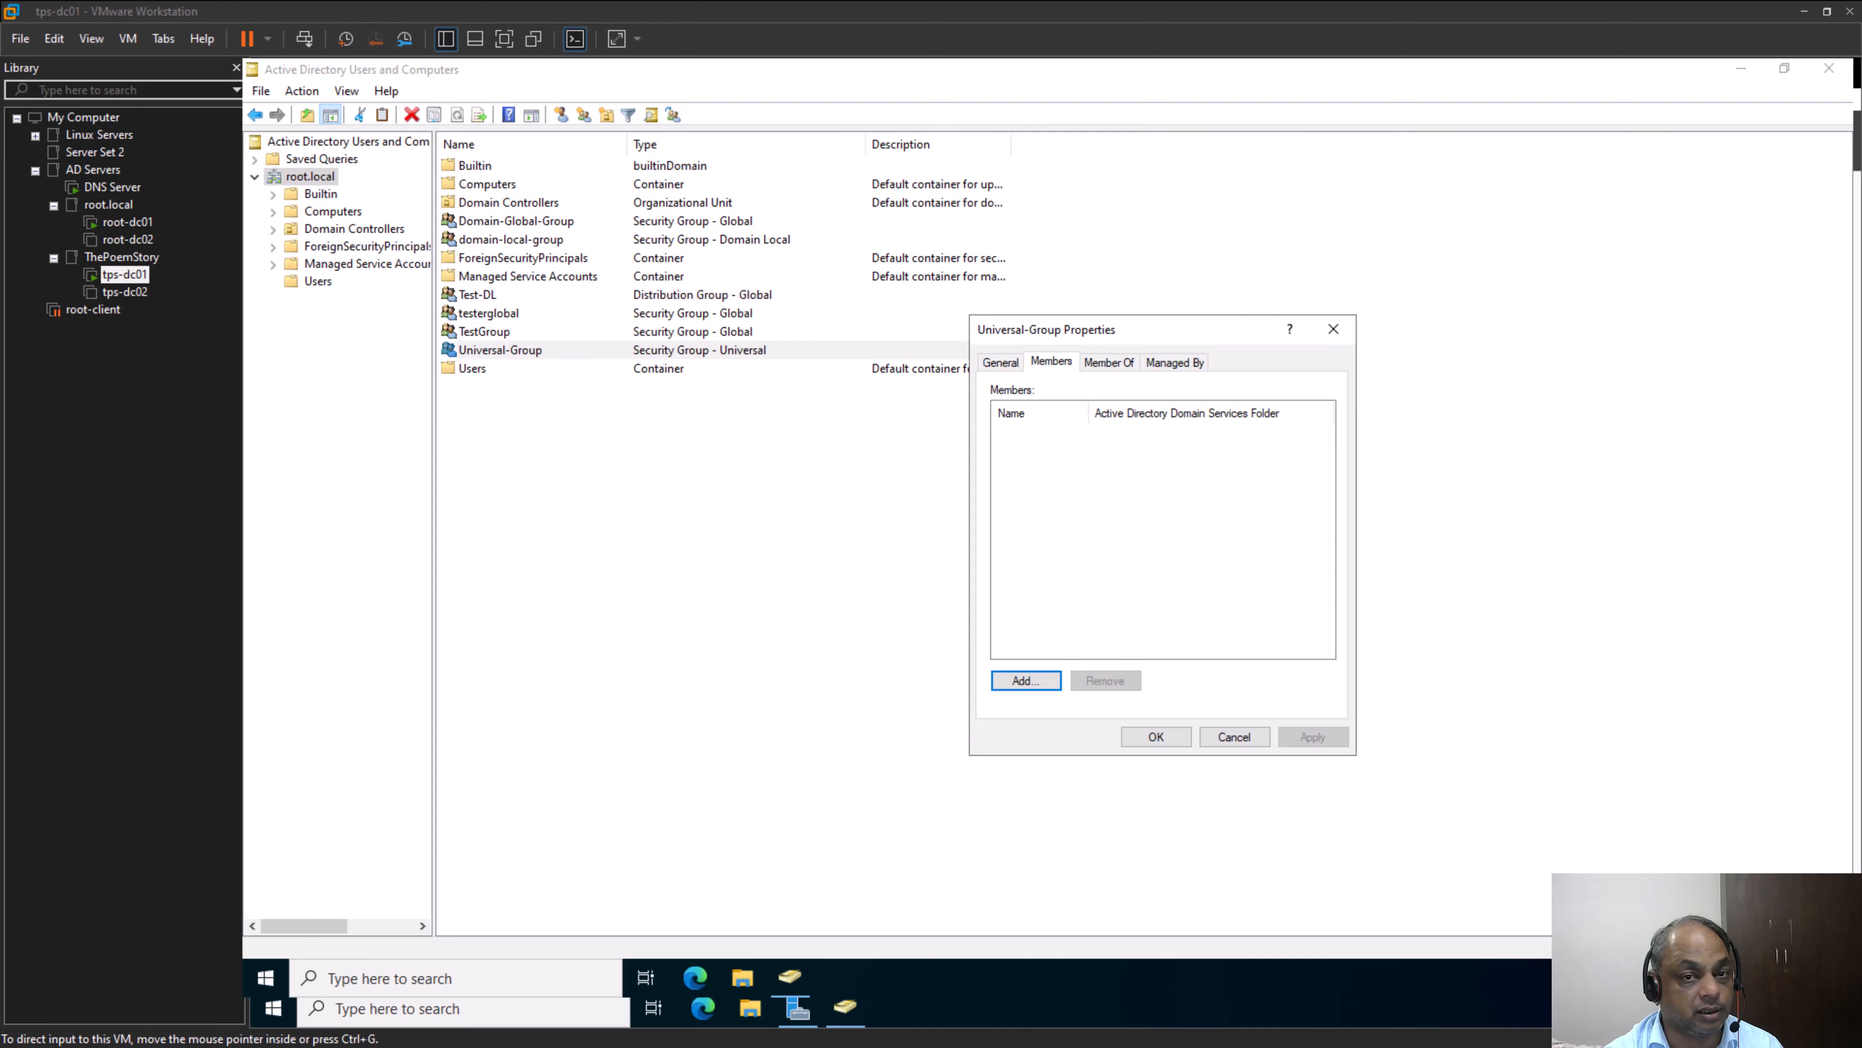
Return to VMware Workstation, accept and close the Universal-Group properties, and show the root-dc01 desktop
left_click(733, 841)
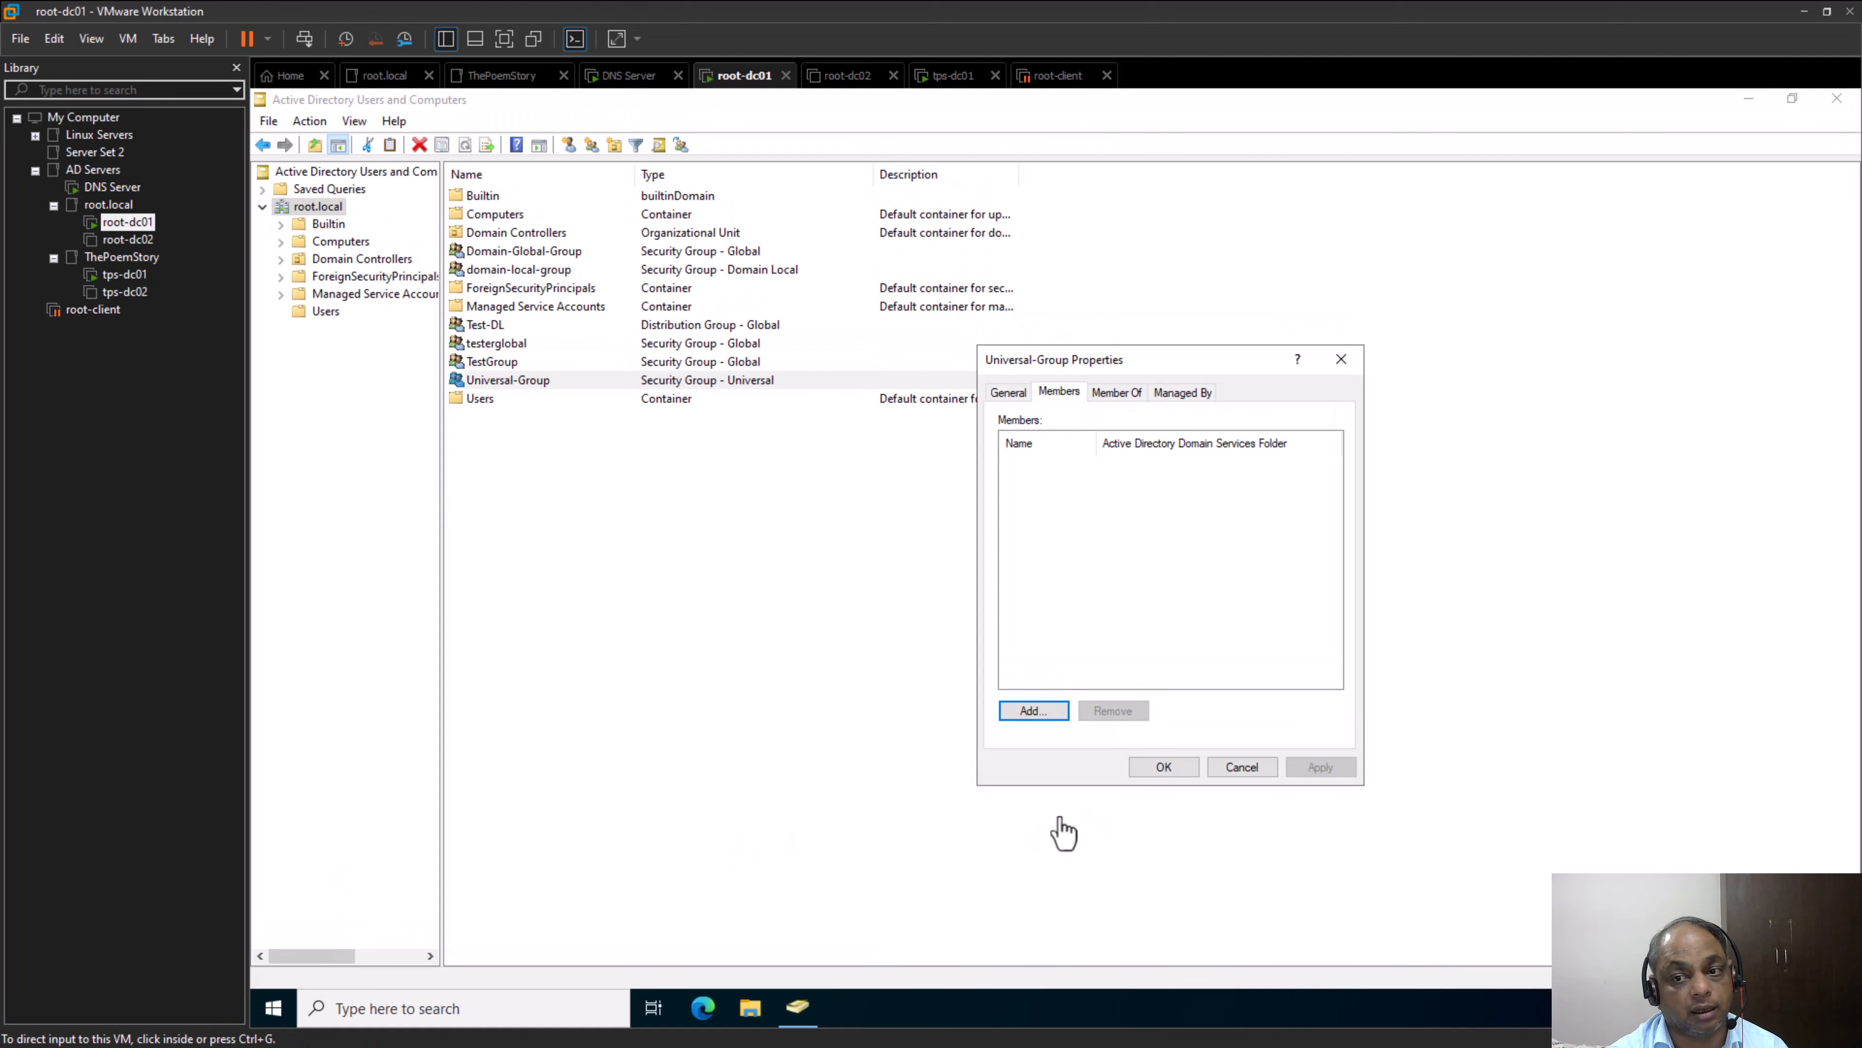
left_click(1176, 774)
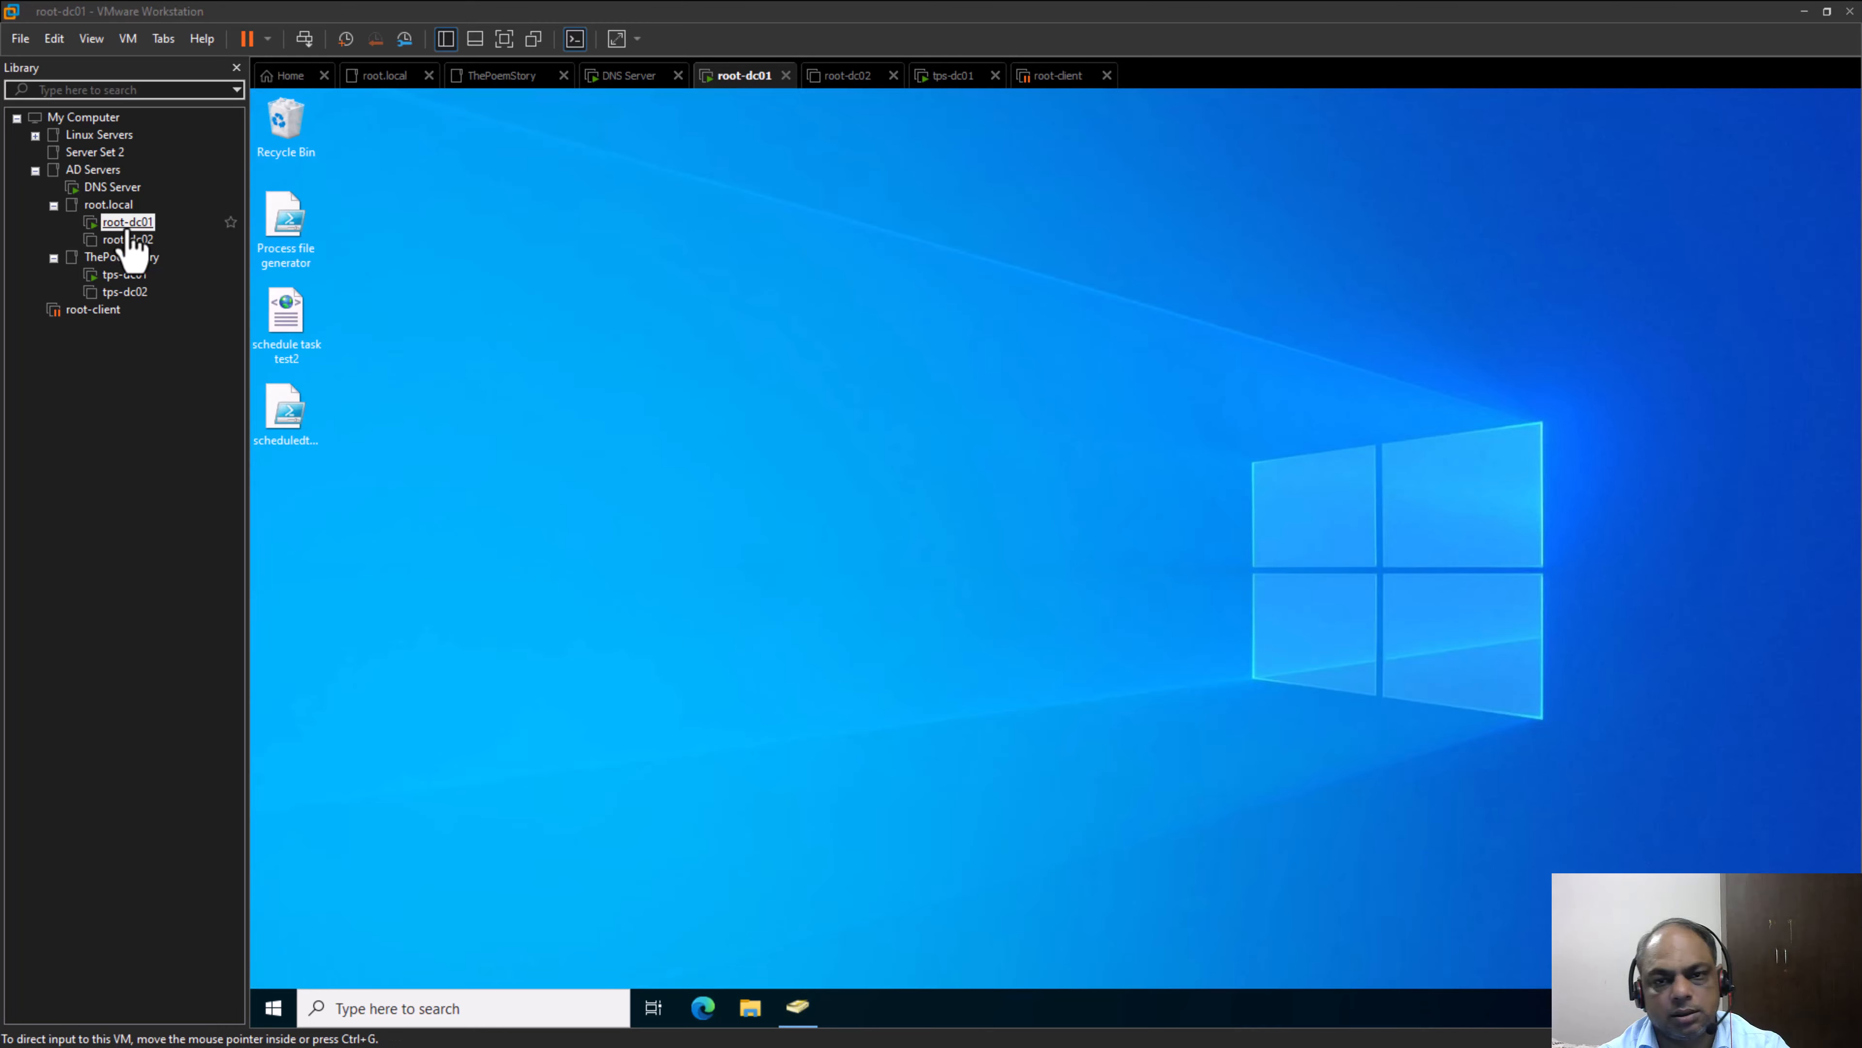
left_click(130, 228)
Create a folder named "Root-dc Shared Folder" on the root-dc01 desktop
right_click(635, 292)
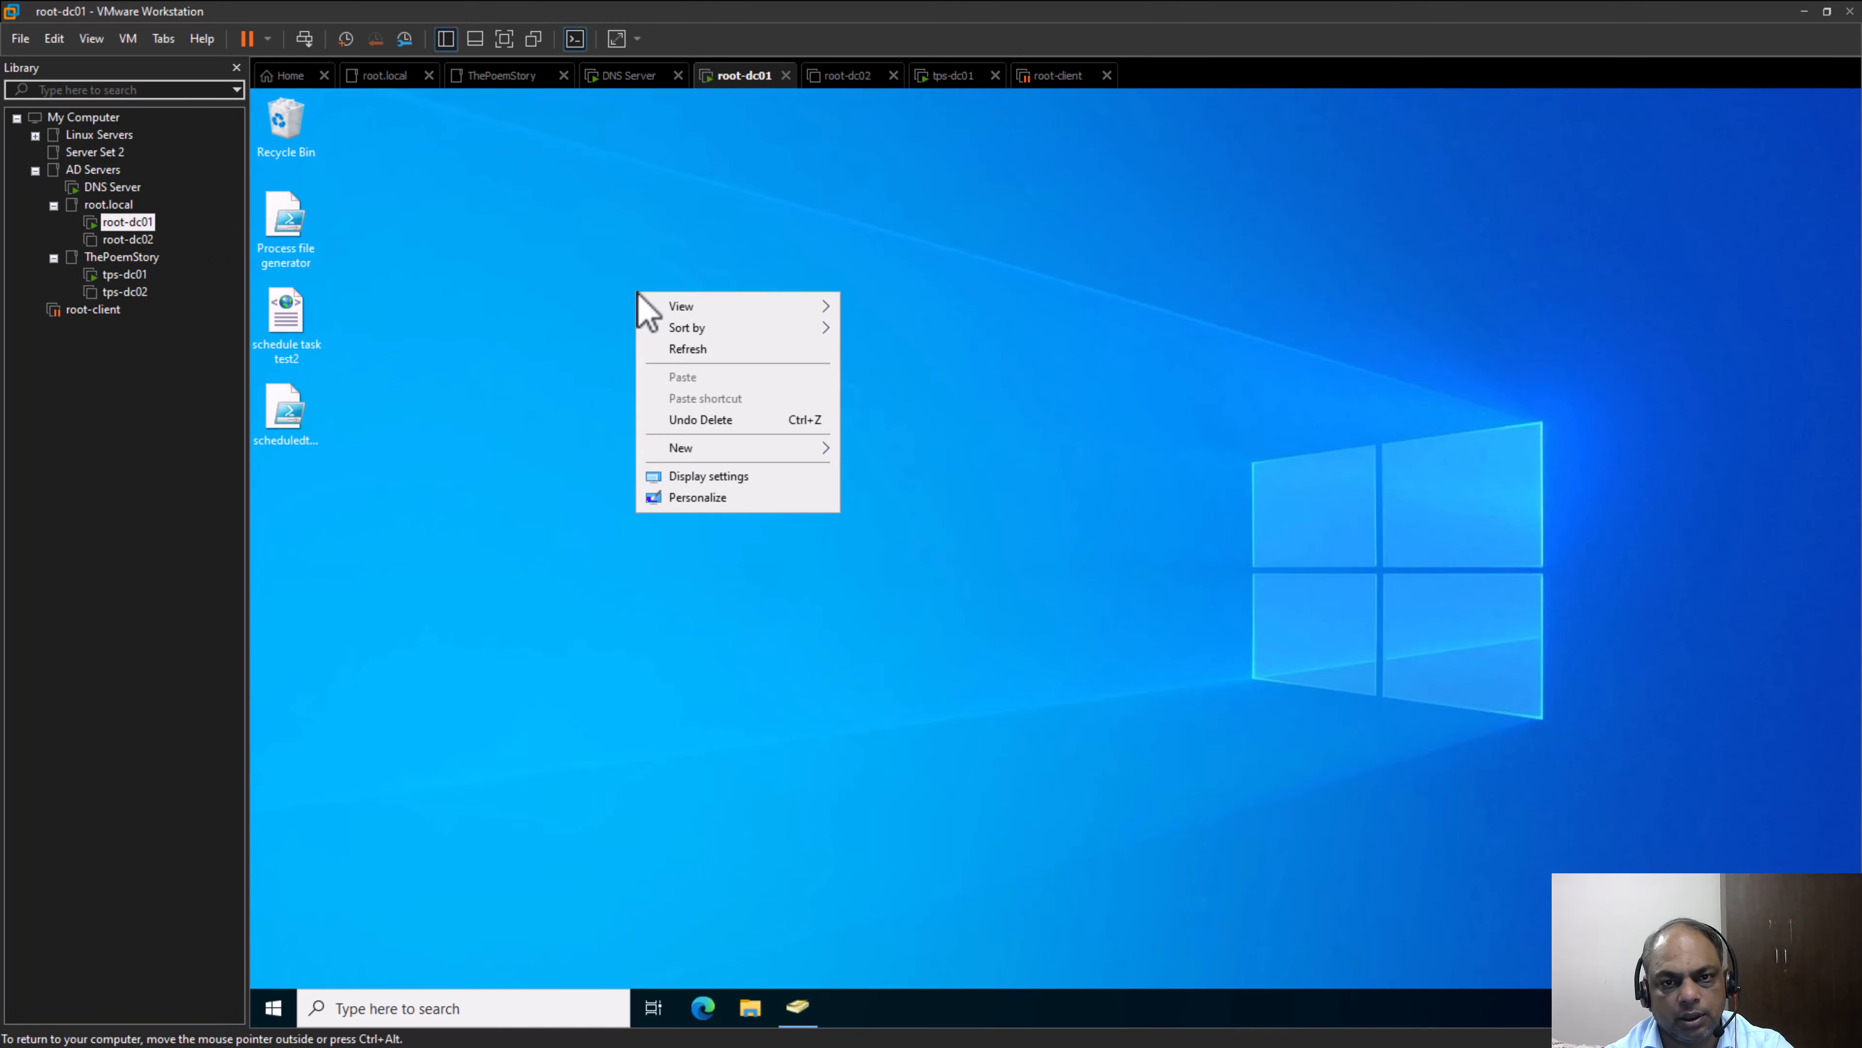
mouse_move(789, 445)
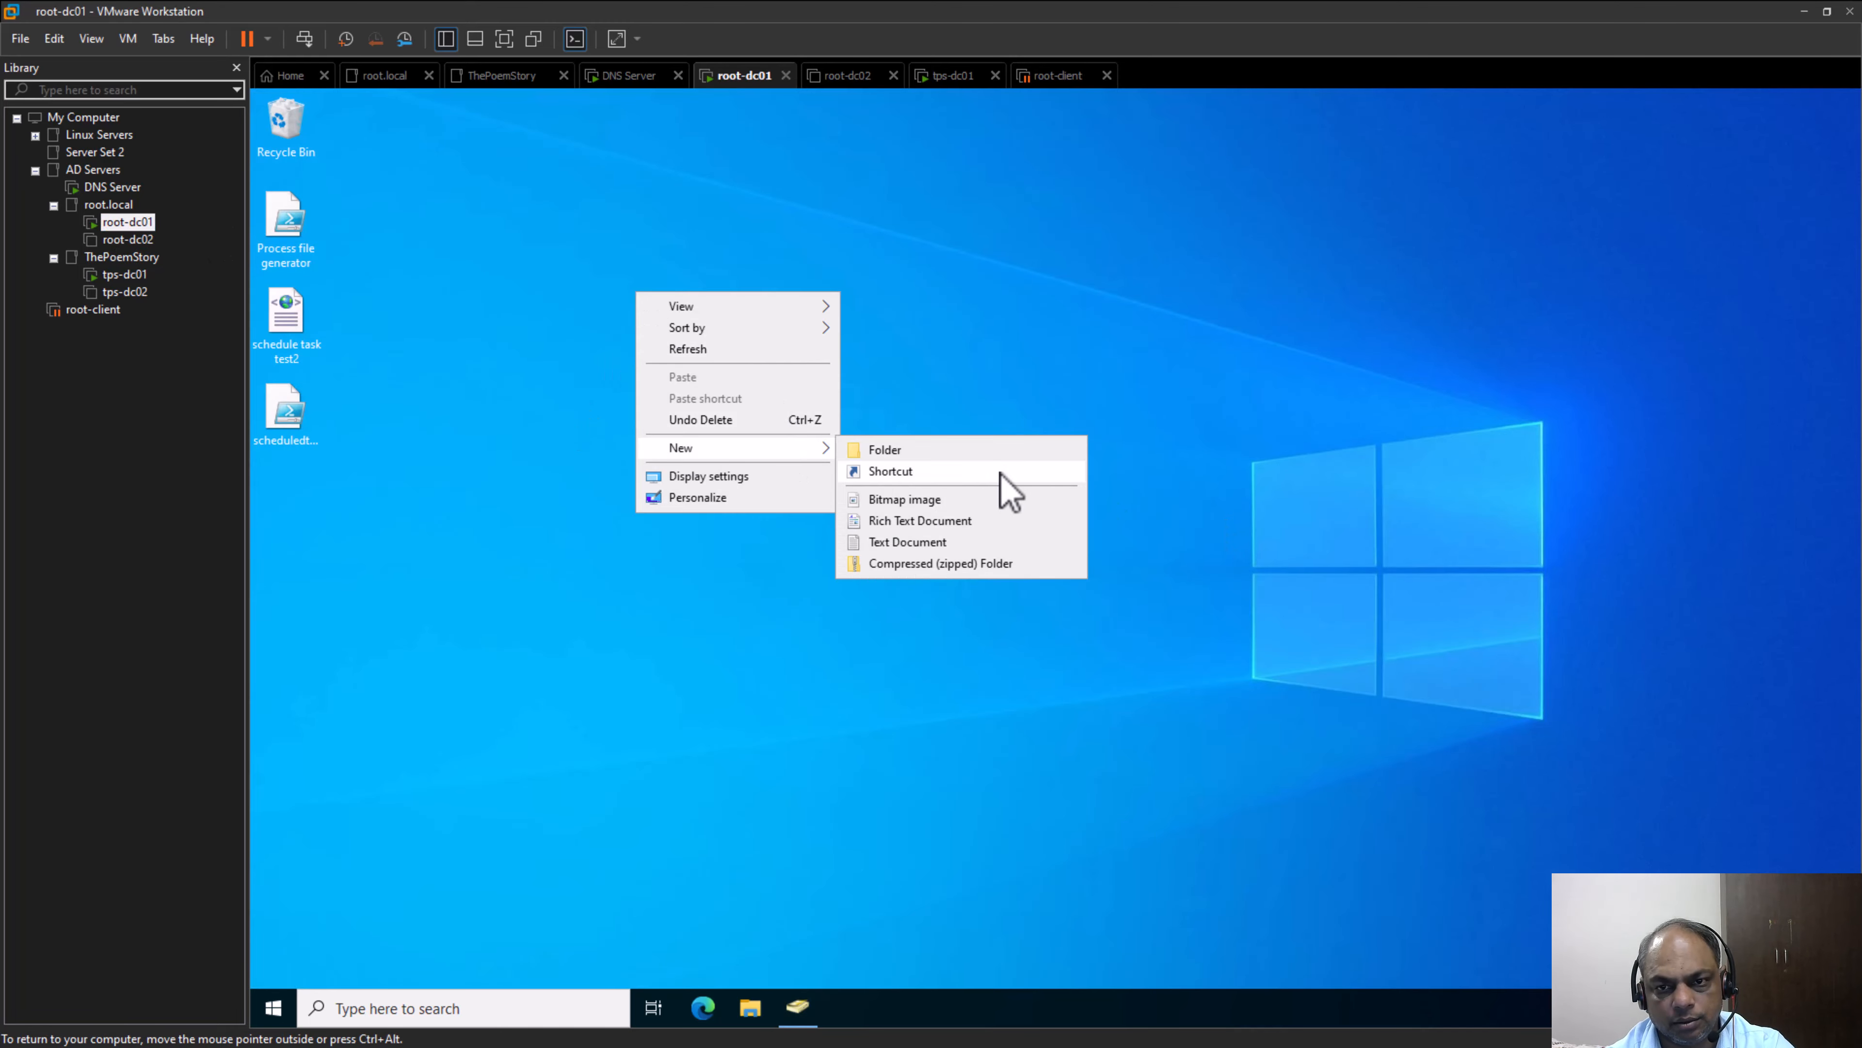
left_click(994, 449)
key("BackSpace")
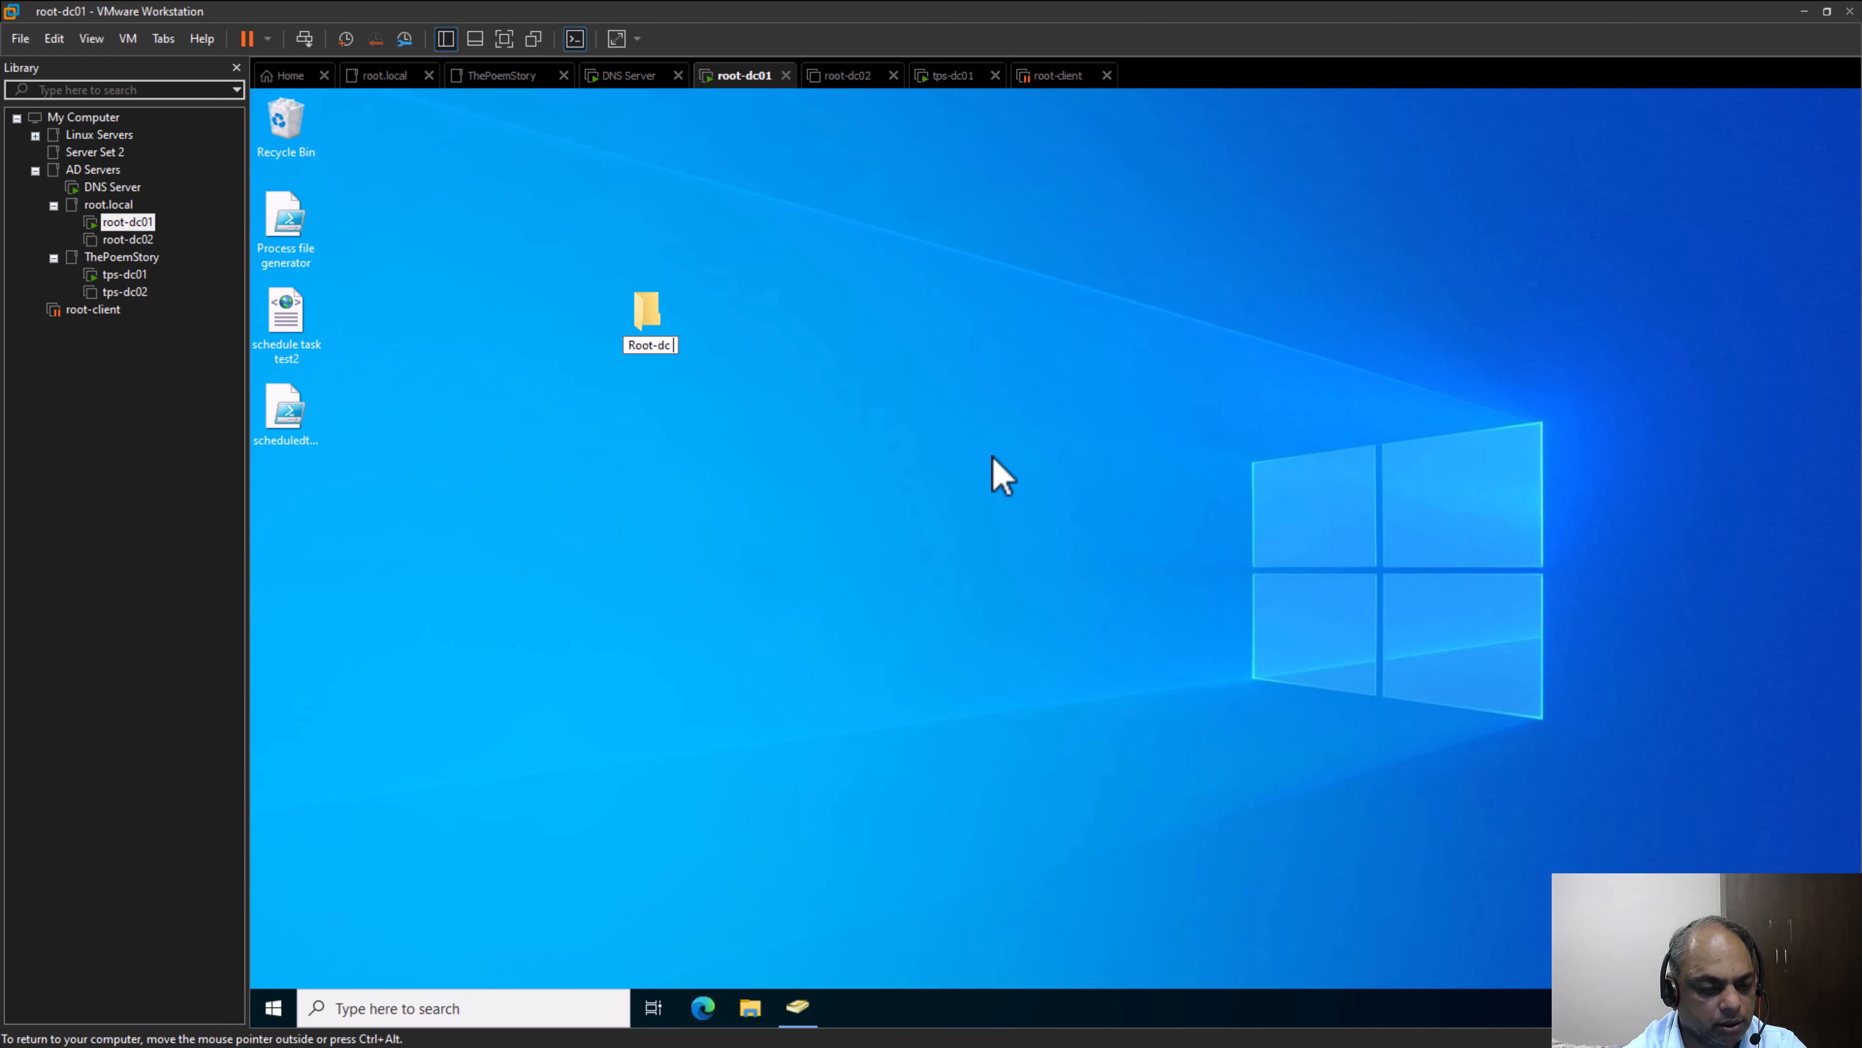
type("Root-dc Shared F")
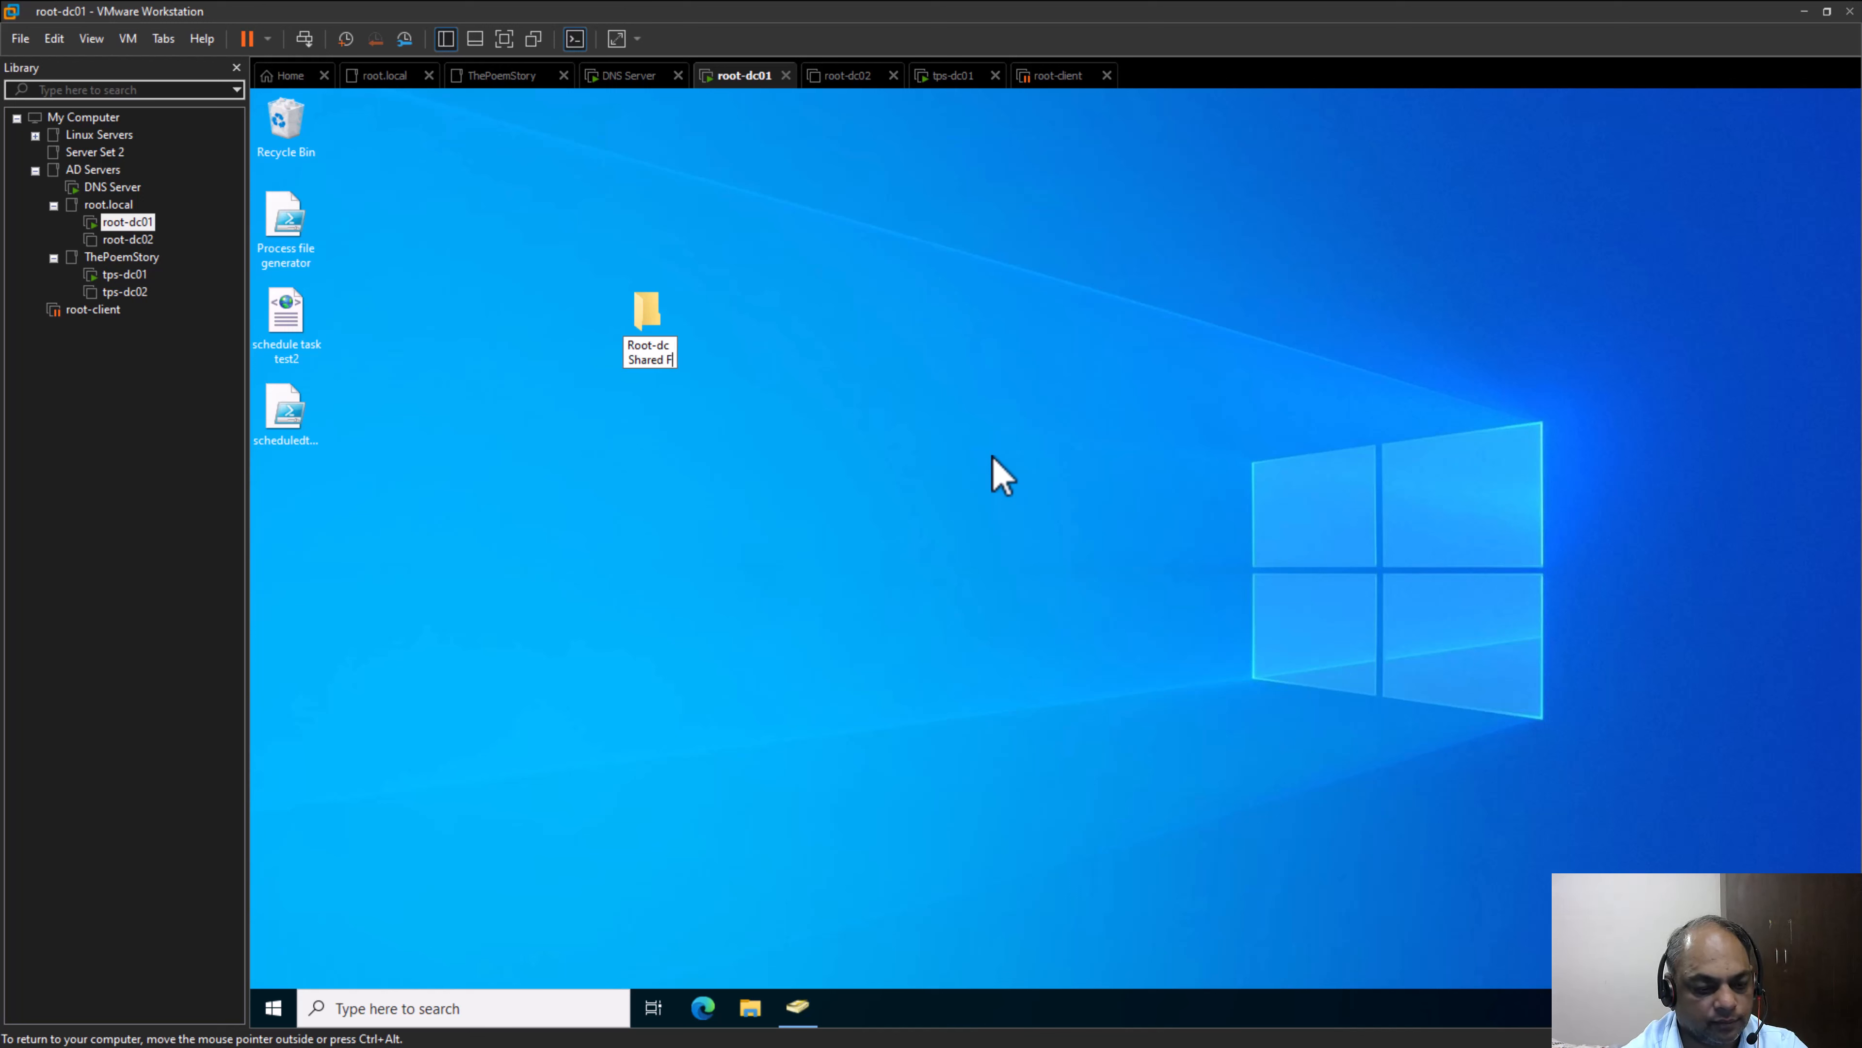
type("older")
key("Return")
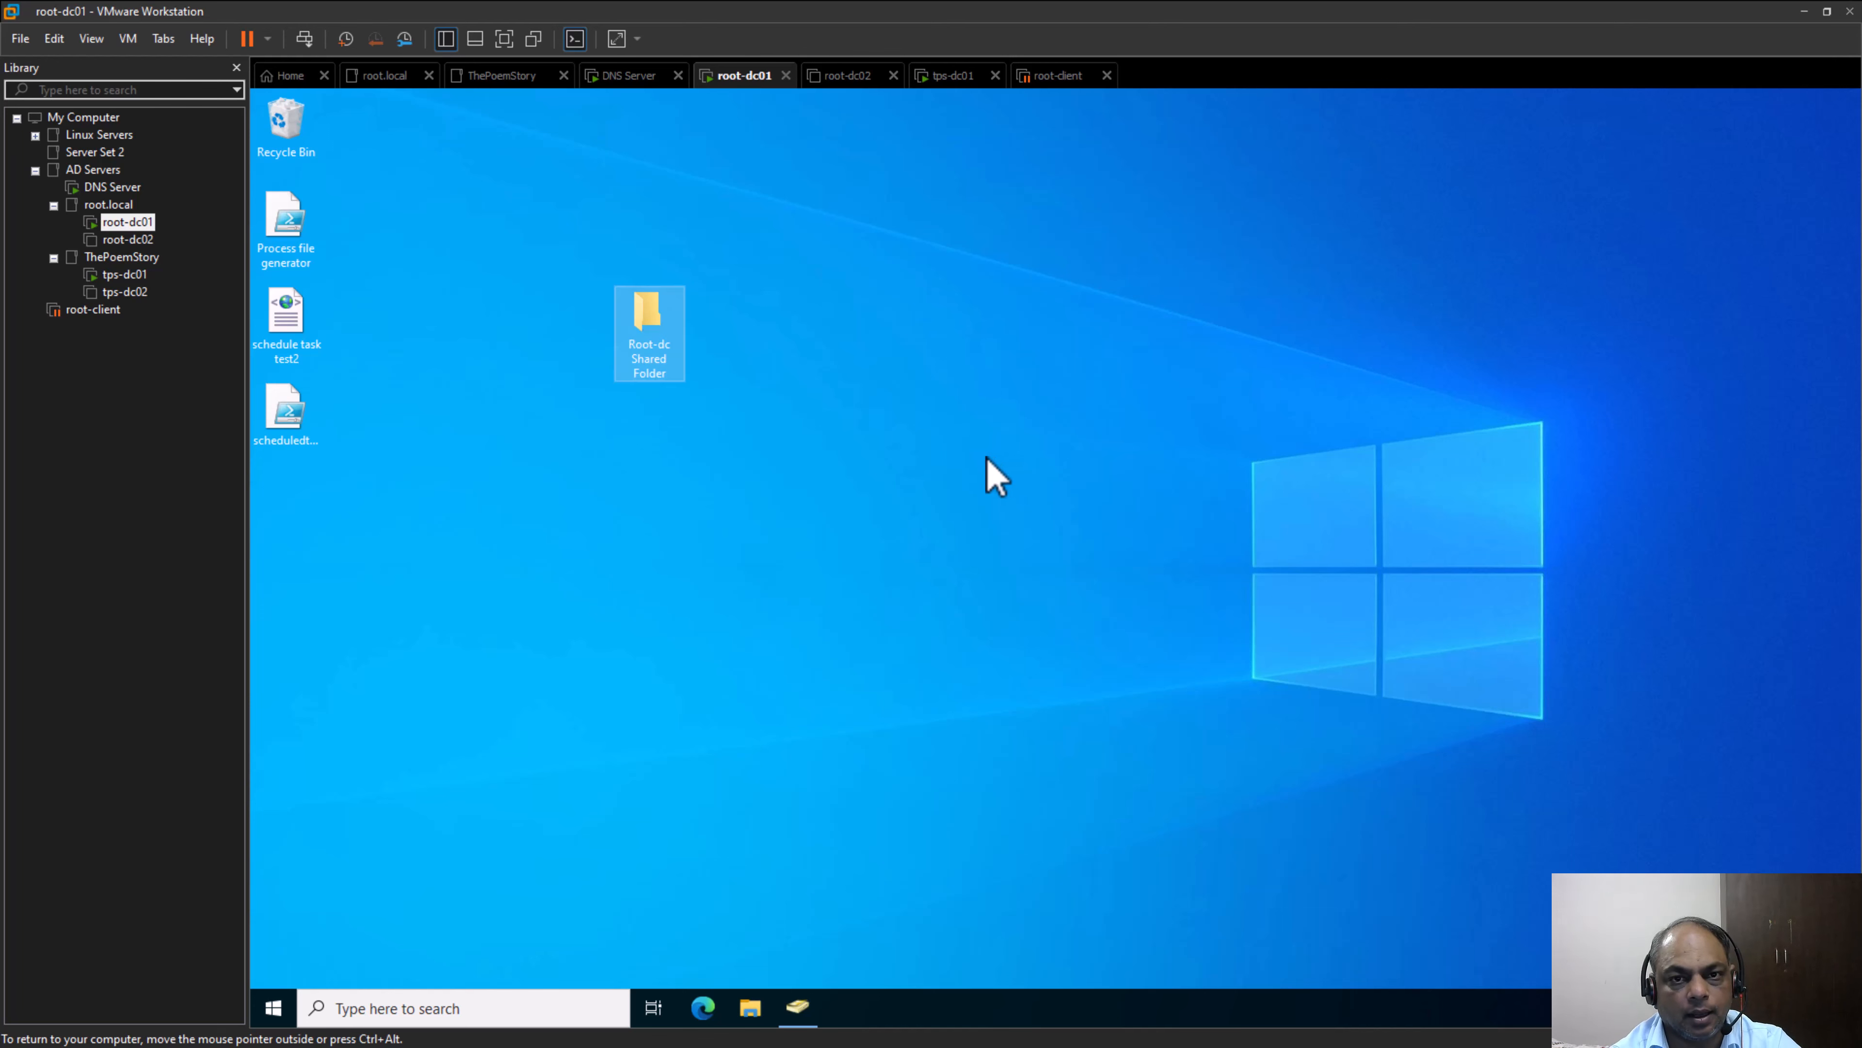
Create a folder named "TPS Shared Folder" on the tps-dc01 desktop and move it near the Recycle Bin
left_click(139, 274)
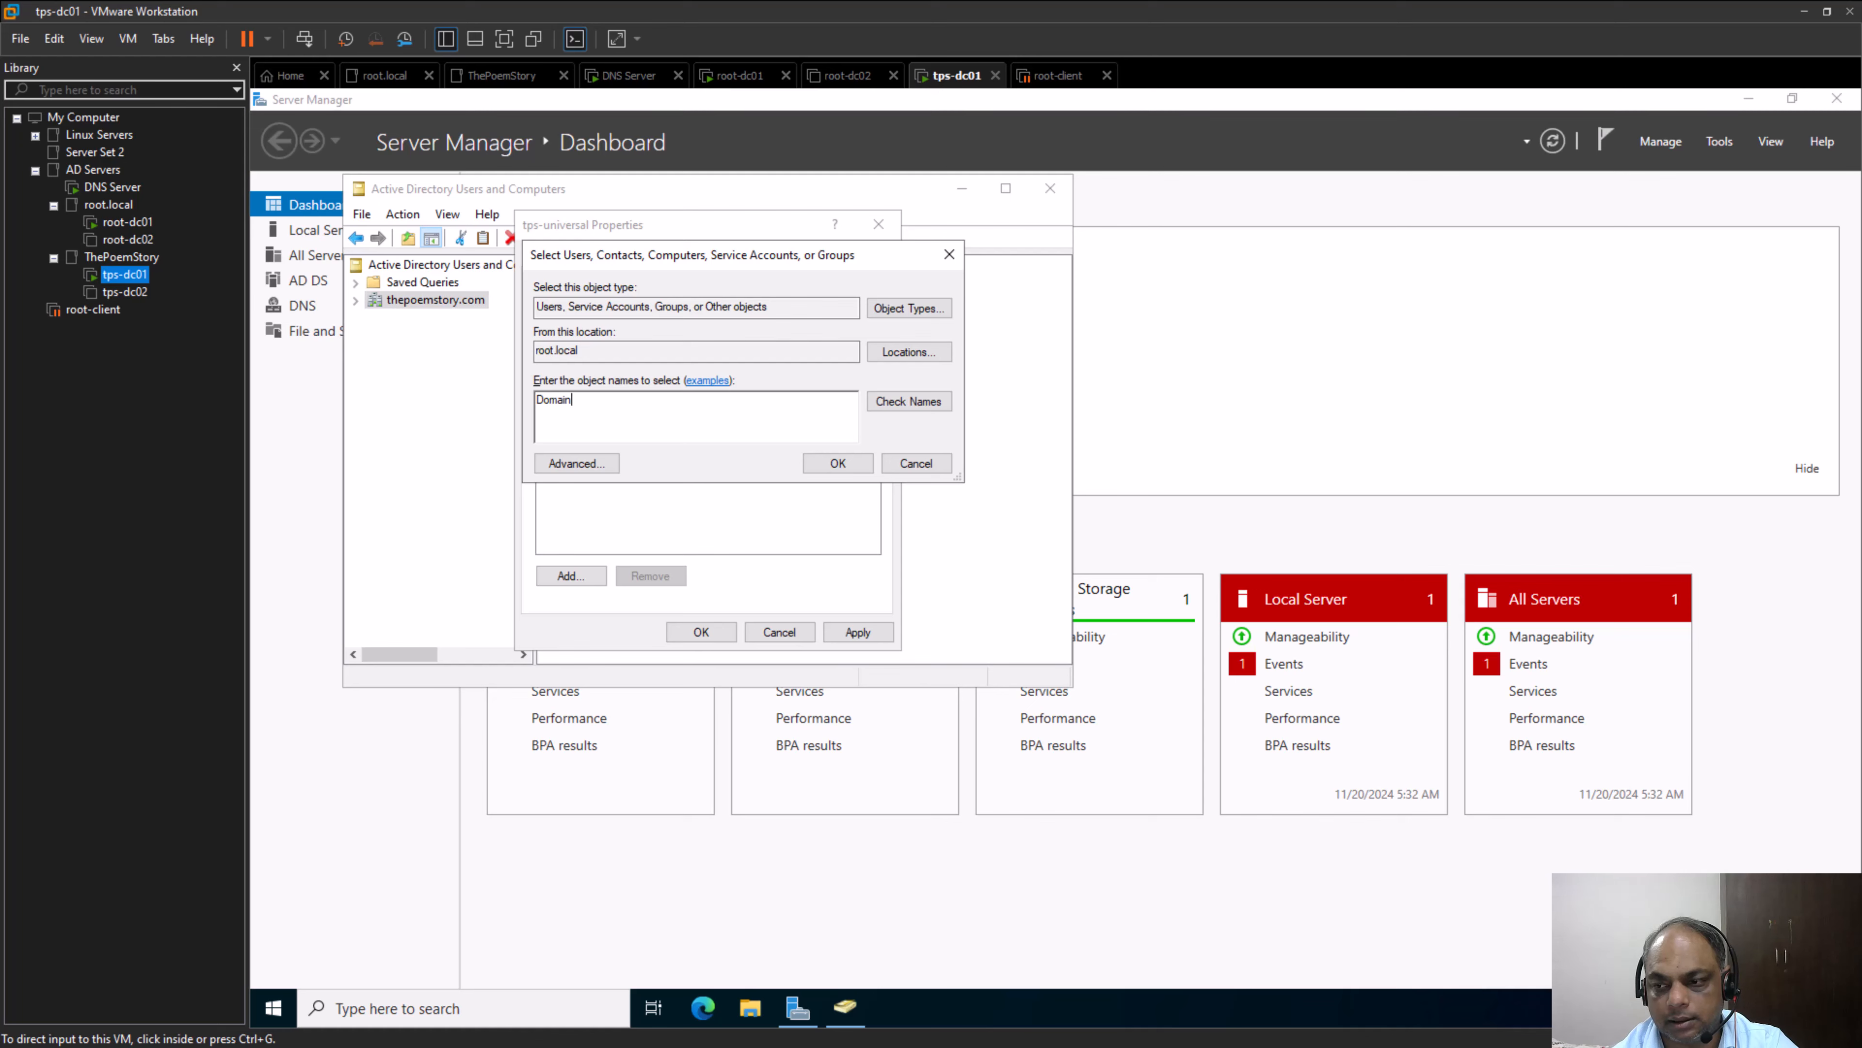
left_click(1860, 1008)
right_click(922, 452)
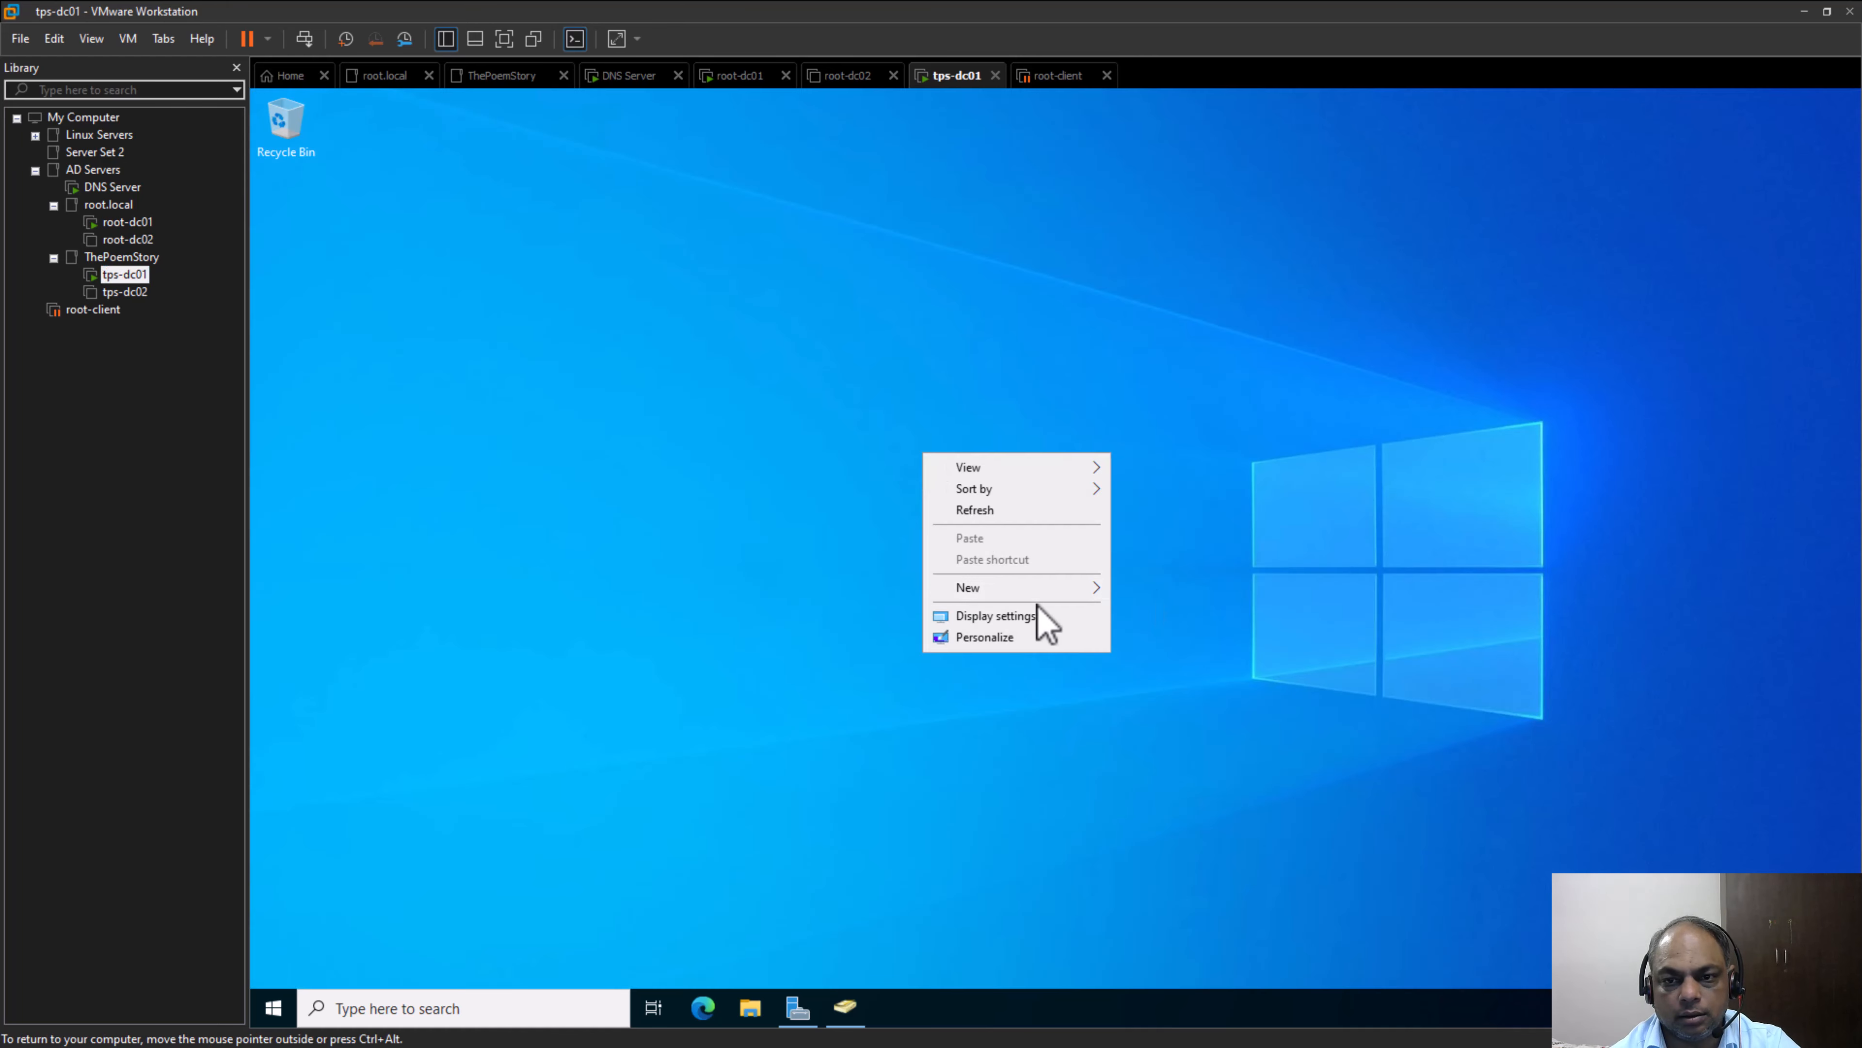
mouse_move(1026, 588)
left_click(1225, 588)
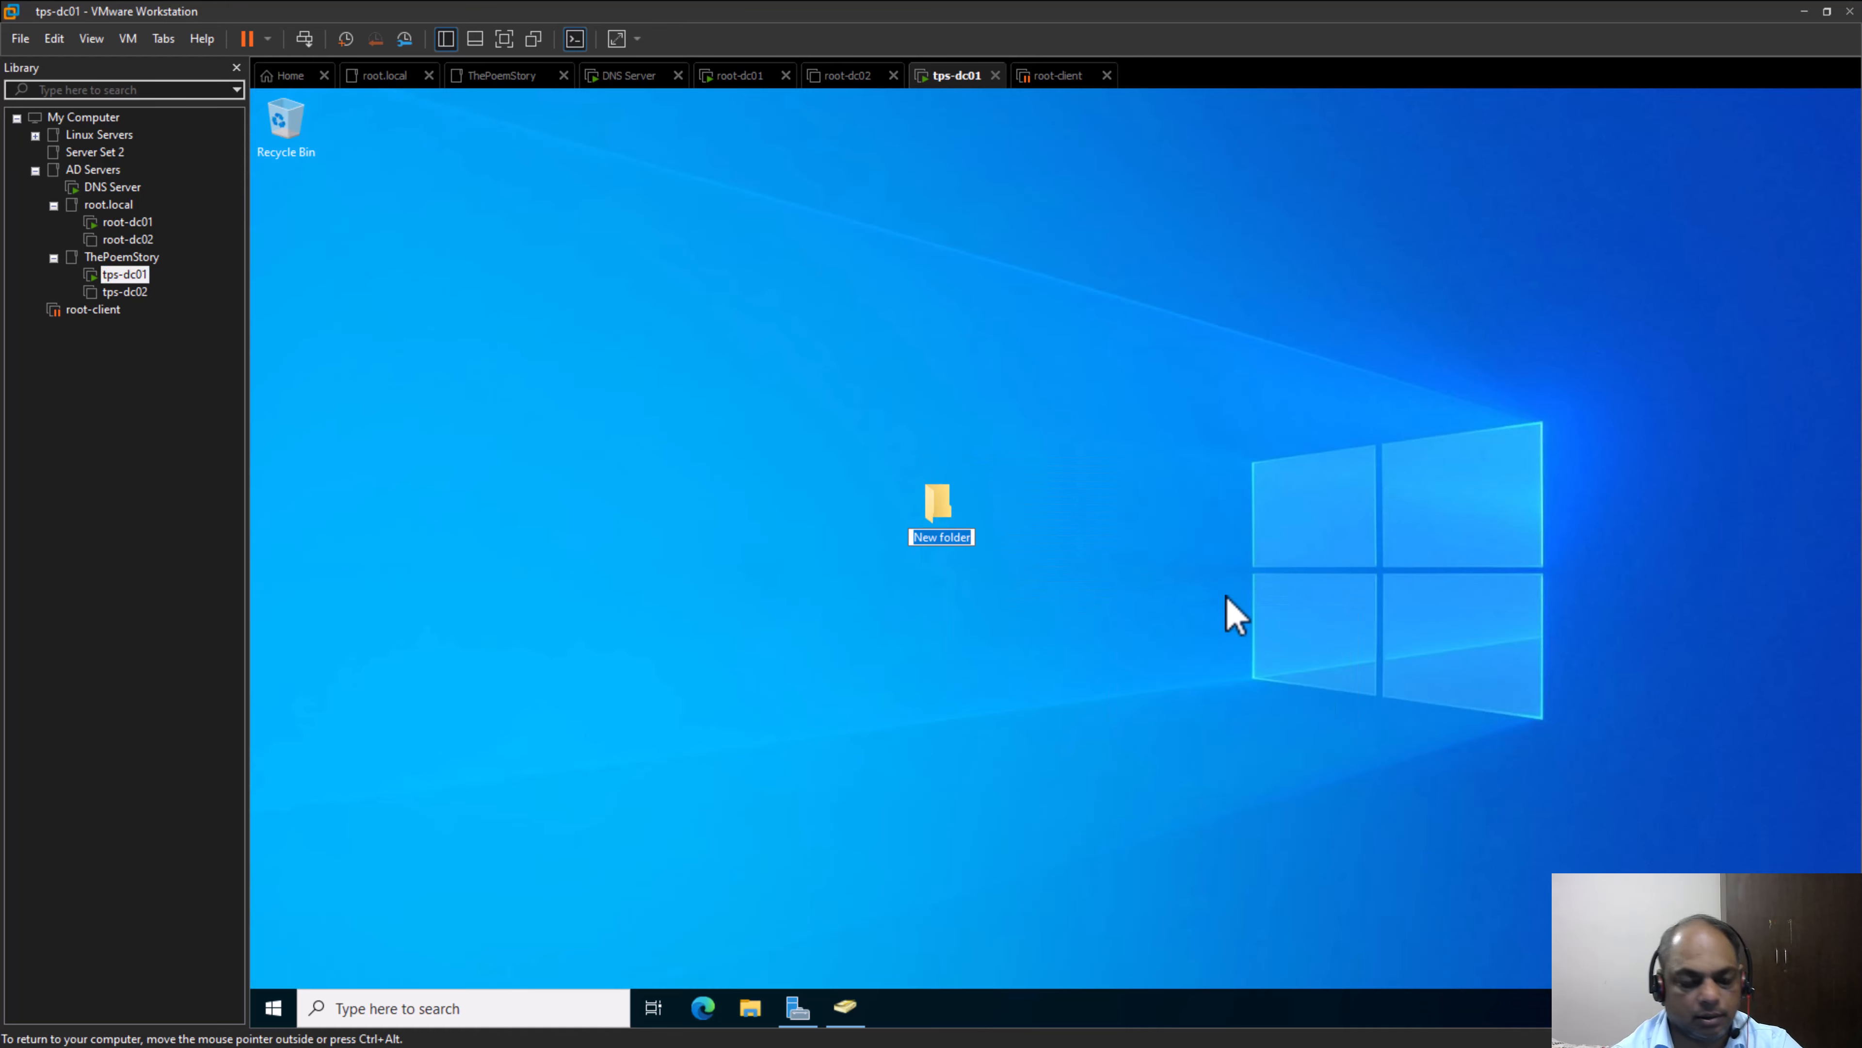
type("TPS Sha")
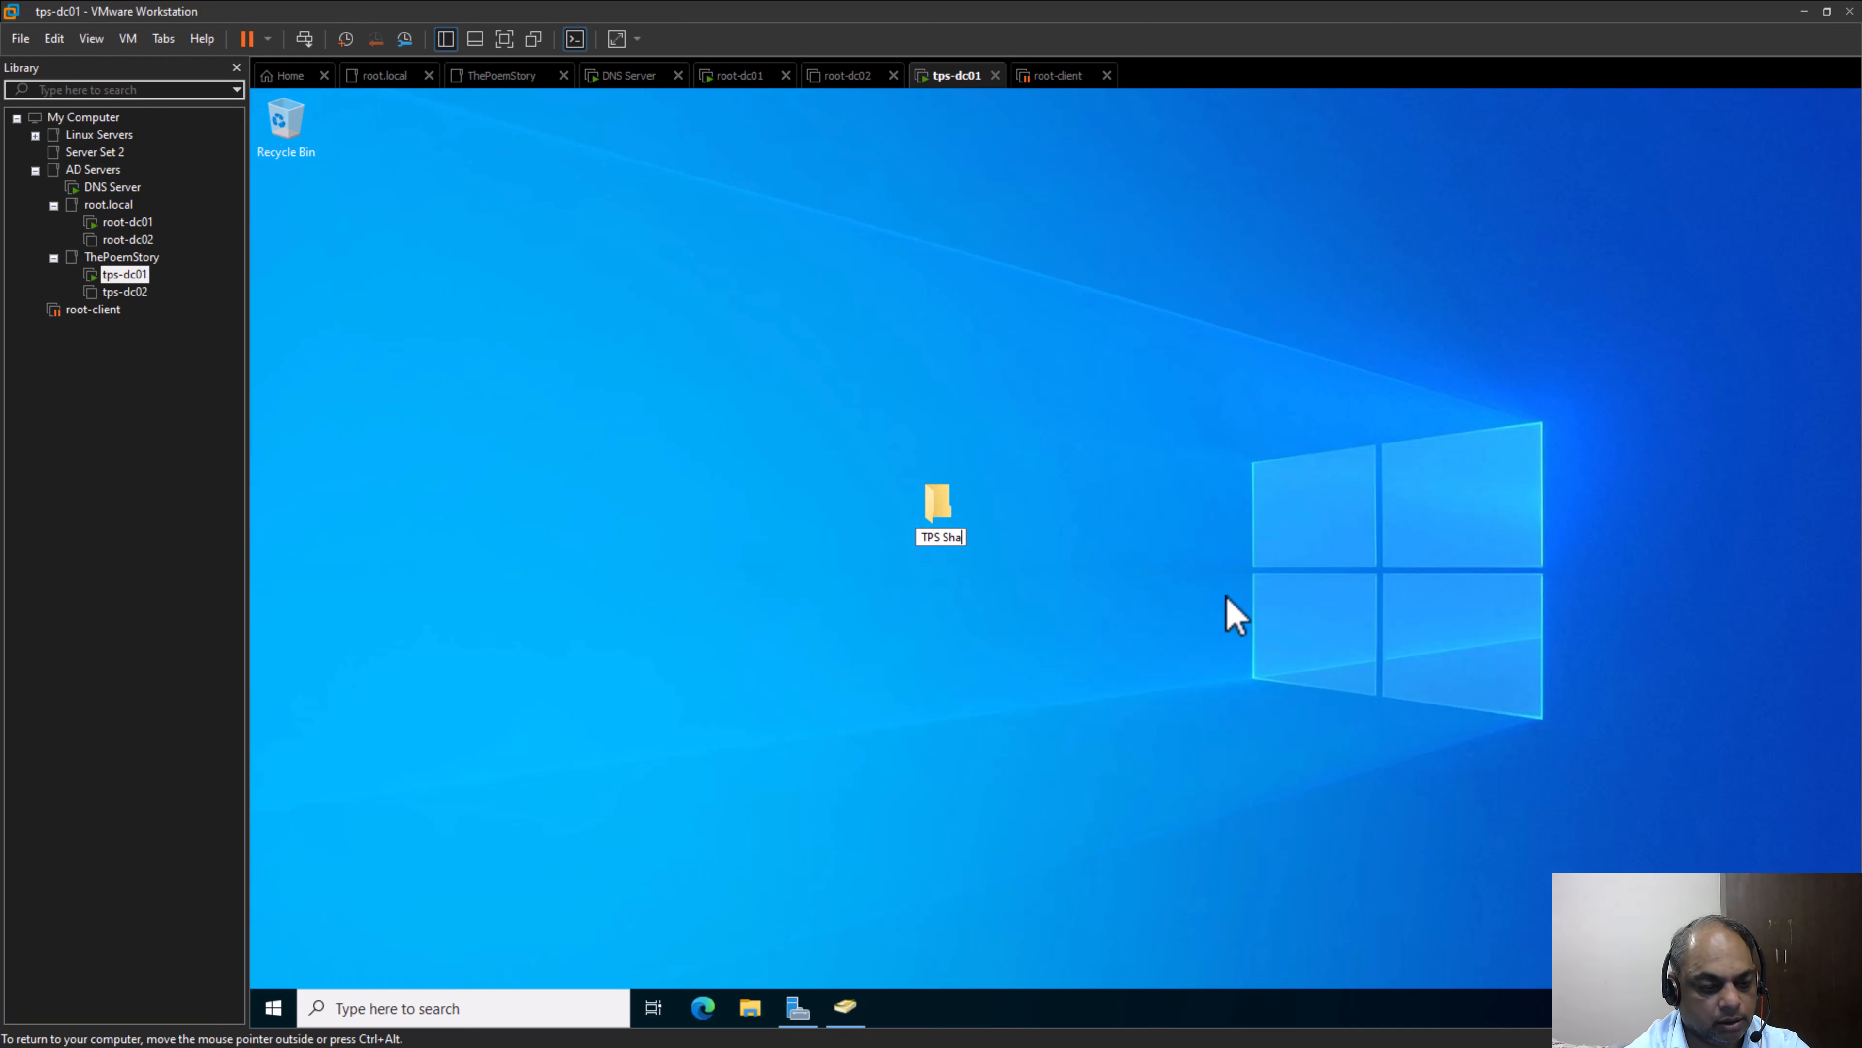
type("red Folde")
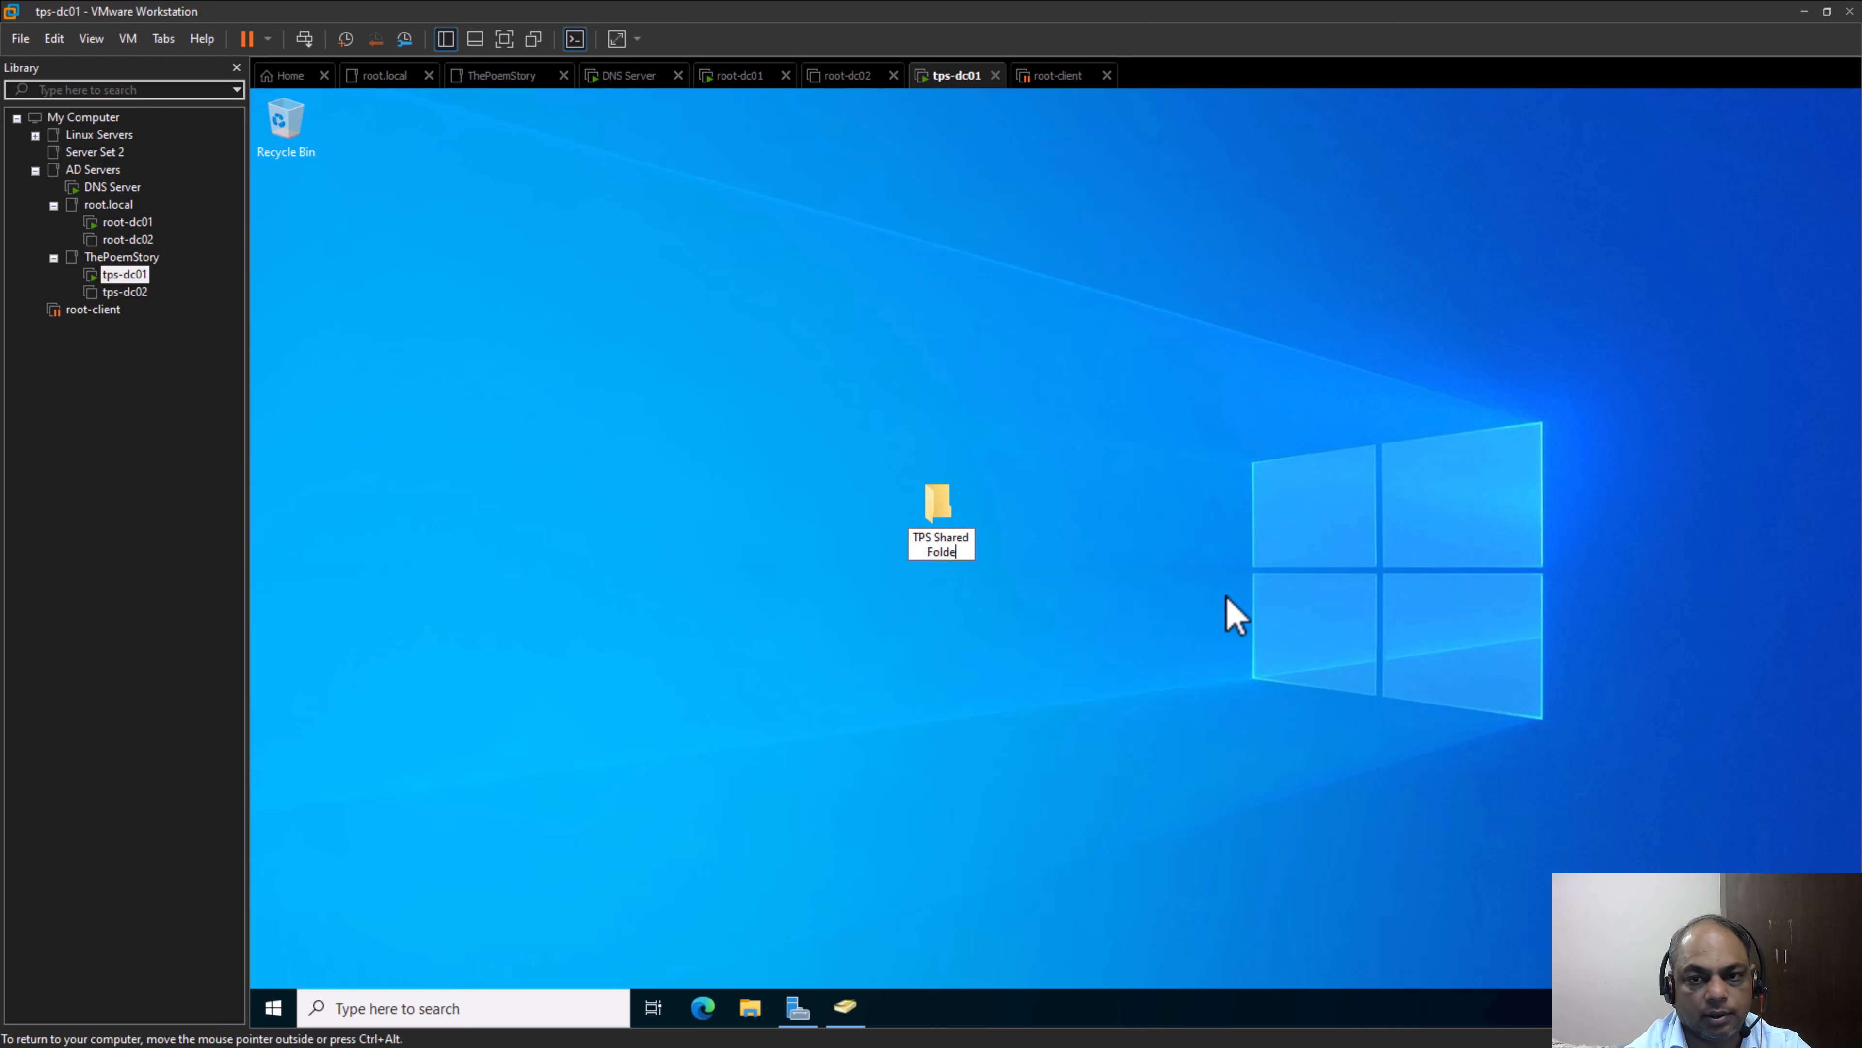
type("r")
key("Return")
left_click_drag(948, 532, 364, 268)
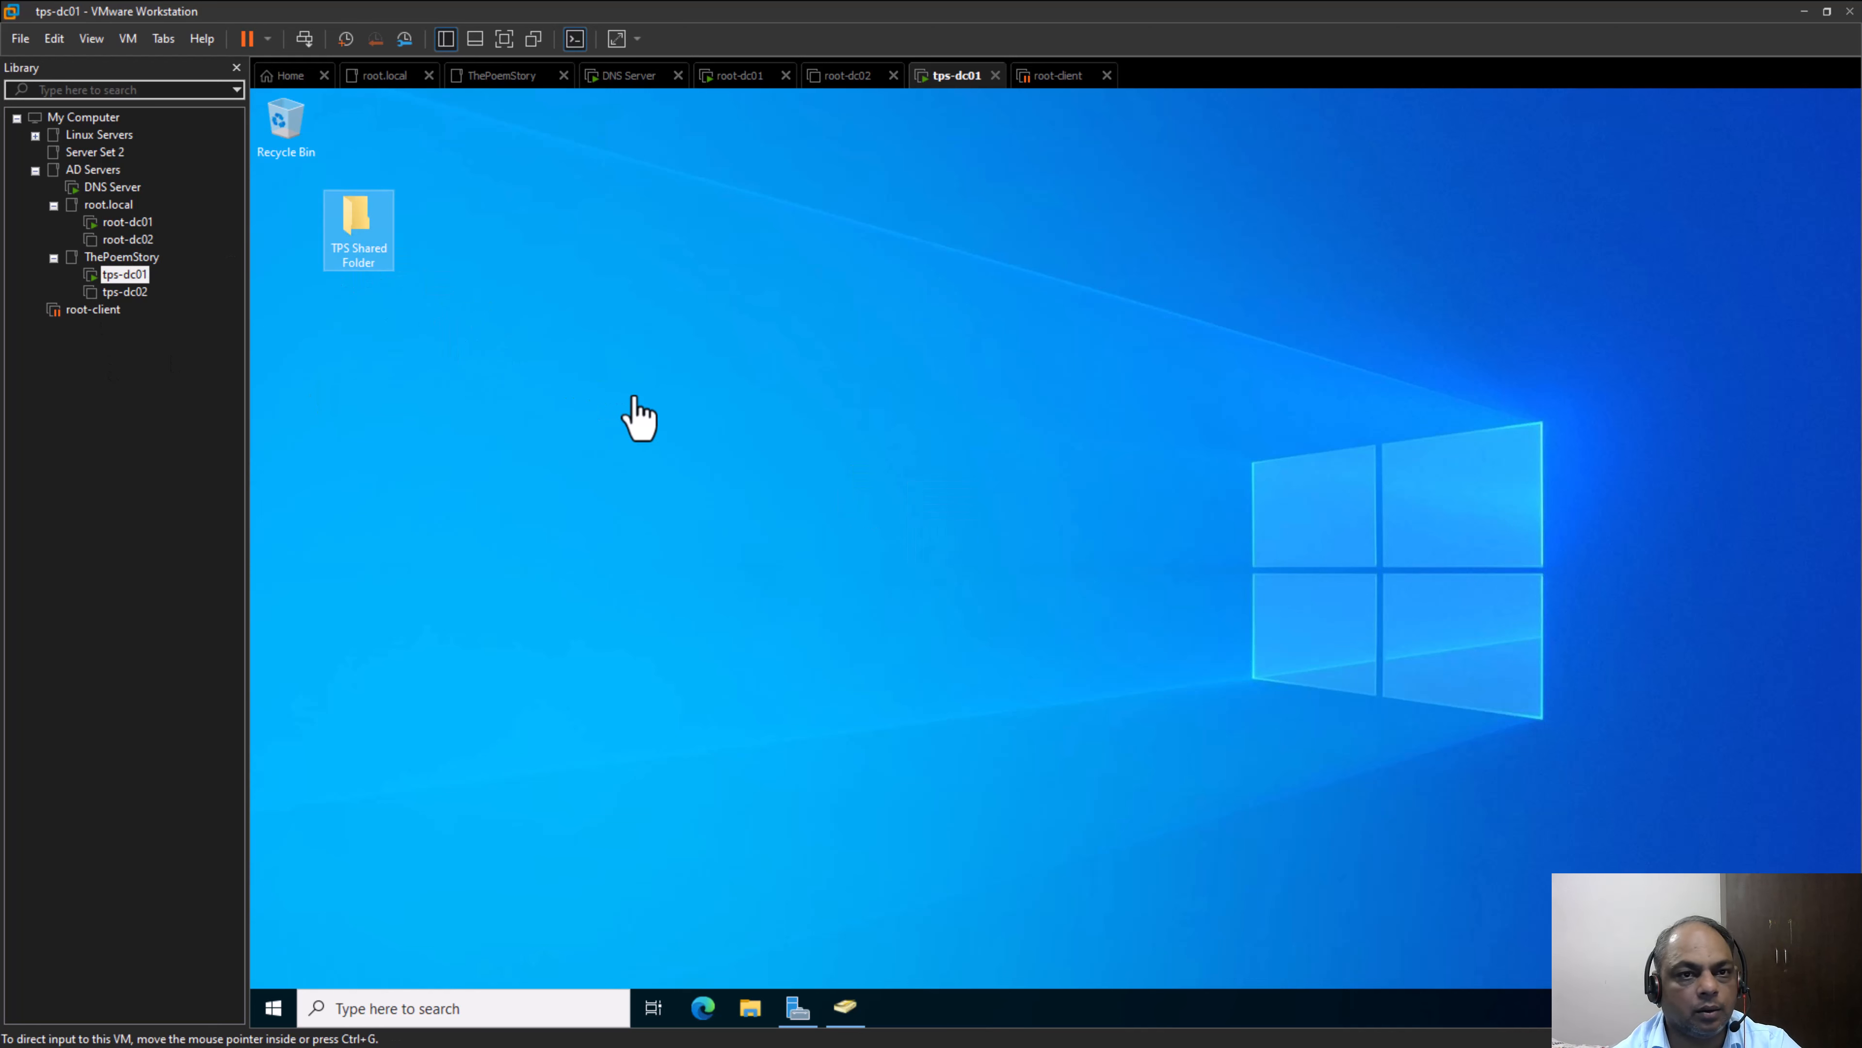
On root-dc01, open the security permissions of Root-dc Shared Folder for editing
left_click(128, 222)
left_click(880, 499)
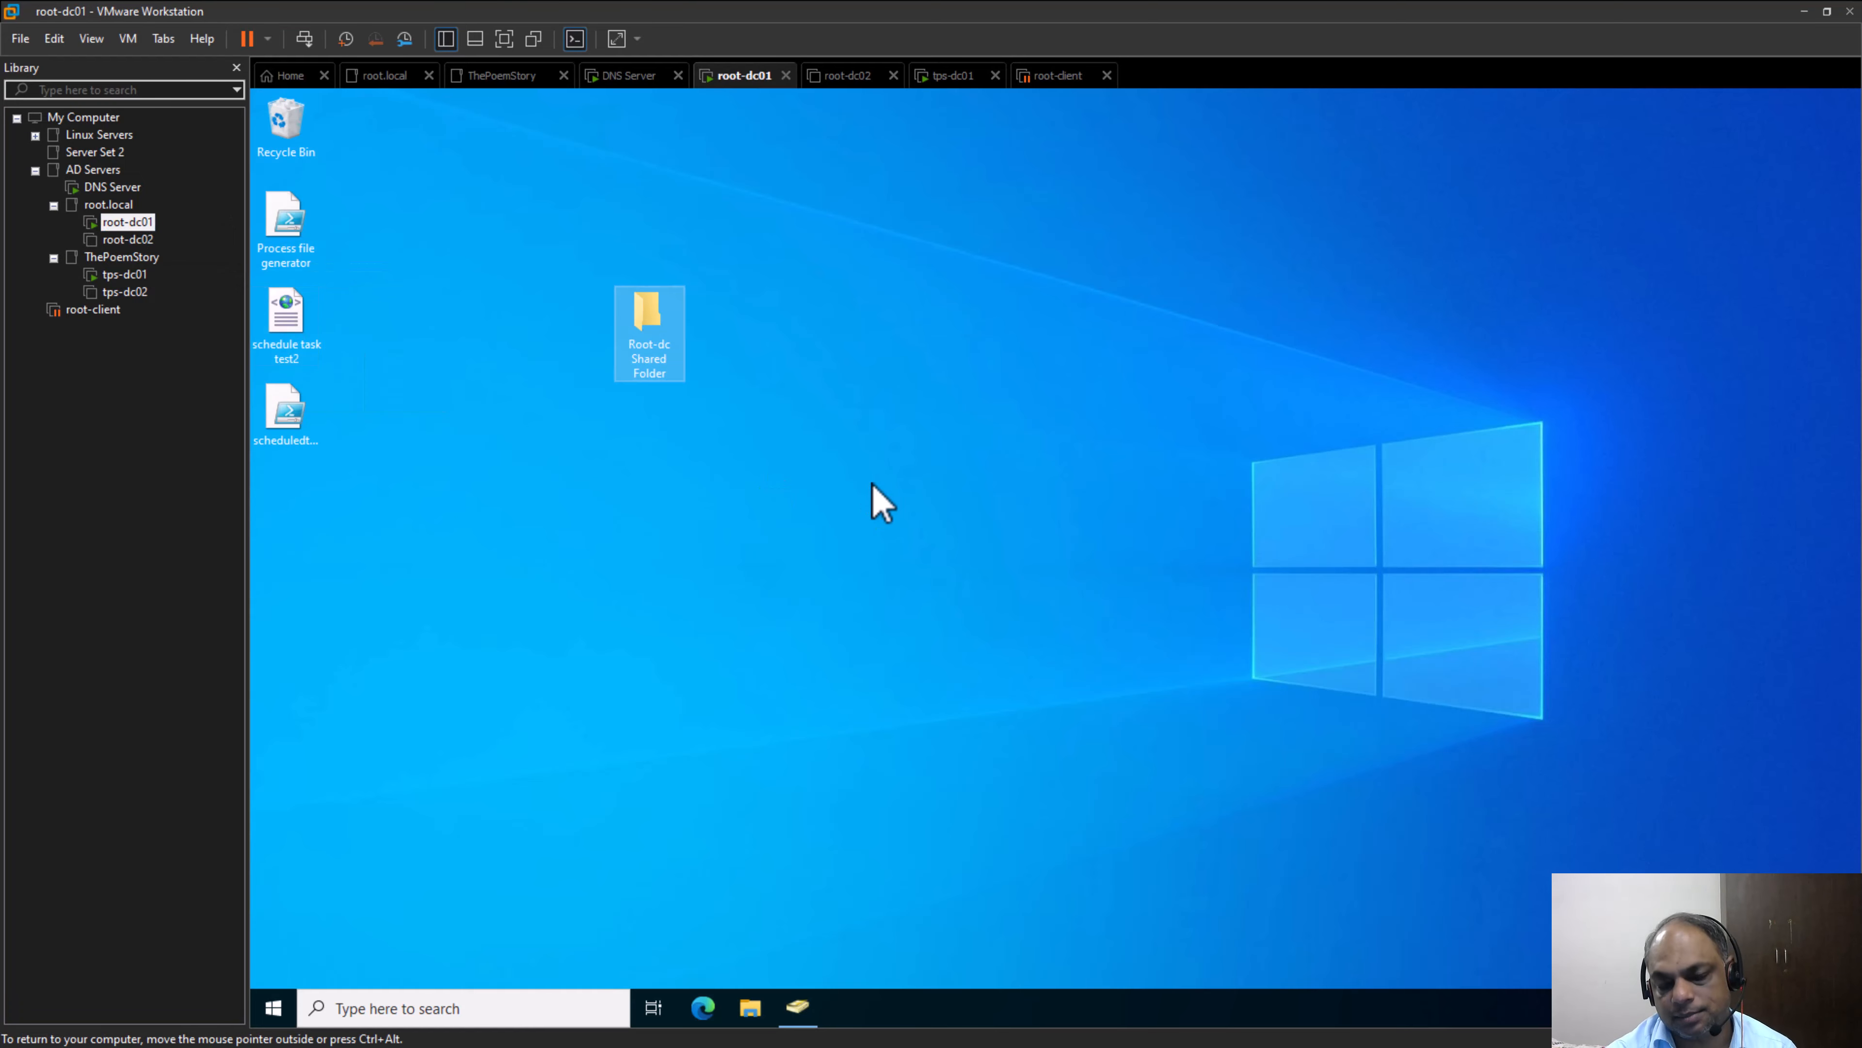
right_click(648, 308)
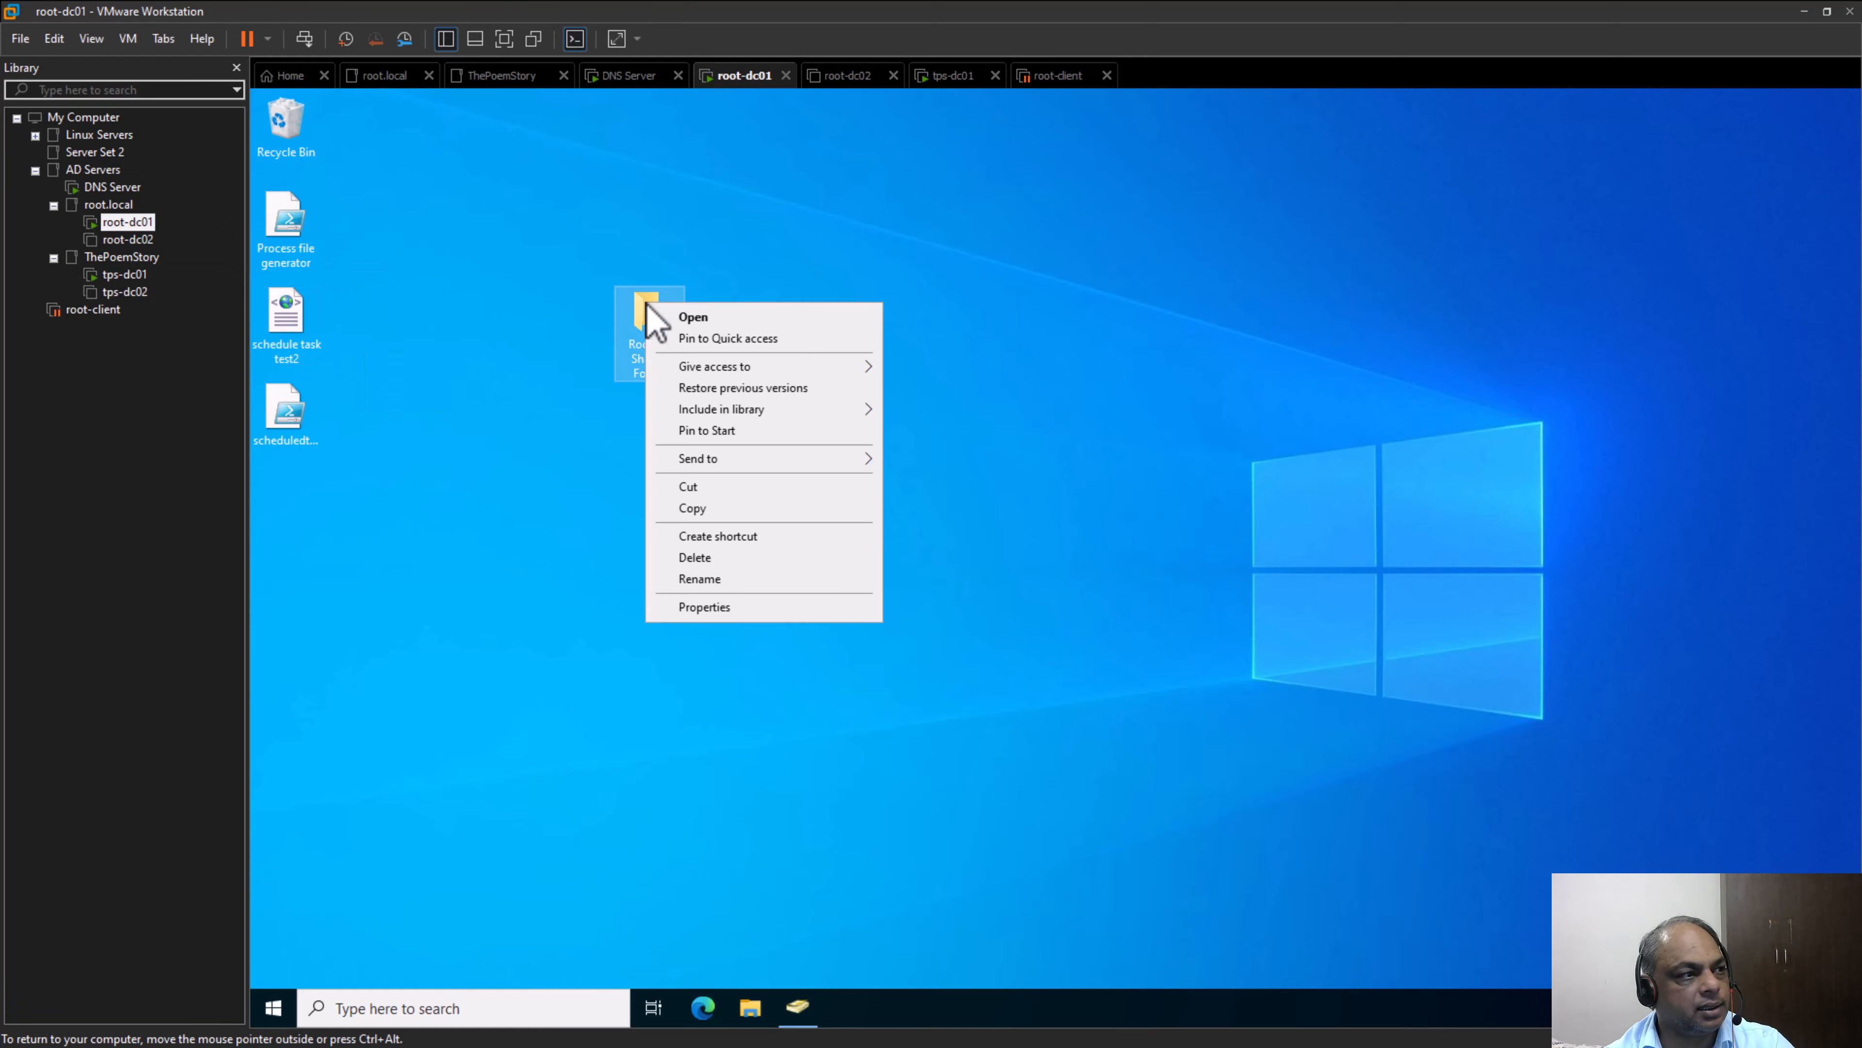
left_click(848, 615)
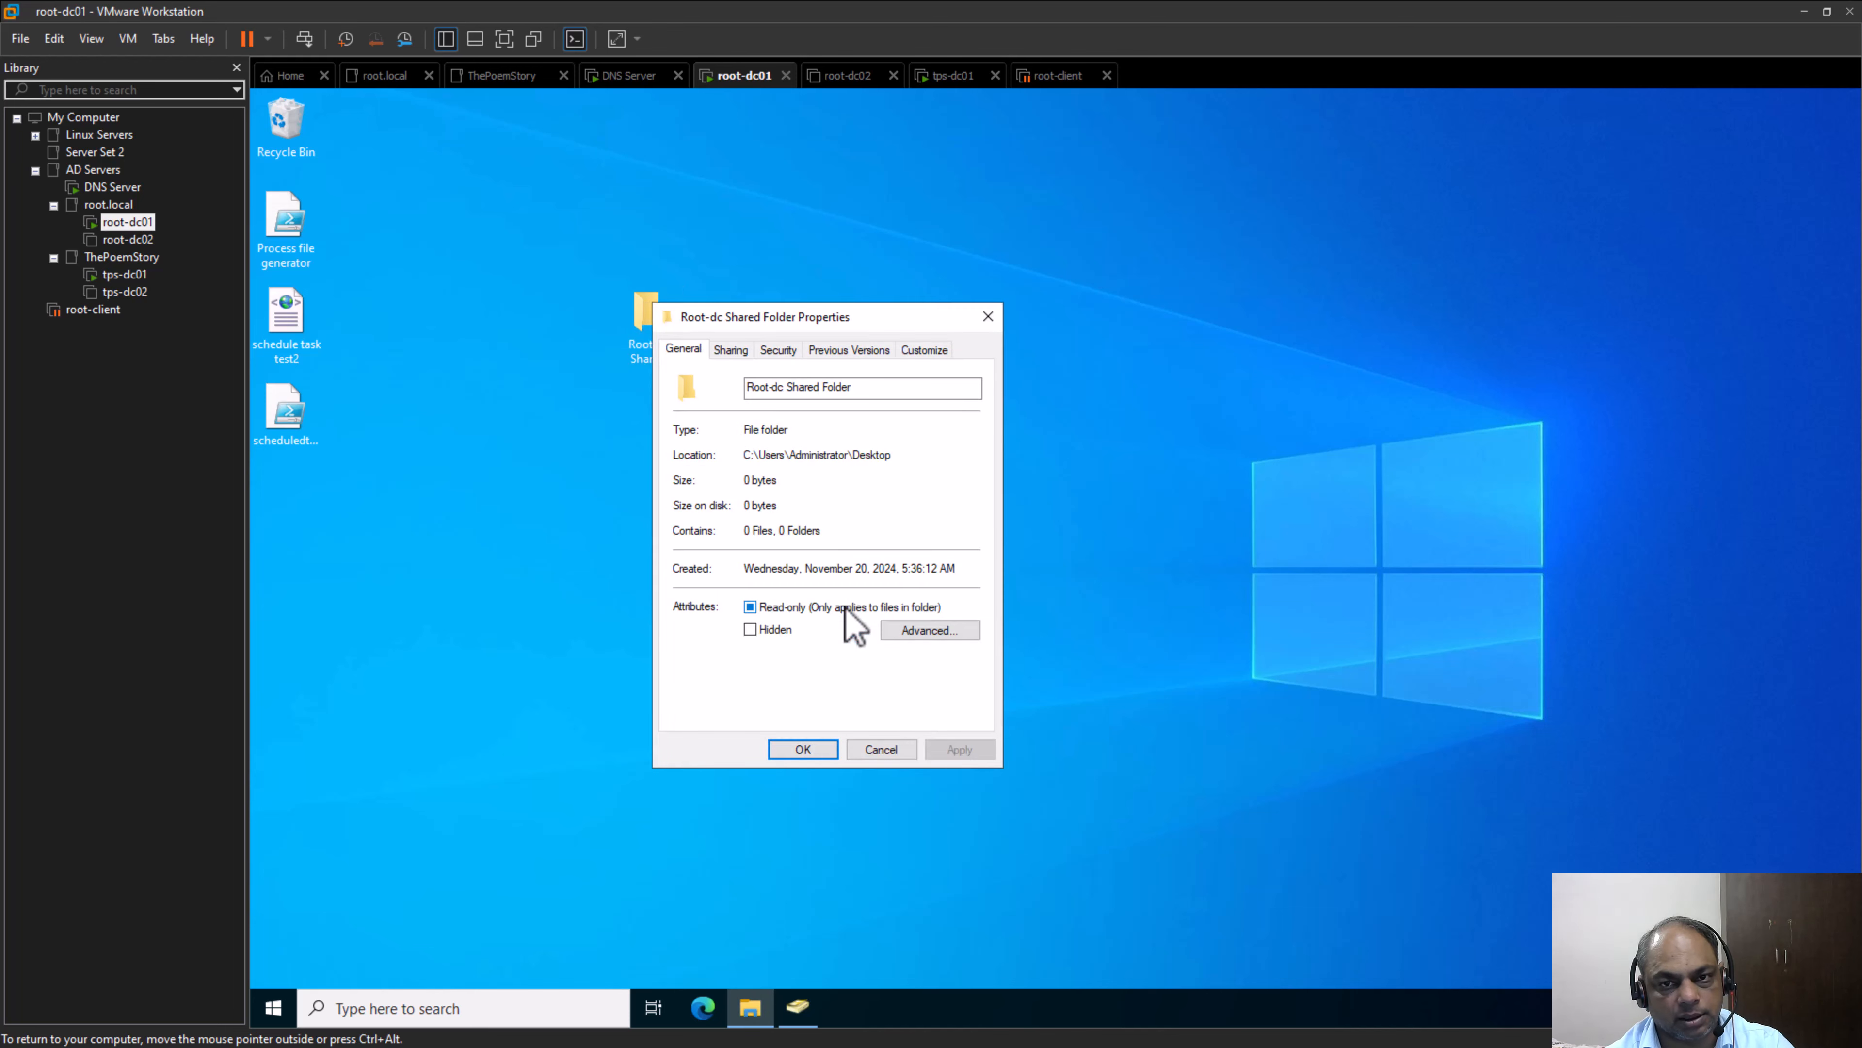
left_click(785, 357)
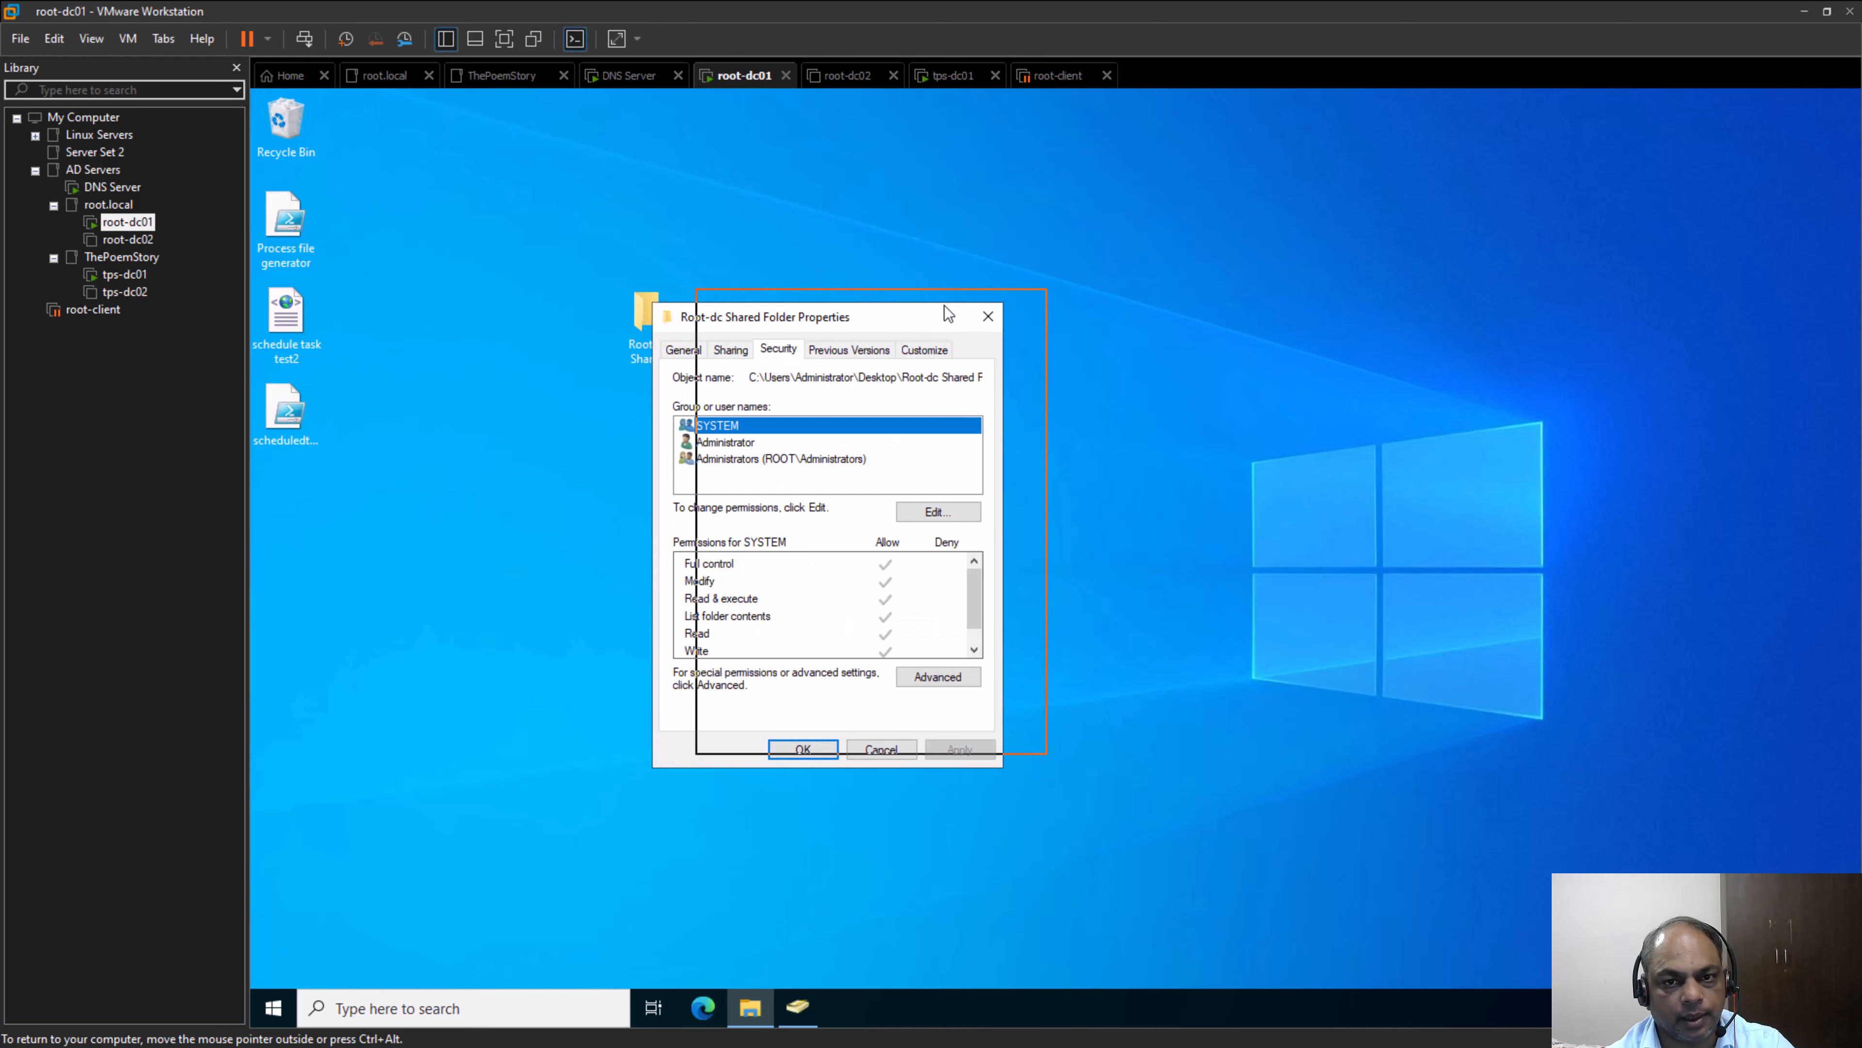
left_click_drag(948, 314, 992, 300)
left_click(983, 499)
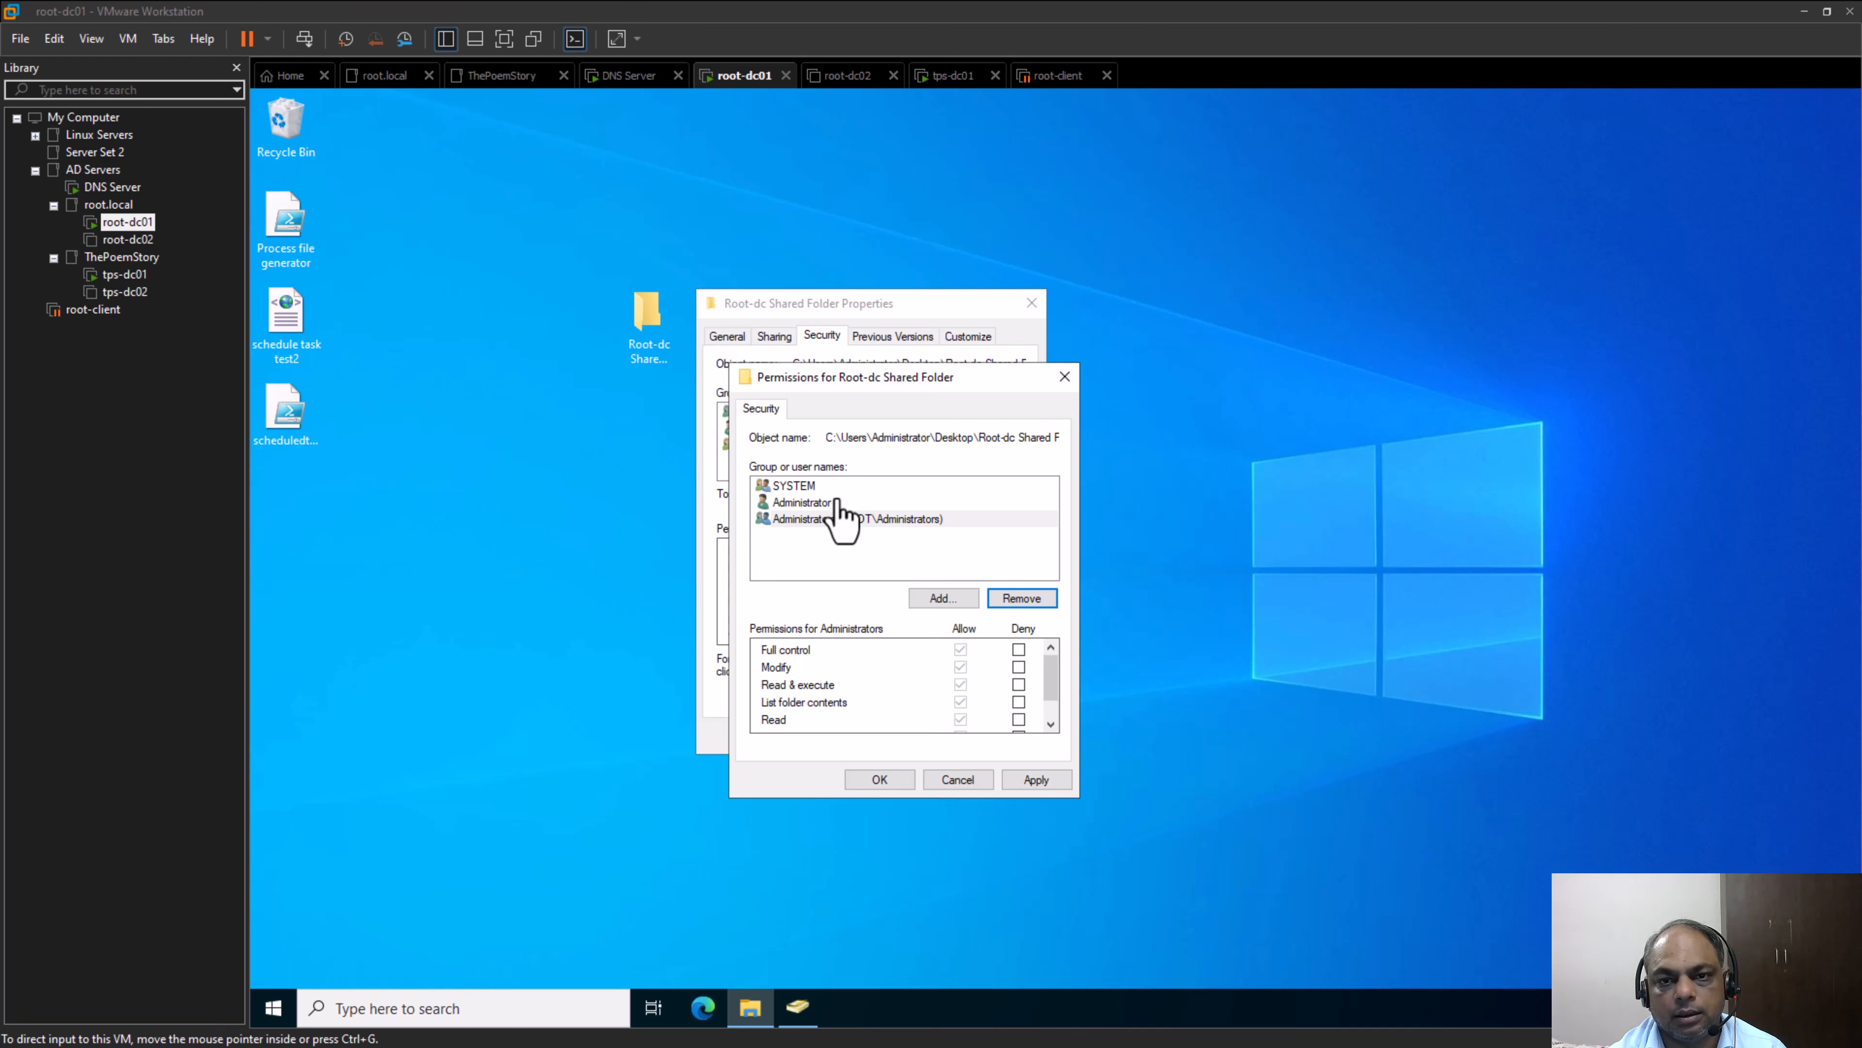
Look up "tps" in thepoemstory.com and pick tps-global to add to the permissions of Root-dc Shared Folder
left_click(956, 600)
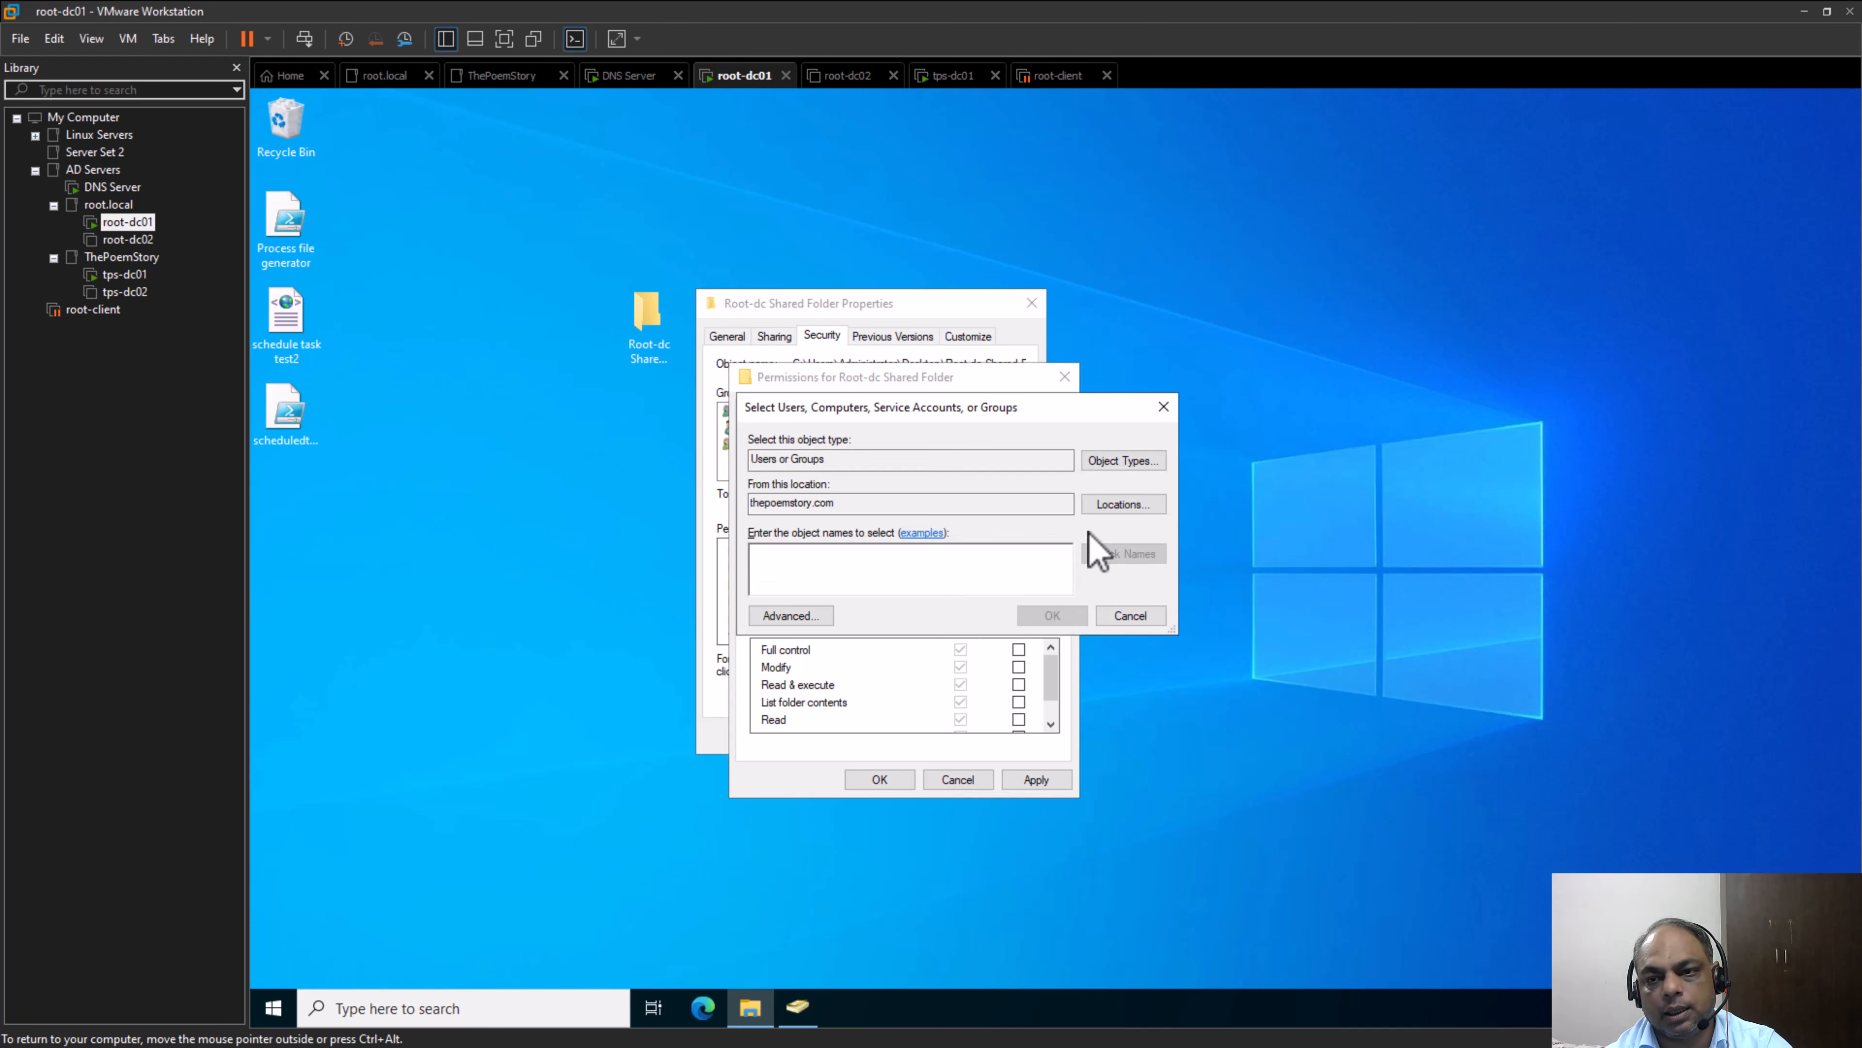
left_click(1123, 504)
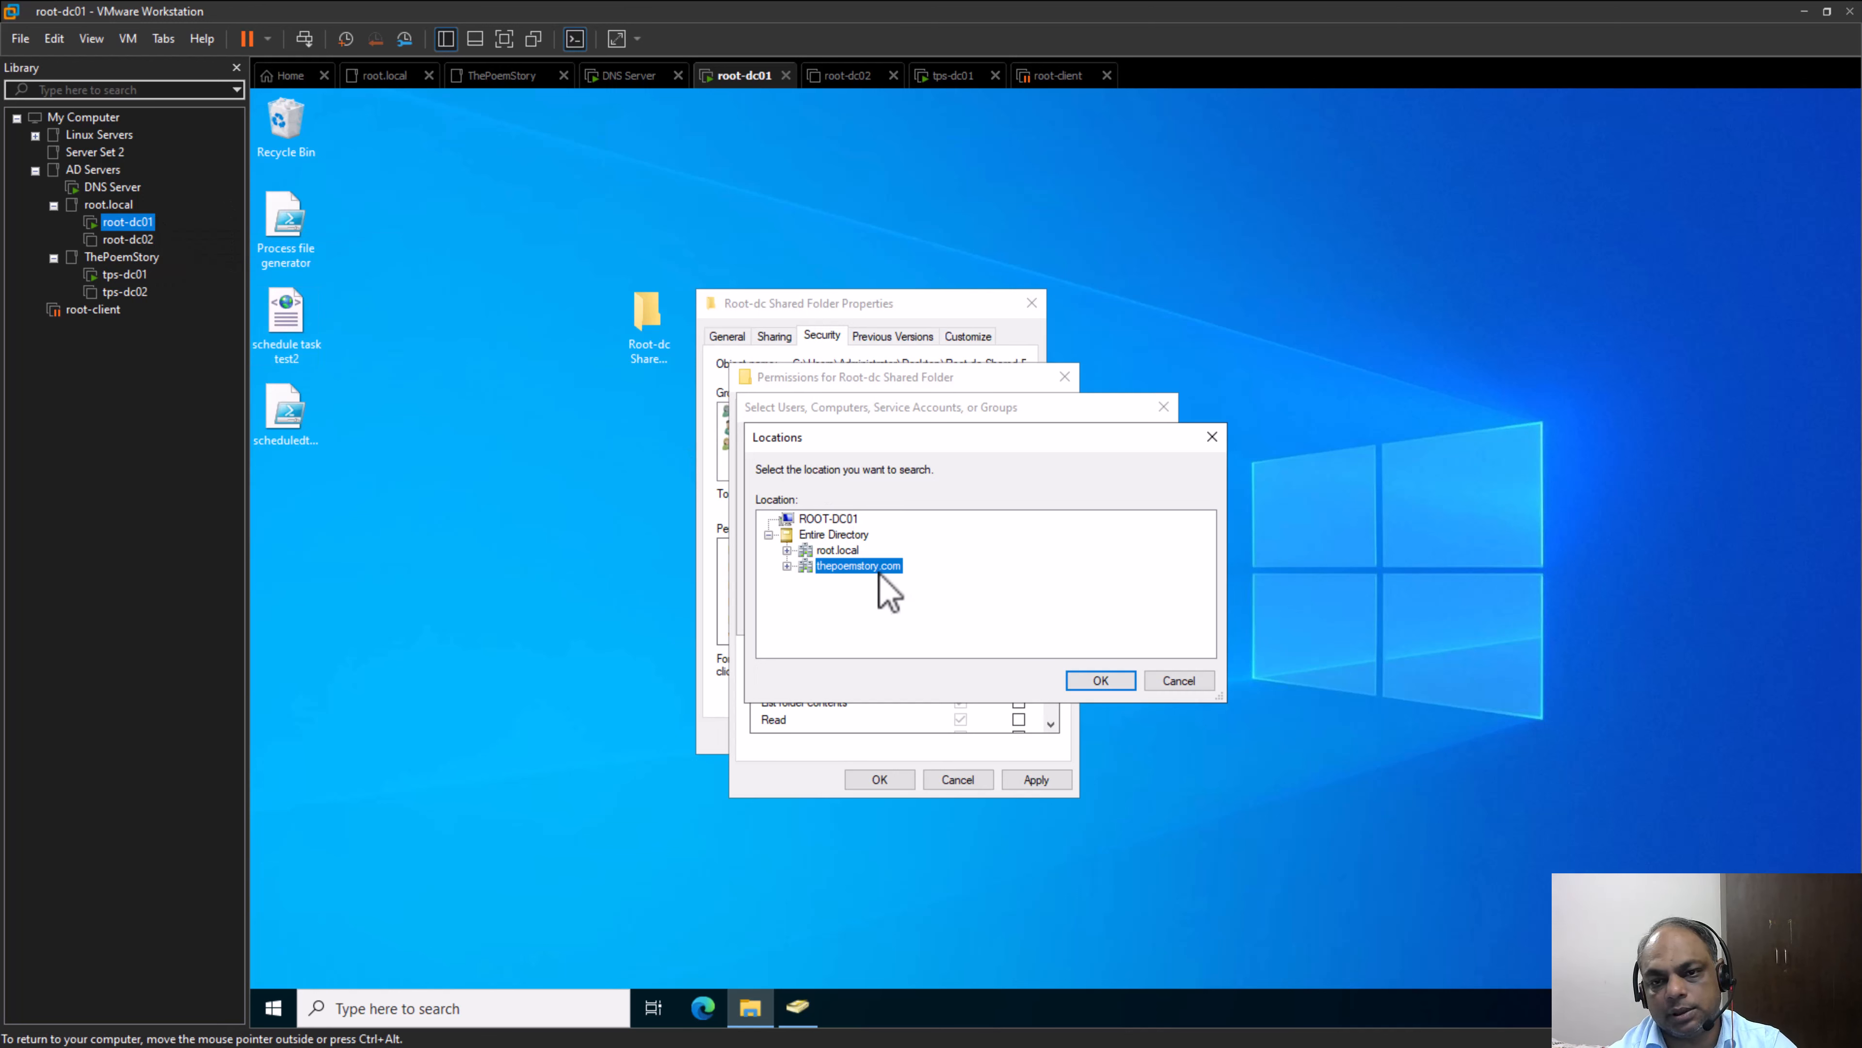
left_click(1100, 680)
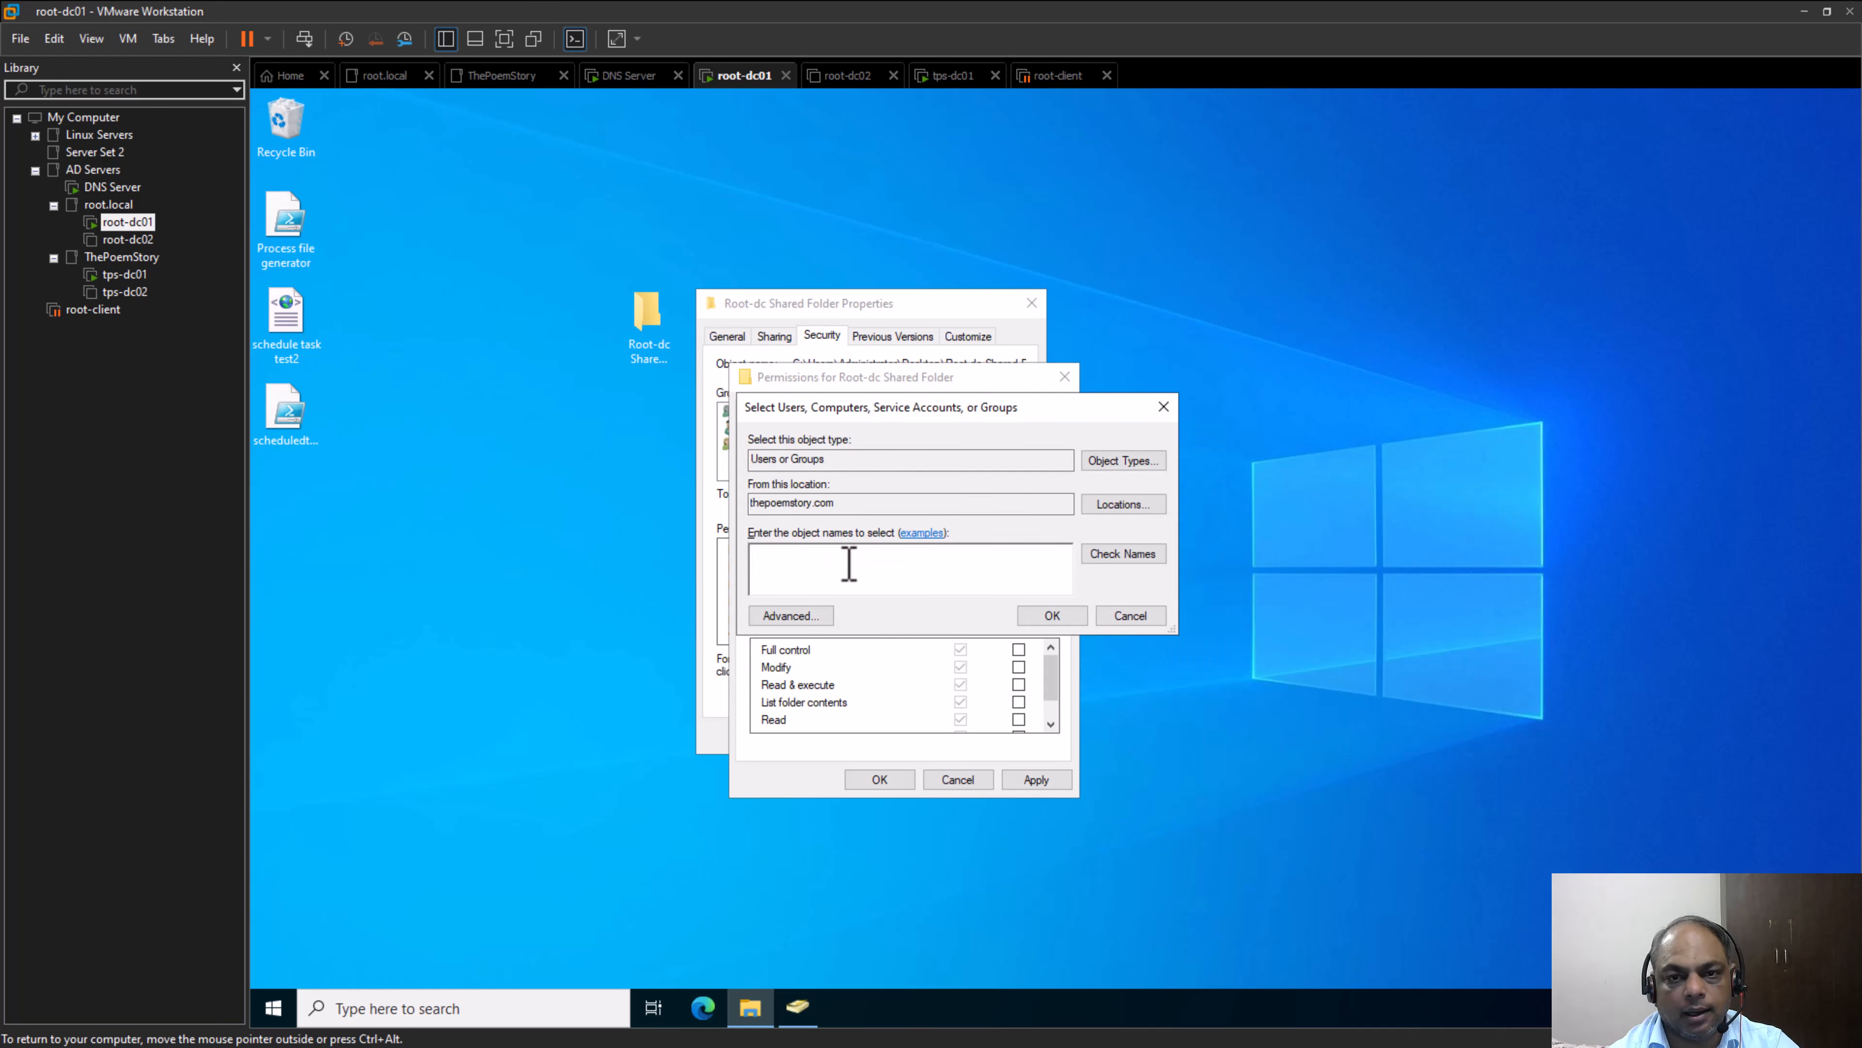
key("Return")
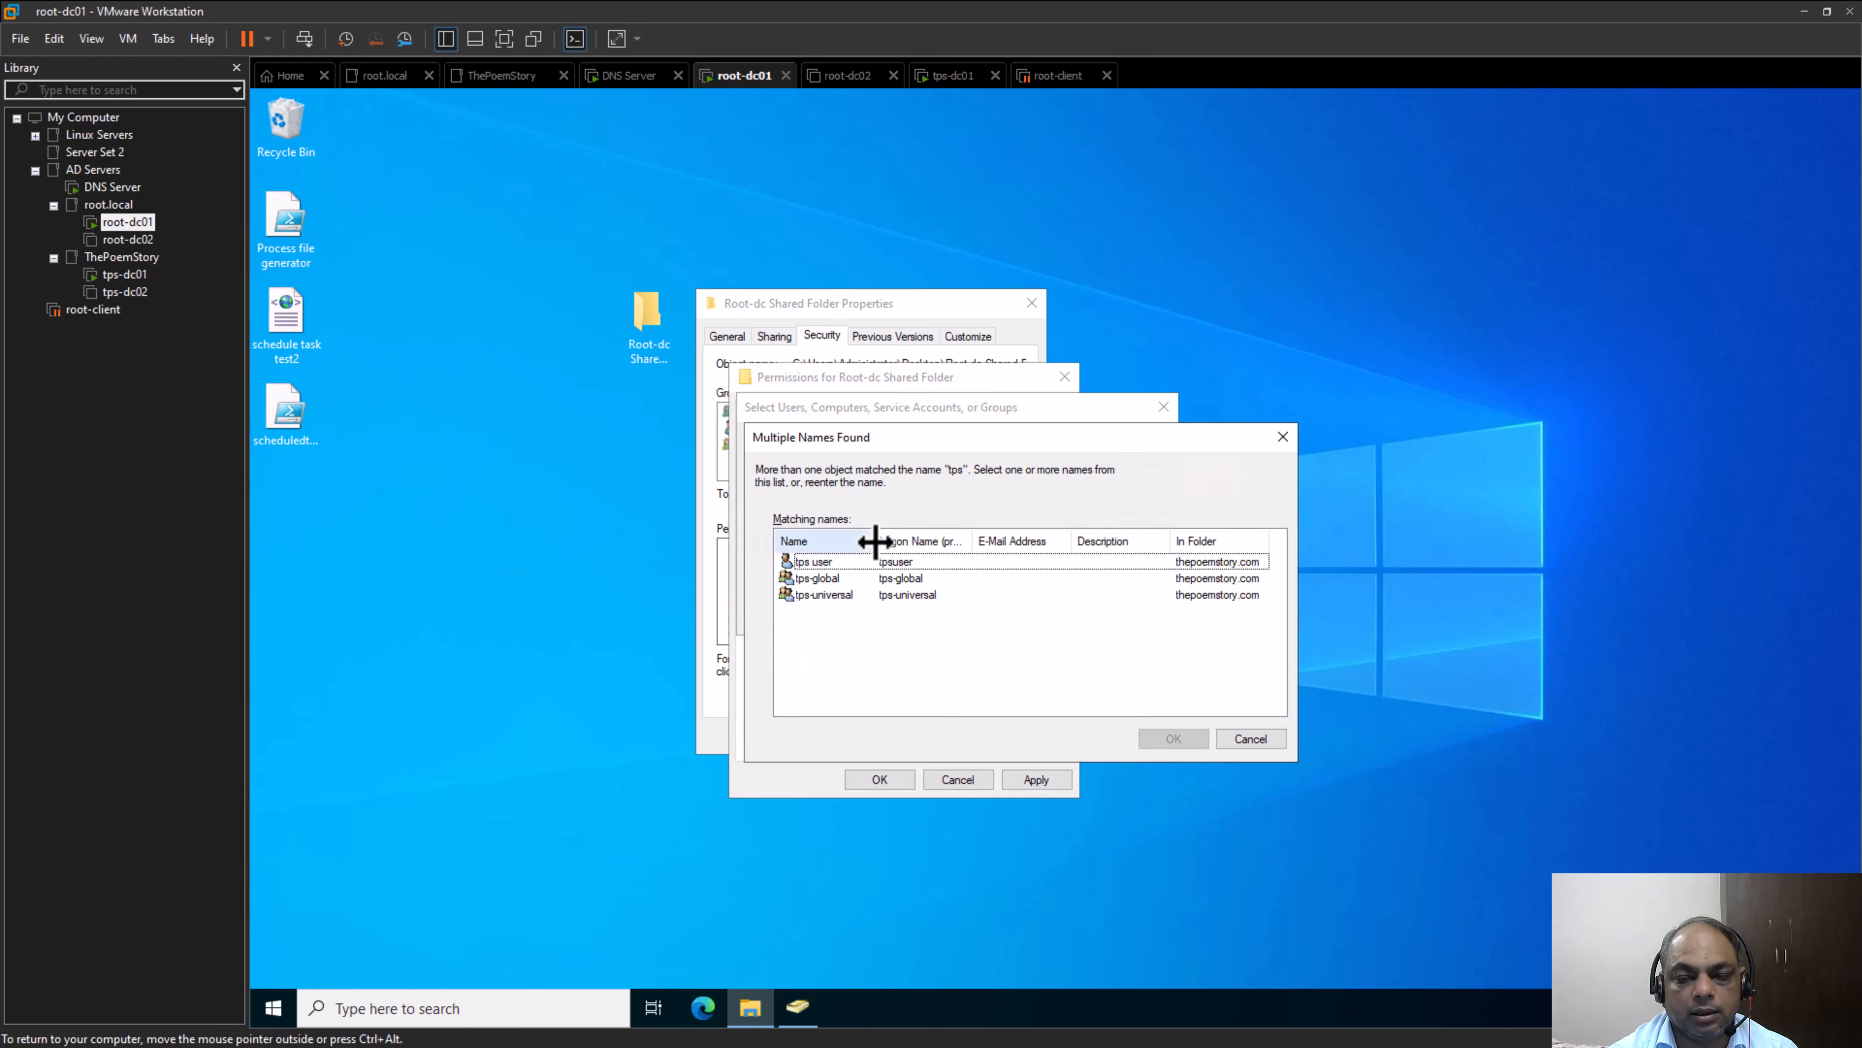
left_click_drag(873, 536, 928, 528)
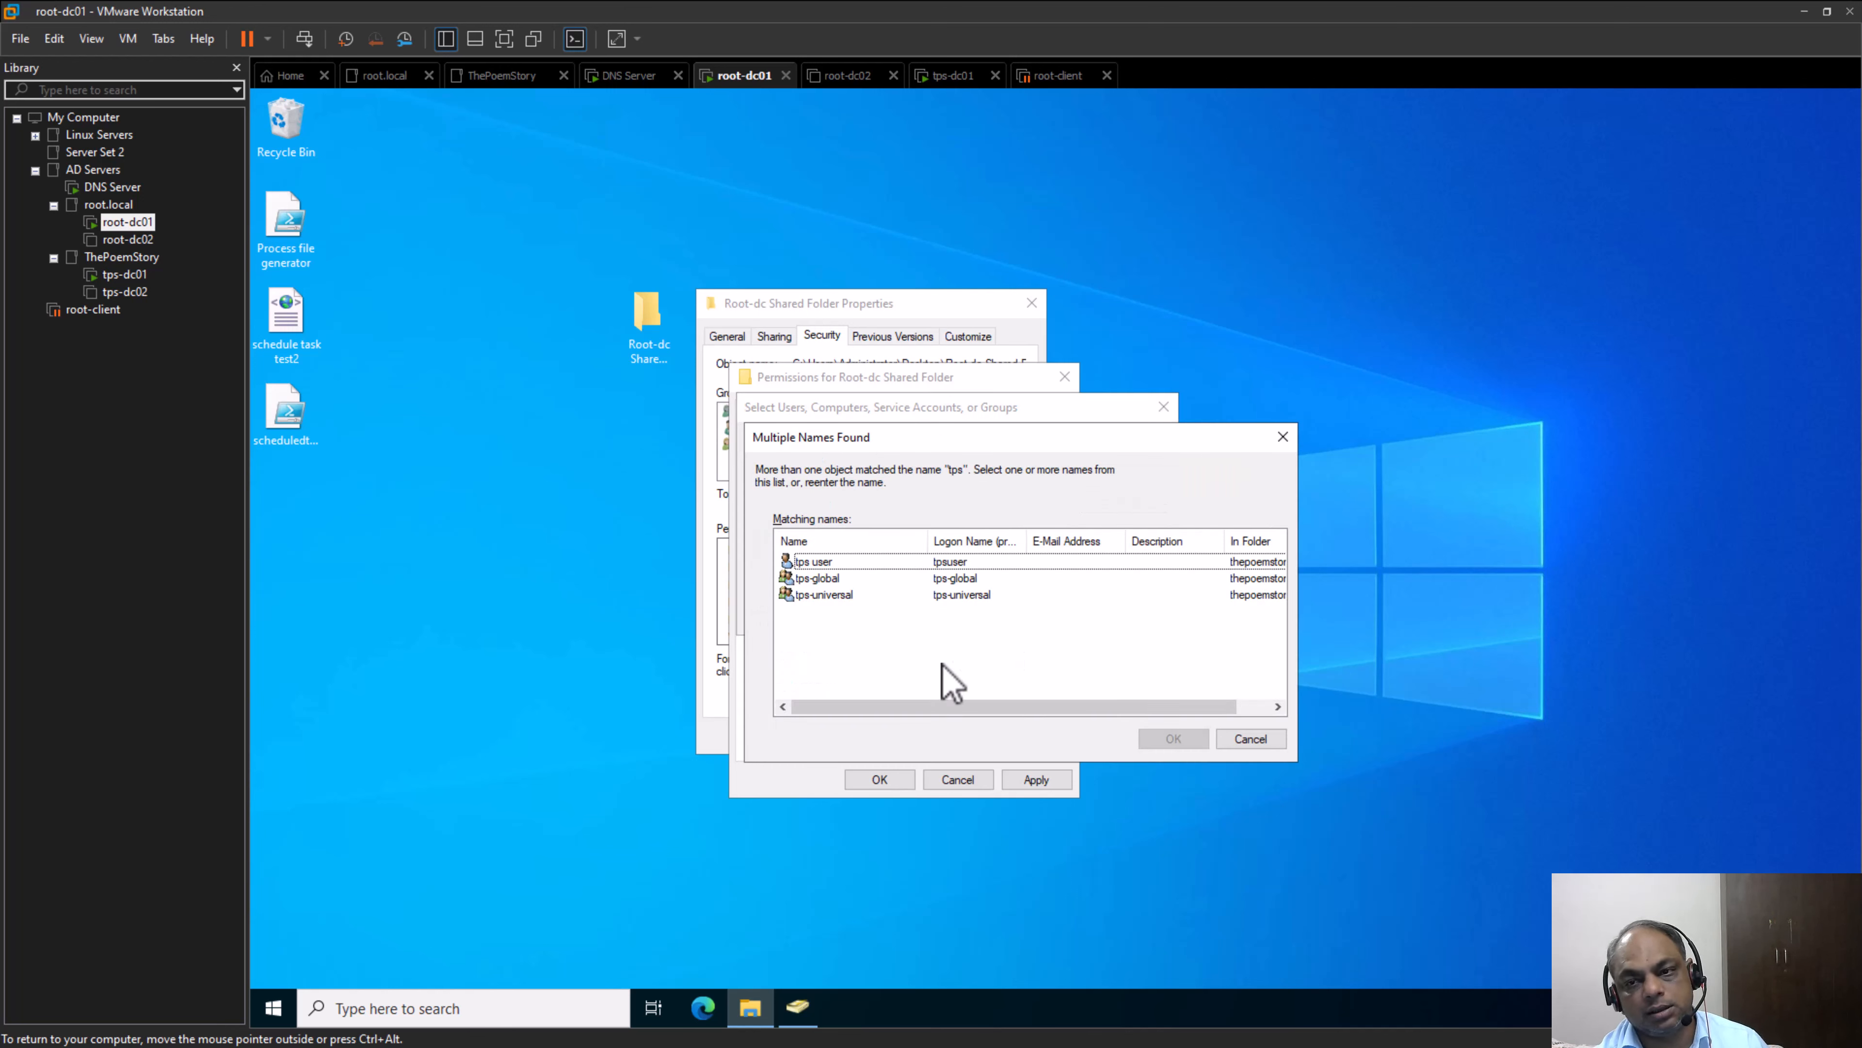
left_click(844, 563)
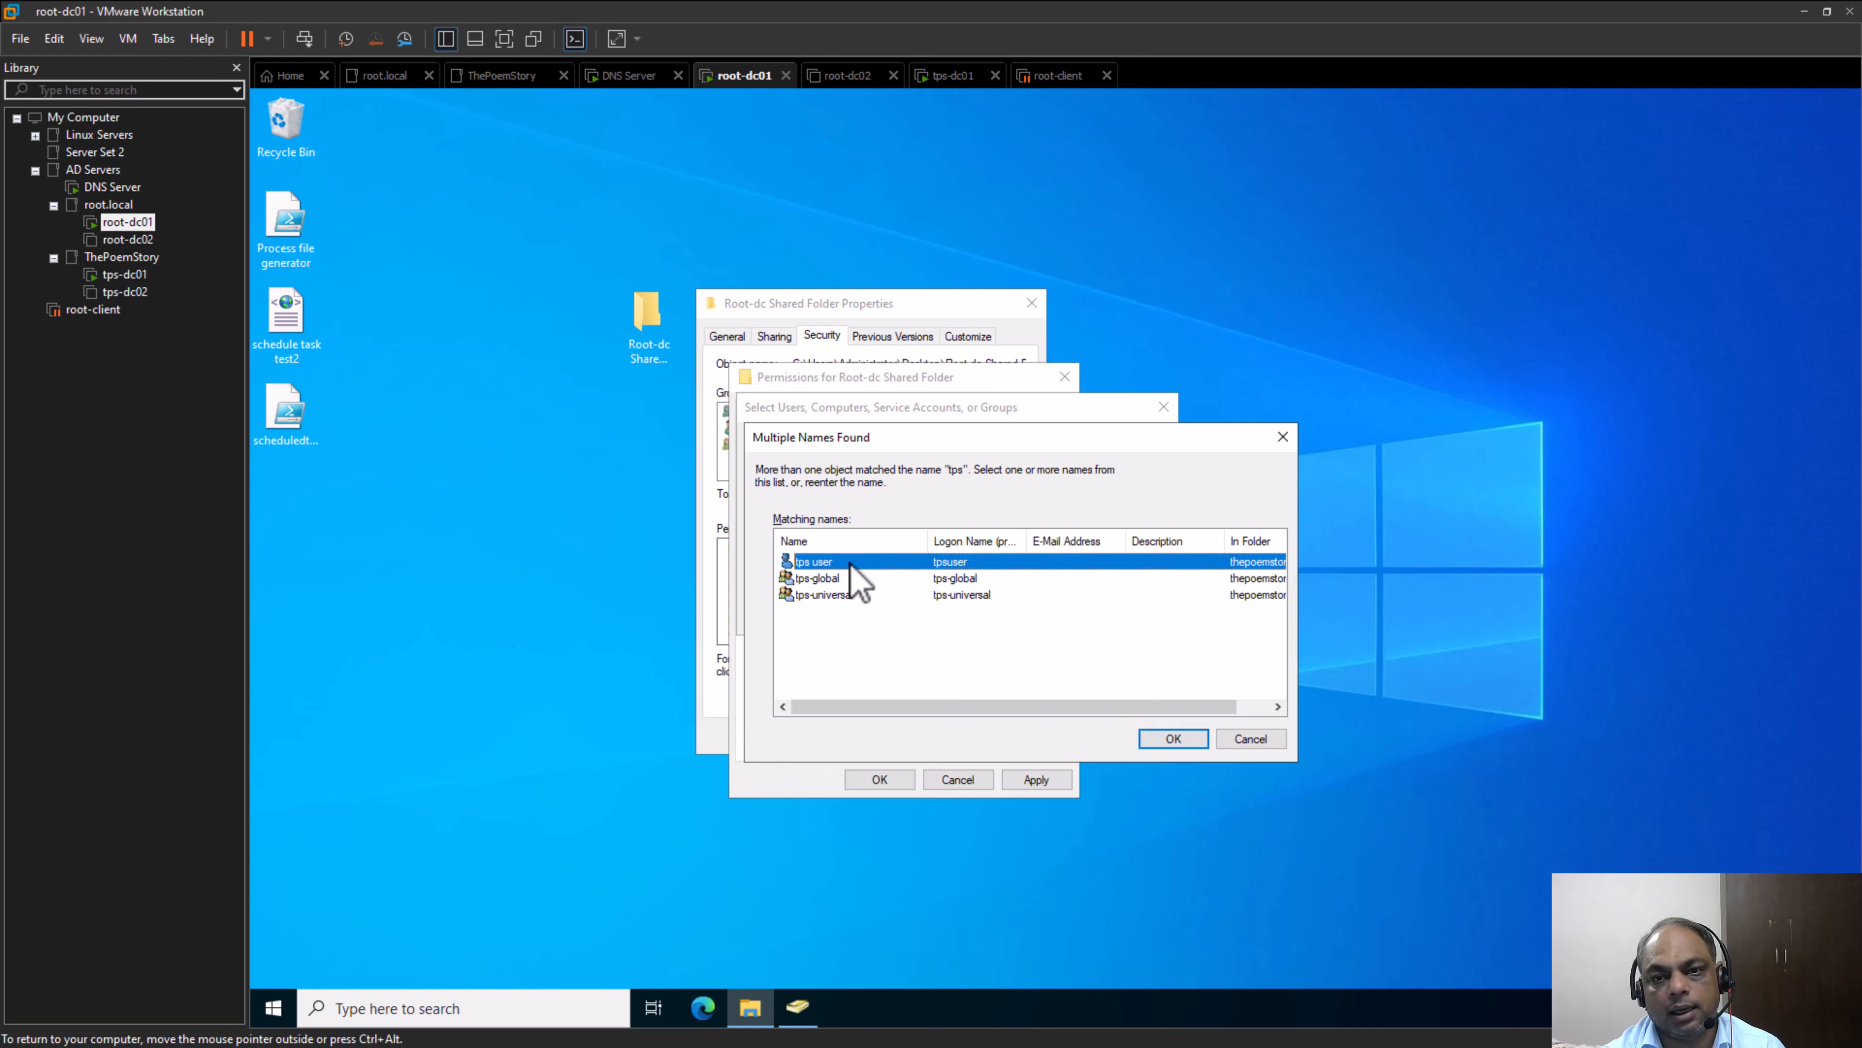
left_click(851, 580)
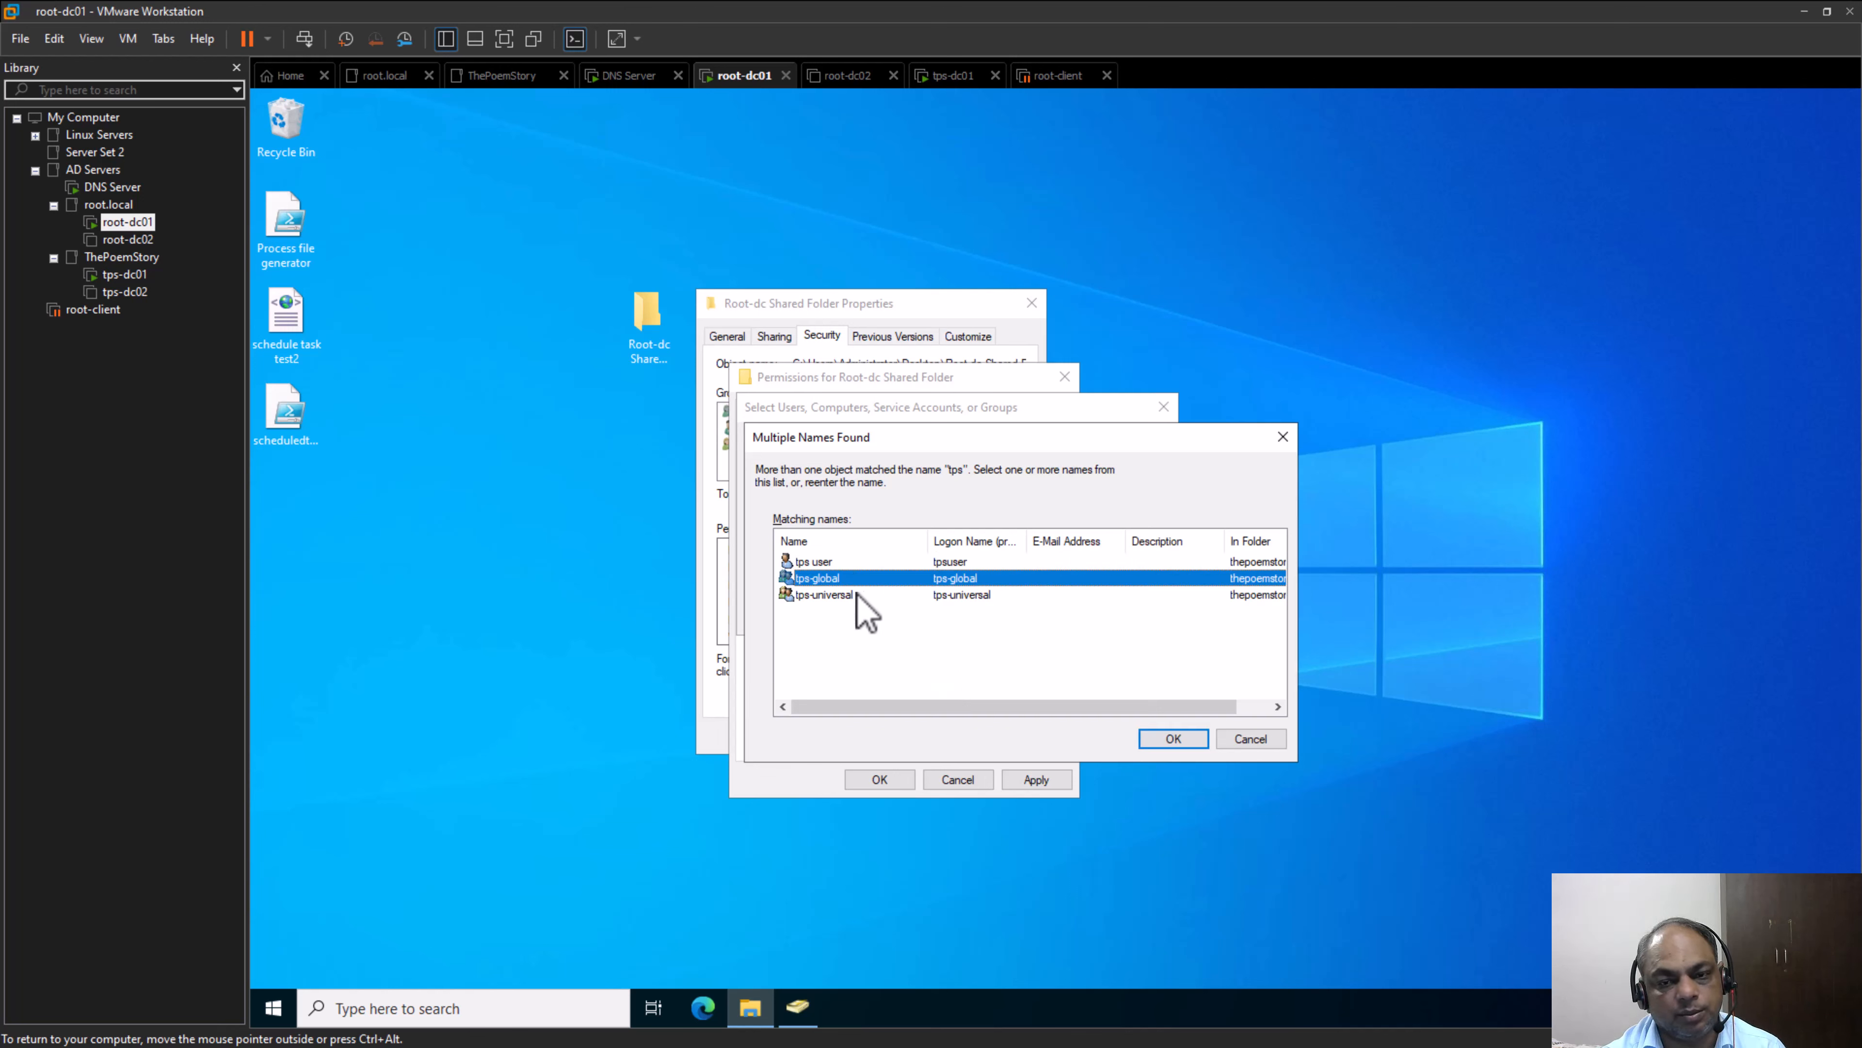
left_click(856, 595)
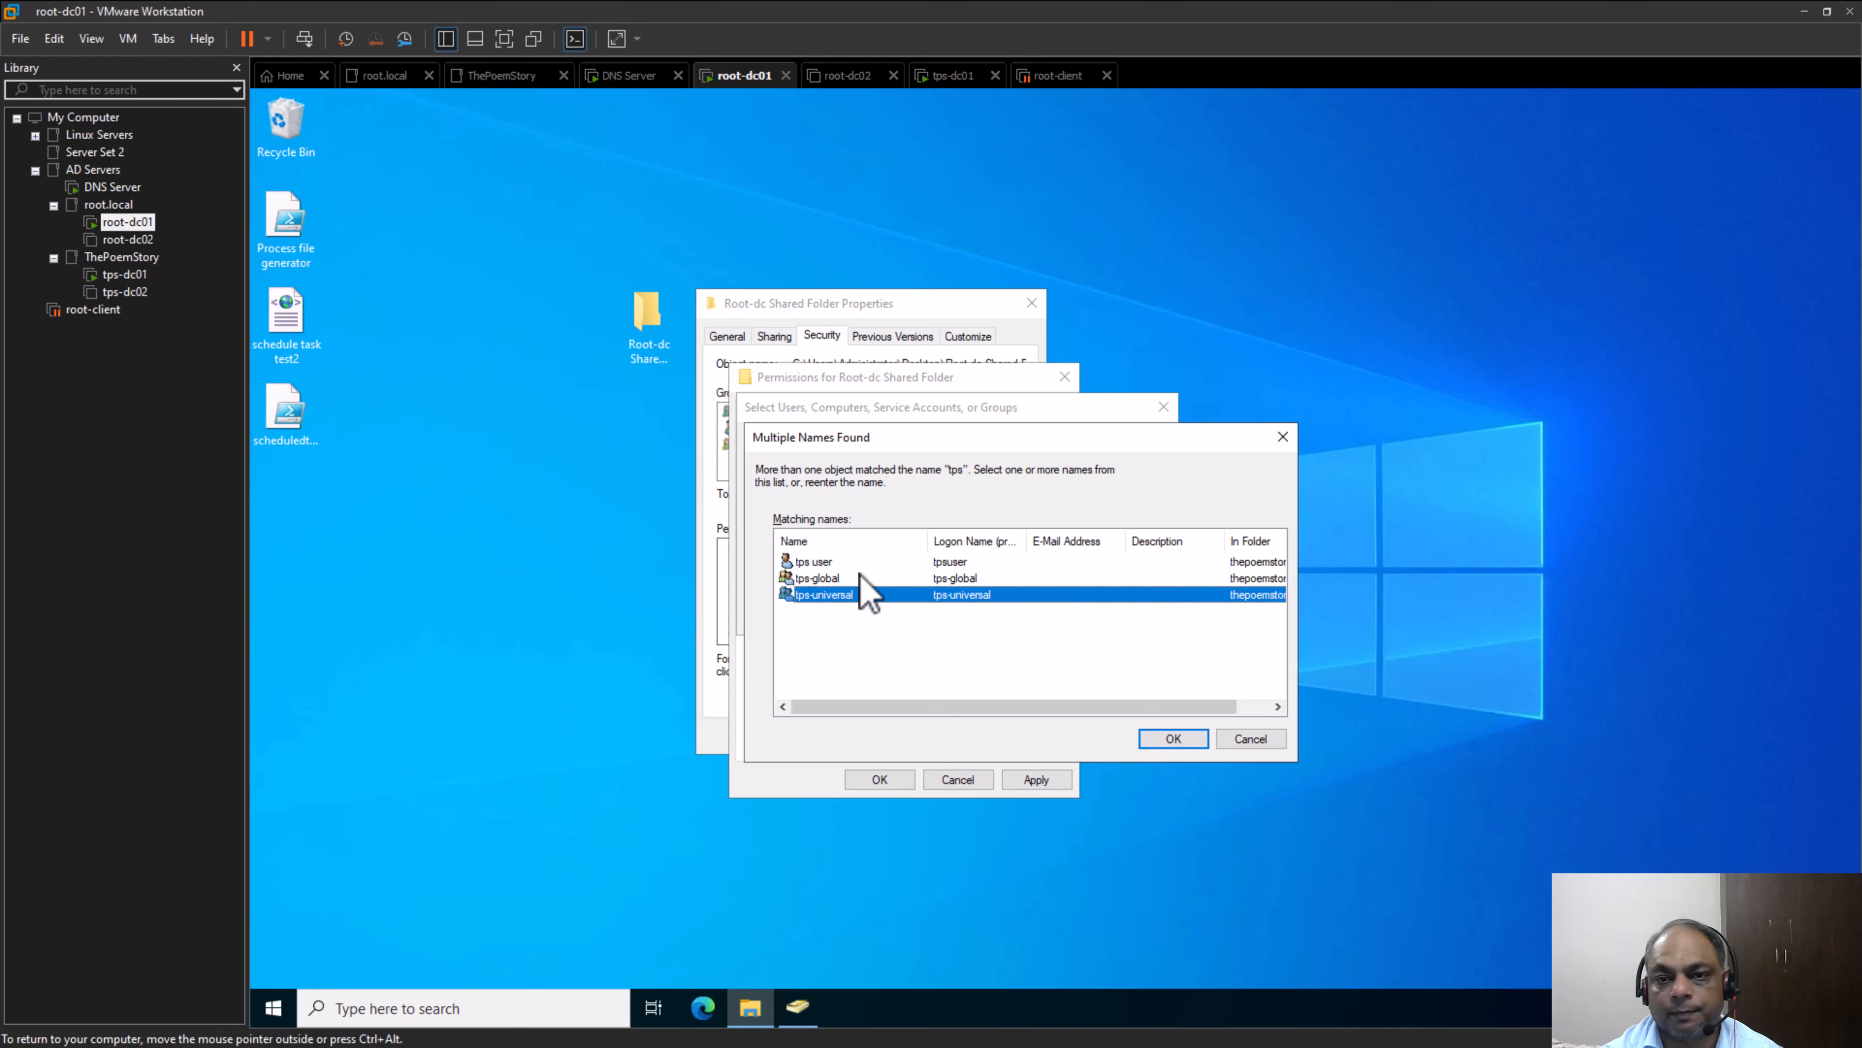
left_click(862, 579)
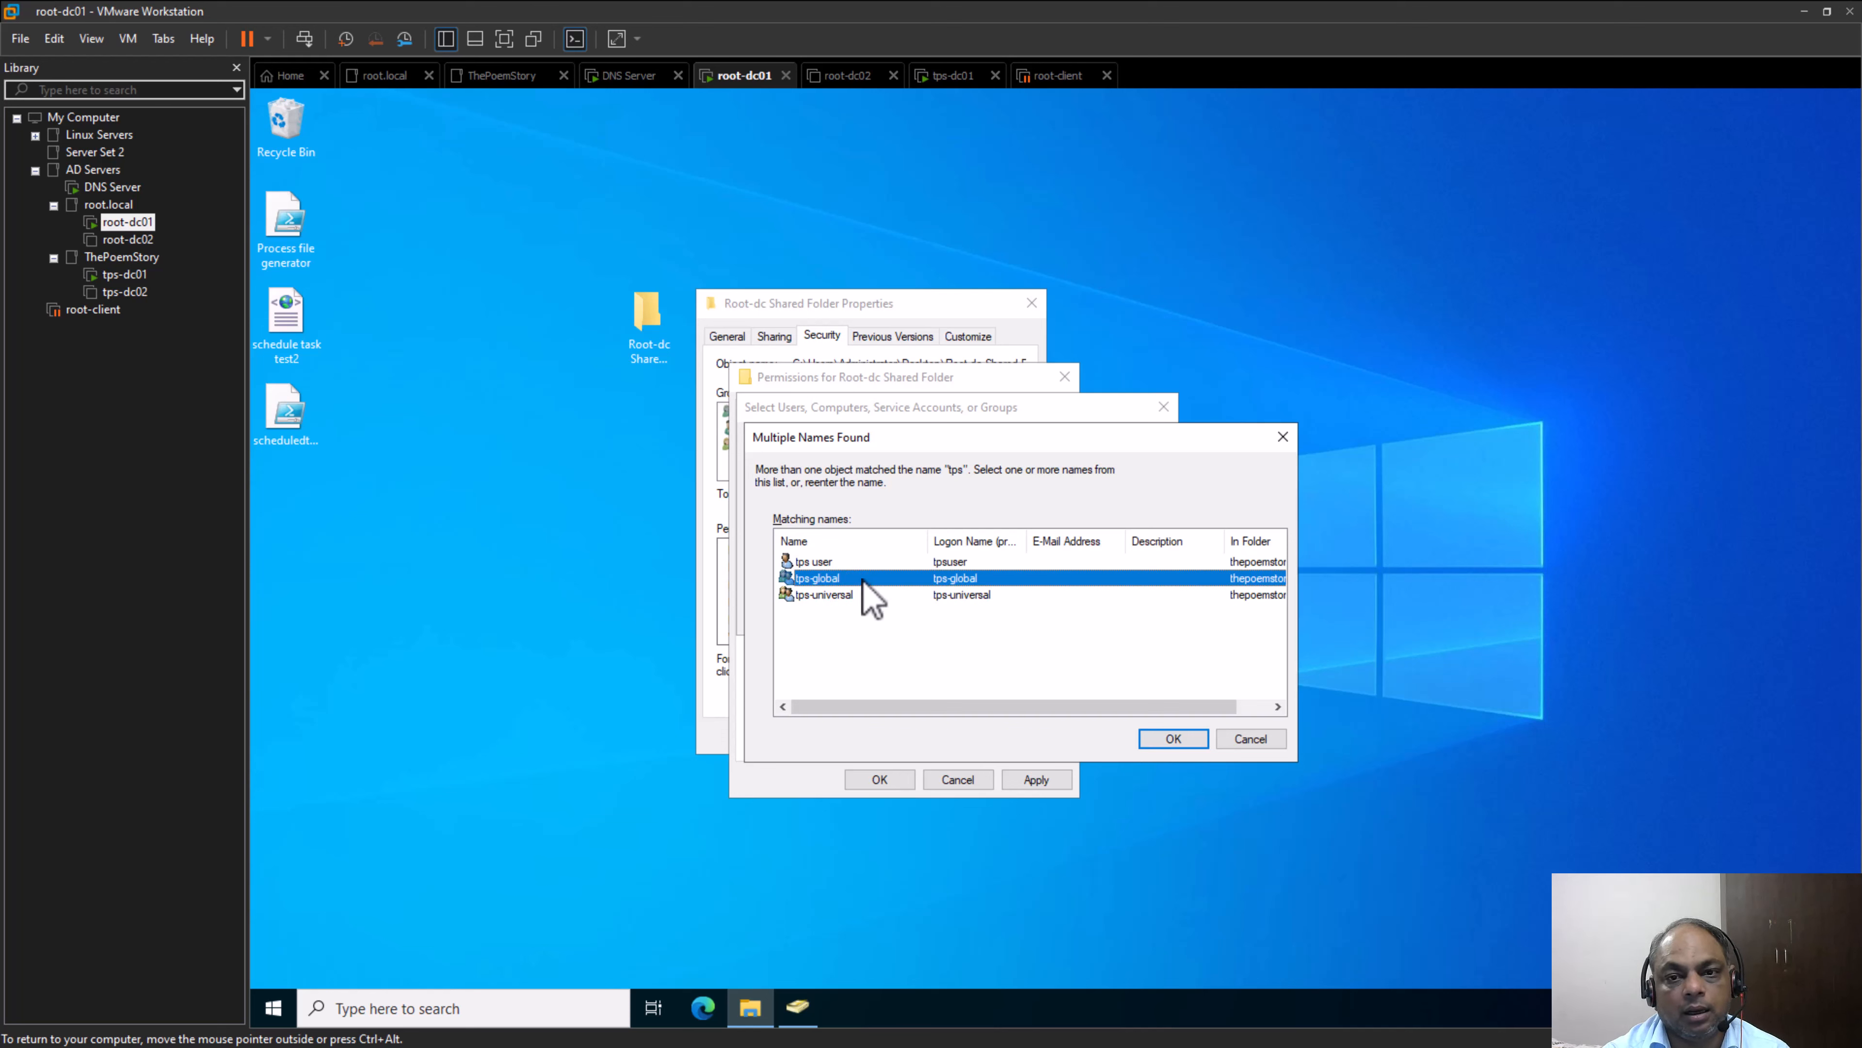
left_click(1177, 740)
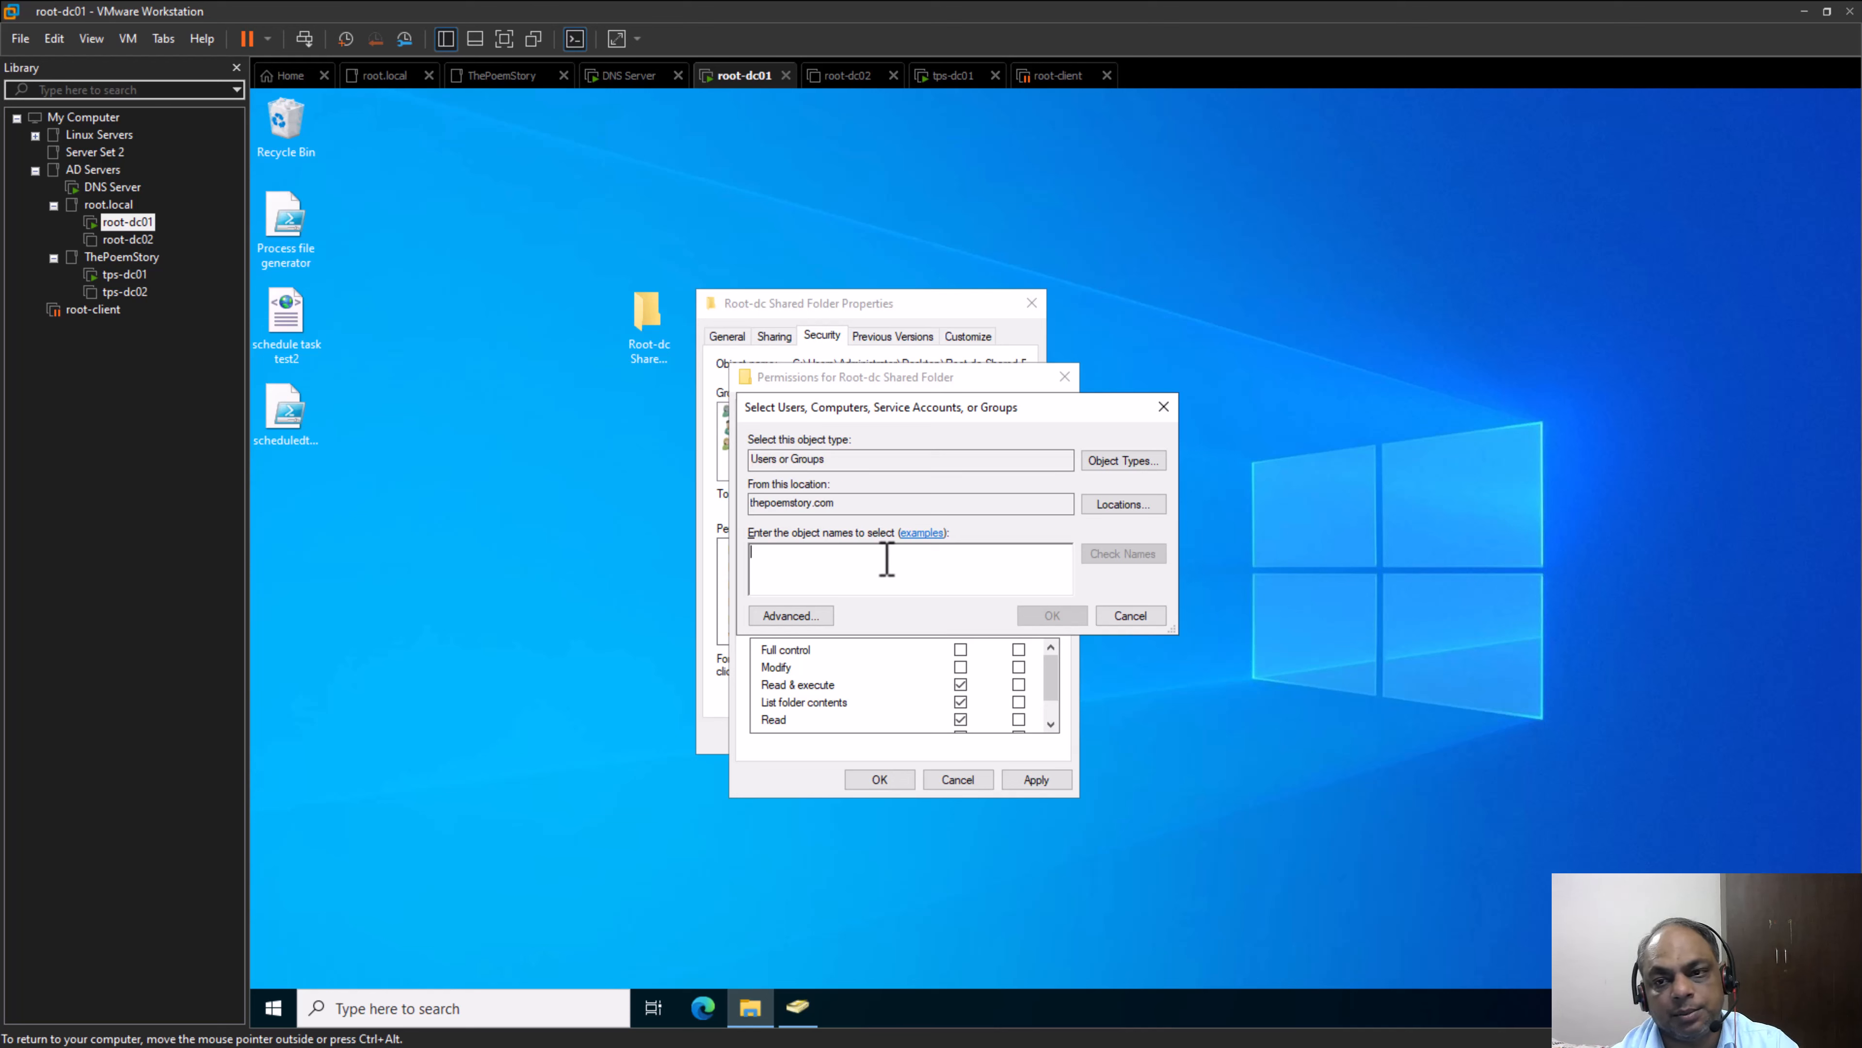
Look up "tps" in thepoemstory.com and add tps-universal to the permissions of Root-dc Shared Folder
type("tps")
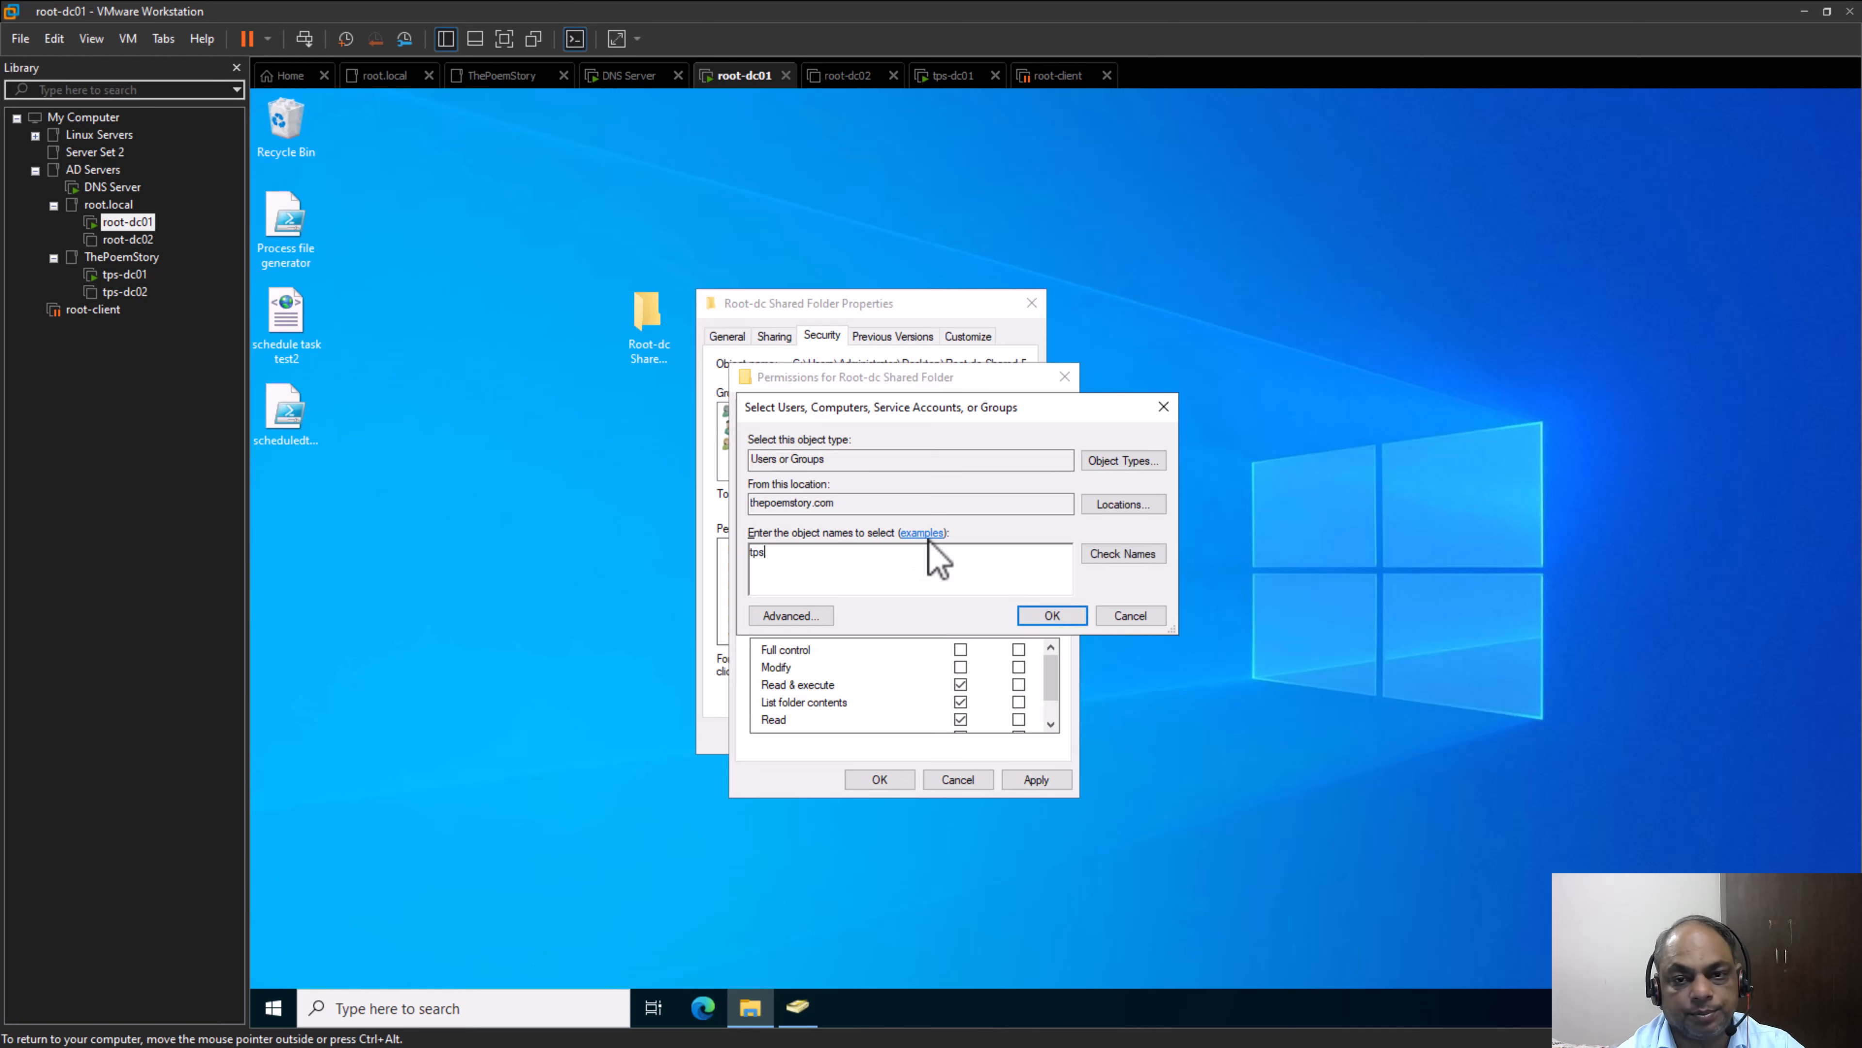
key("Return")
left_click(841, 591)
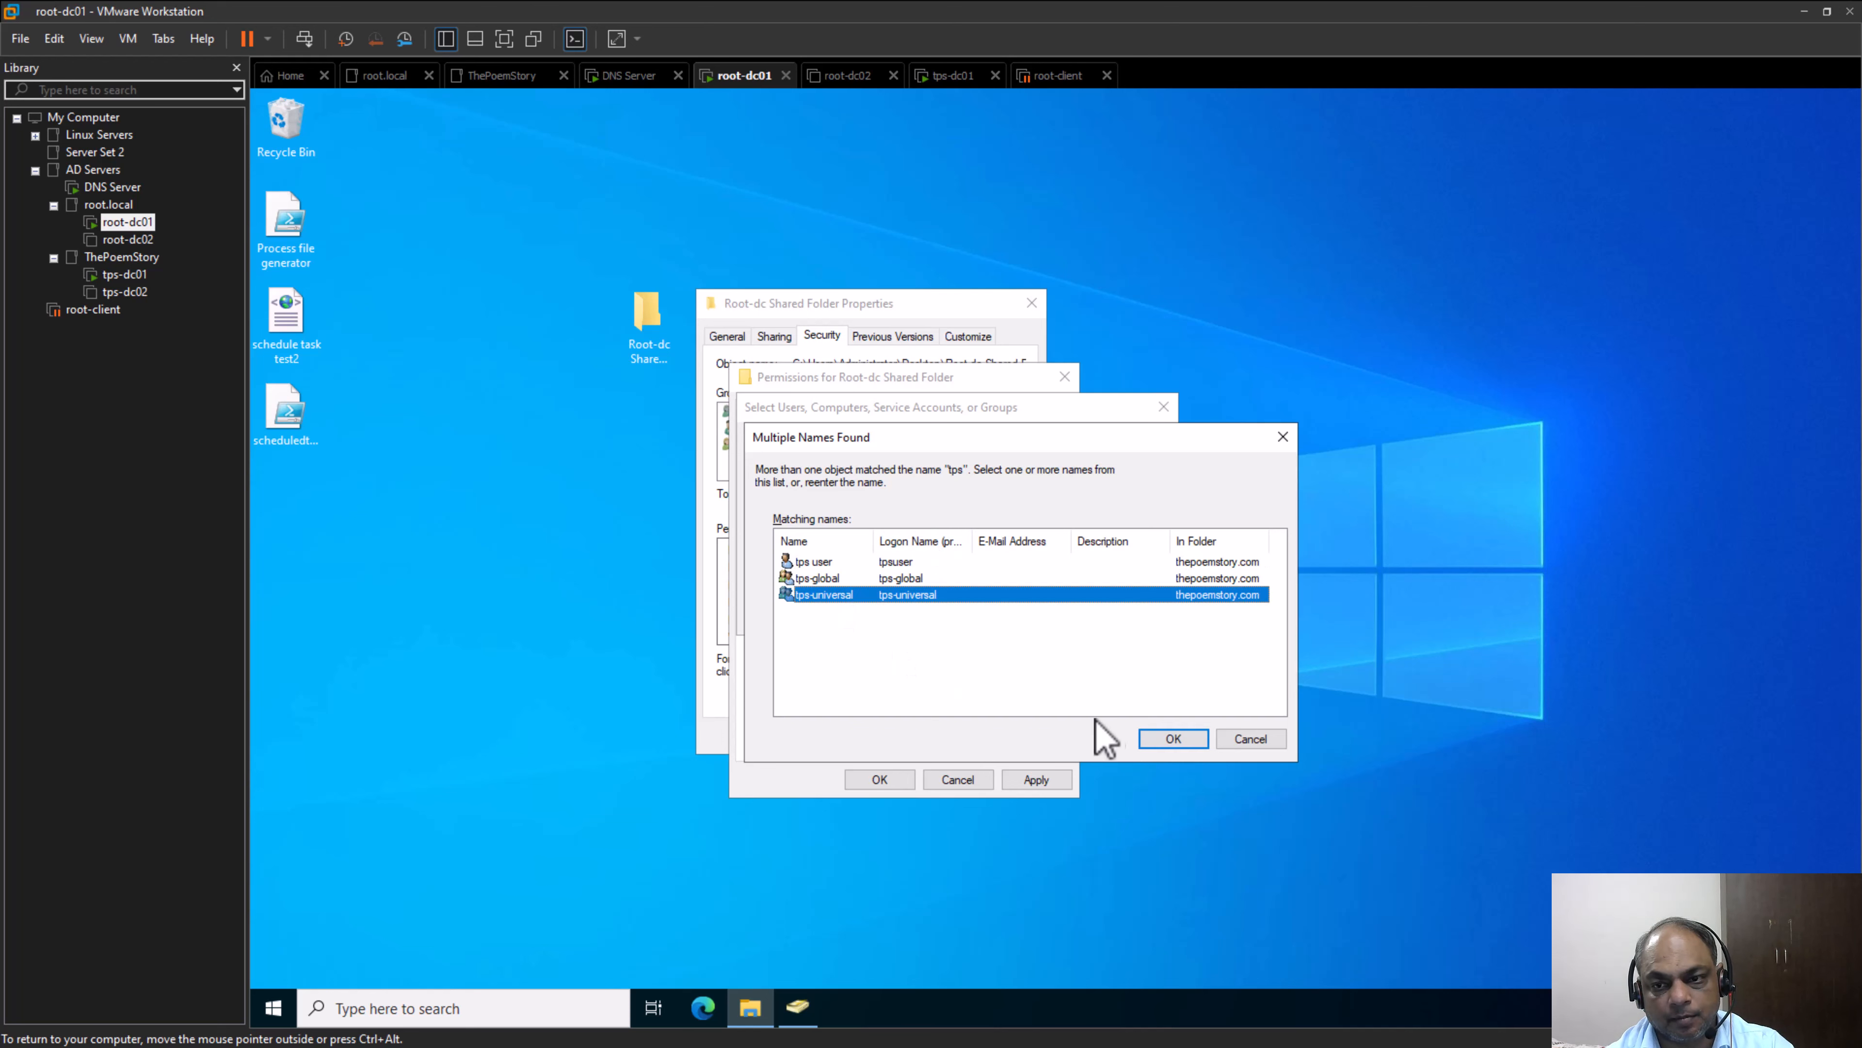
left_click(1172, 739)
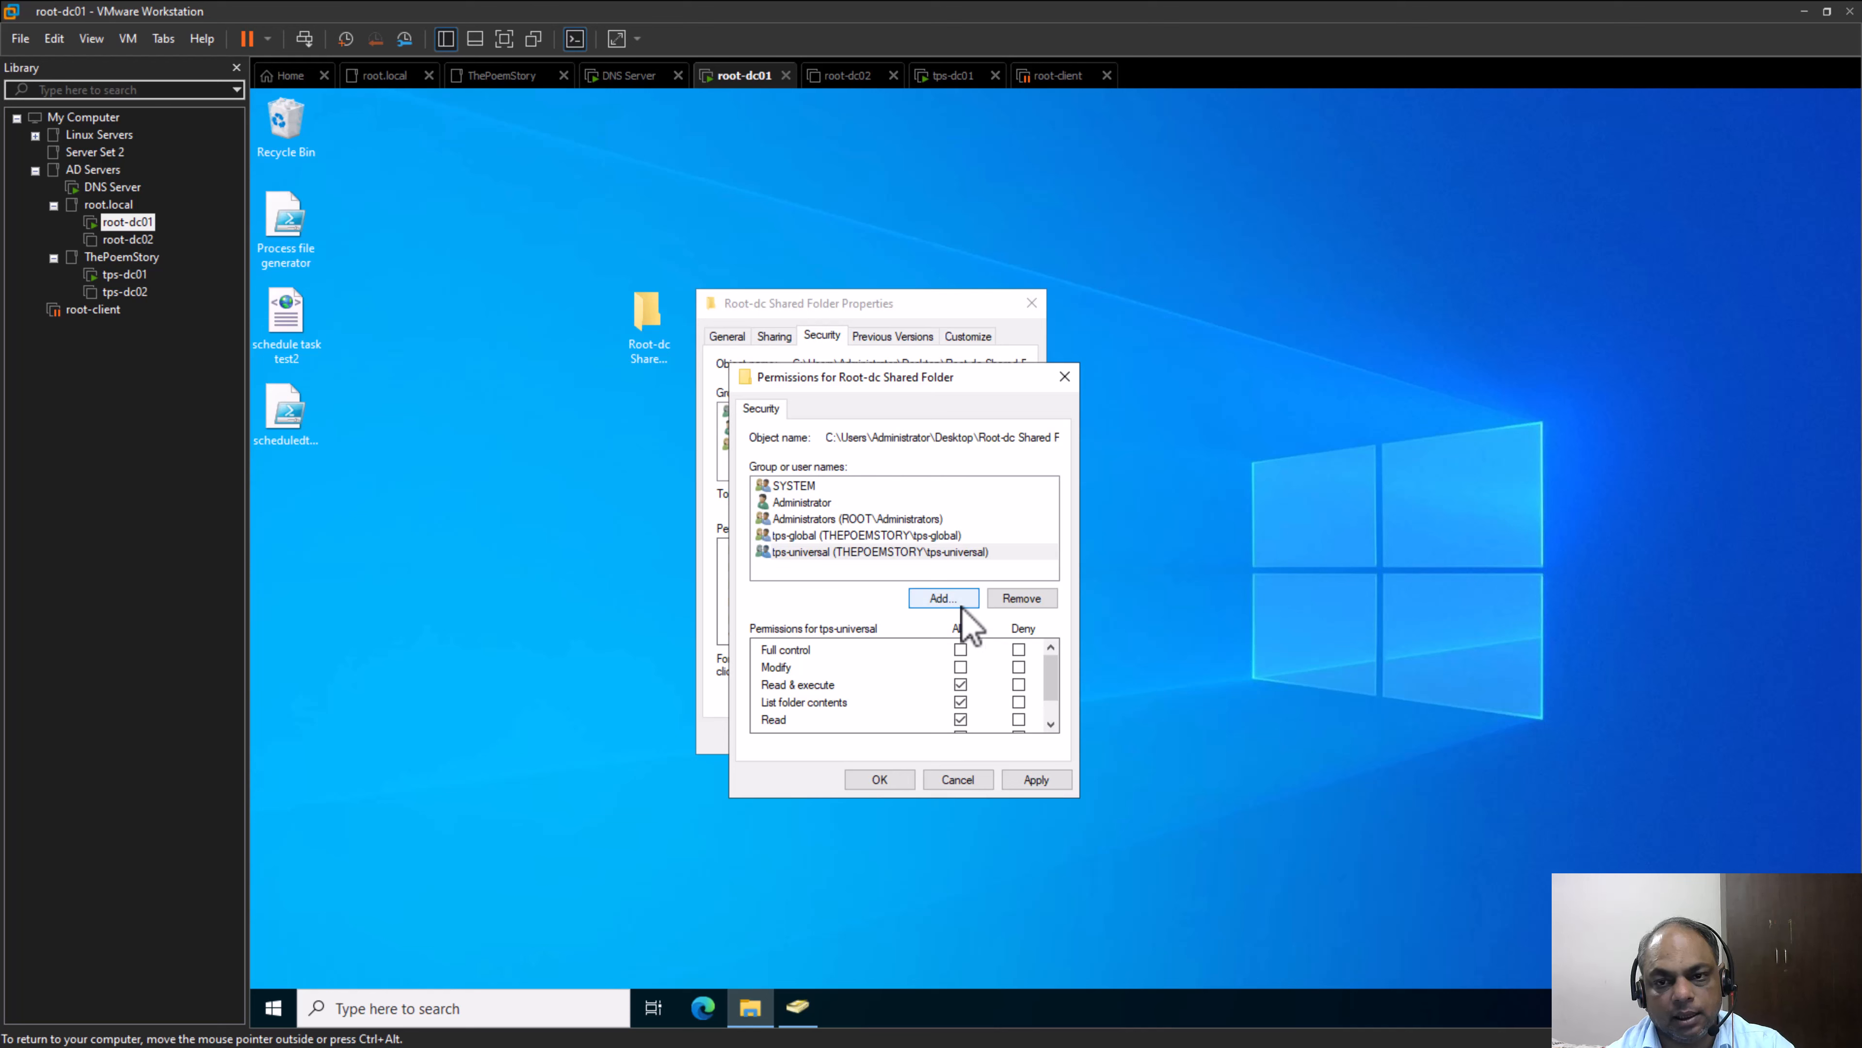
Look up "domain-local" in root.local and add domain-local-group to the permissions of Root-dc Shared Folder
left_click(944, 598)
left_click(1110, 507)
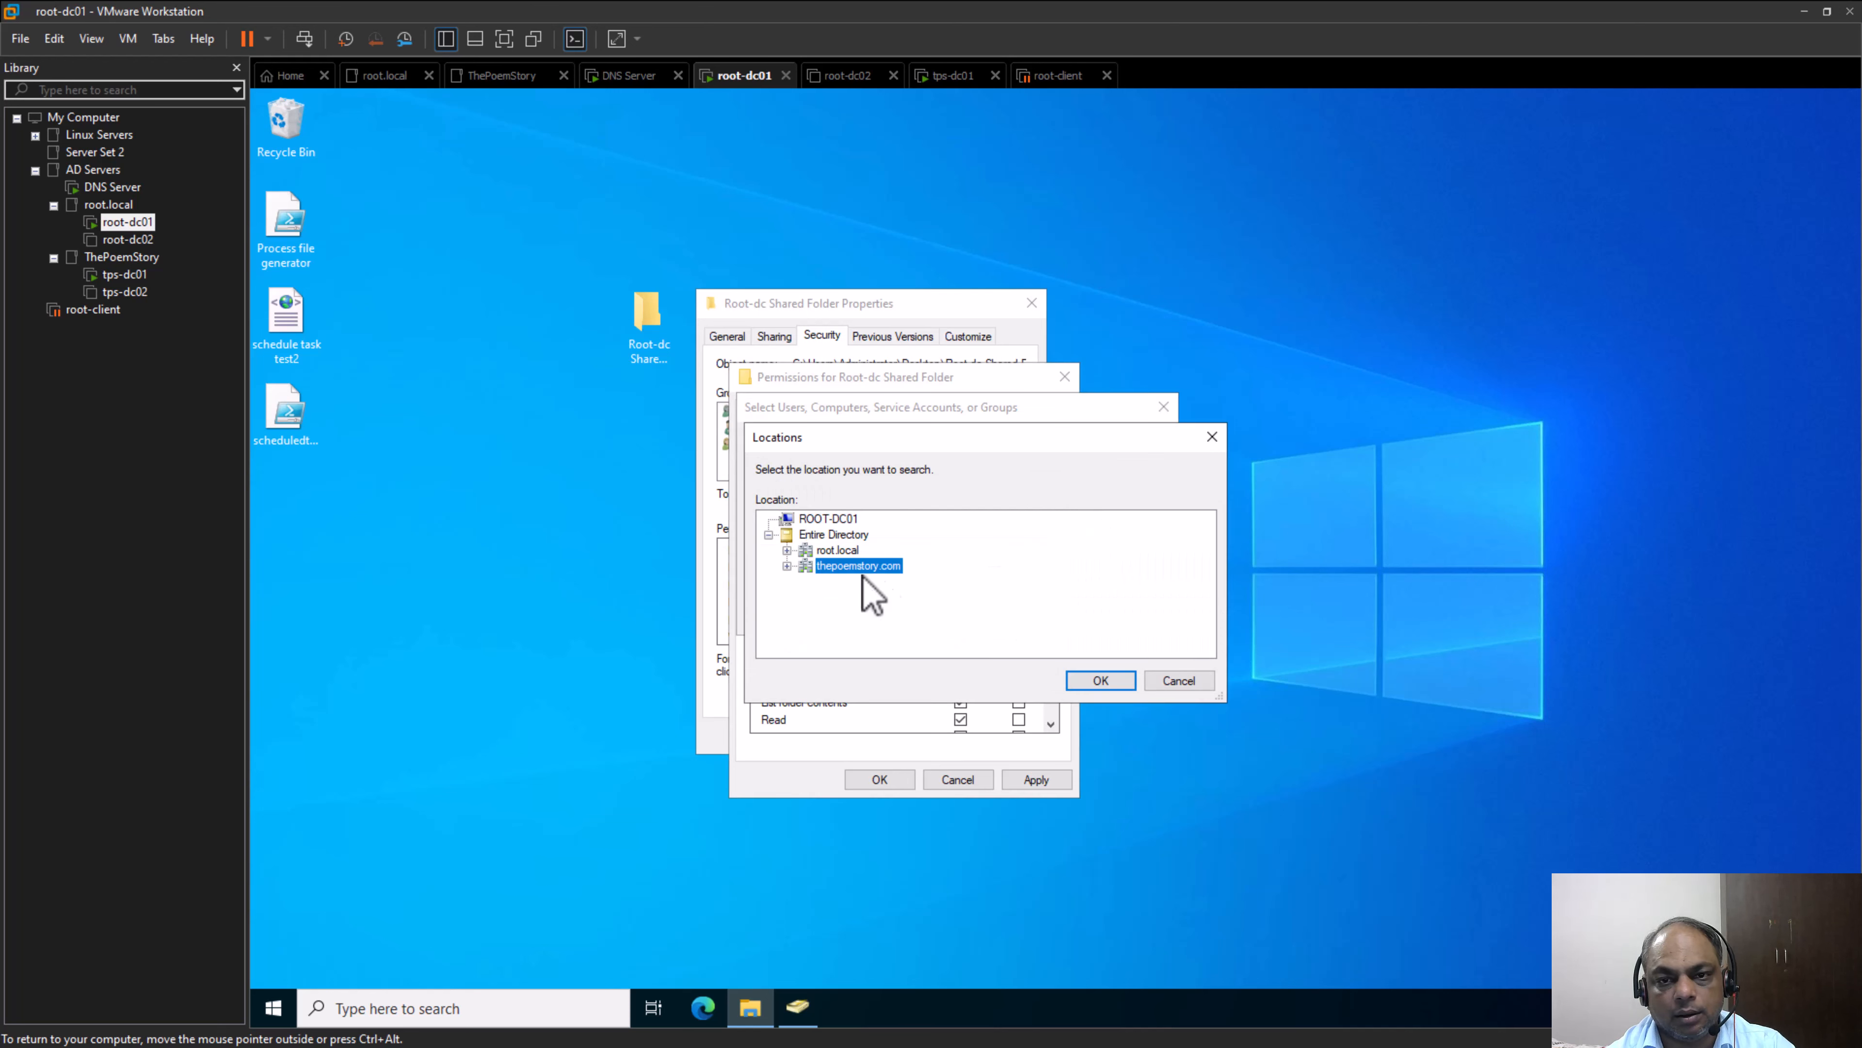
left_click(838, 550)
left_click(1100, 680)
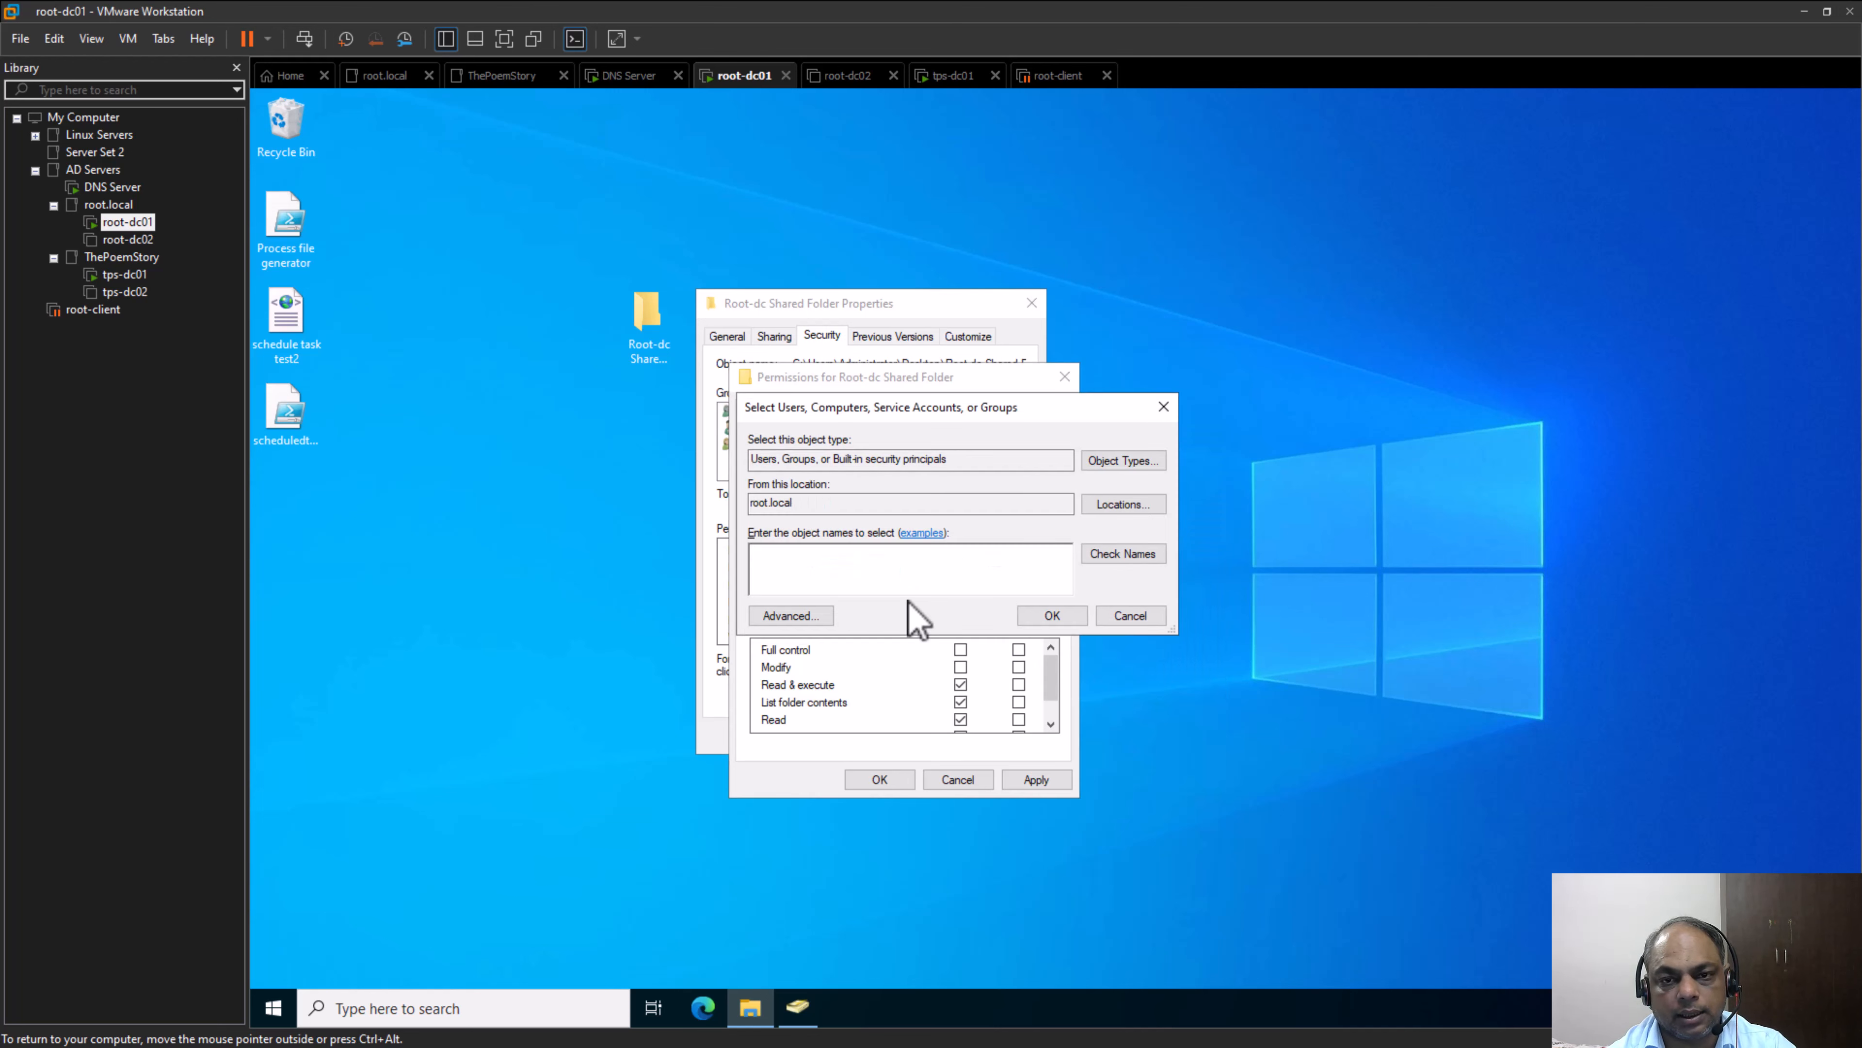
left_click(901, 567)
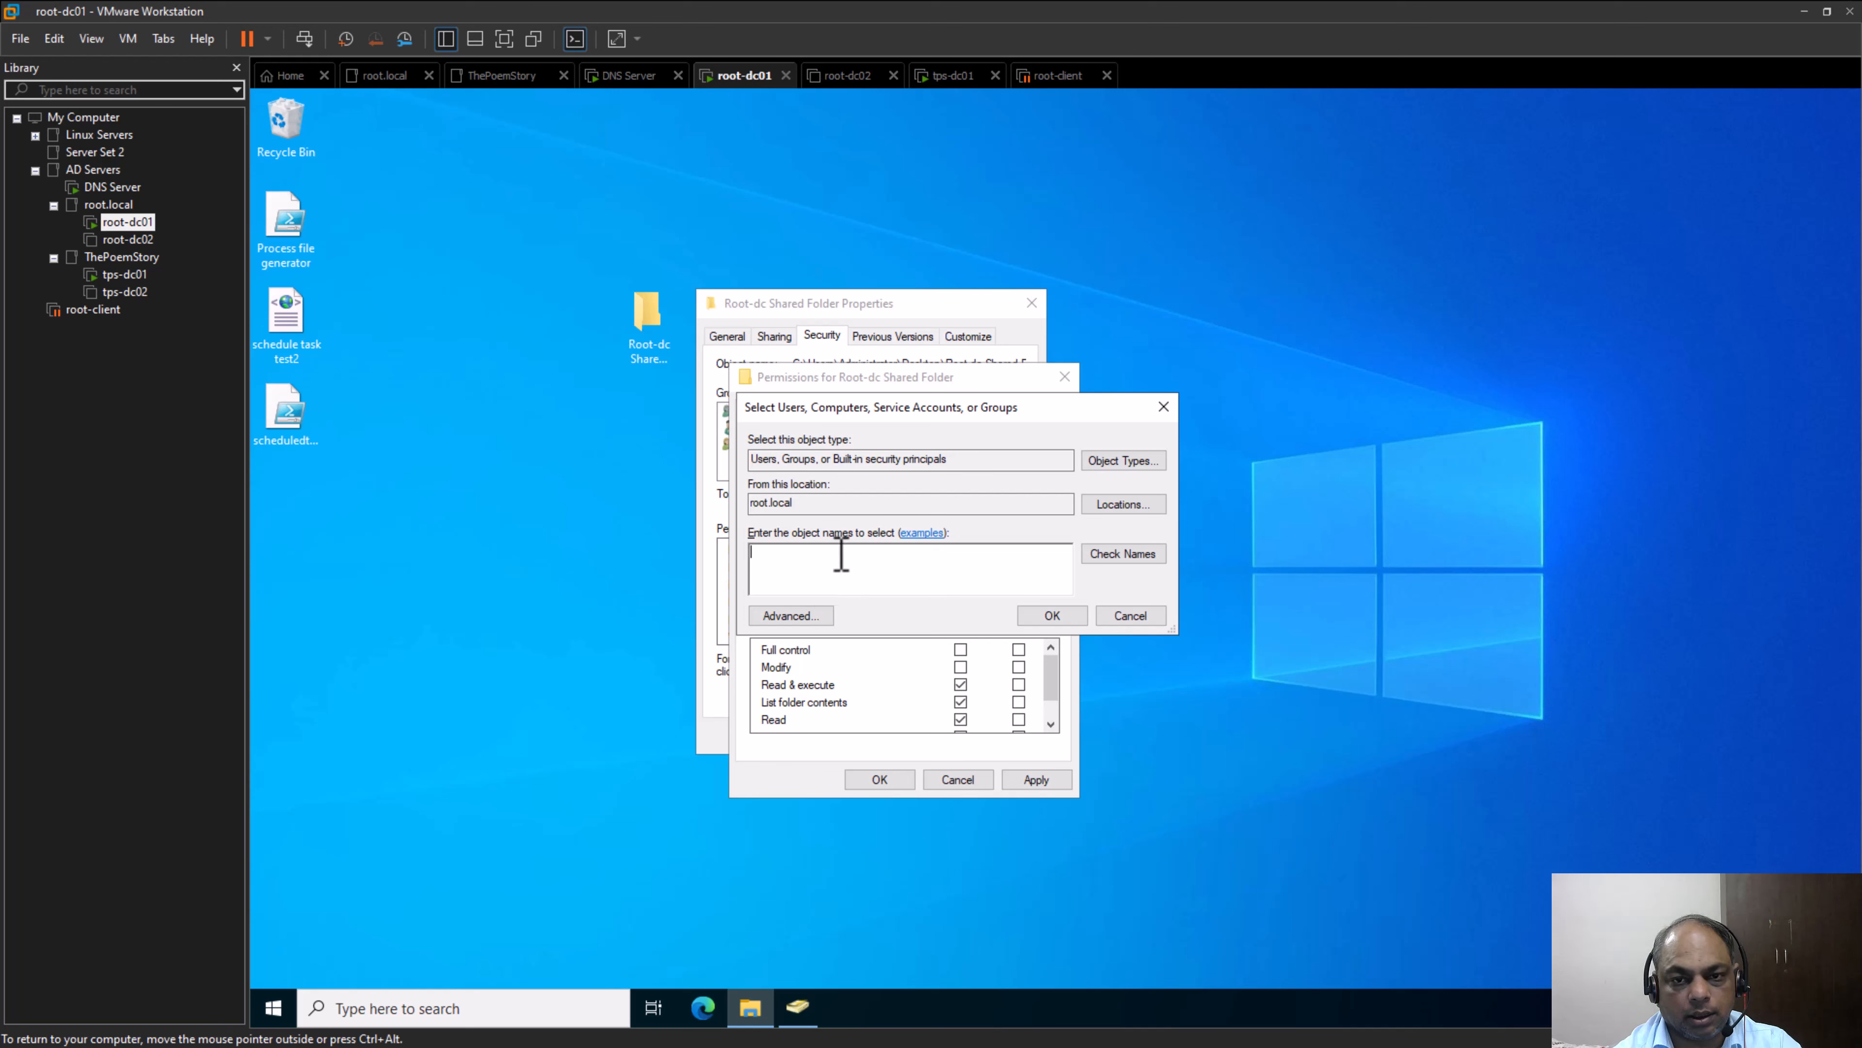
type("domain")
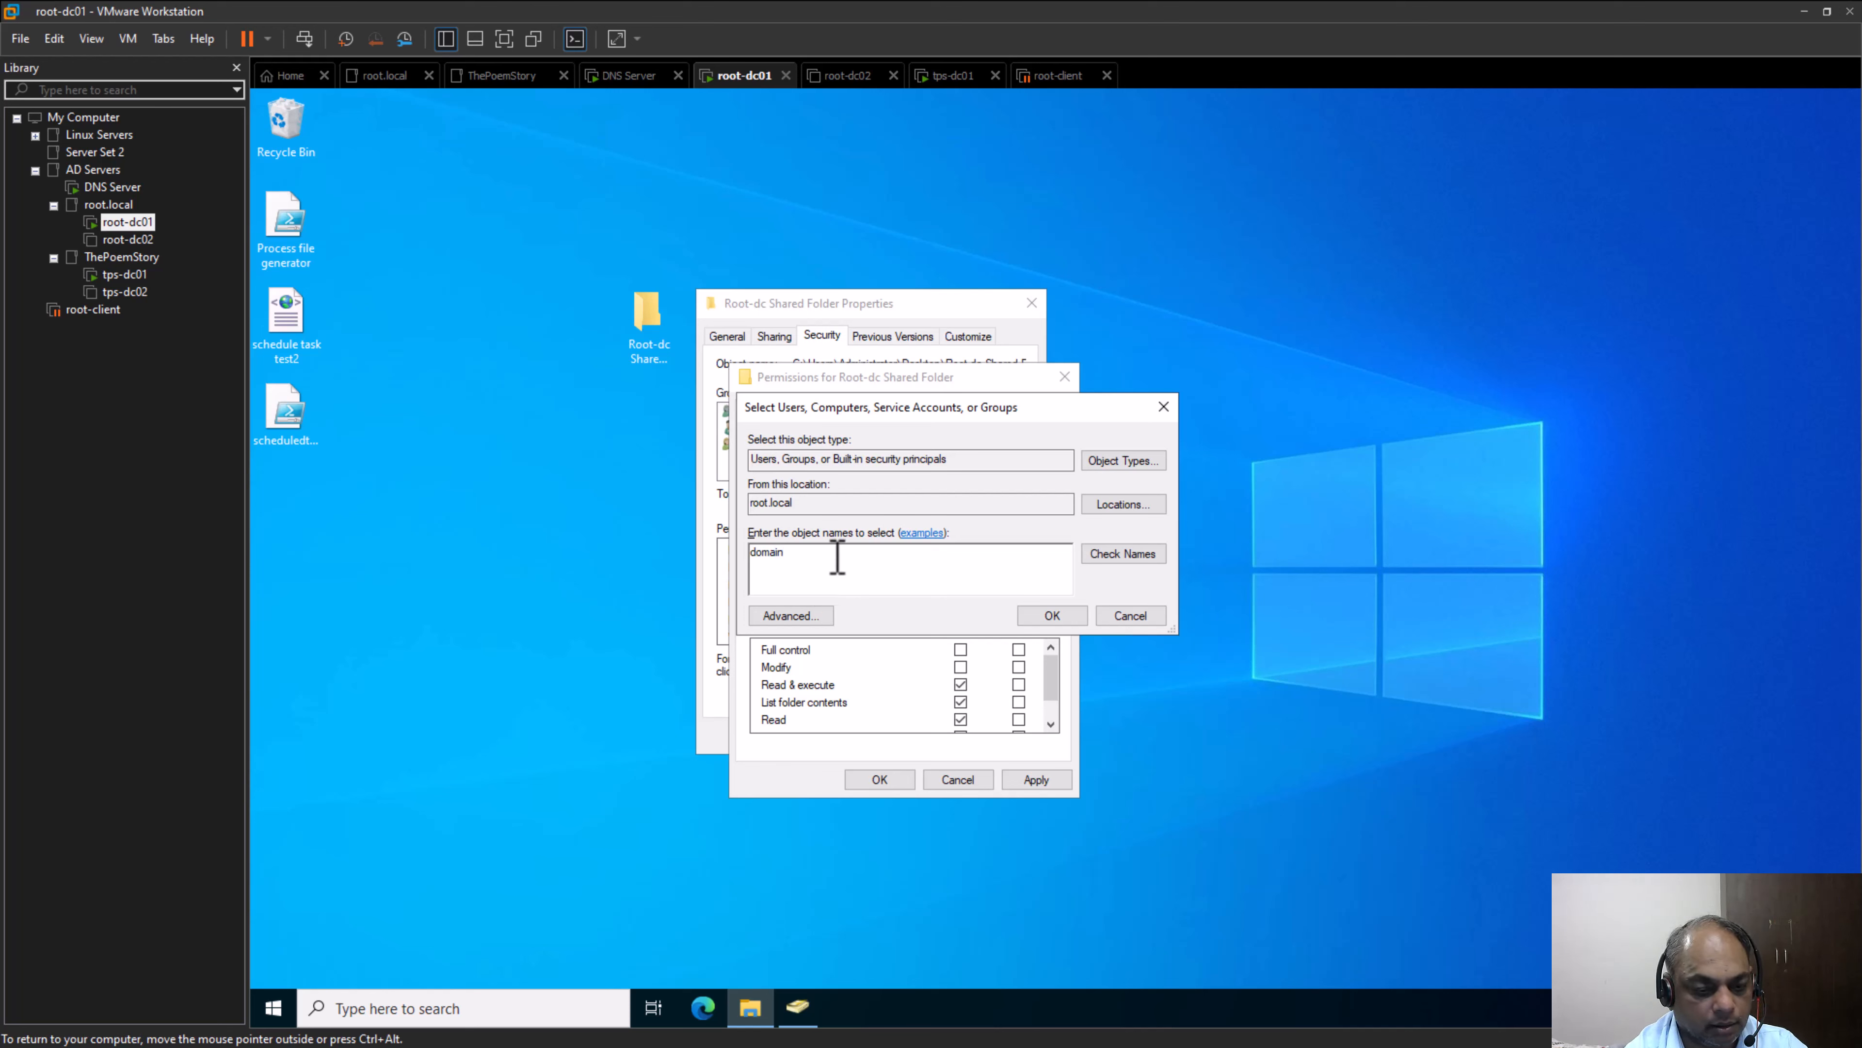
type("-local")
key("Return")
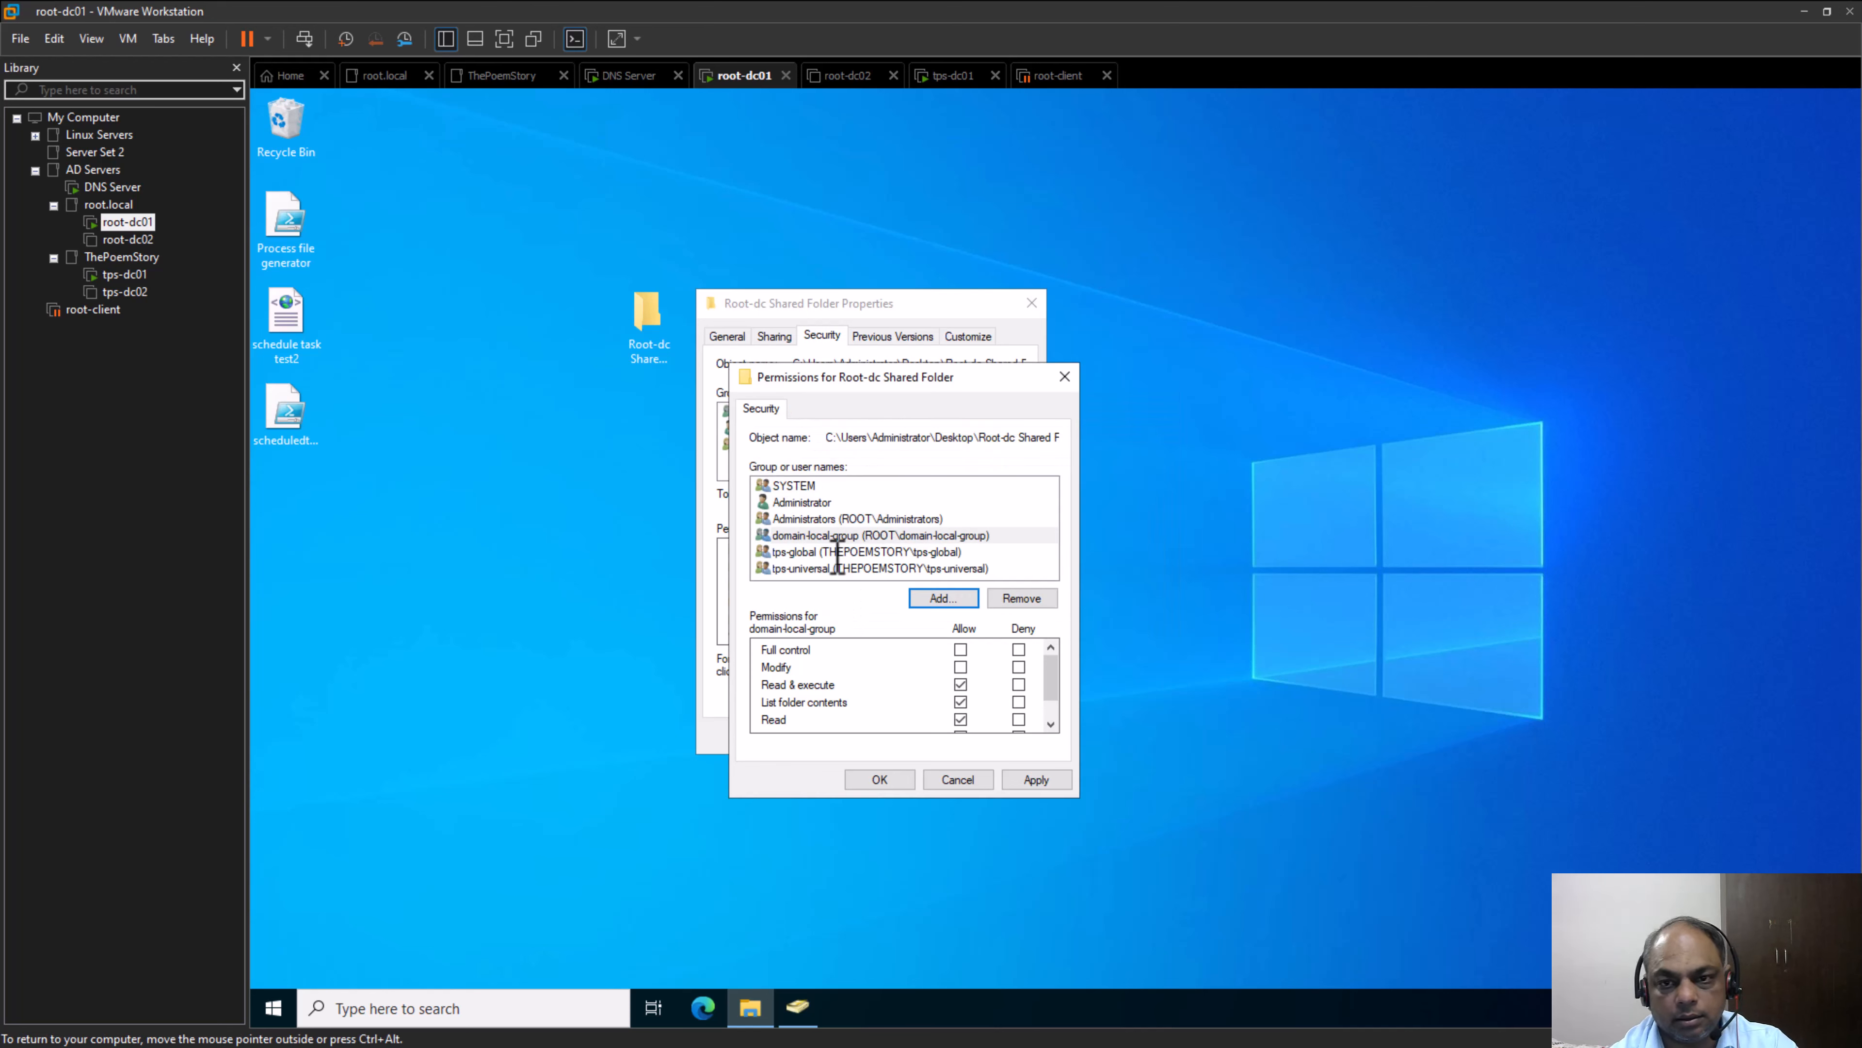
Check the permissions of domain-local-group, discard the permission changes and close the properties of Root-dc Shared Folder
left_click(939, 538)
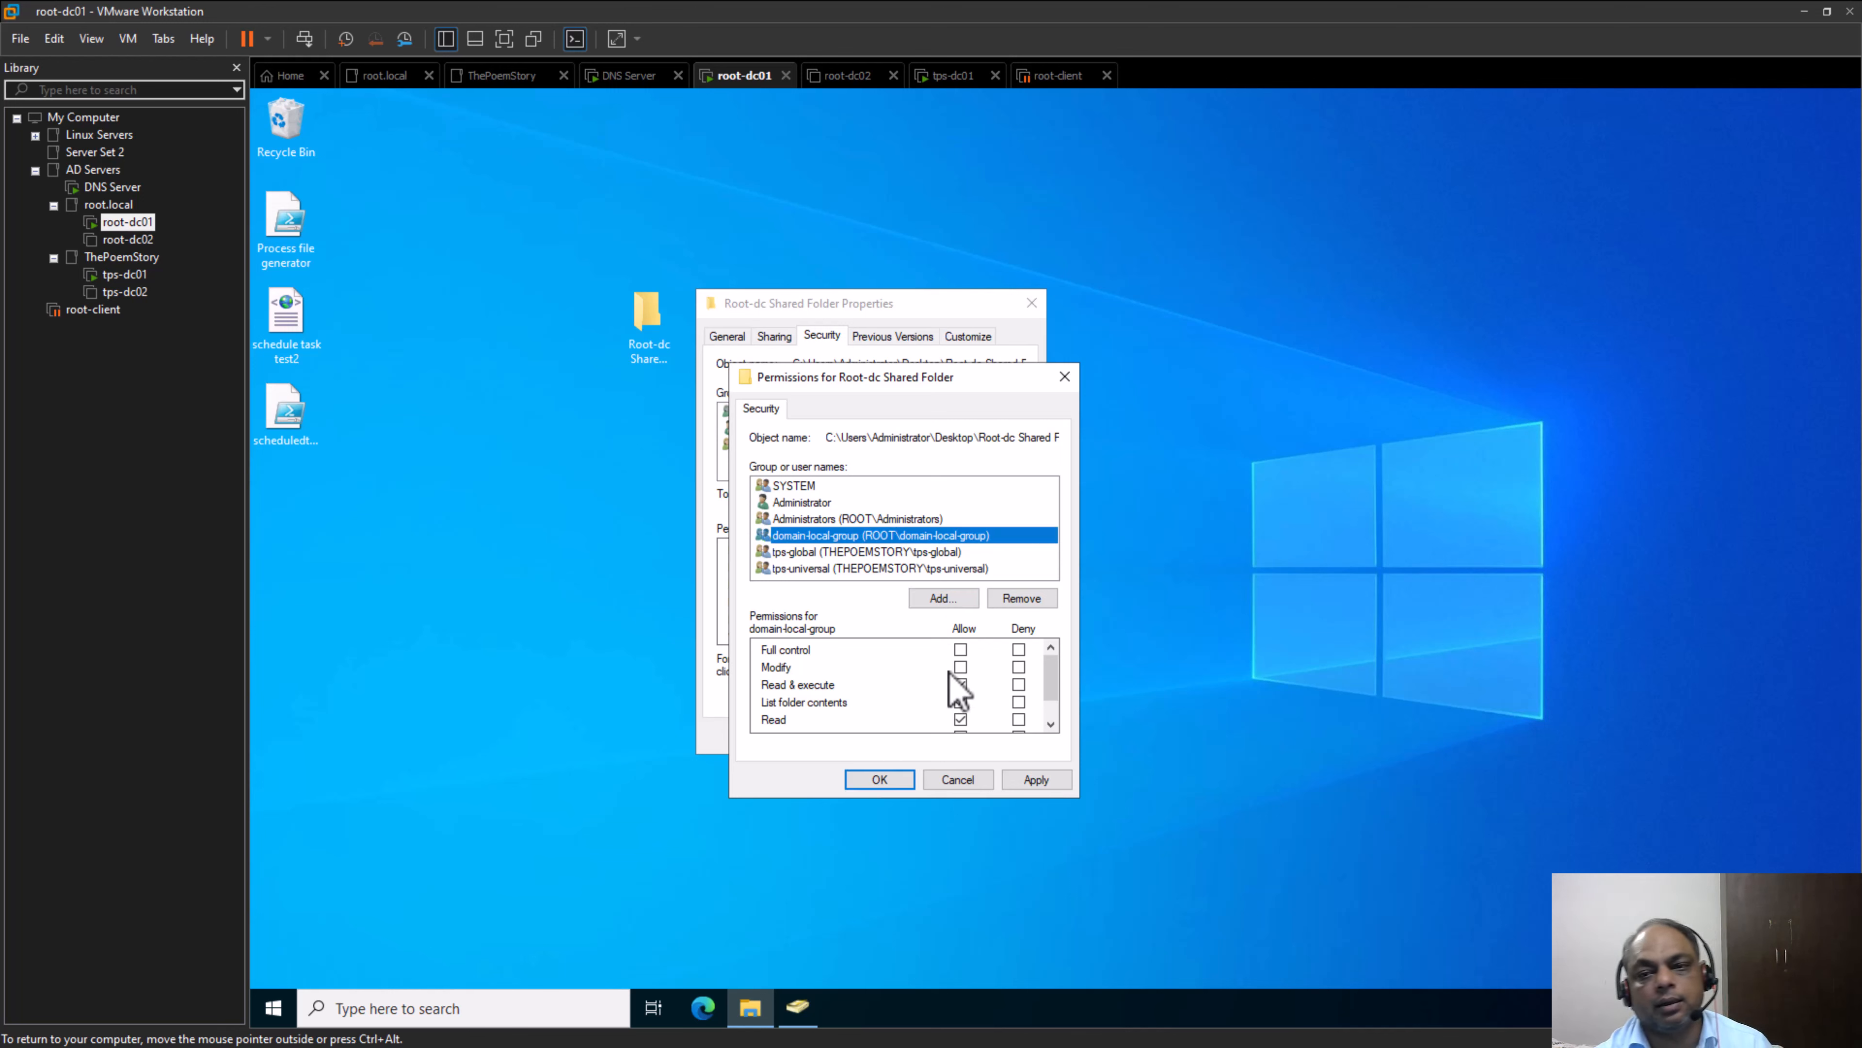
left_click(959, 684)
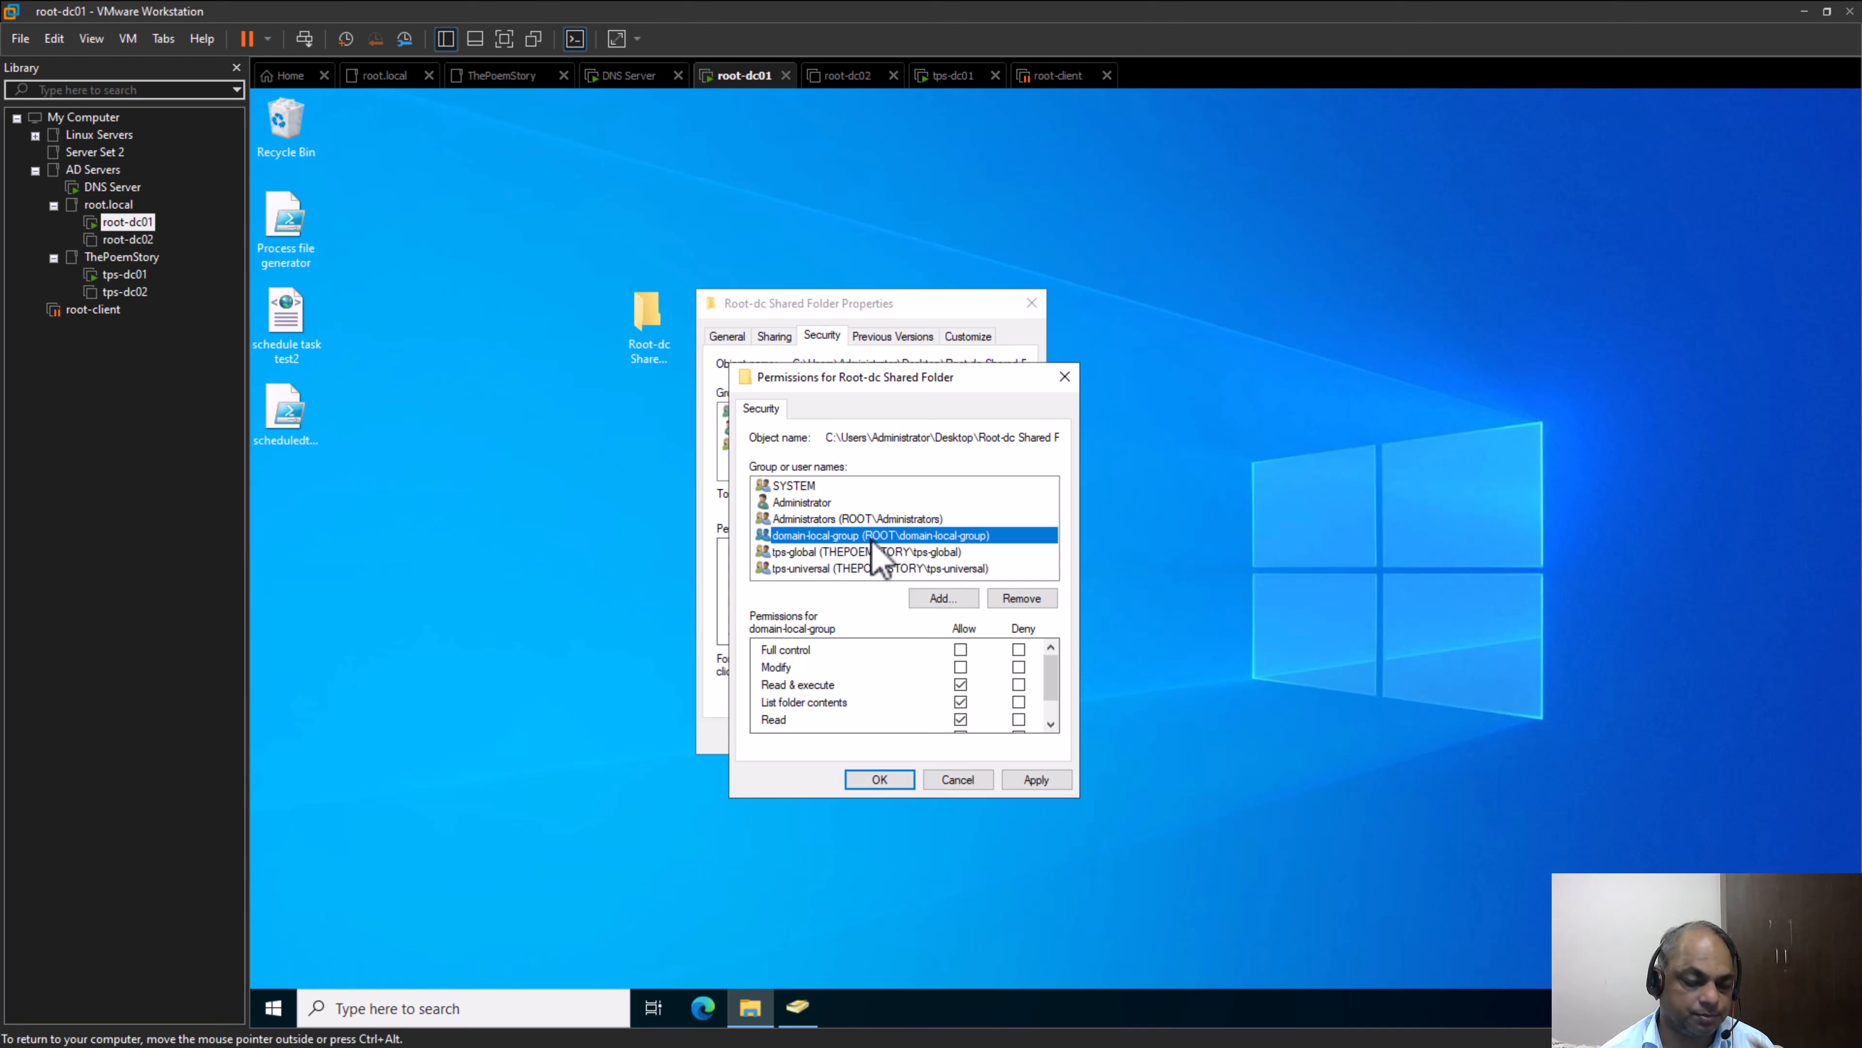
left_click(958, 778)
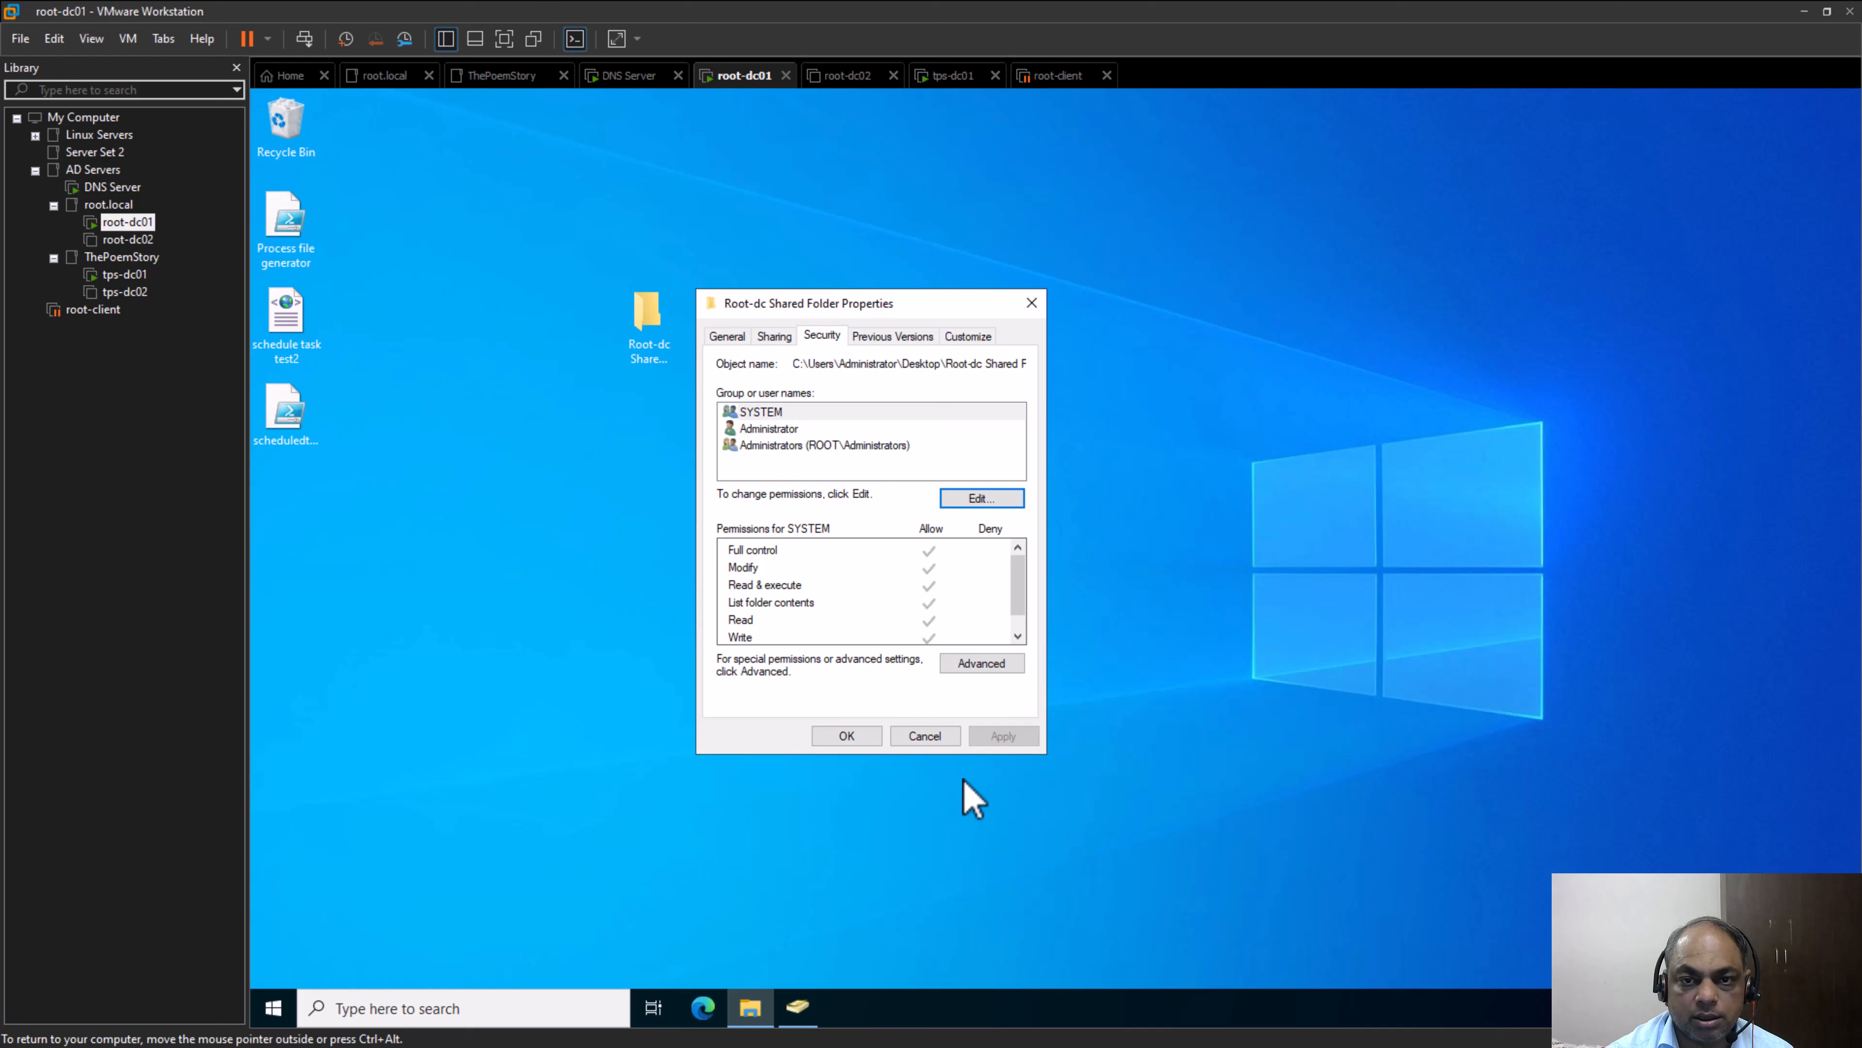
left_click(922, 735)
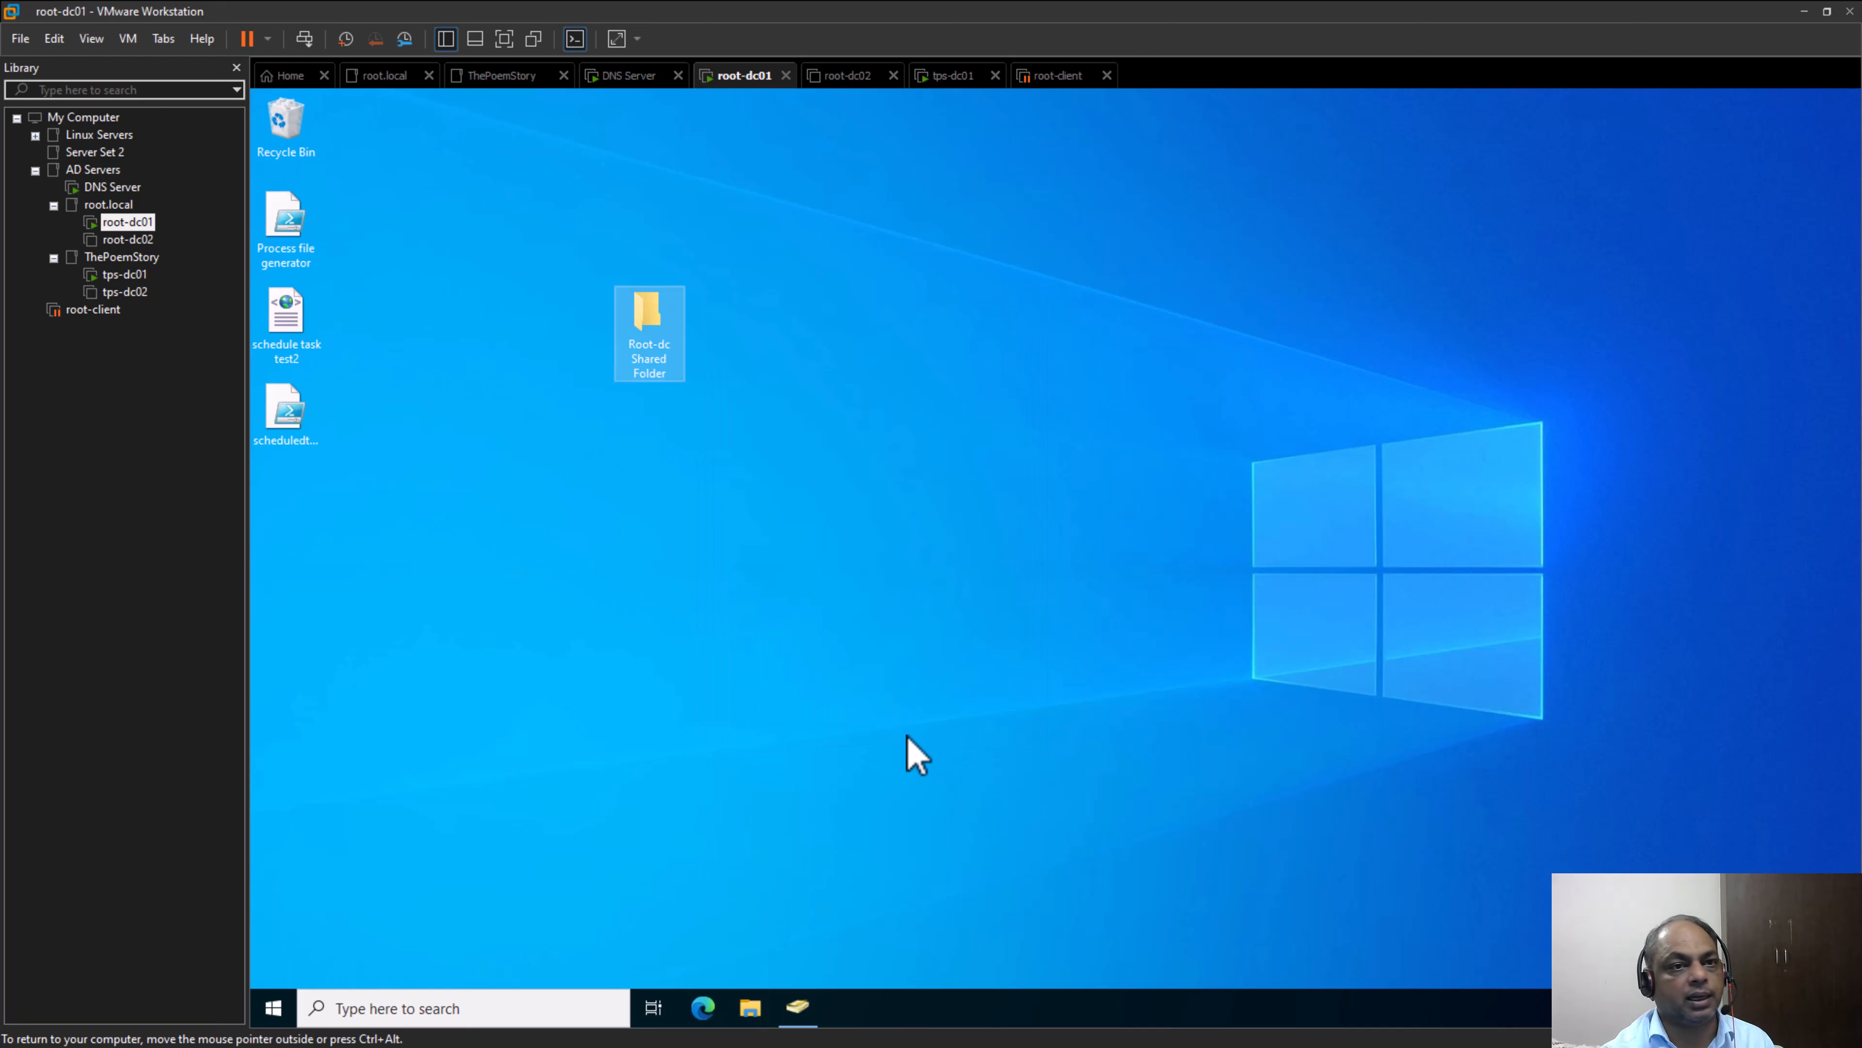
On tps-dc01, open the security permissions of TPS Shared Folder for editing
left_click(124, 274)
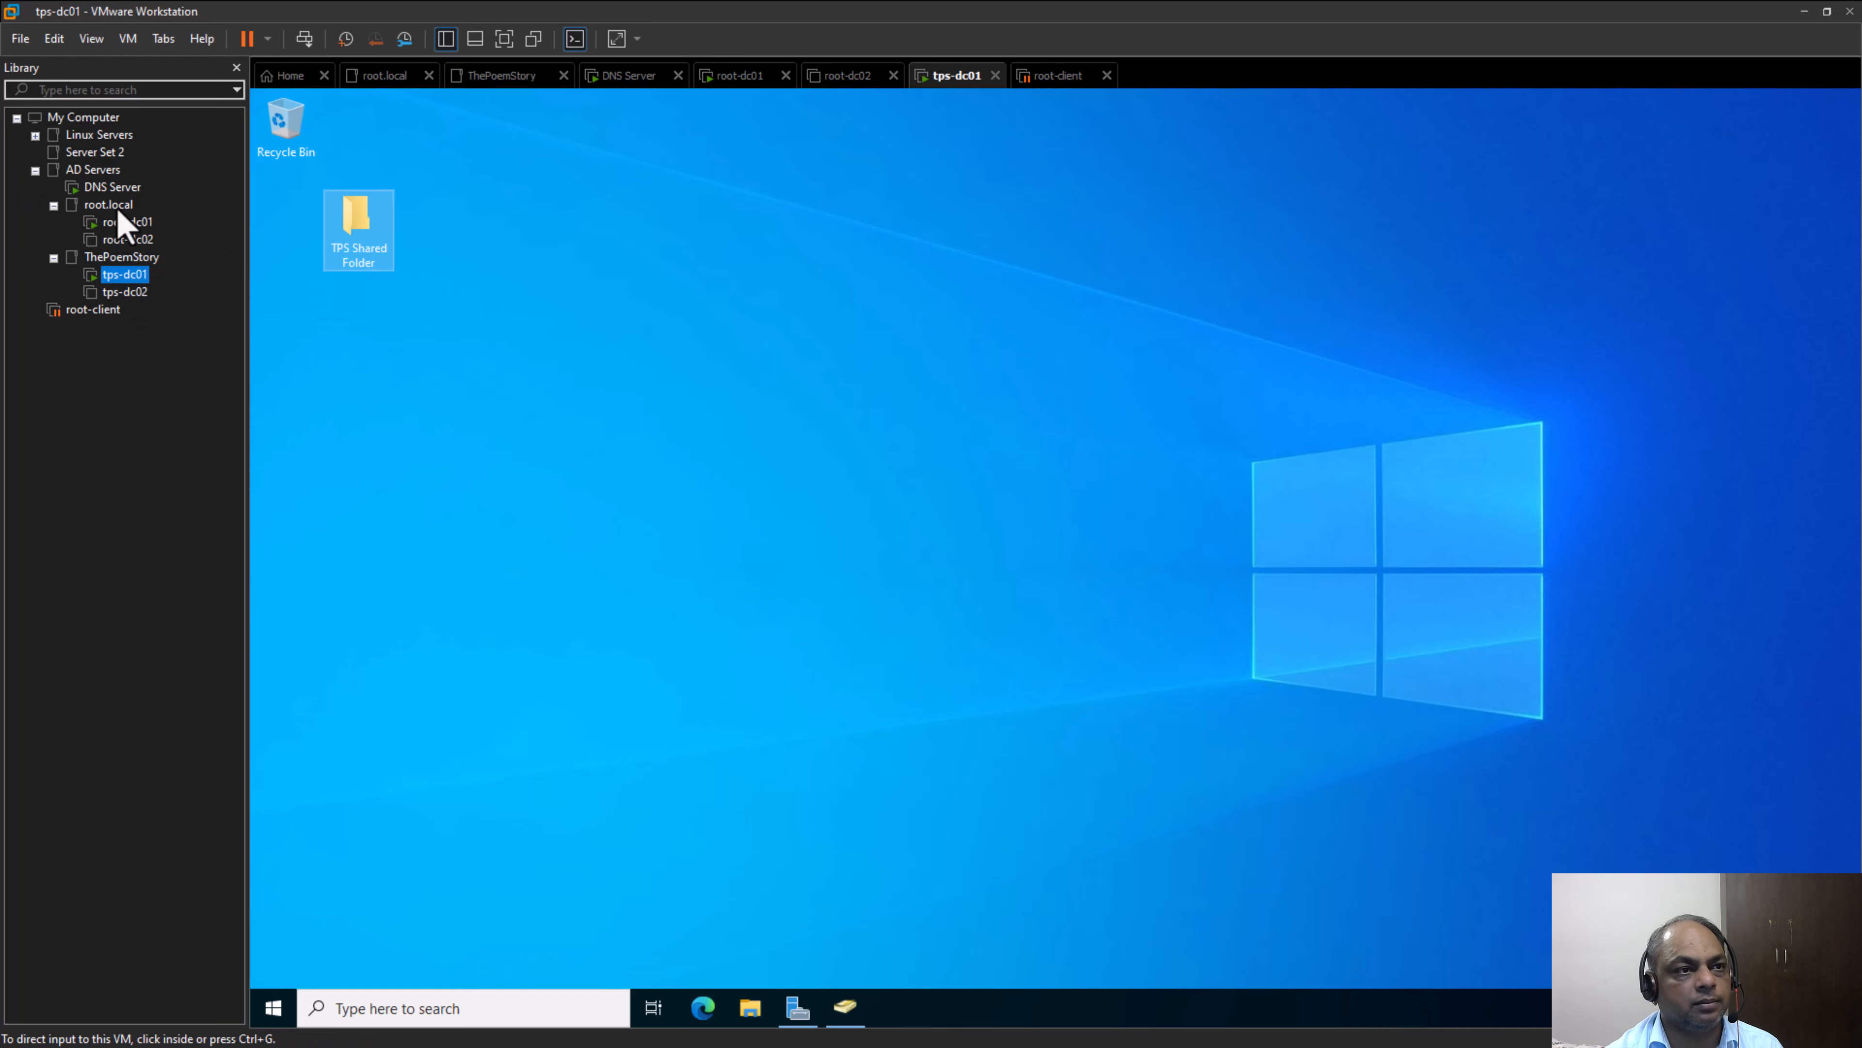
left_click(366, 222)
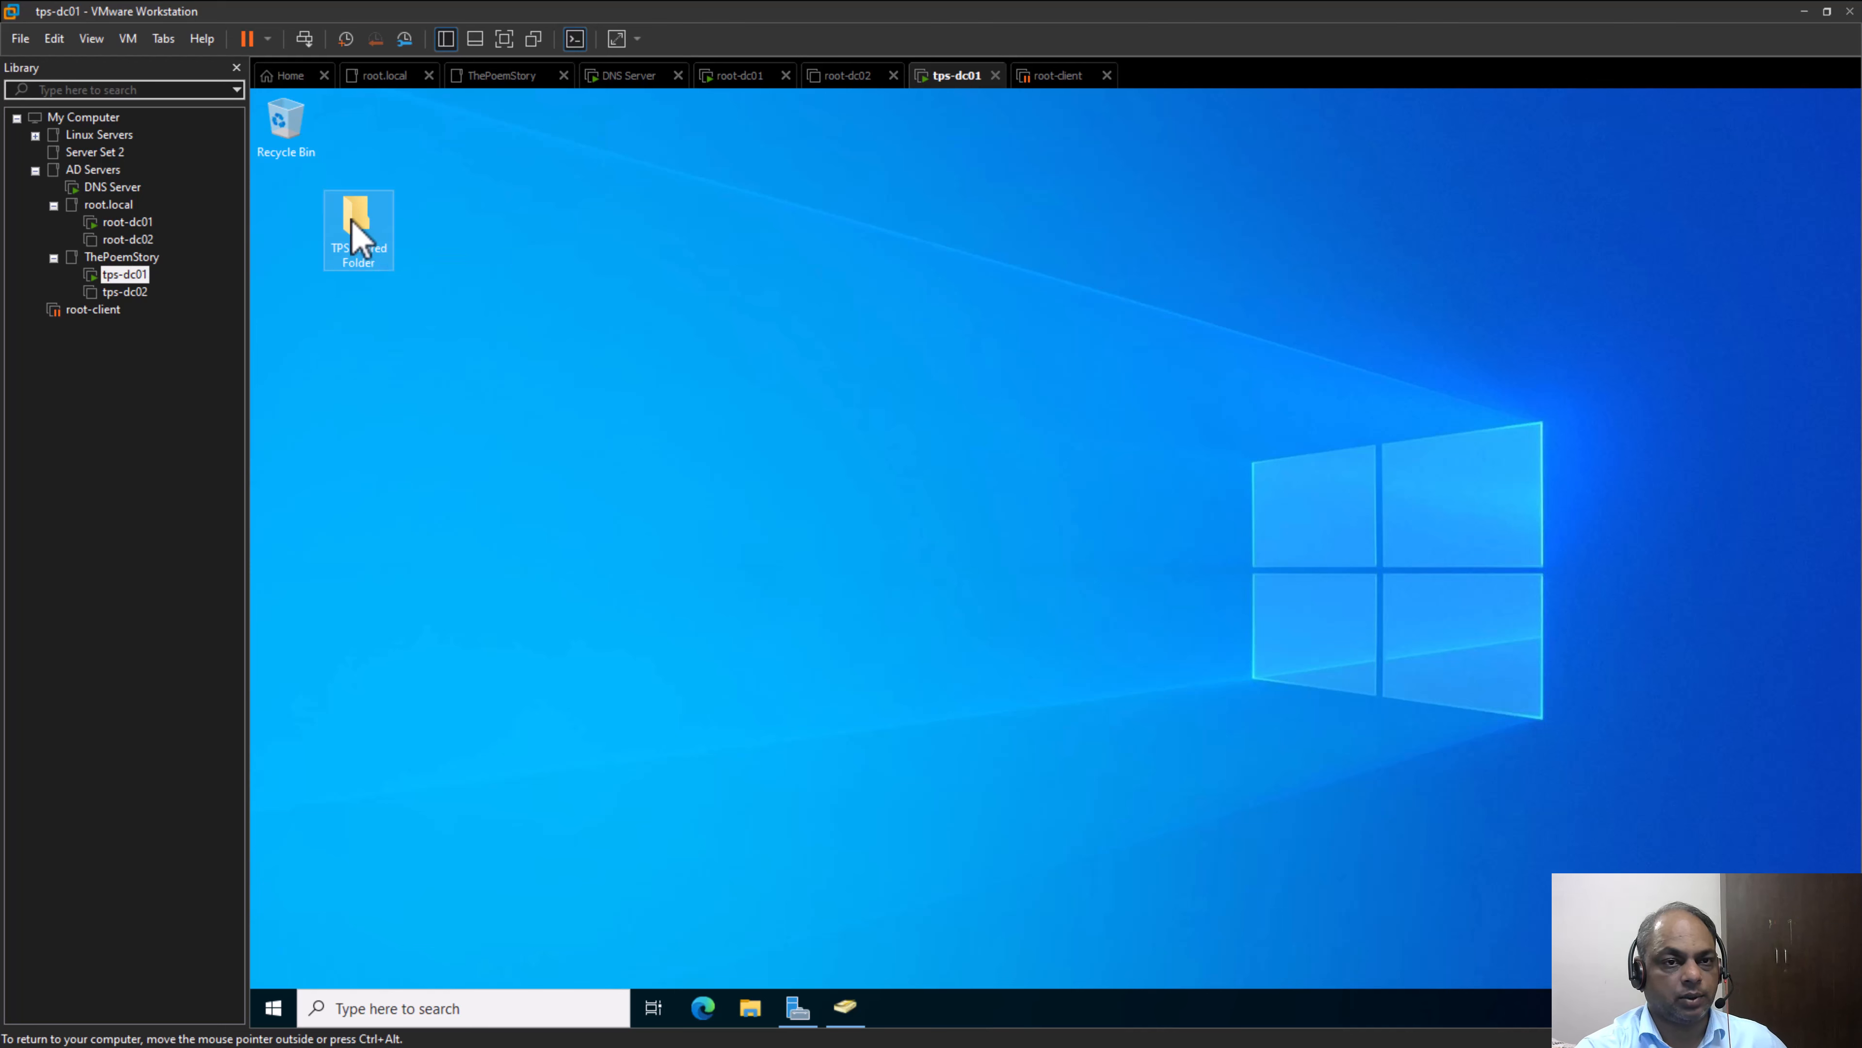
right_click(352, 220)
left_click(469, 524)
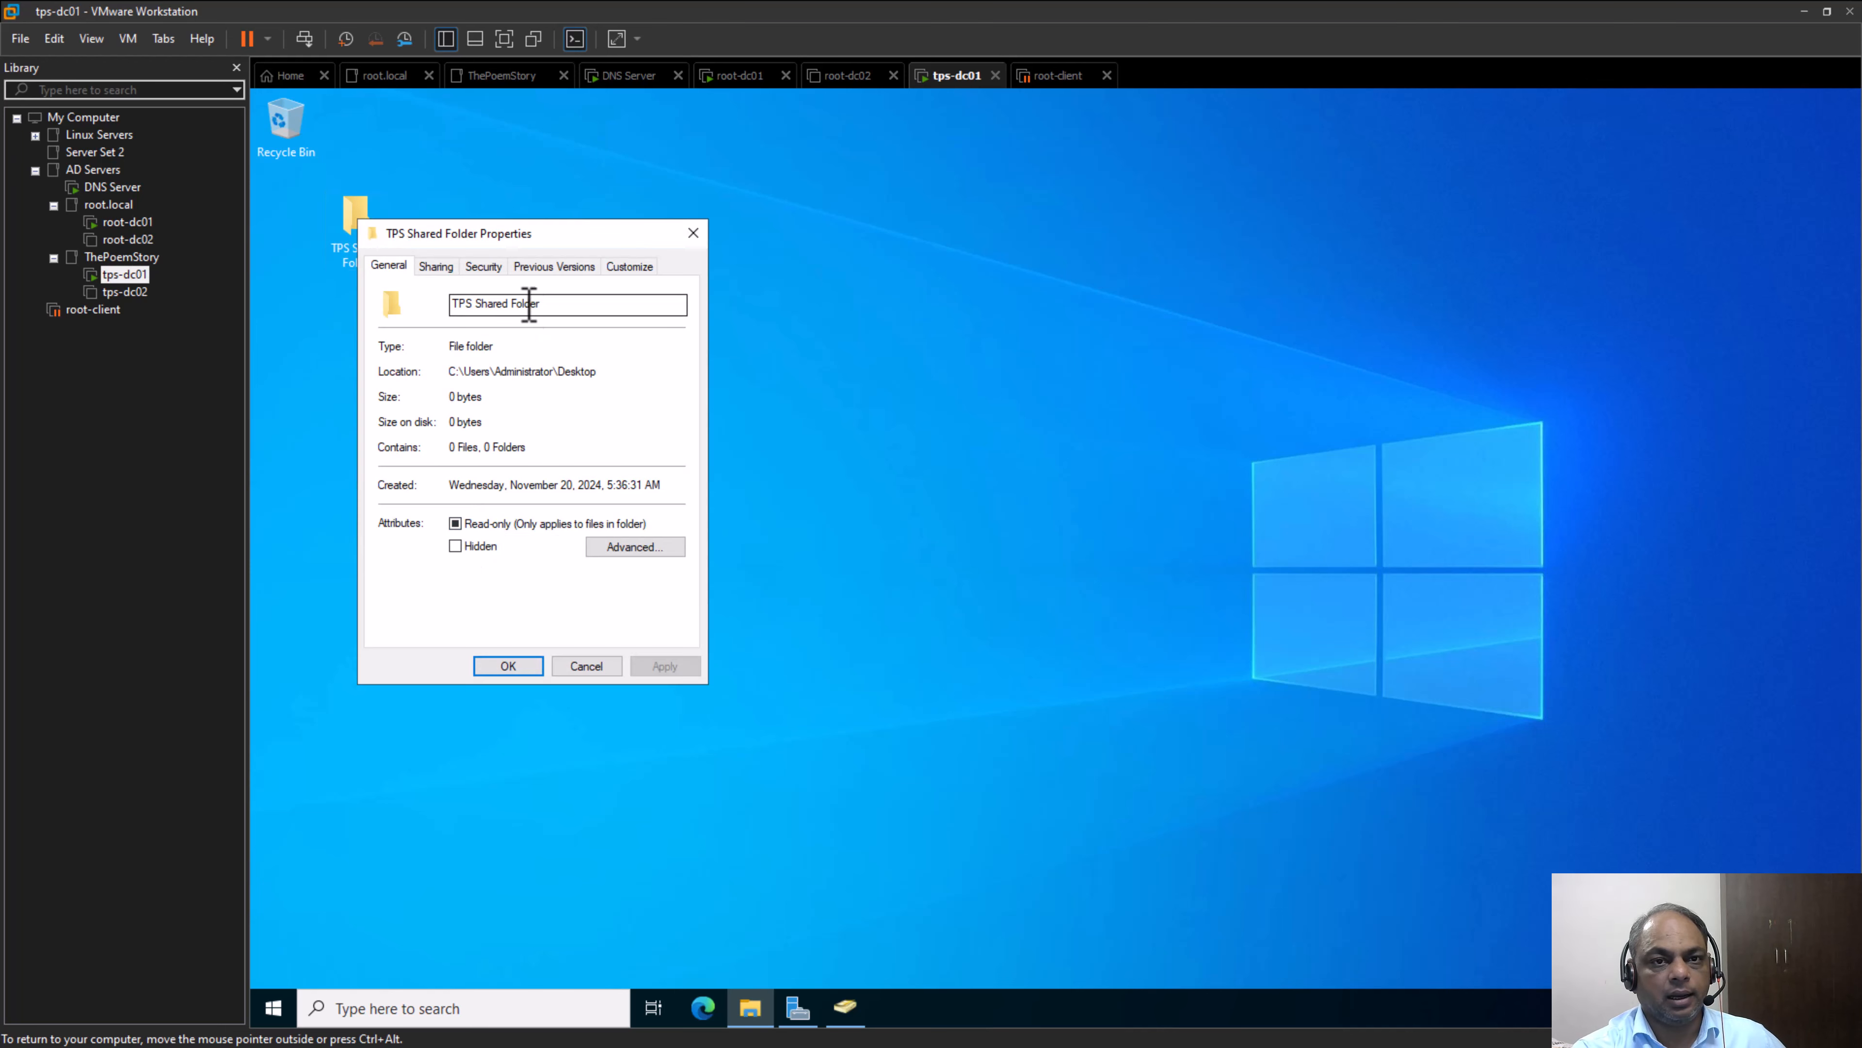
left_click(484, 266)
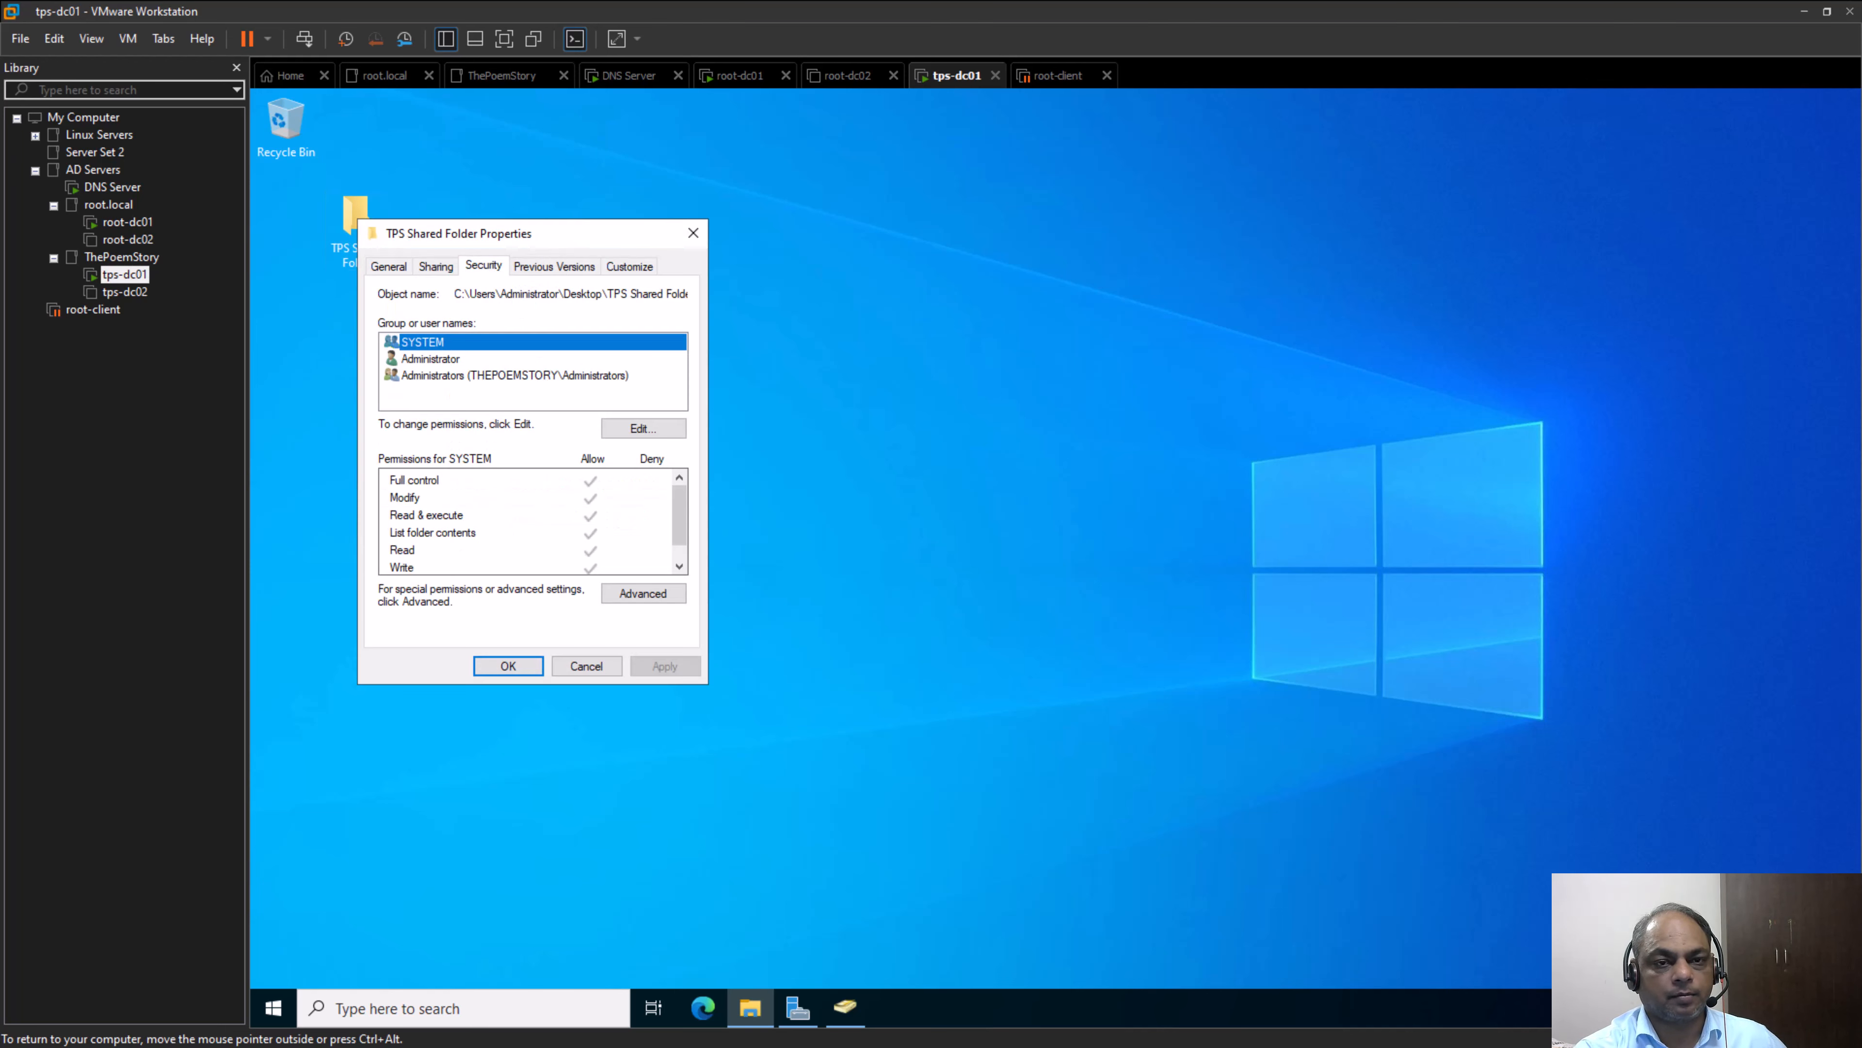
left_click_drag(545, 234, 1102, 249)
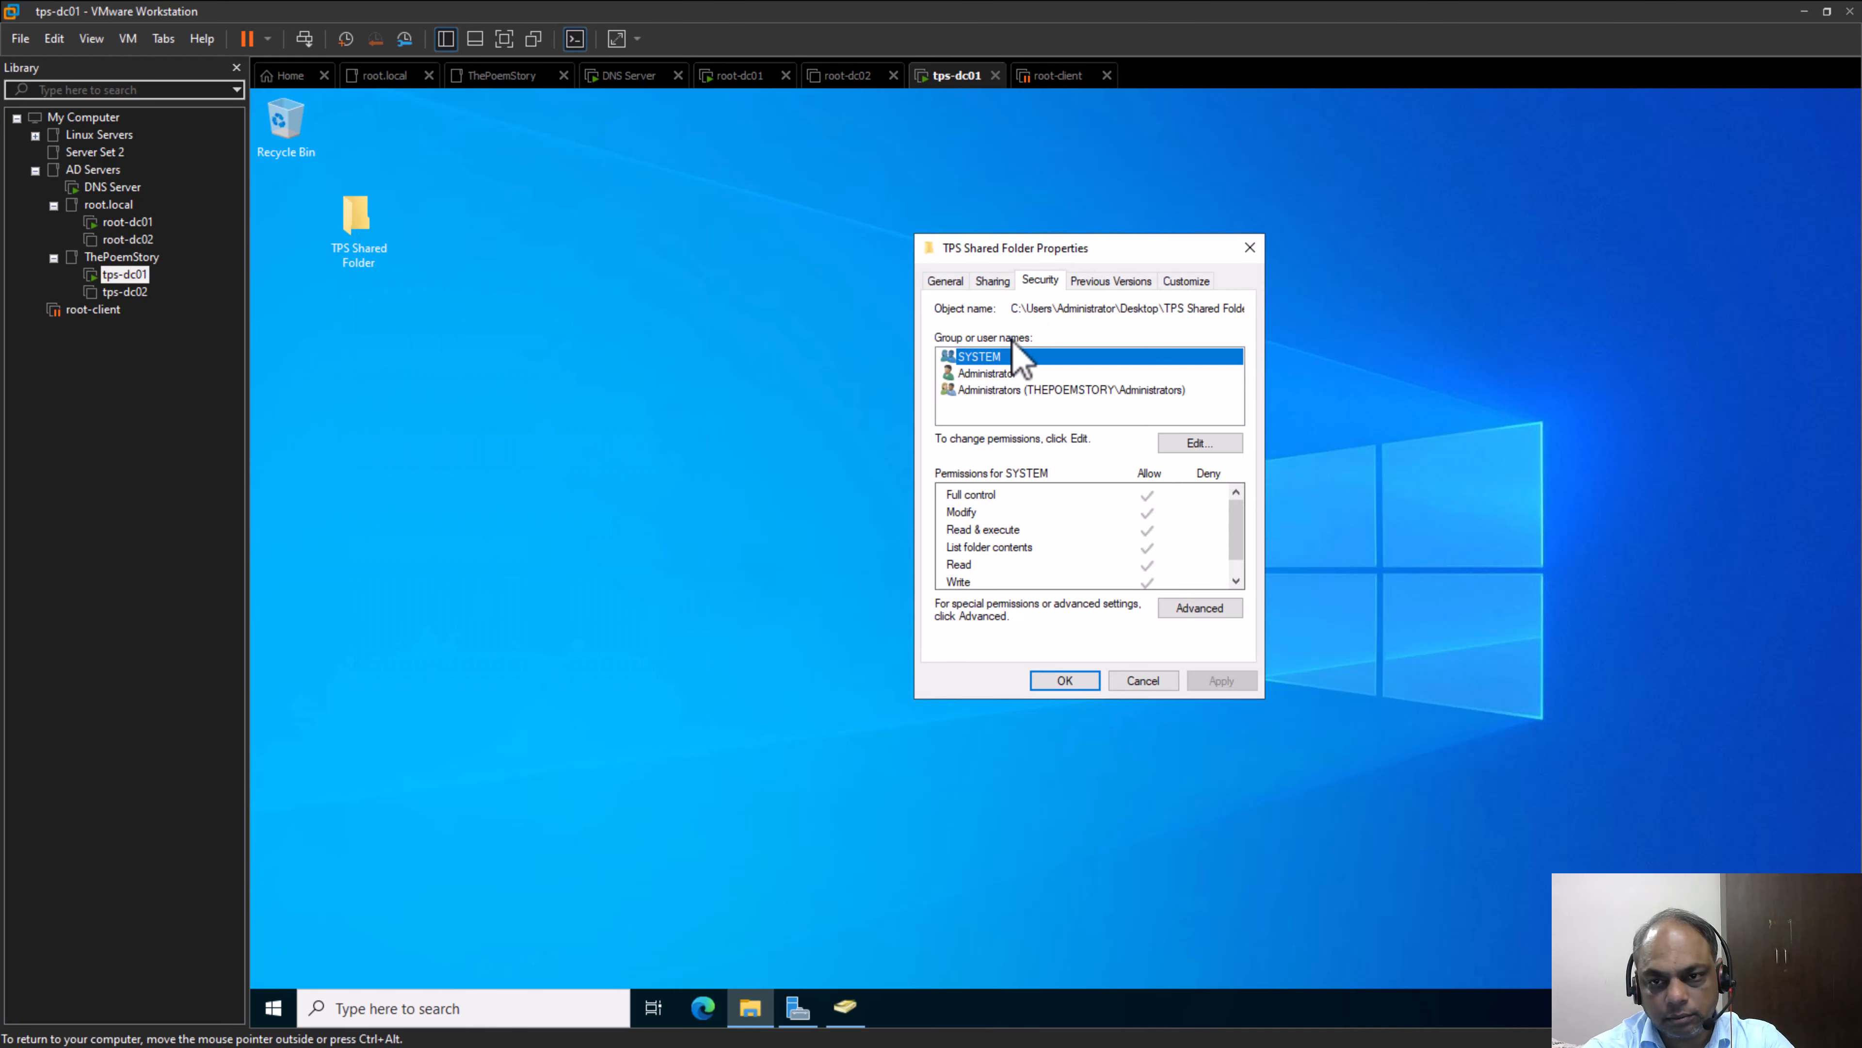
left_click(1217, 446)
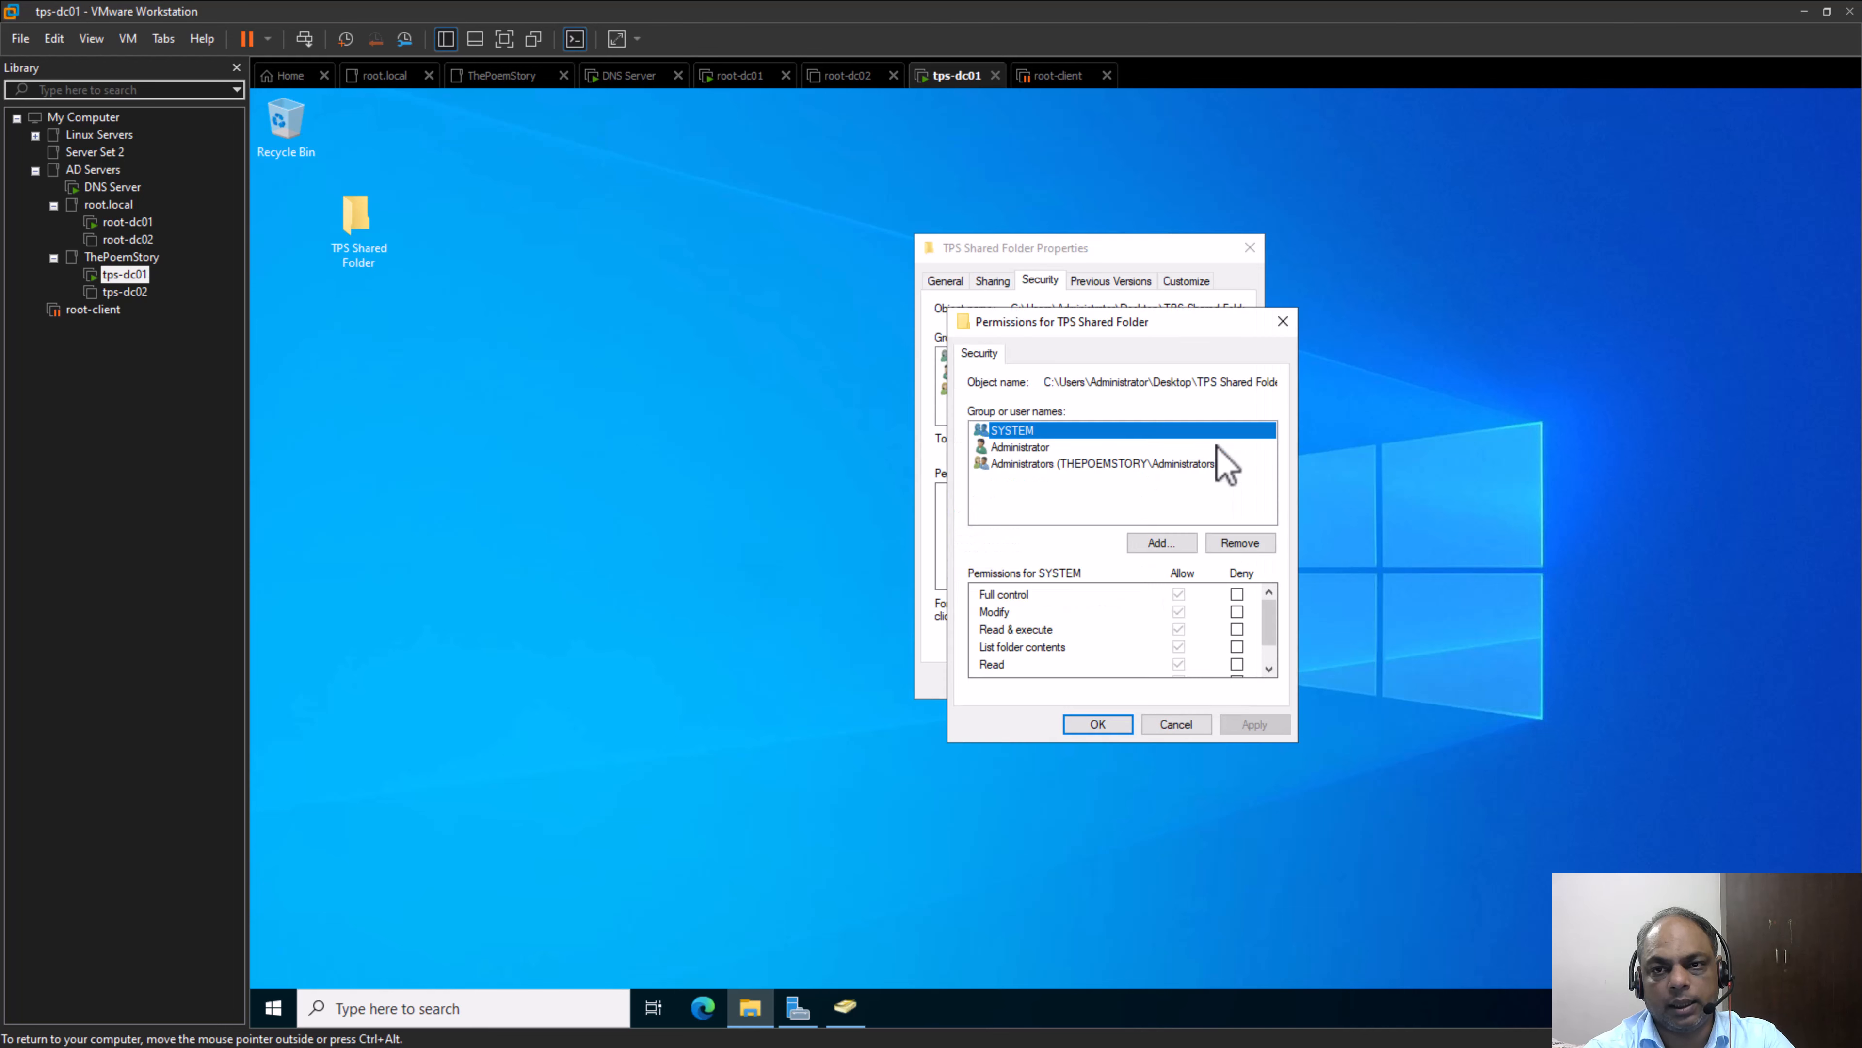
Start adding a group to the permissions of TPS Shared Folder with root.local as the search location
left_click(1166, 546)
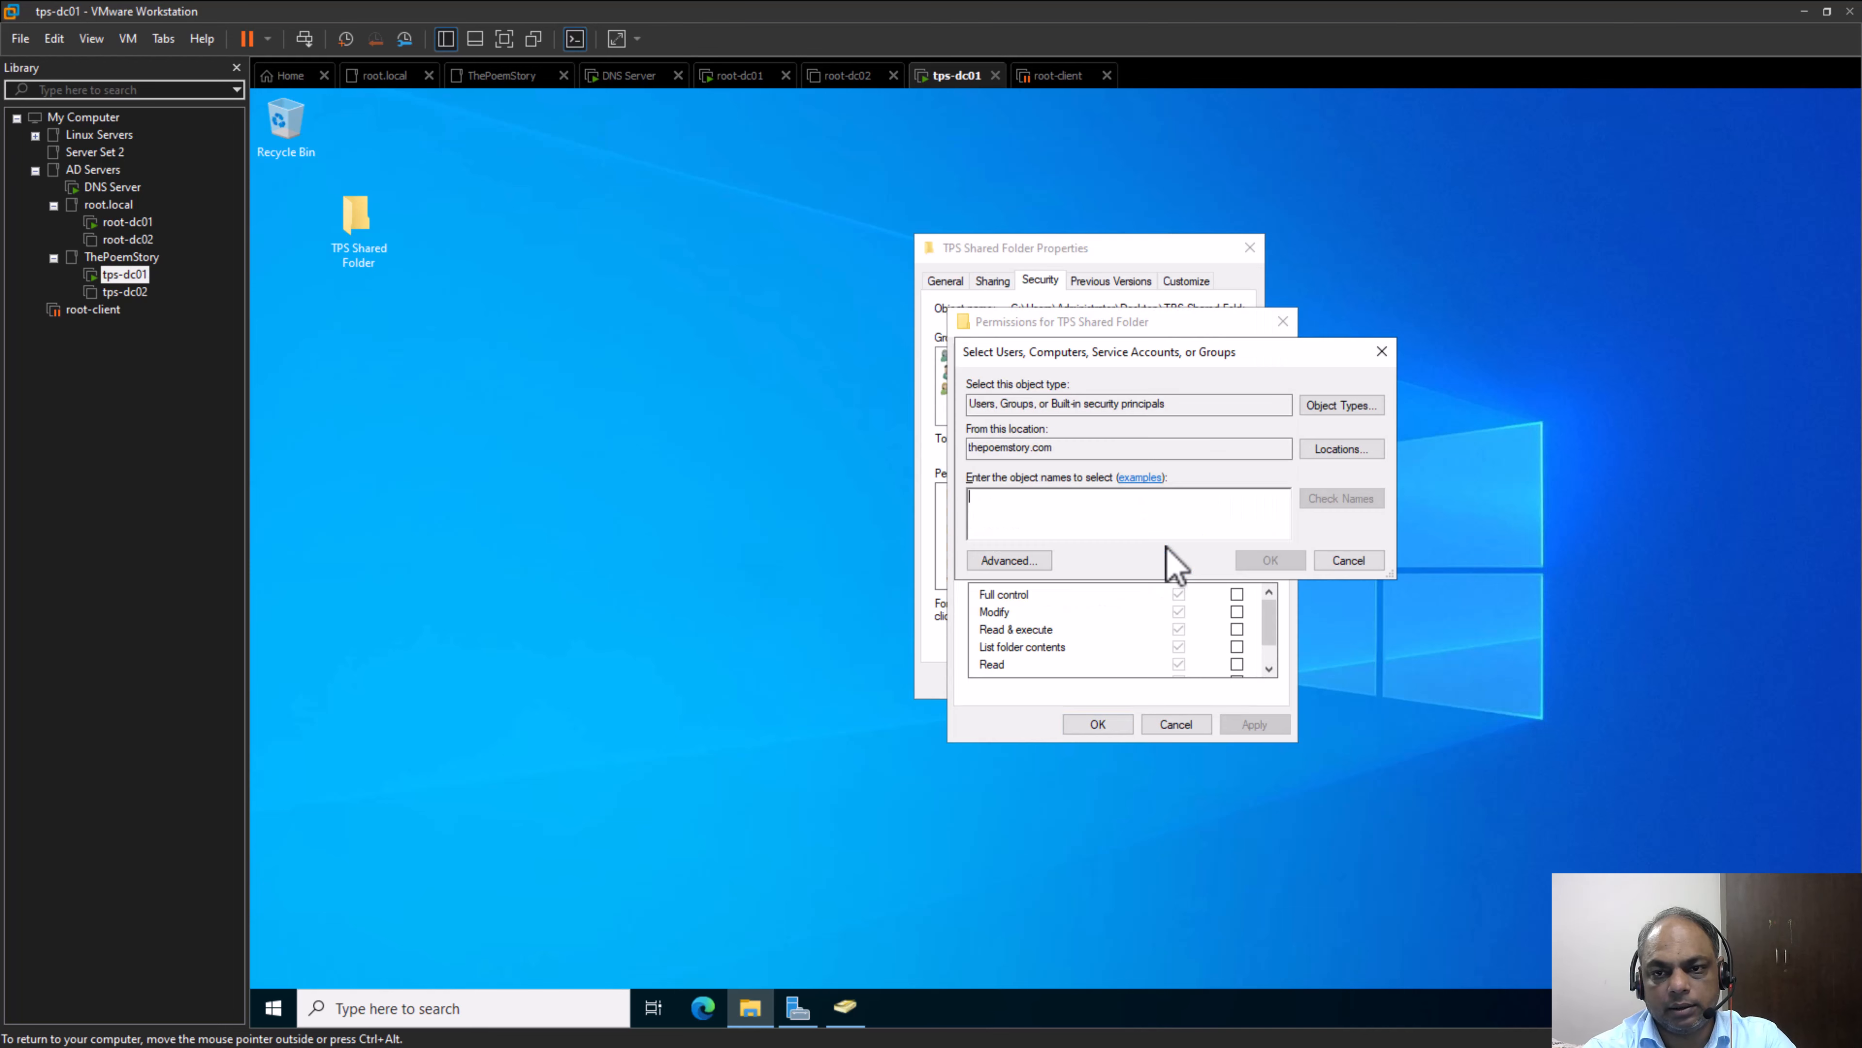
left_click(1342, 472)
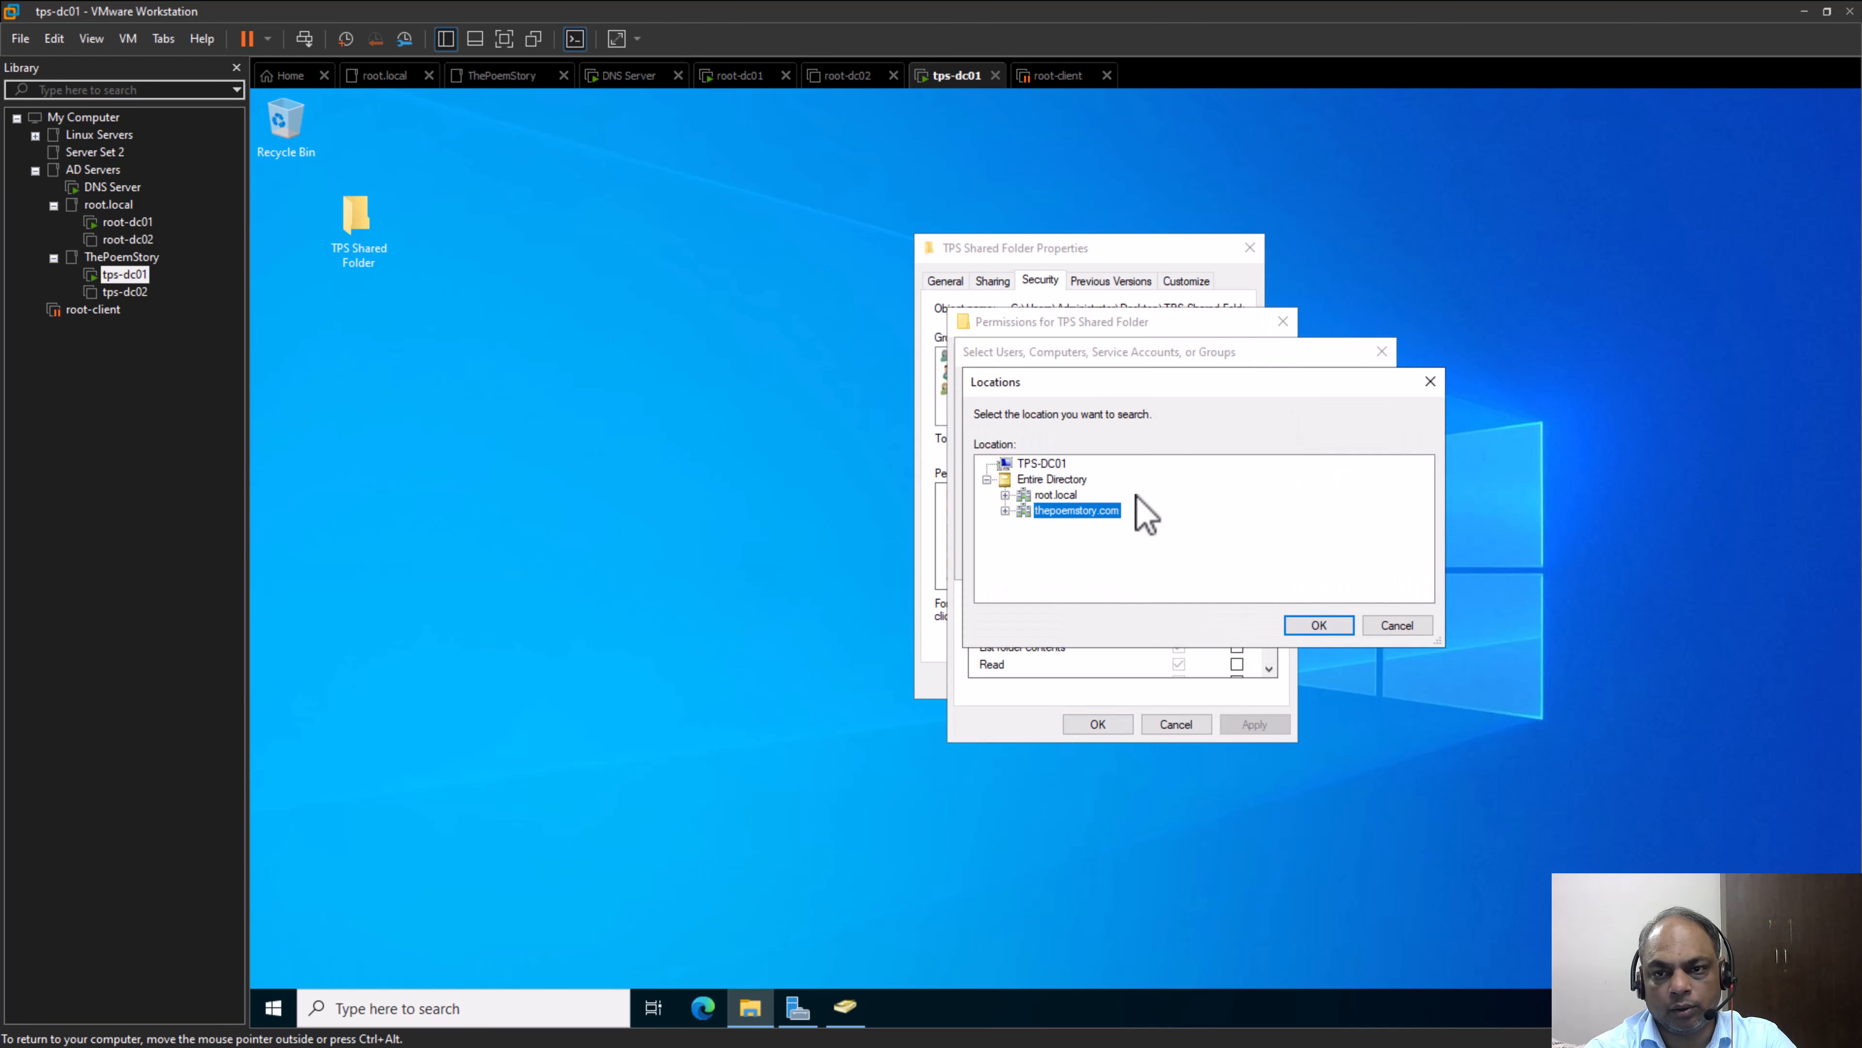
left_click(1063, 496)
left_click(1327, 623)
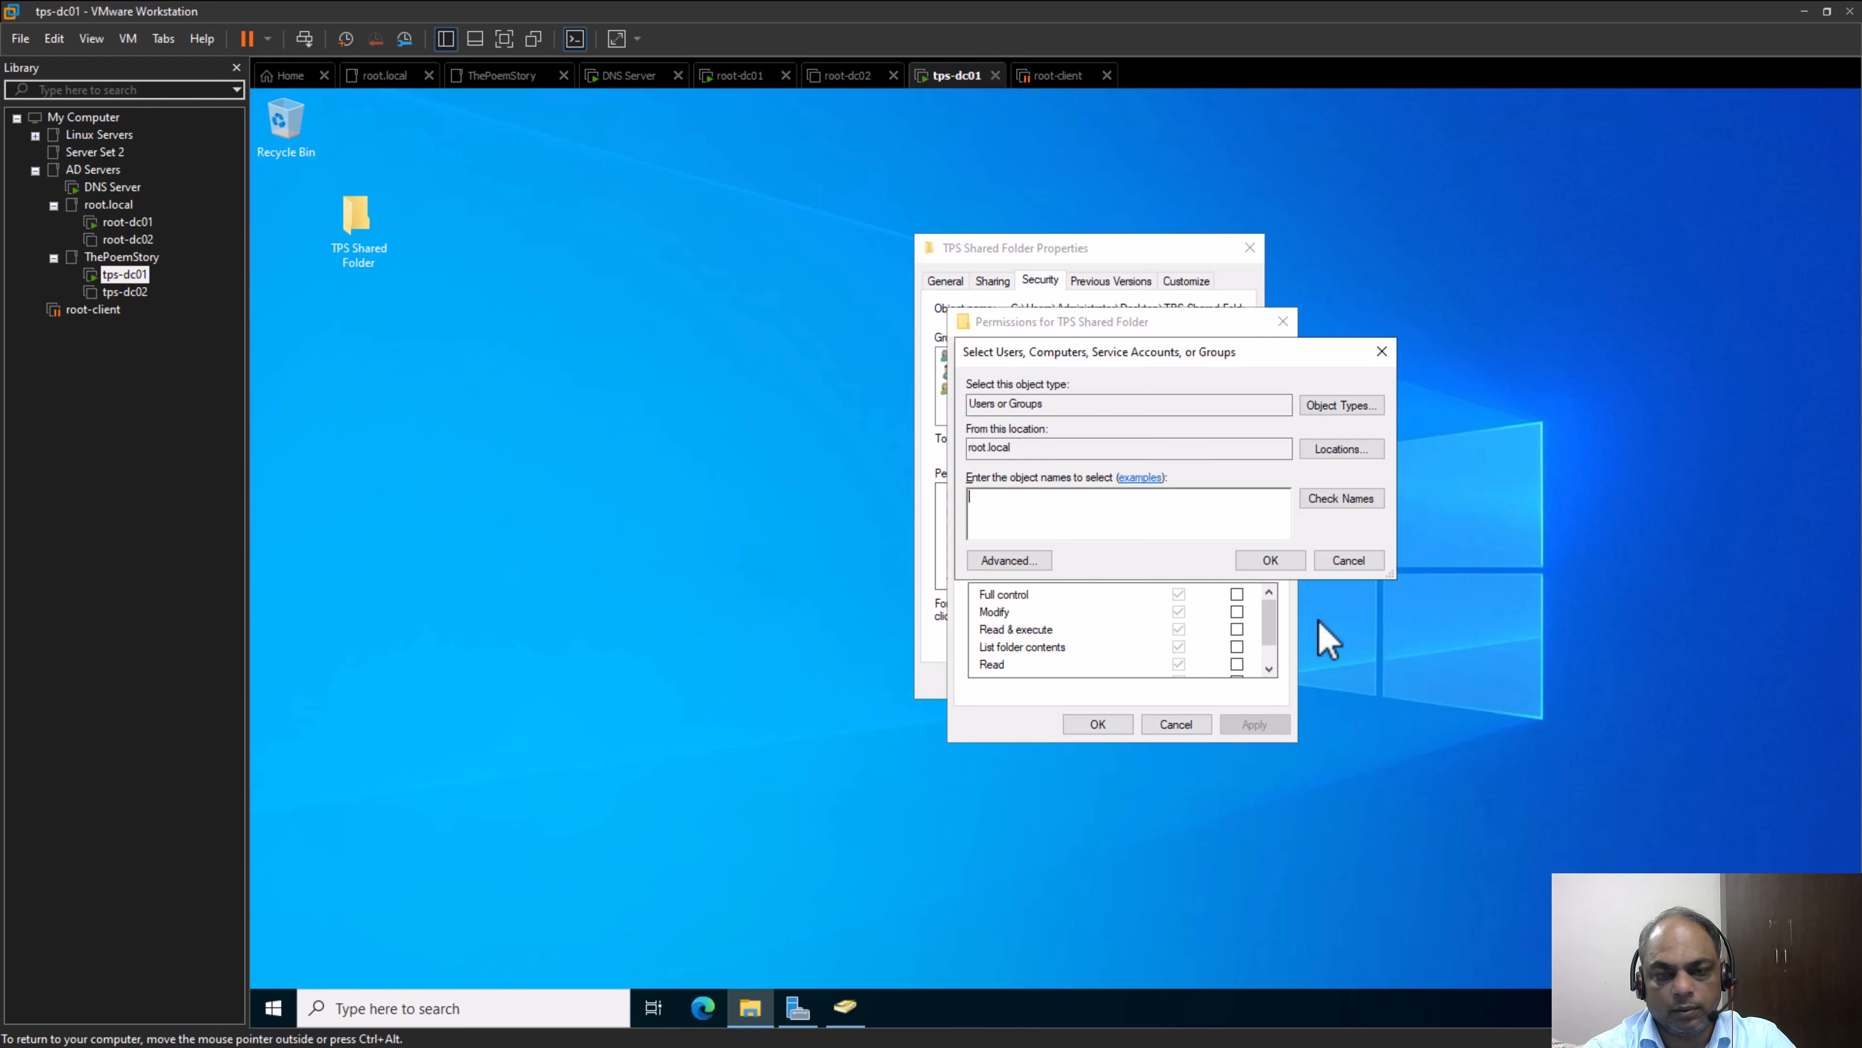
Check the group name on the whiteboard and try to add Domain-Local-Group from root.local to TPS Shared Folder
key("alt+Tab")
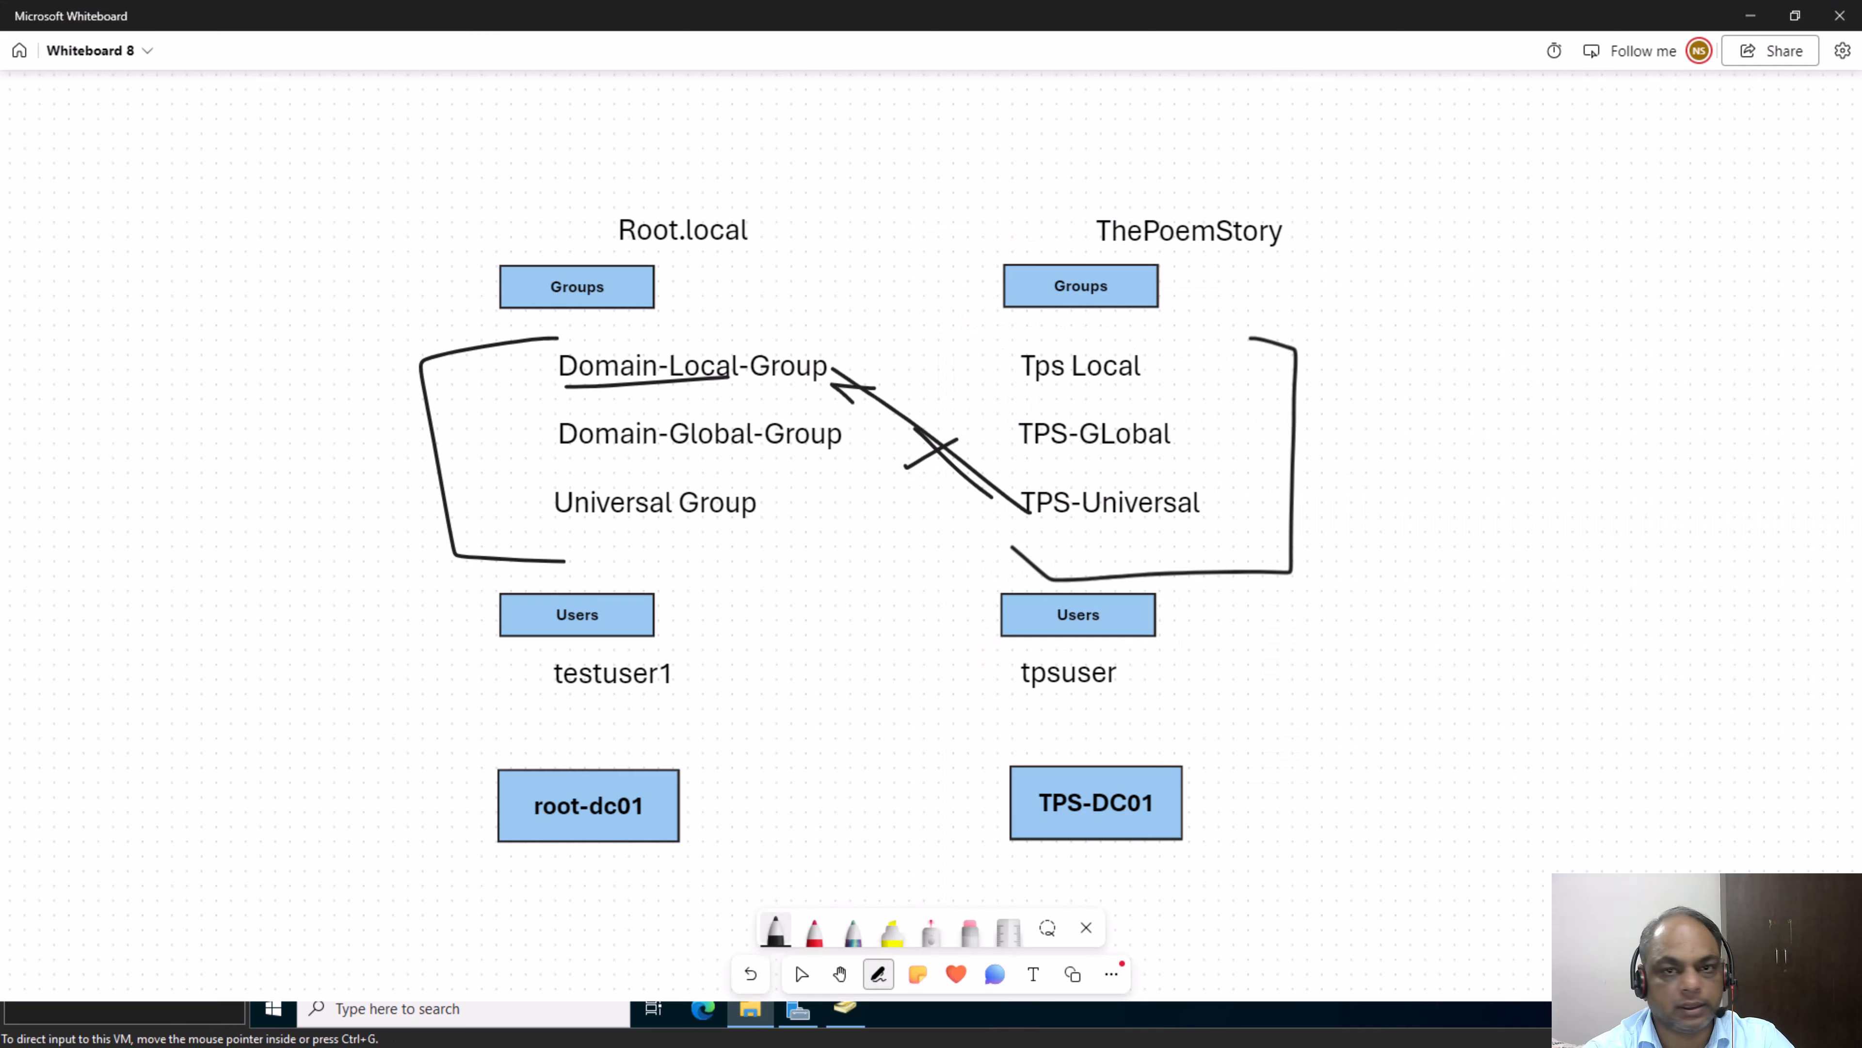
key("alt+Tab")
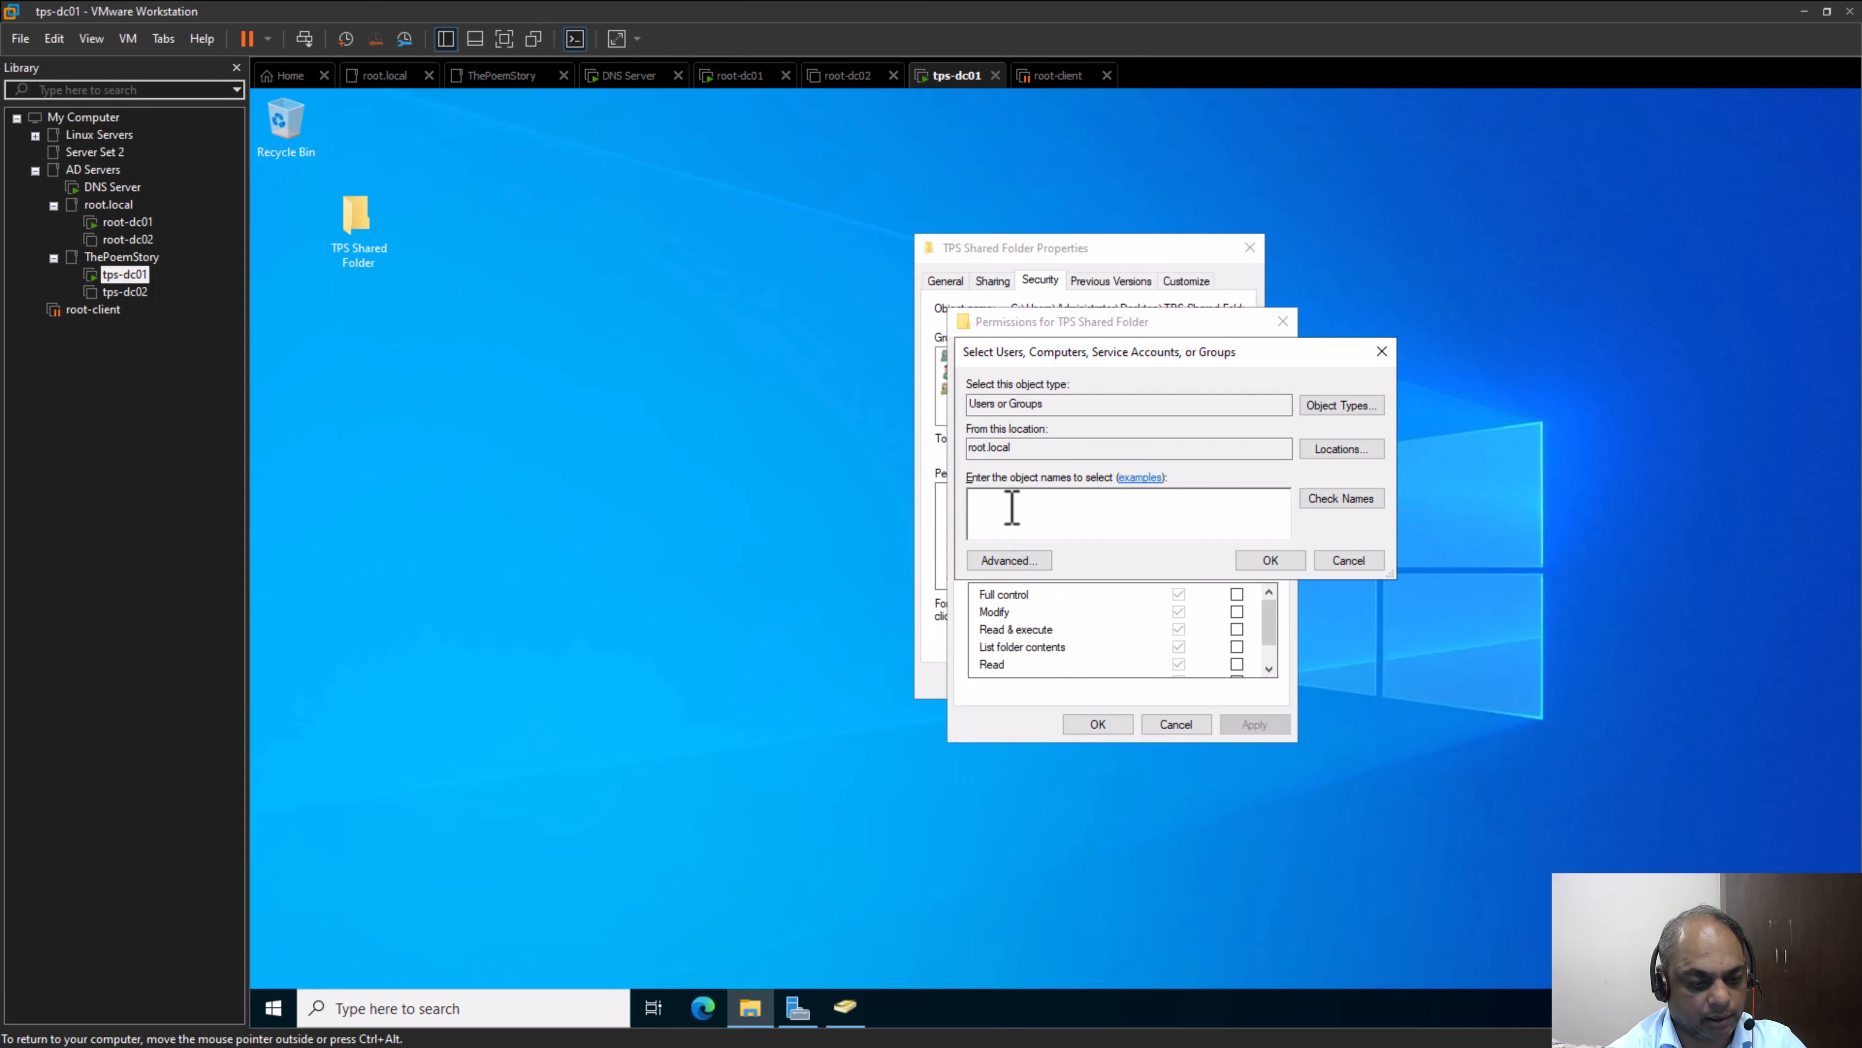
type("dOMAIN")
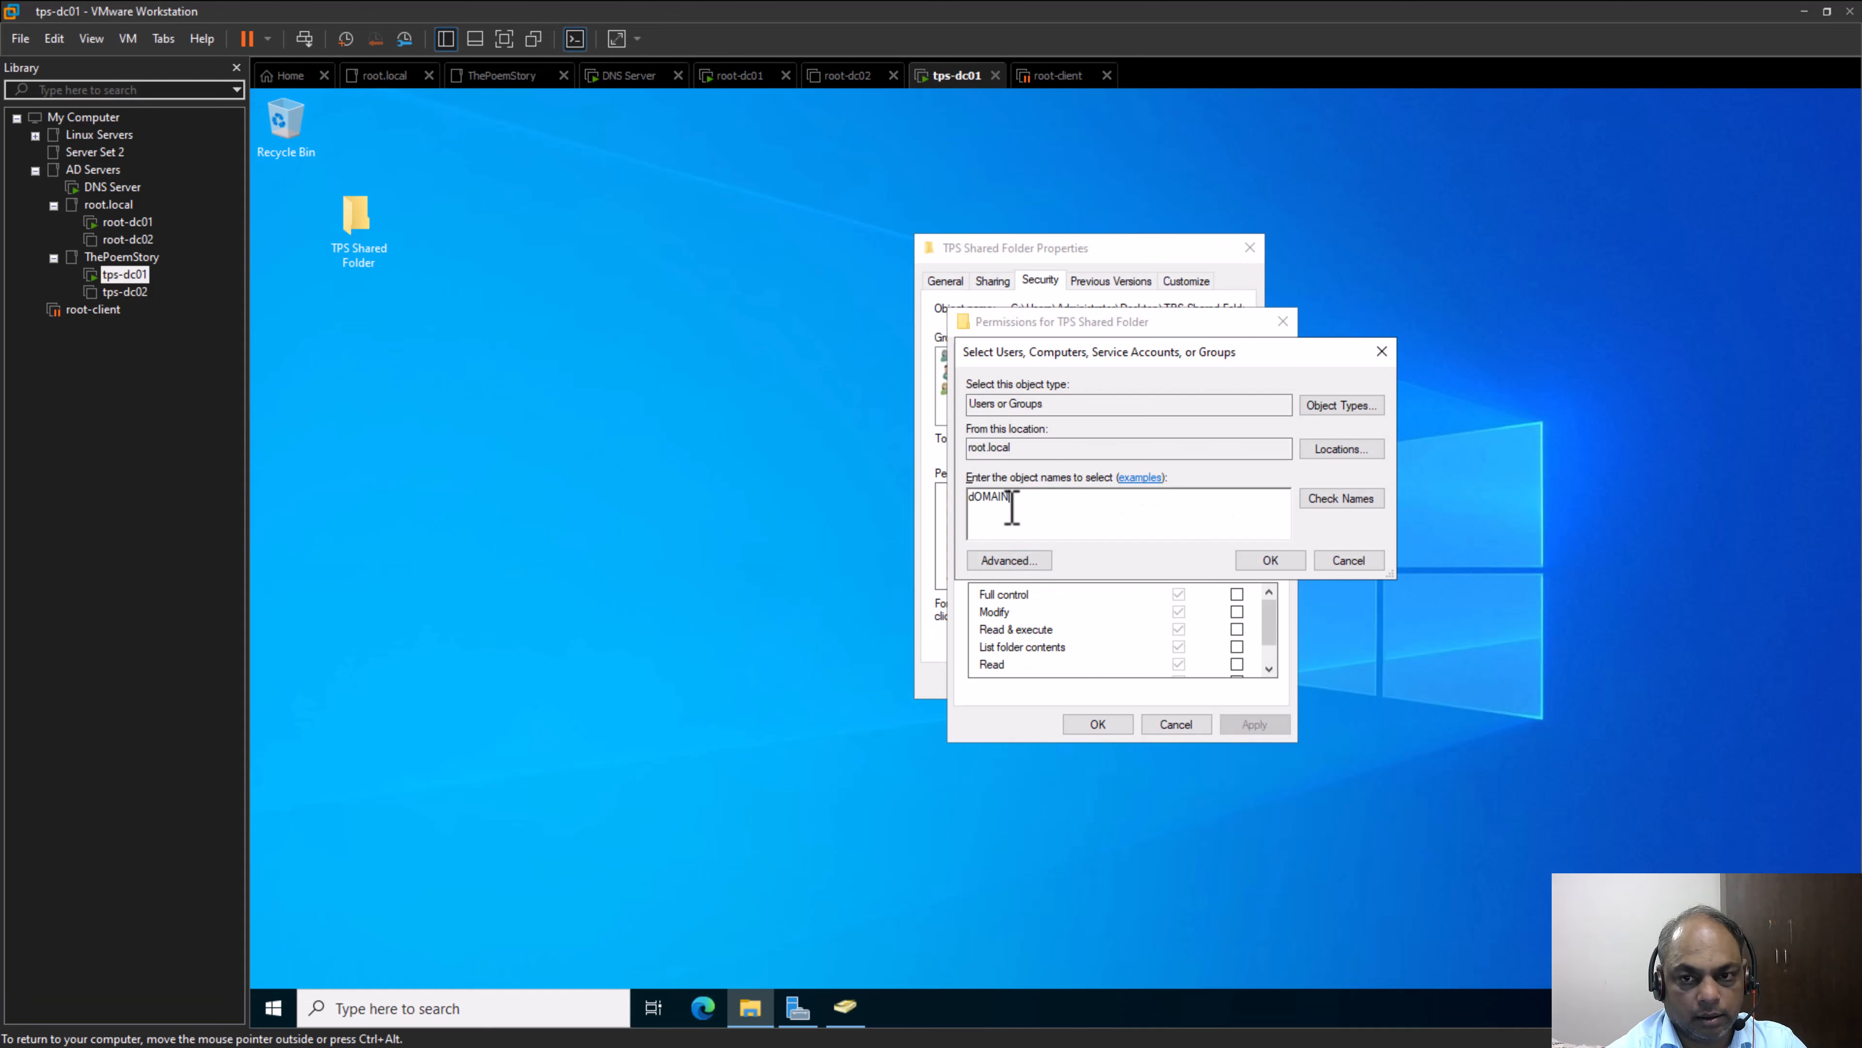
key("BackSpace")
key("BackSpace")
key("BackSpace")
key("BackSpace")
key("BackSpace")
key("BackSpace")
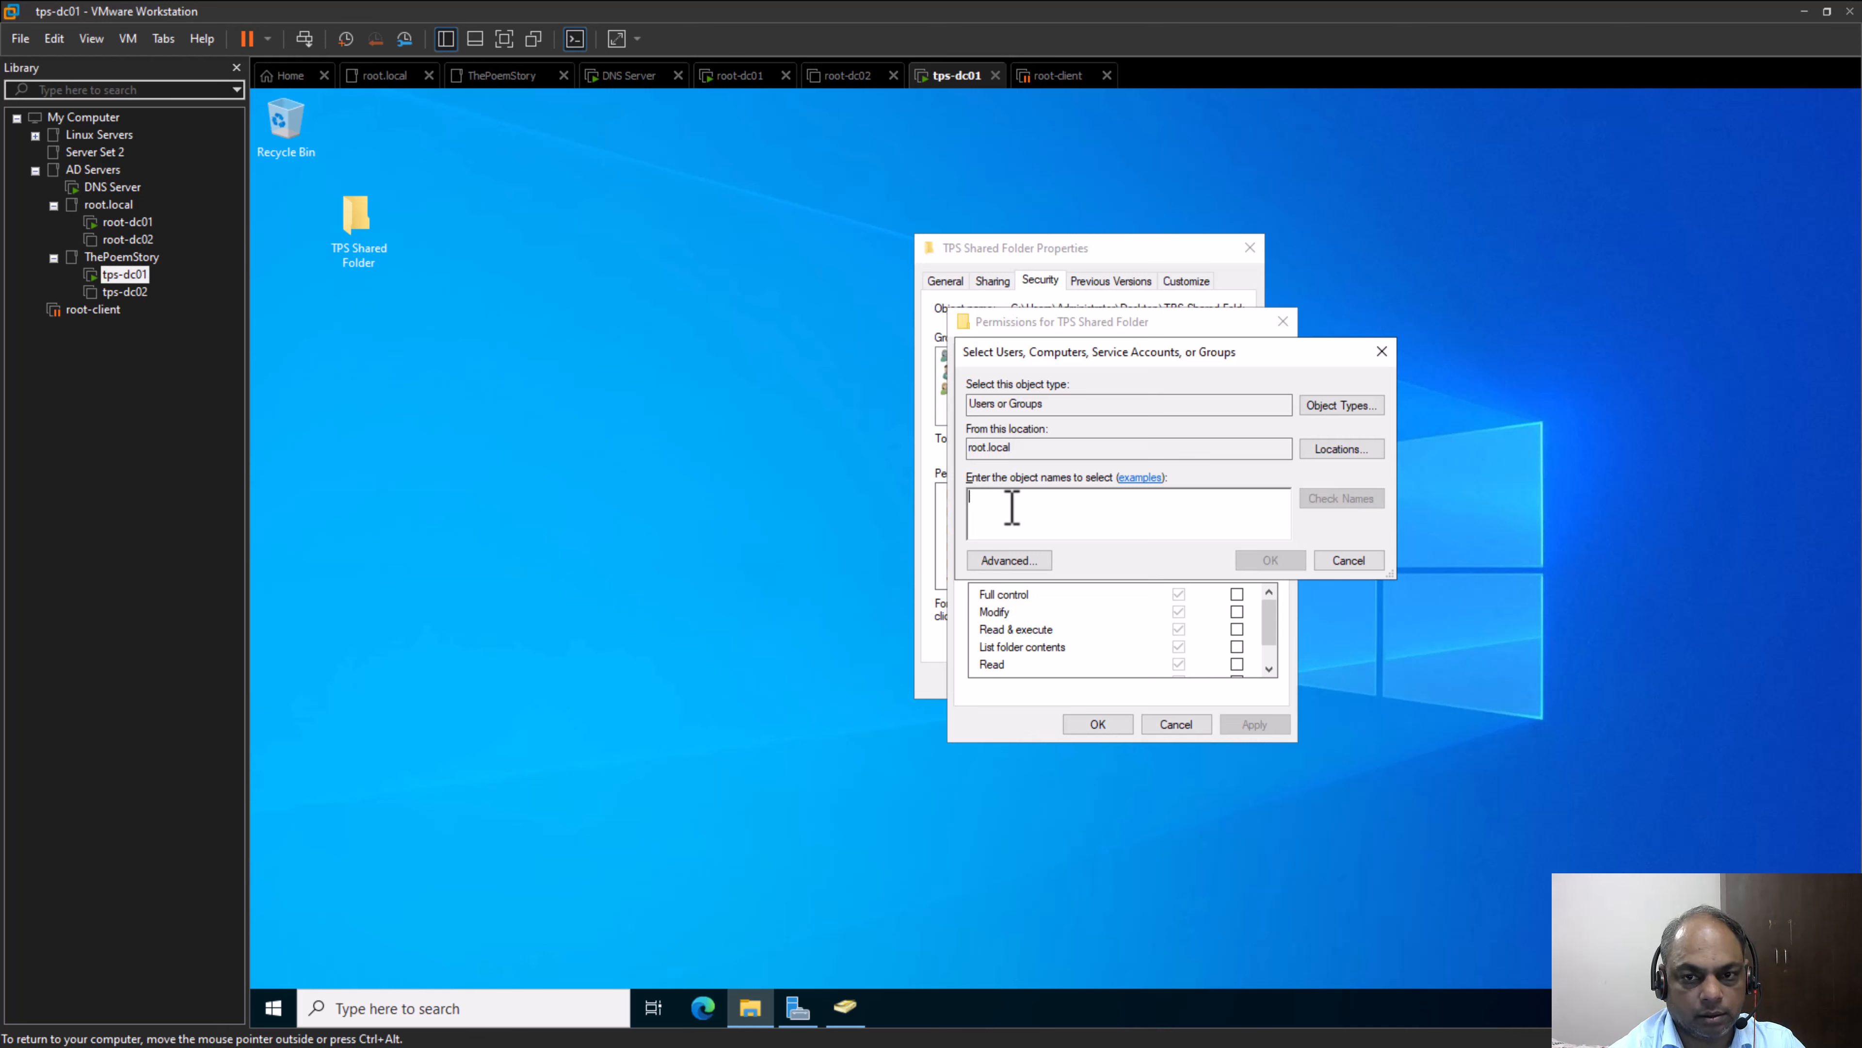
type("Domain")
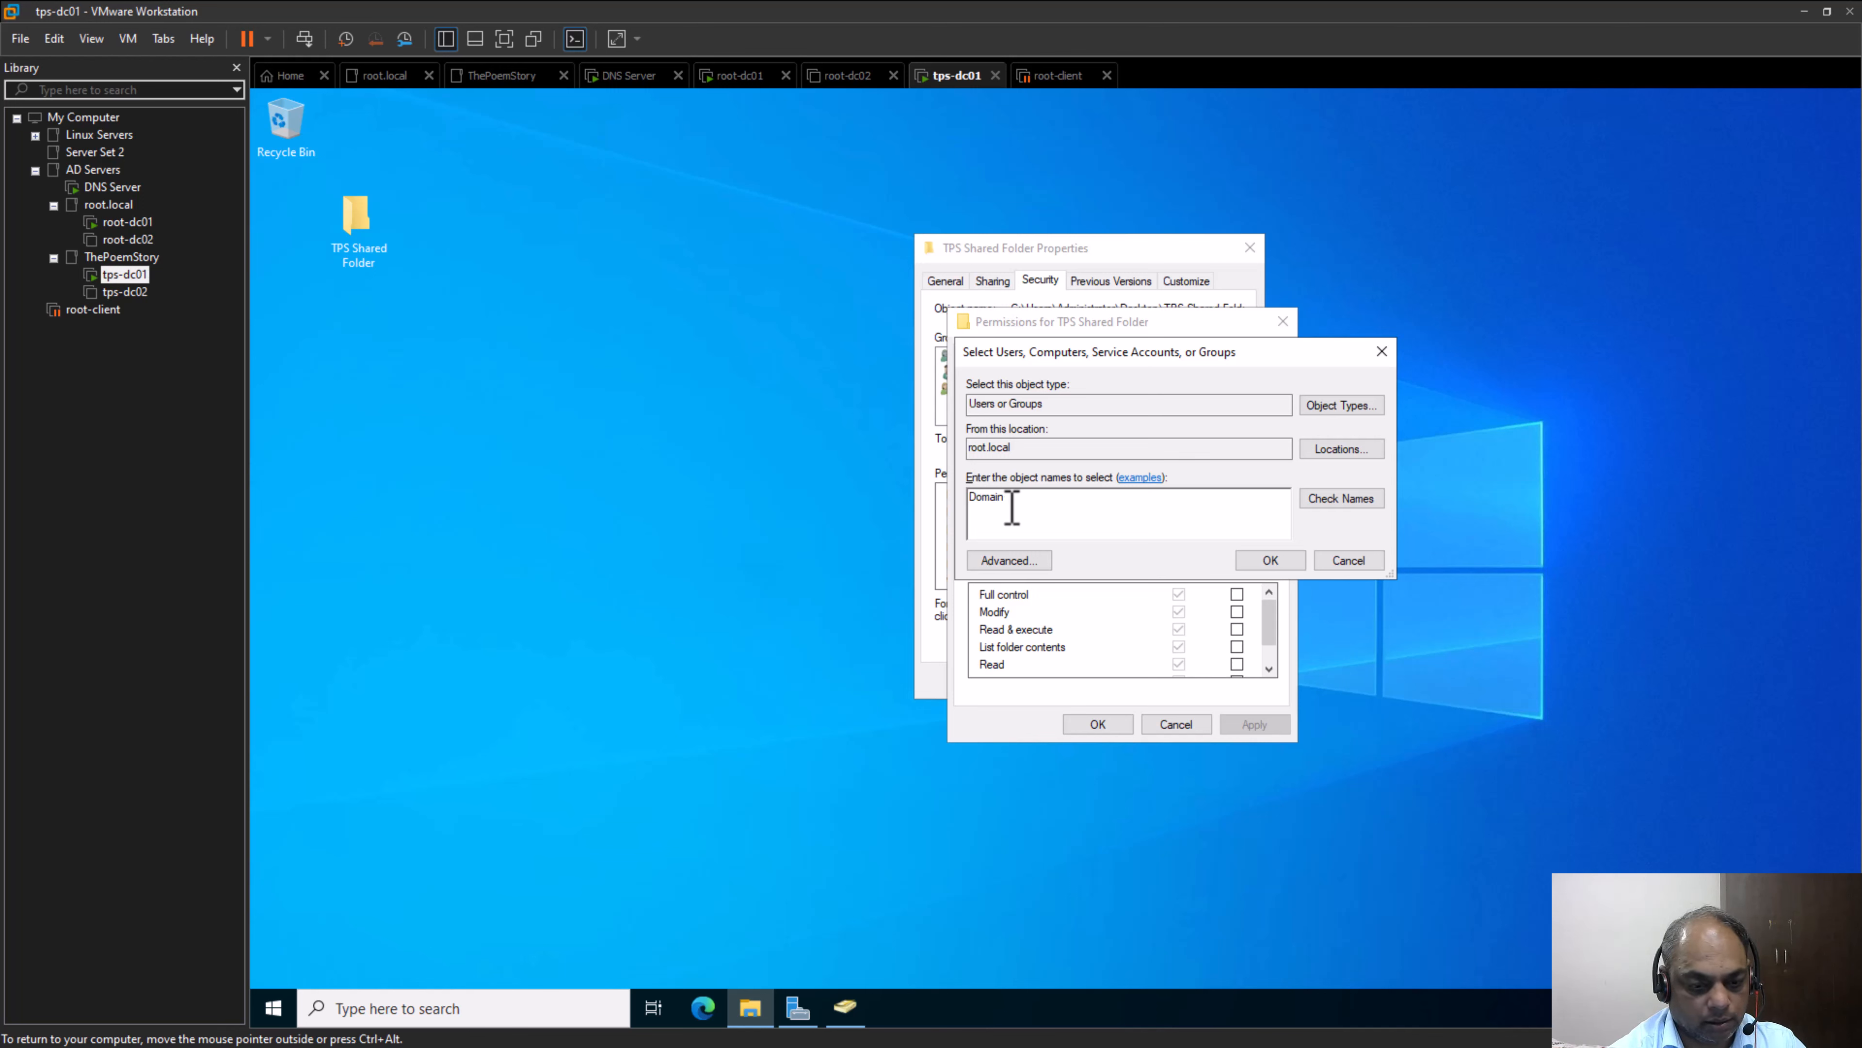
type("-Local")
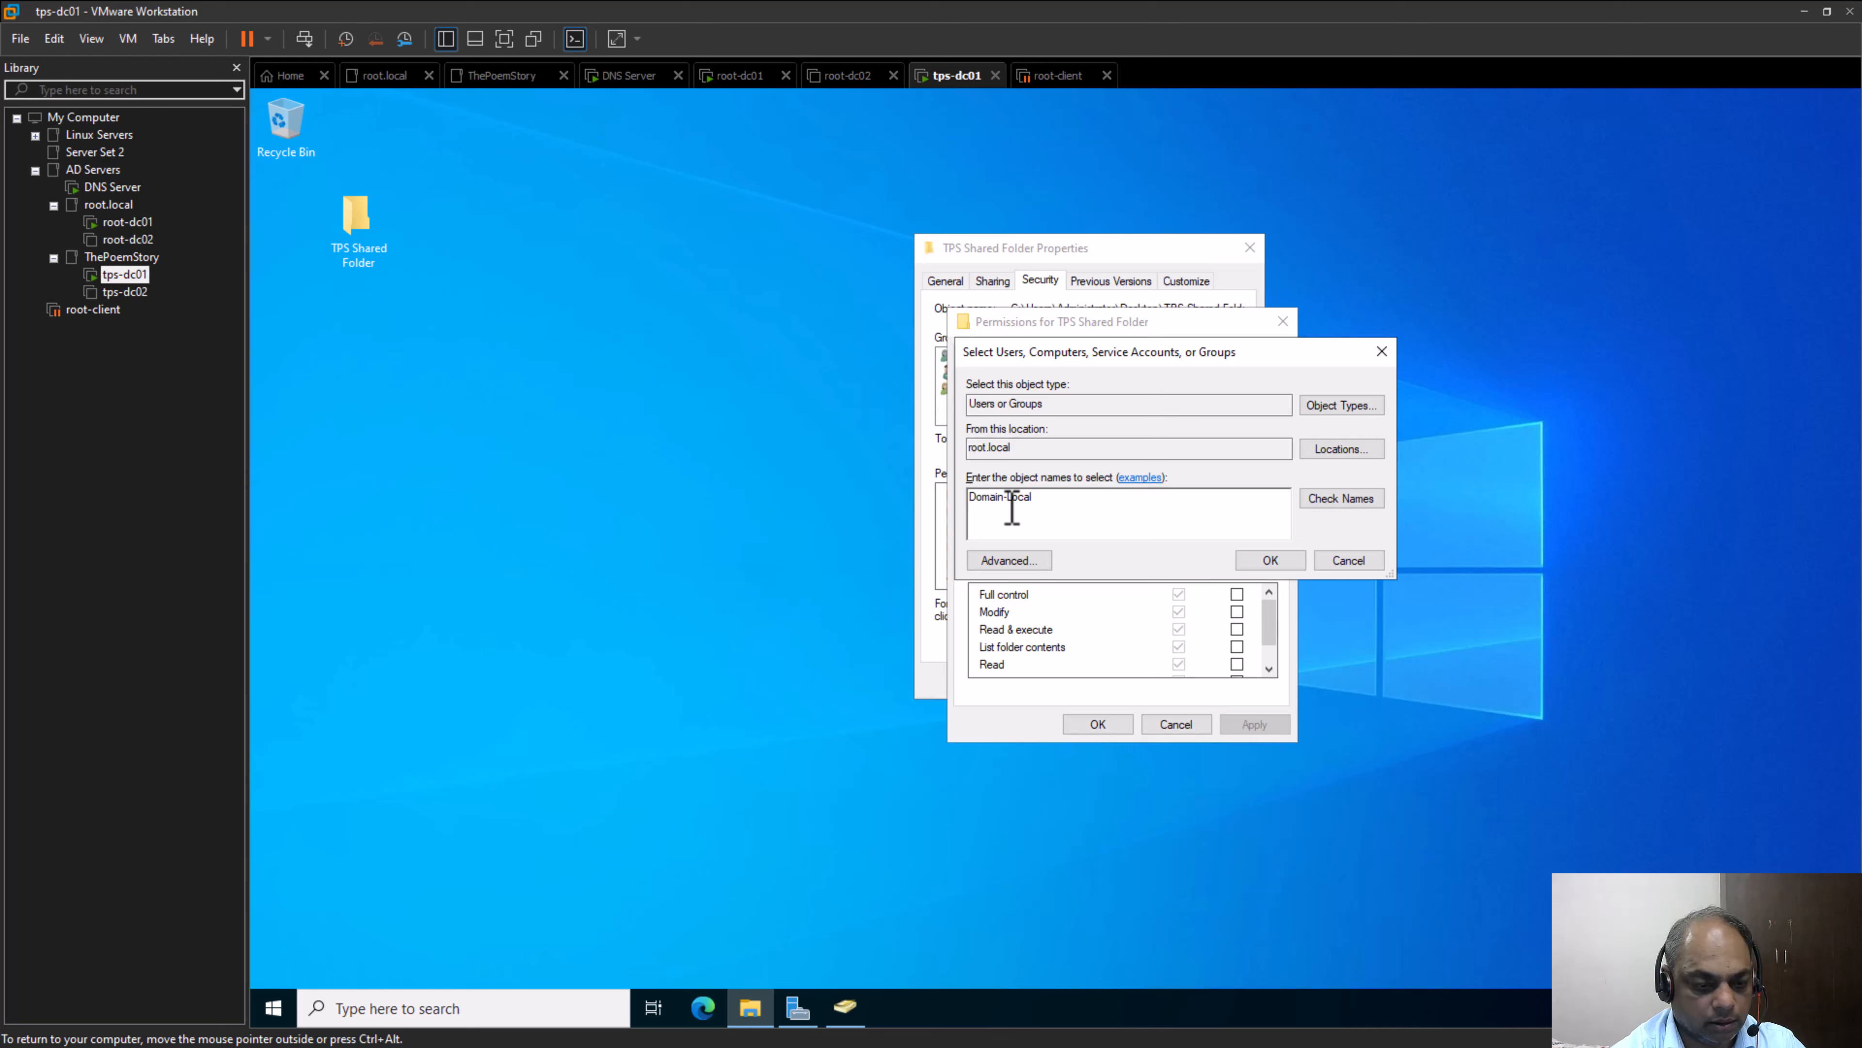
type("-Group")
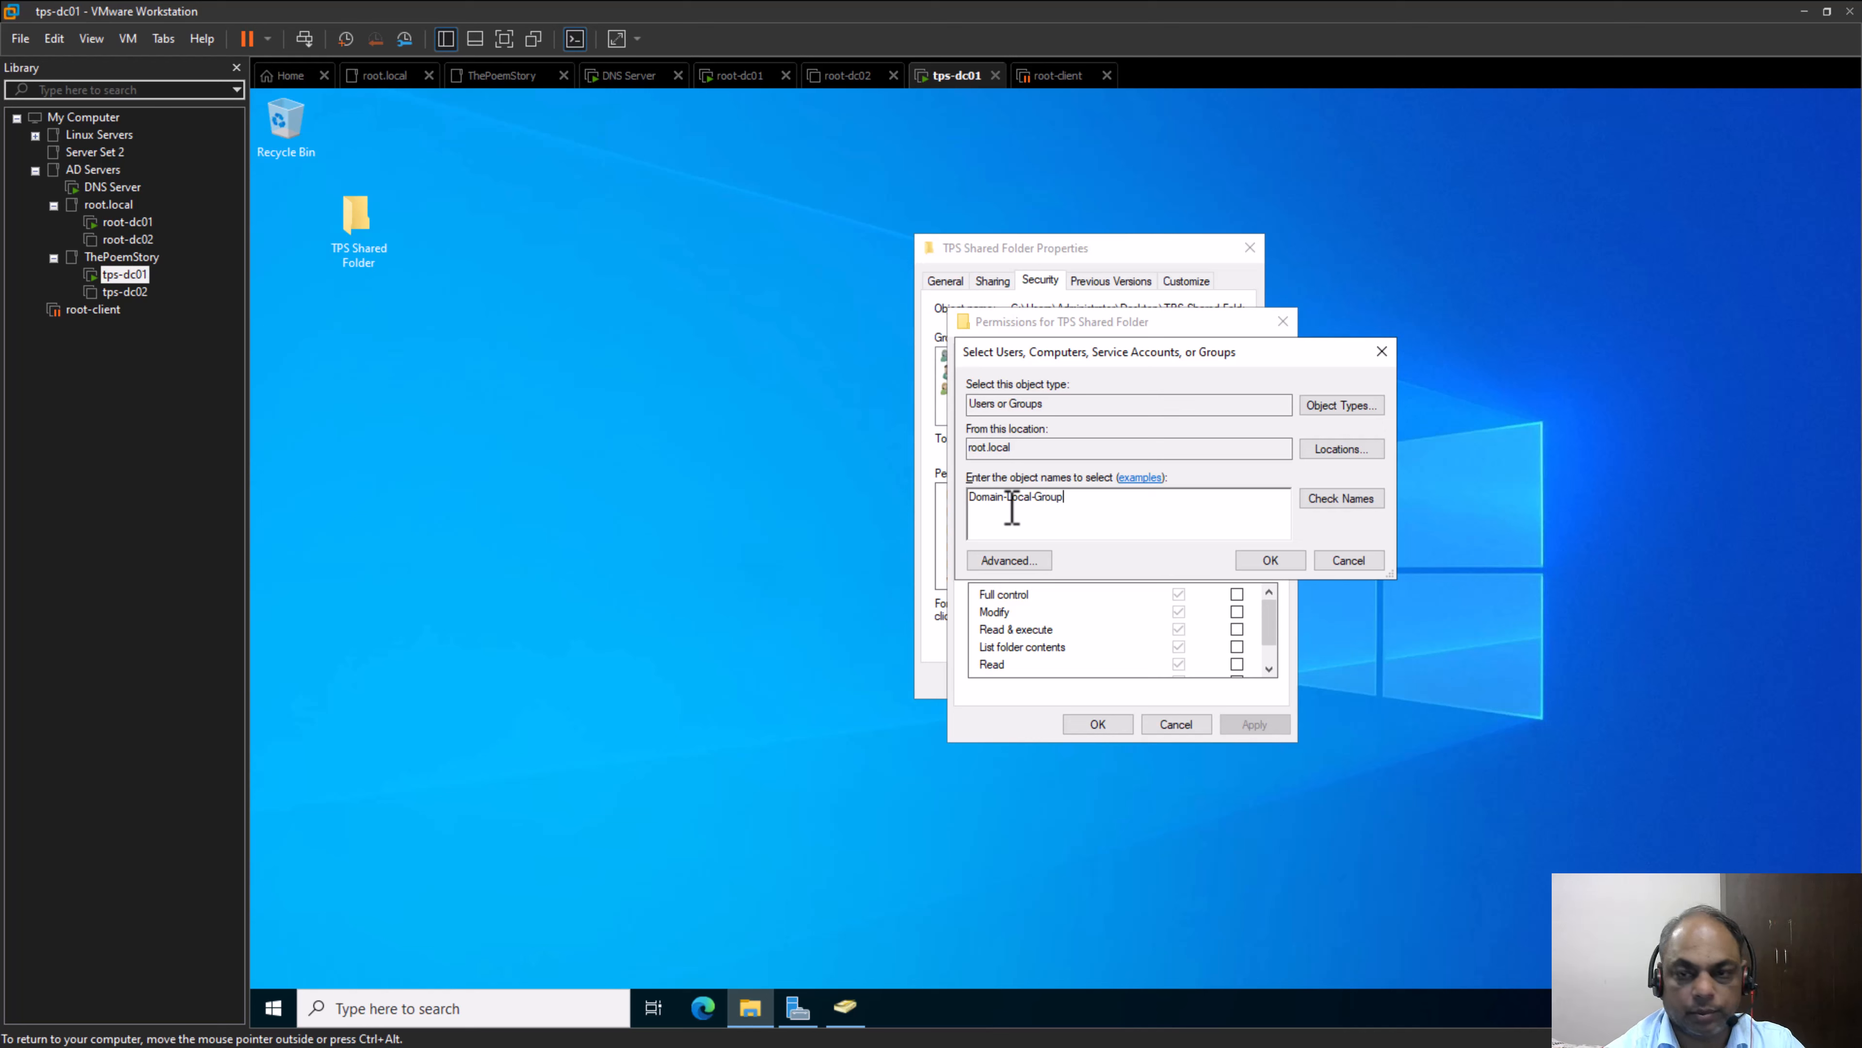
key("Return")
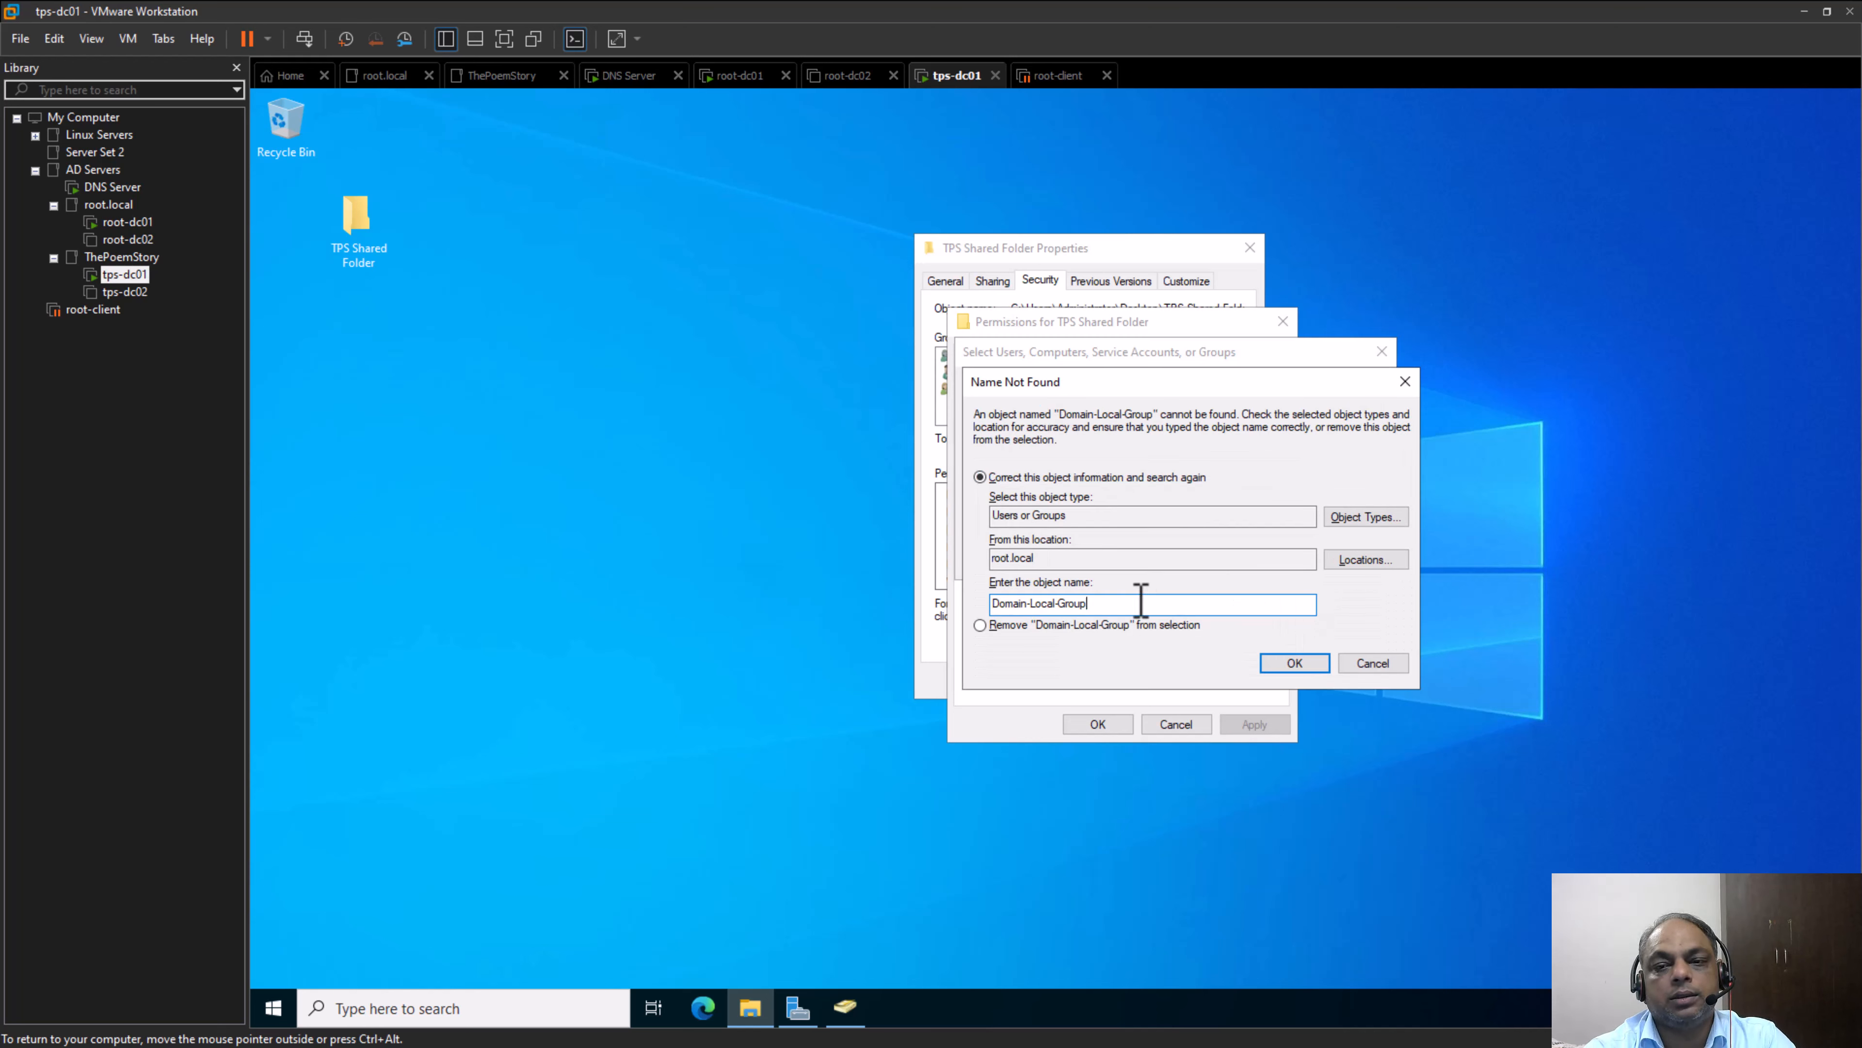
left_click_drag(1141, 600, 977, 609)
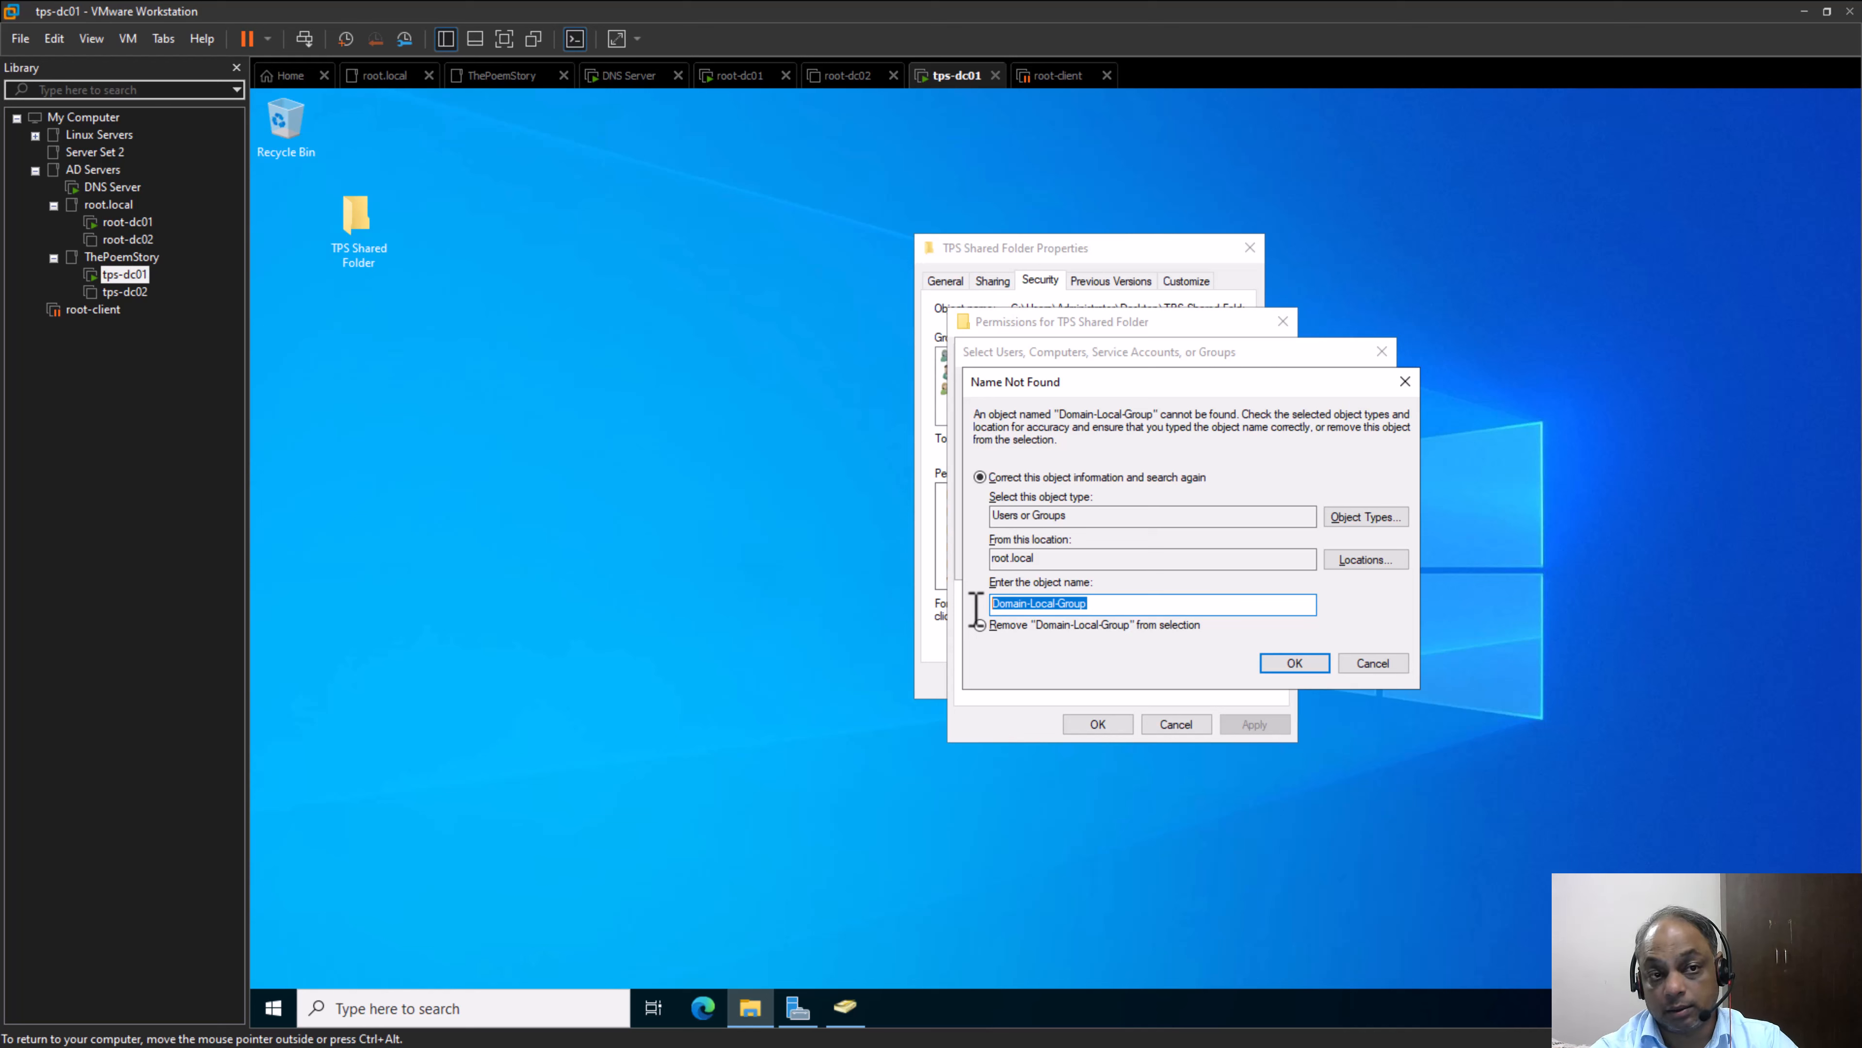
left_click(1364, 662)
Shorten the object name to "Domain", look it up in root.local and widen the Name column of the matches
left_click_drag(1067, 500, 1011, 499)
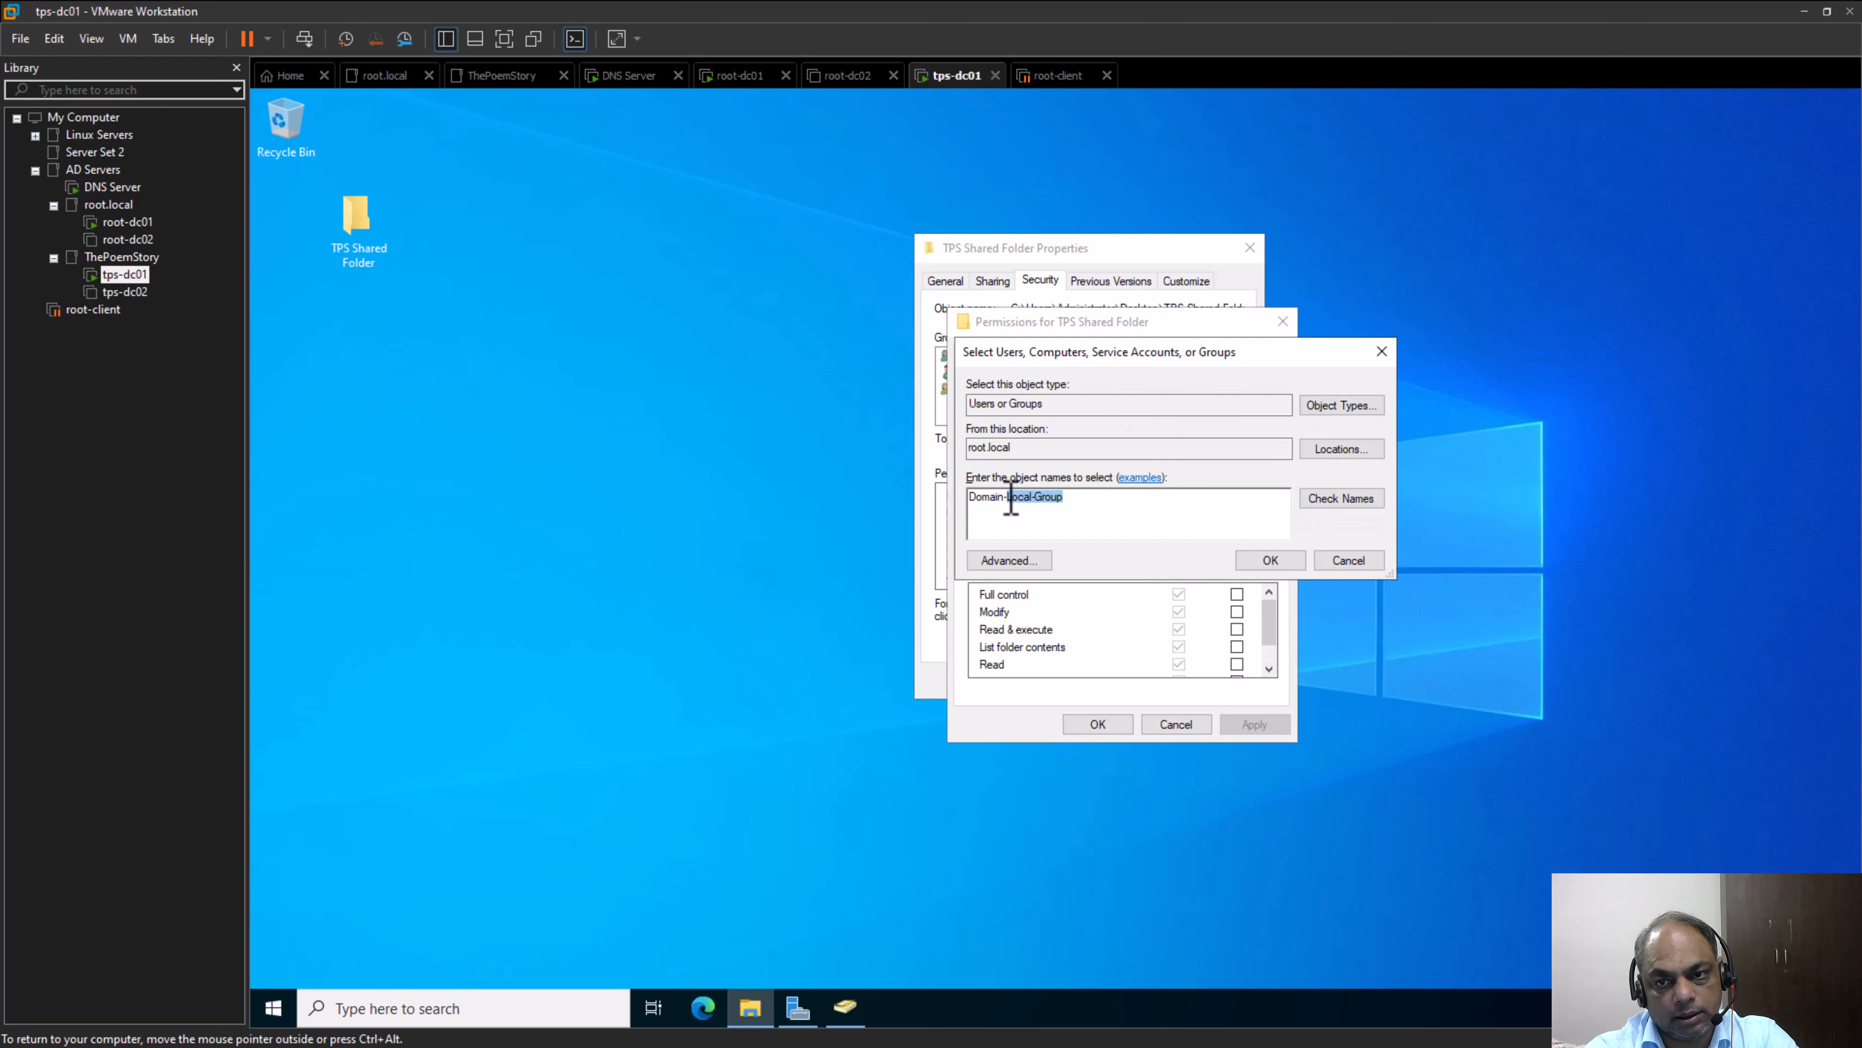
key("BackSpace")
key("BackSpace")
key("Return")
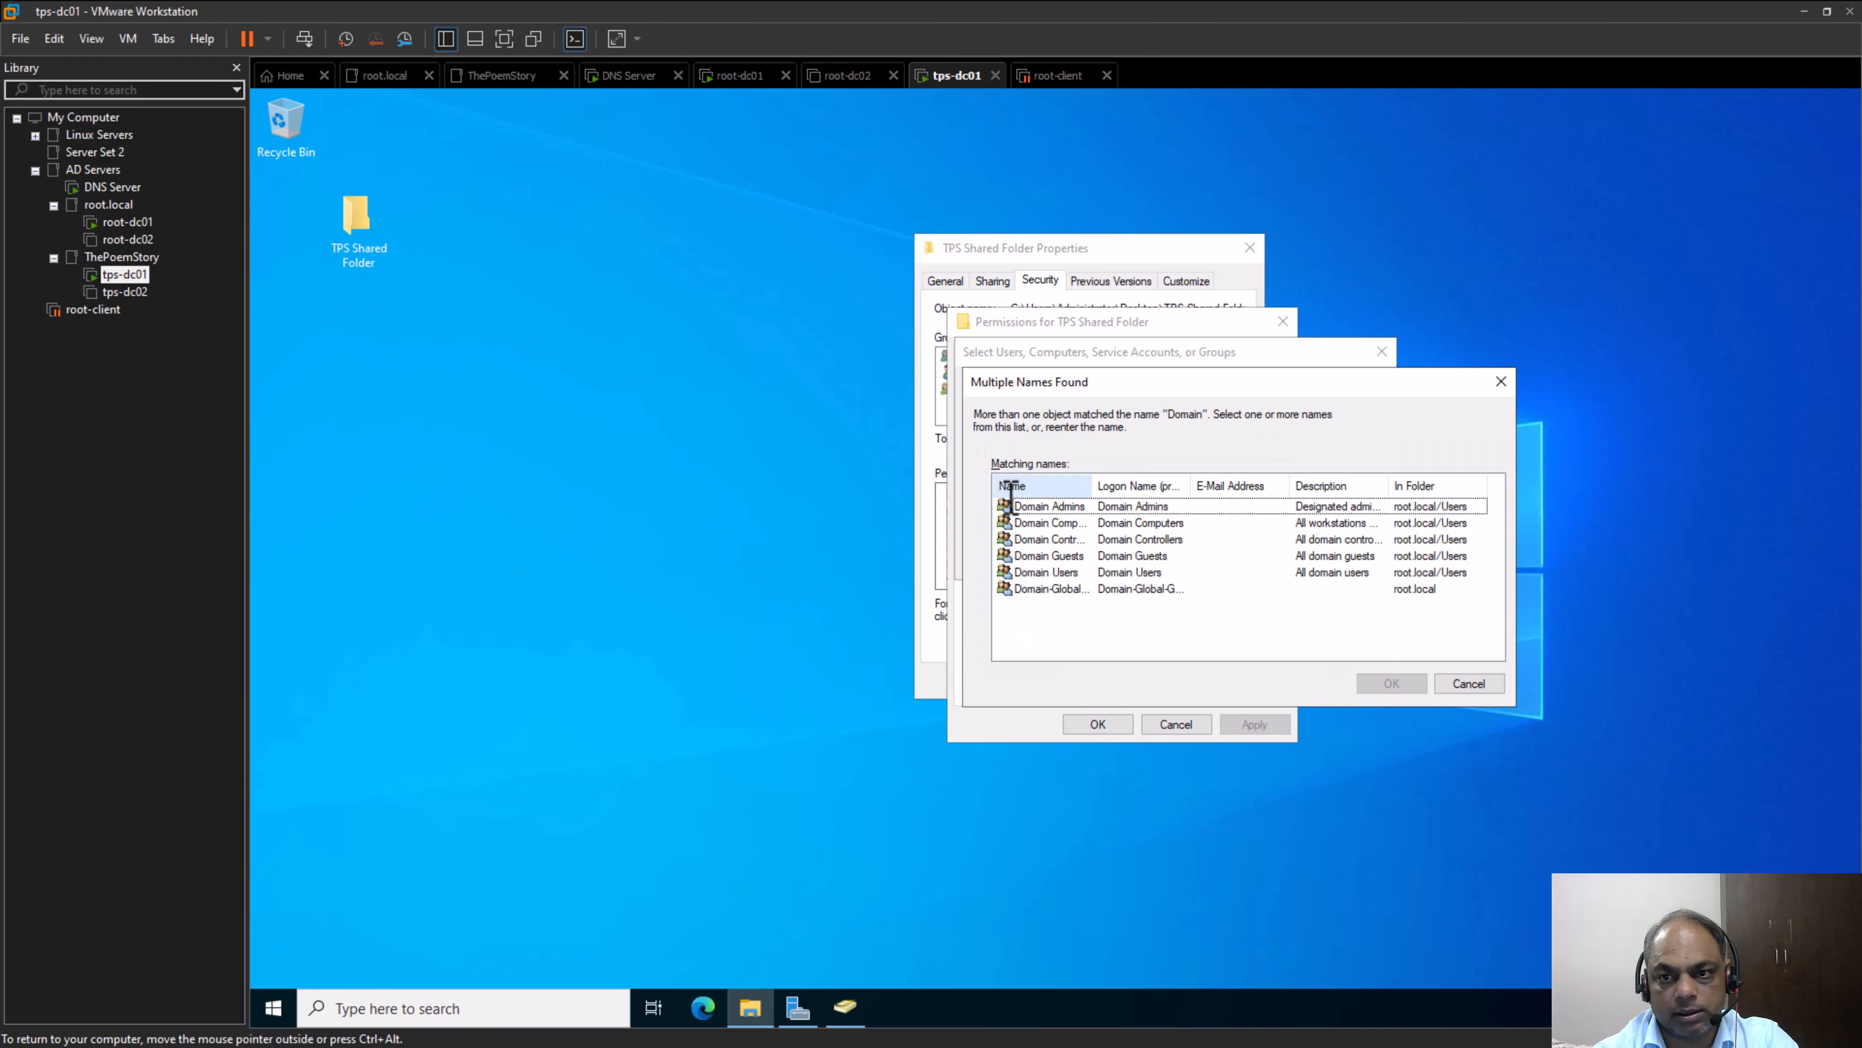
left_click_drag(1092, 486, 1284, 474)
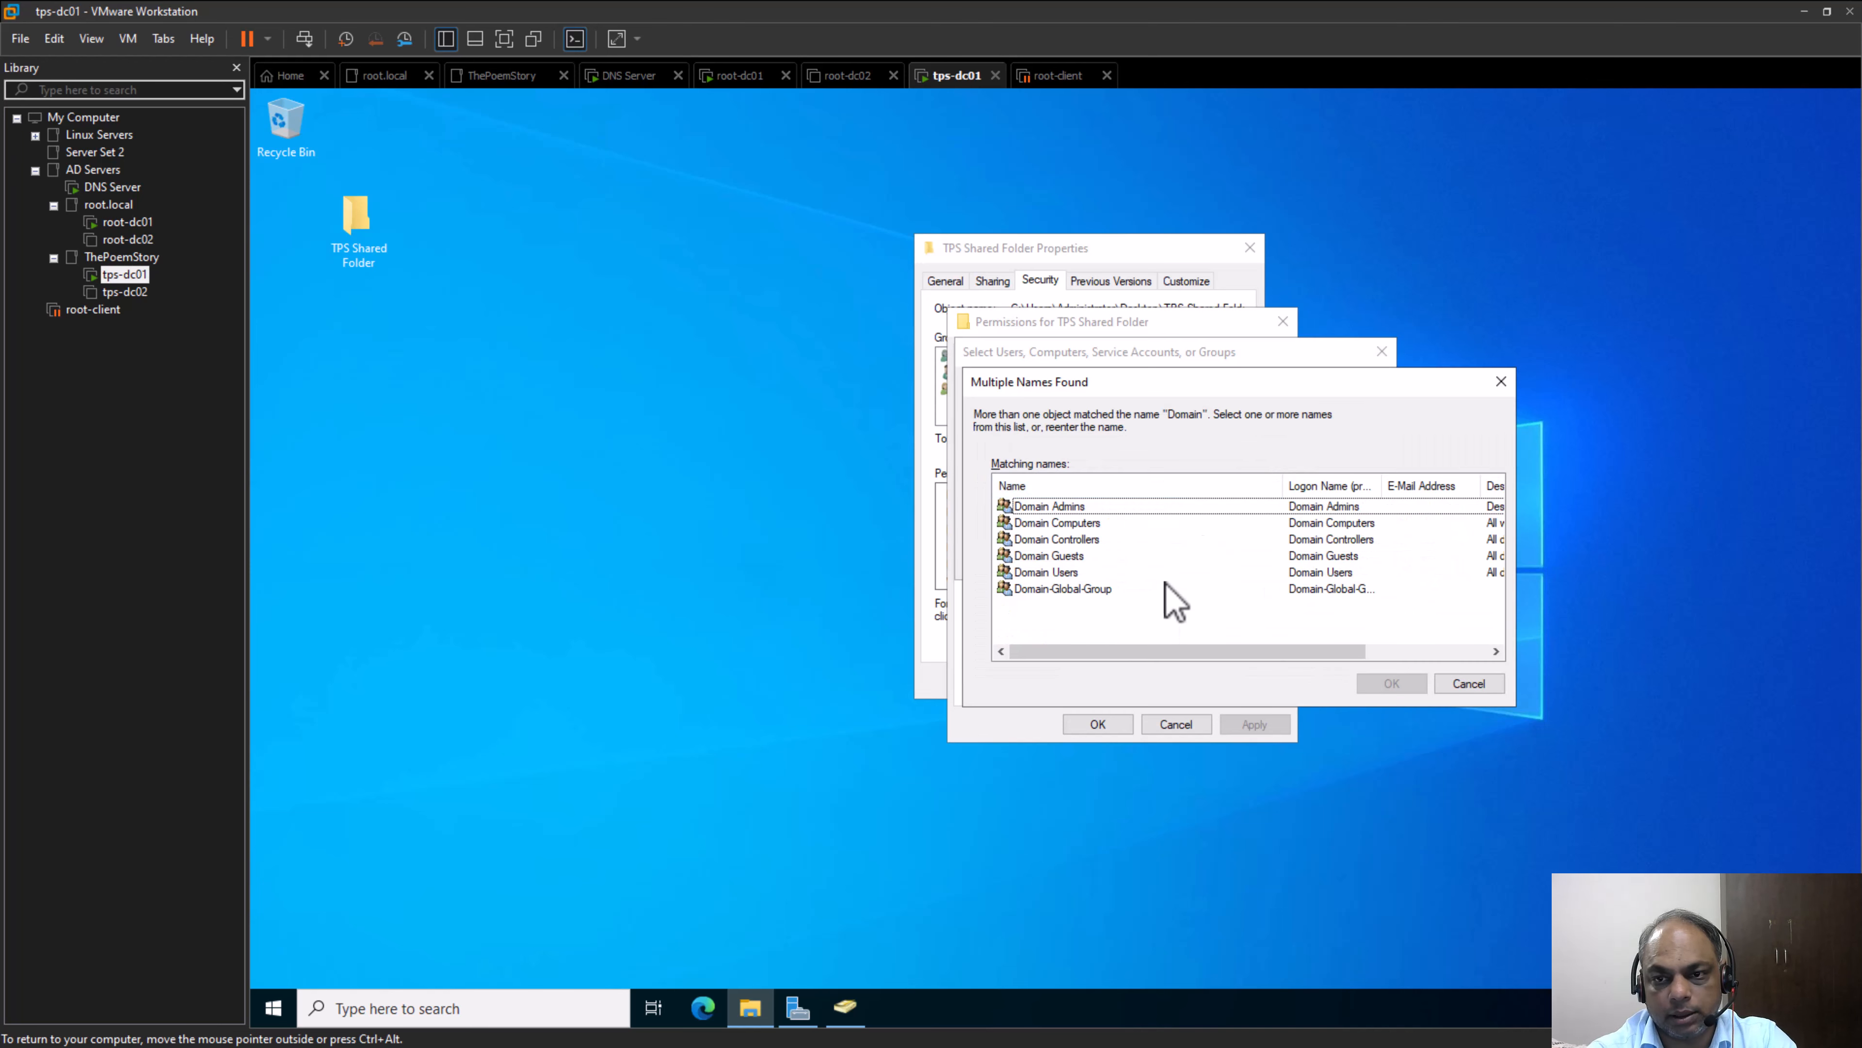
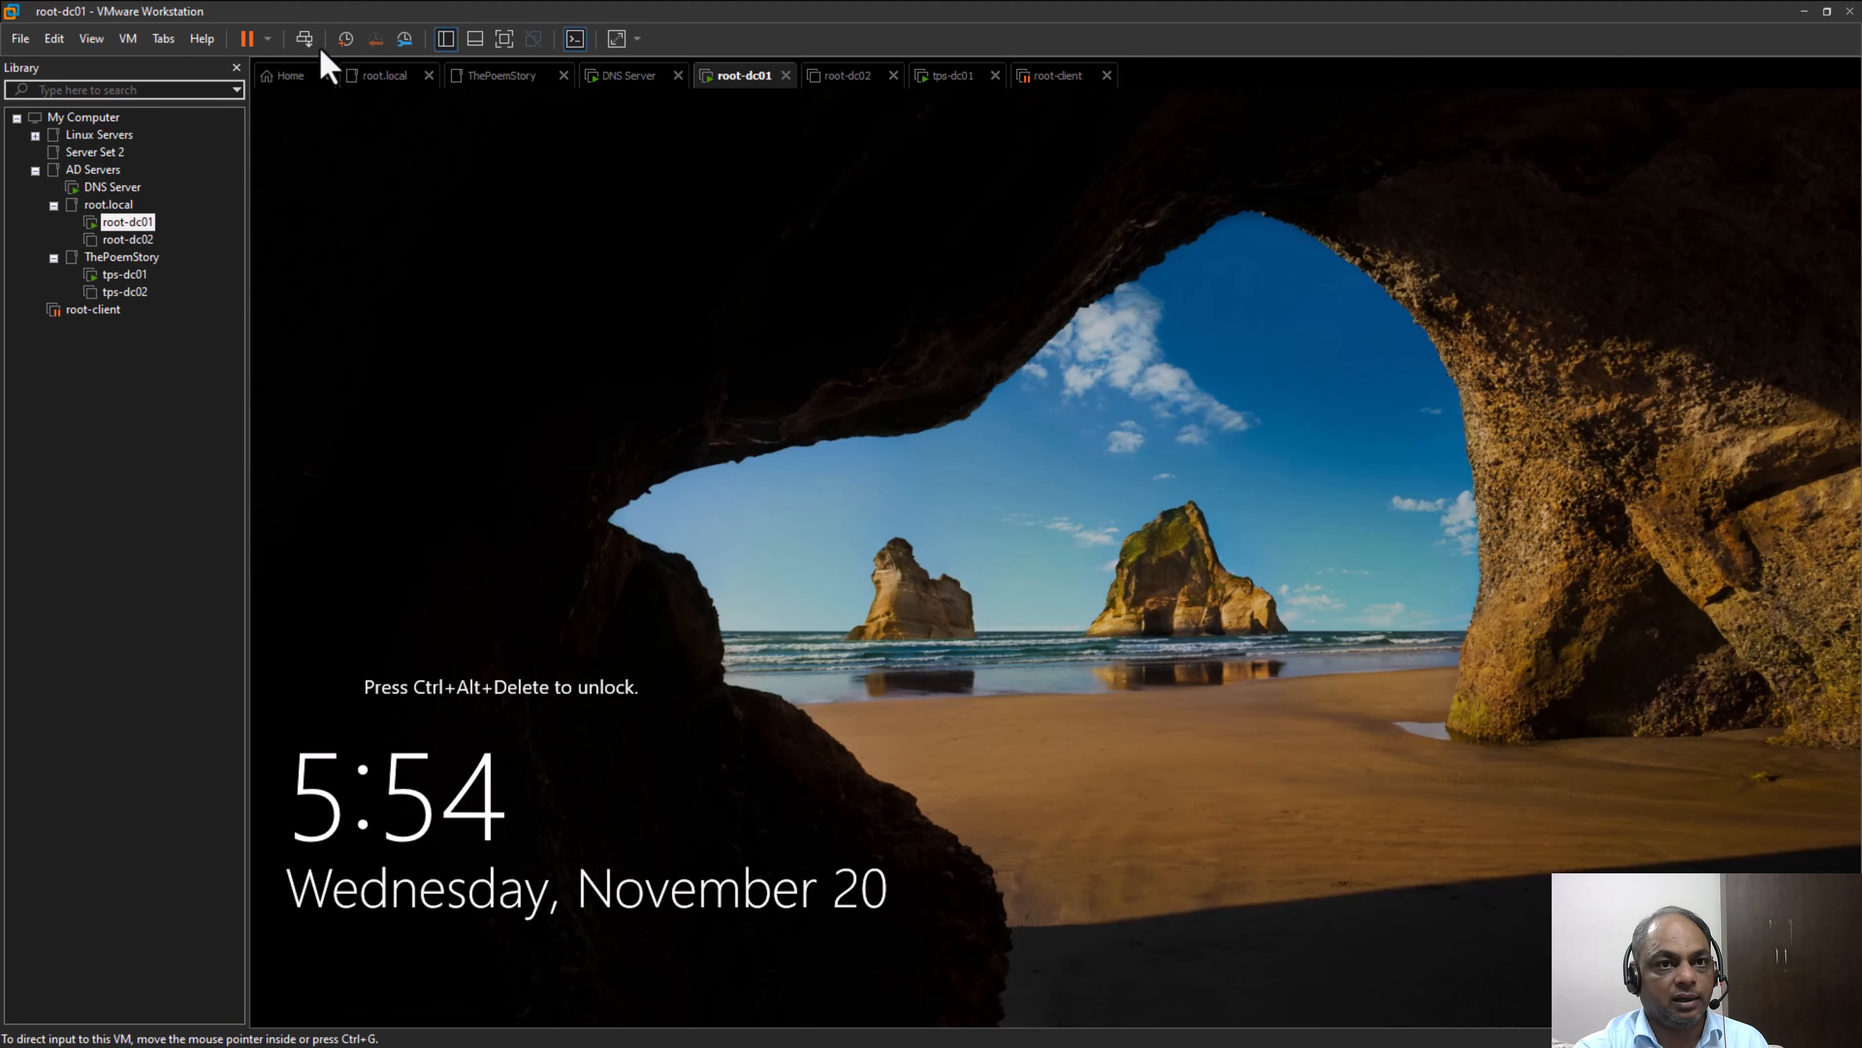
Unlock root-dc01 with the administrator account's password and bring up Active Directory Users and Computers
left_click(304, 41)
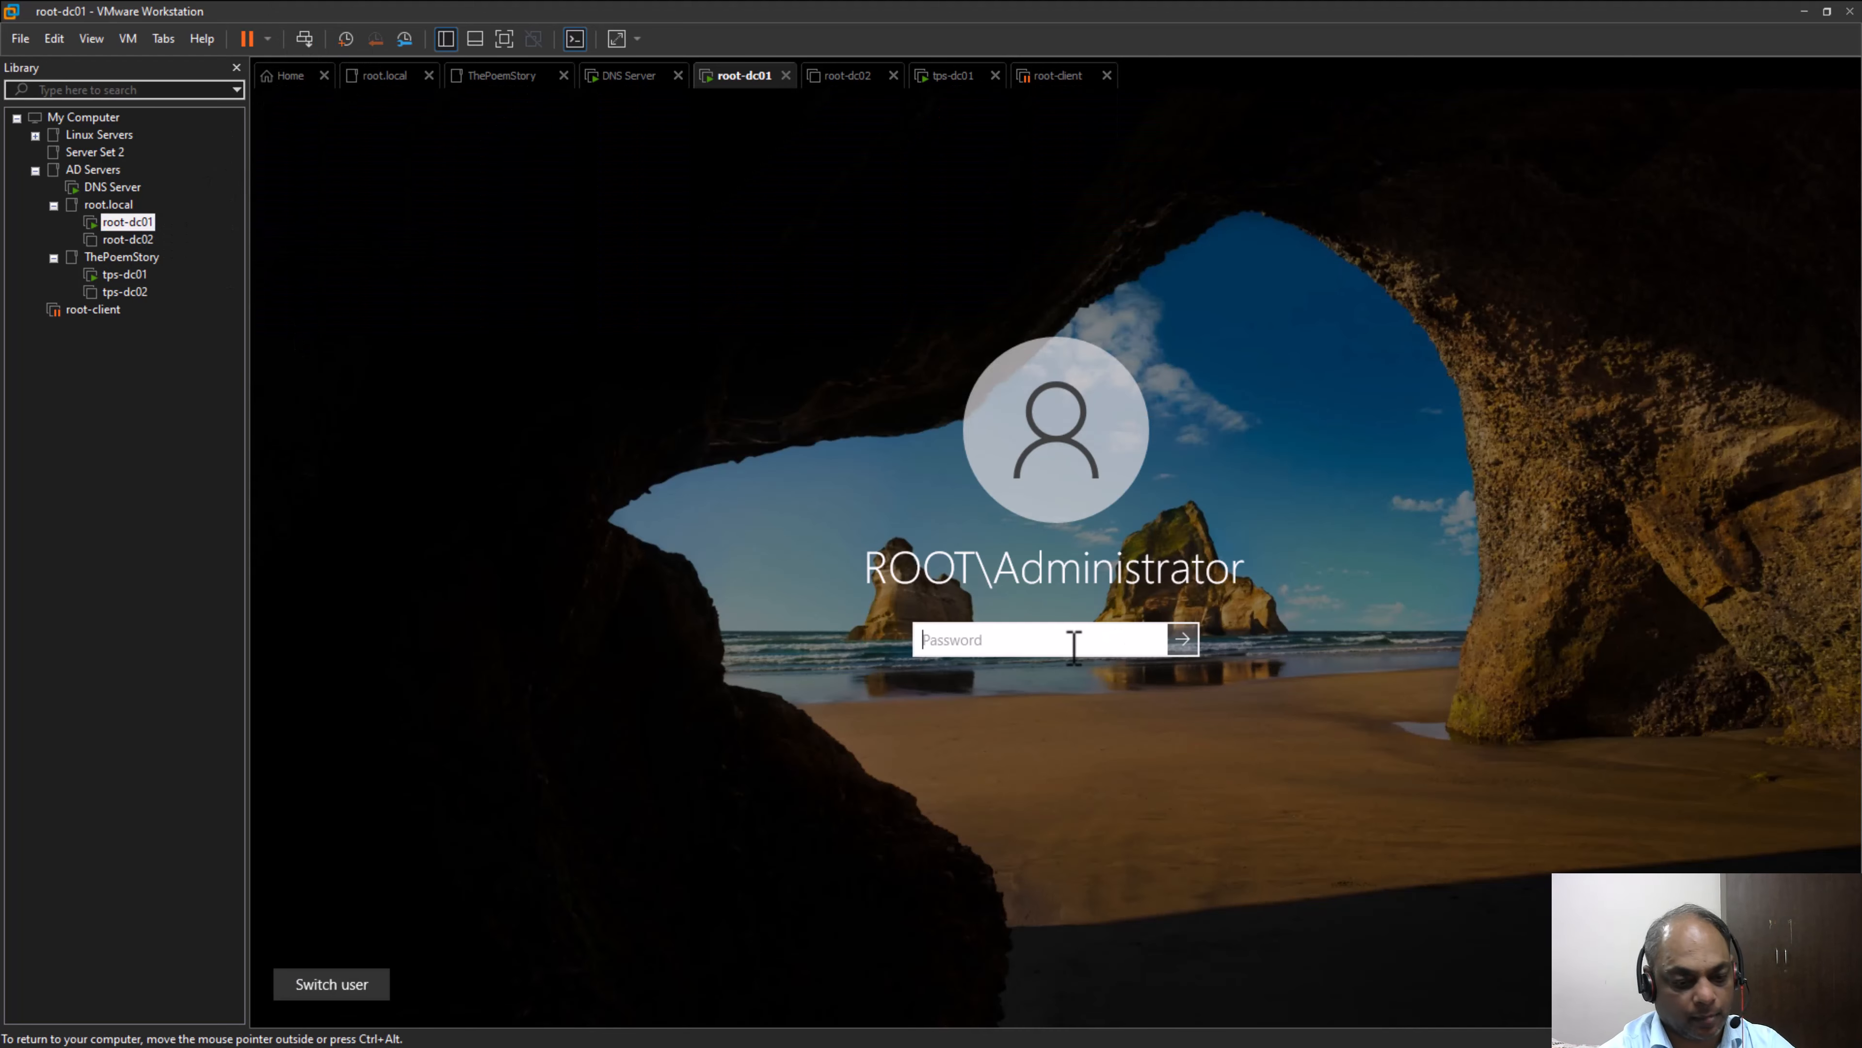
type("Pa$$w0rd12345")
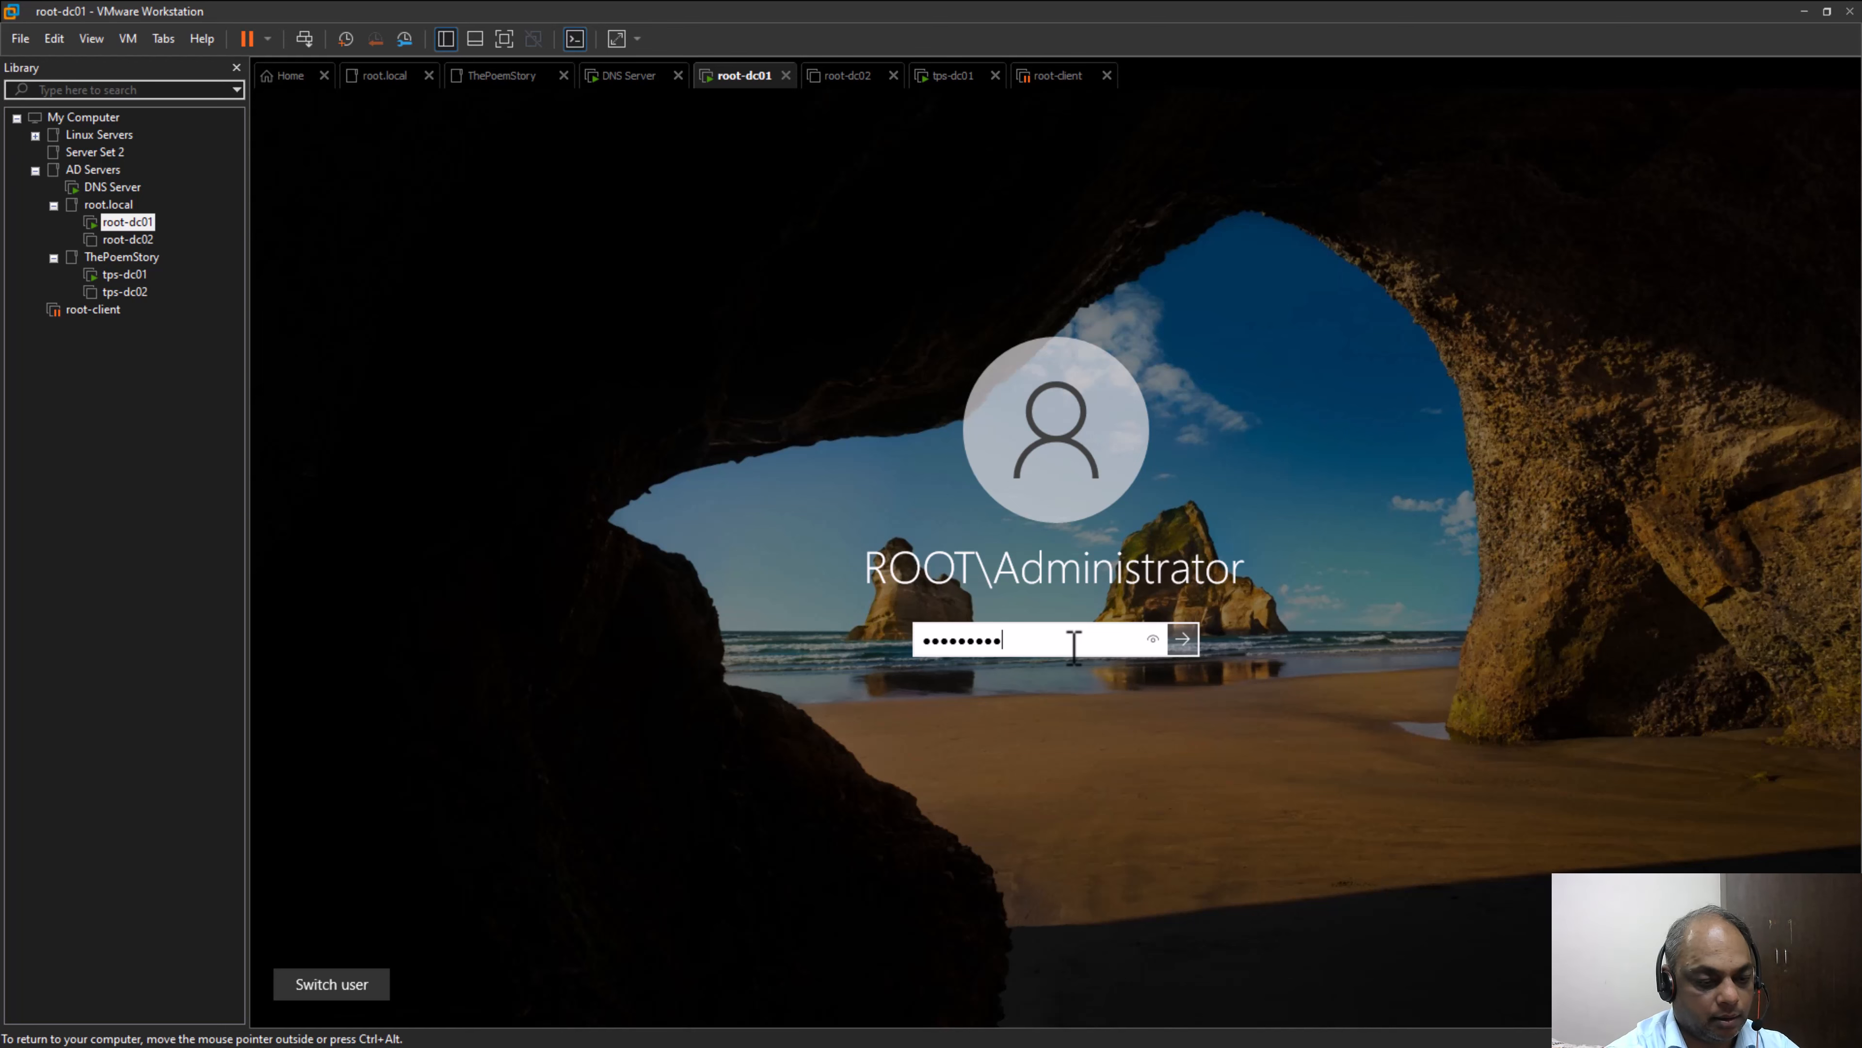
key("Return")
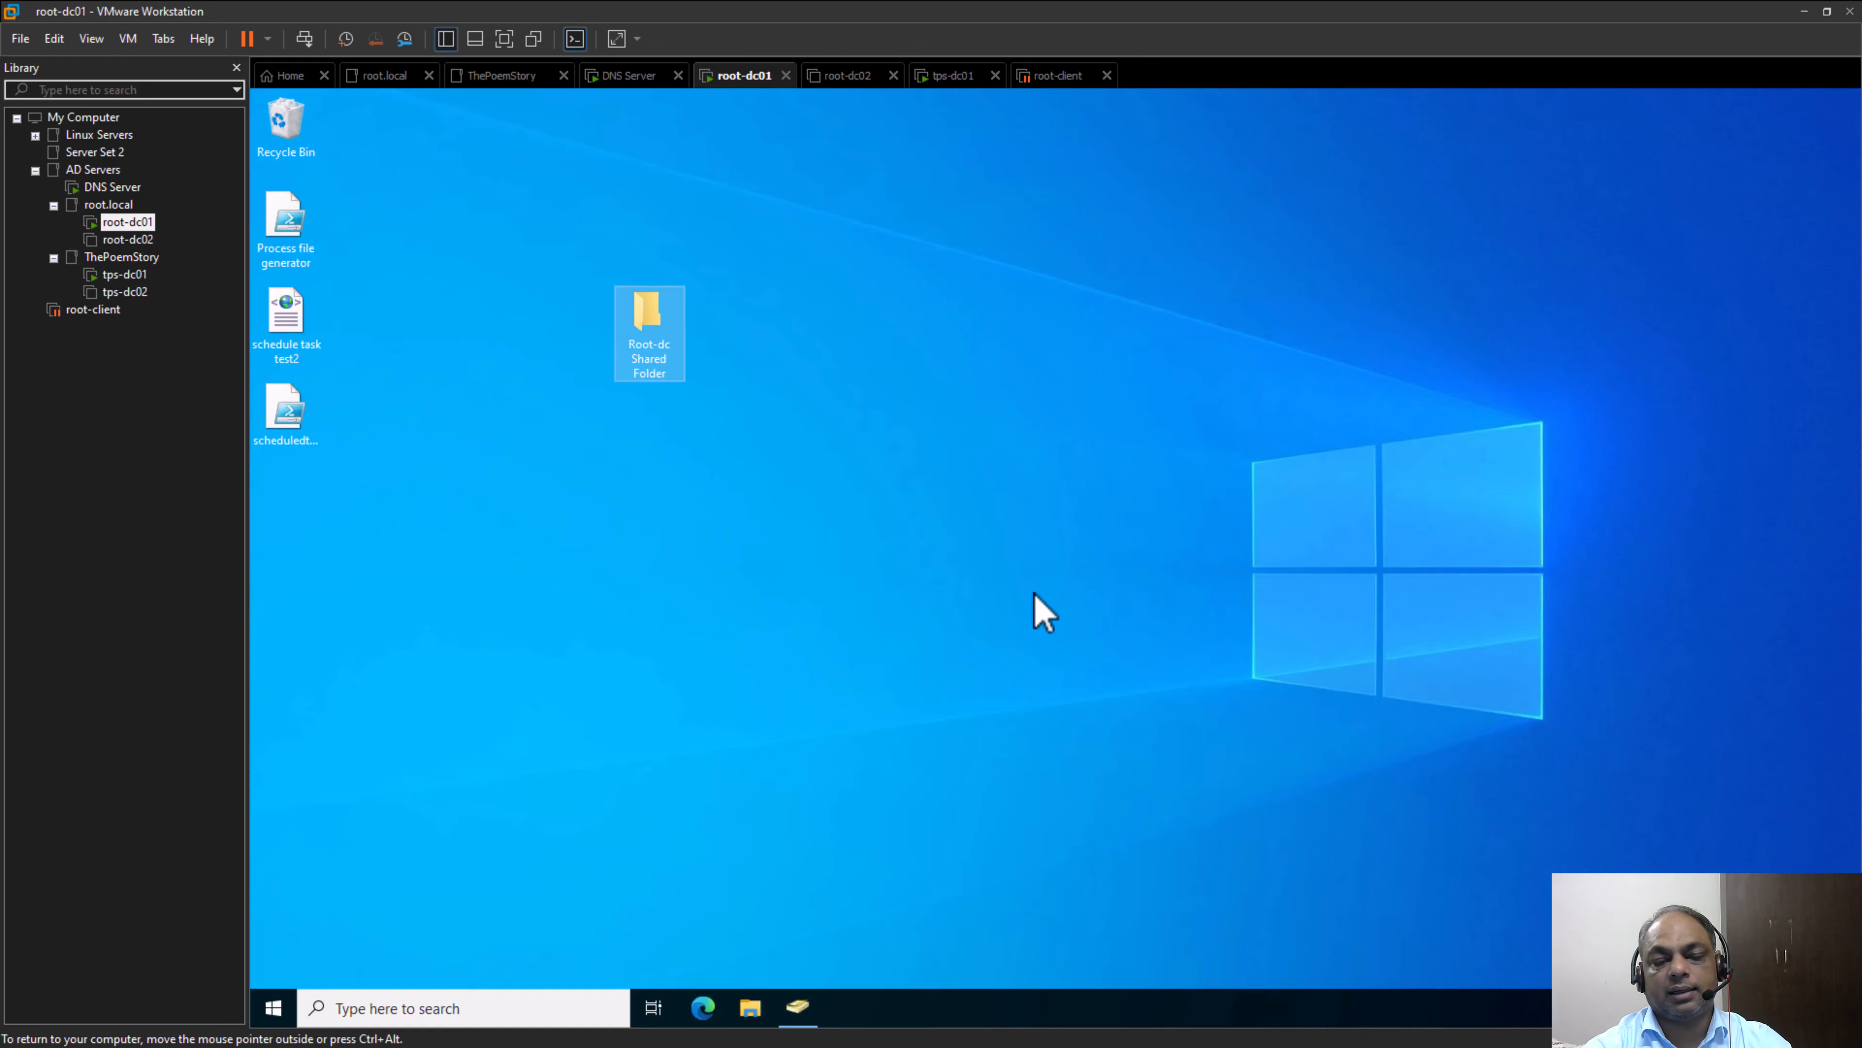
left_click(799, 1016)
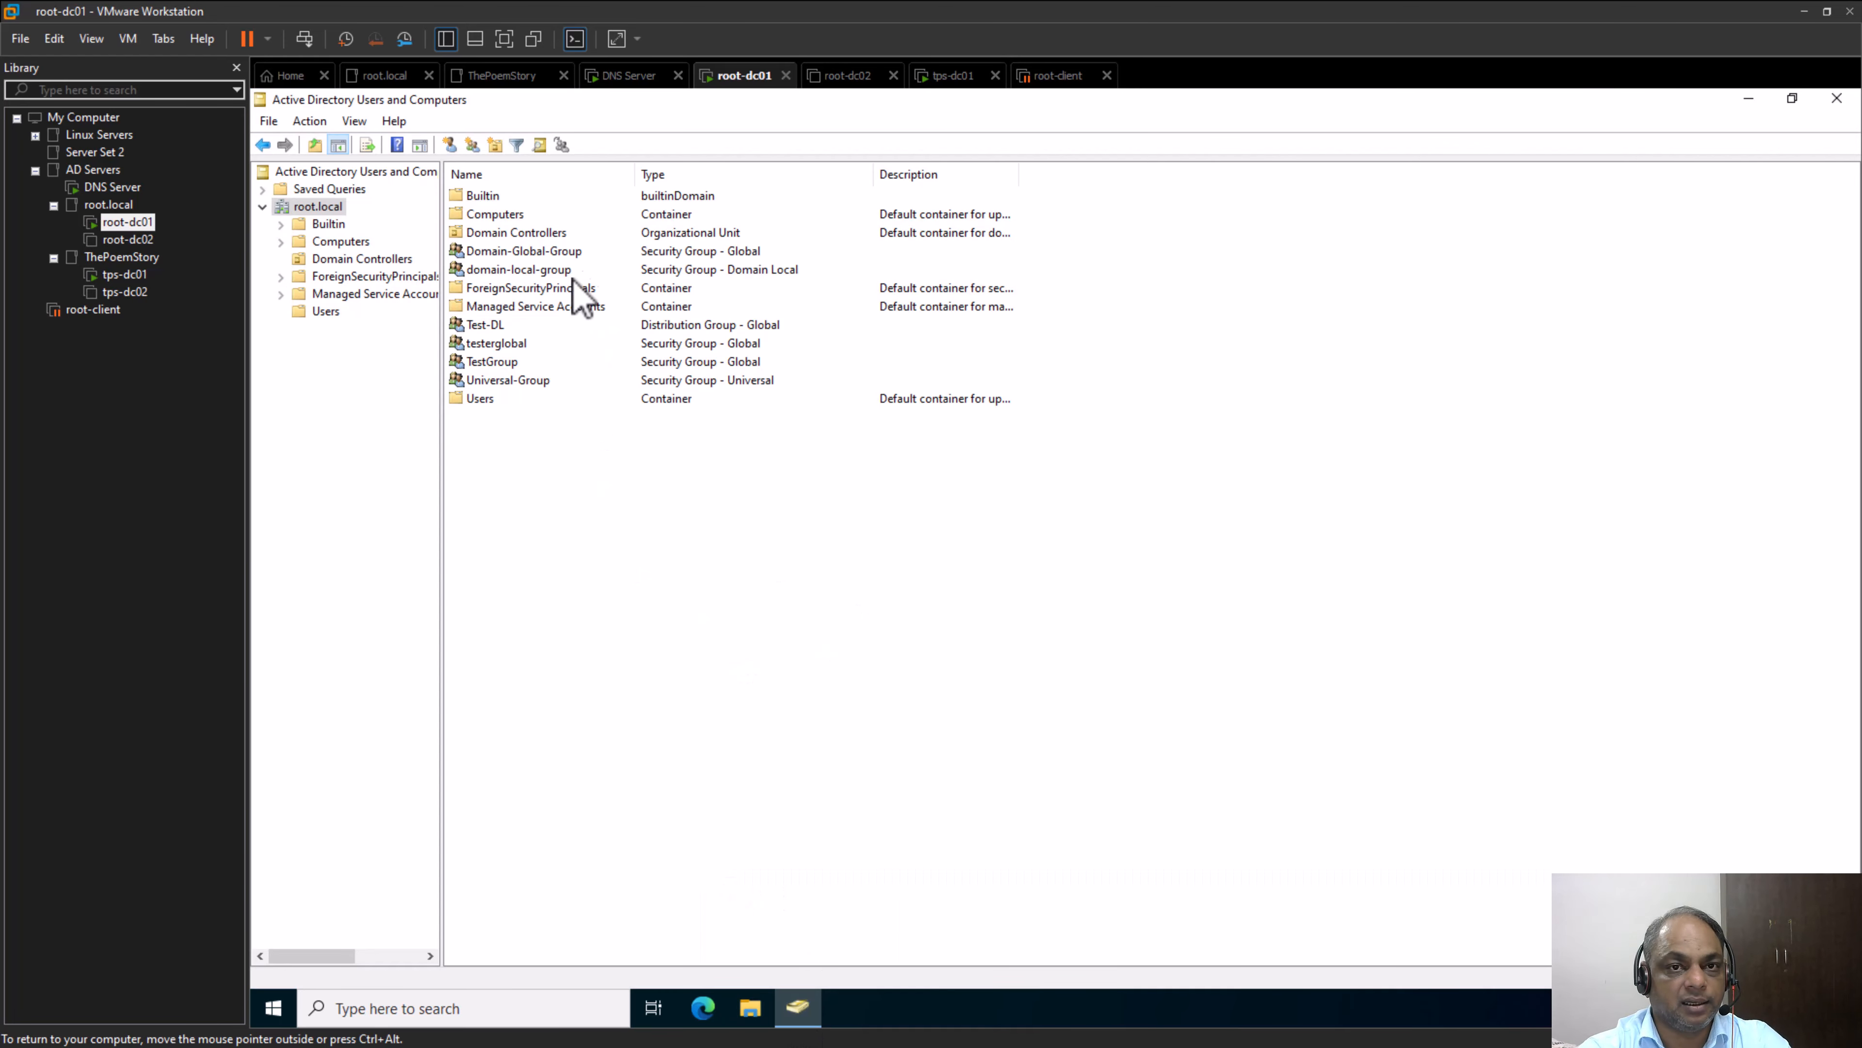
Delete the Domain-Global-Group security group from root.local and confirm the deletion
right_click(579, 250)
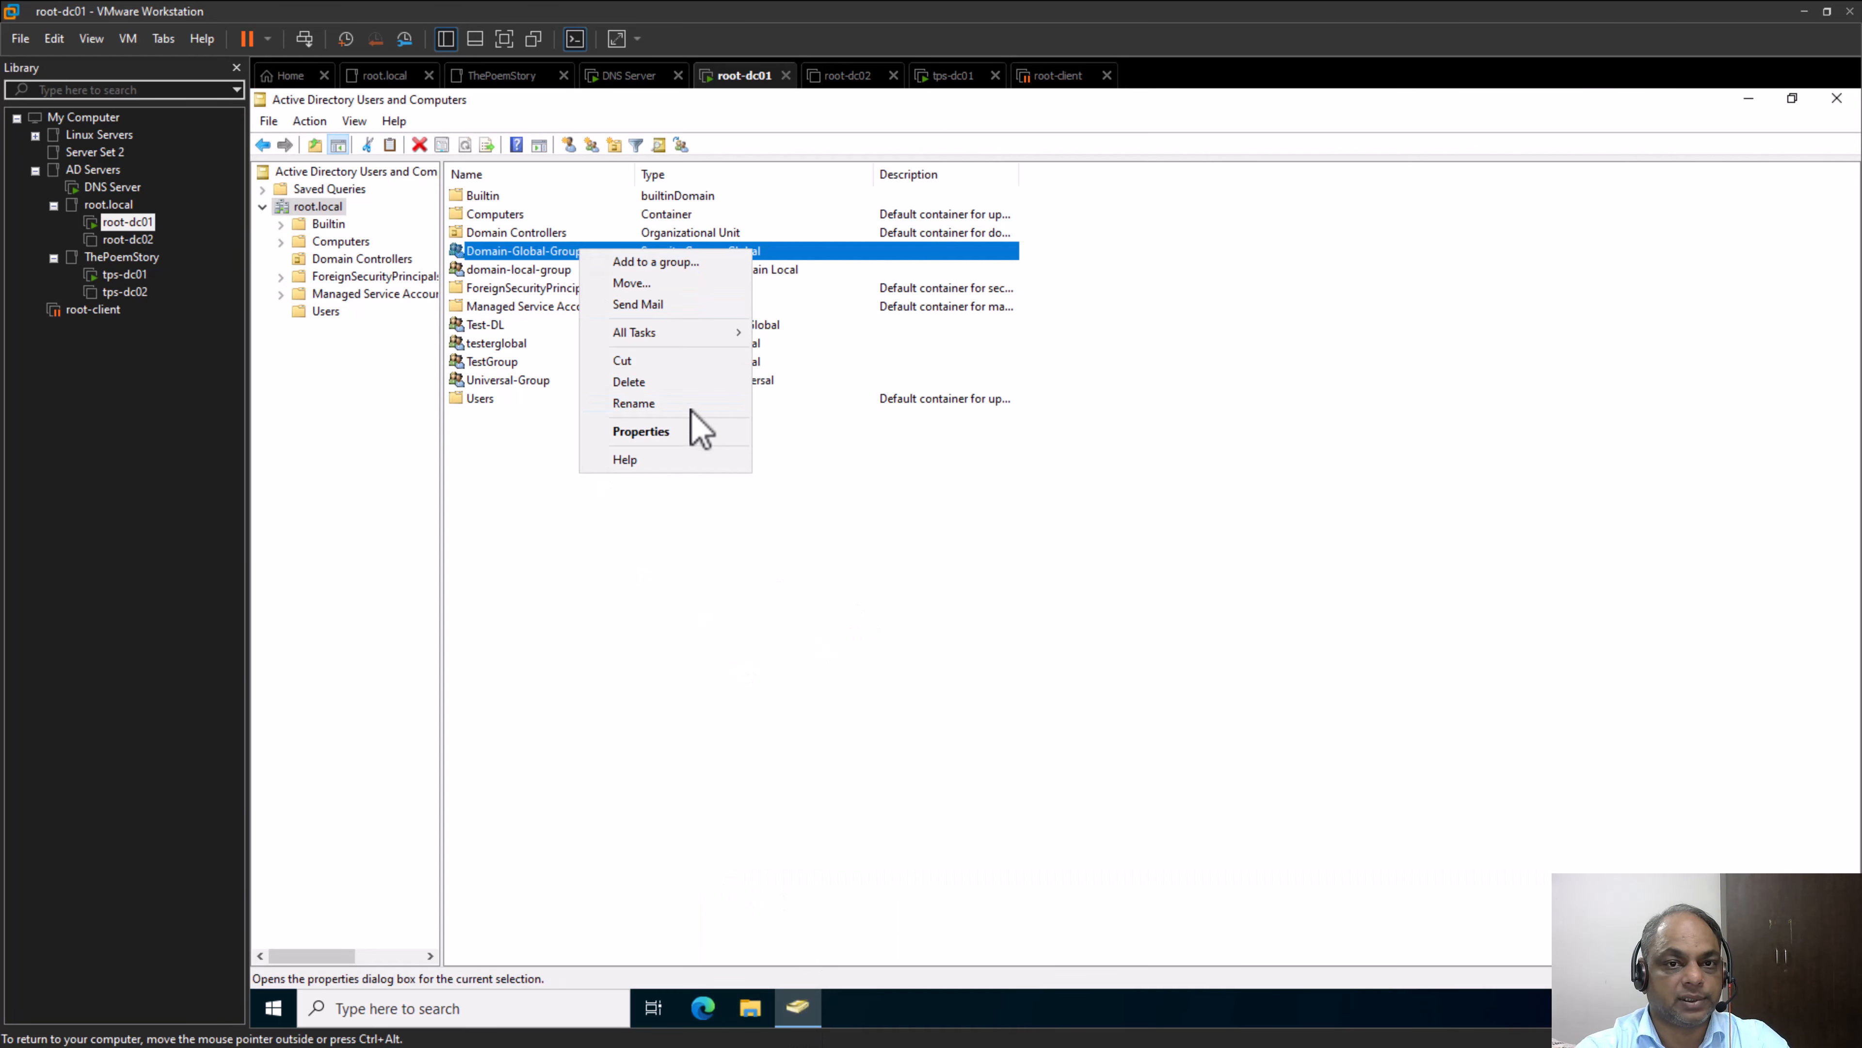
left_click(685, 382)
left_click(1111, 616)
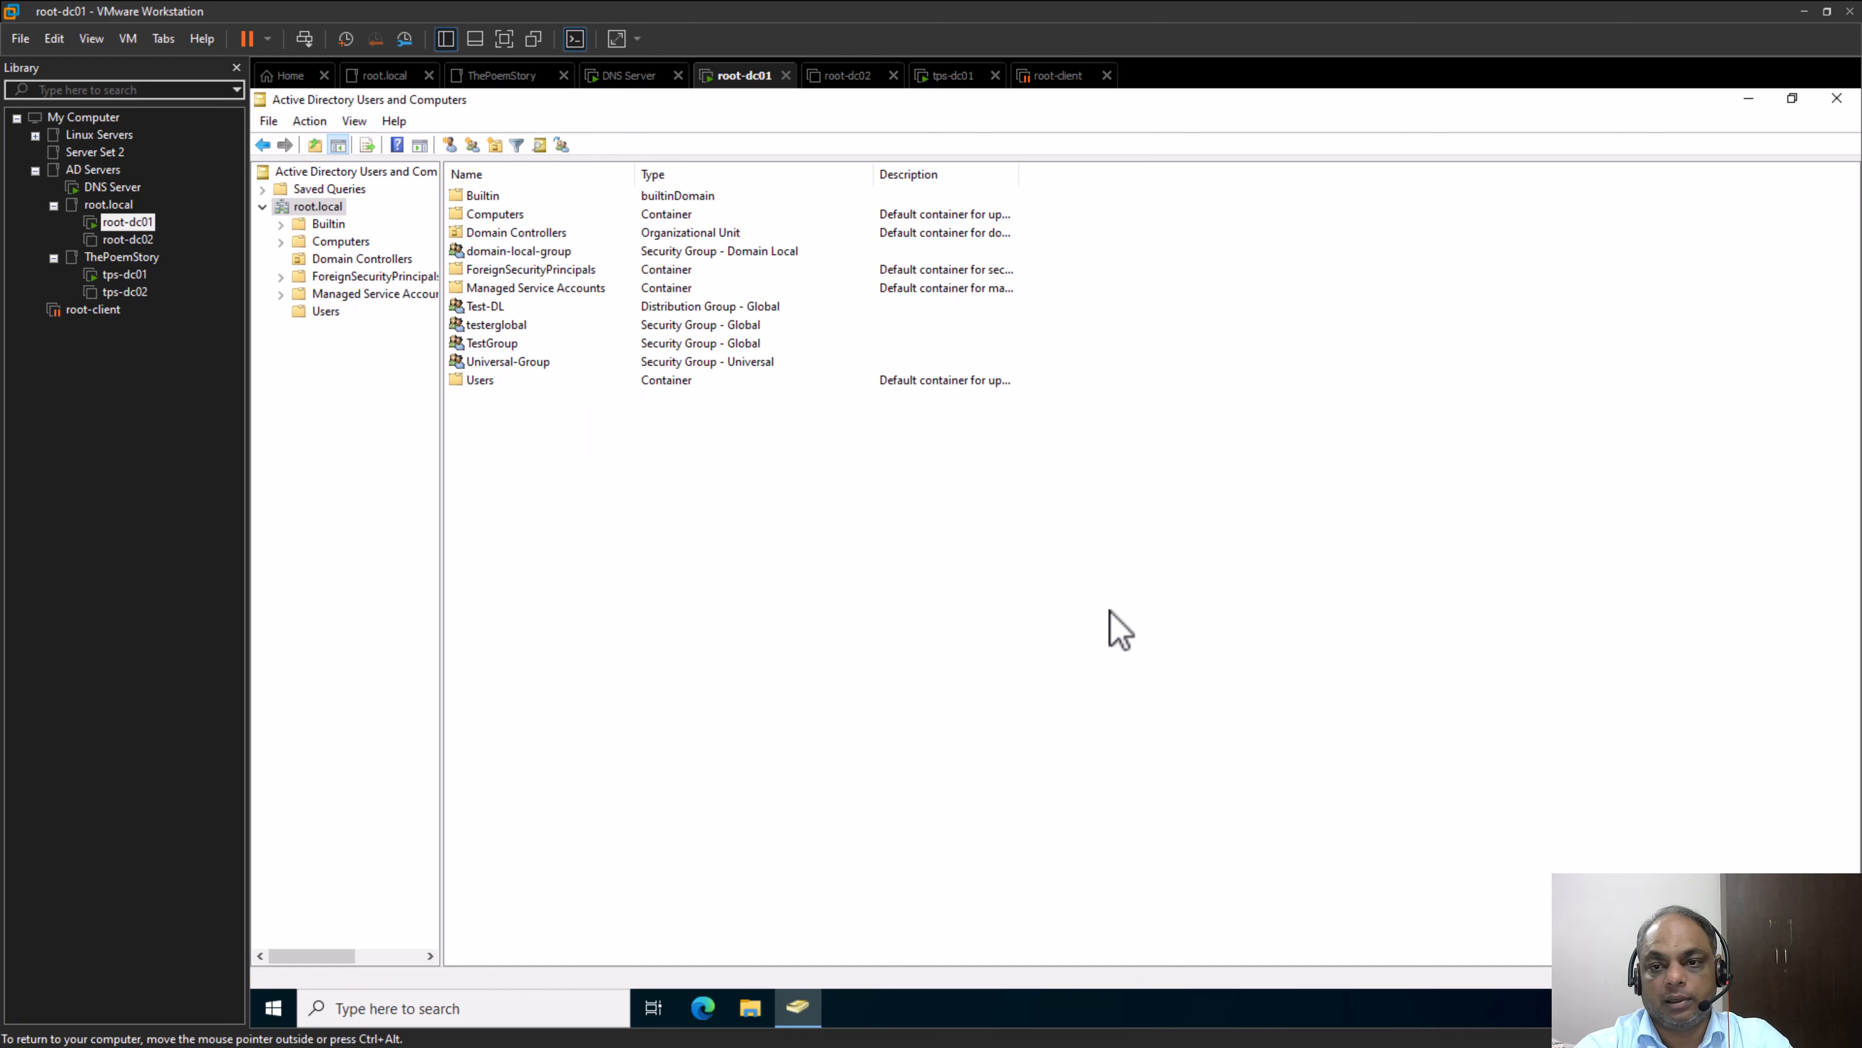
right_click(515, 326)
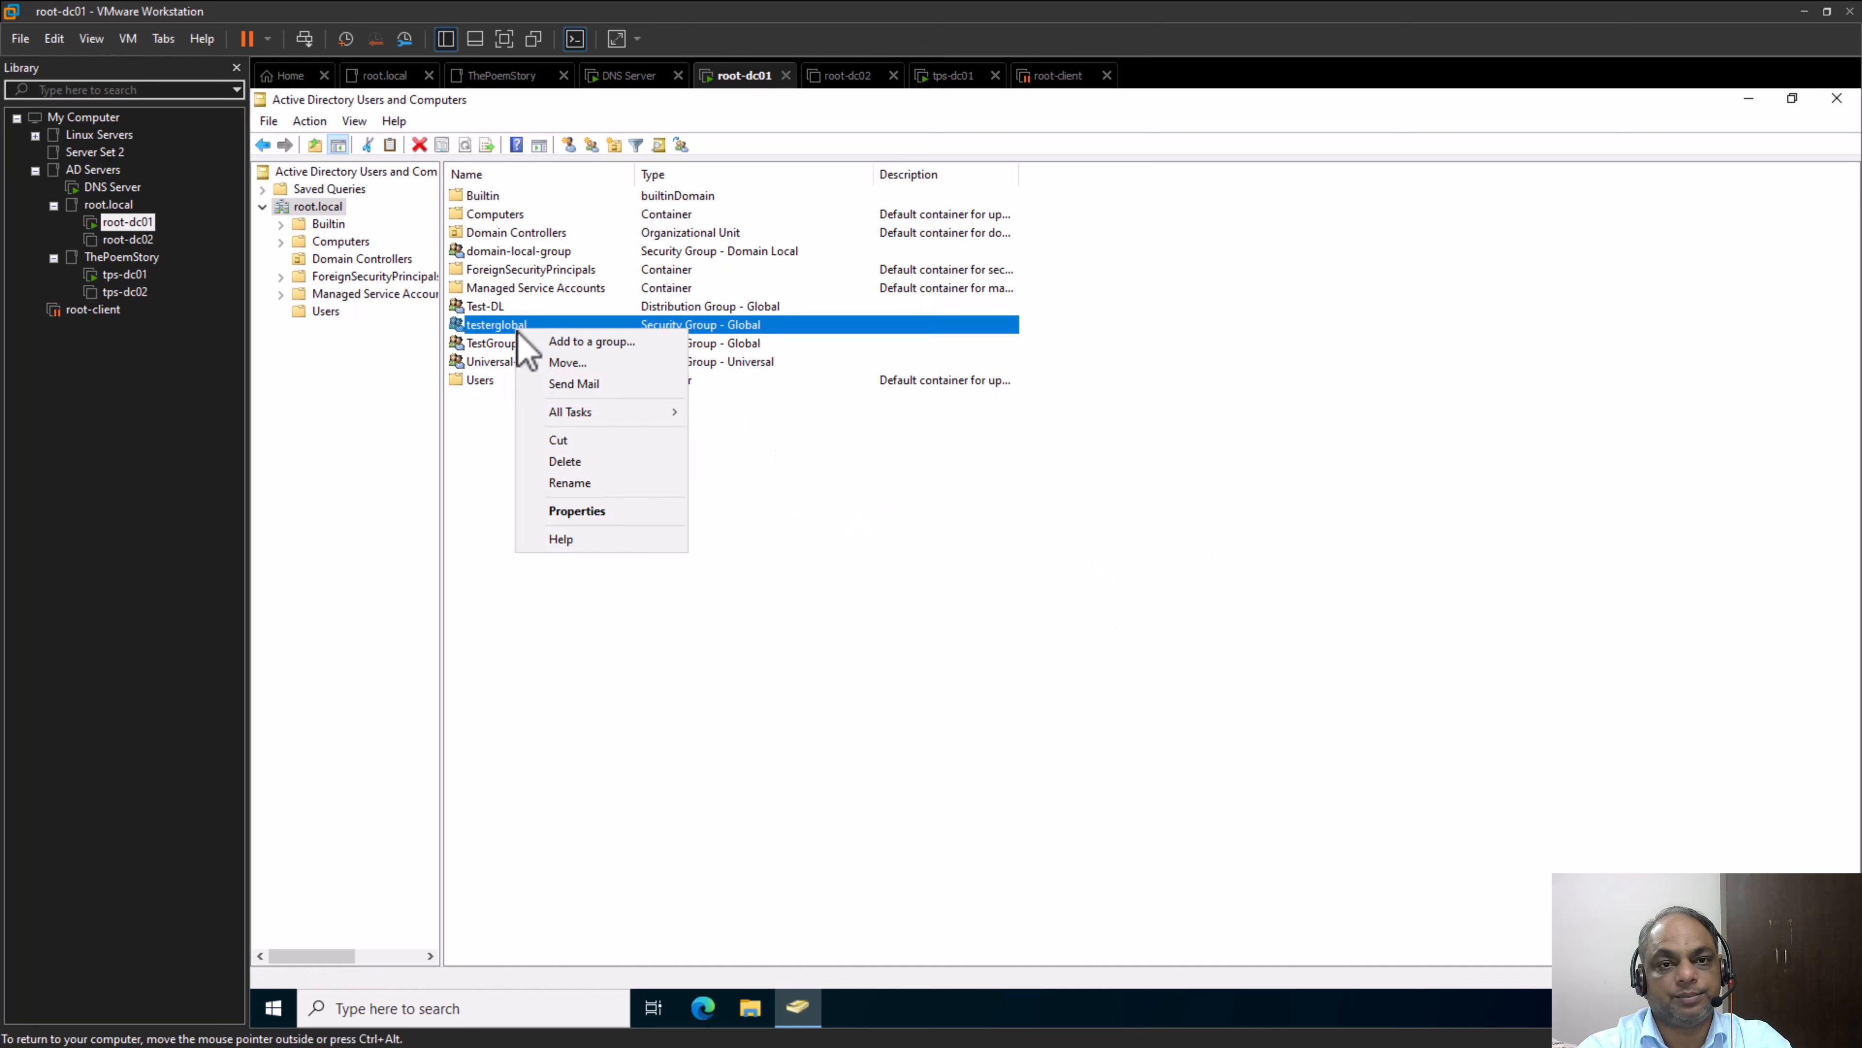
left_click(1069, 609)
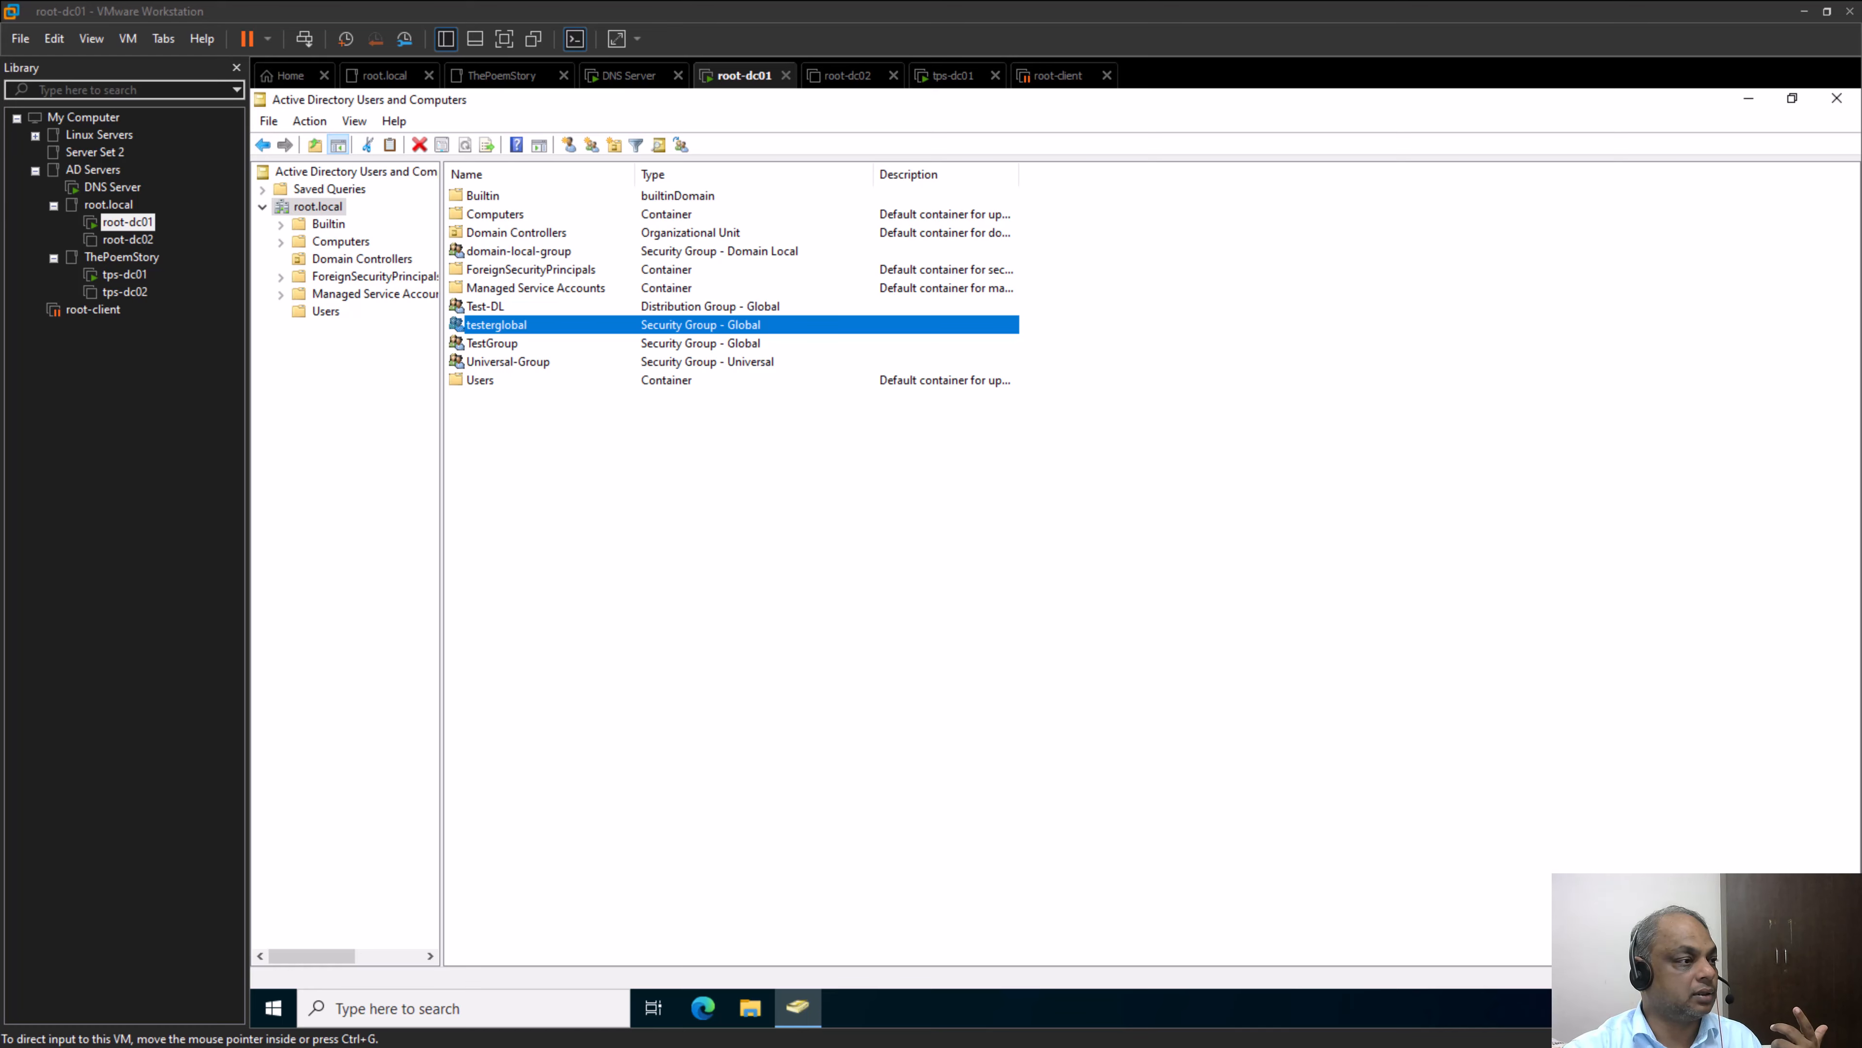
Switch to YouTube Studio in the browser, maximize it and highlight the first community comment about FSMO interview questions, finally minimizing the browser
left_click_drag(0, 242, 1031, 180)
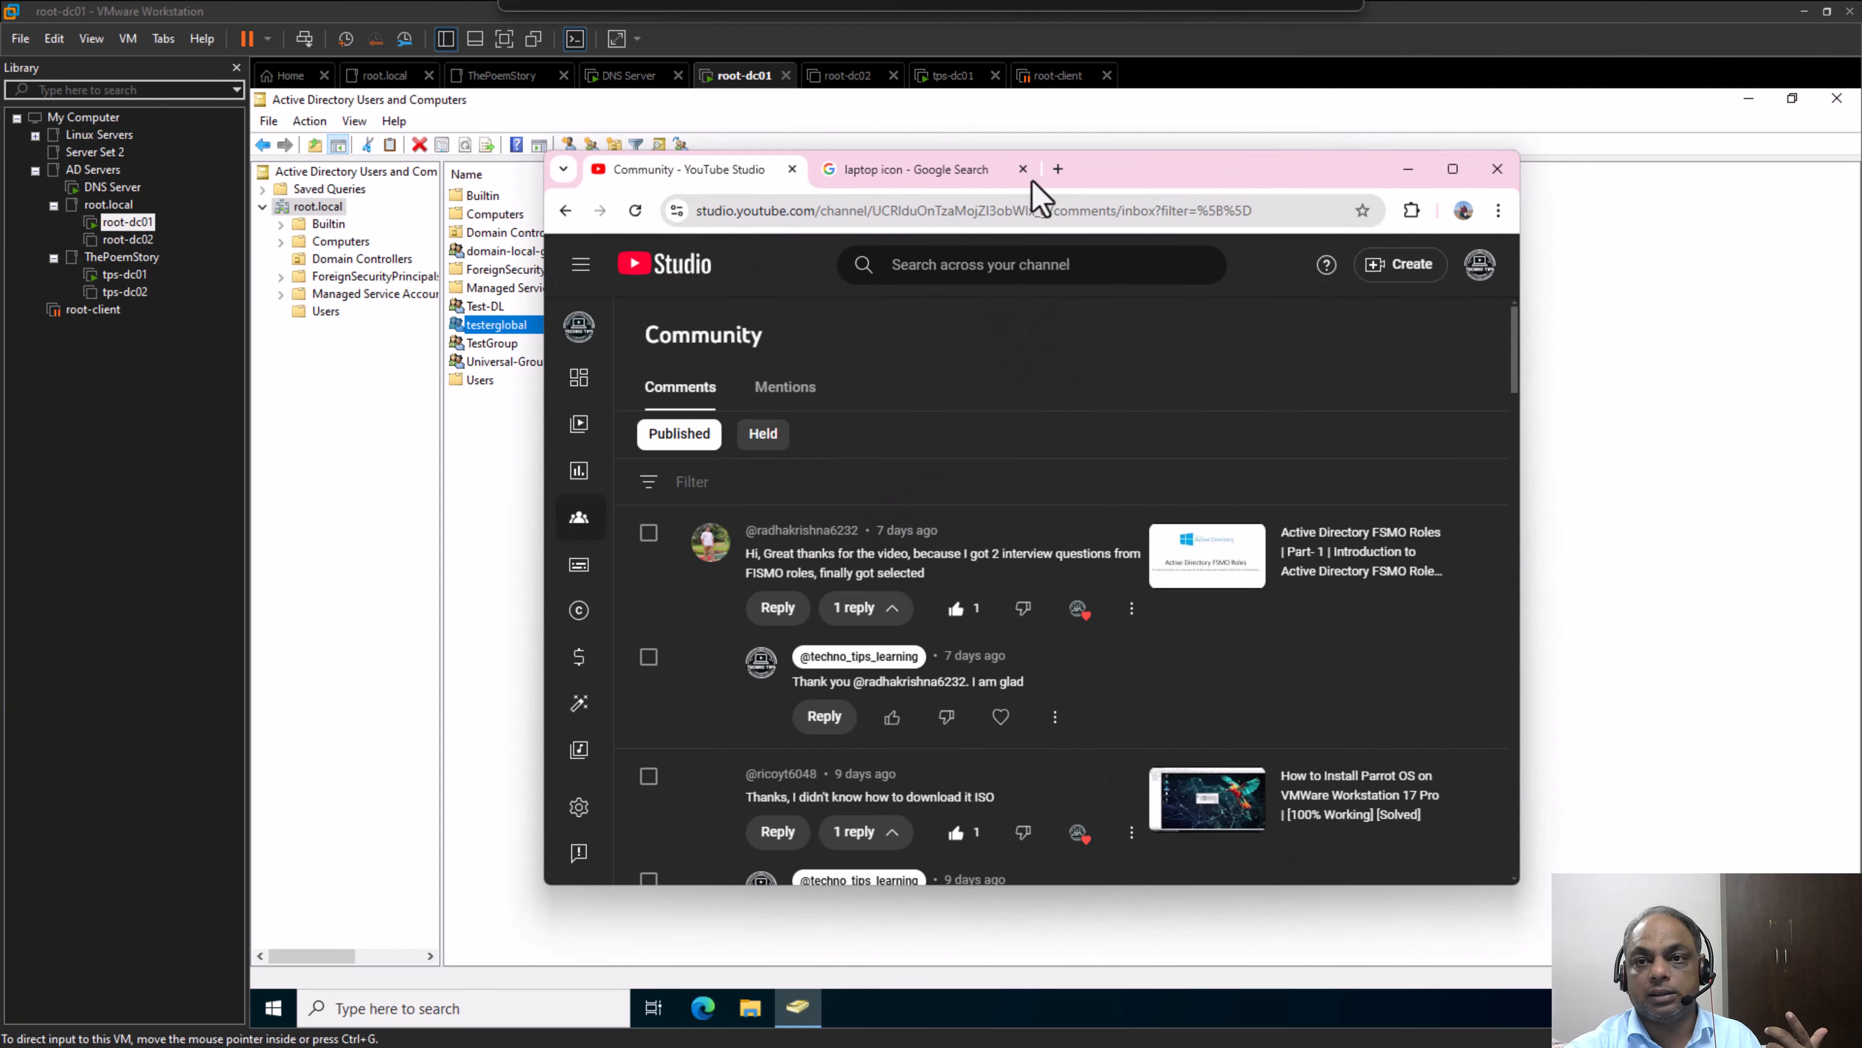
double_click(1205, 177)
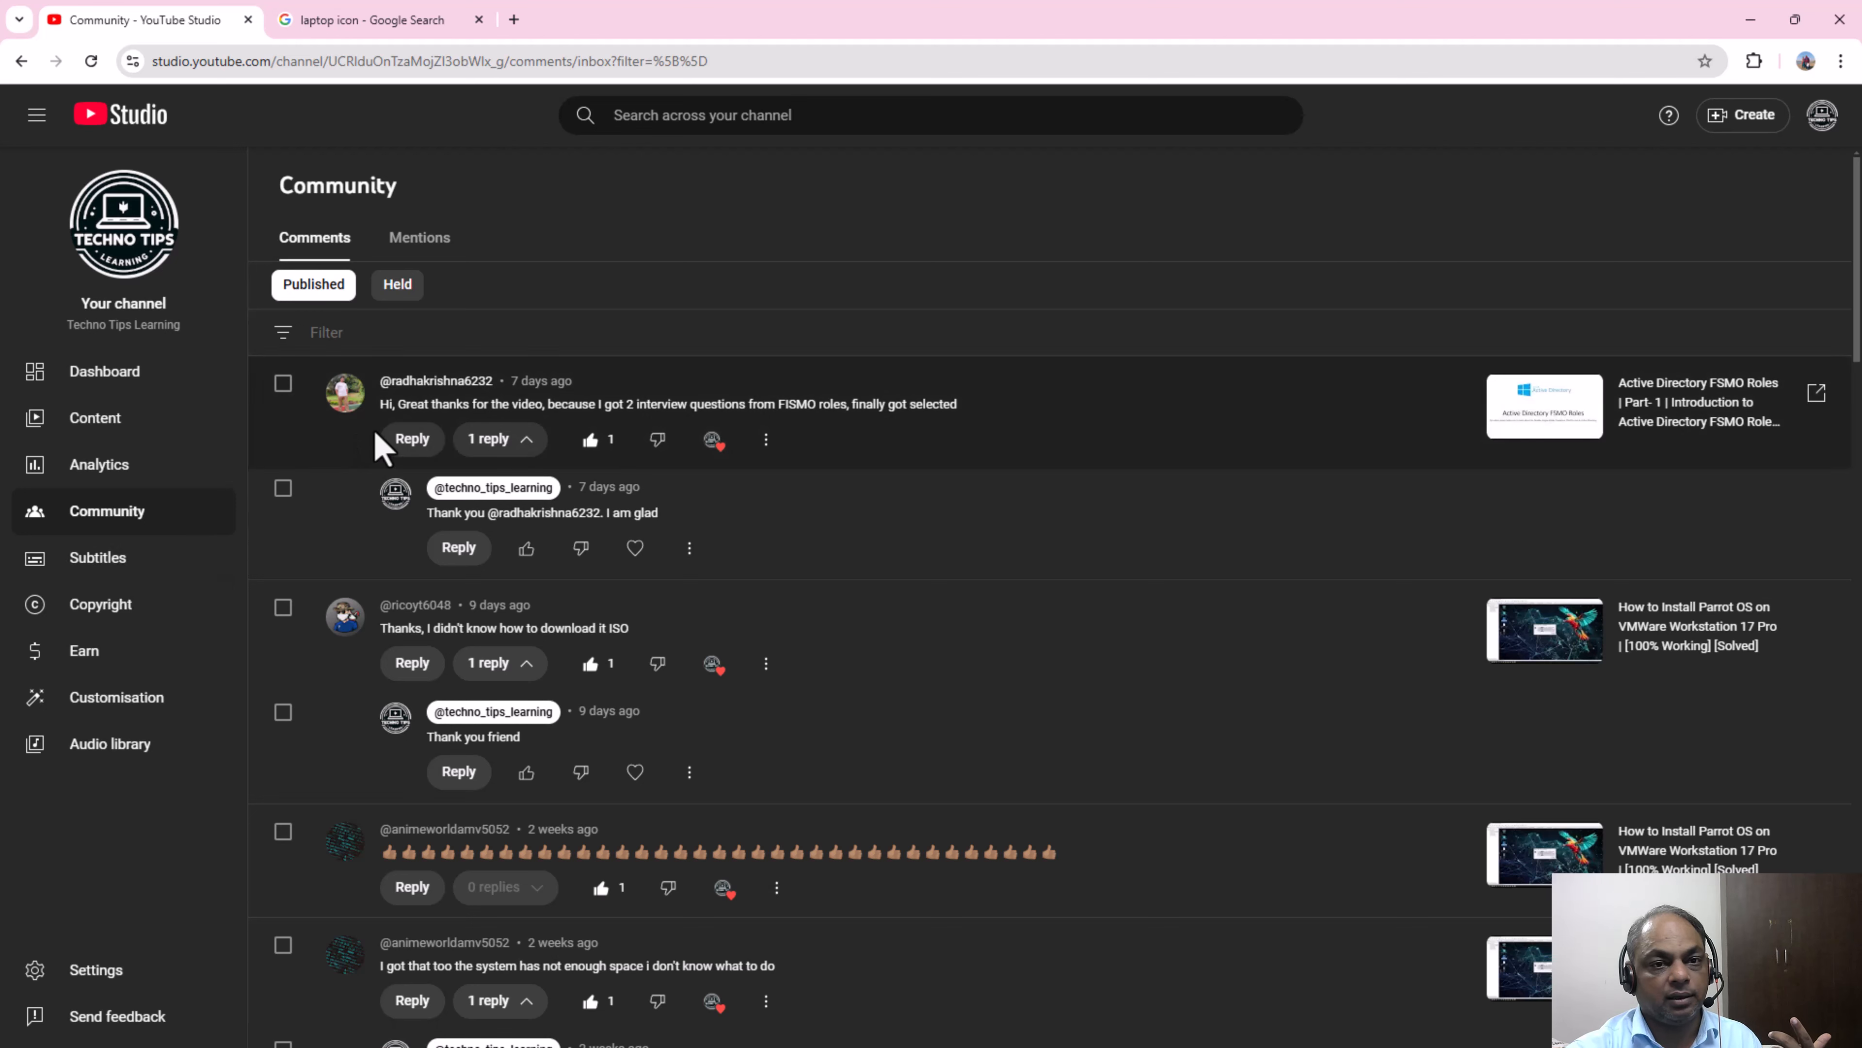
left_click_drag(383, 406, 499, 422)
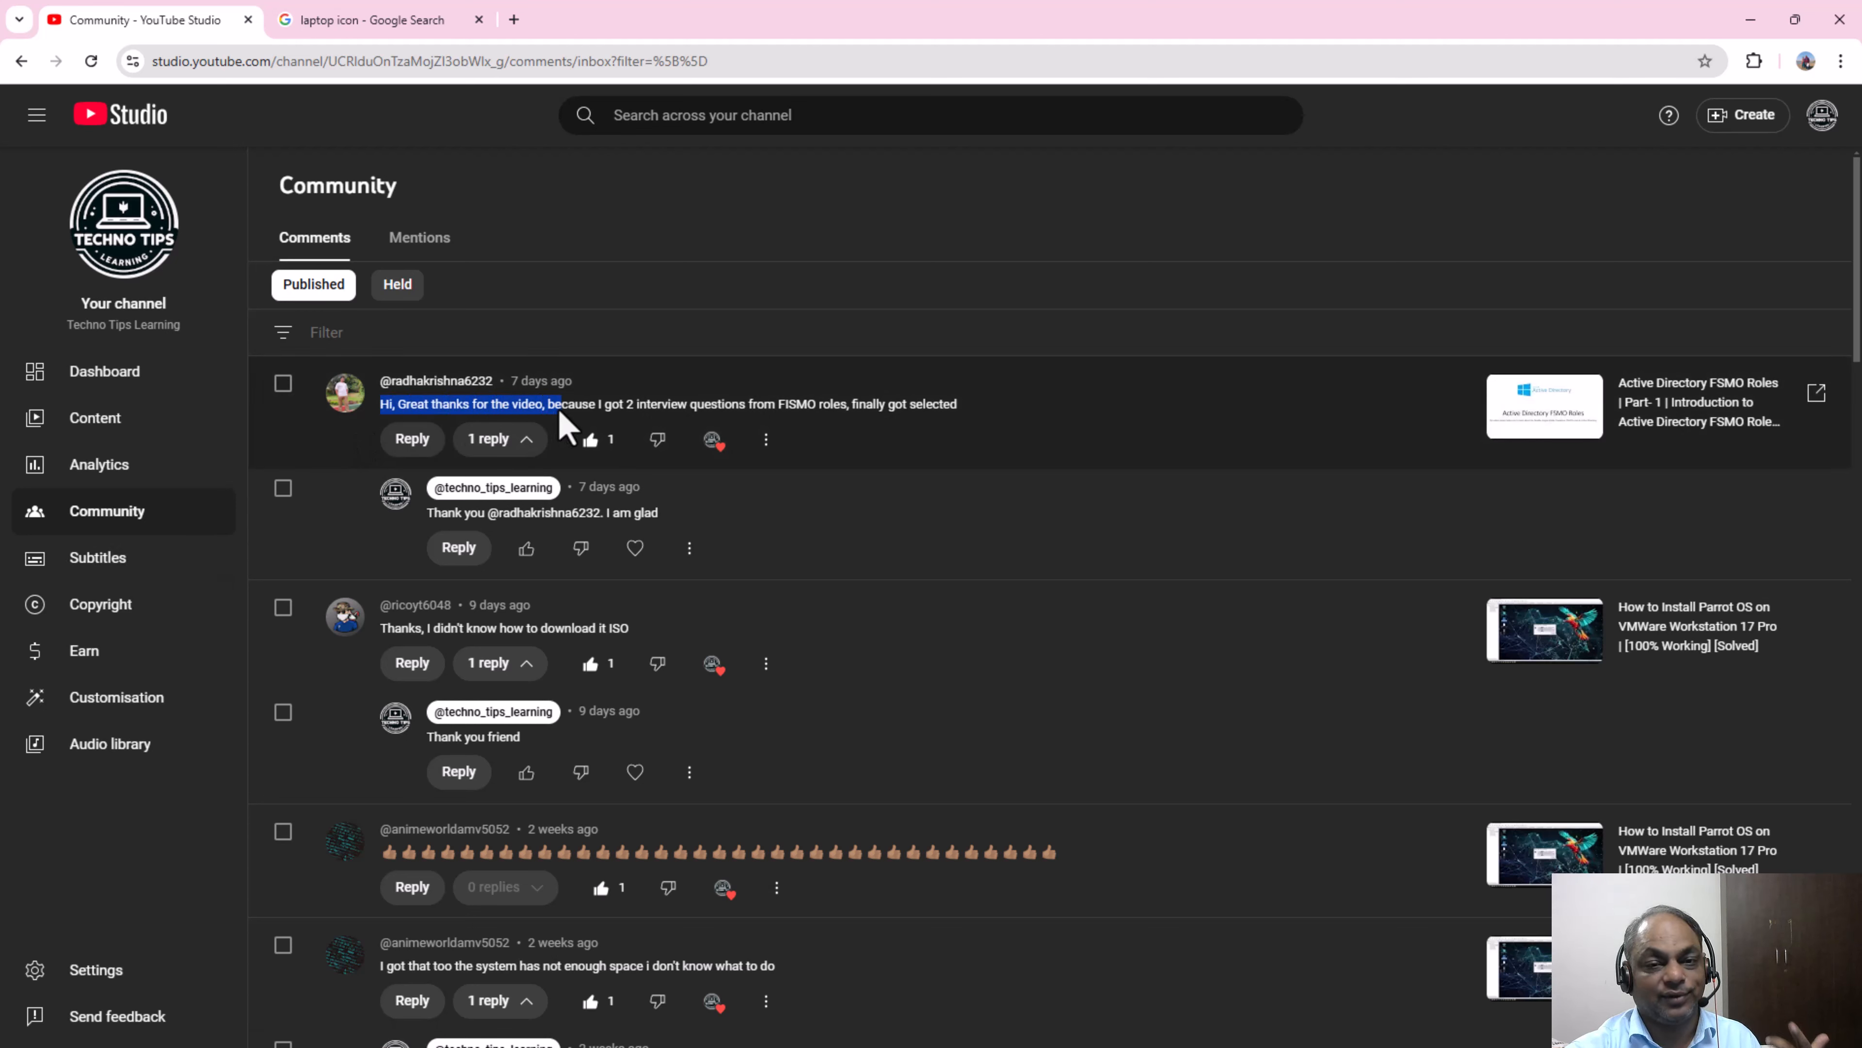
left_click_drag(632, 407, 955, 416)
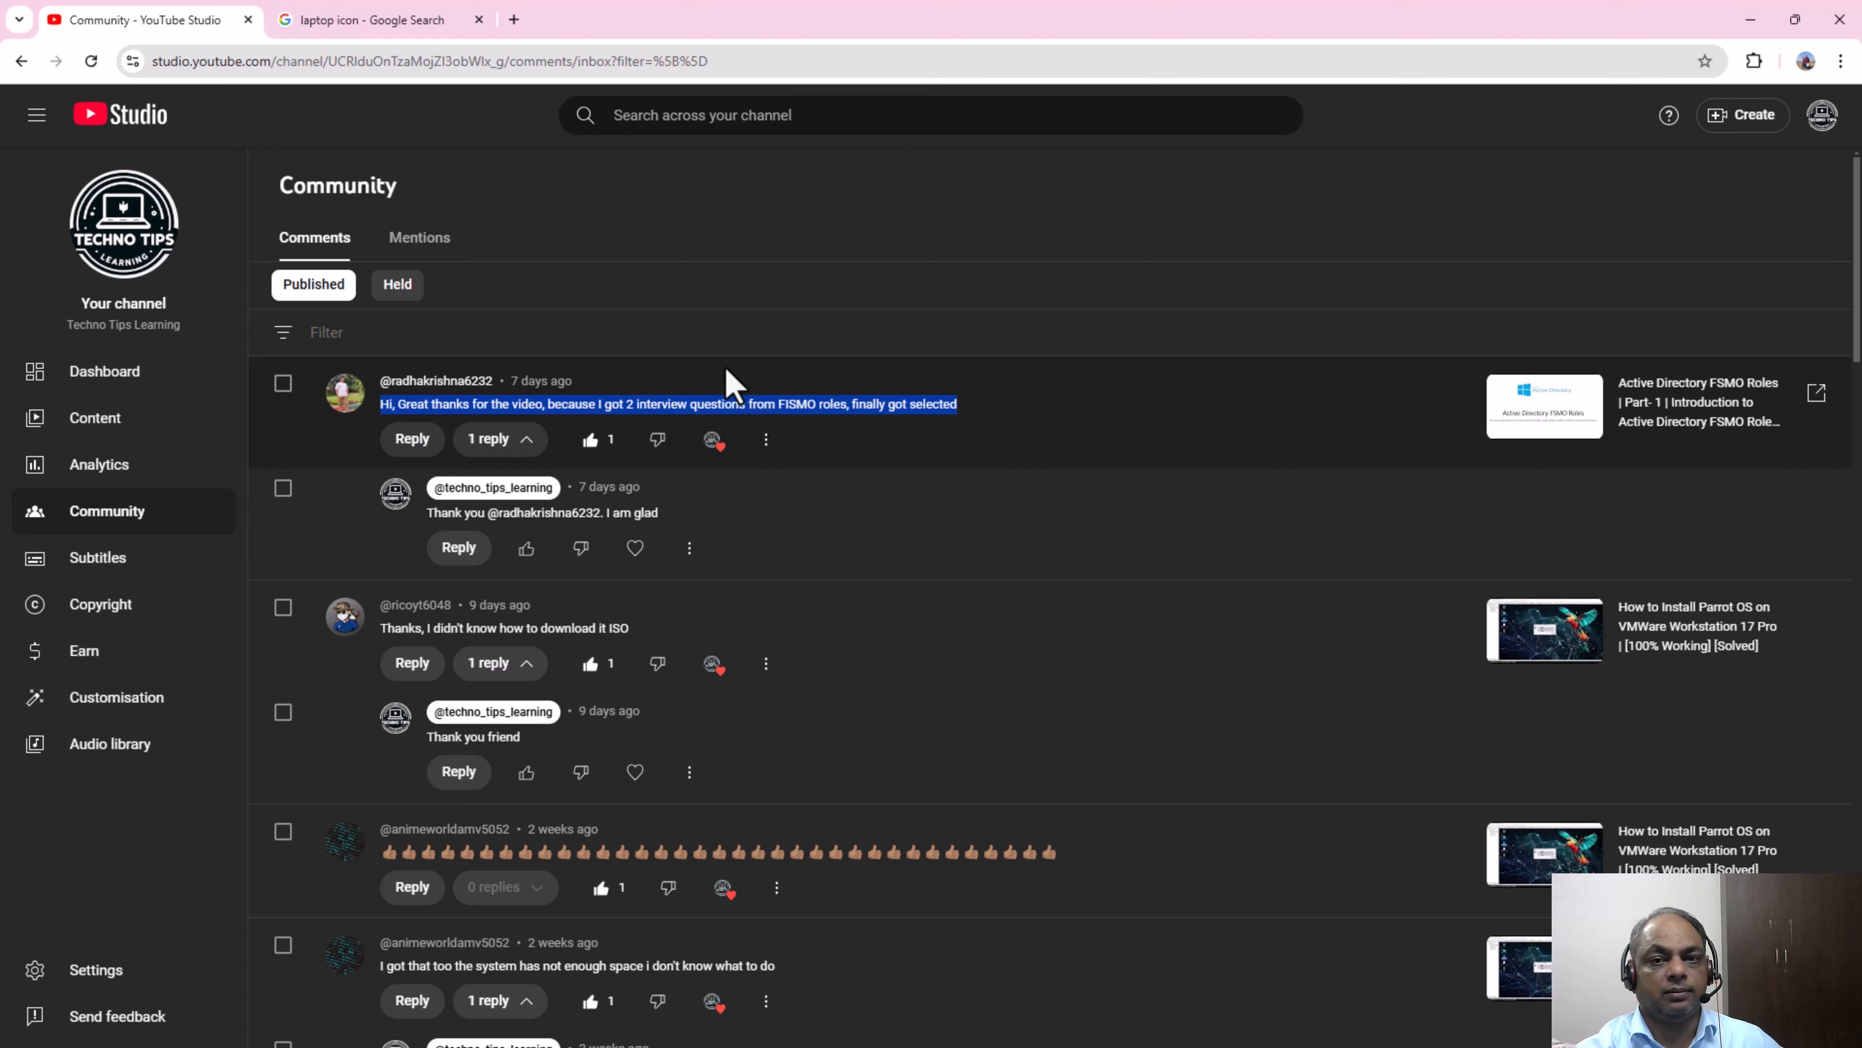
left_click(1039, 415)
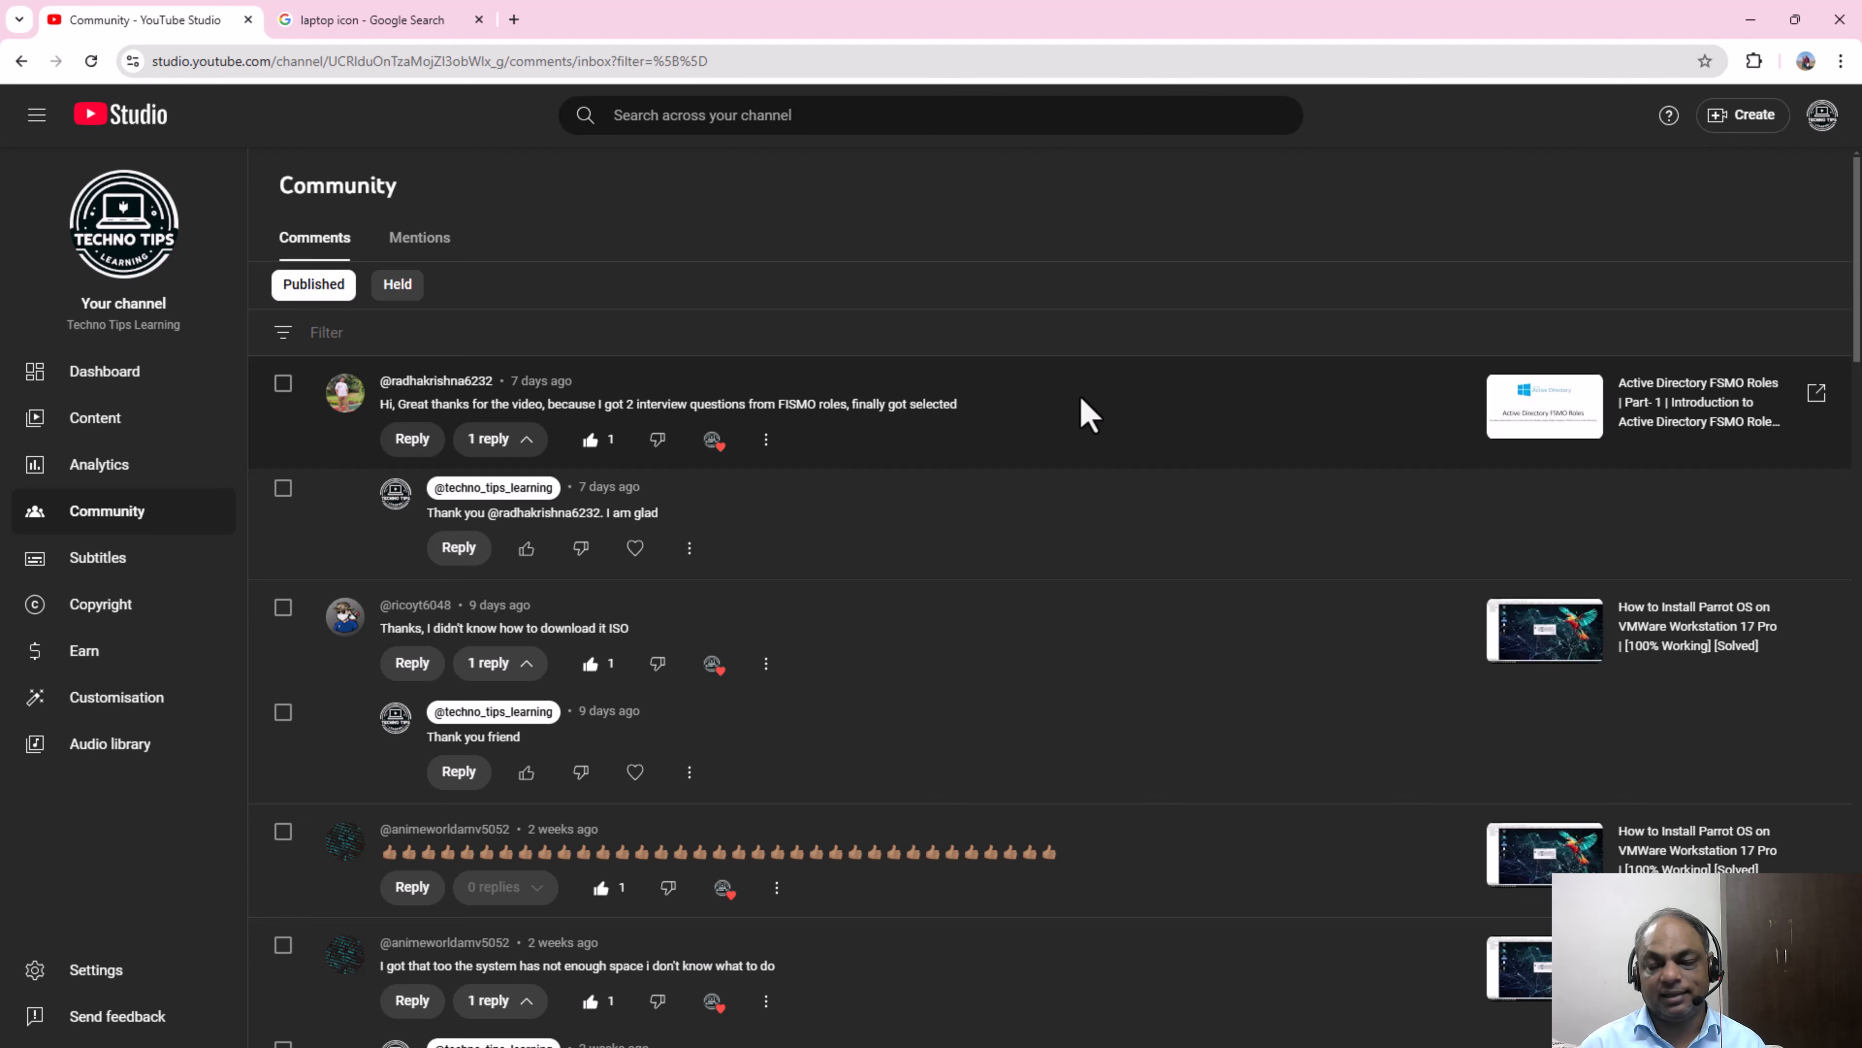
left_click(1755, 27)
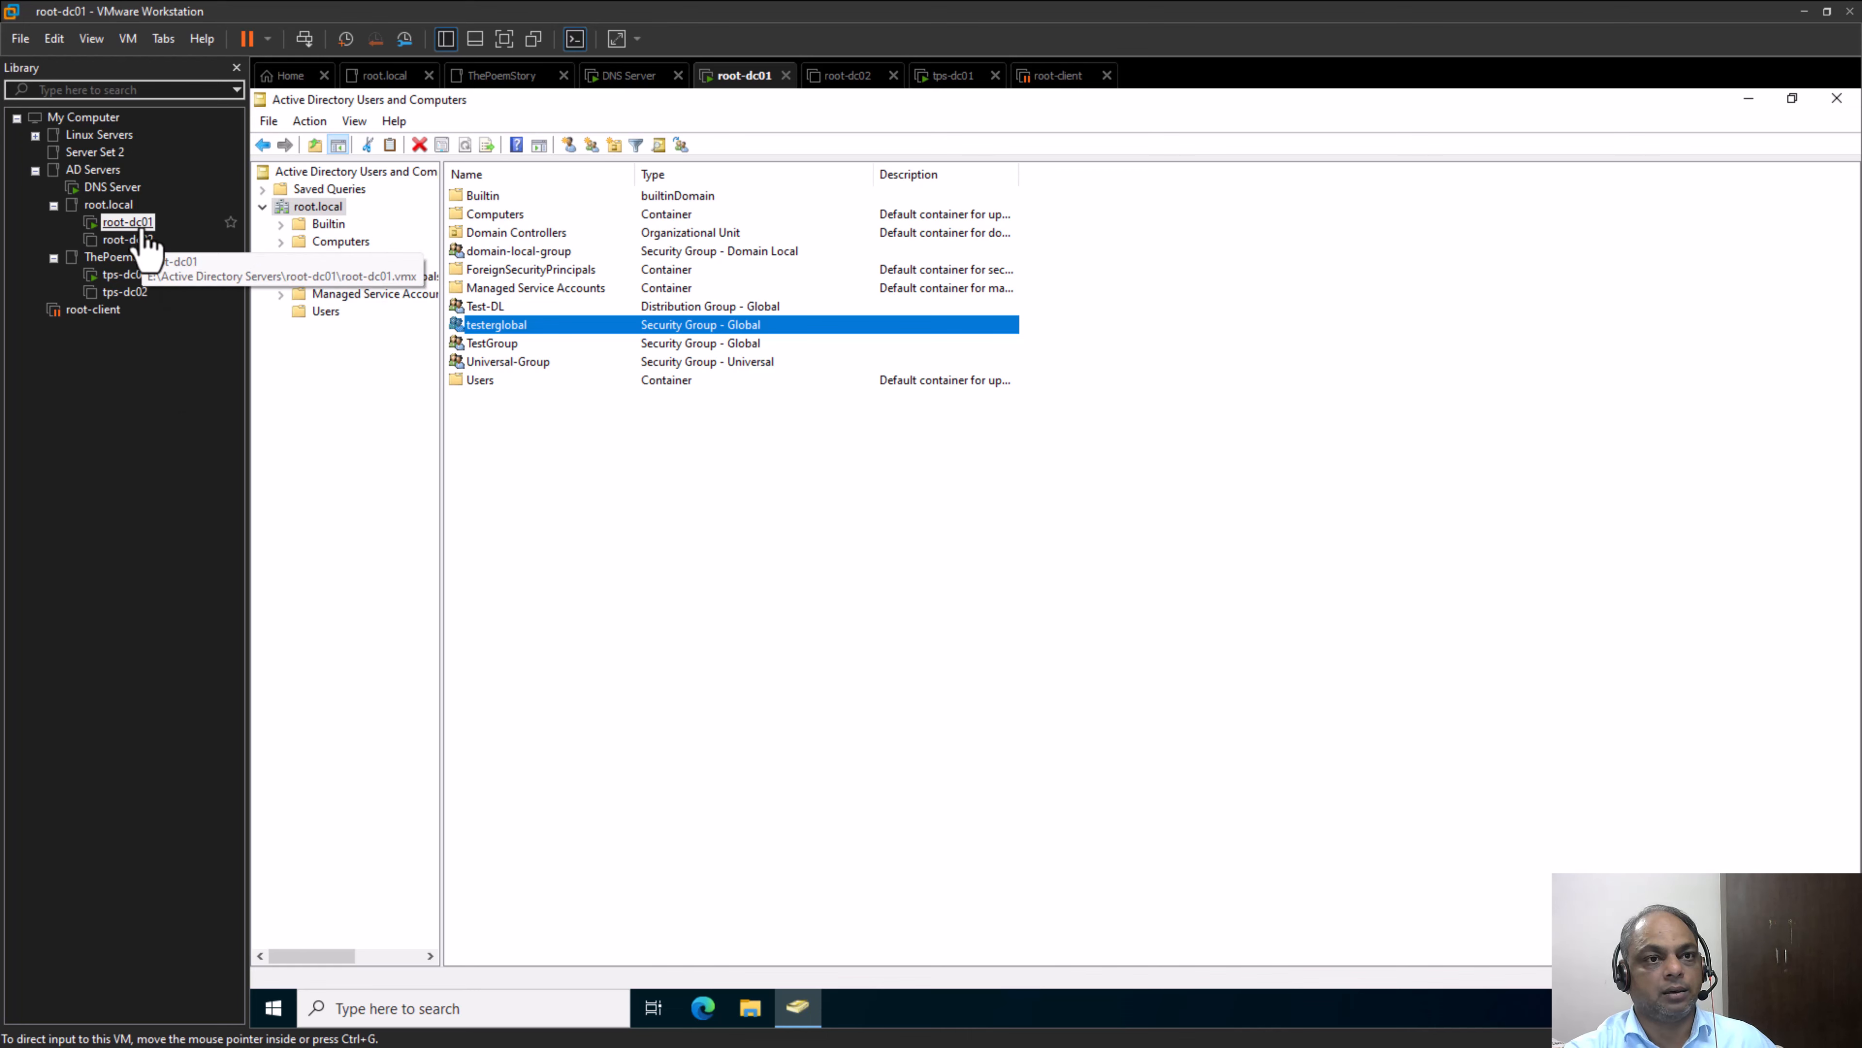
Switch to the PowerPoint presentation on Active Directory groups to view the Deletion of the Groups slide
left_click(128, 222)
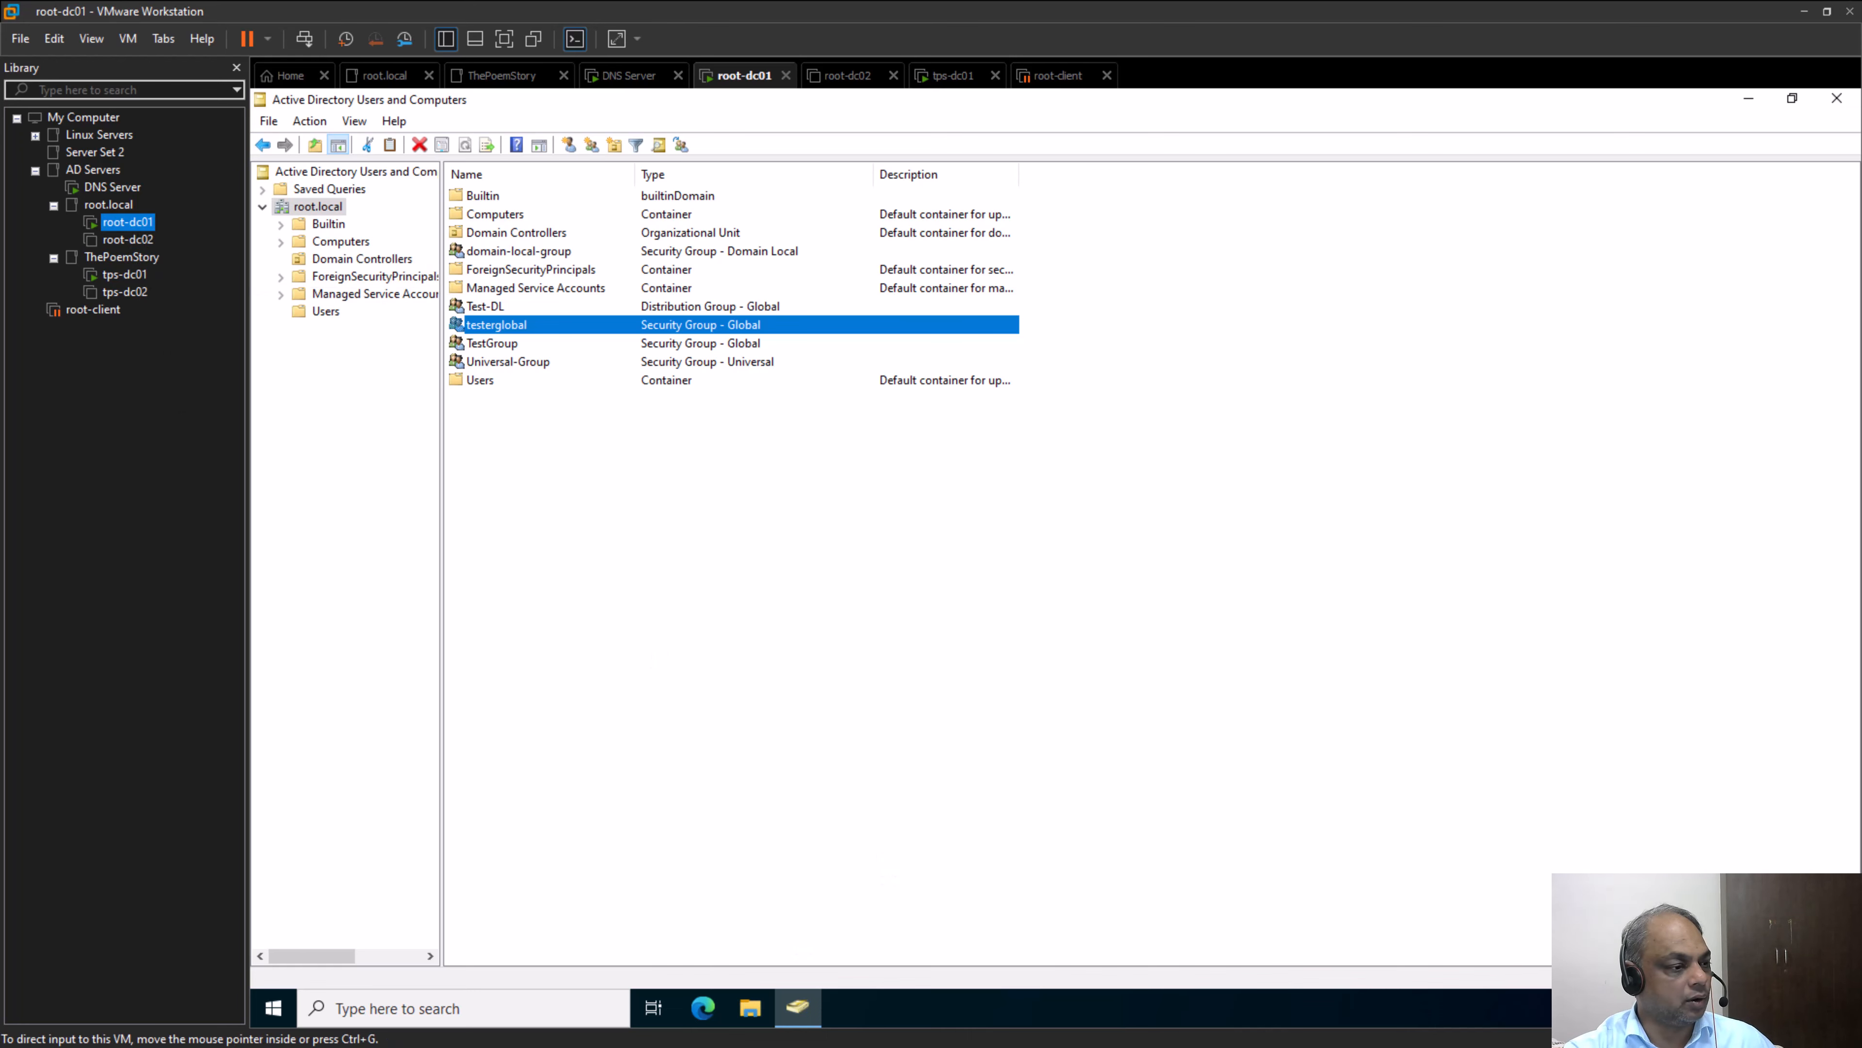
key("alt+Tab")
key("alt+Tab")
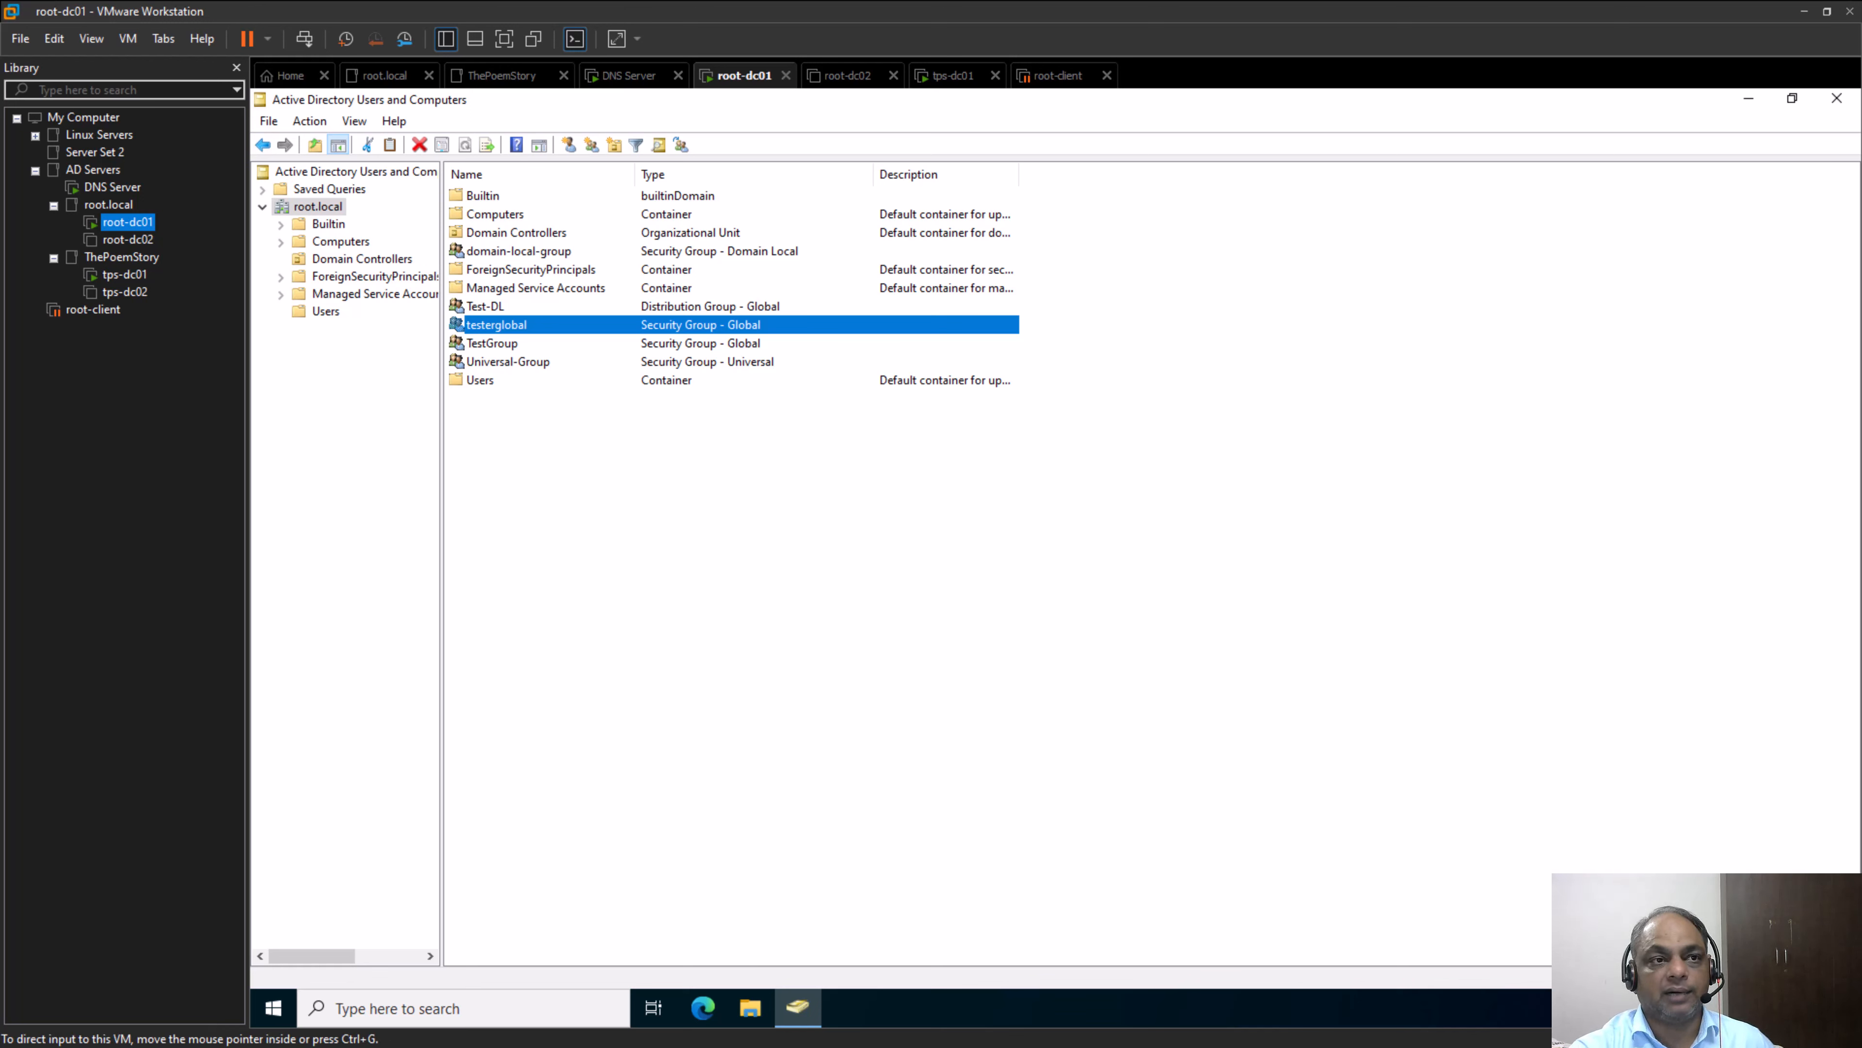
key("alt+Tab")
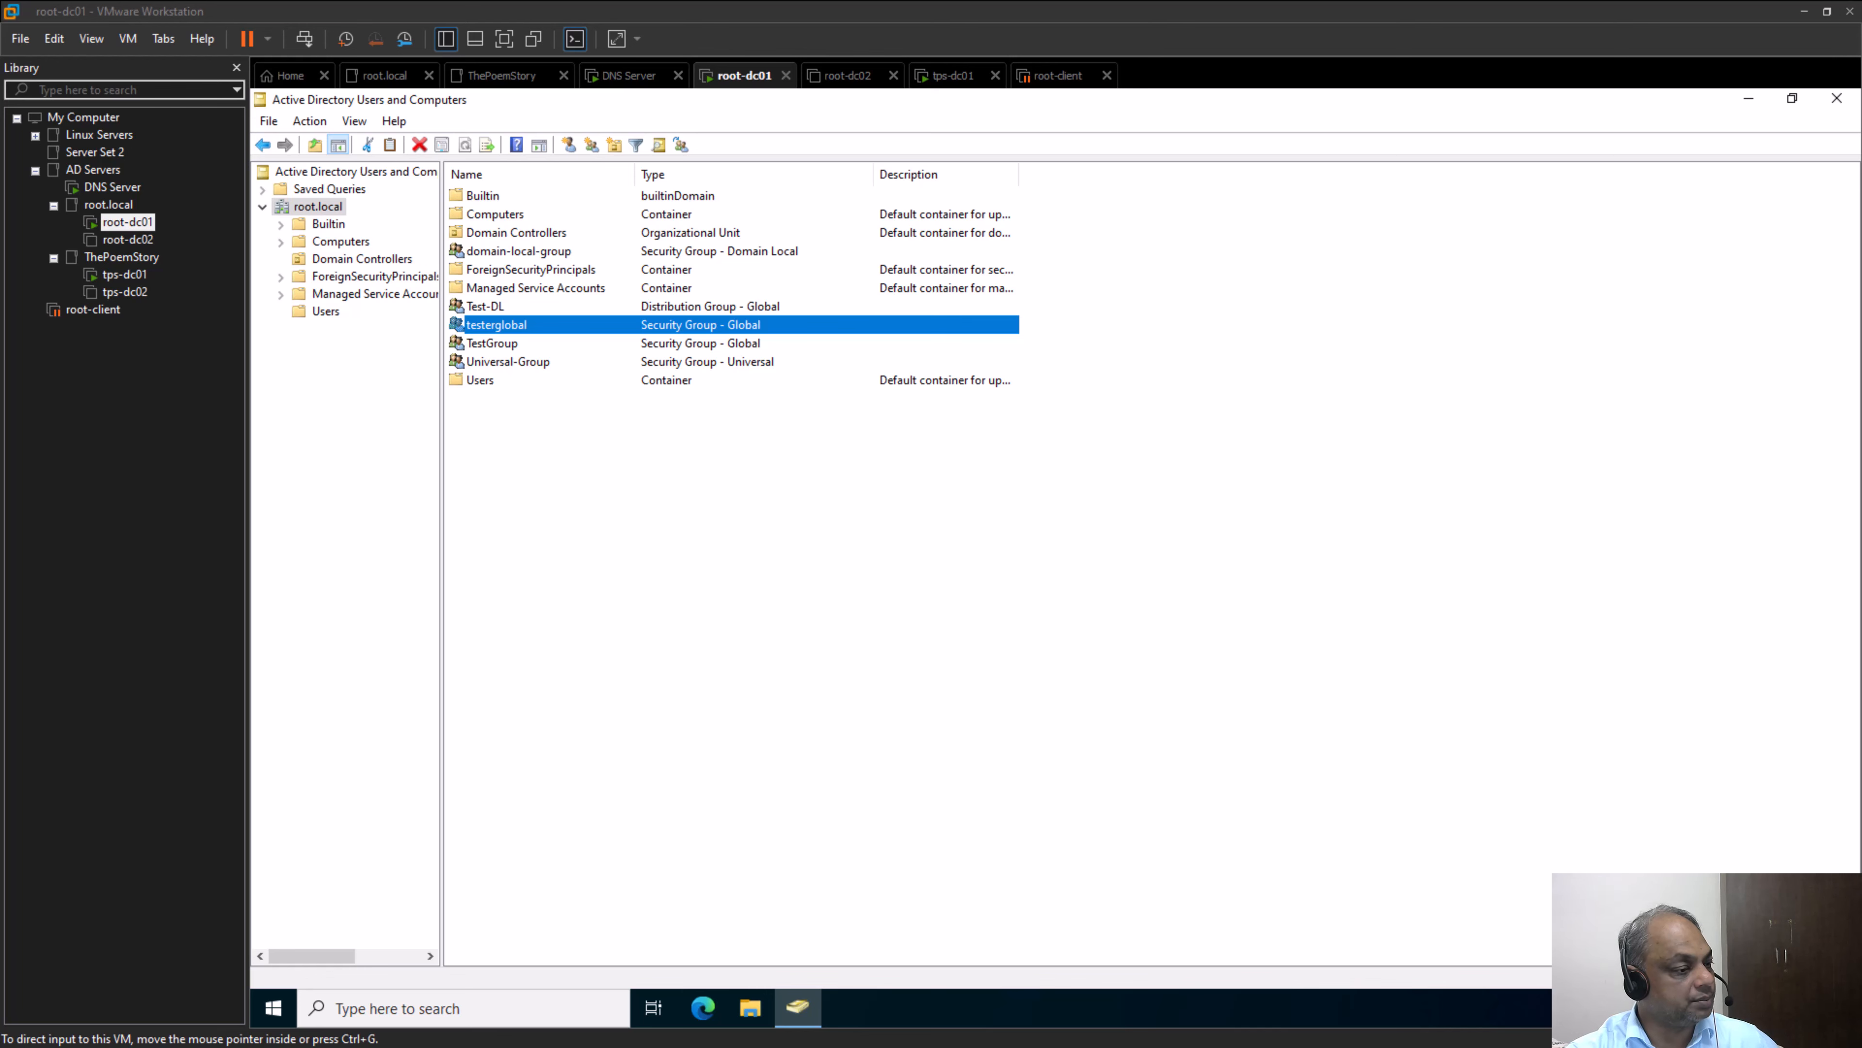
key("alt+Tab")
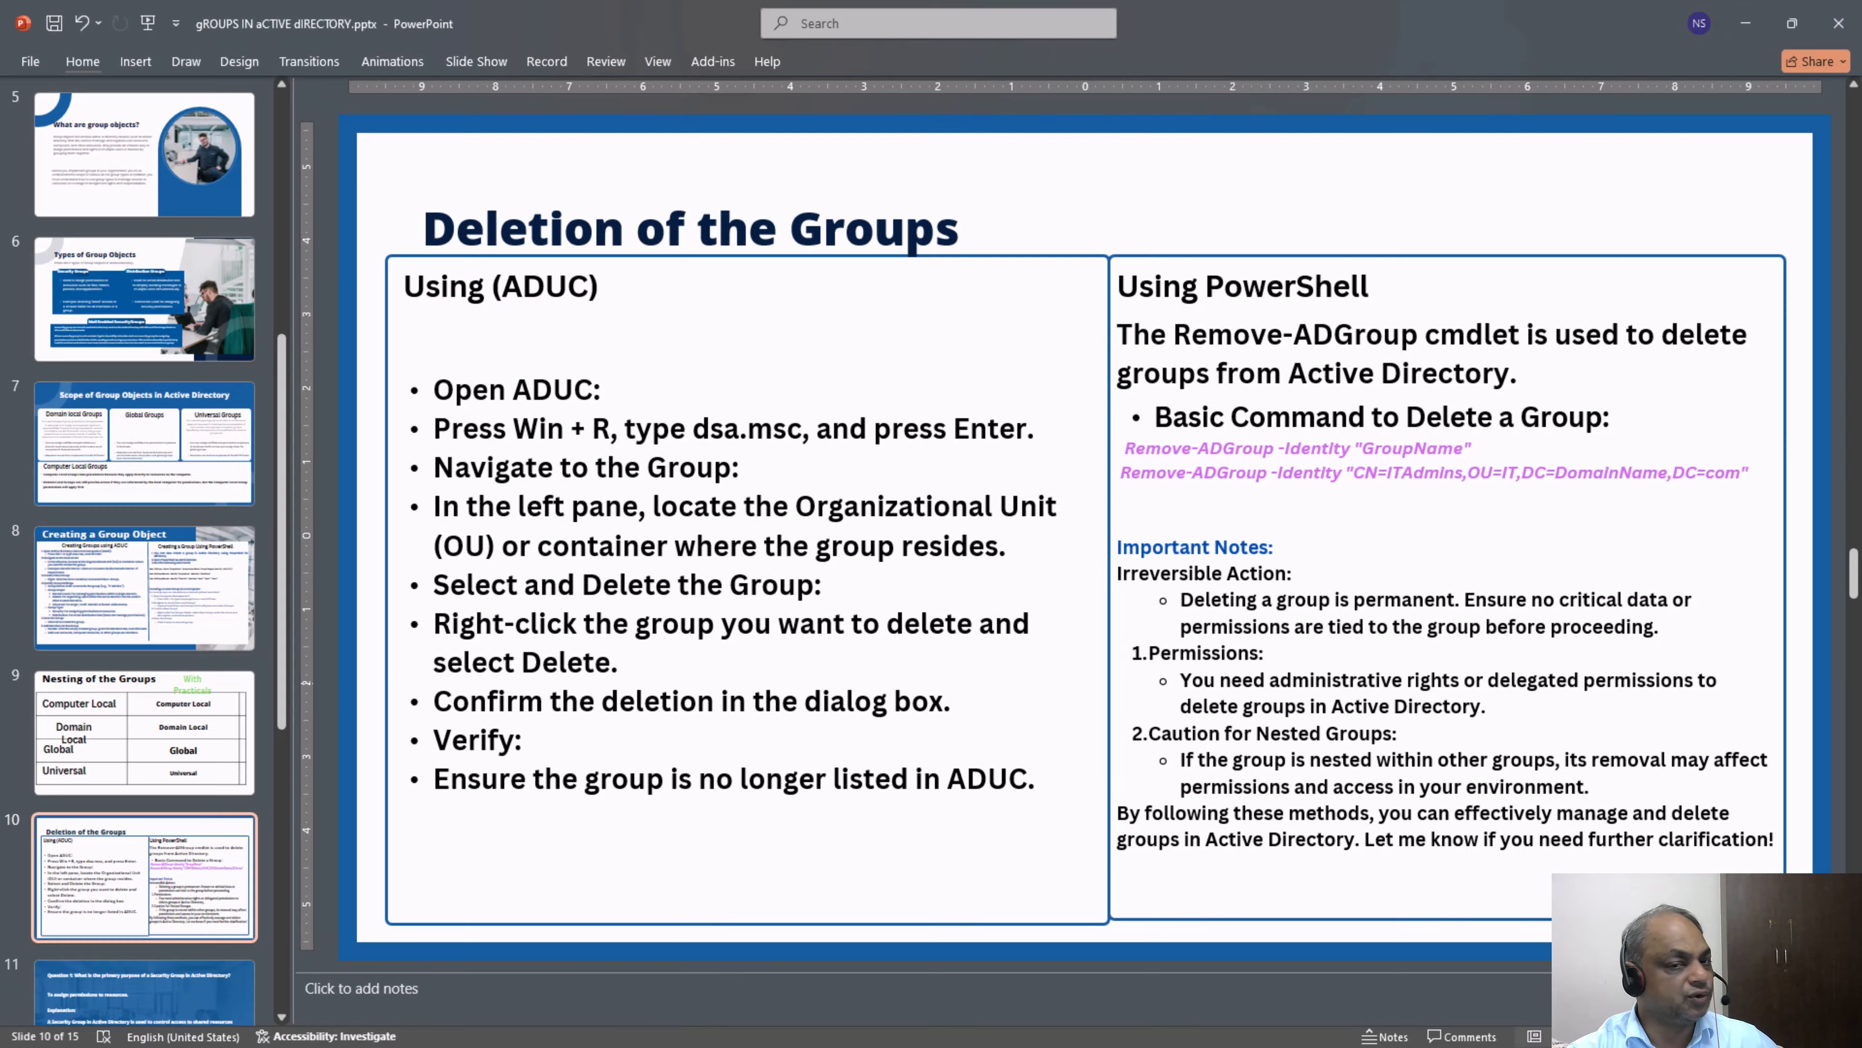